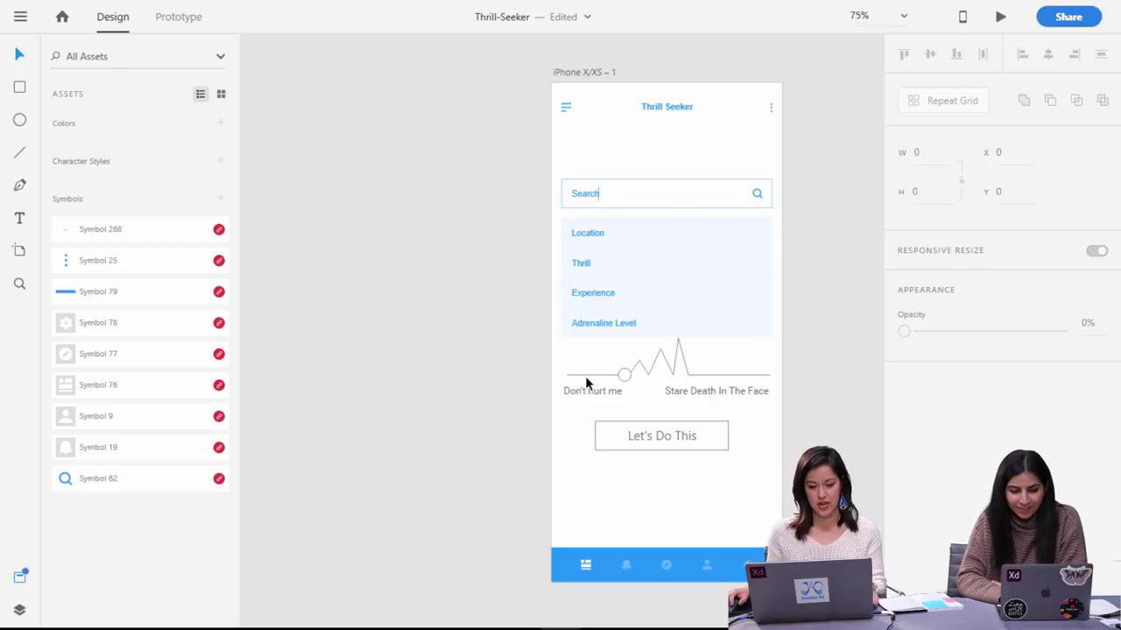
Nudge the "Don't hurt me" label slightly inward and narrow the adrenaline graph line to about 325 wide.
drag(578, 383, 596, 396)
click(766, 376)
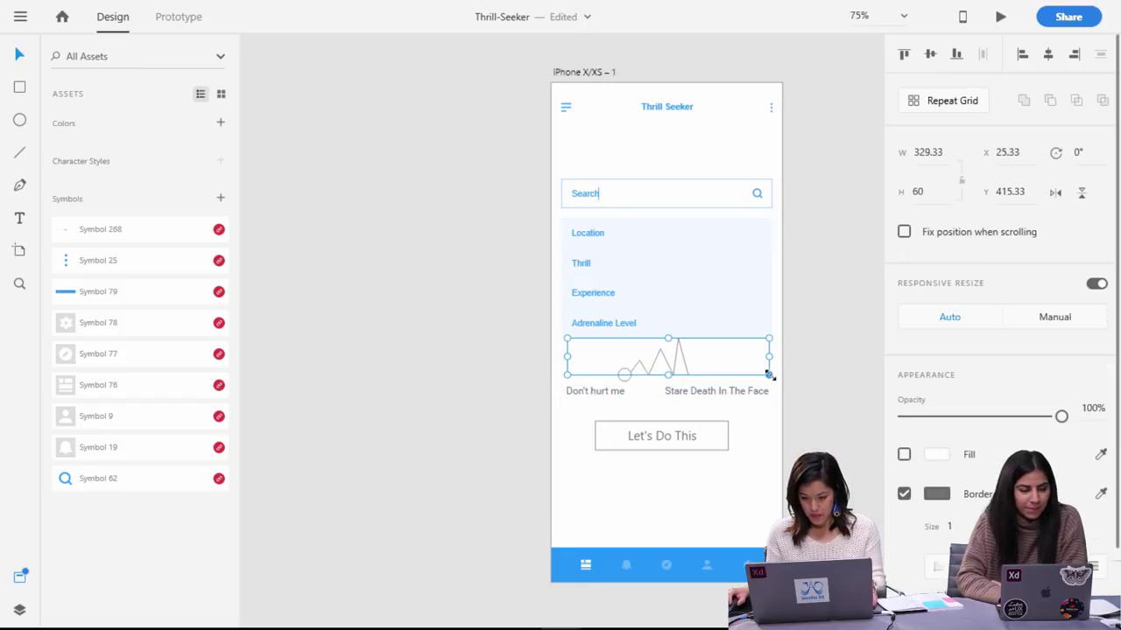
drag(769, 356, 766, 356)
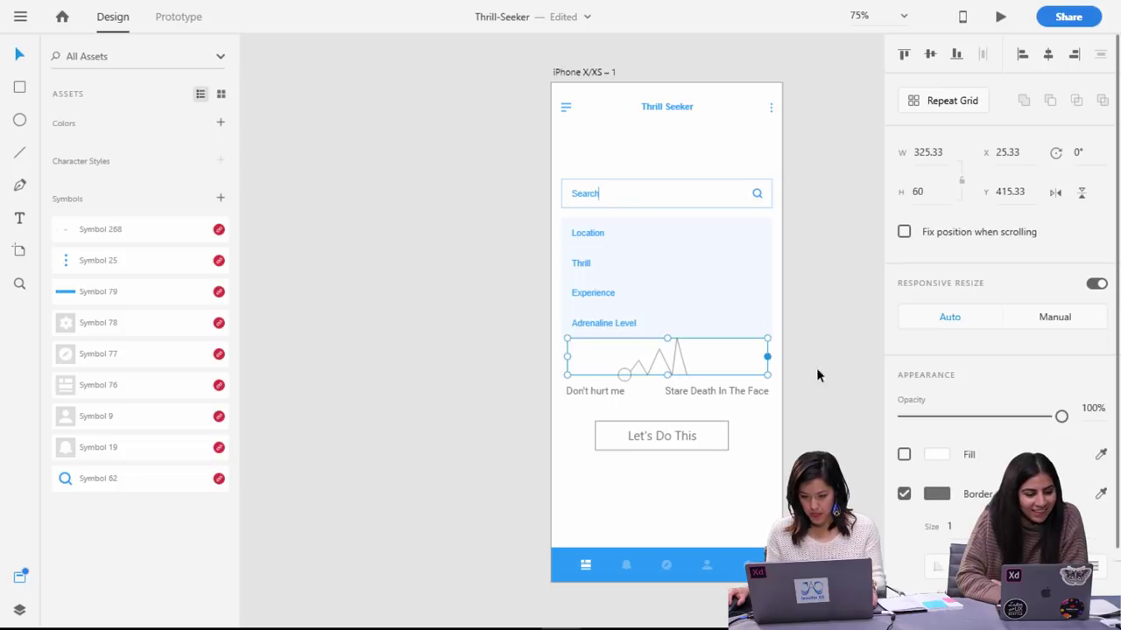
click(818, 376)
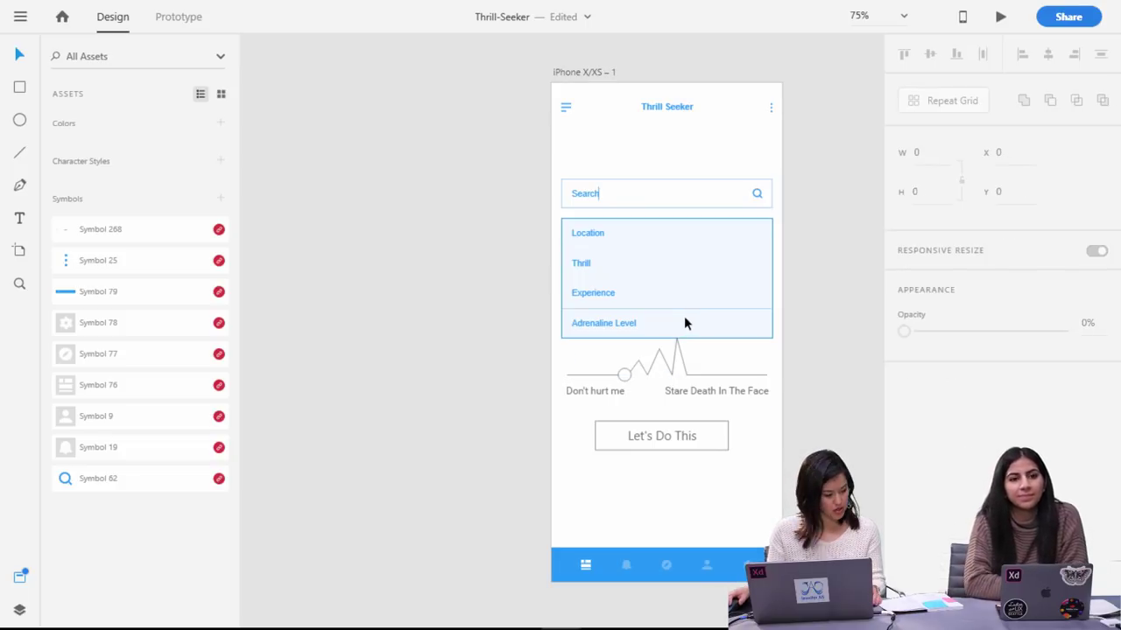
Ungroup the option list and move the Adrenaline Level row, its graph, labels and button down, leaving a gap under Experience.
click(637, 323)
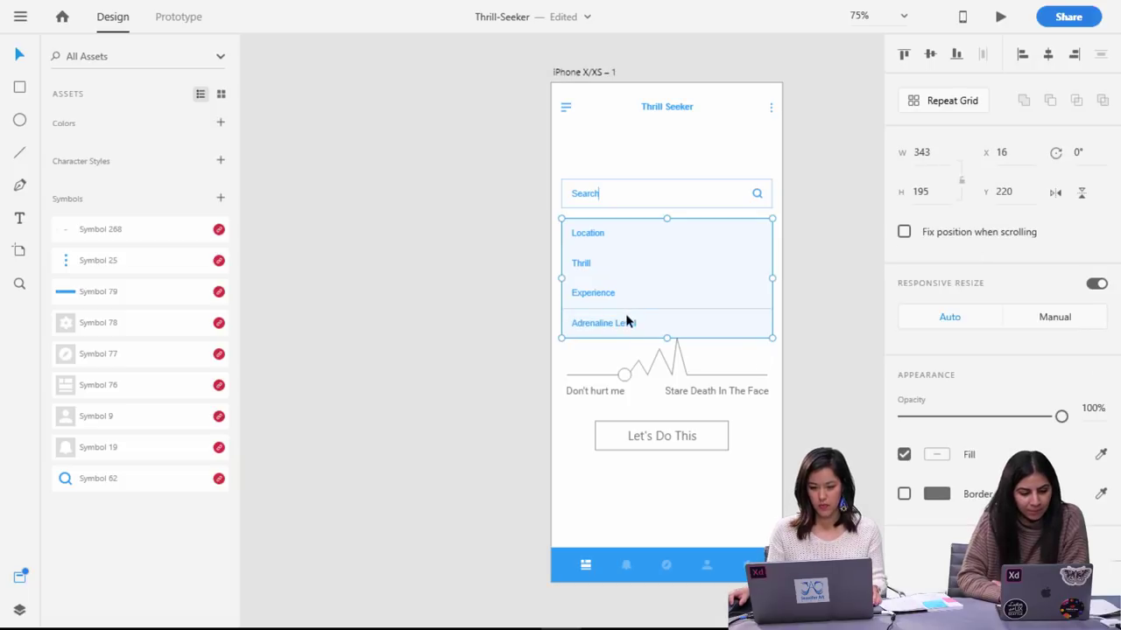
key(ctrl+shift+g)
click(813, 366)
drag(788, 466, 524, 371)
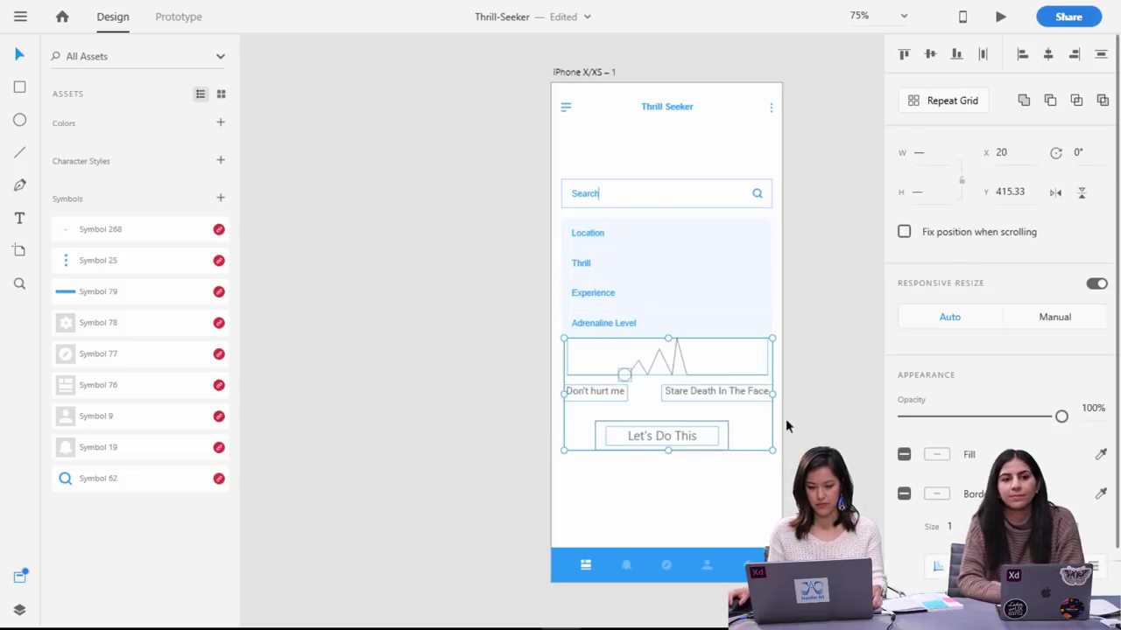
shift+click(650, 321)
drag(591, 326, 600, 374)
click(821, 374)
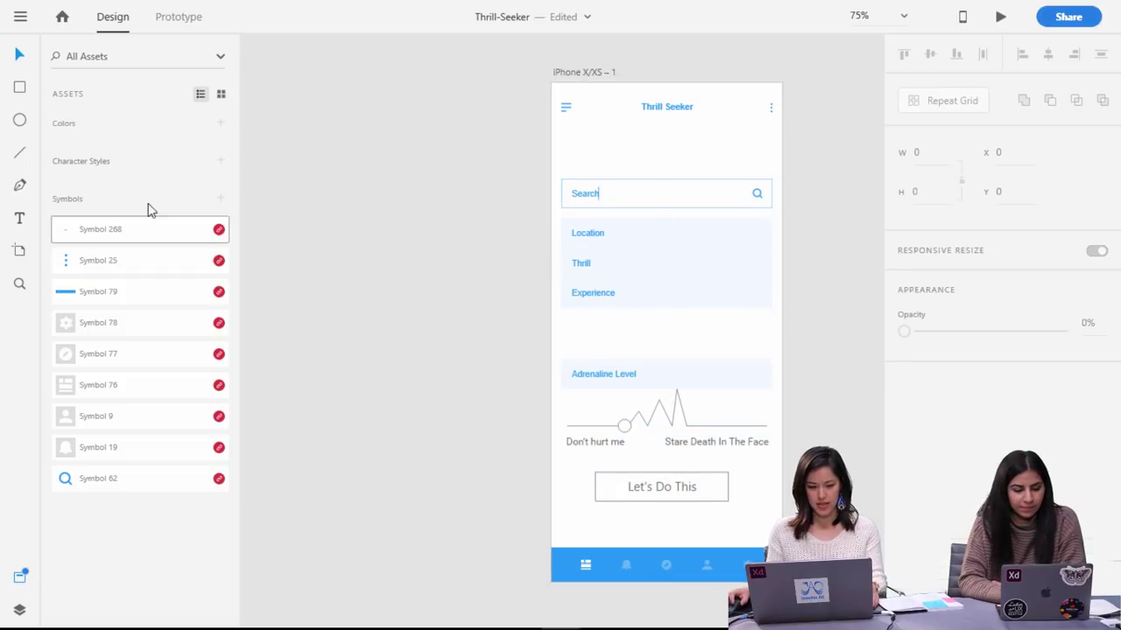
Draw a straight horizontal line in the gap below the Experience row, spanning the width of the list.
click(20, 154)
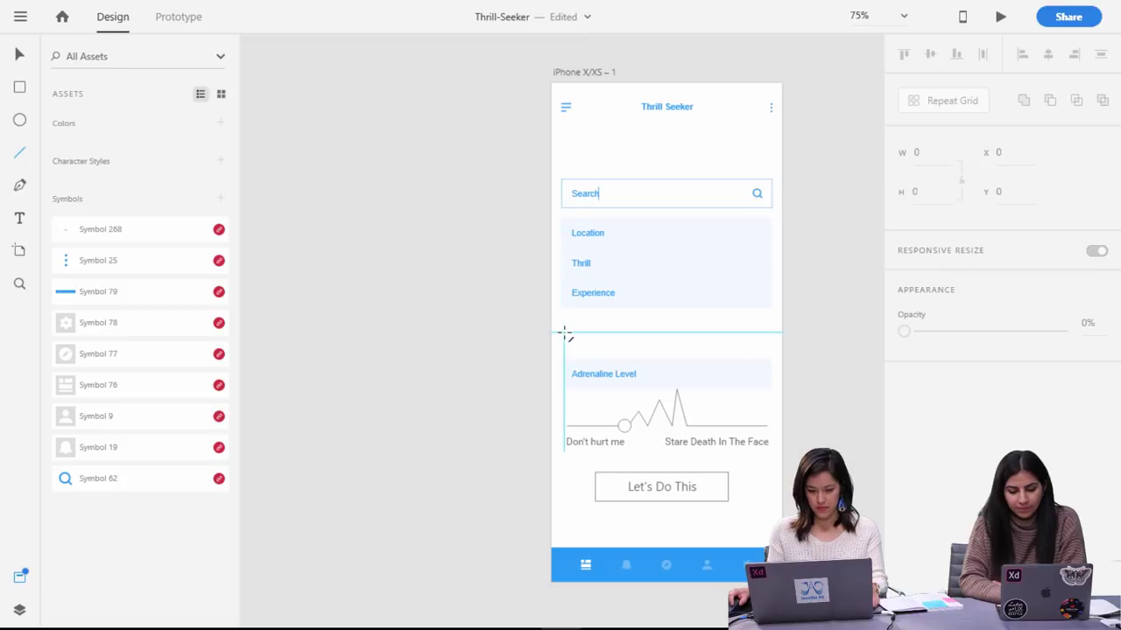
drag(566, 333, 774, 332)
key(Escape)
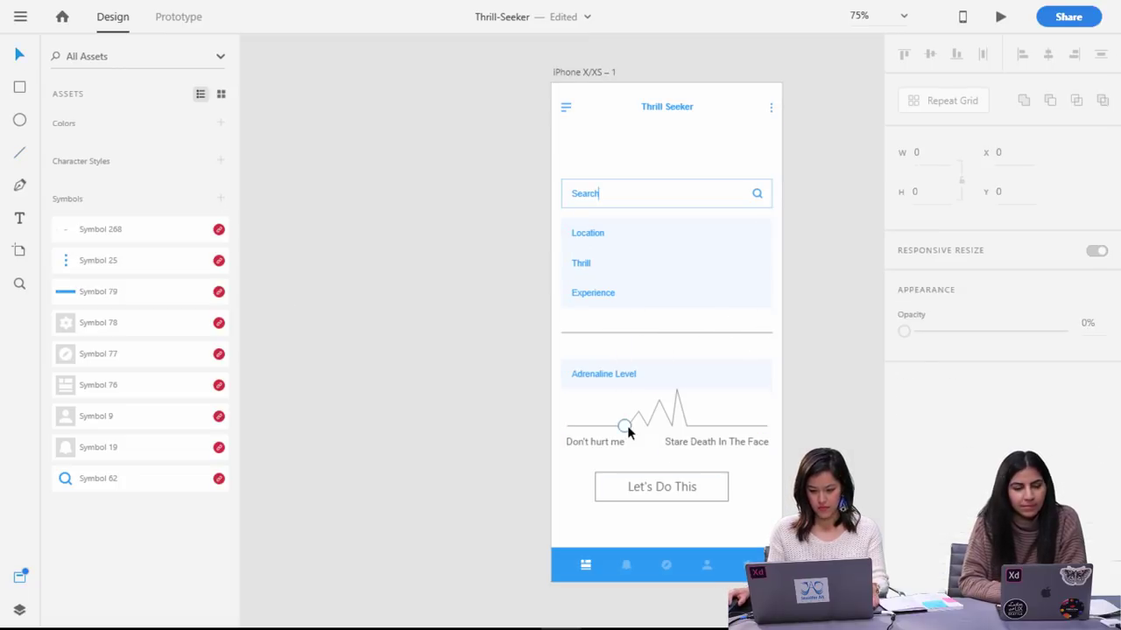
Duplicate the adrenaline slider's circle handle onto the new line and group the two into an Experience slider.
click(624, 425)
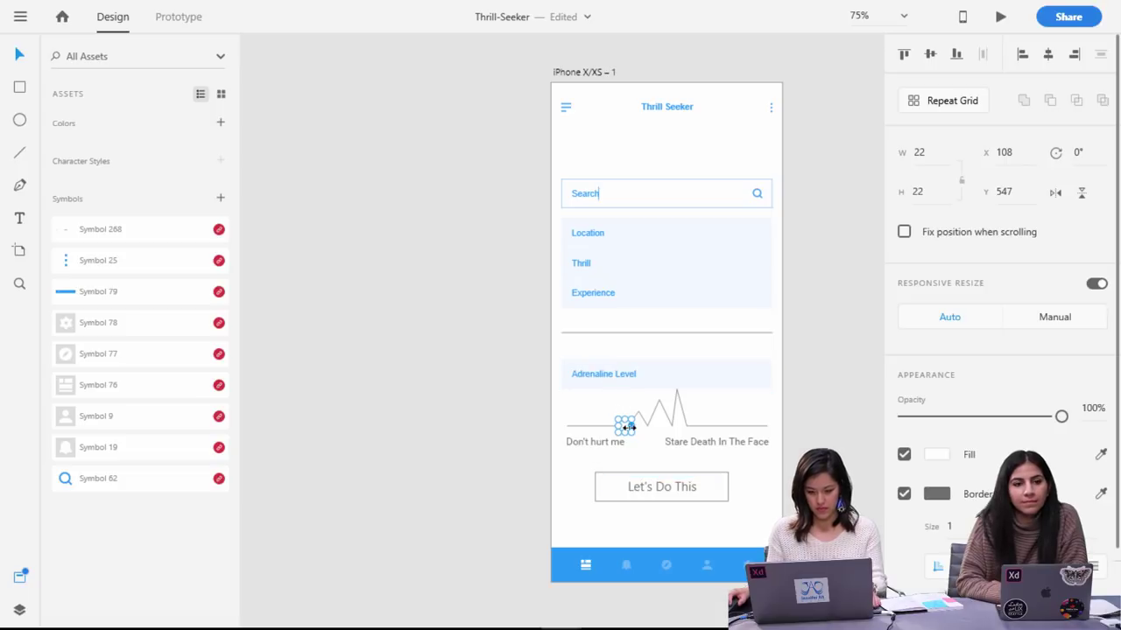
drag(625, 426, 712, 332)
shift+click(697, 335)
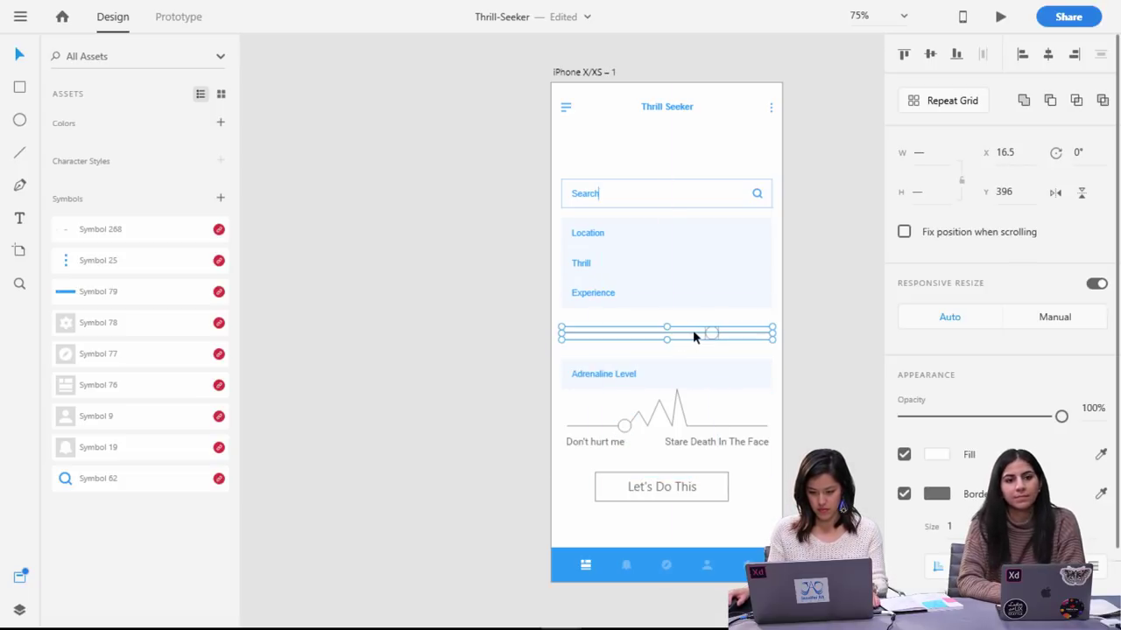
key(ctrl+g)
click(849, 380)
Duplicate the "Don't hurt me" and "Stare Death In The Face" labels to just below the Experience slider.
click(603, 441)
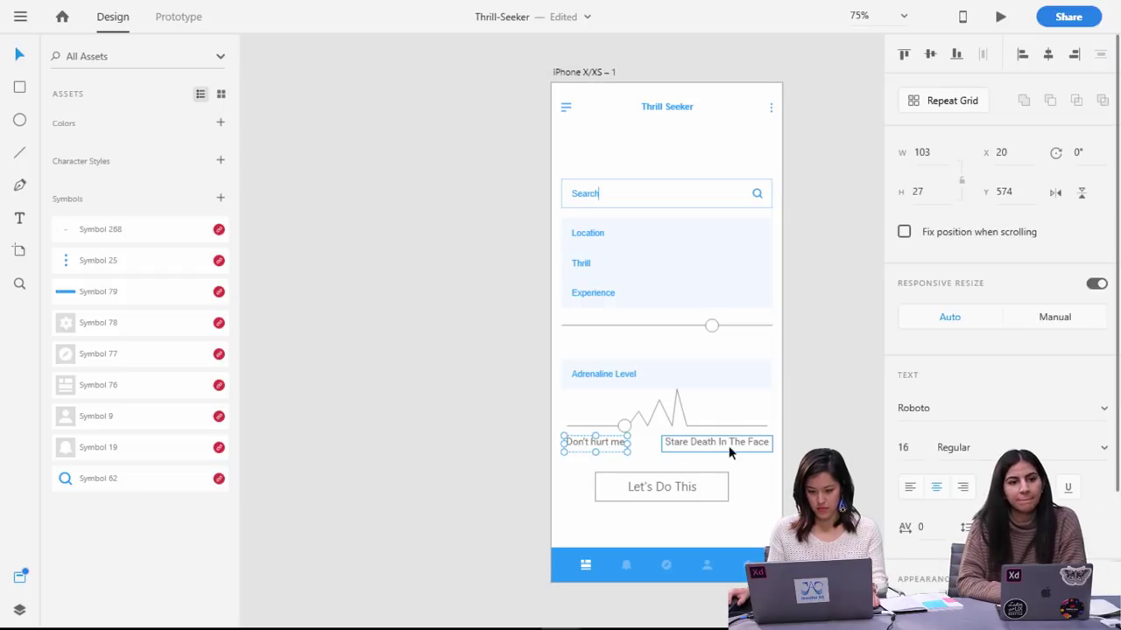
shift+click(728, 447)
drag(750, 444, 723, 373)
key(ctrl+z)
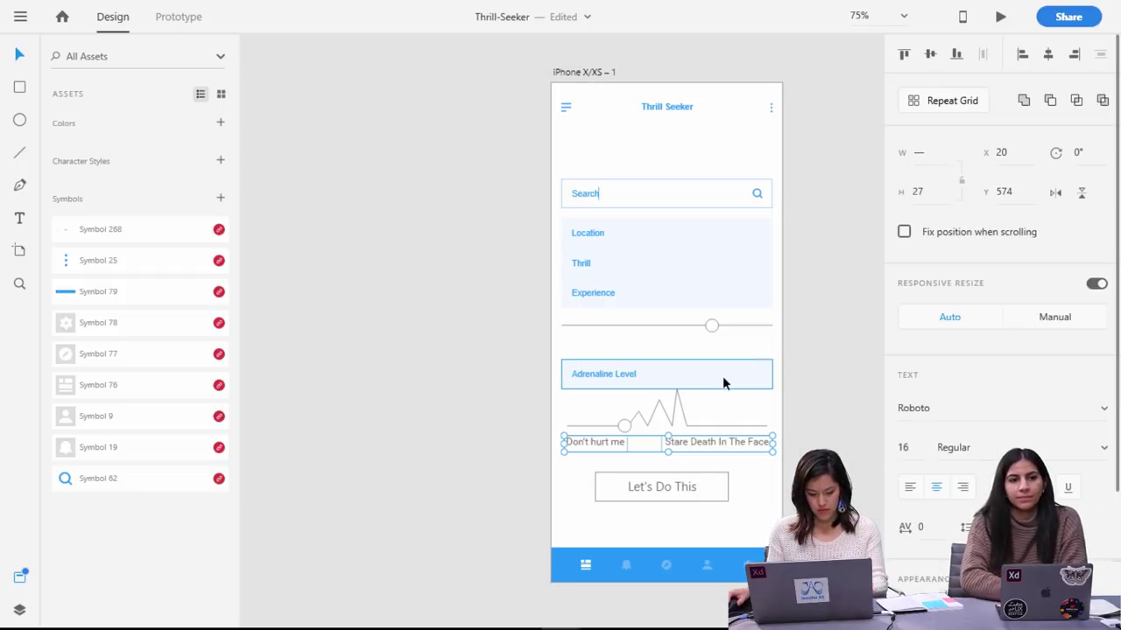
alt+drag(728, 443, 713, 342)
Change the copied "Don't hurt me" label under the Experience slider to "Newbie" and left-align it.
double_click(607, 340)
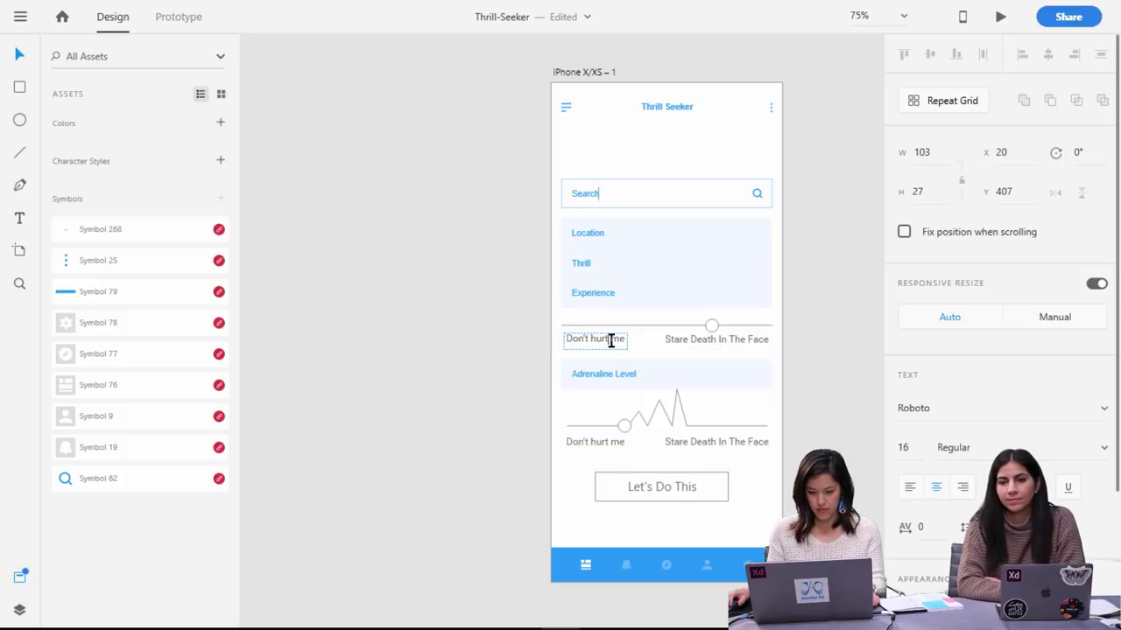
text(New)
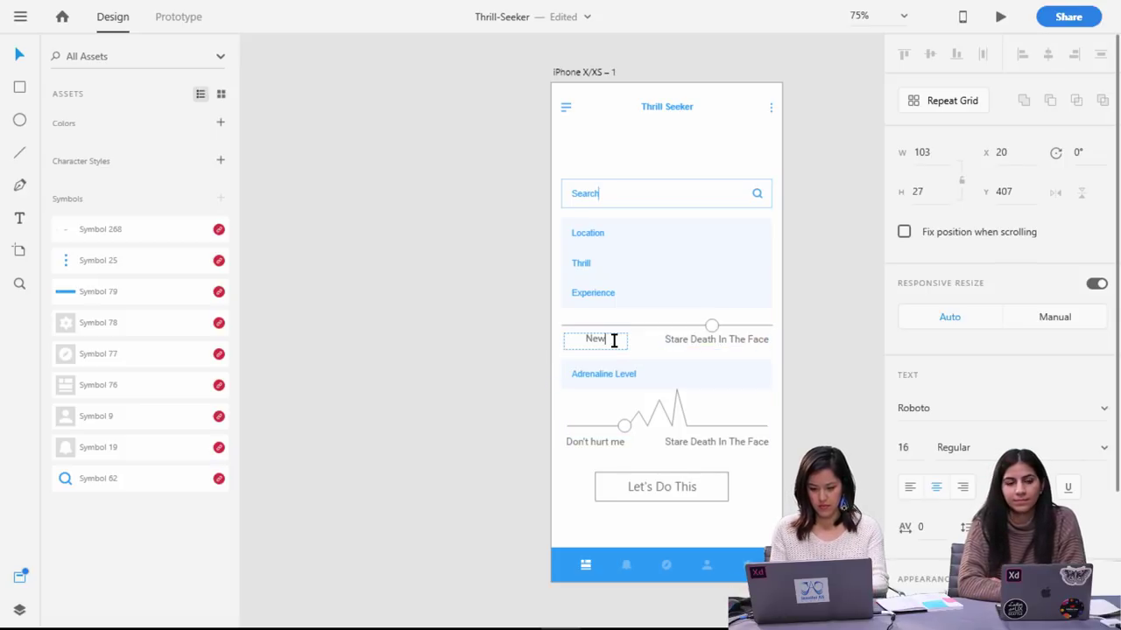
text(bie)
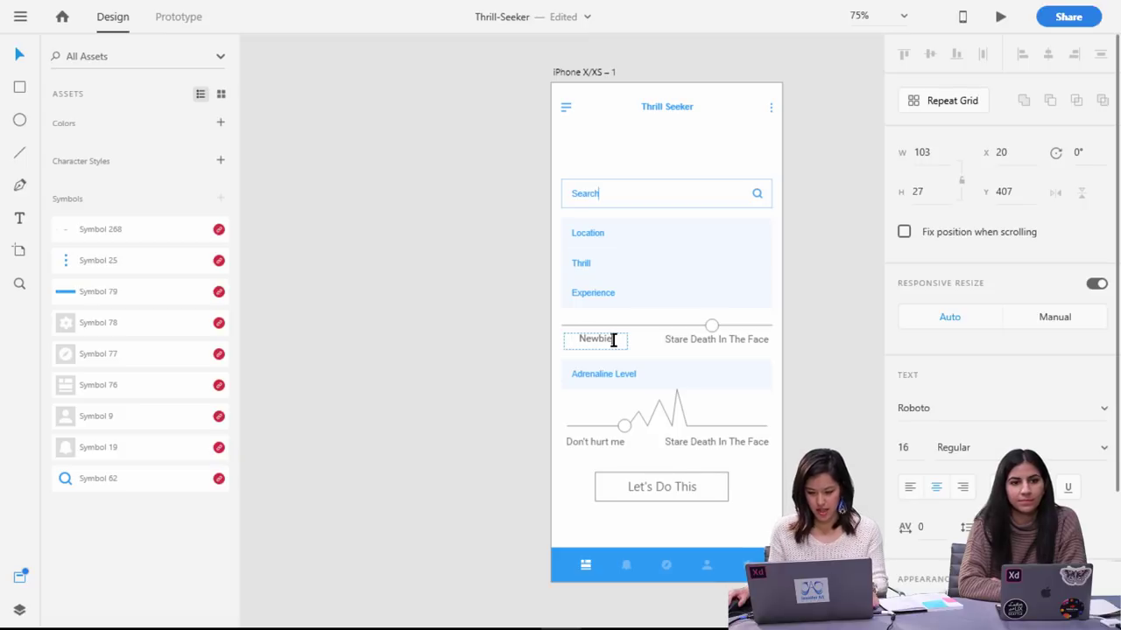
double_click(613, 340)
click(909, 489)
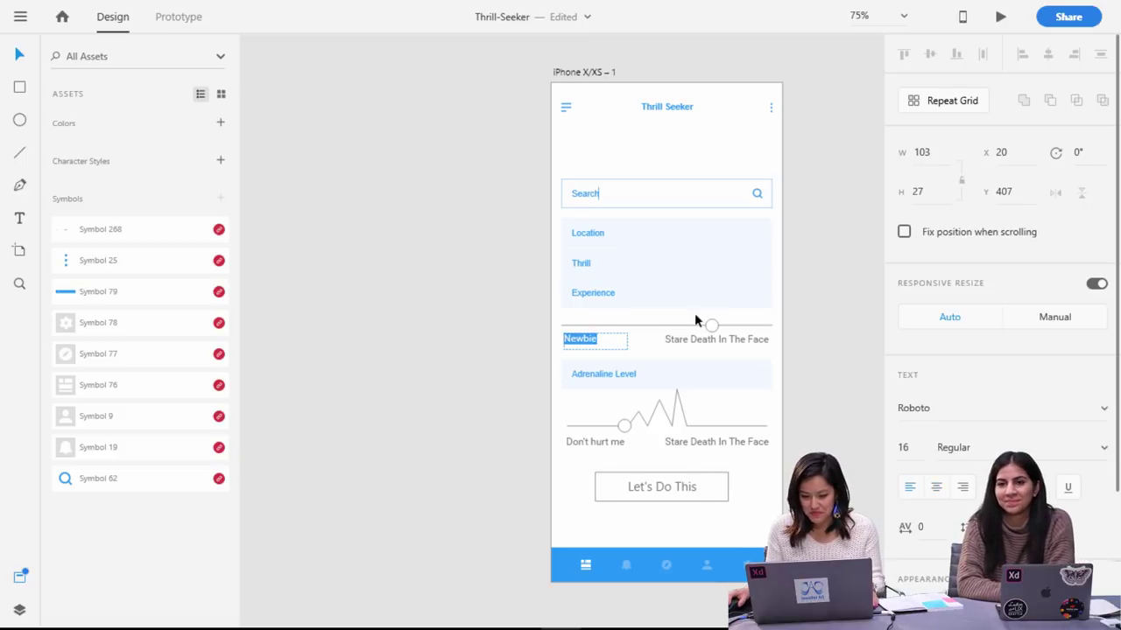
Change the copied "Stare Death In The Face" label under the Experience slider to "Pro" and right-align it.
click(743, 339)
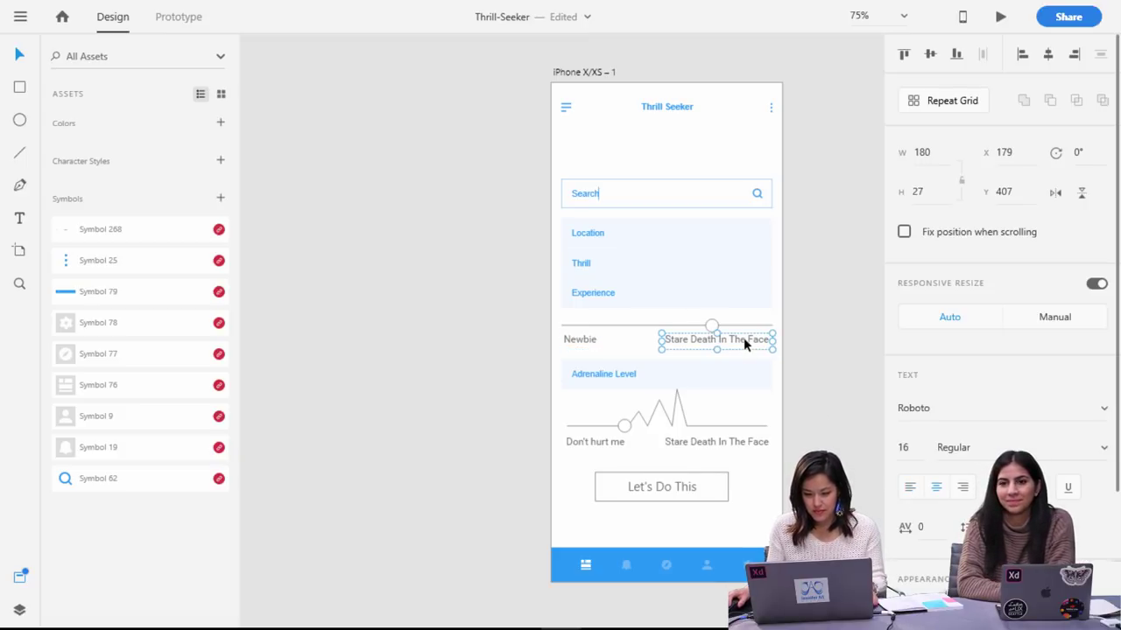
double_click(745, 339)
text(Pro)
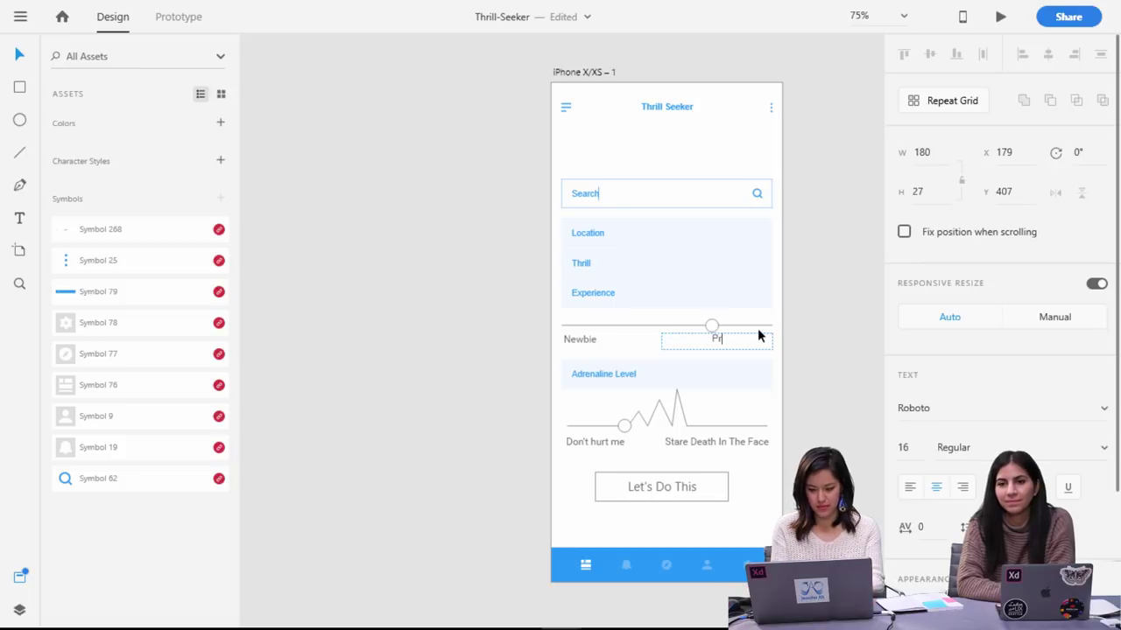
double_click(716, 339)
click(964, 491)
click(963, 489)
click(816, 212)
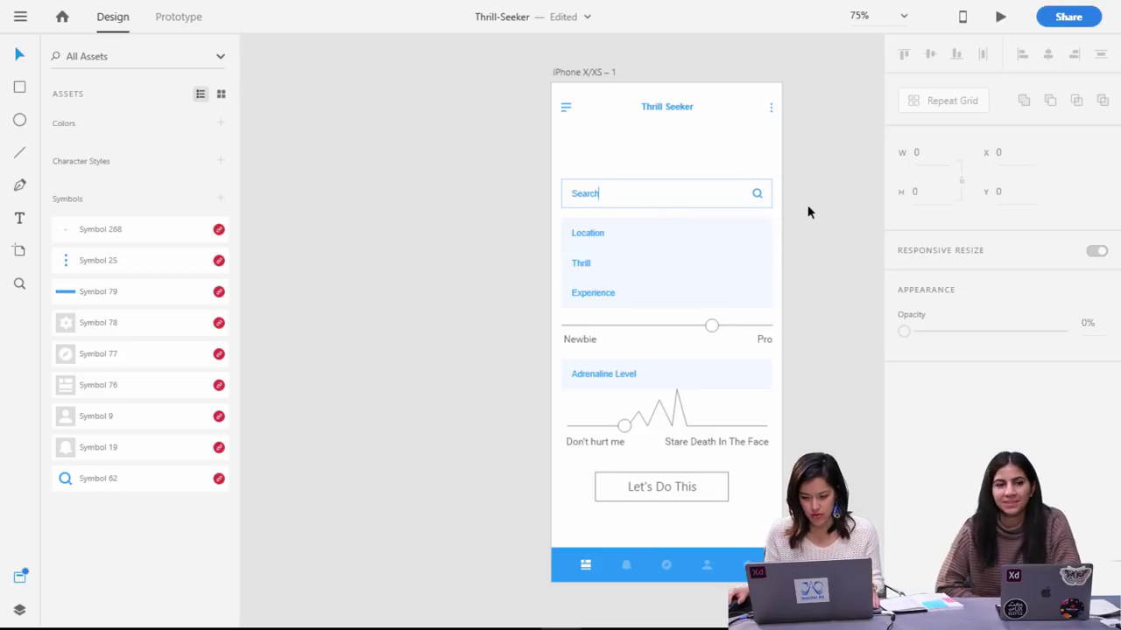
Move the search field up to just below the Thrill Seeker header.
click(573, 188)
drag(602, 204, 608, 149)
click(820, 339)
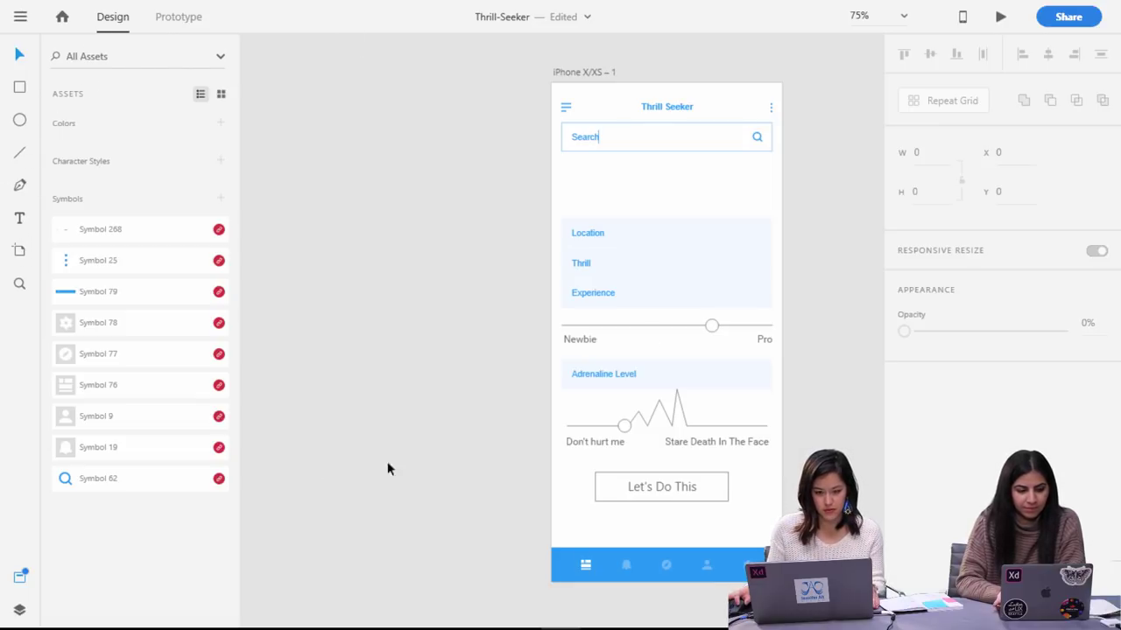
Switch to the Wires - Mobile document and browse its Menus artboards for a dropdown arrow icon.
mouse_move(596, 607)
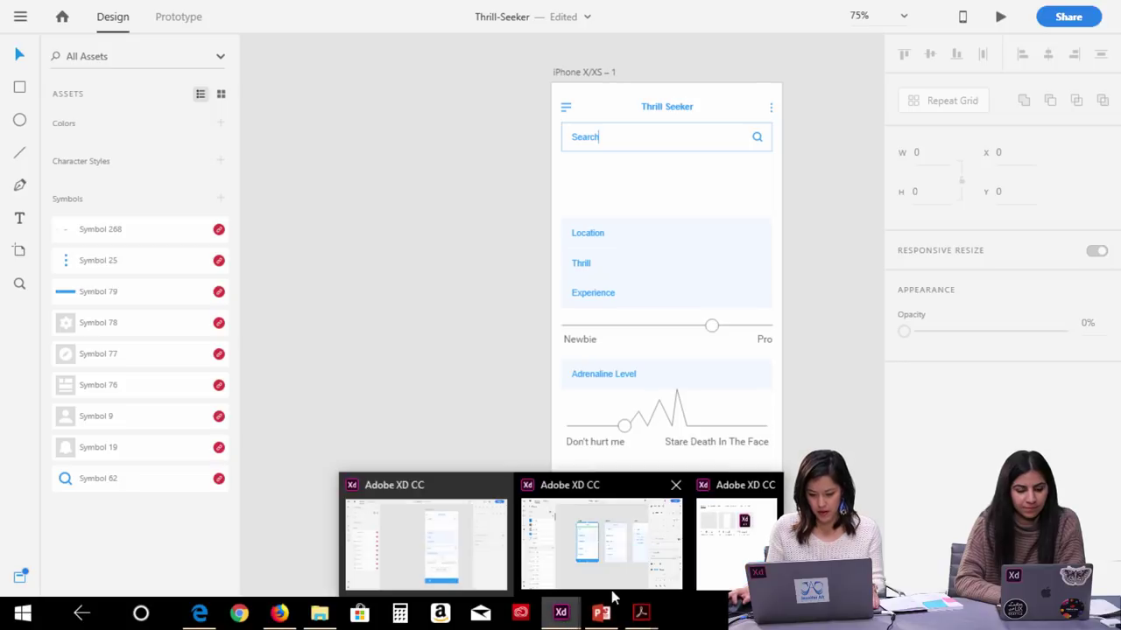
click(630, 580)
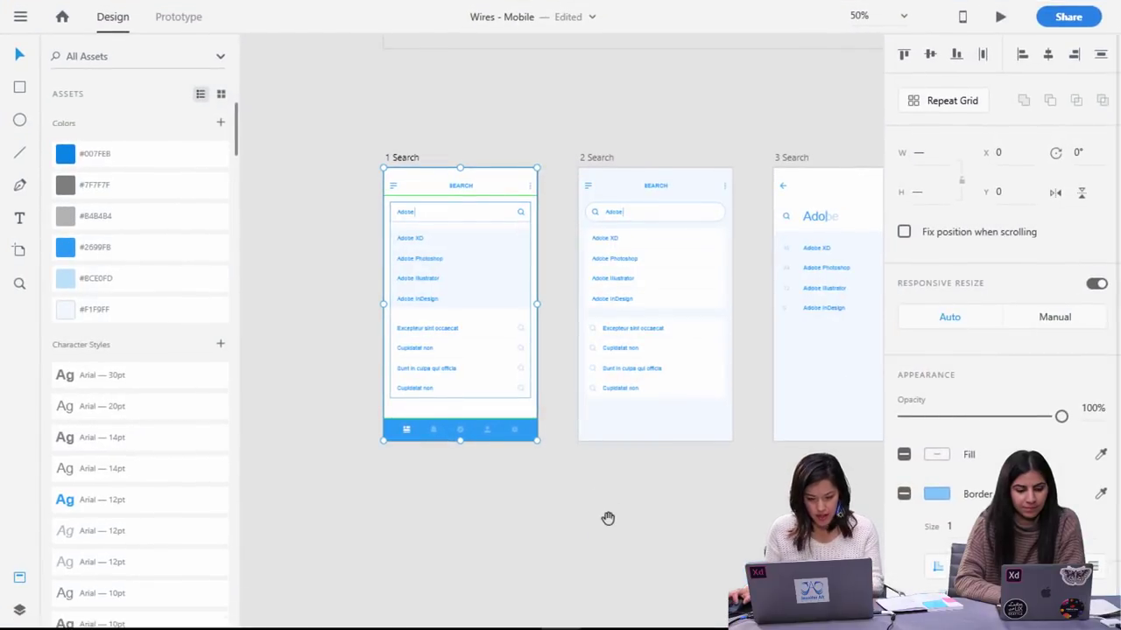
scroll(600, 510, down, 10)
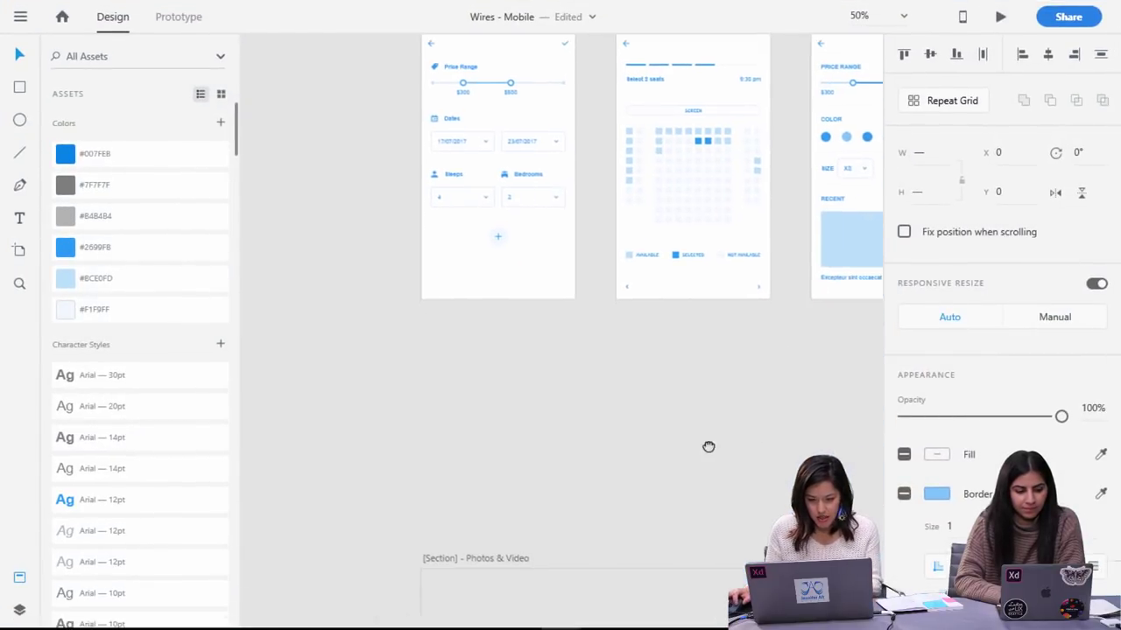
drag(683, 446, 715, 447)
mouse_move(673, 378)
mouse_down()
mouse_move(626, 318)
mouse_move(823, 282)
mouse_up()
drag(596, 362, 936, 341)
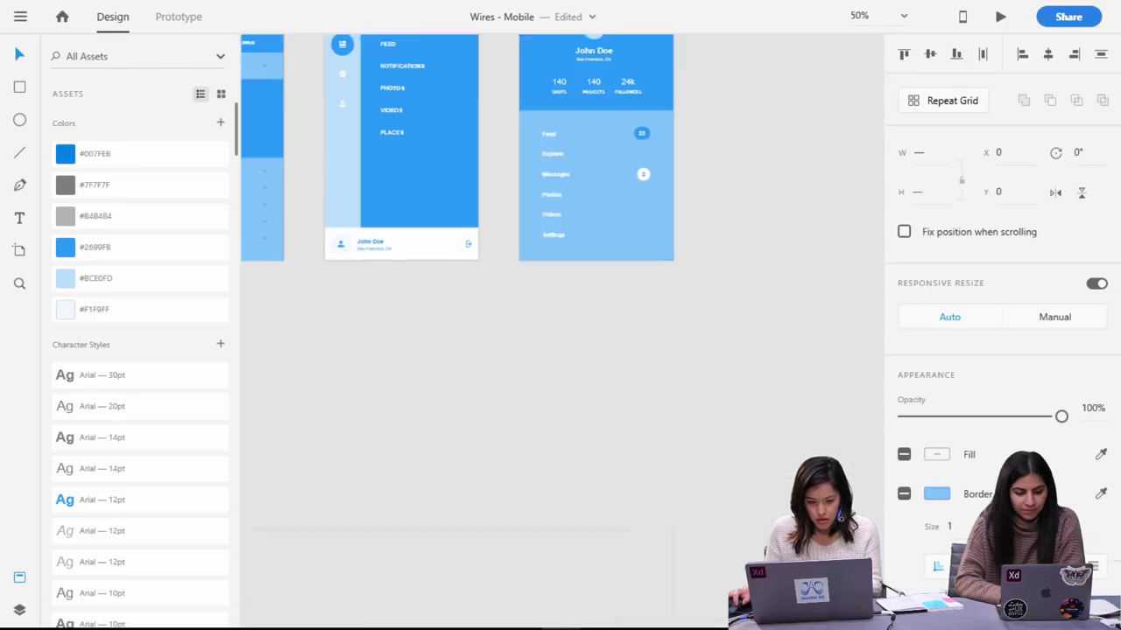
drag(632, 253, 833, 423)
mouse_move(527, 443)
mouse_down()
mouse_move(885, 443)
mouse_move(776, 421)
mouse_up()
drag(478, 427, 817, 454)
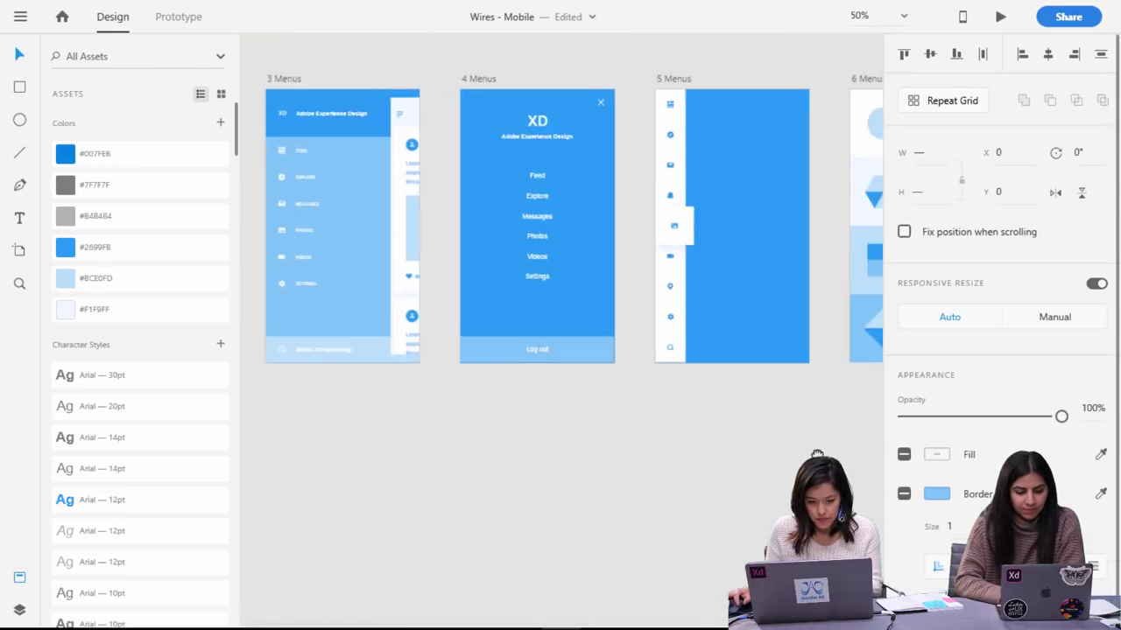
scroll(817, 454, right, 10)
scroll(251, 458, right, 6)
scroll(635, 368, down, 2)
scroll(684, 398, left, 5)
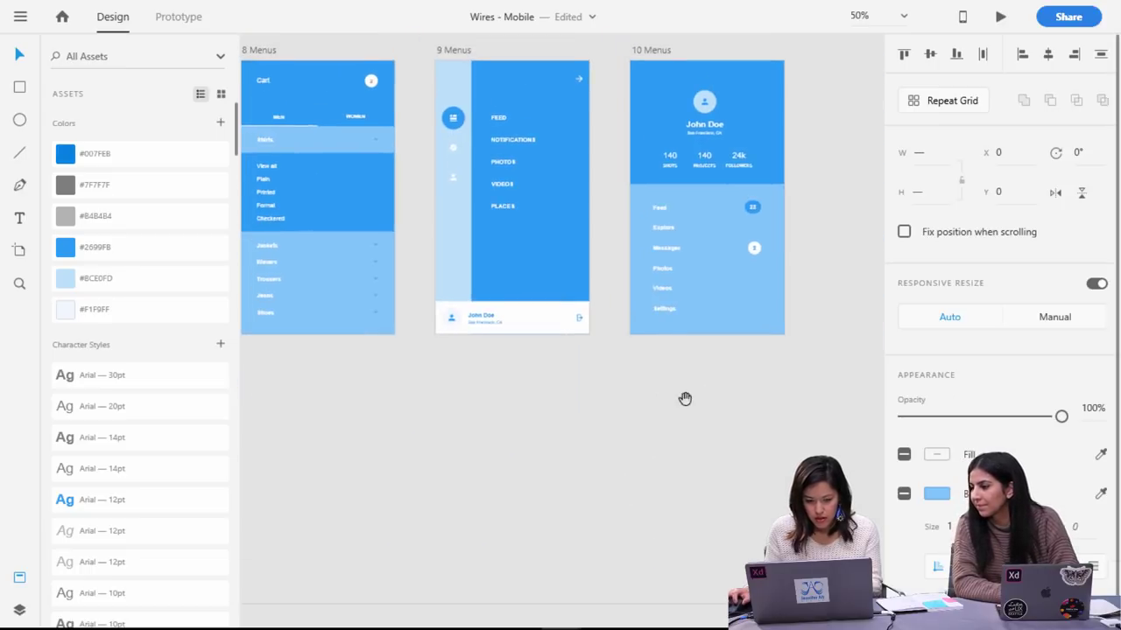
scroll(685, 398, left, 2)
scroll(685, 398, up, 1)
key(ctrl+equal)
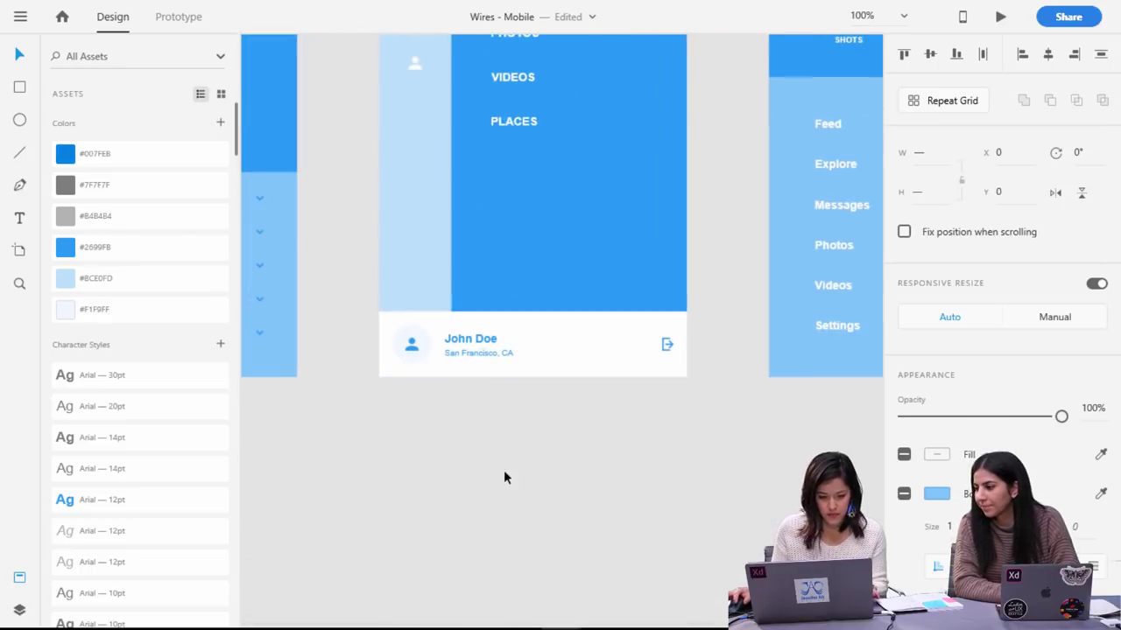
scroll(463, 545, left, 8)
scroll(685, 515, up, 2)
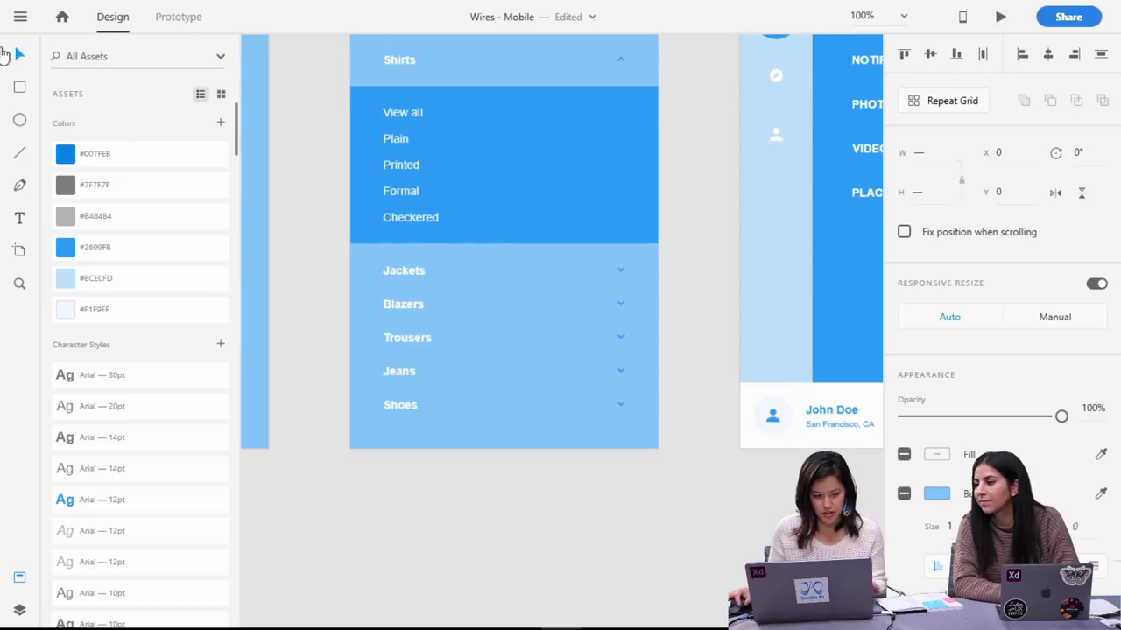
Copy the chevron beside Jackets into the Thrill-Seeker document and place it at the far end of the Location row.
click(620, 279)
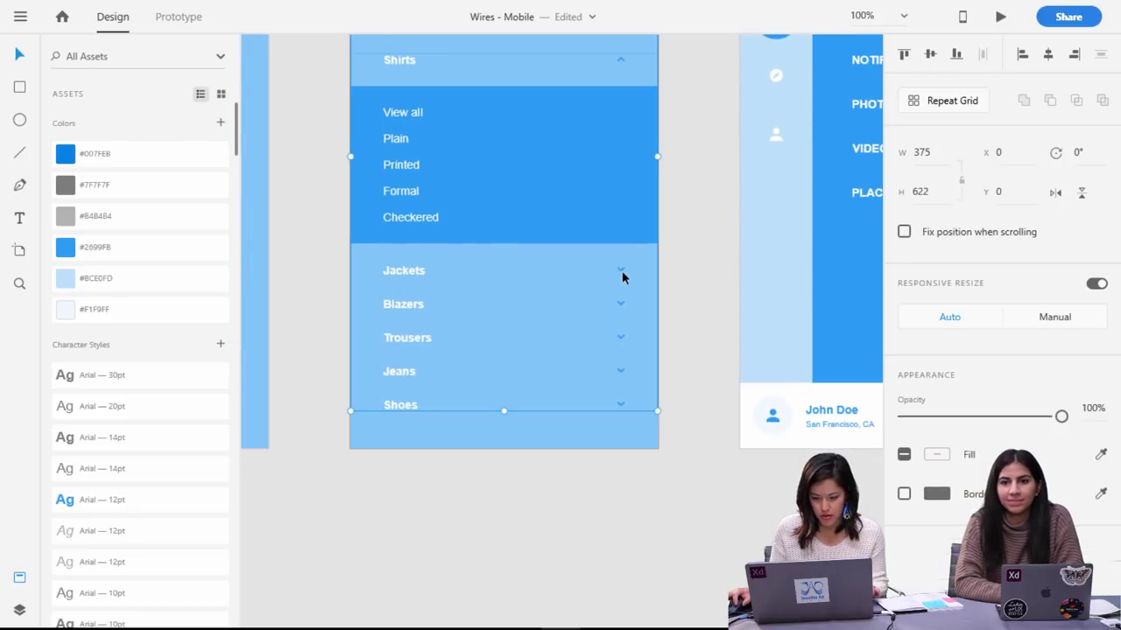
double_click(622, 277)
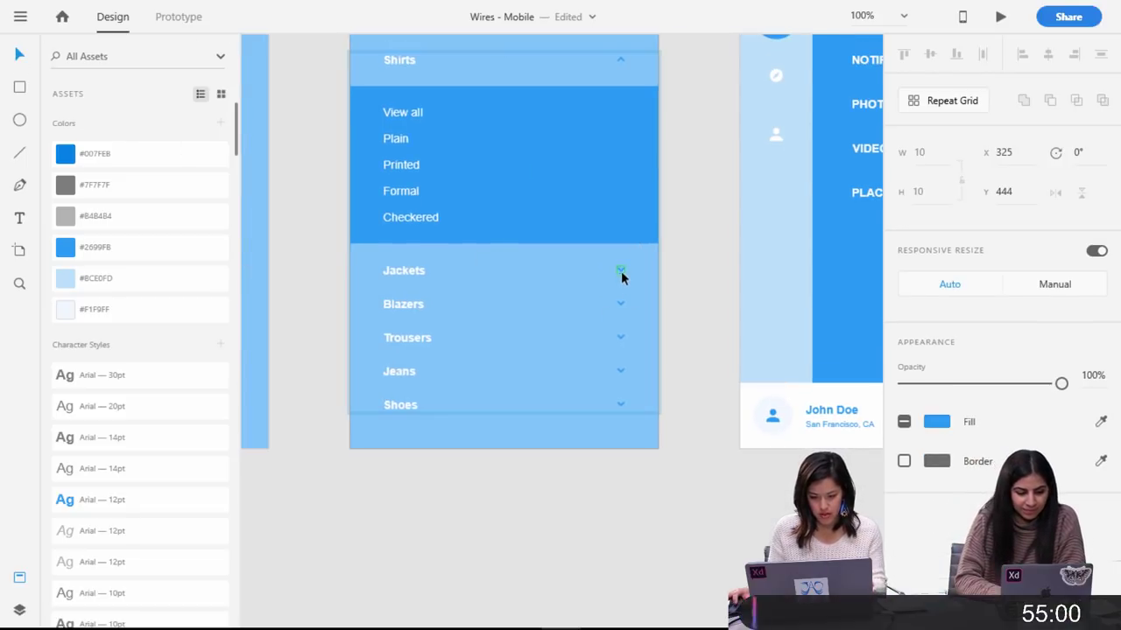
mouse_move(561, 613)
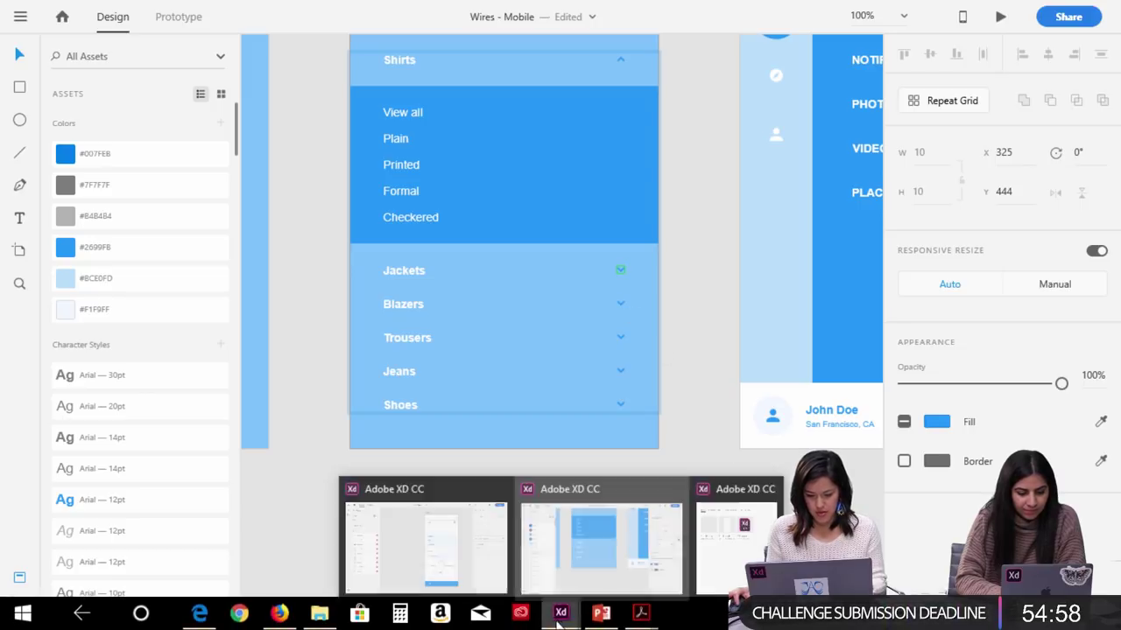
click(457, 582)
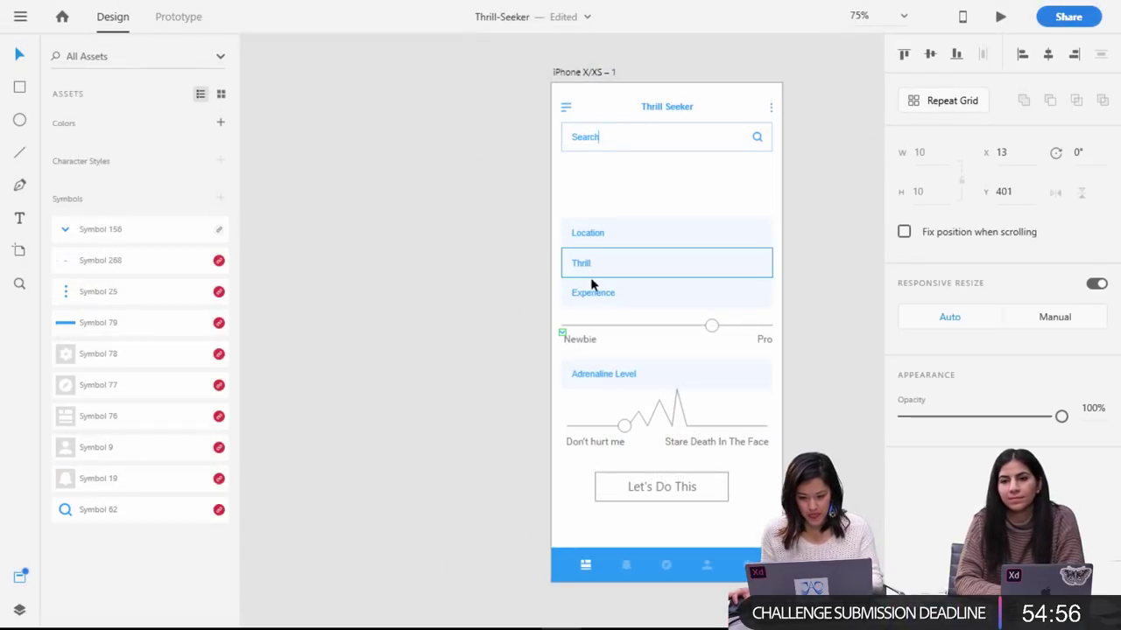
drag(561, 329, 758, 229)
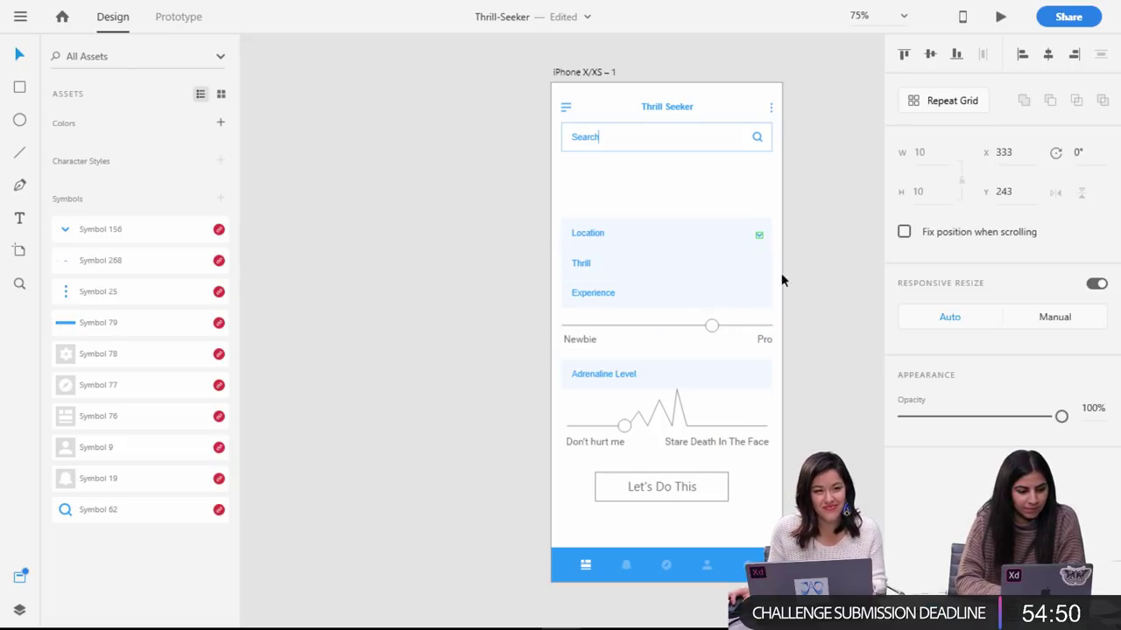
mouse_move(758, 233)
mouse_down()
mouse_move(759, 300)
mouse_move(759, 232)
mouse_up()
Turn the Location row's chevron into a vertical repeat grid of three, spaced to line up with the Location, Thrill and Experience rows.
click(952, 101)
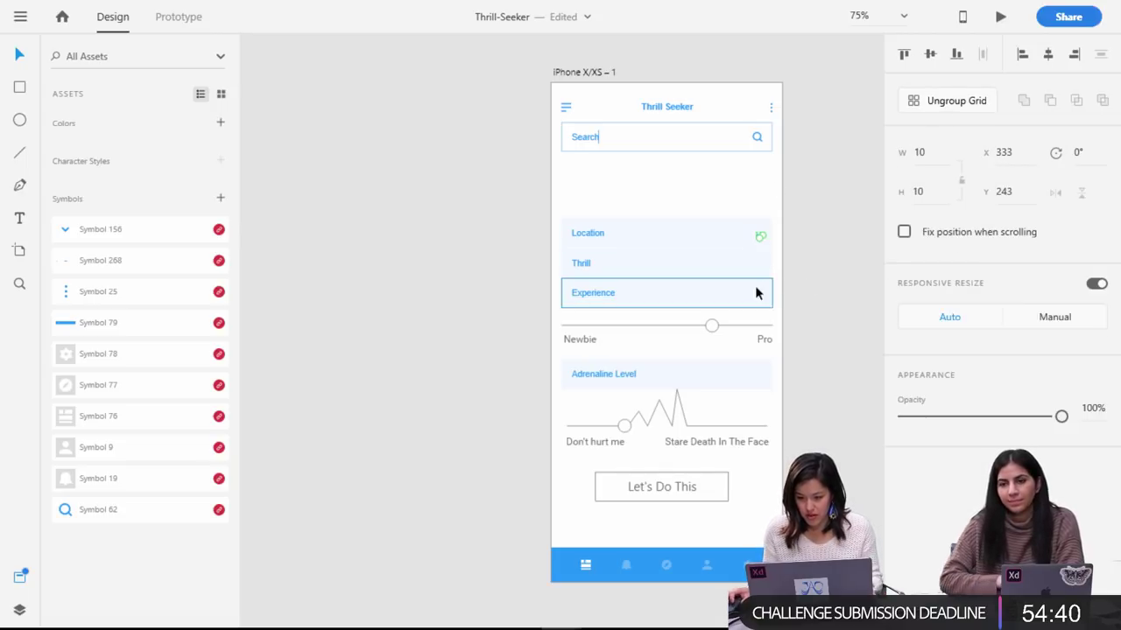
drag(763, 285, 764, 300)
key(ctrl+2)
drag(422, 497, 173, 612)
drag(749, 311, 590, 363)
drag(679, 278, 683, 310)
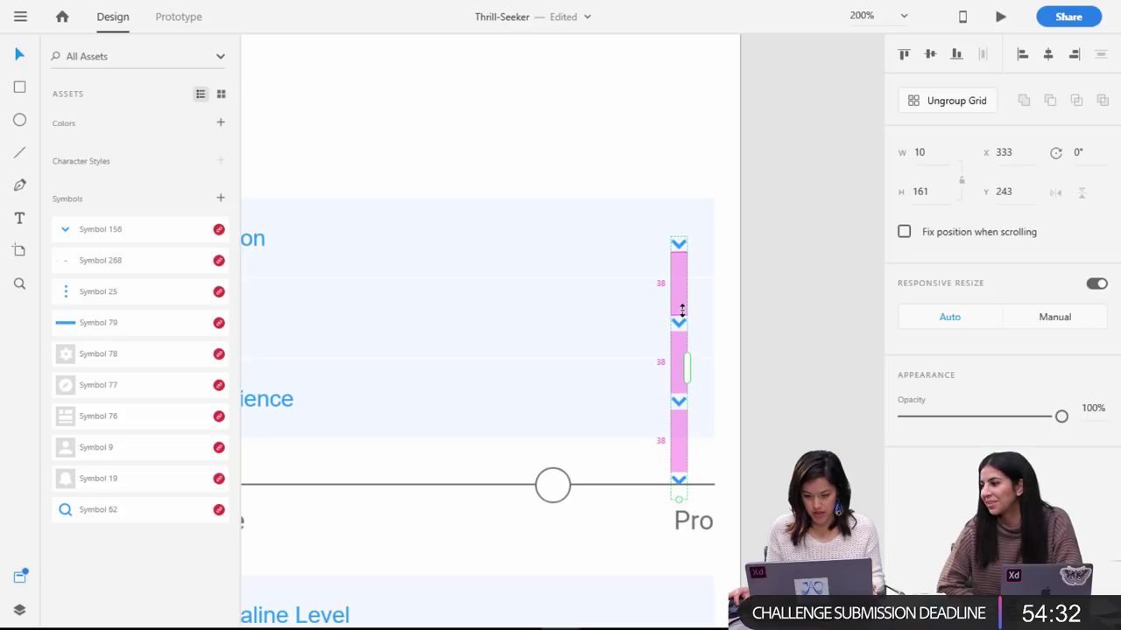
drag(678, 490, 672, 427)
click(847, 391)
key(ctrl+0)
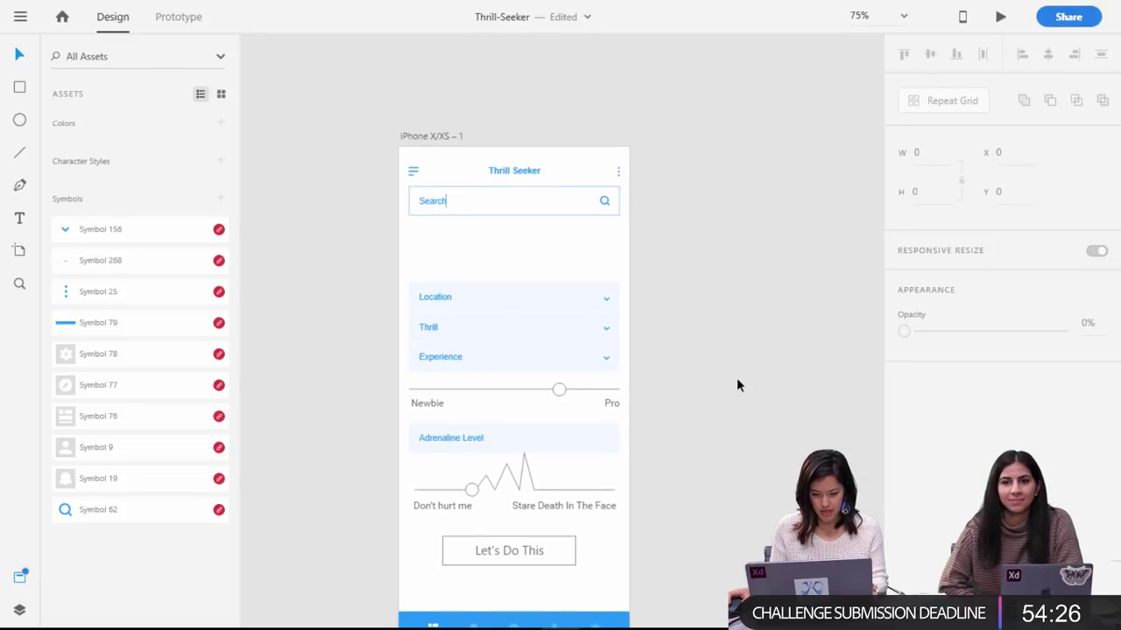
Move the filter rows with their chevrons, both sliders and their labels up together, closer to the search field, to Y 169.
scroll(733, 383, up, 1)
scroll(730, 375, down, 4)
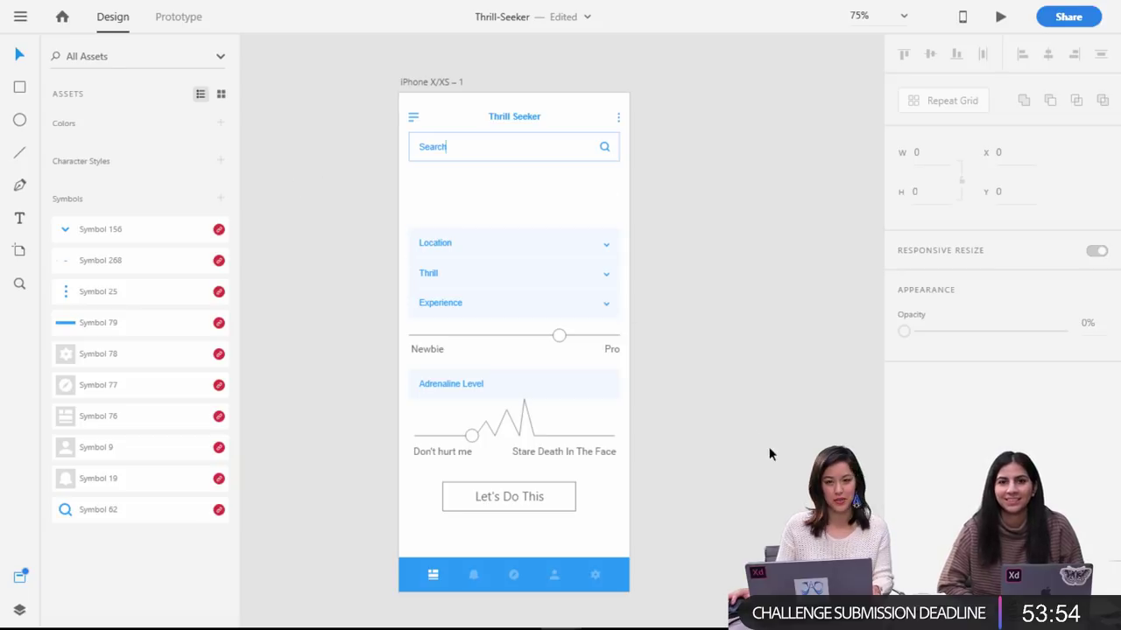
click(604, 249)
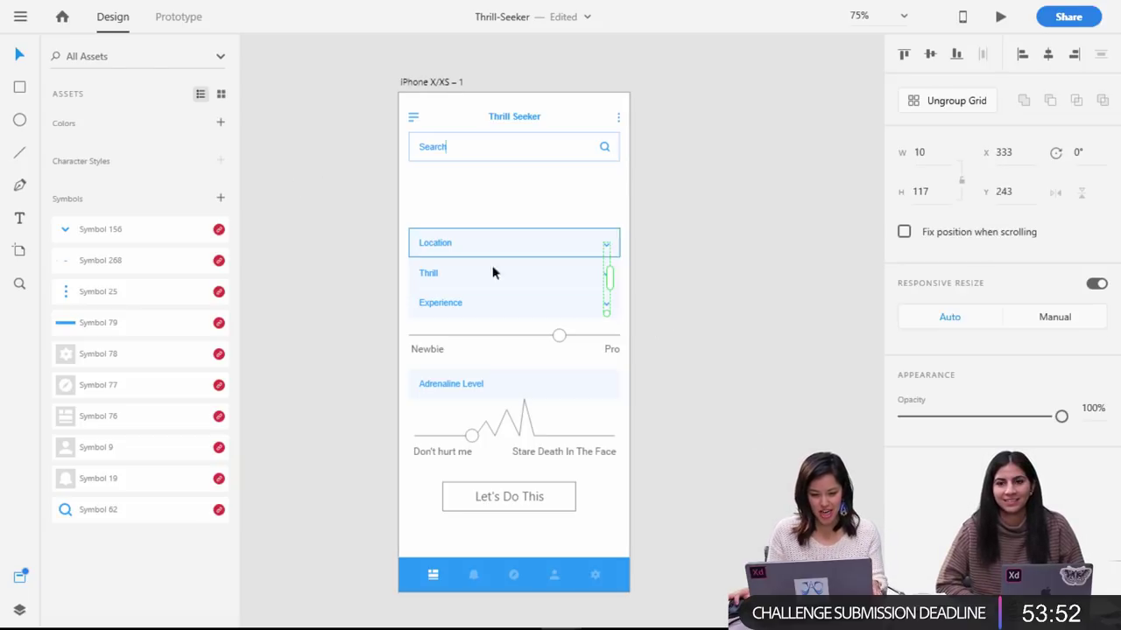
drag(666, 451, 444, 227)
drag(508, 248, 494, 214)
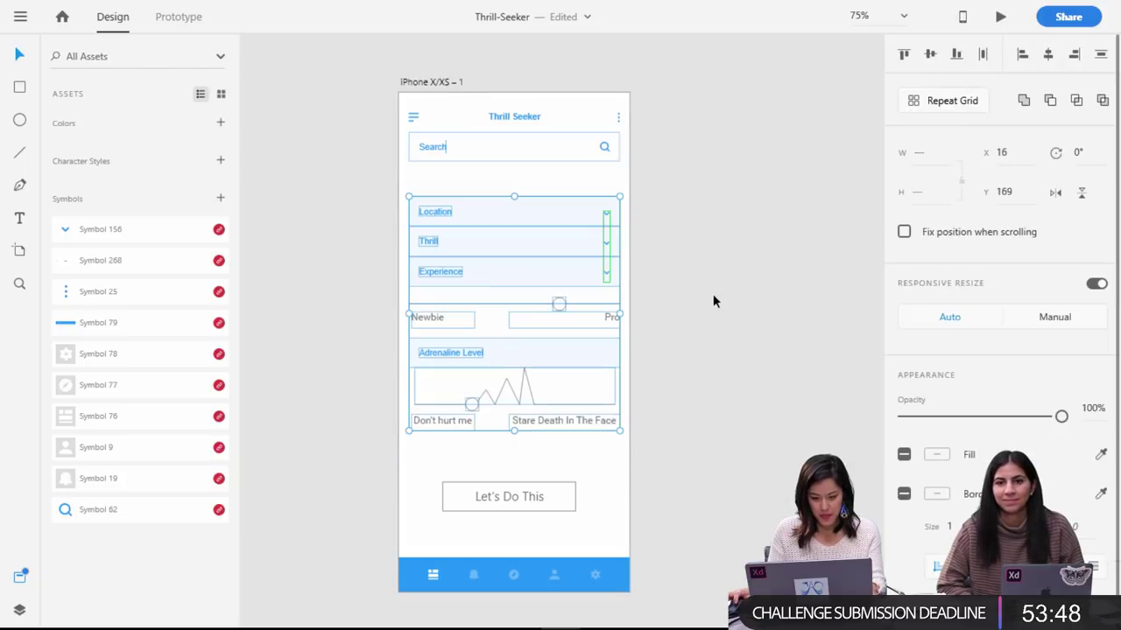
click(677, 547)
click(473, 574)
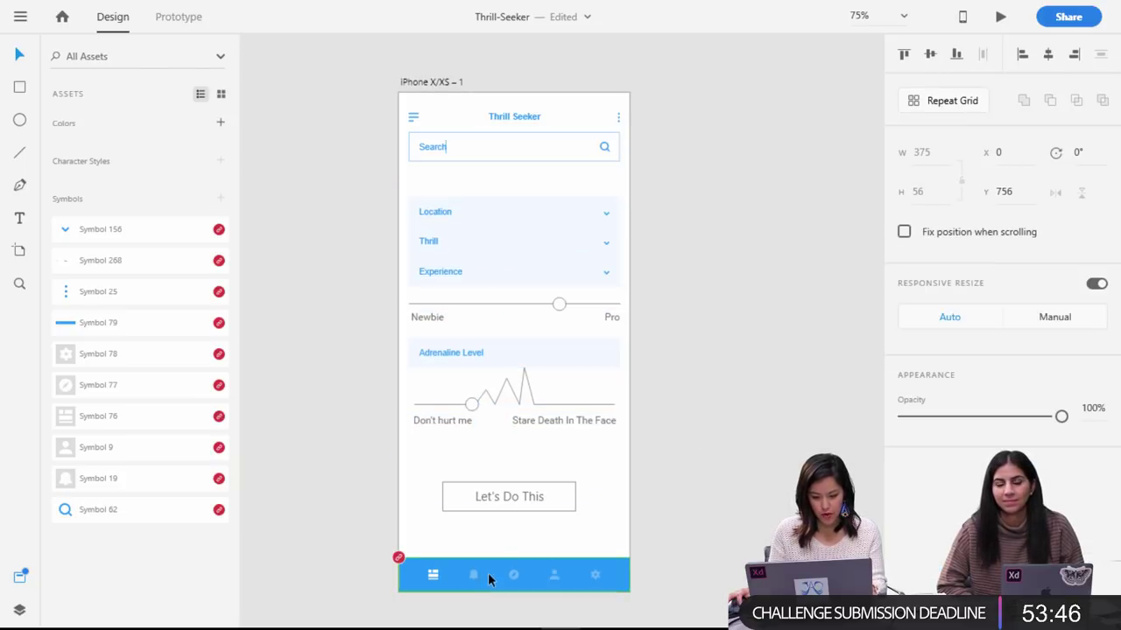
click(617, 543)
Switch to the Wires - Mobile document and look through its Menus, Checkout / Payment, Location & Maps and Charts artboards.
mouse_move(610, 617)
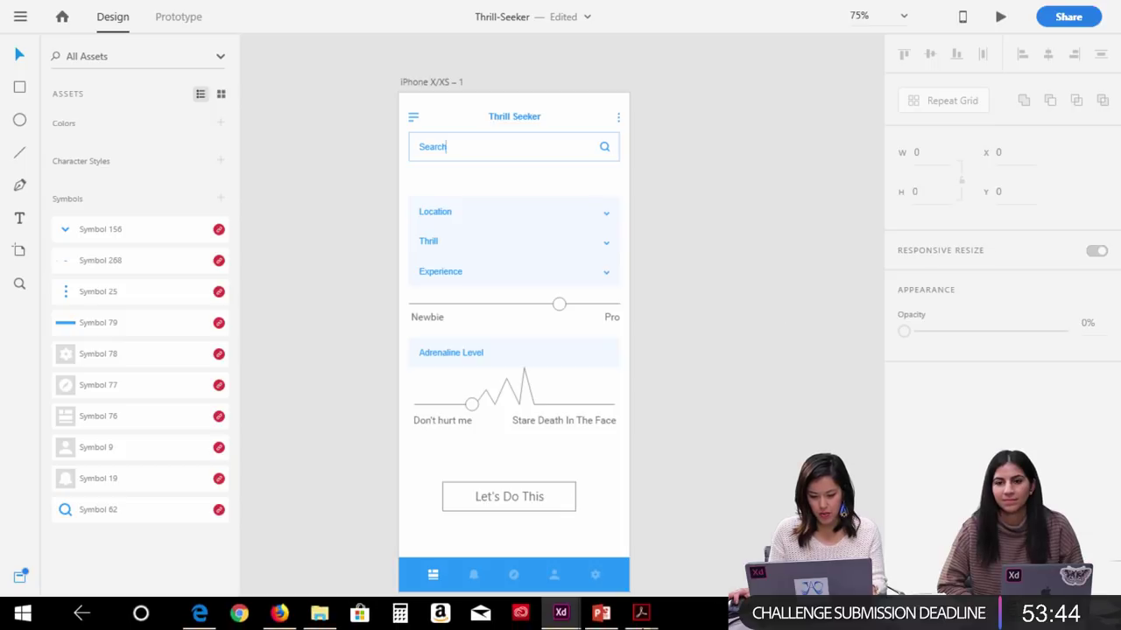
mouse_move(561, 617)
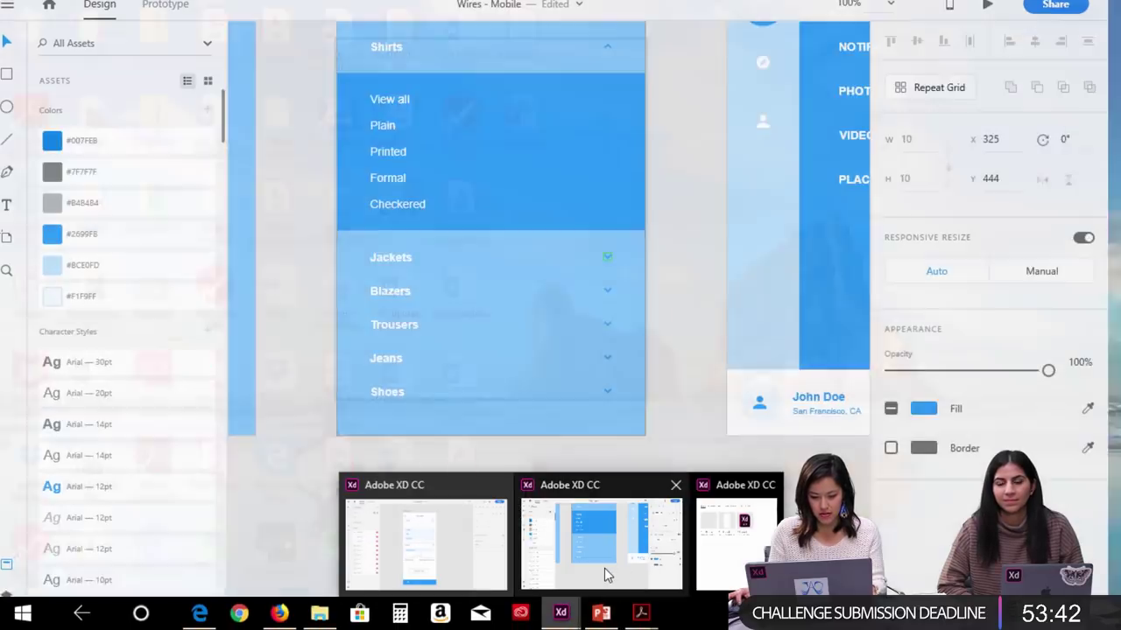
click(617, 568)
key(ctrl+minus)
key(ctrl+minus)
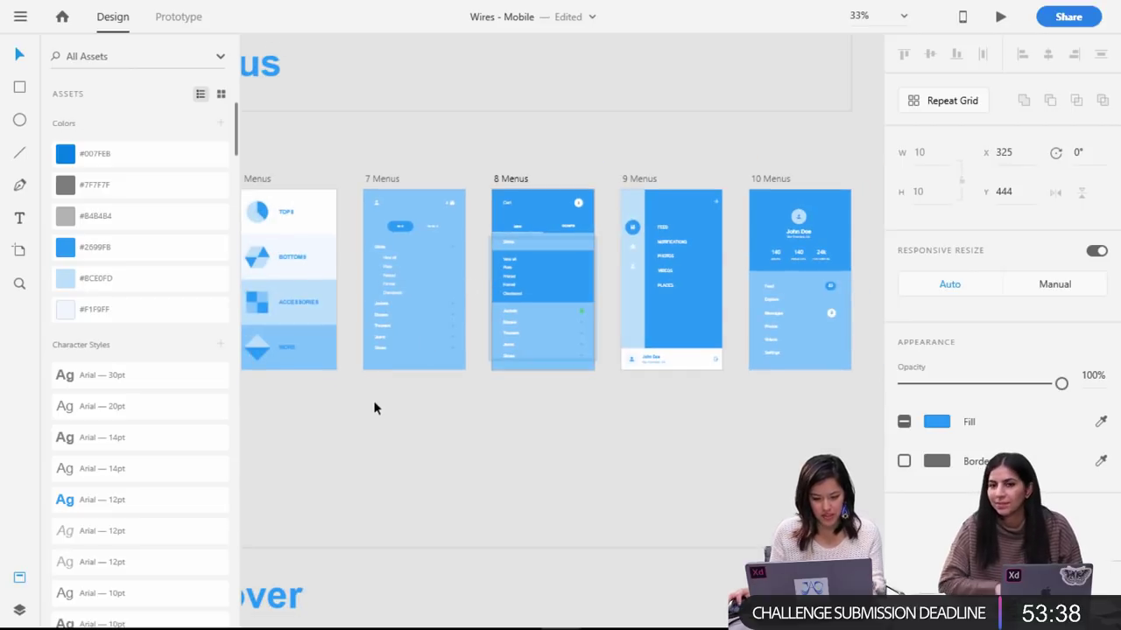
scroll(593, 467, left, 10)
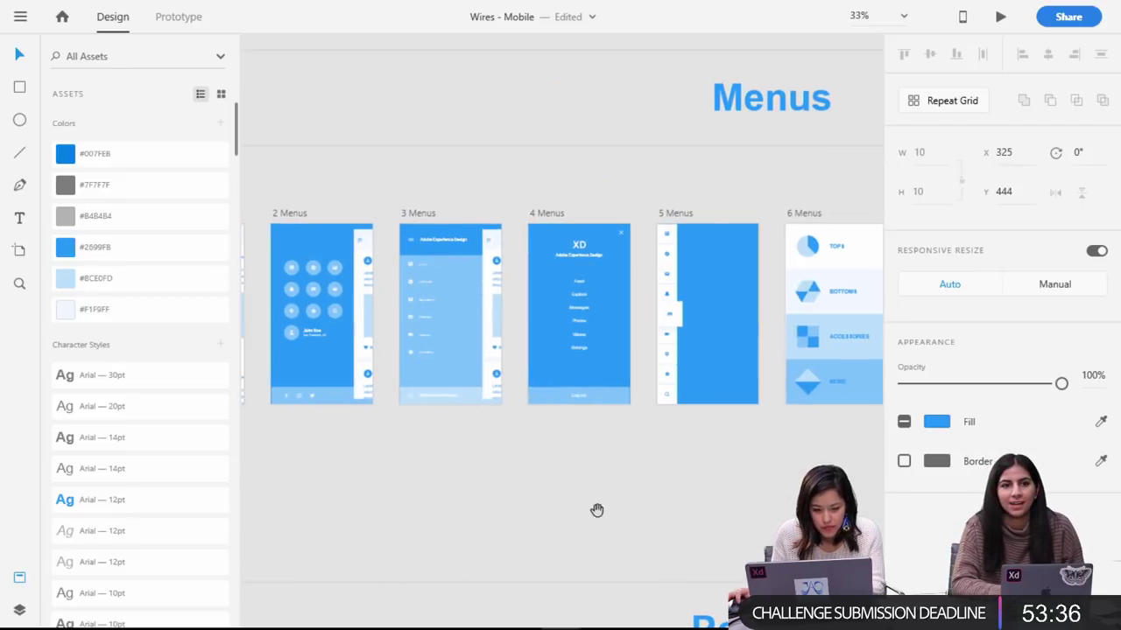
drag(249, 501, 686, 508)
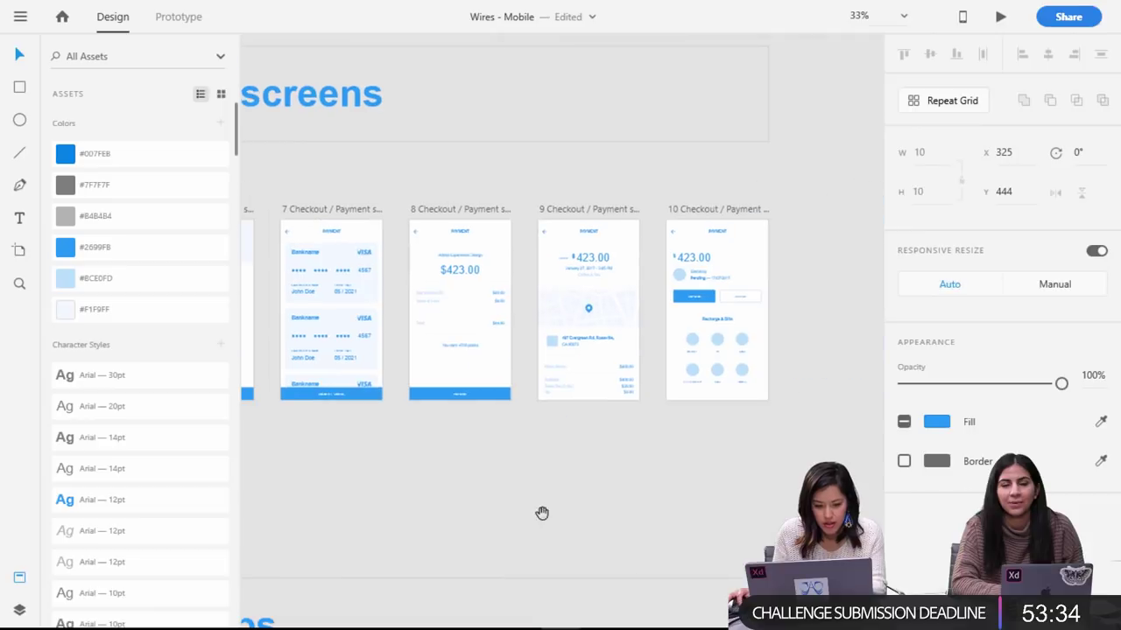
drag(408, 519, 873, 458)
drag(445, 493, 836, 441)
drag(644, 409, 893, 412)
scroll(765, 428, down, 15)
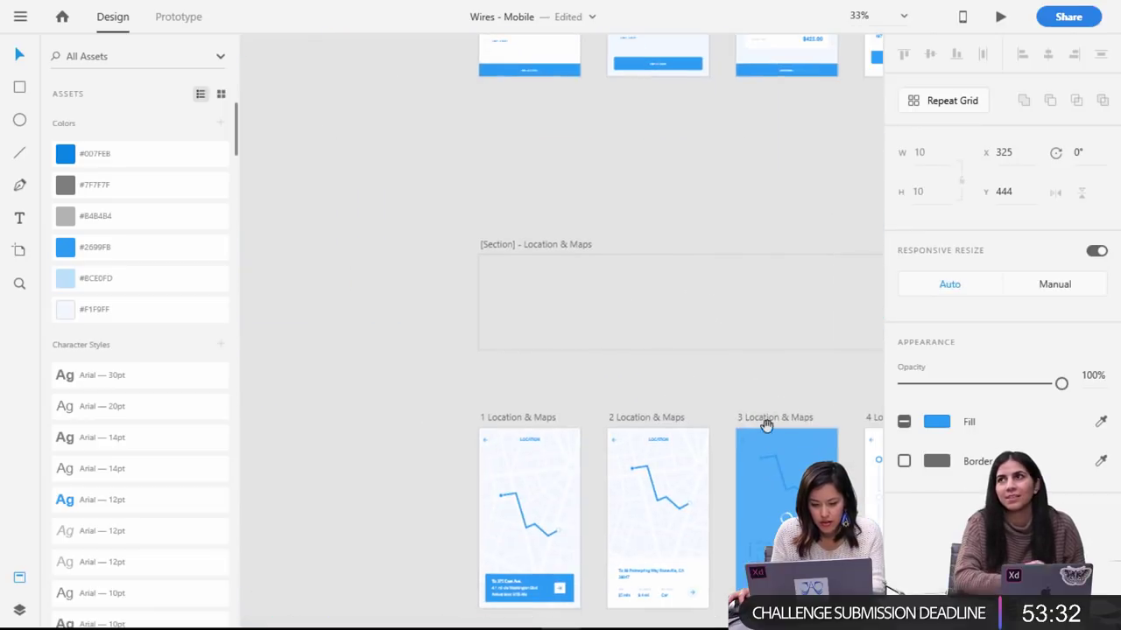
scroll(741, 523, down, 5)
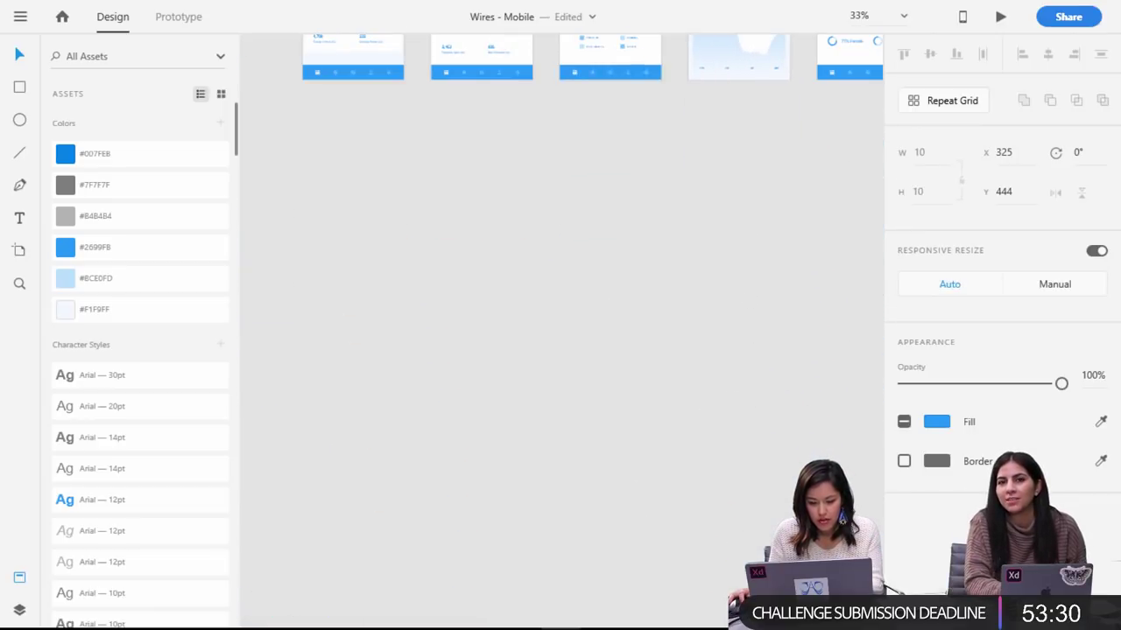
mouse_move(278, 616)
drag(573, 148, 629, 450)
drag(697, 420, 636, 450)
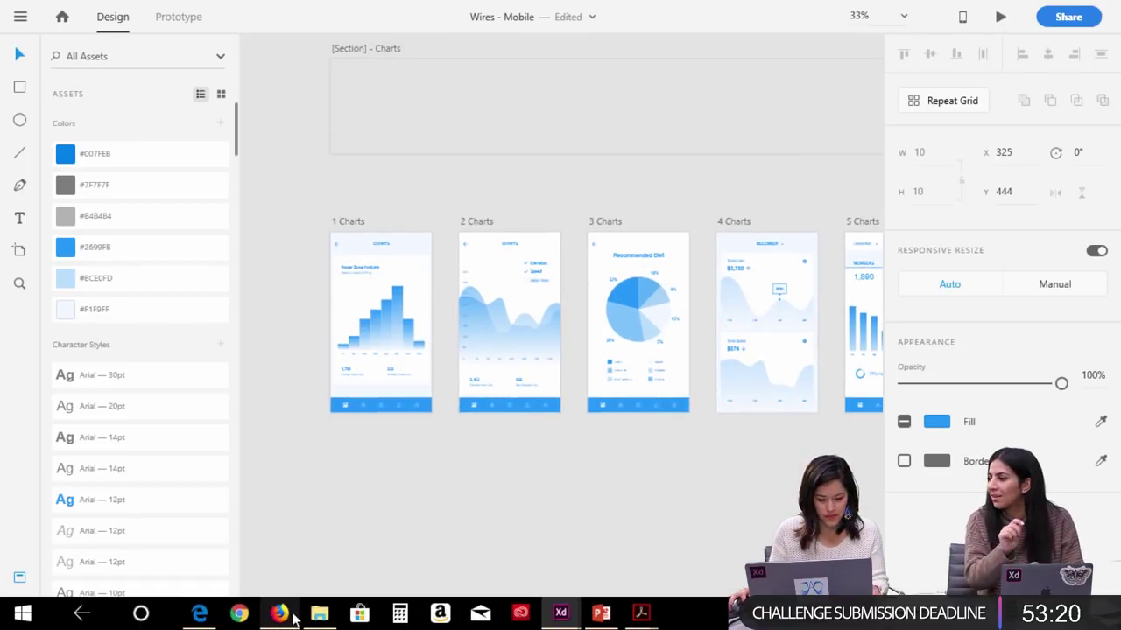
Switch to Firefox, search the web for "nucleo", open the Nucleo icon library site, and return to the Adobe Stock page.
click(280, 615)
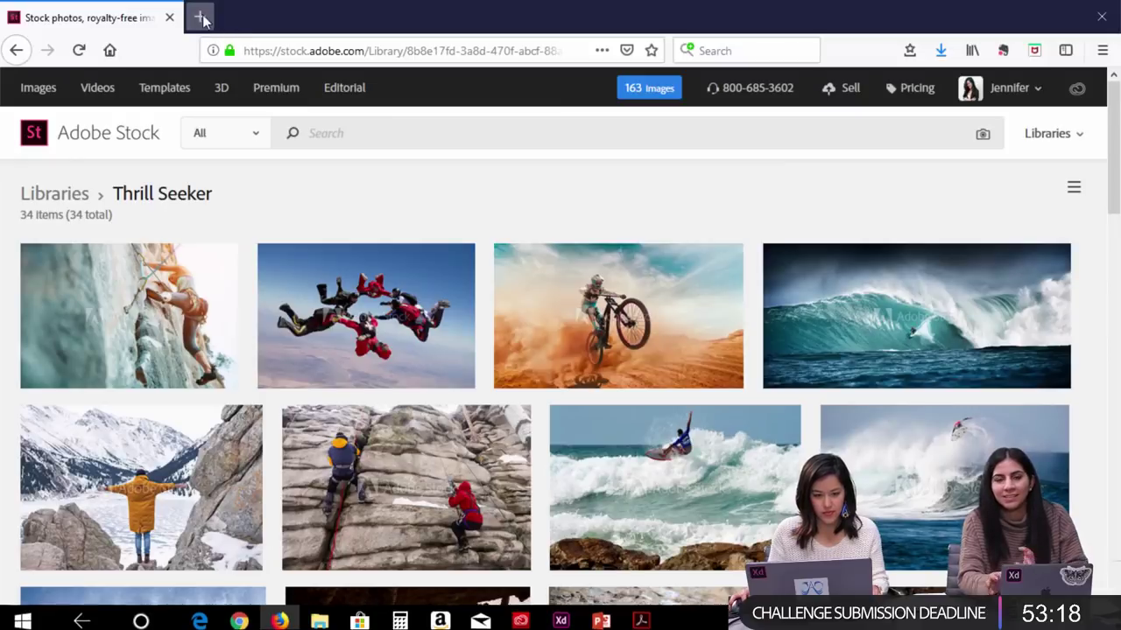
click(201, 17)
text(nuc)
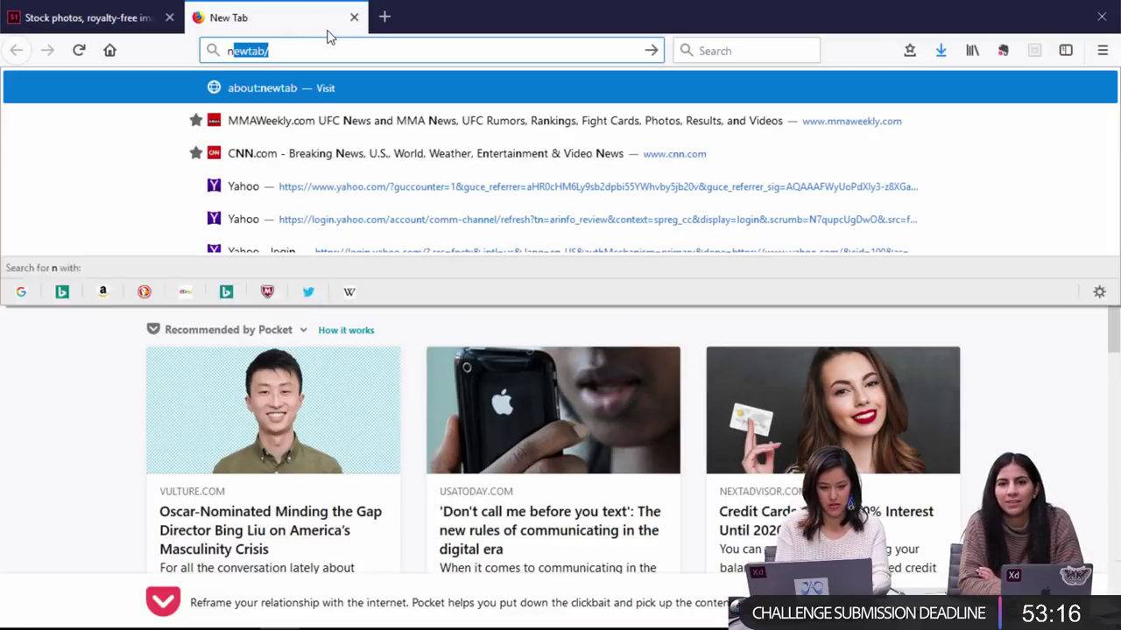
text(l)
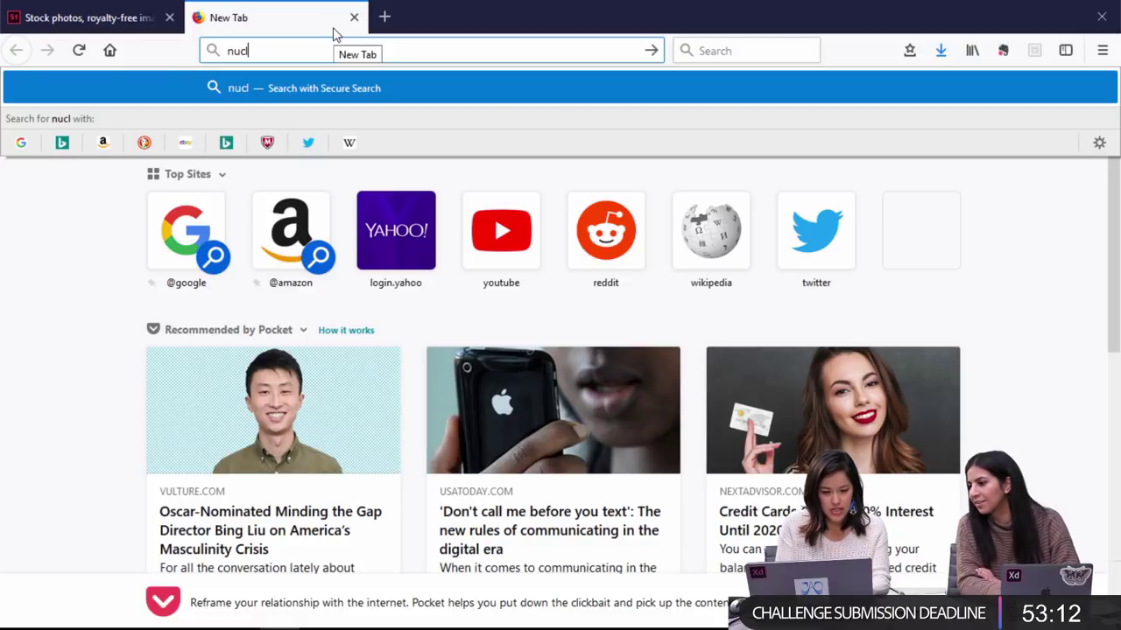
text(eo)
key(Return)
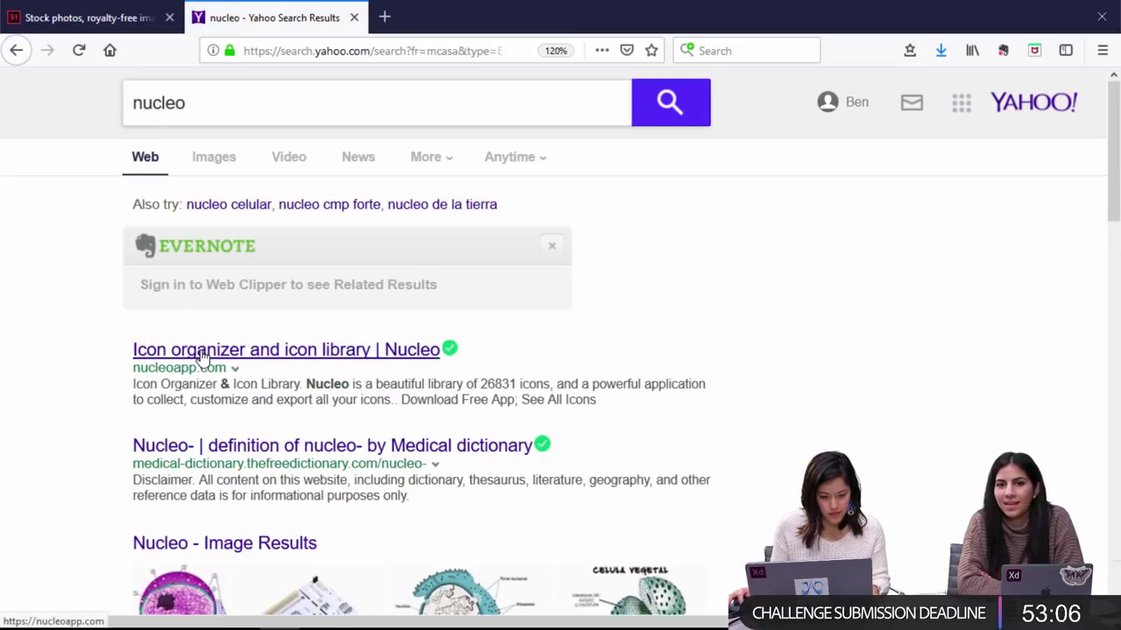
click(201, 352)
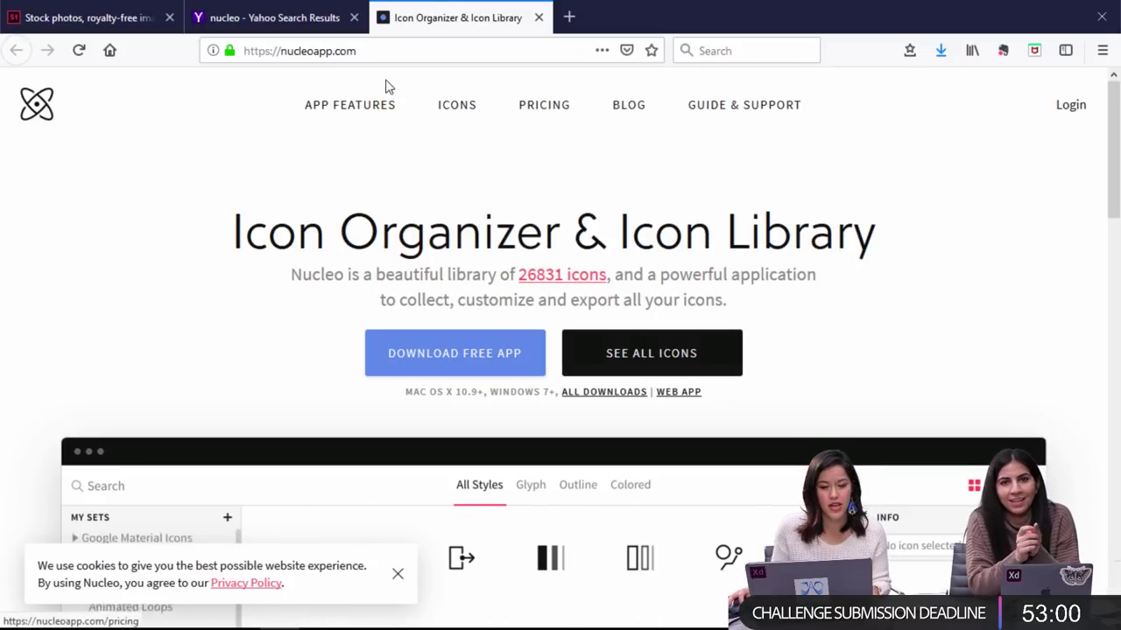
click(92, 17)
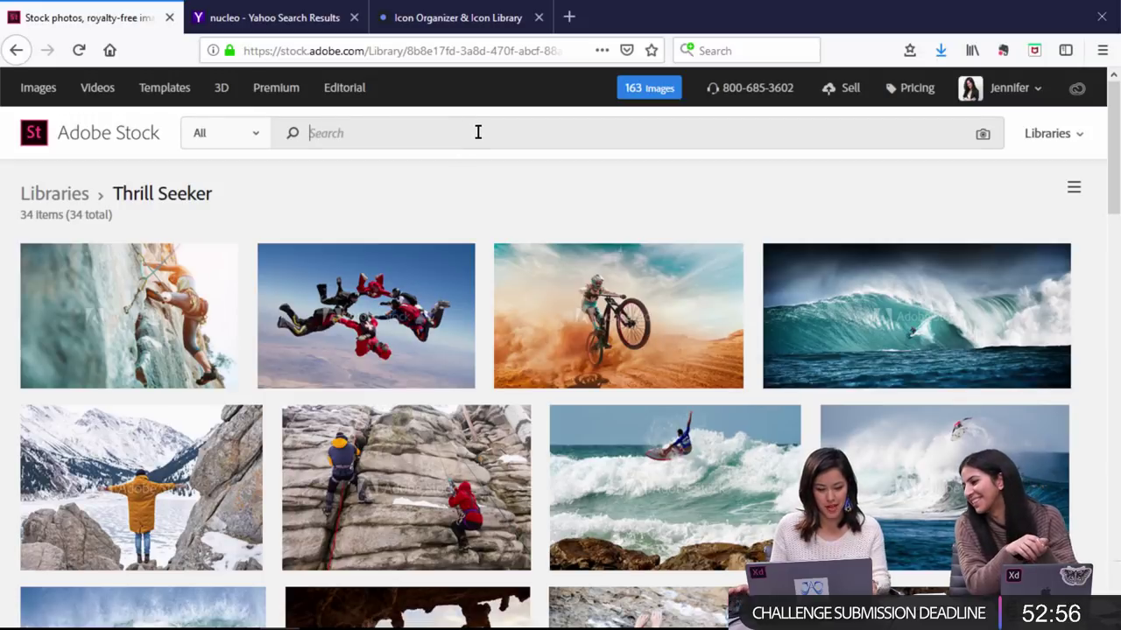
click(478, 132)
text(adobest)
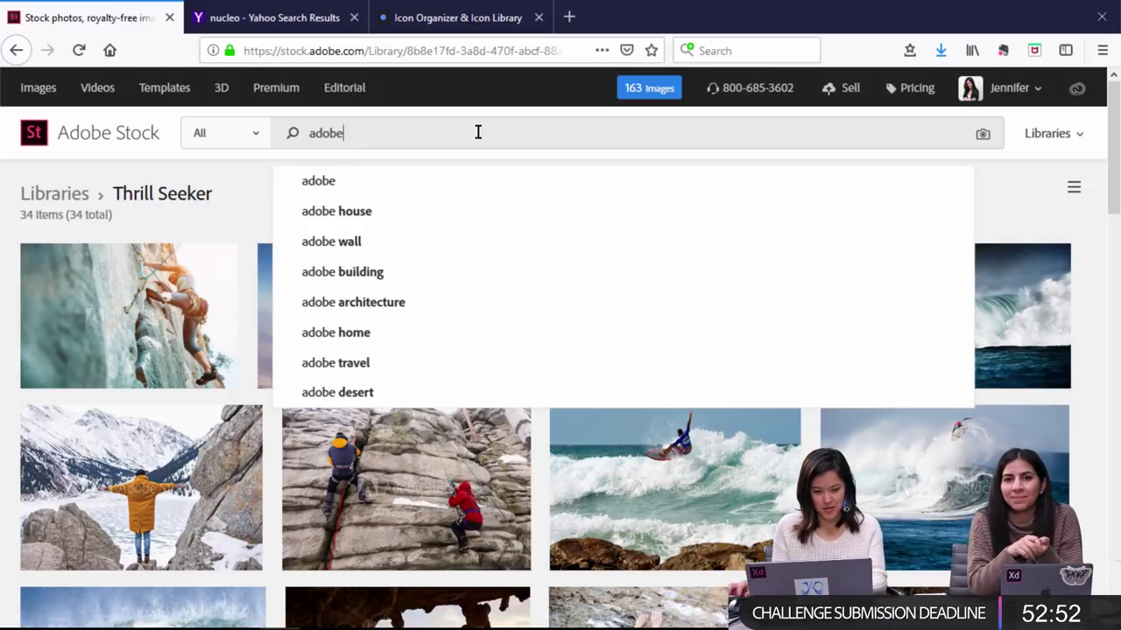
click(986, 178)
Replace the Adobe Stock search text with "weather icon" and run the search.
click(367, 125)
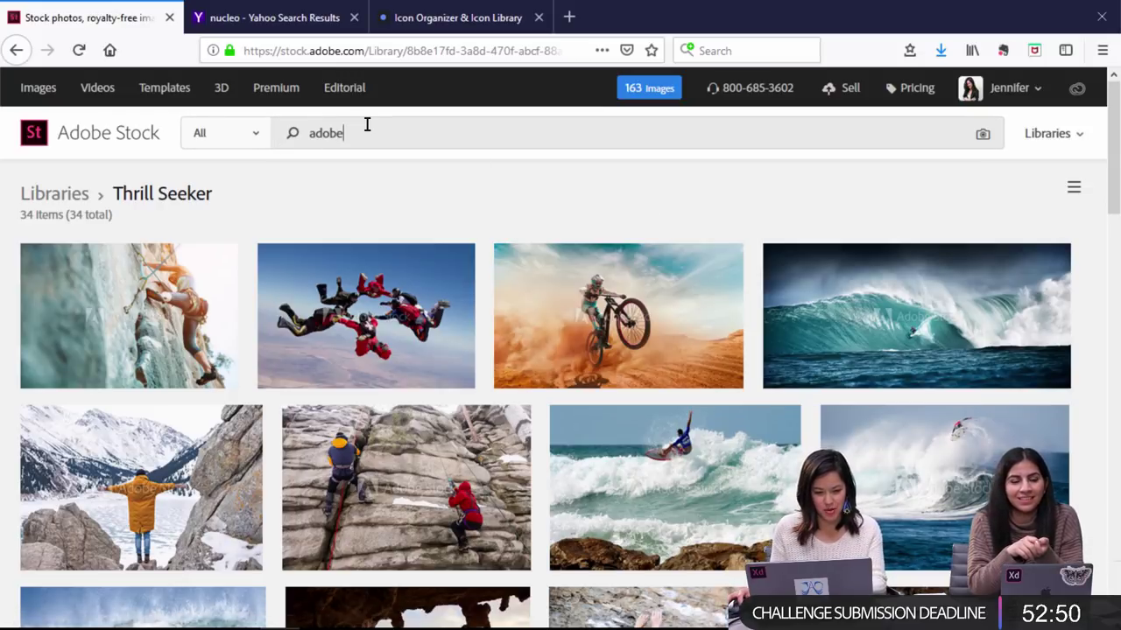
key(BackSpace)
key(BackSpace)
key(BackSpace)
key(BackSpace)
key(BackSpace)
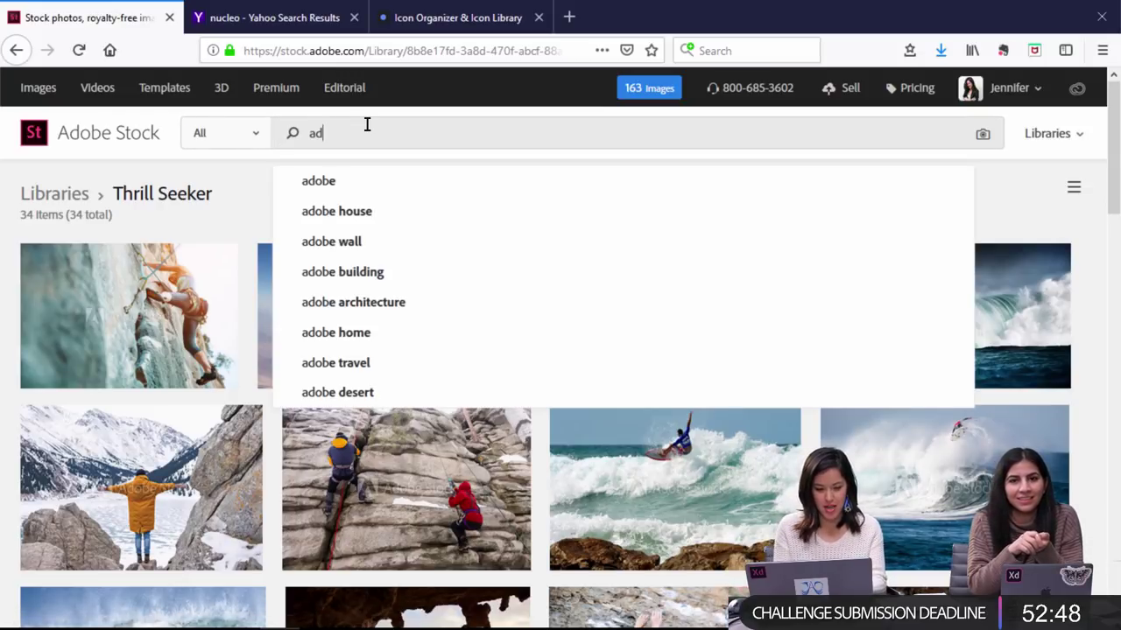
text(weather icon)
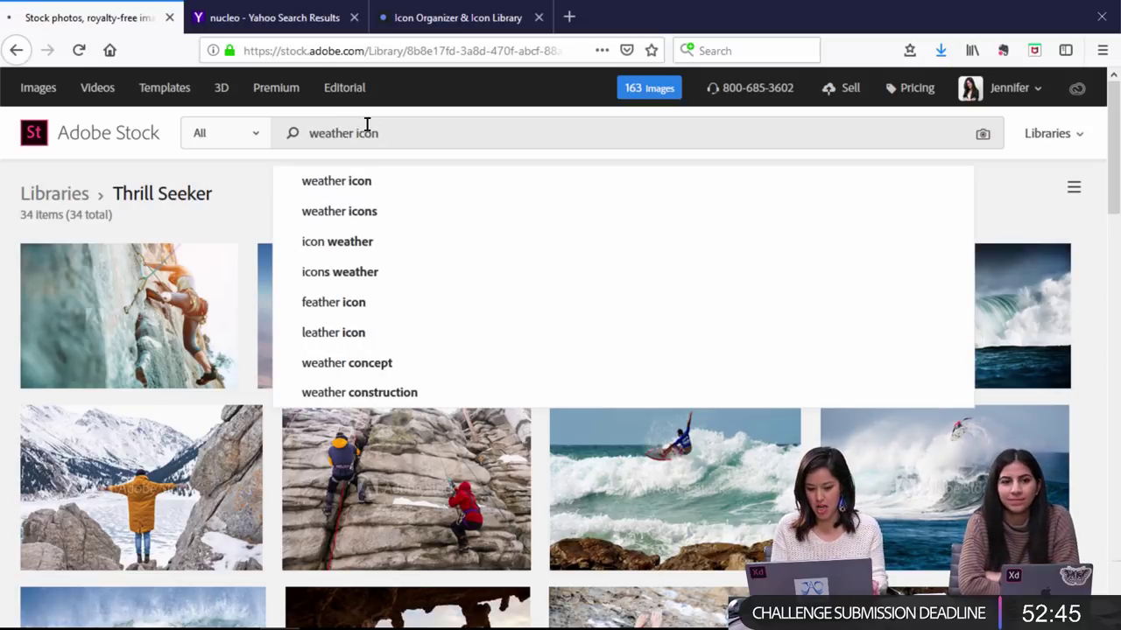
key(Return)
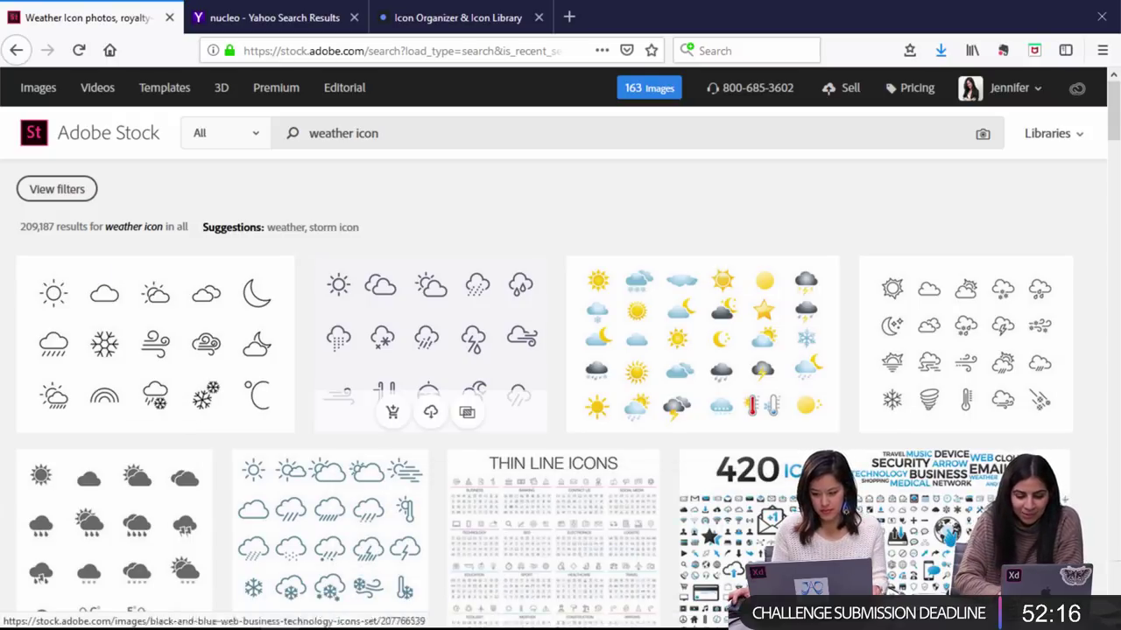
Open the "Black and blue web business technology icons set" result and license it to the Thrill Seeker library.
scroll(854, 466, down, 2)
scroll(854, 467, down, 3)
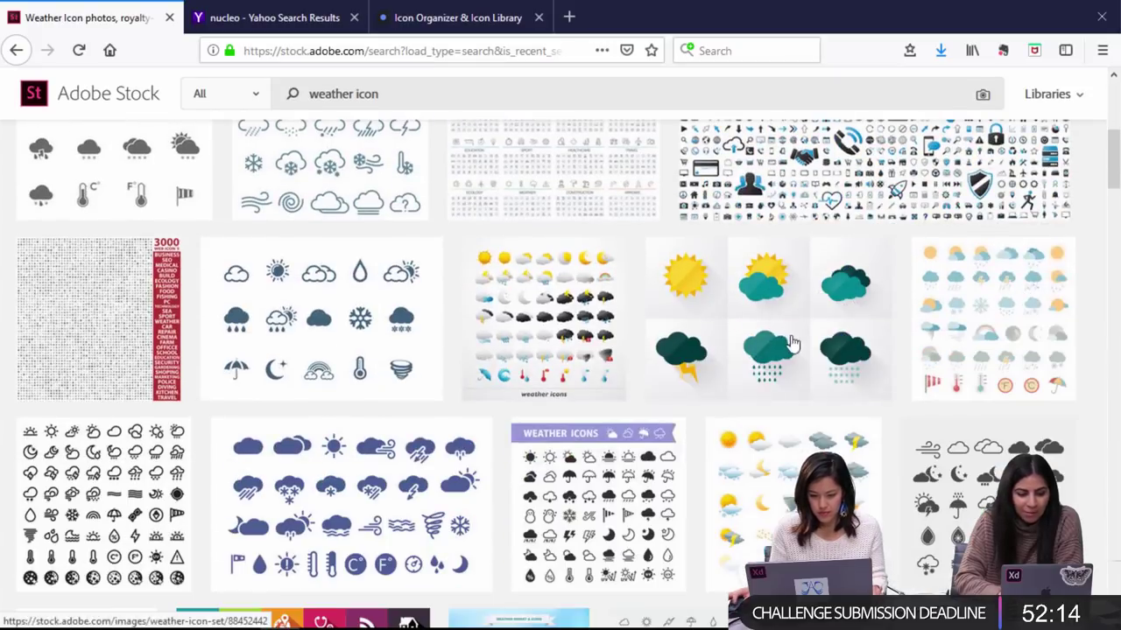
click(698, 214)
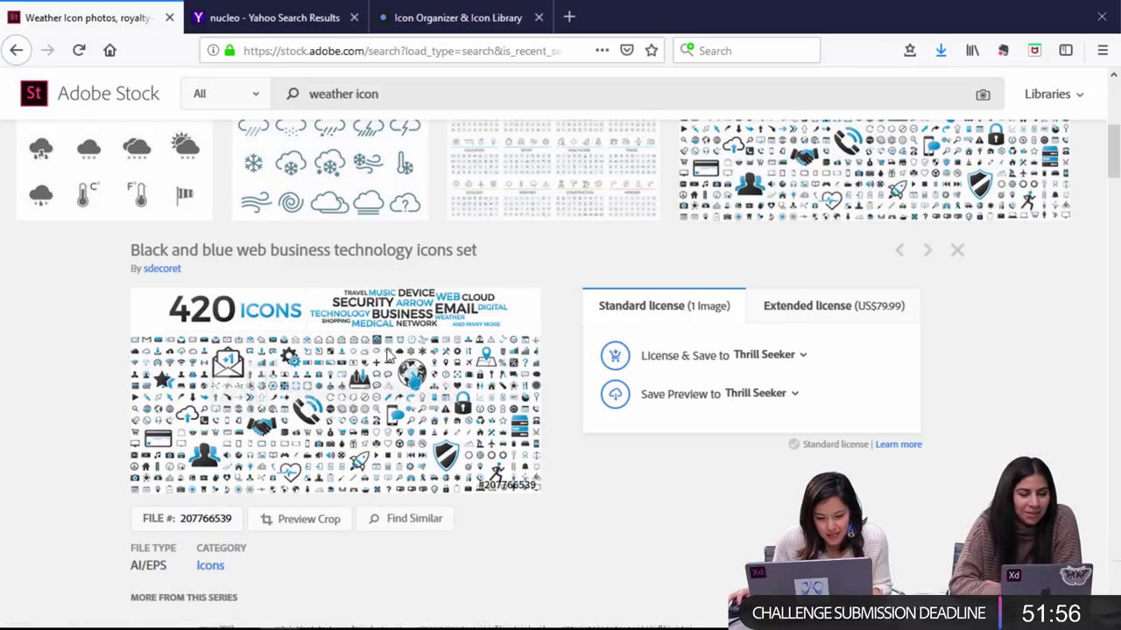
click(616, 396)
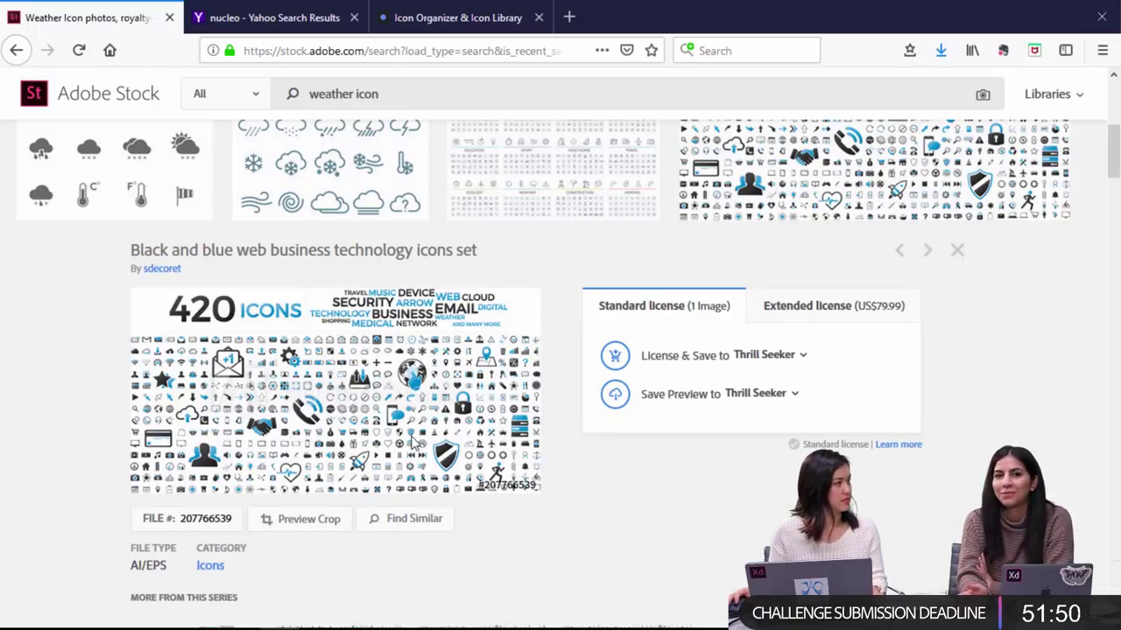
click(795, 396)
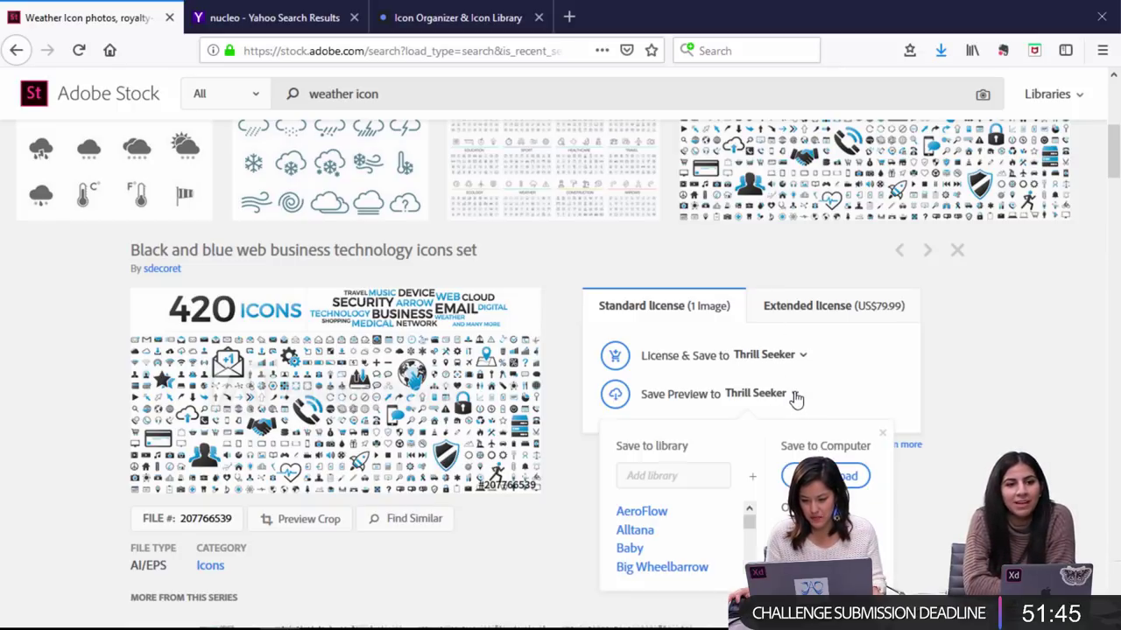
click(616, 359)
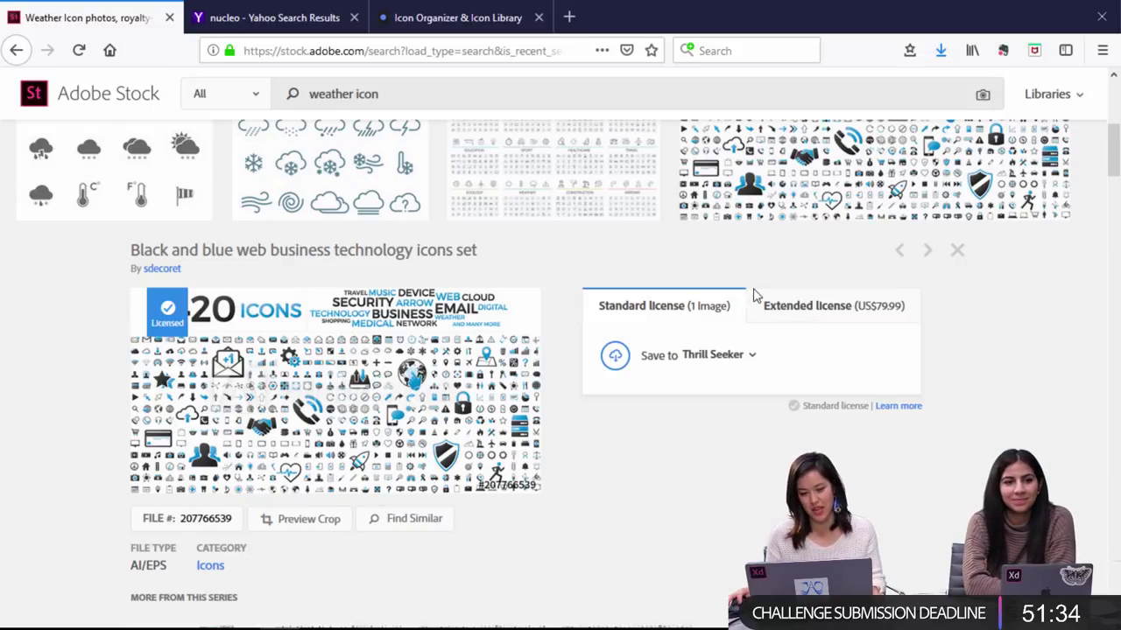
Save the licensed icon set to the computer, choosing to open AdobeStock_207766539.ai with Adobe Illustrator CC 2019.
click(721, 357)
click(827, 439)
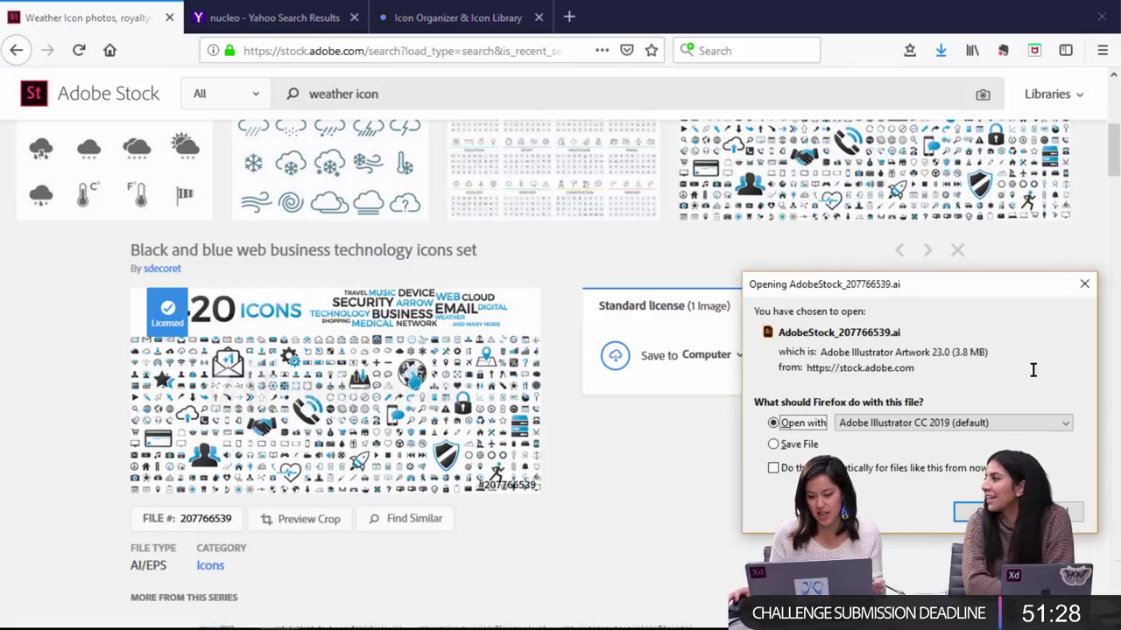
click(978, 512)
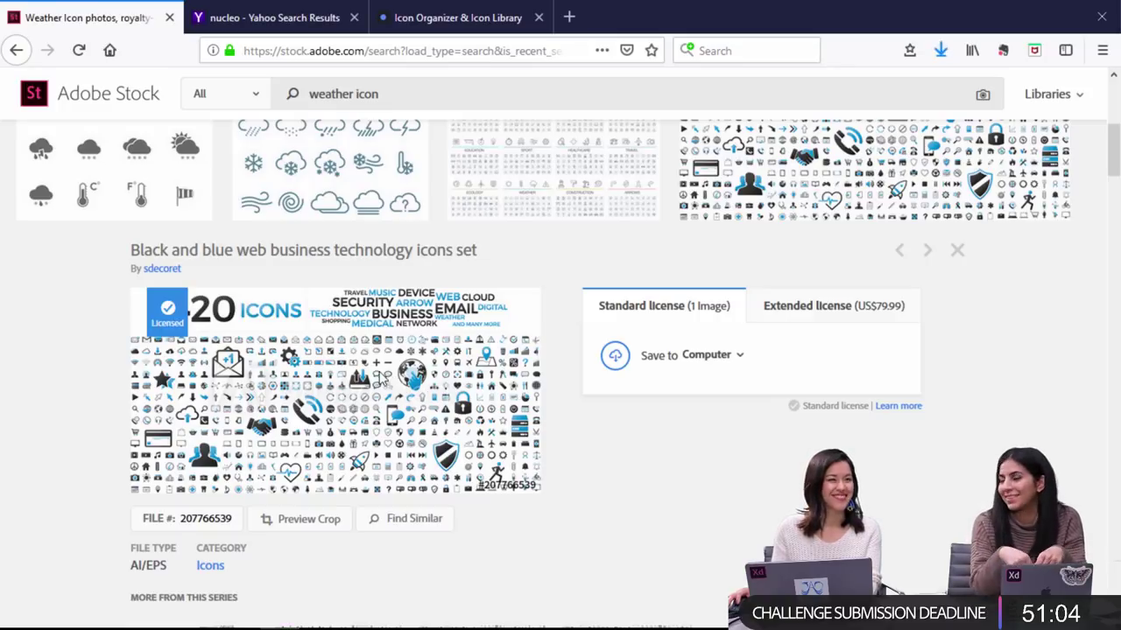
Open the downloaded icon set file from the browser's list of downloads.
click(941, 53)
click(721, 90)
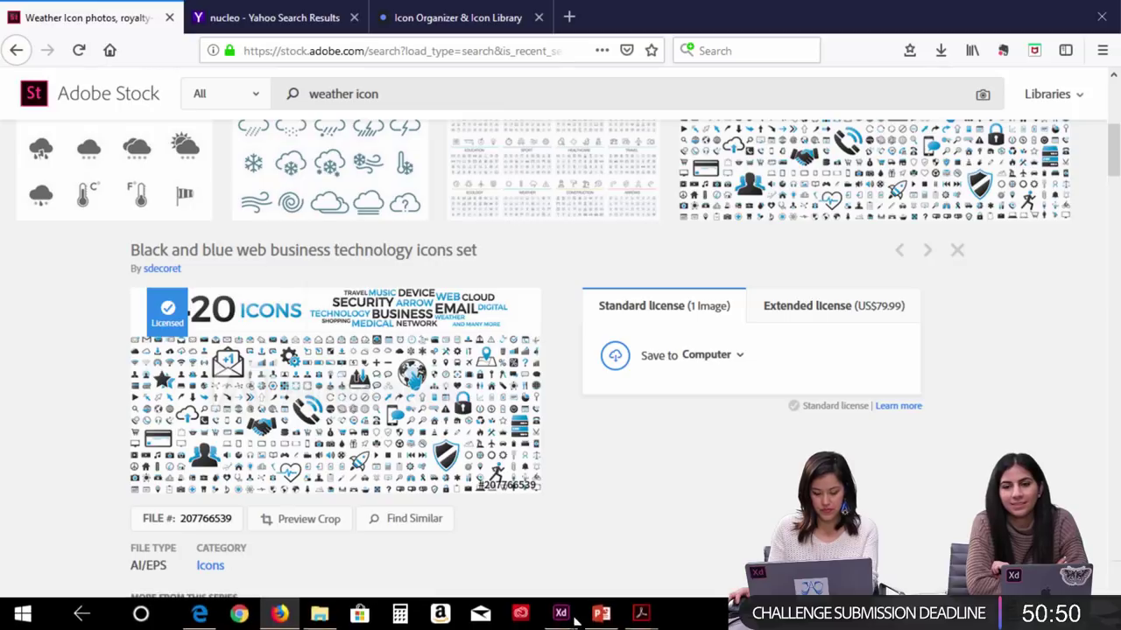
click(940, 50)
click(711, 87)
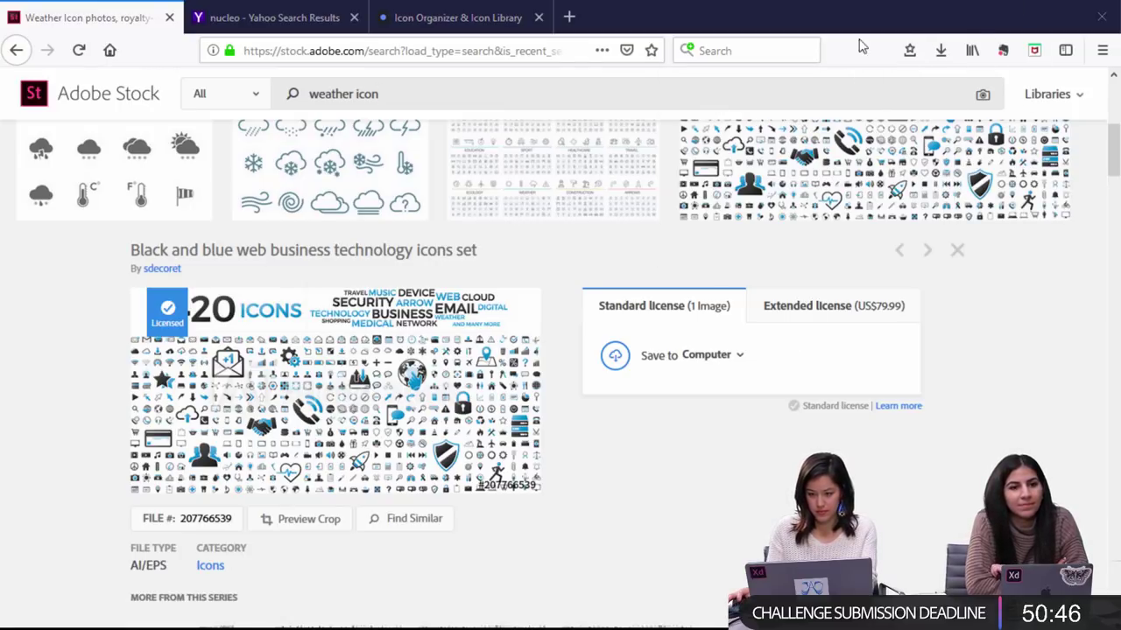
Switch to the Thrill-Seeker document in Adobe XD and select the artboard's tab bar.
click(615, 498)
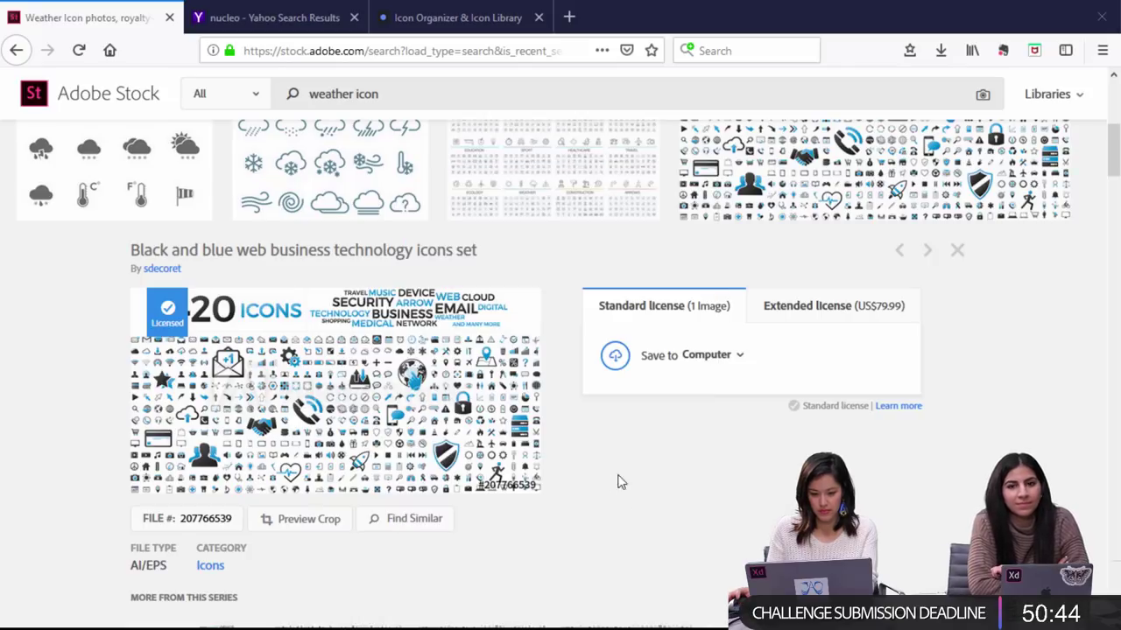
mouse_move(566, 621)
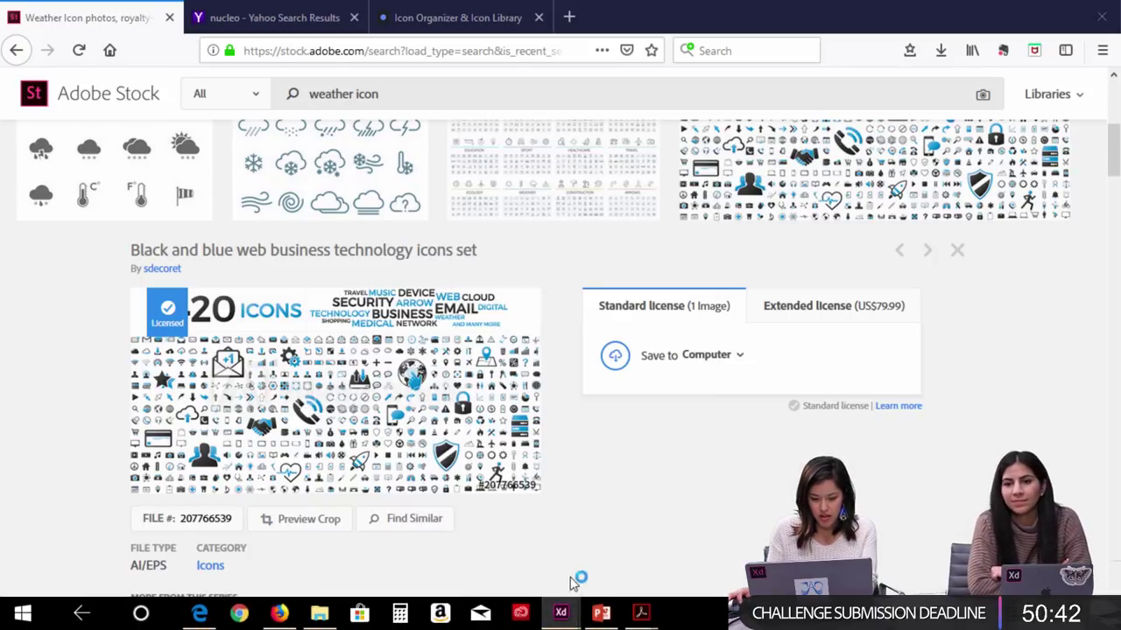
click(495, 567)
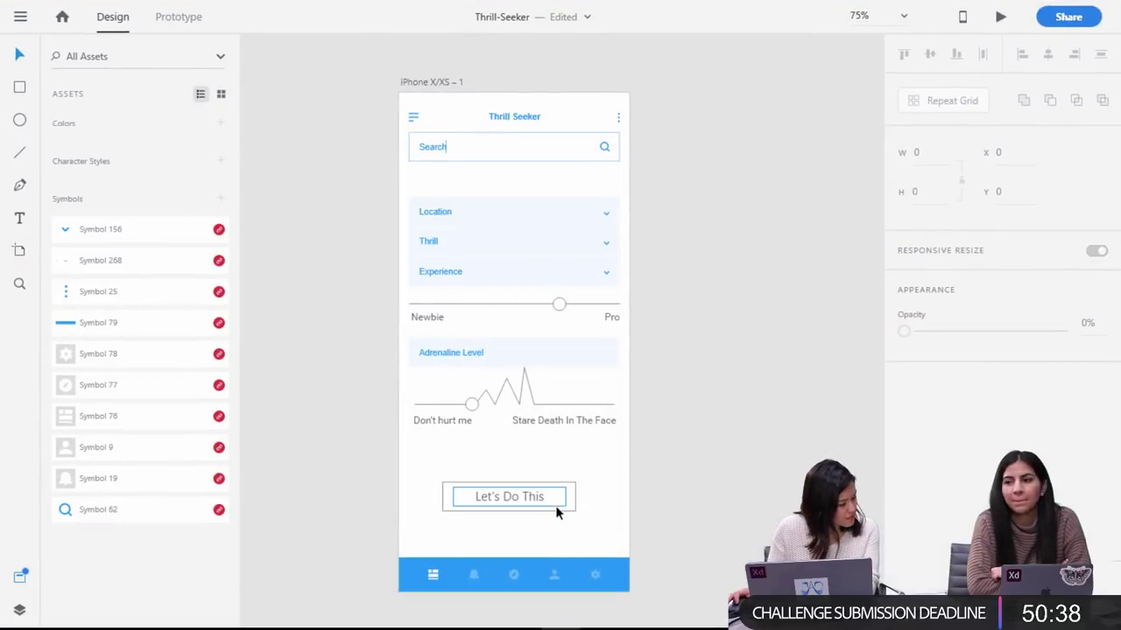
click(470, 577)
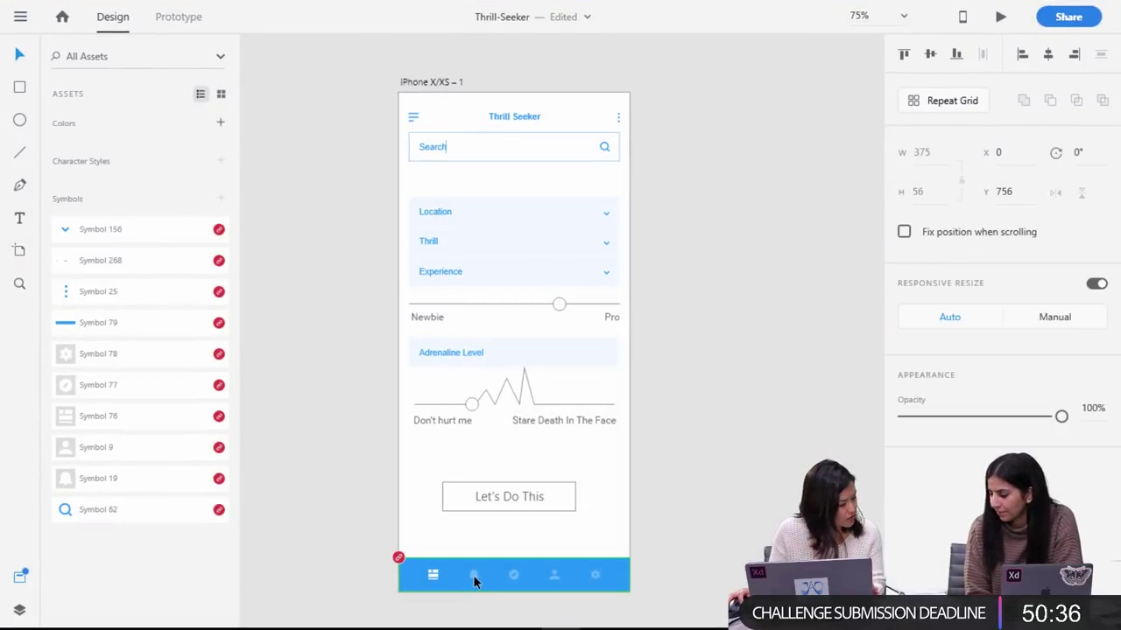
Duplicate the magnifier icon from the search field onto the artboard.
click(610, 156)
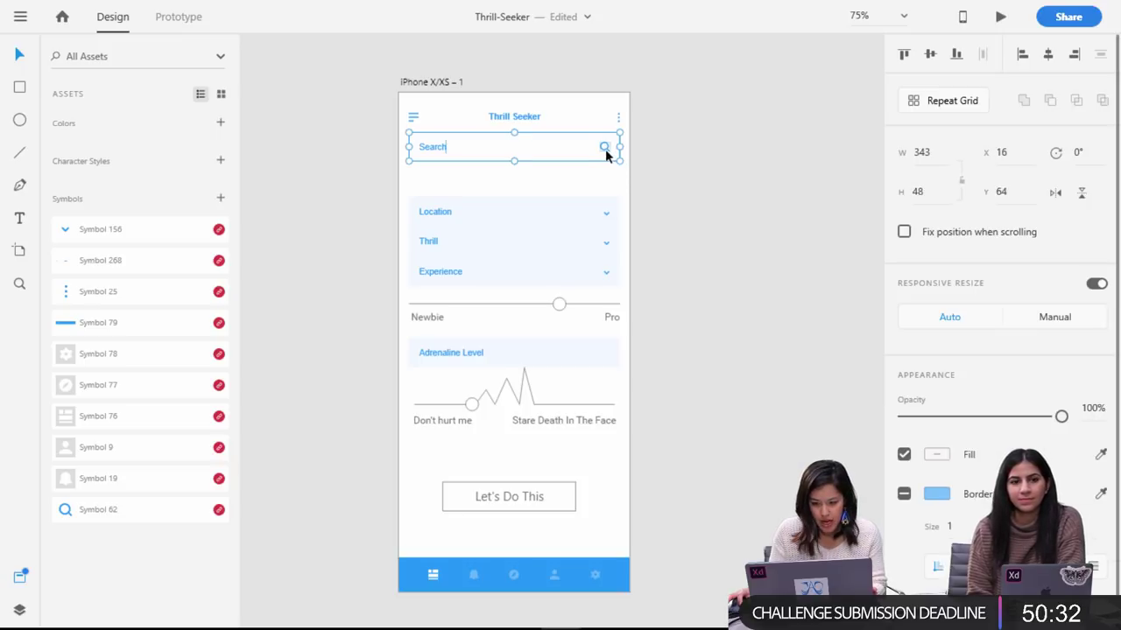
double_click(604, 153)
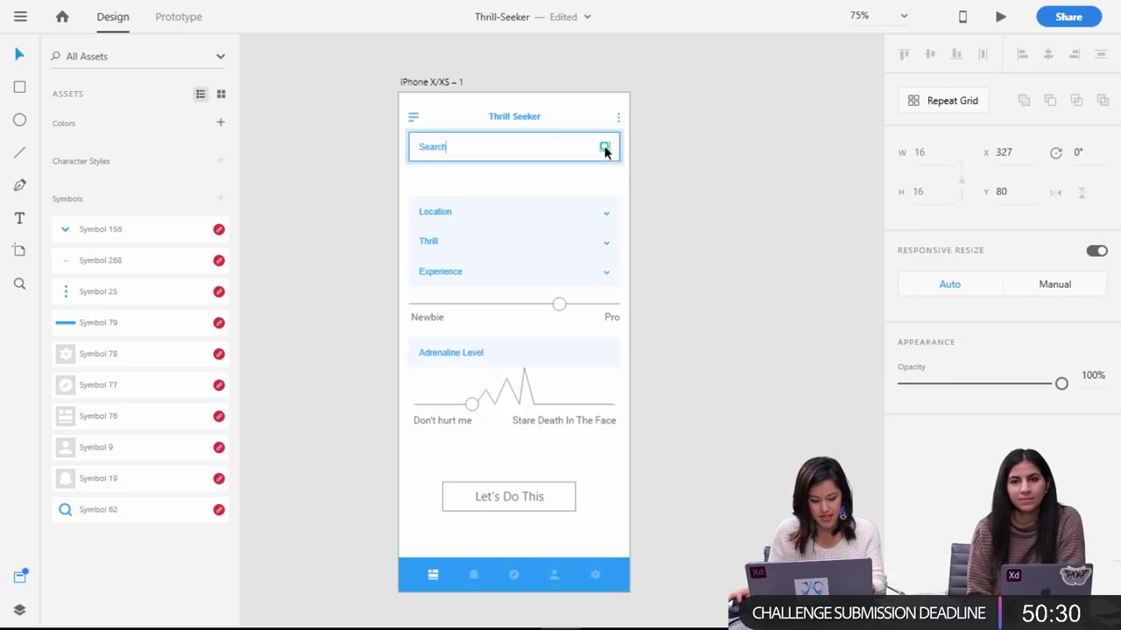
click(705, 435)
key(ctrl+v)
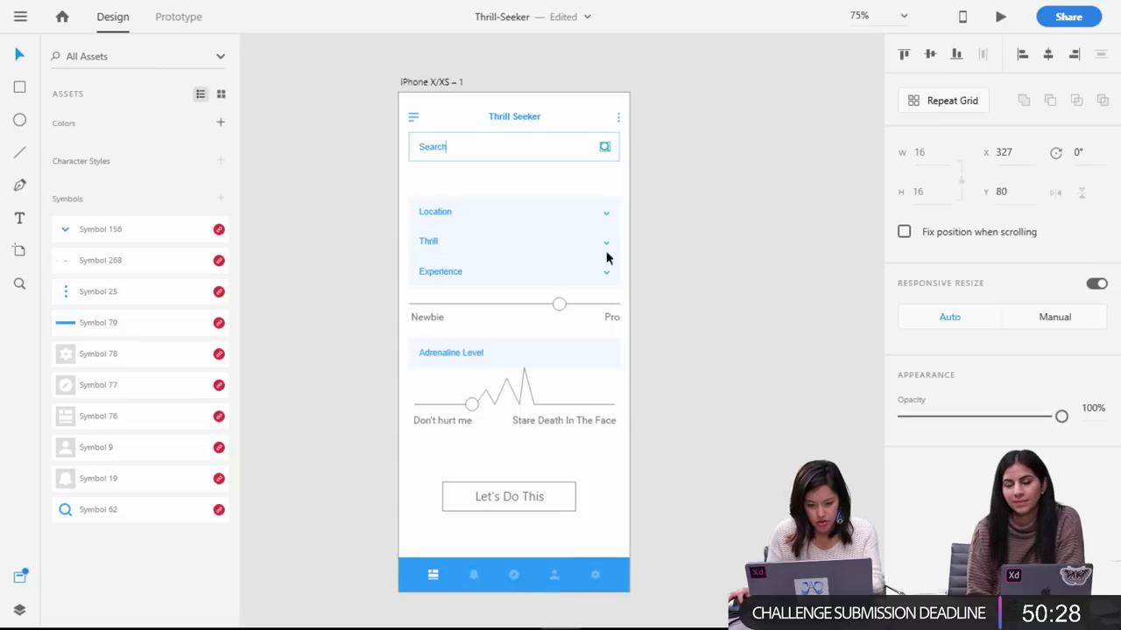
Shift the search field to X -34, Y 56 and place the copied magnifier icon above the tab bar at X 280, Y 728.
drag(600, 157, 599, 185)
key(ctrl+z)
double_click(608, 150)
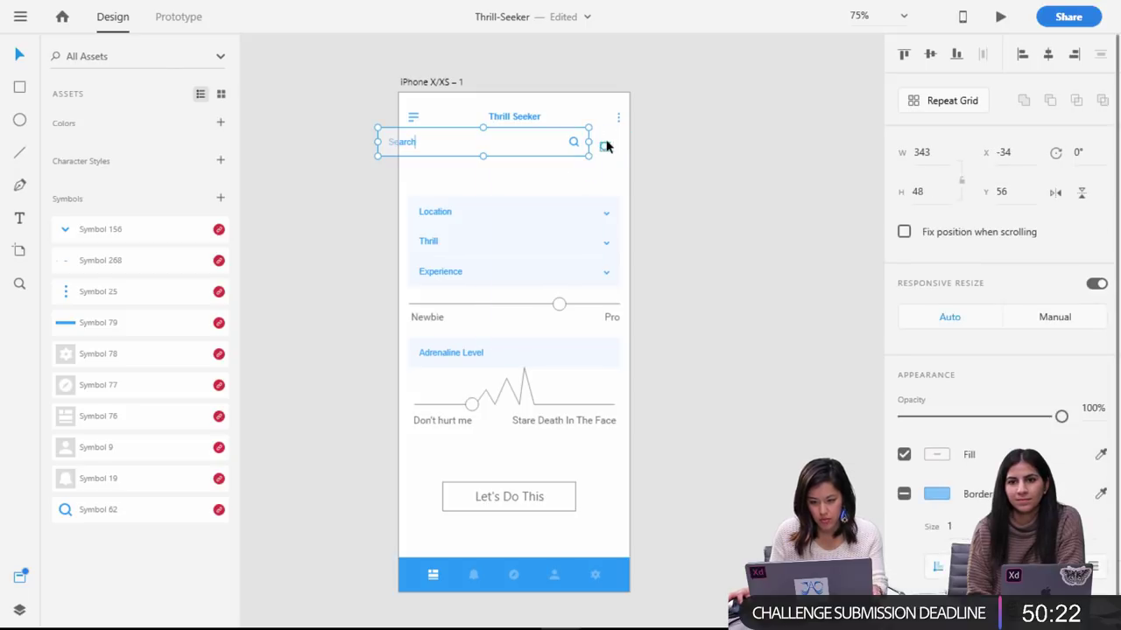
drag(604, 145, 575, 544)
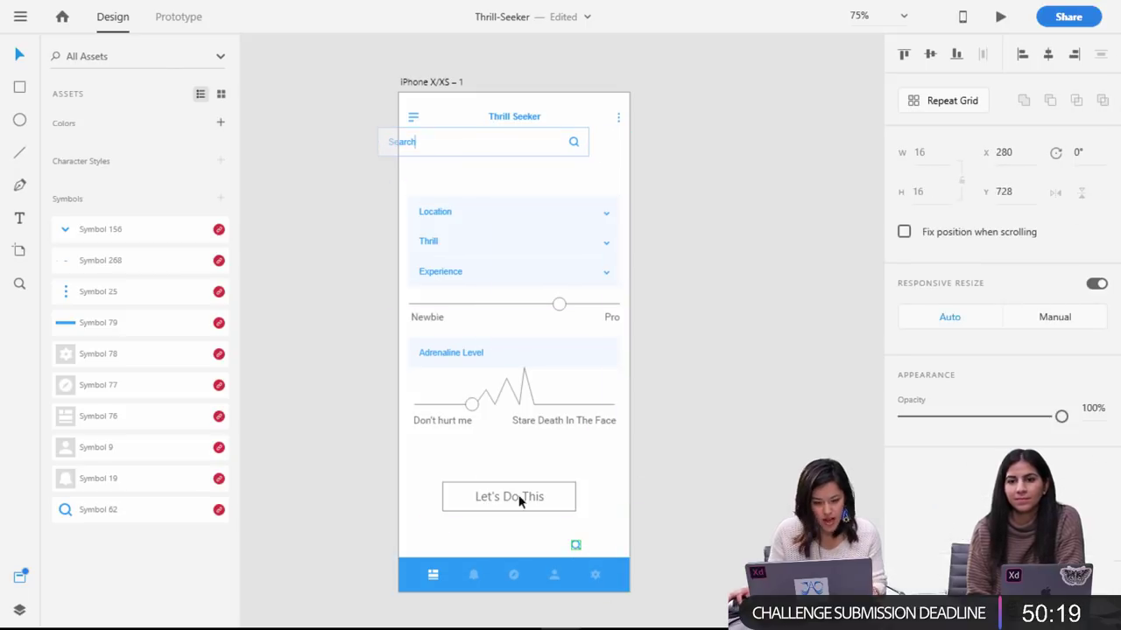
Inspect the fill settings of the shape inside the copied magnifier icon at 100% zoom.
double_click(575, 544)
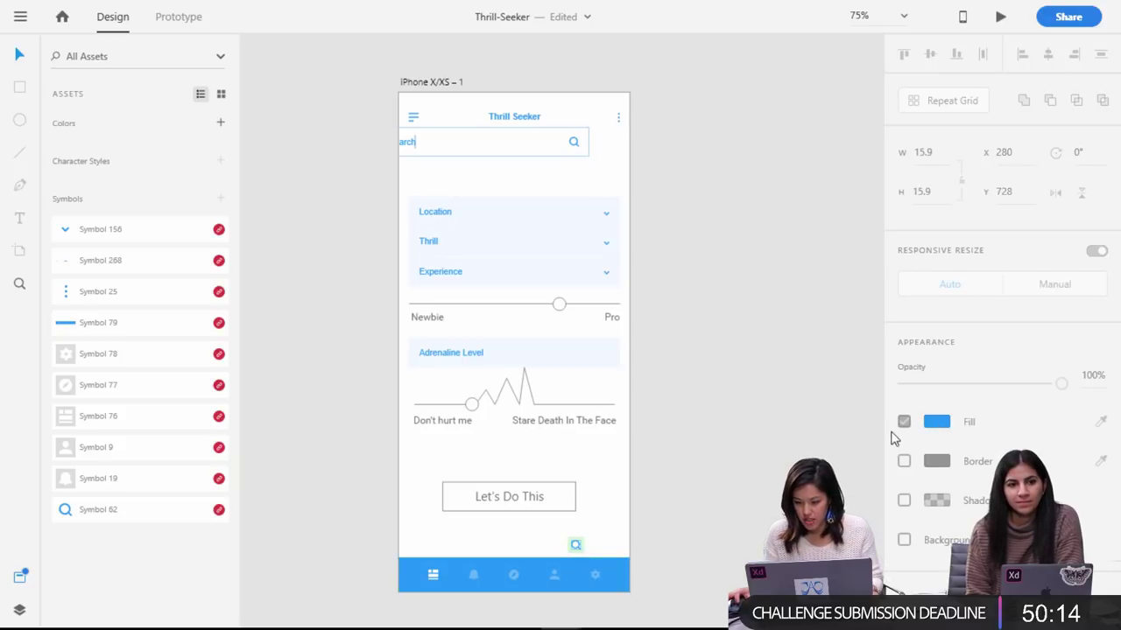
key(ctrl+1)
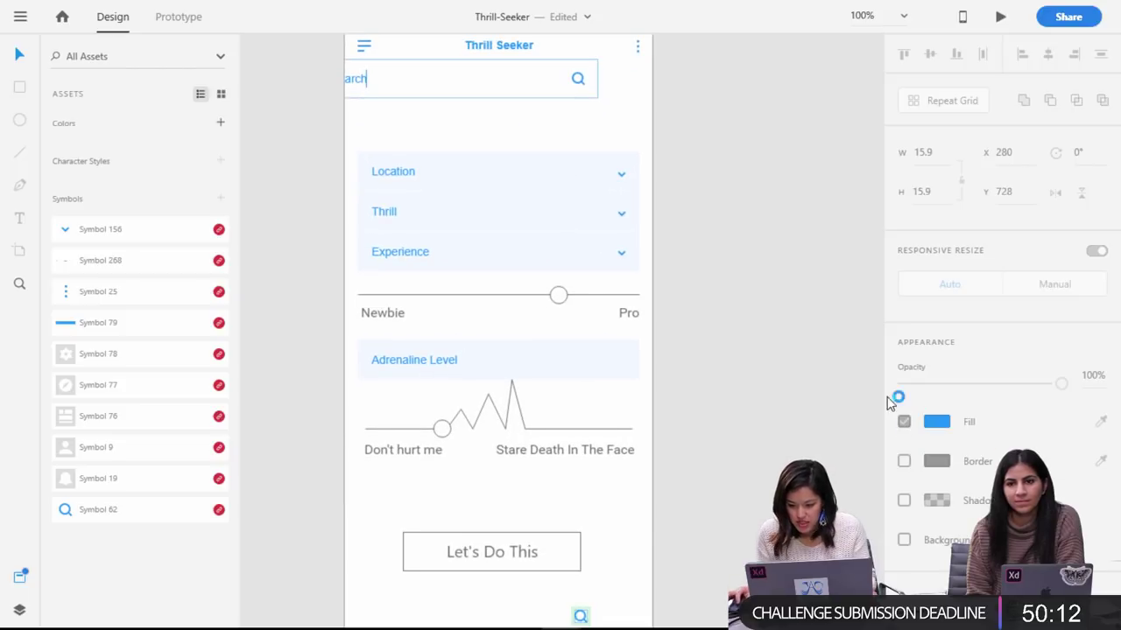
scroll(744, 495, down, 3)
scroll(740, 482, down, 3)
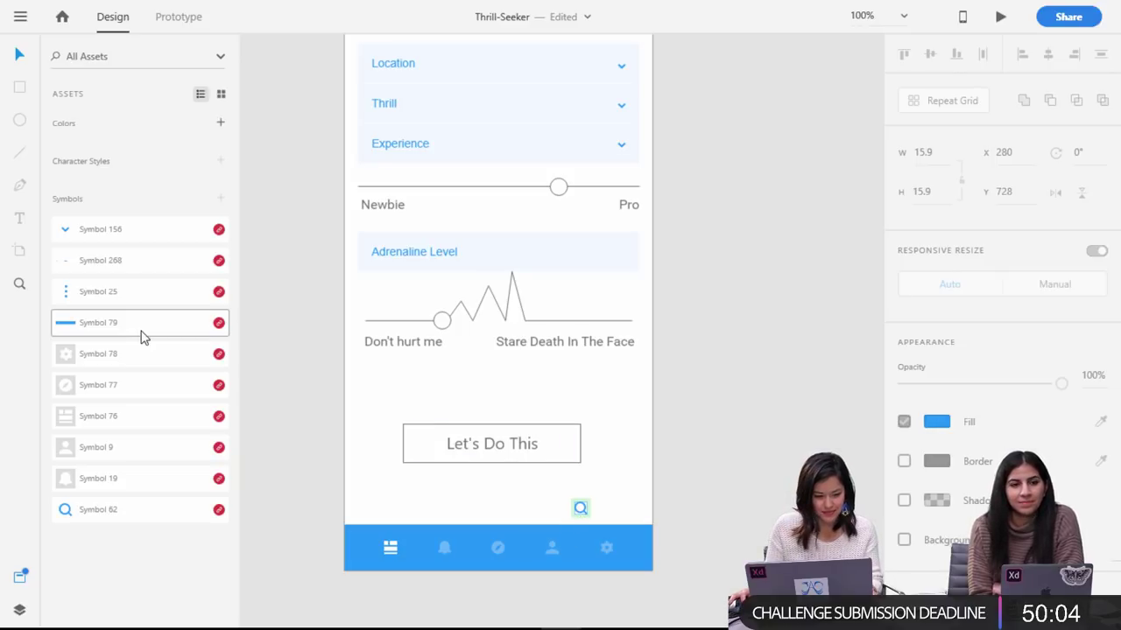
Examine the tab bar symbol's available commands and the opacity and fill of its bell icon.
click(564, 544)
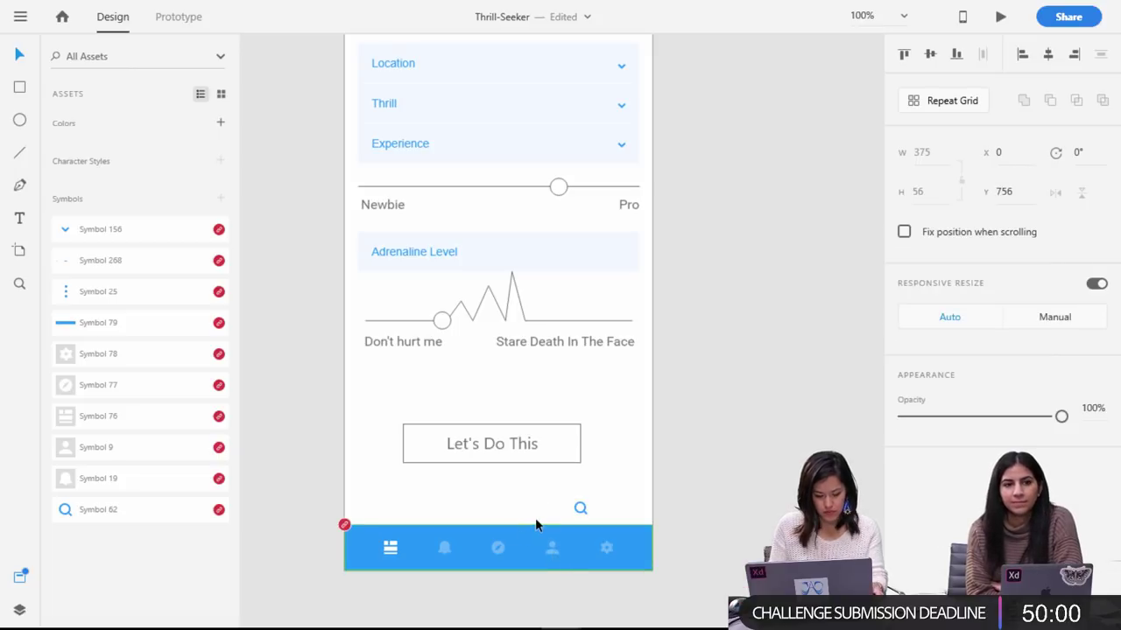
right_click(345, 526)
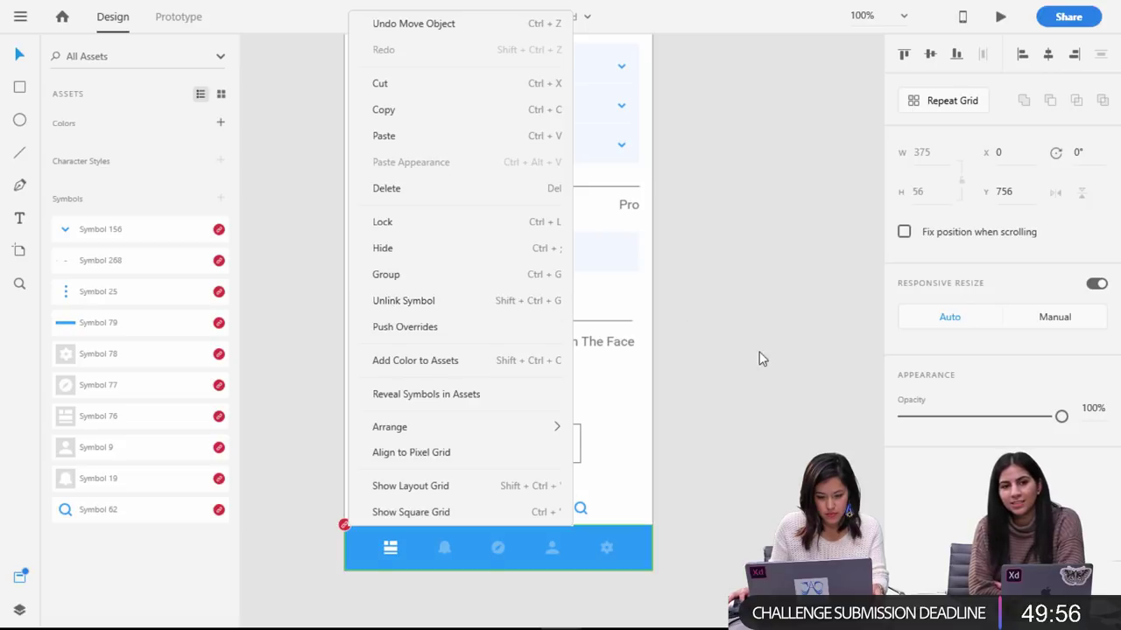
key(Escape)
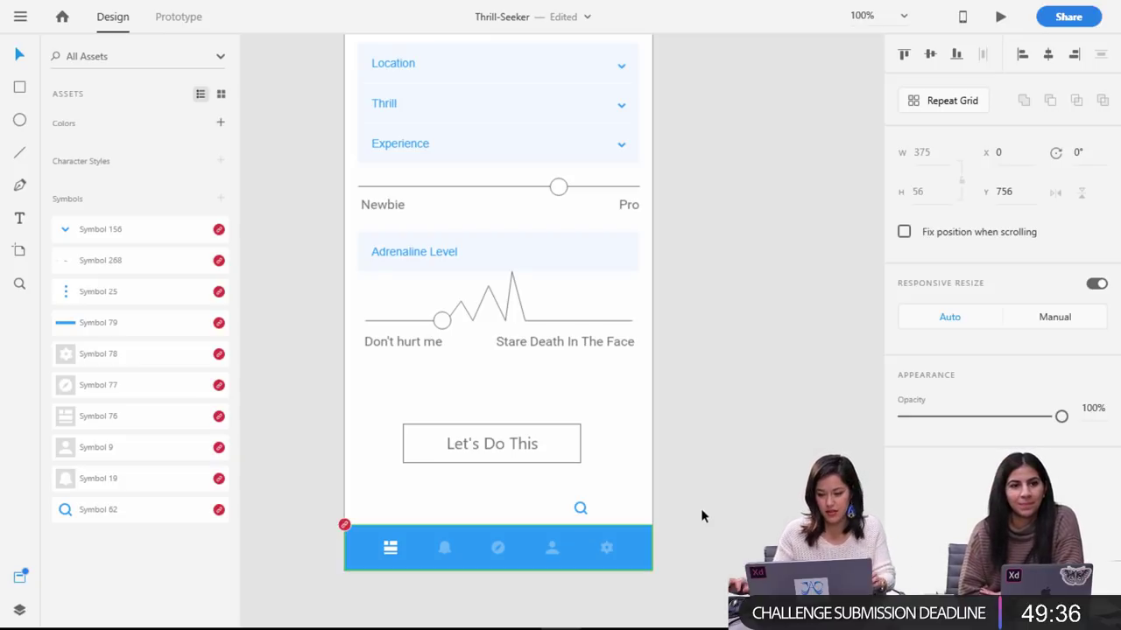
double_click(446, 548)
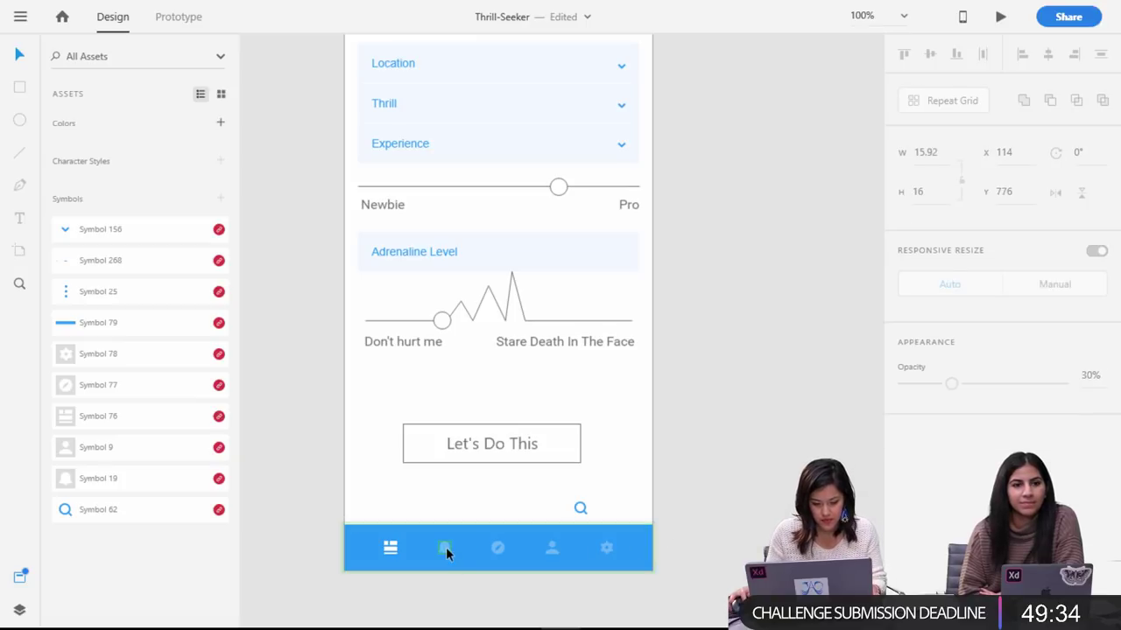
double_click(444, 546)
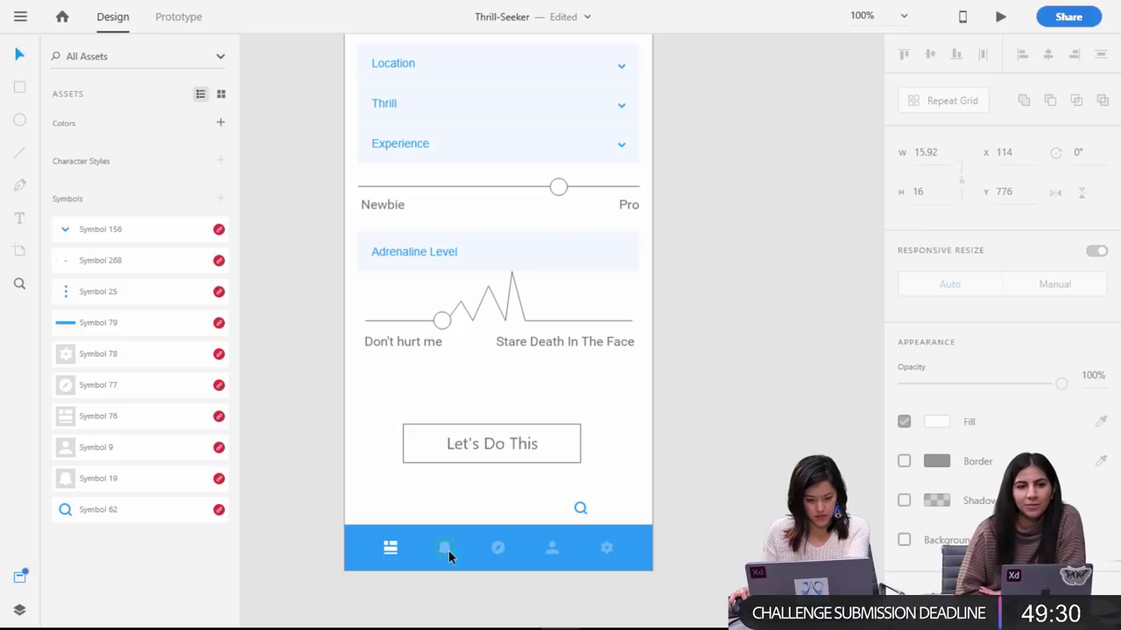
click(496, 547)
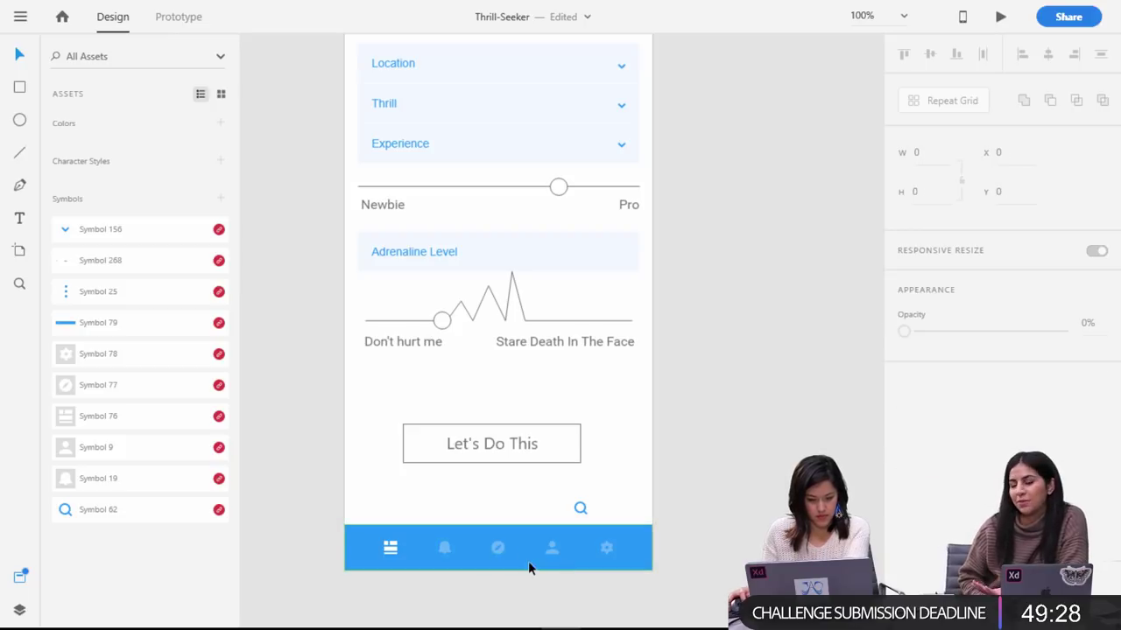
click(474, 547)
double_click(443, 547)
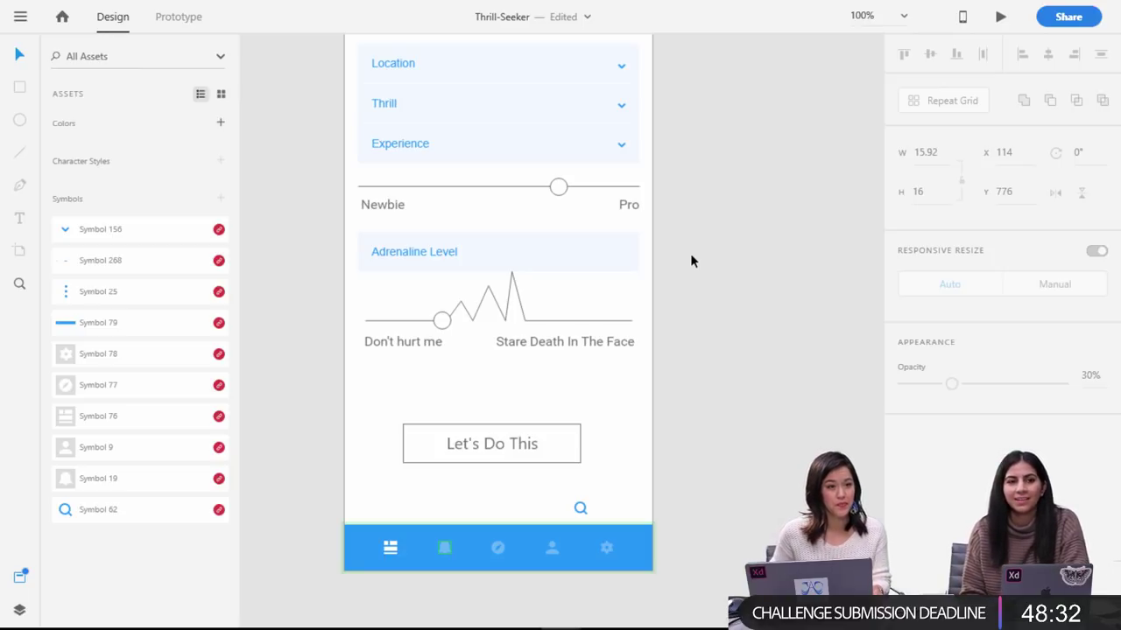
click(687, 519)
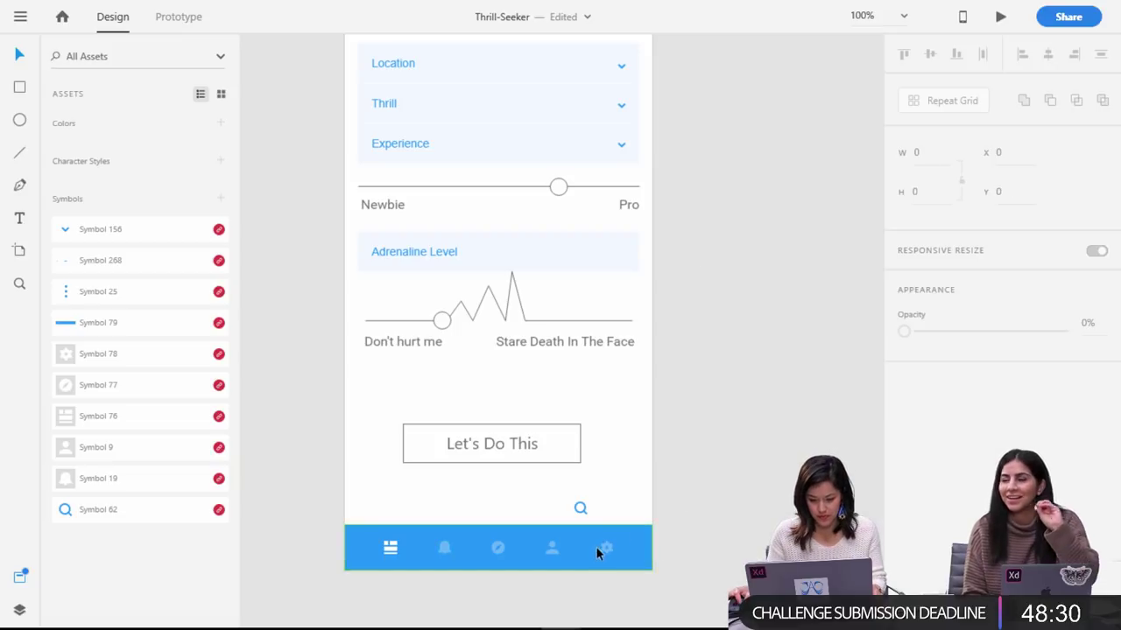
Open the copied magnifier icon's source document, apply a white fill to the selected icon there, and return to the Thrill-Seeker document.
drag(578, 511, 579, 510)
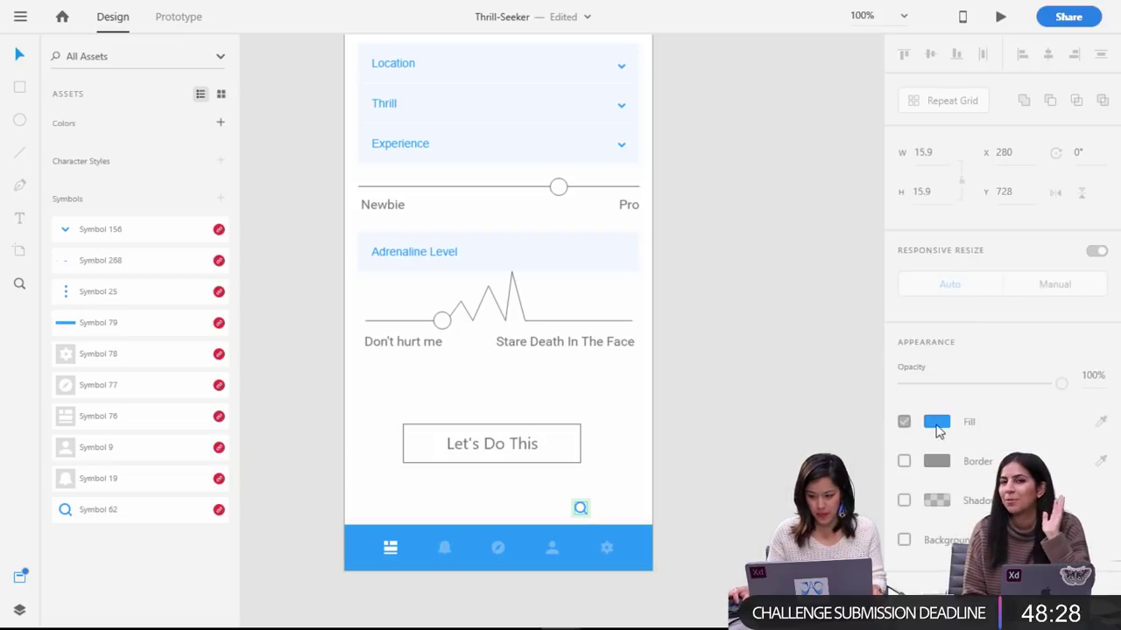
right_click(580, 508)
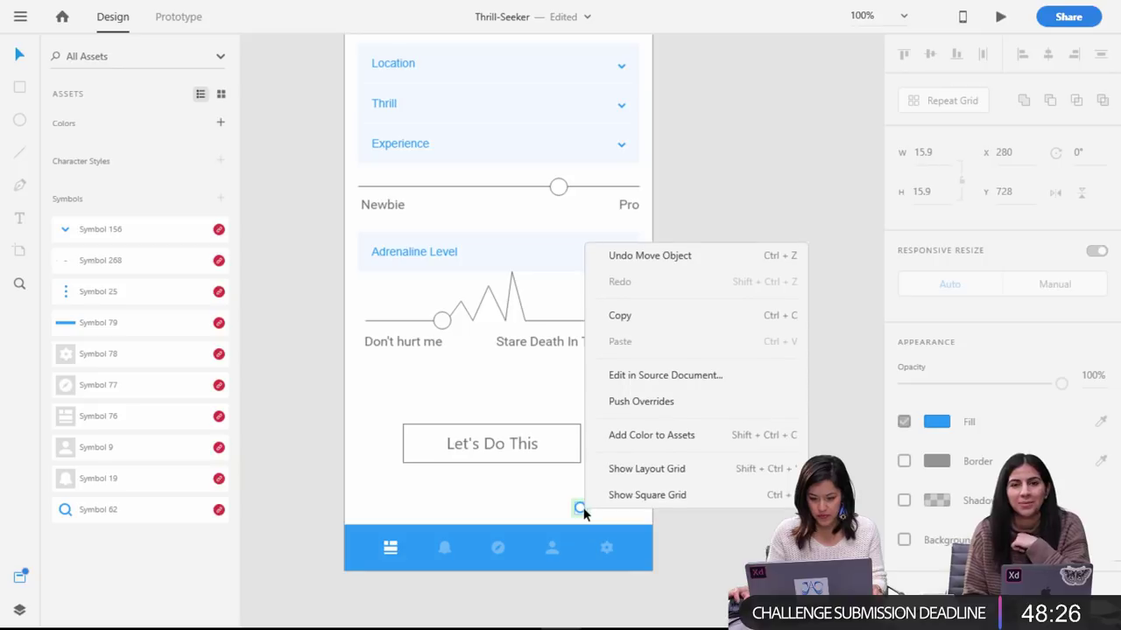
click(680, 375)
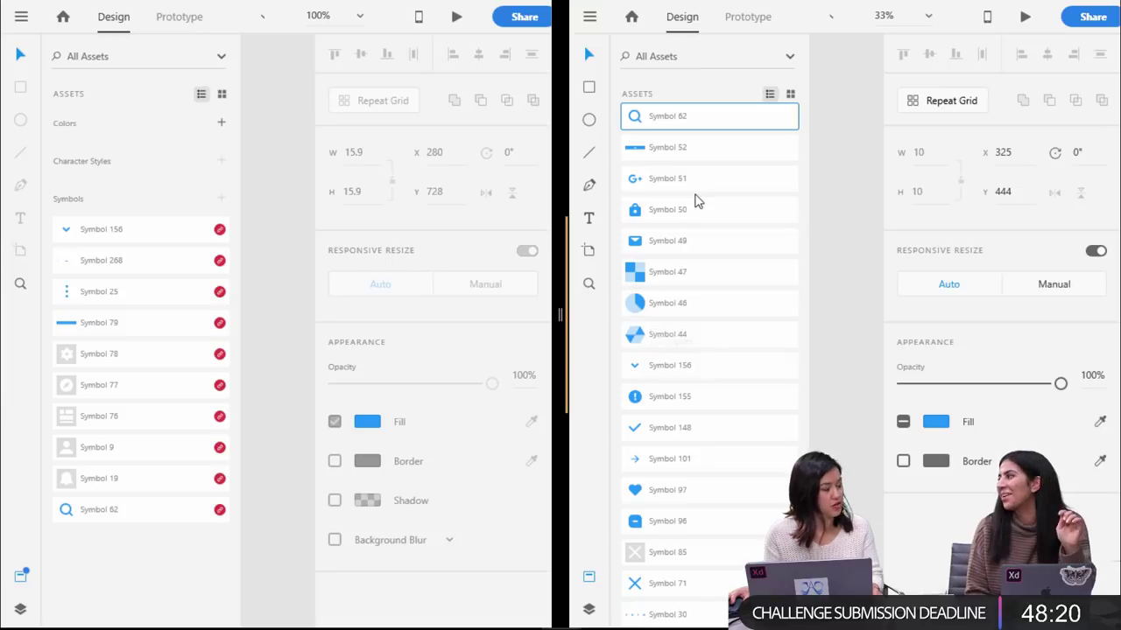
click(937, 424)
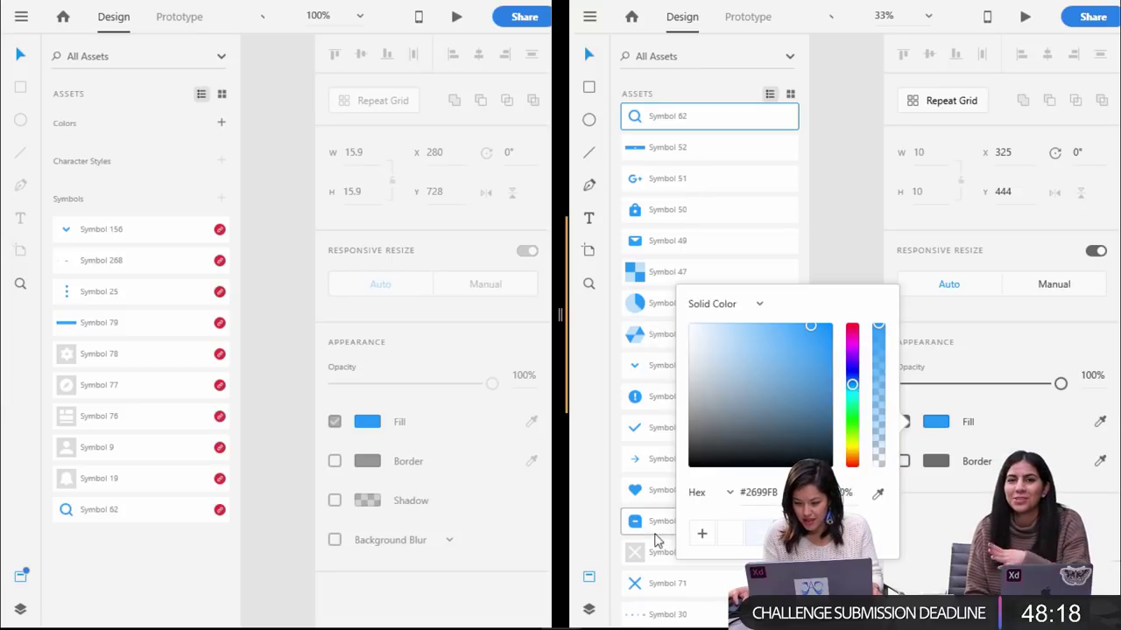
click(729, 533)
click(837, 201)
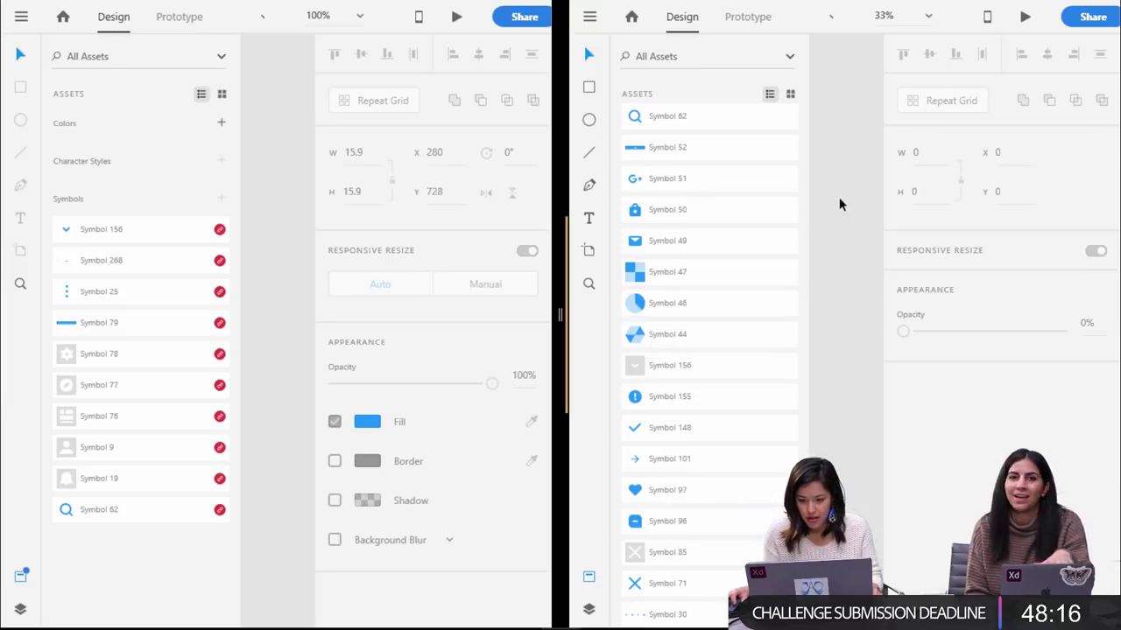
click(280, 422)
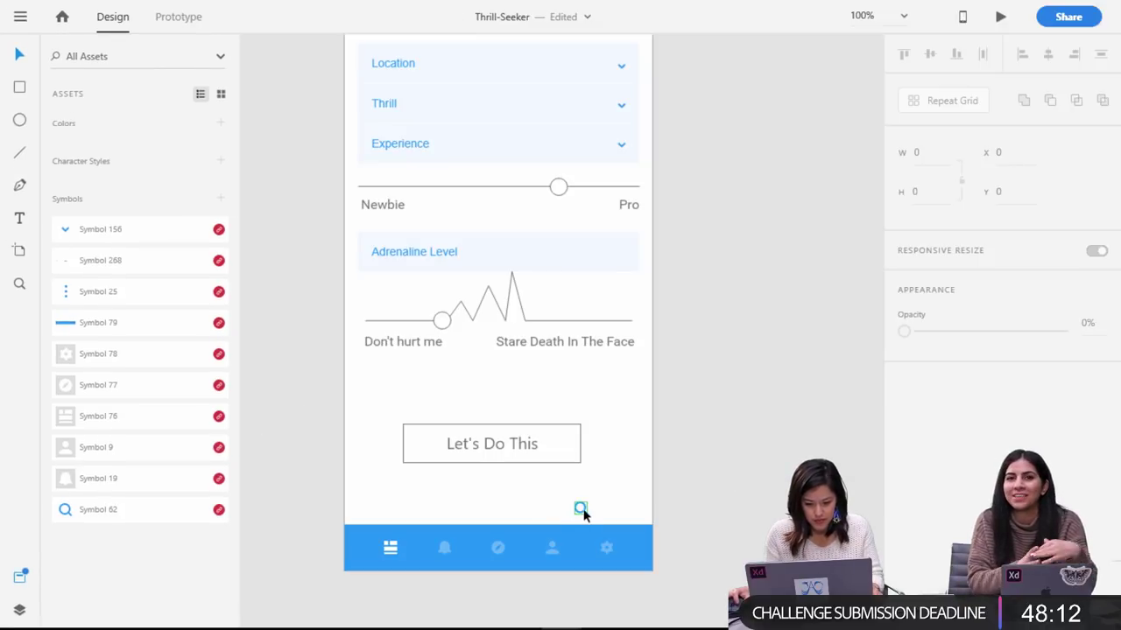
Convert the linked magnifier asset, Symbol 62, into a local symbol.
click(580, 512)
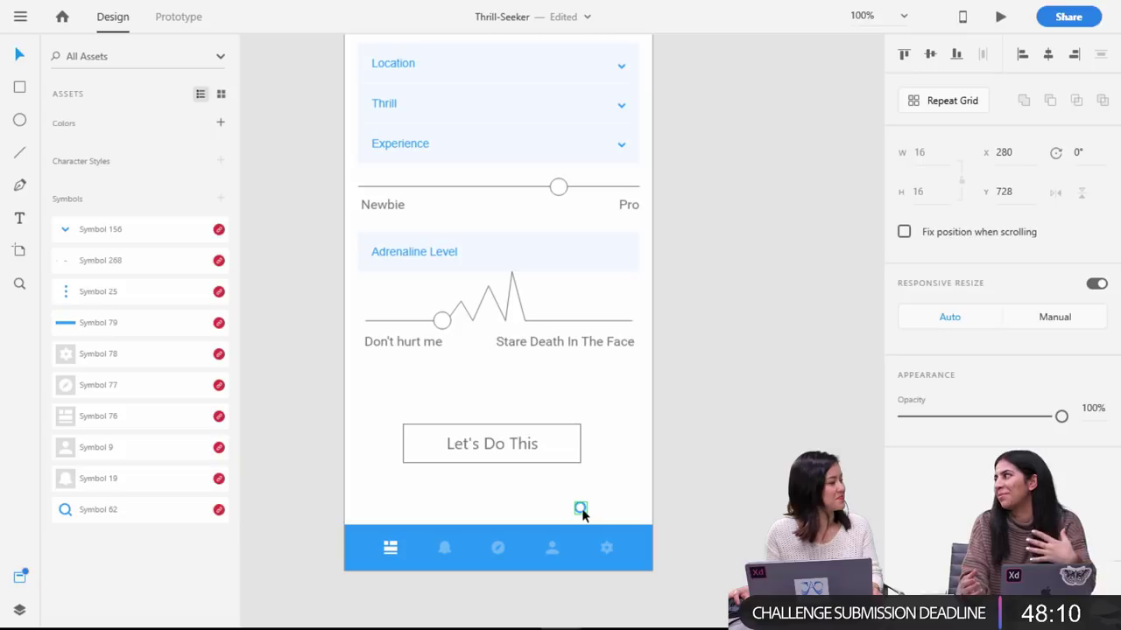
double_click(498, 548)
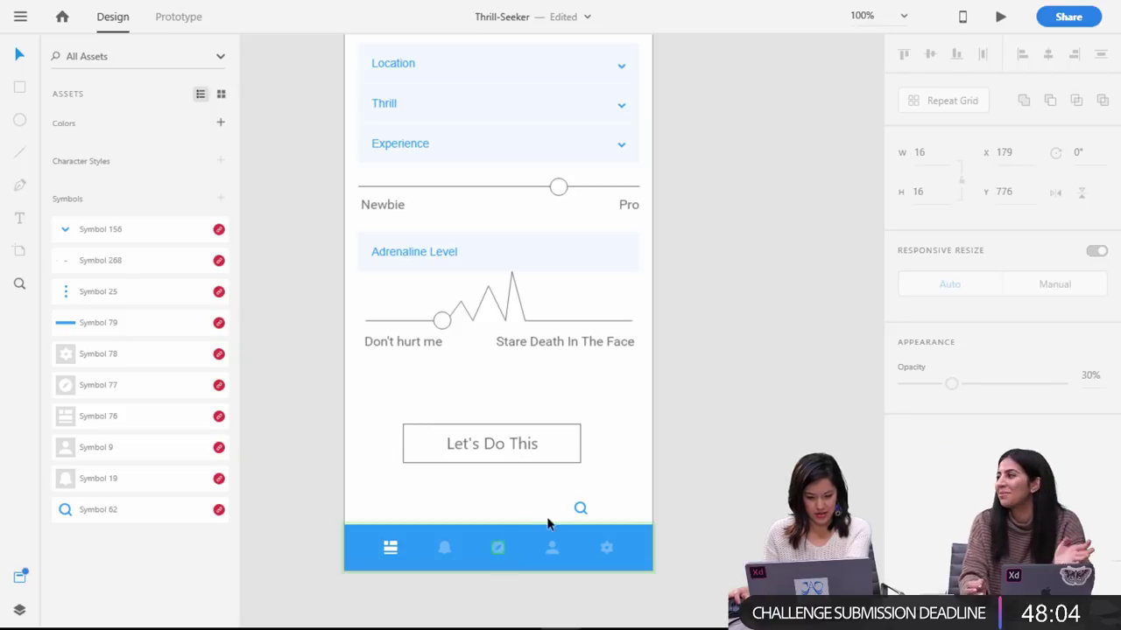
right_click(173, 506)
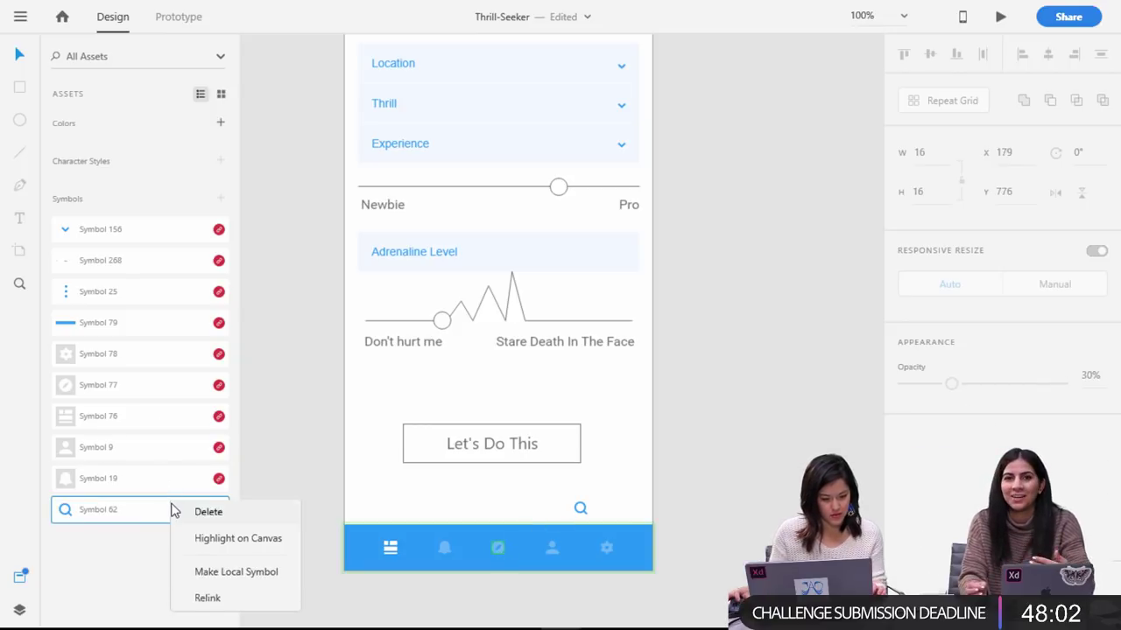
click(210, 572)
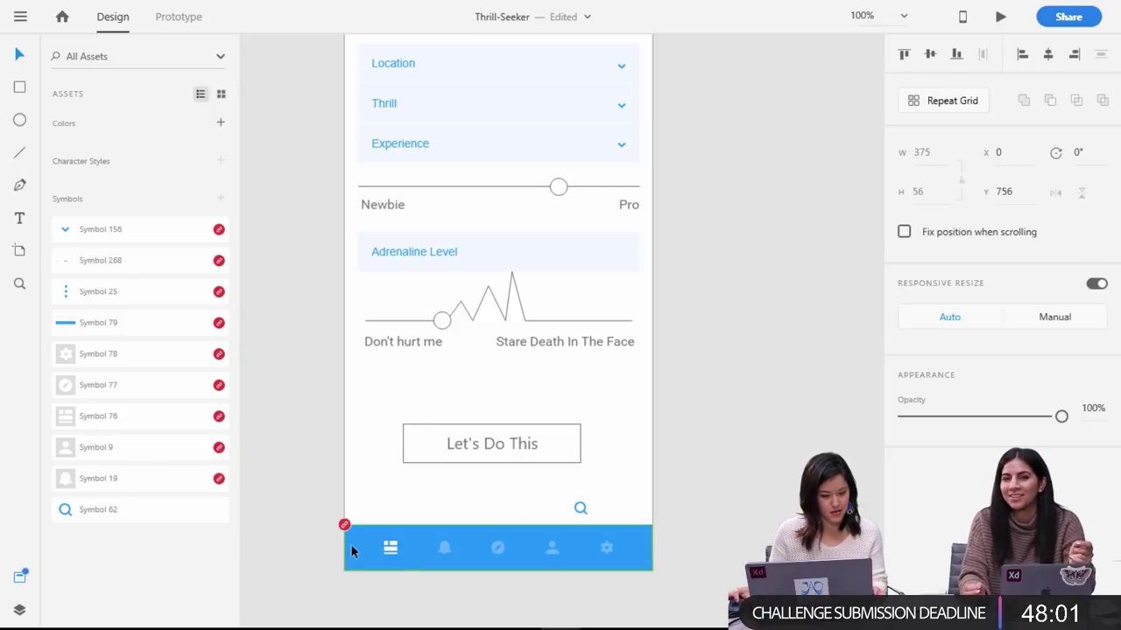
Change the fill of the copied magnifier icon's shape to white.
click(580, 510)
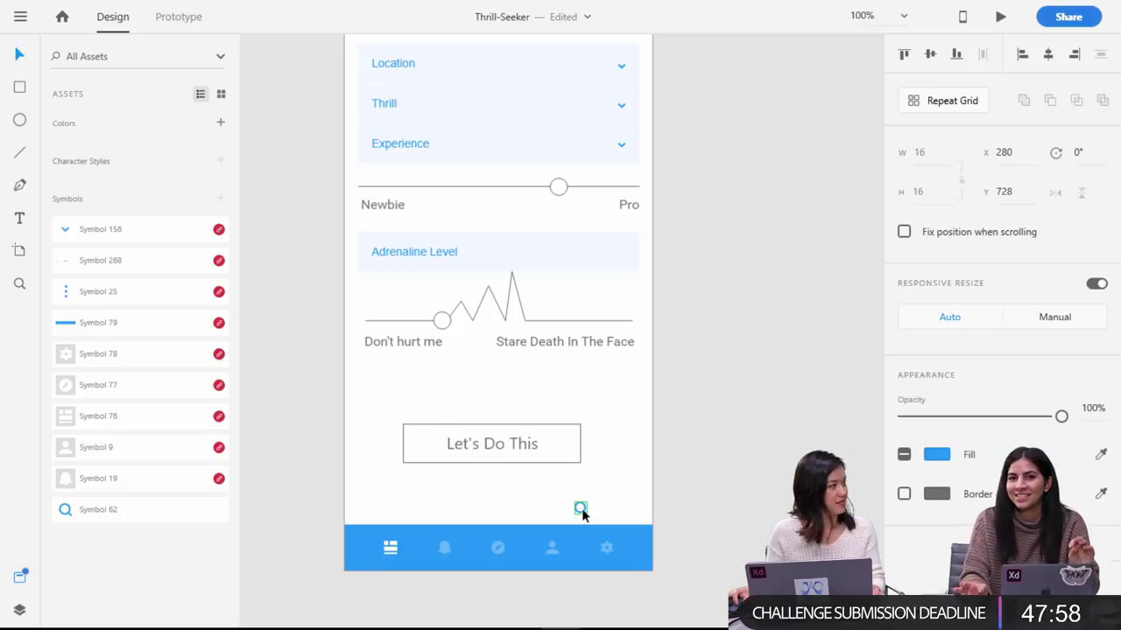
double_click(582, 510)
click(942, 426)
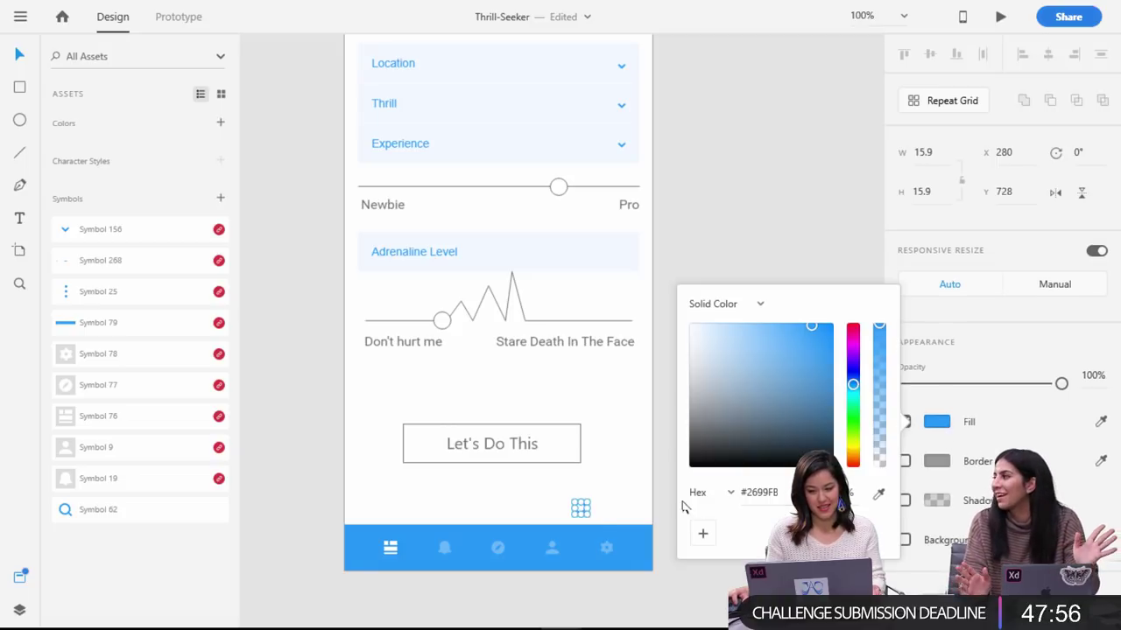
drag(693, 328, 682, 310)
click(567, 502)
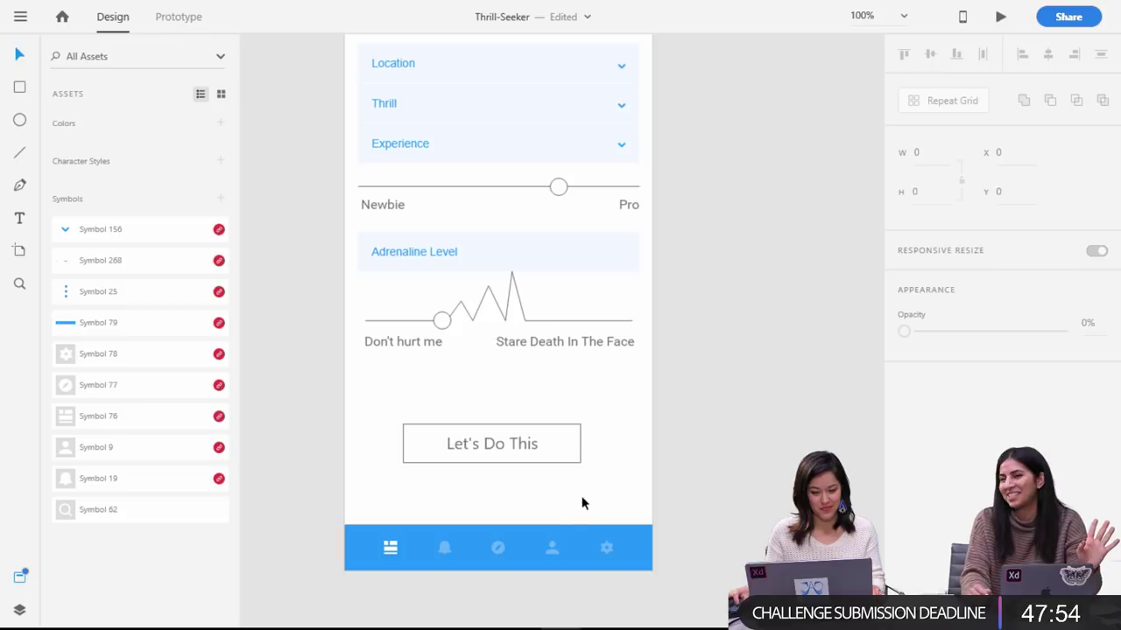
Move the white magnifier icon onto the tab bar between the compass and profile icons, and select the profile icon.
drag(578, 510, 529, 546)
click(578, 531)
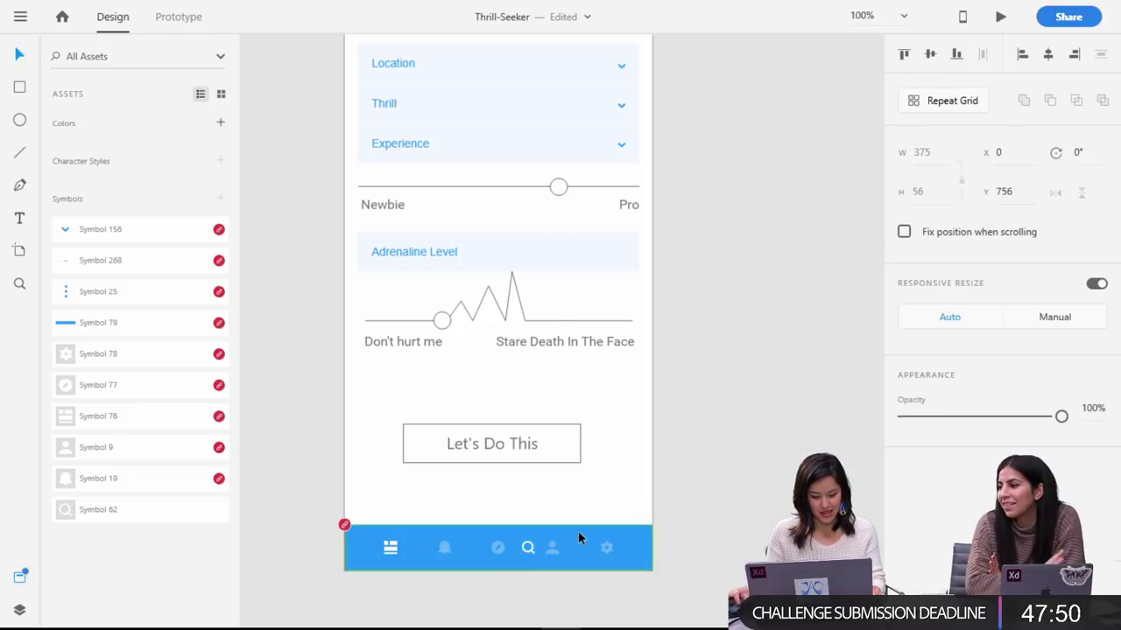
double_click(552, 550)
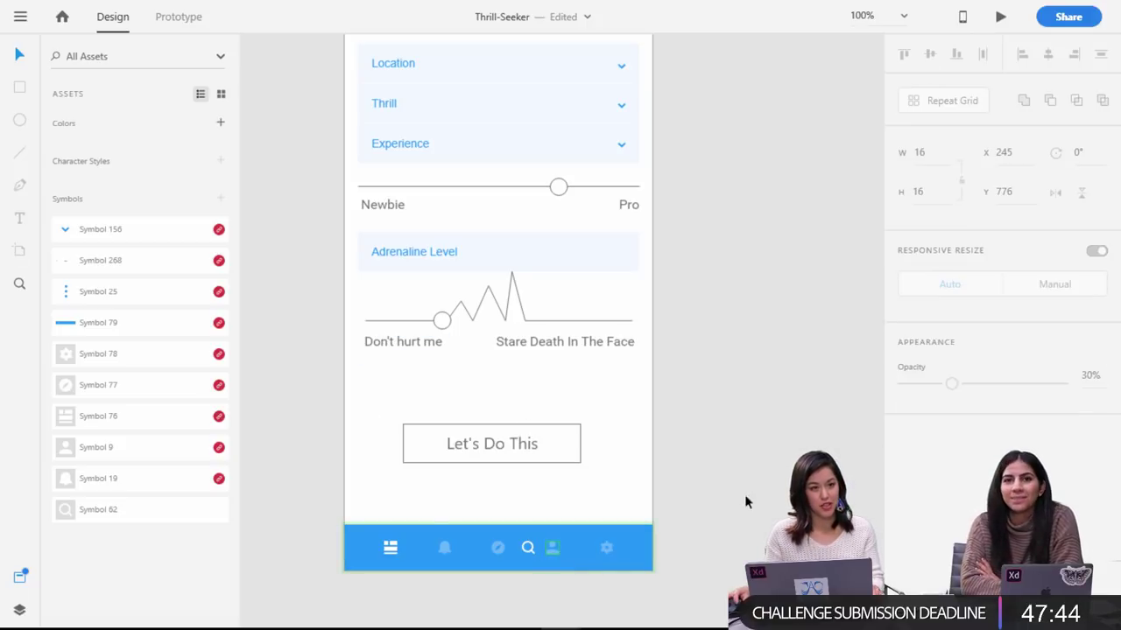
double_click(550, 549)
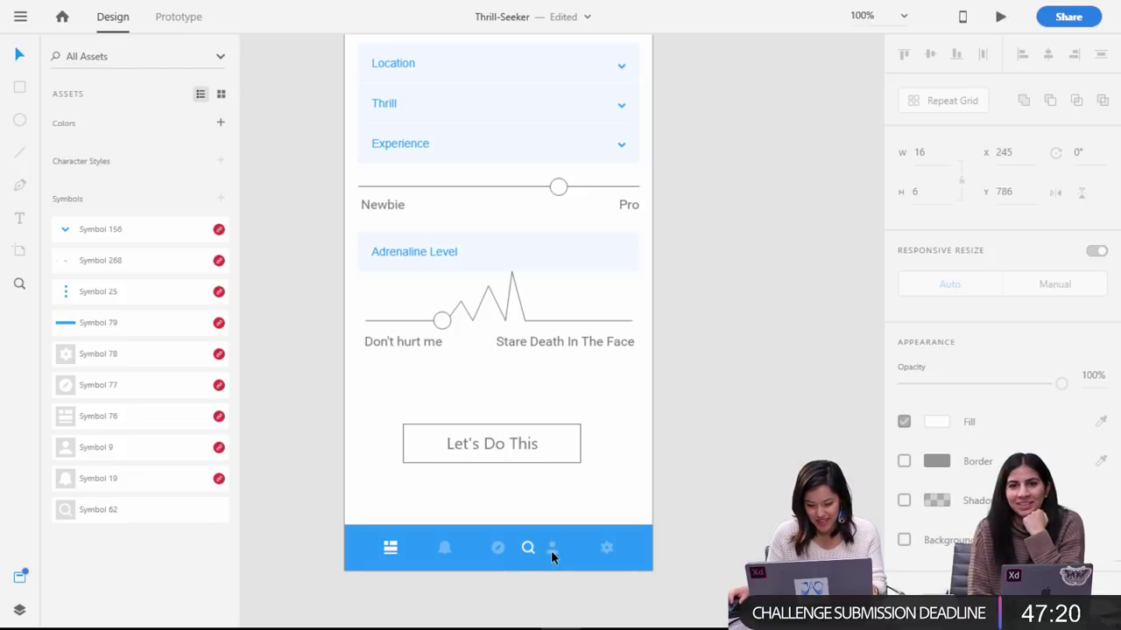
click(490, 550)
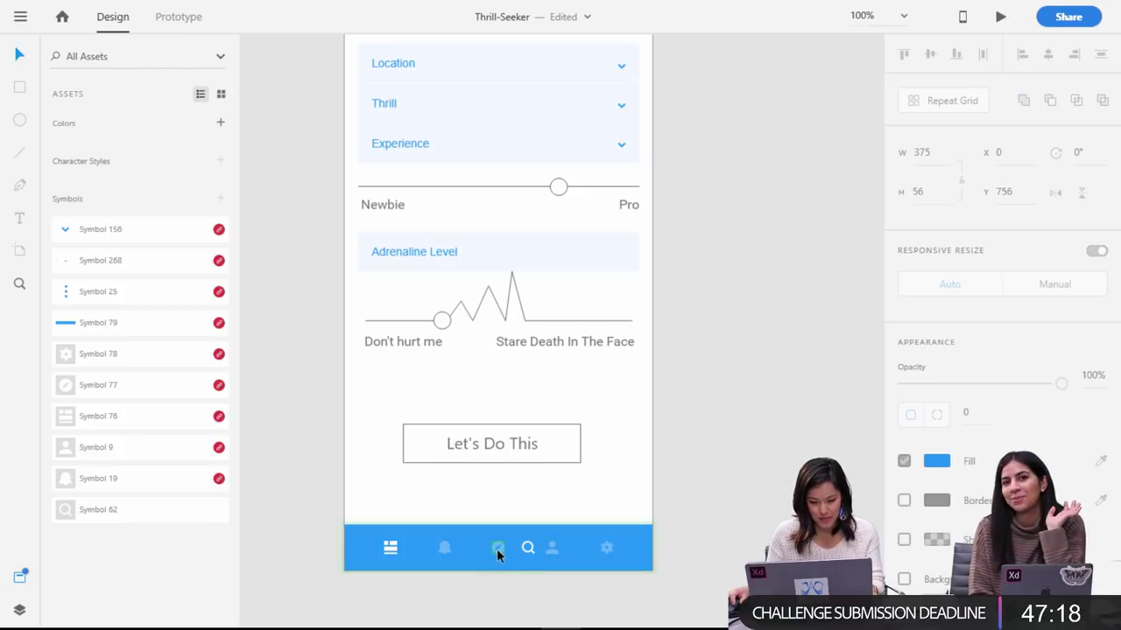
click(497, 549)
click(502, 554)
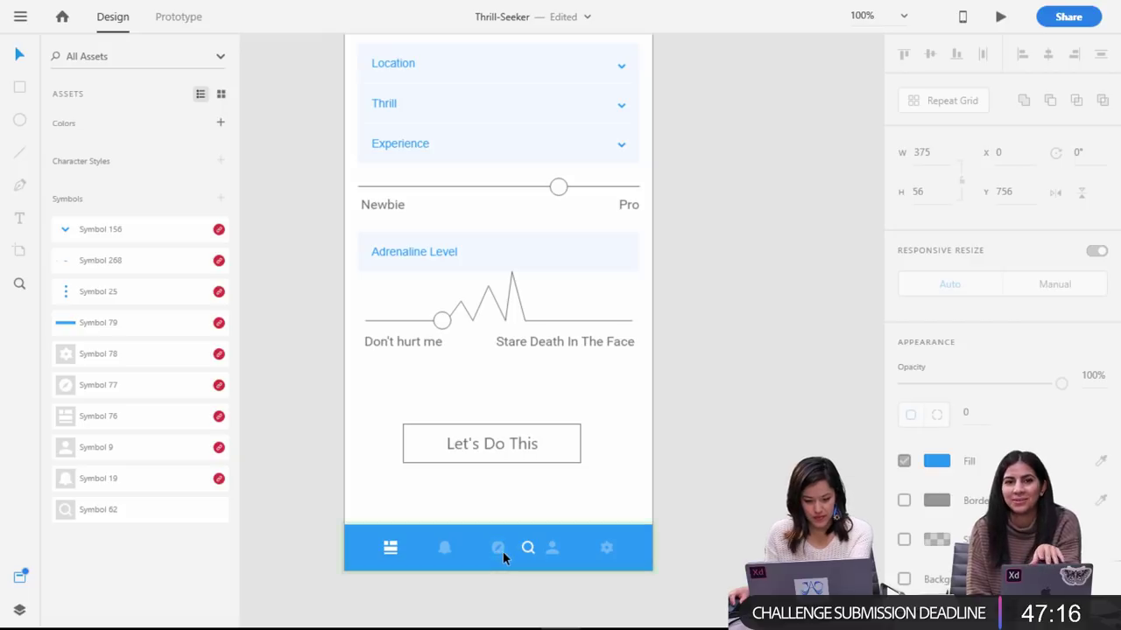
click(499, 551)
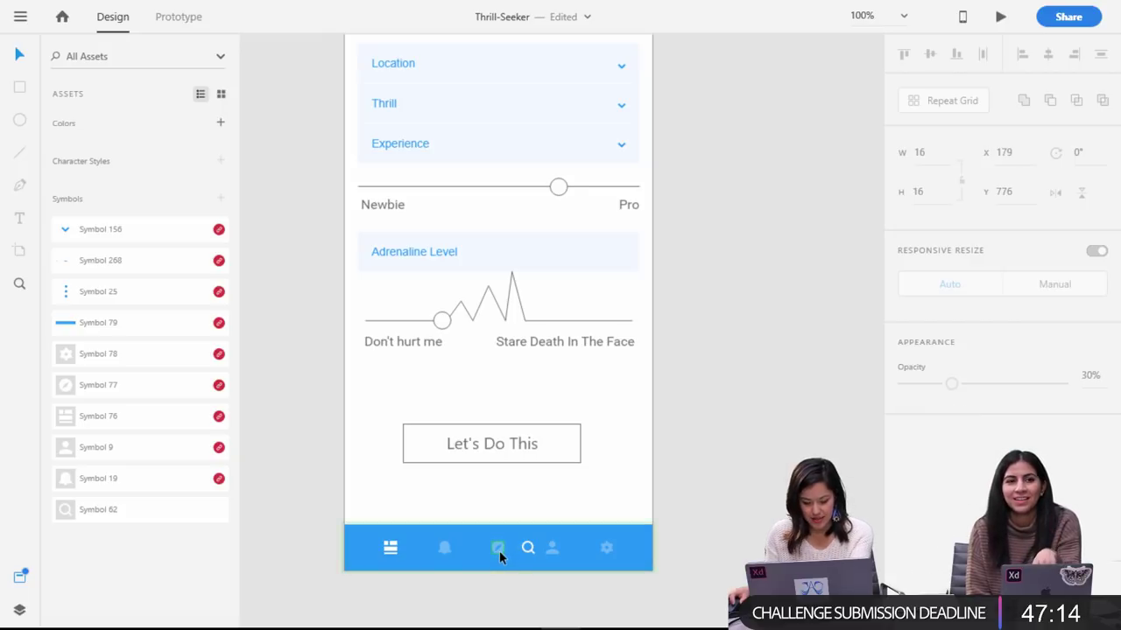
right_click(499, 551)
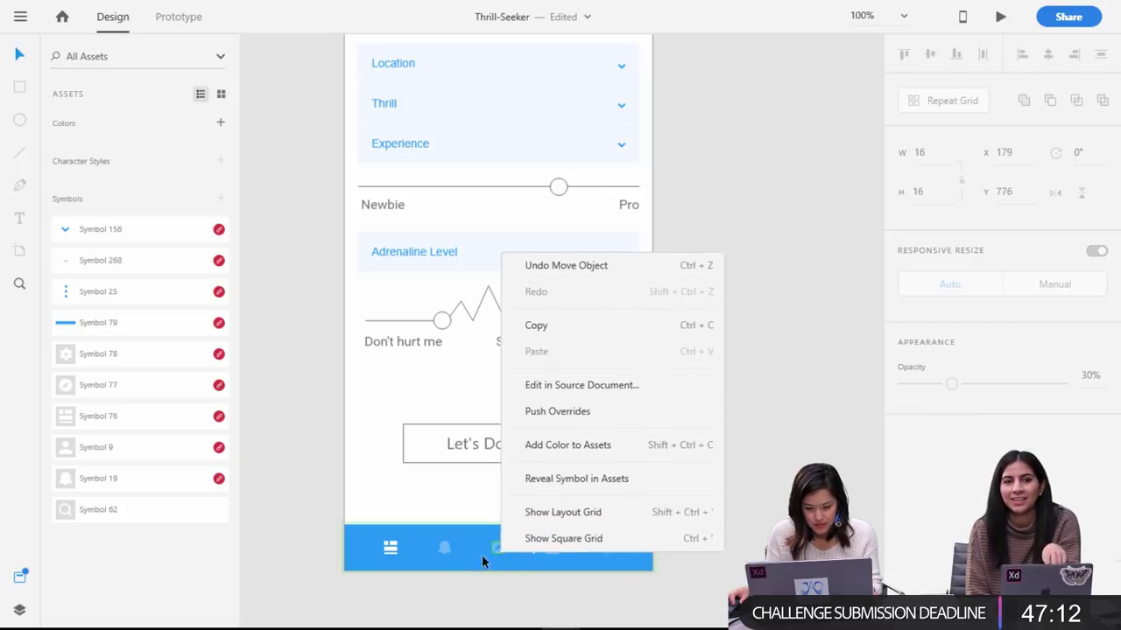
click(468, 561)
right_click(466, 563)
click(436, 562)
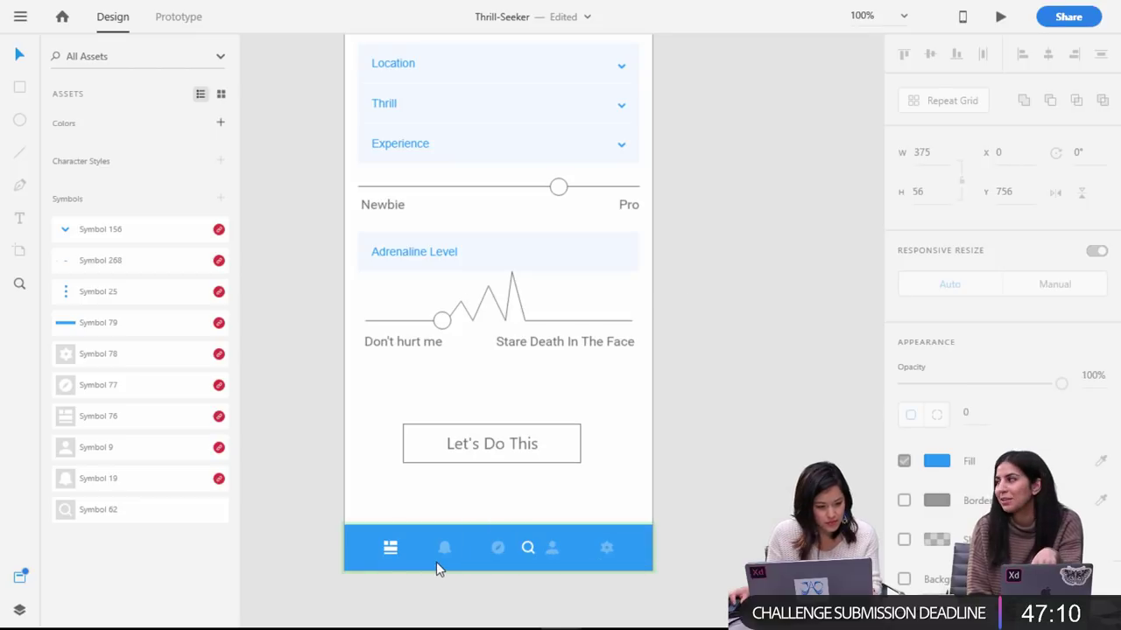
Convert the linked tab bar background, Symbol 79, into a local symbol and delete the compass, bell and dashboard icons from the tab bar.
right_click(219, 324)
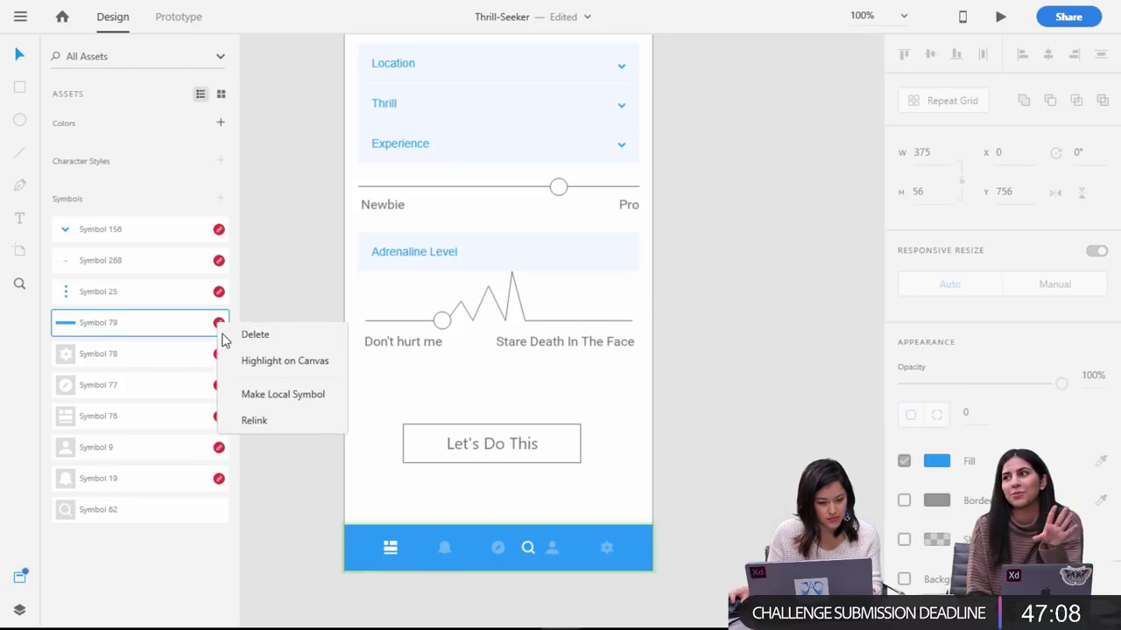
click(259, 396)
click(501, 547)
click(500, 547)
drag(499, 555, 443, 549)
click(392, 548)
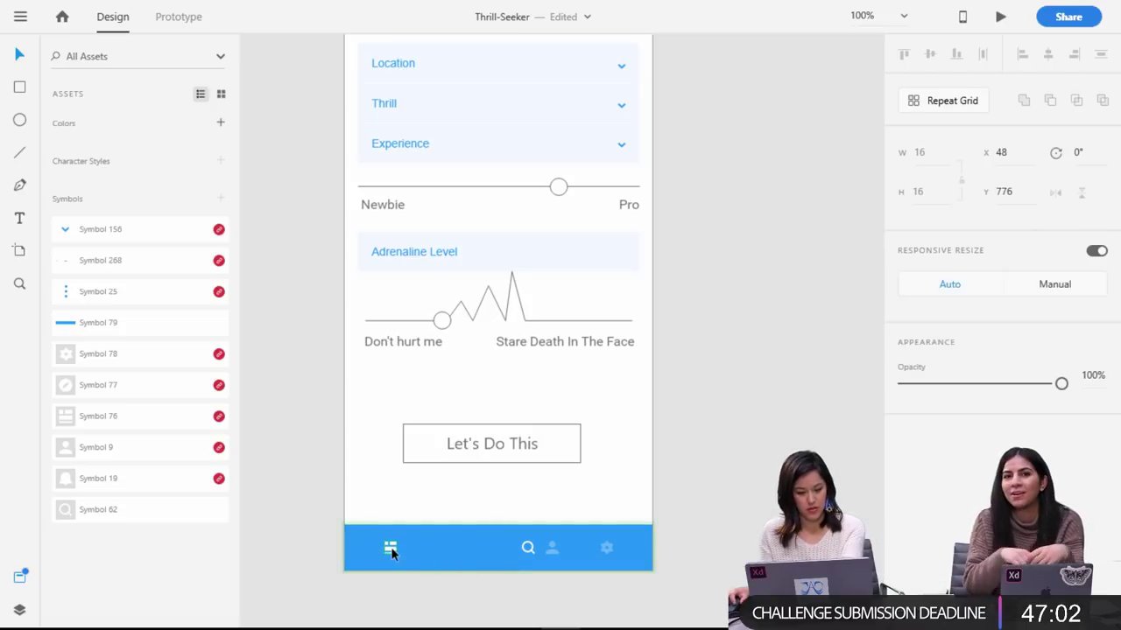
key(Delete)
Convert the linked gear icon, Symbol 78, into a local symbol.
click(552, 548)
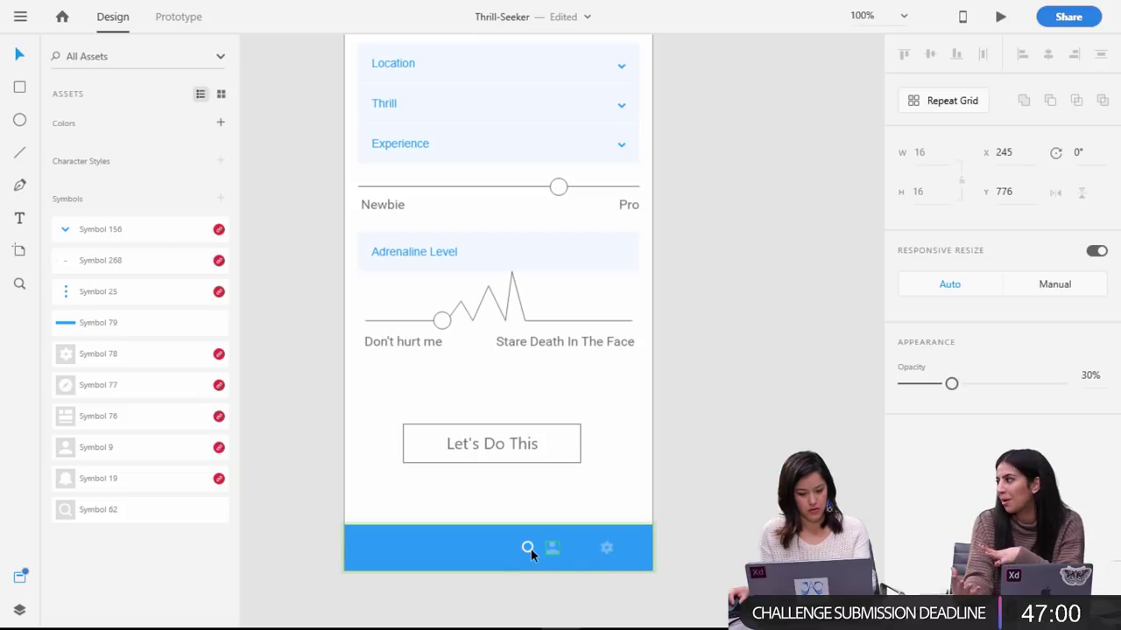
key(Escape)
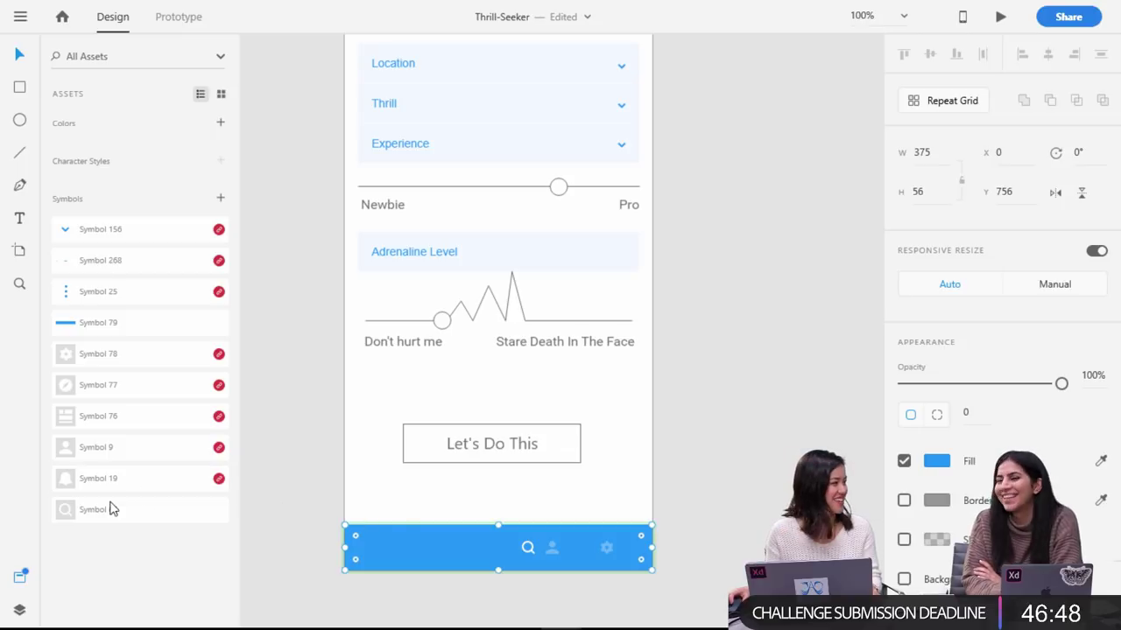
click(529, 551)
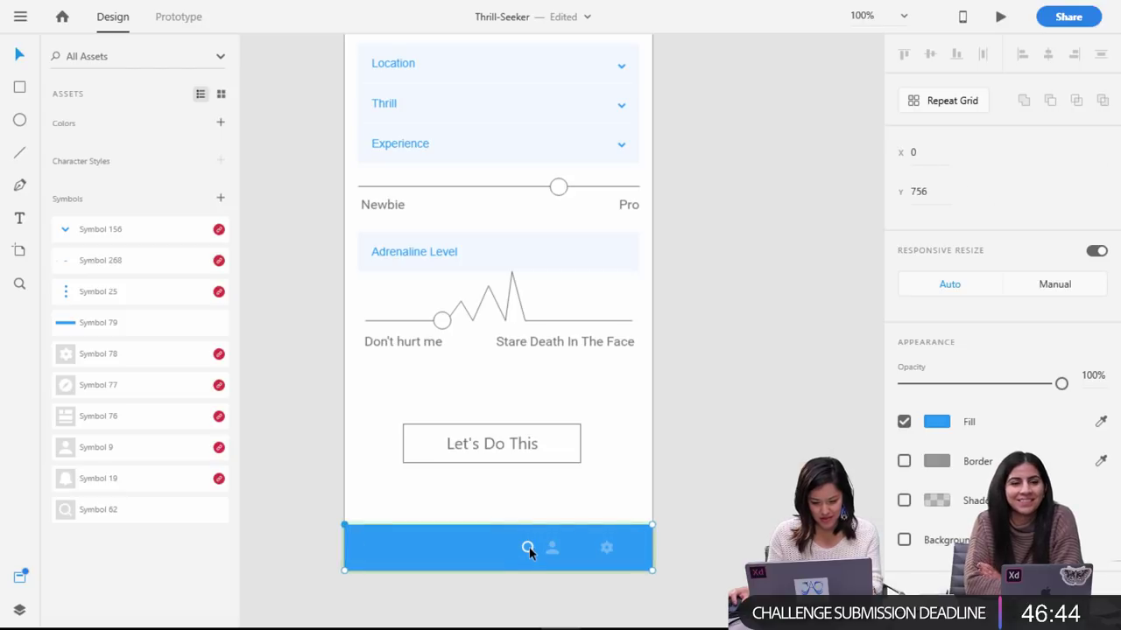
click(470, 557)
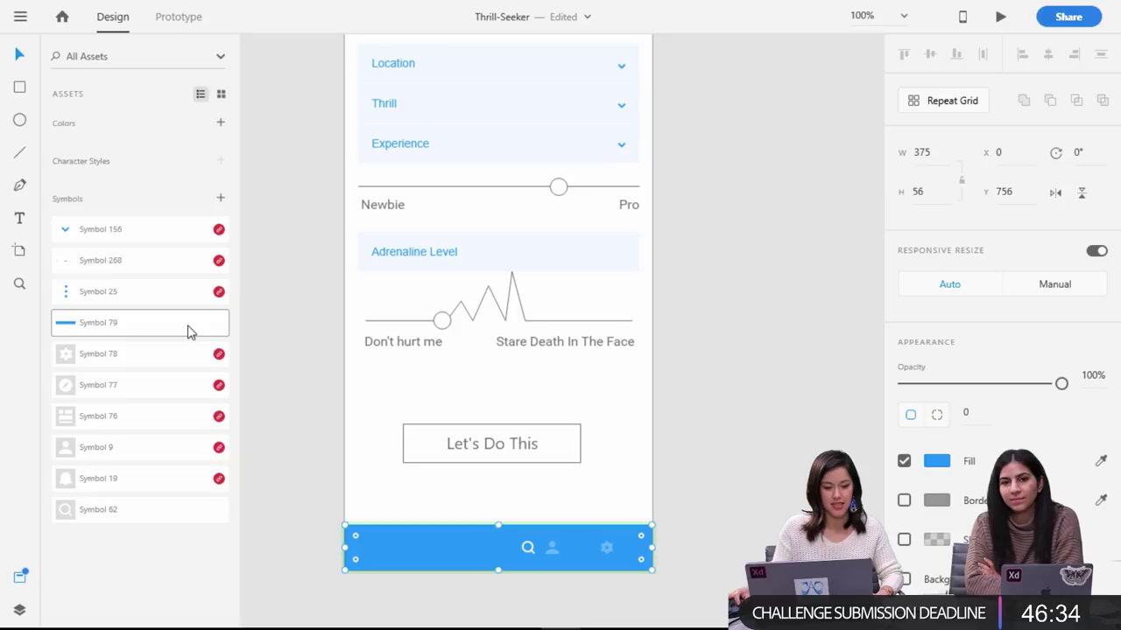
right_click(190, 361)
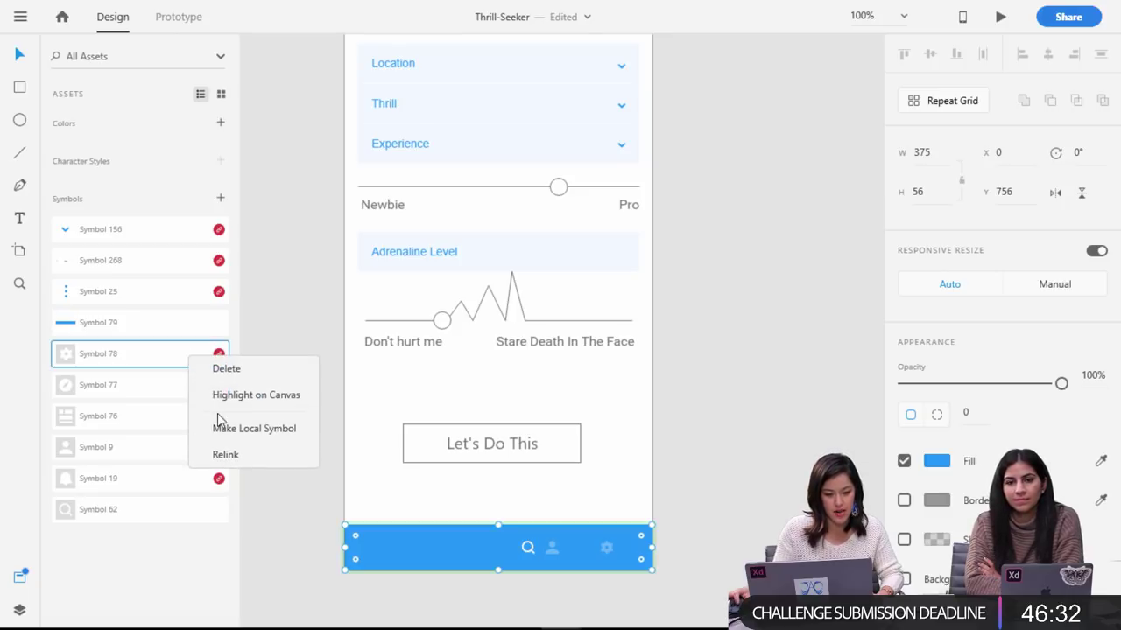
click(220, 425)
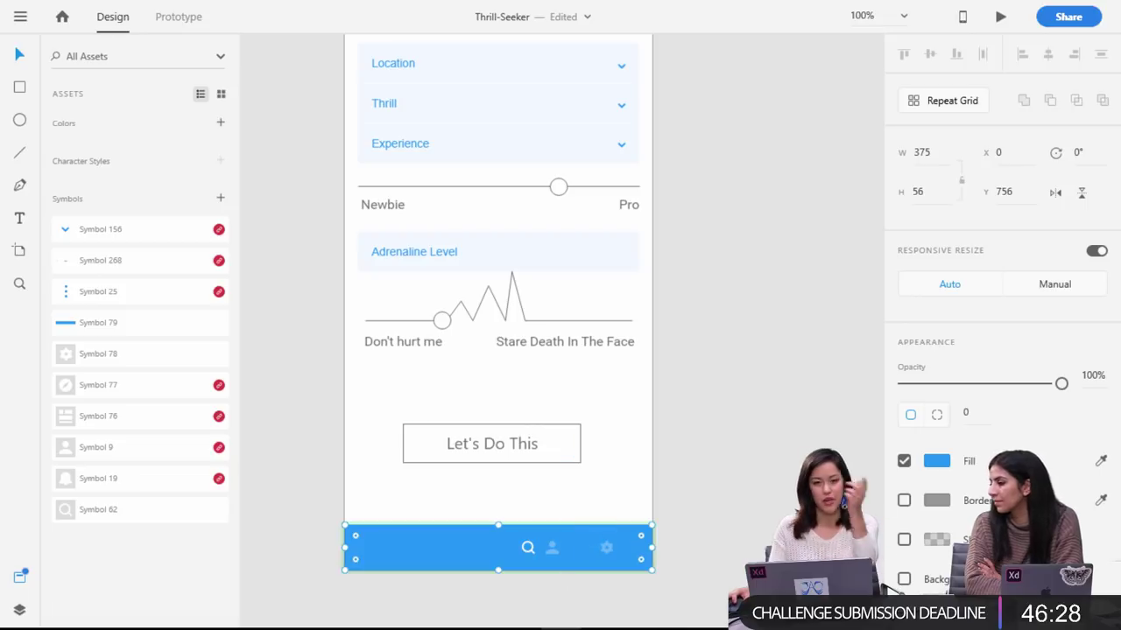
Switch to the Wires - Mobile document.
click(408, 598)
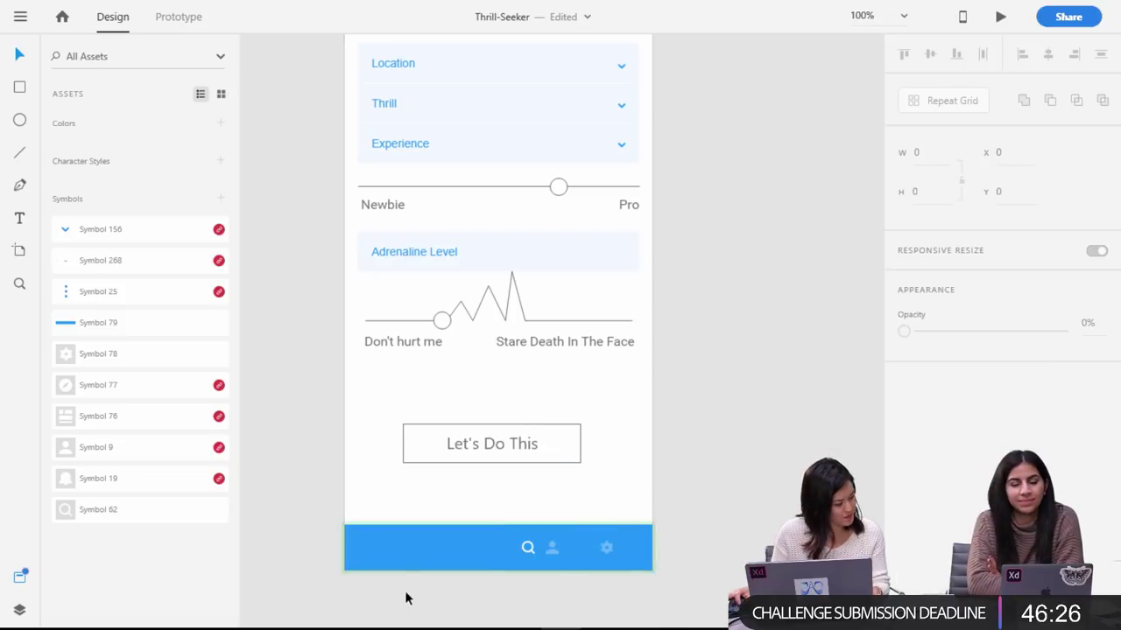
click(549, 550)
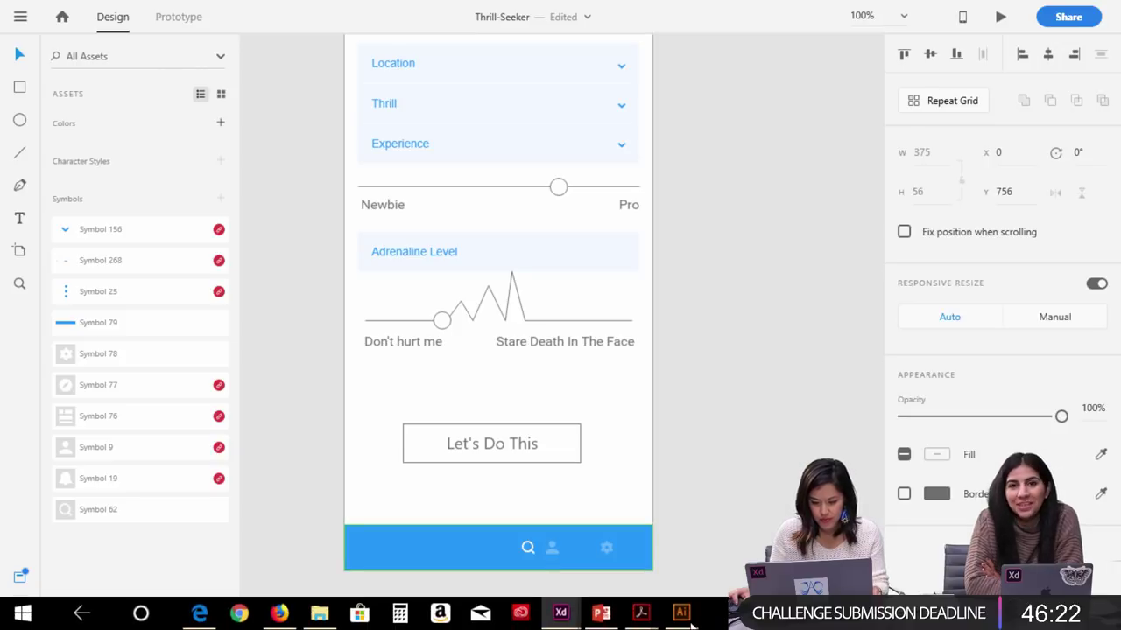
mouse_move(685, 618)
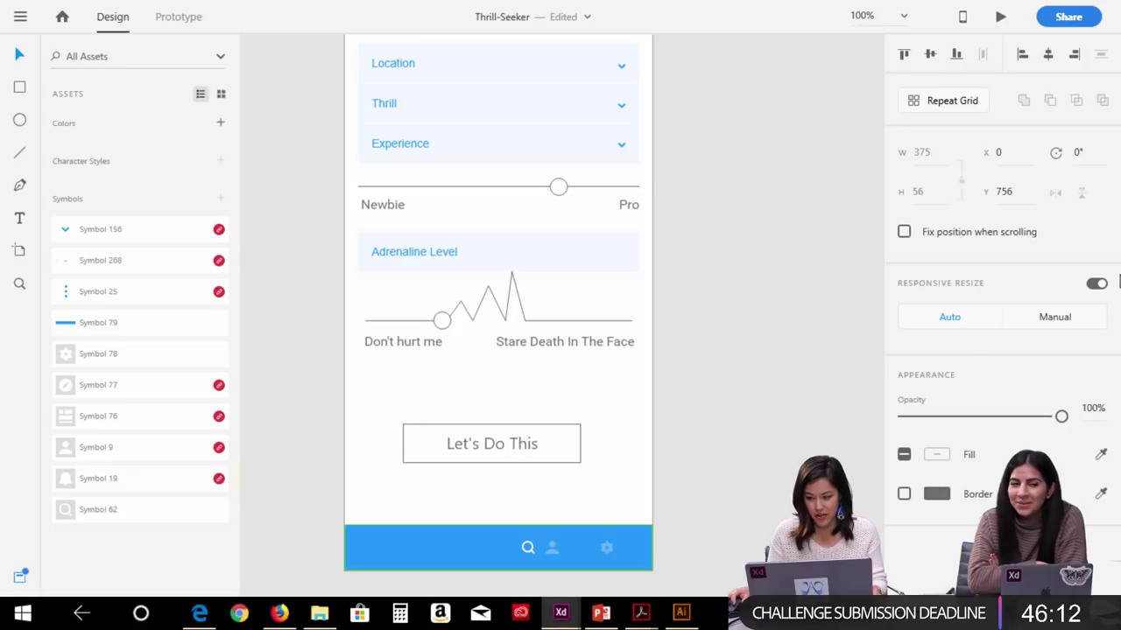
click(621, 621)
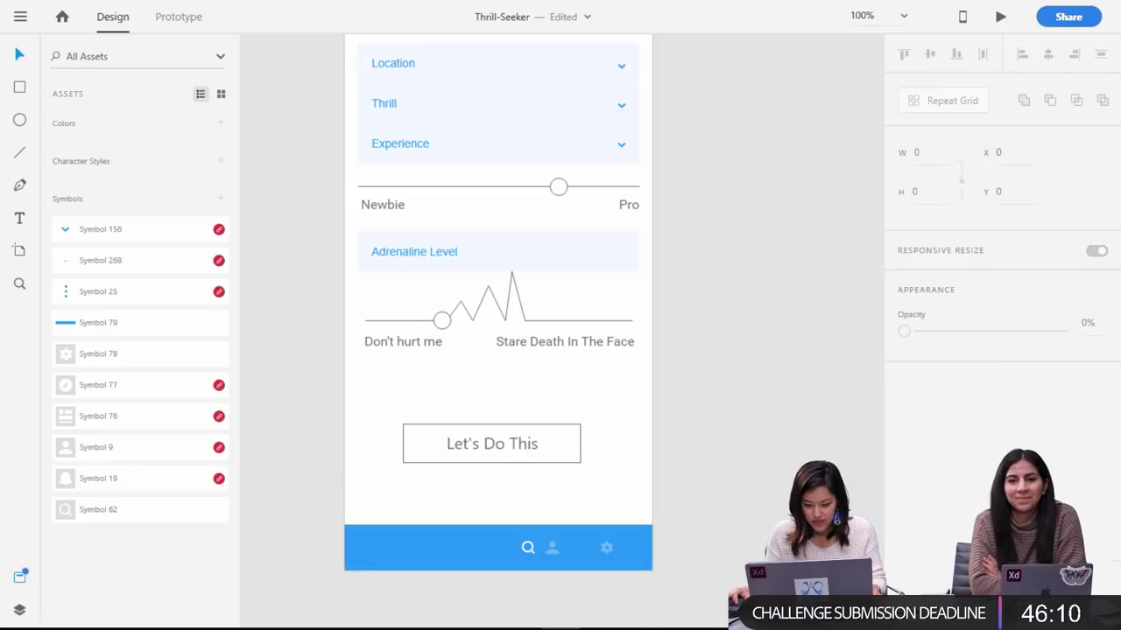
mouse_move(560, 613)
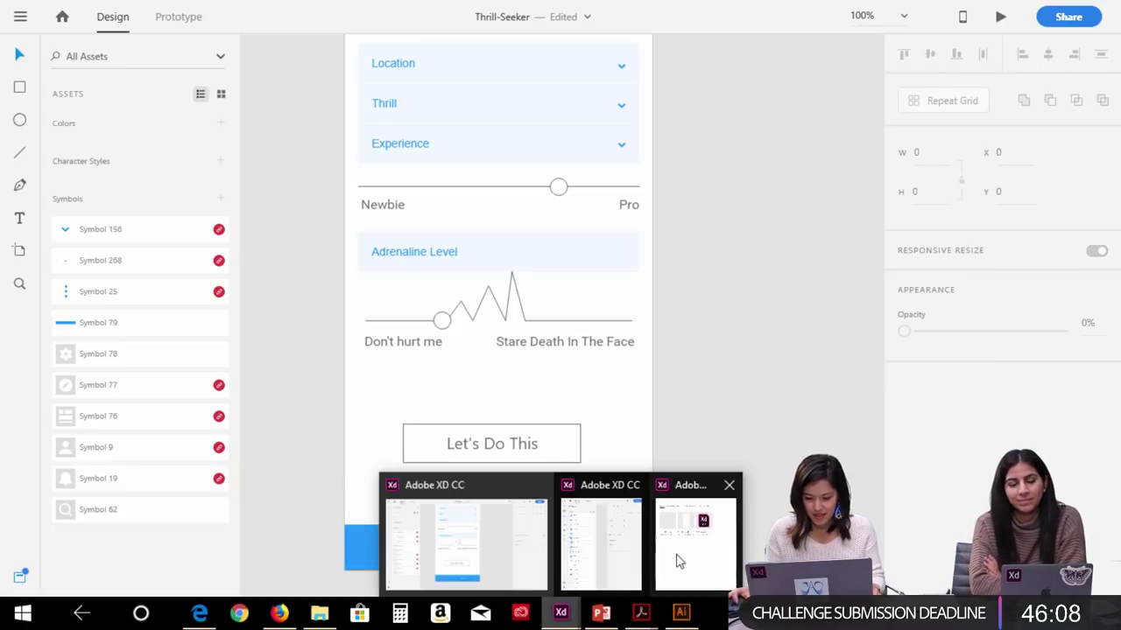
click(699, 566)
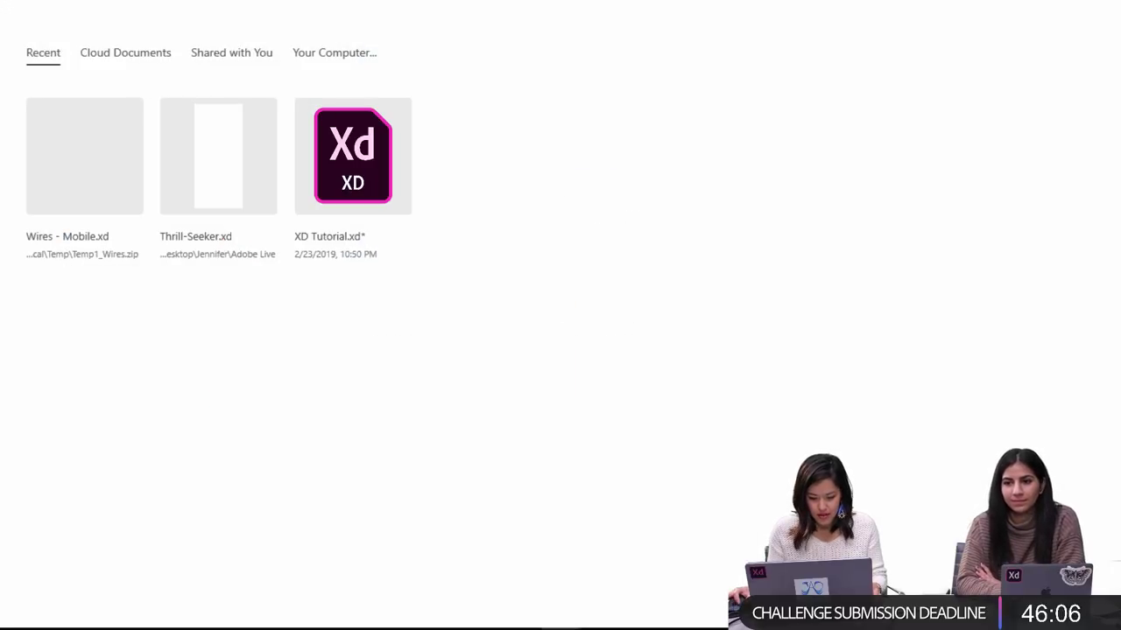
mouse_move(560, 613)
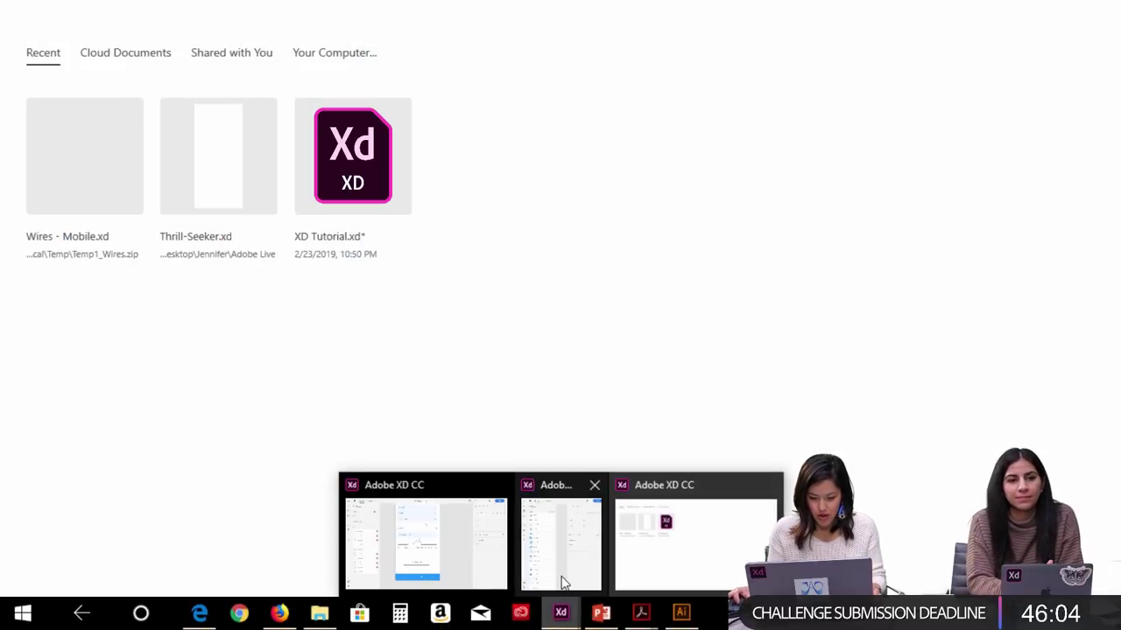
click(560, 575)
Look through the wireframe kit's artboards for the UI Elements - Icons artboard and examine its 16x16 icons up close.
scroll(568, 334, up, 2)
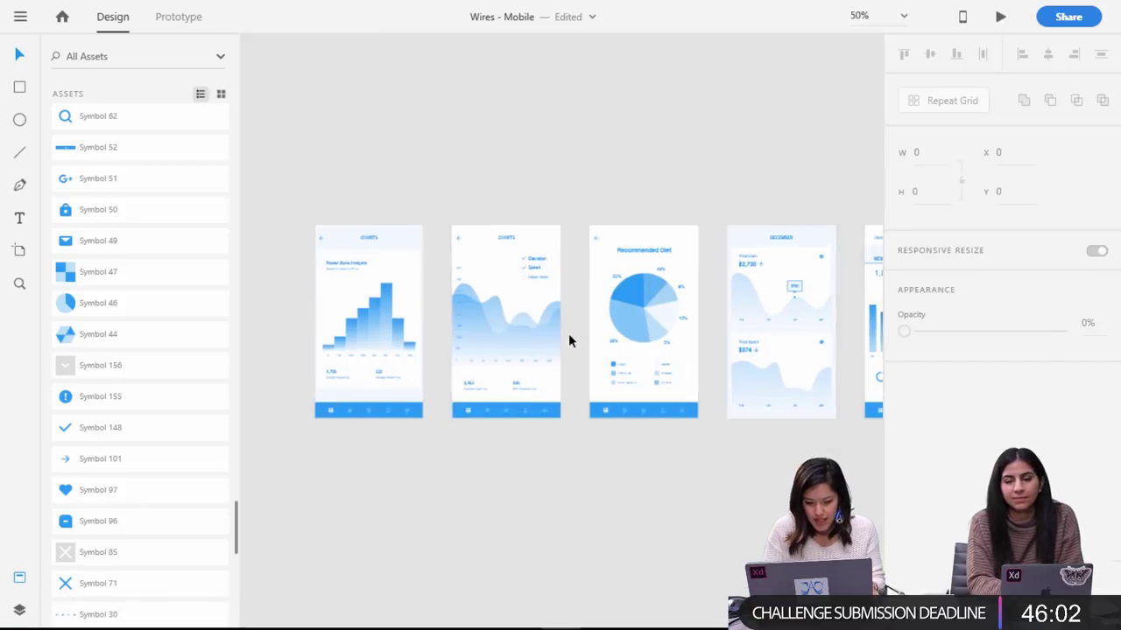
key(space)
drag(428, 500, 785, 177)
drag(686, 385, 508, 105)
drag(751, 247, 609, 533)
drag(774, 217, 613, 418)
drag(788, 398, 508, 358)
drag(753, 416, 479, 448)
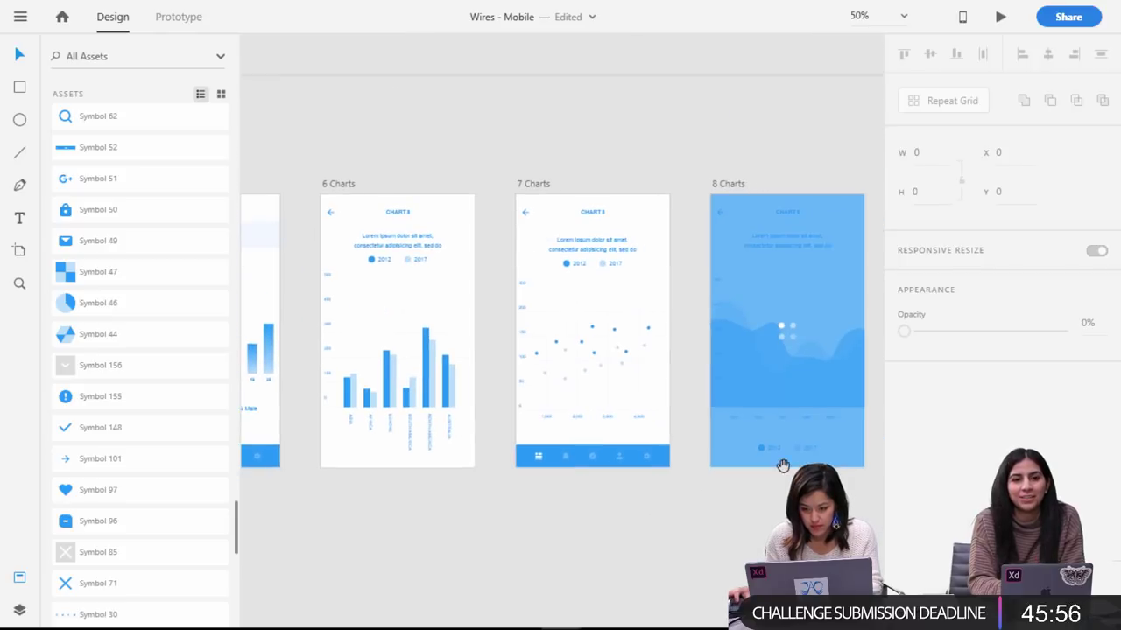
drag(783, 468, 464, 436)
drag(715, 373, 467, 442)
key(ctrl+minus)
key(ctrl+minus)
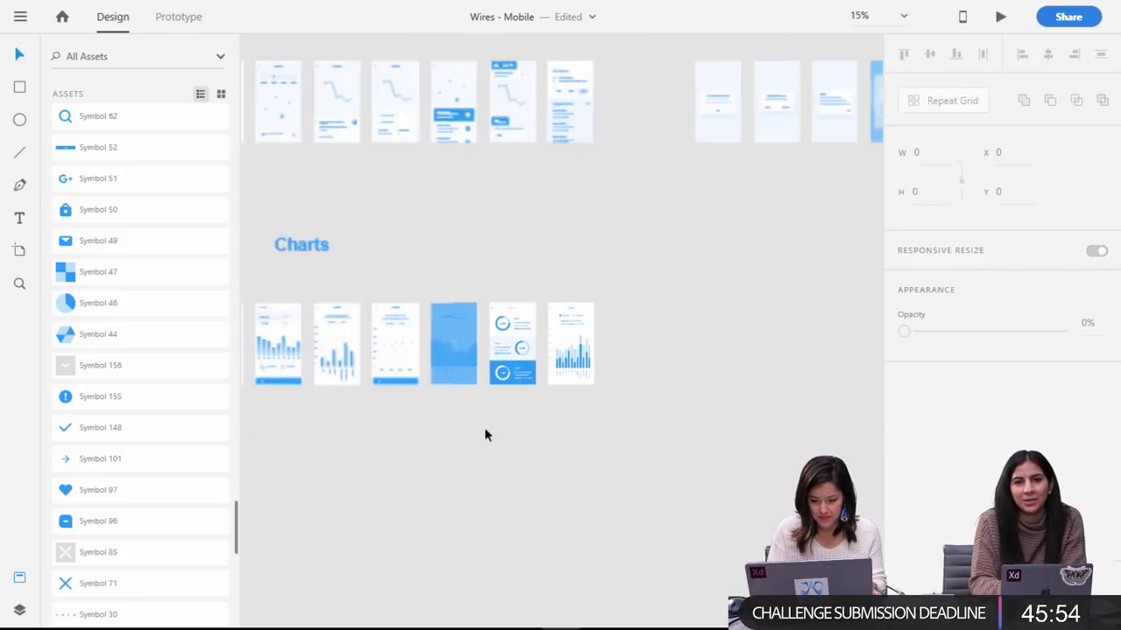
key(space)
drag(497, 173, 870, 386)
drag(446, 161, 401, 498)
drag(443, 279, 548, 533)
mouse_move(621, 263)
mouse_down()
mouse_move(631, 292)
mouse_move(591, 344)
mouse_move(593, 478)
mouse_up()
drag(703, 113, 702, 452)
scroll(597, 367, up, 5)
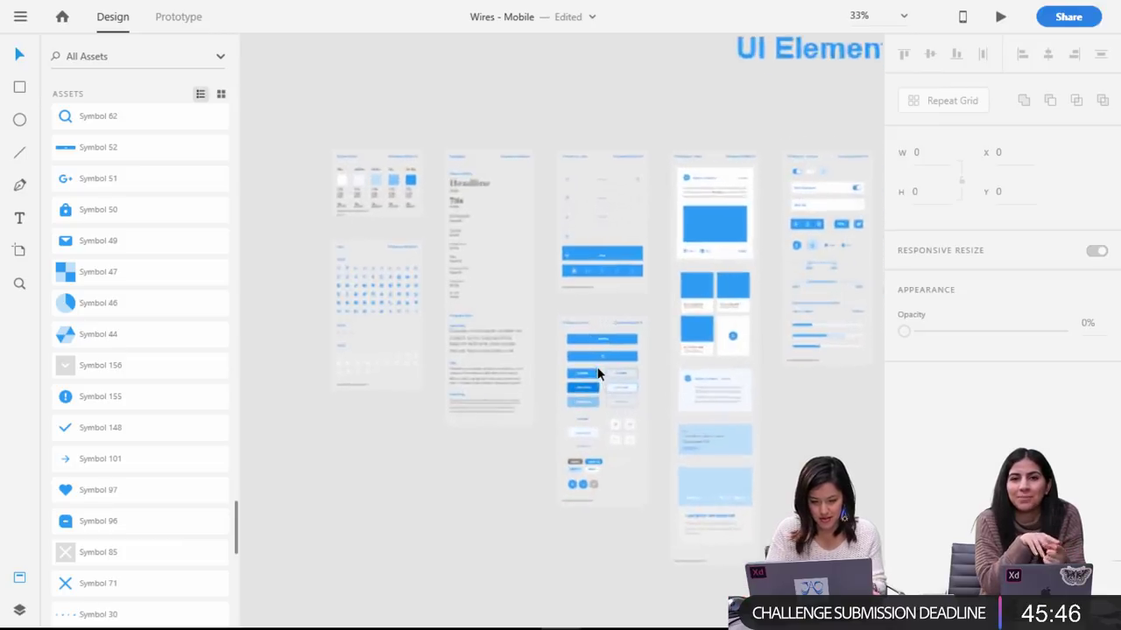
drag(303, 139, 683, 217)
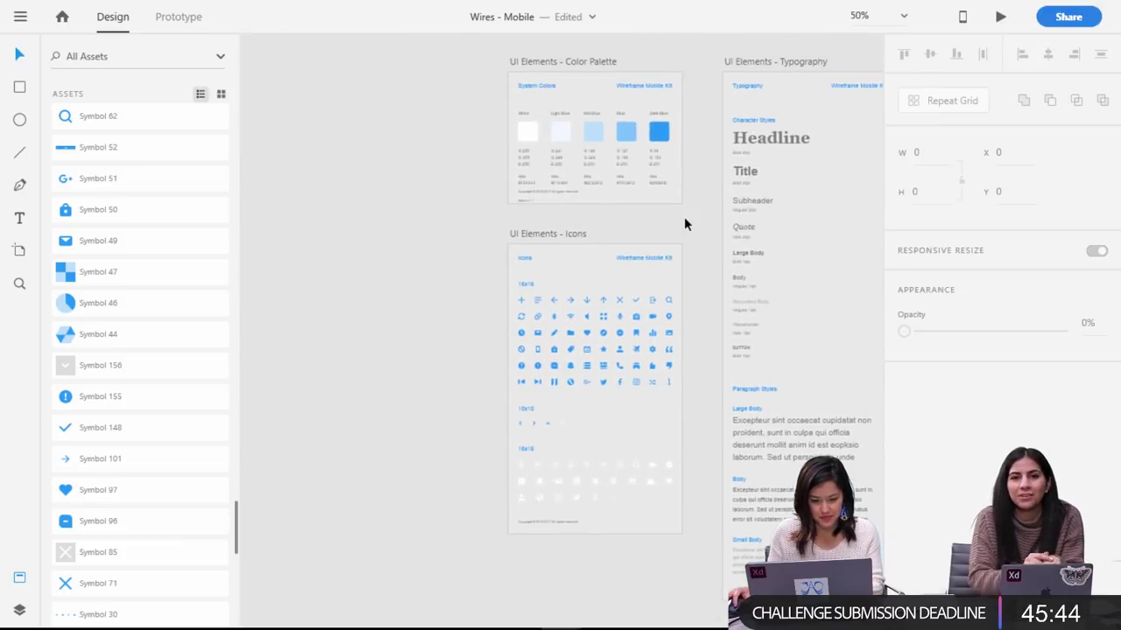
key(ctrl+equal)
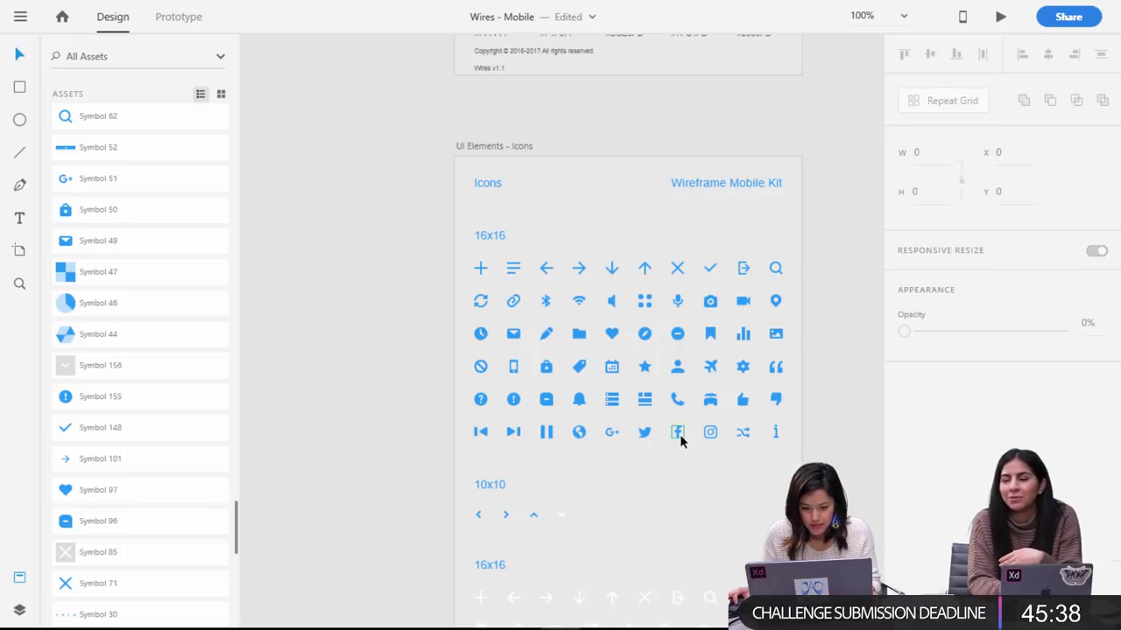
Move the envelope and location pin icons out of the Icons artboard onto the empty canvas to its left.
right_click(513, 338)
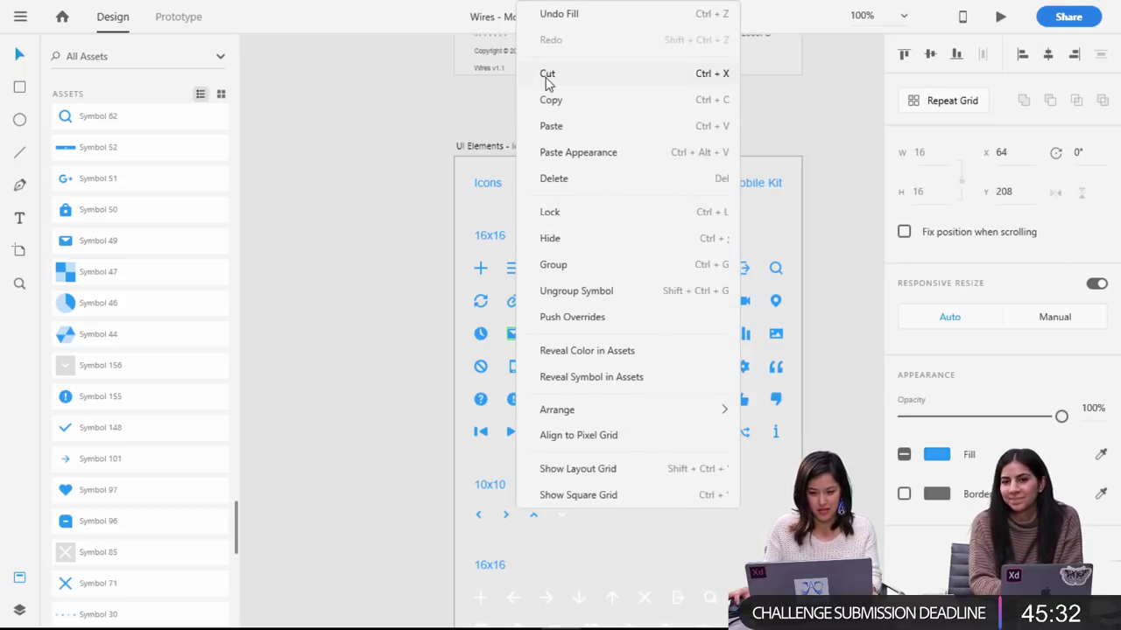
click(490, 350)
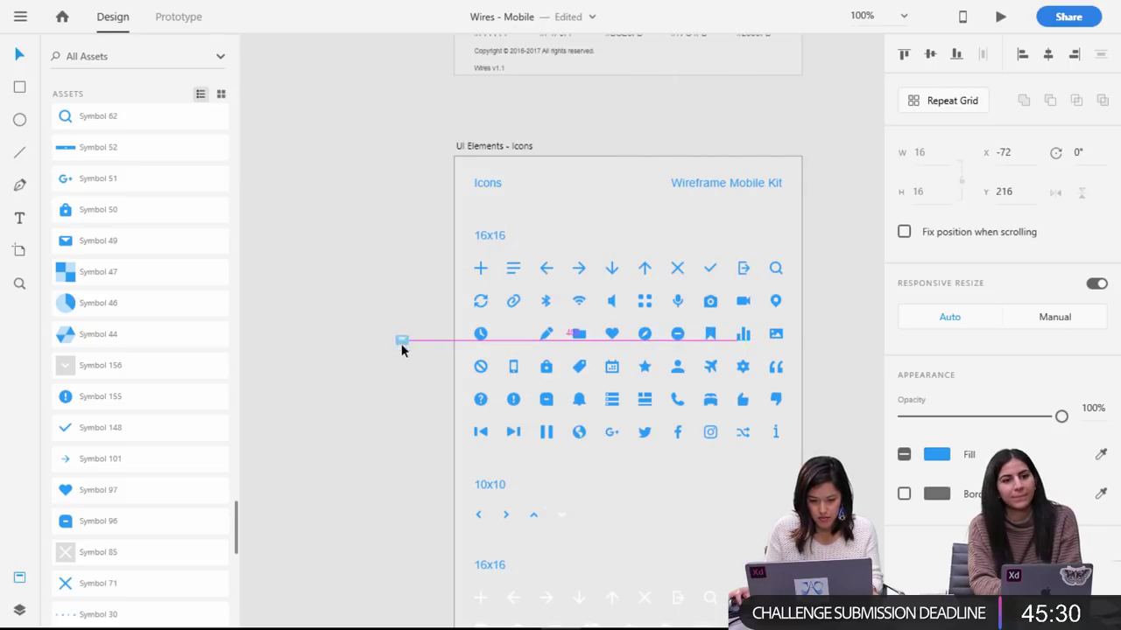
drag(401, 344, 401, 345)
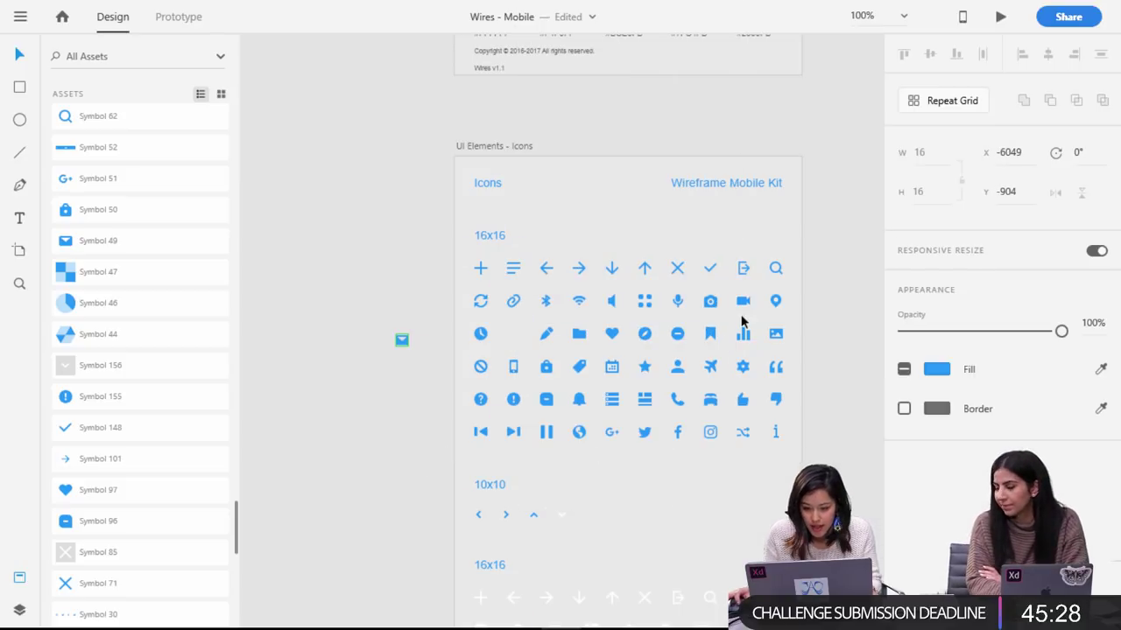
drag(775, 300, 404, 366)
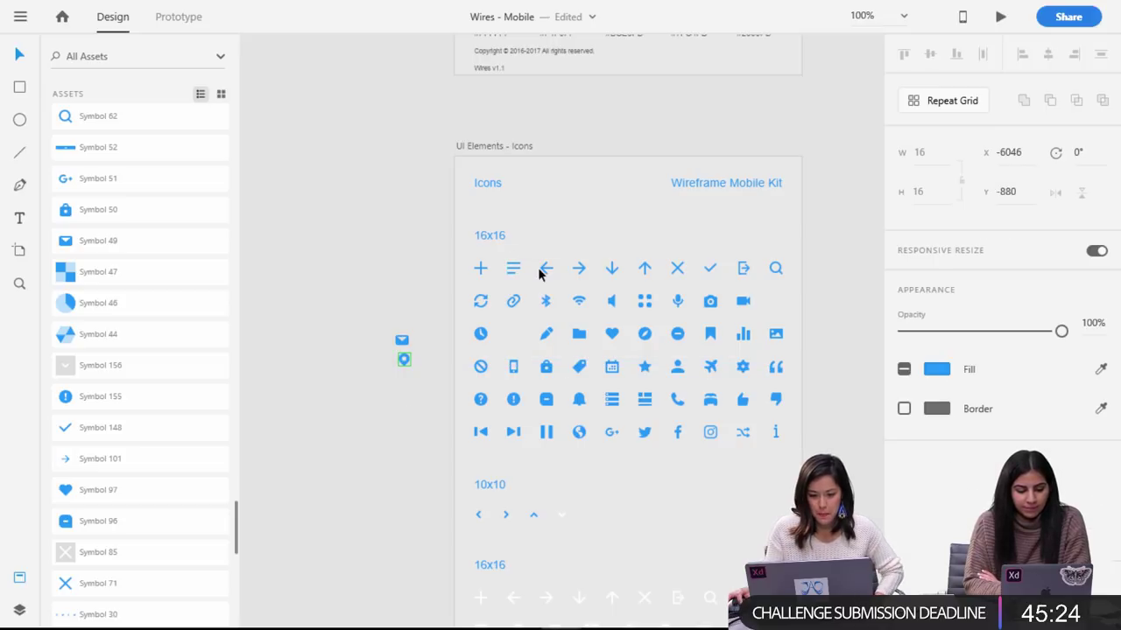
Place the left and right arrow icons side by side on the empty canvas, just above the envelope icon.
drag(545, 272, 386, 305)
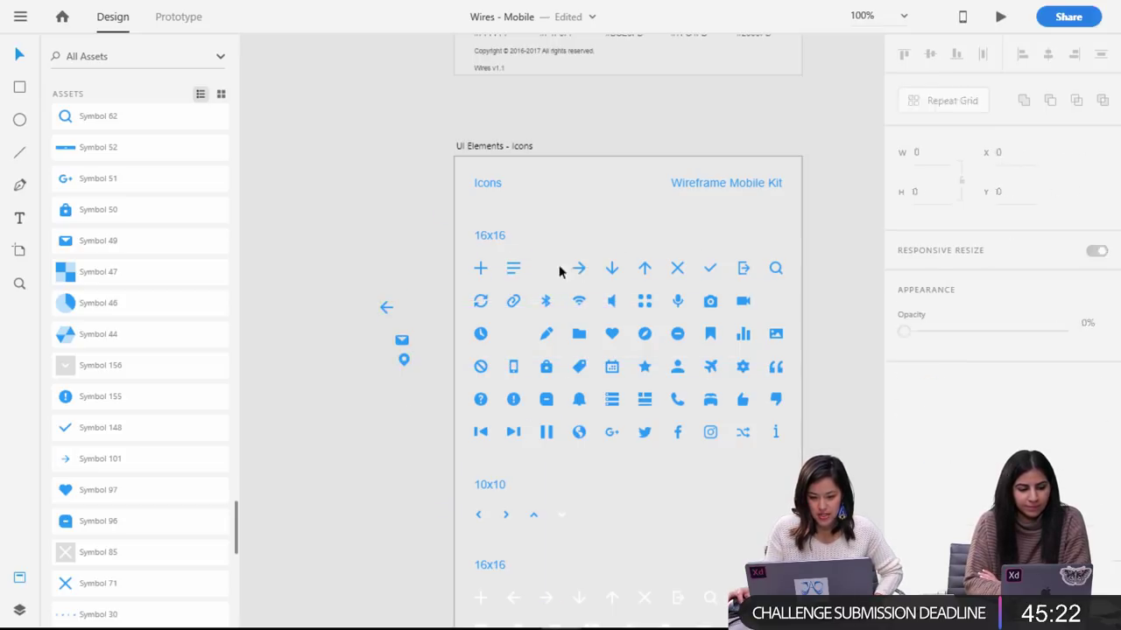
drag(584, 268, 403, 310)
click(569, 279)
drag(578, 272, 408, 310)
click(837, 332)
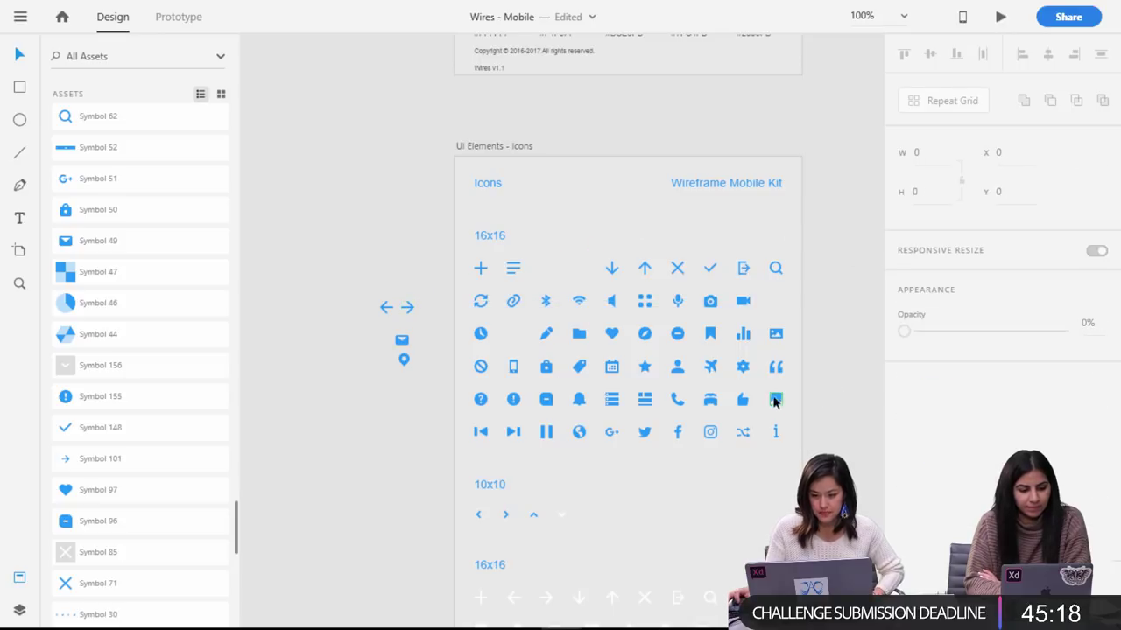
Move the heart, star, Twitter, Facebook and Instagram icons off the Icons artboard, below the location pin on the empty canvas.
drag(610, 340, 398, 398)
drag(645, 367, 330, 400)
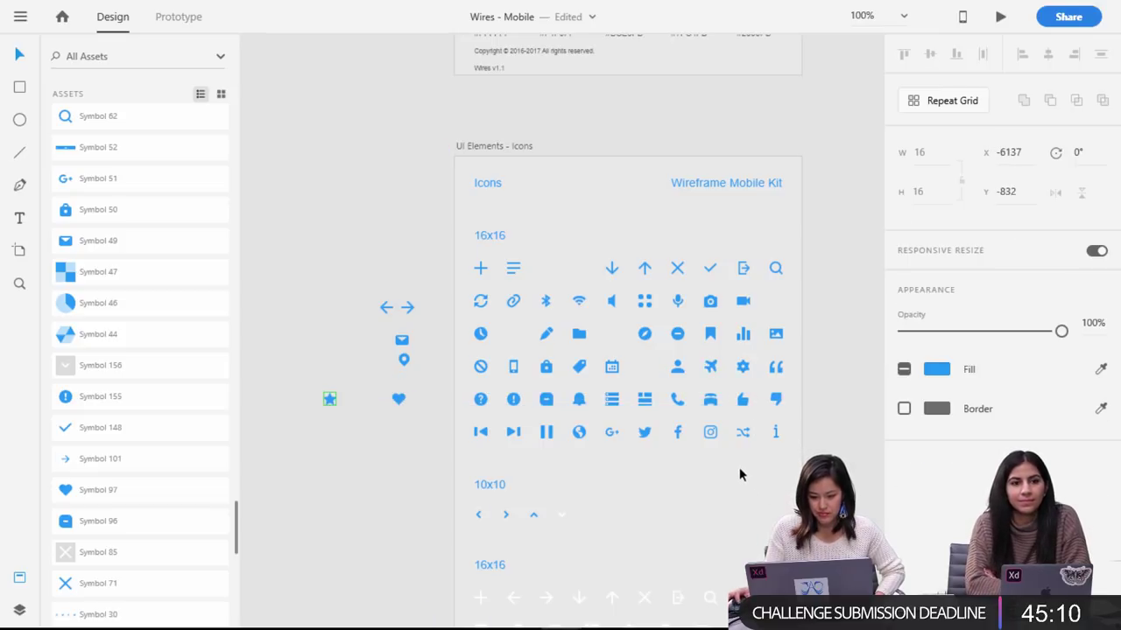
click(719, 442)
drag(650, 437, 324, 468)
key(Escape)
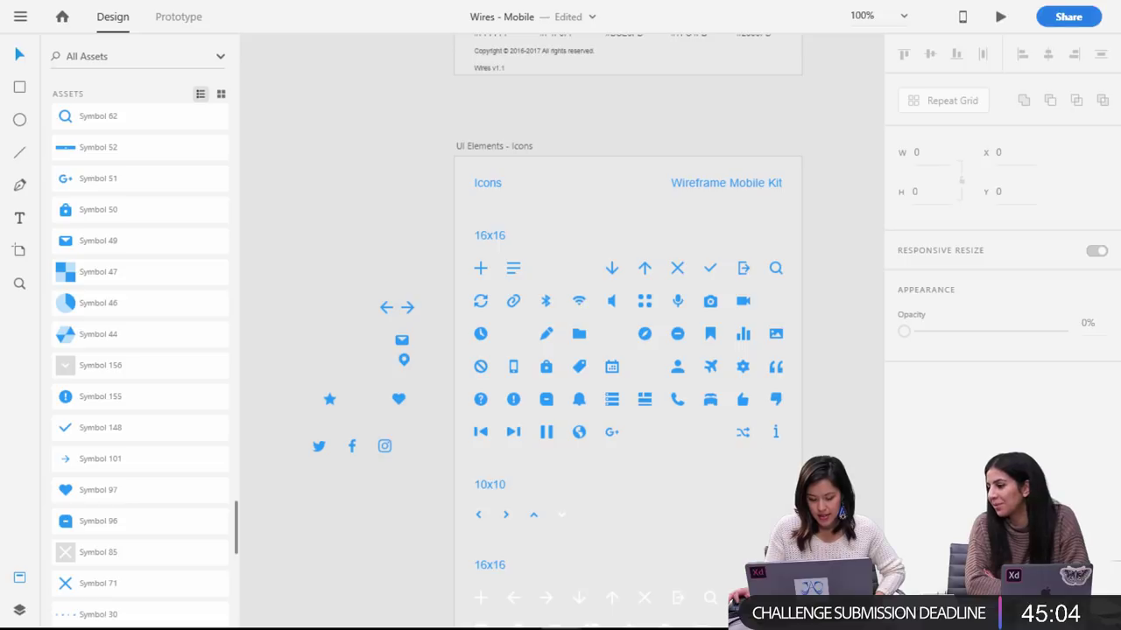
Move the white location pin, heart, Instagram, Twitter, Facebook and X icons from the lower 16x16 set onto the empty canvas beside the artboard.
scroll(756, 377, down, 3)
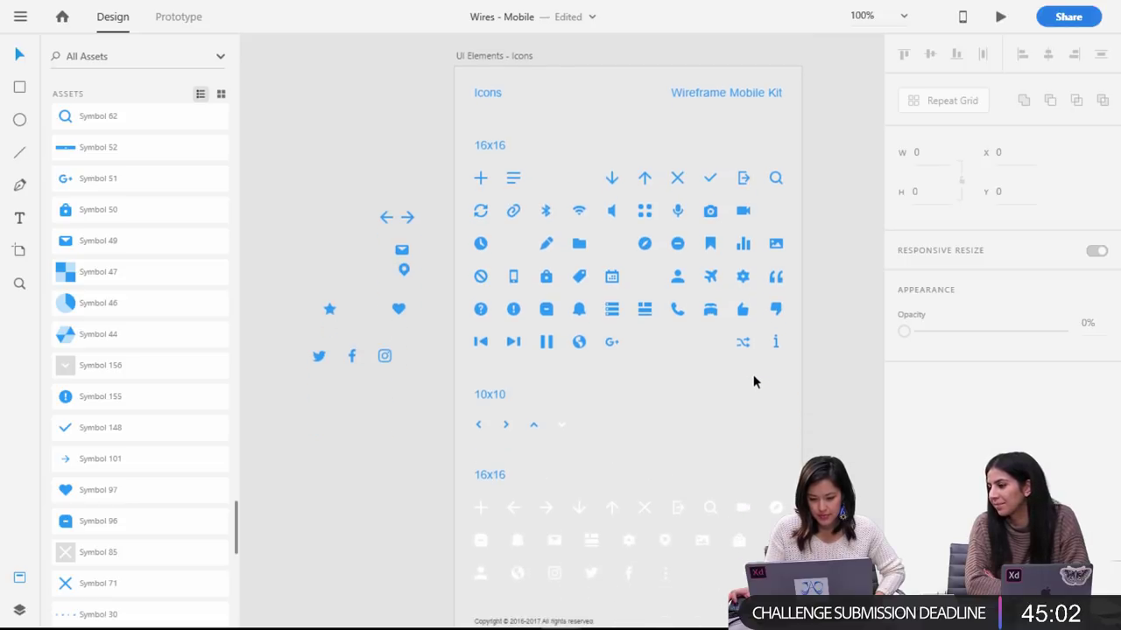
scroll(756, 382, down, 1)
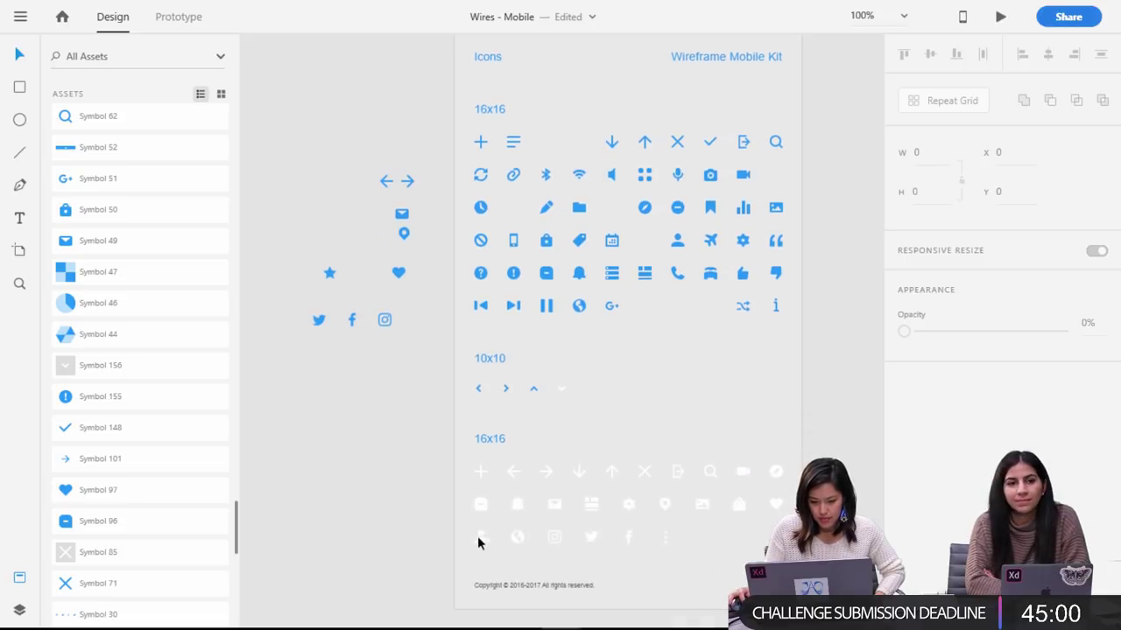
drag(664, 510, 421, 341)
drag(777, 508, 365, 367)
drag(645, 550, 307, 405)
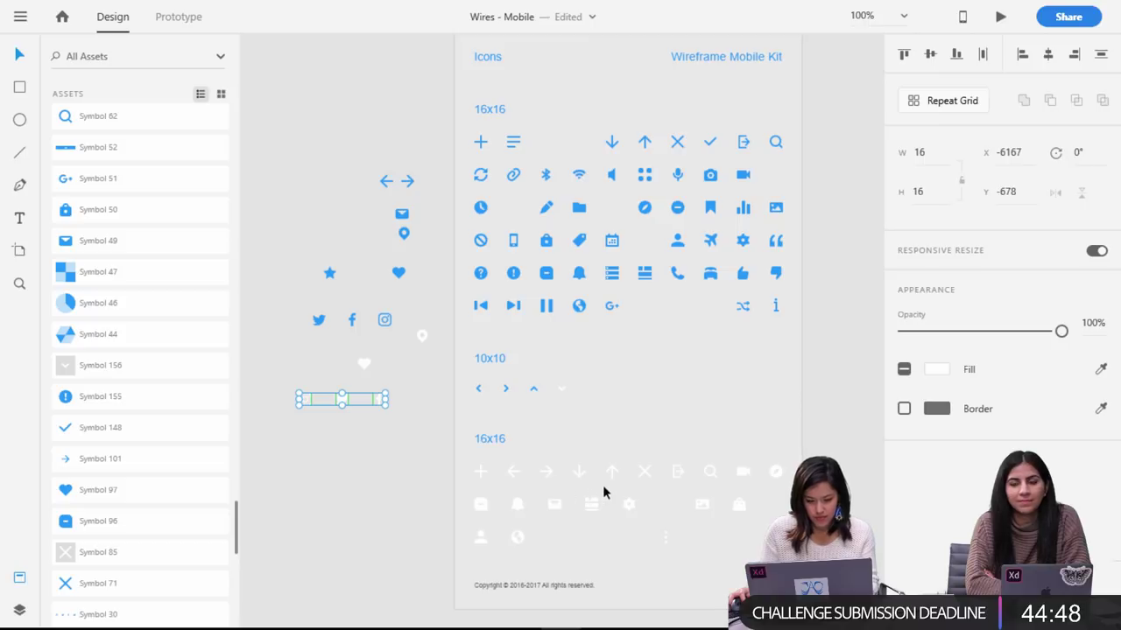
drag(638, 476, 335, 220)
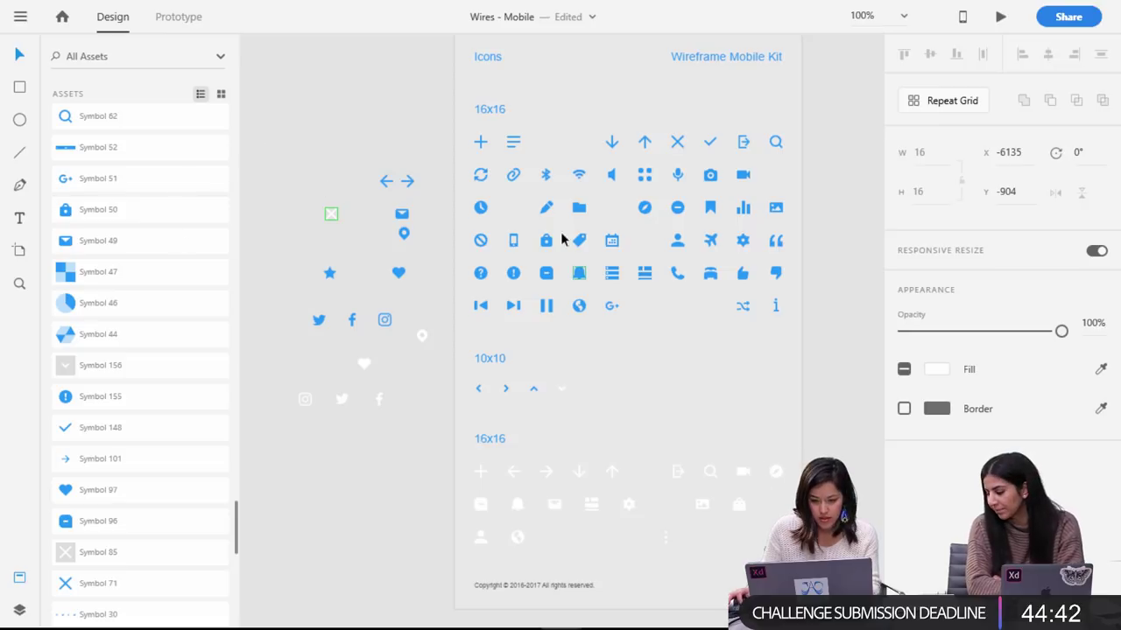
Move the white search icon off the Icons artboard, next to the other white icons gathered on the empty canvas.
click(710, 471)
click(707, 471)
click(710, 480)
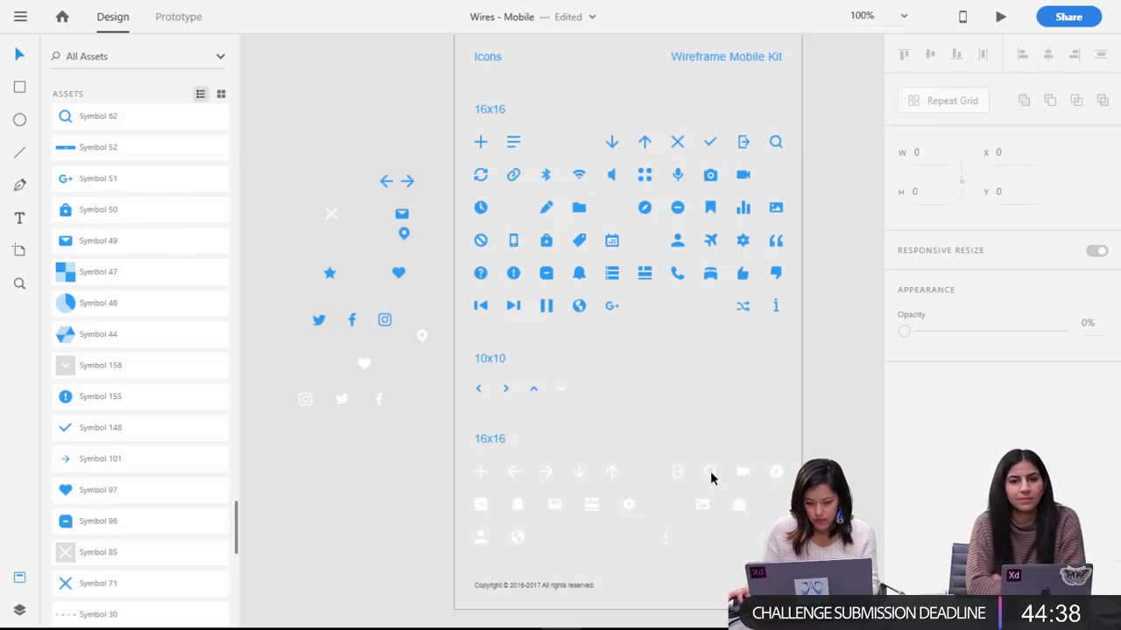
click(710, 472)
Copy all the gathered icons into the Thrill-Seeker document and place them on the empty canvas beside the iPhone artboard.
drag(721, 463, 278, 149)
click(679, 495)
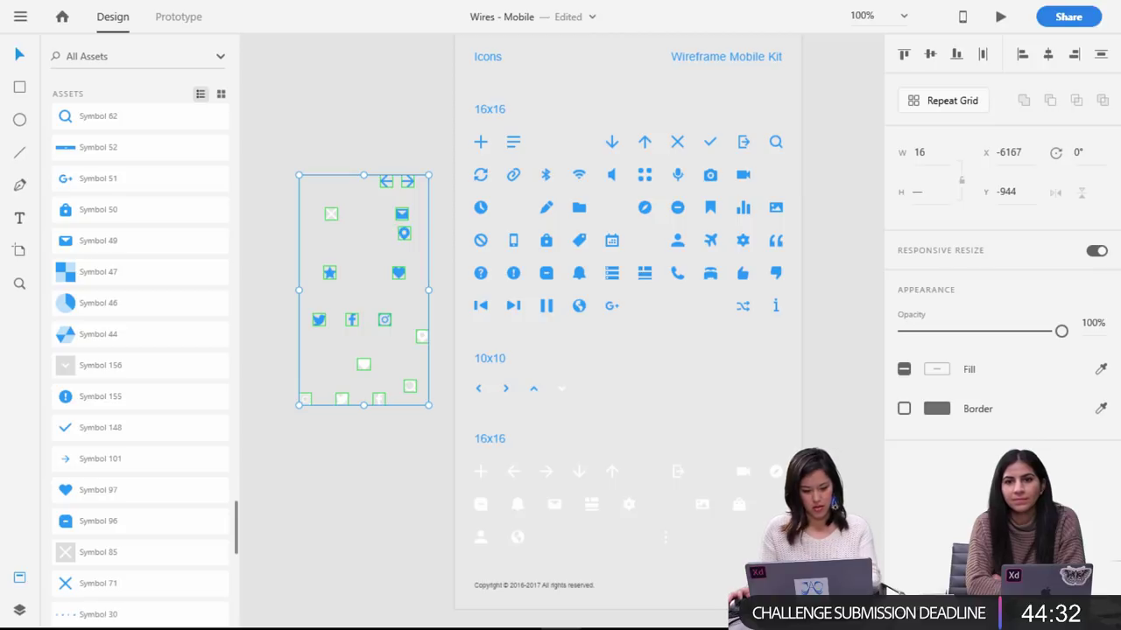
mouse_move(561, 612)
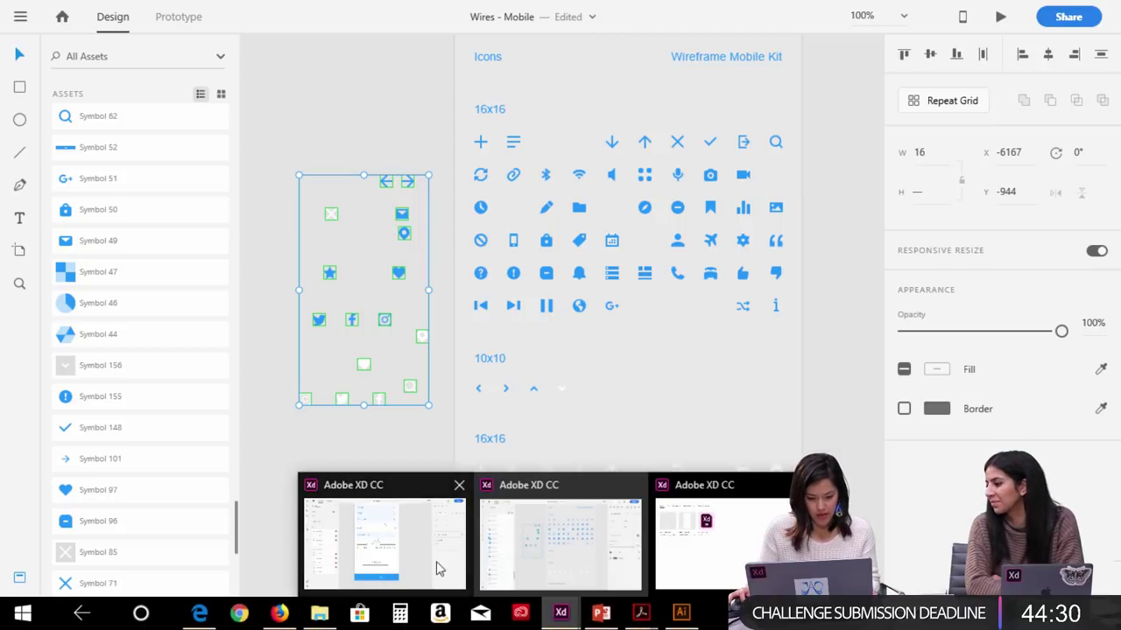
click(439, 569)
key(ctrl+v)
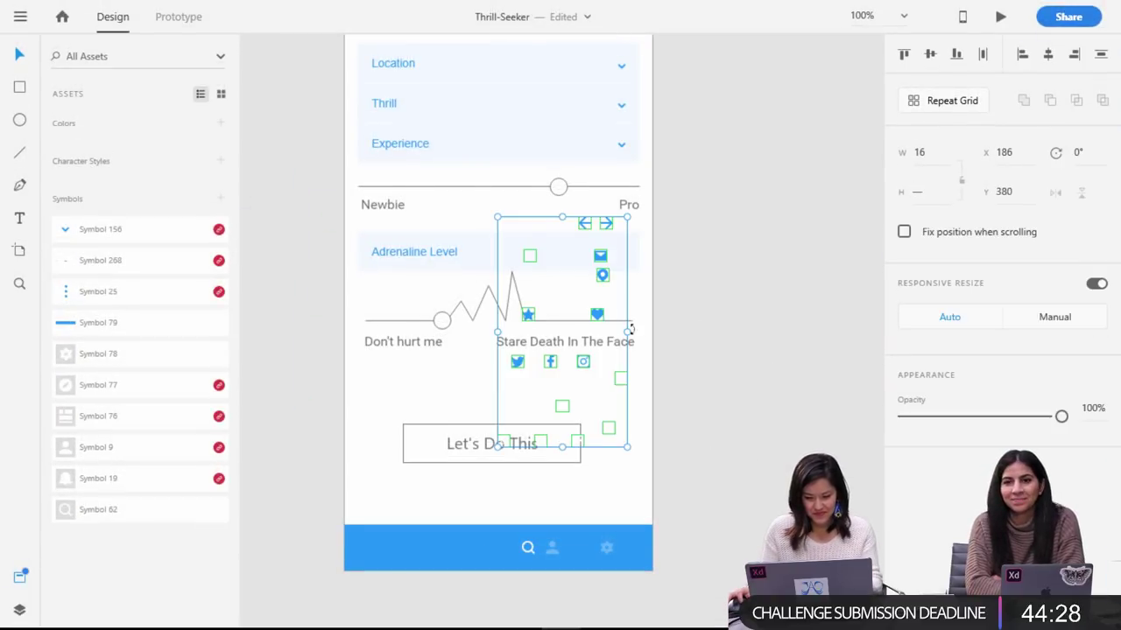
drag(548, 250, 274, 219)
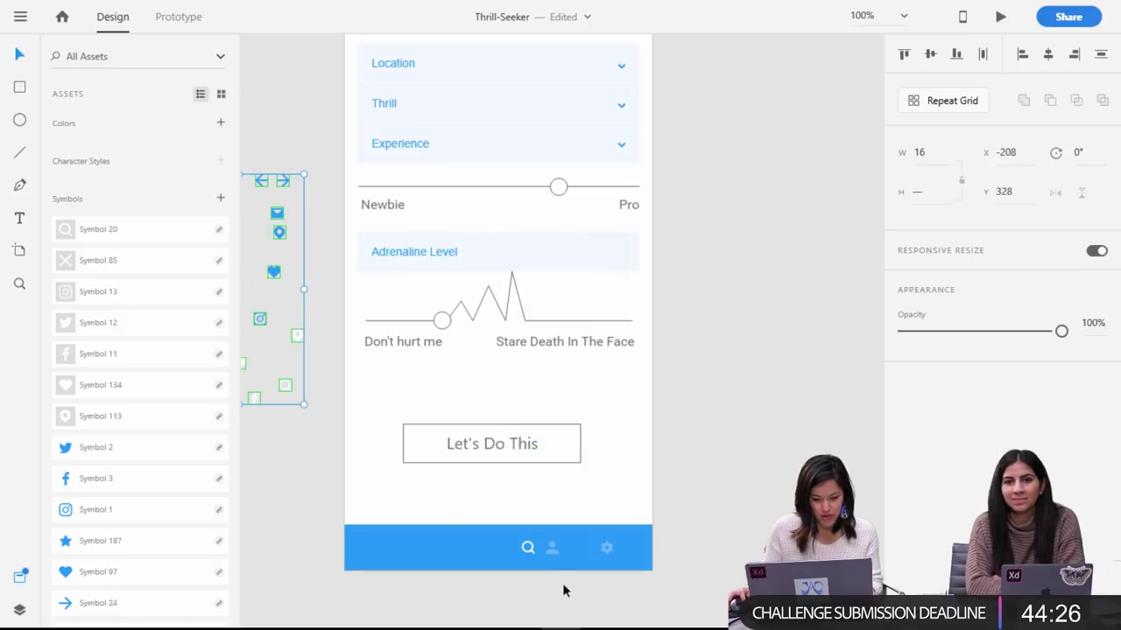
click(563, 589)
Place the white heart icon in the blue tab bar and move the person icon out of the bar onto the screen.
drag(329, 480, 459, 461)
drag(415, 372, 750, 554)
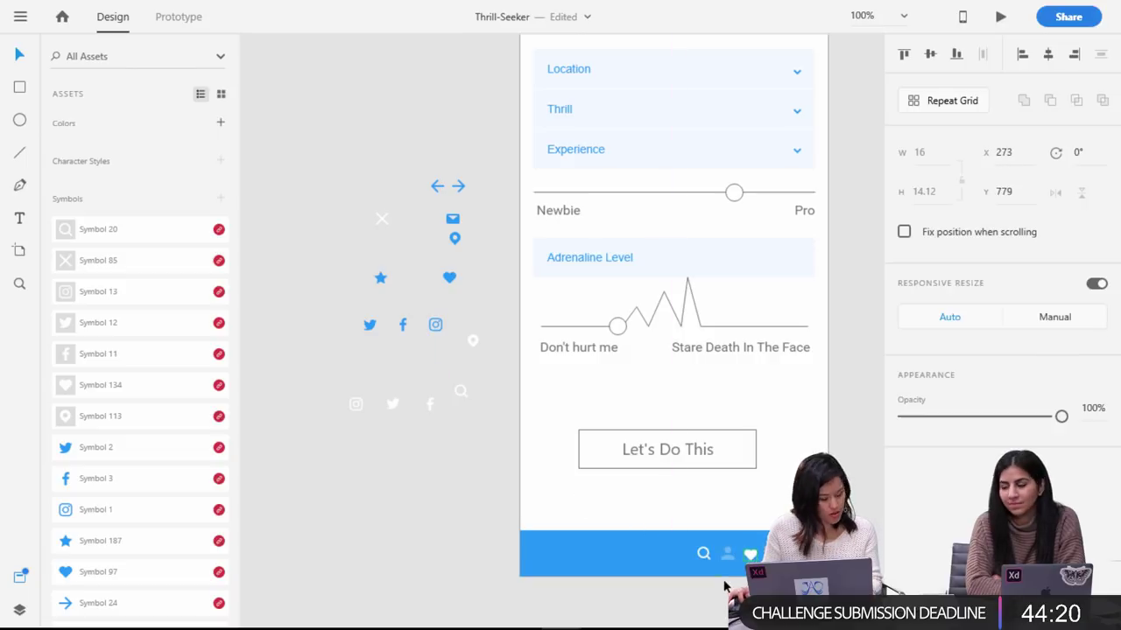
click(727, 554)
drag(729, 556, 824, 234)
key(Delete)
scroll(799, 393, down, 2)
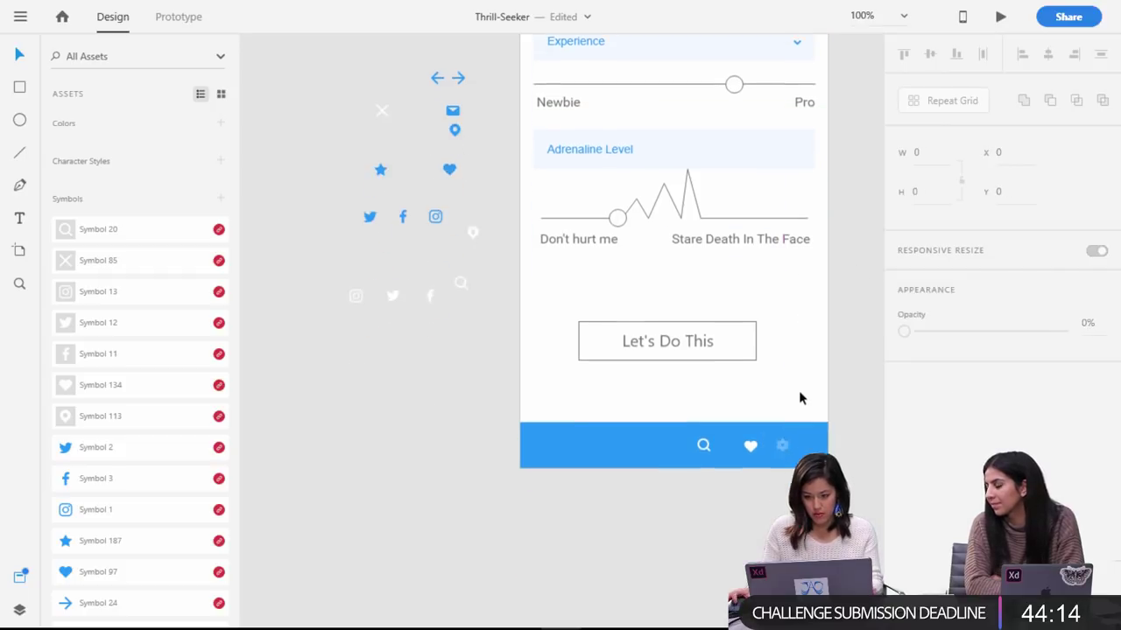
scroll(799, 398, up, 7)
key(ctrl+z)
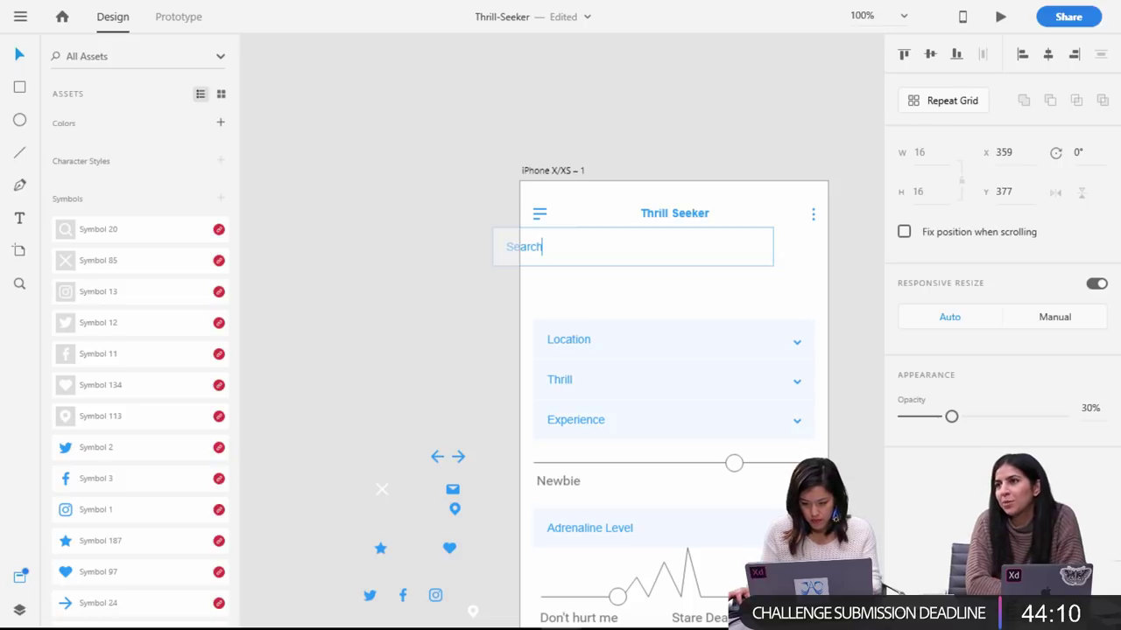
Move the person icon up to X 288, Y 124, in the empty area between the search field and Location.
click(764, 296)
click(764, 296)
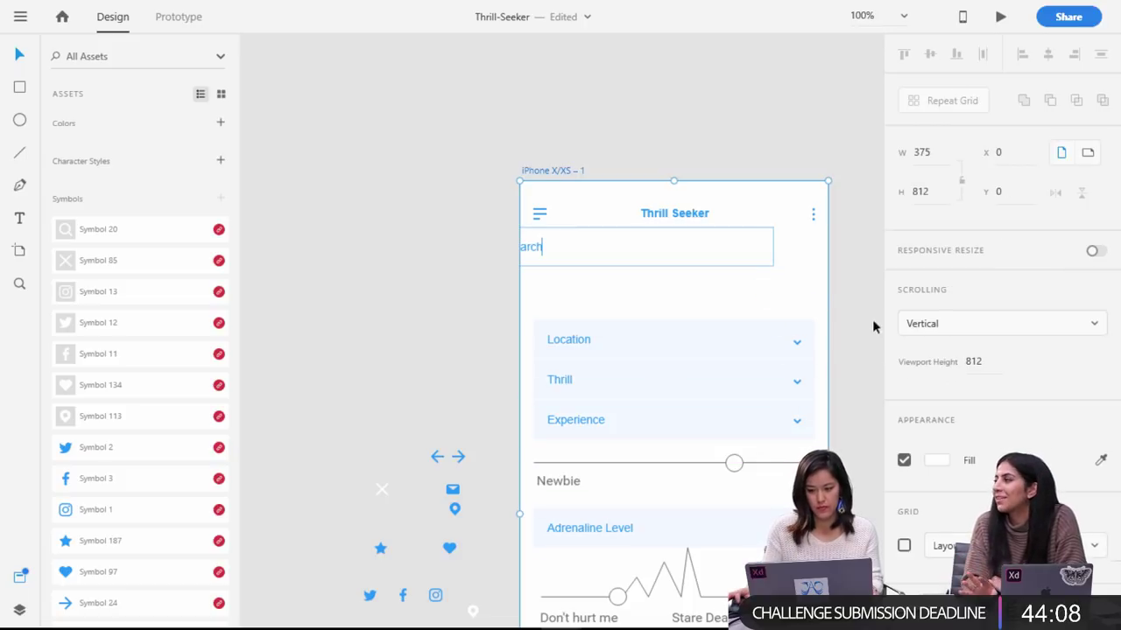
click(764, 295)
click(764, 295)
click(764, 295)
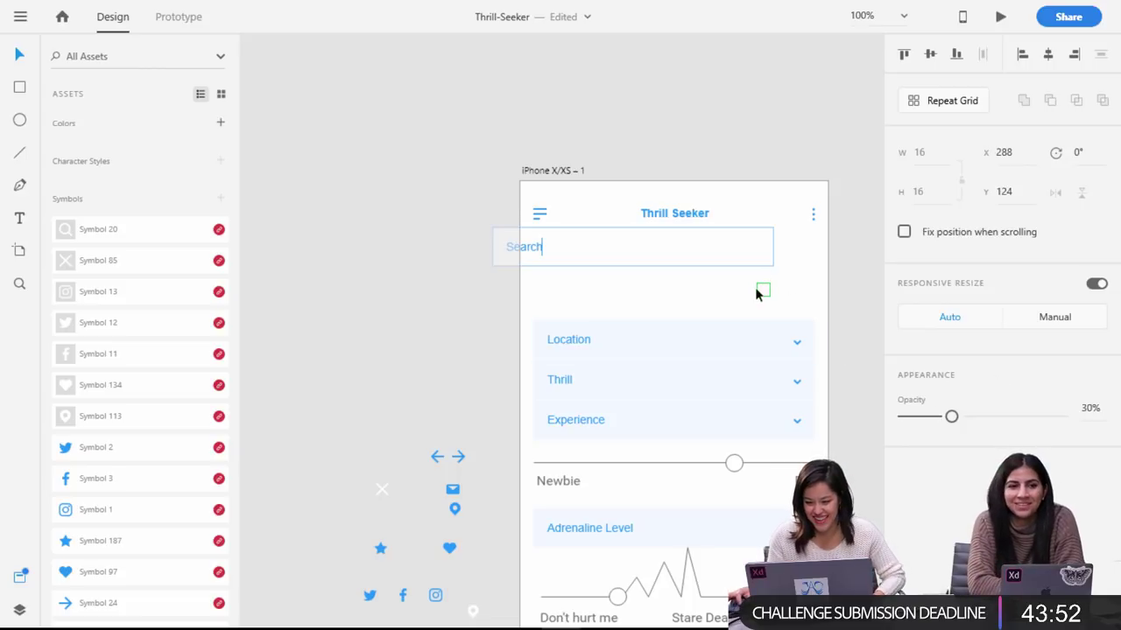
click(760, 292)
click(936, 459)
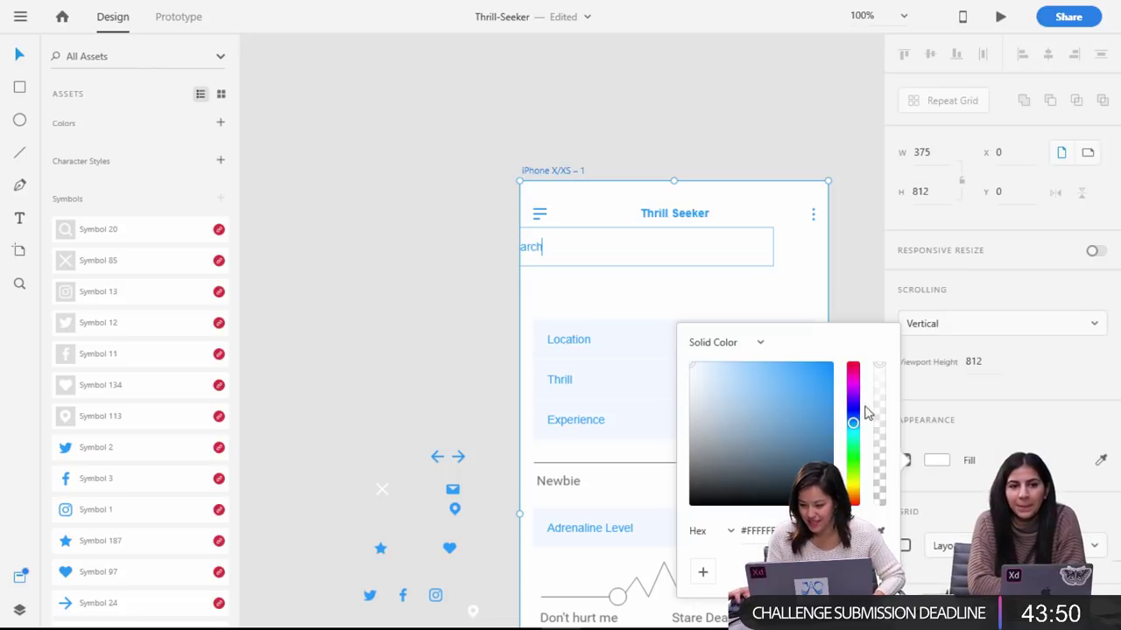
click(816, 376)
key(ctrl+z)
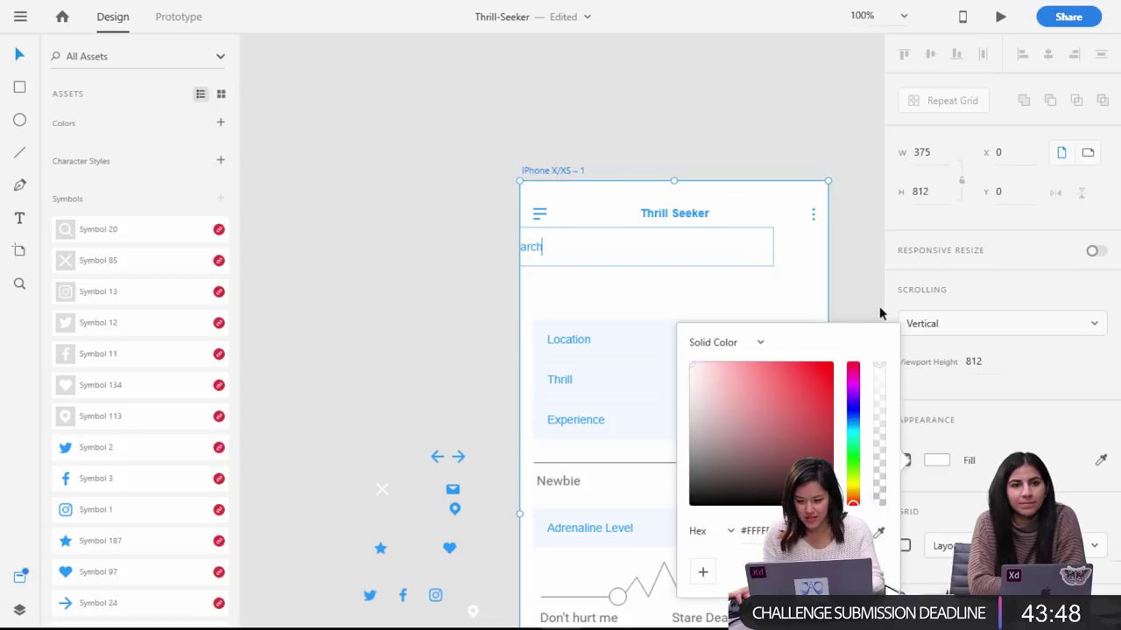
click(807, 308)
Make the person icon's linked symbol, Symbol 9, a local symbol.
double_click(763, 298)
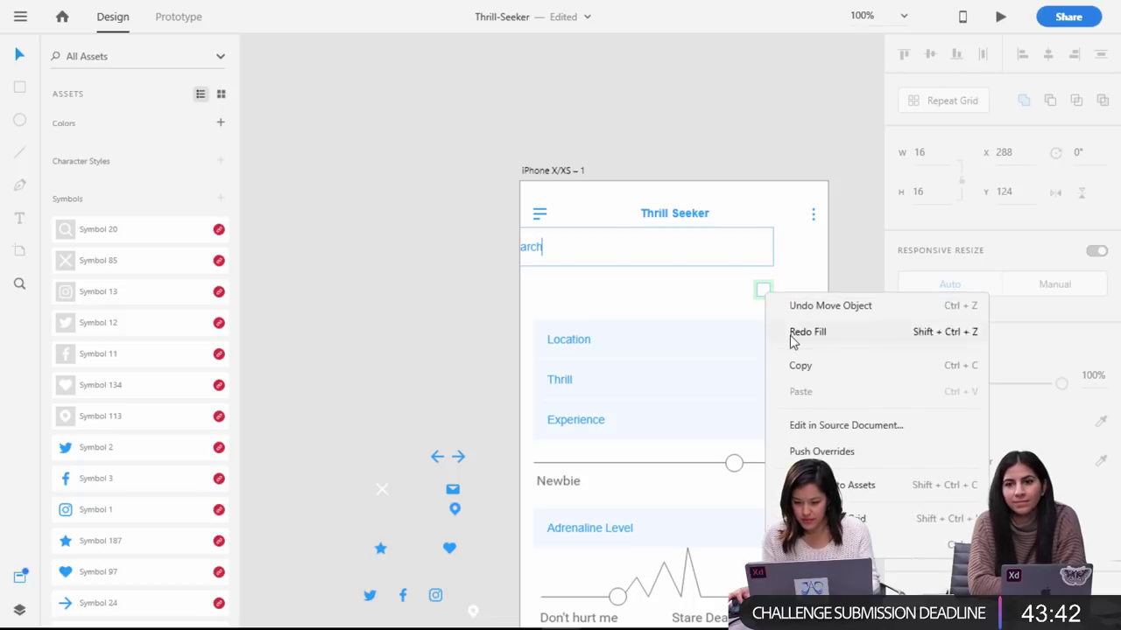
key(Escape)
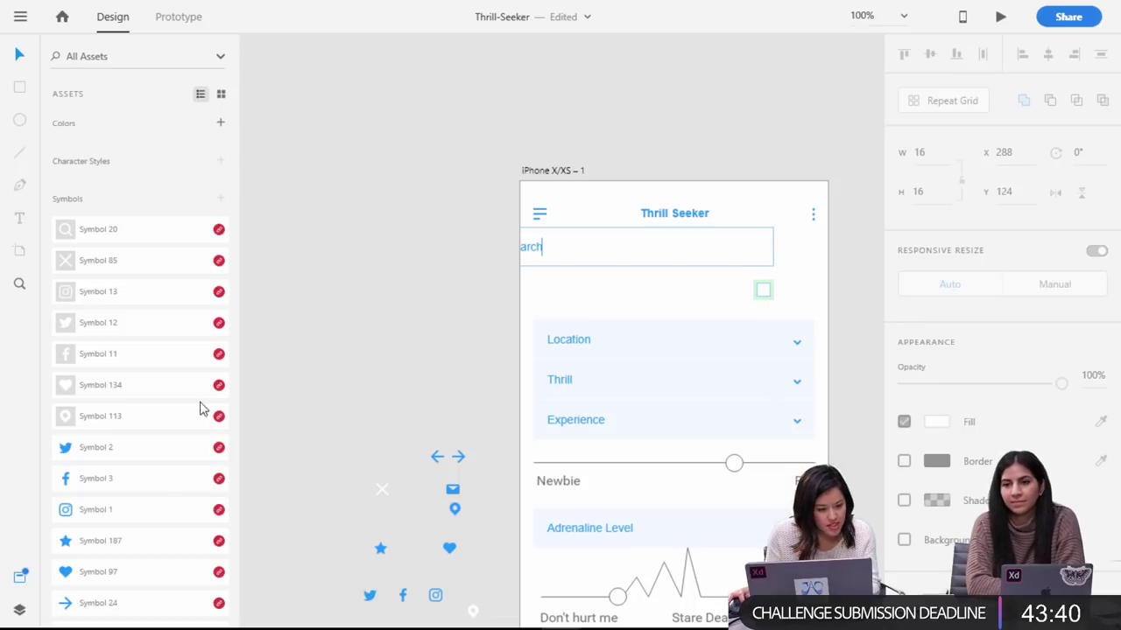
scroll(160, 468, down, 5)
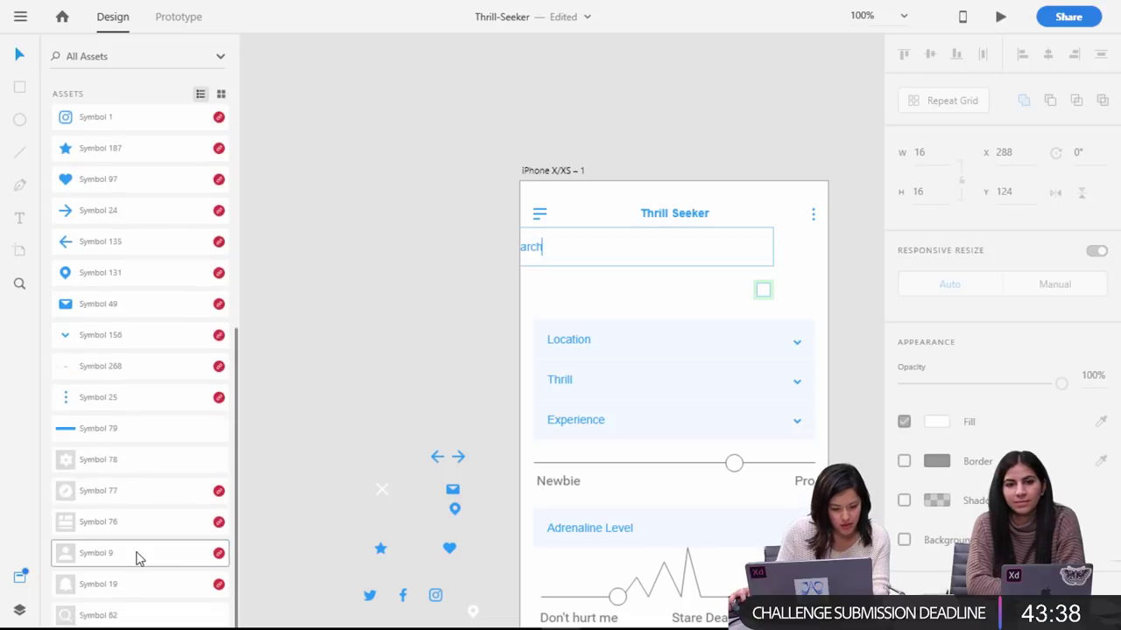
right_click(137, 553)
click(187, 510)
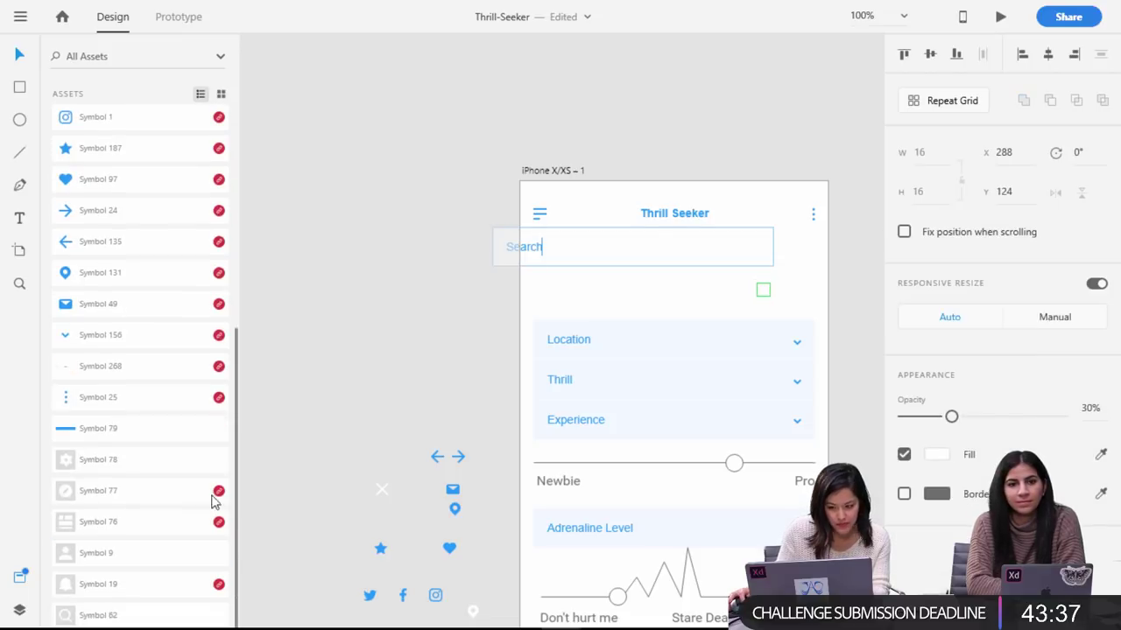
Try to change the fill colour of the person icon's shape.
double_click(762, 291)
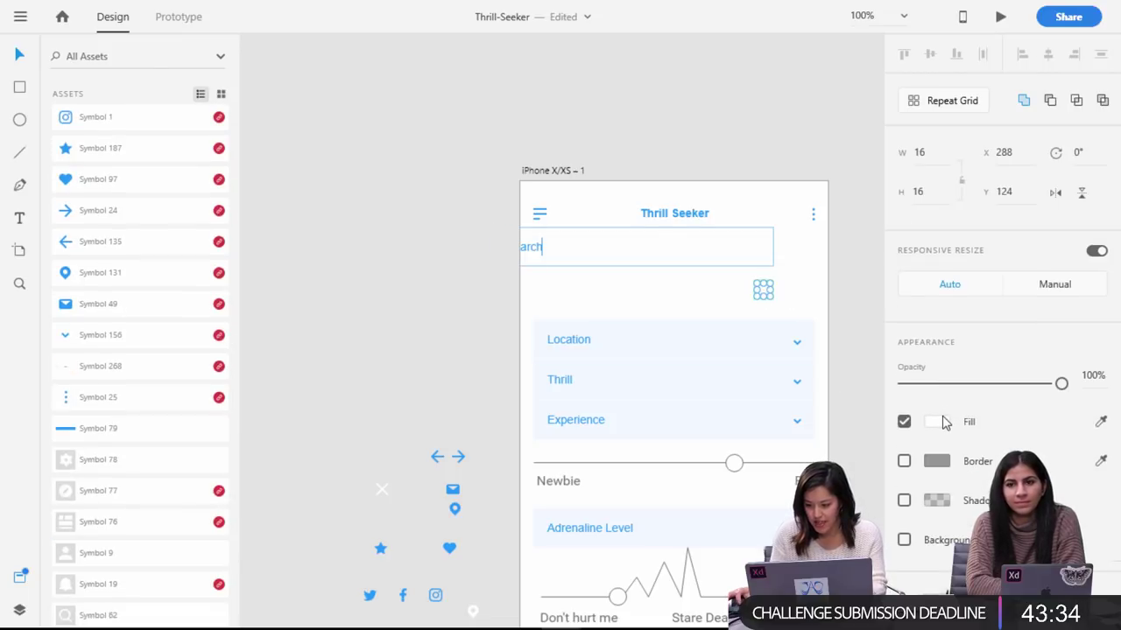
click(936, 422)
click(856, 366)
click(861, 255)
click(765, 293)
drag(765, 293, 762, 295)
click(762, 298)
key(ctrl+z)
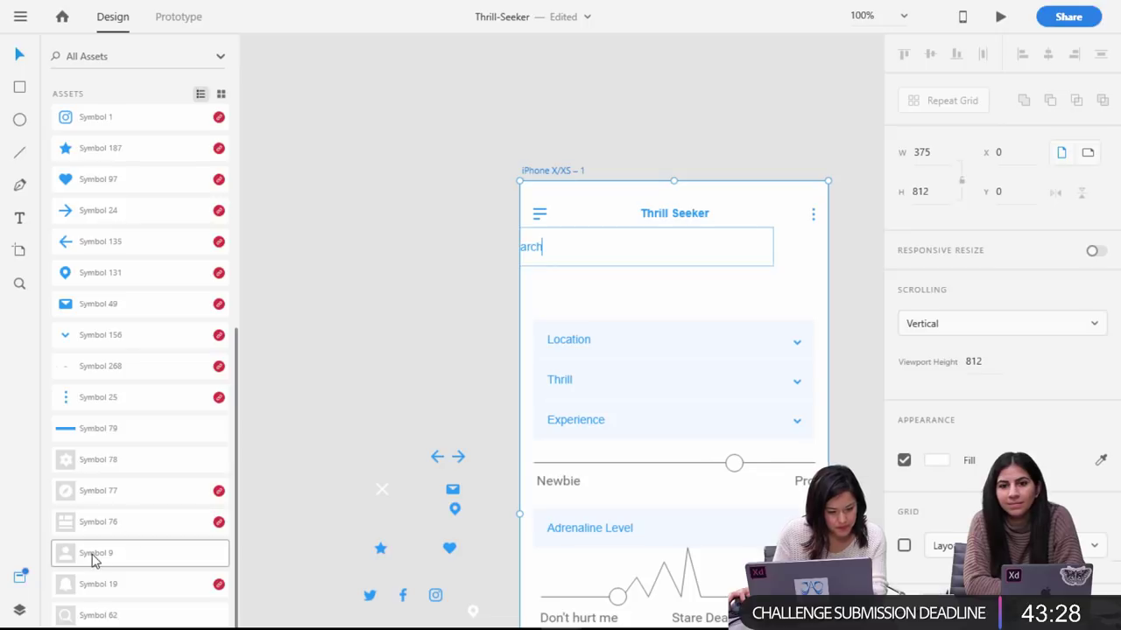
Fill the white person icon with the blue sampled from the Thrill Seeker title.
right_click(95, 560)
click(68, 558)
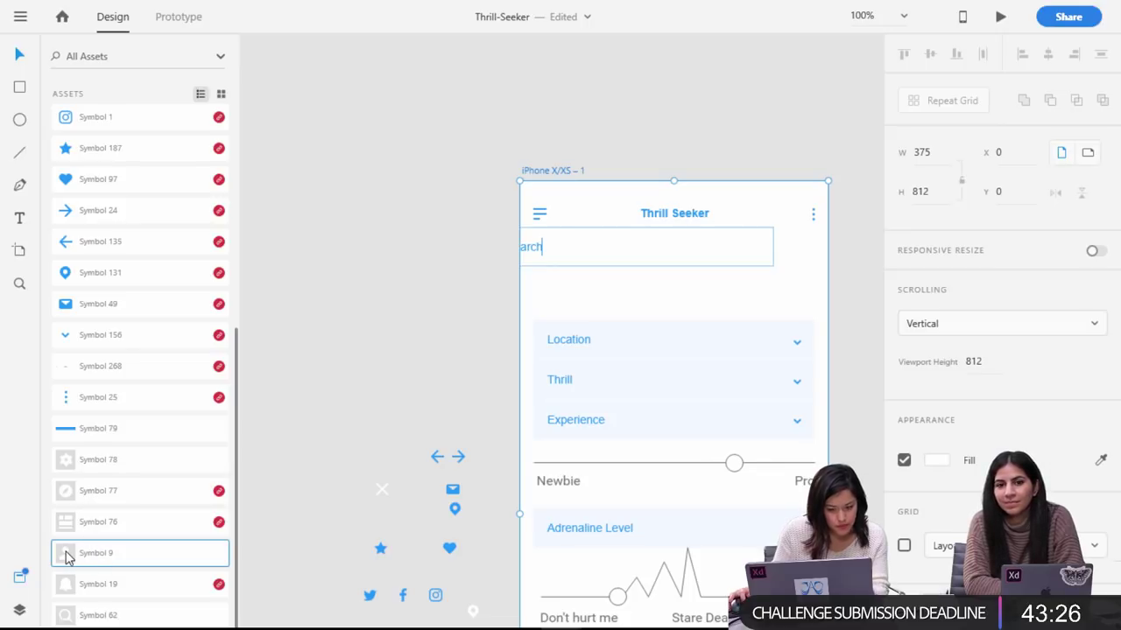
click(780, 294)
drag(821, 299, 725, 288)
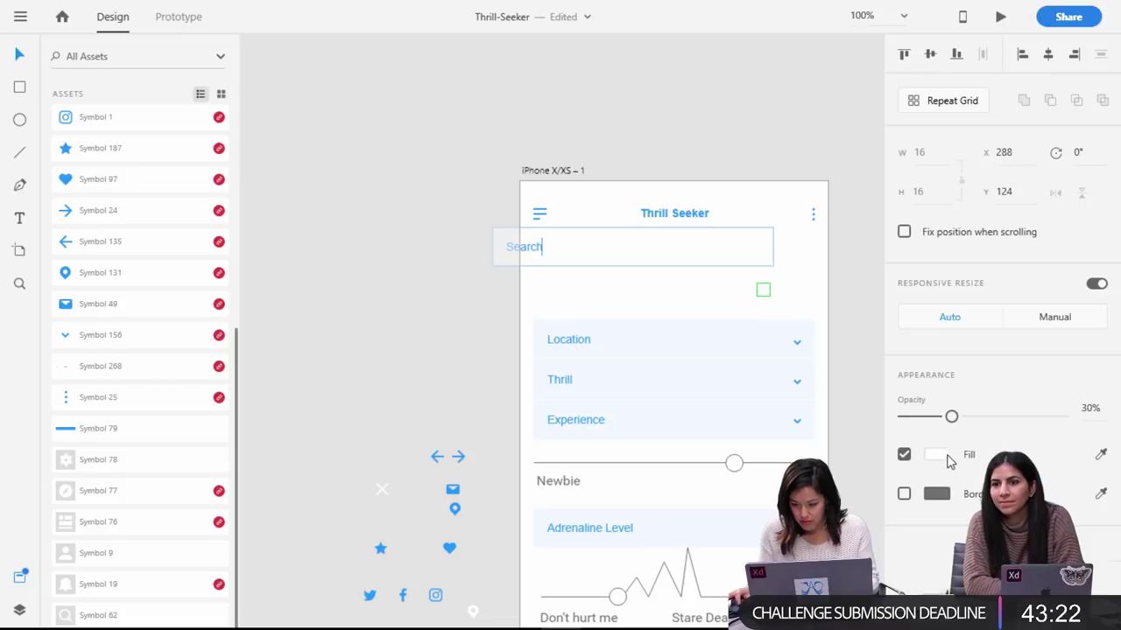
click(1101, 454)
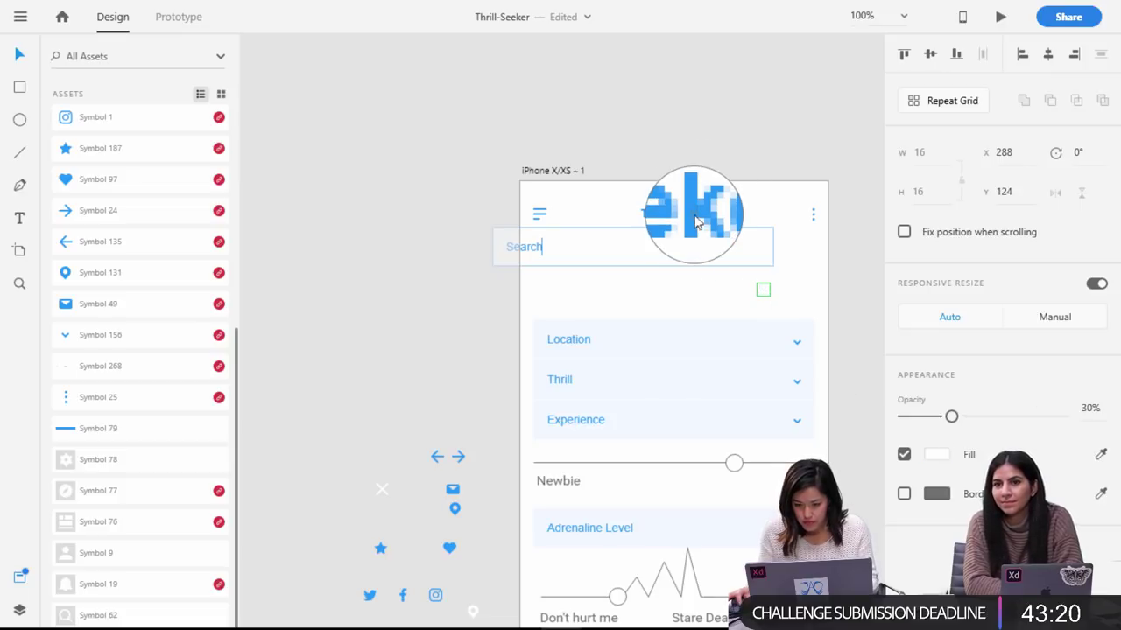
click(695, 221)
Move the person icon into the header beside the three-dot menu and set its opacity to 100%.
click(793, 290)
drag(763, 292, 797, 216)
click(491, 255)
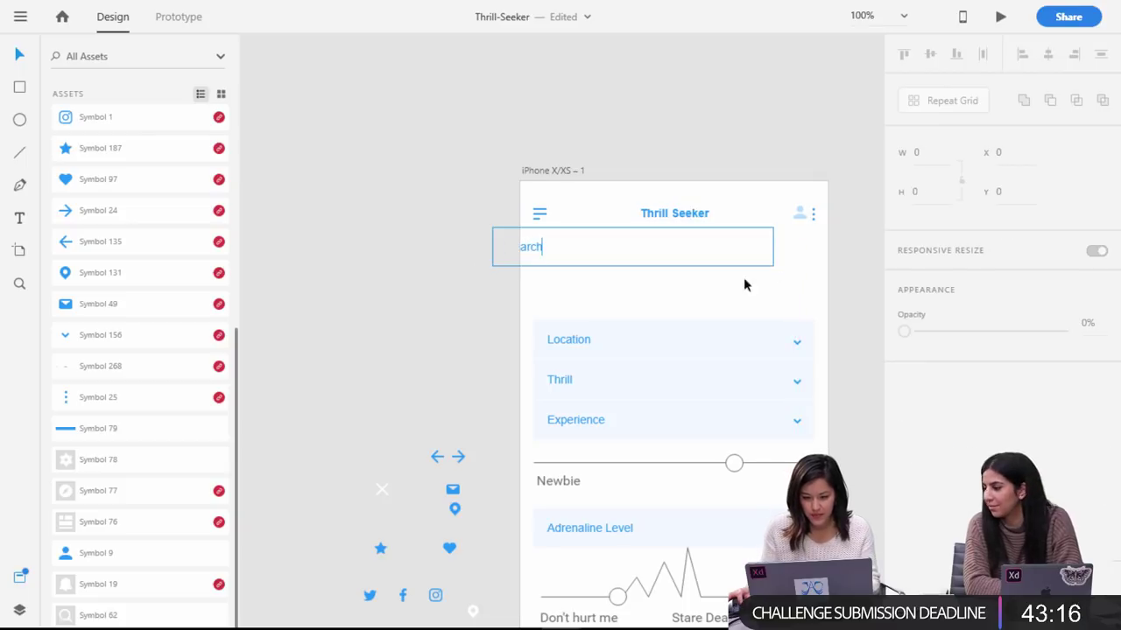
click(795, 216)
drag(949, 416, 1070, 415)
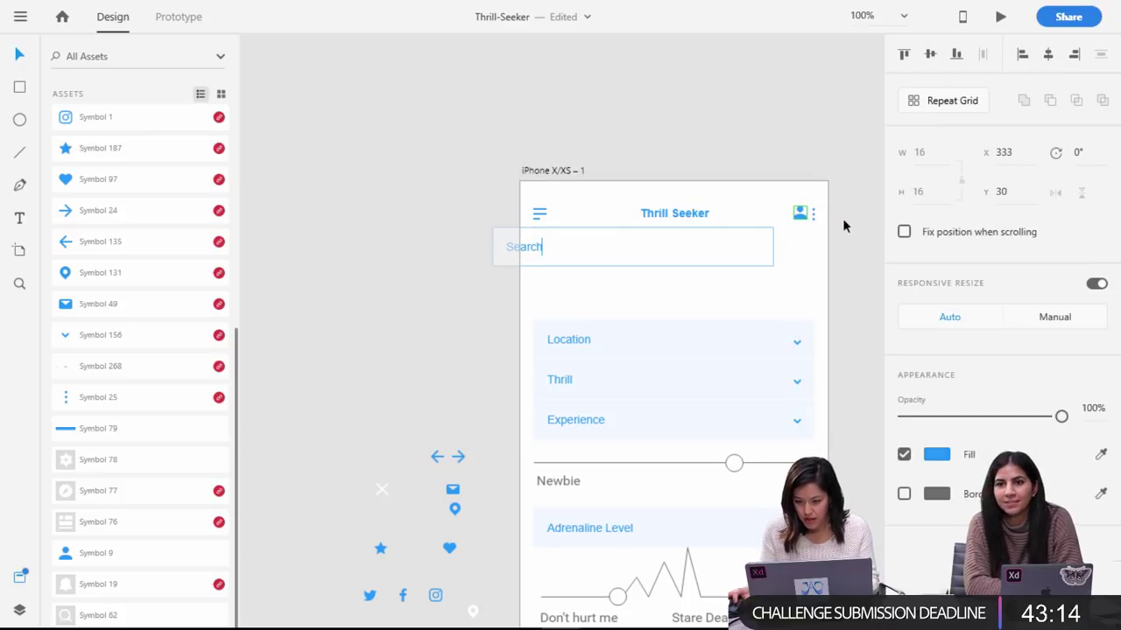
Shift the person icon slightly away from the three-dot menu and level it with the header title.
click(792, 215)
double_click(801, 214)
drag(800, 219, 792, 221)
key(Escape)
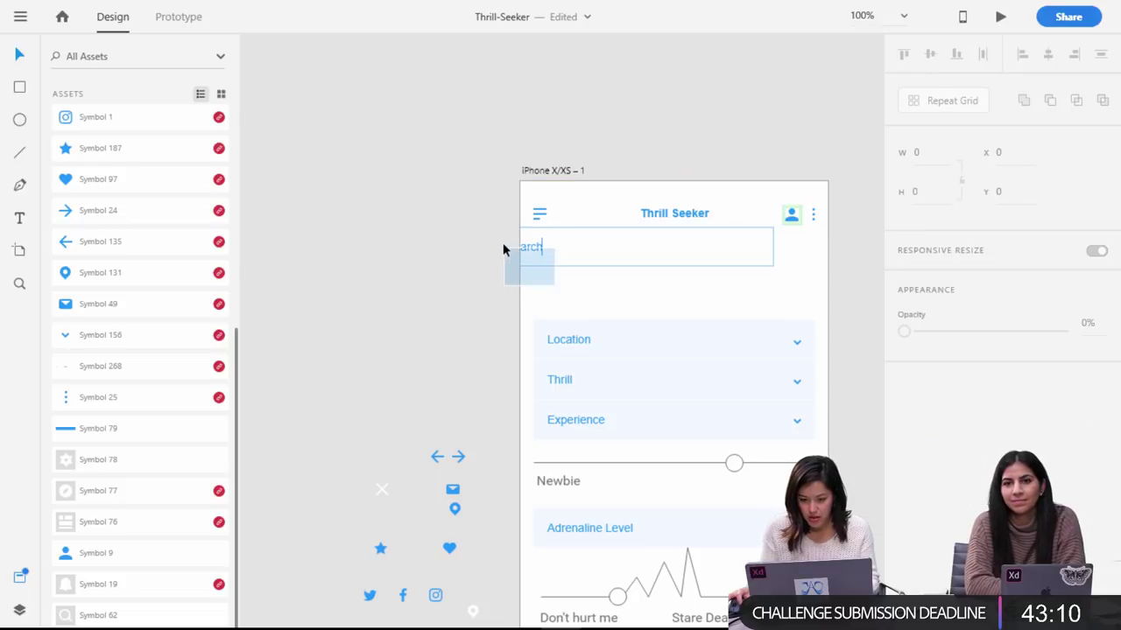
Move the Search field fully onto the artboard below the header, at X 20, Y 81.
click(536, 253)
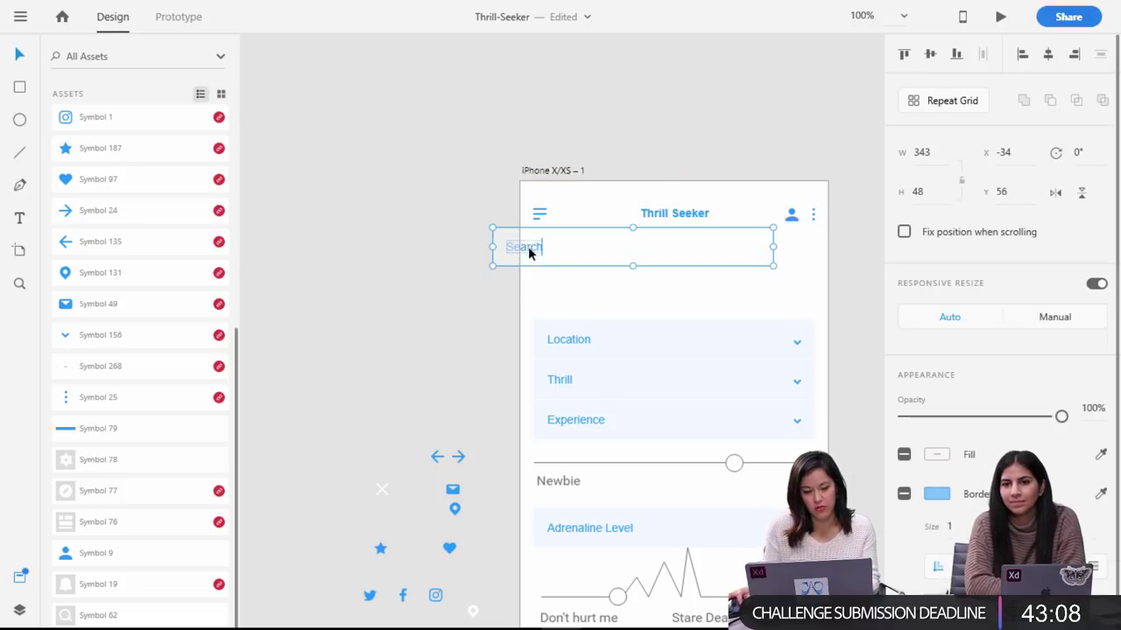
drag(531, 250, 575, 272)
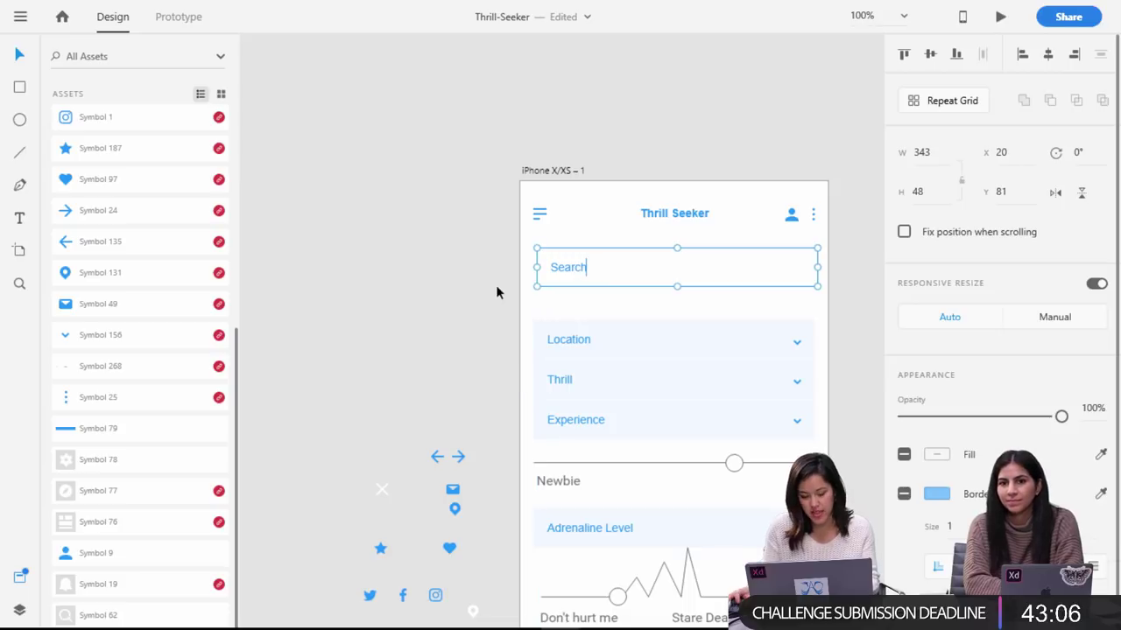
click(438, 305)
Make the envelope icon's linked symbol, Symbol 49, a local symbol.
scroll(433, 324, up, 1)
scroll(412, 333, down, 2)
scroll(406, 332, down, 5)
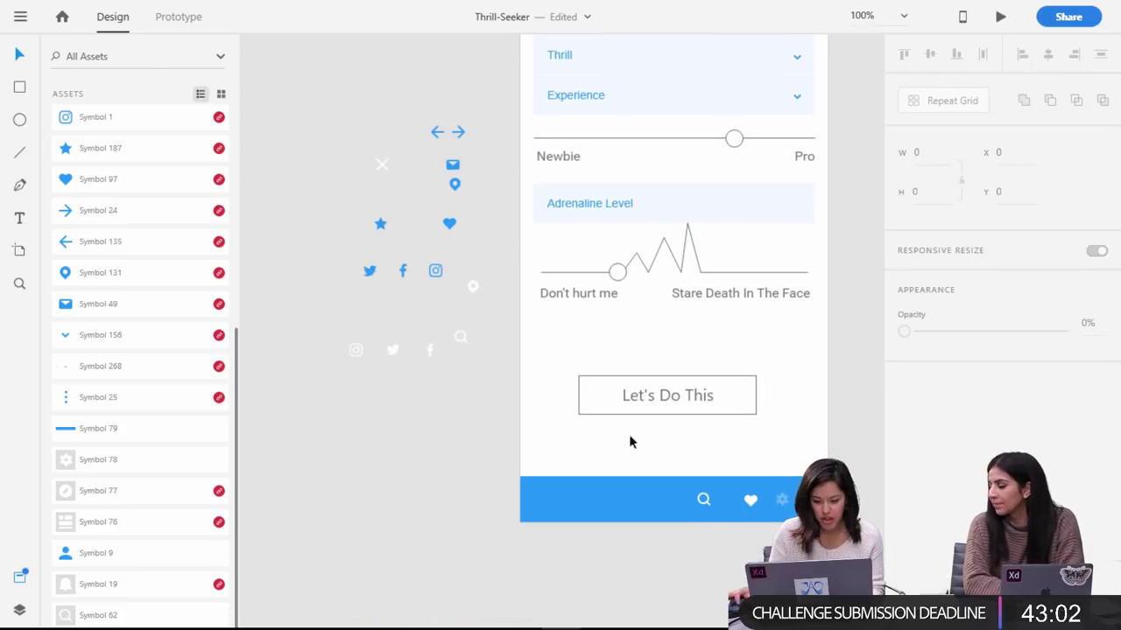
click(452, 166)
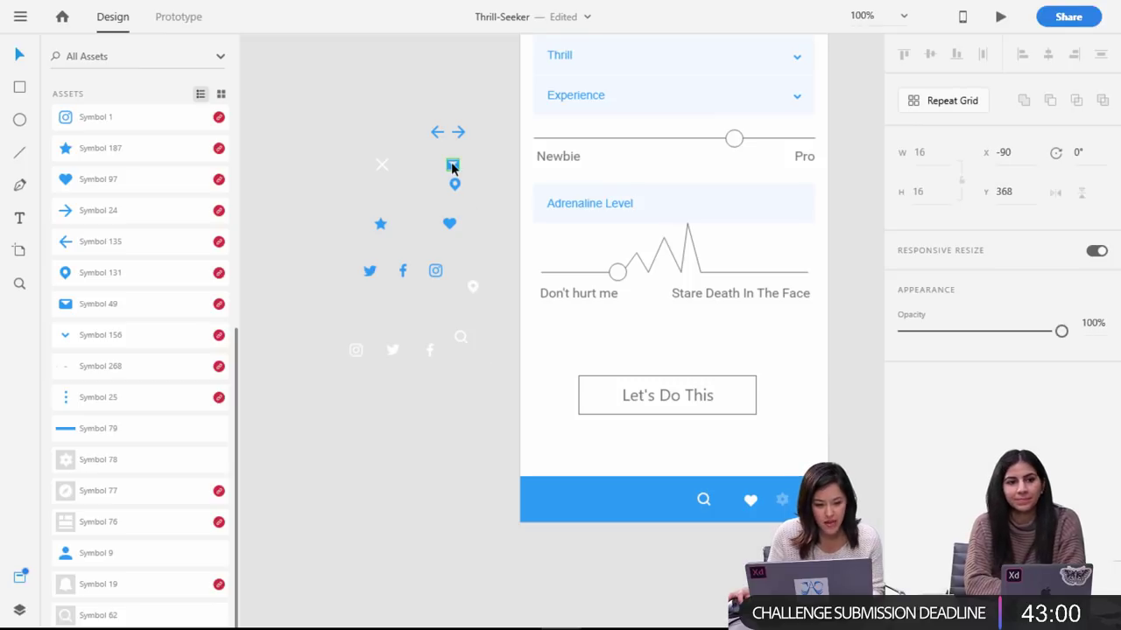
key(Escape)
right_click(217, 308)
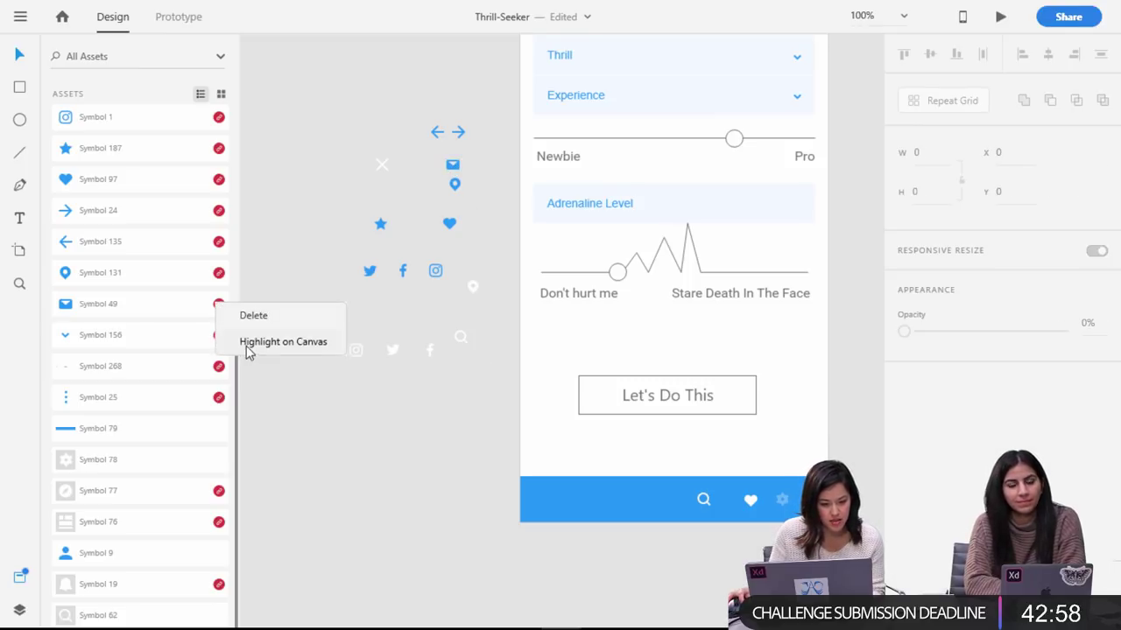
click(165, 307)
right_click(166, 304)
click(231, 376)
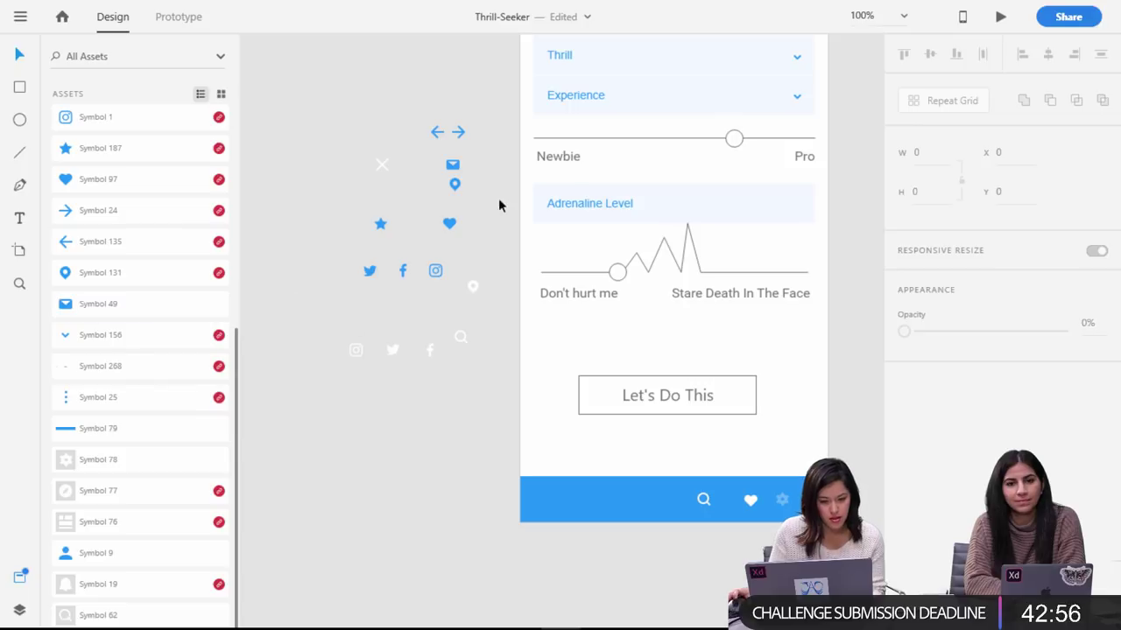
Change the fill of the envelope icon on the canvas to white, #FFFFFF.
click(455, 169)
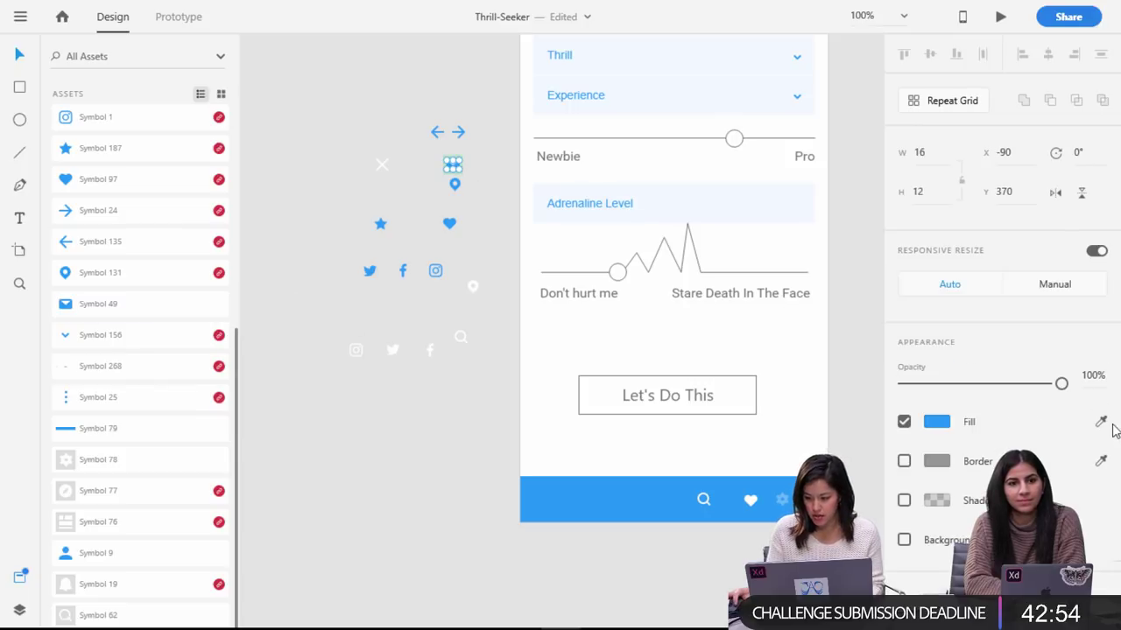
click(1084, 428)
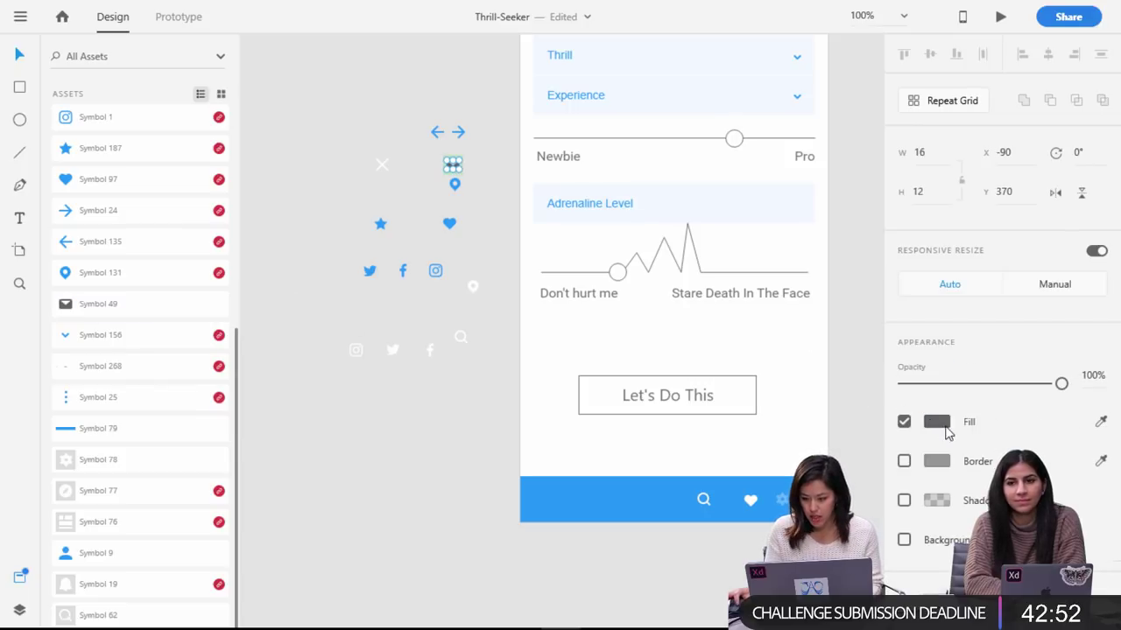
click(937, 424)
click(690, 324)
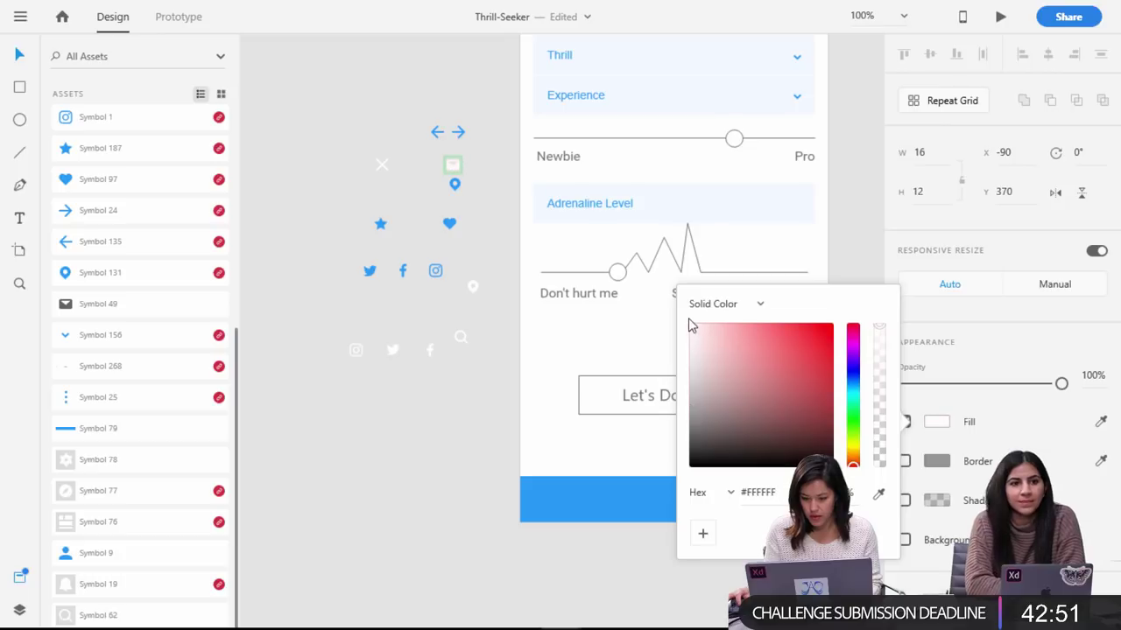
click(442, 95)
Move the white envelope icon onto the blue tab bar, over the gear icon beside the heart.
drag(445, 150, 815, 414)
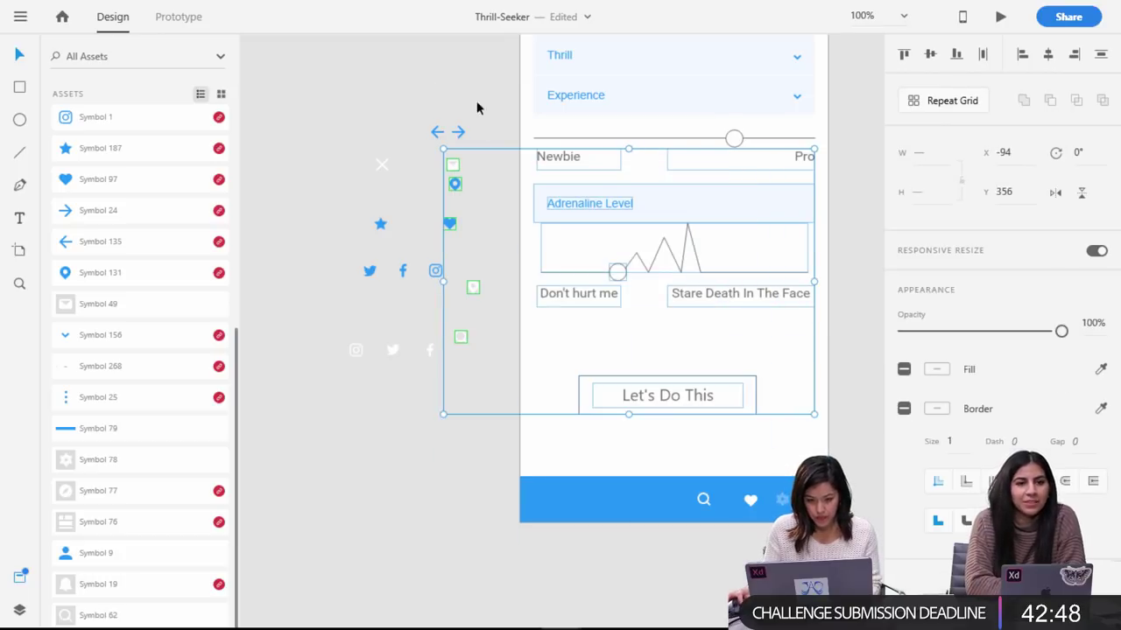
click(476, 107)
drag(455, 165, 785, 503)
Cut the gear icon out of the tab bar onto the empty canvas and settle the envelope icon in its slot at X 330, Y 777.
double_click(784, 502)
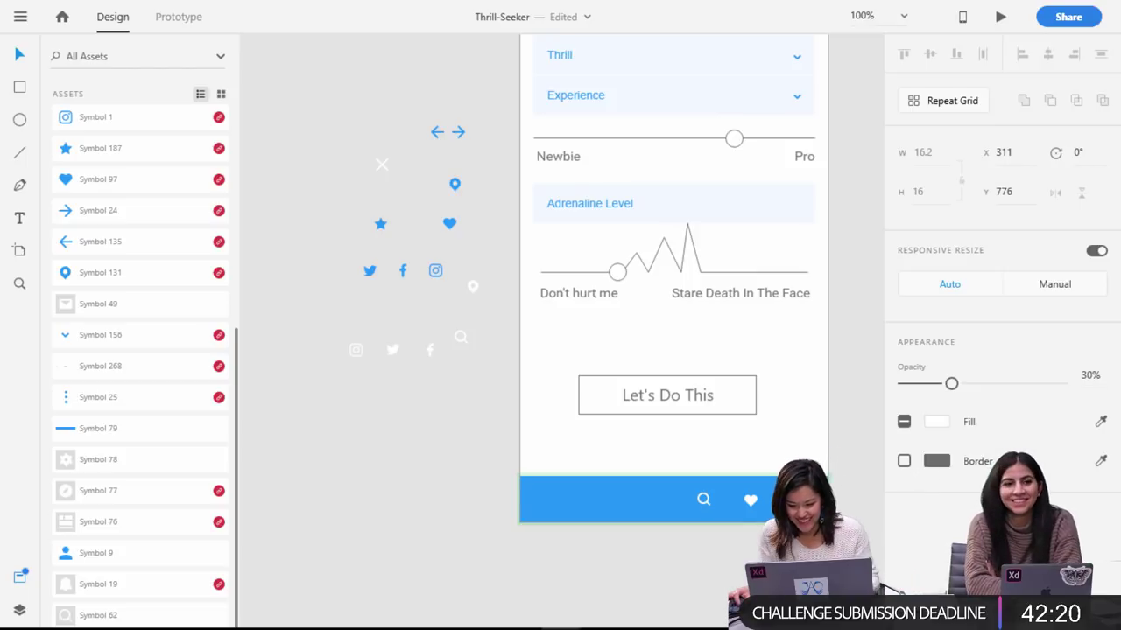
drag(815, 507, 308, 481)
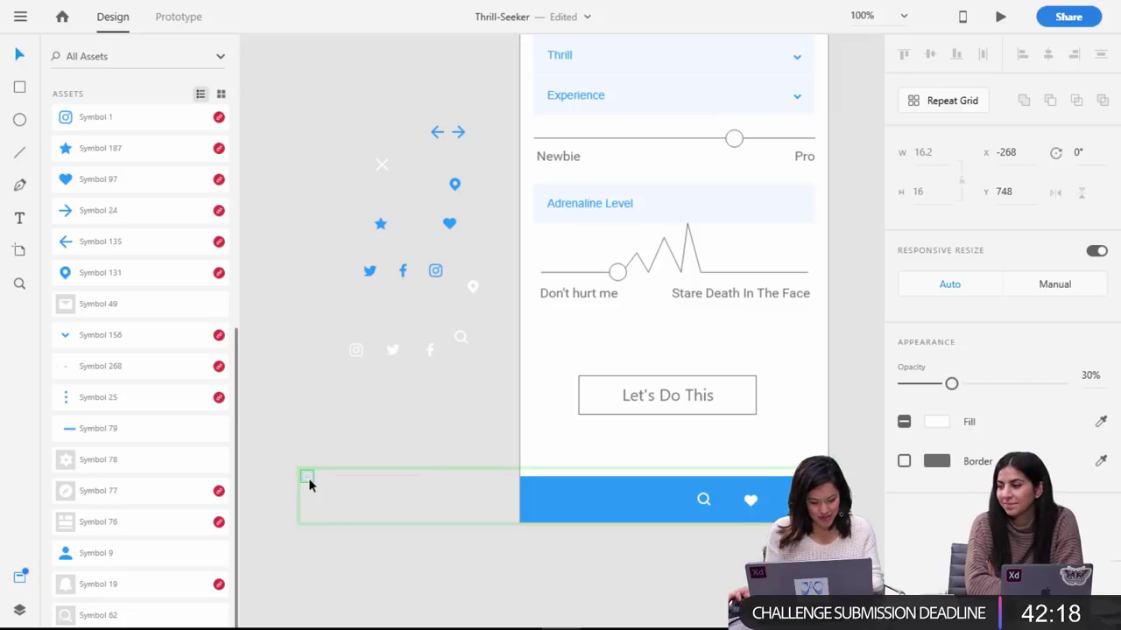
key(ctrl+x)
key(ctrl+v)
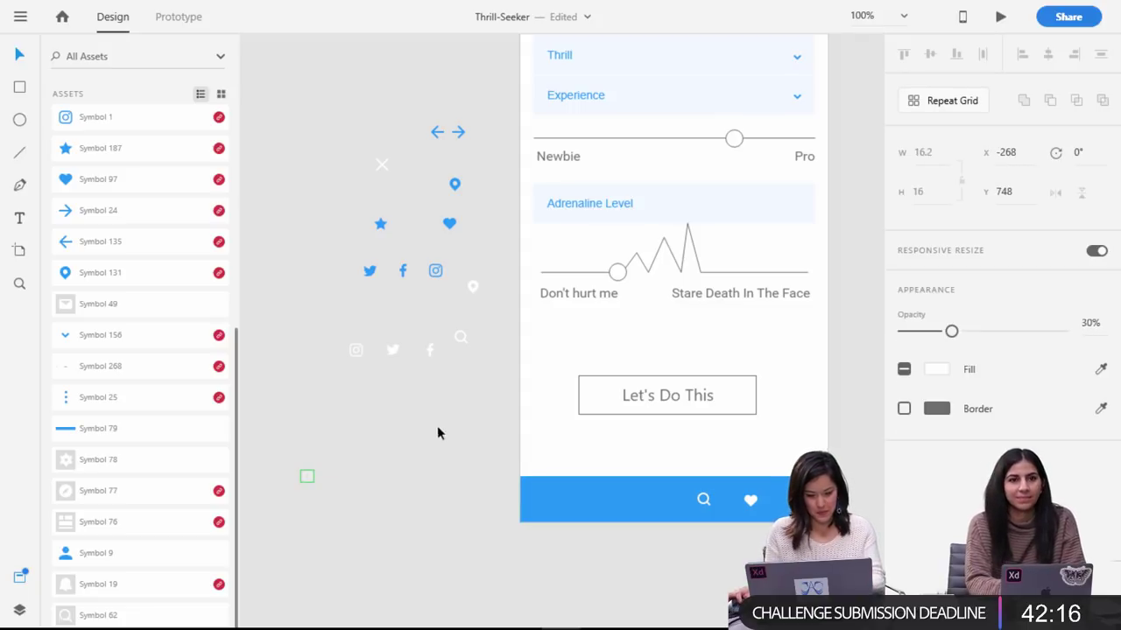
click(391, 474)
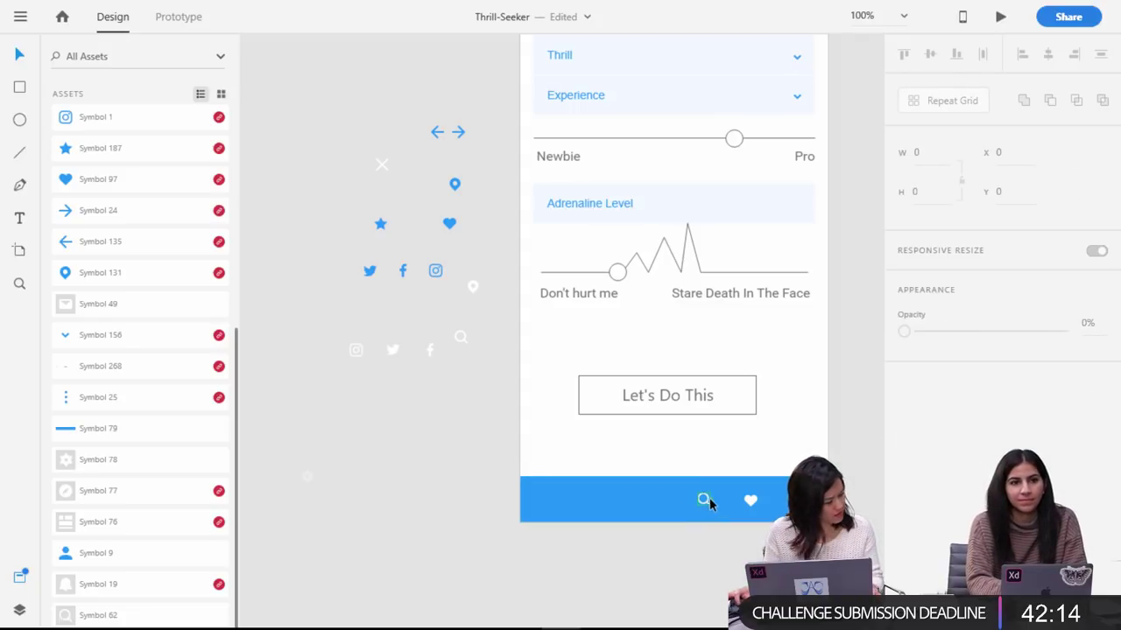
drag(797, 500, 798, 500)
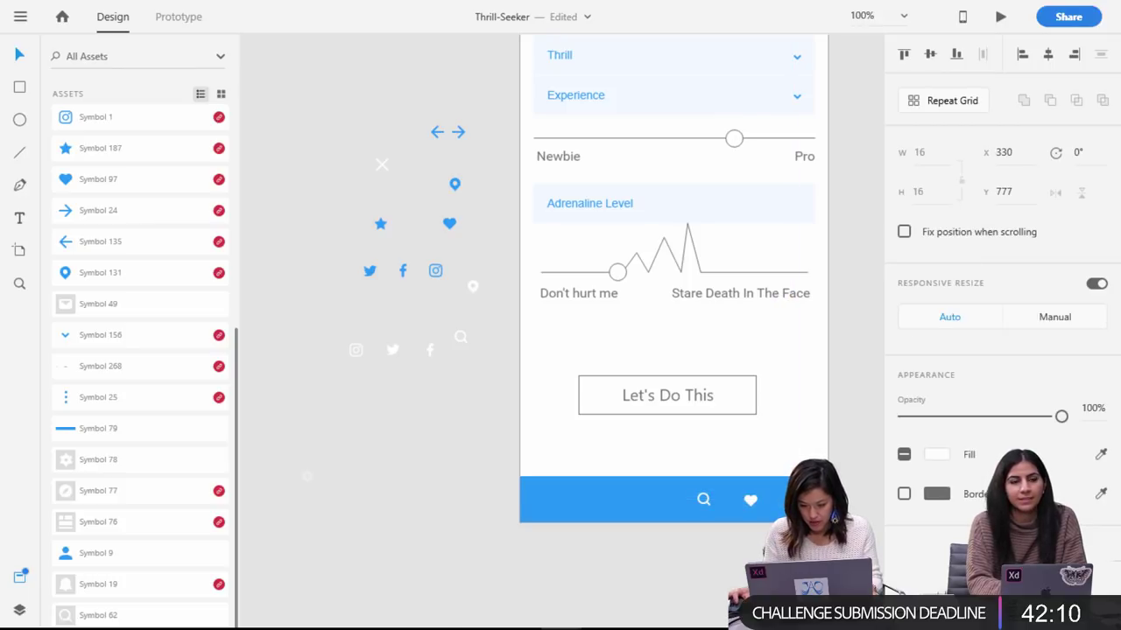
Switch to Illustrator and open the converted icon sheet, retaining the 9-slice scaling option for symbols.
click(681, 613)
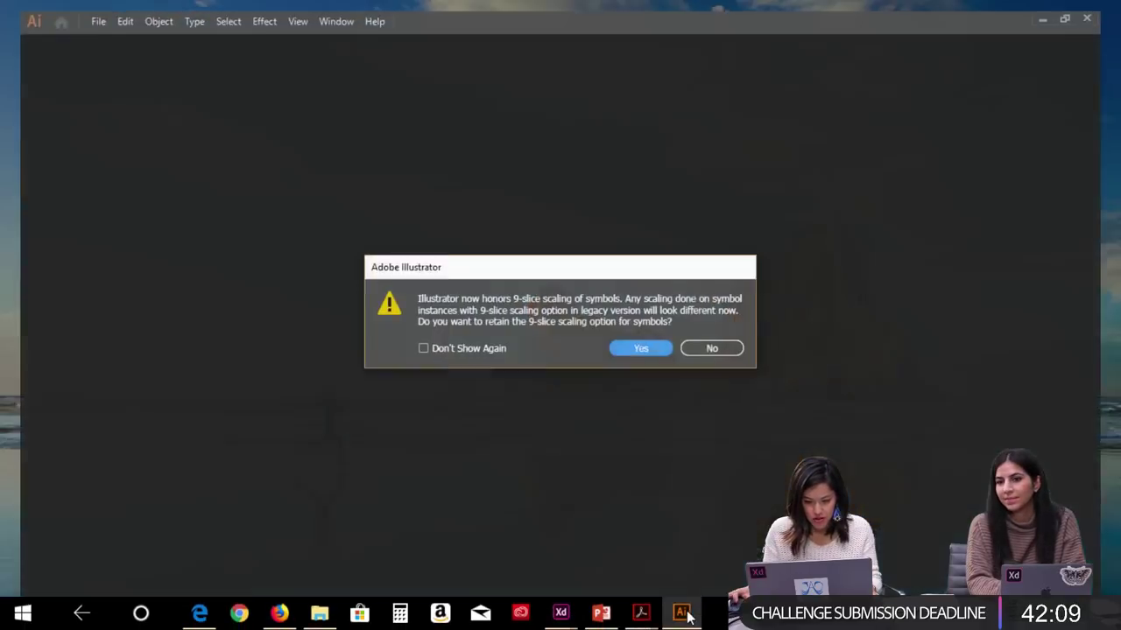
click(644, 349)
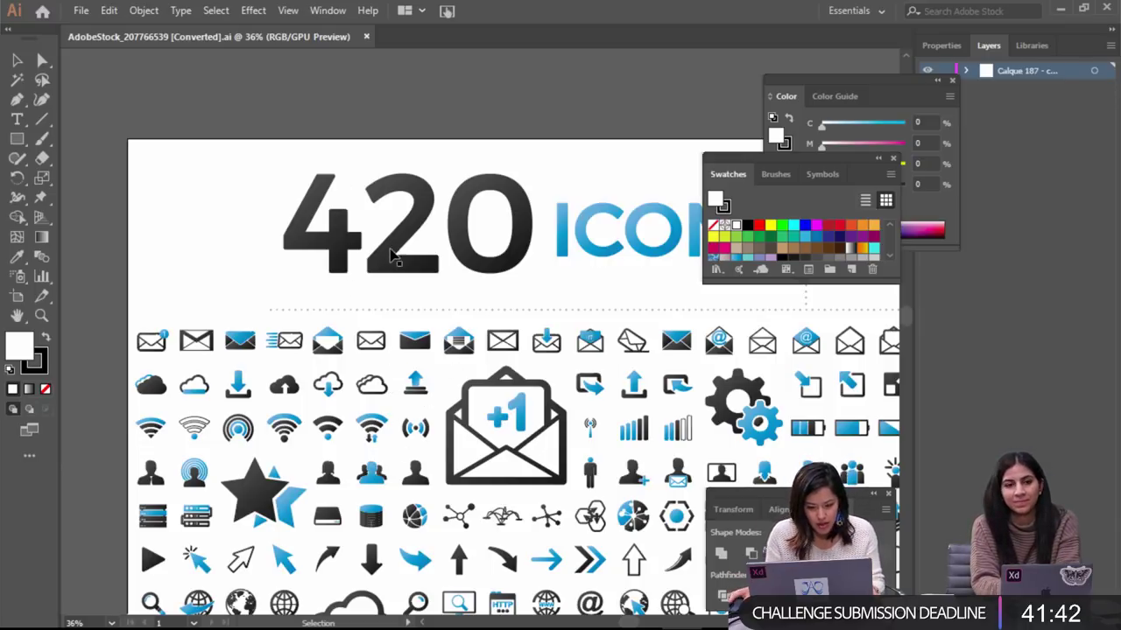
Look through the 420-icon sheet for icons that suit the thrill-seeking app.
scroll(348, 131, down, 2)
click(348, 131)
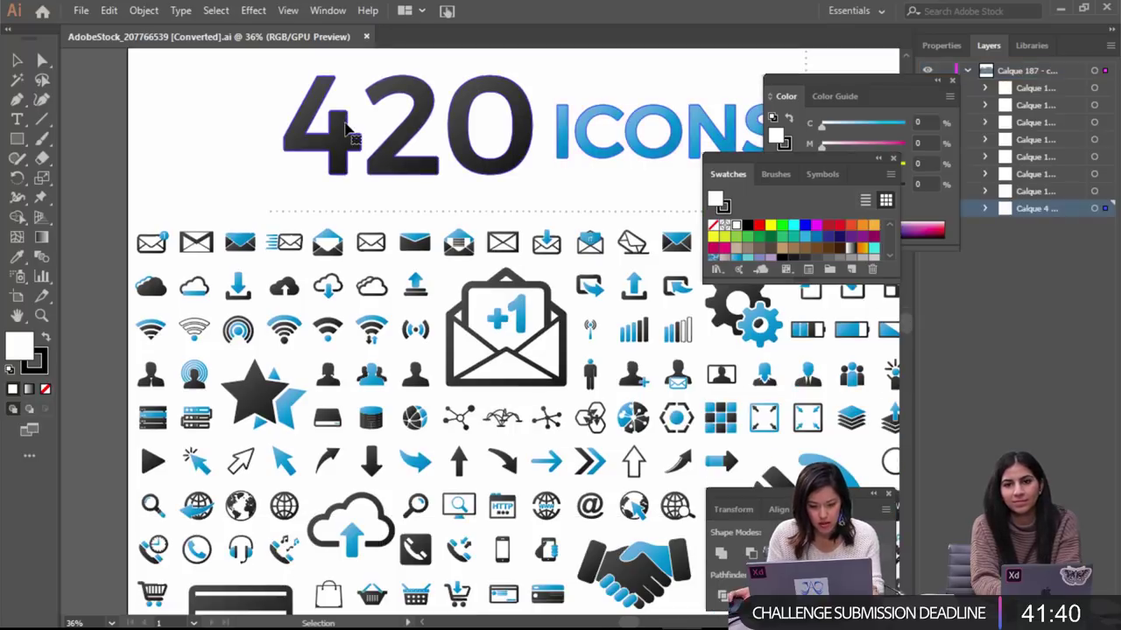
scroll(348, 179, down, 3)
scroll(561, 372, up, 5)
key(ctrl+minus)
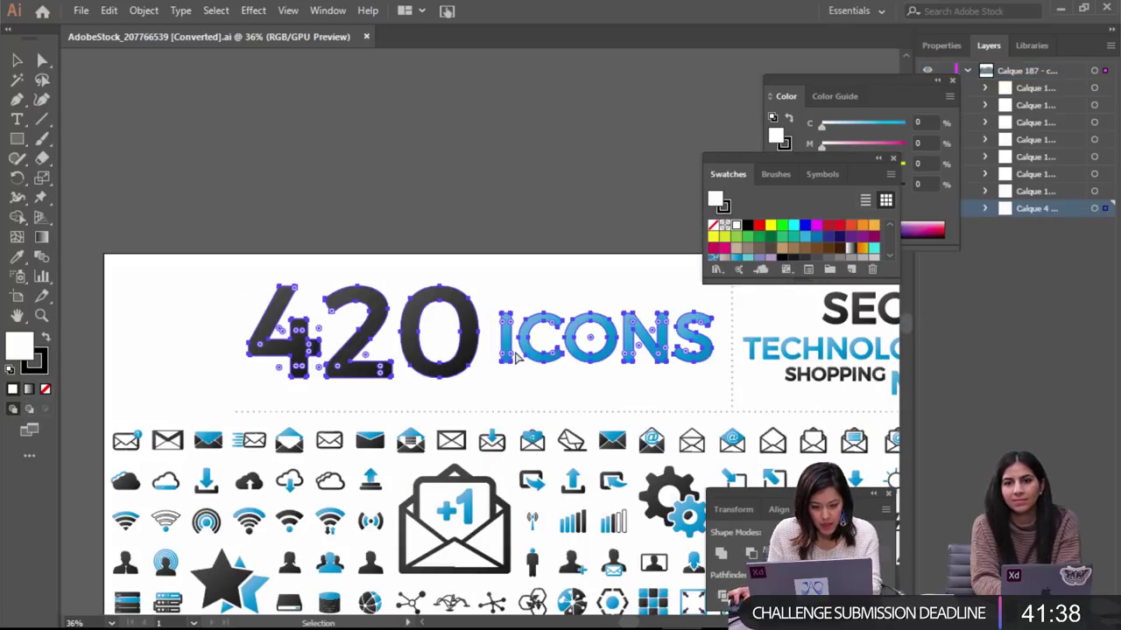
click(561, 372)
click(560, 272)
drag(583, 271, 473, 37)
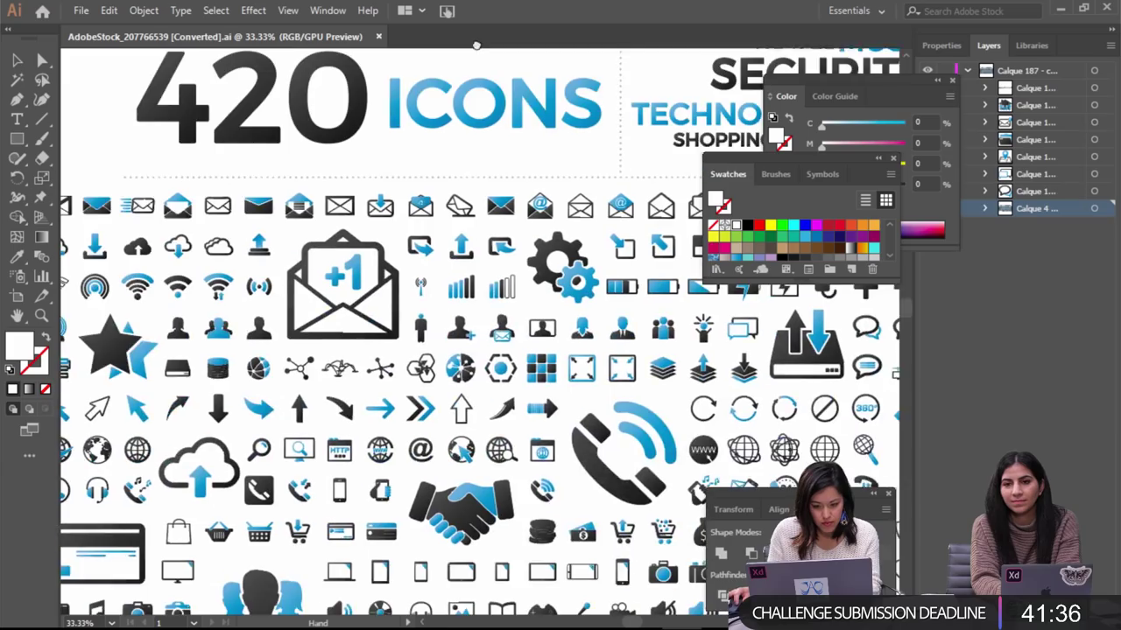
drag(523, 567, 203, 352)
drag(693, 423, 224, 499)
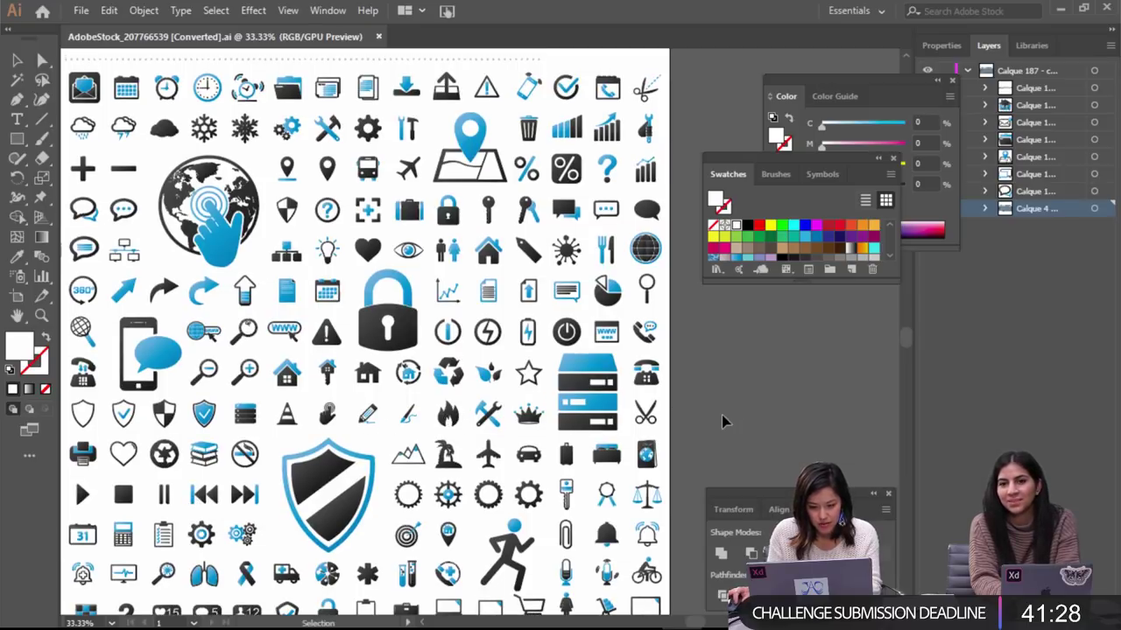
click(480, 410)
drag(454, 407, 458, 410)
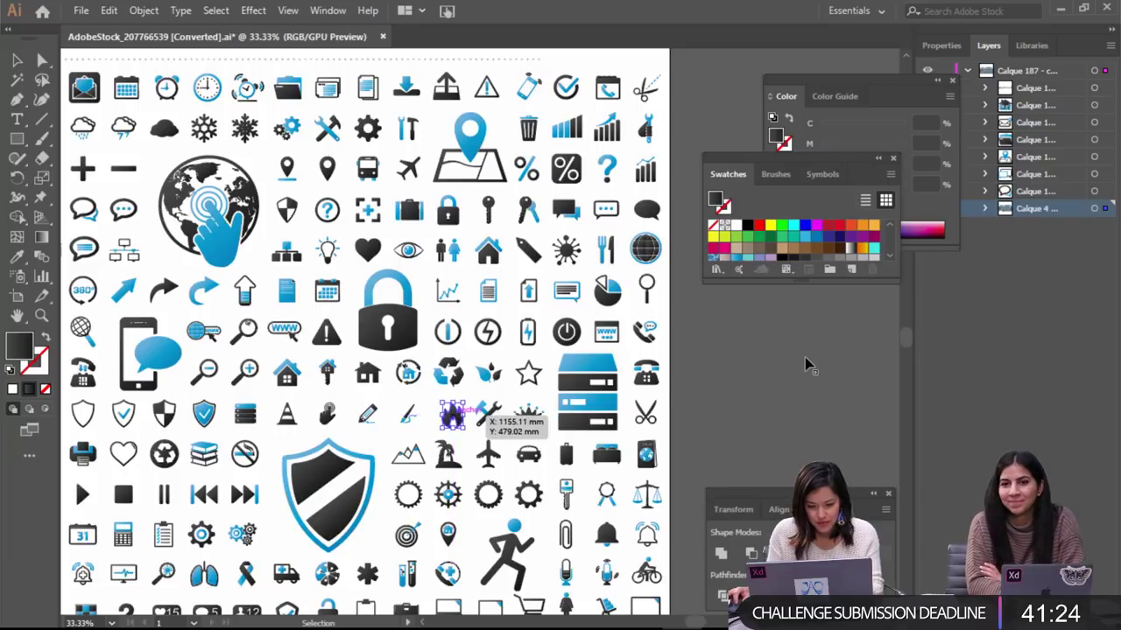
drag(440, 417, 443, 423)
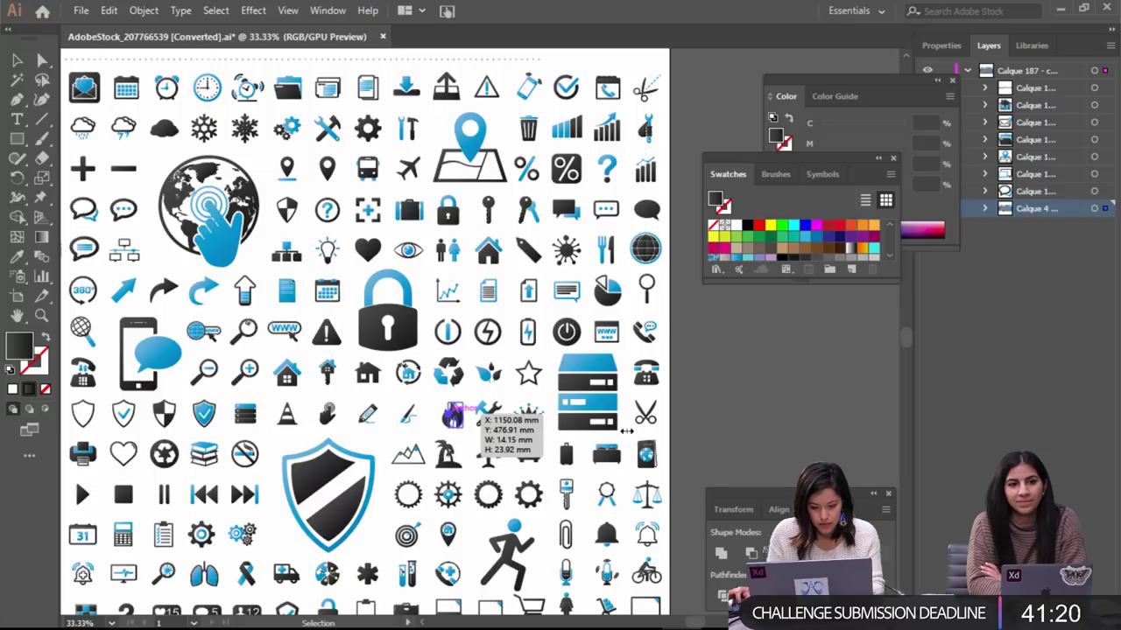
key(ctrl+equal)
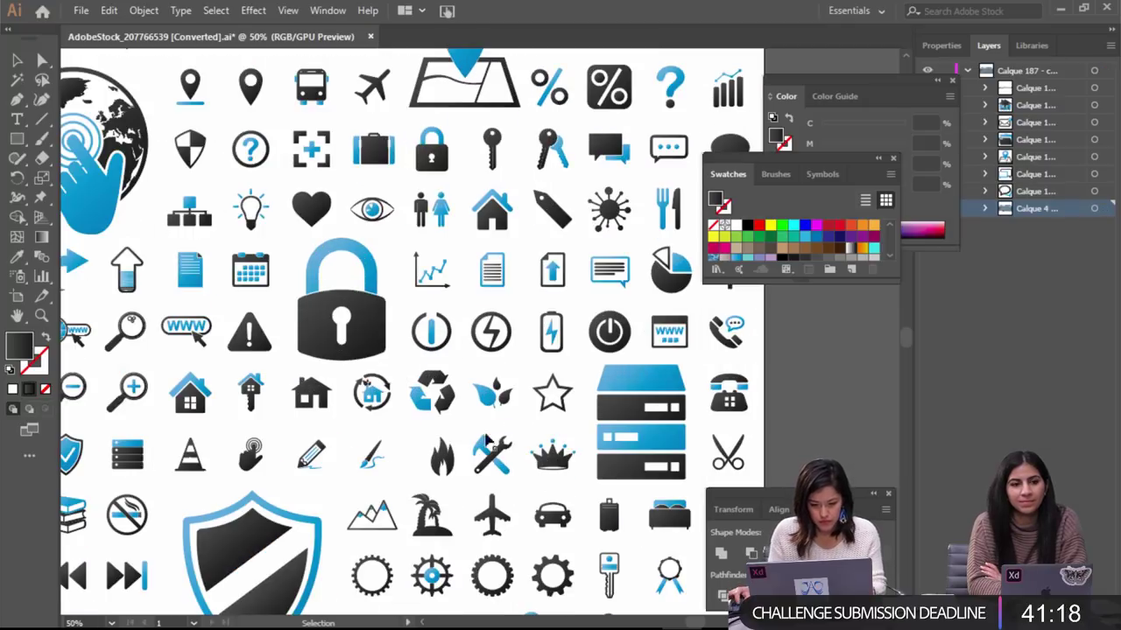
key(a)
click(447, 458)
key(ctrl+z)
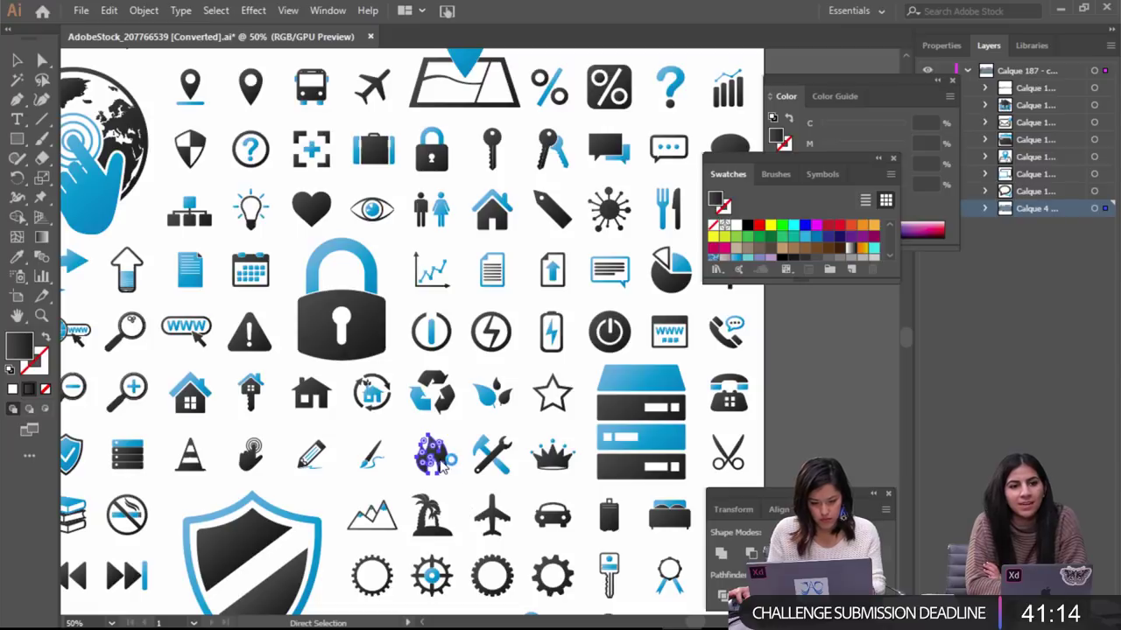
Select the complete flame icon and move it up the sheet, beside the location pin near the globe.
drag(441, 461, 438, 462)
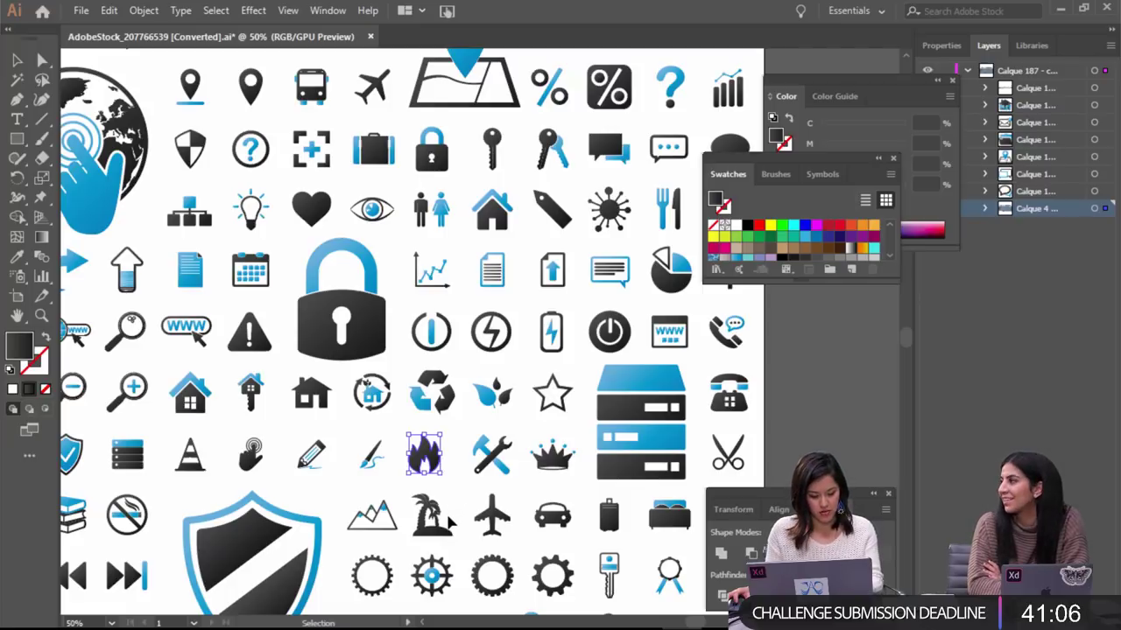
key(a)
key(v)
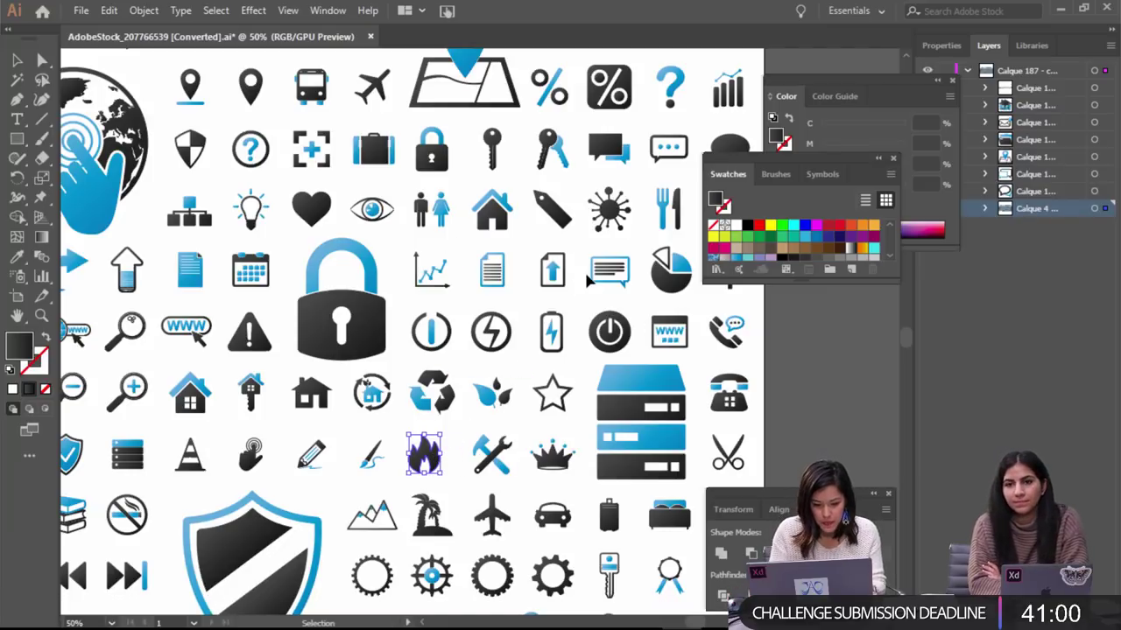
key(space)
drag(400, 246, 491, 447)
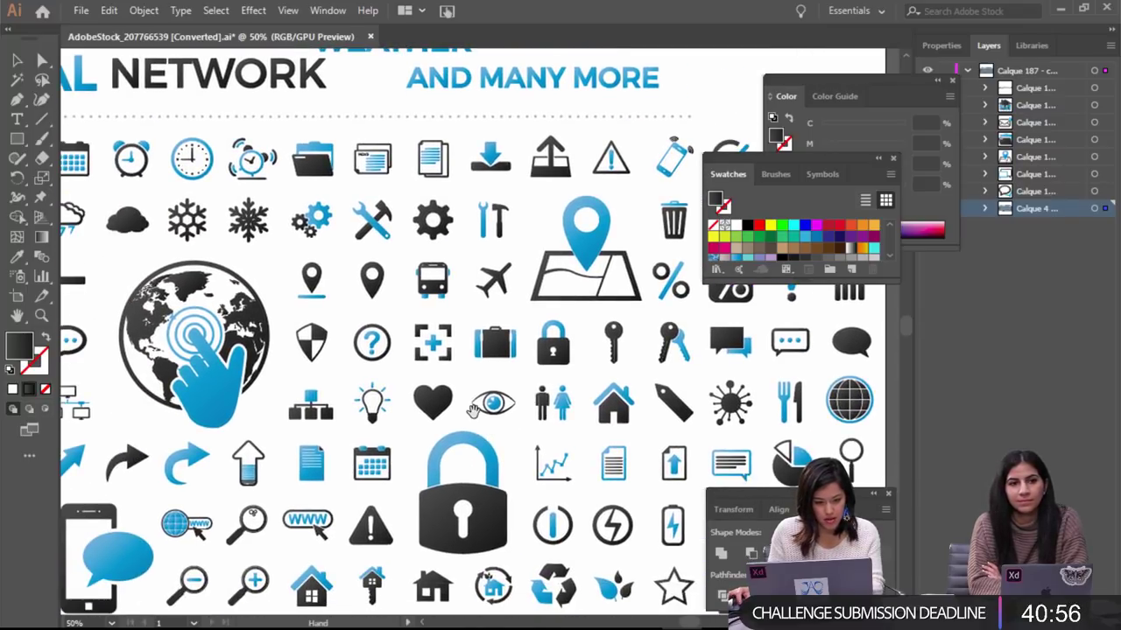
key(space)
drag(706, 464, 592, 344)
drag(434, 536, 711, 293)
key(space)
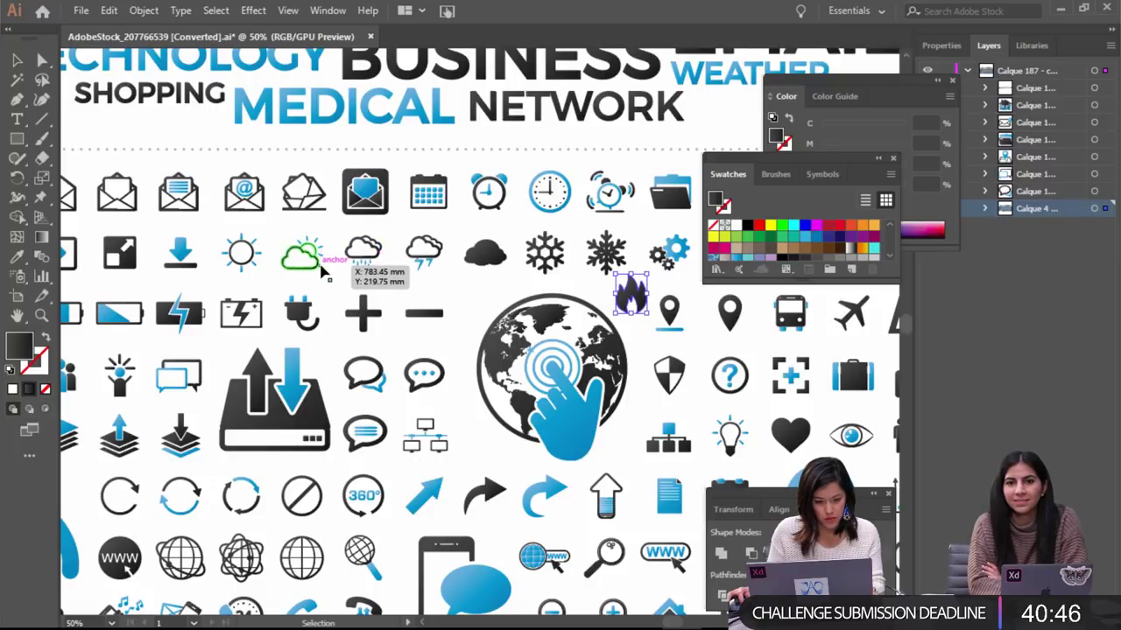
Combine the raindrops with the sun-and-cloud icon and the flame with the leftover cloud, and select the flame and sun-and-cloud icons together.
click(362, 263)
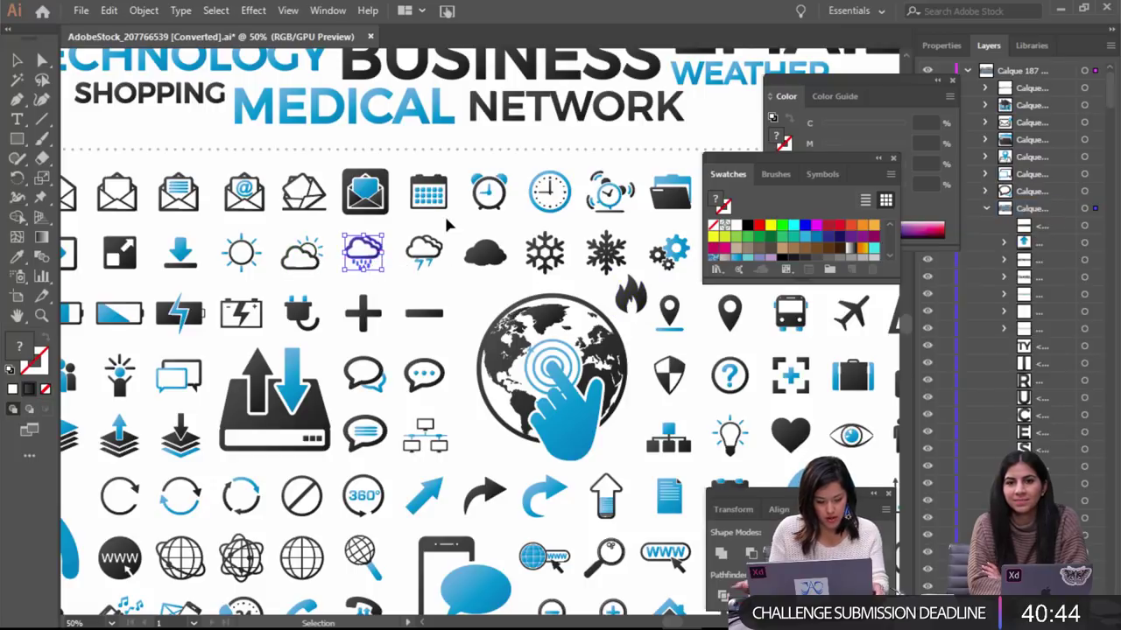
click(382, 271)
drag(368, 263, 295, 271)
drag(632, 309, 360, 273)
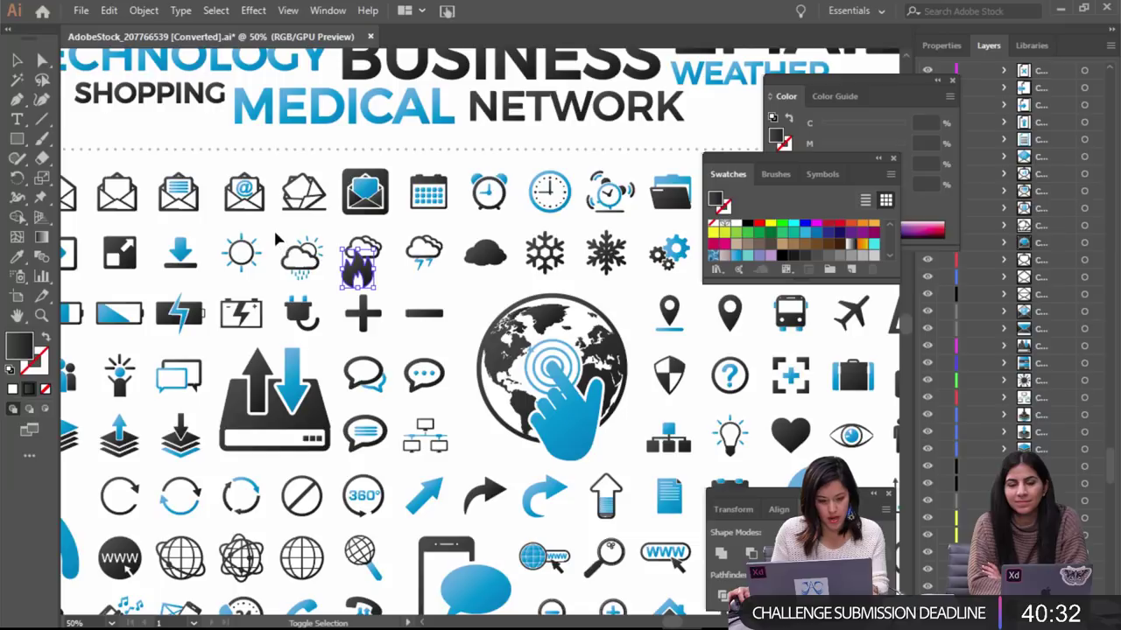
shift+click(304, 273)
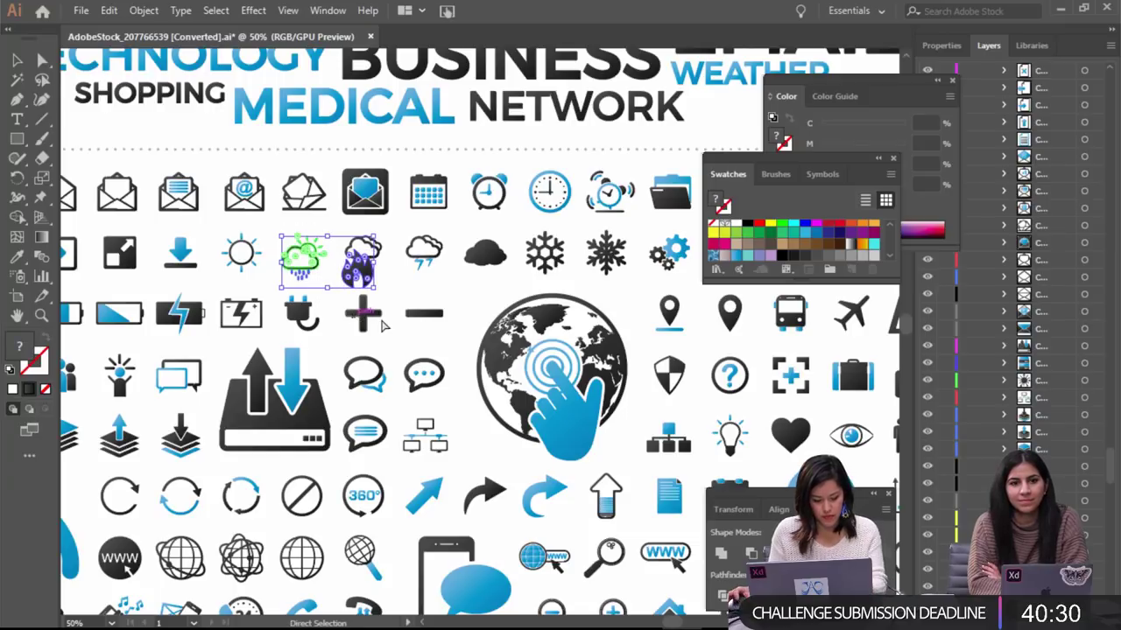
Switch to the Thrill-Seeker document in Adobe XD and review the whole search screen with its tab bar icons.
mouse_move(561, 620)
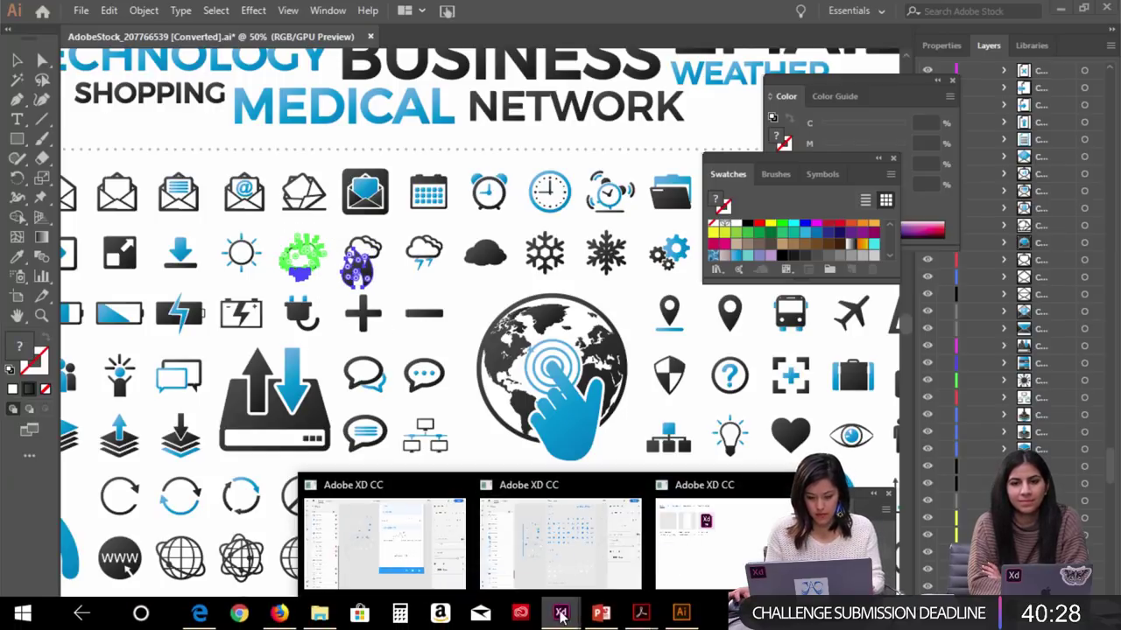
click(357, 549)
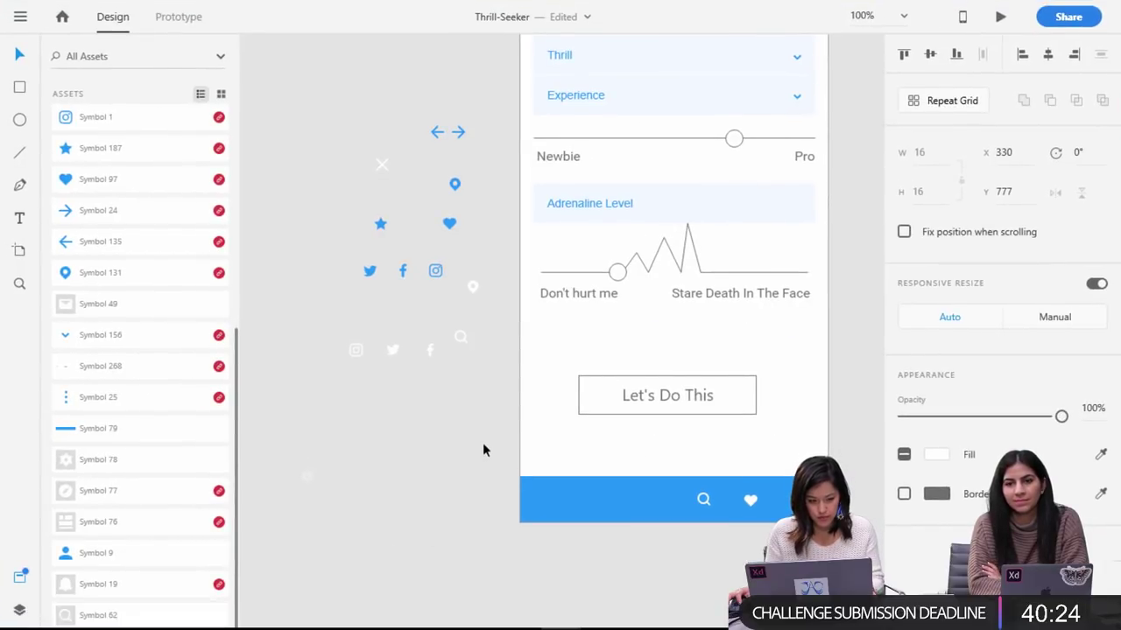
scroll(456, 506, down, 1)
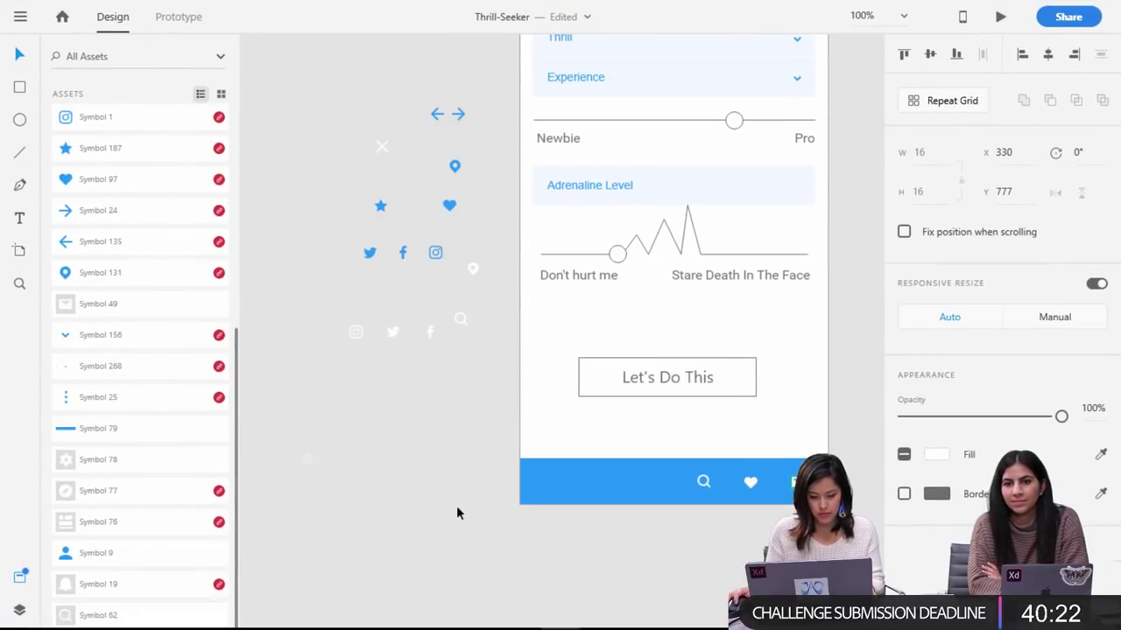
scroll(456, 505, up, 5)
scroll(456, 507, down, 2)
key(ctrl+minus)
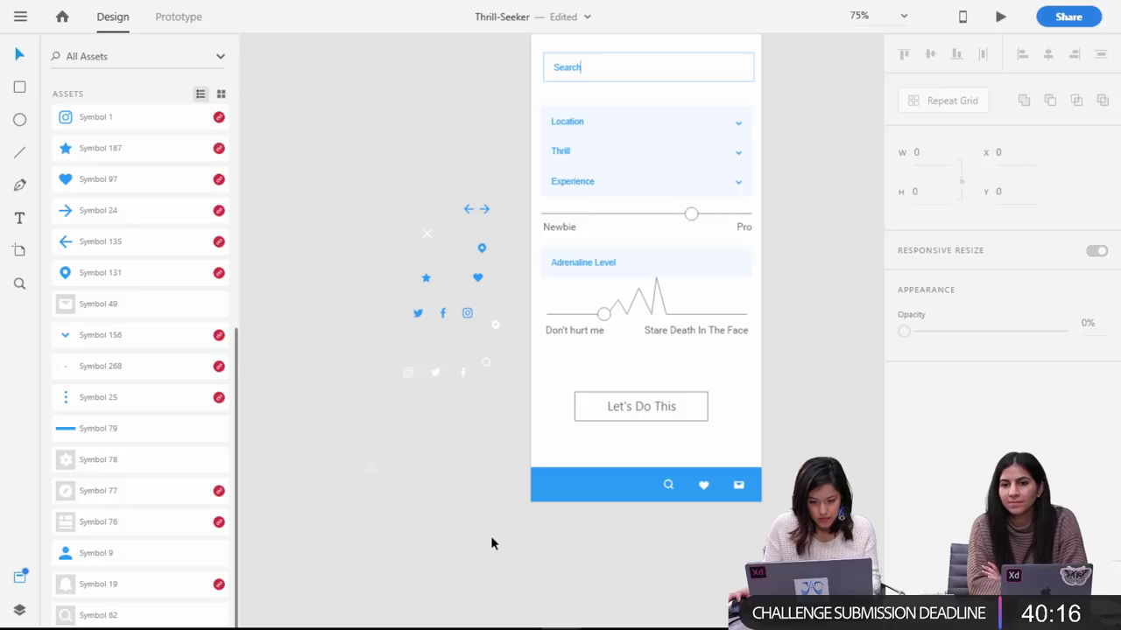
key(ctrl+minus)
key(ctrl+minus)
key(ctrl+plus)
key(ctrl+plus)
key(ctrl+plus)
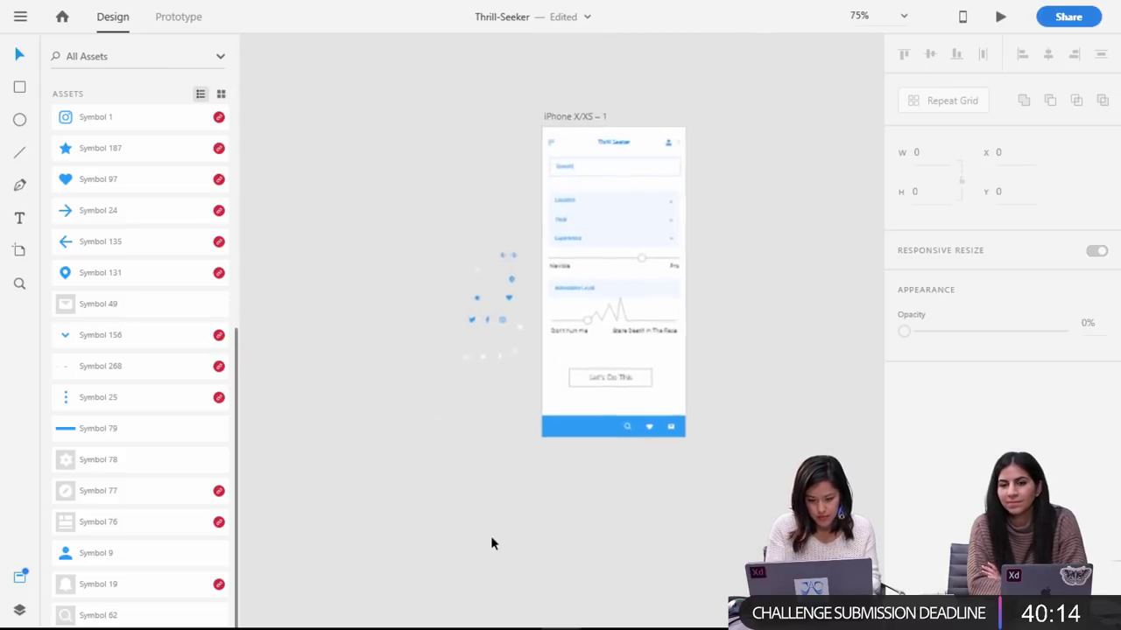
Switch back to Illustrator and move the flame icon away from the cloud, to just below the thunderstorm icon.
mouse_move(598, 627)
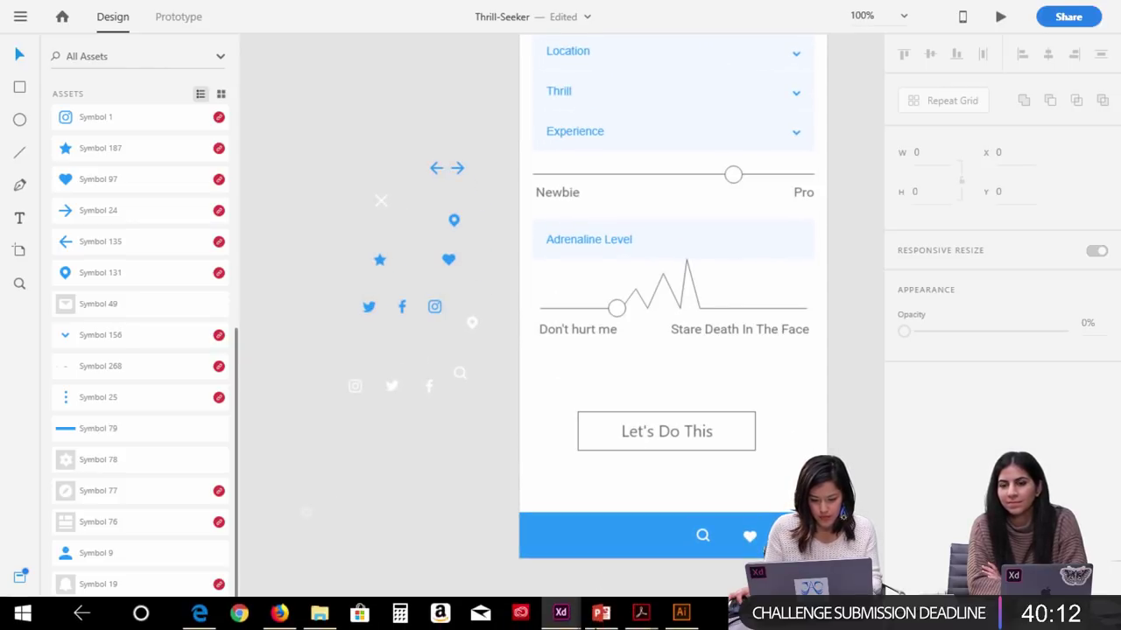
click(681, 615)
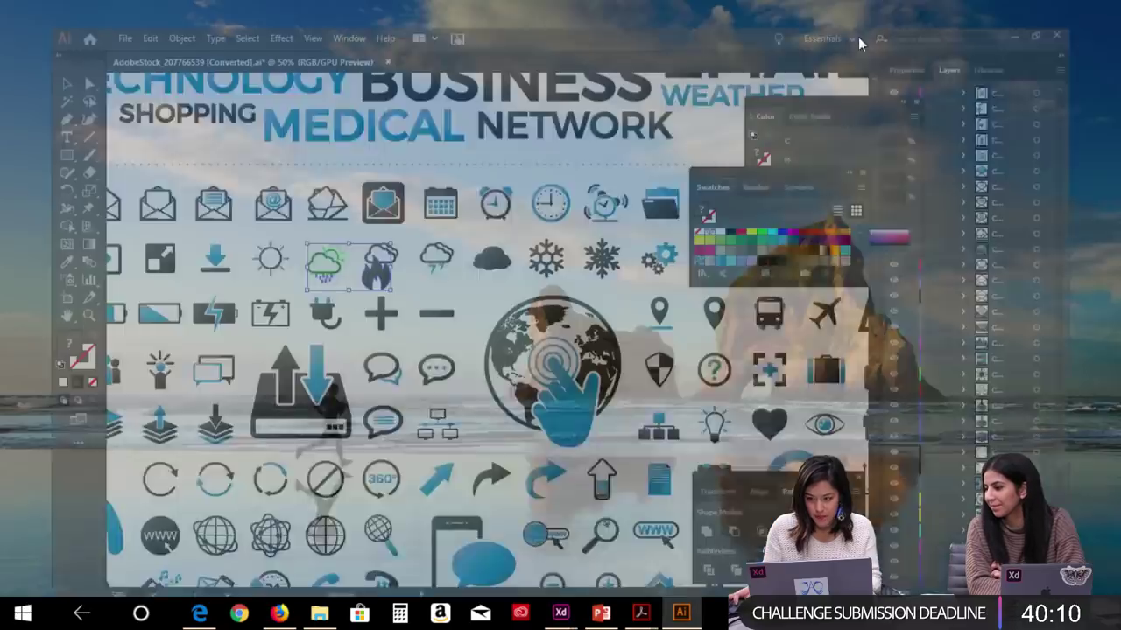
right_click(359, 274)
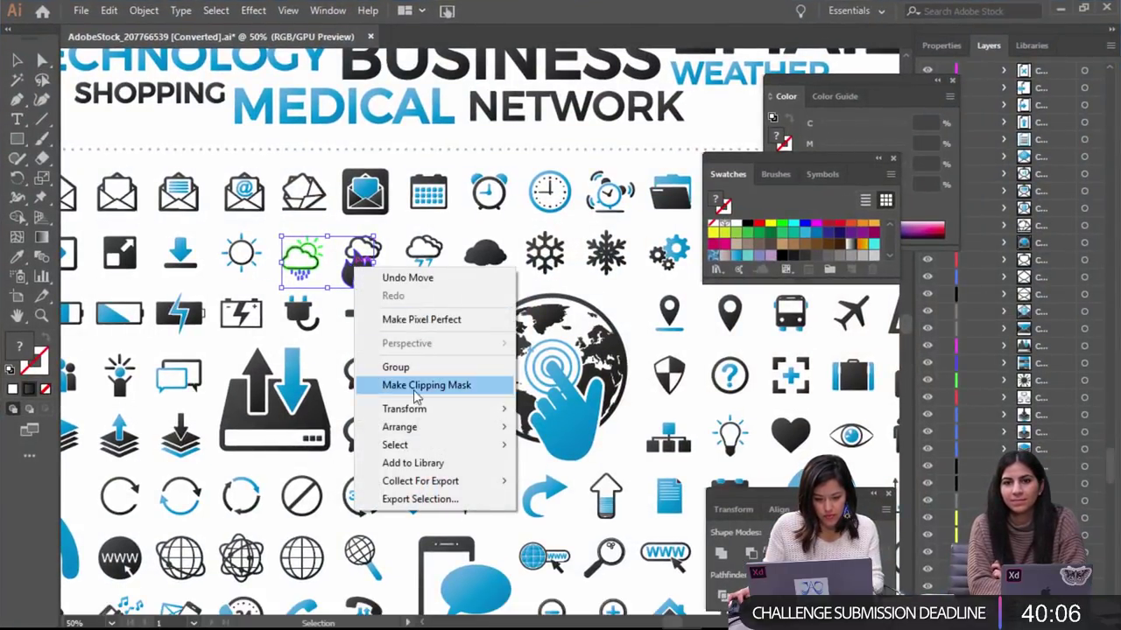
click(407, 278)
drag(378, 273, 458, 289)
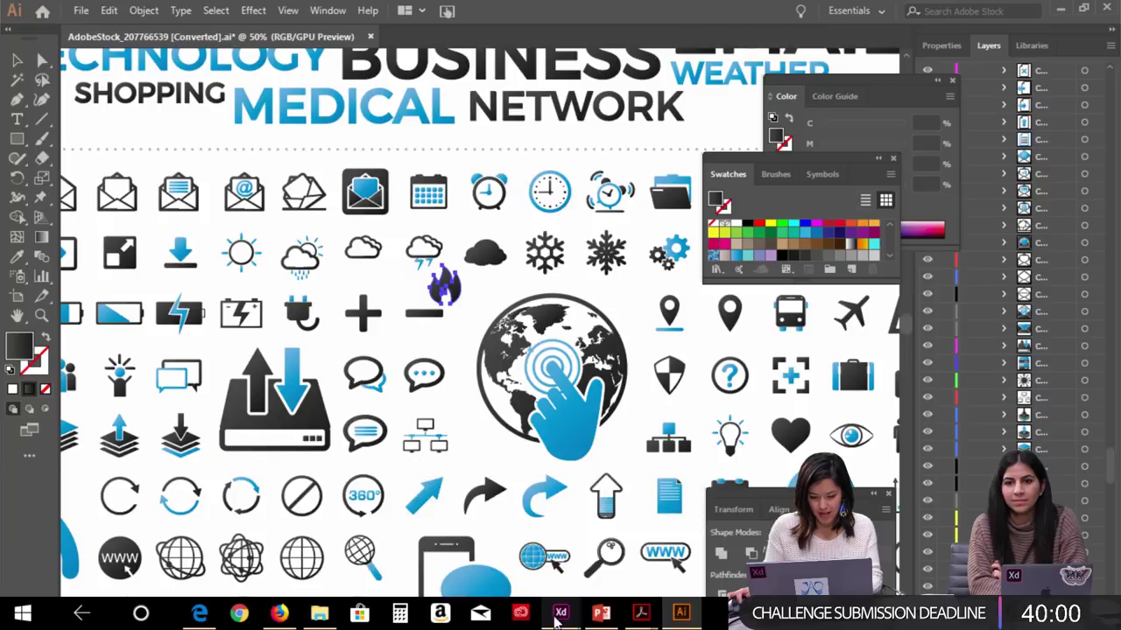
Switch to the Thrill-Seeker document in Adobe XD and try to paste the flame icon beside the artboard.
mouse_move(557, 620)
click(365, 552)
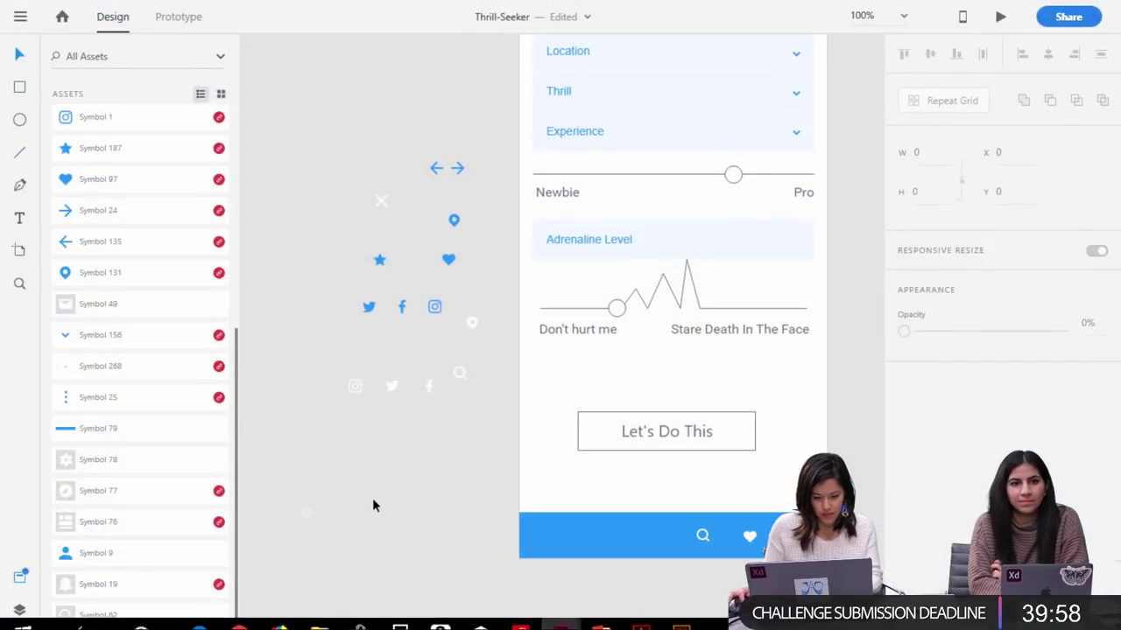
right_click(423, 529)
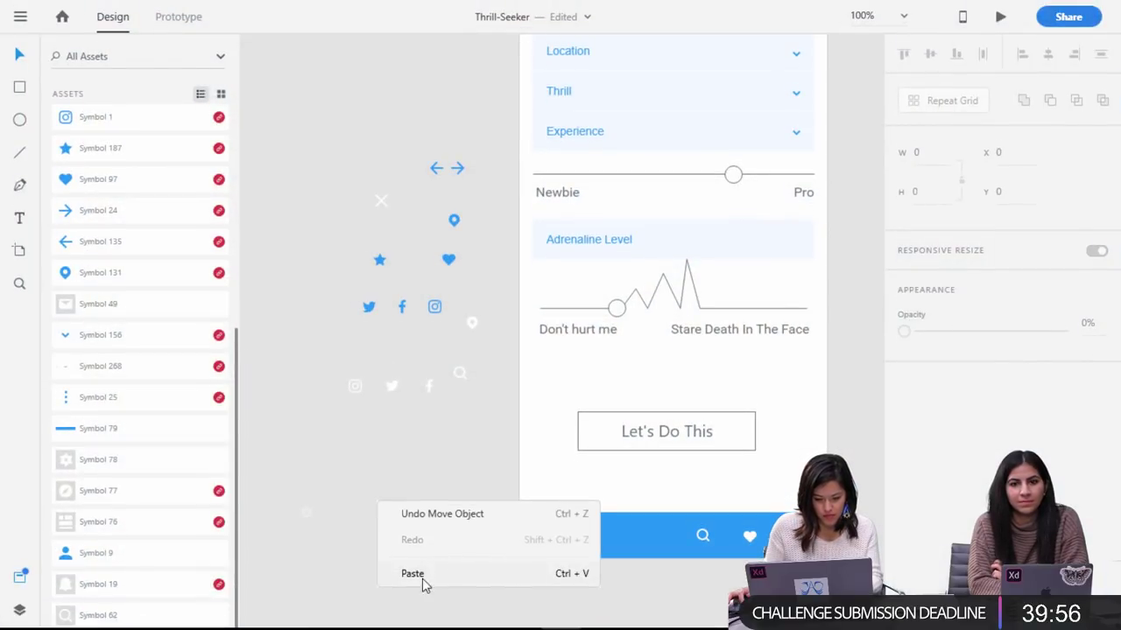
click(422, 578)
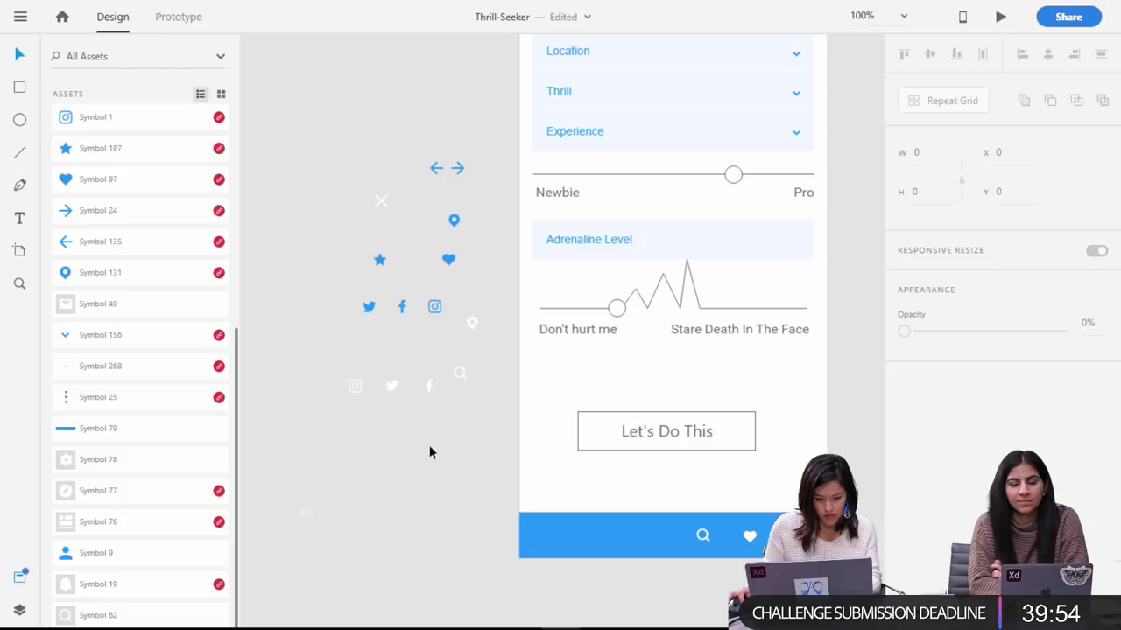
Arrange Illustrator side by side with the Thrill-Seeker XD window and close Illustrator's floating Swatches and Color panels.
mouse_move(560, 625)
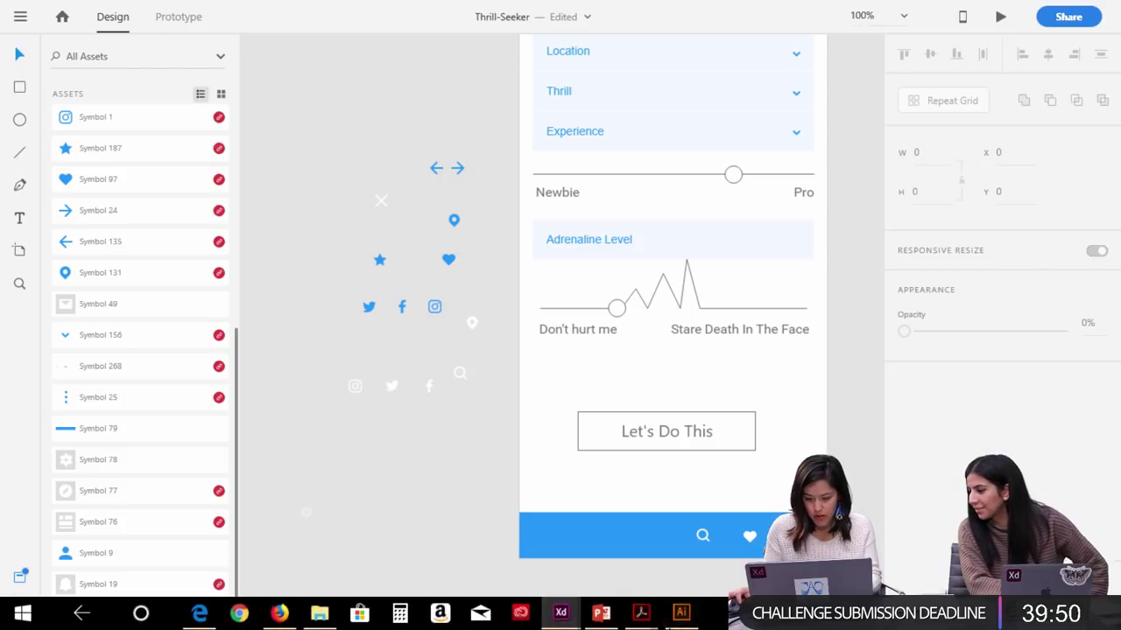
click(683, 618)
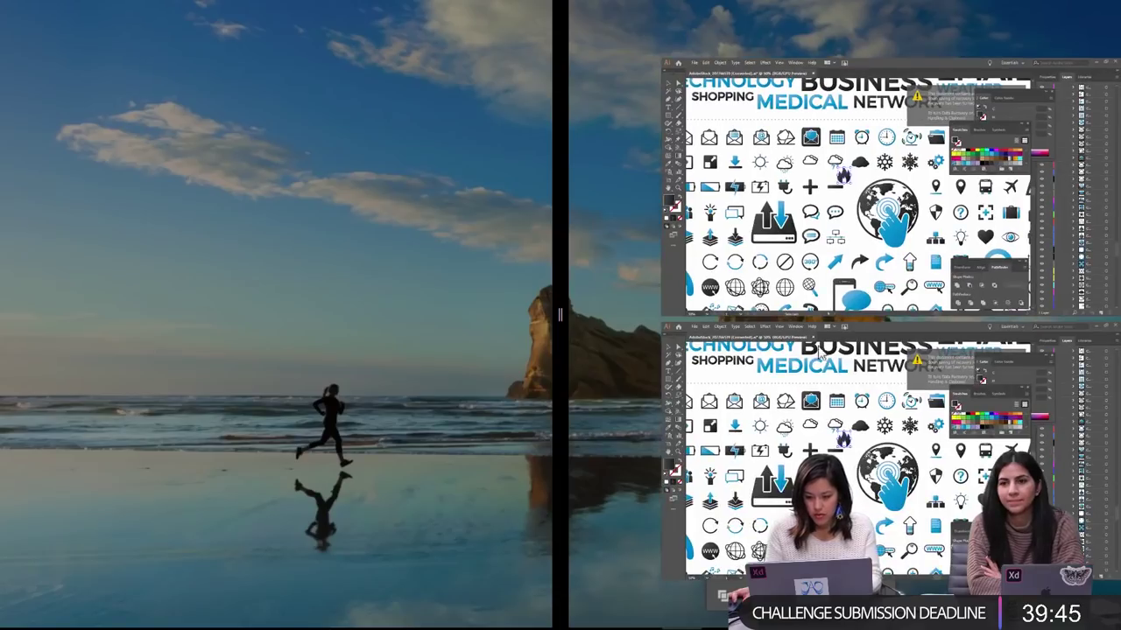
click(818, 352)
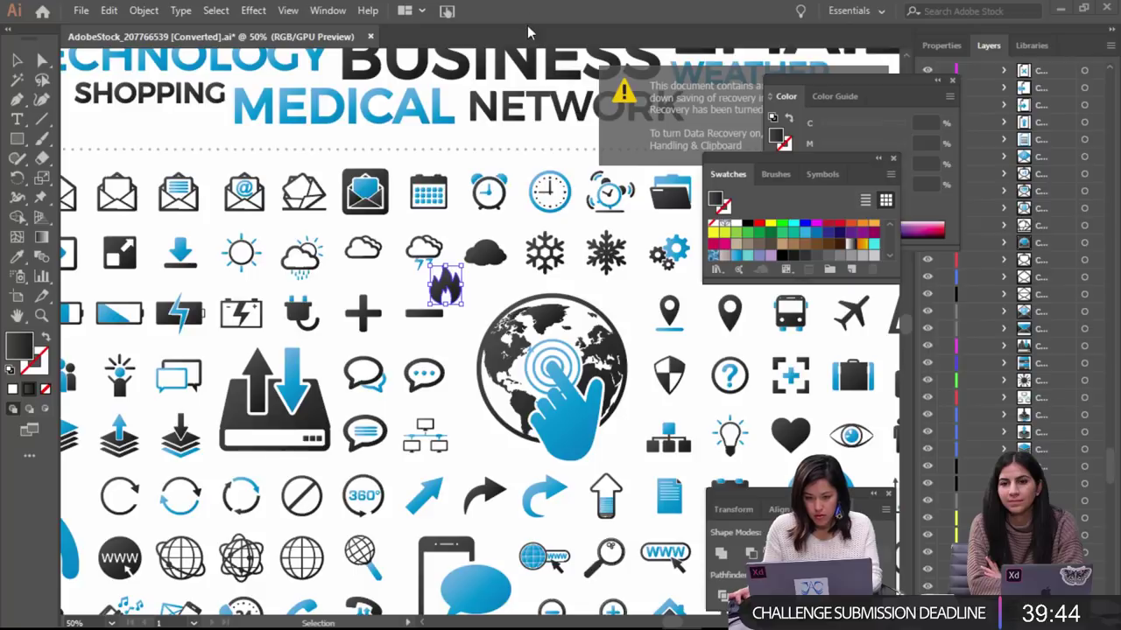
key(super+Right)
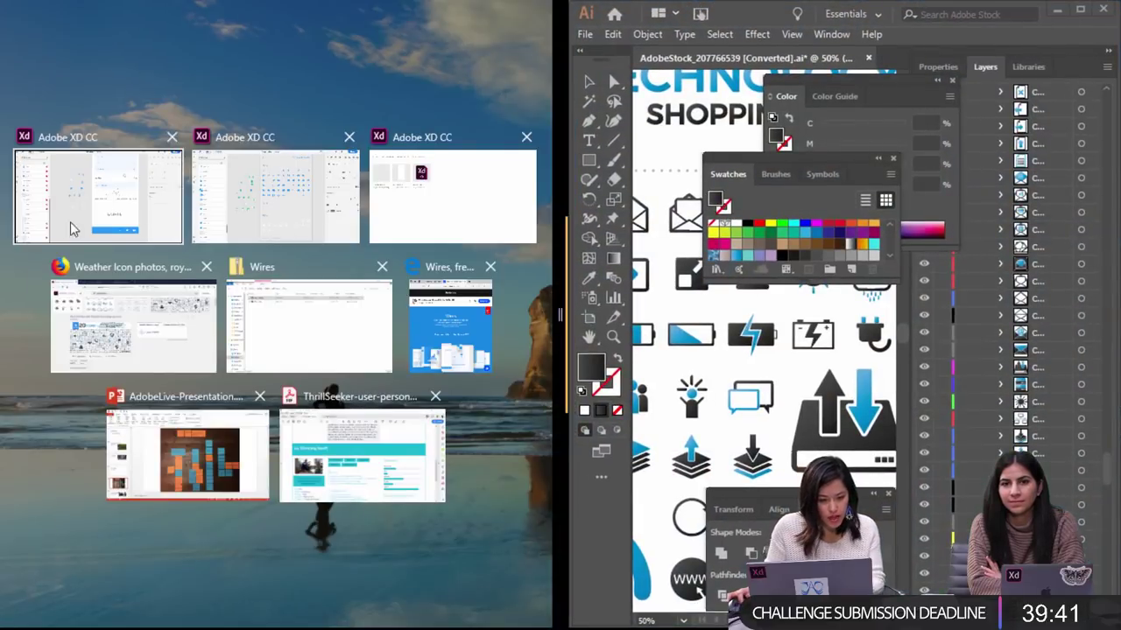
click(73, 229)
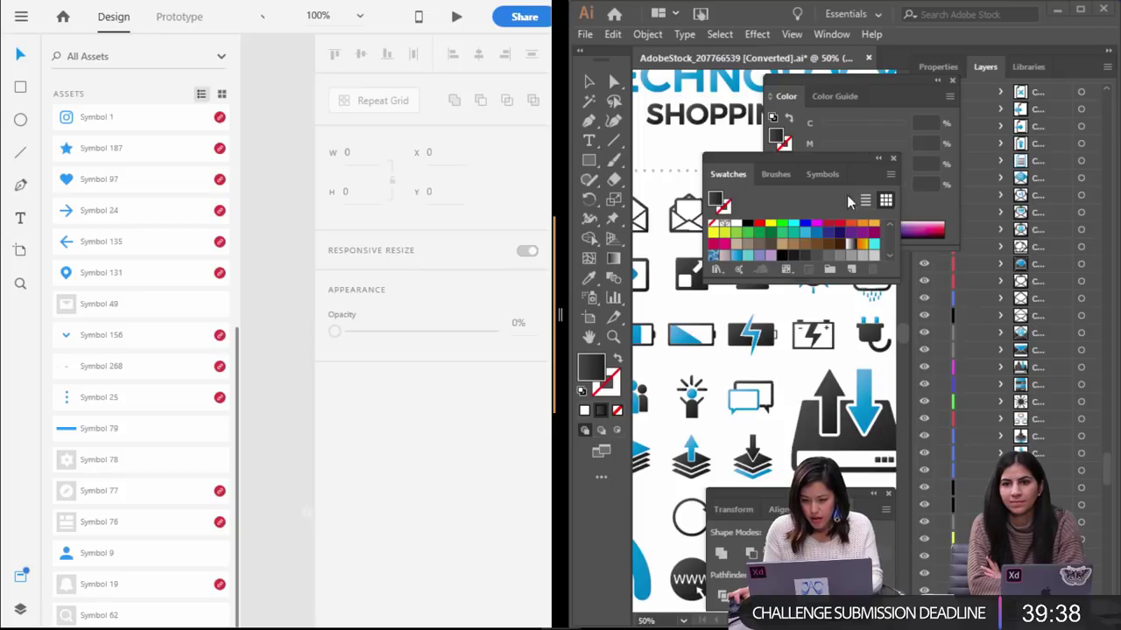
click(892, 161)
click(954, 80)
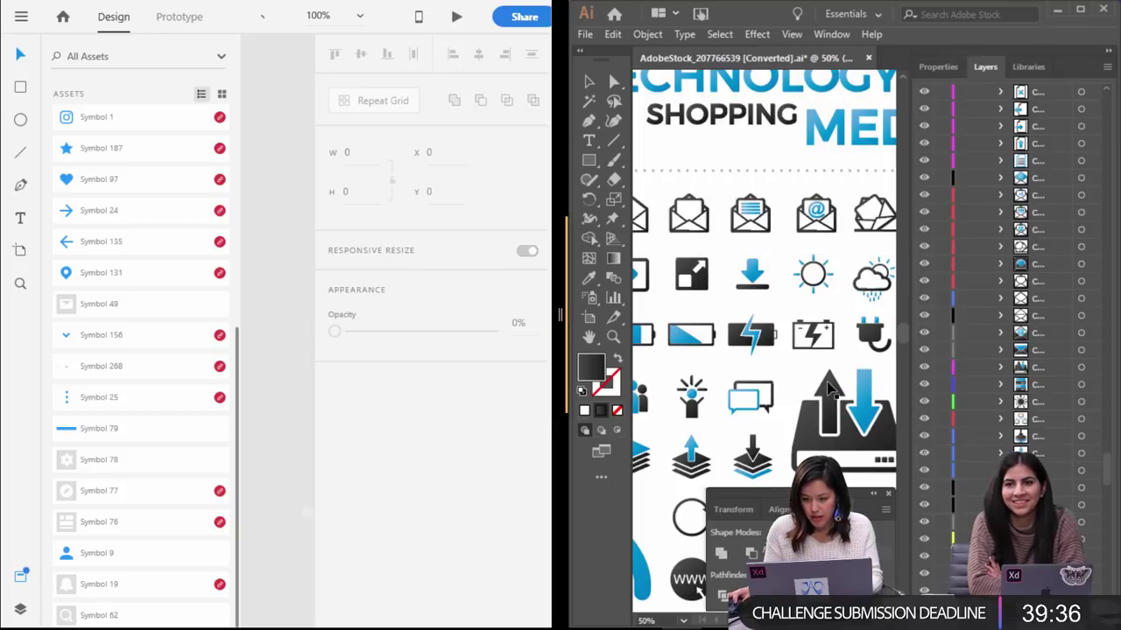
Try to carry the sun-and-rain-cloud icon from Illustrator over to the XD document, and restore XD to full width.
click(875, 280)
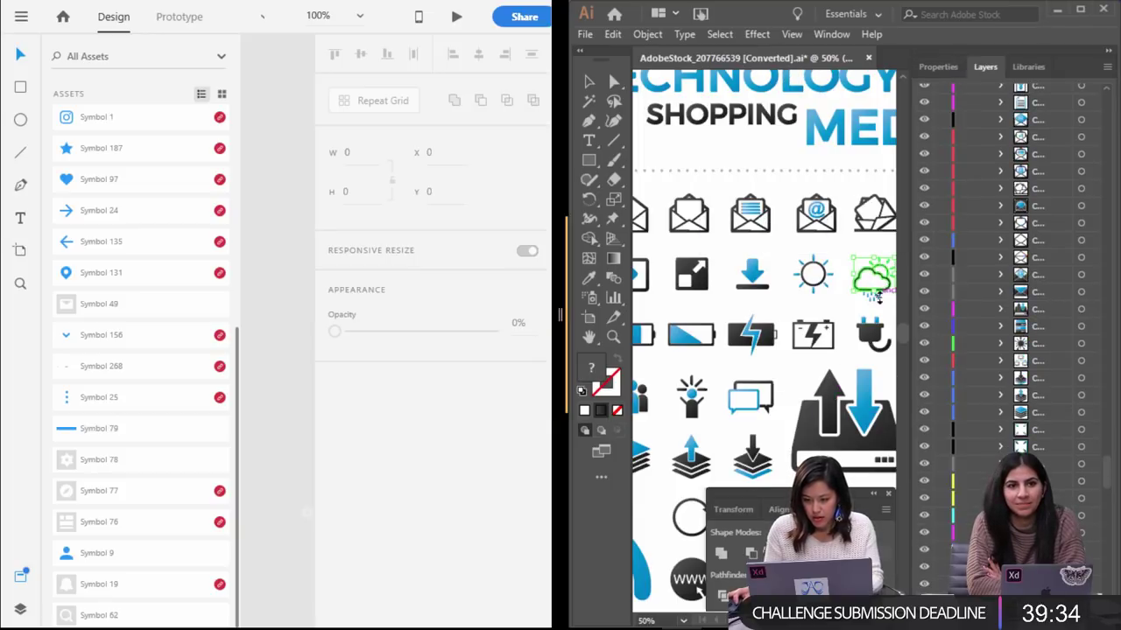
click(890, 308)
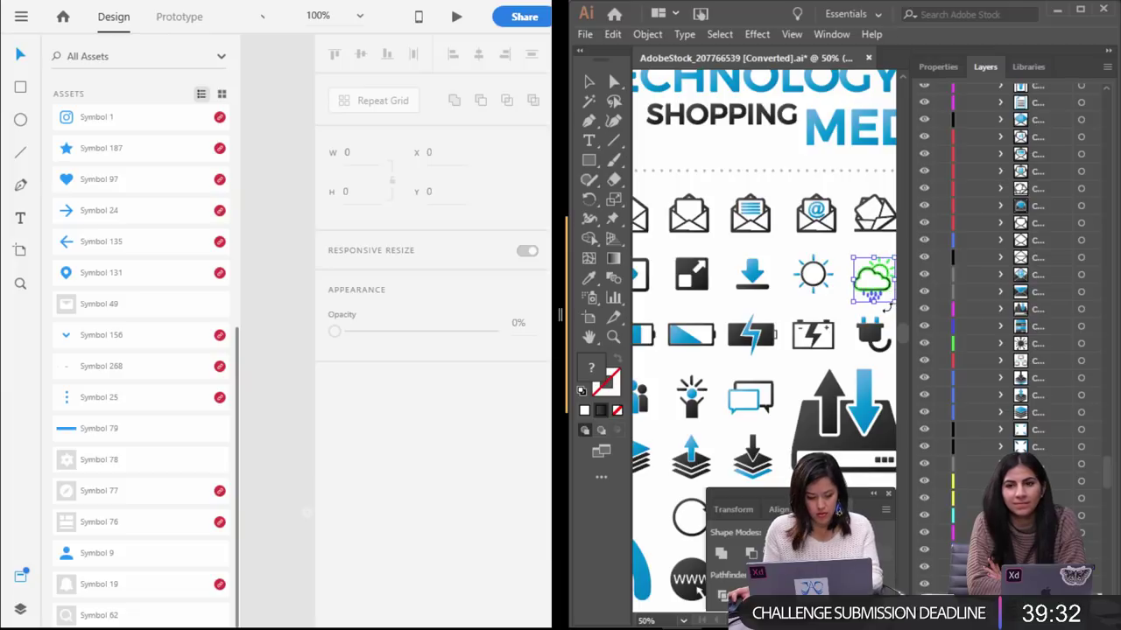
drag(874, 285, 315, 452)
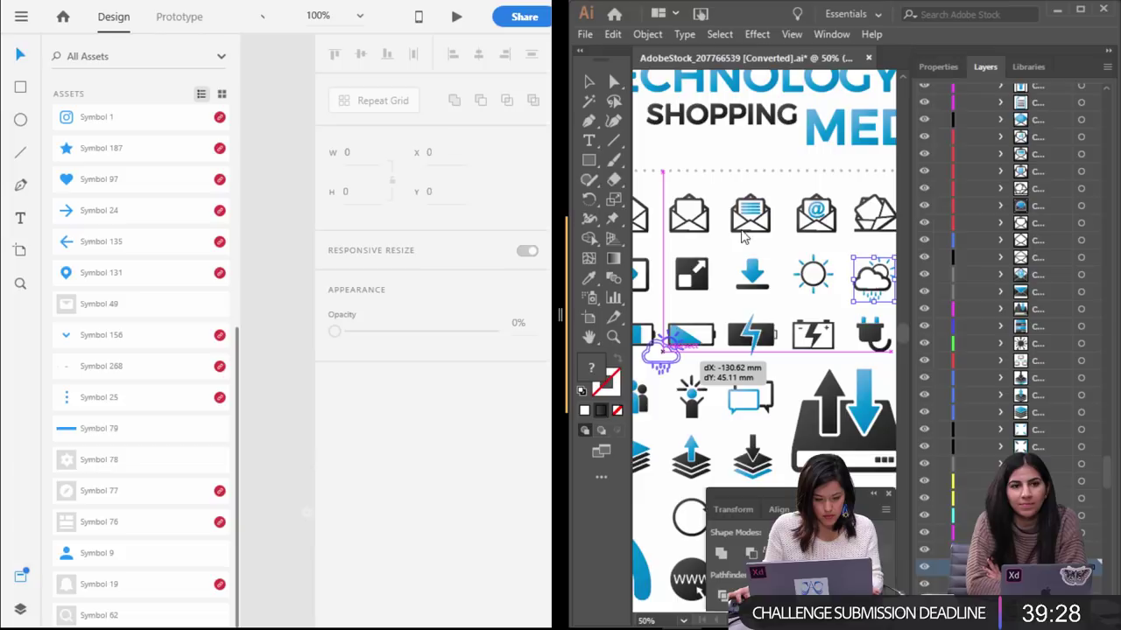
drag(315, 452, 269, 453)
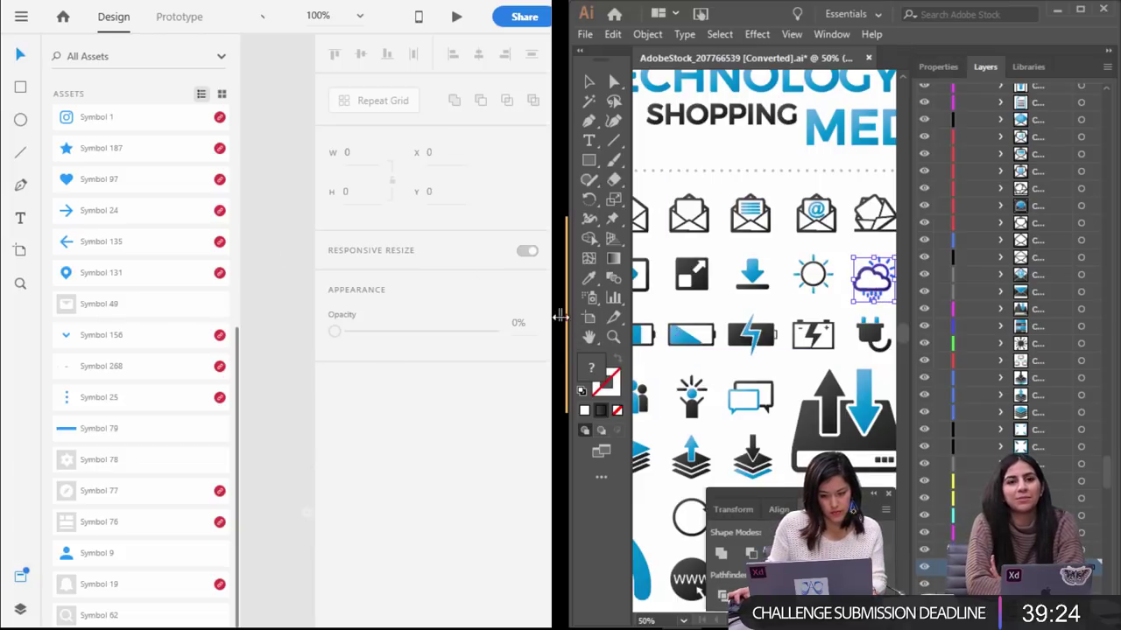
drag(628, 317, 1112, 288)
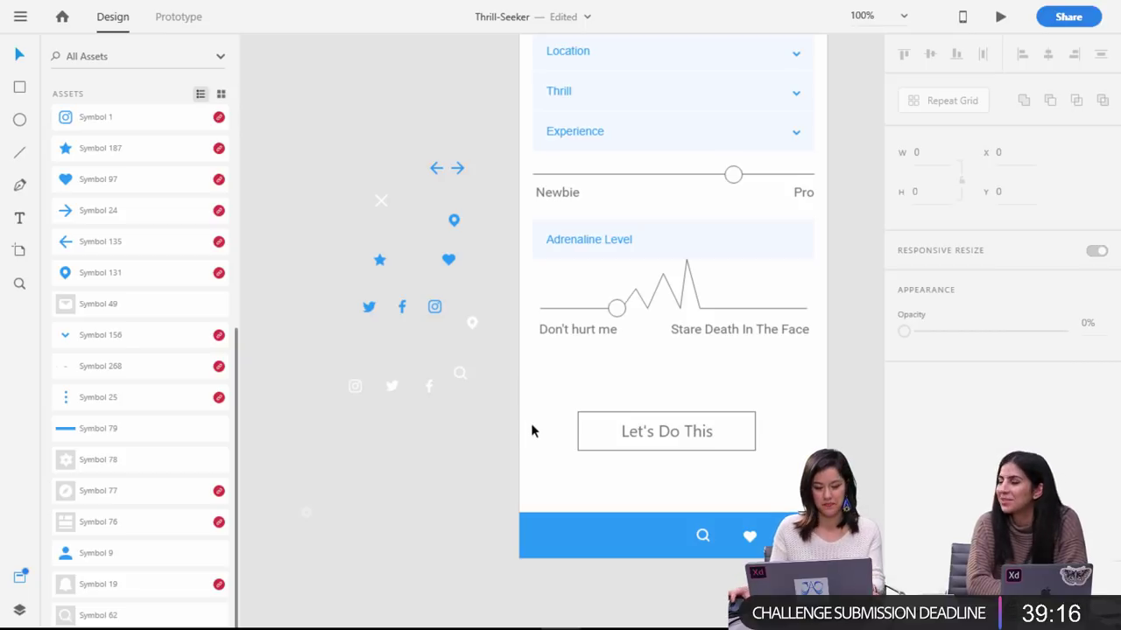
Switch back to Illustrator and try to add the sun-and-rain-cloud icon to the Creative Cloud library.
key(ctrl+minus)
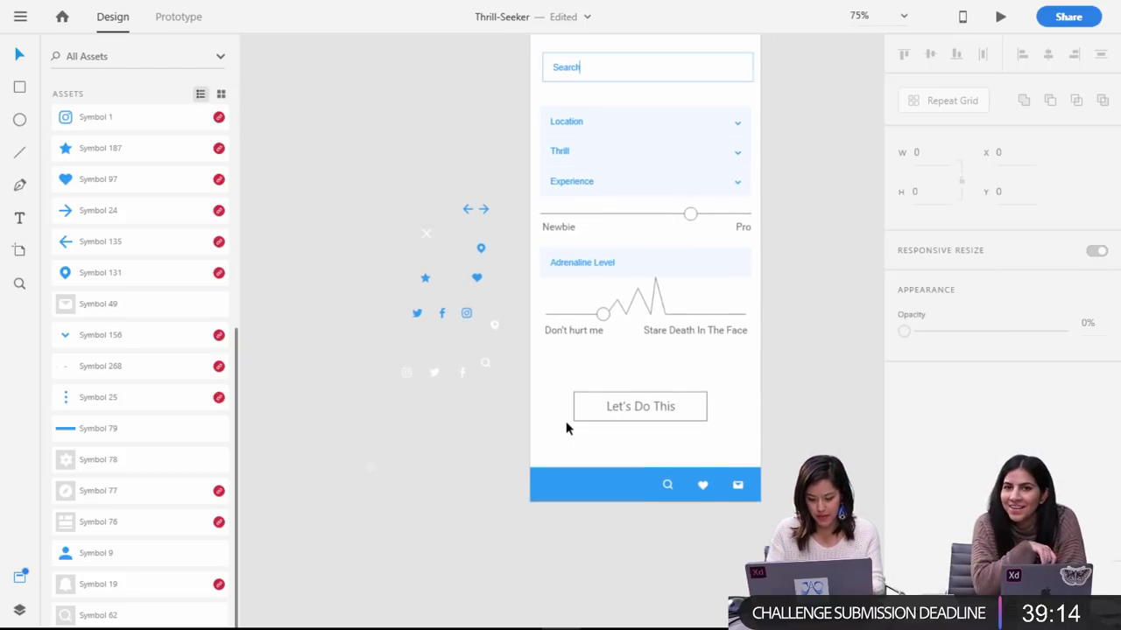
key(ctrl+plus)
mouse_move(705, 621)
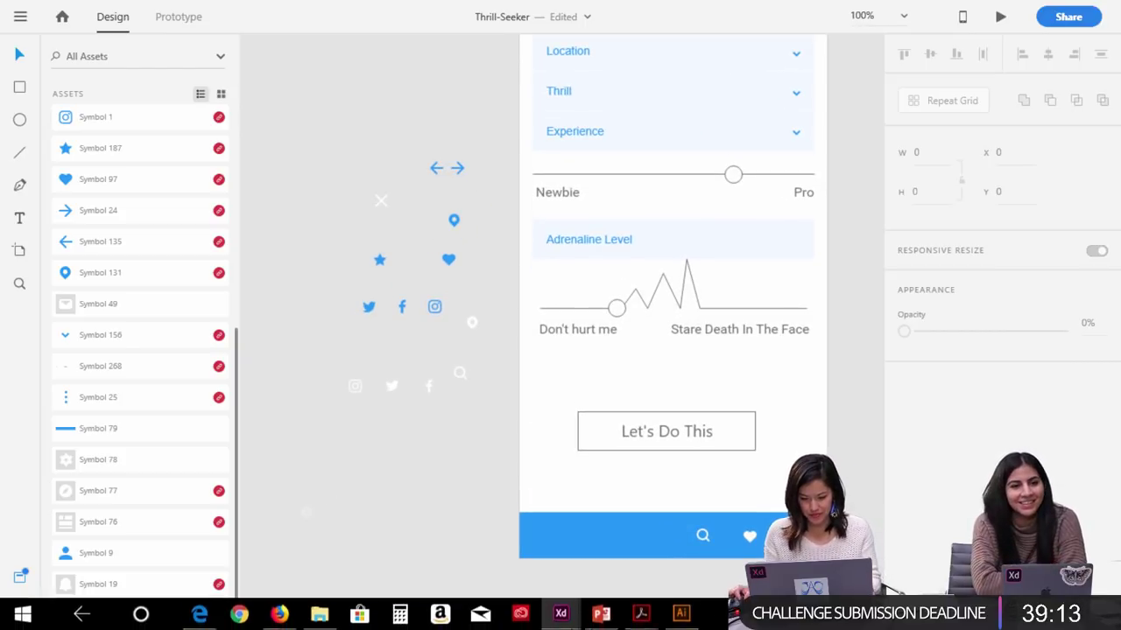
click(680, 616)
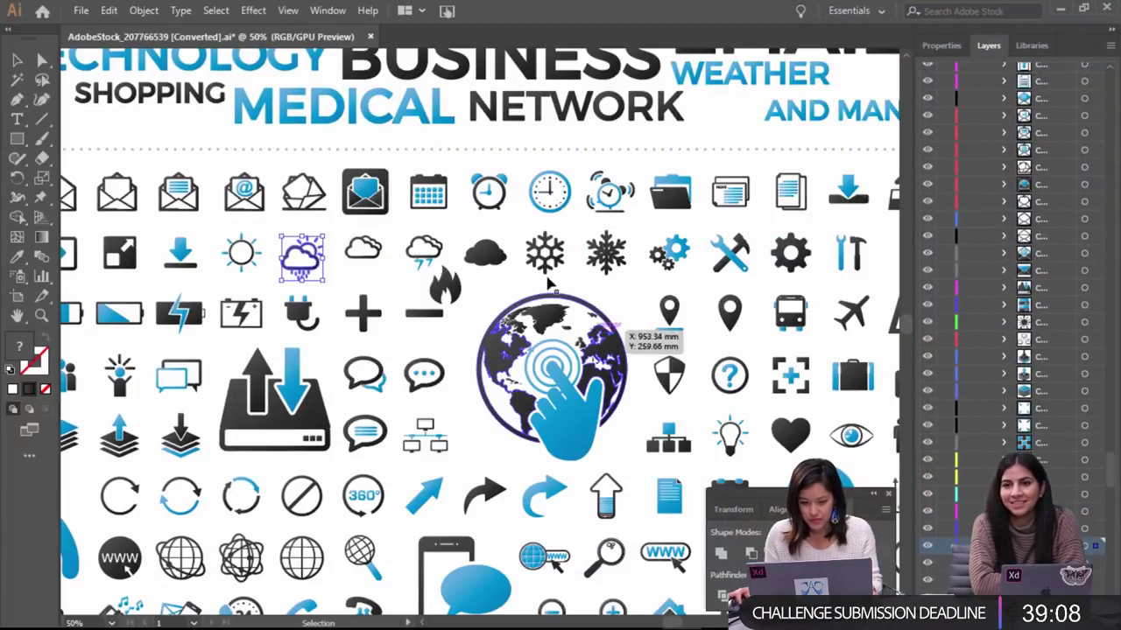
drag(301, 268, 313, 267)
right_click(314, 267)
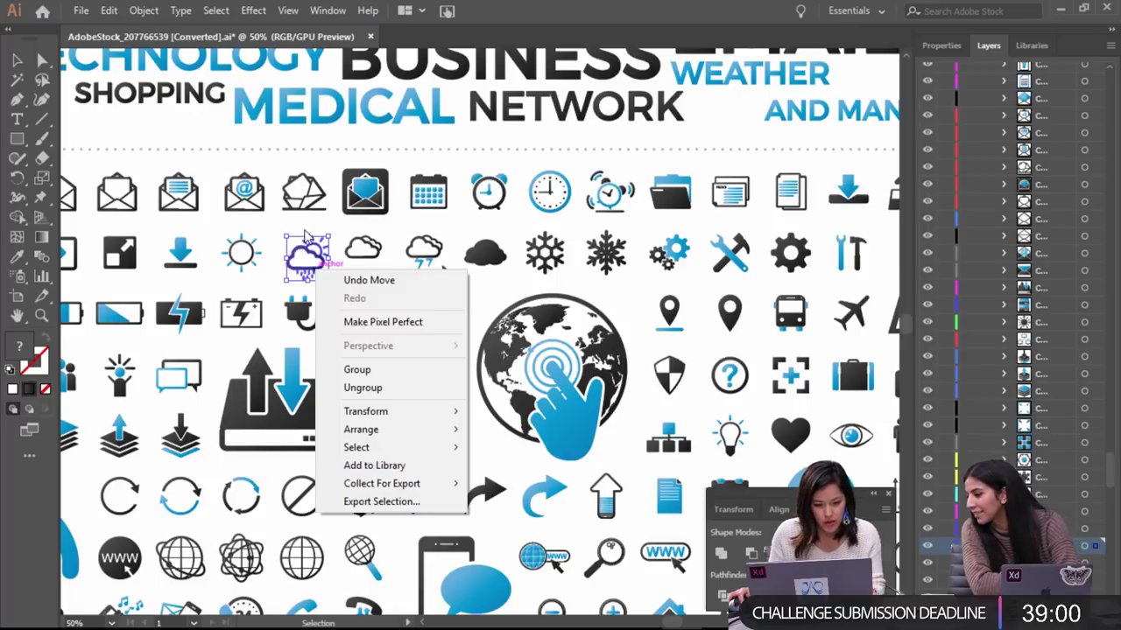
click(317, 225)
right_click(316, 266)
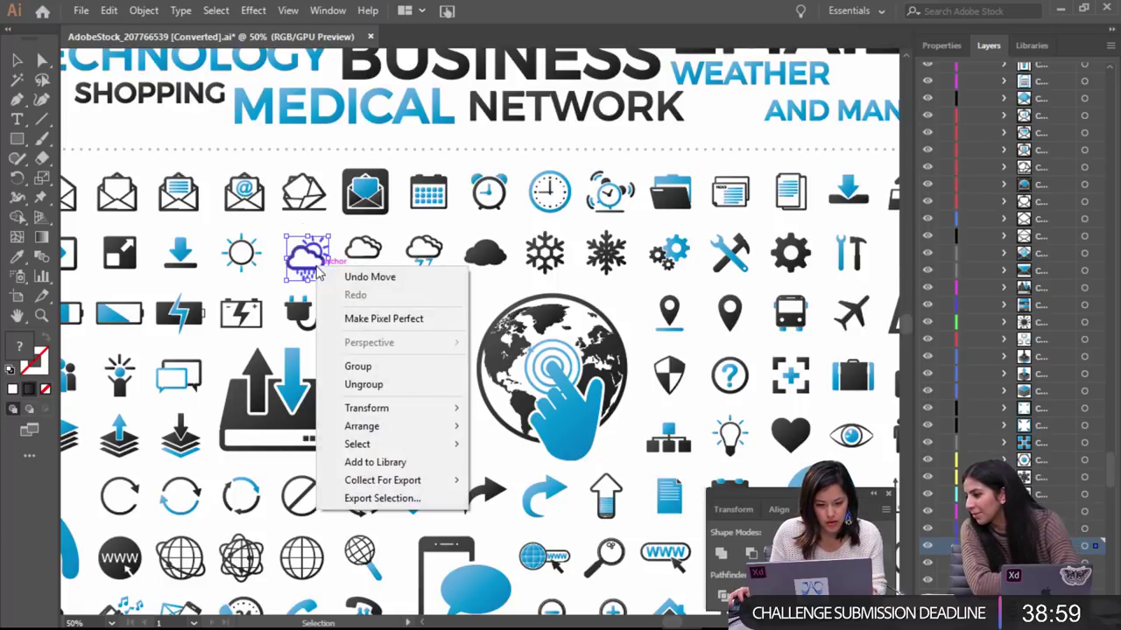
click(376, 462)
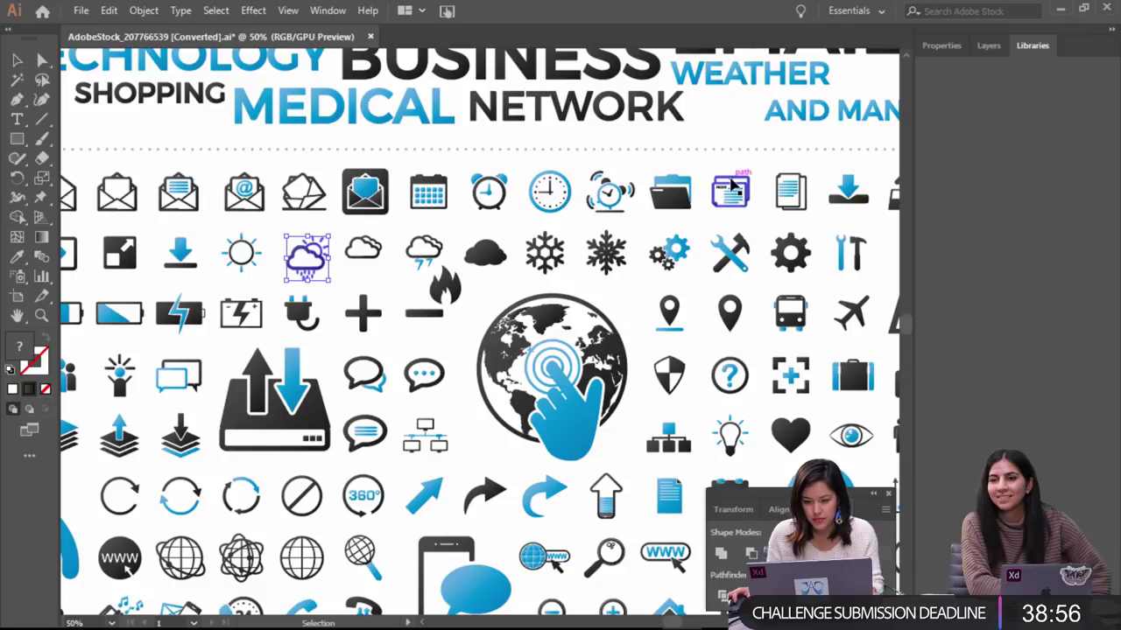
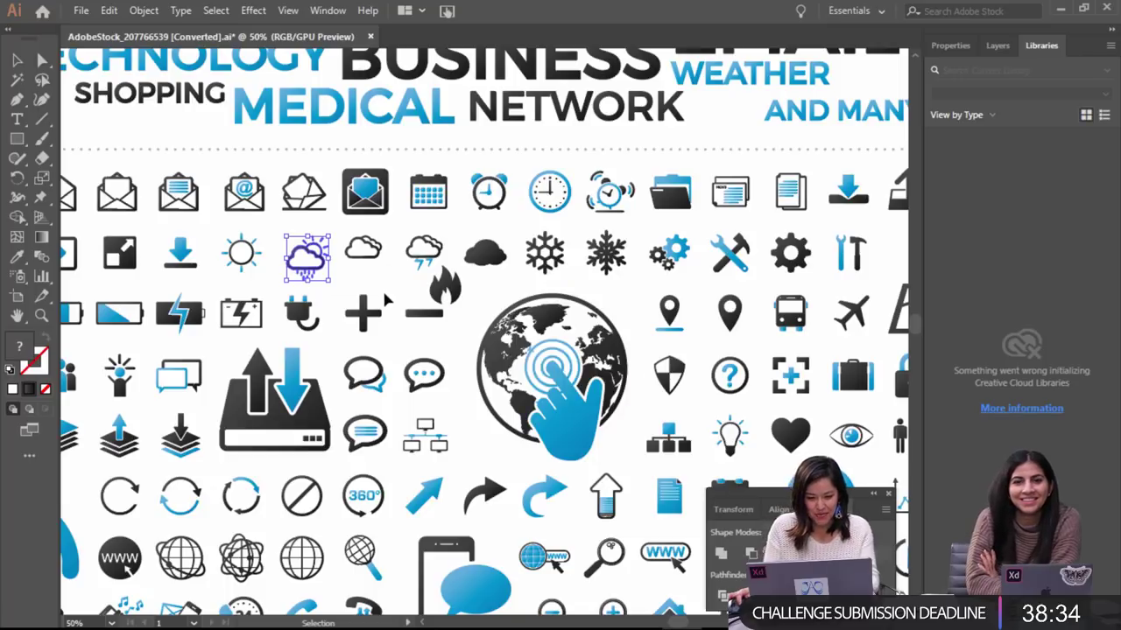
click(362, 272)
click(322, 275)
click(321, 276)
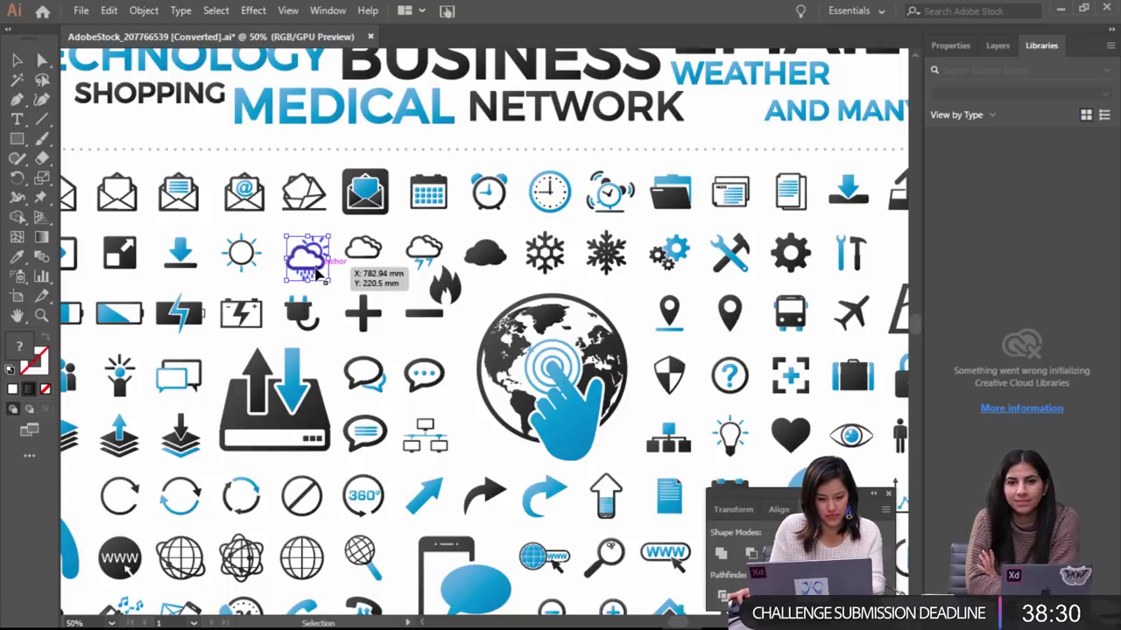
click(343, 281)
click(323, 268)
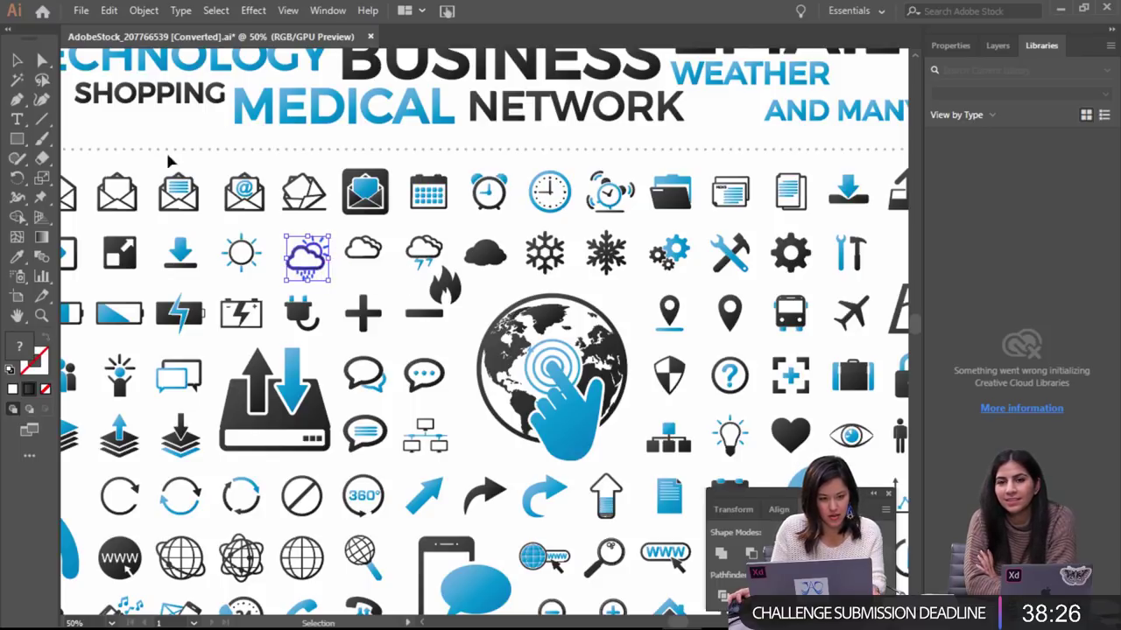
Create a new square document measured in pixels, with a width of 16 px.
click(82, 11)
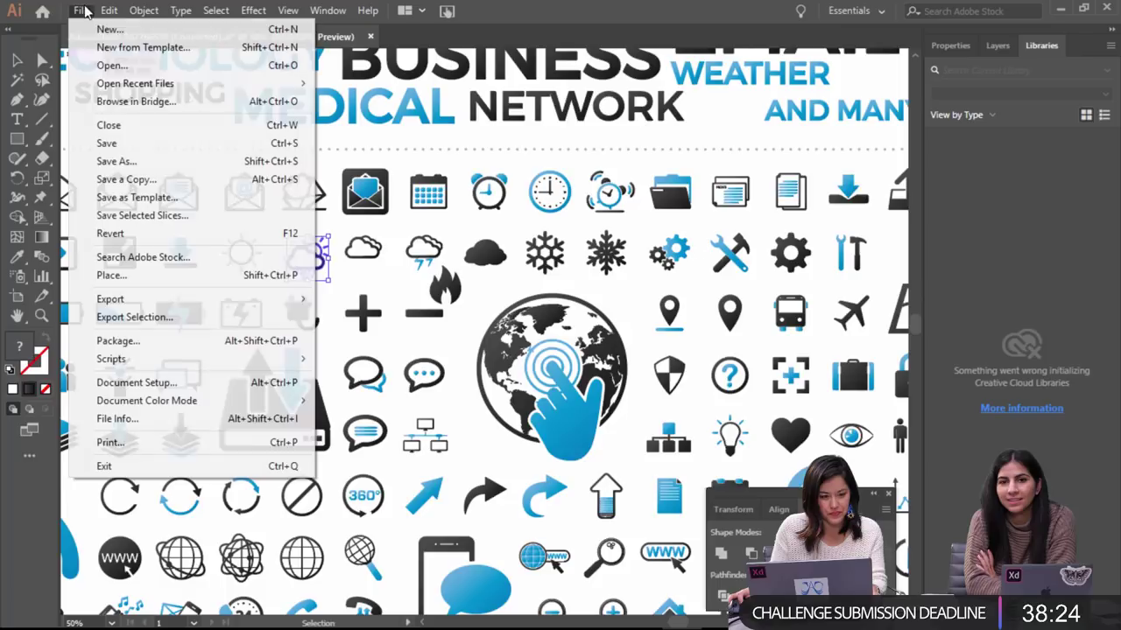
click(110, 32)
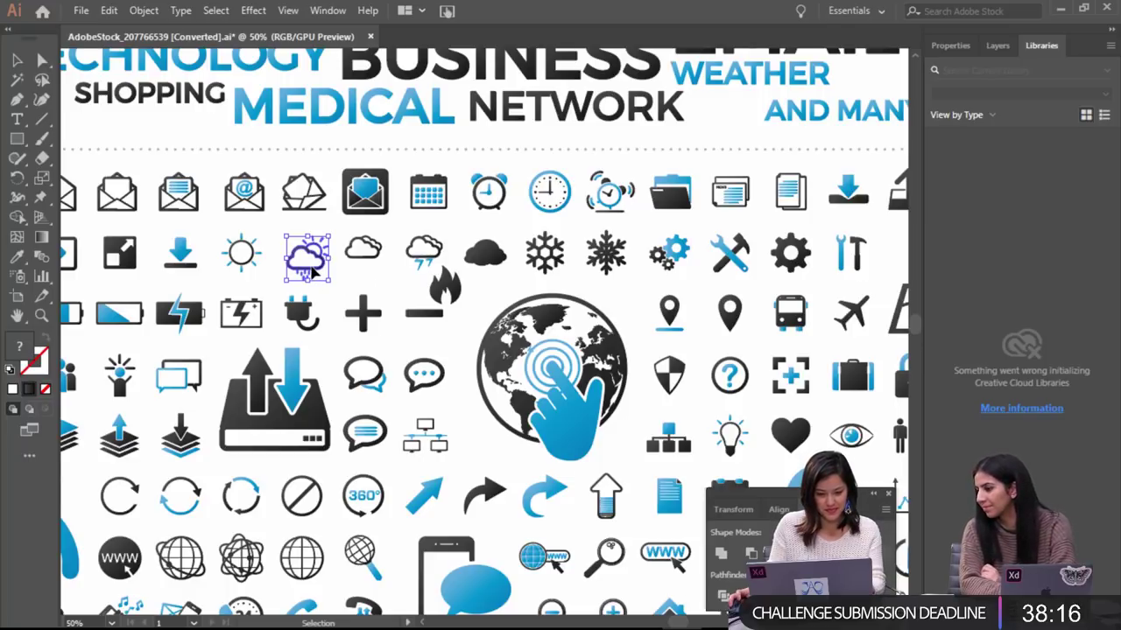
key(ctrl+n)
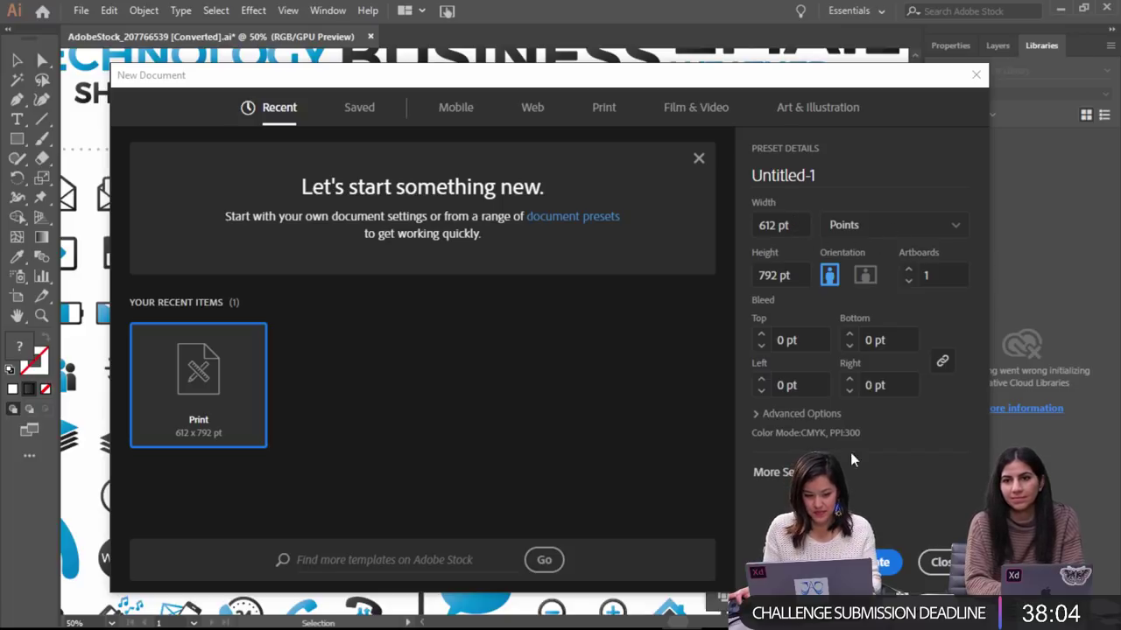
click(791, 229)
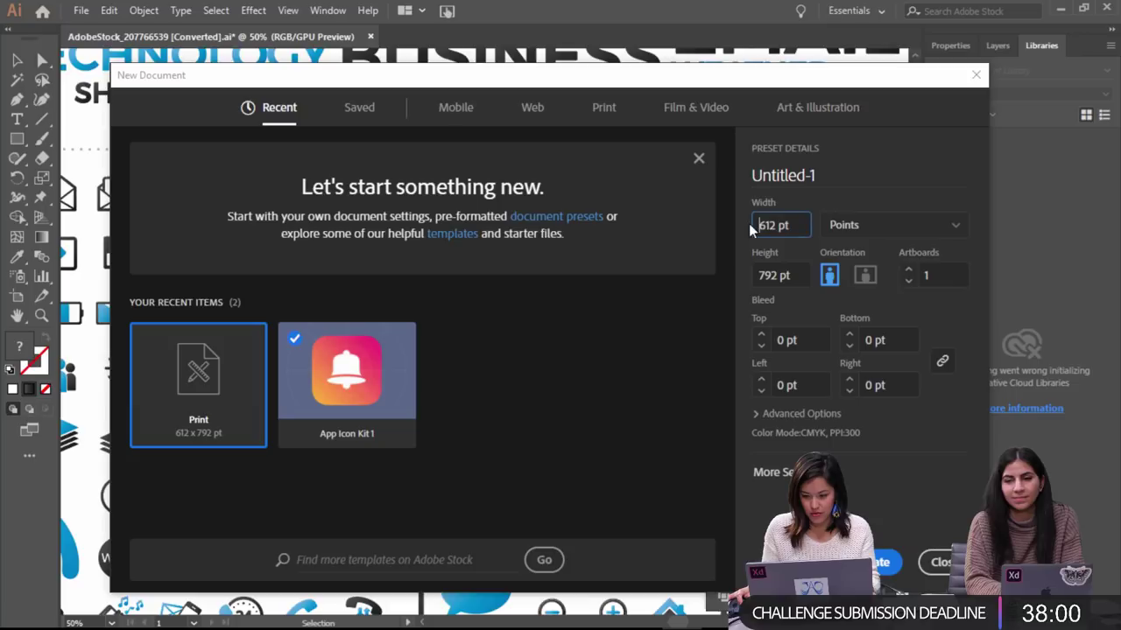
click(953, 228)
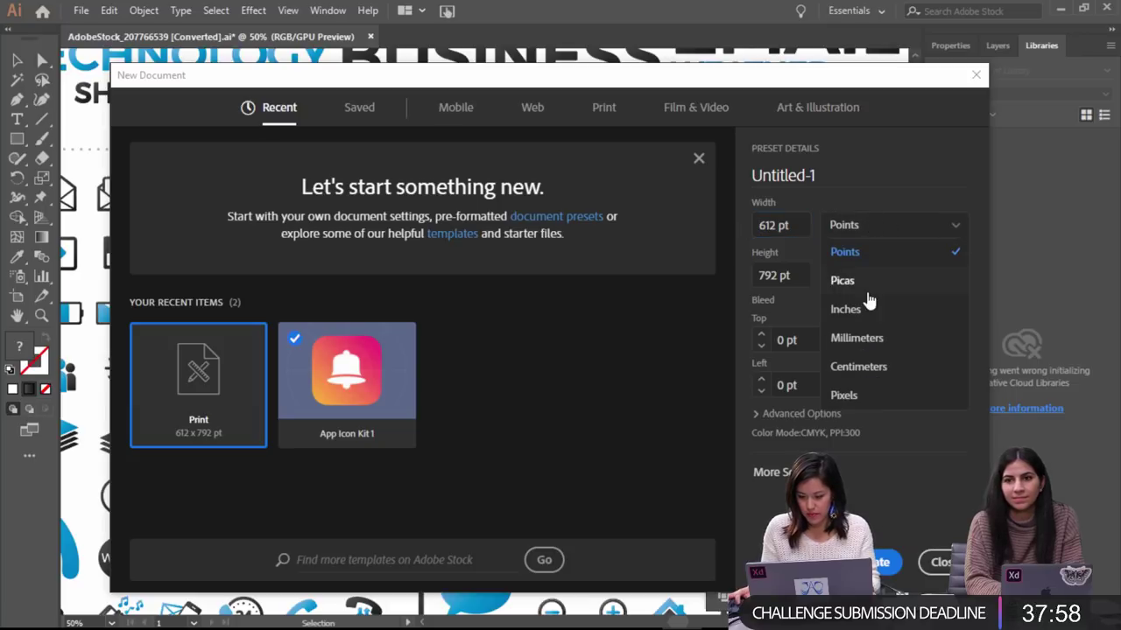
click(843, 395)
click(793, 226)
drag(793, 226, 748, 211)
text(16)
drag(796, 274, 758, 263)
click(938, 558)
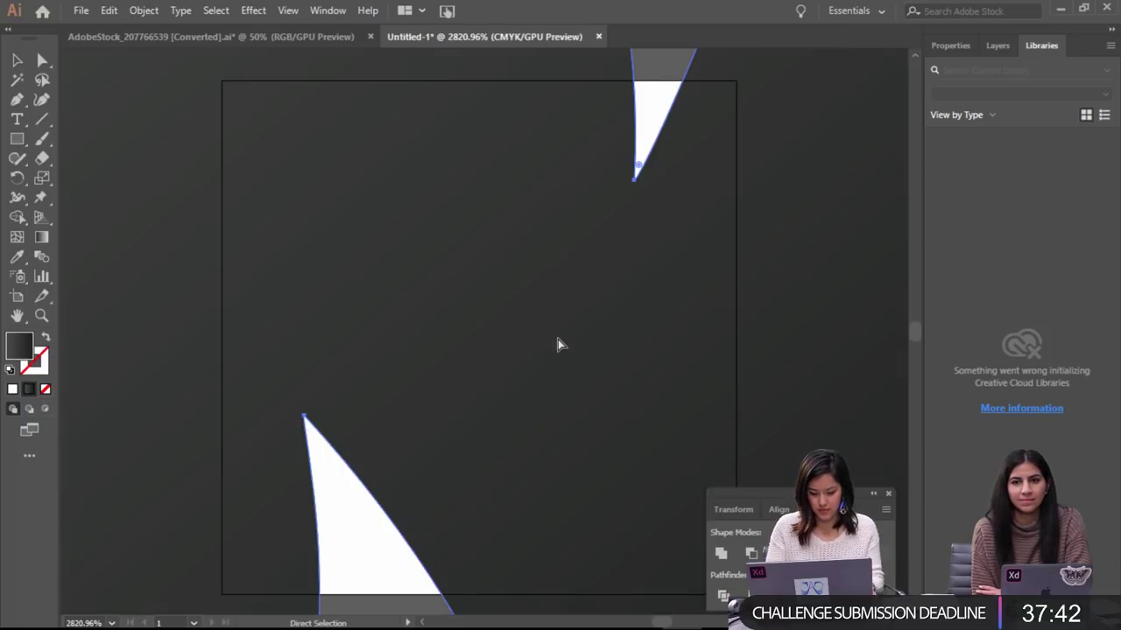
Move the pasted flame icon to the middle of the small square artboard and fill it with solid white.
key(v)
key(ctrl+minus)
key(ctrl+minus)
key(ctrl+minus)
key(ctrl+minus)
key(ctrl+minus)
key(ctrl+minus)
drag(609, 179, 522, 334)
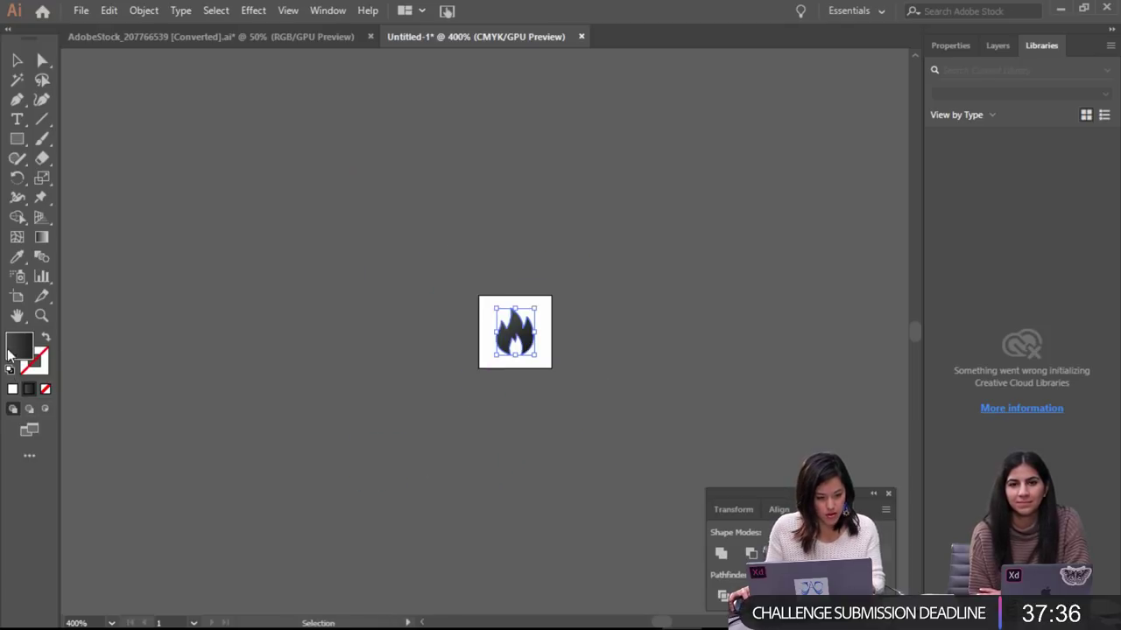
click(12, 390)
click(730, 395)
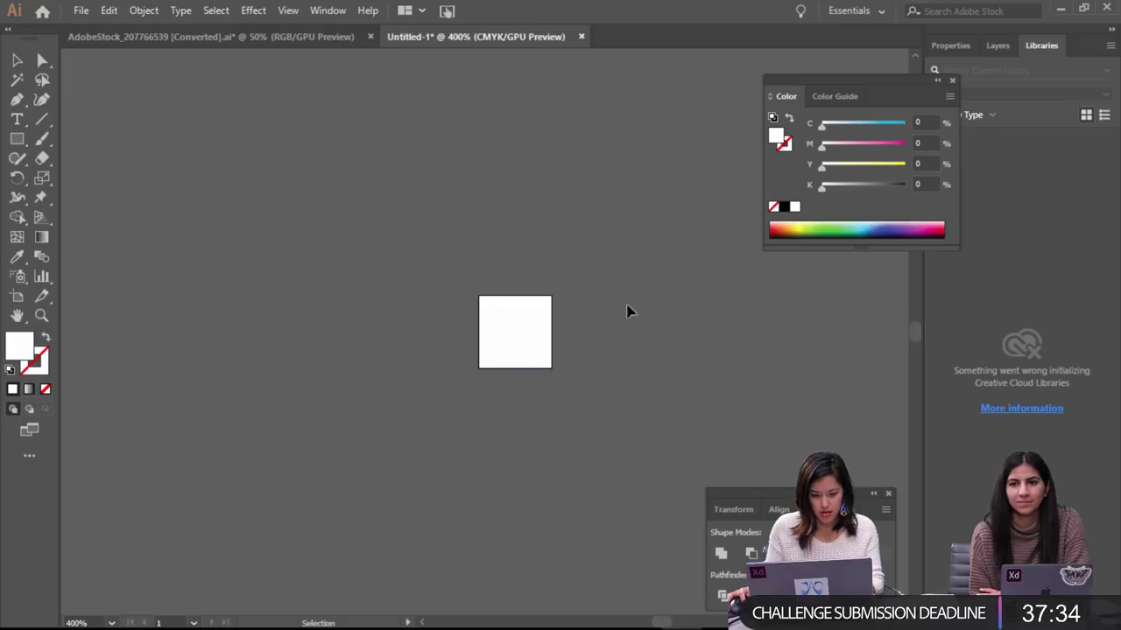
Save the flame artwork as an SVG file named flame in the Adobe Live quick-access folder, keeping the SVG 1.1 options.
click(81, 10)
click(103, 180)
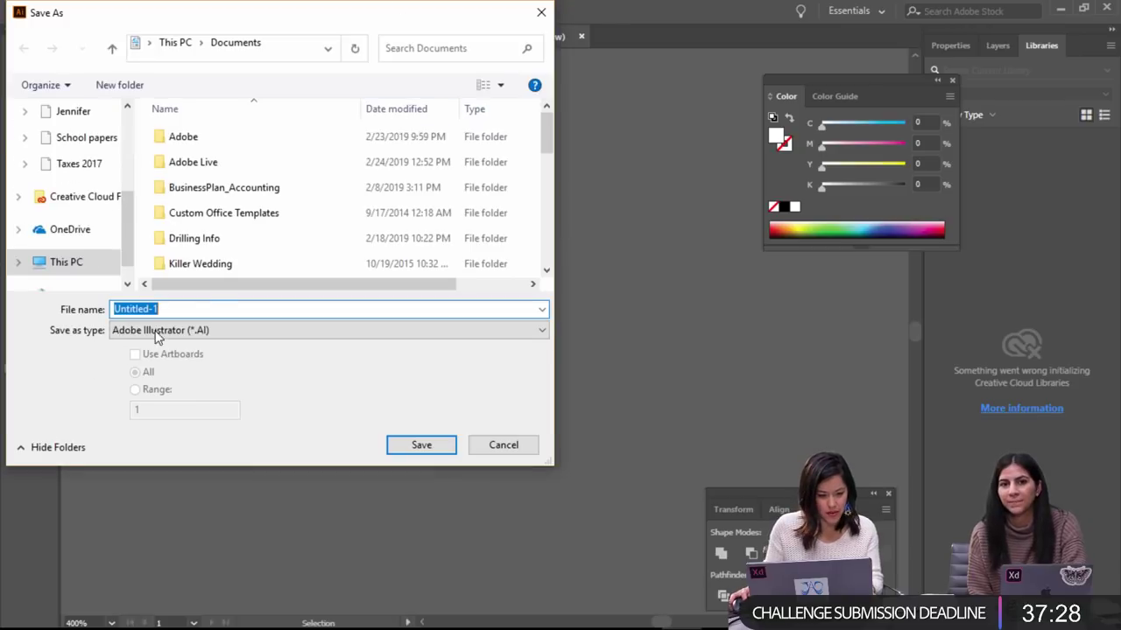
text(flame)
click(323, 331)
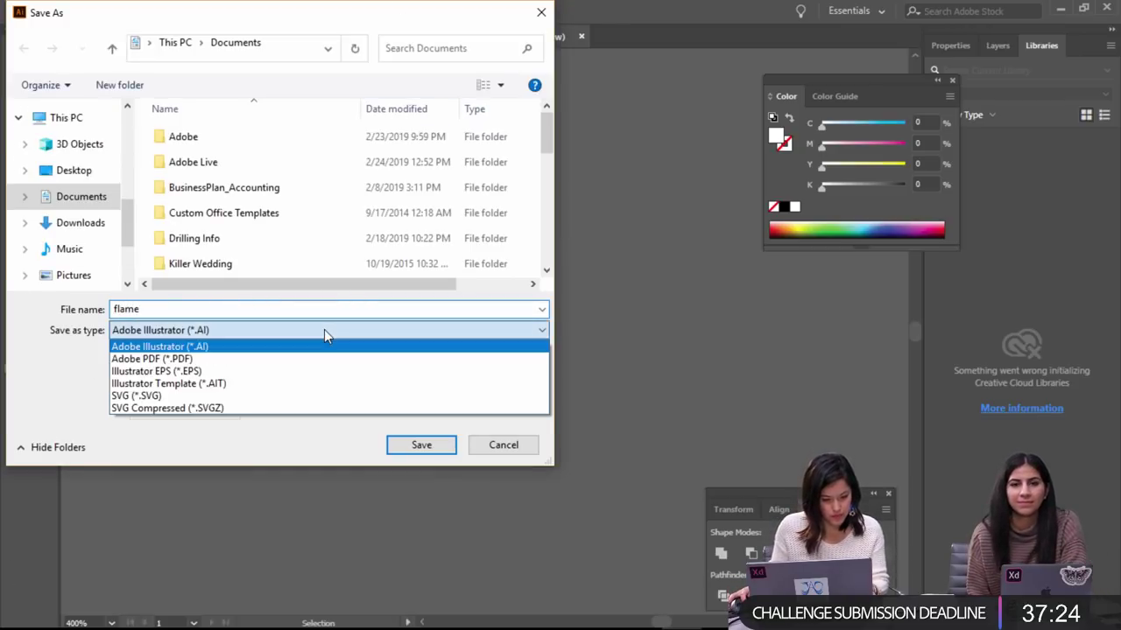
click(254, 395)
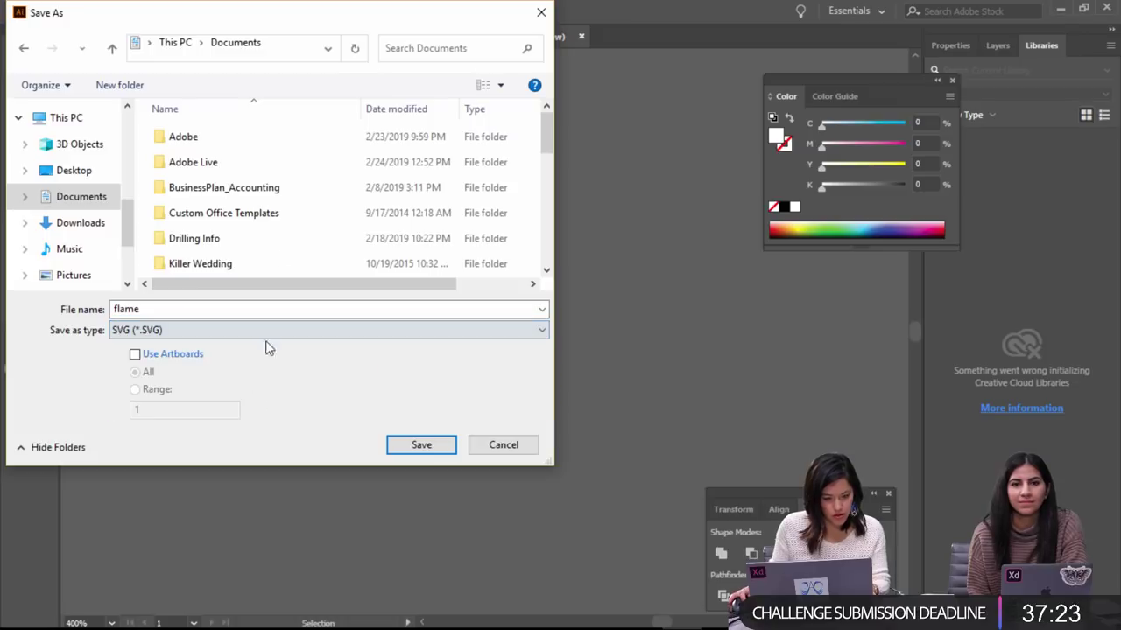
double_click(220, 159)
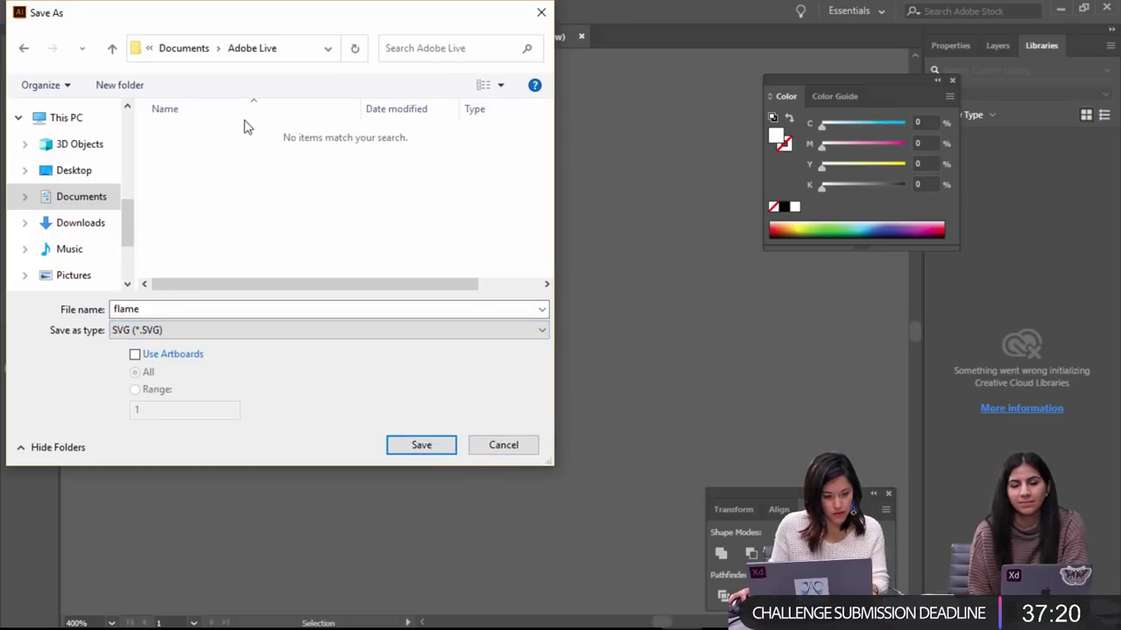
drag(126, 221, 124, 132)
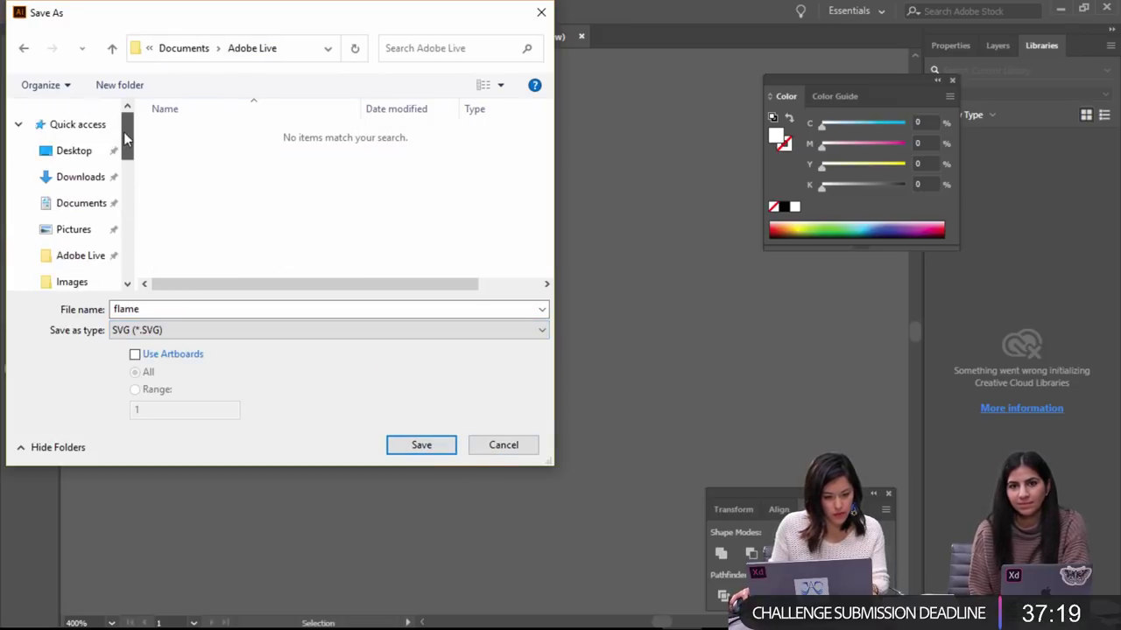
click(93, 258)
click(421, 445)
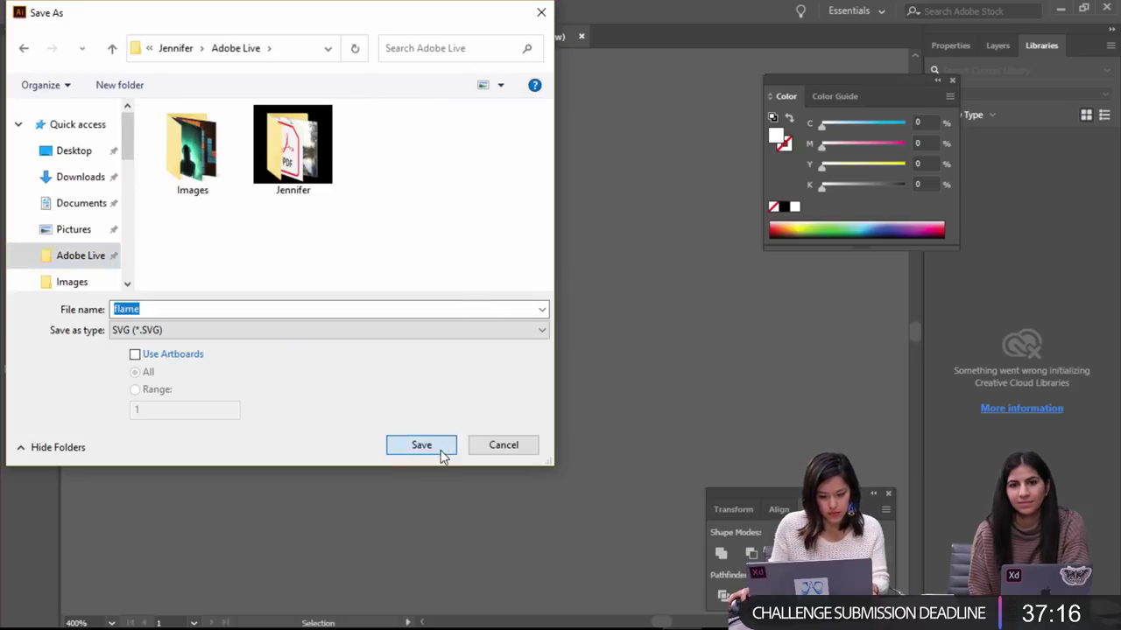
mouse_move(674, 623)
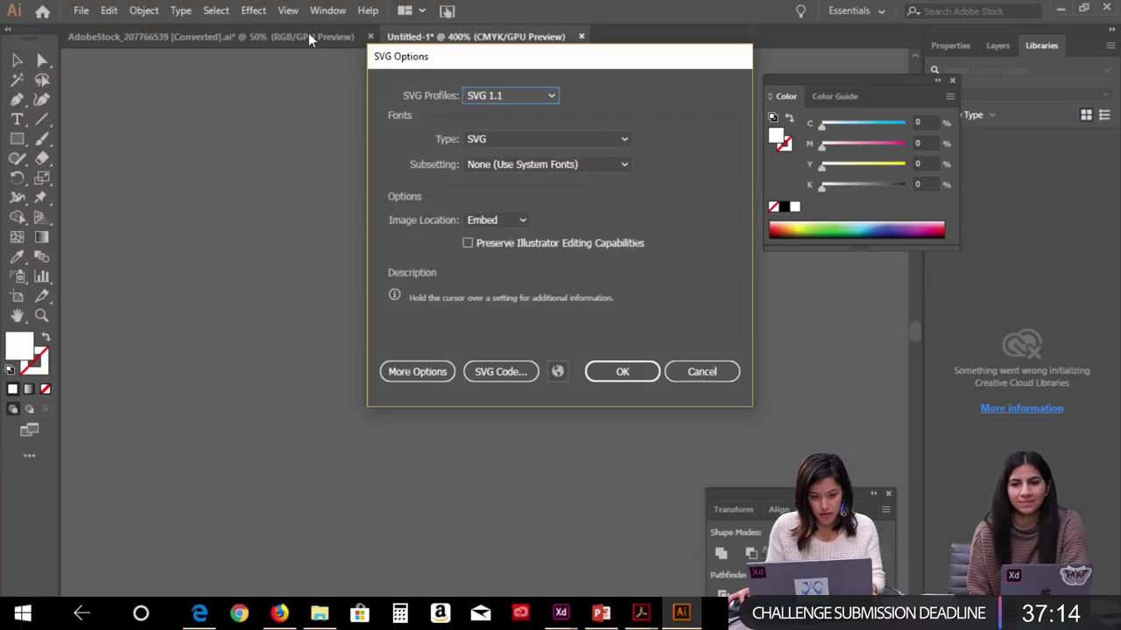
click(630, 375)
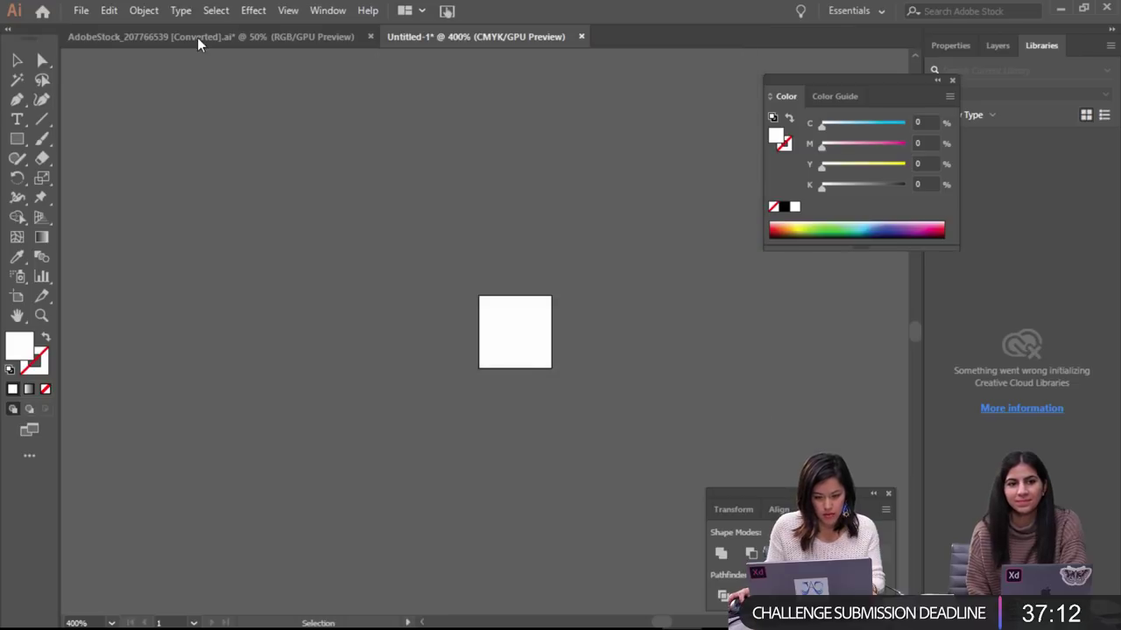
Copy the sun-and-rain-cloud icon from the icon sheet and paste it into the flame document in place of the flame.
click(200, 40)
click(394, 273)
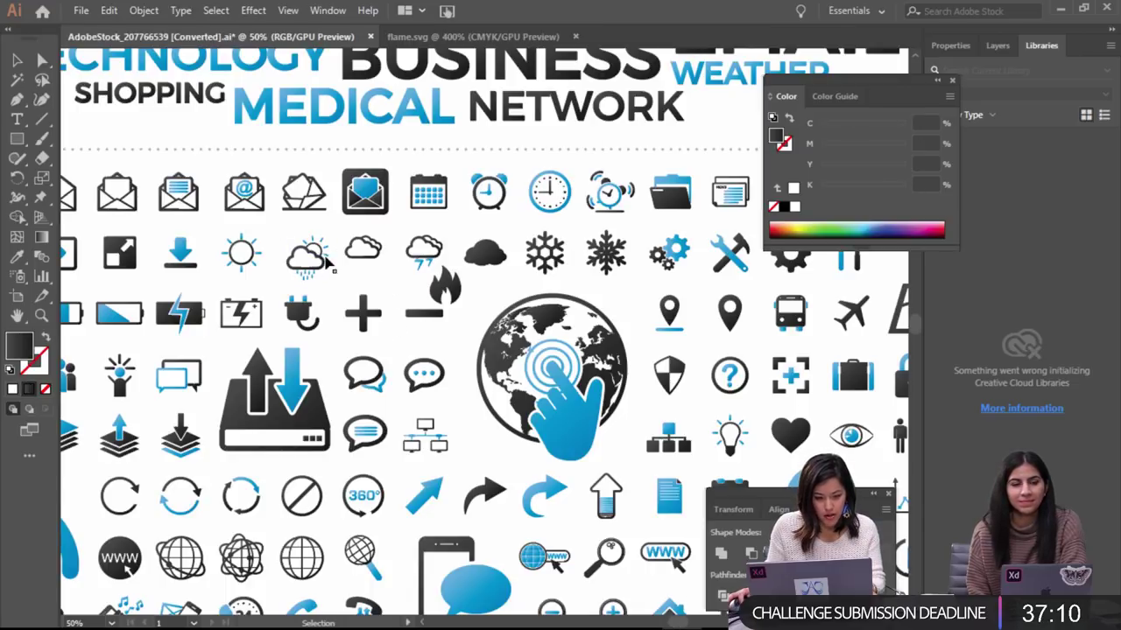
click(321, 276)
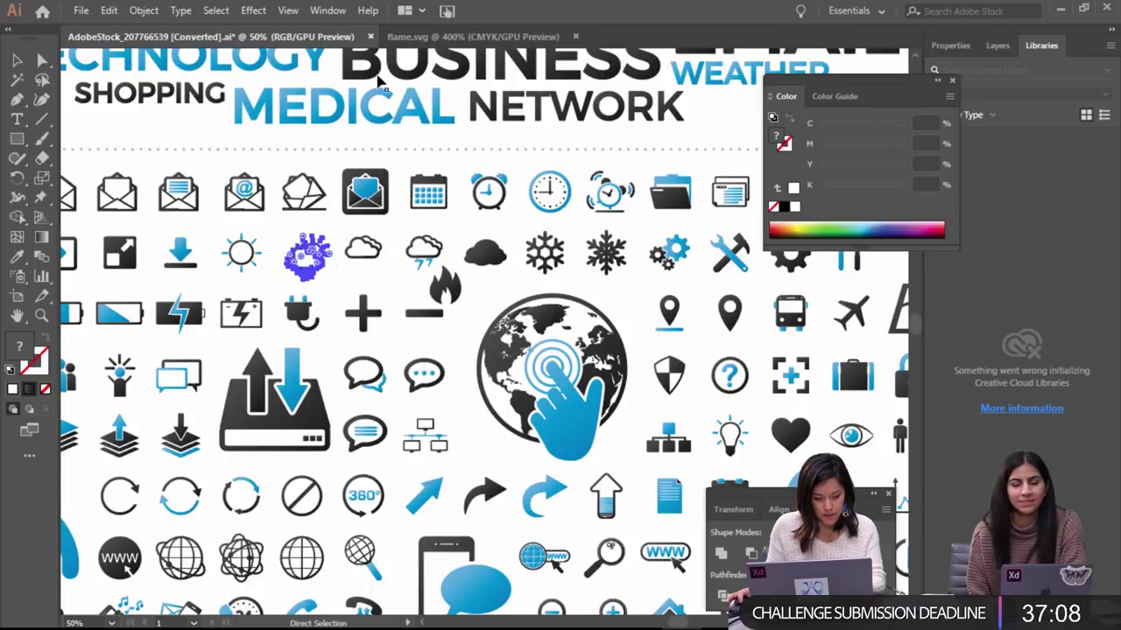
click(473, 37)
key(ctrl+v)
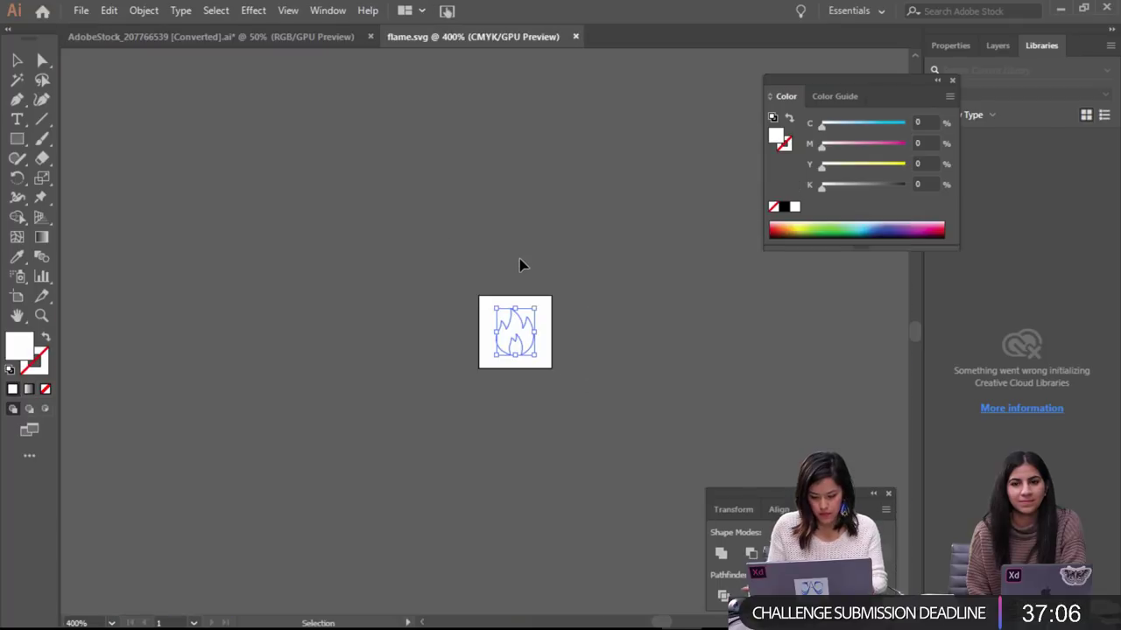
key(Delete)
key(ctrl+v)
Scale and position the pasted sun-and-rain-cloud icon to fit the small square artboard and fill it with solid white.
drag(652, 154, 390, 421)
drag(379, 492, 539, 349)
click(12, 391)
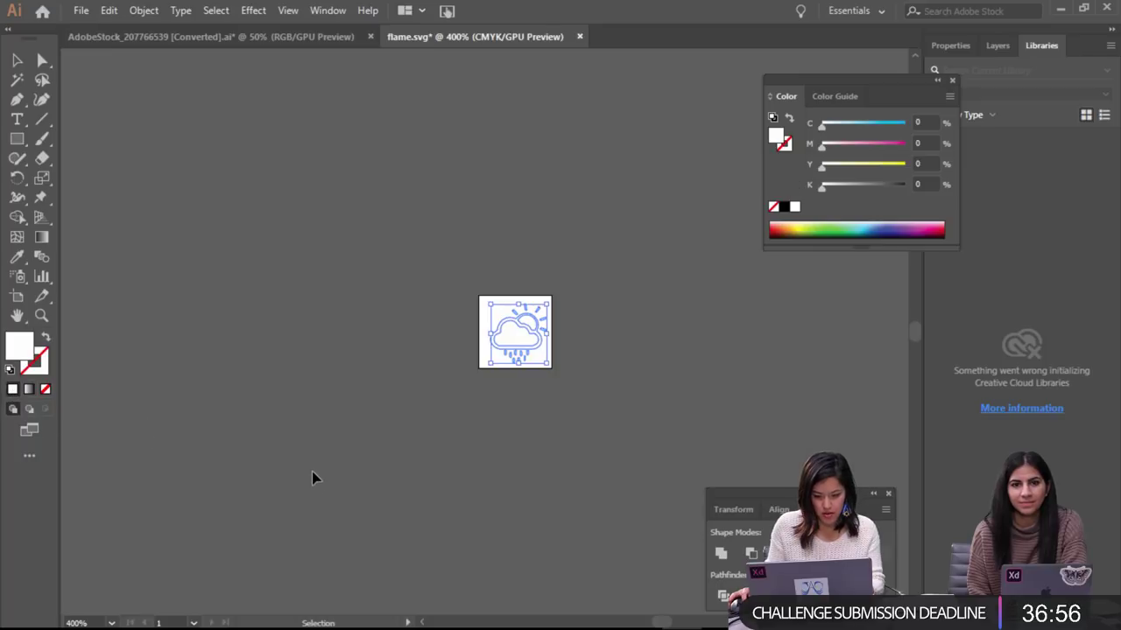
Save the artwork as a new SVG file named weather in the Adobe Live folder, accepting the SVG options.
key(ctrl+shift+s)
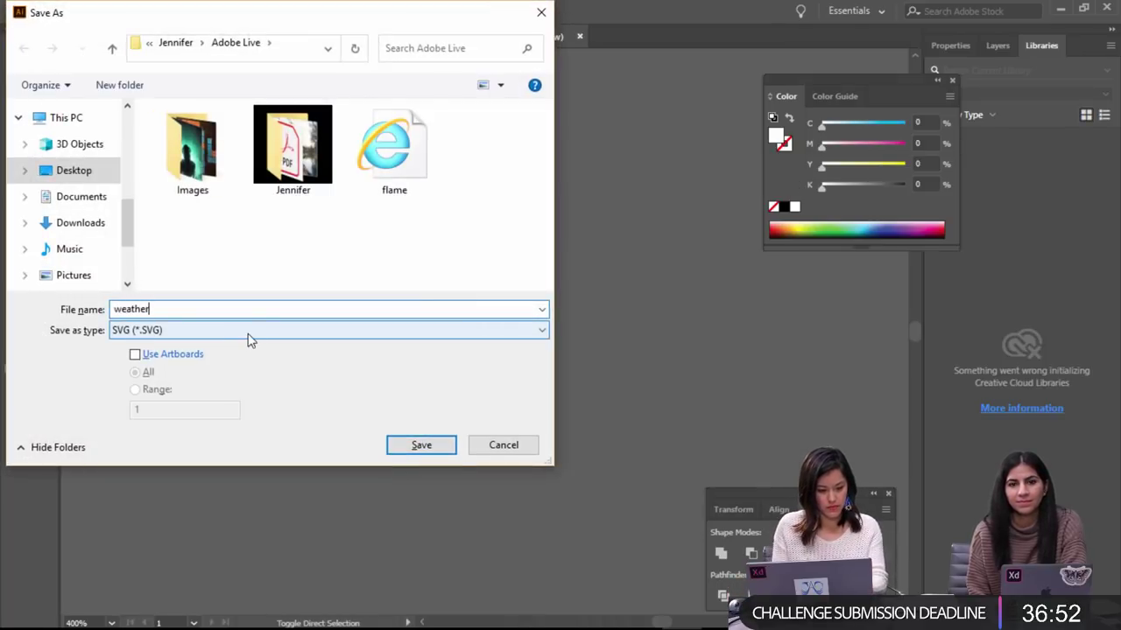
click(443, 449)
click(621, 371)
Switch to the Thrill-Seeker document in XD and move the weather and flame icons off the artboard onto the pasteboard.
mouse_move(560, 617)
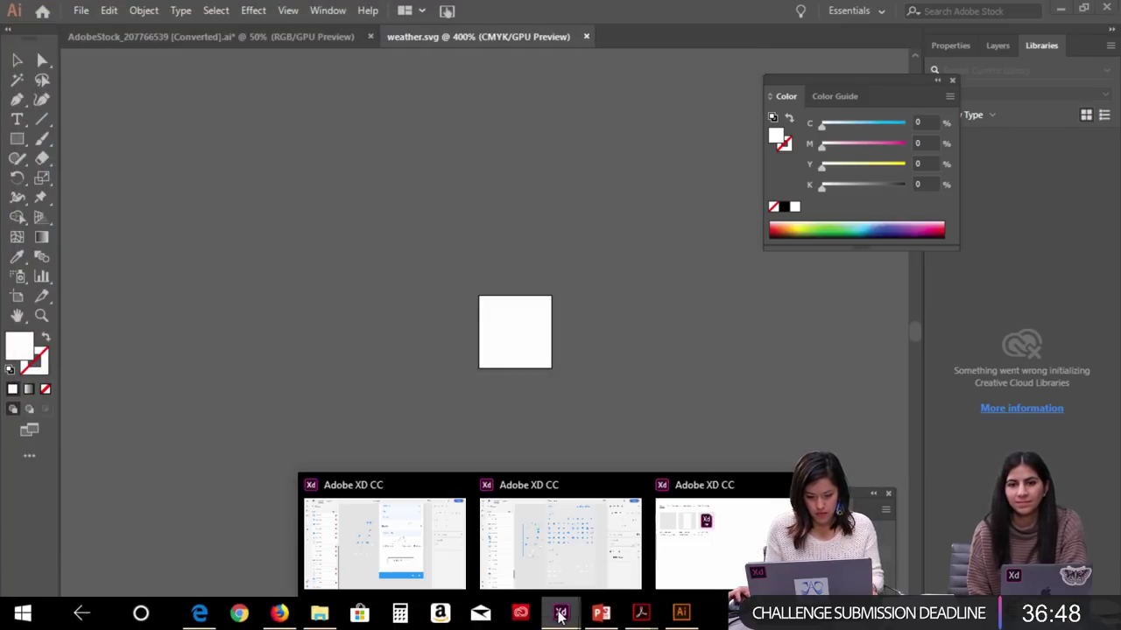
click(372, 551)
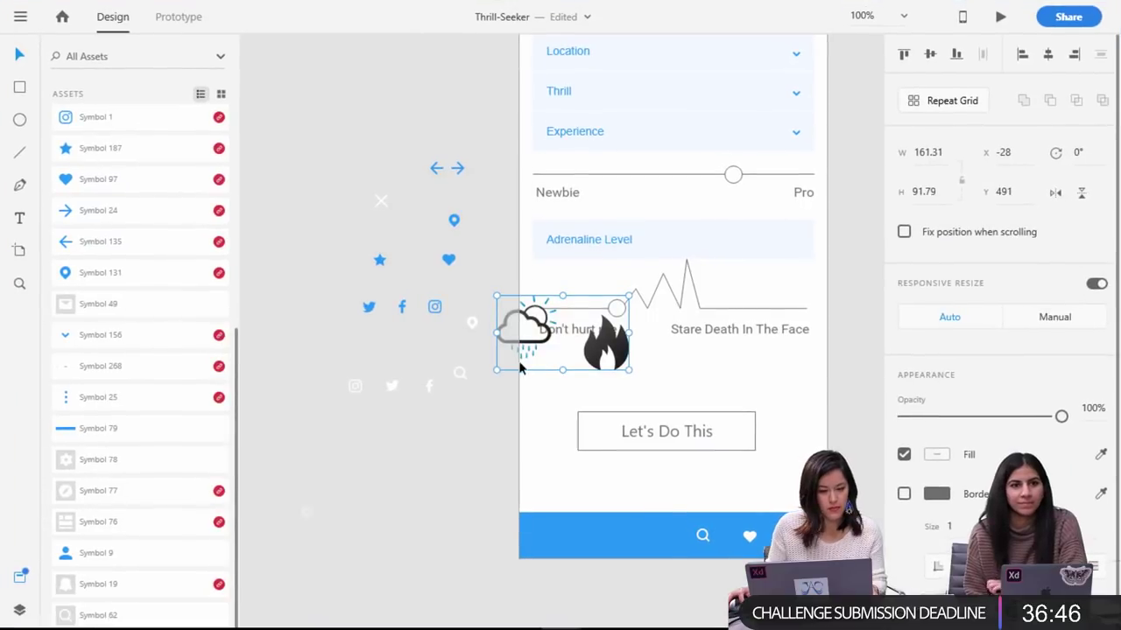
drag(606, 350, 458, 504)
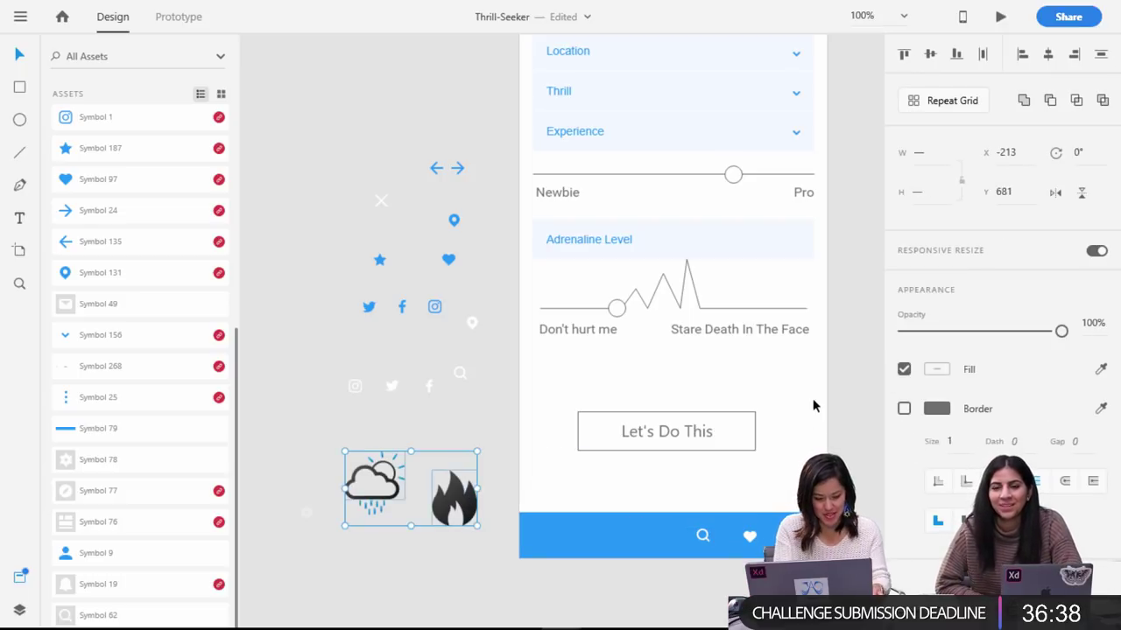
click(493, 548)
Change the flame icon's fill to a solid white and move it up closer to the artboard.
click(458, 487)
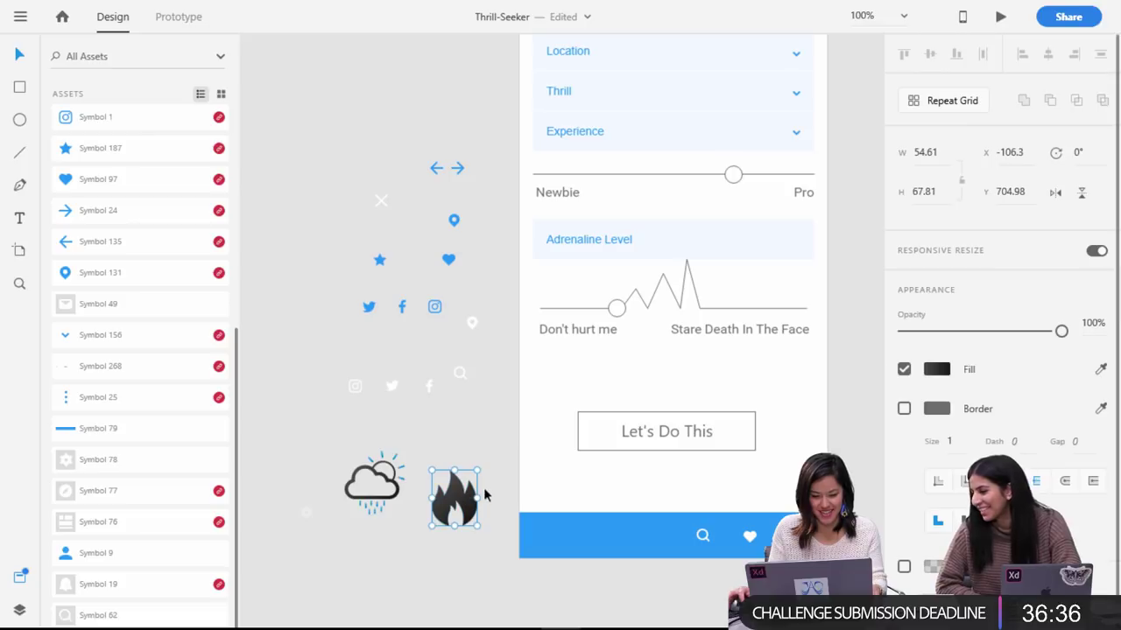
click(935, 369)
click(935, 372)
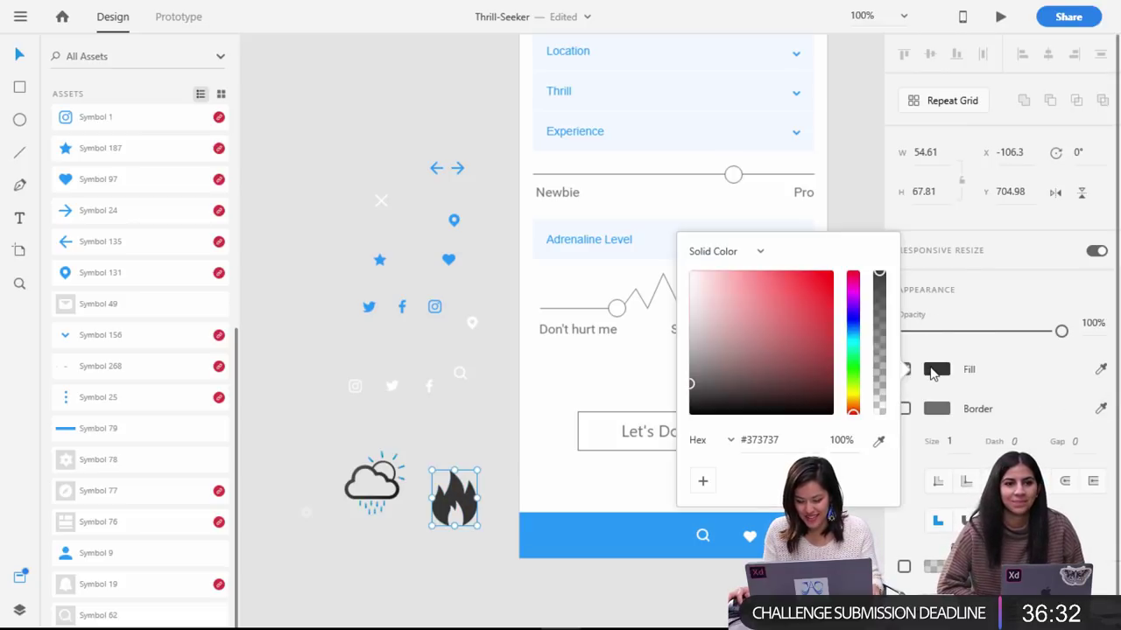
drag(706, 279, 691, 274)
click(582, 496)
drag(453, 503, 466, 474)
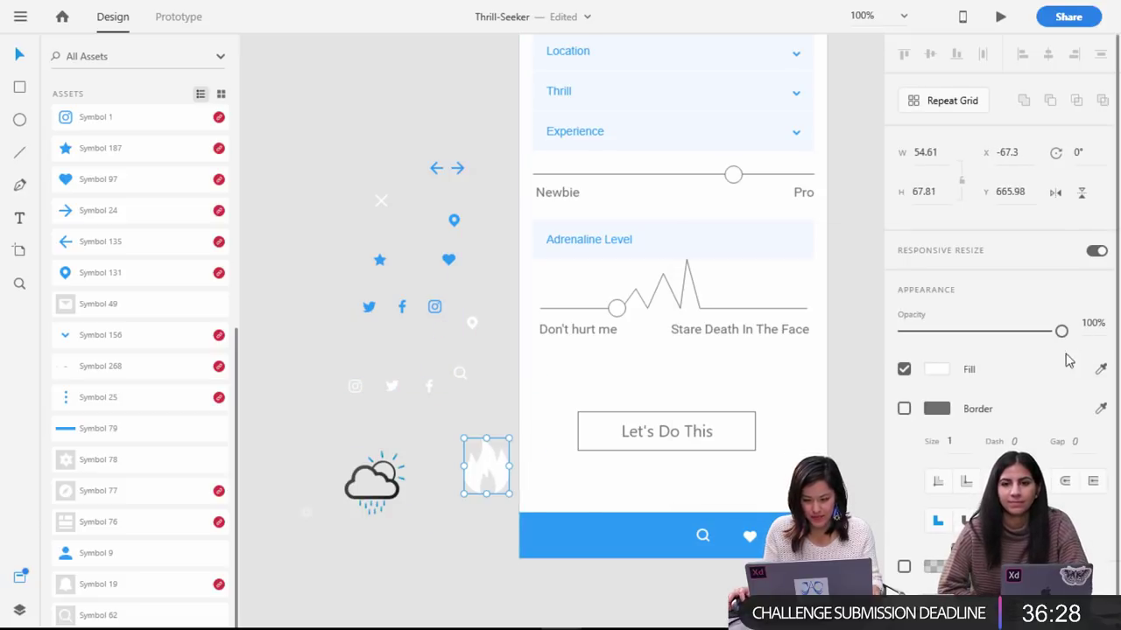
Select all parts of the sun-and-rain-cloud icon and group them.
click(398, 511)
drag(436, 534, 322, 447)
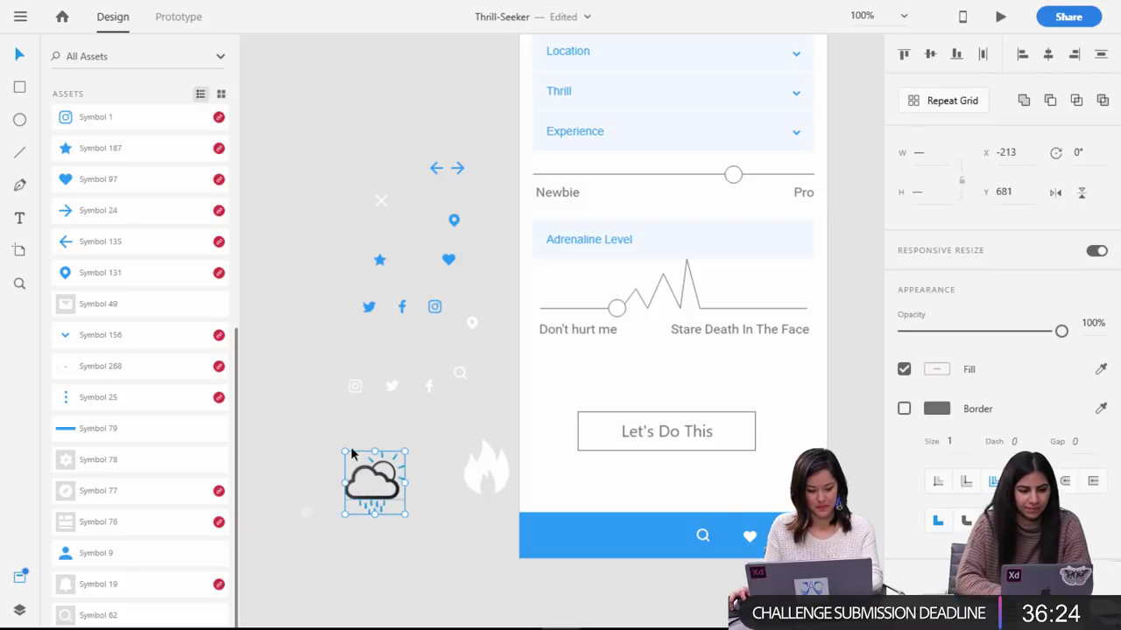
key(ctrl+g)
Try to turn the weather icon white by editing its linear gradient fill and switching the fill off and on.
click(928, 371)
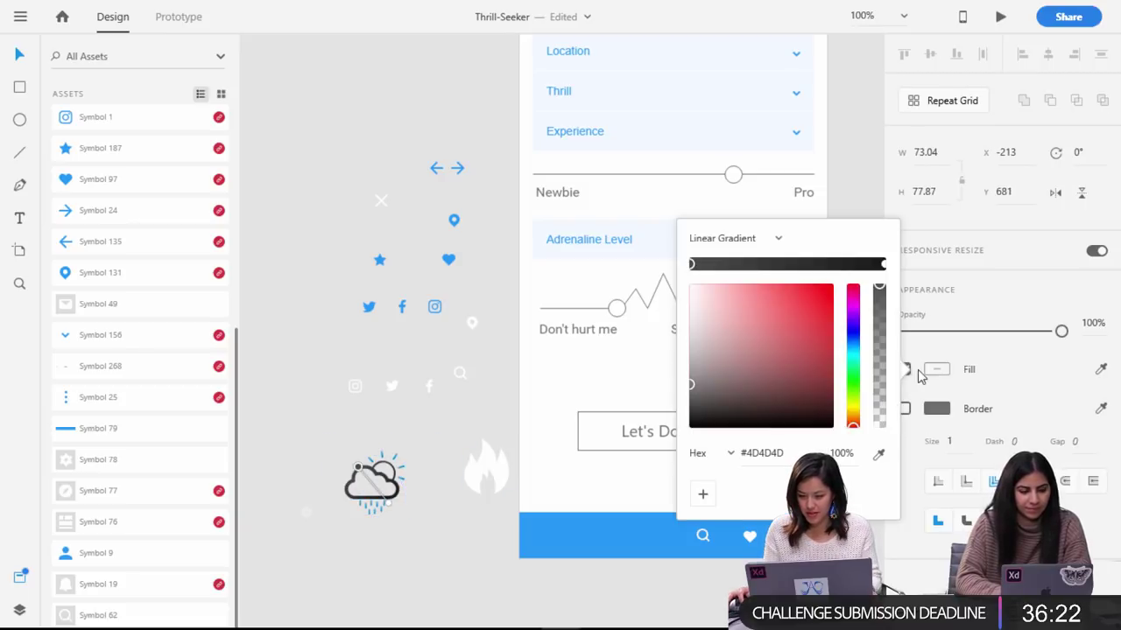
drag(696, 290, 676, 277)
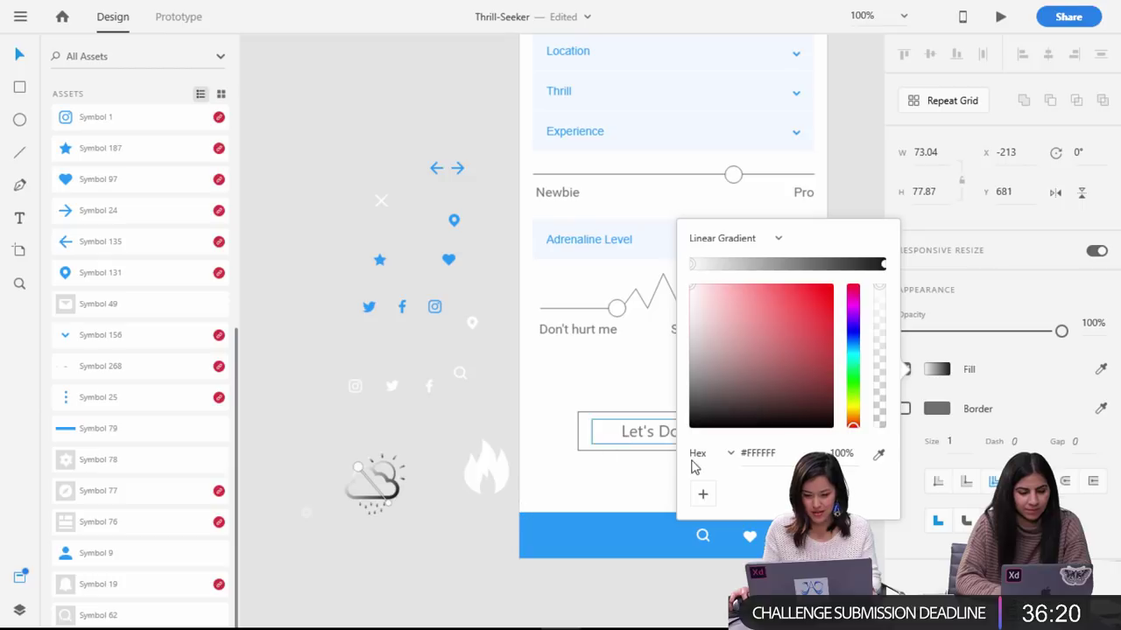
click(926, 351)
click(903, 370)
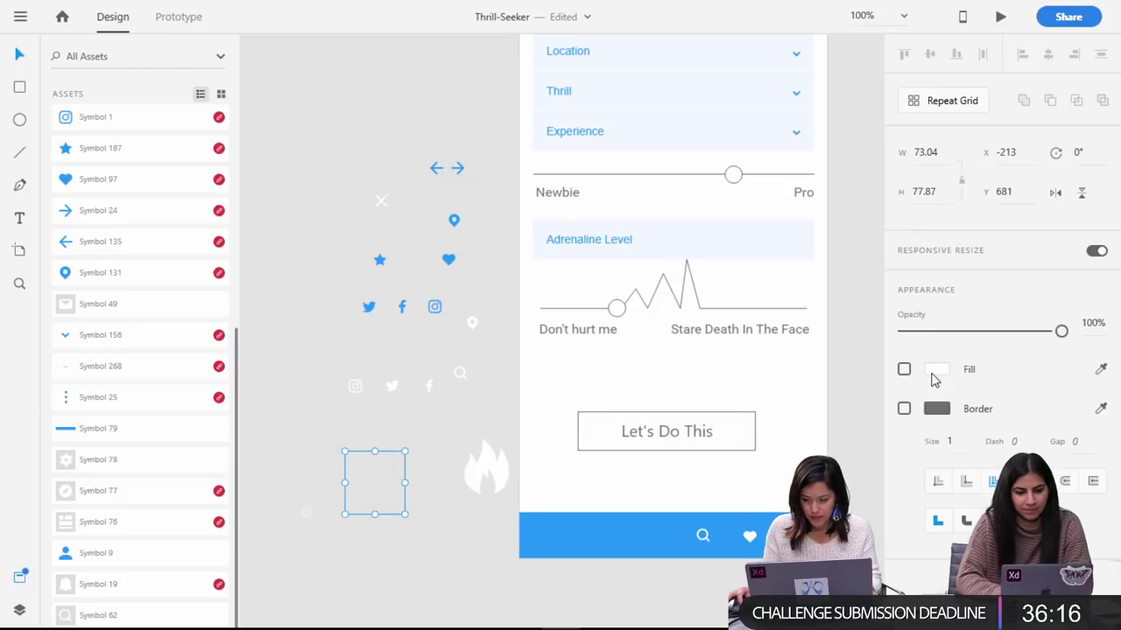
click(904, 369)
click(945, 371)
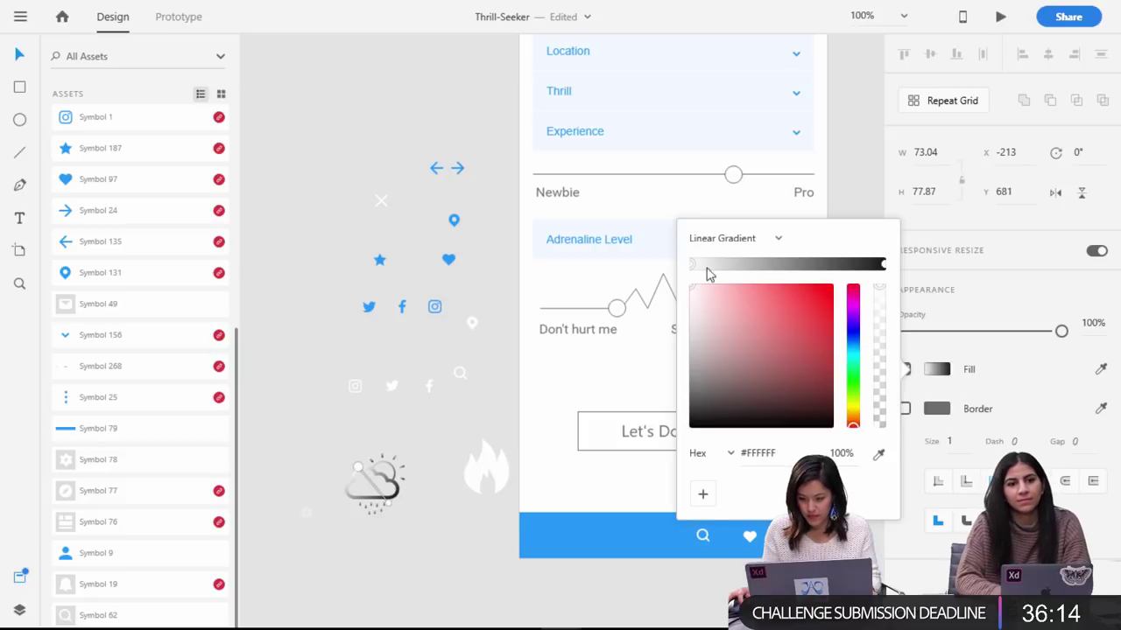
click(880, 455)
click(551, 384)
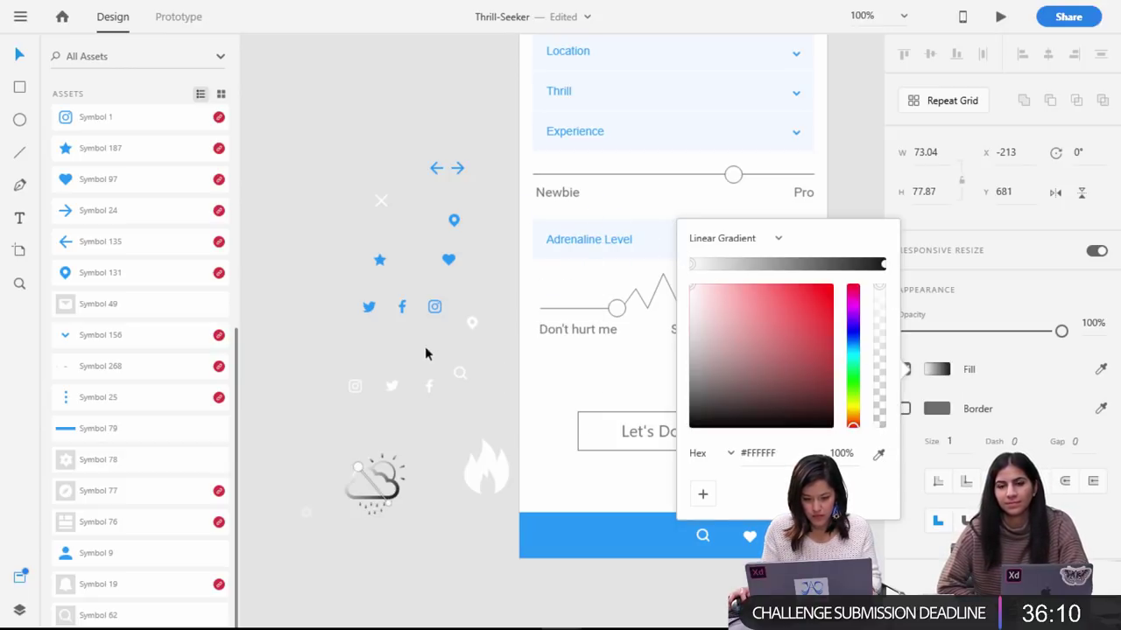
click(939, 370)
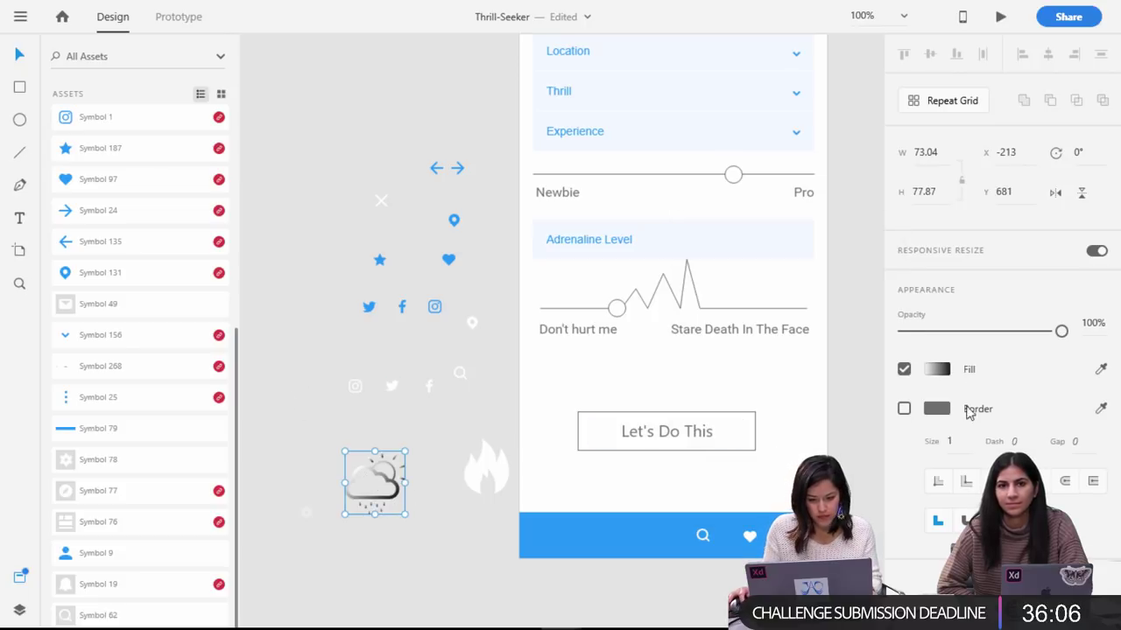
Sample the flame's white as the weather icon's fill, then shrink the icon and place it at the blue tab bar's left end.
click(1102, 370)
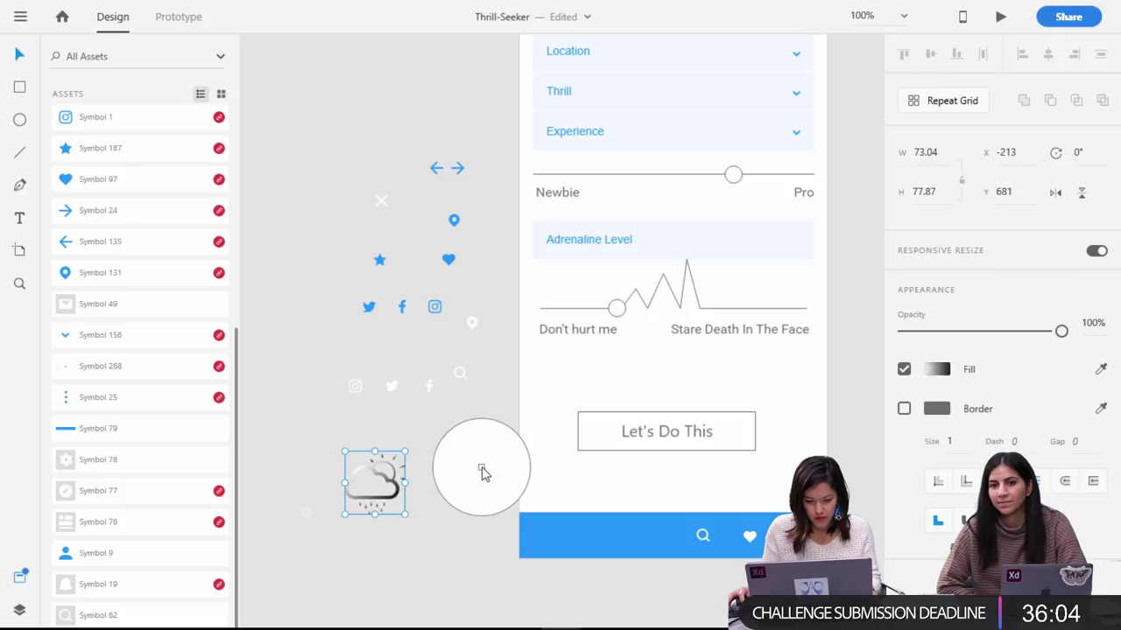
click(483, 466)
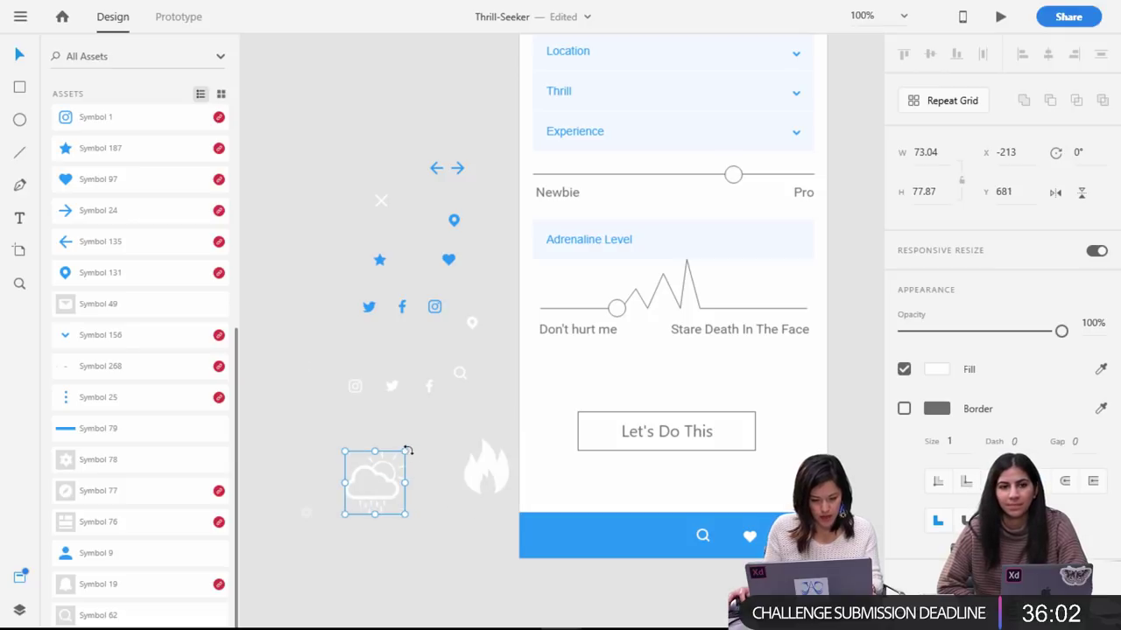
drag(403, 452, 554, 532)
Undo the accidental shift of the tab bar, then move its search icon to X 164 and its heart icon farther left.
drag(696, 536, 635, 531)
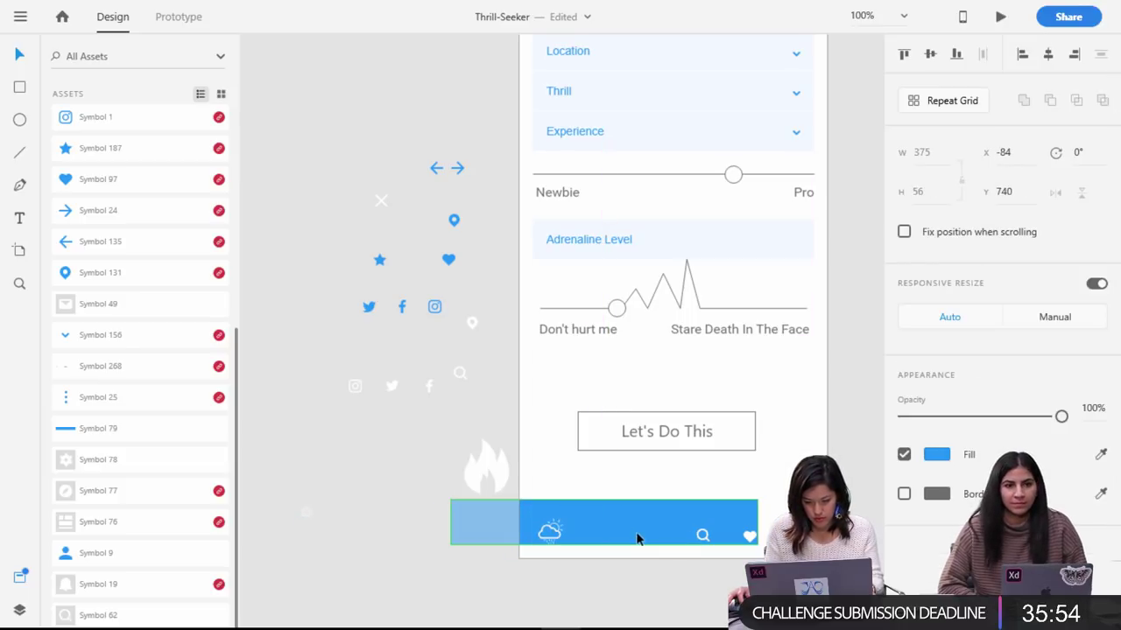
key(ctrl+z)
click(672, 570)
drag(704, 543, 667, 544)
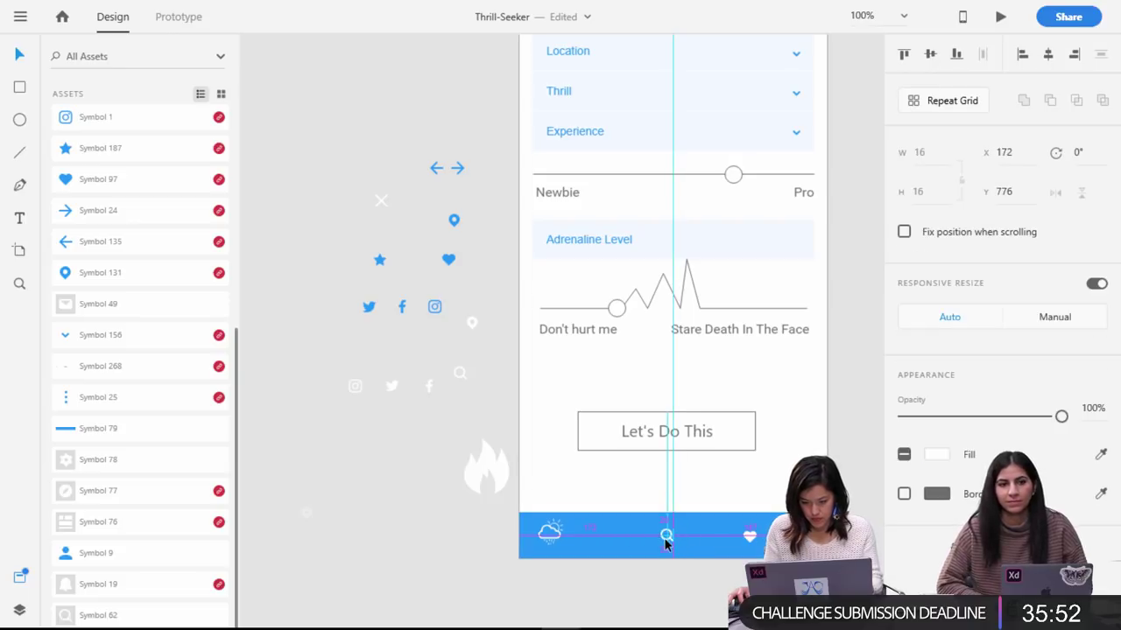
drag(749, 540, 731, 541)
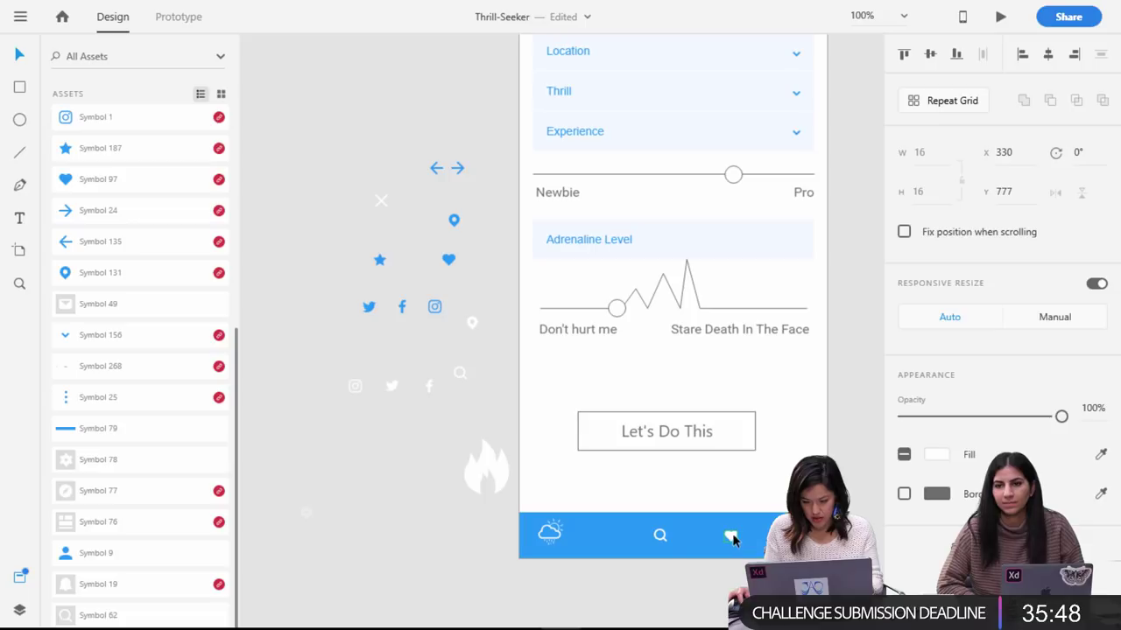
Shift the weather icon slightly right and down in the tab bar, and move the search and heart icons farther left.
shift+click(662, 540)
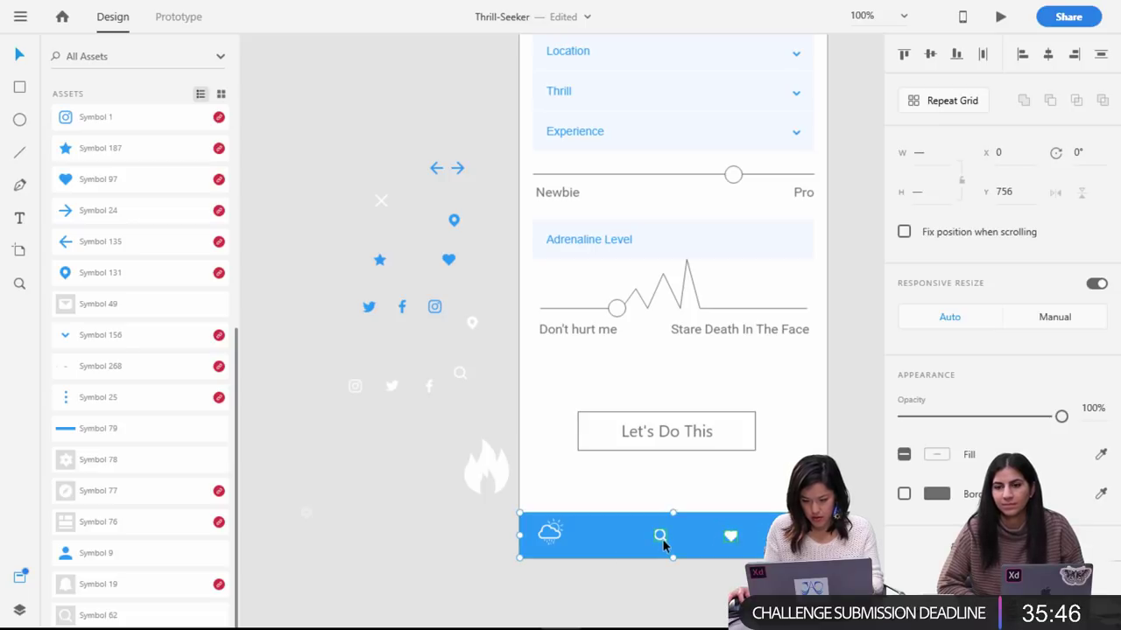
click(561, 578)
click(664, 537)
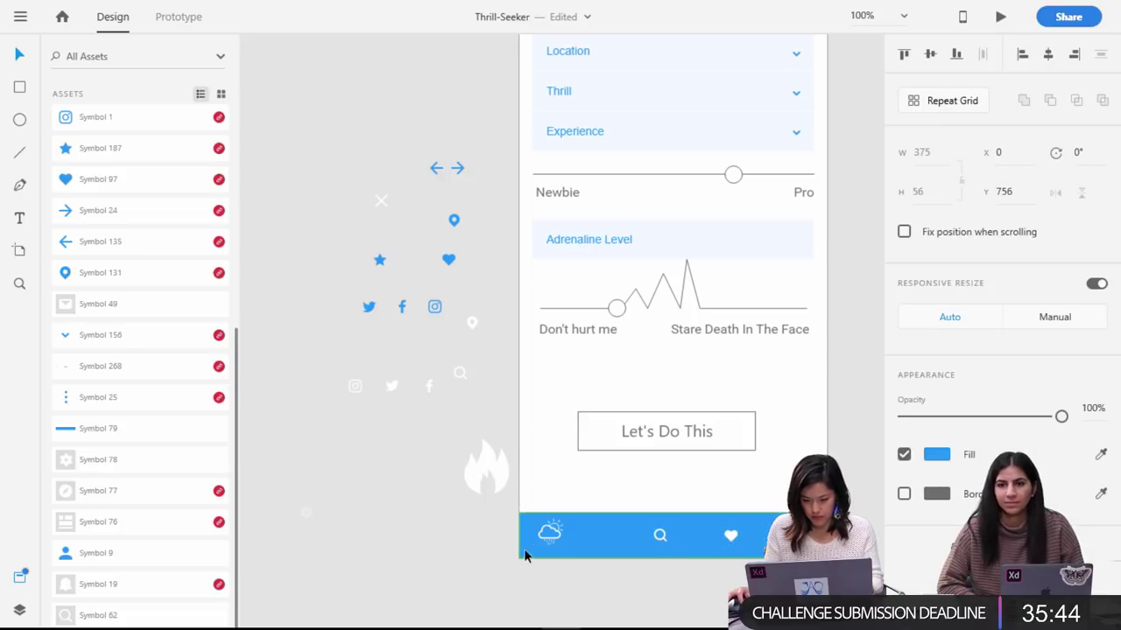
drag(556, 534, 569, 541)
click(662, 534)
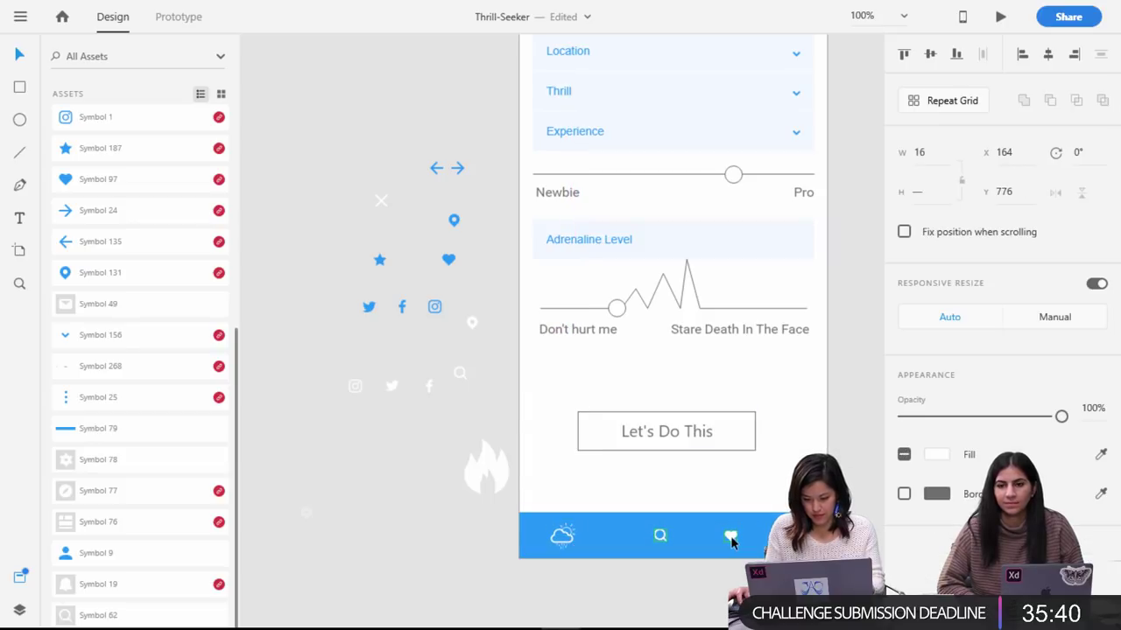
mouse_move(638, 524)
mouse_down()
mouse_move(618, 520)
mouse_move(633, 539)
mouse_up()
click(645, 588)
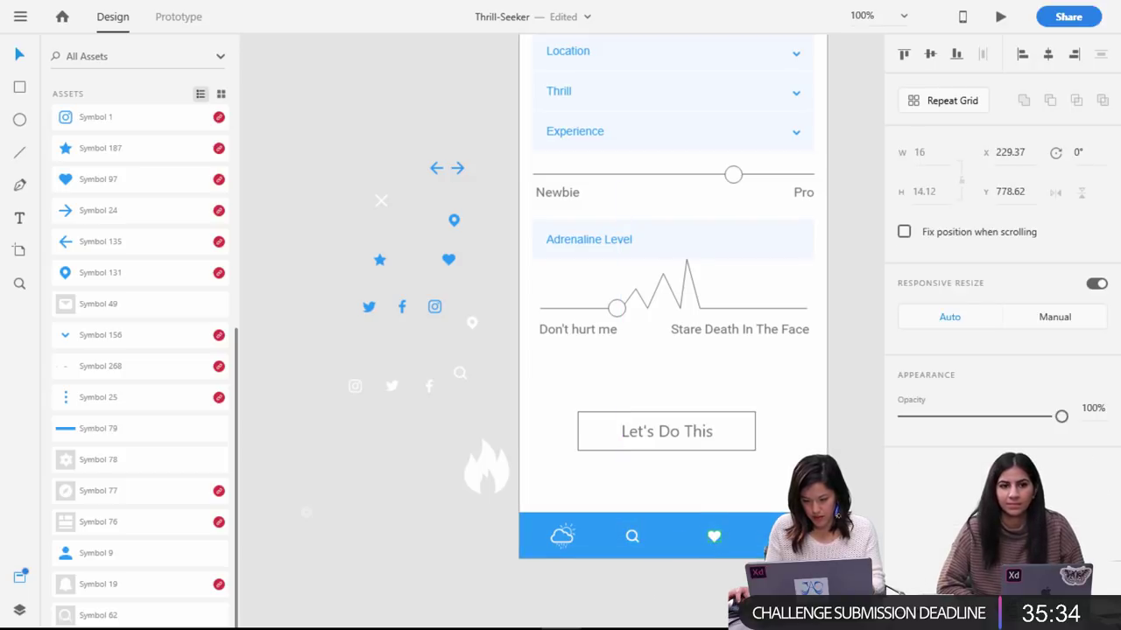
Reposition the search, heart and mail icons along the blue tab bar, placing the search icon at X 126.
click(675, 595)
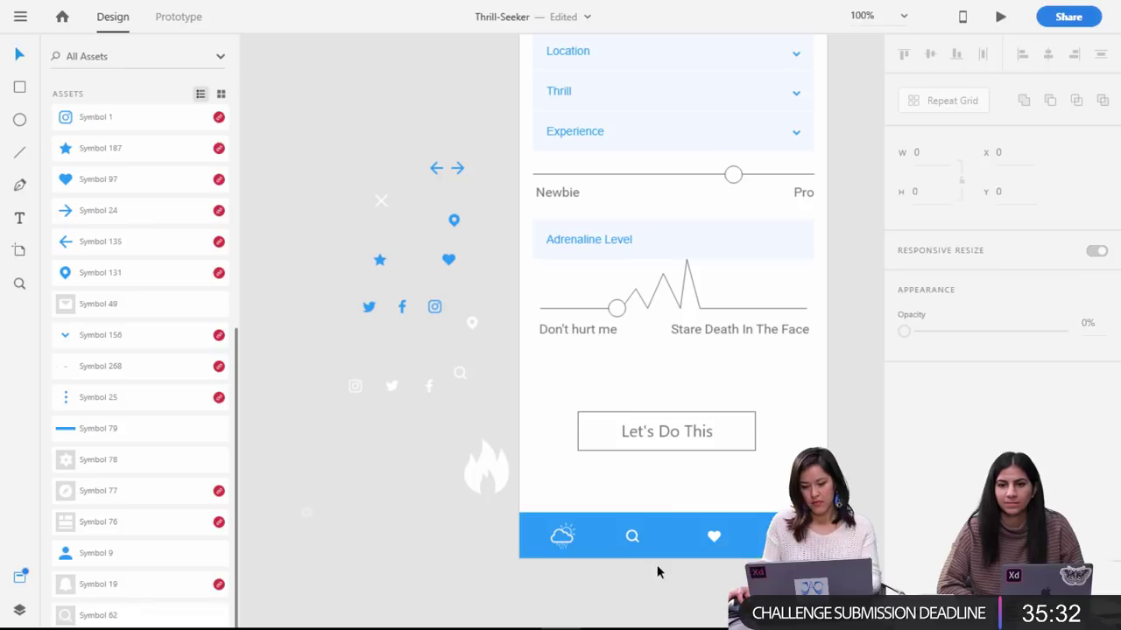
click(633, 535)
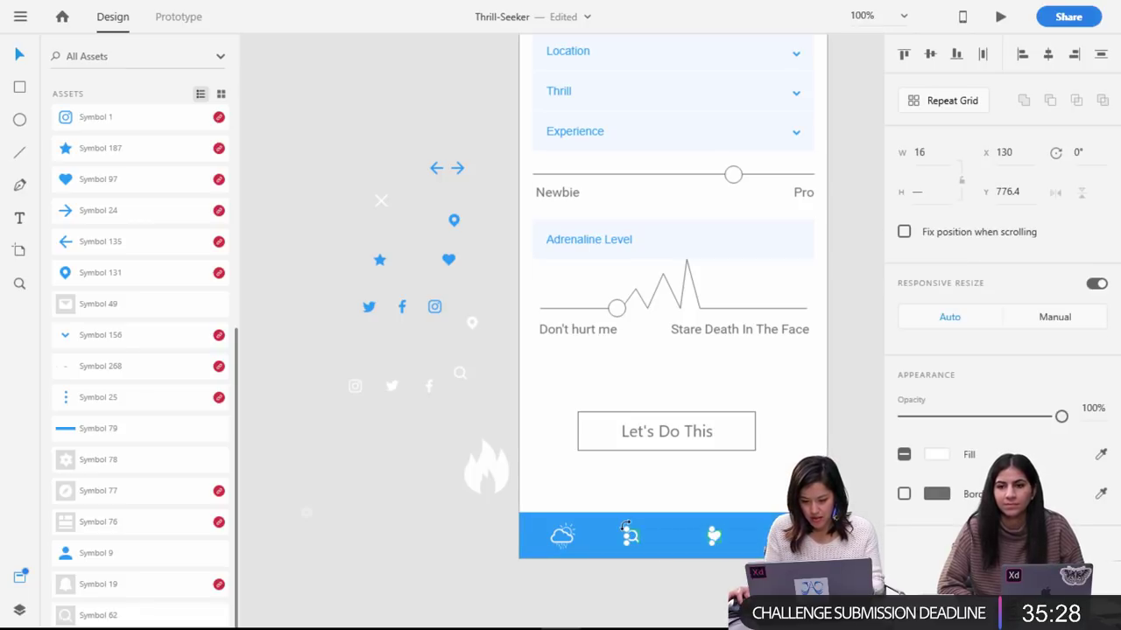
drag(625, 528, 554, 524)
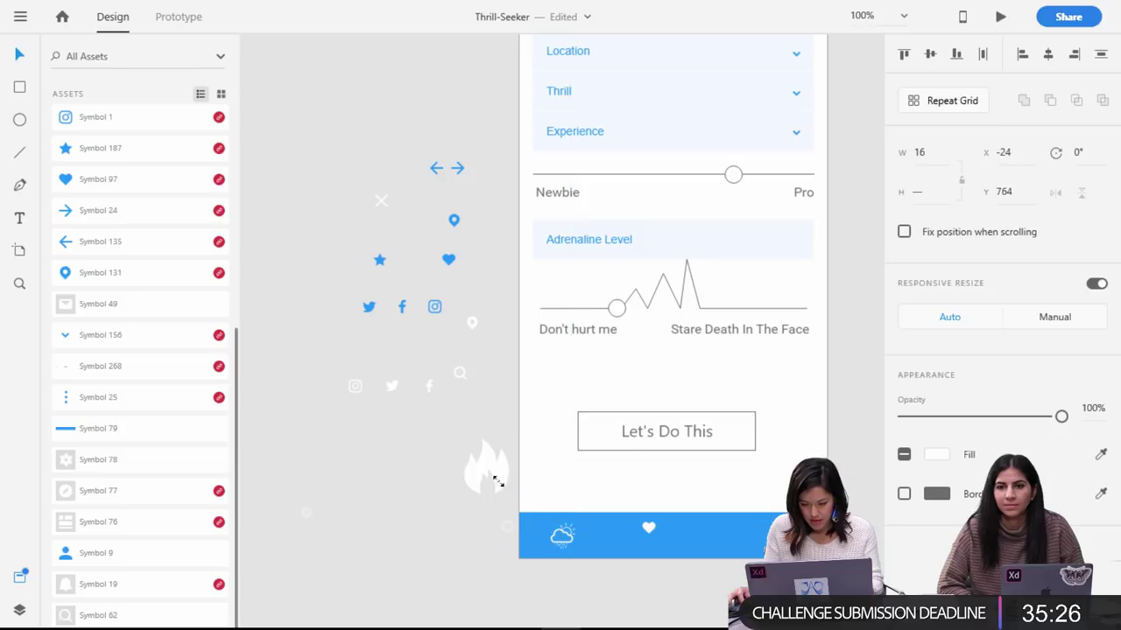
click(686, 531)
drag(639, 529, 655, 529)
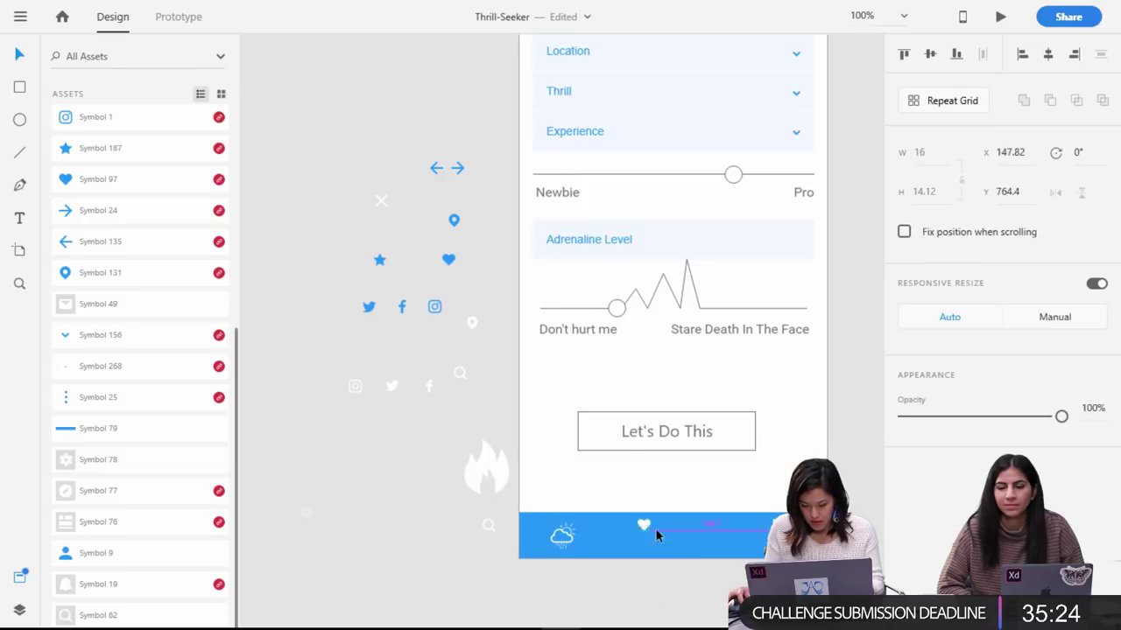
drag(781, 536, 786, 536)
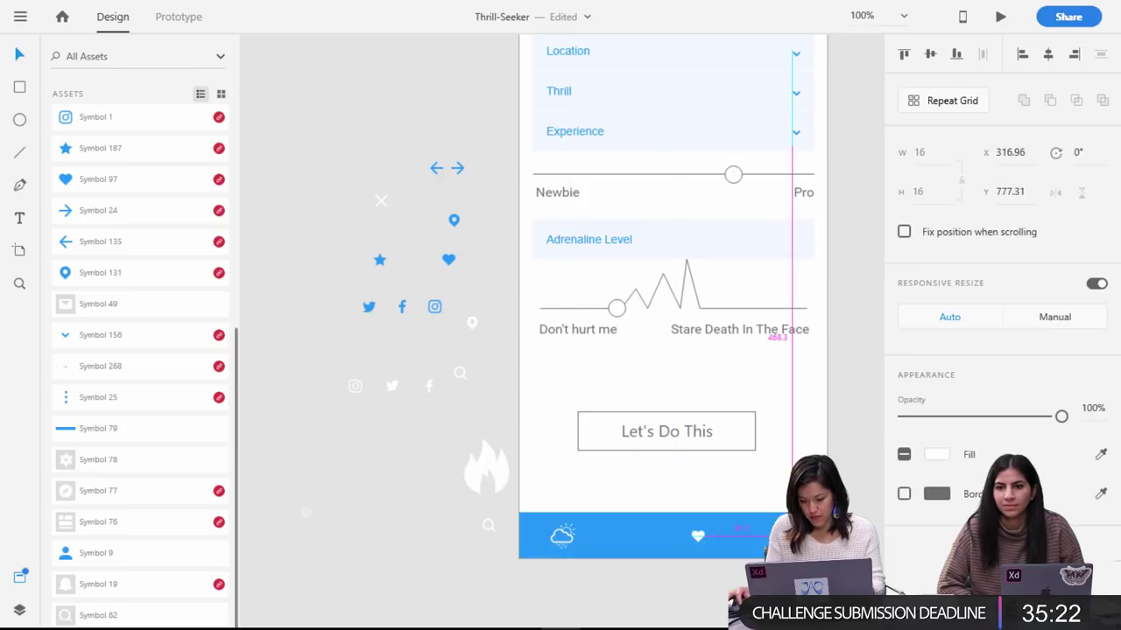
drag(491, 532, 602, 550)
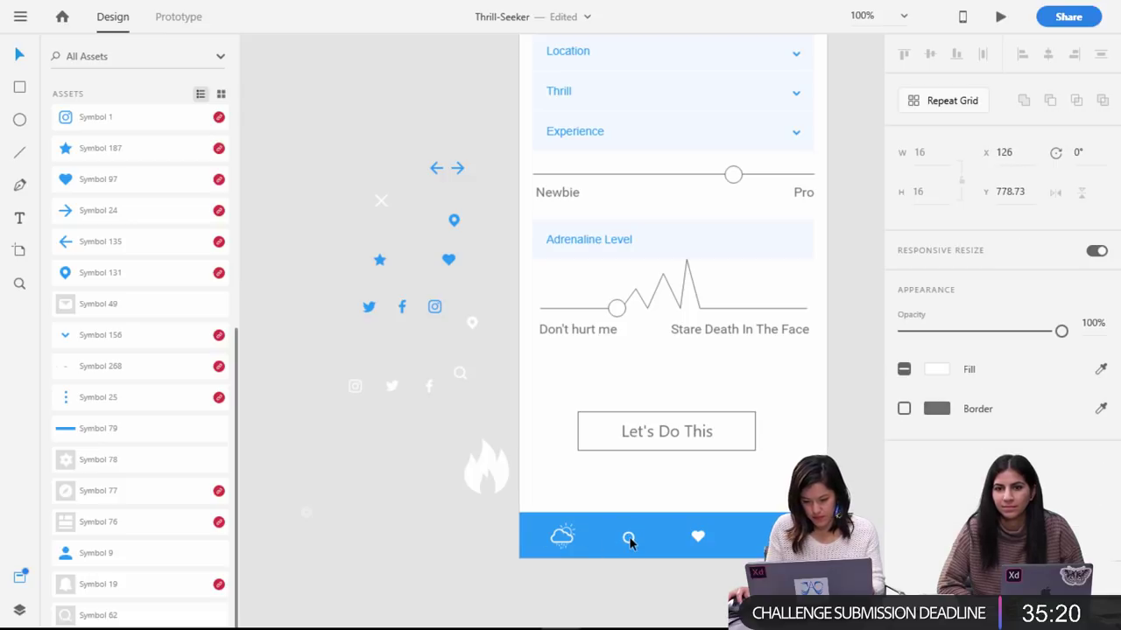
Move the heart icon slightly right to even out the tab bar spacing, and undo the accidental shift of the bar.
drag(697, 537, 709, 537)
drag(629, 536, 636, 536)
key(ctrl+z)
click(634, 596)
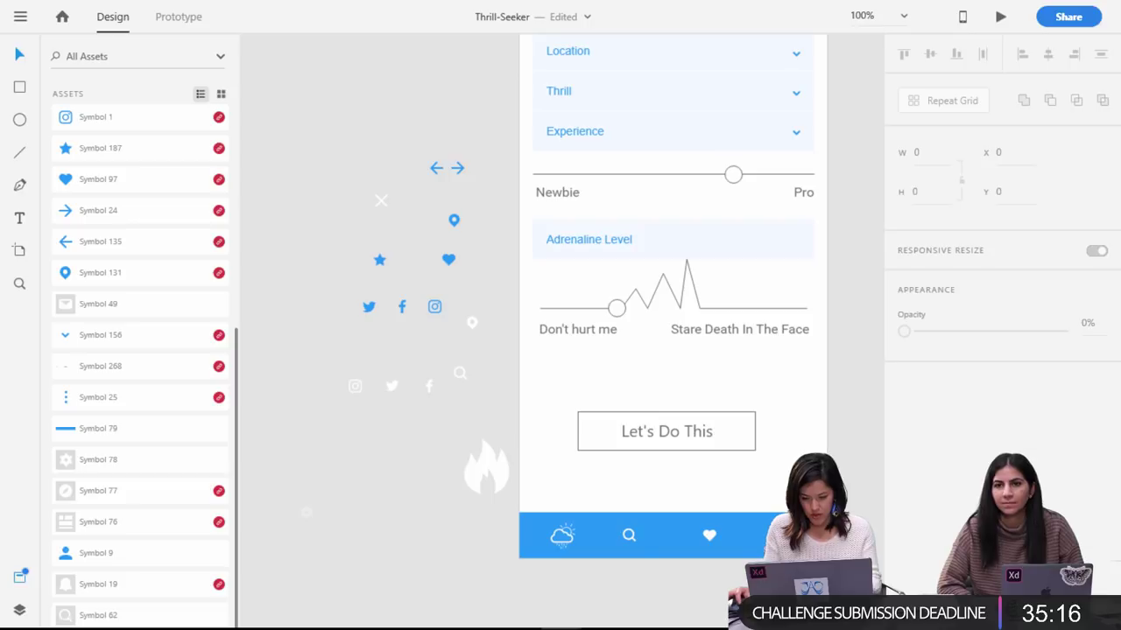
drag(723, 534, 727, 535)
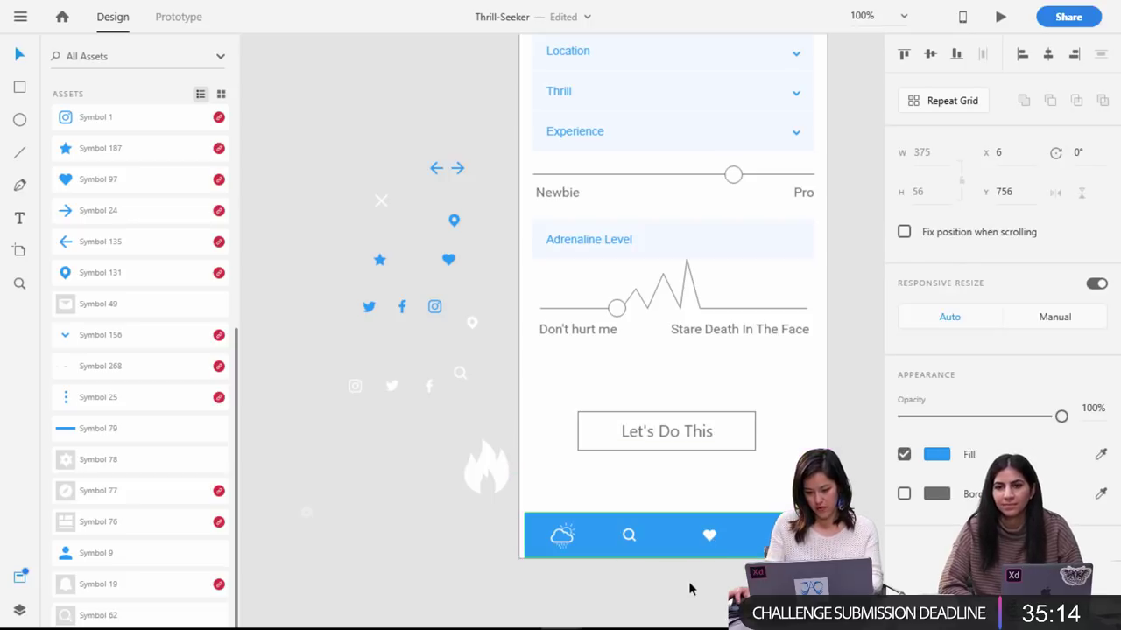
key(Escape)
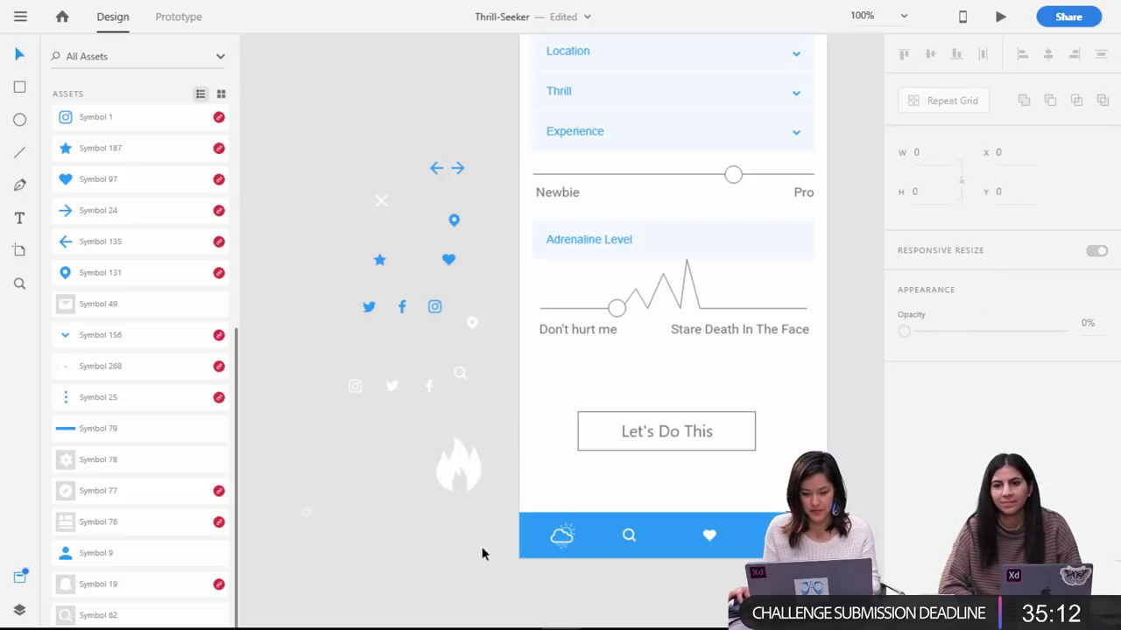
Group the blue tab bar with its icons, make the group a symbol and name it Footer Nav.
click(548, 538)
drag(548, 539, 506, 516)
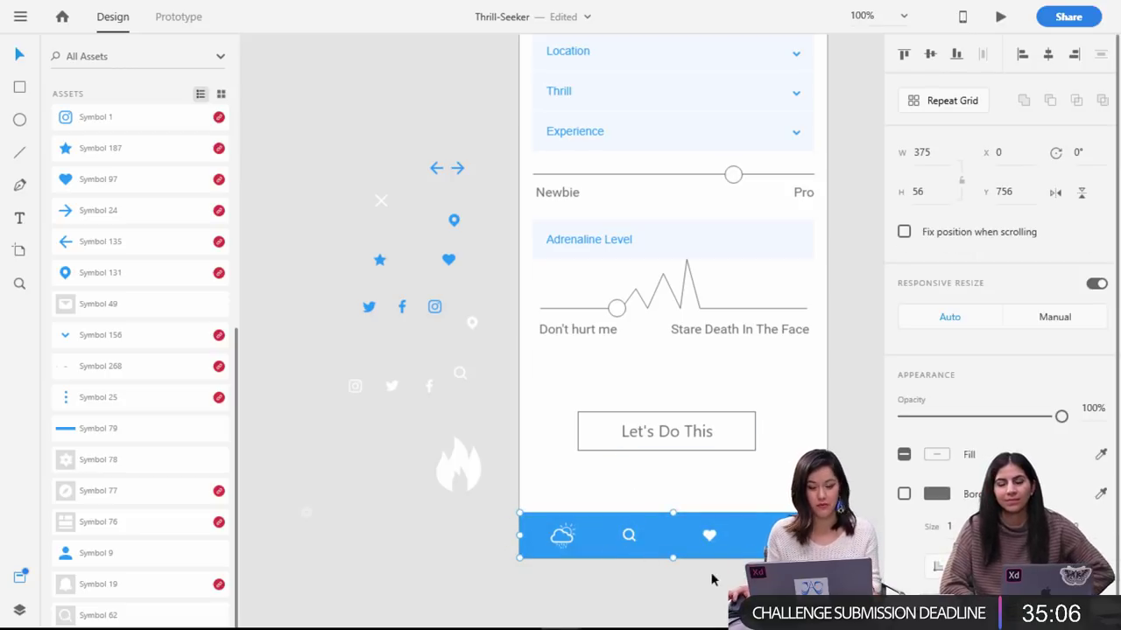
right_click(652, 535)
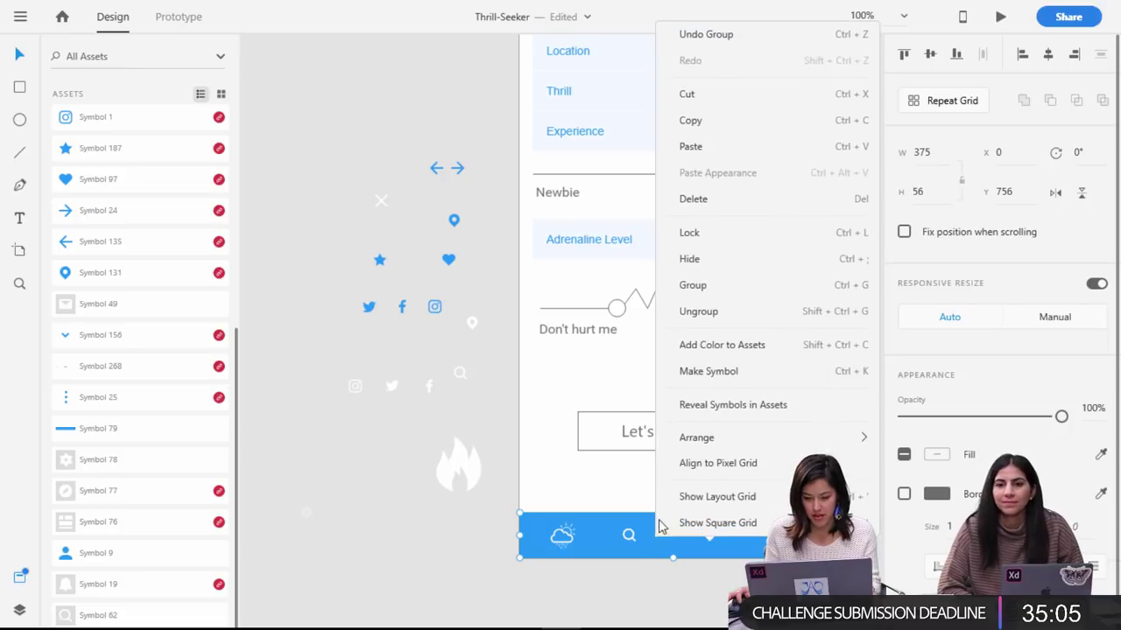
click(708, 371)
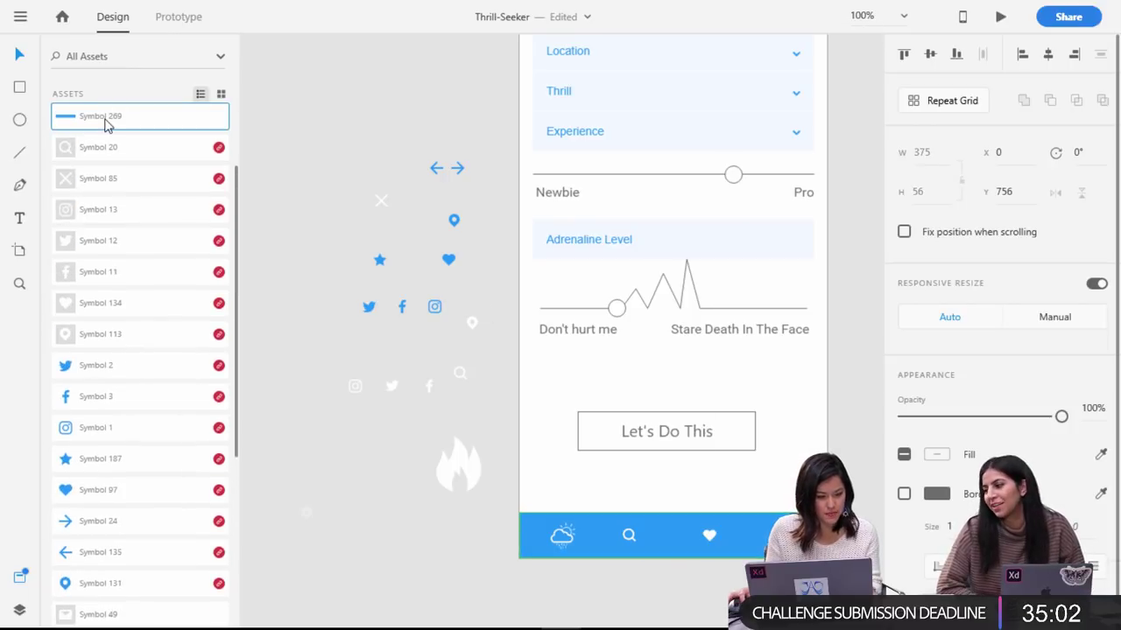
double_click(107, 118)
text(Foo)
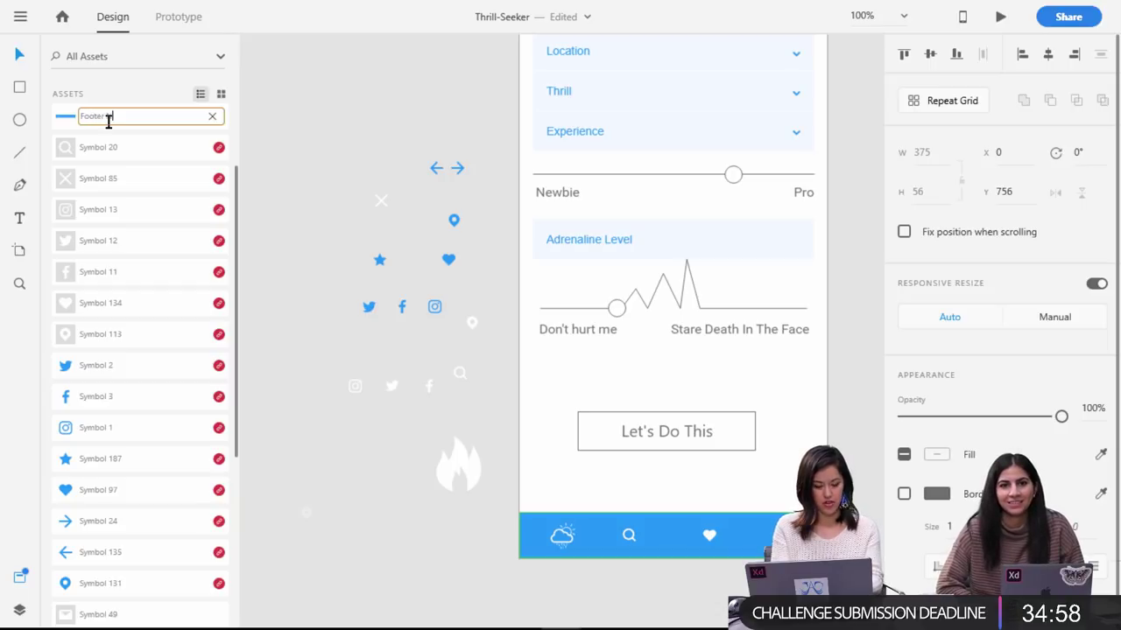
text(ter Nav)
click(344, 215)
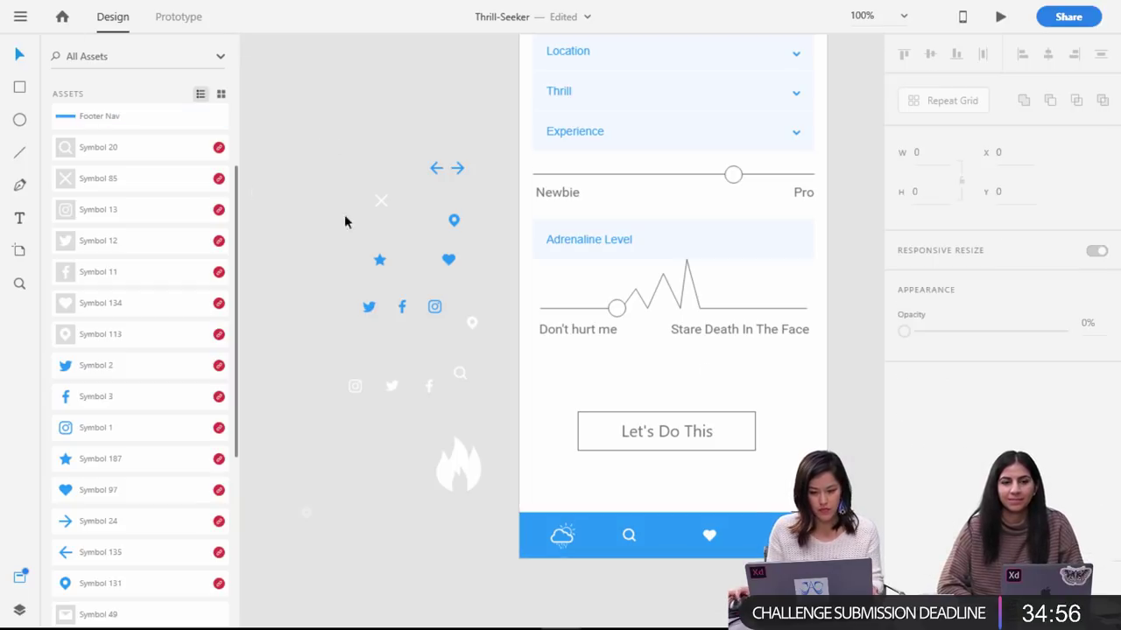
Group the Let's Do This button's frame and text, convert it into a symbol and name it CTA.
click(753, 446)
drag(788, 453, 570, 393)
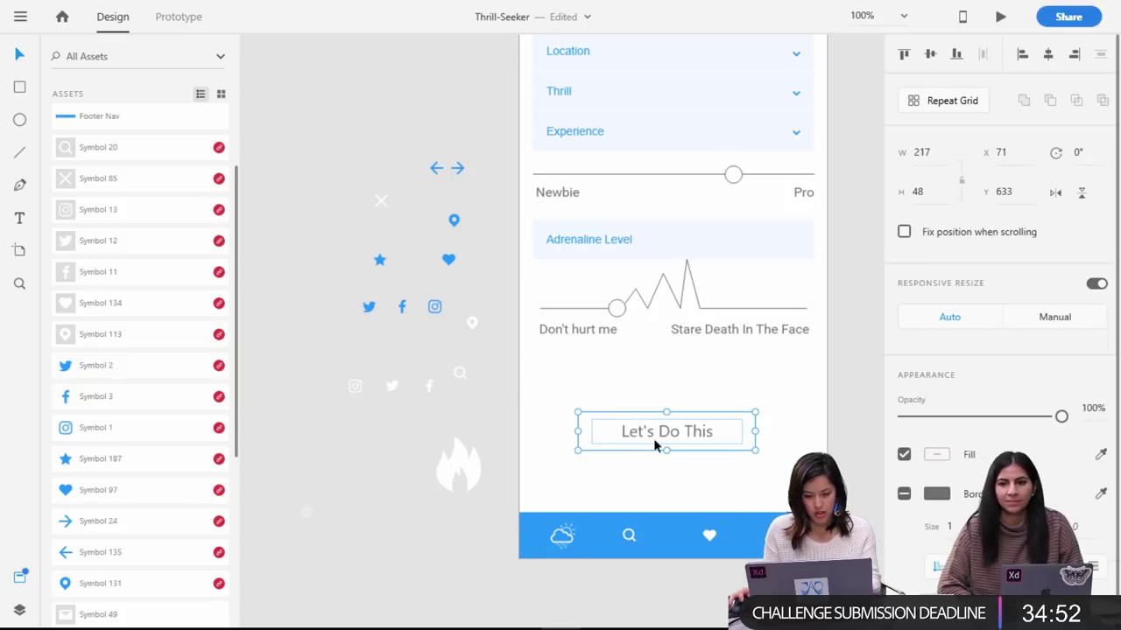
right_click(654, 437)
click(702, 378)
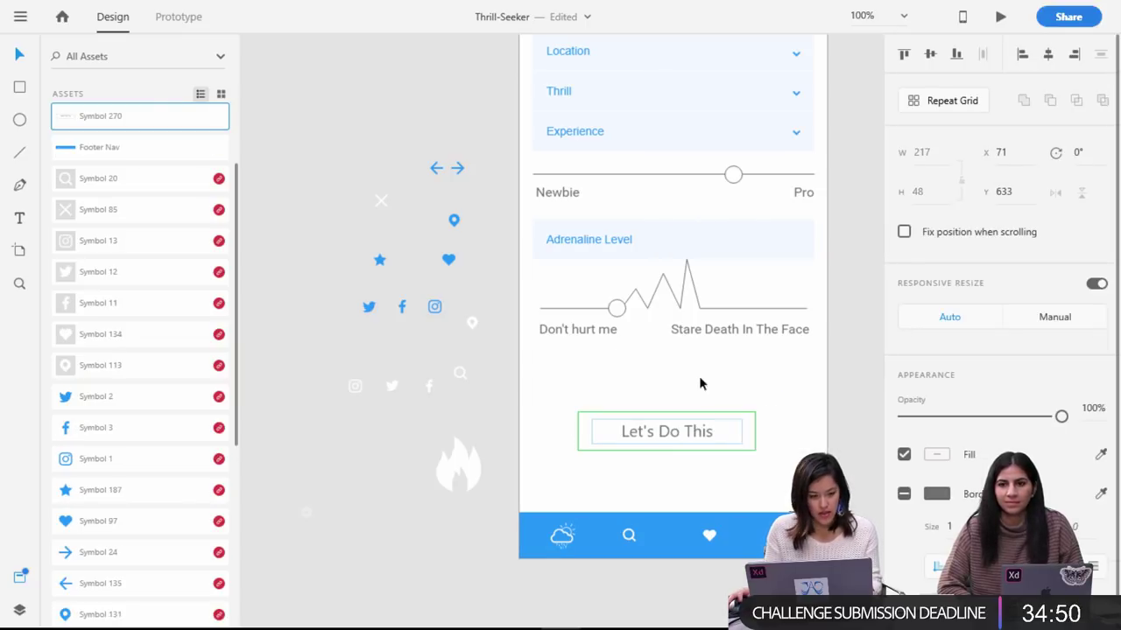
double_click(110, 116)
text(CTA)
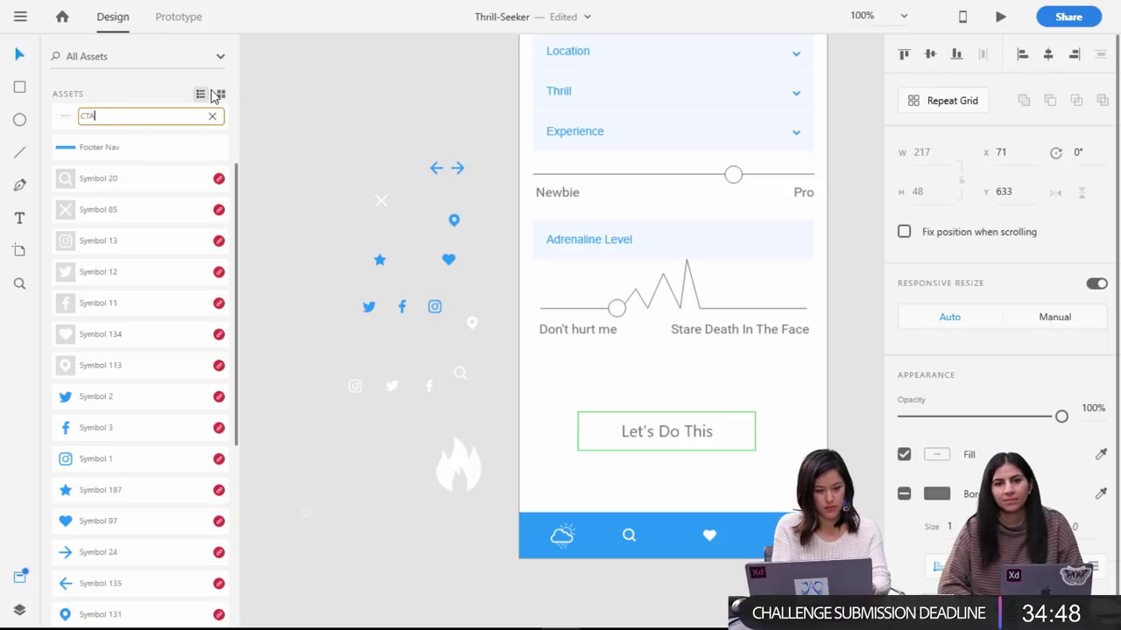
click(345, 120)
Group the peaked slider with its Don't hurt me and Stare Death In The Face labels as a symbol named Adrenaline Level.
drag(844, 359, 548, 324)
key(ctrl+g)
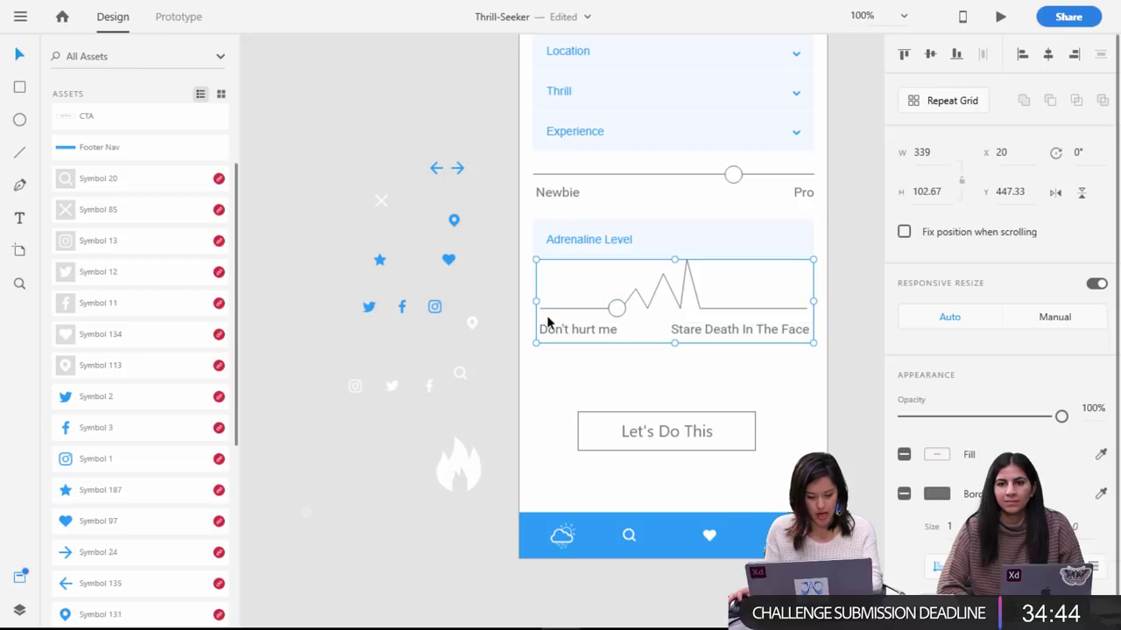
right_click(597, 308)
click(638, 384)
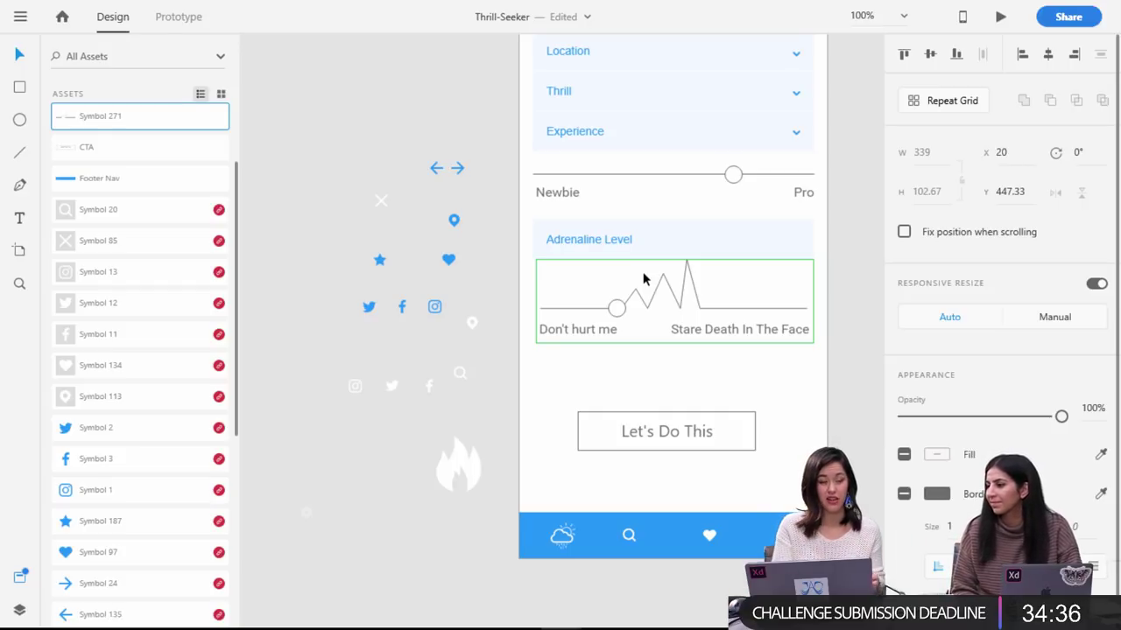
double_click(114, 119)
text(Ad)
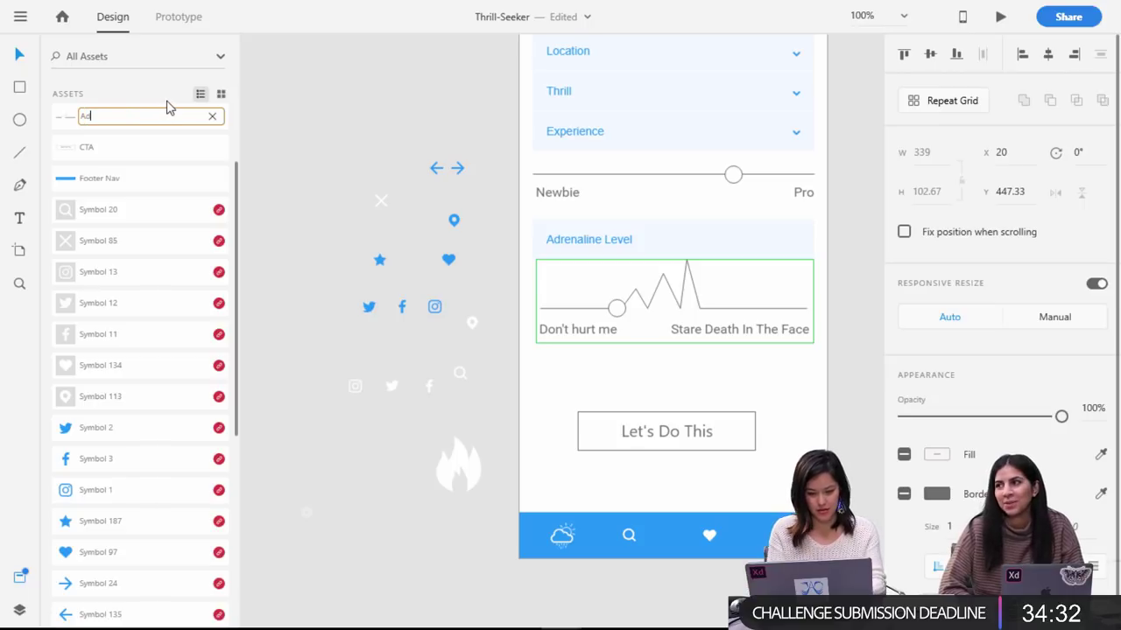
key(BackSpace)
key(BackSpace)
text(A)
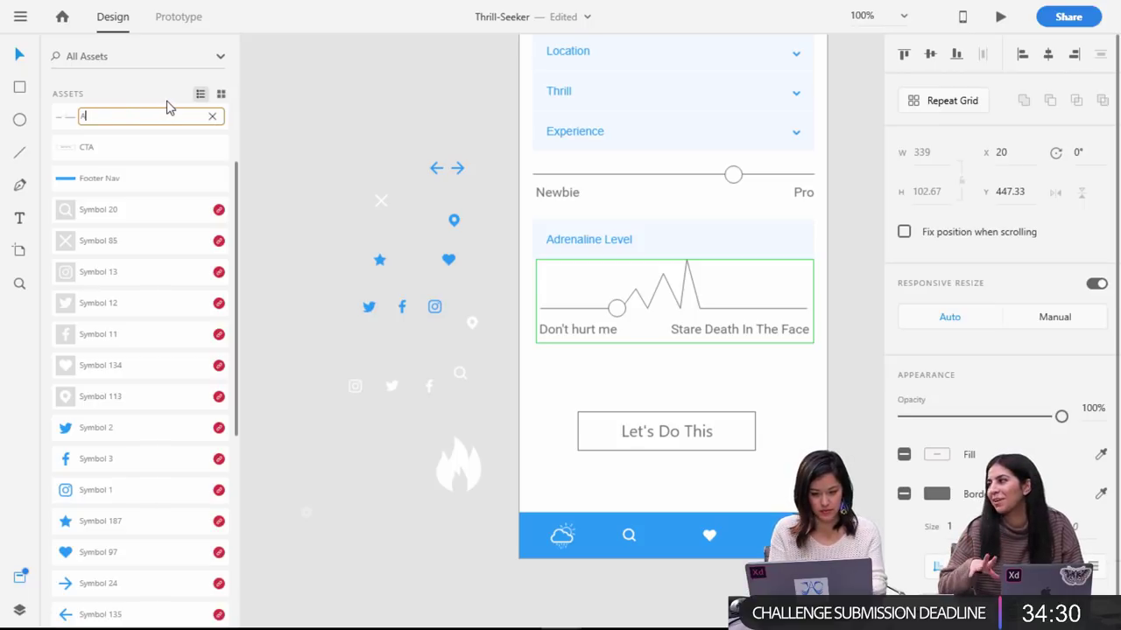
text(drenaline Level)
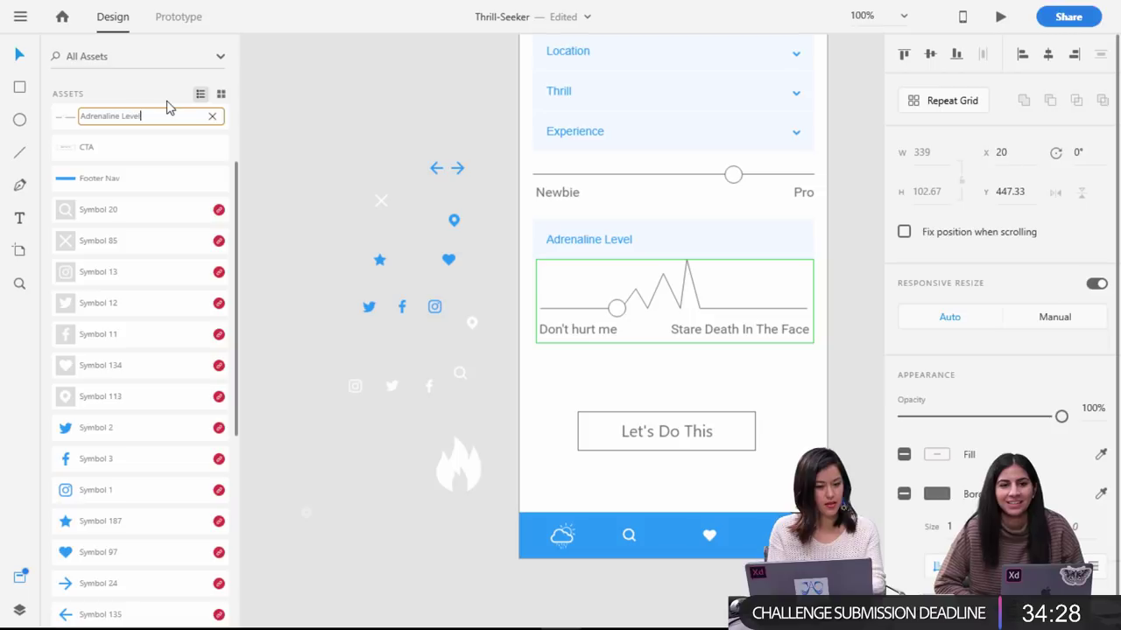
click(295, 130)
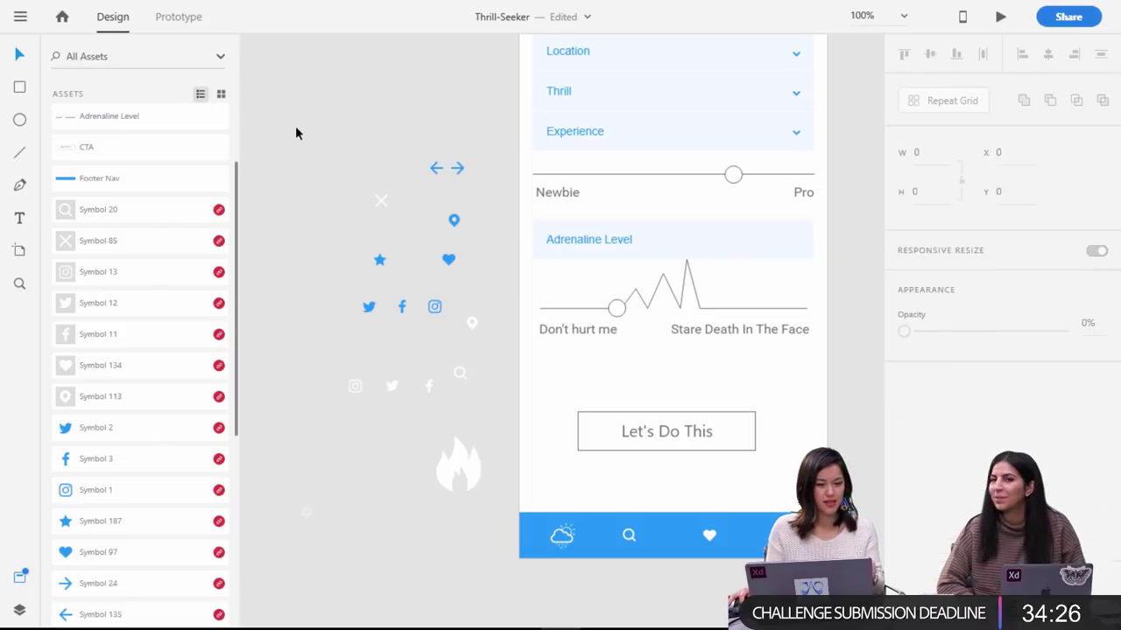
Group the upper slider with its Newbie and Pro labels and make it a symbol named Experience.
scroll(499, 245, down, 2)
scroll(564, 232, up, 3)
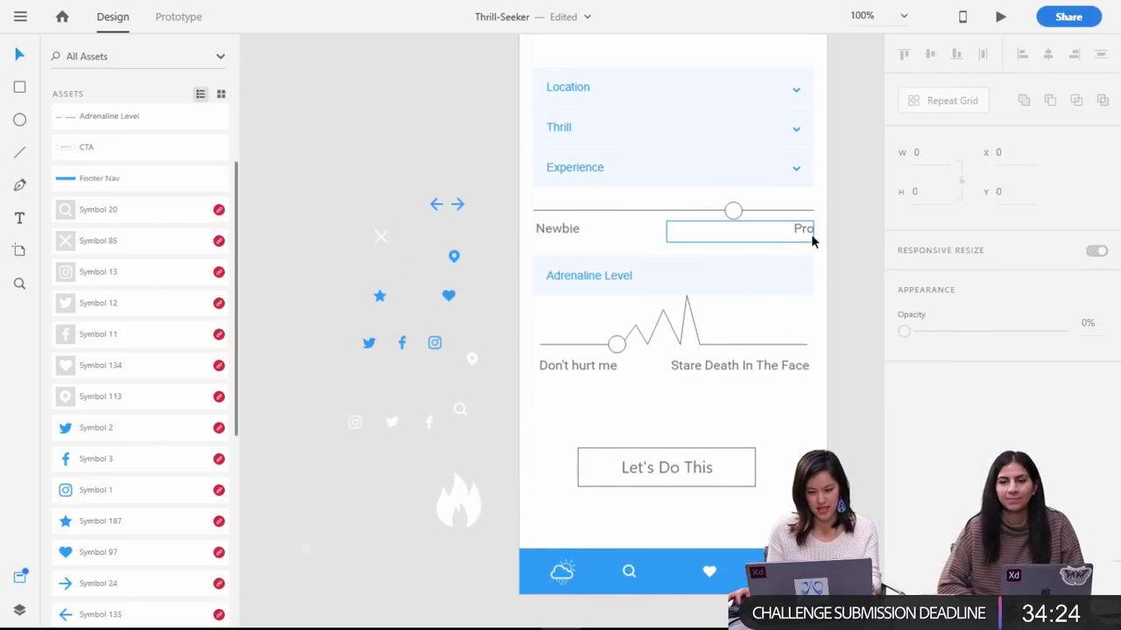
click(737, 211)
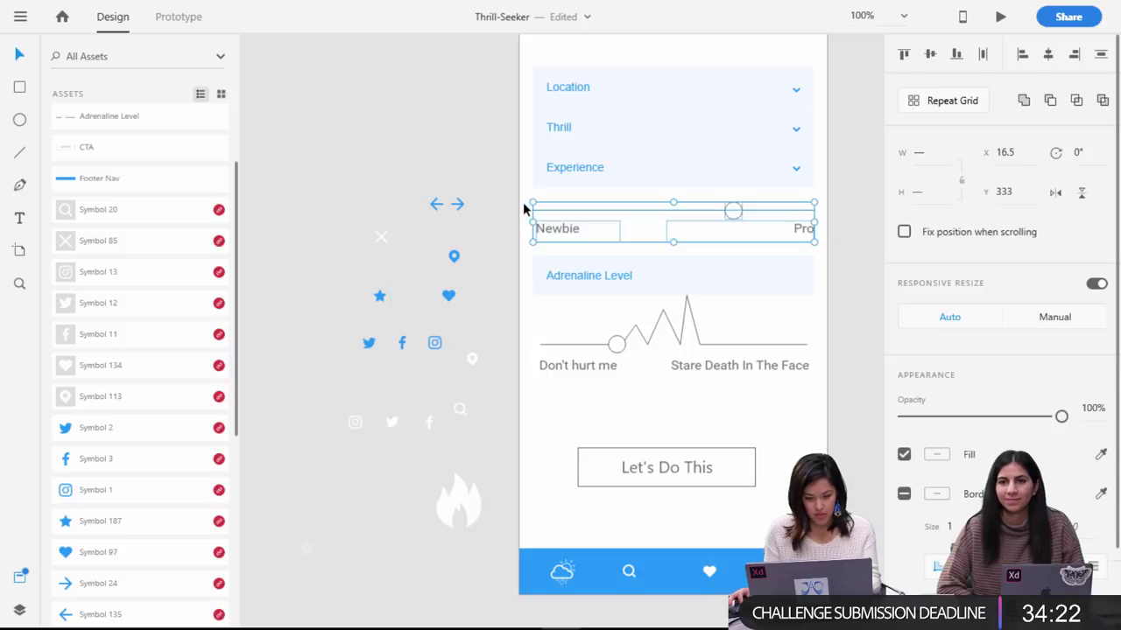
right_click(565, 225)
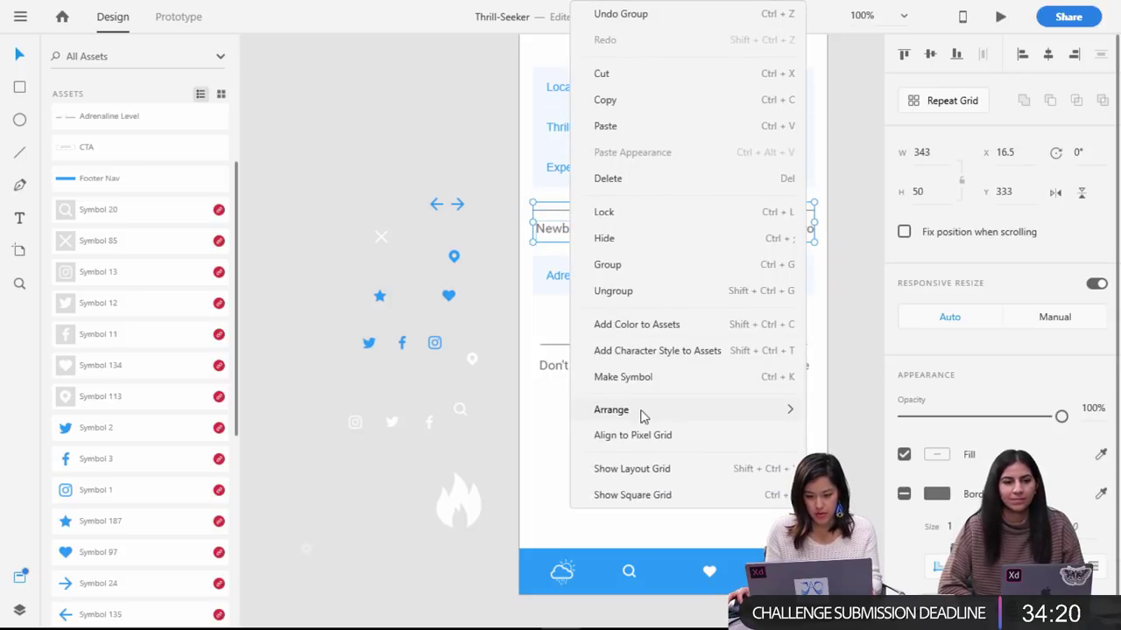
click(638, 381)
double_click(106, 116)
text(Experience)
click(417, 276)
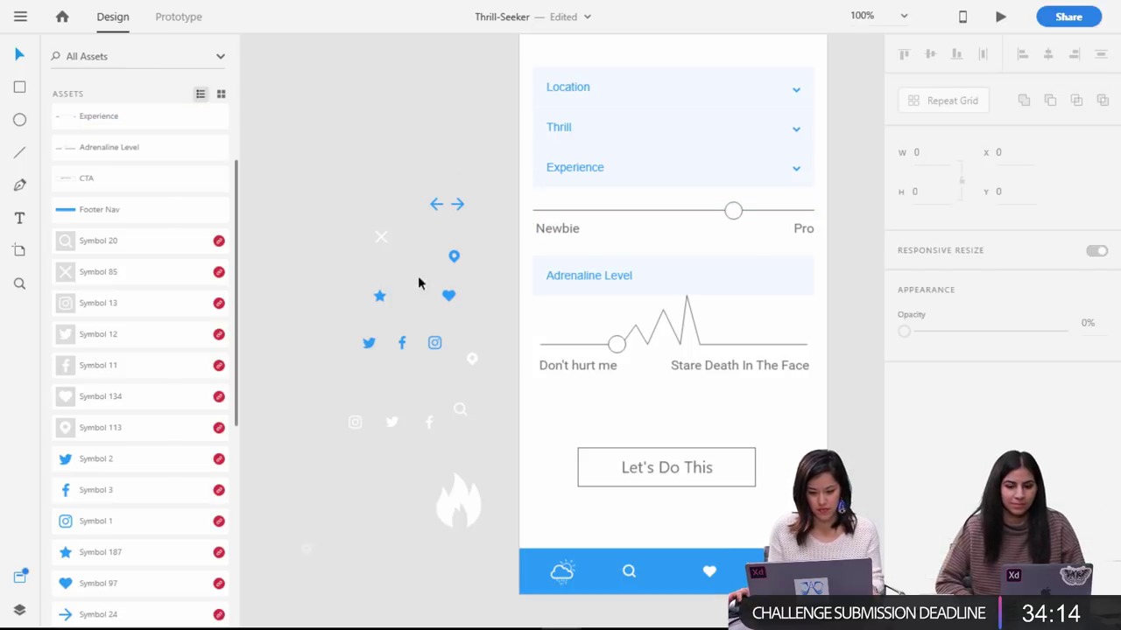
Duplicate the Thrill Seeker search artboard to start a second screen beside it.
key(ctrl+minus)
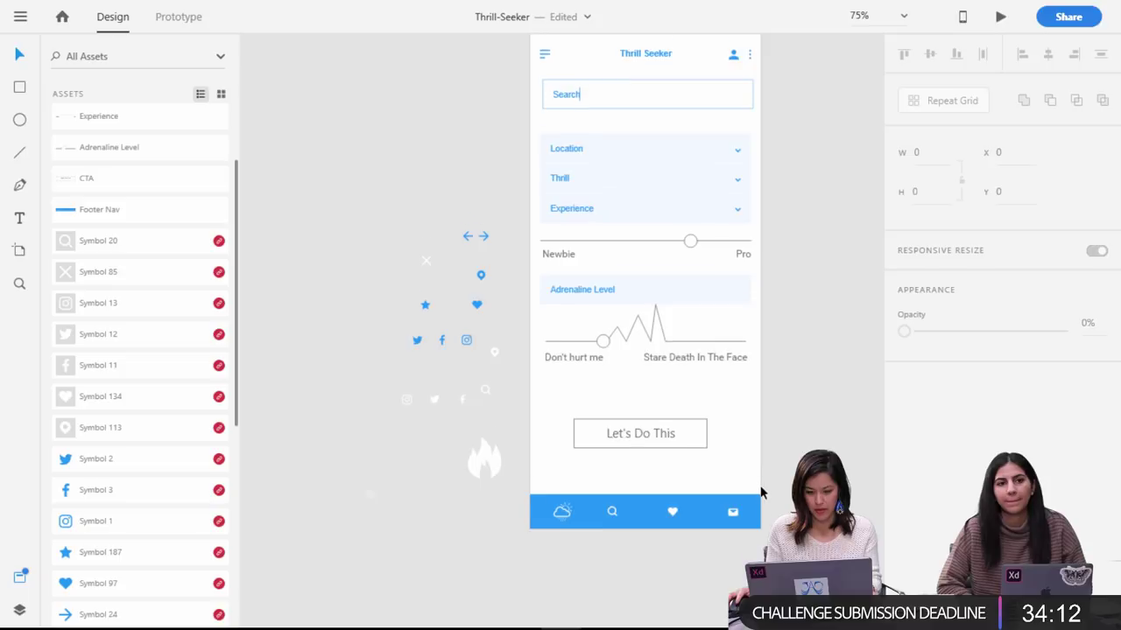
scroll(767, 500, down, 1)
scroll(765, 501, up, 2)
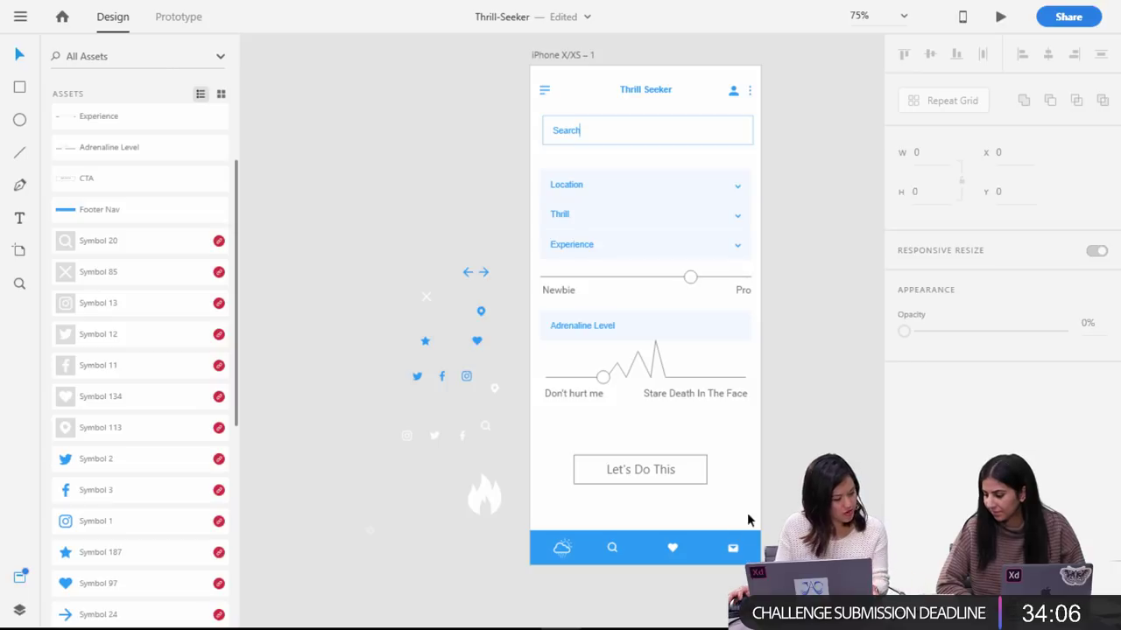
click(559, 54)
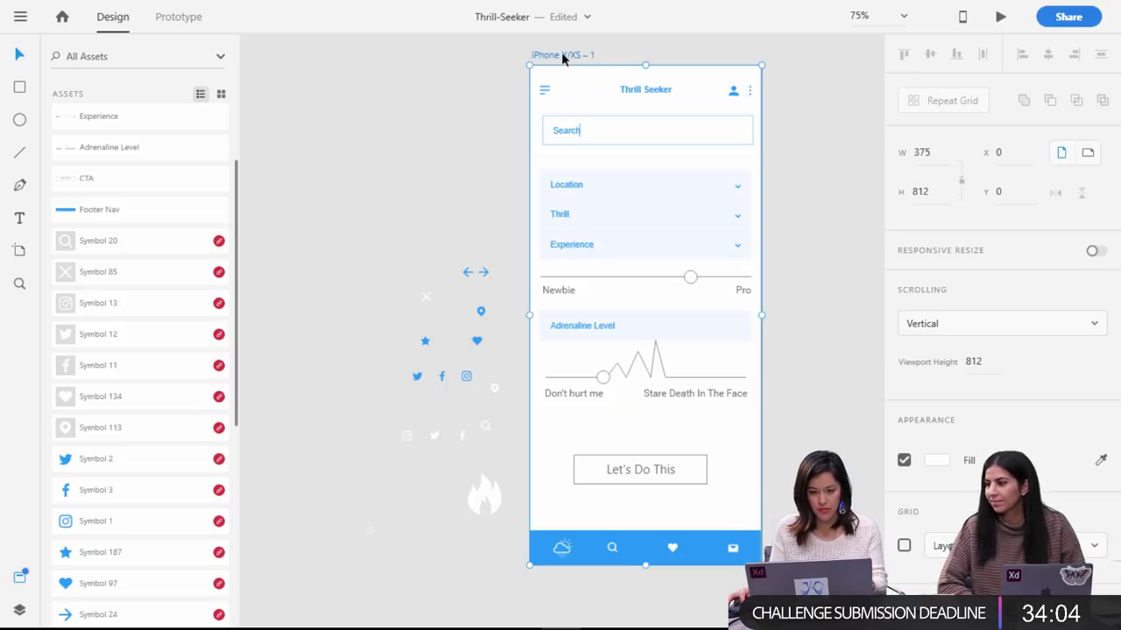
key(ctrl+d)
scroll(559, 262, right, 8)
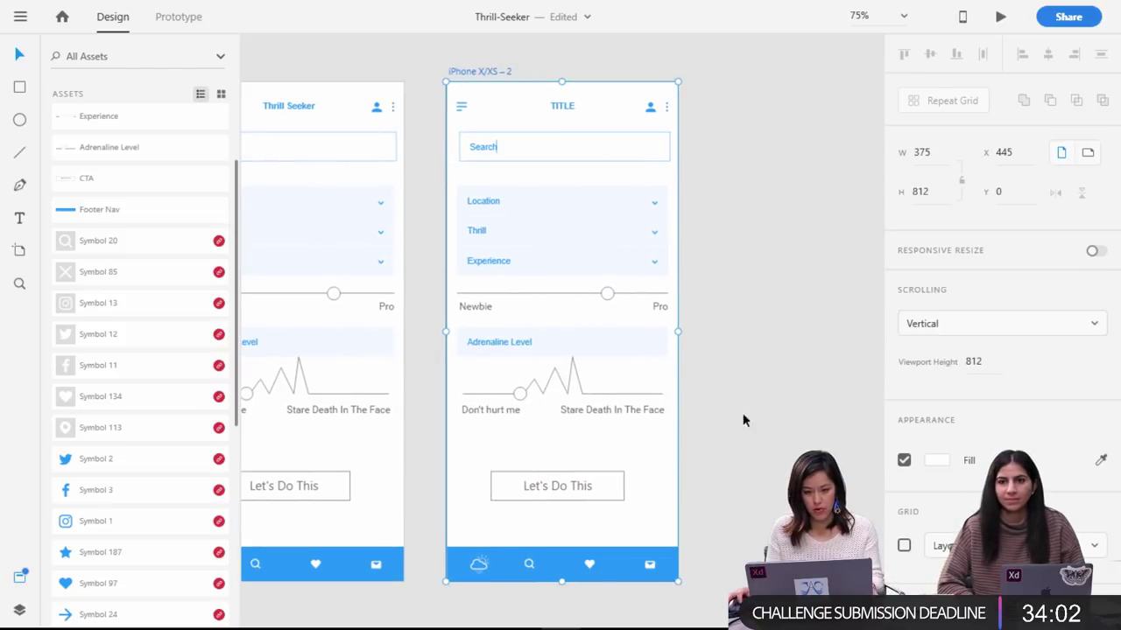
Delete the filter rows, both sliders and the Let's Do This button from the duplicated artboard, keeping header, search field and tab bar.
click(736, 529)
drag(690, 512, 535, 235)
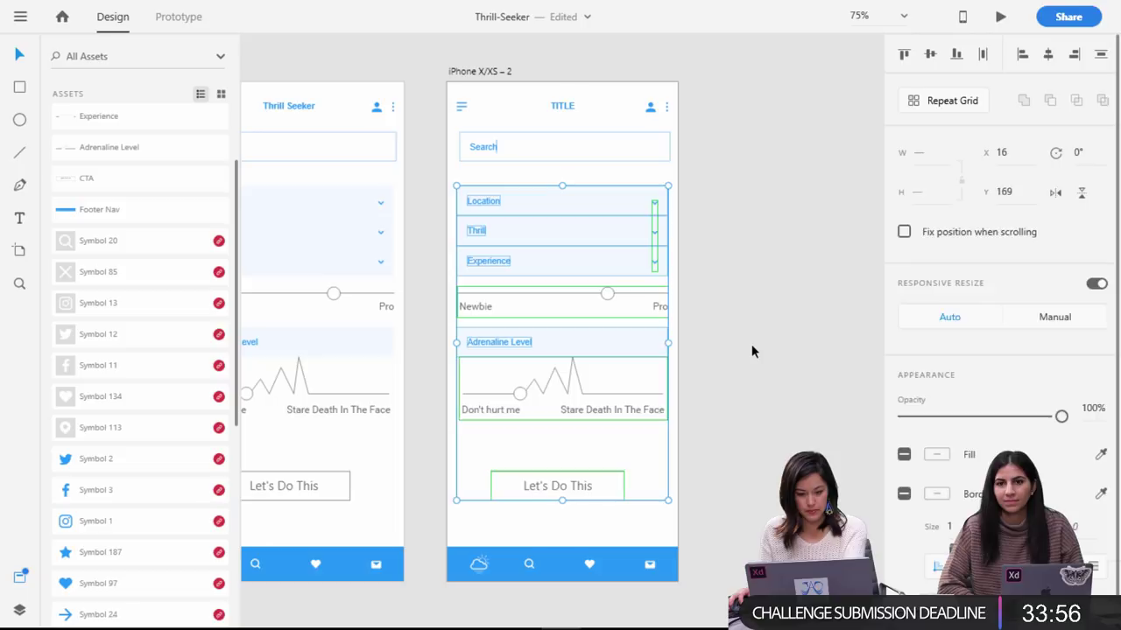
key(Delete)
Switch to the Wires - Mobile kit and look through its screen categories for a suitable results layout.
mouse_move(560, 617)
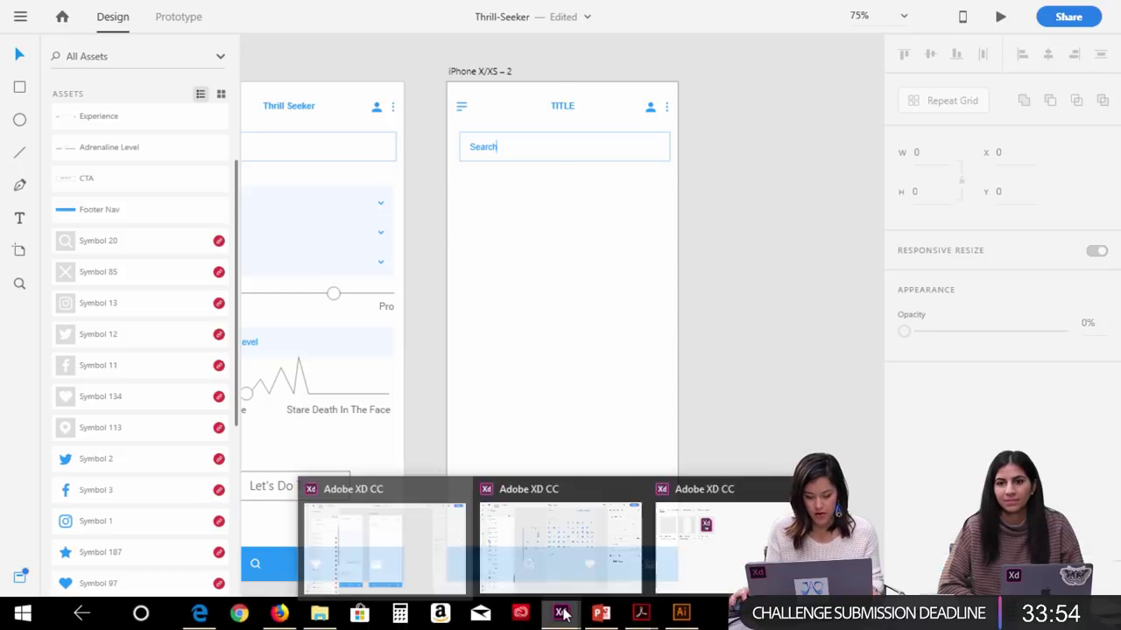
click(563, 579)
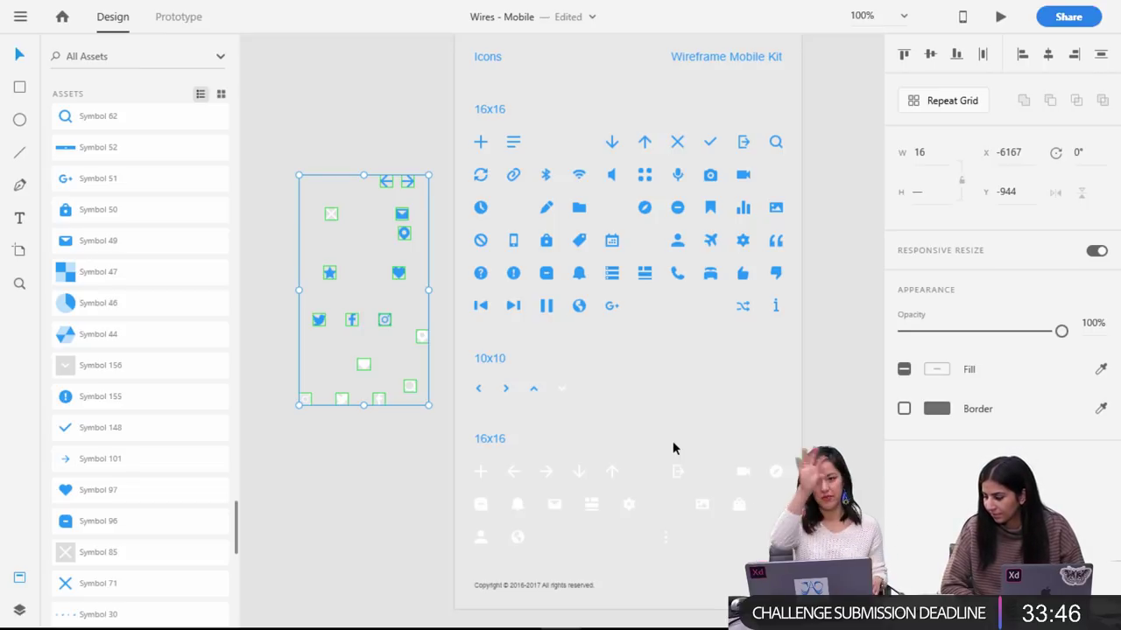
key(ctrl+minus)
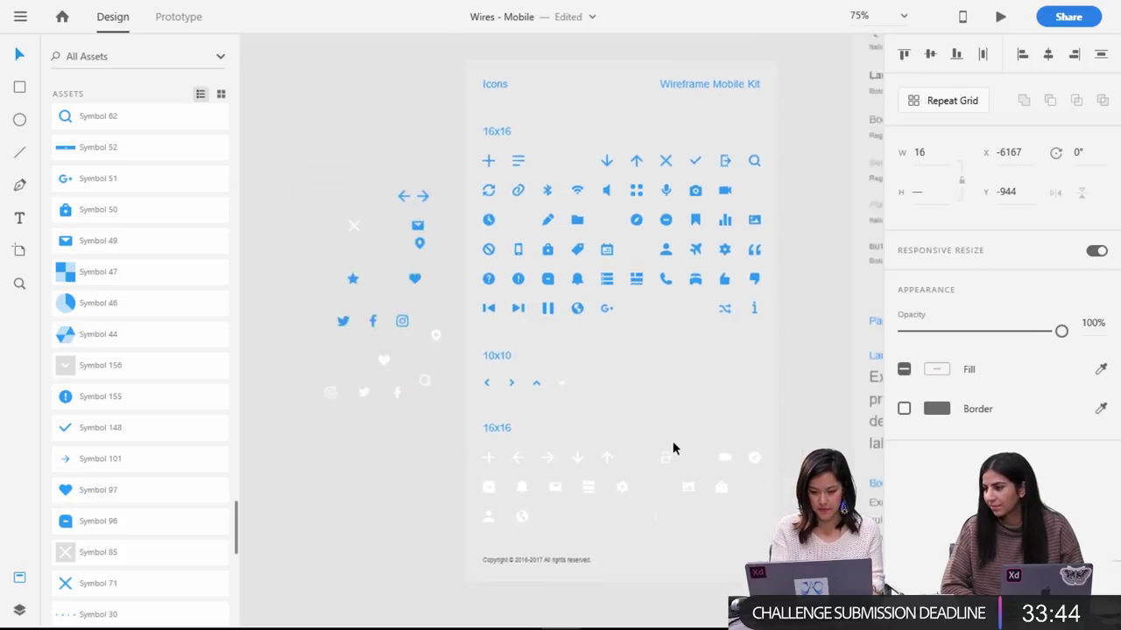
scroll(430, 503, right, 10)
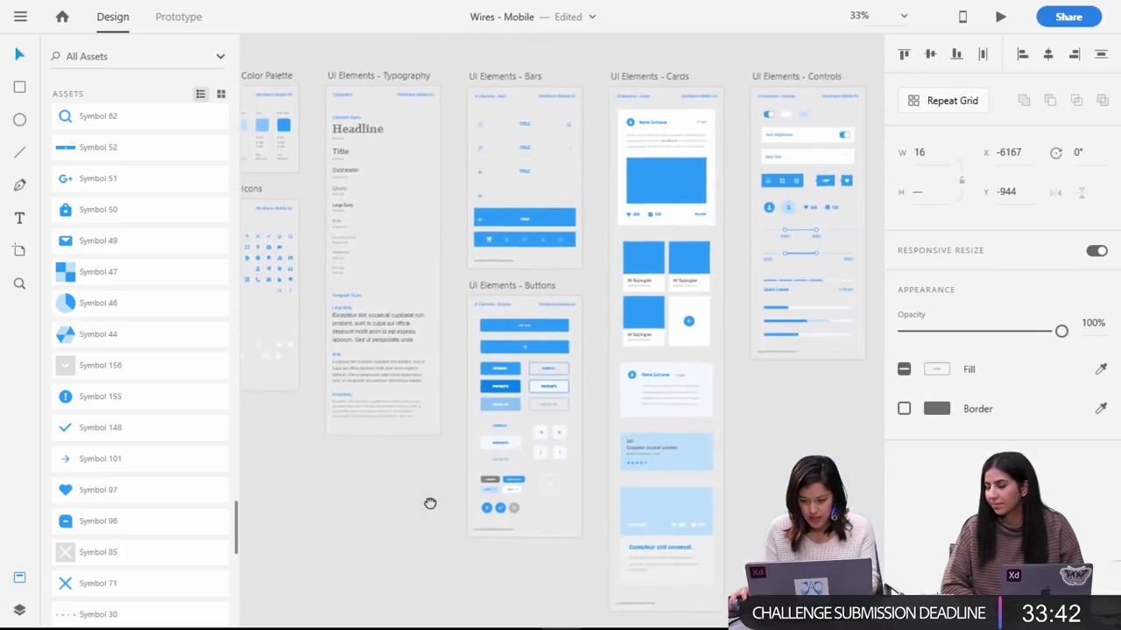
scroll(610, 338, right, 10)
scroll(700, 576, right, 5)
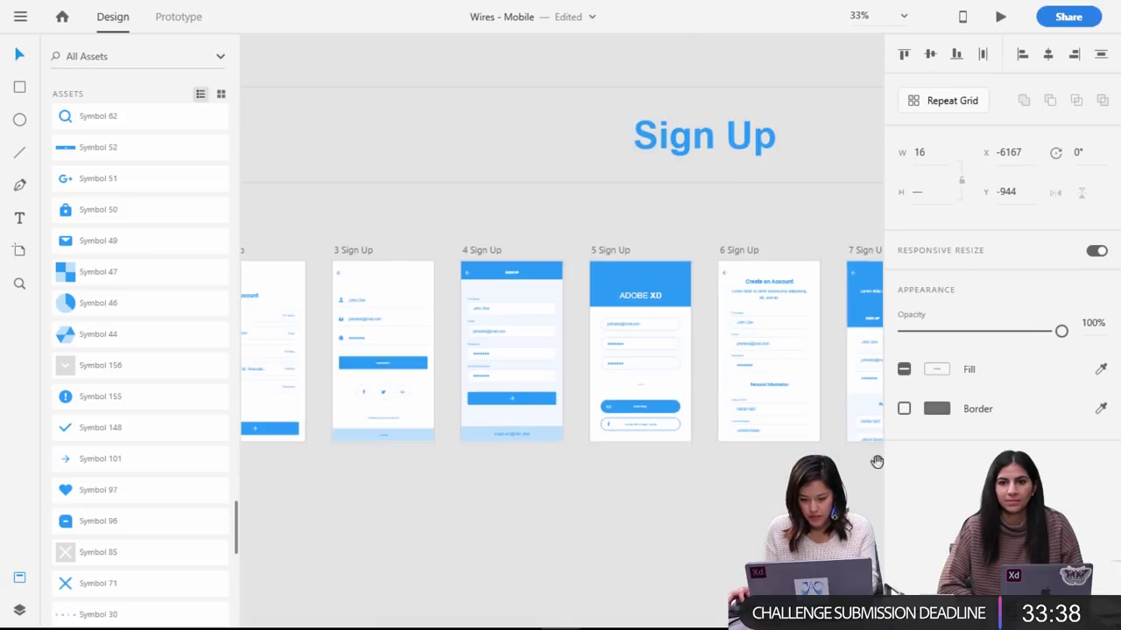
scroll(647, 394, right, 5)
scroll(598, 215, up, 5)
drag(598, 215, 703, 395)
key(ctrl+minus)
key(ctrl+minus)
scroll(709, 401, down, 6)
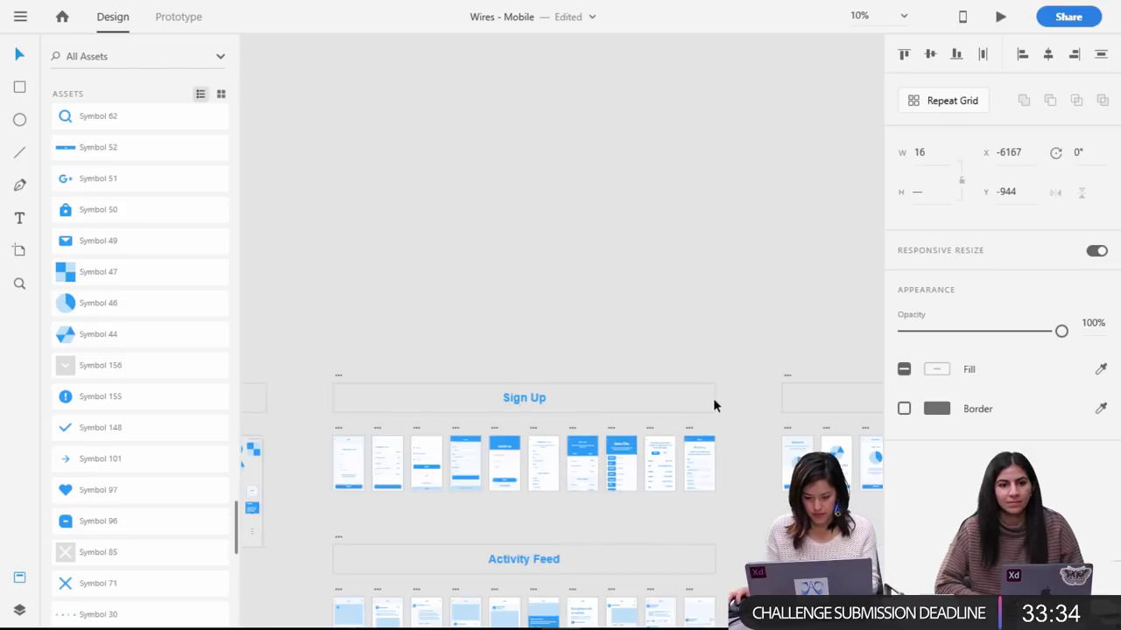
scroll(716, 413, down, 8)
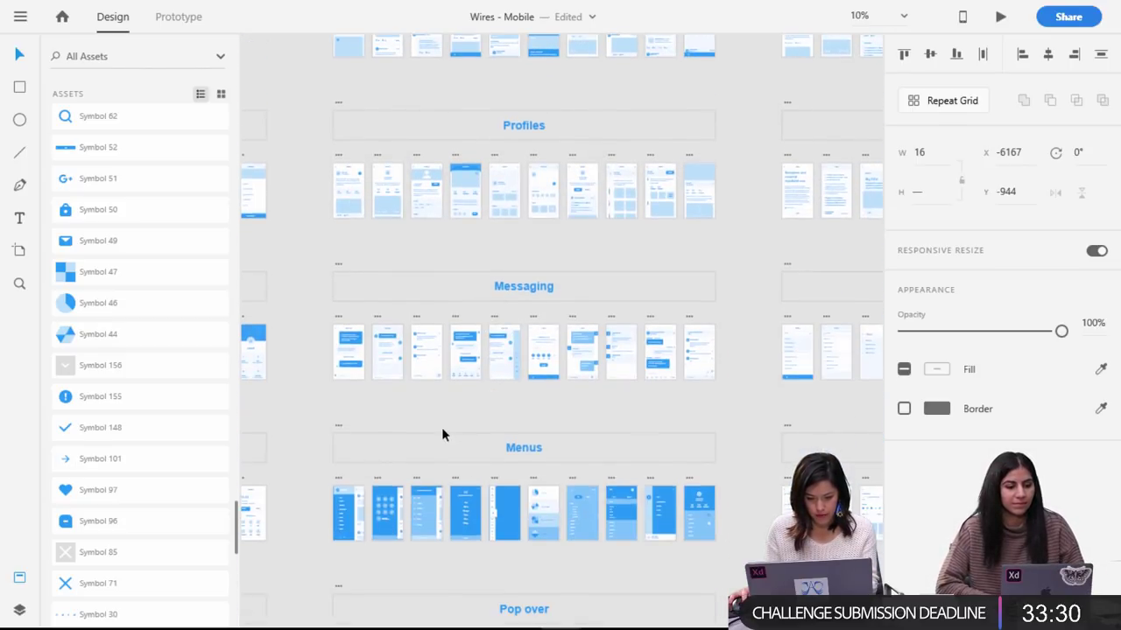
drag(410, 404, 853, 446)
drag(718, 485, 638, 205)
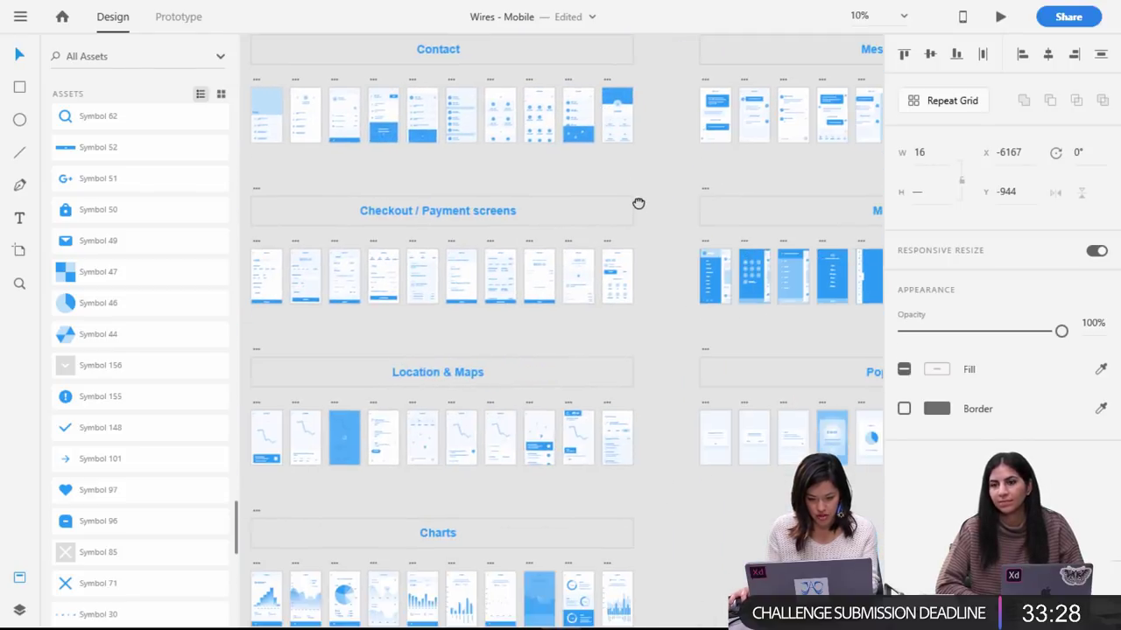
drag(691, 476, 674, 178)
drag(862, 262, 595, 500)
click(465, 492)
drag(722, 502, 277, 596)
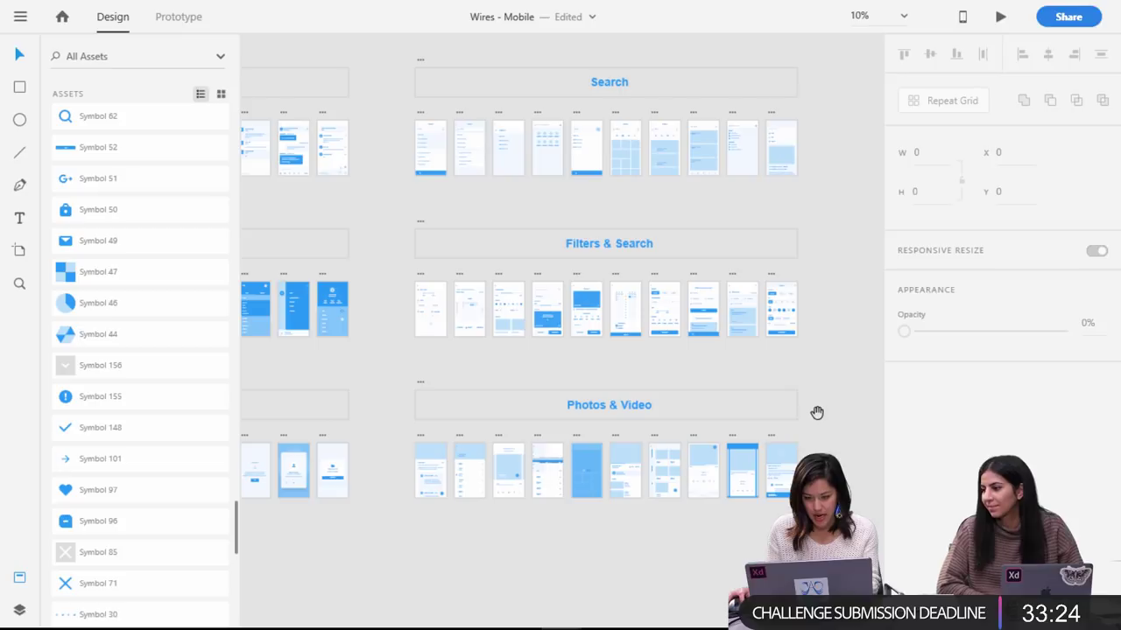
drag(820, 413, 803, 413)
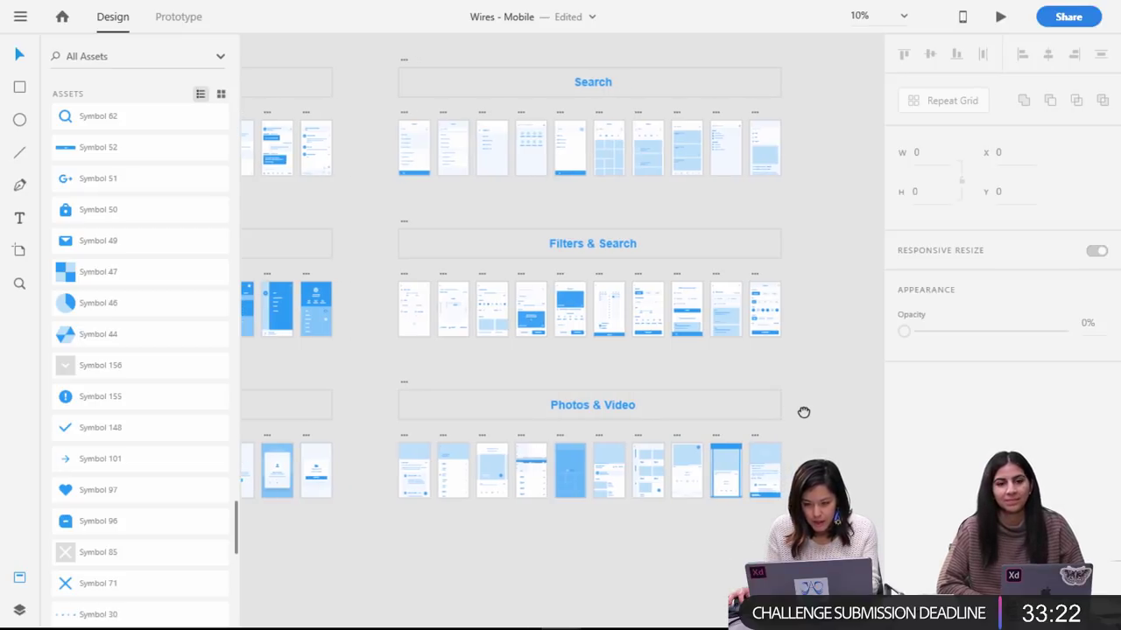
Copy the repeat grid of place cards from the 8 Search artboard into the duplicated artboard of the Thrill-Seeker document.
key(ctrl+plus)
key(ctrl+plus)
key(ctrl+plus)
key(ctrl+plus)
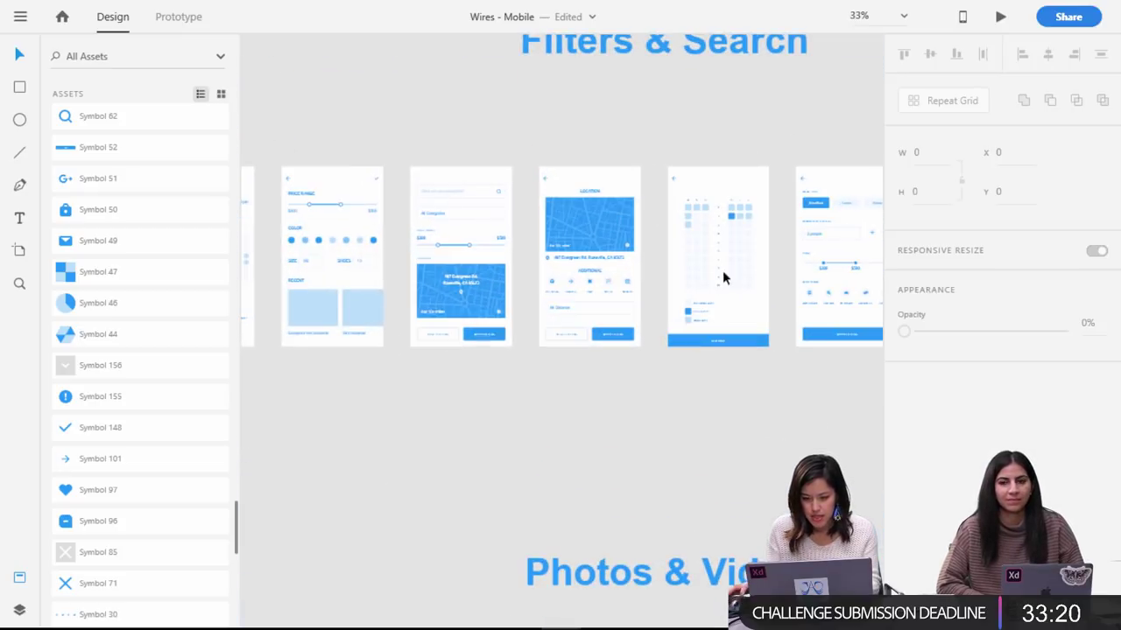
drag(680, 97, 397, 466)
drag(653, 348, 566, 510)
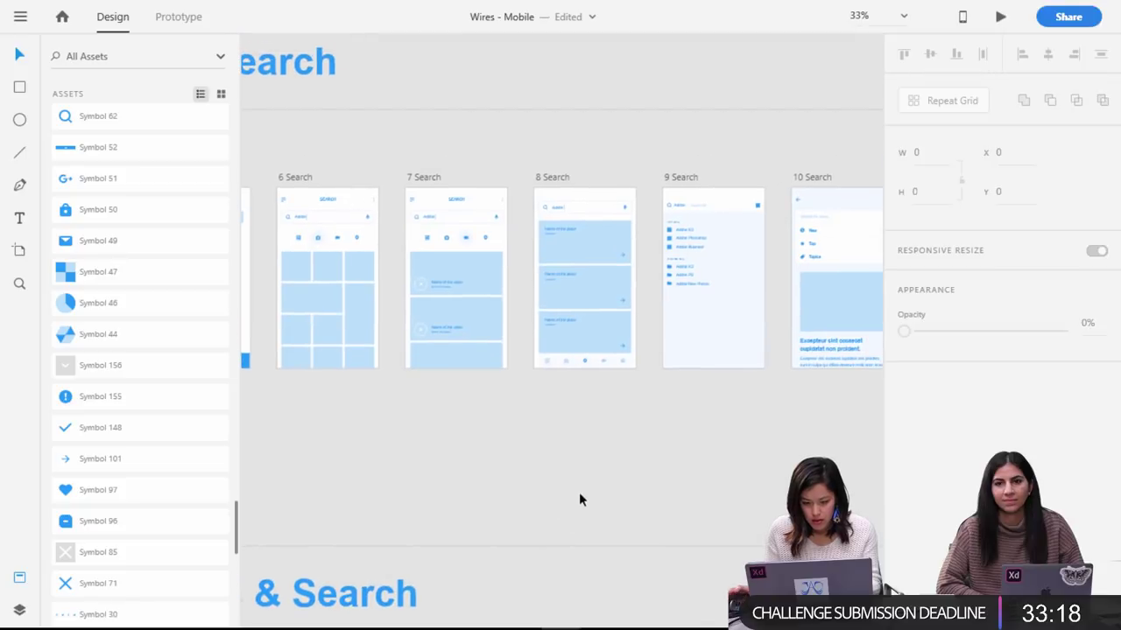
key(ctrl+equal)
key(ctrl+equal)
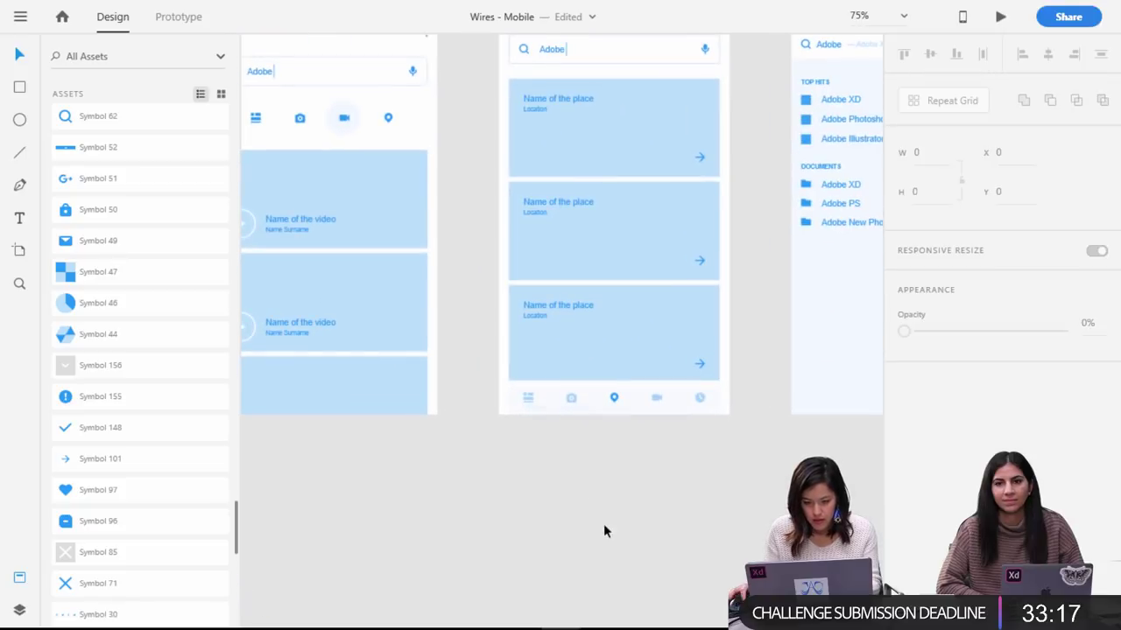
click(525, 105)
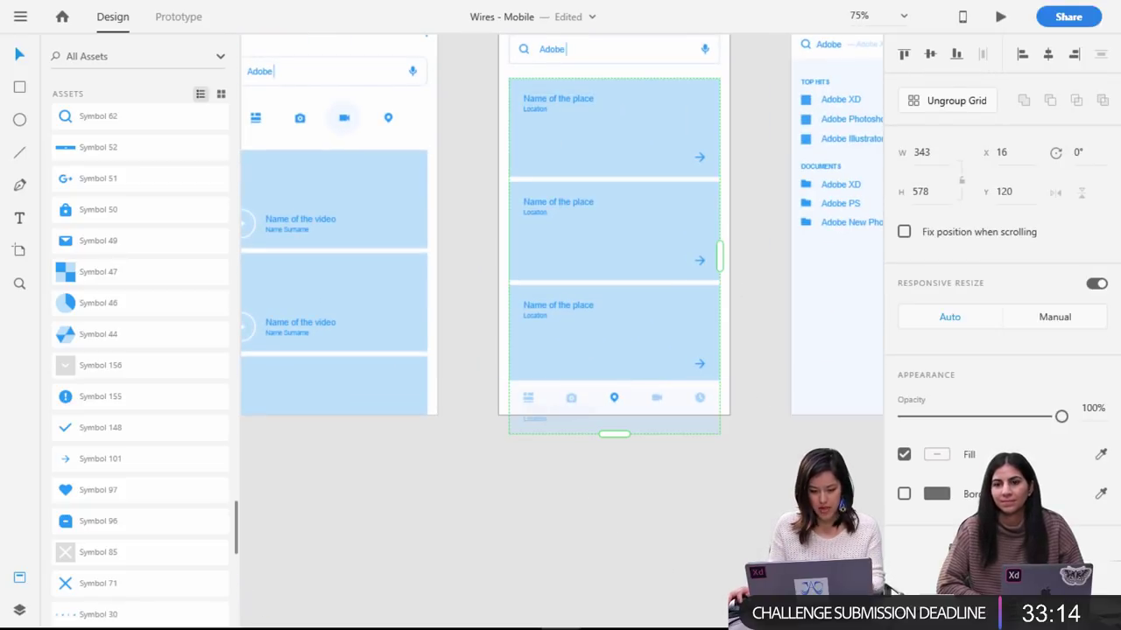
mouse_move(560, 613)
click(431, 560)
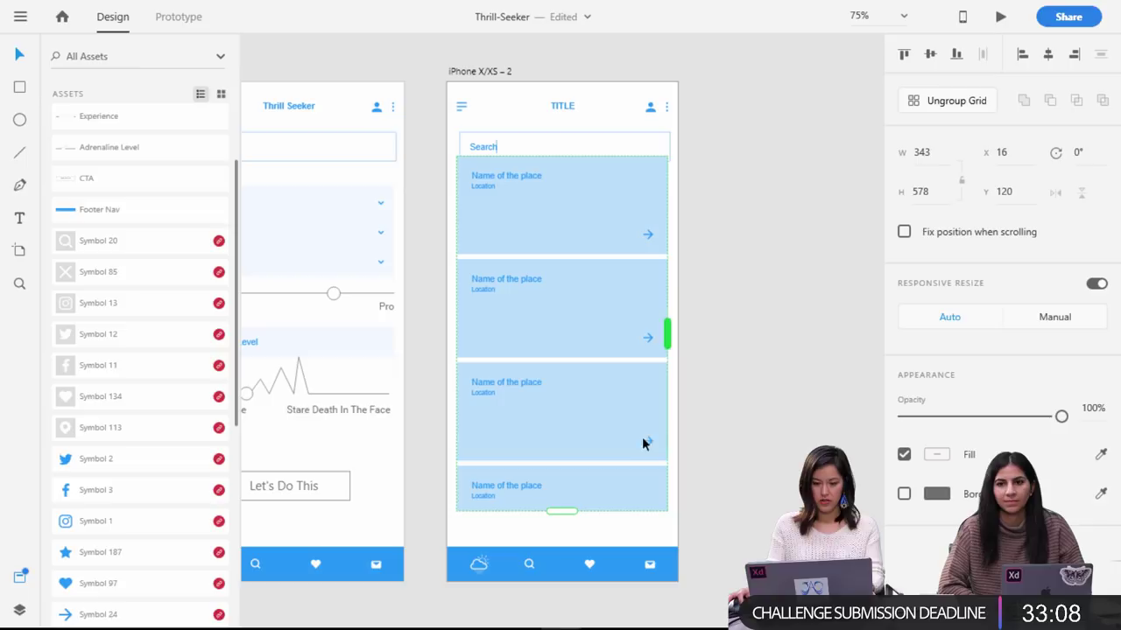
Shorten the repeat grid to three full rows of place cards and extend it sideways with a second column.
drag(561, 511, 553, 465)
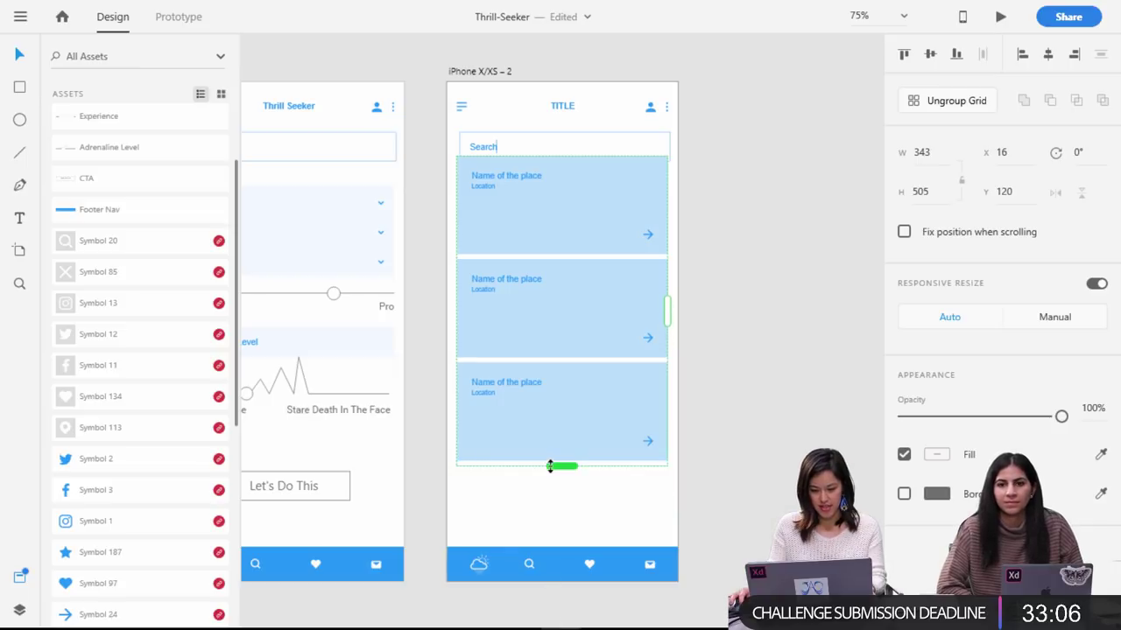
drag(667, 311, 882, 307)
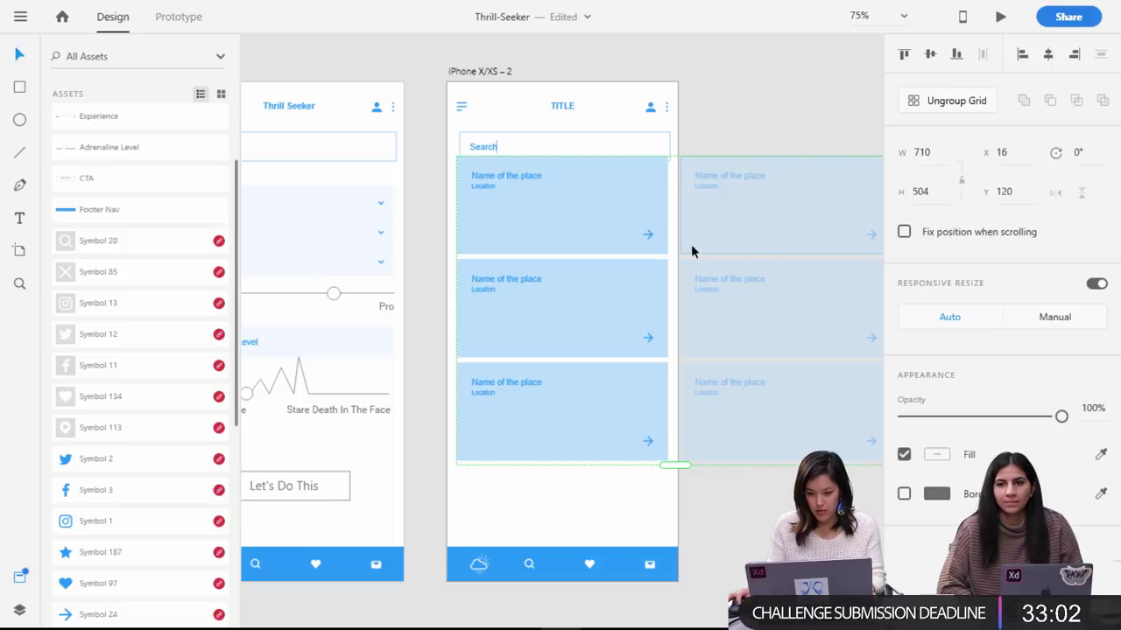
drag(673, 243, 663, 249)
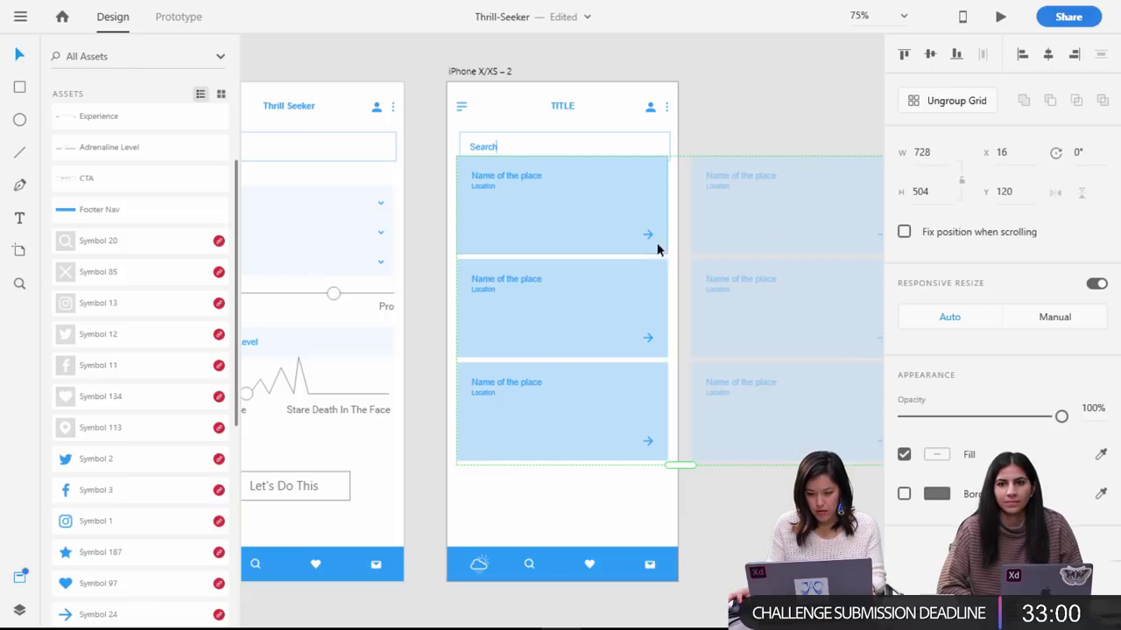
Narrow the cards' blue background and bring the arrow and the second column inward, so both columns begin within the artboard.
double_click(634, 221)
drag(652, 203, 595, 206)
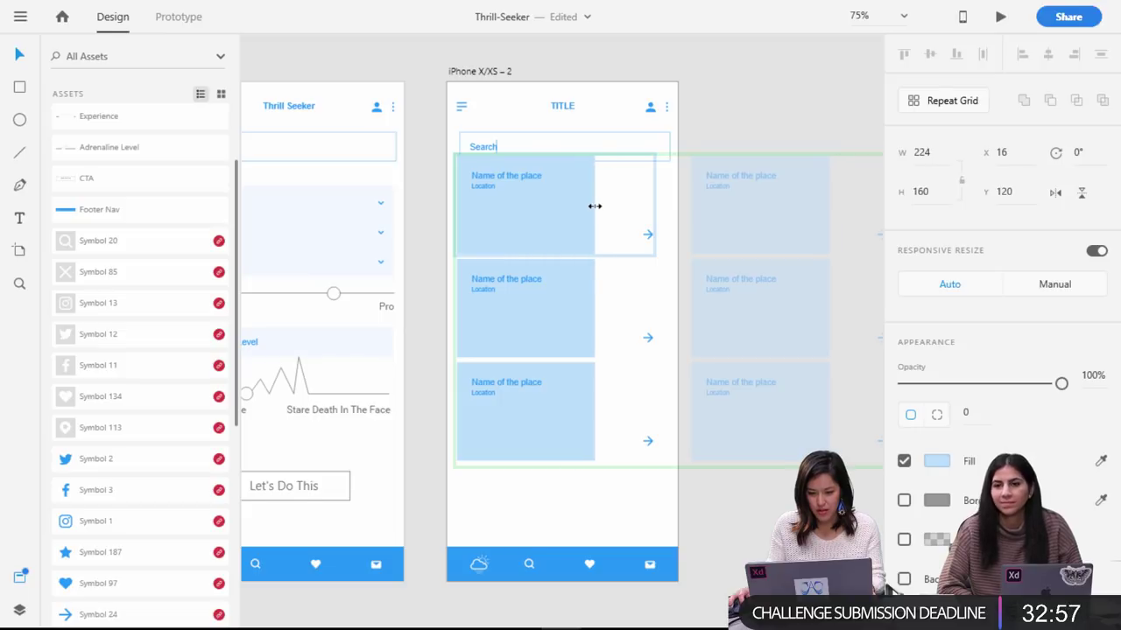
click(647, 235)
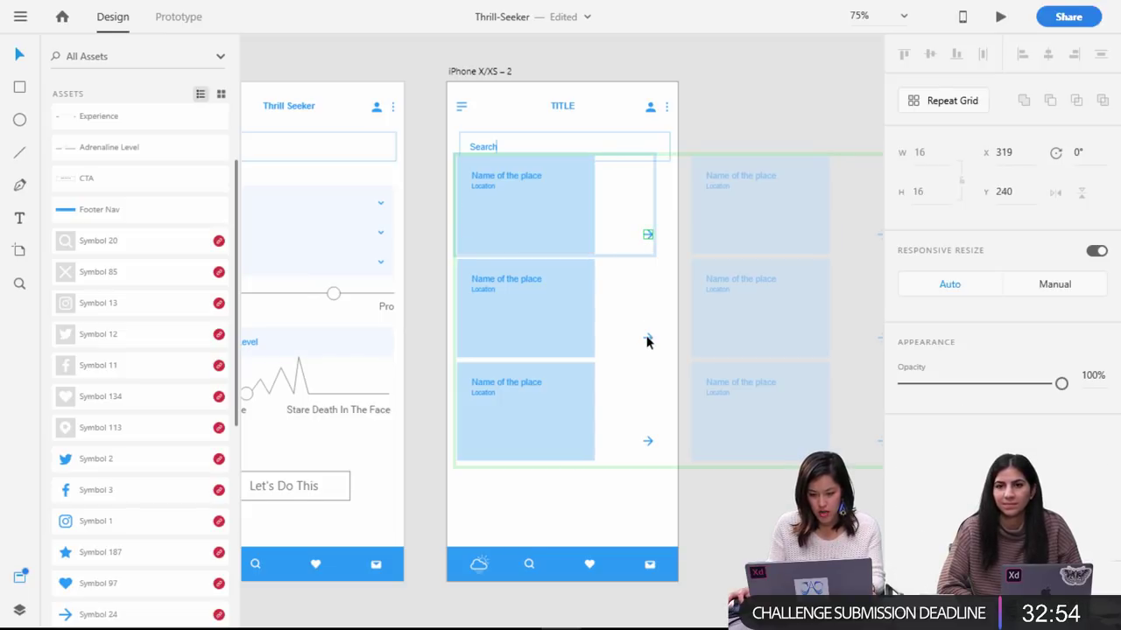
drag(637, 236, 575, 238)
click(642, 237)
double_click(648, 236)
click(676, 218)
click(588, 202)
drag(681, 224, 568, 230)
Try to select the arrow in the first card and move it inward.
double_click(570, 225)
click(570, 237)
click(572, 234)
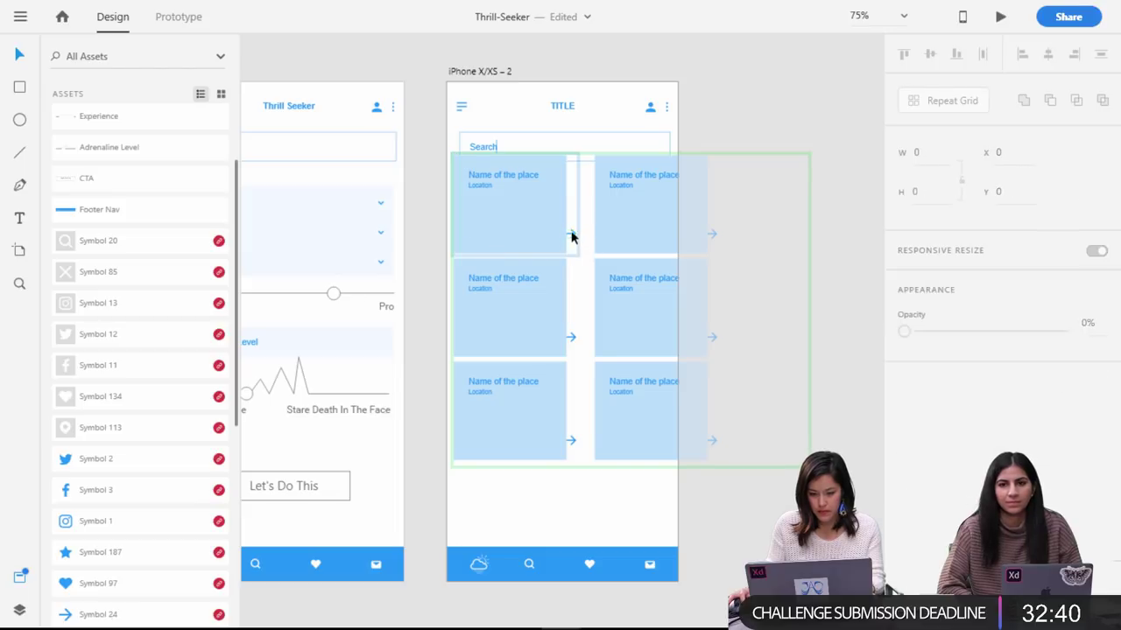
click(559, 233)
click(571, 234)
click(570, 235)
double_click(570, 236)
key(Escape)
click(572, 233)
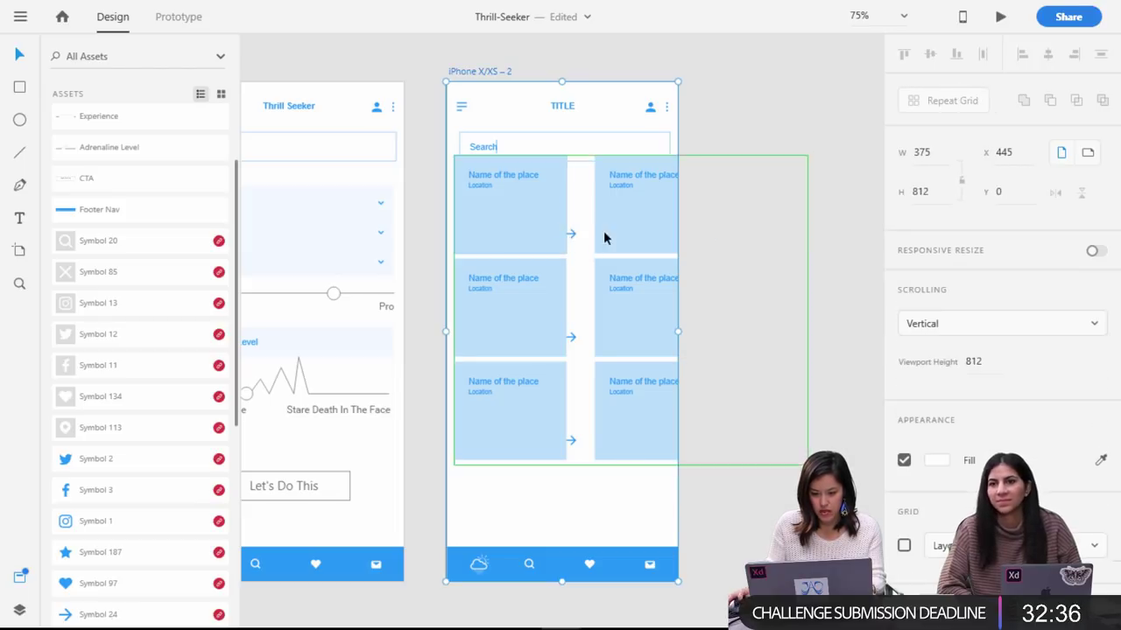
key(ctrl+1)
click(397, 189)
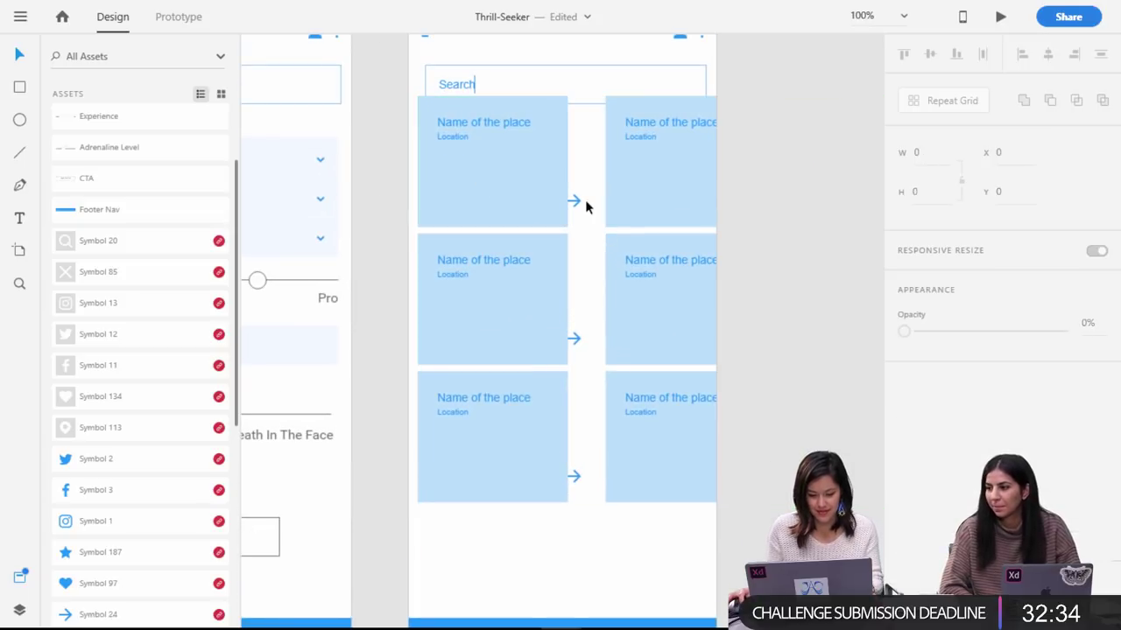
mouse_move(574, 201)
mouse_down()
mouse_move(553, 204)
mouse_move(569, 203)
mouse_up()
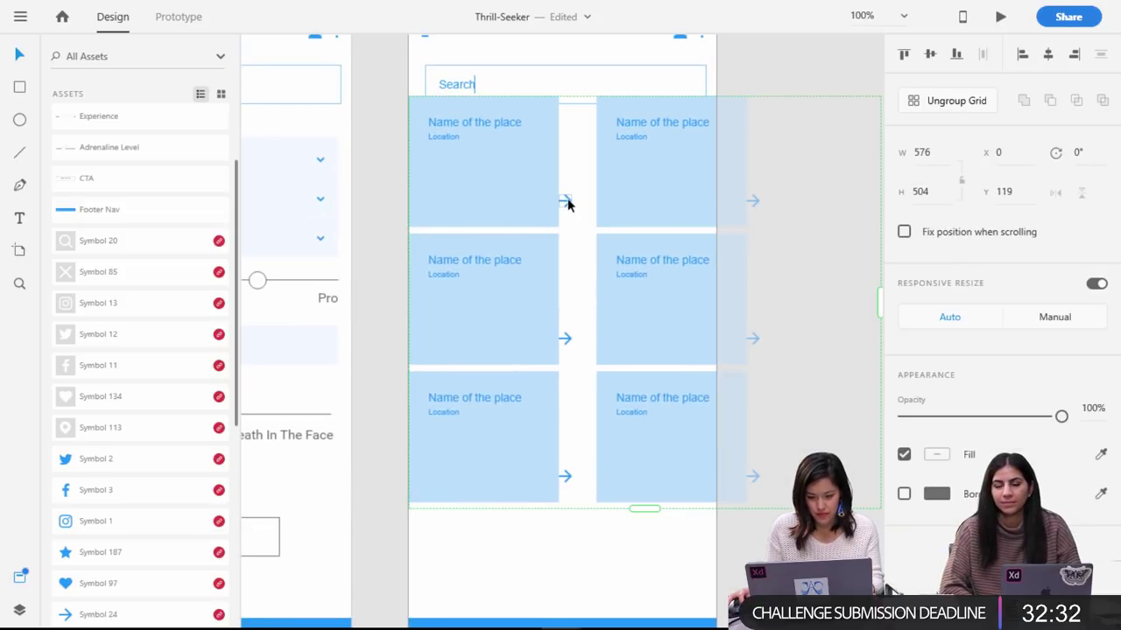
key(ctrl+z)
key(Escape)
Move the arrow inside the first card onto the lower-right corner of its blue background.
click(574, 203)
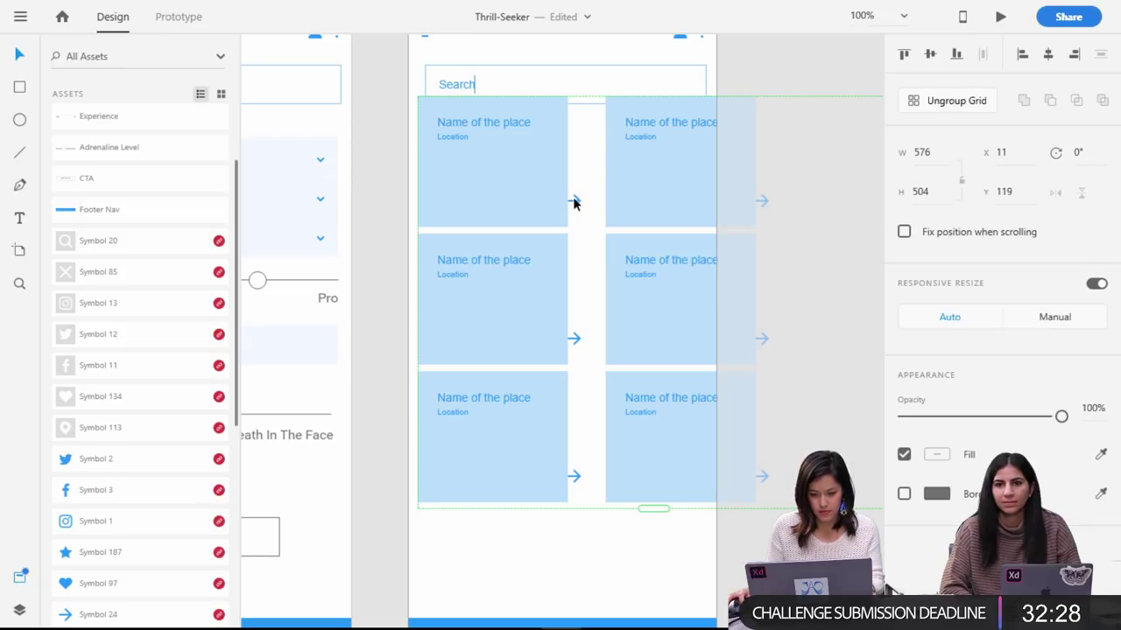
double_click(574, 203)
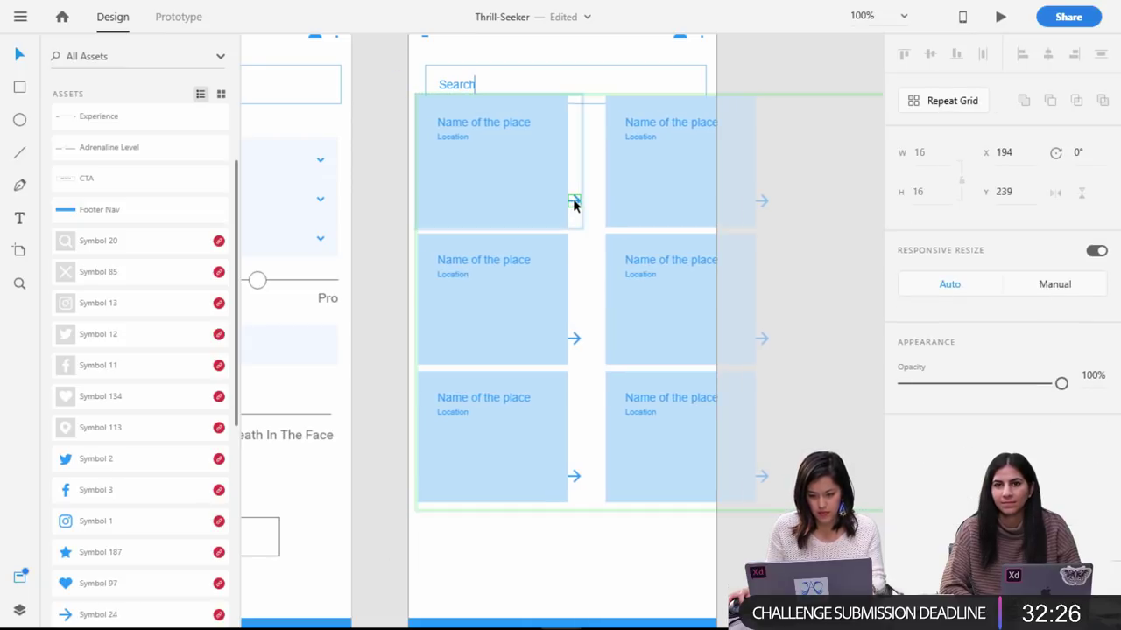
drag(577, 203, 543, 204)
click(602, 206)
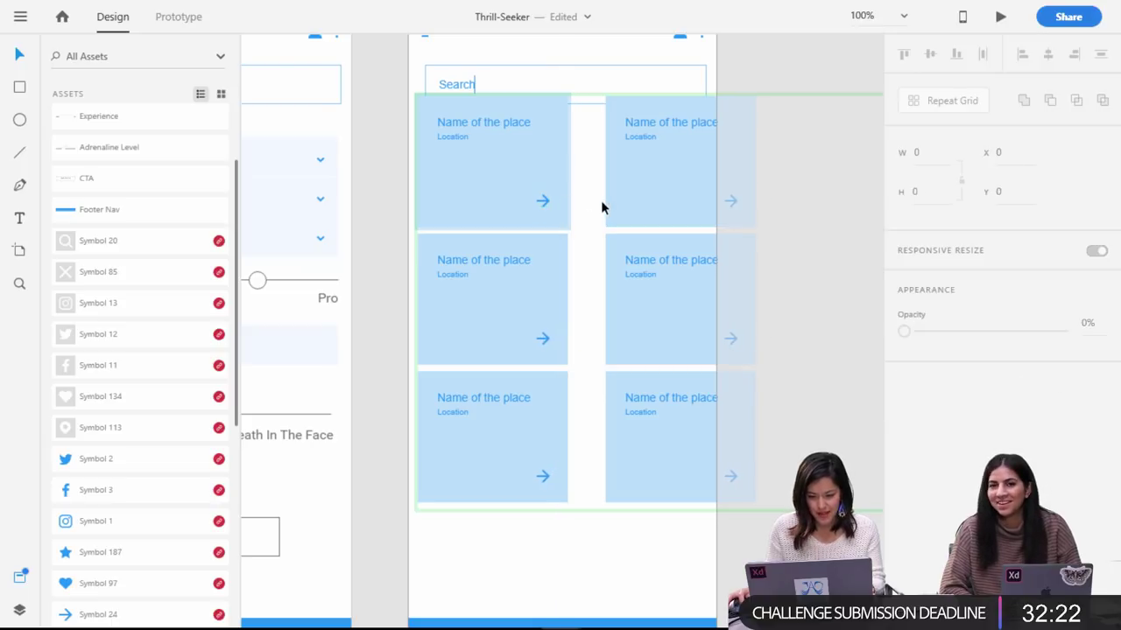
Reduce the gap between the two card columns and slightly narrow the cards' blue background.
click(560, 262)
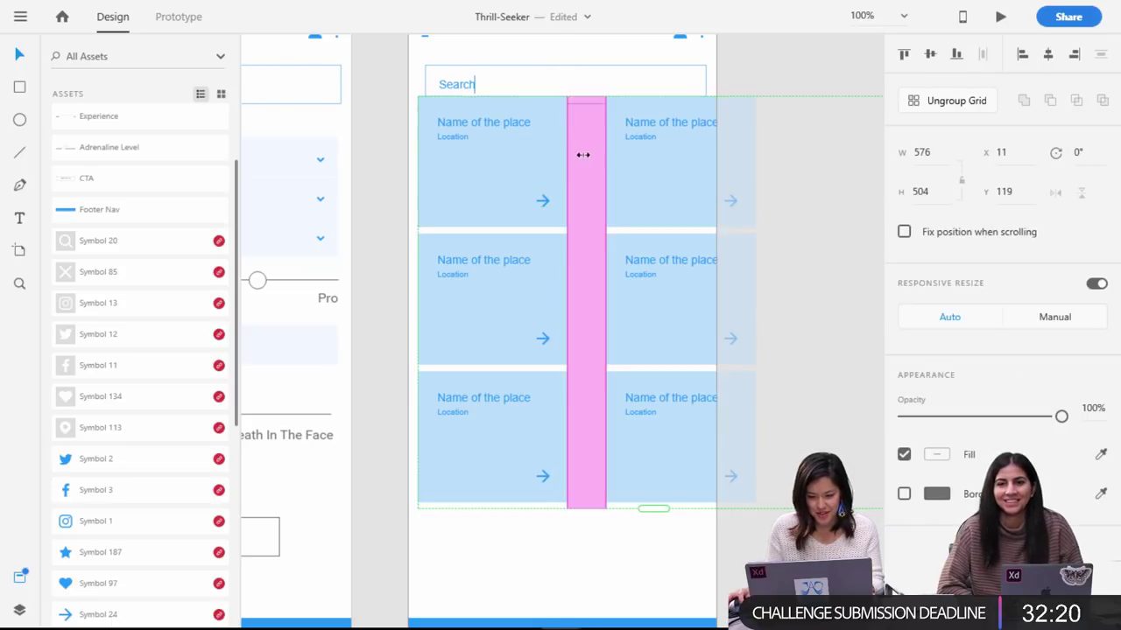
drag(602, 157, 570, 155)
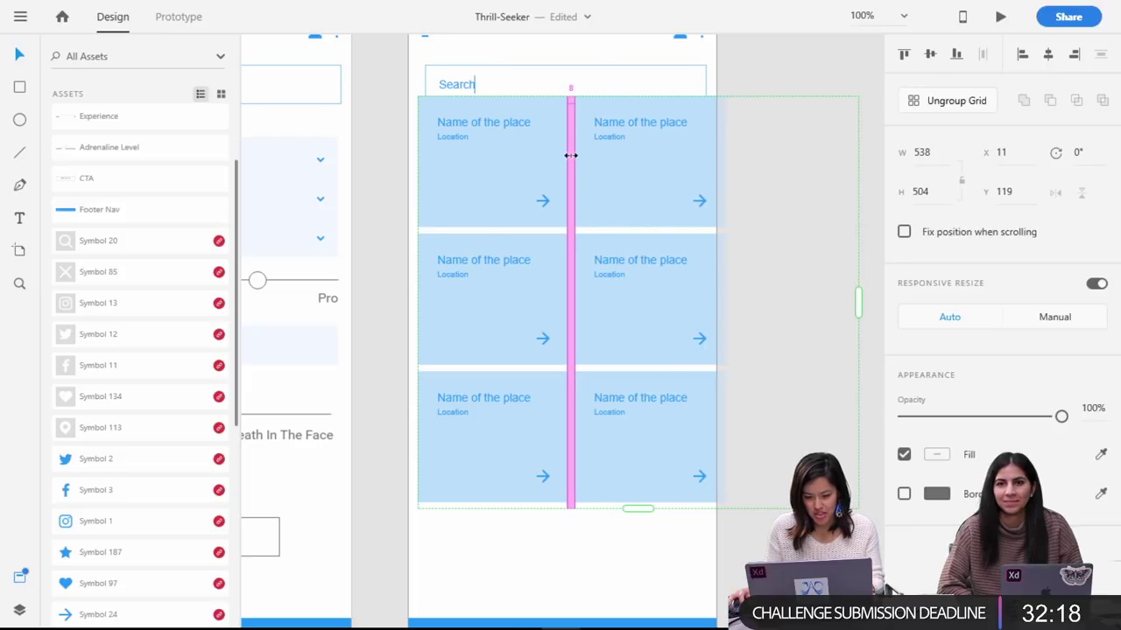
double_click(468, 183)
drag(562, 162, 554, 161)
Tighten the column gap until the grid is 522 wide and move the grid below the Search field to X 20, Y 161.
click(578, 173)
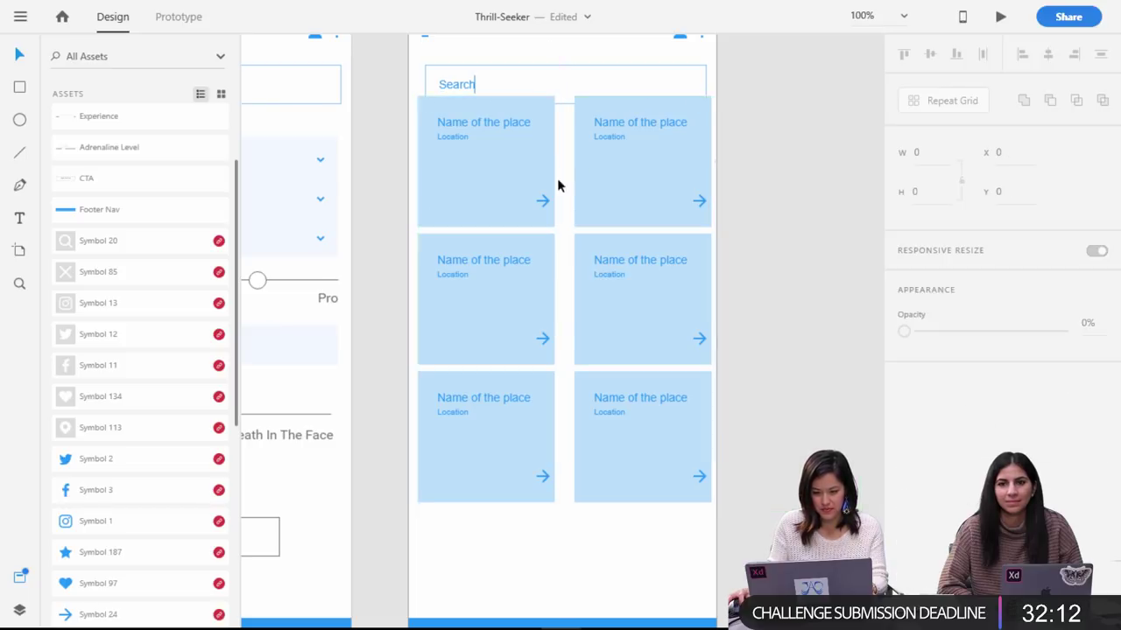
key(Escape)
drag(570, 180, 556, 178)
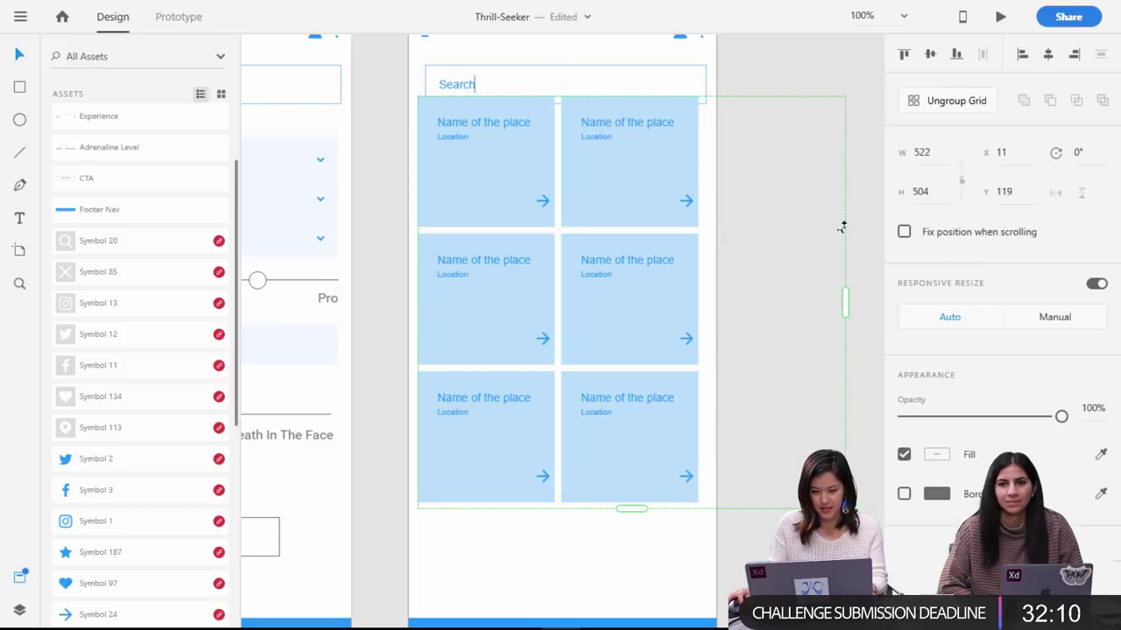
drag(633, 164, 640, 203)
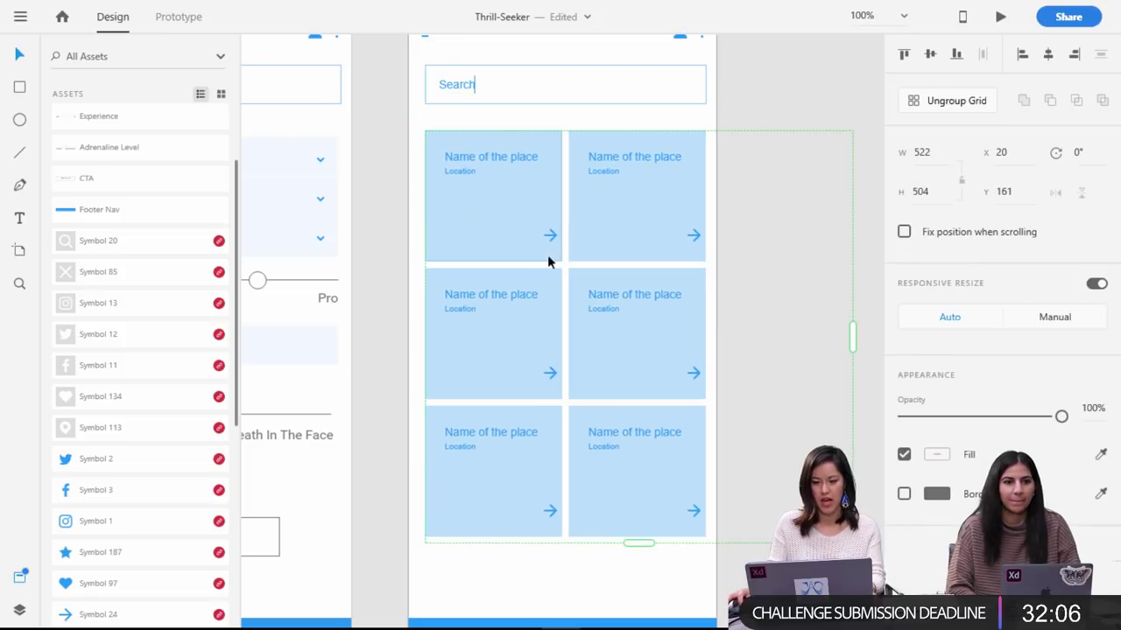
Replace the place name on the first card with SCUBA.
double_click(510, 156)
double_click(511, 156)
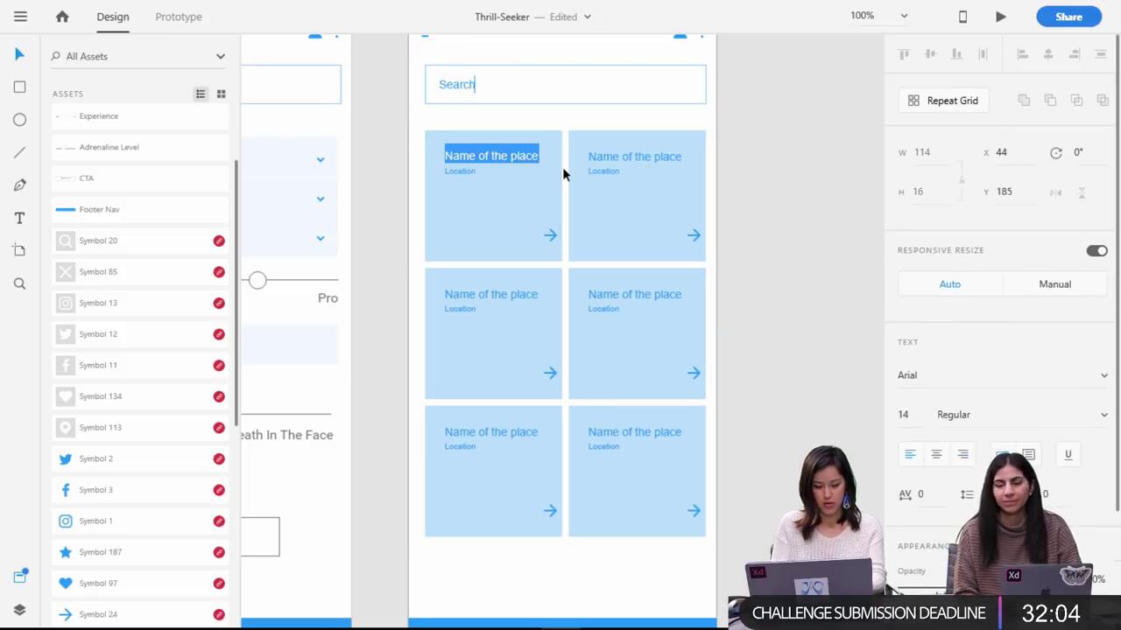
text(SCUBA)
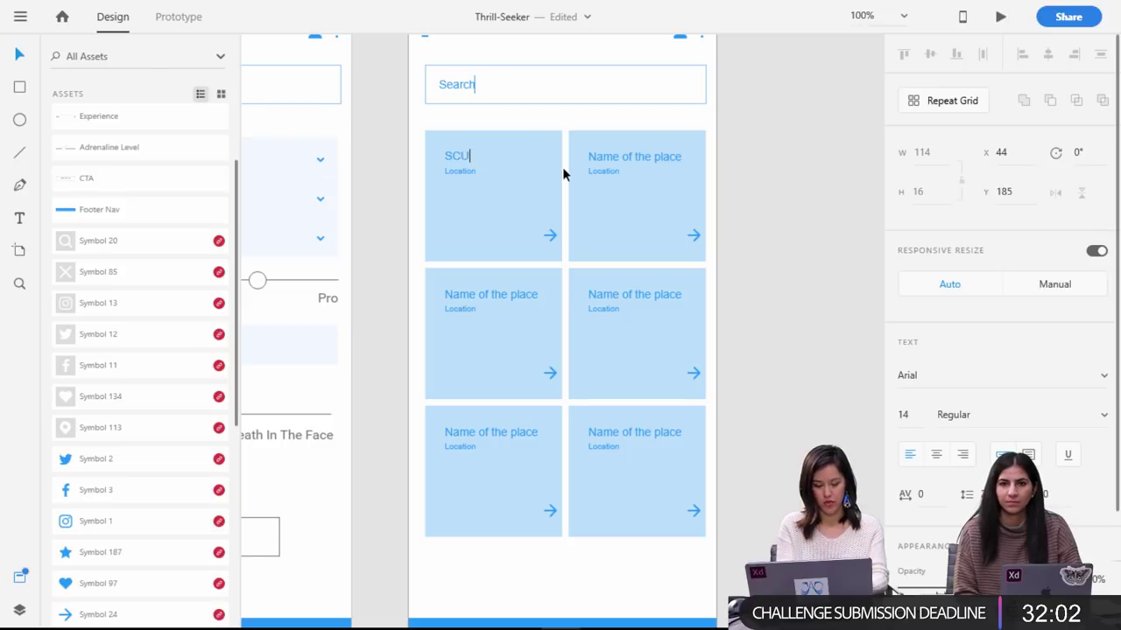
Replace the place name on the second card of the top row with SKYDIVING.
click(668, 156)
click(669, 155)
double_click(669, 157)
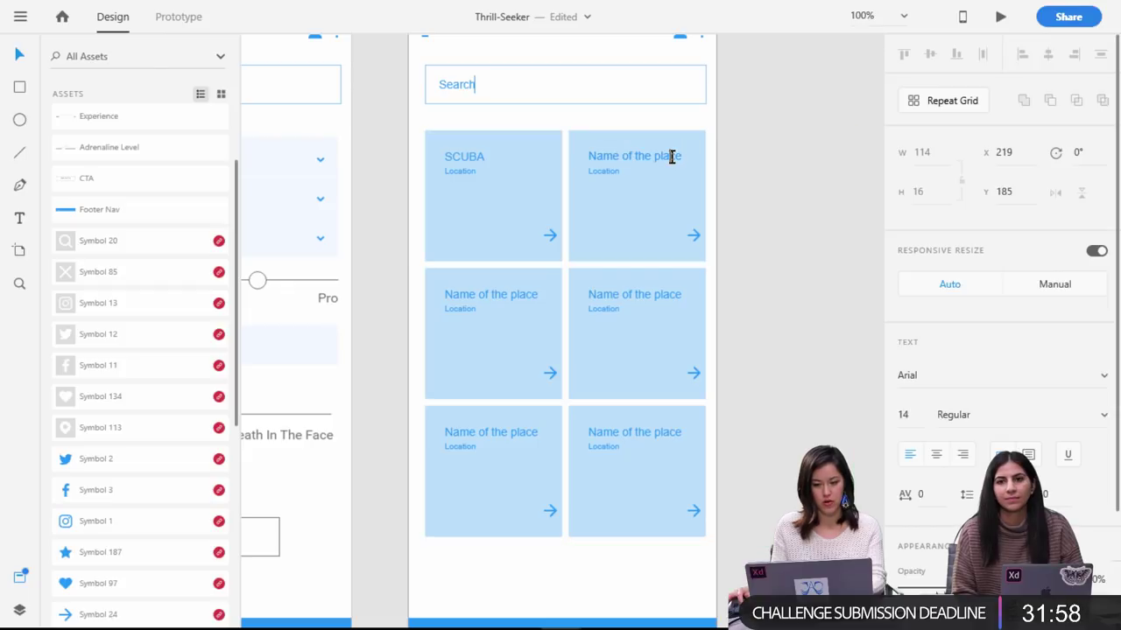
text(SKYDI)
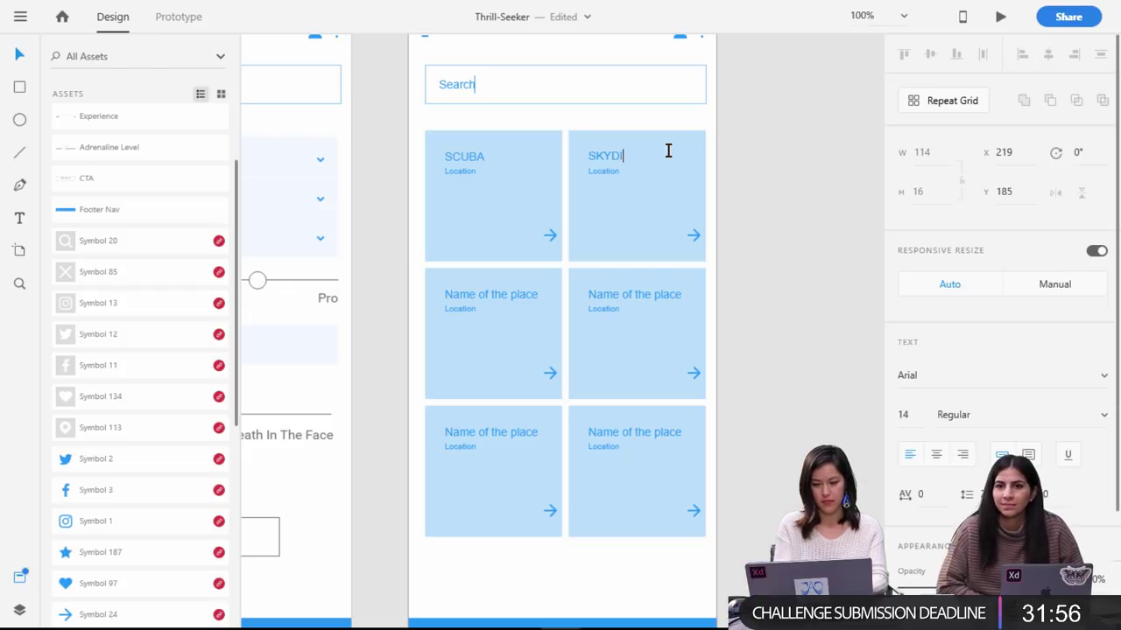
text(VING)
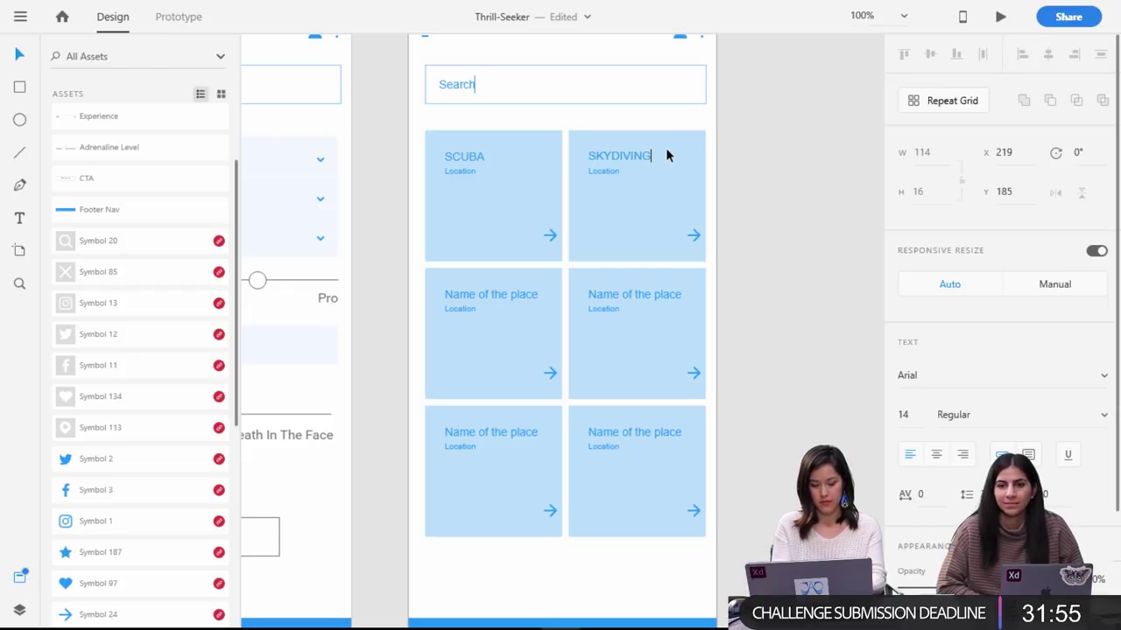
Replace the place name on the first card of the second row with Ice Climbing.
double_click(470, 298)
text(ICA)
key(BackSpace)
key(BackSpace)
text(Ice Climbing)
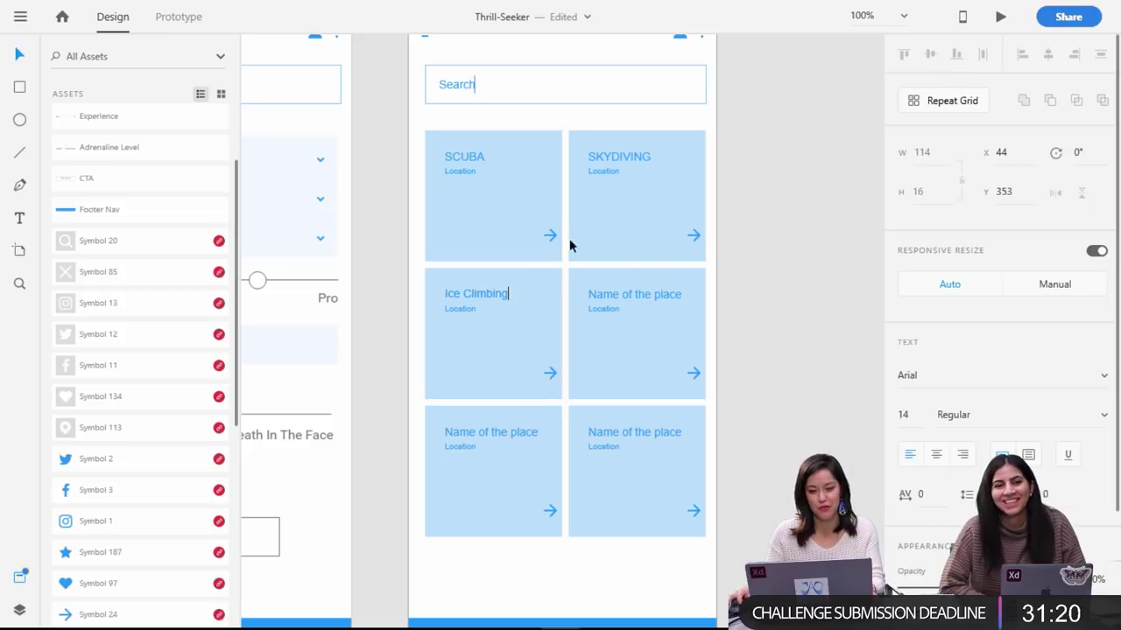
Replace the place name on the second card of the second row with SNOWBOARDING in capitals.
double_click(623, 298)
double_click(623, 298)
key(ctrl+a)
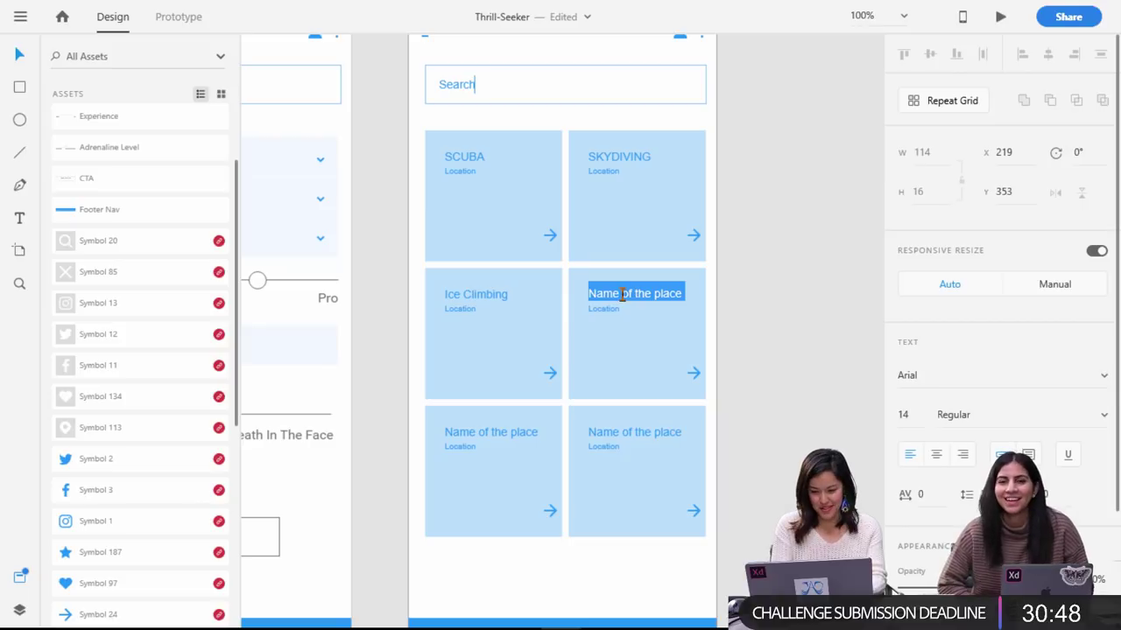
text(Snowboarding)
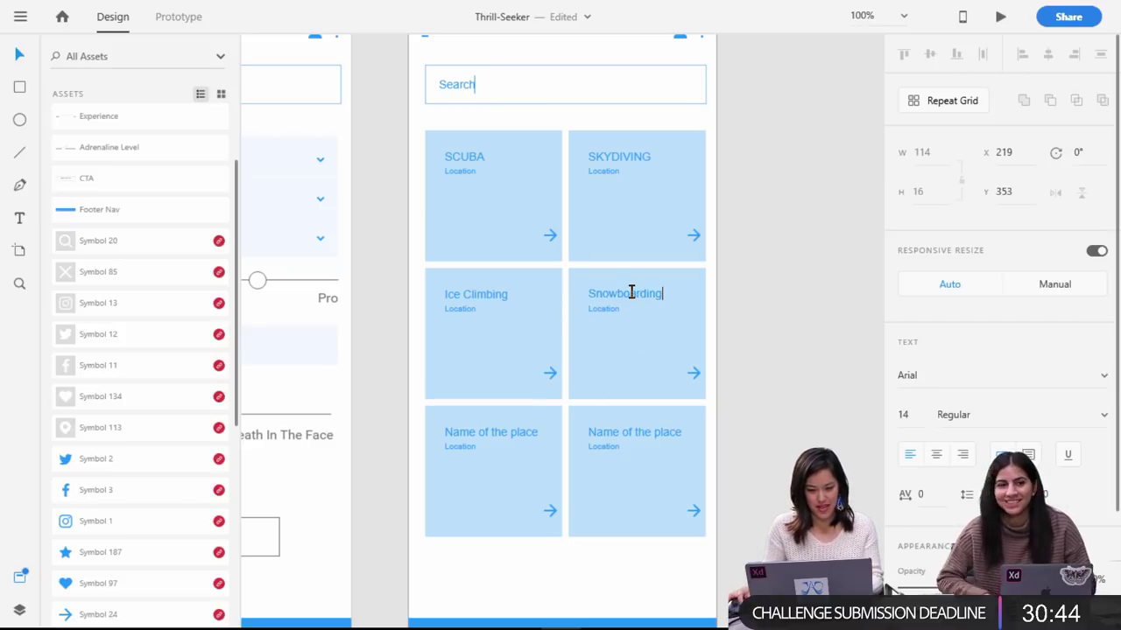
double_click(632, 293)
text(SNOW)
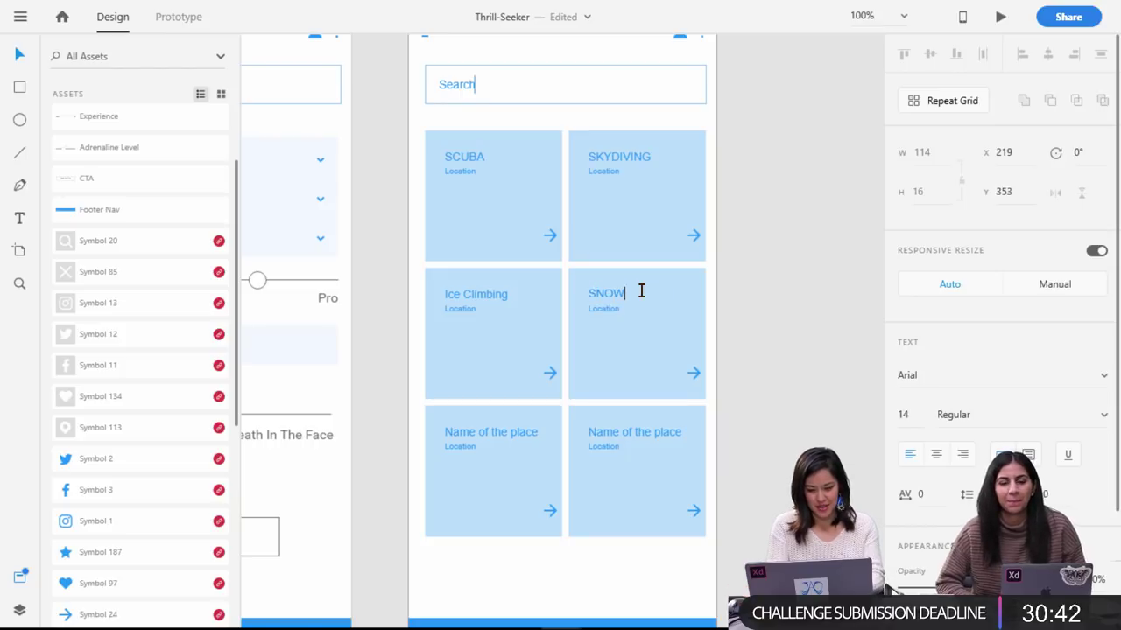
text(BOARDING)
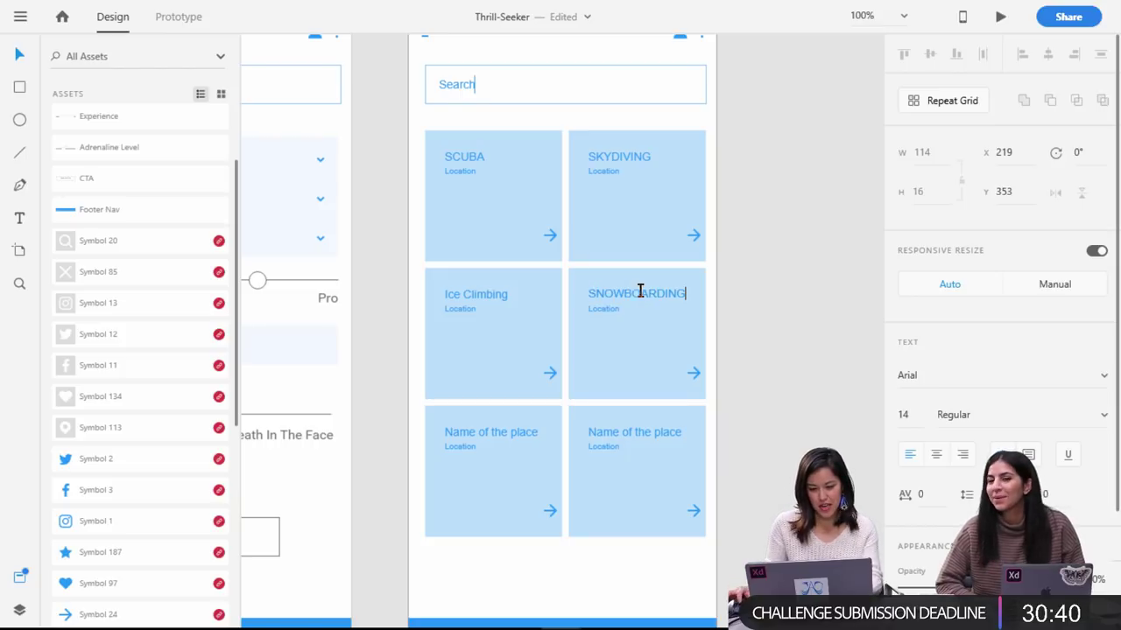
Retype the Ice Climbing card title in capitals as ICE CLIMBING.
double_click(495, 296)
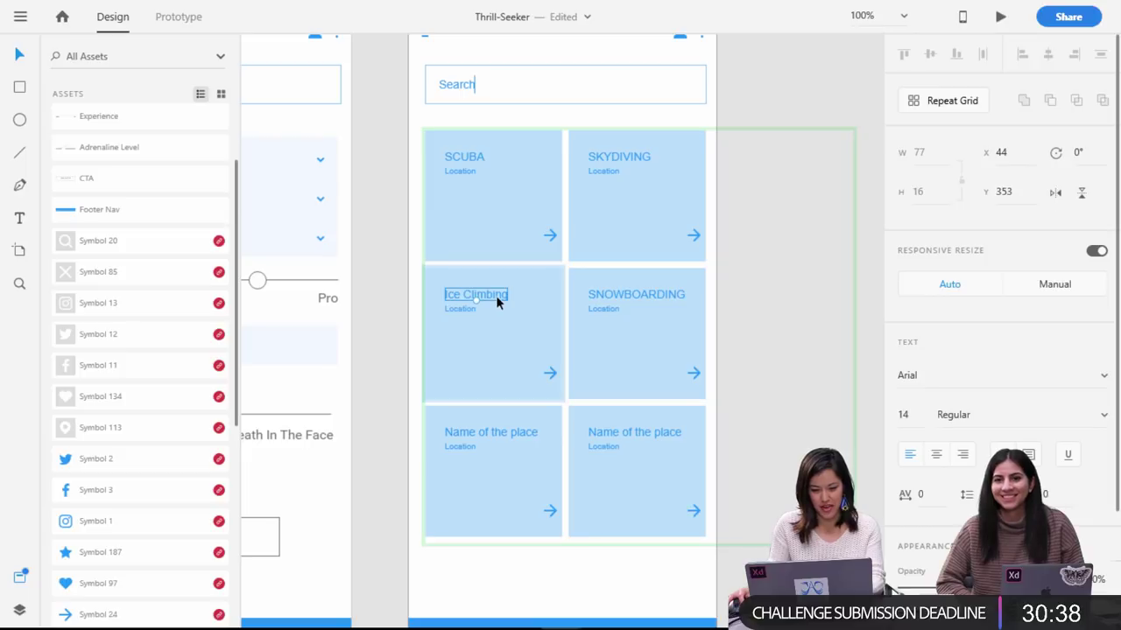
double_click(496, 294)
triple_click(498, 293)
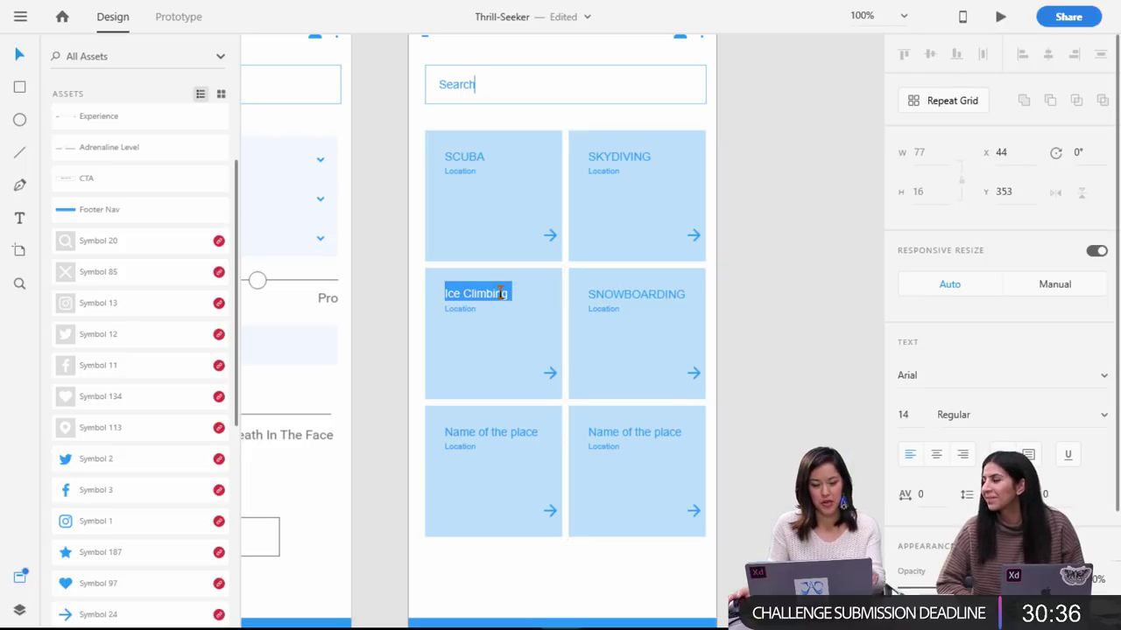
text(ICE CLIMBING)
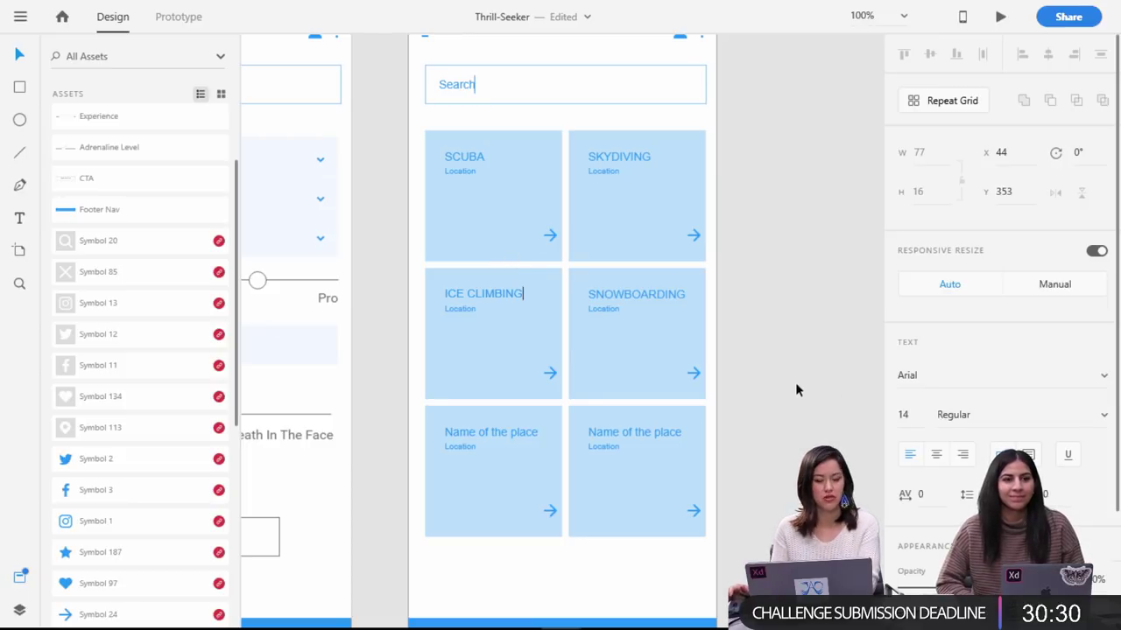
key(Escape)
Replace the place name on the first card of the third row with RAFTING.
click(509, 431)
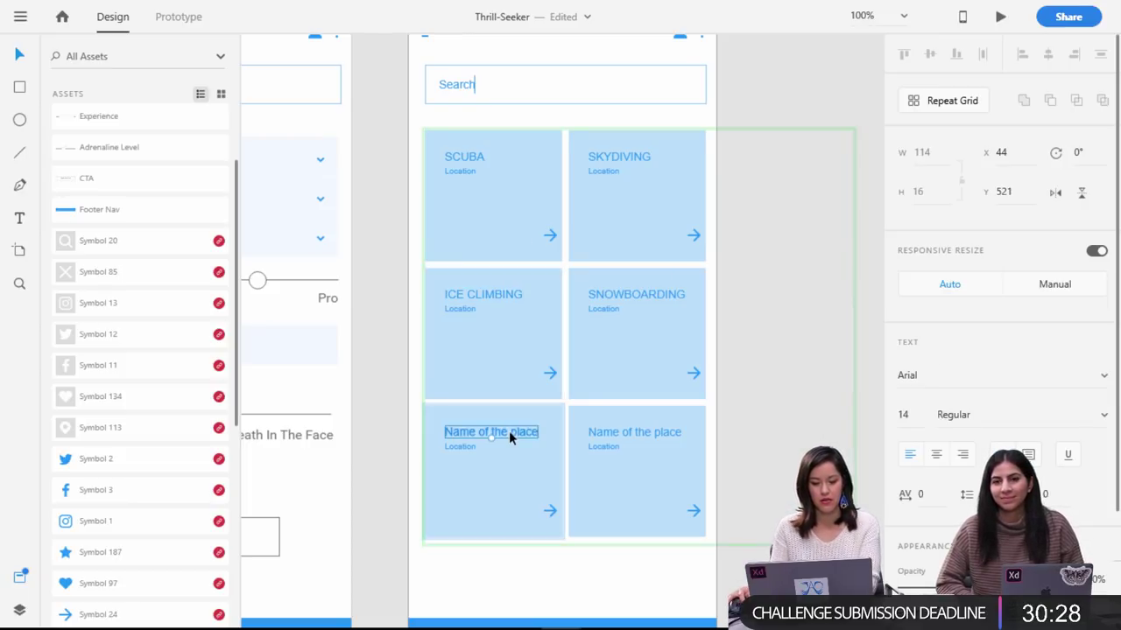
double_click(509, 430)
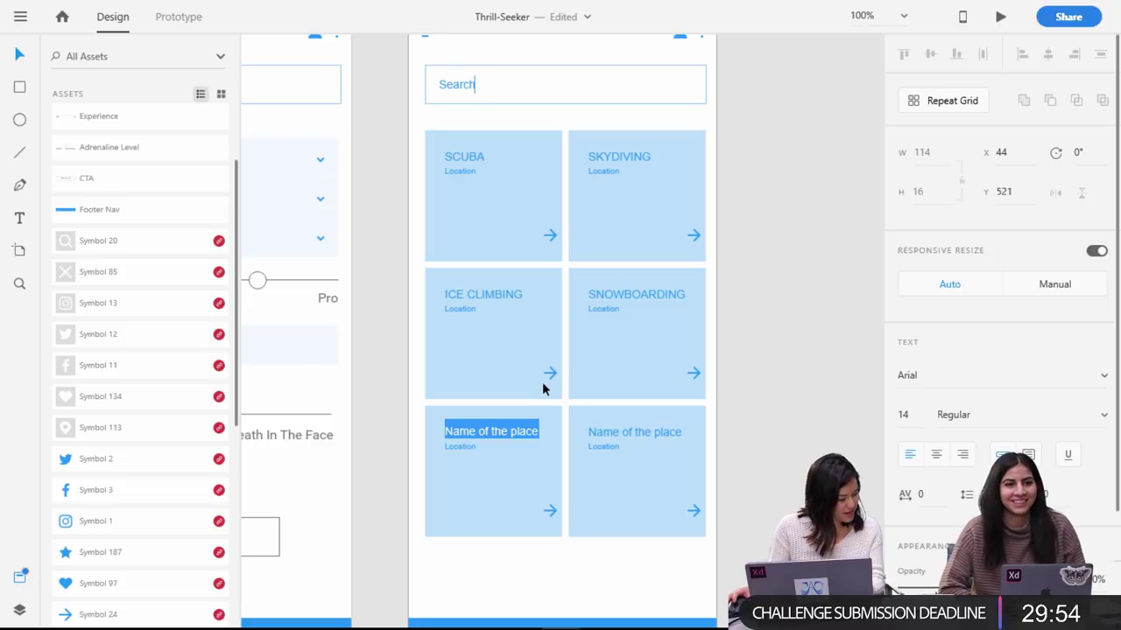
text(RAFTING)
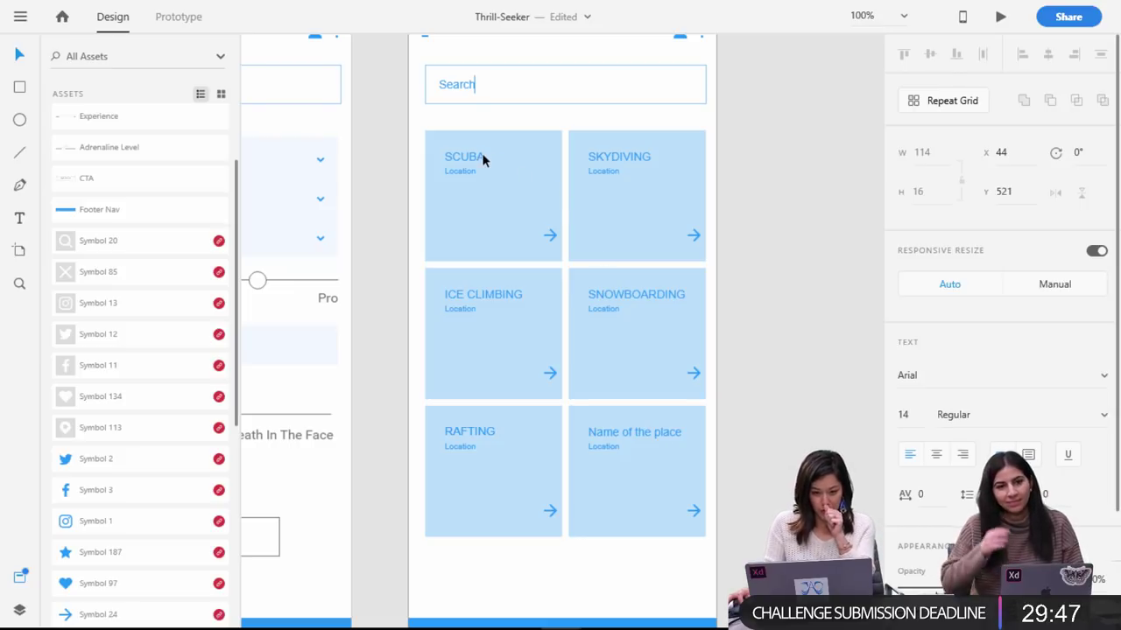
Replace the place name on the last card of the grid with SURFING.
click(658, 434)
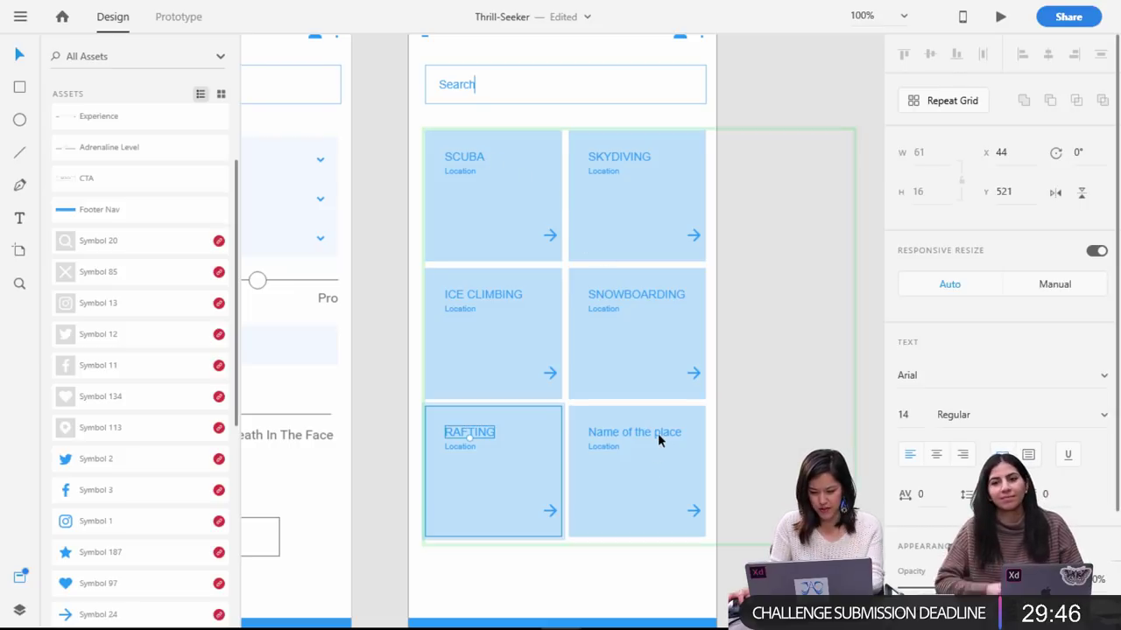
double_click(657, 433)
triple_click(659, 432)
text(SURFING)
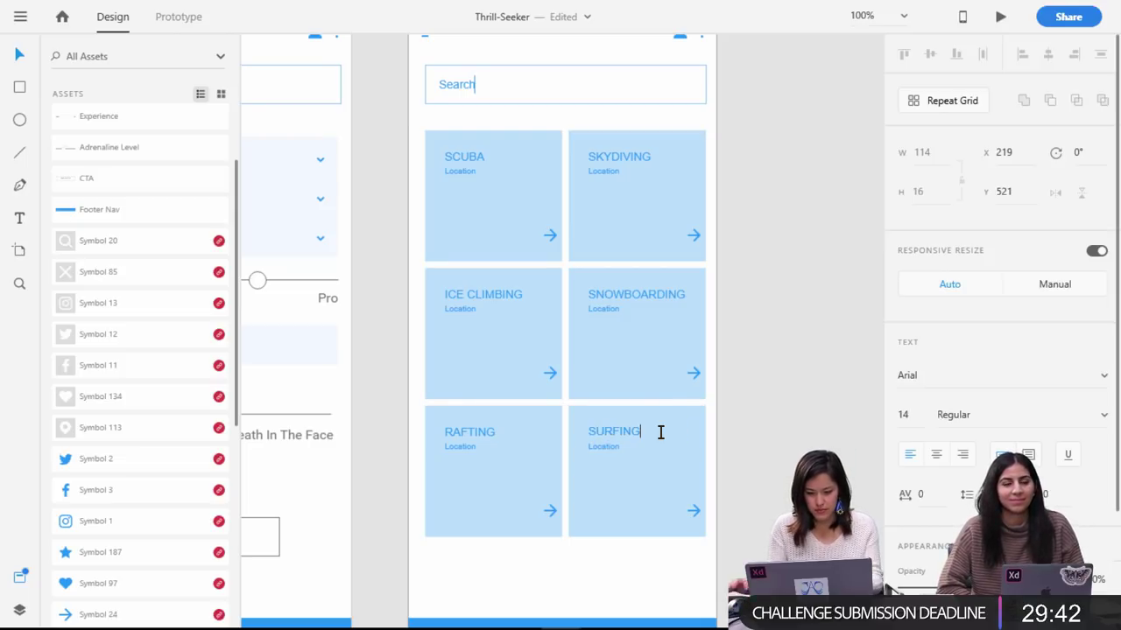
key(Escape)
click(733, 465)
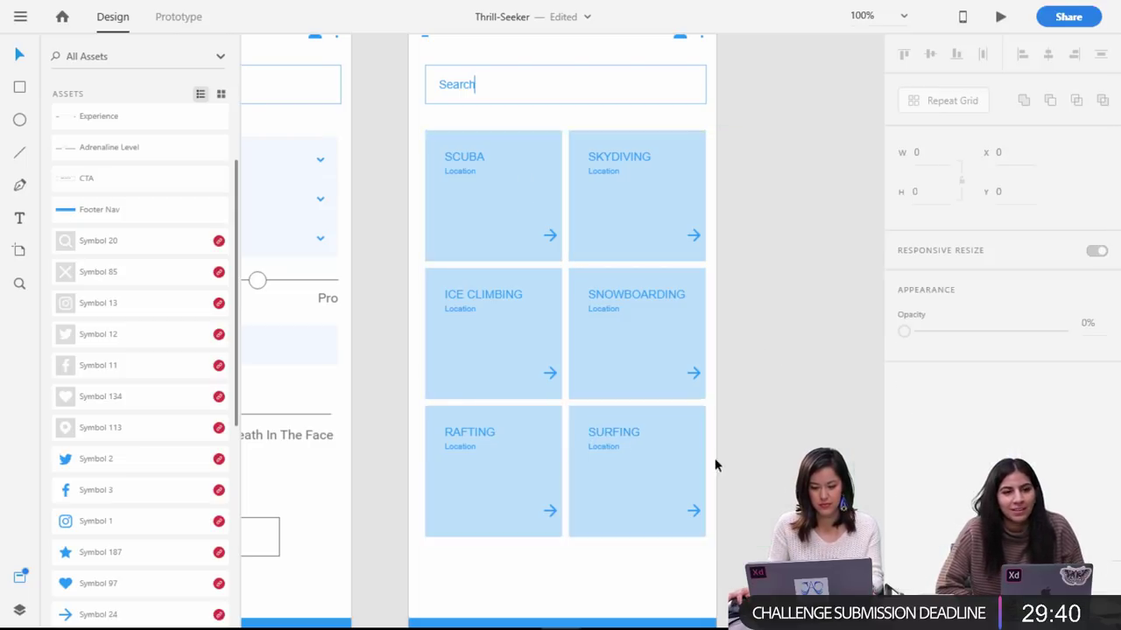
Nudge the whole card grid 3 px left to X 17.
click(647, 173)
key(Left)
key(Left)
key(Left)
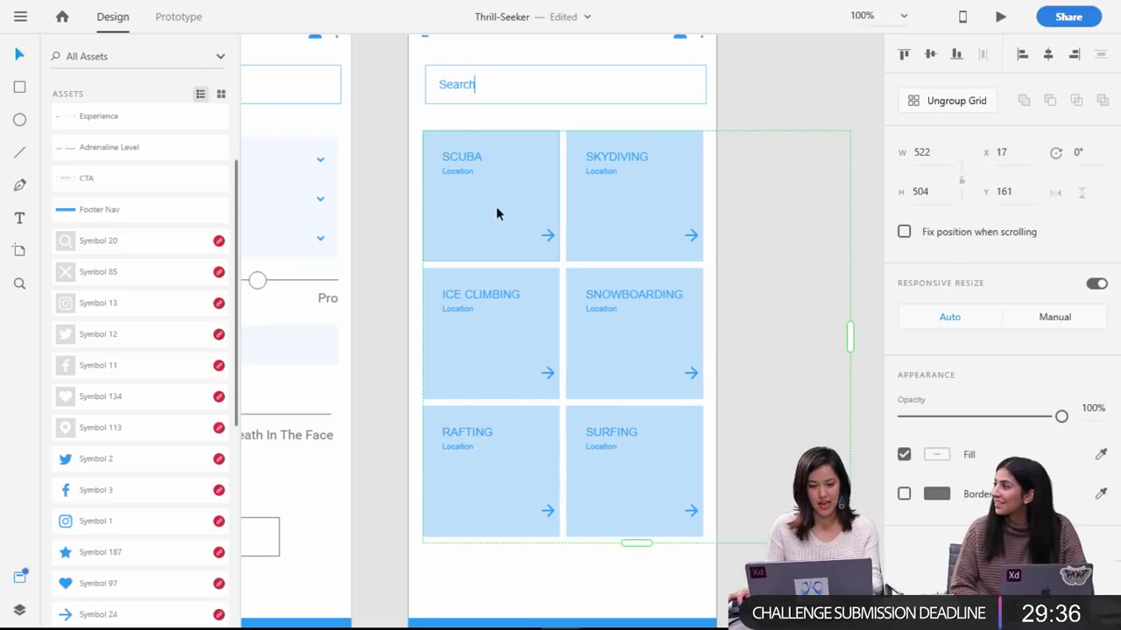
Shift the arrow inside the SCUBA card 13 px left to X 149, away from the card's edge.
double_click(548, 235)
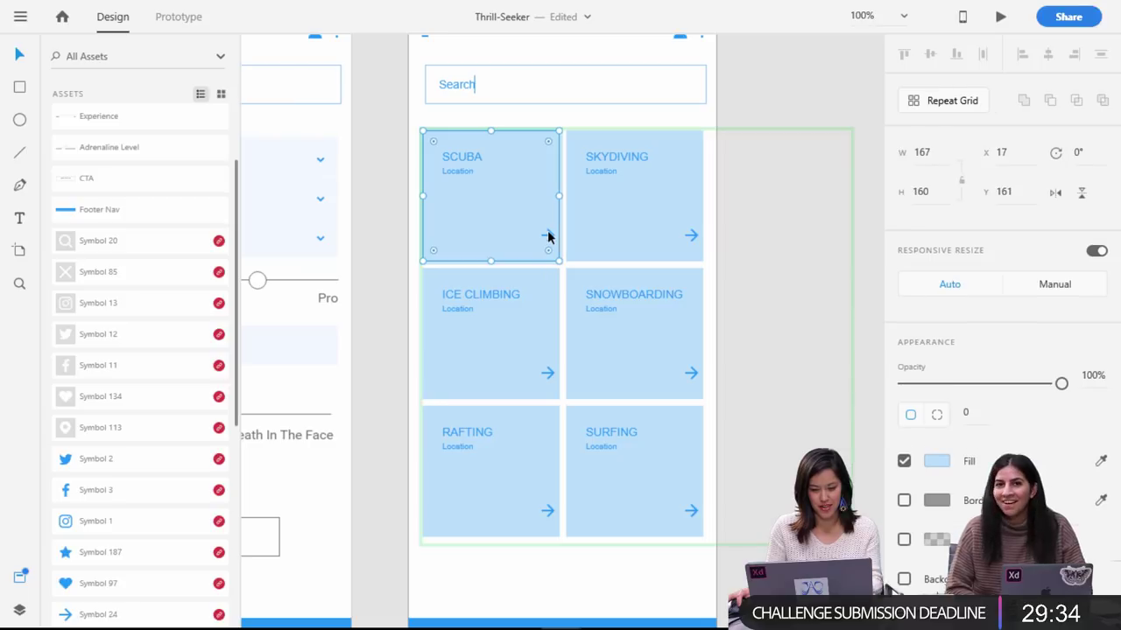
click(547, 236)
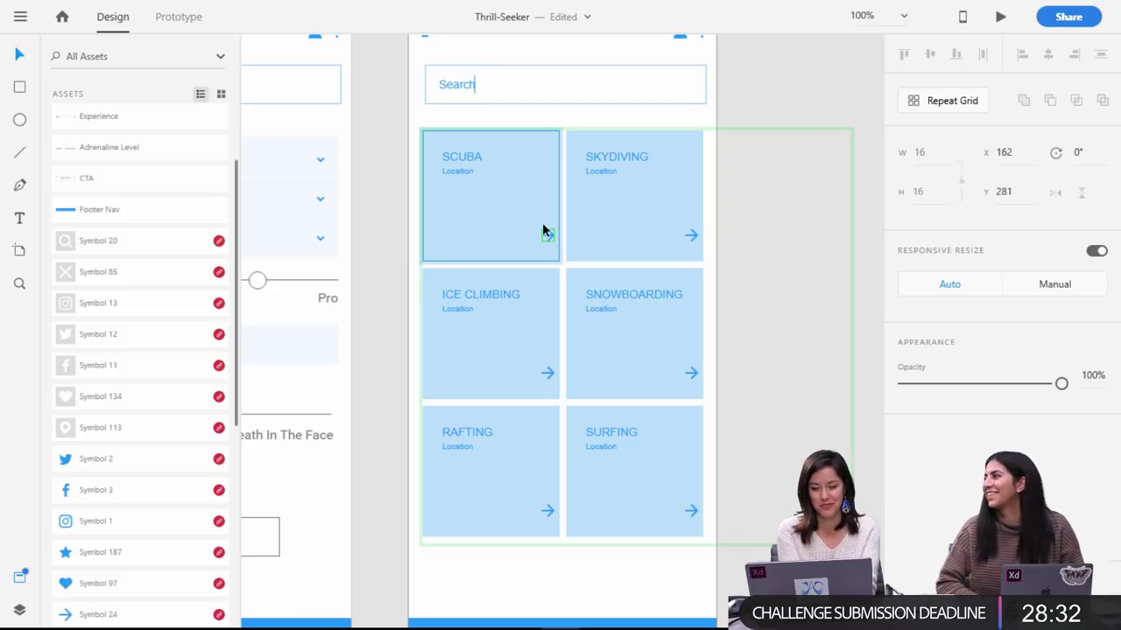
key(Left)
key(Left)
key(Left)
key(Left)
key(Left)
key(Left)
key(Left)
key(Left)
key(Left)
key(Left)
key(Left)
key(Left)
key(Left)
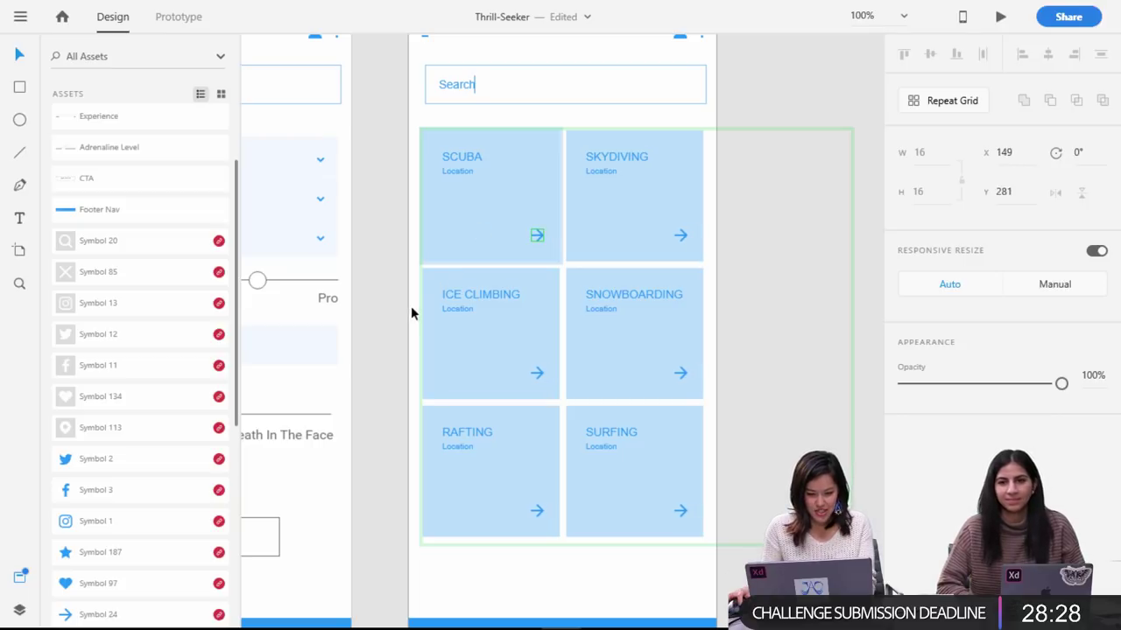
click(380, 330)
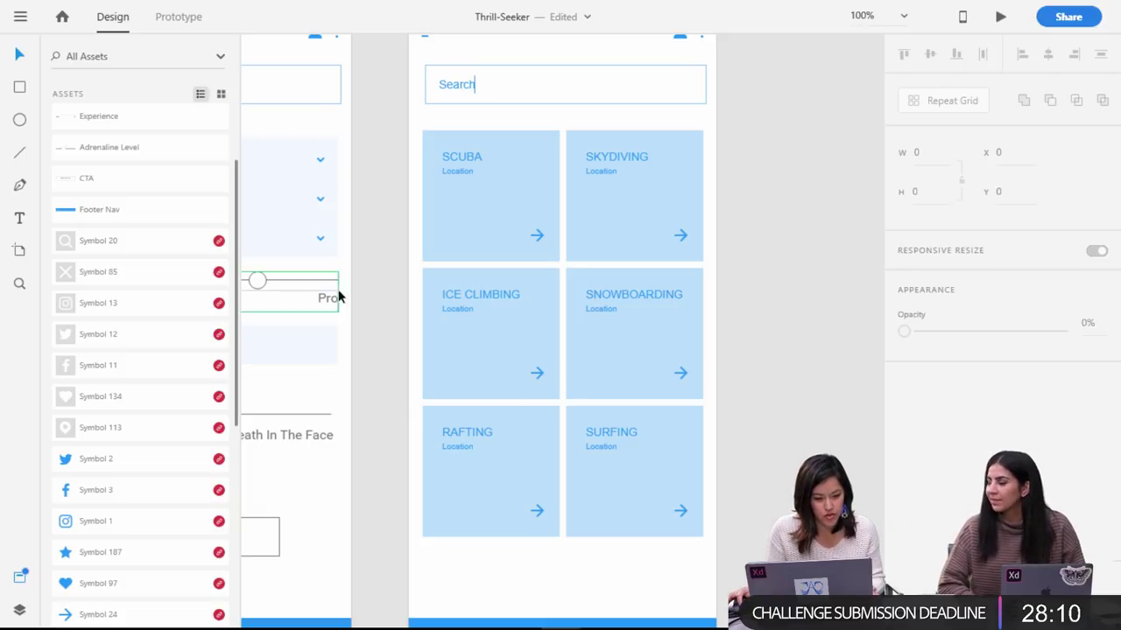
Draw a circle about 39 px in diameter in the lower-left corner of the SCUBA card.
click(267, 293)
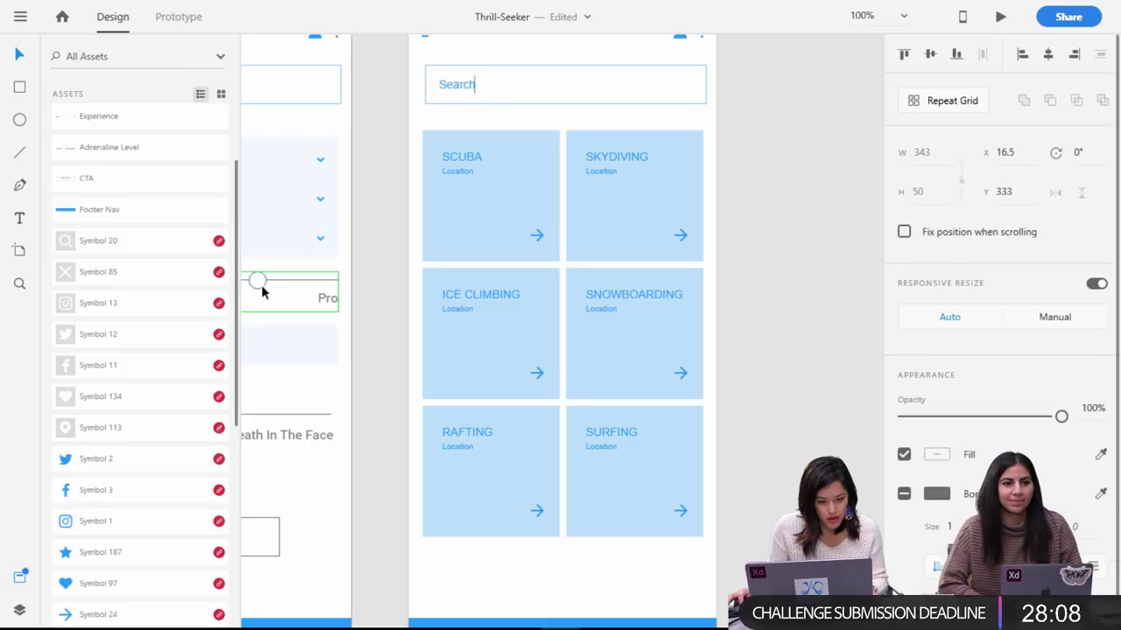
click(20, 119)
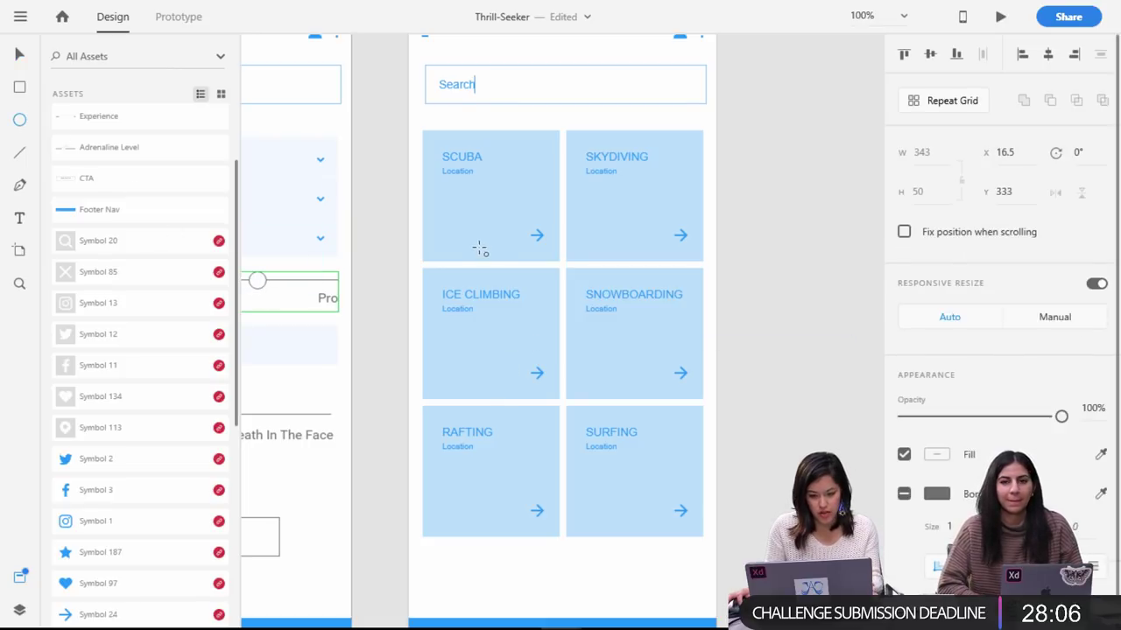
mouse_move(441, 225)
mouse_down()
mouse_move(476, 258)
mouse_move(426, 243)
mouse_move(460, 243)
mouse_move(451, 240)
mouse_up()
click(19, 54)
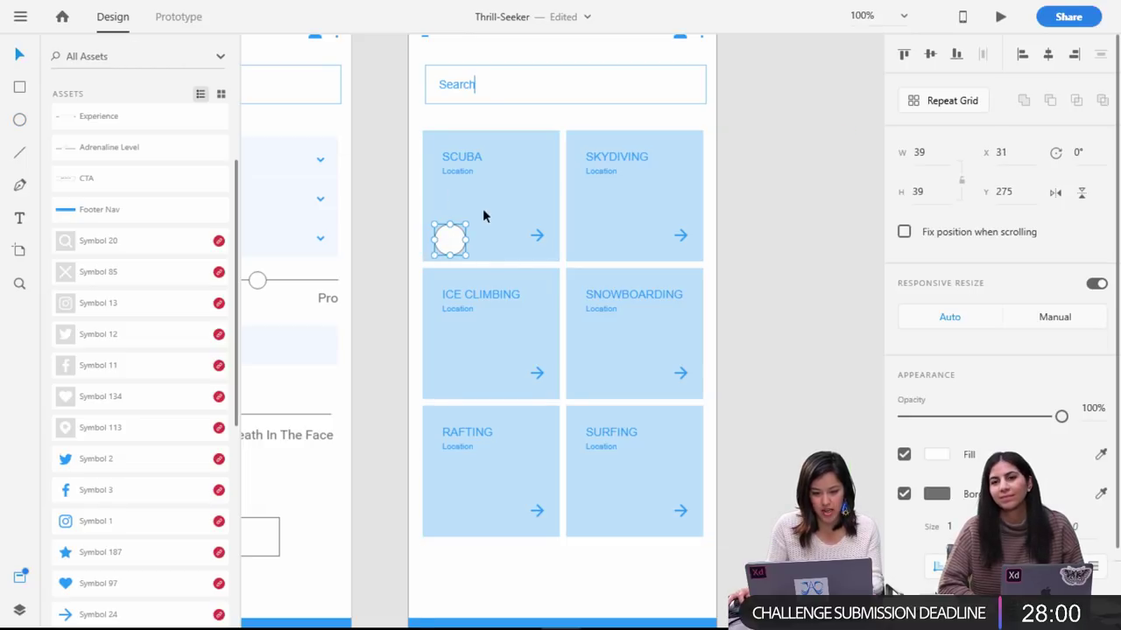
Move the circle into the card's repeat grid and place it in the lower-left corner at X 26, Y 270.
key(Delete)
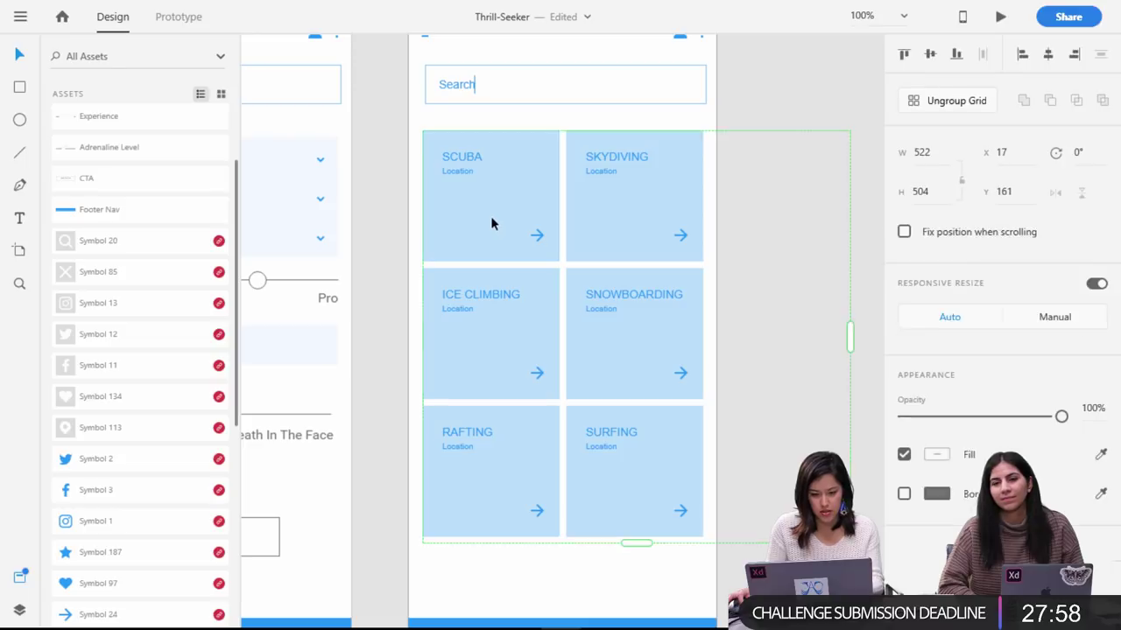
click(491, 224)
key(ctrl+z)
click(492, 201)
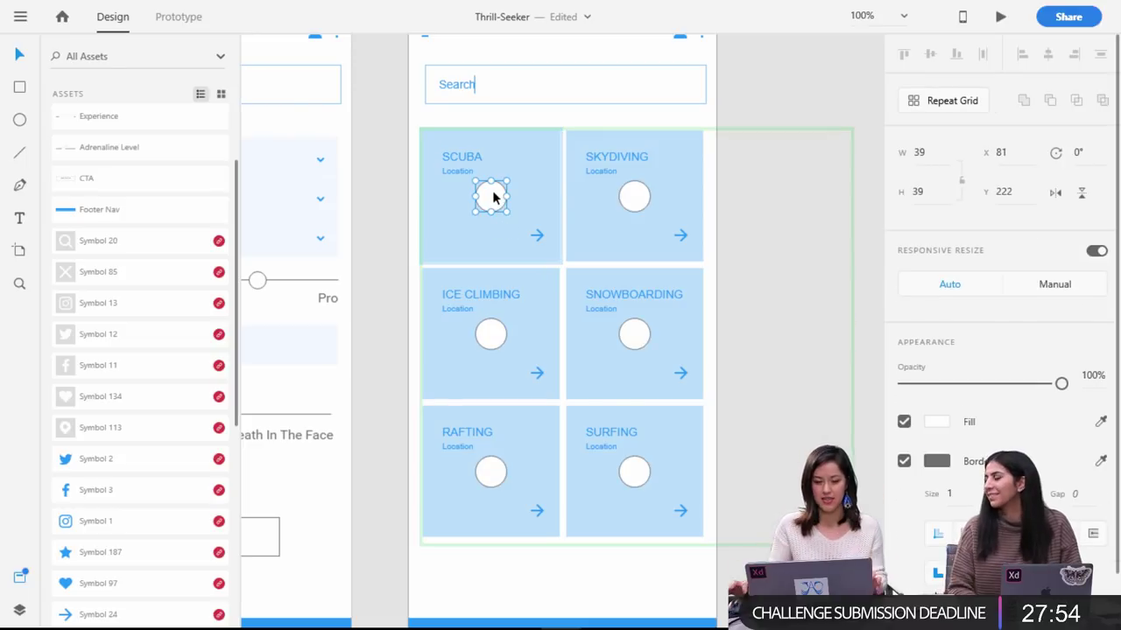
drag(490, 195, 444, 236)
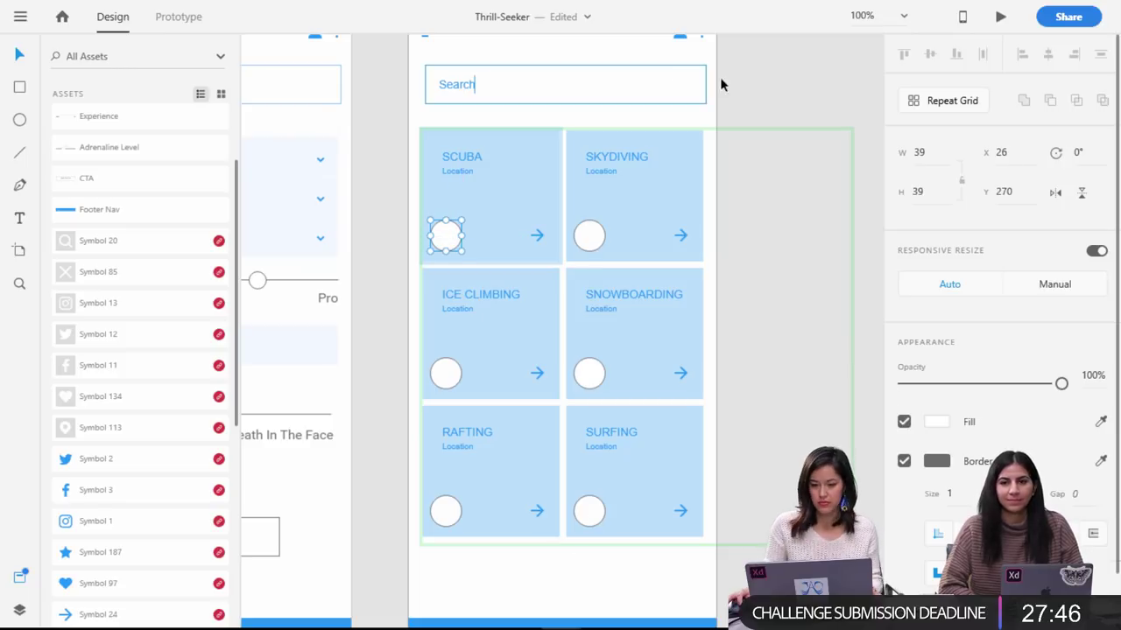
click(756, 85)
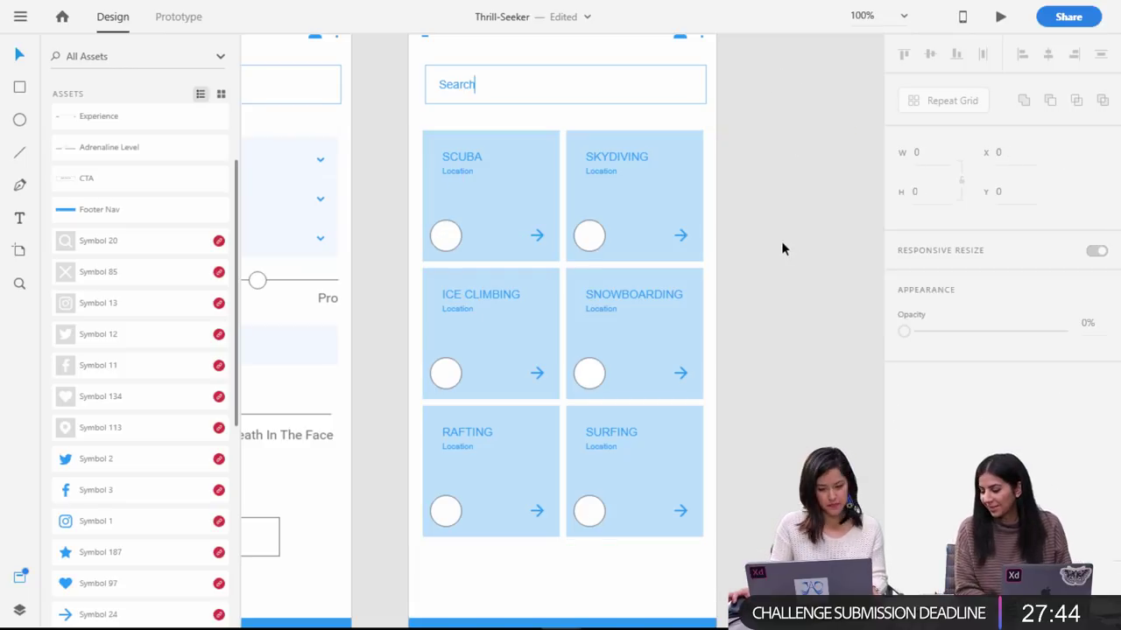
Rename the iPhone X/XS – 2 artboard to Thrill Options.
key(ctrl+minus)
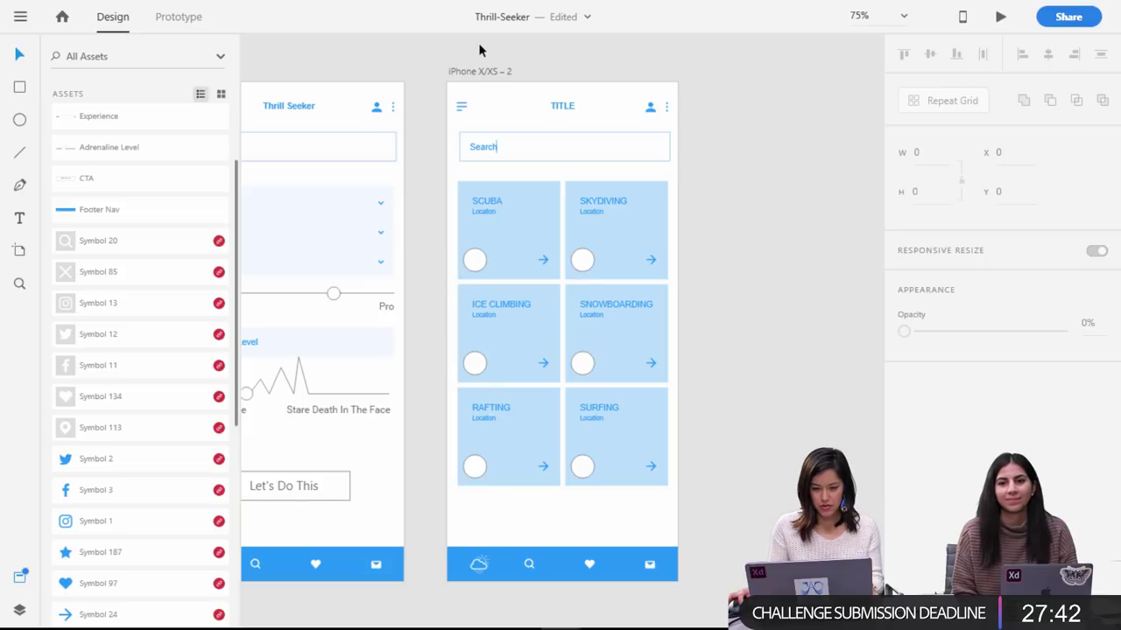
click(467, 73)
double_click(470, 71)
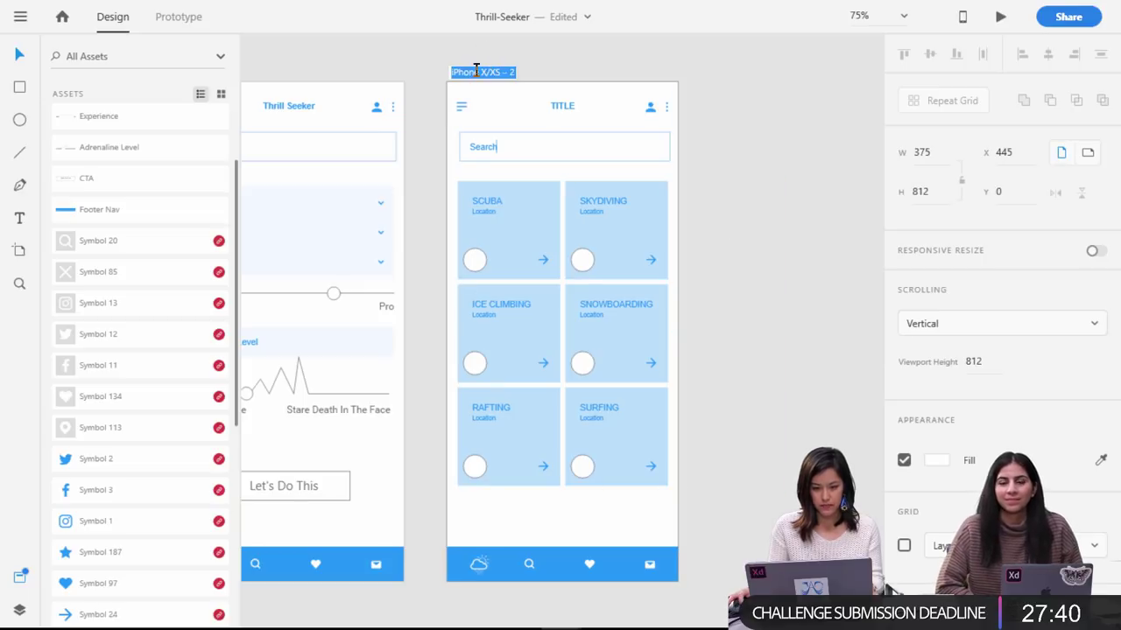
text(Thrill)
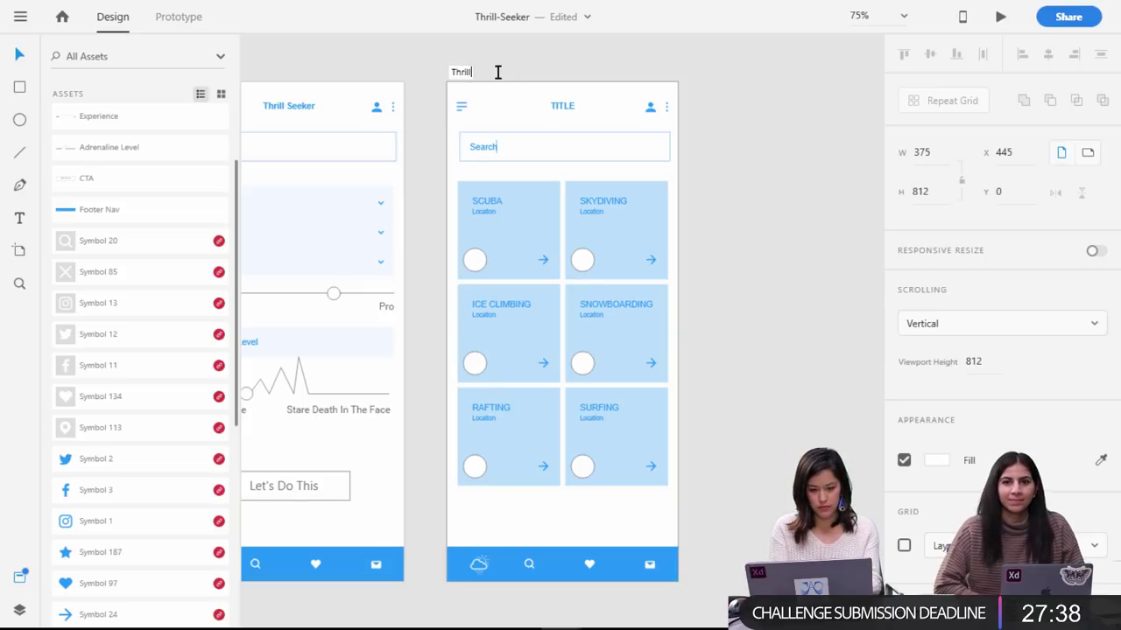
text( Options)
key(Return)
Prefix the first artboard's name with Home so it reads Home - iPhone X/XS – 1.
drag(424, 422, 652, 417)
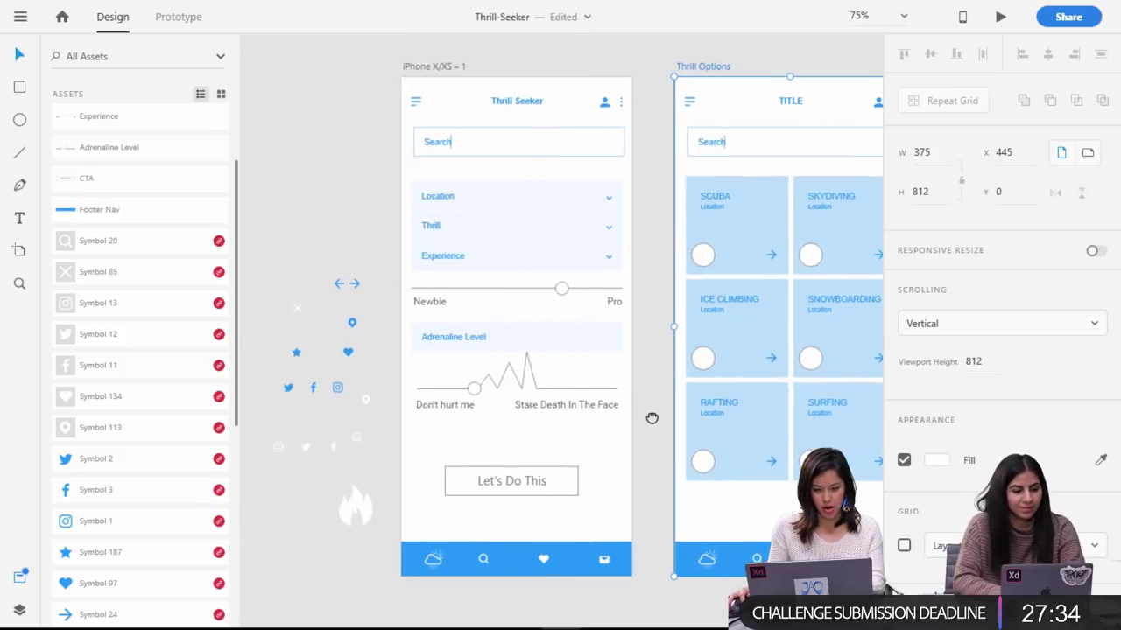
click(433, 67)
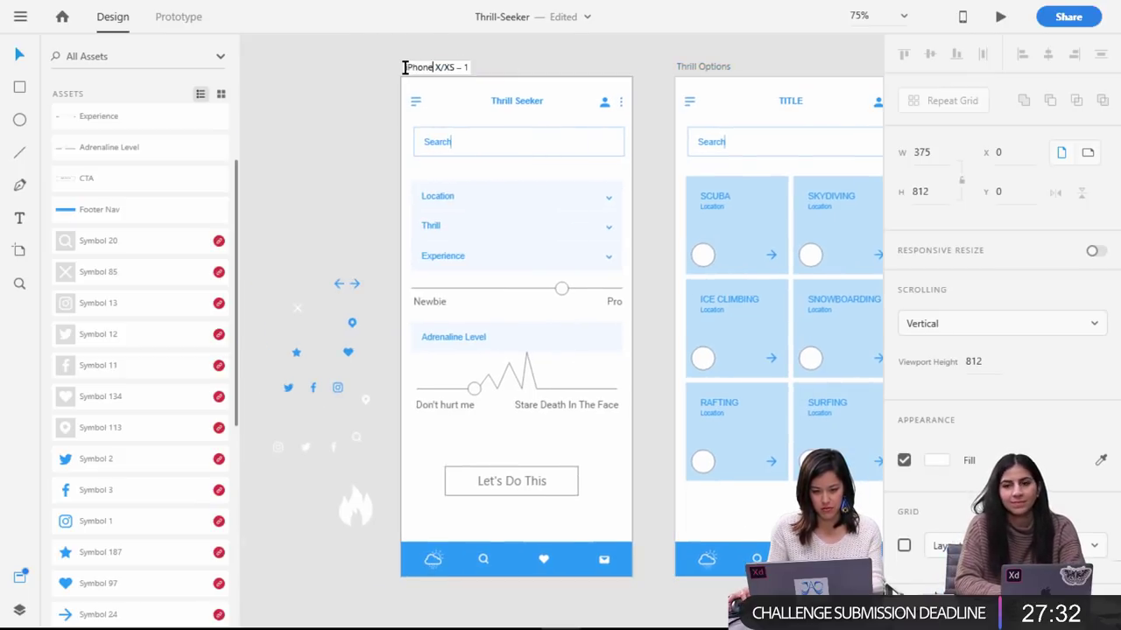
triple_click(406, 67)
click(412, 67)
key(BackSpace)
text(Home)
text( - i)
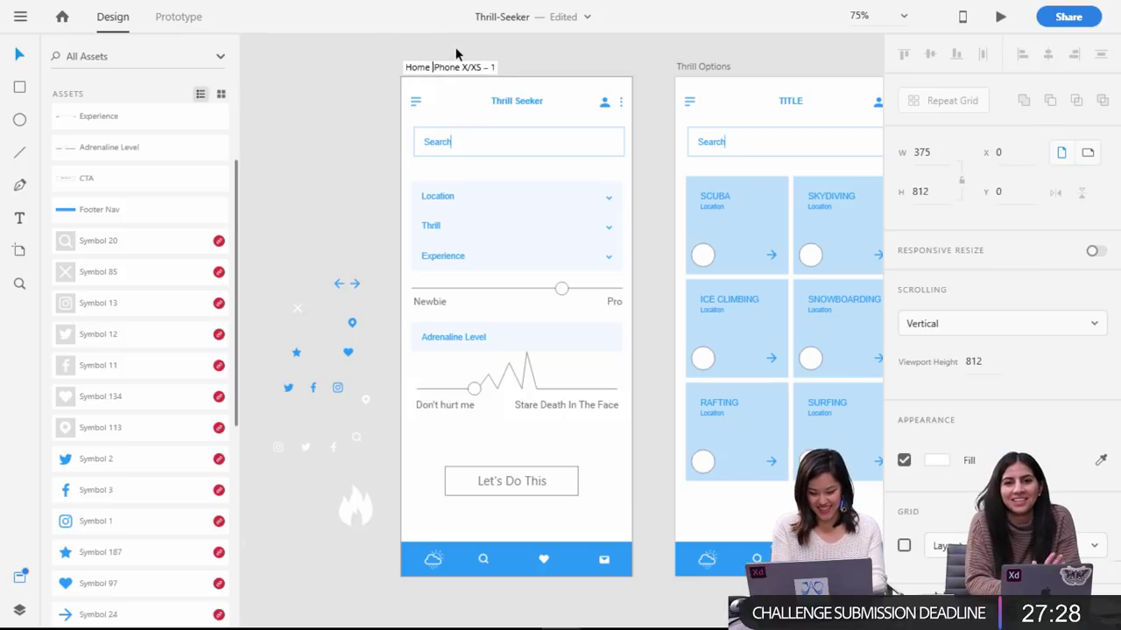
key(Return)
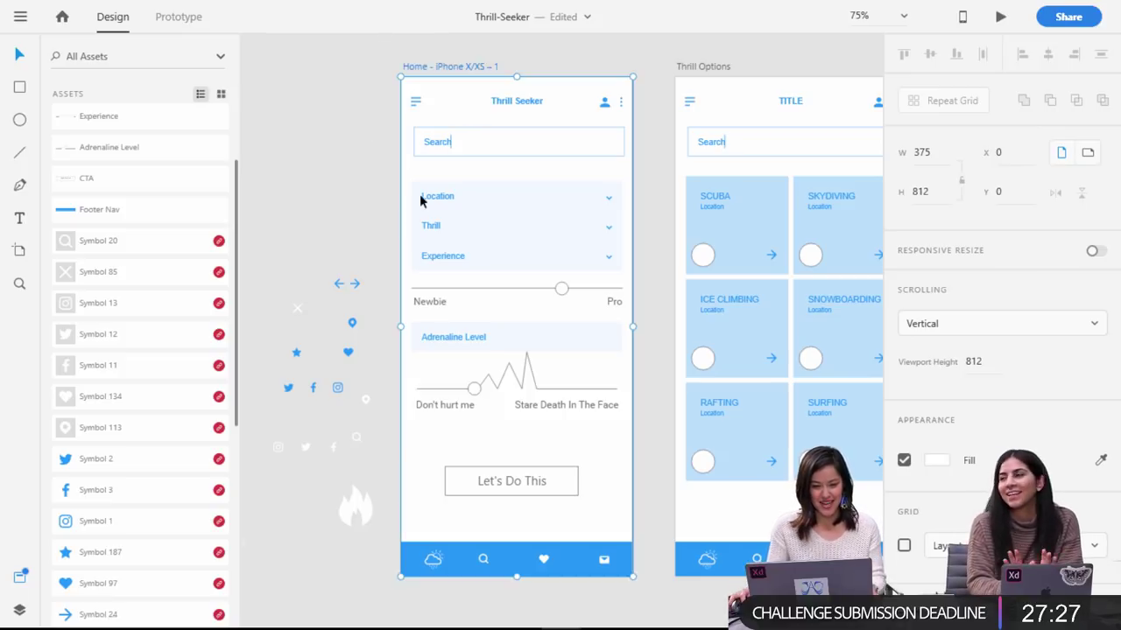
click(712, 604)
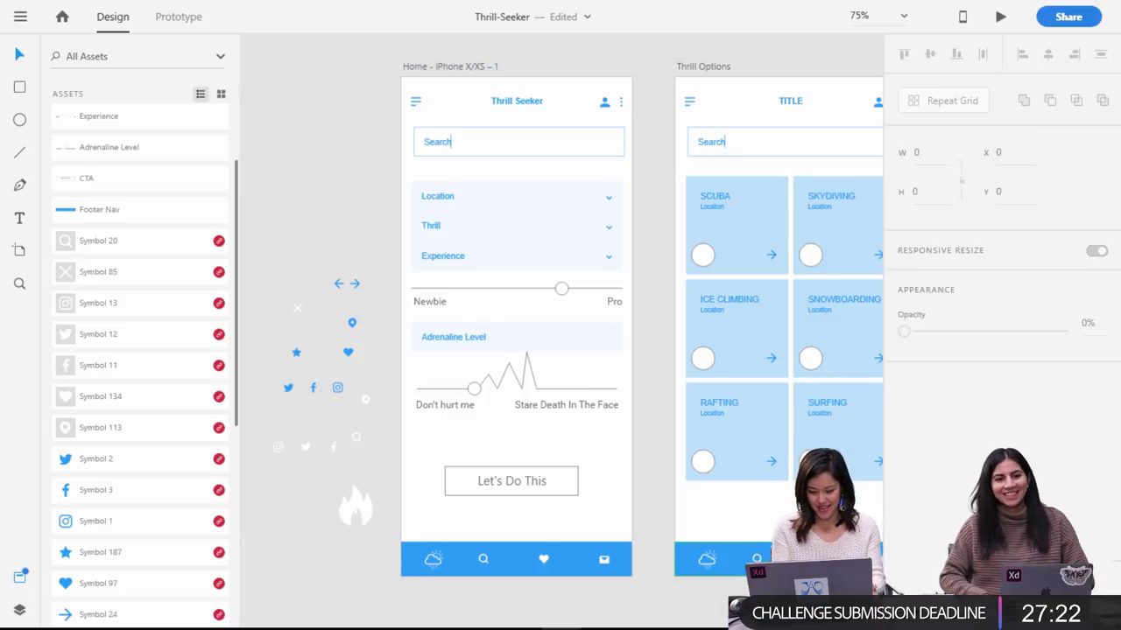
Duplicate the Thrill Options artboard to create a third screen beside it.
key(ctrl+minus)
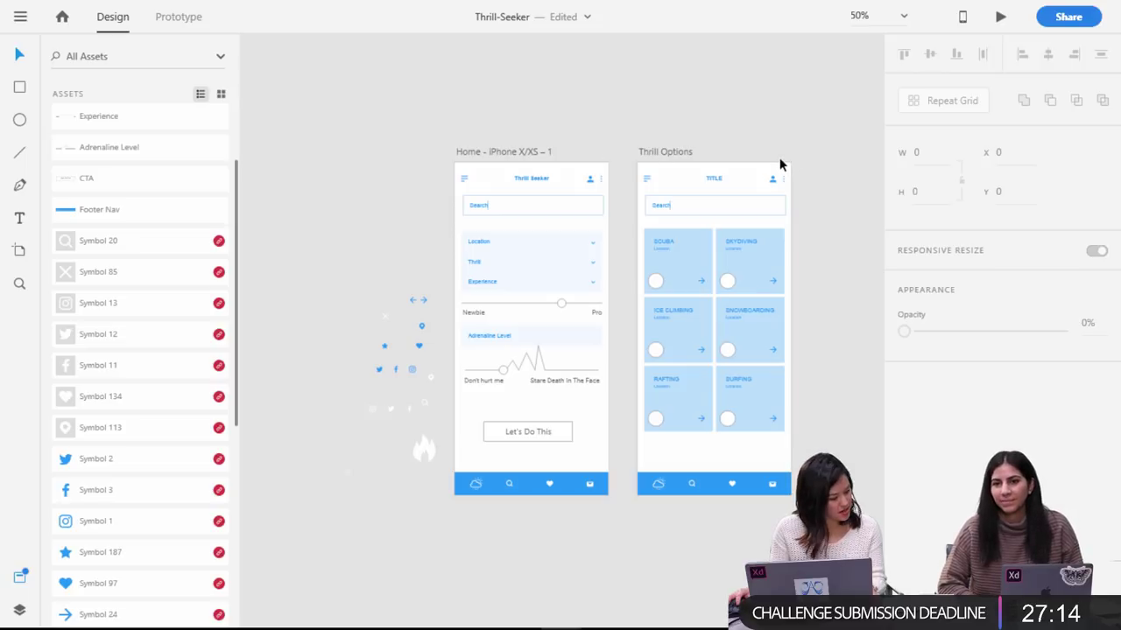
click(668, 151)
key(ctrl+d)
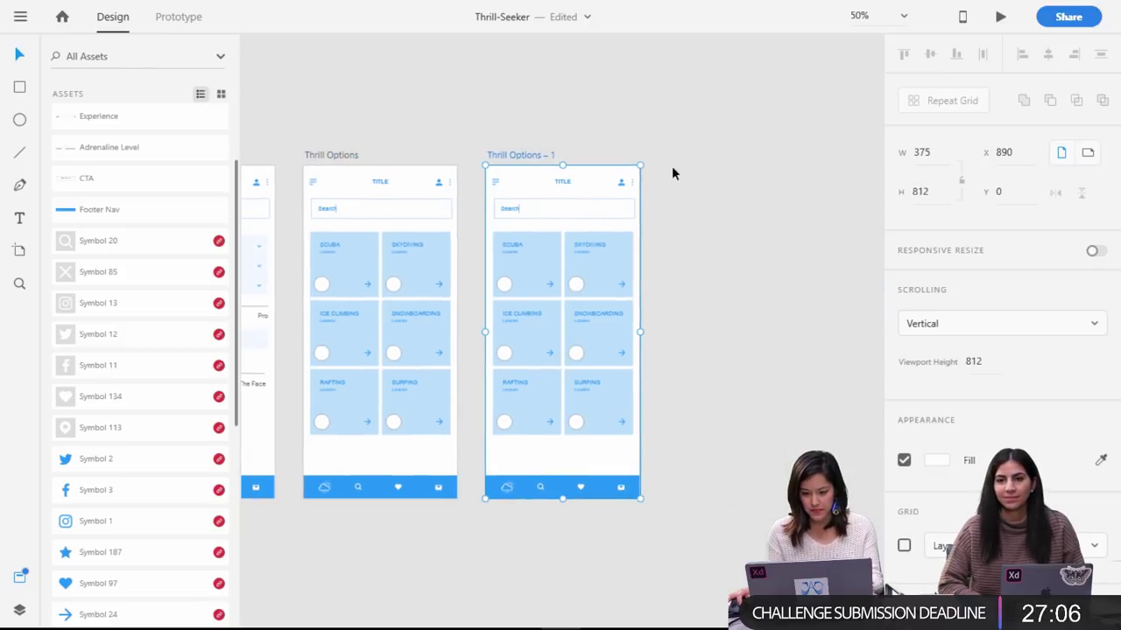
Rename the Thrill Options – 1 artboard as Thrill Seekers.
click(671, 165)
key(ctrl+plus)
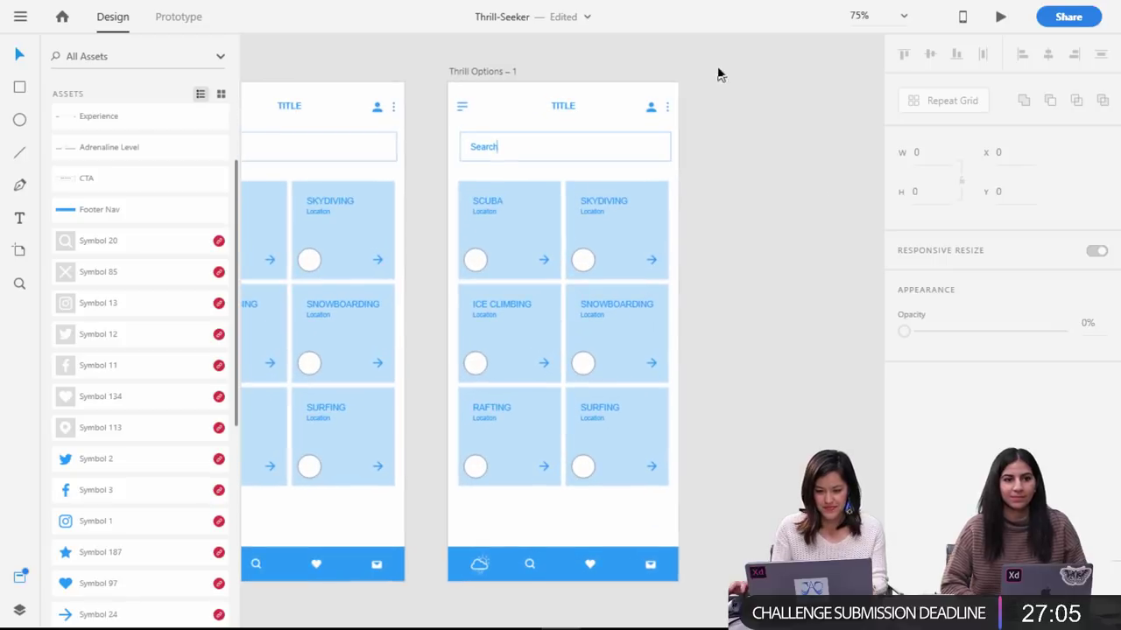
double_click(492, 73)
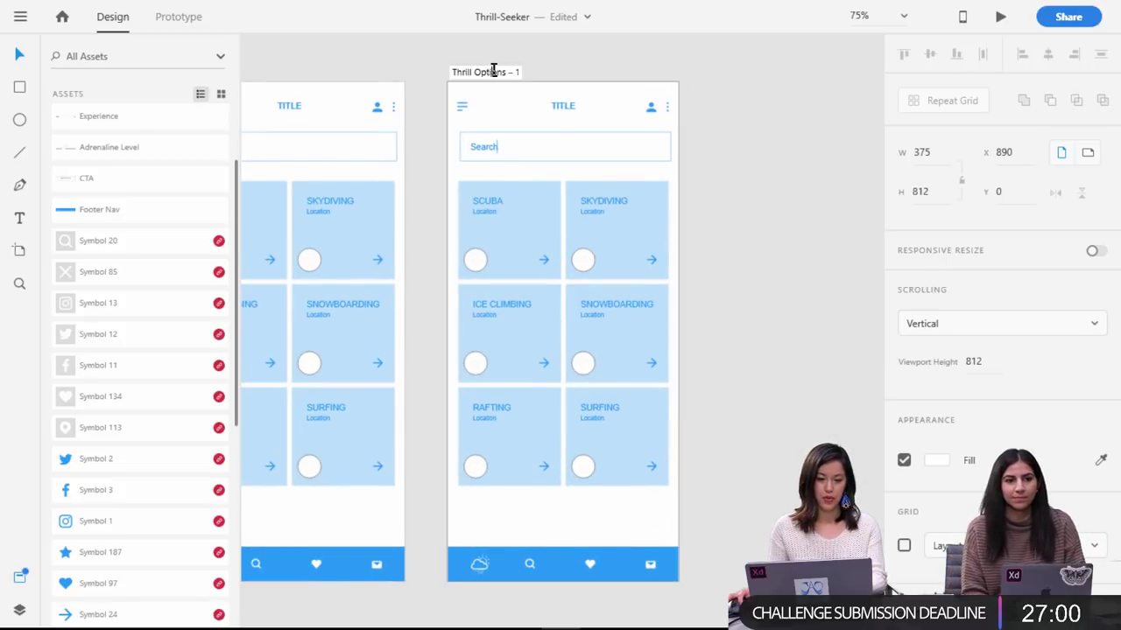
triple_click(493, 72)
text(Thrill)
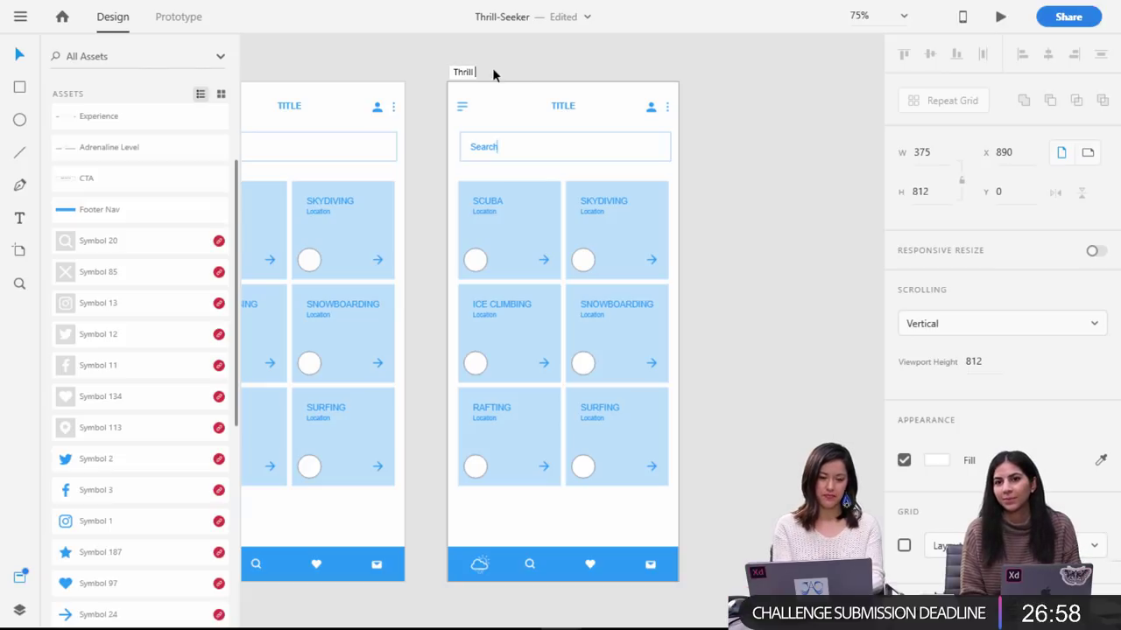
text( Seekers)
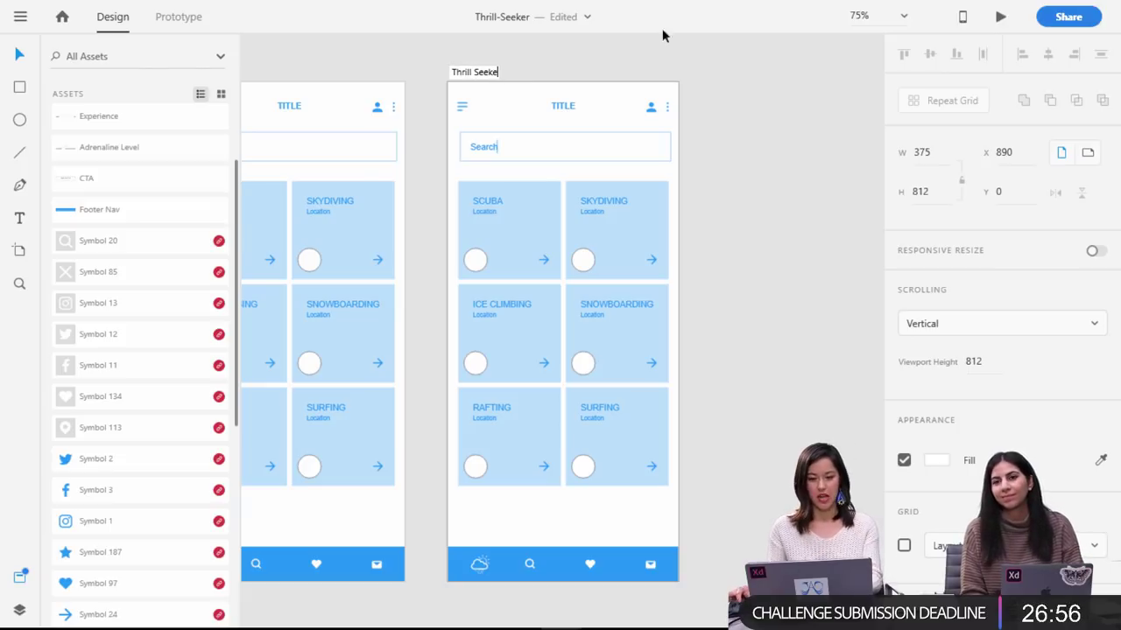
key(Return)
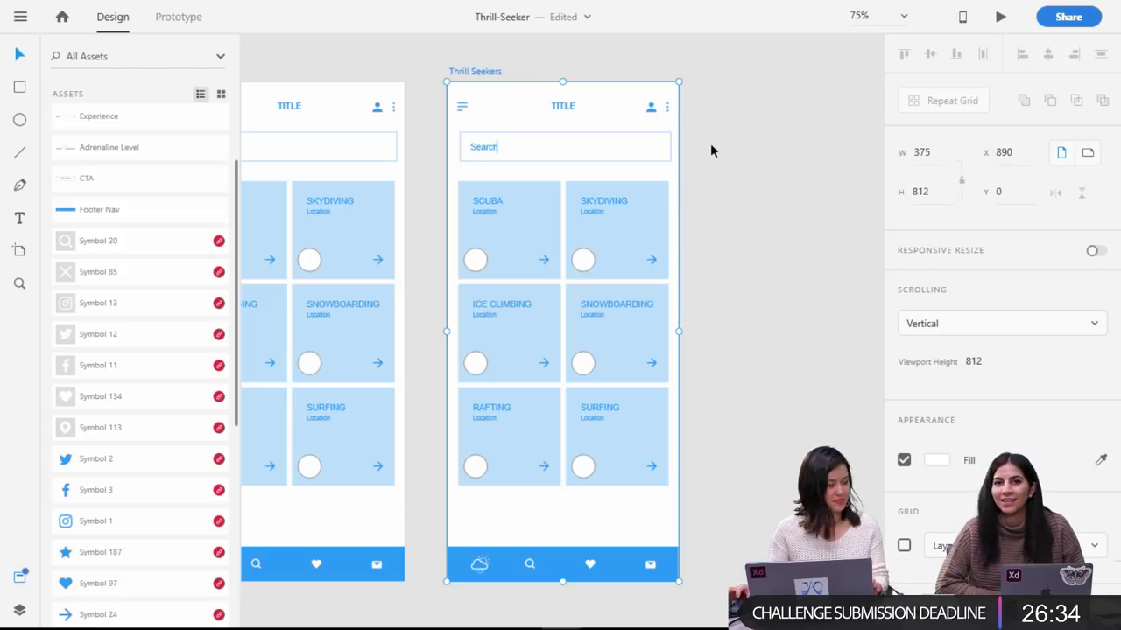
click(761, 202)
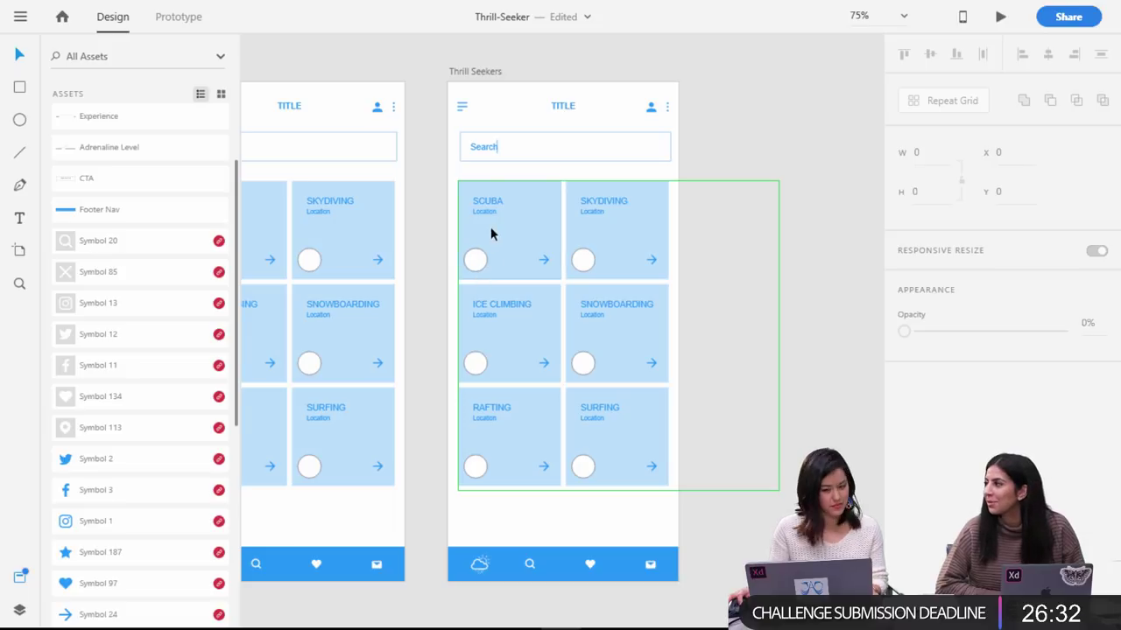
click(506, 251)
drag(513, 254, 521, 252)
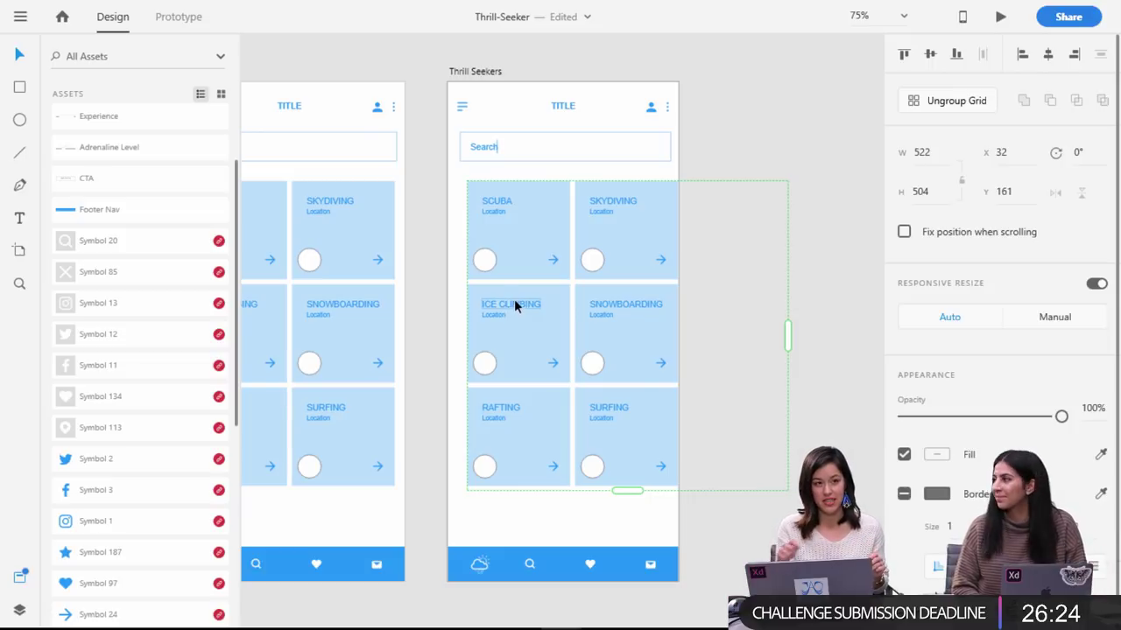
key(ctrl+z)
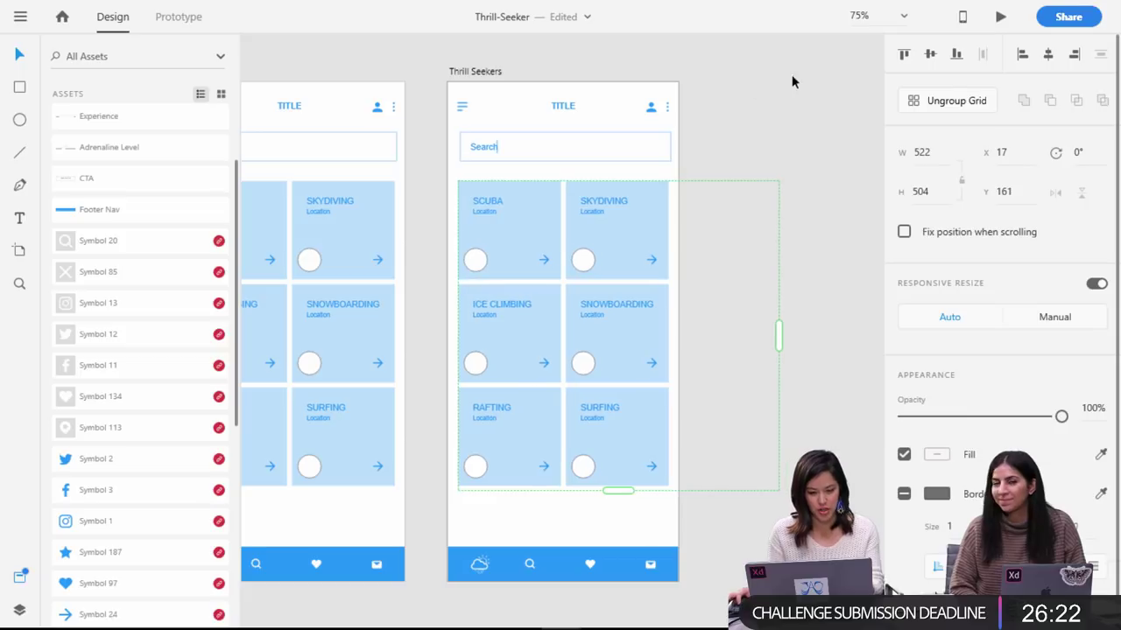
click(796, 99)
Switch to the Wires - Mobile document and look through its Search, Menus and Filters & Search wireframe sections.
mouse_move(665, 623)
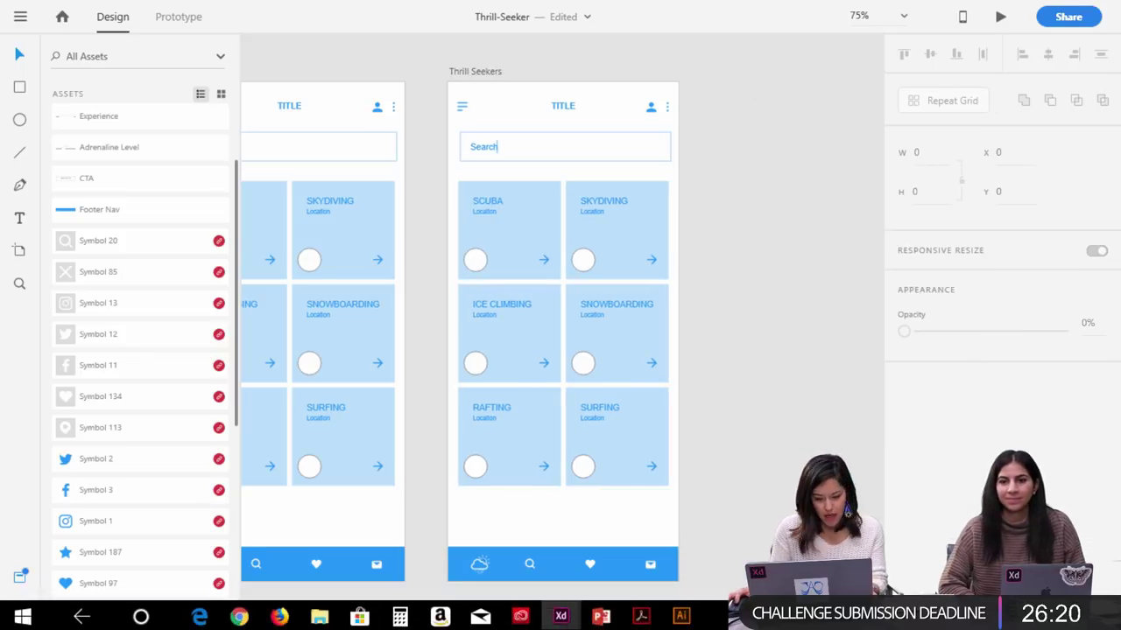
mouse_move(561, 616)
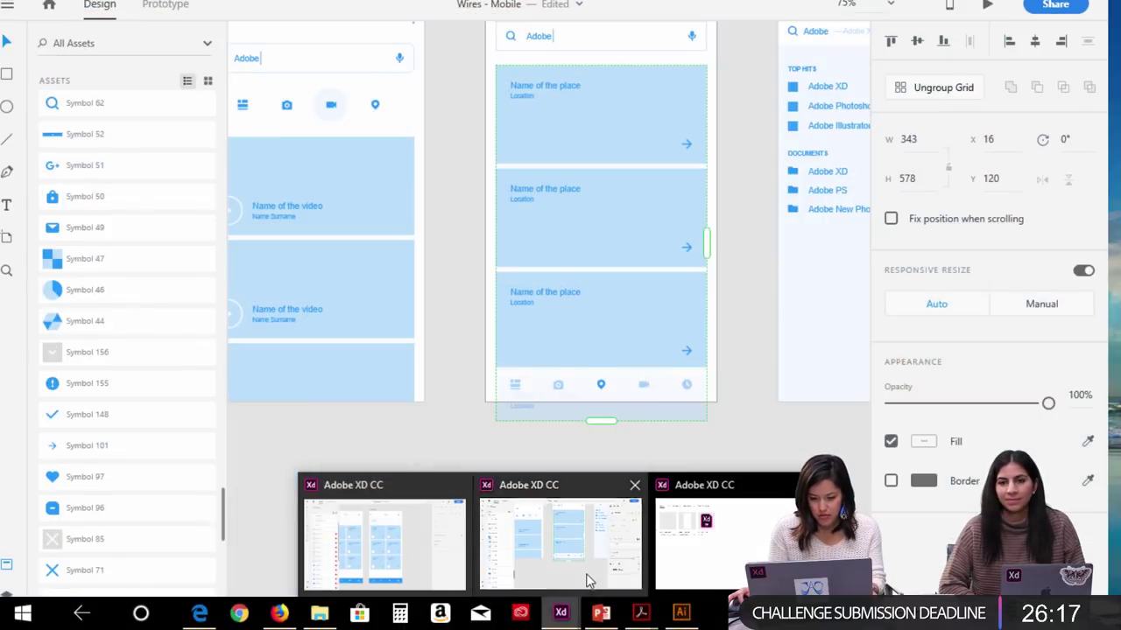
click(588, 575)
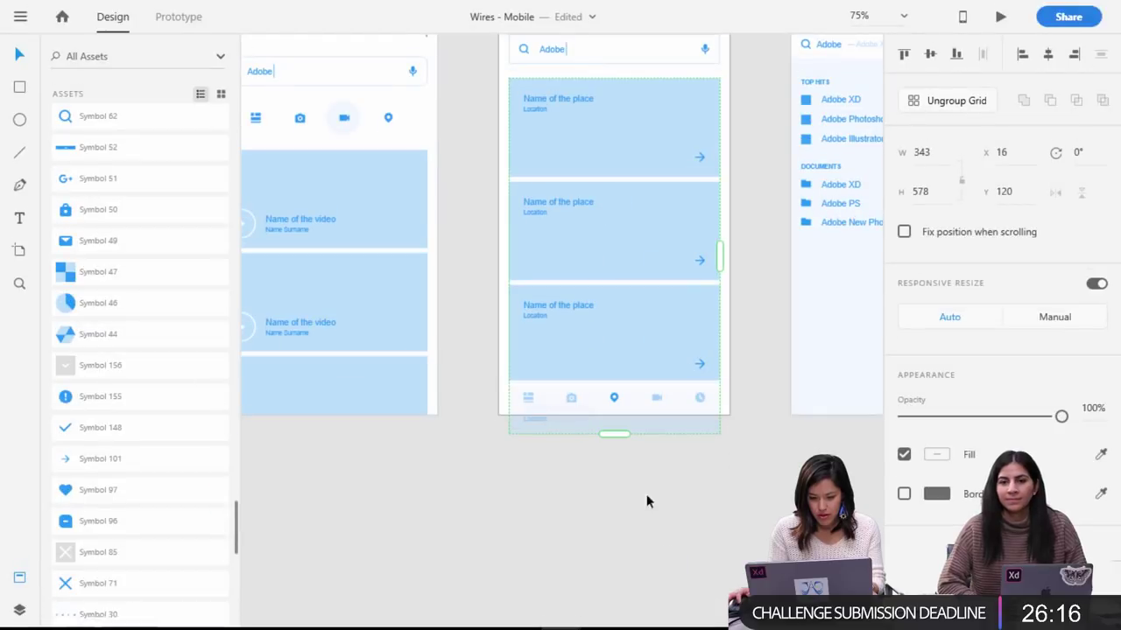
mouse_move(561, 616)
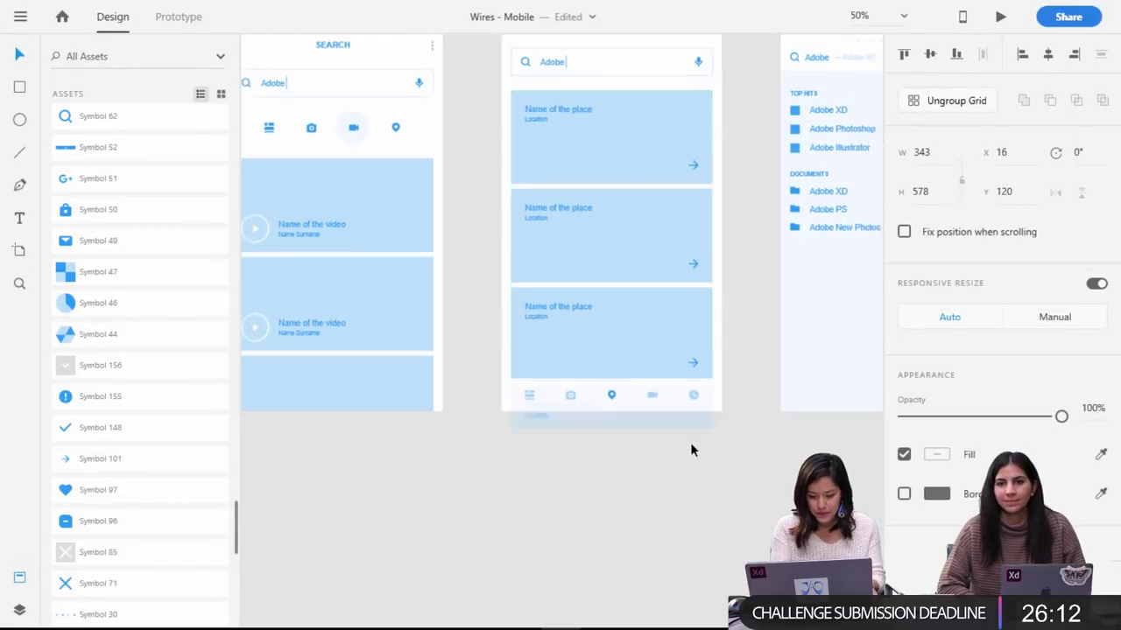
key(ctrl+minus)
key(ctrl+minus)
drag(551, 433, 723, 545)
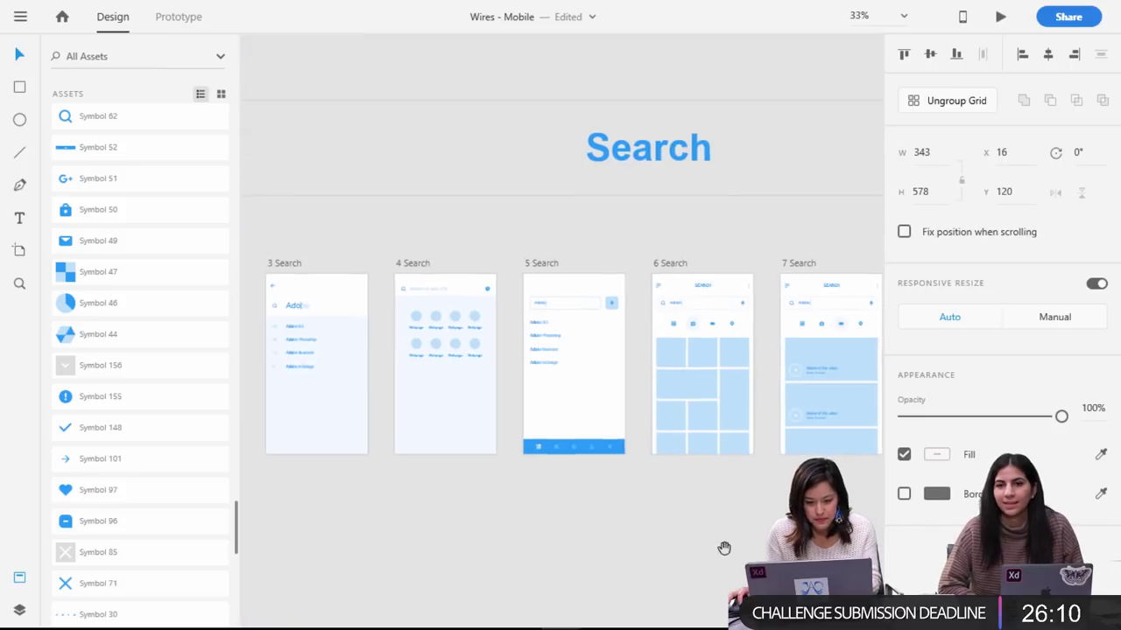
drag(540, 538, 627, 362)
drag(497, 437, 555, 207)
drag(630, 482, 558, 218)
drag(483, 383, 644, 483)
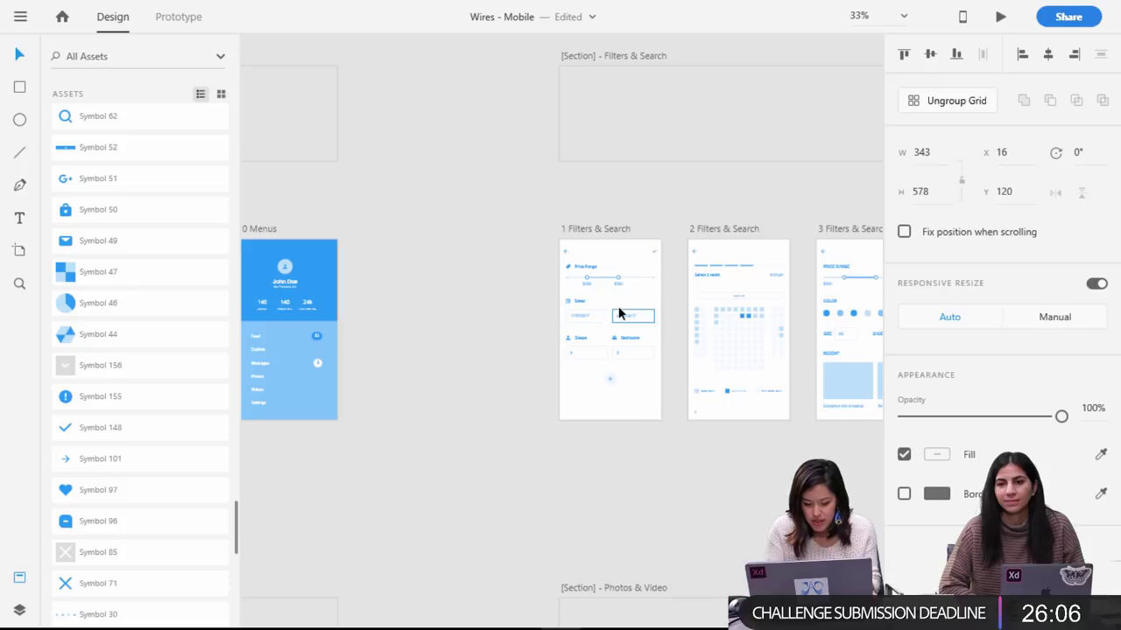
Examine the Menus wireframes closely, including the profile header block of the 10 Menus artboard.
key(ctrl+plus)
key(ctrl+plus)
drag(476, 263, 926, 220)
drag(713, 321, 703, 424)
click(626, 213)
click(782, 253)
click(605, 147)
scroll(600, 214, down, 5)
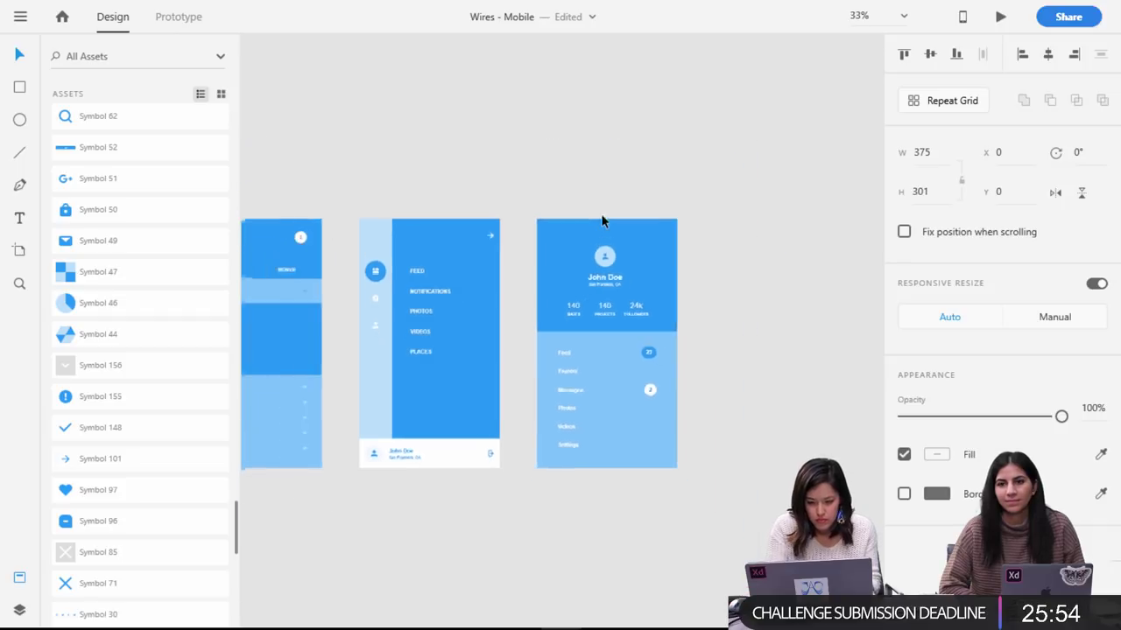
drag(565, 155, 845, 171)
drag(694, 170, 313, 156)
drag(666, 144, 338, 160)
mouse_move(508, 162)
mouse_down()
mouse_move(183, 163)
mouse_move(518, 166)
mouse_up()
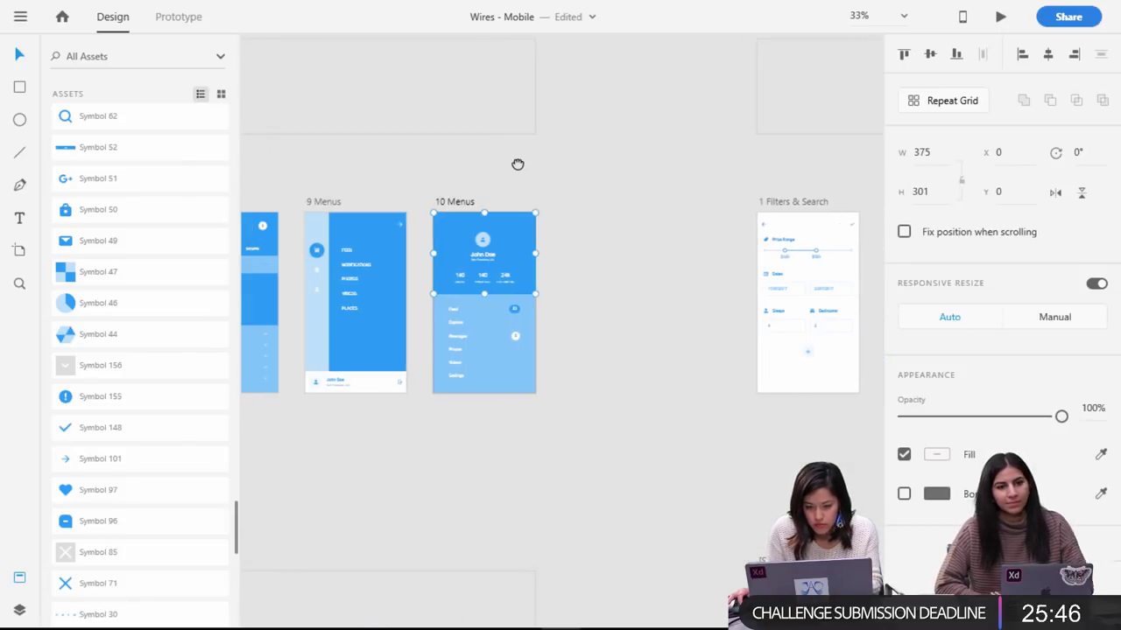
Move the profile header block out of the 10 Menus artboard, copy it, and return to the Thrill-Seeker document.
click(432, 204)
drag(449, 221, 554, 234)
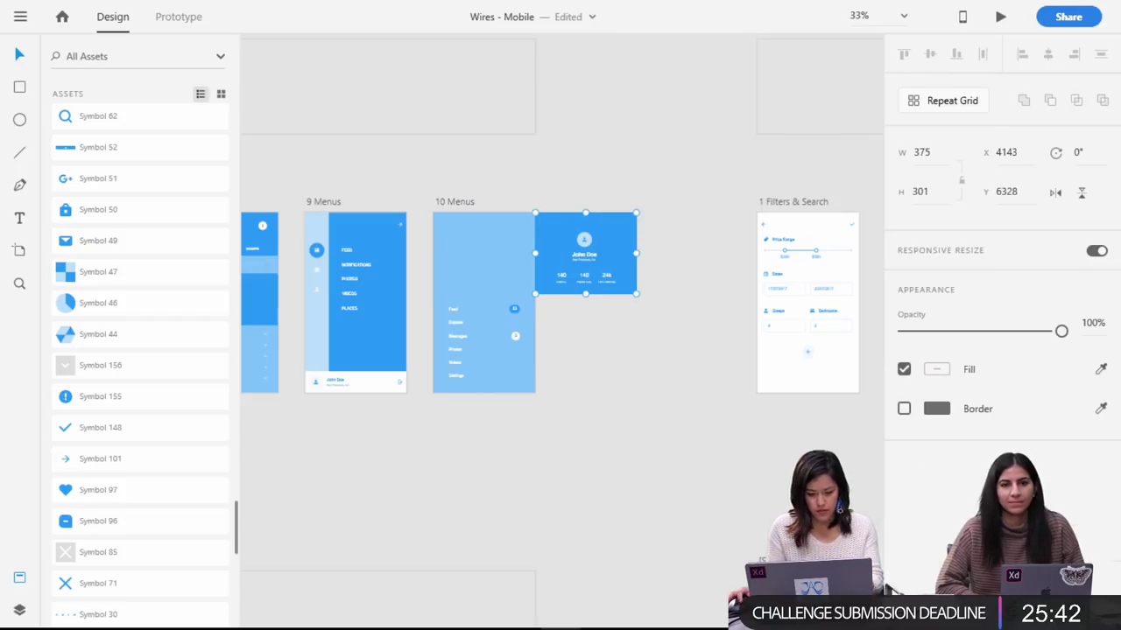
click(561, 613)
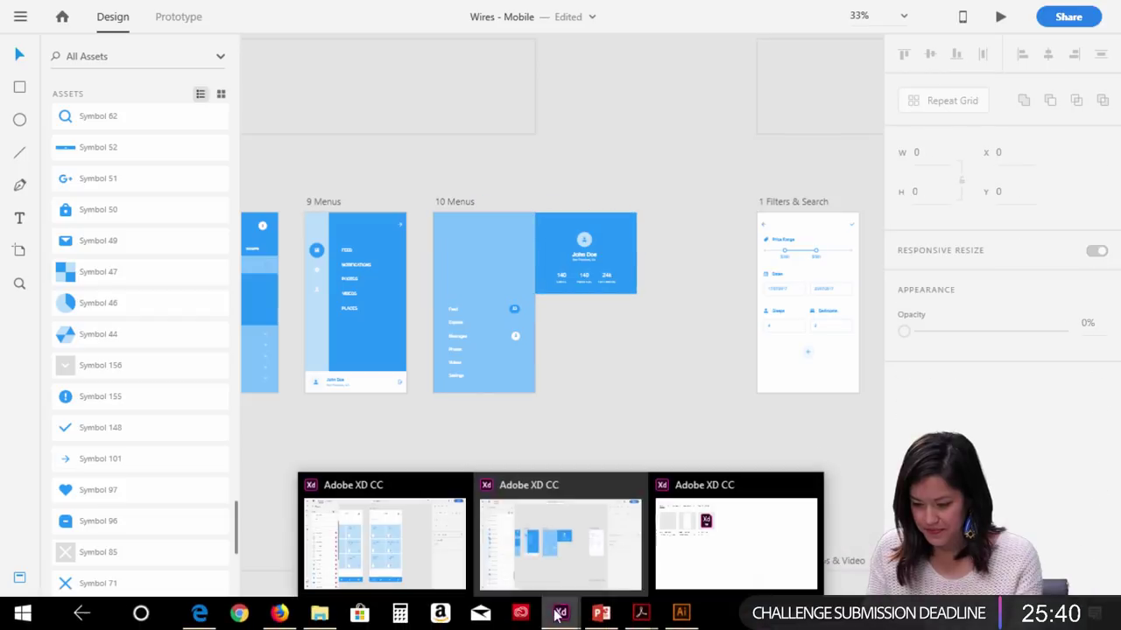
click(429, 575)
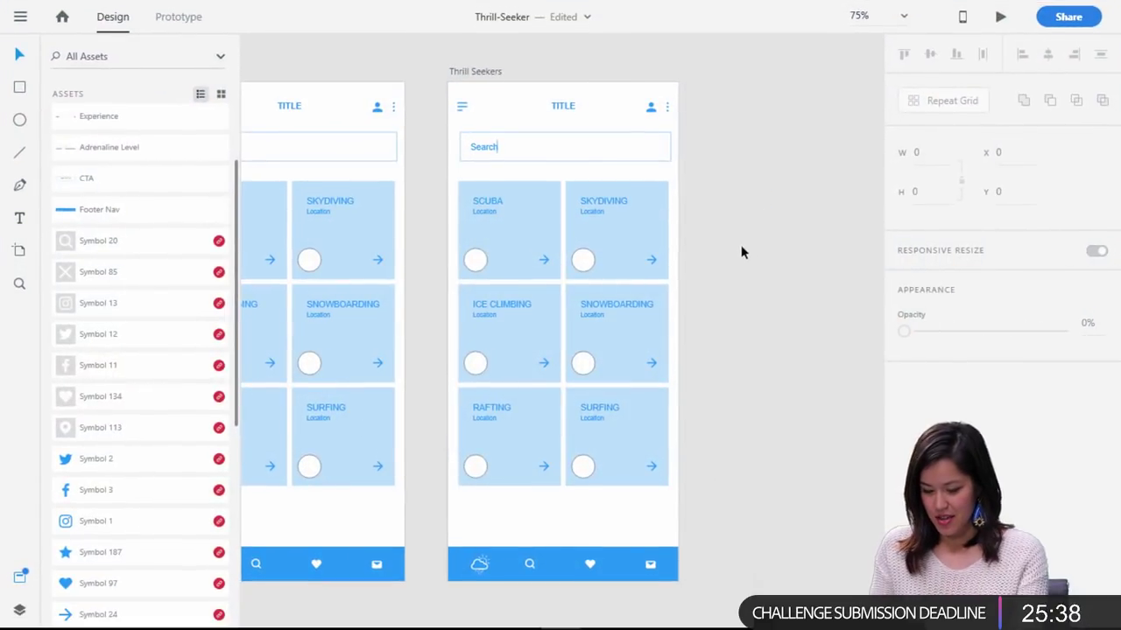
Replace the activity card grid on the Thrill Seekers artboard with the copied profile header block.
click(547, 204)
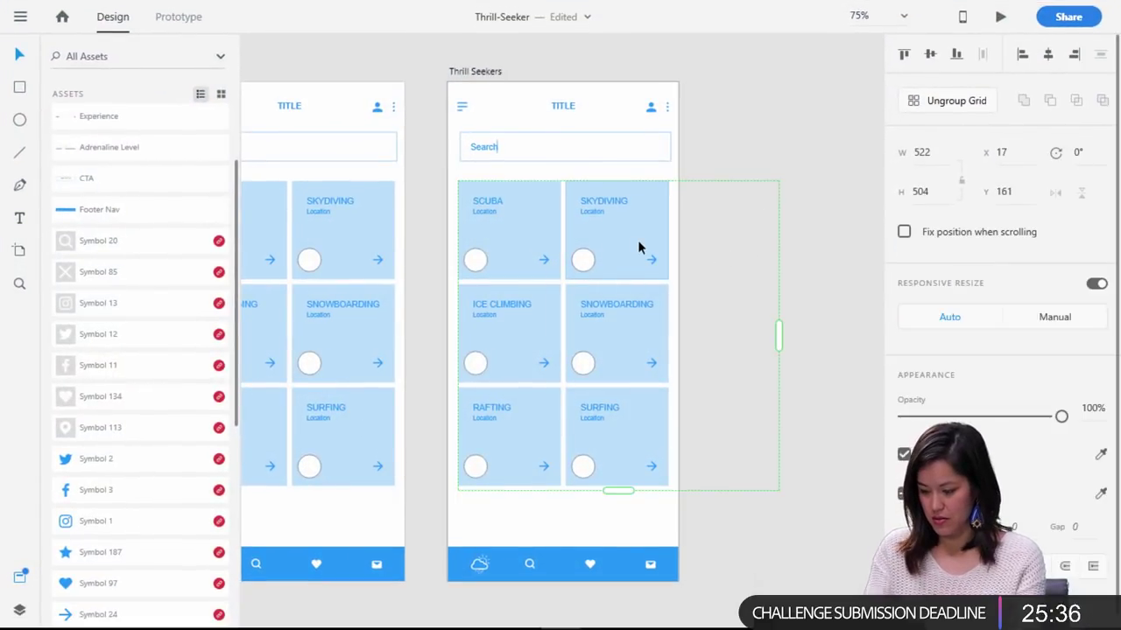
key(Delete)
key(ctrl+v)
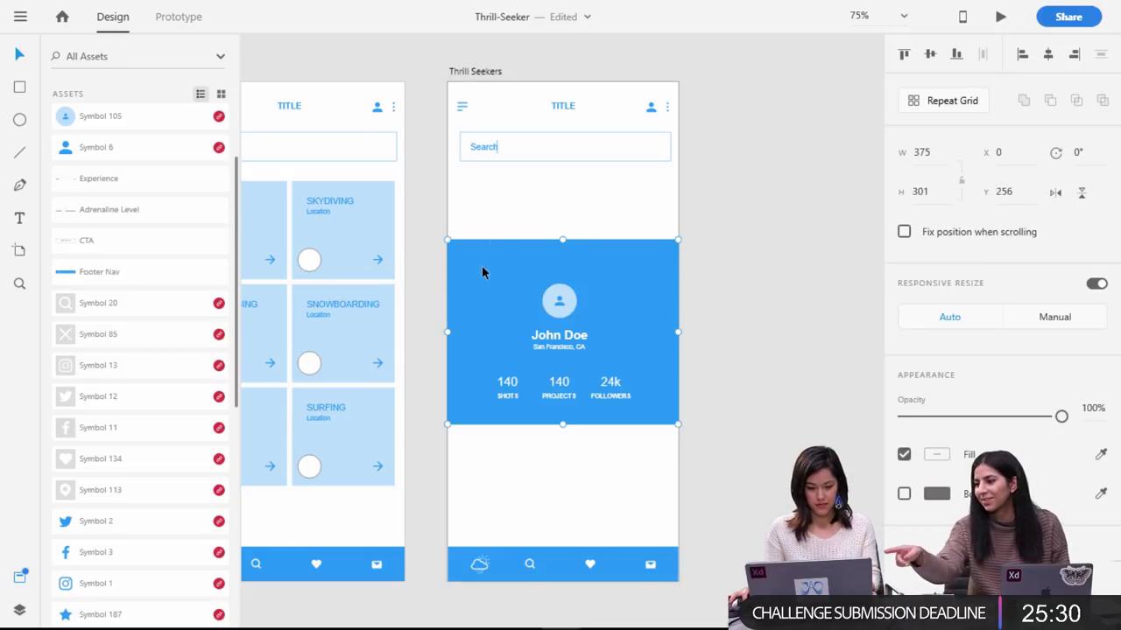
Inspect the top header components on the Home and Thrill Options artboards and look through the assets for the matching header symbol.
drag(462, 74, 782, 99)
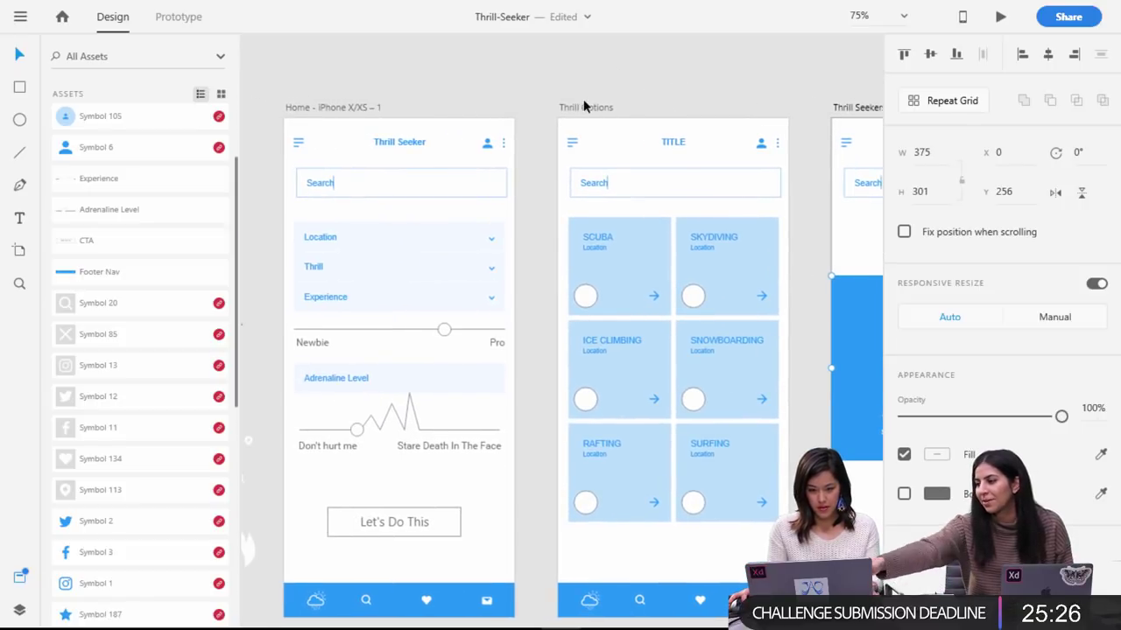
click(670, 143)
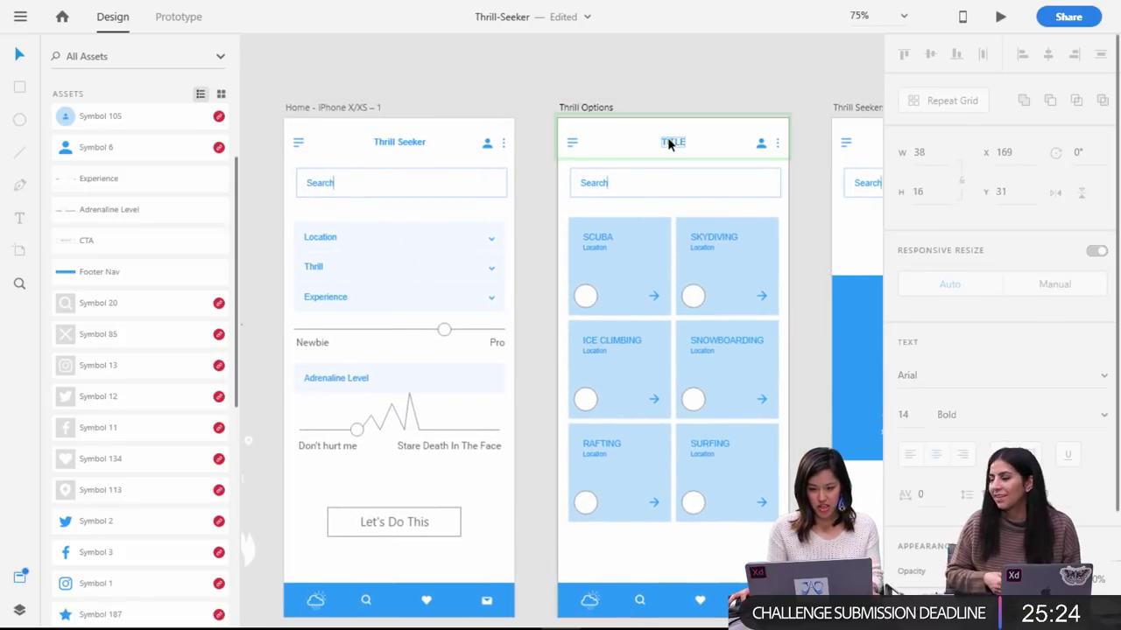
click(406, 147)
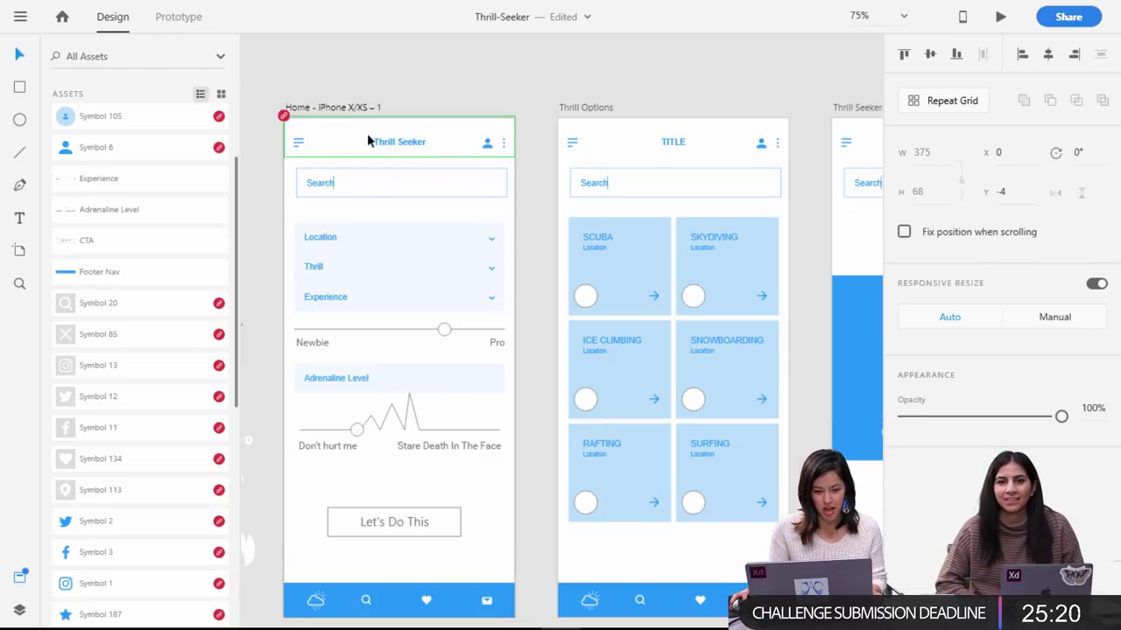
right_click(369, 141)
click(385, 146)
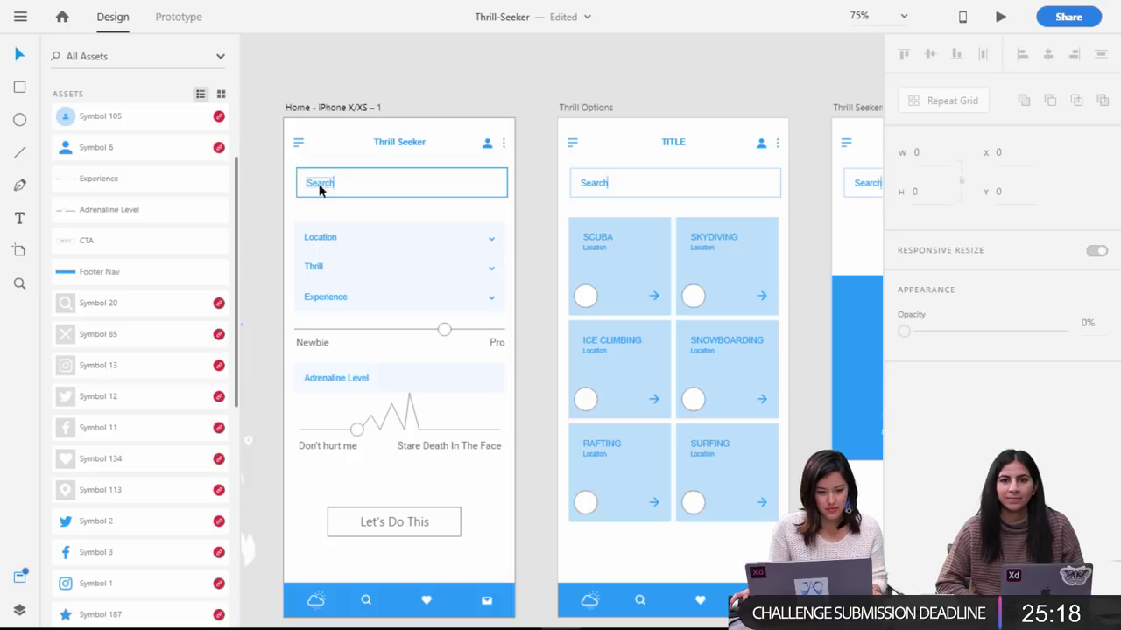
click(355, 125)
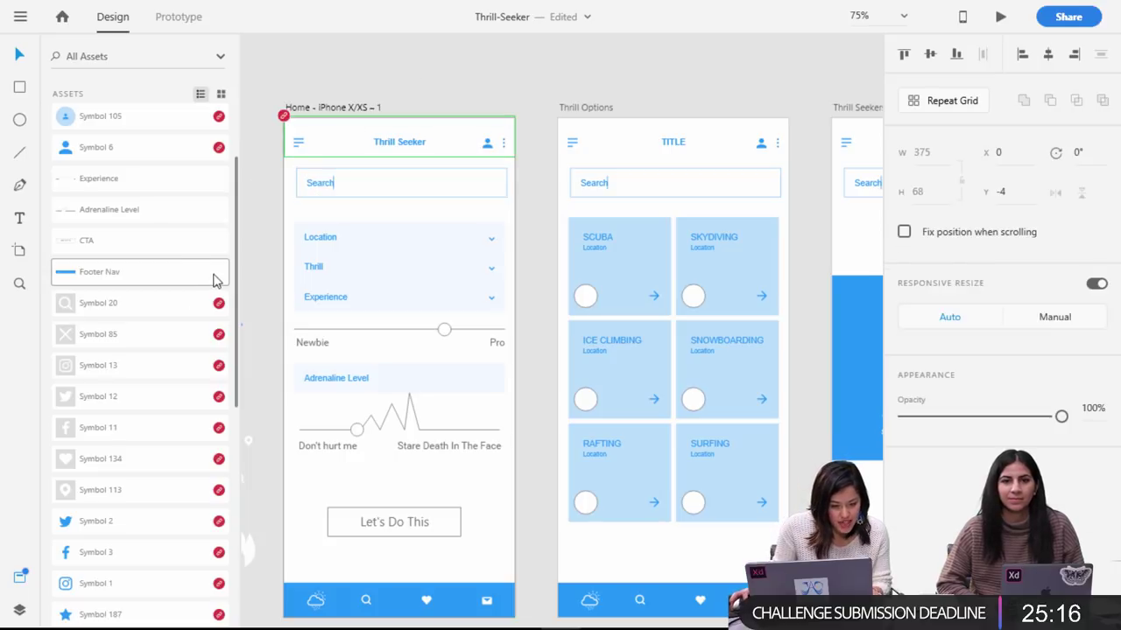
drag(238, 226, 256, 512)
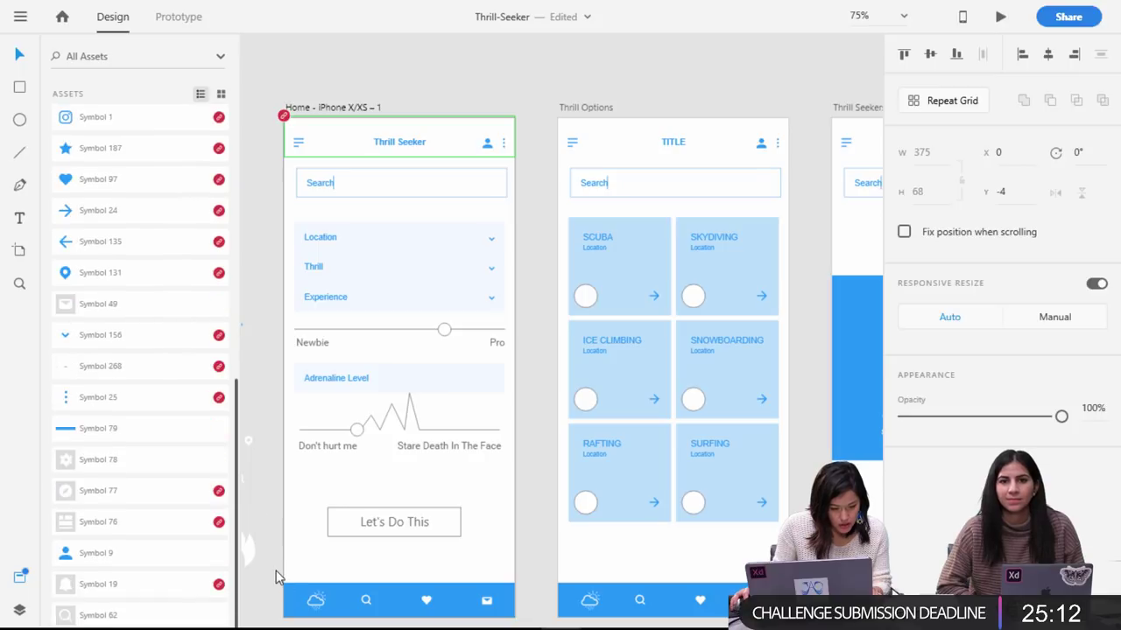
click(151, 429)
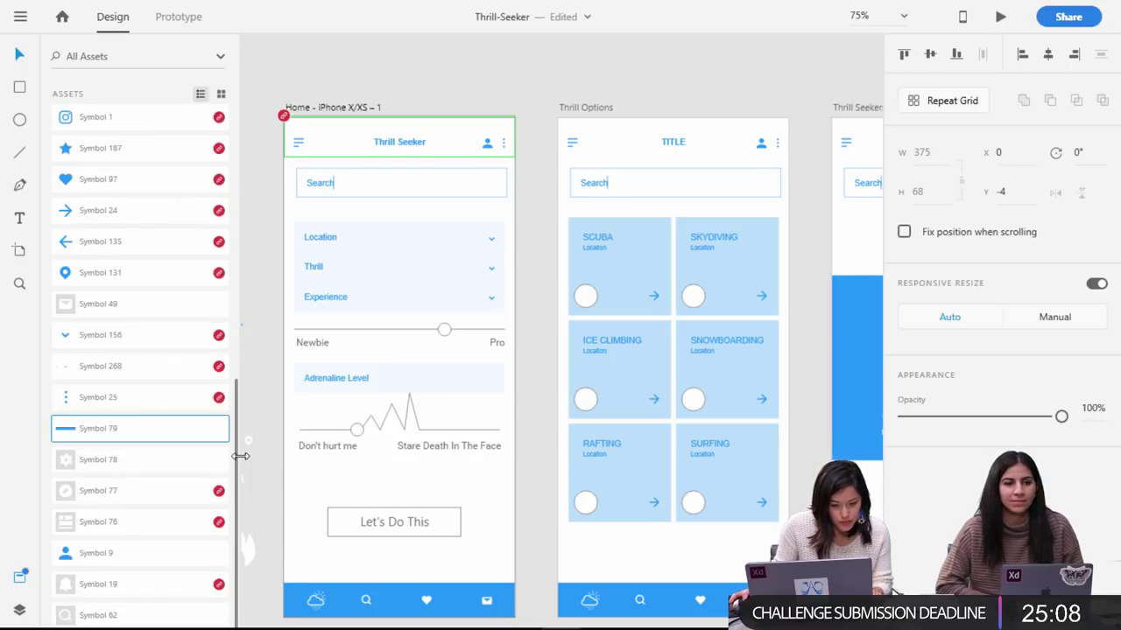
drag(239, 453, 202, 234)
right_click(371, 128)
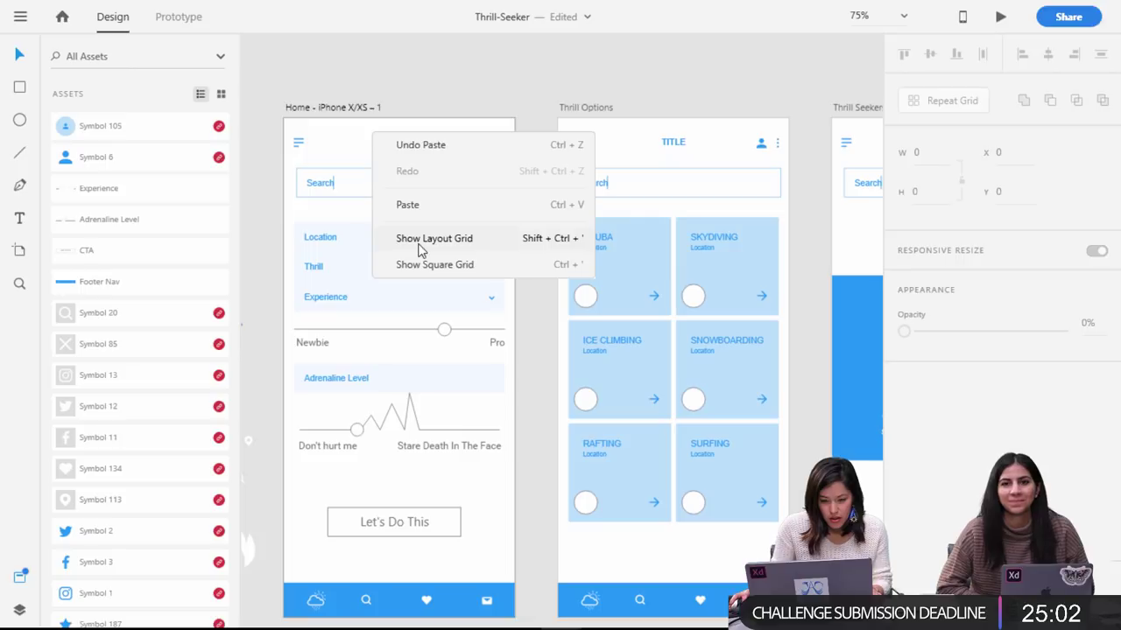
click(156, 187)
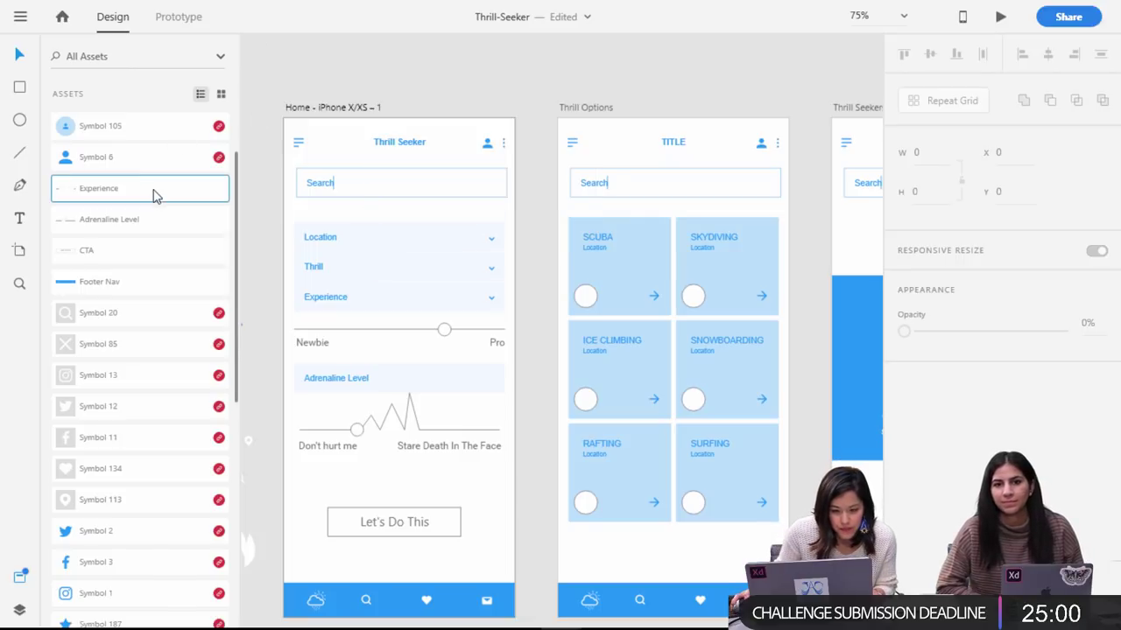
Select the Thrill Seeker title inside the Home artboard's header component and check which commands are available for it.
click(381, 147)
double_click(391, 142)
double_click(390, 140)
key(Escape)
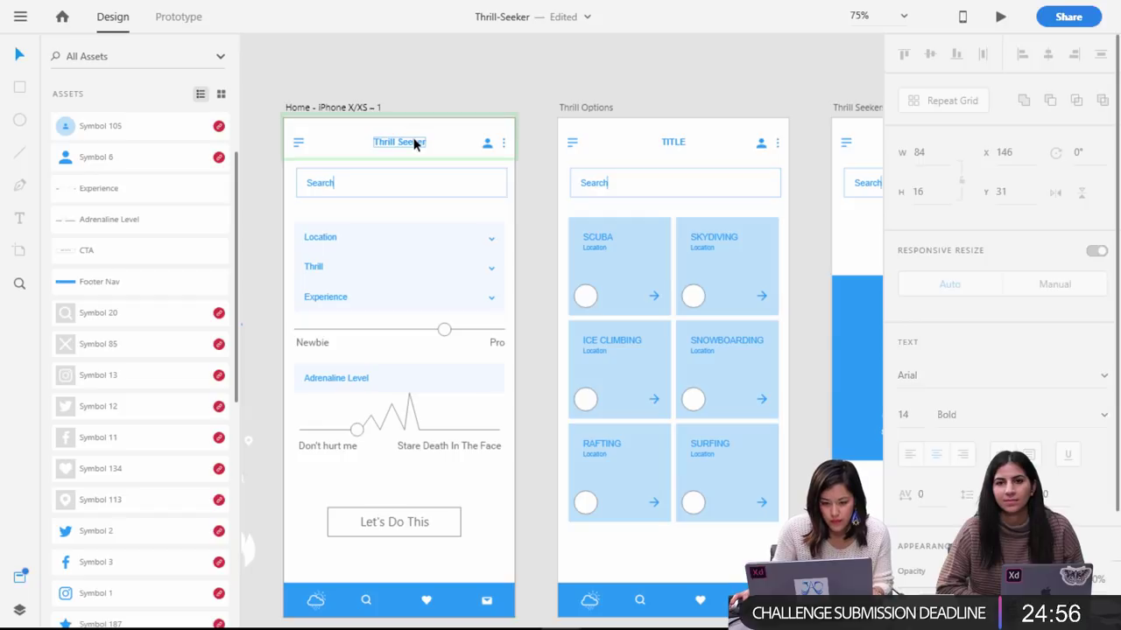
right_click(415, 144)
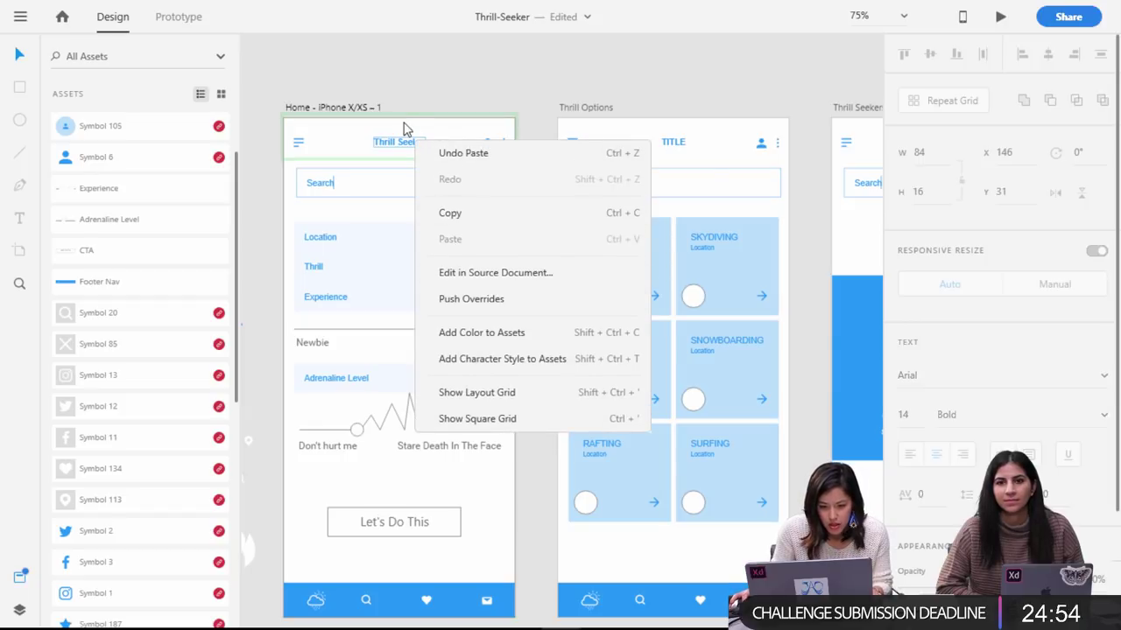
key(Escape)
Highlight the Experience symbol's instances on the canvas.
click(185, 193)
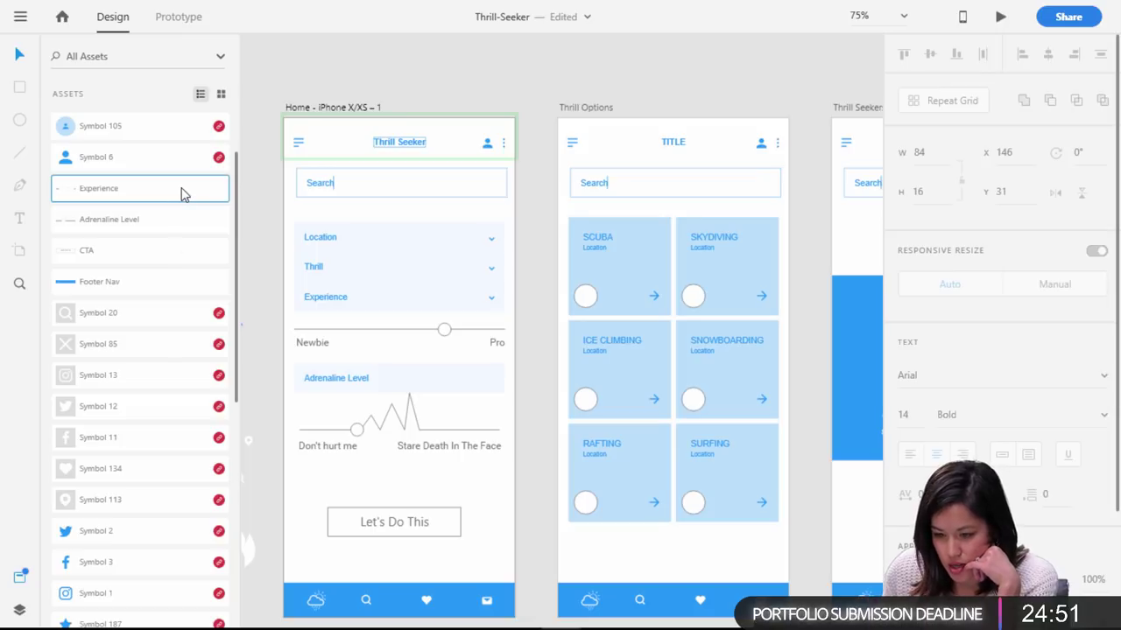
right_click(183, 193)
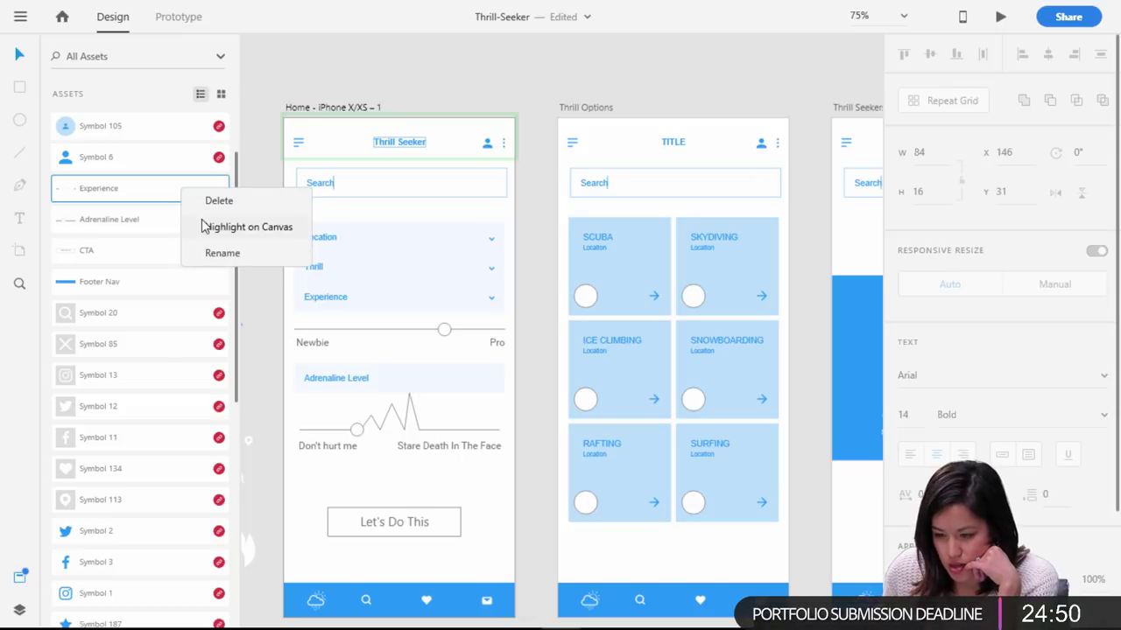
click(209, 225)
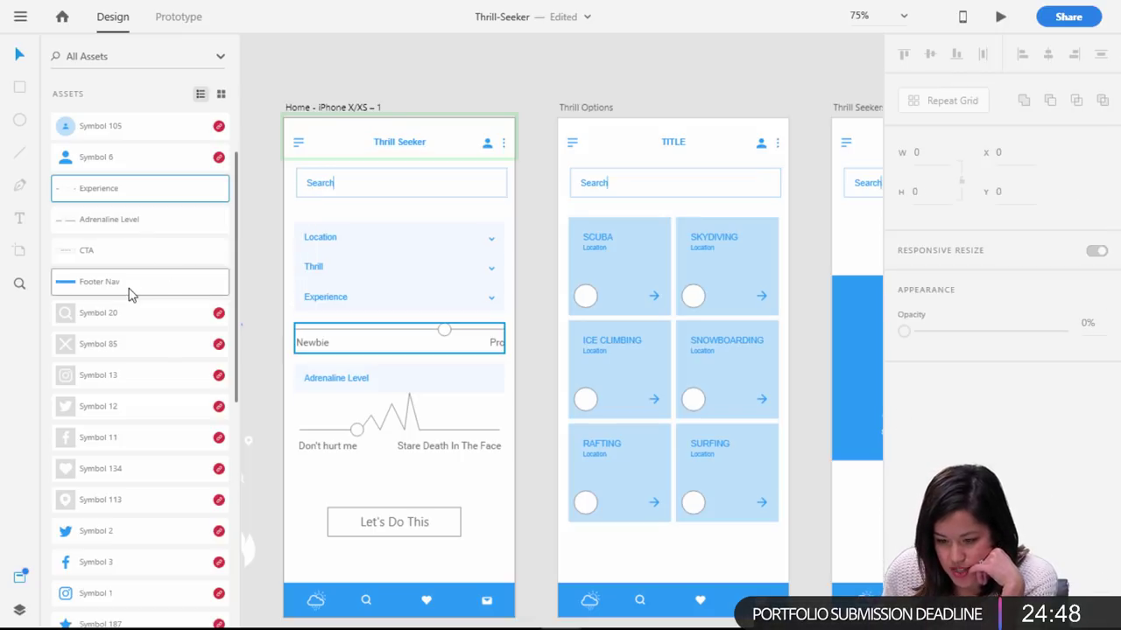
Unlink the top header component on the Home artboard from its symbol.
click(340, 138)
click(399, 143)
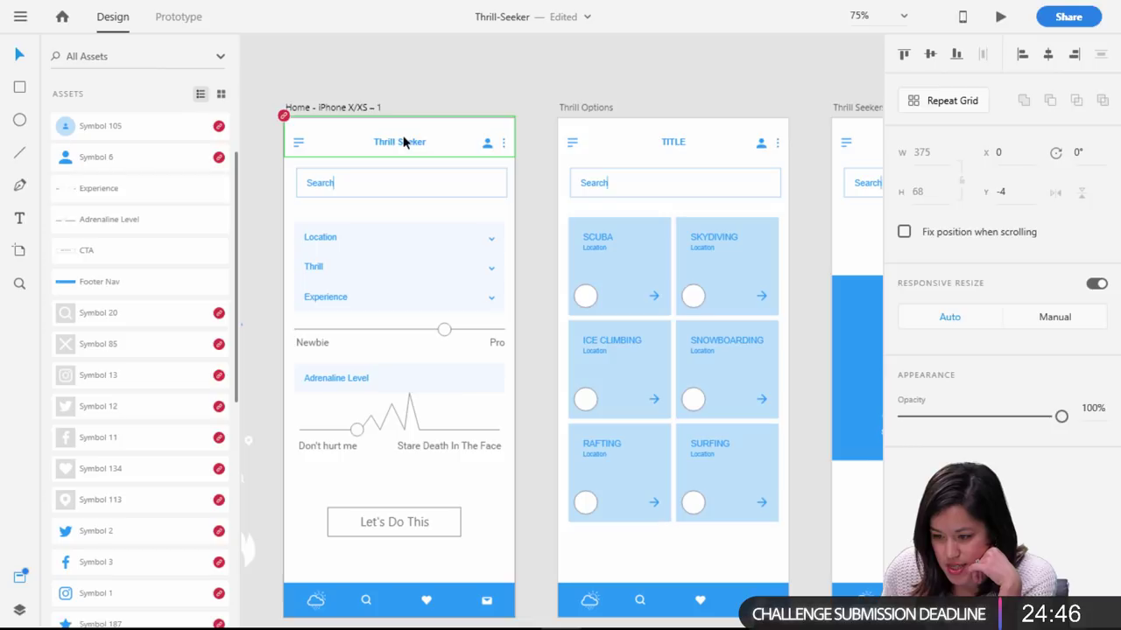
right_click(324, 145)
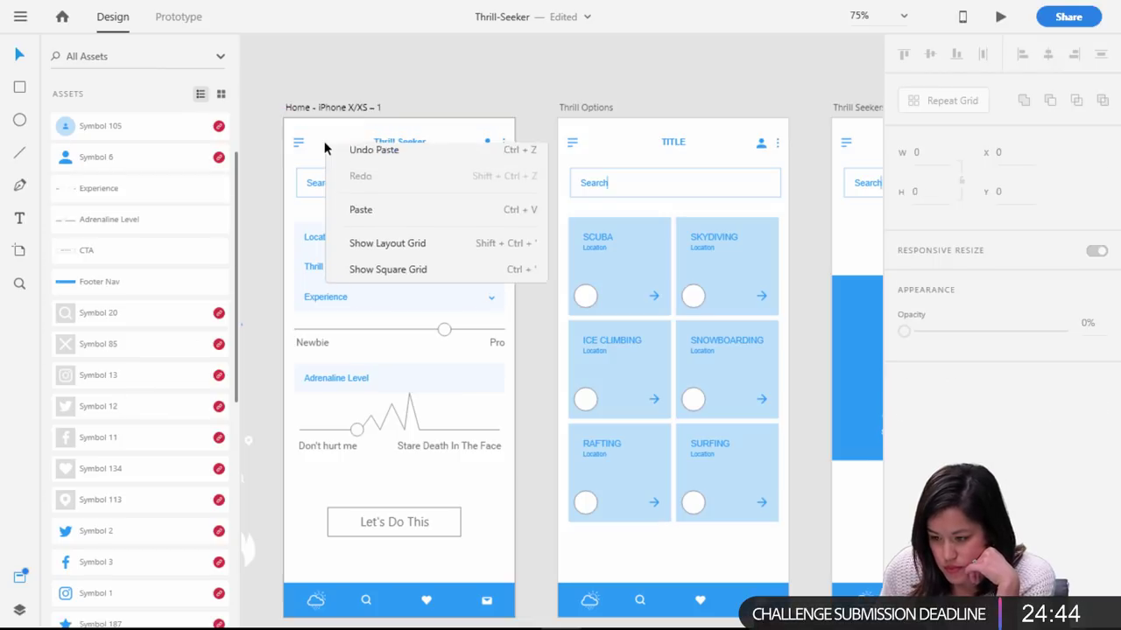
click(272, 140)
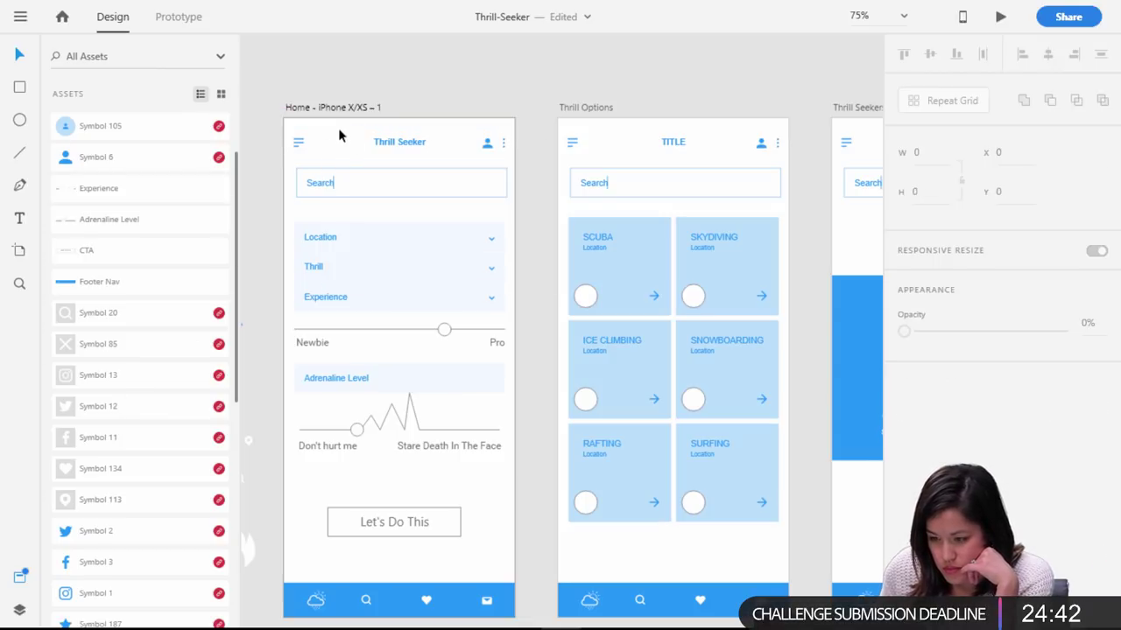
click(339, 132)
right_click(334, 127)
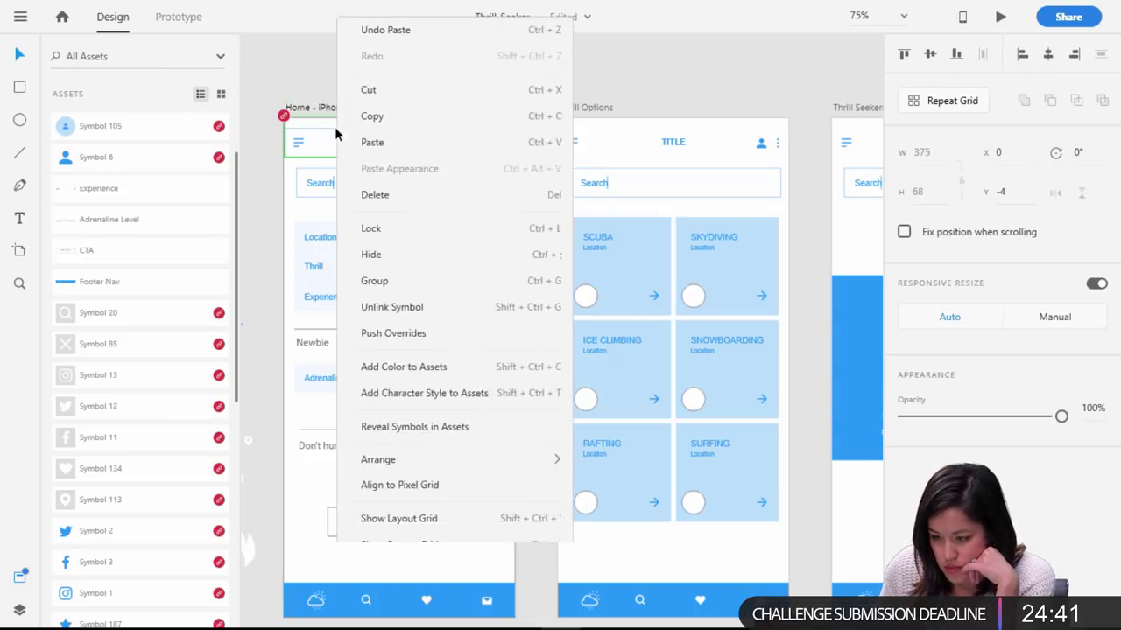
click(389, 291)
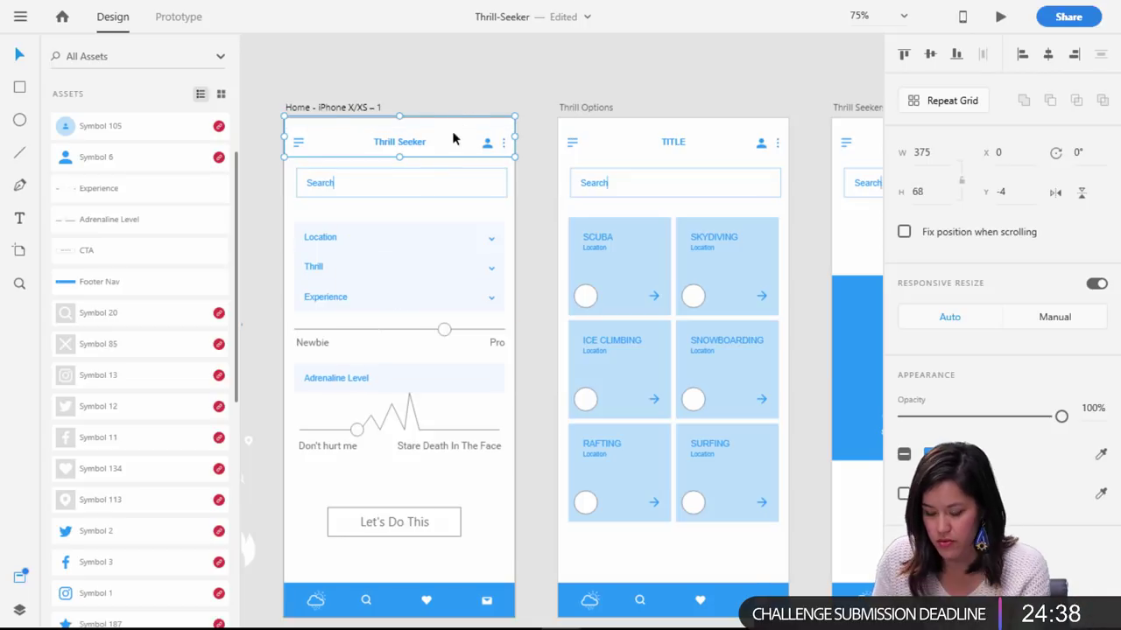
Make the Thrill Seeker title in the Home header its own symbol and name it Logo.
double_click(399, 144)
right_click(401, 146)
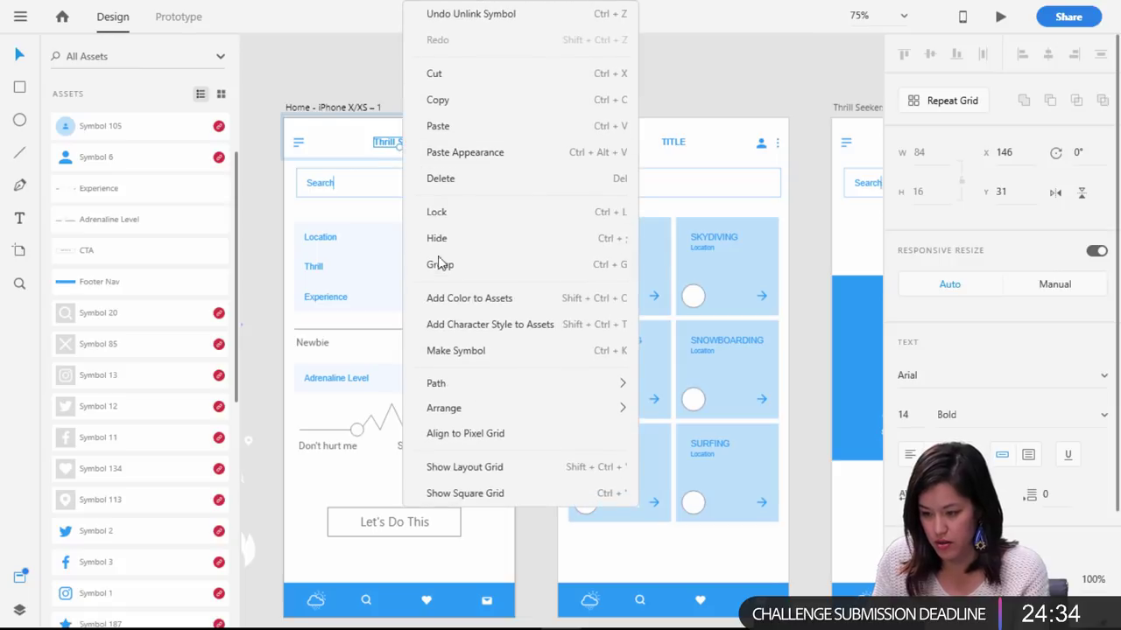
click(451, 352)
double_click(112, 119)
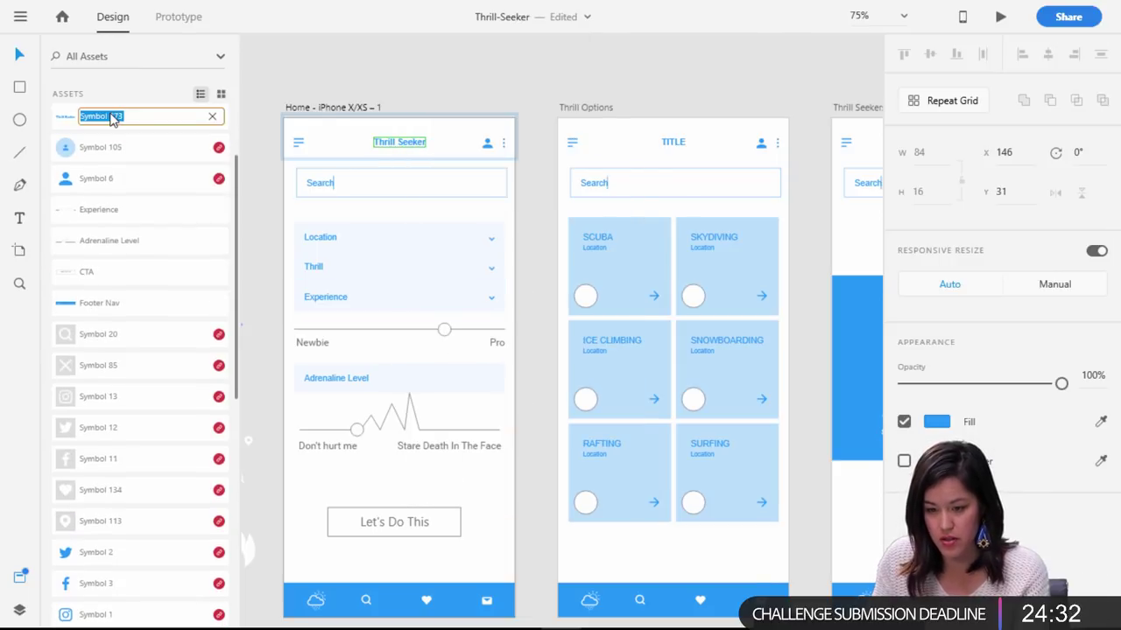
text(Logo)
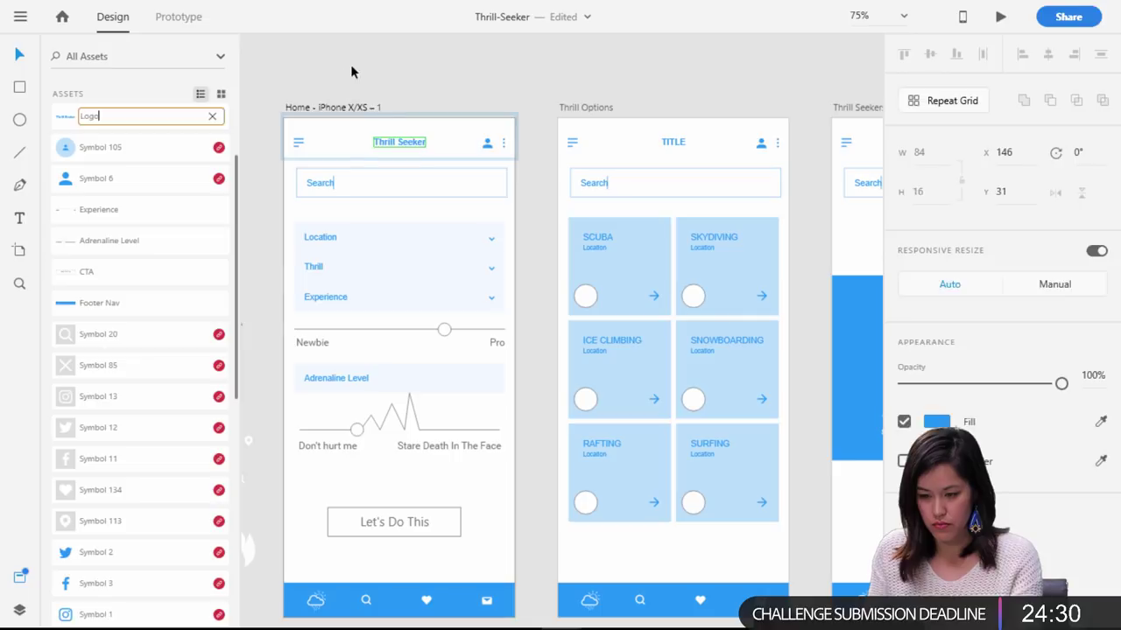
click(353, 72)
Delete the old linked header with the TITLE text from the Thrill Options artboard.
click(670, 144)
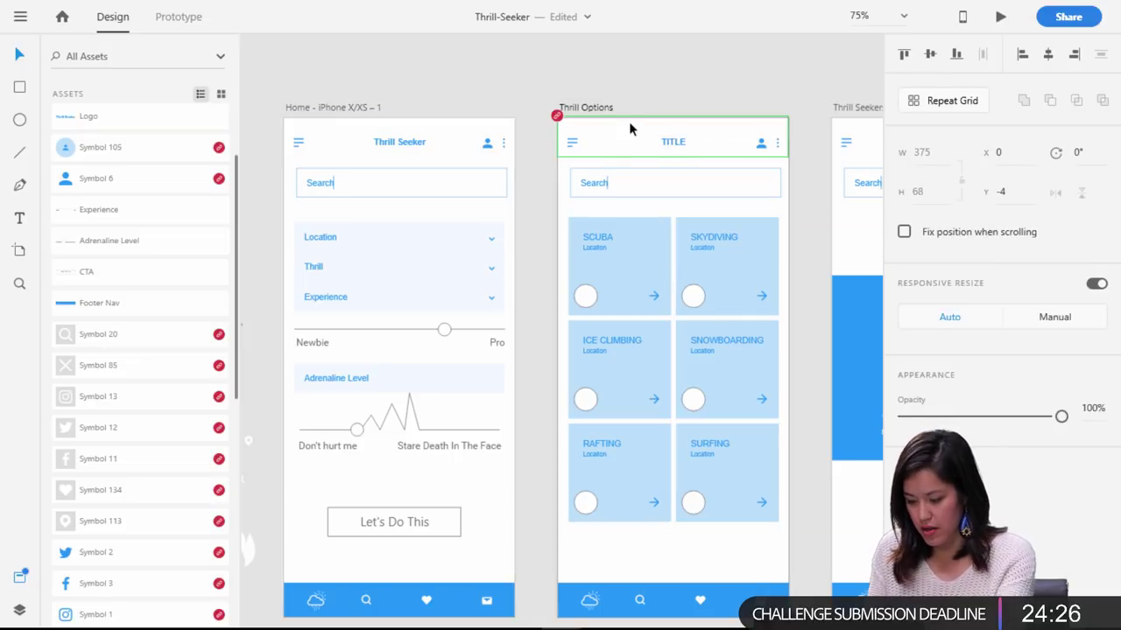
key(Delete)
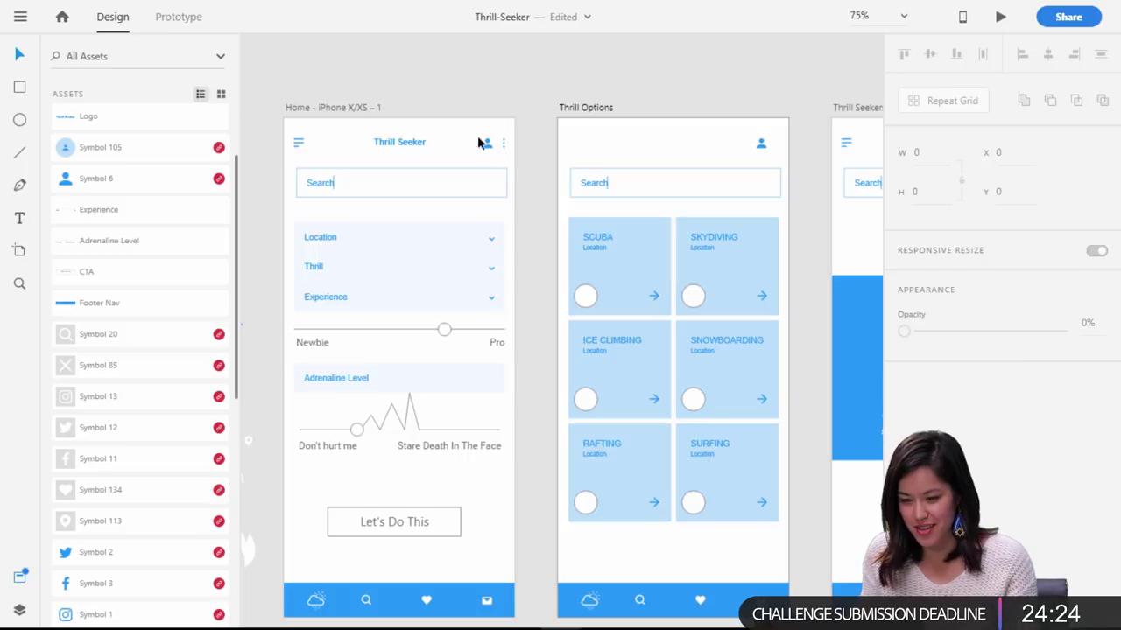
Group the Home artboard's header with its profile icon, undoing any accidental shift of the group.
click(511, 147)
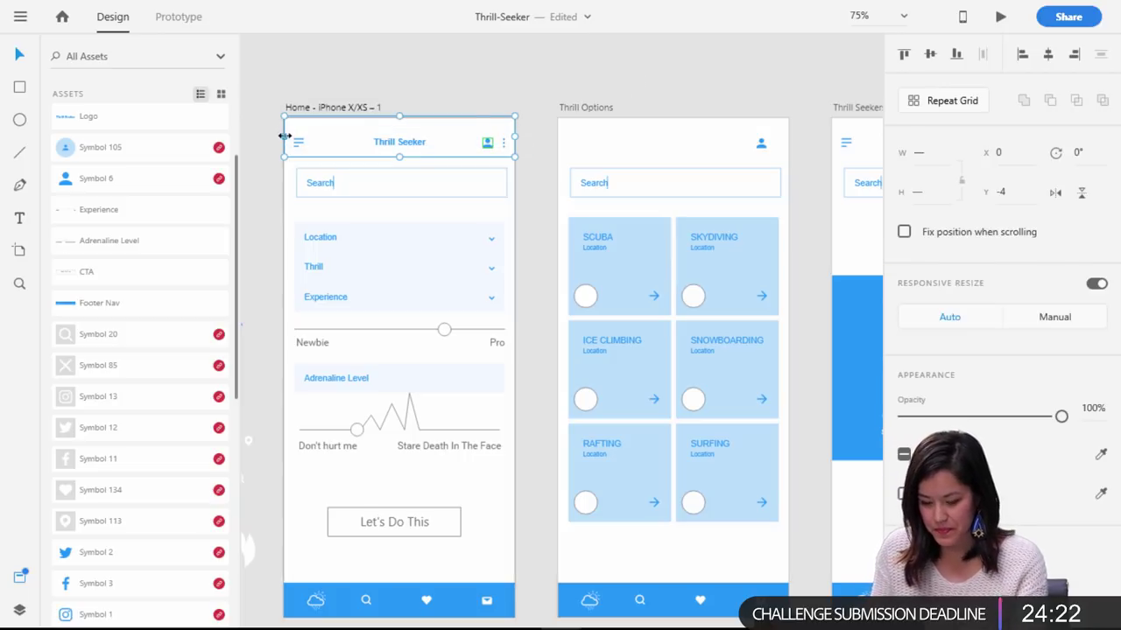
right_click(321, 140)
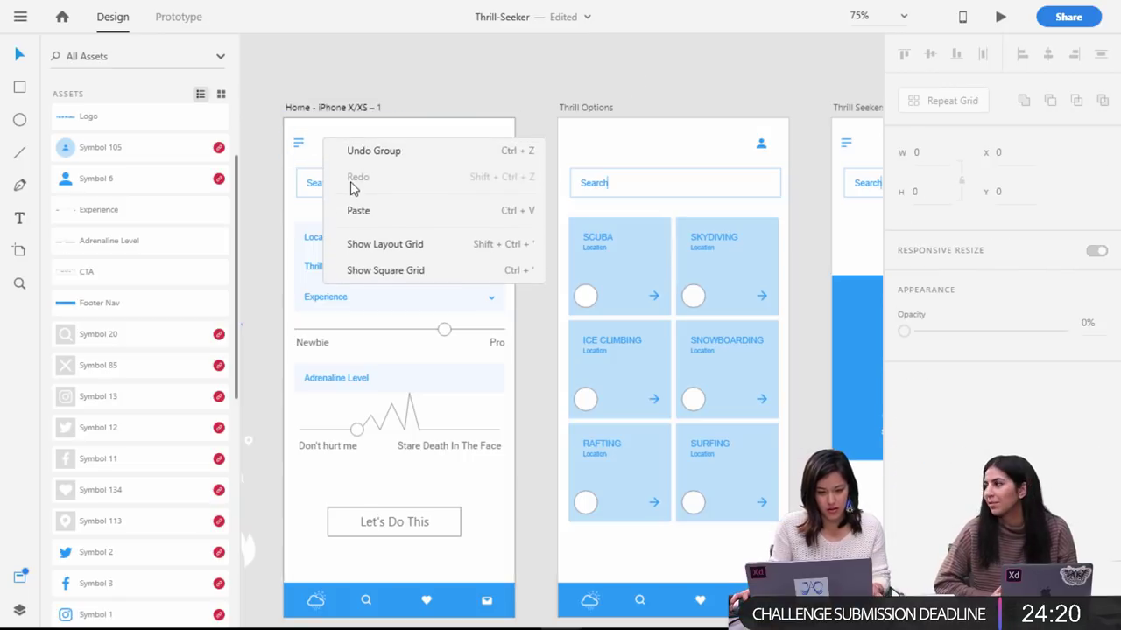
click(424, 74)
click(427, 131)
drag(430, 131, 404, 140)
key(ctrl+z)
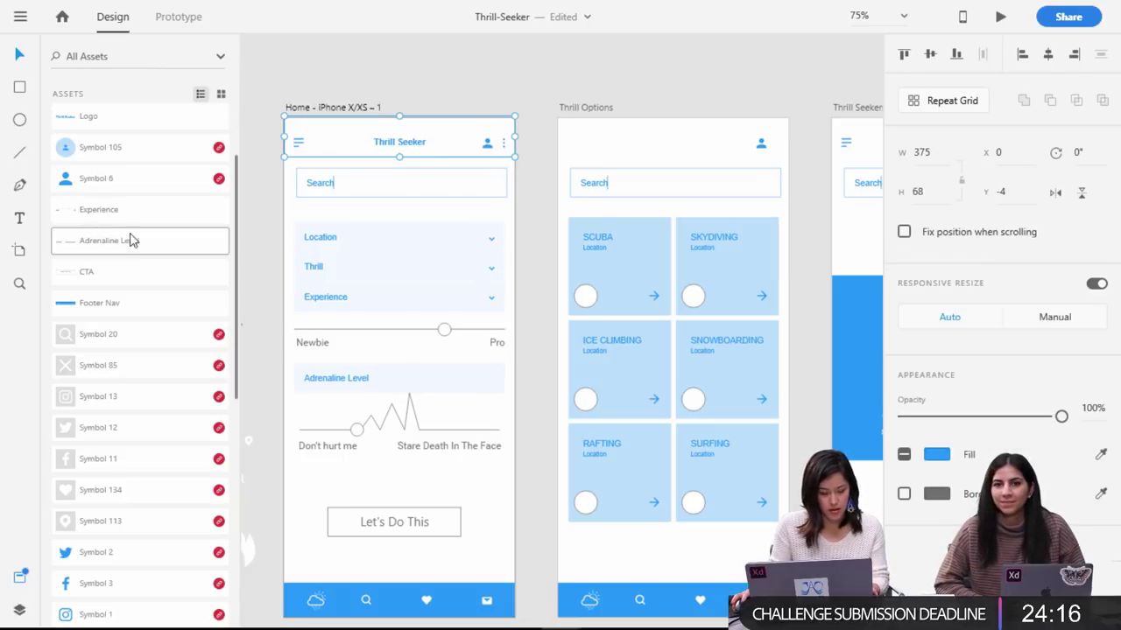
Add the grouped Home header to the assets as a symbol named header.
drag(236, 238, 240, 101)
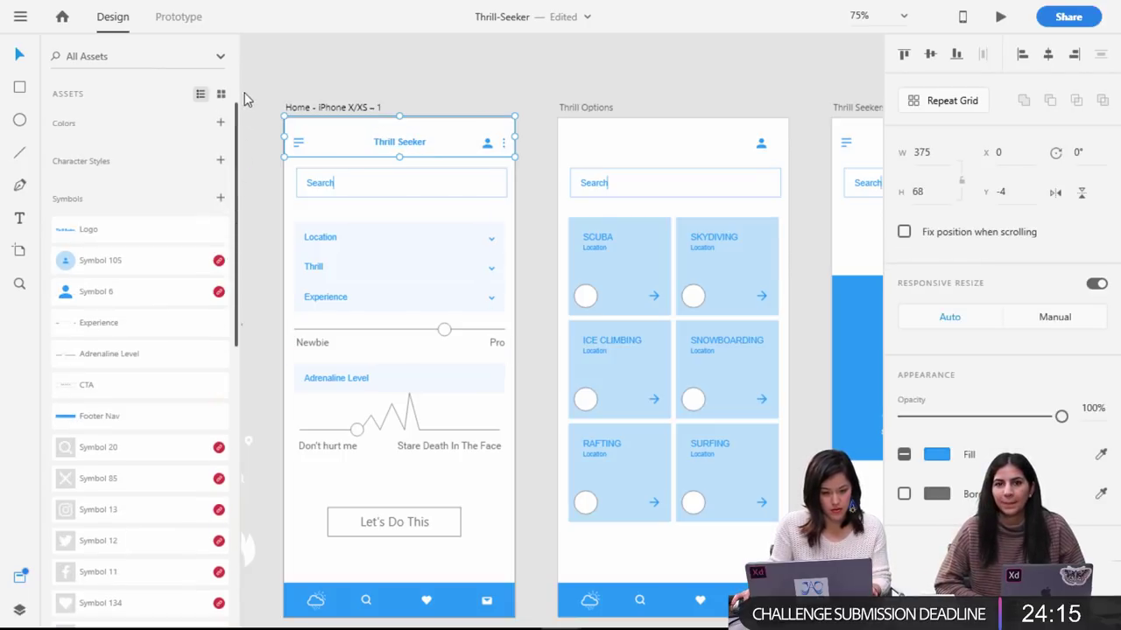
click(219, 198)
double_click(109, 120)
text(header)
click(394, 77)
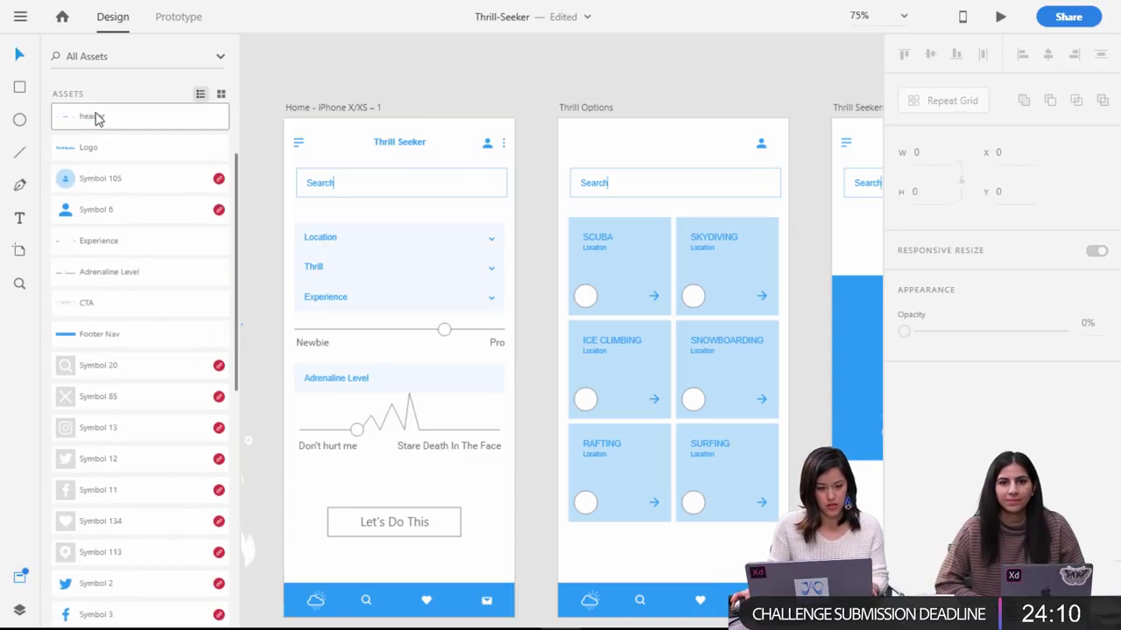
Try to place the header symbol on the Thrill Options artboard and clear the leftover profile icon, and undo the changes.
drag(716, 148, 651, 188)
click(732, 65)
click(760, 146)
click(760, 144)
key(Delete)
drag(729, 179, 725, 146)
key(ctrl+z)
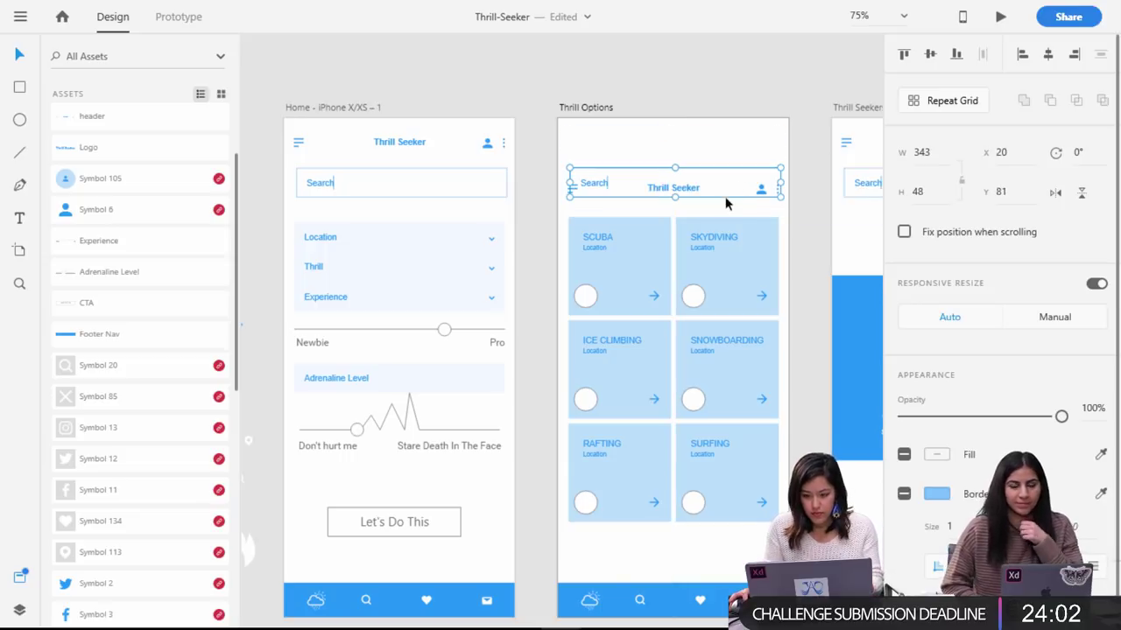
key(ctrl+z)
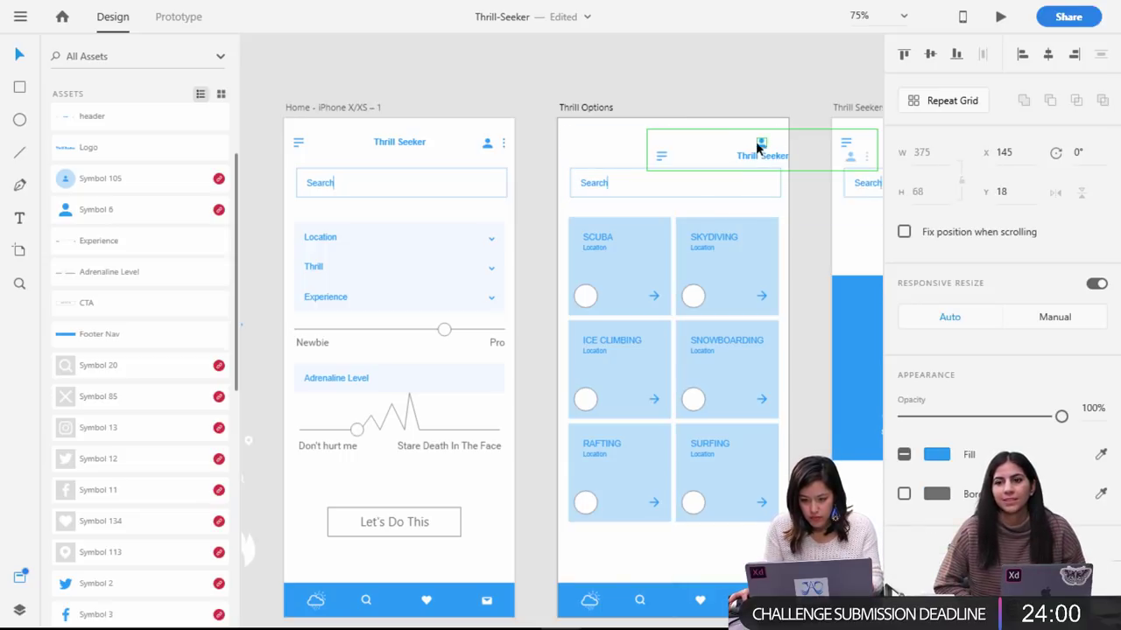
key(ctrl+z)
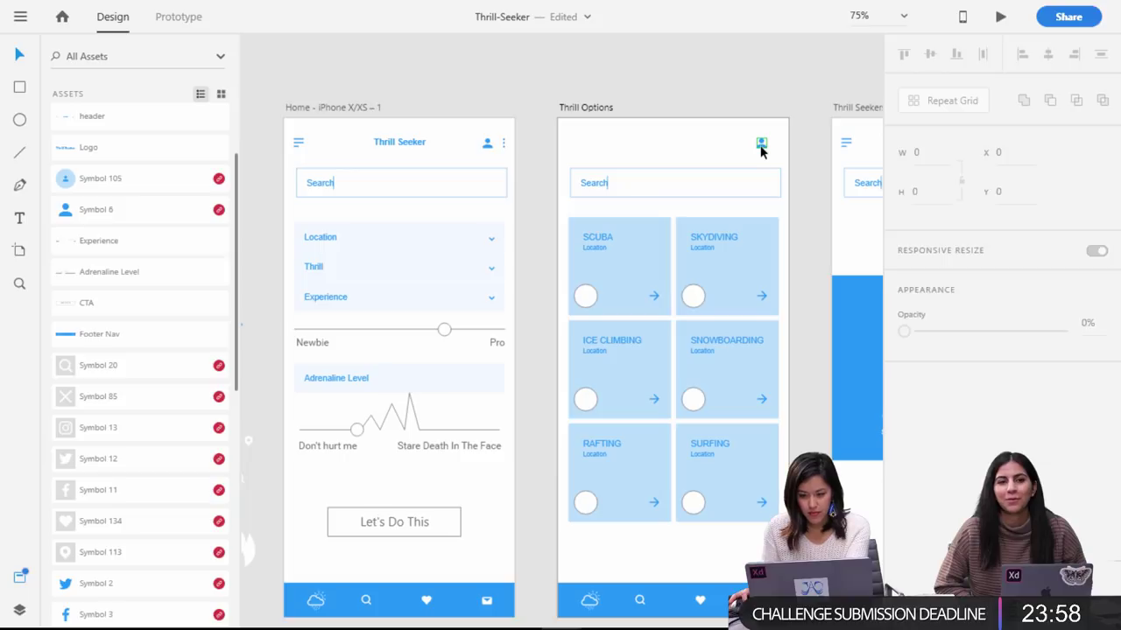
Remove the leftover profile icon from Thrill Options and reposition the Home header symbol at X 0, Y -1.
click(407, 145)
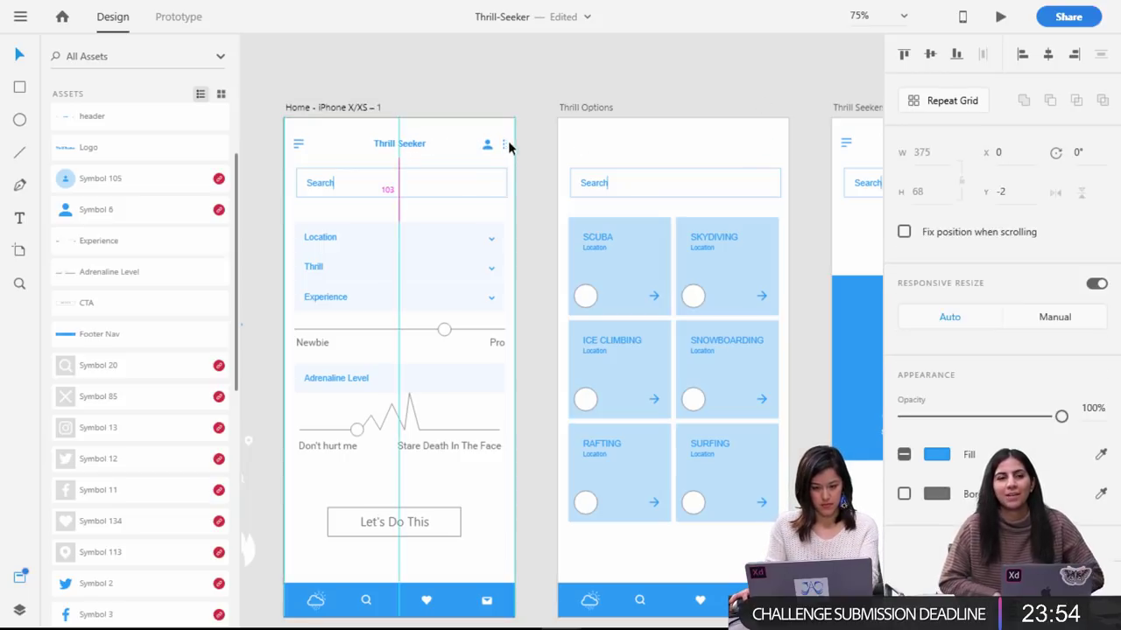
key(Escape)
click(415, 144)
key(Up)
drag(416, 145, 417, 146)
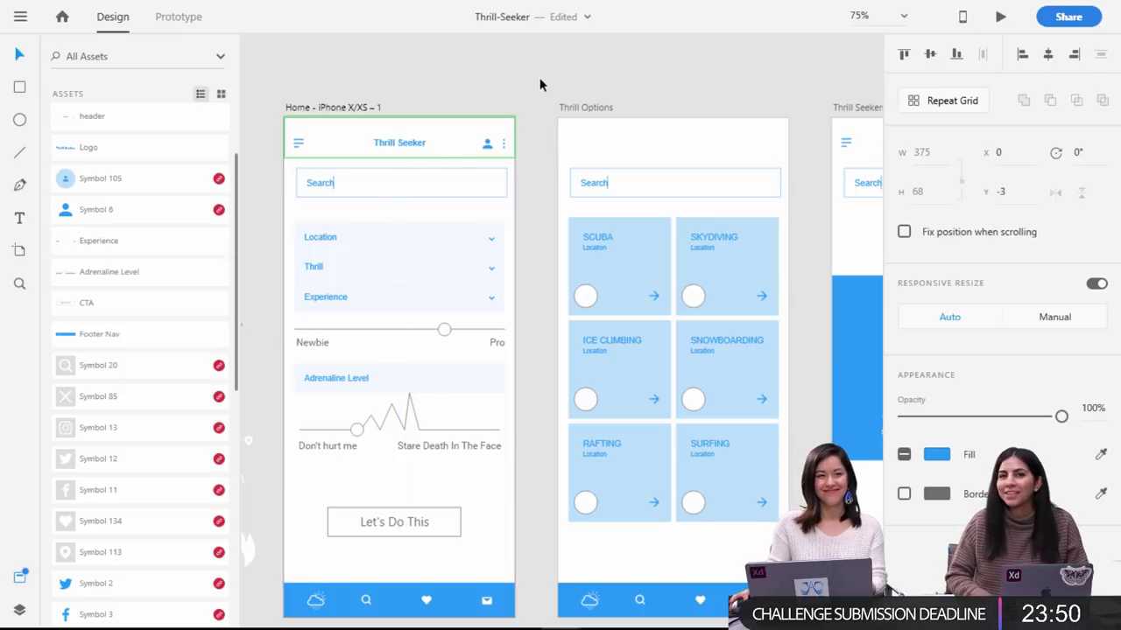
click(520, 89)
click(411, 146)
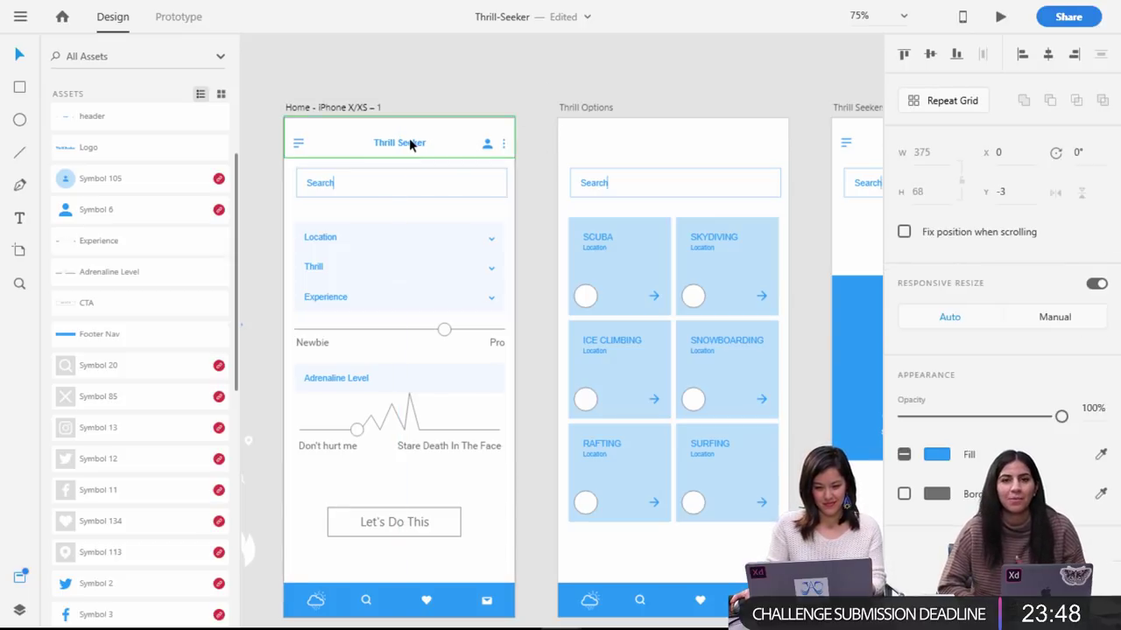
drag(440, 149, 415, 150)
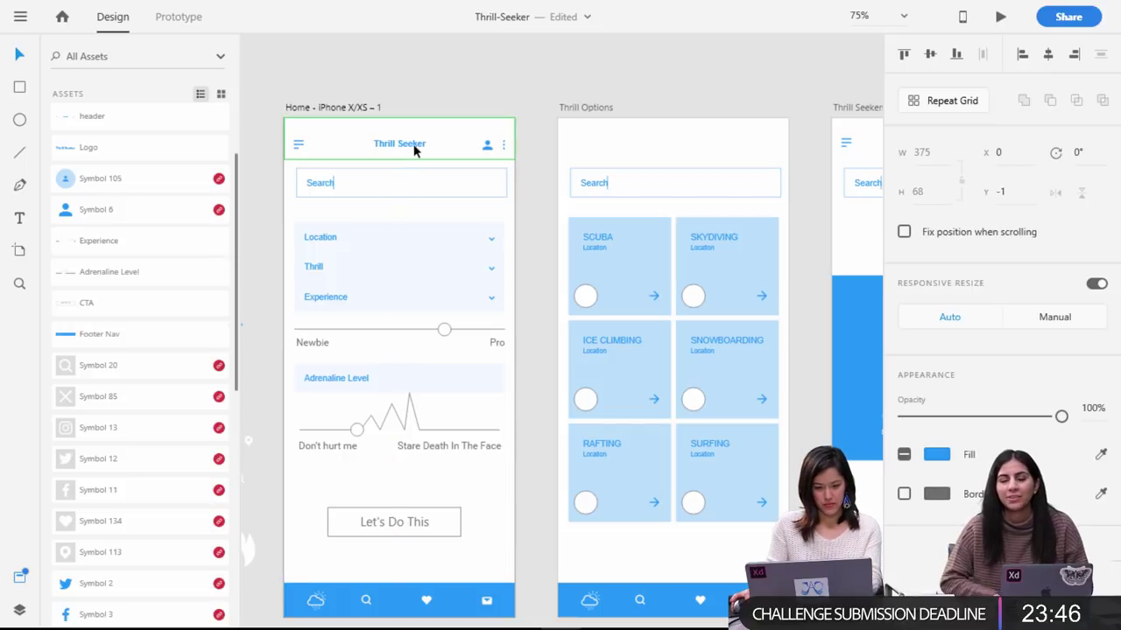
Paste the copied Home header symbol onto the Thrill Options artboard.
click(578, 107)
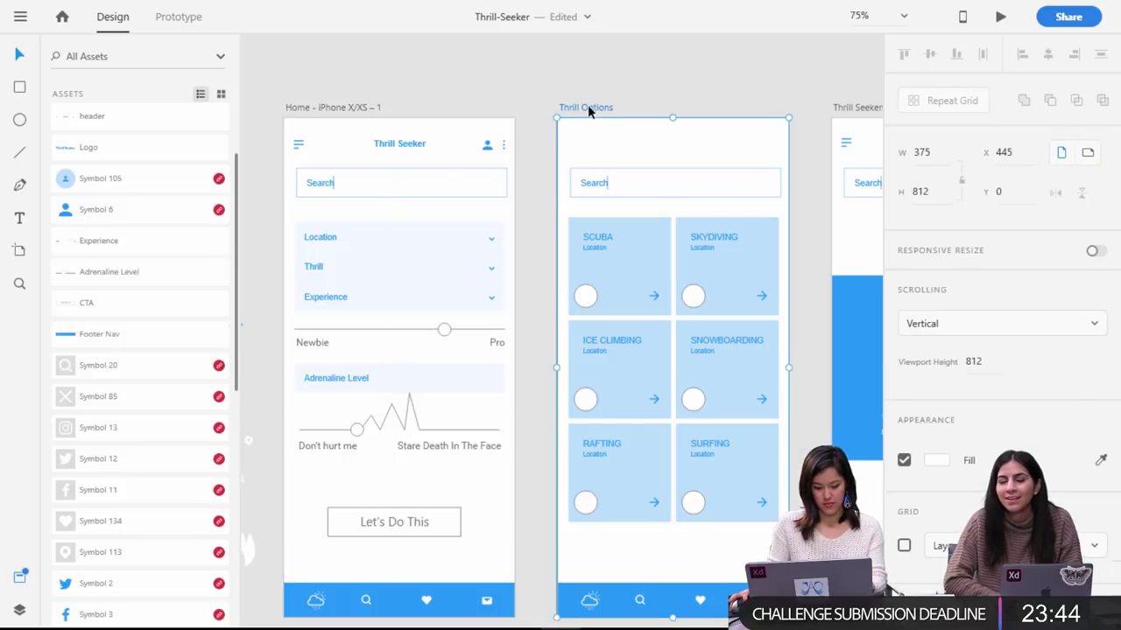
key(ctrl+v)
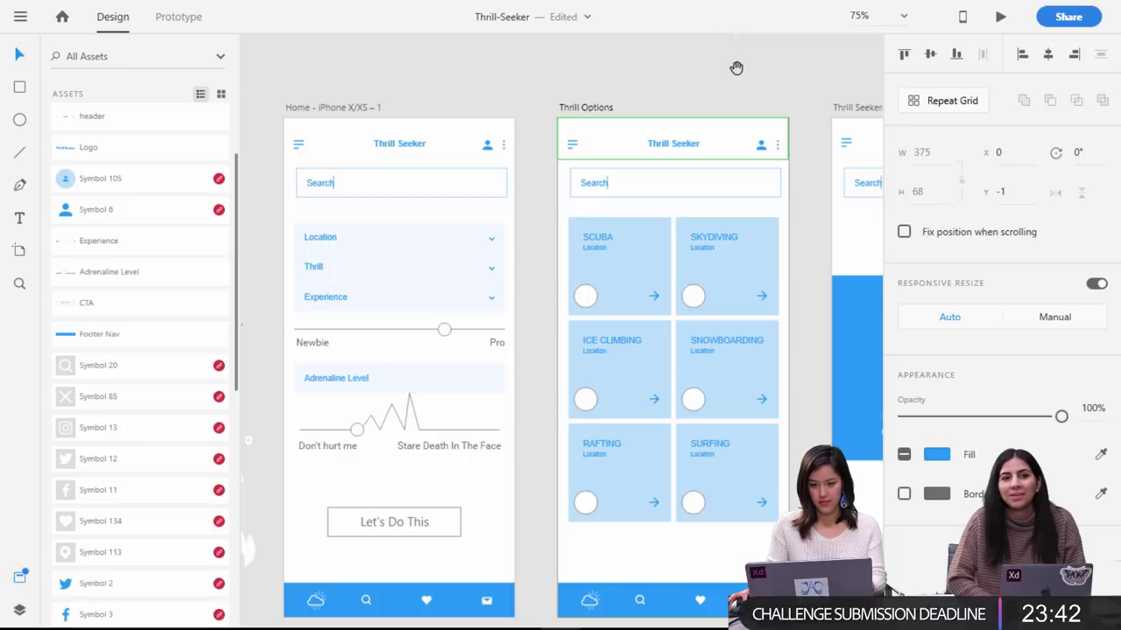
Delete the old header and the leftover profile icon from the Thrill Seekers artboard, keeping the pasted header aside.
drag(736, 68, 513, 110)
click(626, 147)
key(Delete)
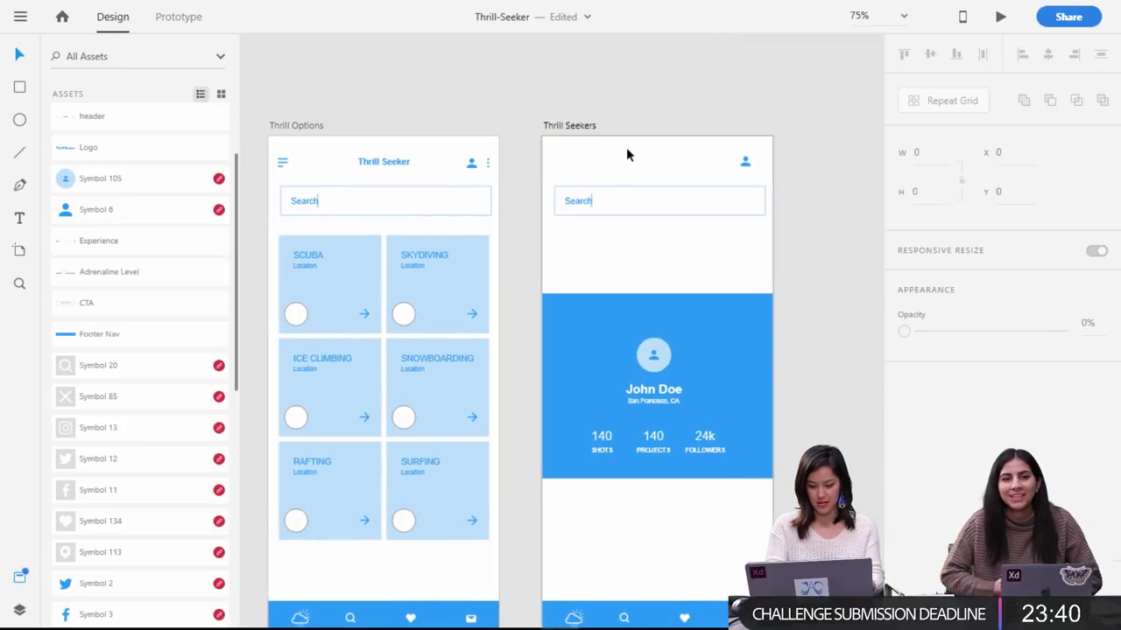
key(ctrl+v)
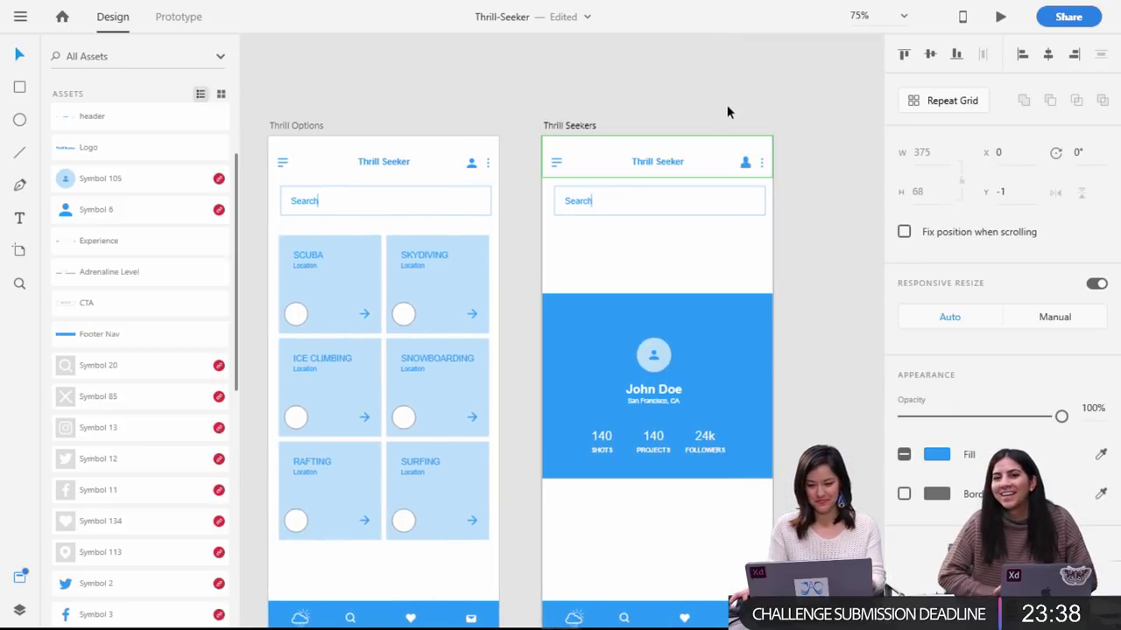
drag(668, 140, 706, 69)
click(745, 164)
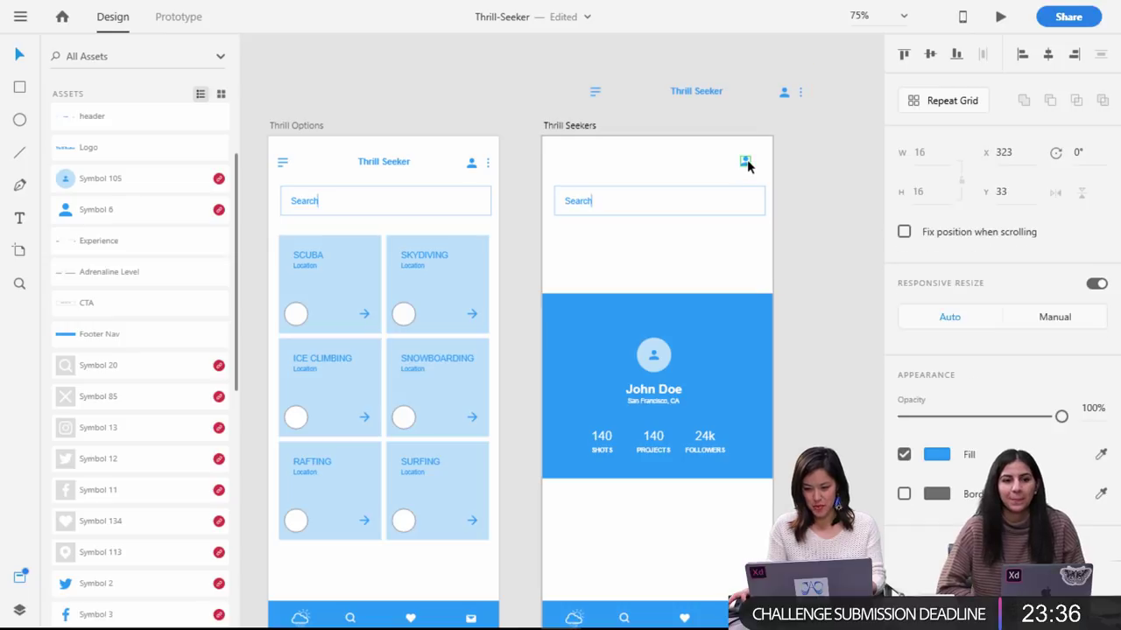
key(Delete)
Paste the header symbol in place on the Thrill Seekers artboard and discard the copy lying above it.
click(697, 97)
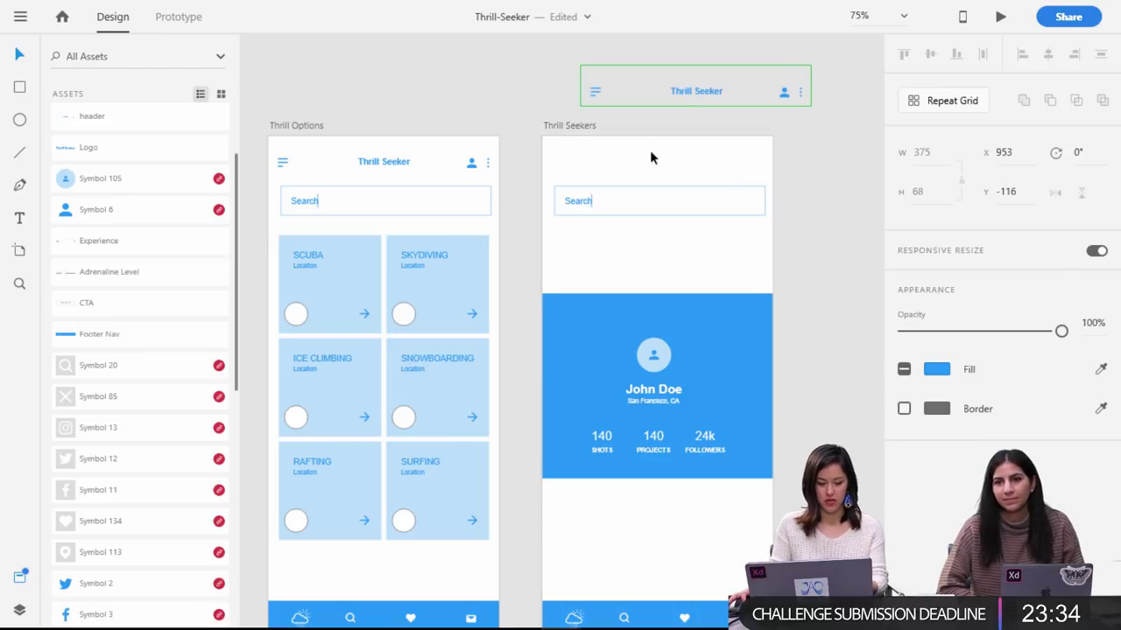
drag(600, 95, 395, 167)
click(560, 125)
key(ctrl+v)
click(717, 84)
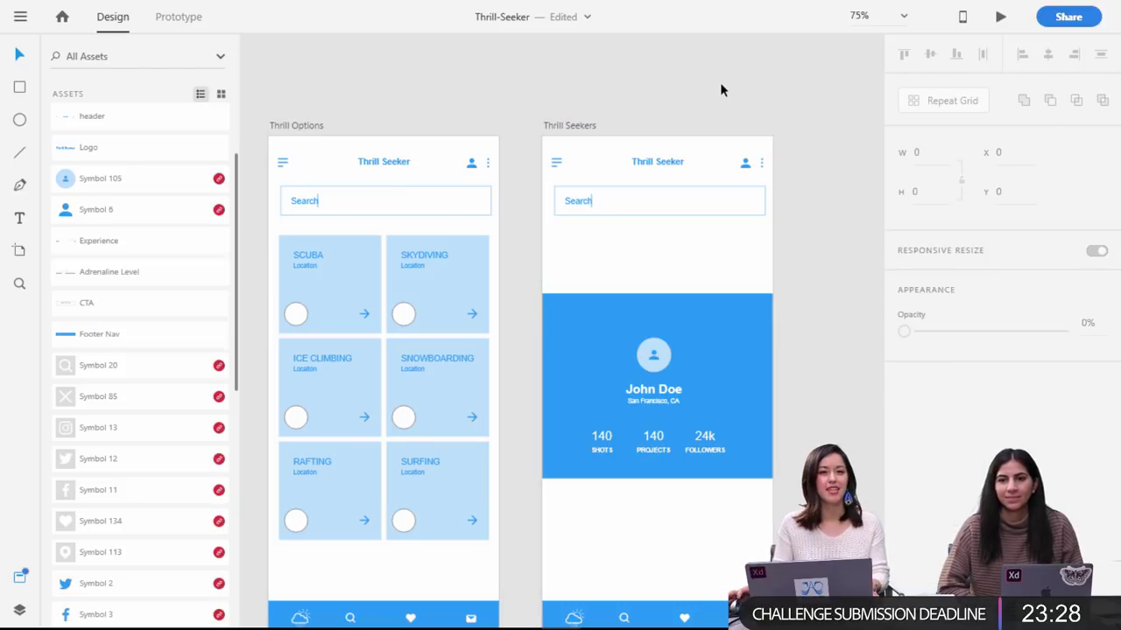
Save the document to the computer as Thrill-Seeker in the Adobe Live folder, replacing the existing file.
key(ctrl+minus)
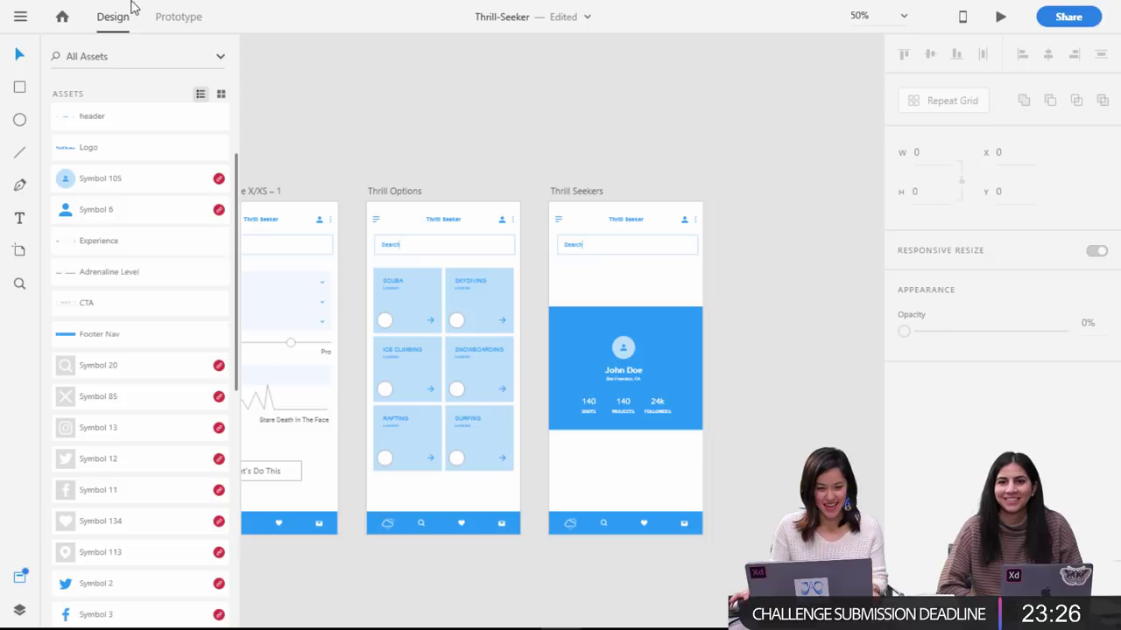
click(24, 20)
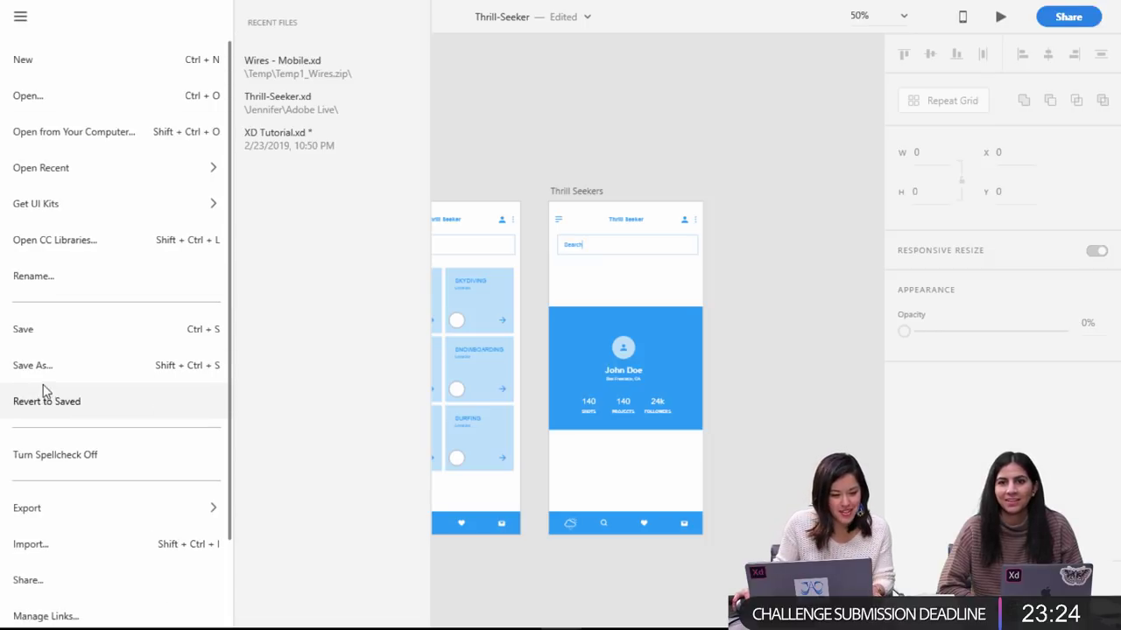
click(44, 373)
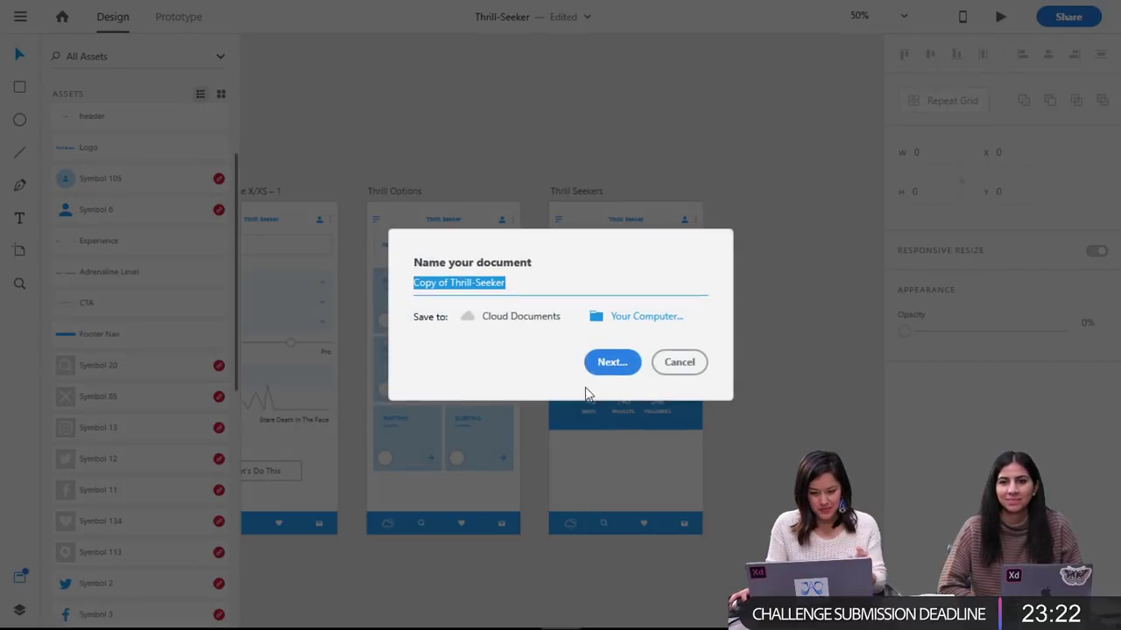
click(631, 318)
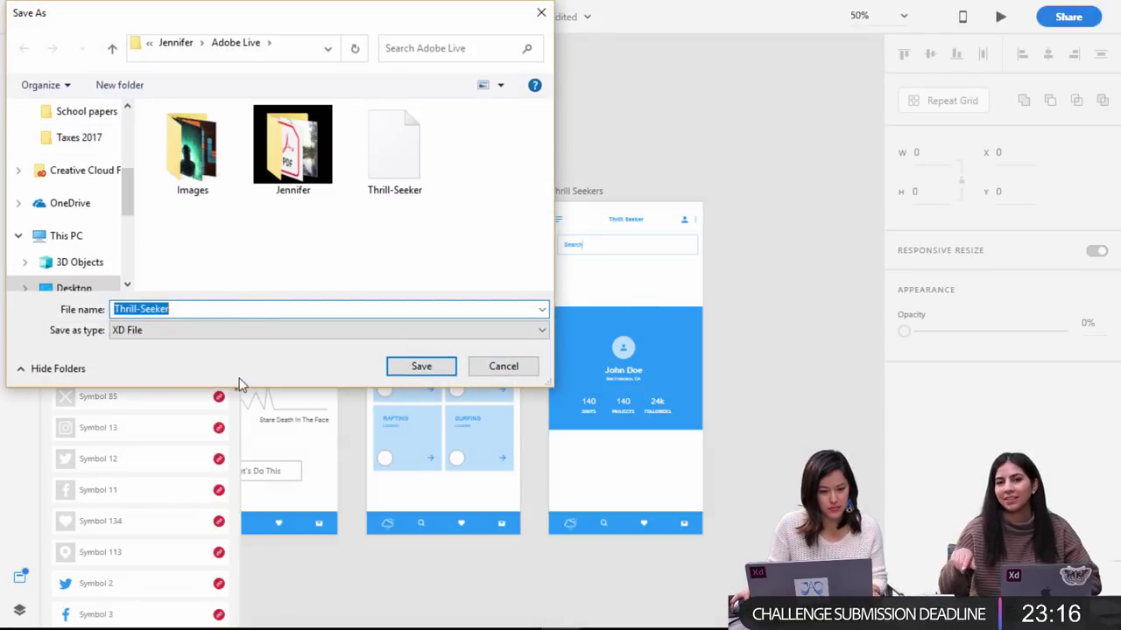
click(429, 352)
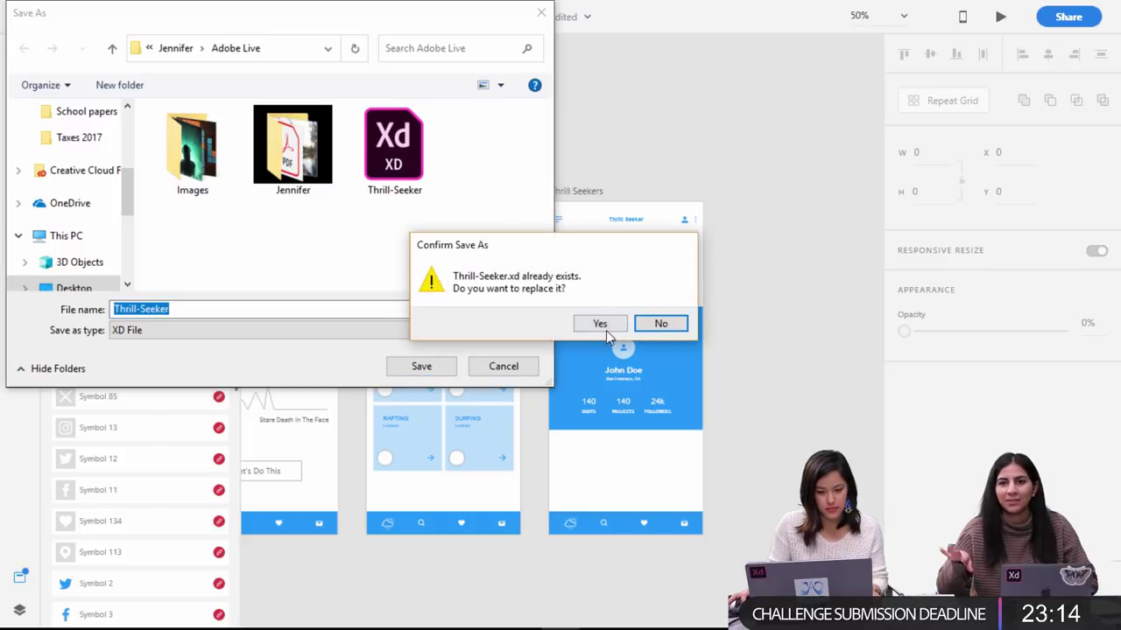
click(601, 323)
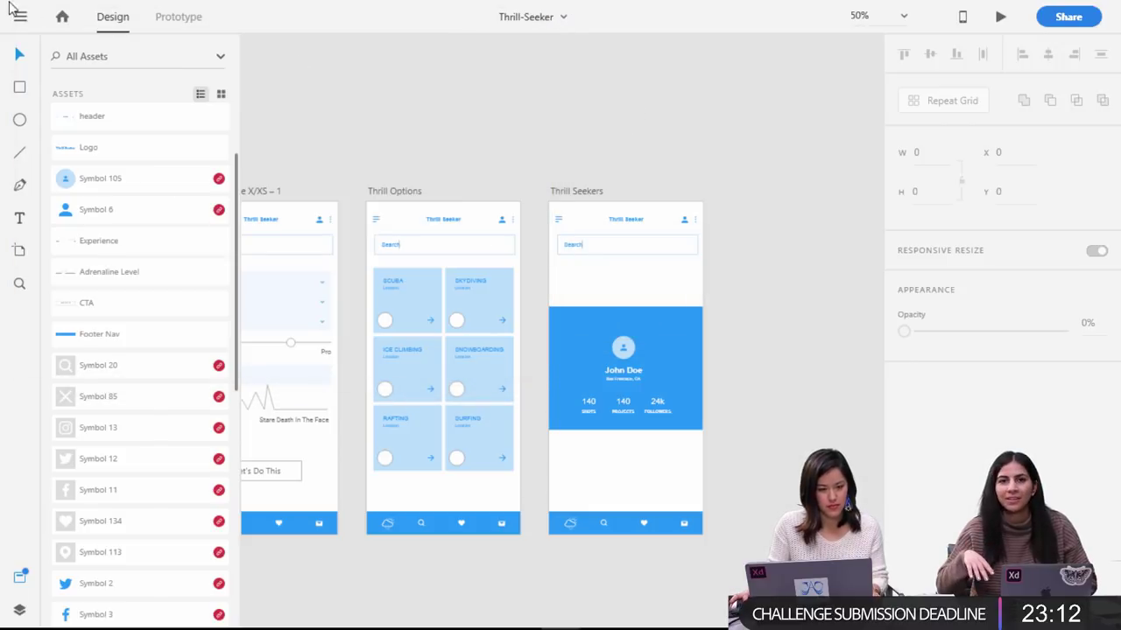
Save the document under the name Copy of Thrill-Seeker to Cloud Documents.
click(19, 16)
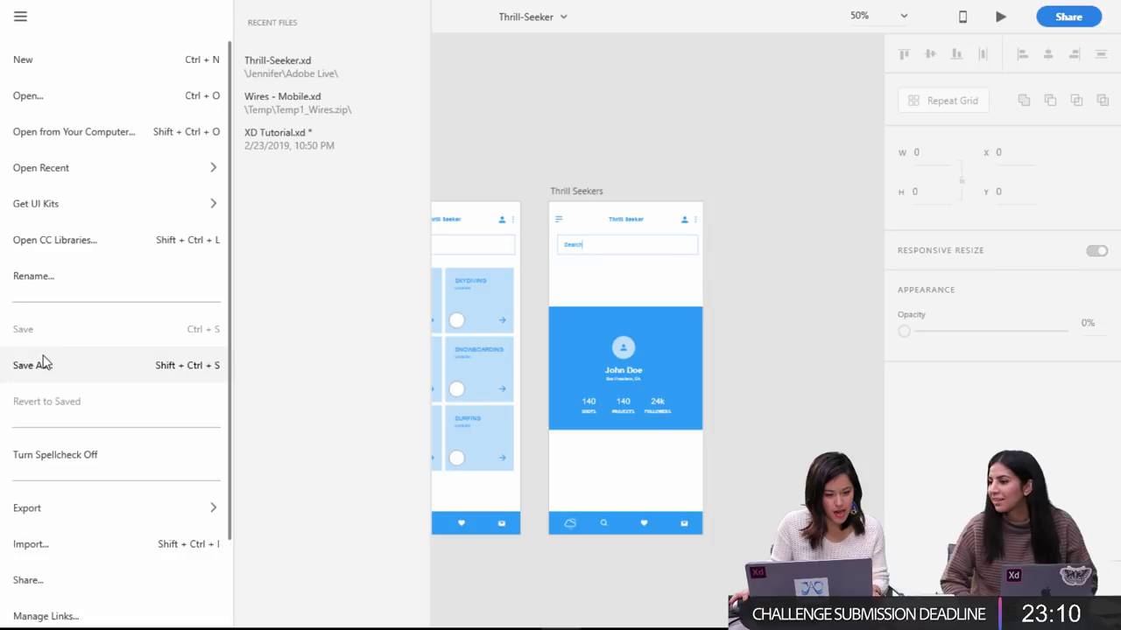
click(42, 365)
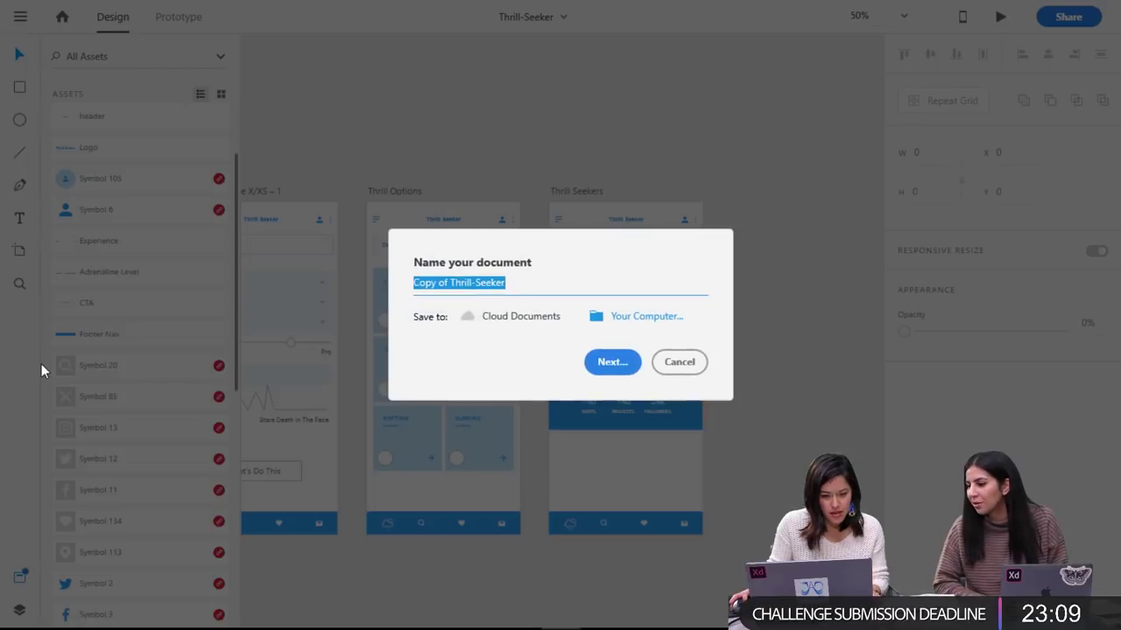
click(514, 319)
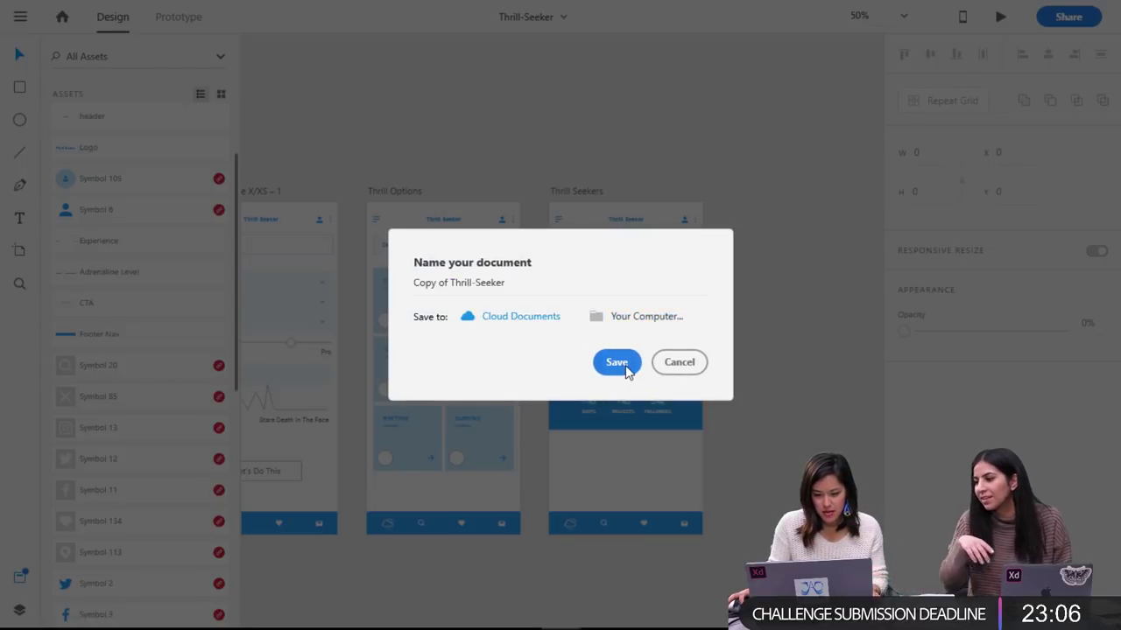
click(625, 367)
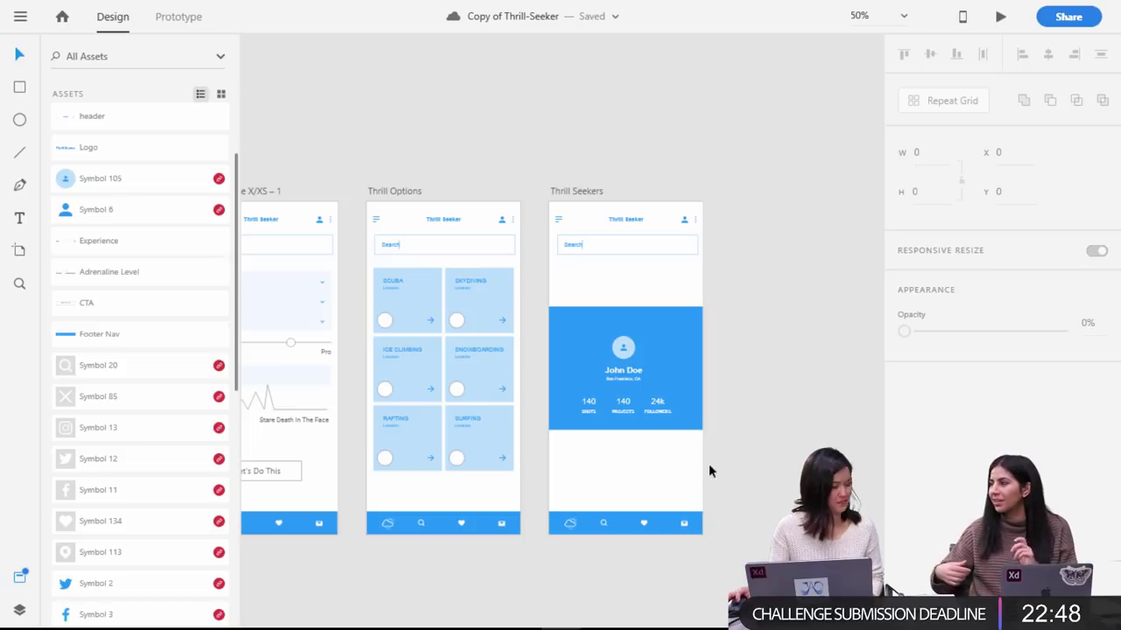
Ungroup the profile block on the Thrill Seekers artboard and delete its blue background rectangle, keeping the avatar and text in place.
key(ctrl+equal)
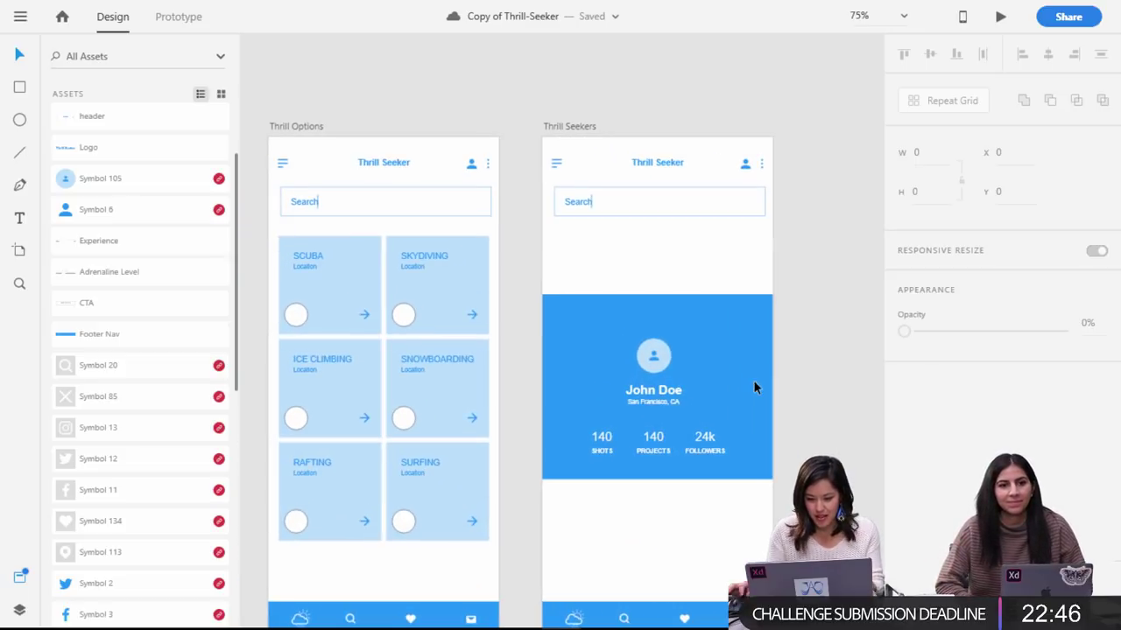
click(751, 372)
drag(720, 315, 755, 294)
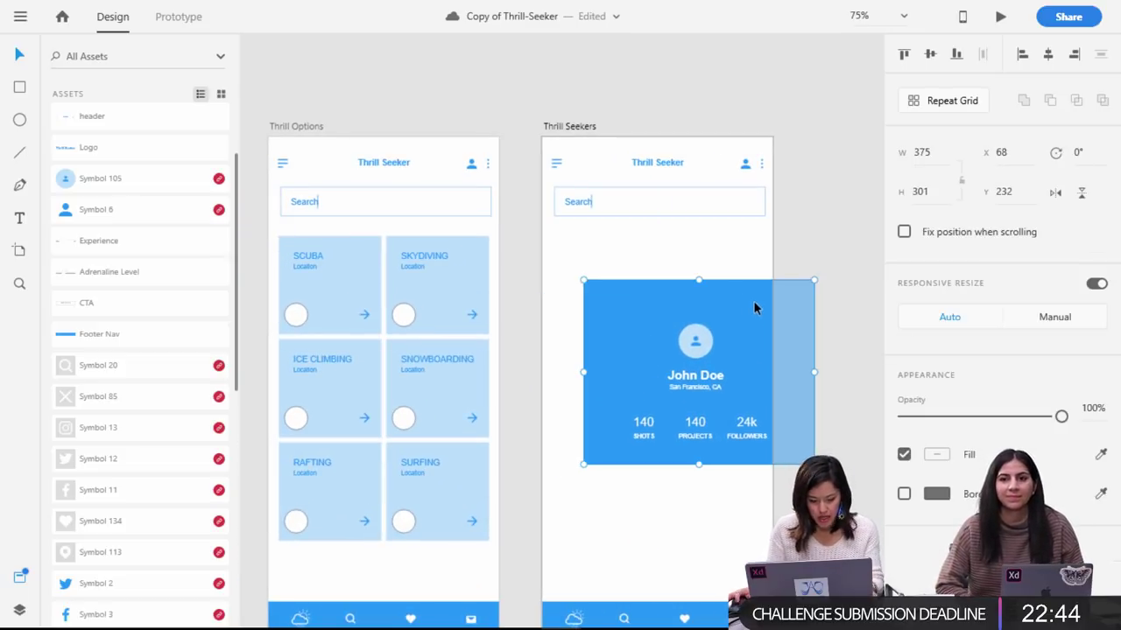
key(ctrl+z)
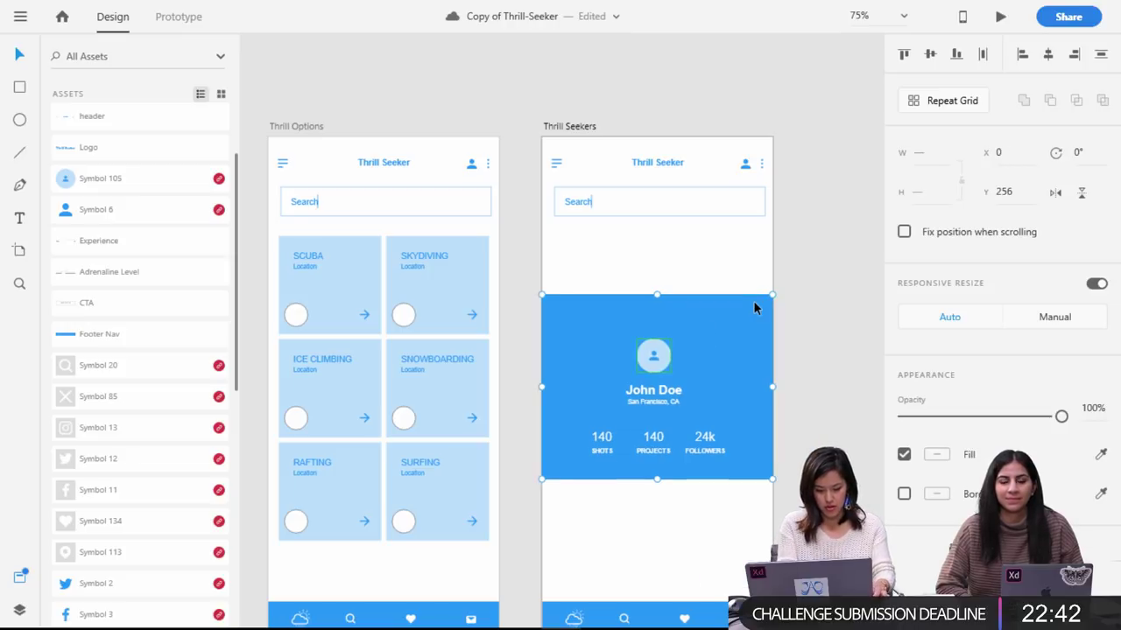
drag(730, 359, 658, 328)
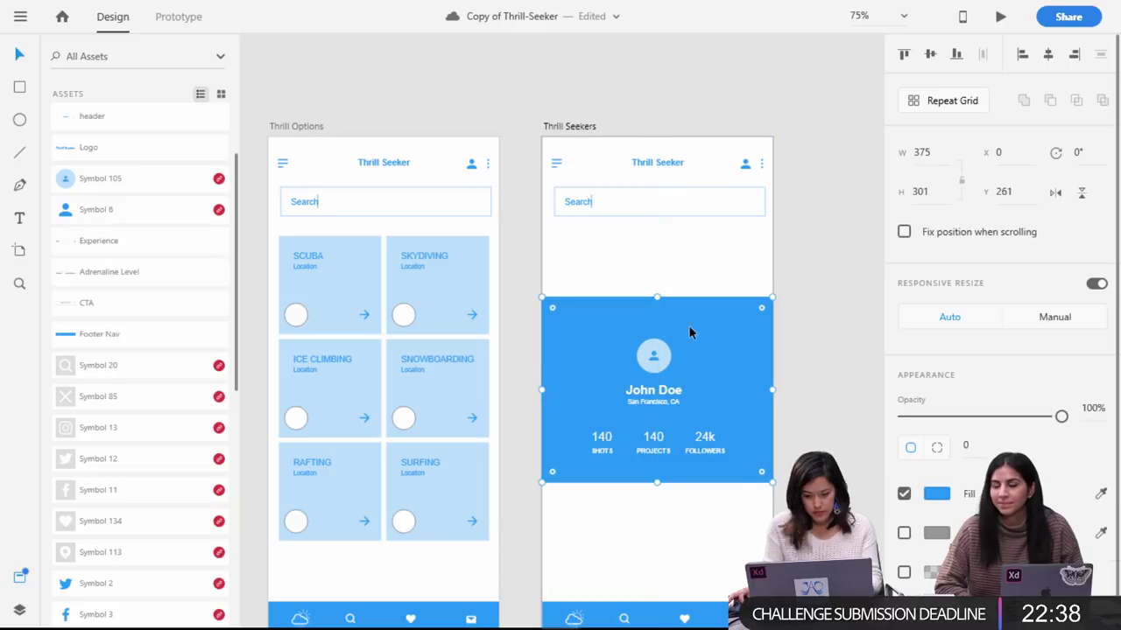
key(Delete)
Try to recolour the profile name, location and stats text with the eyedropper, sampling from the footer bar and a thrill option card.
drag(804, 479, 556, 374)
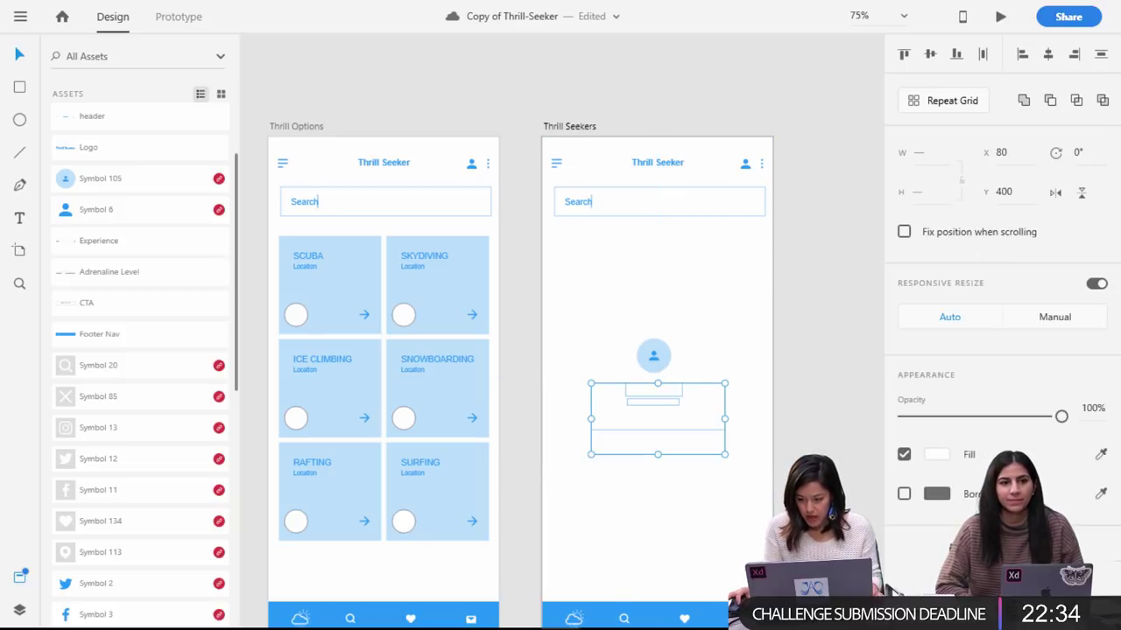
click(1100, 454)
click(750, 616)
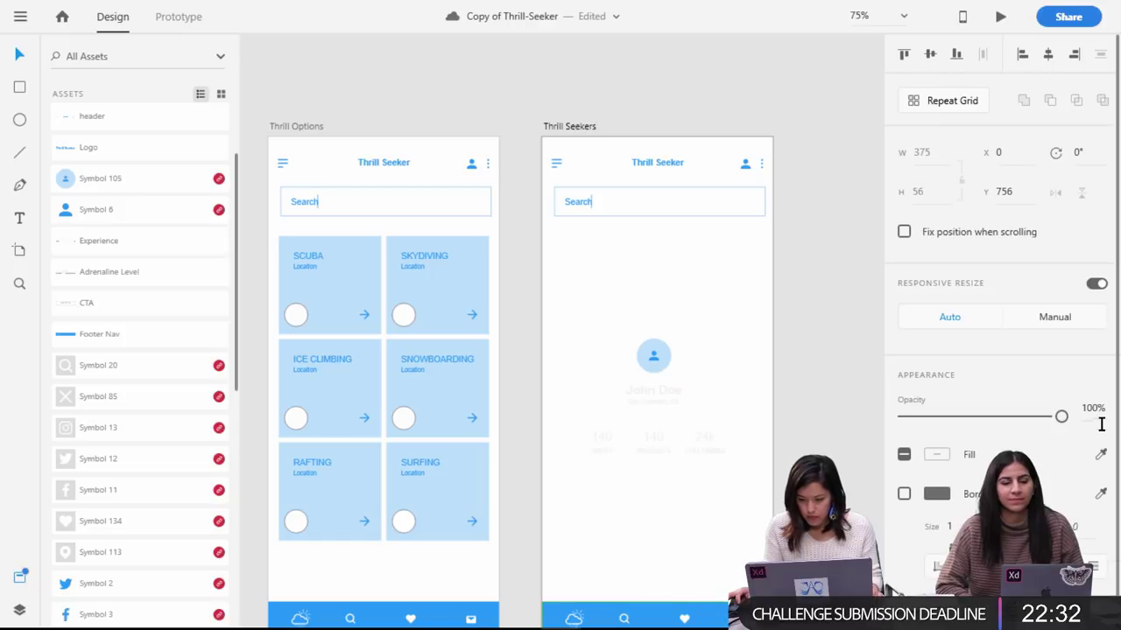
key(ctrl+z)
drag(820, 480, 551, 382)
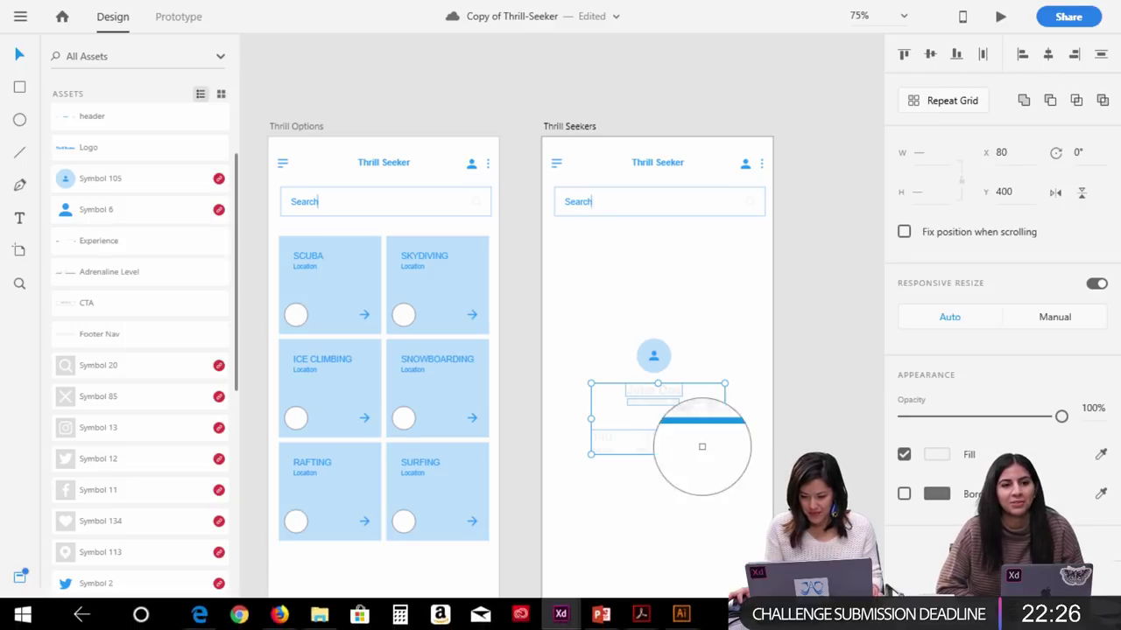
click(480, 282)
Recolour the profile name, location and stats text with the darker blue sampled from the avatar's person icon.
drag(813, 473, 543, 382)
click(1099, 457)
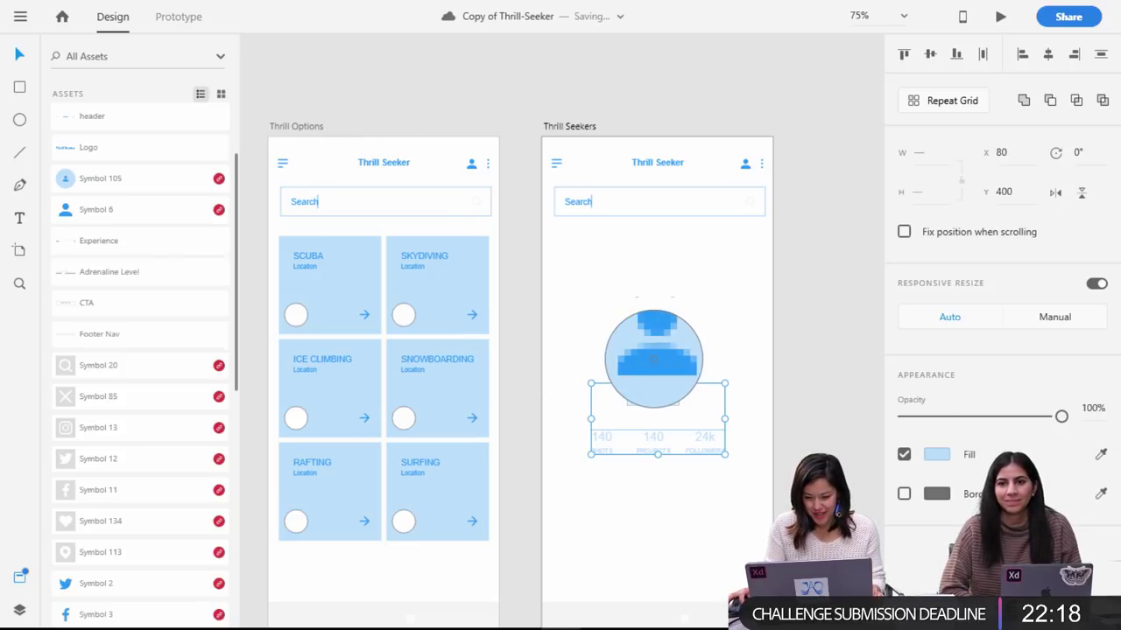
click(653, 359)
click(788, 436)
Move the avatar beside the profile name, before its first letter, at about X 70, Y 394.
drag(661, 366, 610, 396)
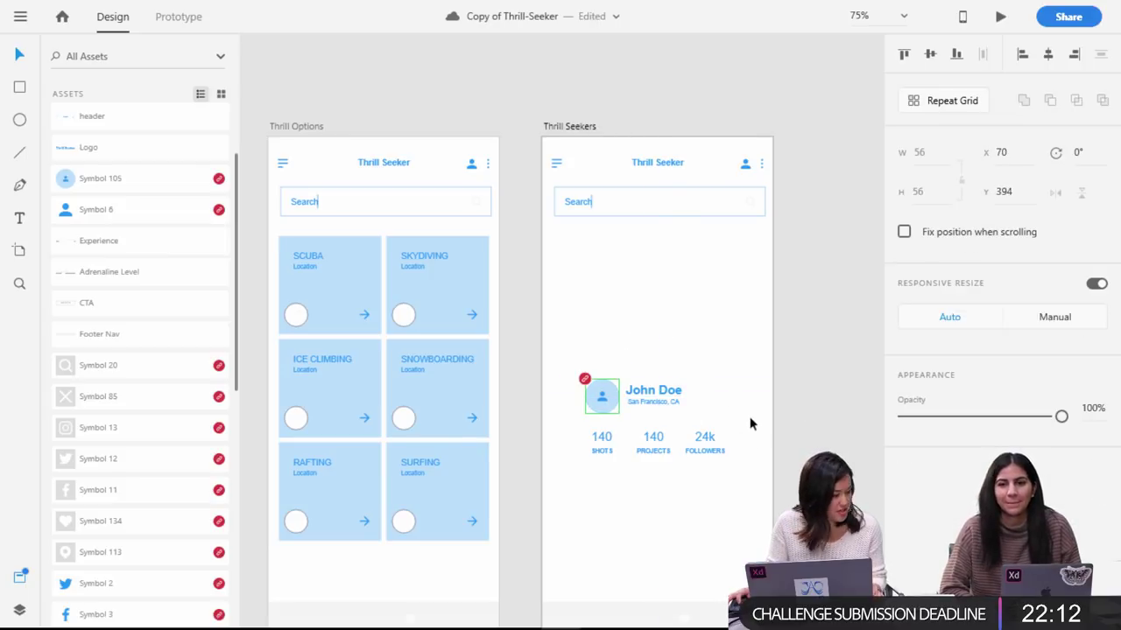
drag(873, 500, 594, 433)
click(749, 505)
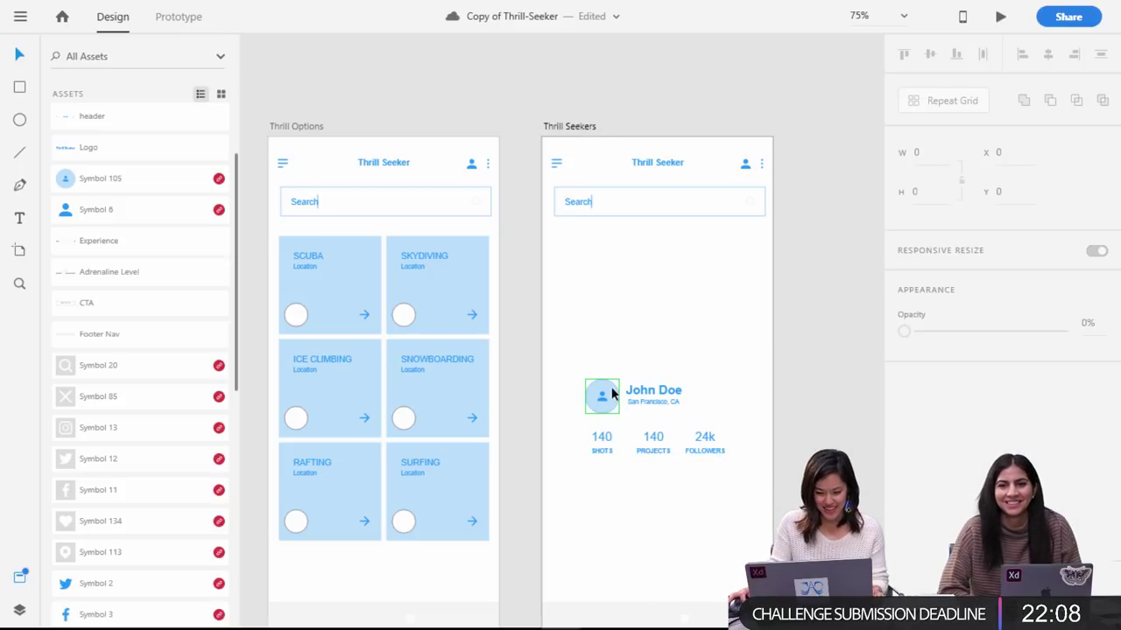
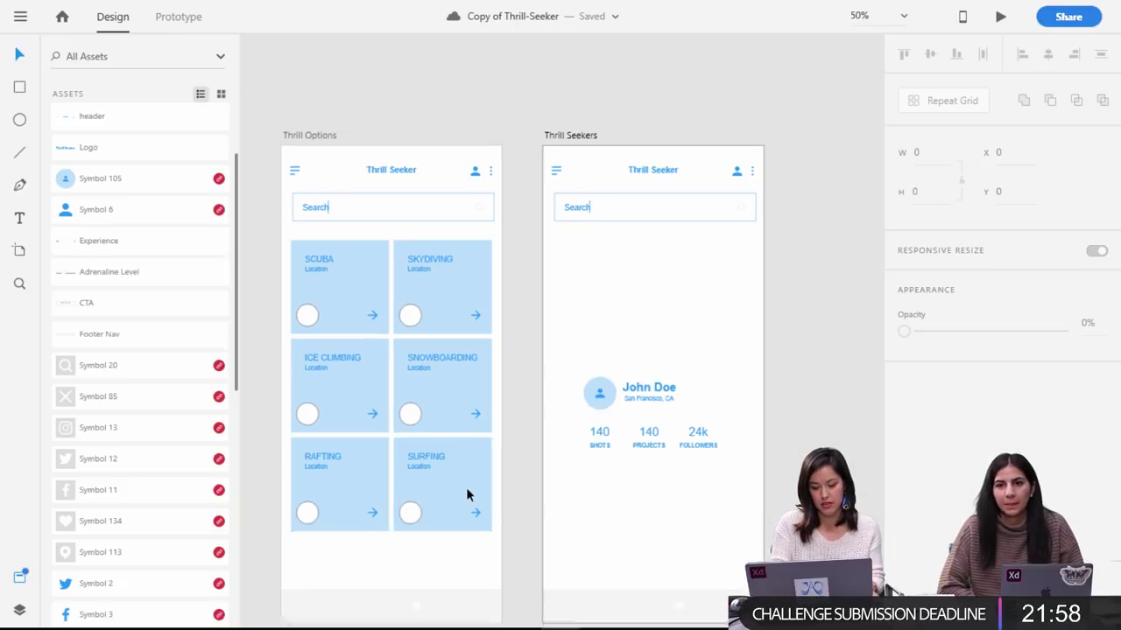
Add the Experience symbol to the Thrill Seekers artboard above the profile name, at about X 45, Y 284.
key(ctrl+minus)
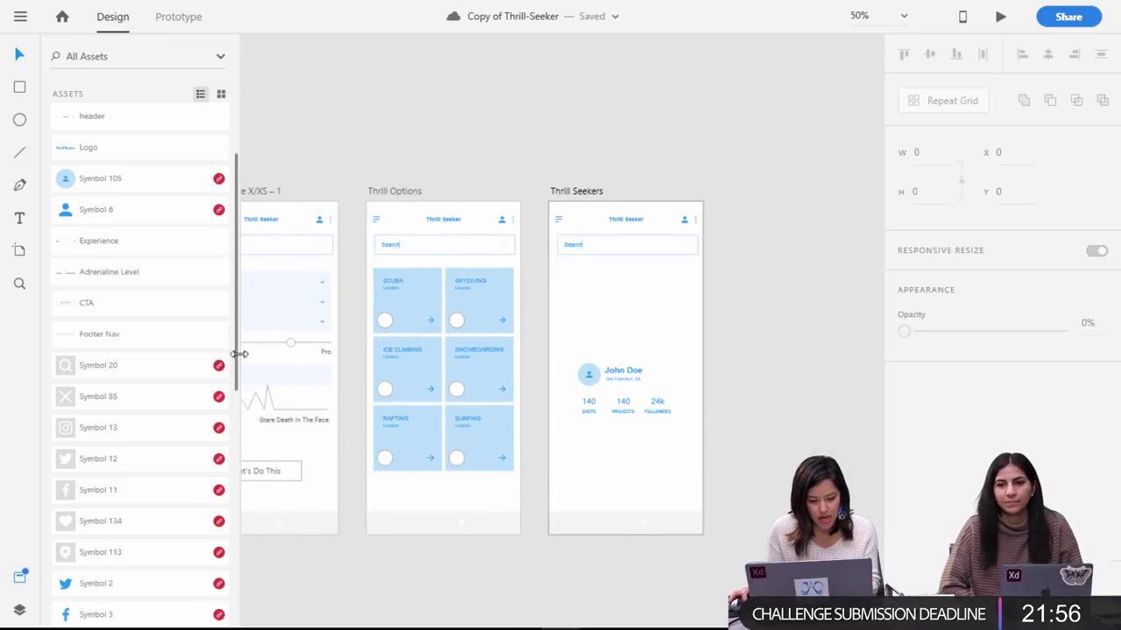
drag(111, 249, 665, 338)
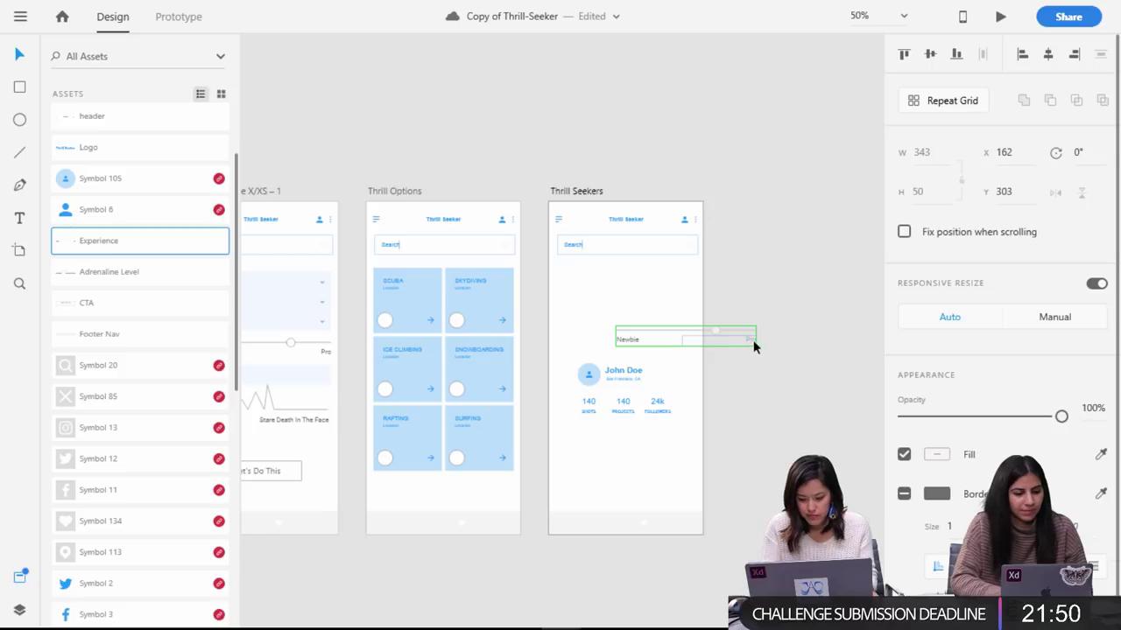
key(ctrl+equal)
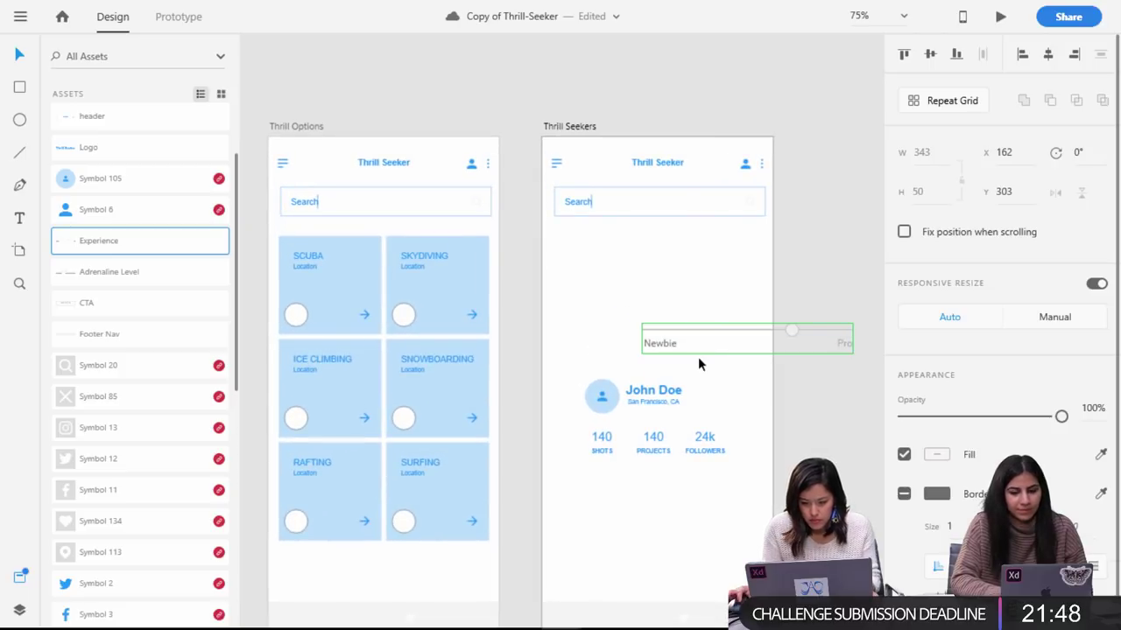
drag(672, 346, 599, 333)
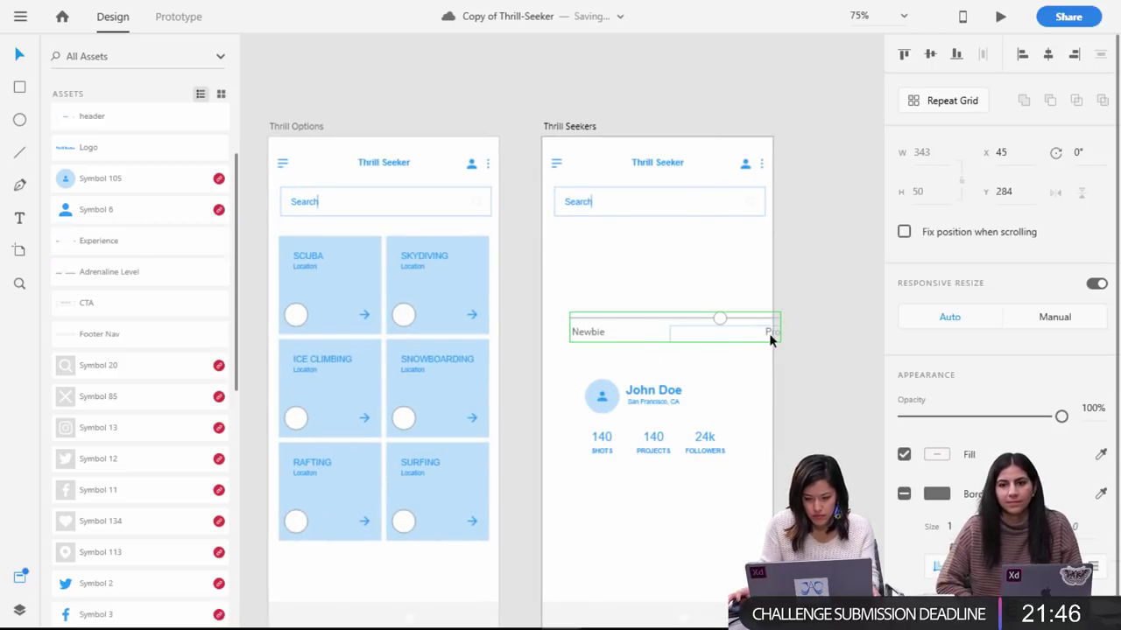
Ungroup the placed Experience slider and delete its Newbie and Pro labels.
click(802, 318)
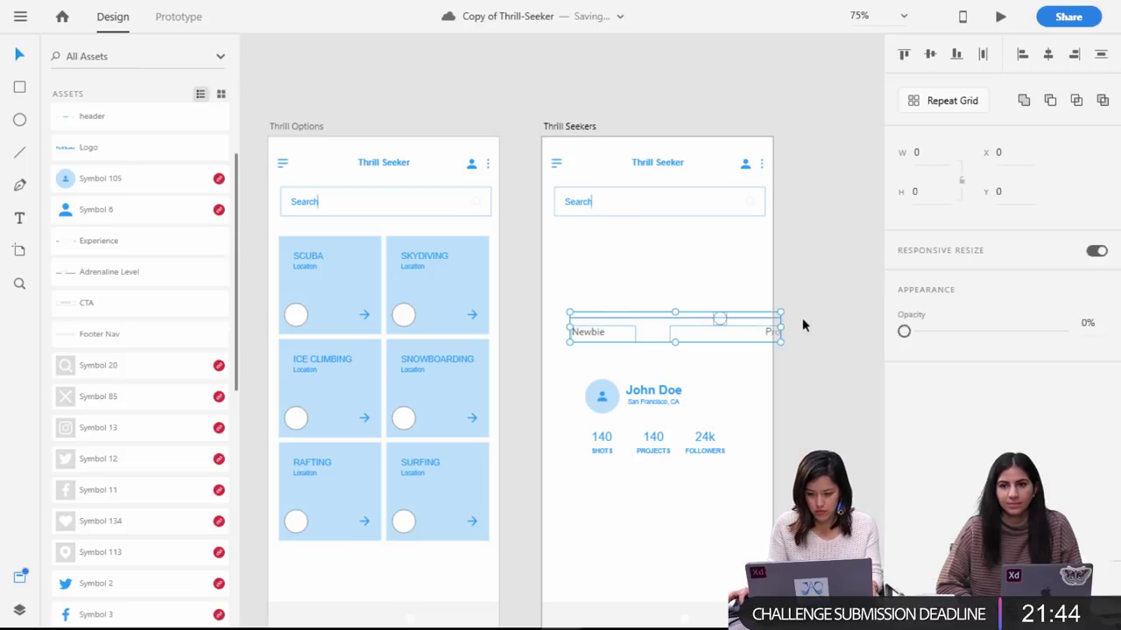
click(769, 333)
click(596, 336)
key(Delete)
Shorten the slider and place it directly under the profile location text, at about X 139, Y 451.
drag(803, 327, 653, 305)
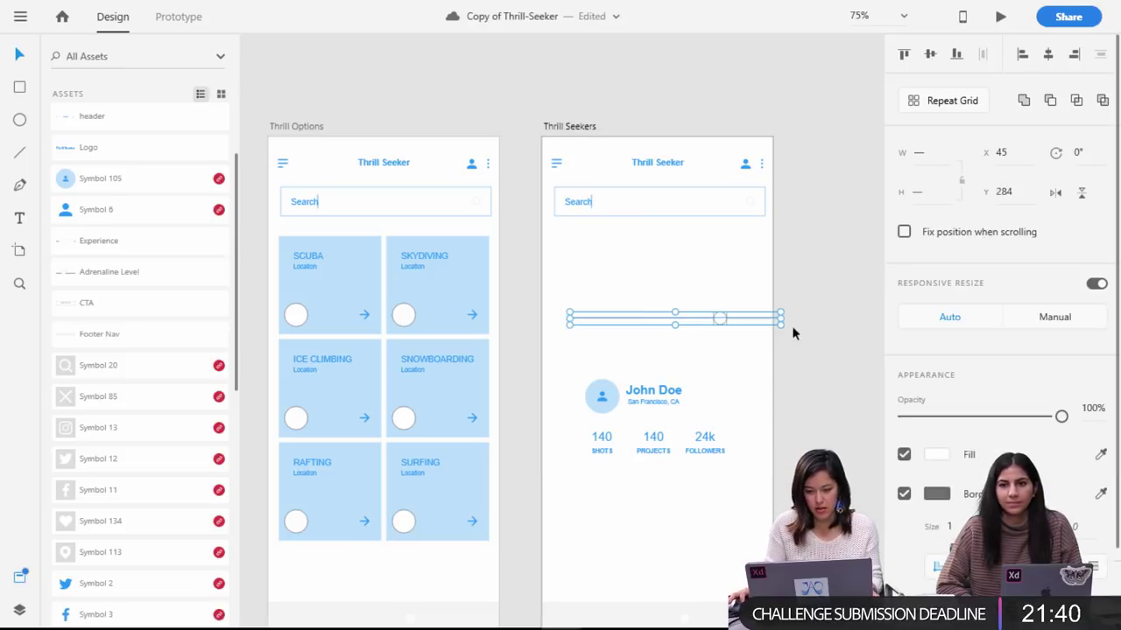
drag(781, 318, 686, 426)
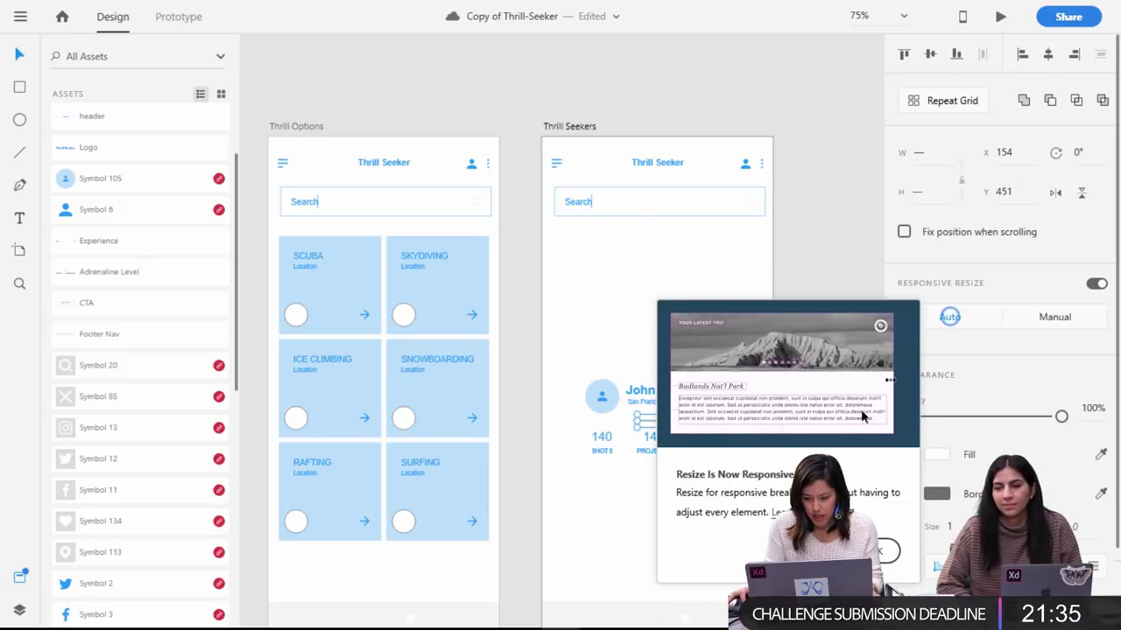
click(887, 553)
drag(683, 425, 676, 420)
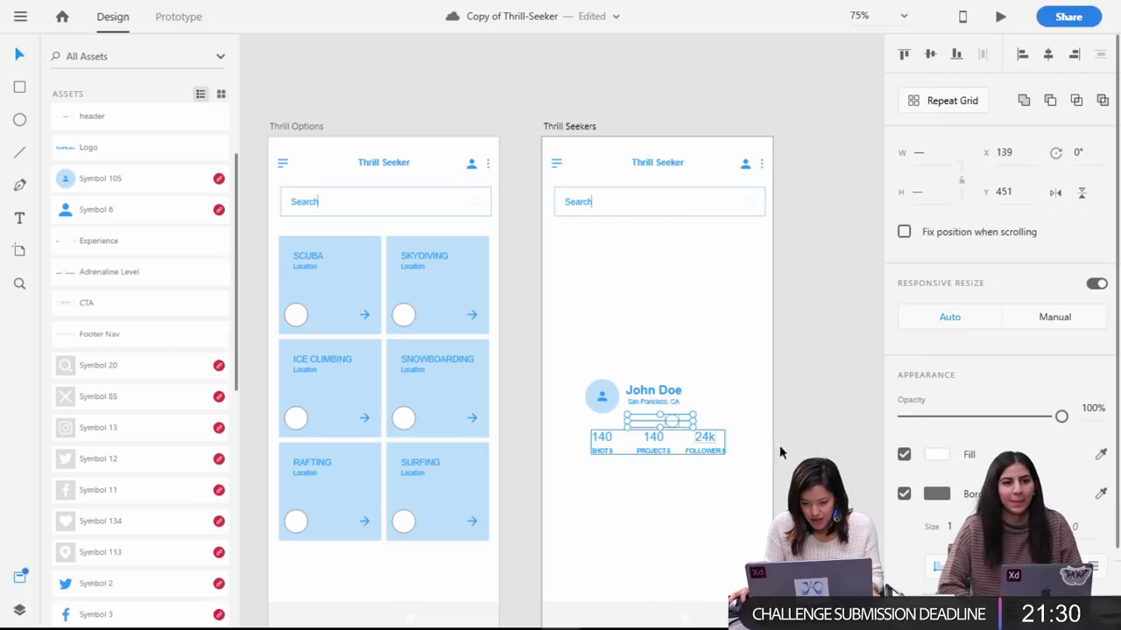
Delete the shots, projects and followers stats row, and shift the avatar slightly away from the profile name.
click(773, 489)
drag(773, 489, 627, 511)
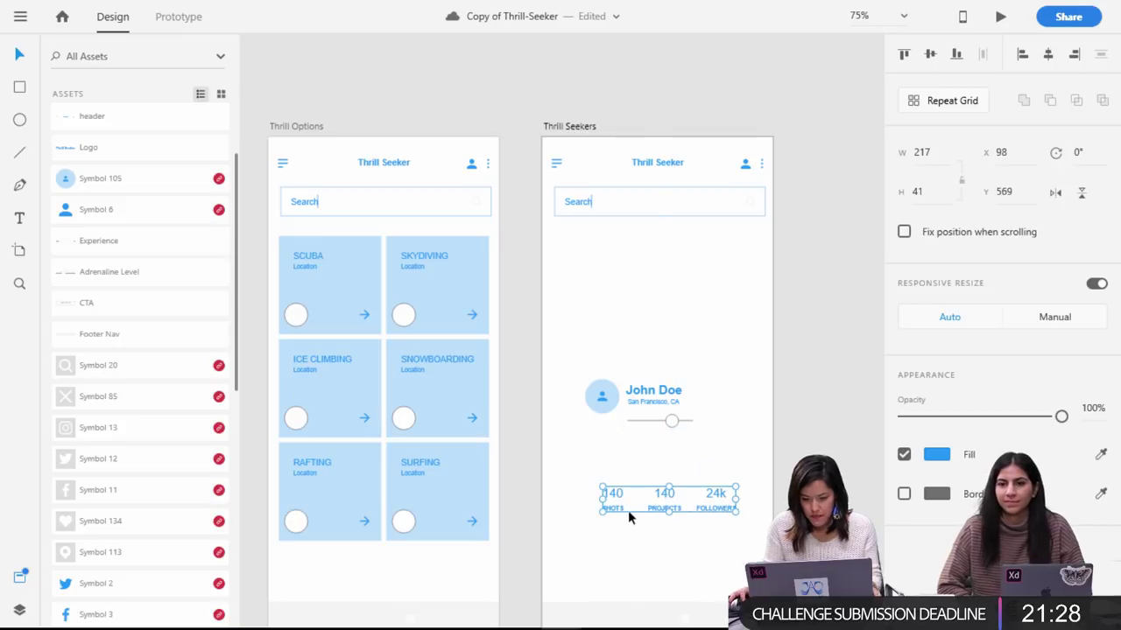
key(Delete)
drag(615, 400, 608, 402)
Widen the slider under the profile location to about 208 and turn it into a symbol.
click(671, 421)
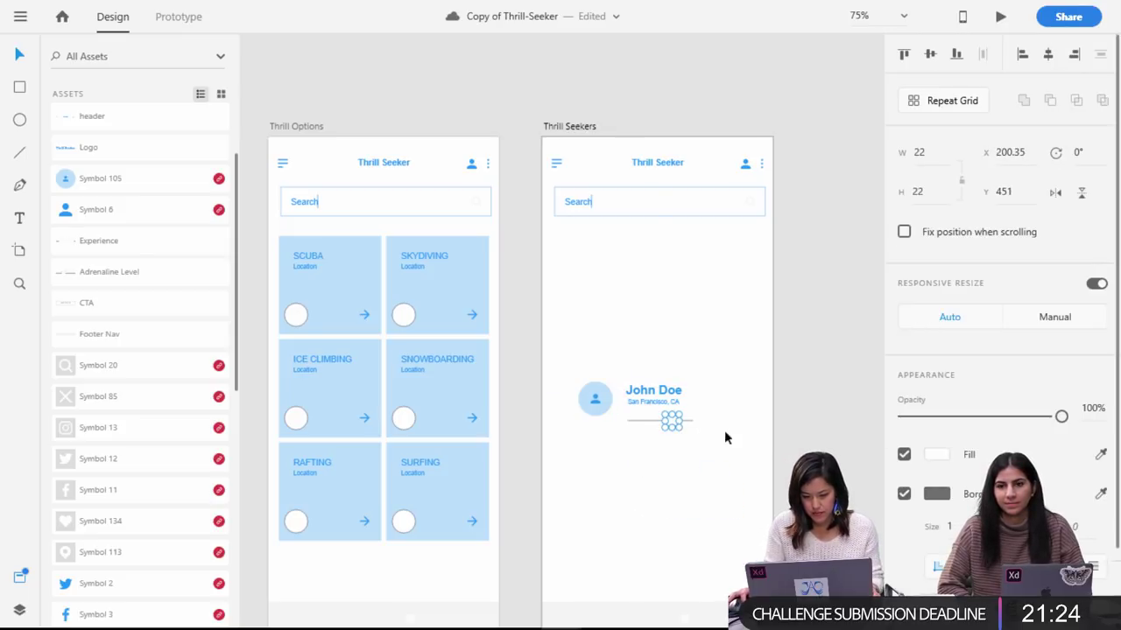
drag(696, 421, 758, 422)
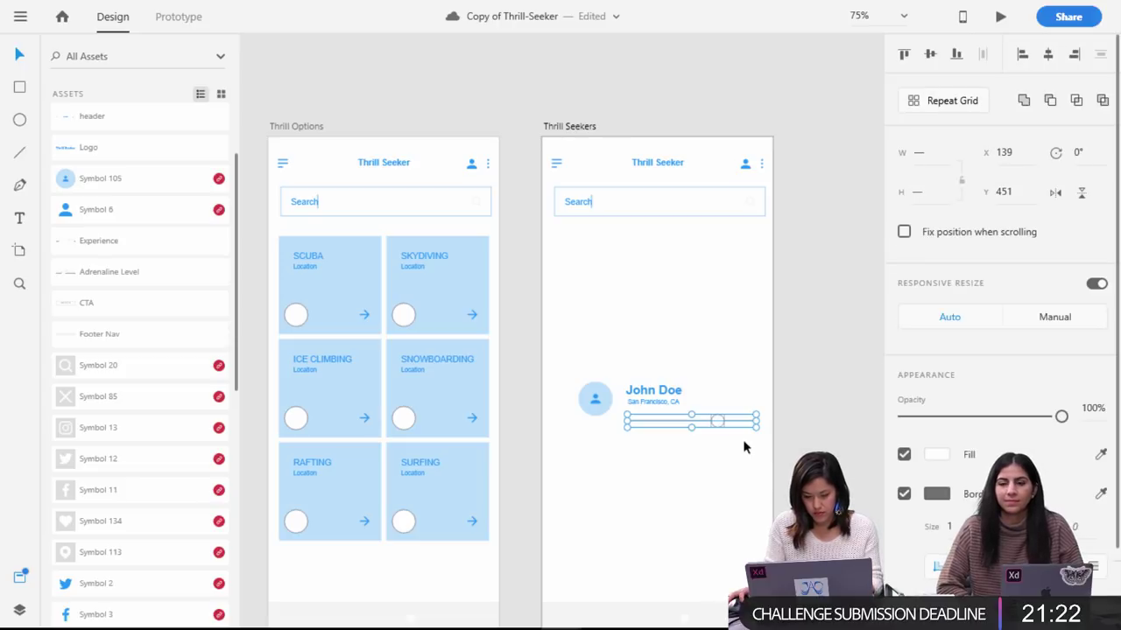
right_click(736, 423)
click(771, 323)
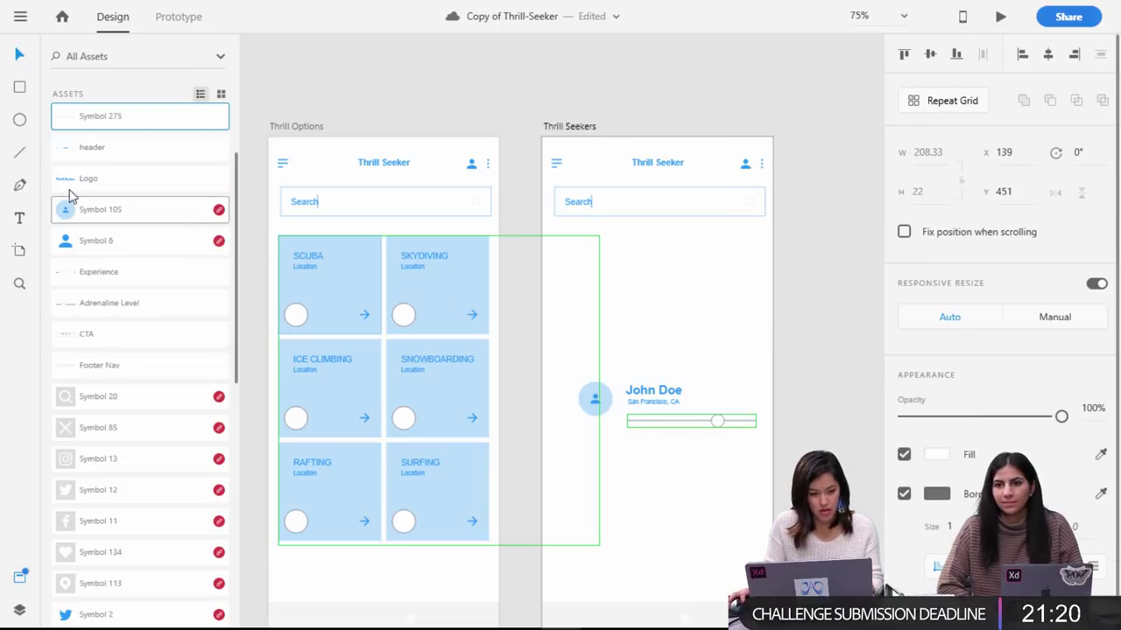
Rename the new slider symbol as small experience.
double_click(91, 119)
click(102, 115)
text(small)
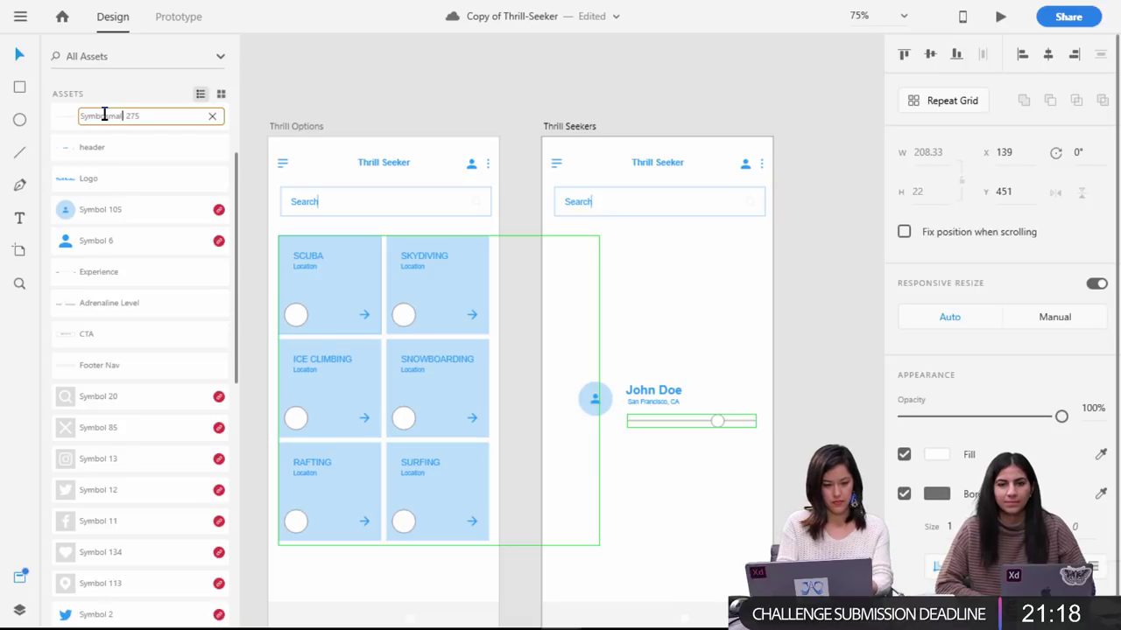
drag(167, 116, 4, 120)
text(sm)
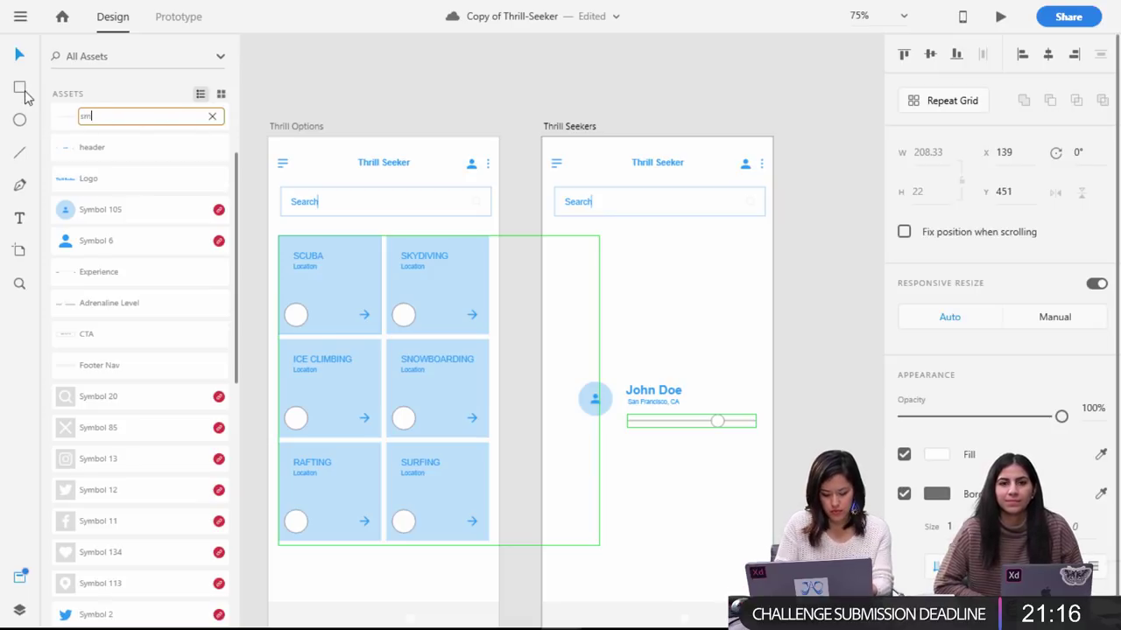
text(all expe)
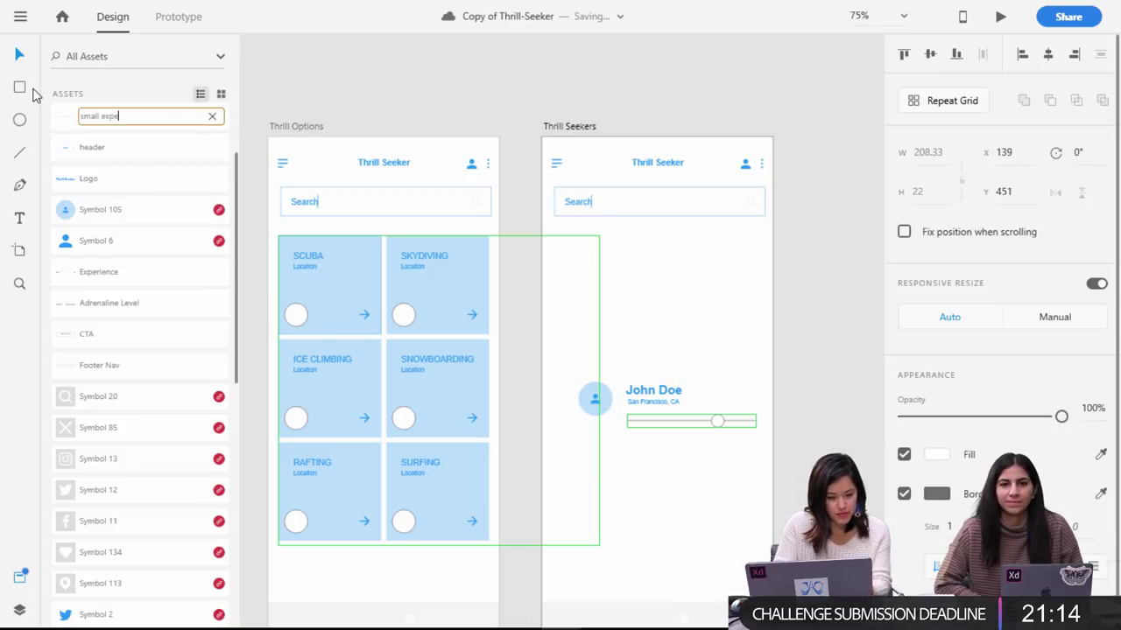
text(rience)
click(415, 93)
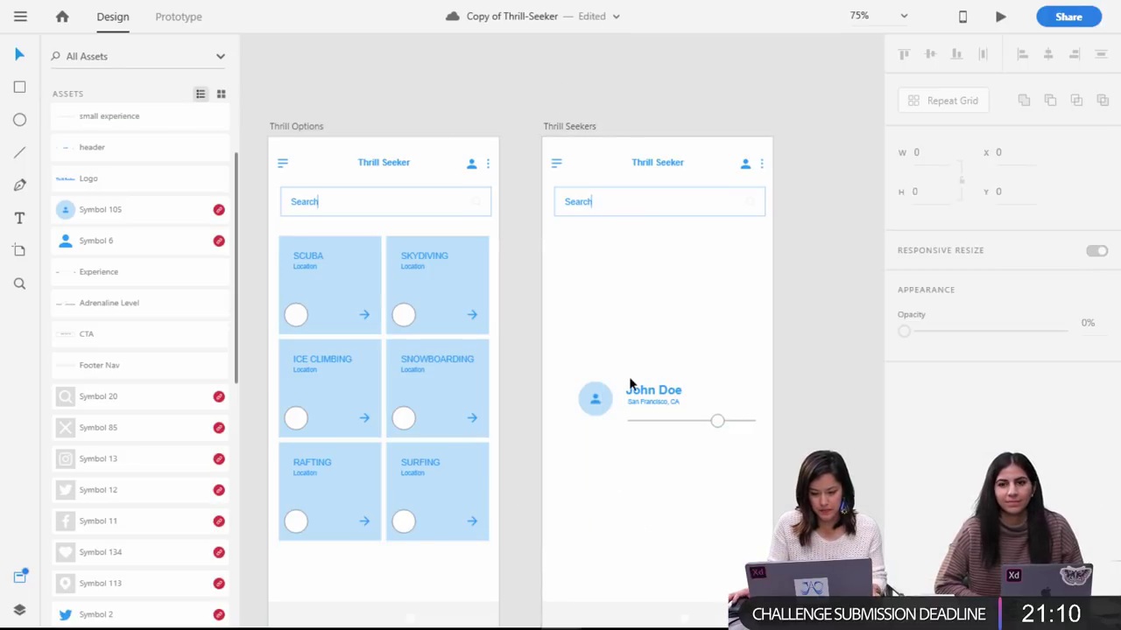
Copy the Adrenaline Level graphic from the Home artboard to below the slider on the Thrill Seekers artboard, at about X 18, Y 511.
scroll(626, 387, down, 3)
key(ctrl+minus)
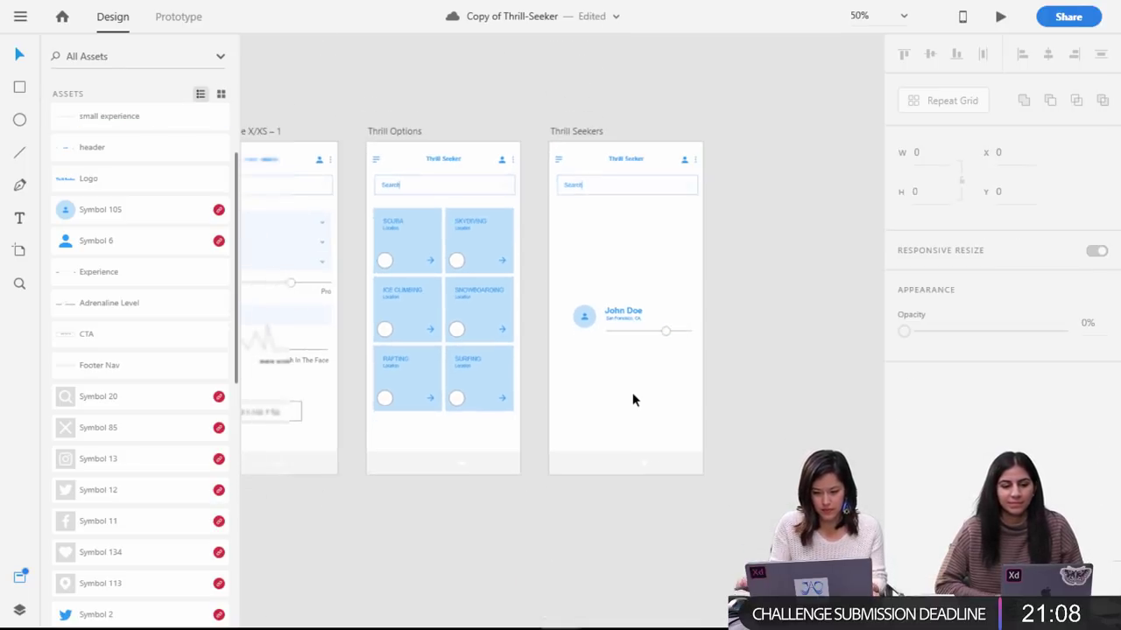
click(281, 345)
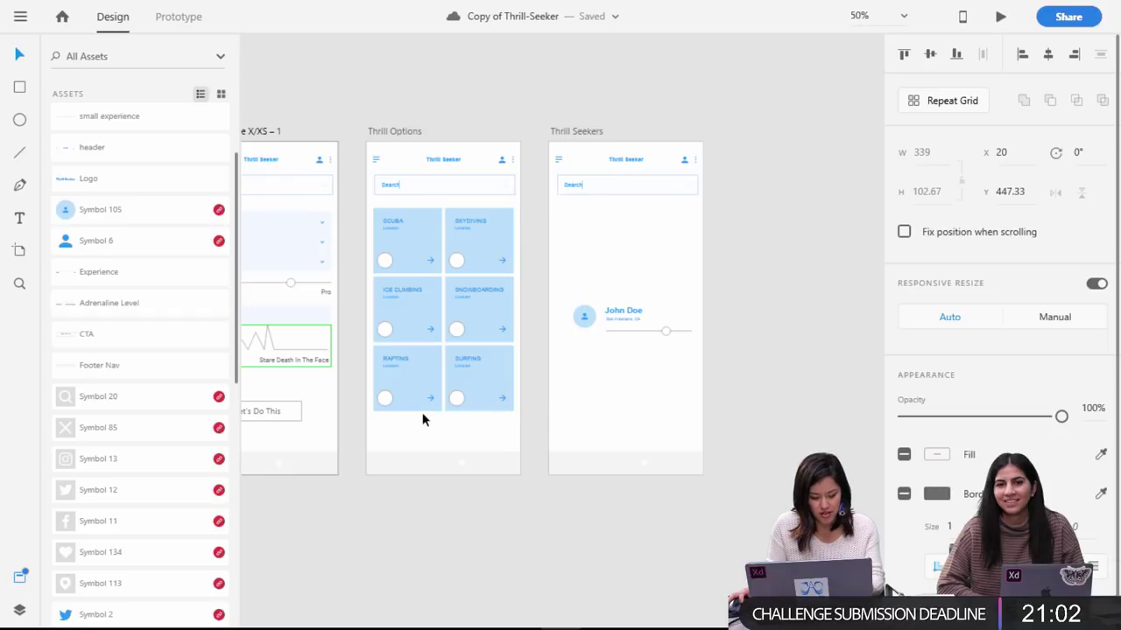
drag(273, 343, 645, 385)
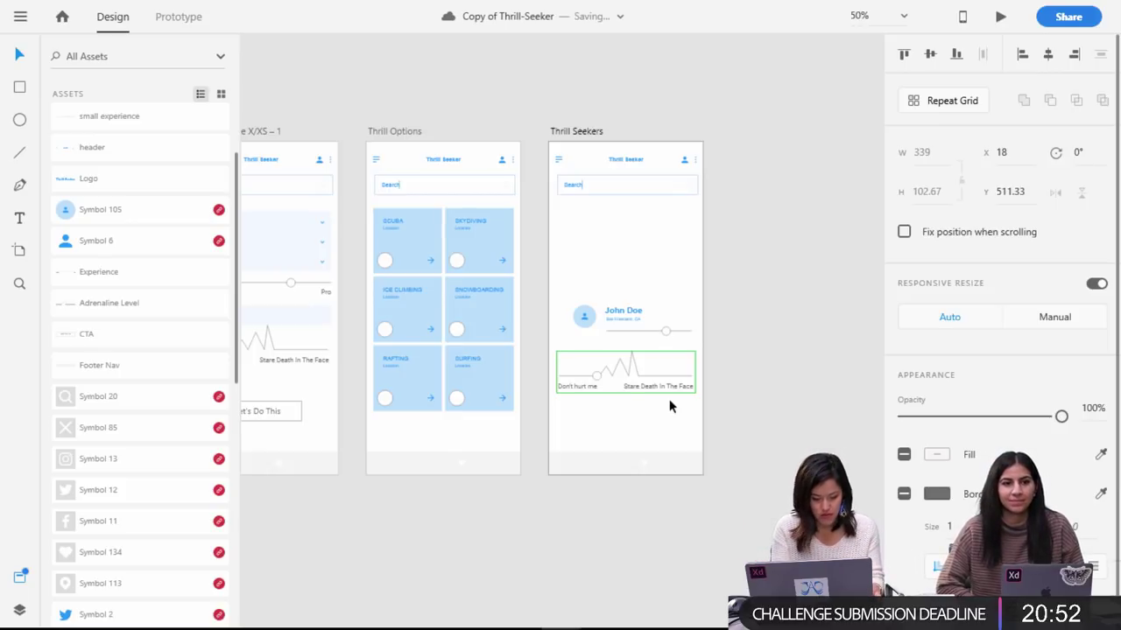
Delete both text labels from the Adrenaline Level copy and shrink its graph to about 208 × 40, placed directly below the experience slider.
click(731, 411)
click(660, 387)
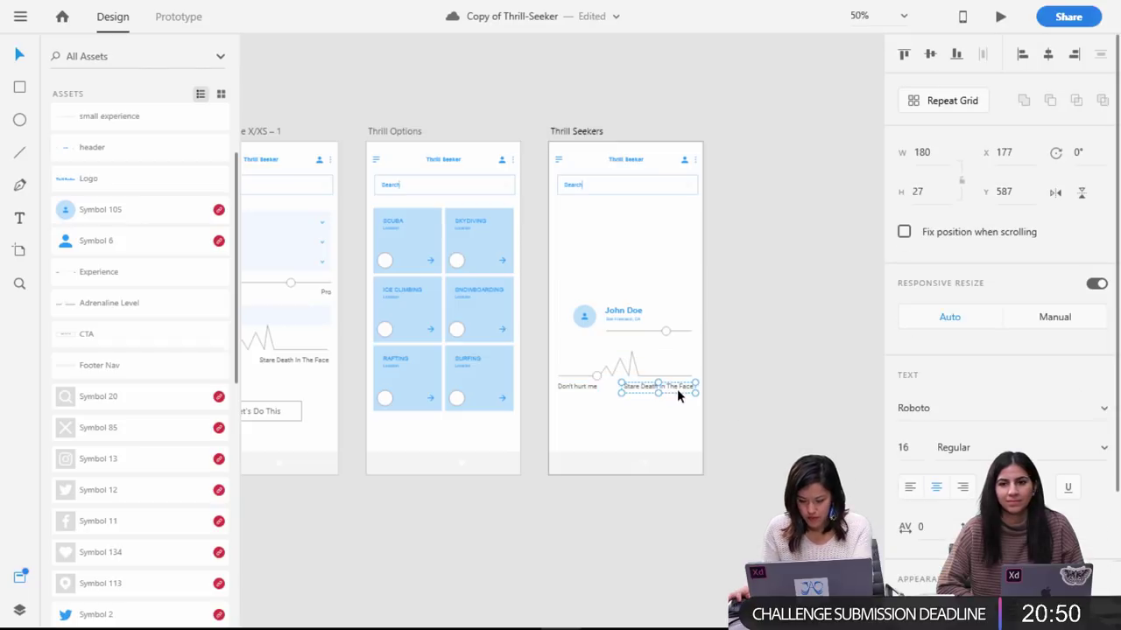
key(Delete)
click(577, 385)
key(Delete)
drag(710, 385, 548, 359)
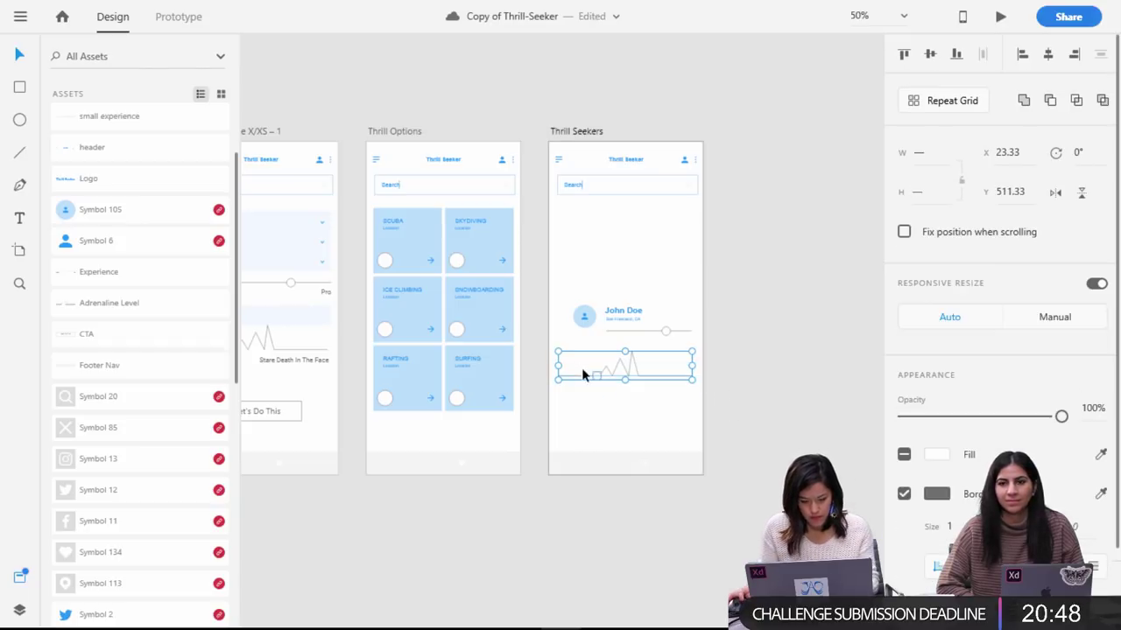
mouse_move(692, 352)
mouse_down()
mouse_move(633, 361)
mouse_move(695, 343)
mouse_up()
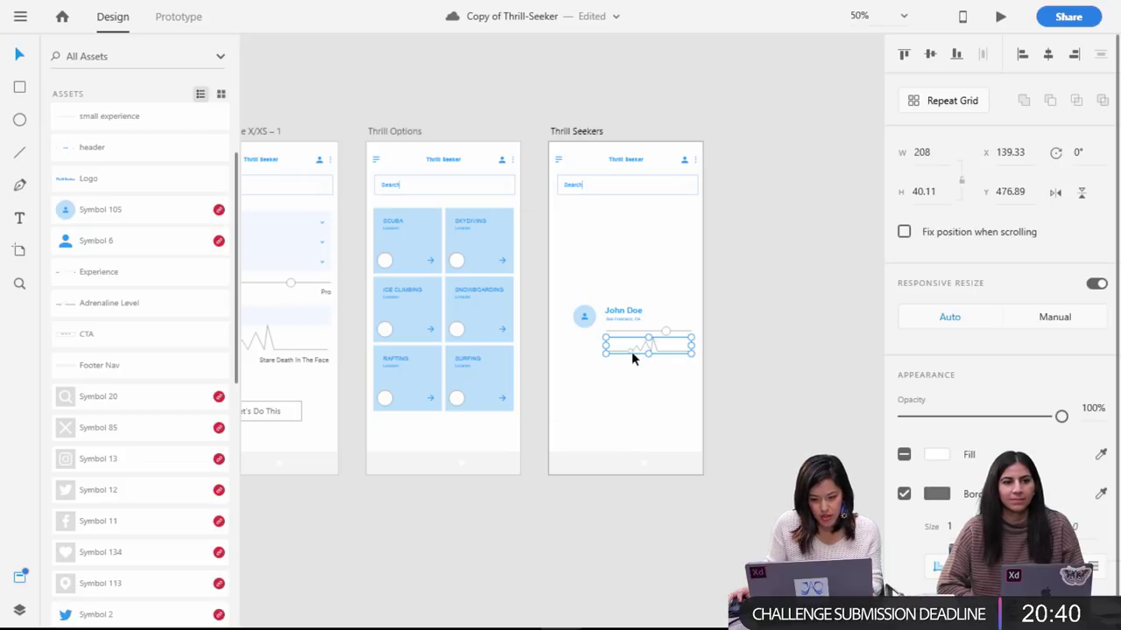
Turn the small adrenaline graph into a symbol and rename it sm adrenaline.
right_click(631, 348)
click(687, 350)
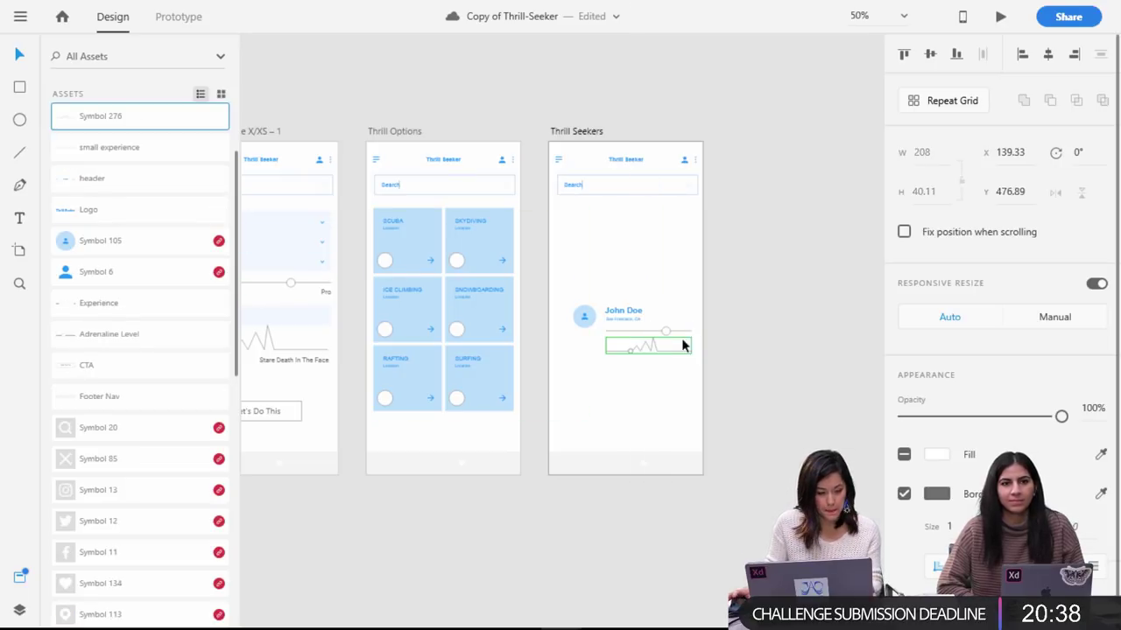
double_click(112, 119)
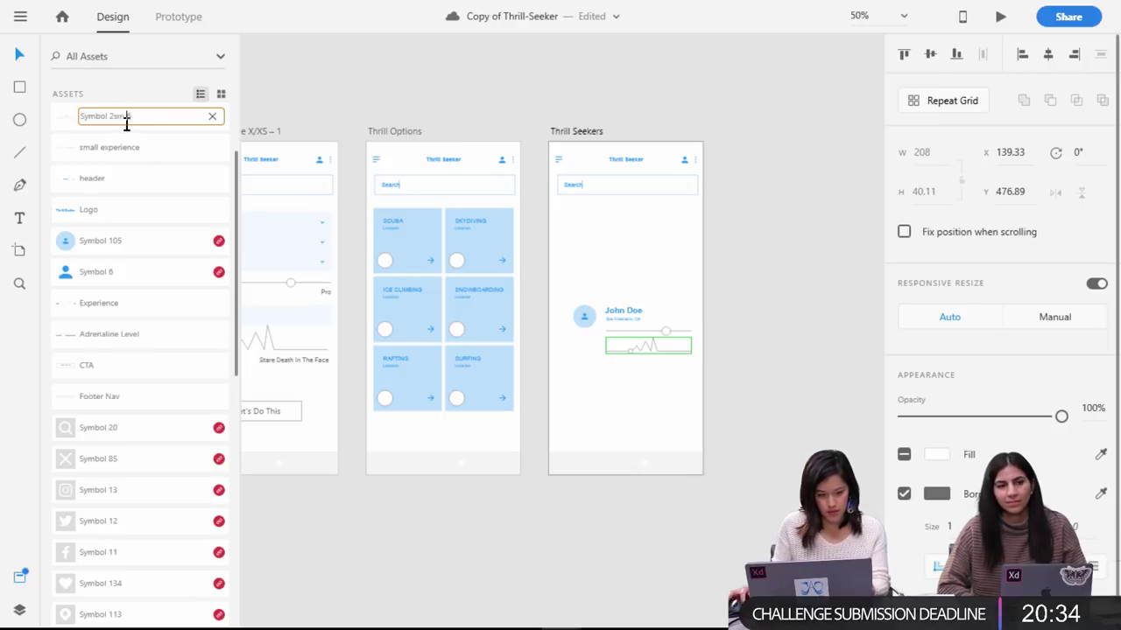
drag(149, 116, 48, 119)
text(sm a)
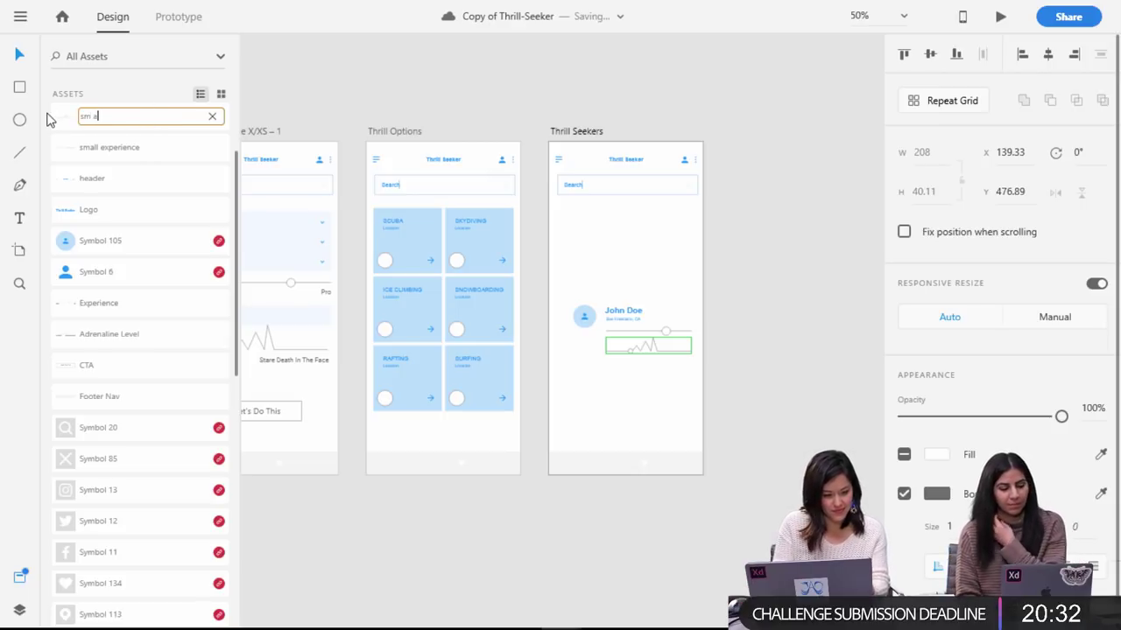
text(drenaline)
click(811, 367)
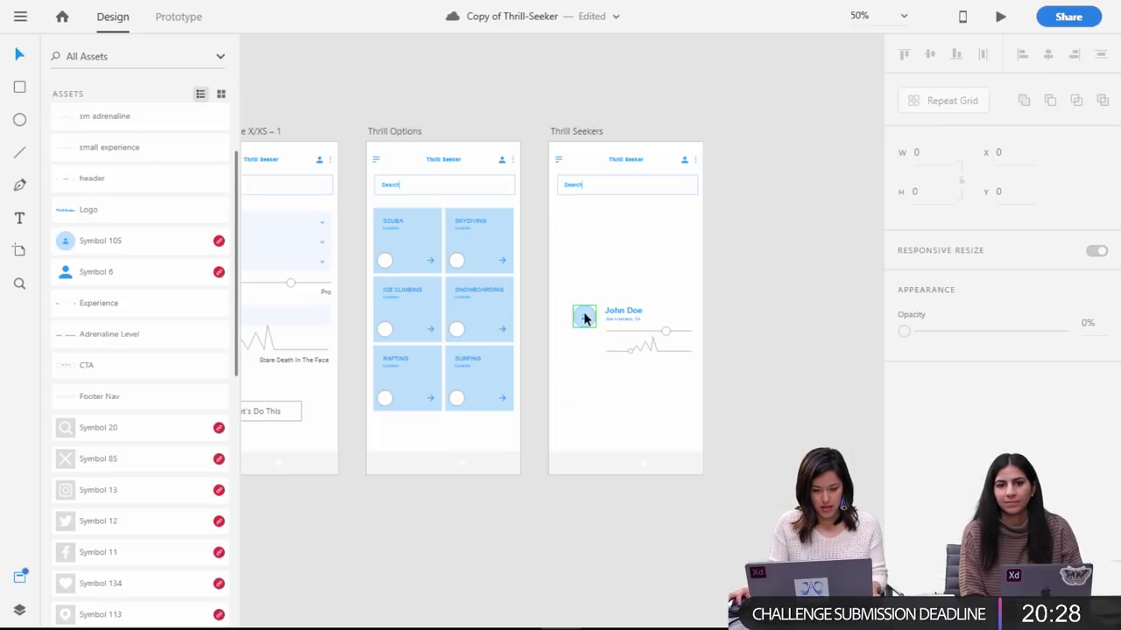
Save the Copy of Thrill-Seeker document.
click(677, 351)
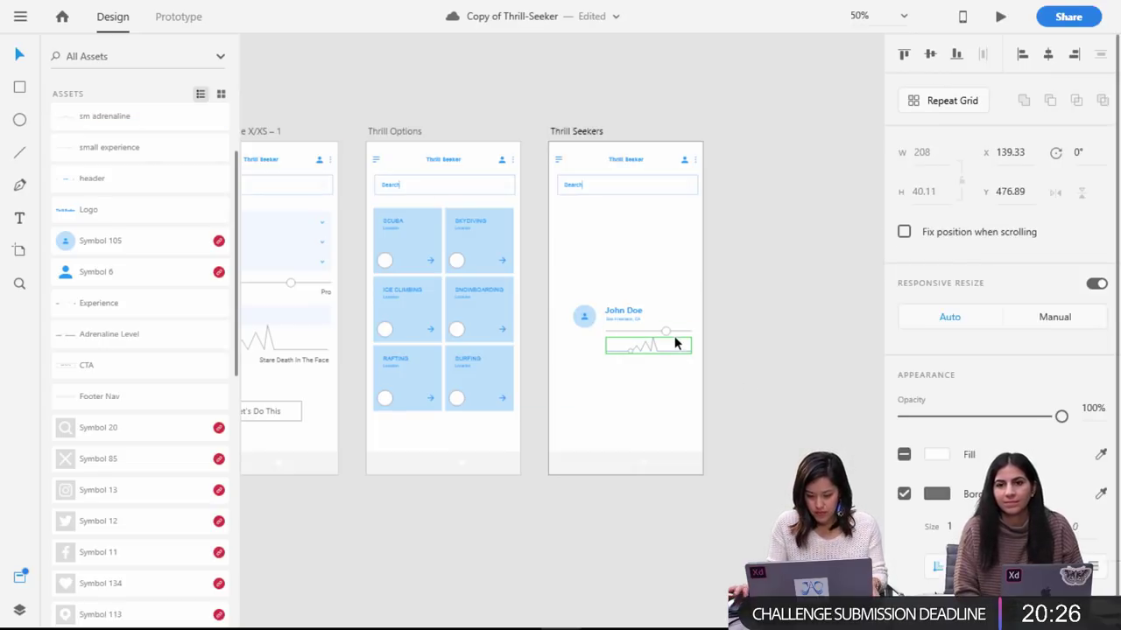
key(ctrl+equal)
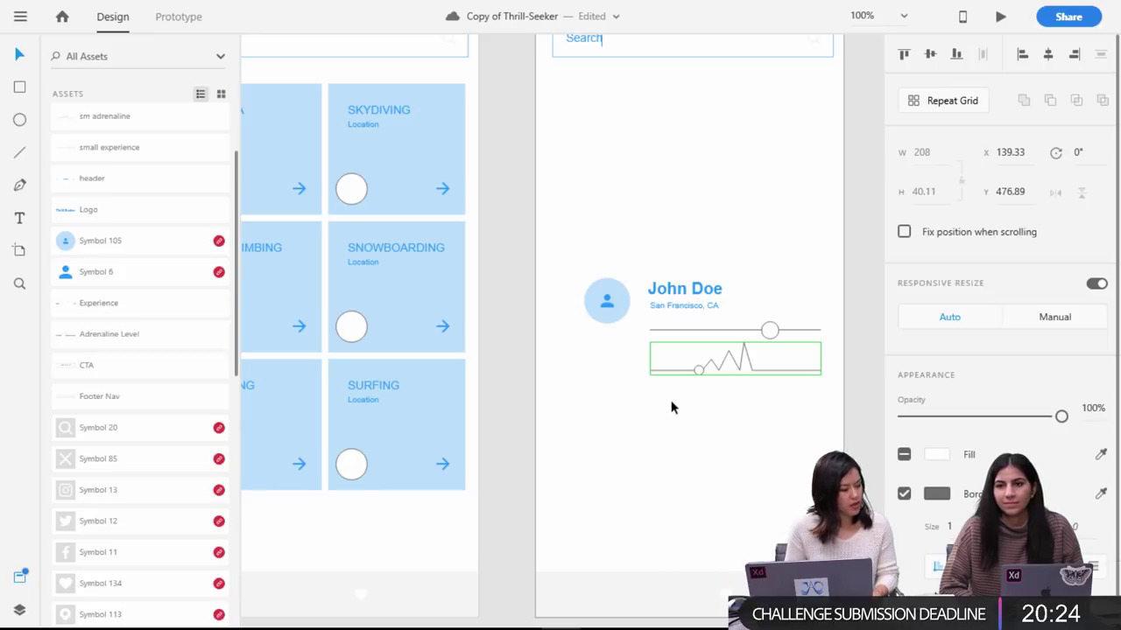
key(ctrl+s)
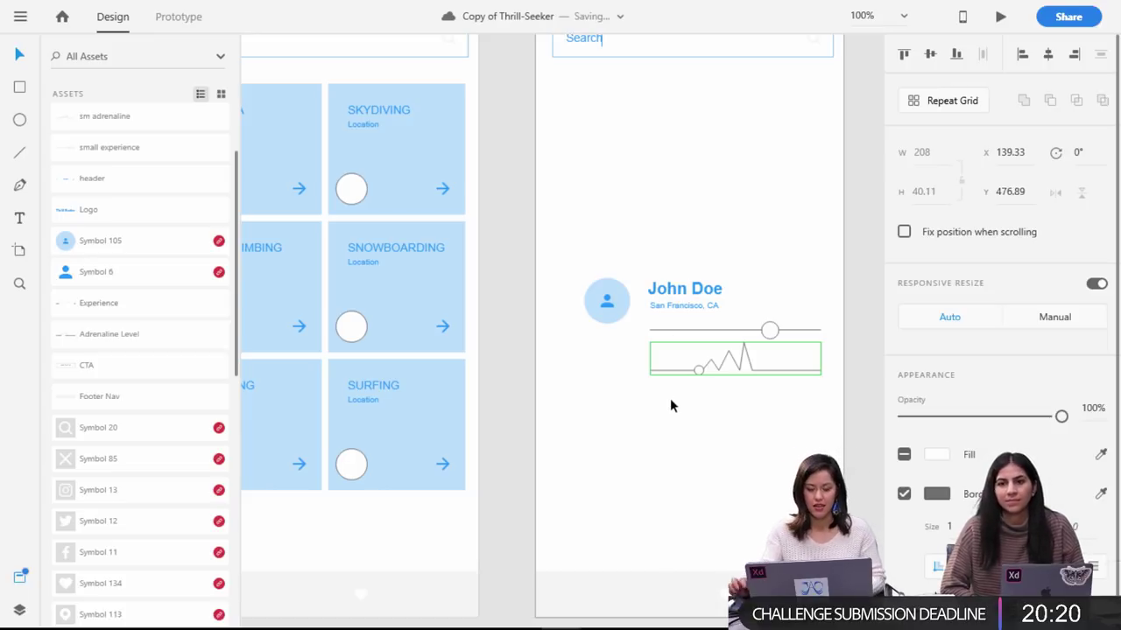
Copy the white circle from the Surfing card to below the adrenaline graph on the Thrill Seekers artboard, at about X 136, Y 531.
click(682, 305)
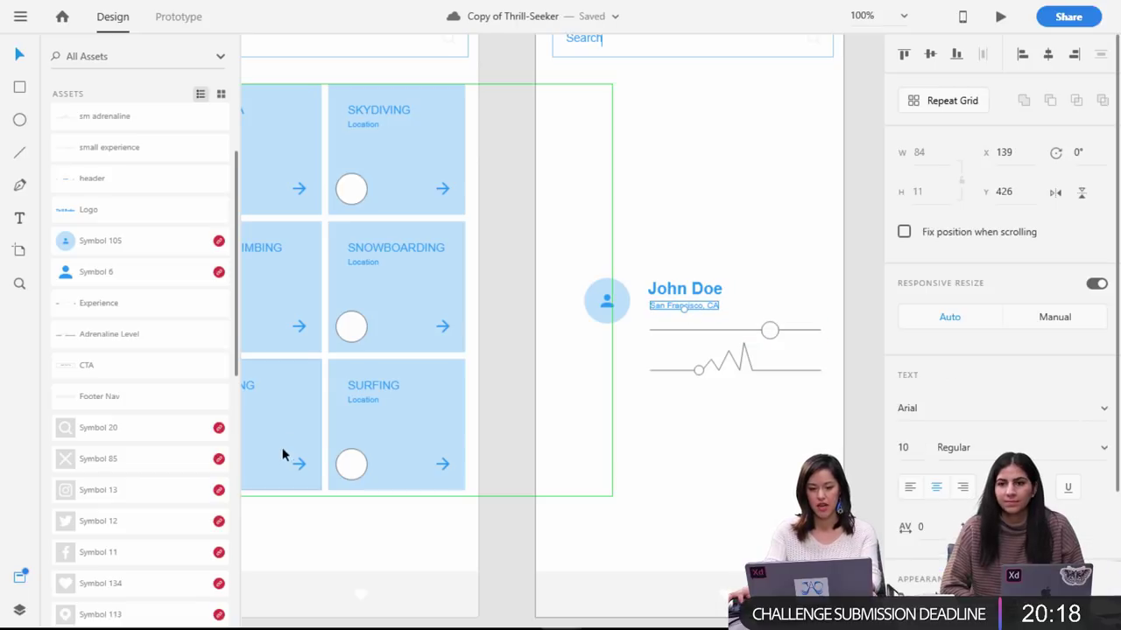
double_click(349, 464)
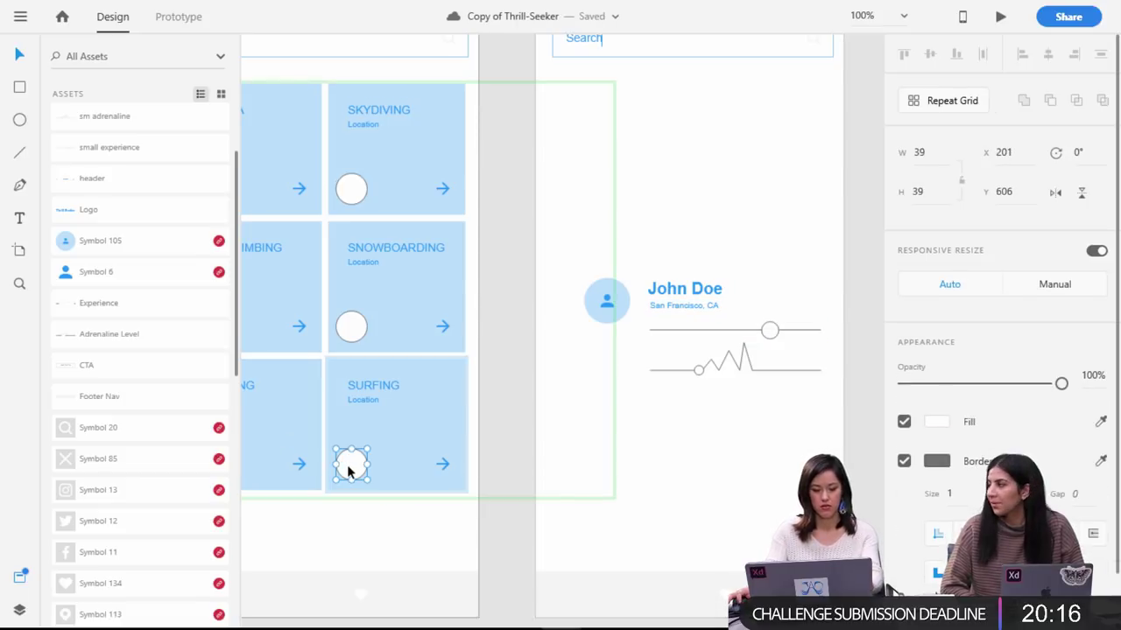
click(774, 518)
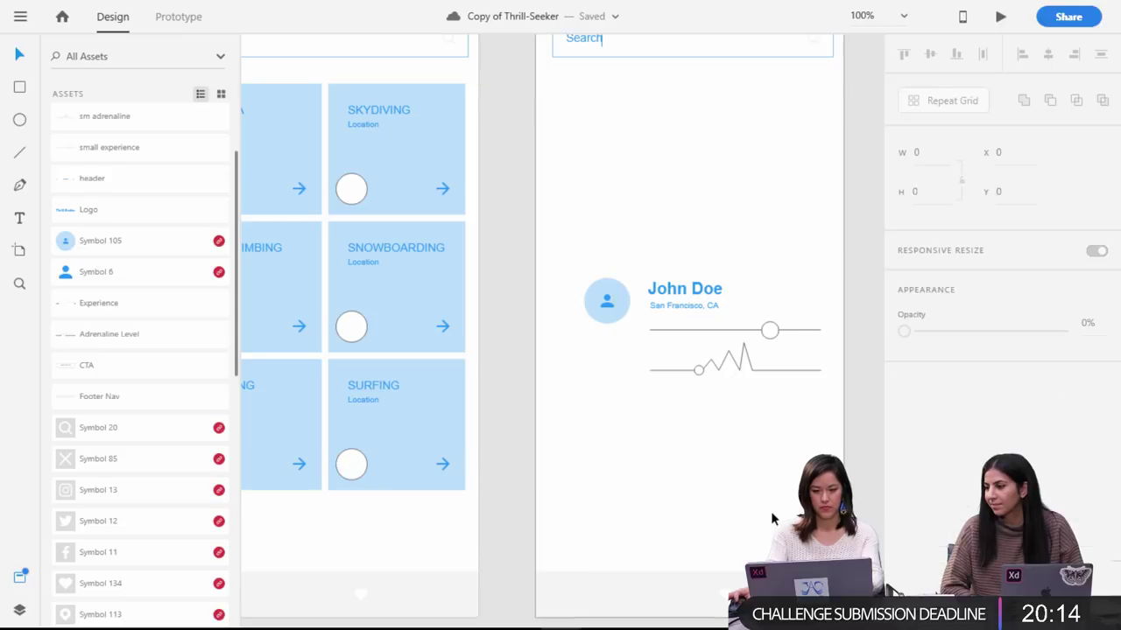
key(ctrl+v)
drag(715, 461, 662, 403)
Repeat the circle below the graph as a horizontal grid of three, about 178 wide.
key(ctrl+r)
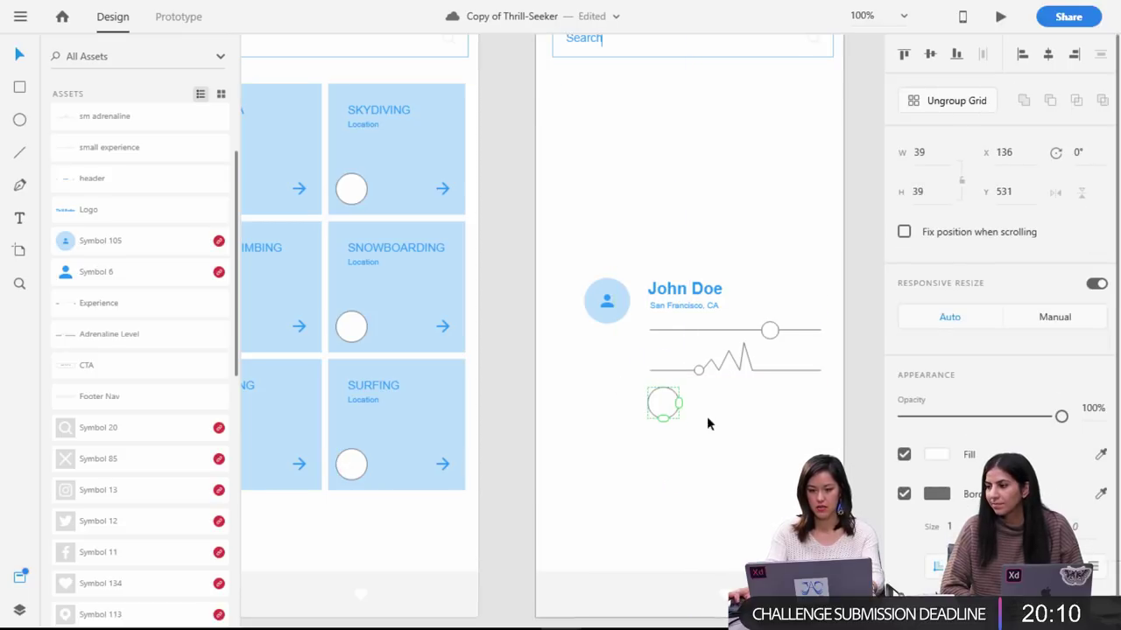
drag(680, 400, 793, 402)
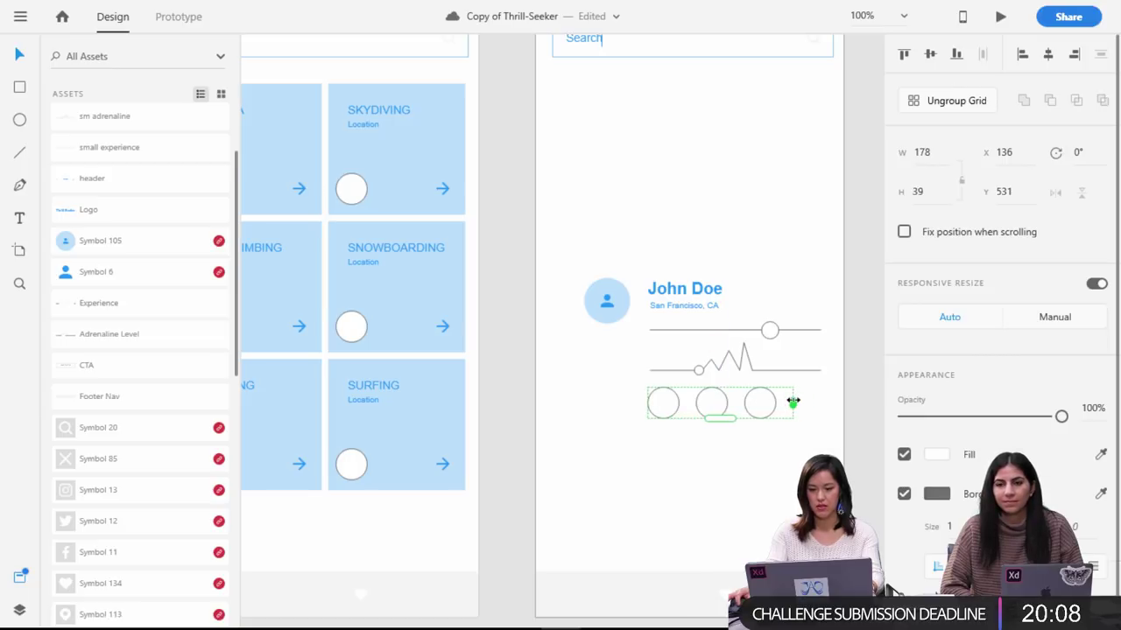
click(767, 420)
Move the whole profile entry up beneath the search field and flatten its adrenaline graph to a height of about 22.
drag(852, 440, 599, 140)
click(763, 300)
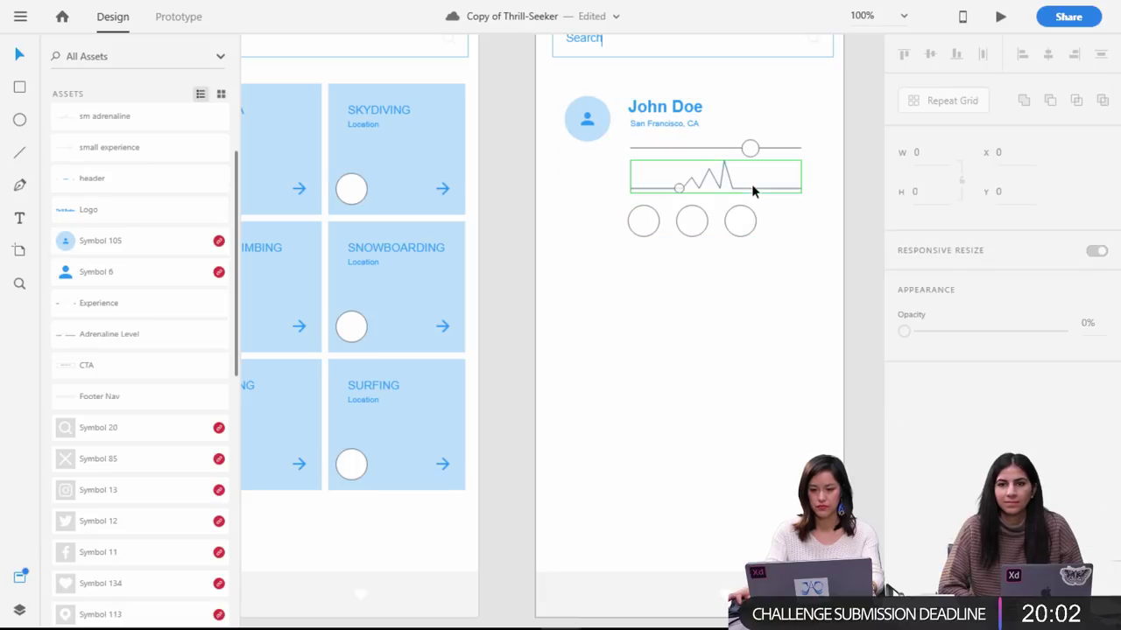
click(751, 184)
drag(715, 161, 716, 169)
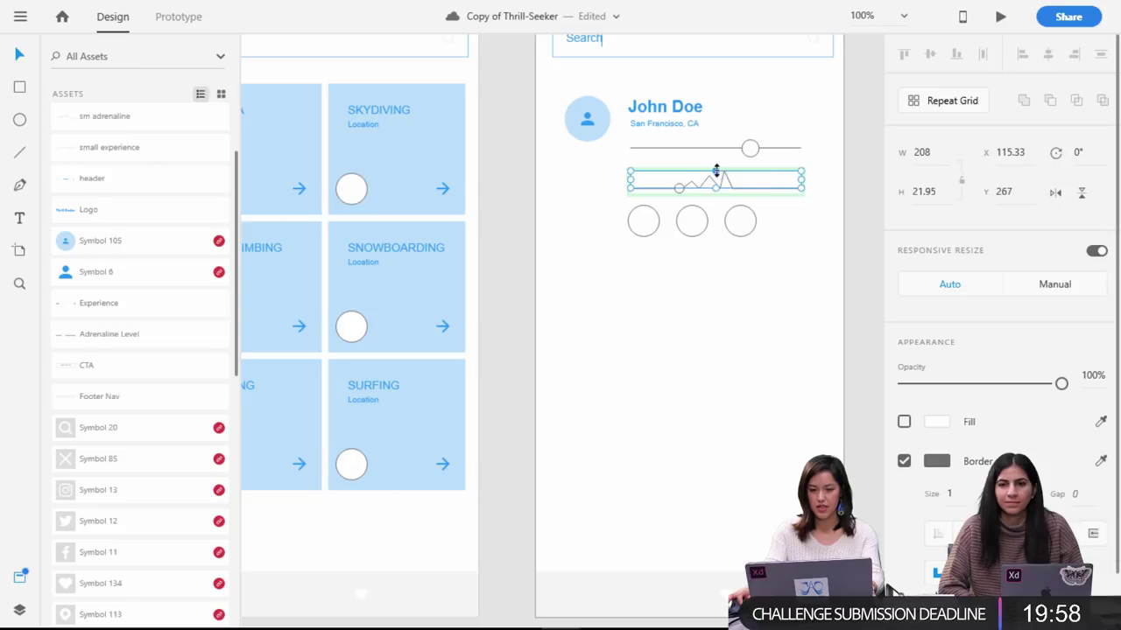
Shift the adrenaline graph and the row of circles up slightly, with the graph at Y 260, and save the document.
click(808, 262)
mouse_move(825, 257)
mouse_down()
mouse_move(639, 195)
mouse_move(677, 208)
mouse_move(698, 230)
mouse_up()
click(761, 300)
key(ctrl+minus)
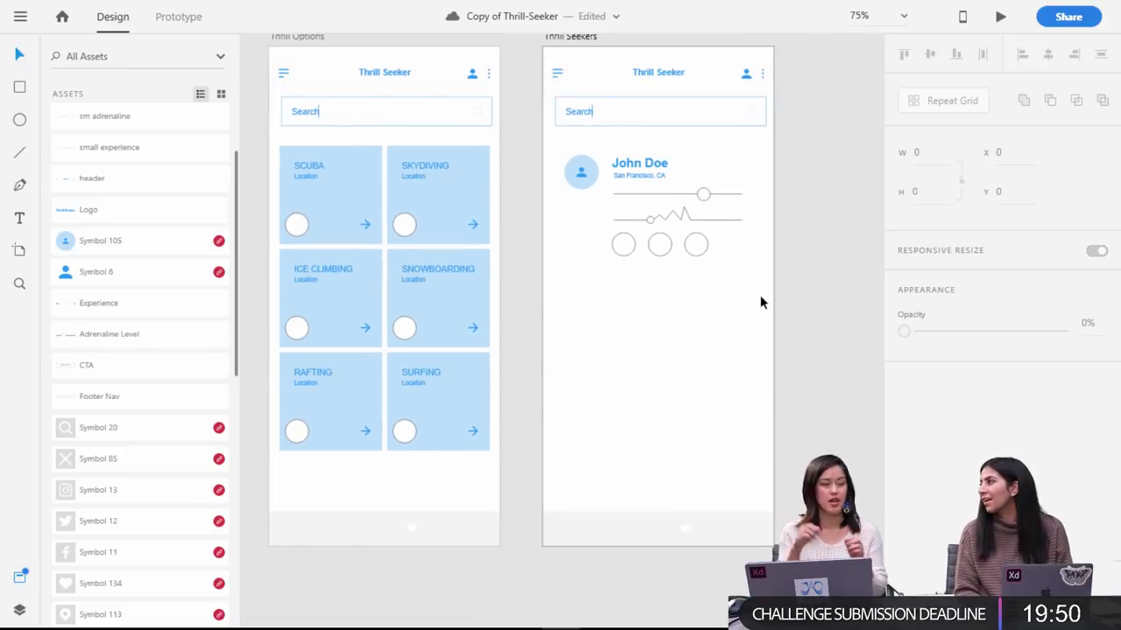
key(ctrl+s)
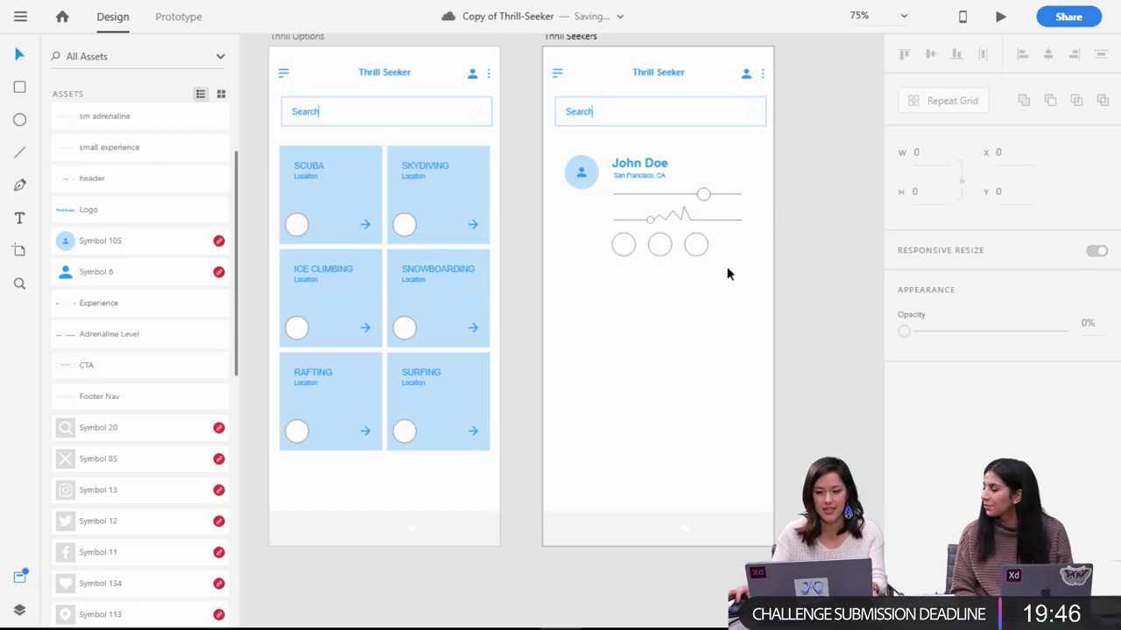
Recolor the white flame icon beside the Home artboard by sampling the blue of an existing asset as its fill.
key(ctrl+minus)
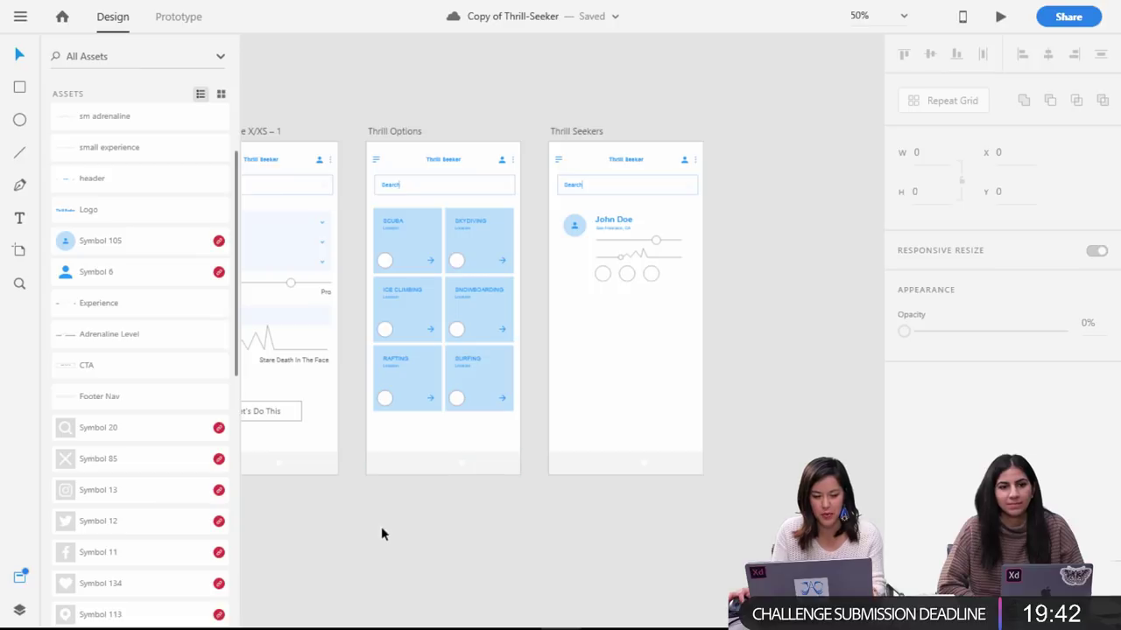
drag(335, 508, 693, 510)
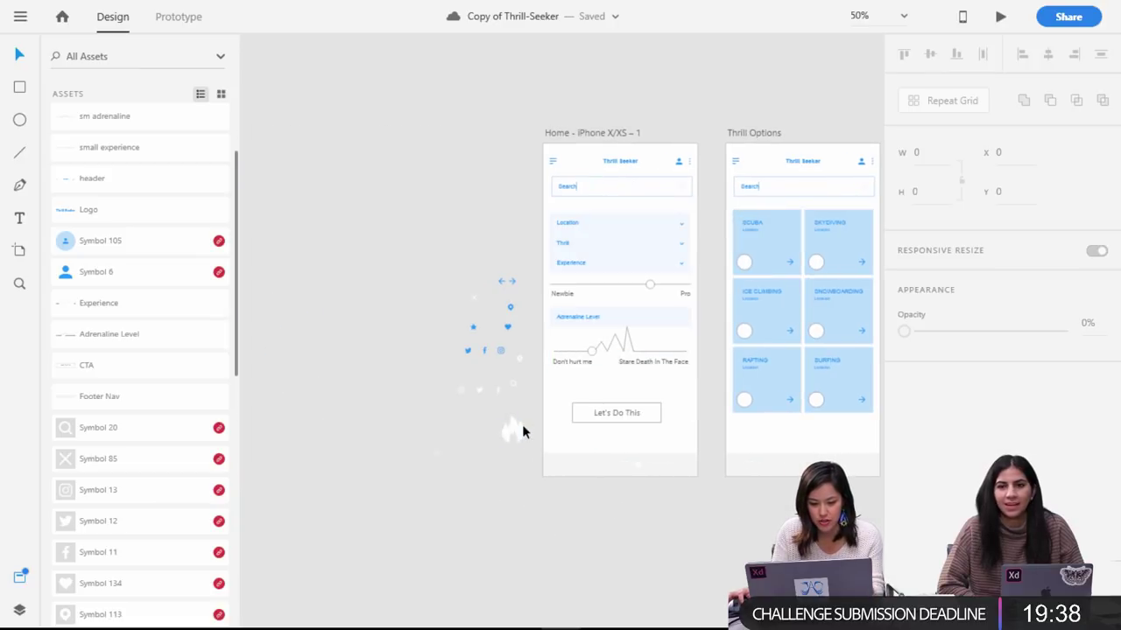
click(514, 429)
click(1100, 368)
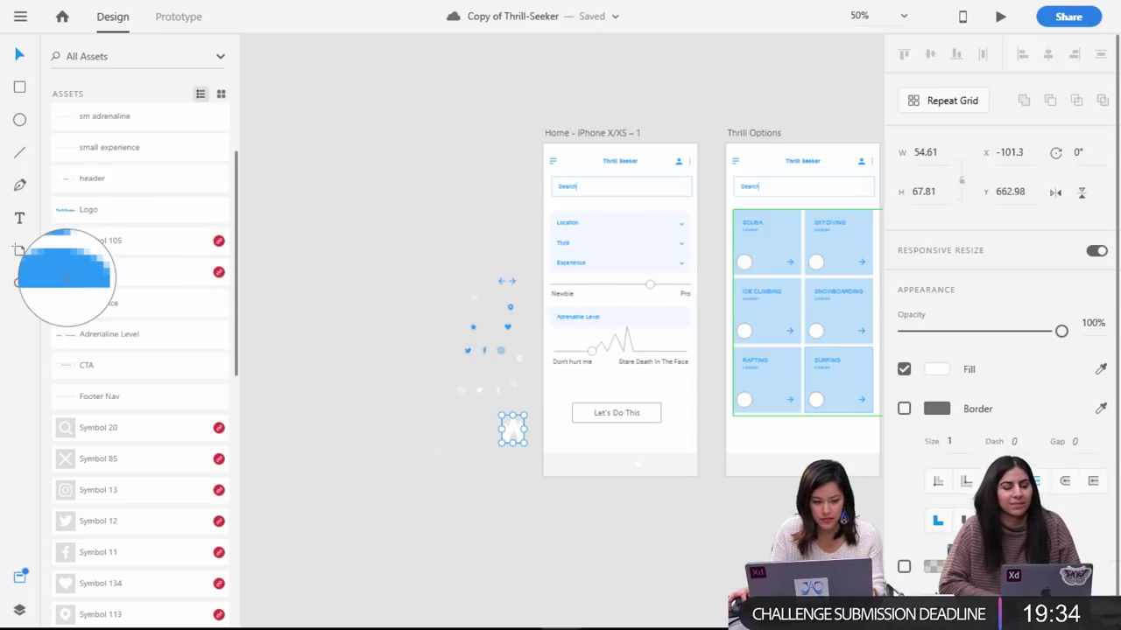
click(67, 278)
Move the blue flame icon onto the adrenaline graph on the Thrill Seekers artboard and scale it to about 32 × 40.
drag(517, 434, 837, 452)
drag(778, 525, 344, 575)
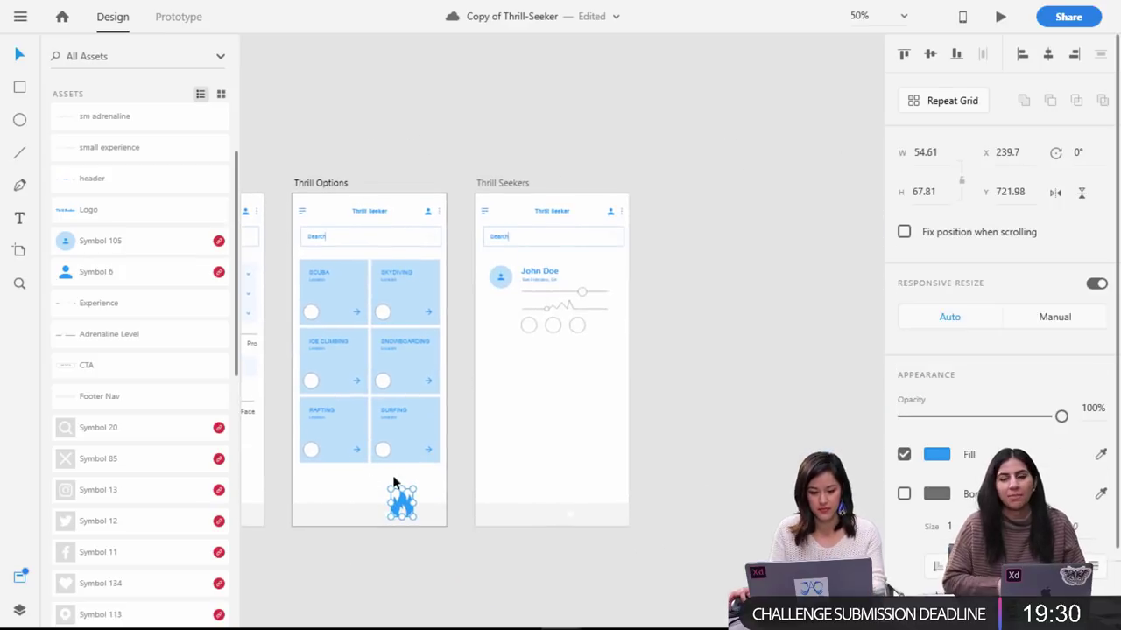
drag(408, 507, 604, 312)
key(ctrl+1)
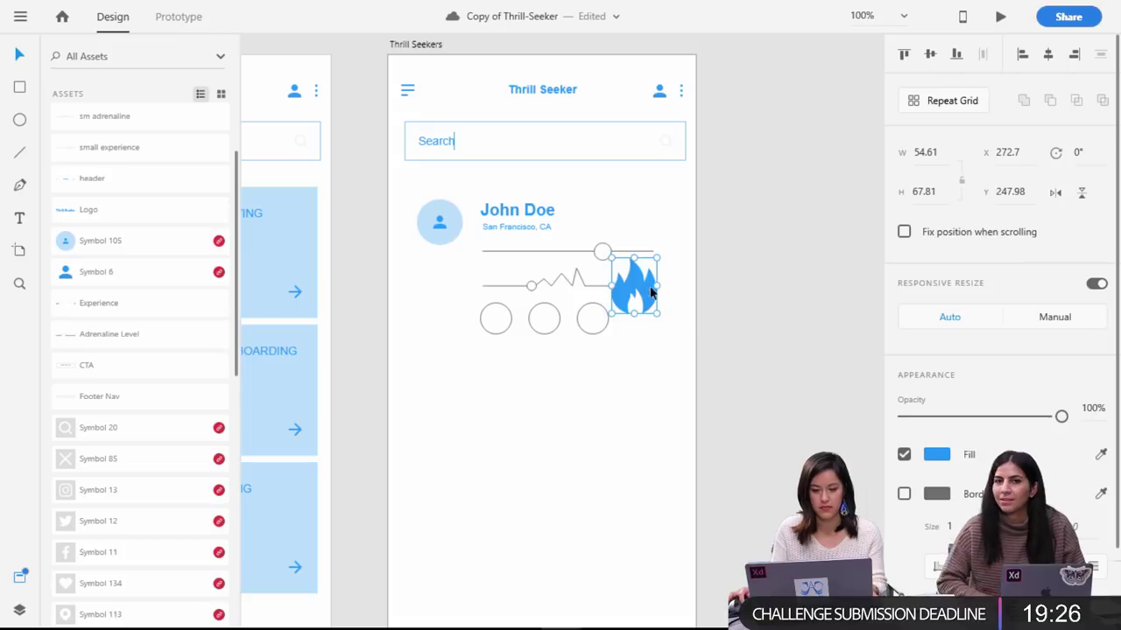
drag(657, 314, 611, 281)
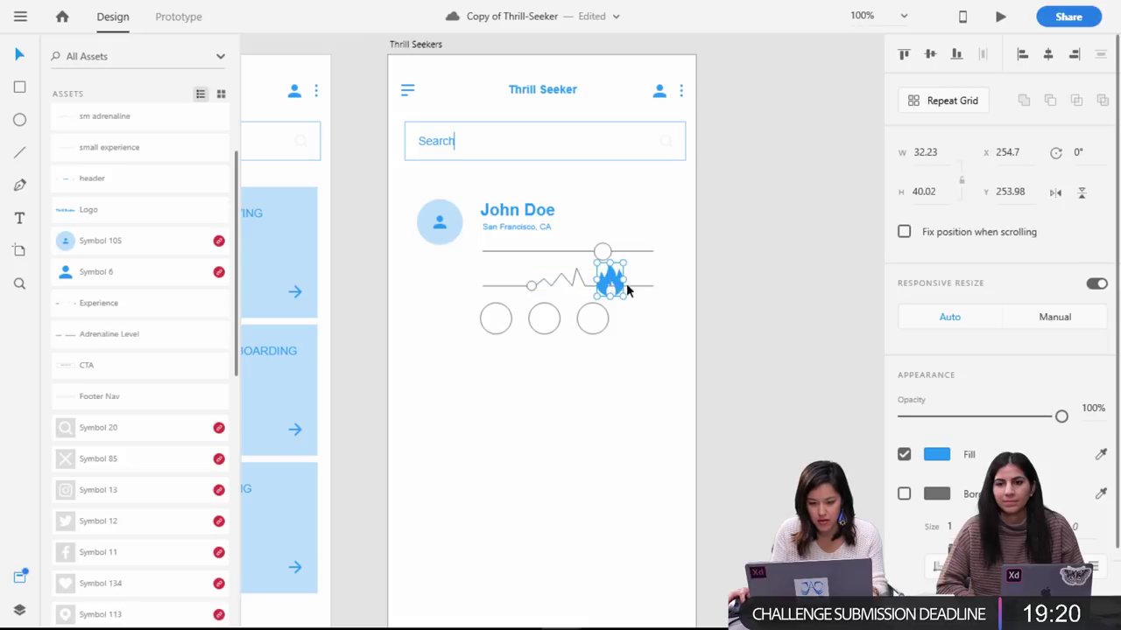
Move the flame icon inside the sm adrenaline symbol and shrink it to about 25 × 31 near the right end of the graph.
key(Escape)
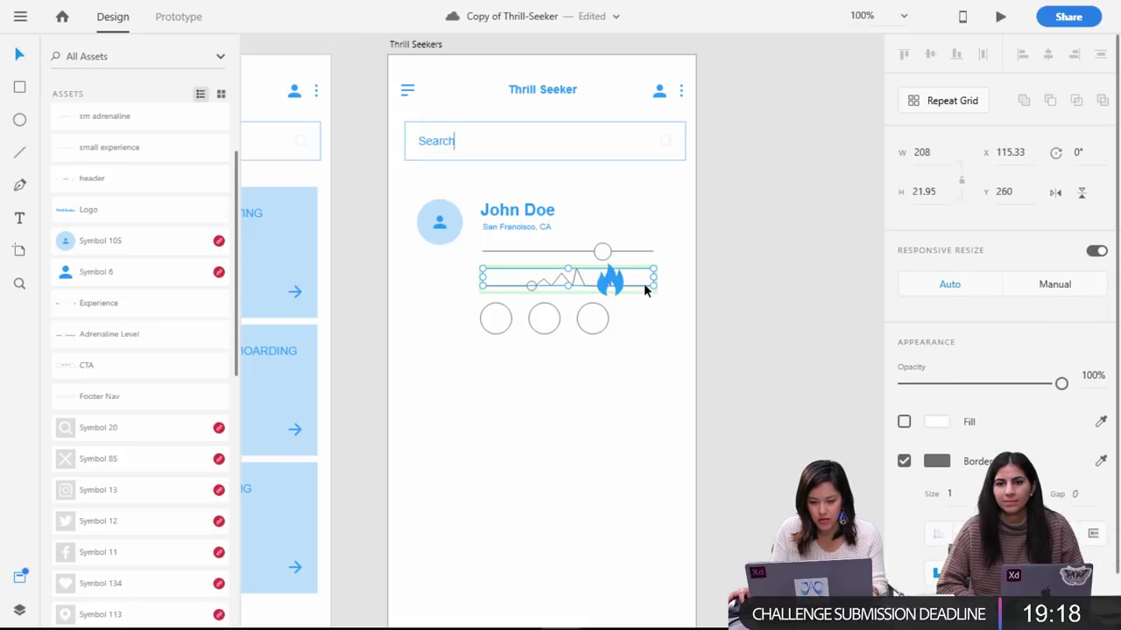
double_click(612, 285)
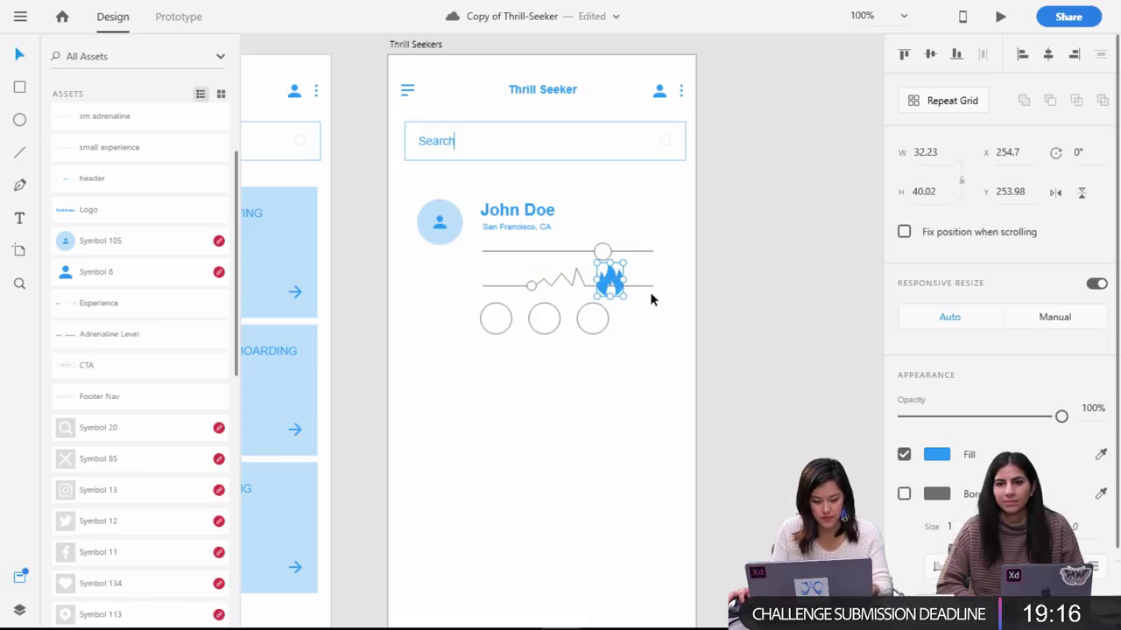
key(Delete)
click(640, 284)
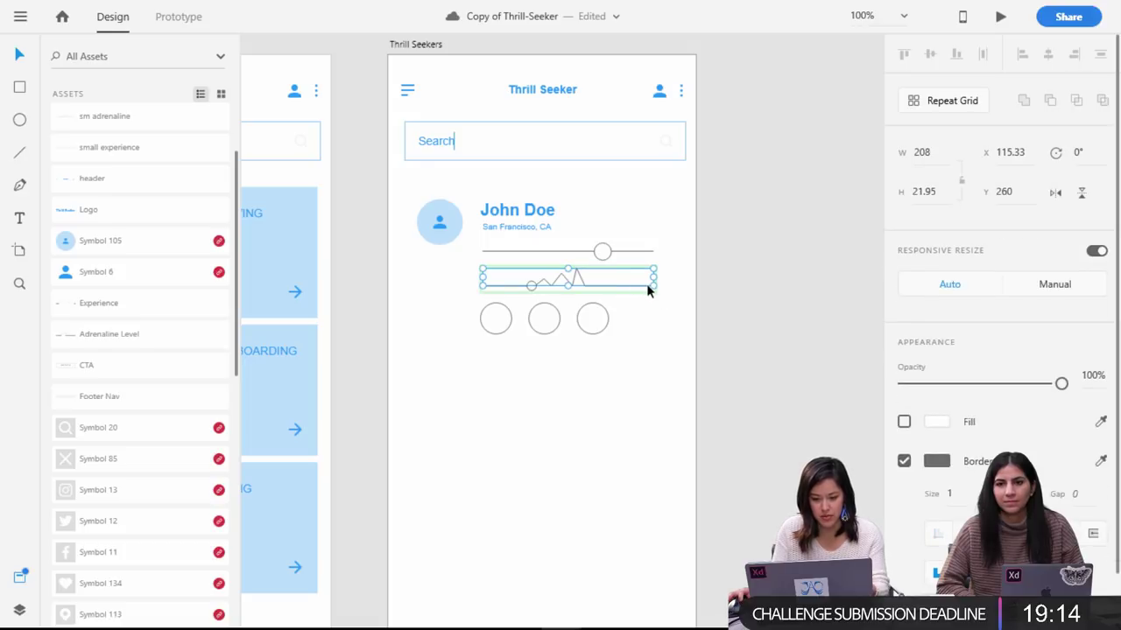
key(ctrl+z)
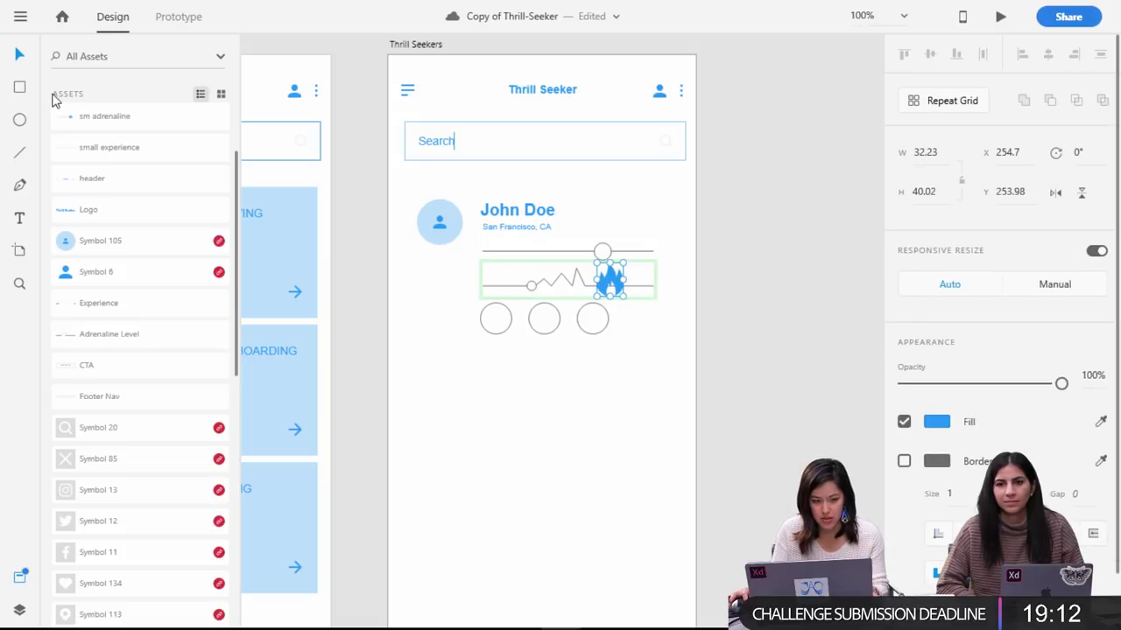
drag(613, 279, 640, 267)
Replace the symbol's zigzag graph with a straight line about 184 long leading to the flame, and delete the small circle.
click(595, 283)
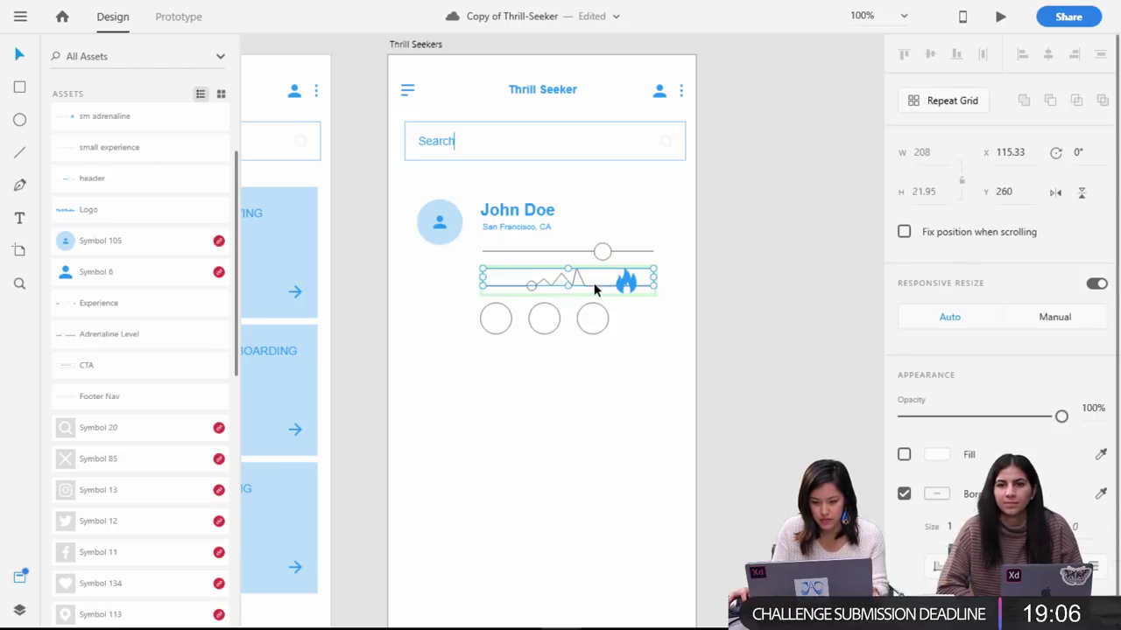
key(Delete)
key(l)
drag(637, 282, 605, 282)
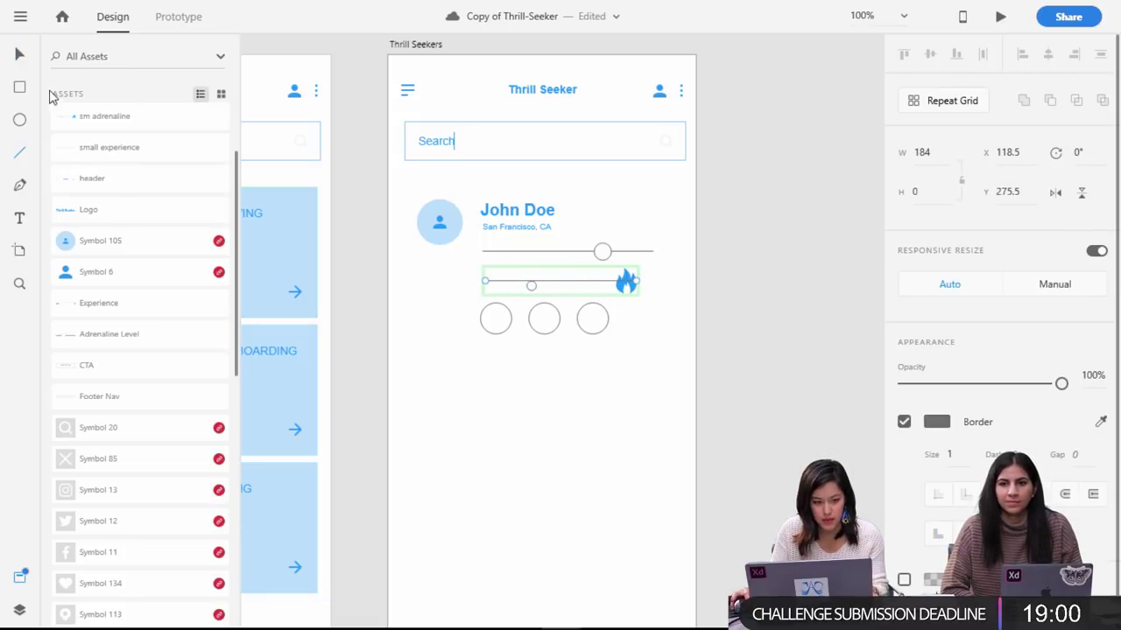
key(v)
click(728, 377)
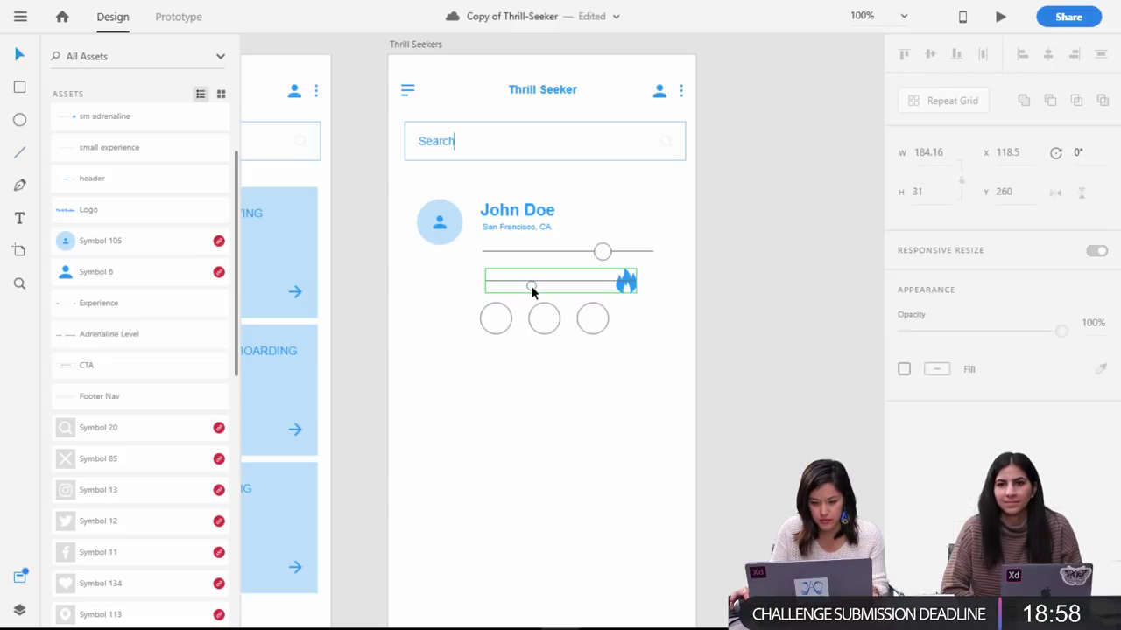
click(531, 289)
key(Delete)
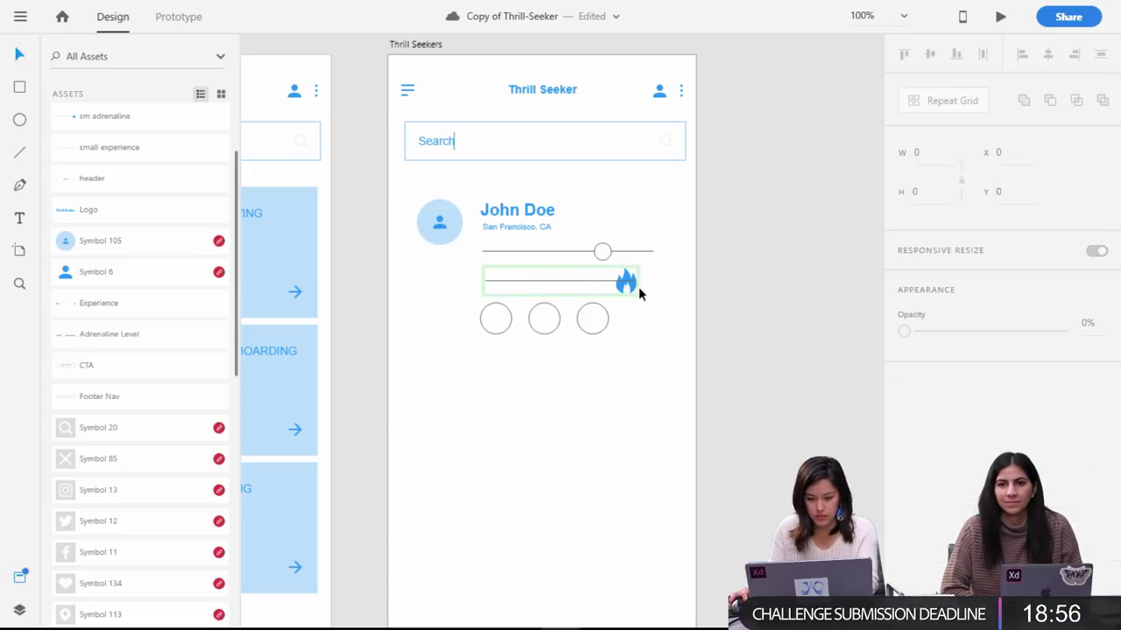
Shift the flame inward along the adrenaline line to about X 262 and extend the line to 205 wide.
click(631, 288)
right_click(630, 288)
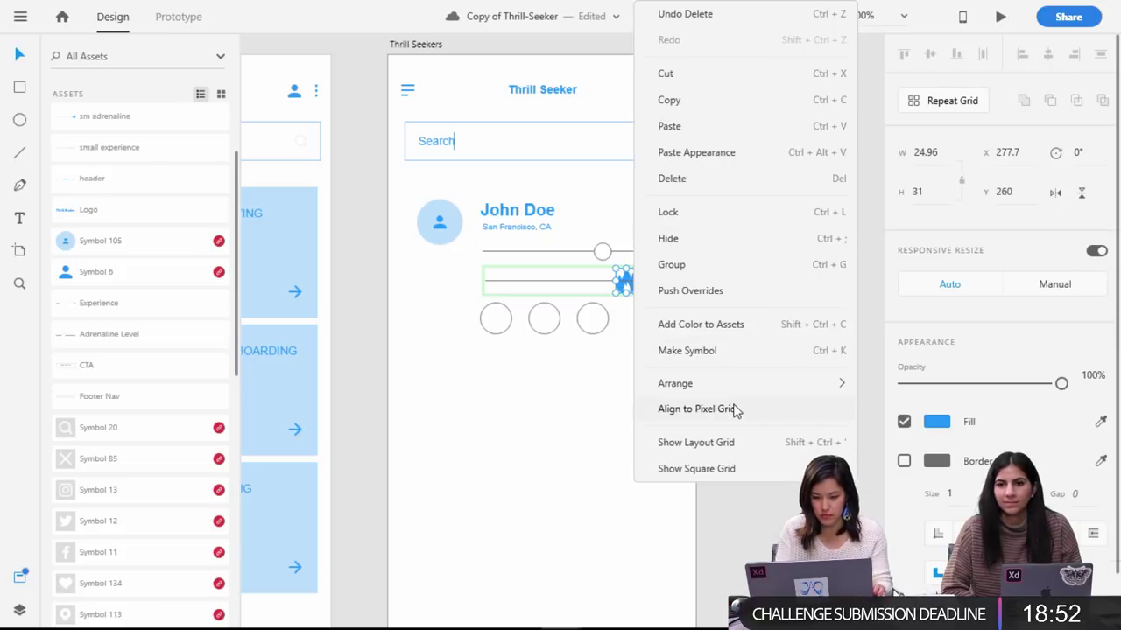
click(525, 425)
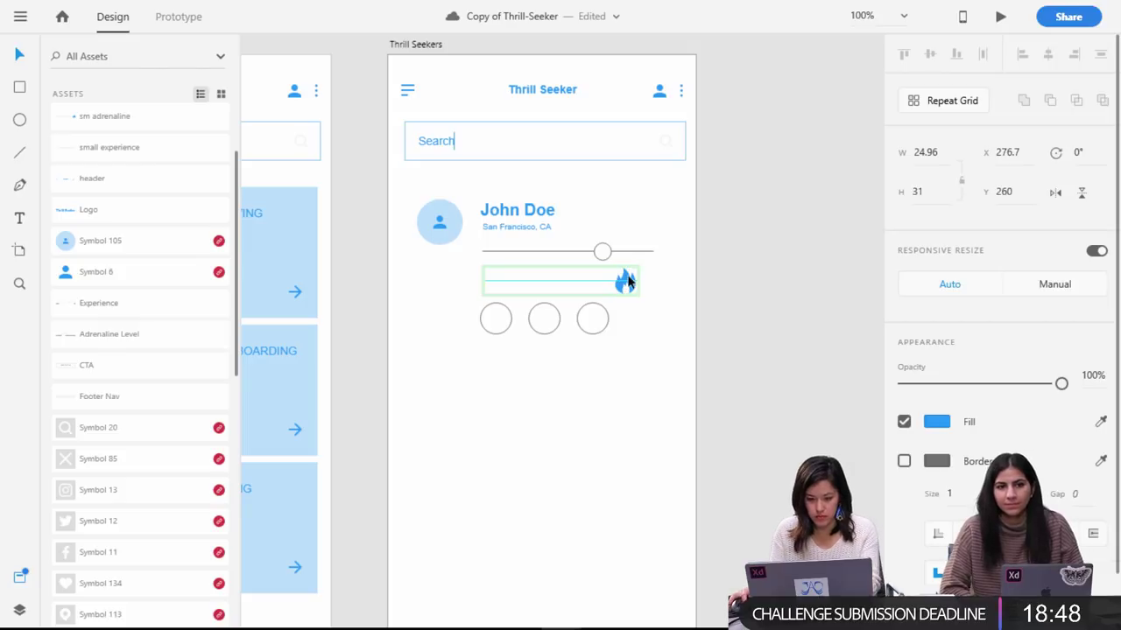
drag(642, 289, 613, 282)
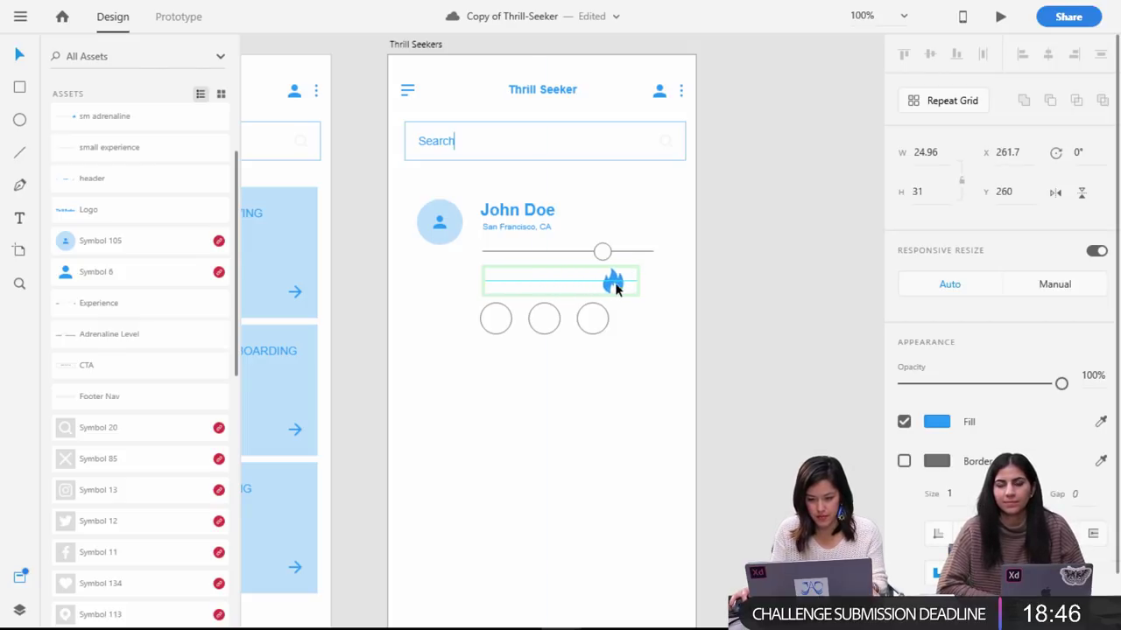
click(676, 296)
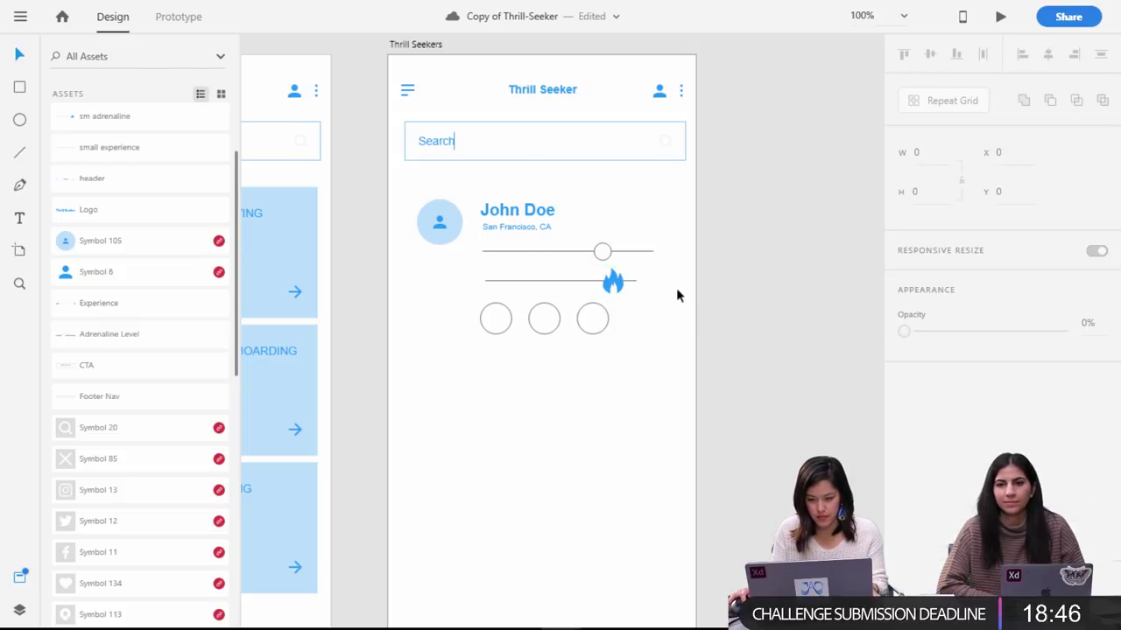
click(630, 284)
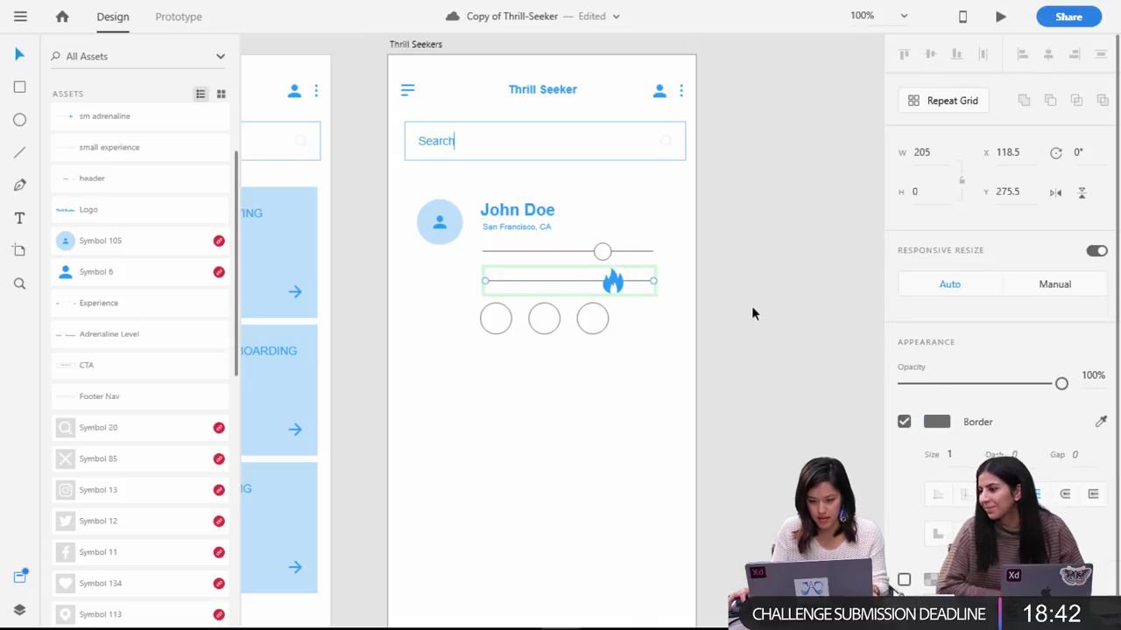
Slide the circular knob of the small experience slider back along its line to about X 225.
click(603, 252)
double_click(603, 252)
drag(603, 252, 582, 254)
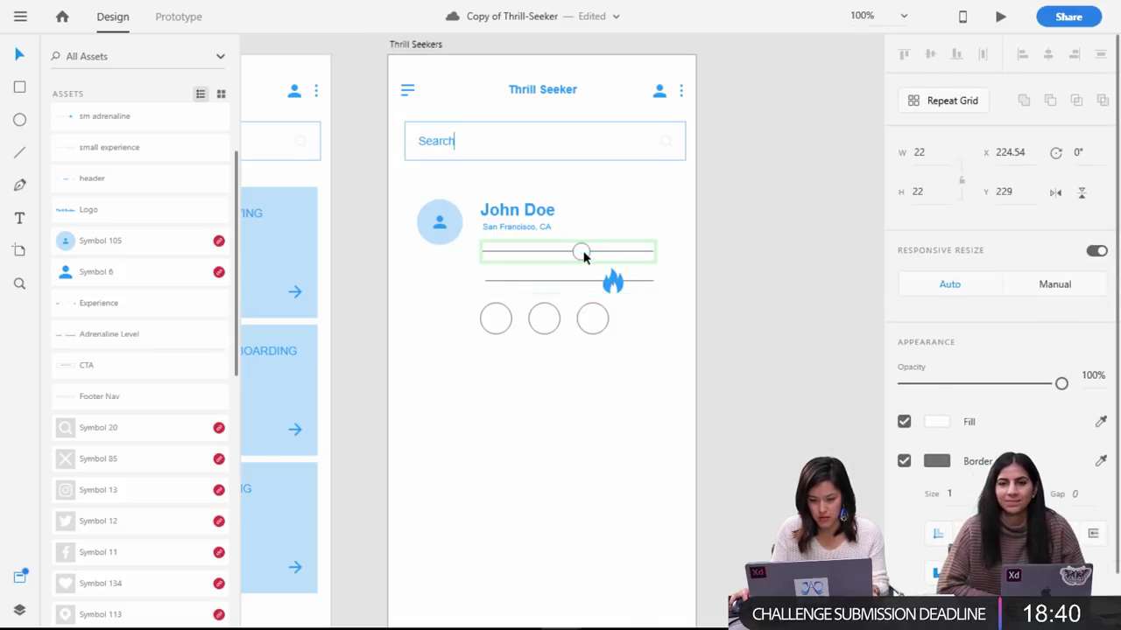
click(744, 330)
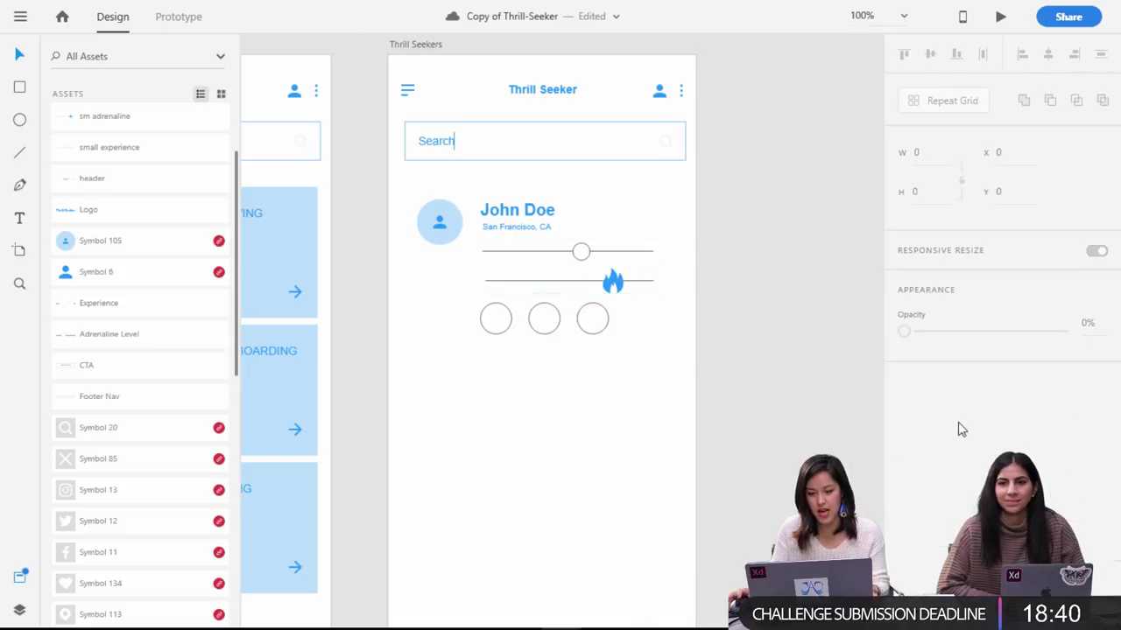
click(555, 288)
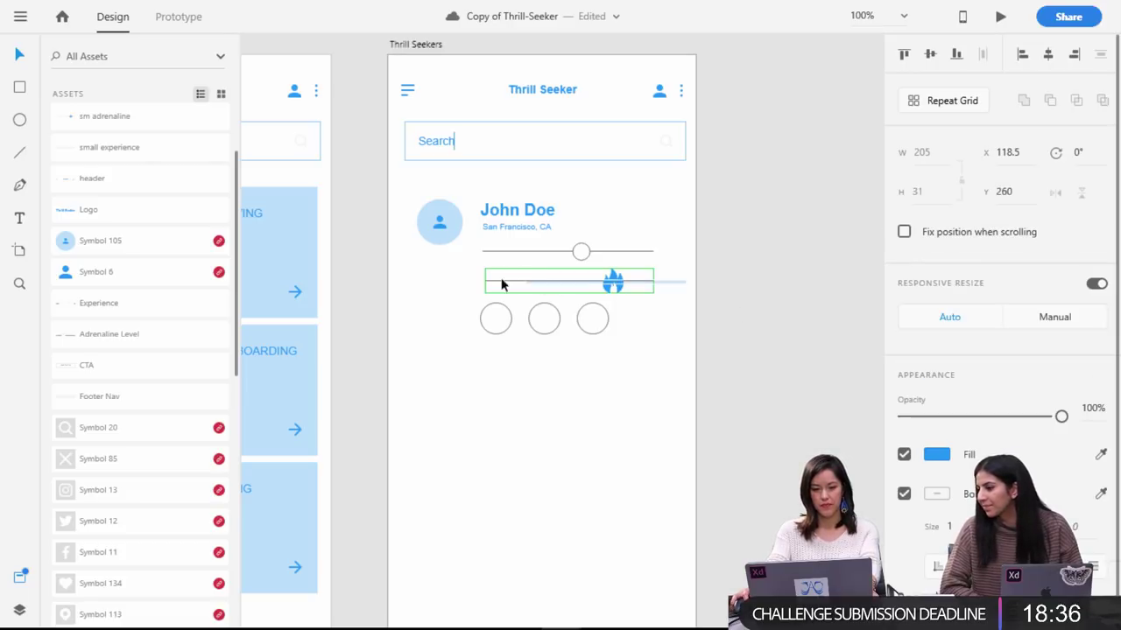
drag(105, 116, 625, 459)
key(Delete)
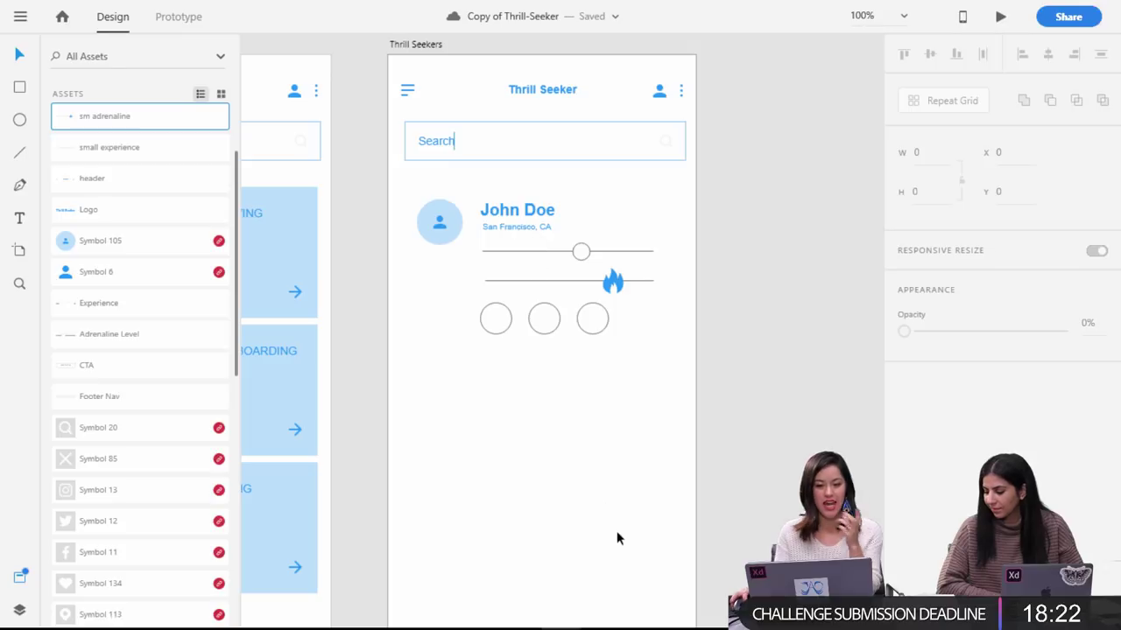
Shrink the circles in the three-circle repeat grid to 24 × 24.
click(586, 320)
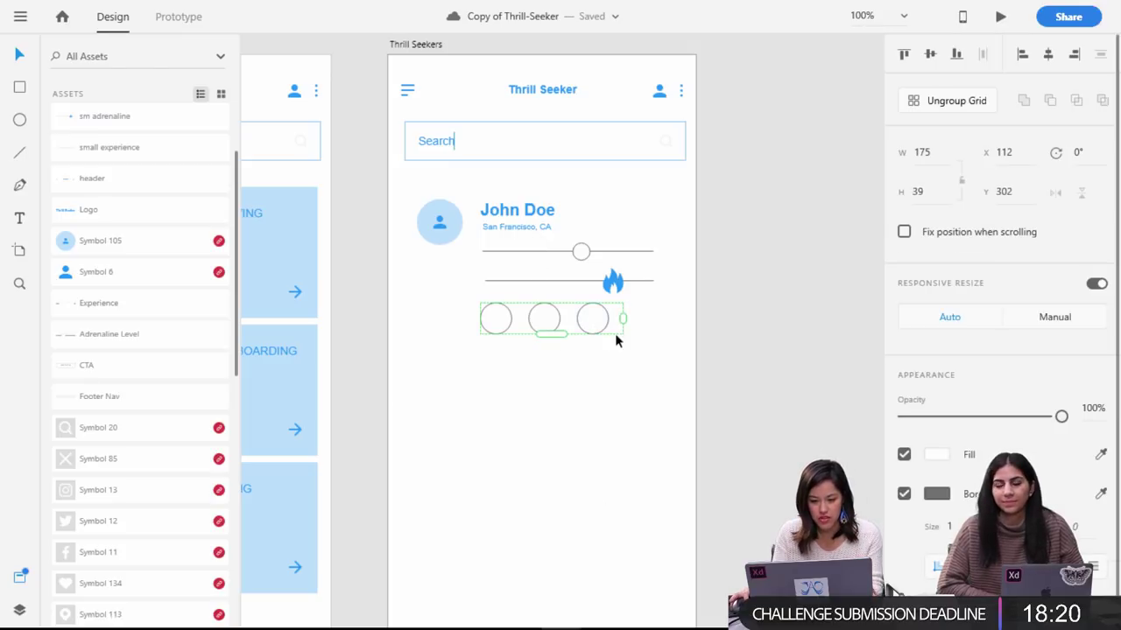
double_click(600, 327)
mouse_move(607, 334)
mouse_down()
mouse_move(596, 320)
mouse_move(600, 331)
mouse_up()
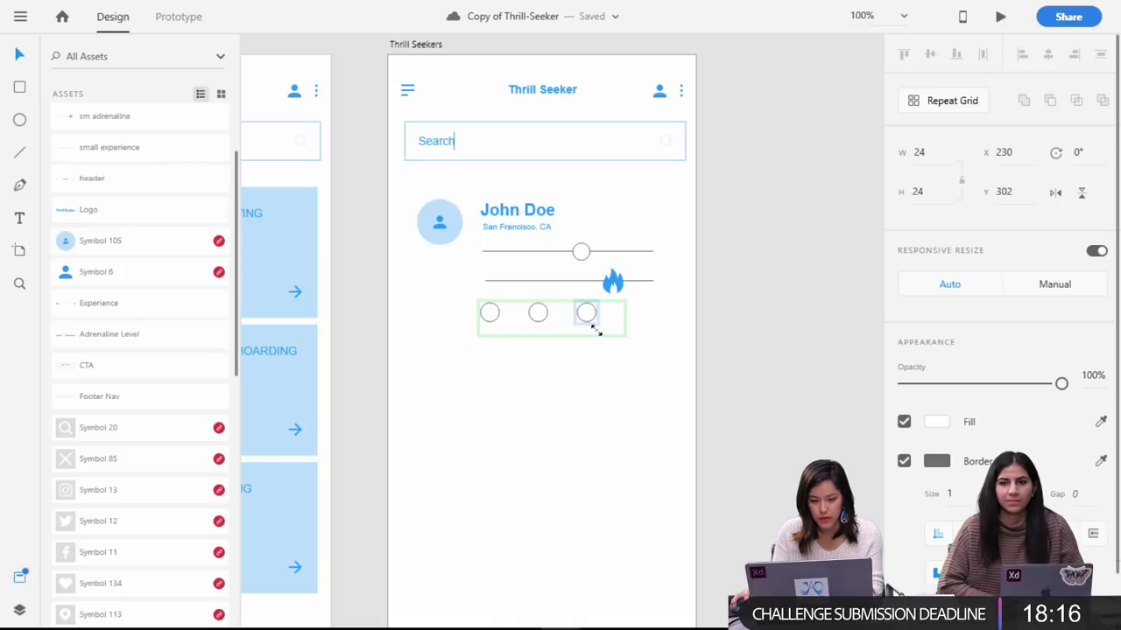
click(634, 369)
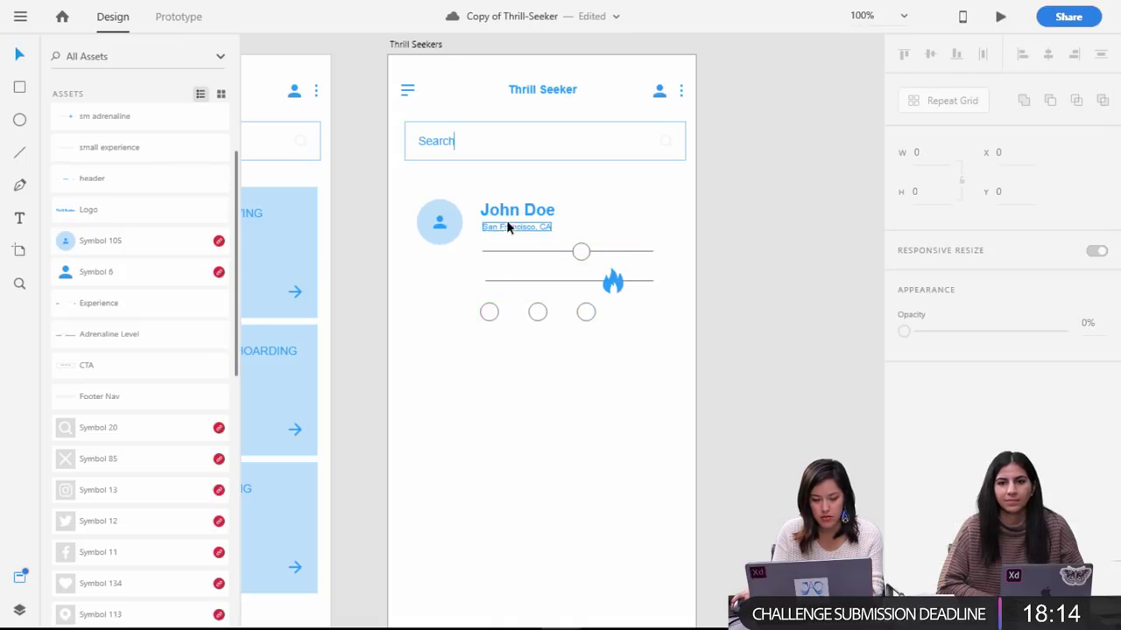
Set the location text under the profile name to size 14 and realign it beneath the name.
double_click(545, 232)
key(Escape)
double_click(533, 225)
key(ctrl+a)
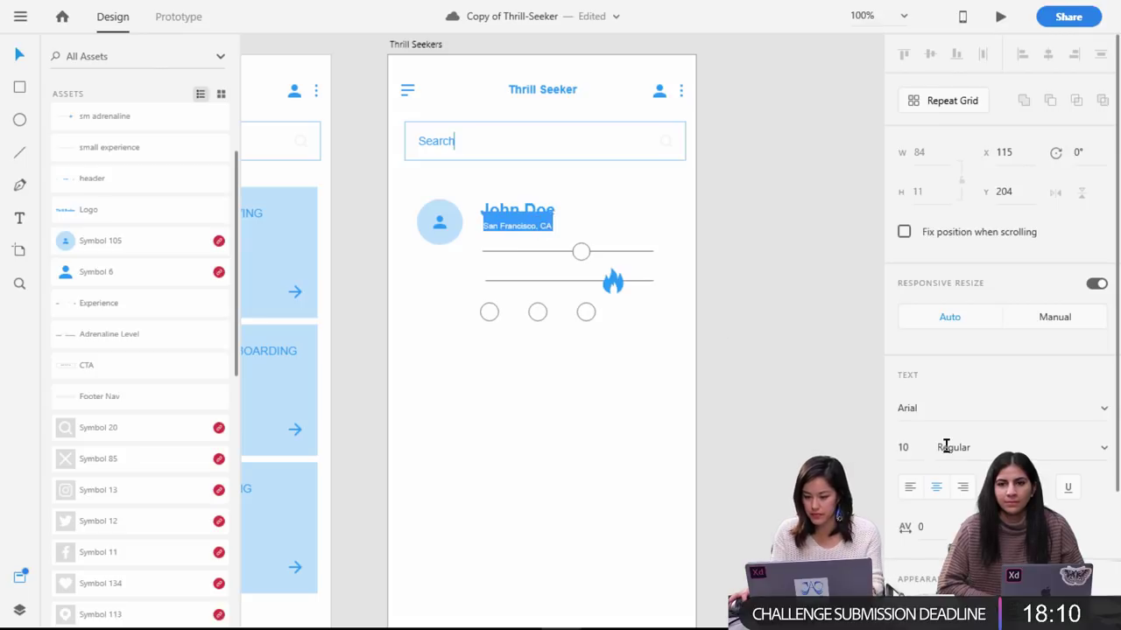
click(901, 446)
key(BackSpace)
text(4)
key(Return)
key(Escape)
drag(538, 221, 547, 225)
click(683, 323)
Move the row of circles to Y 234 beneath the location text, and place the experience and adrenaline sliders below it.
click(616, 325)
drag(488, 323, 488, 262)
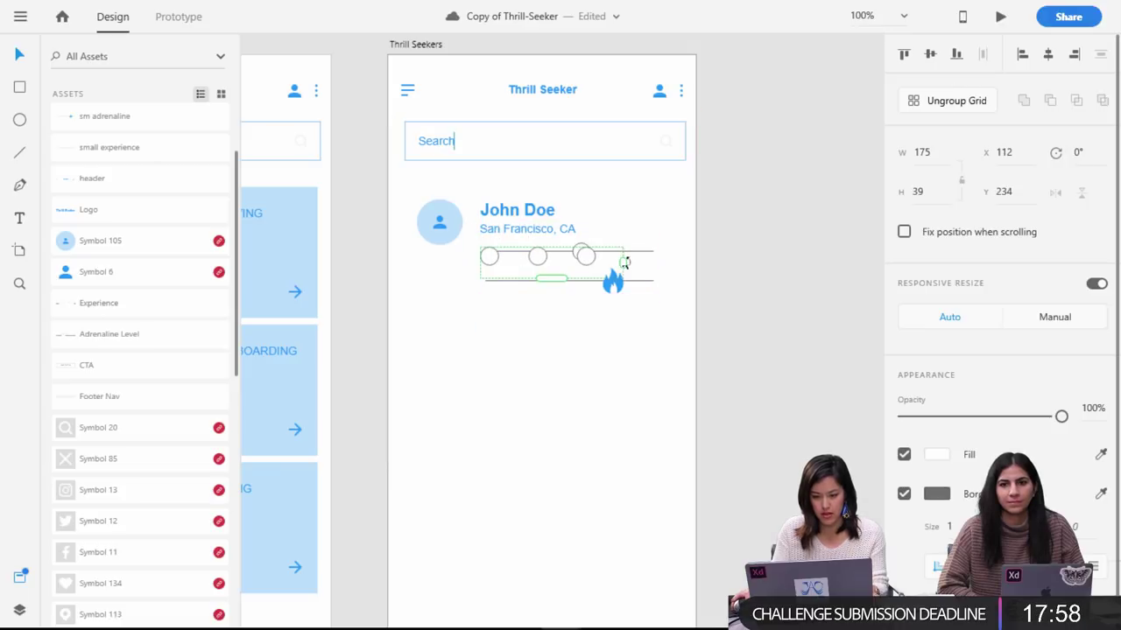
click(647, 257)
click(646, 252)
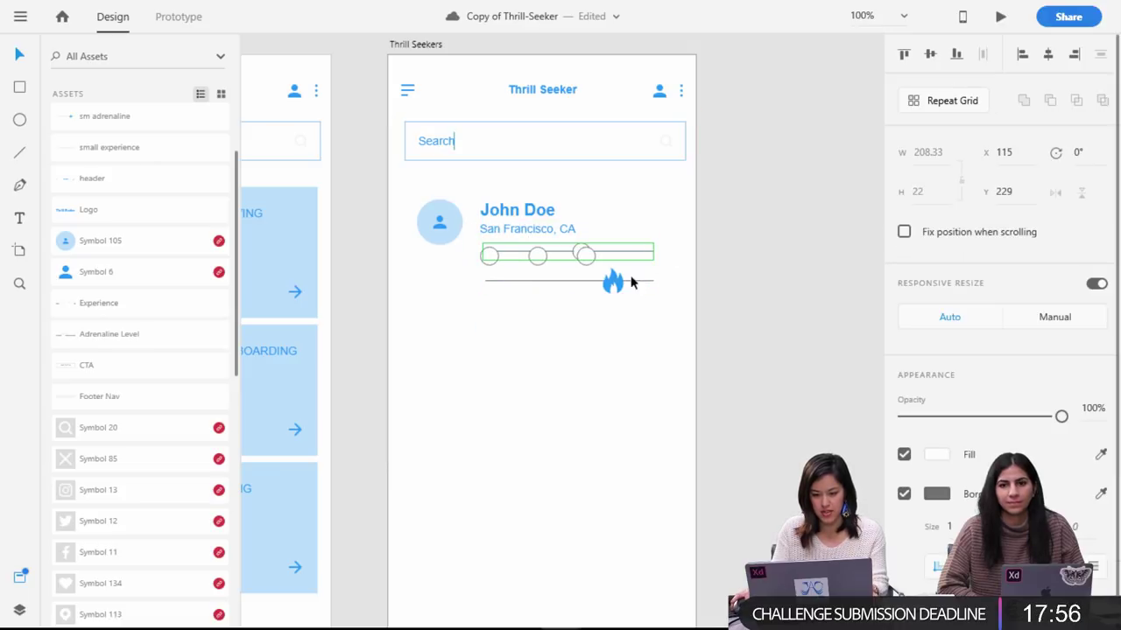
drag(611, 281, 617, 315)
drag(633, 250, 633, 294)
click(717, 354)
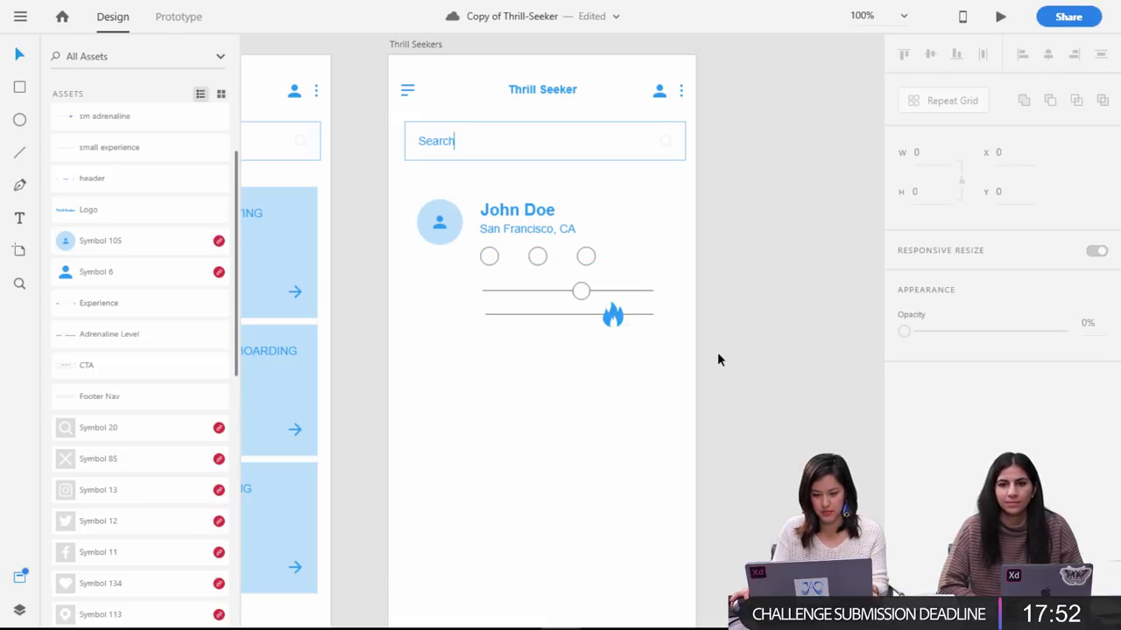
Group the profile entry and repeat it vertically as a repeat grid of three evenly spaced entries, 516 tall.
drag(719, 356, 408, 167)
key(ctrl+g)
click(944, 102)
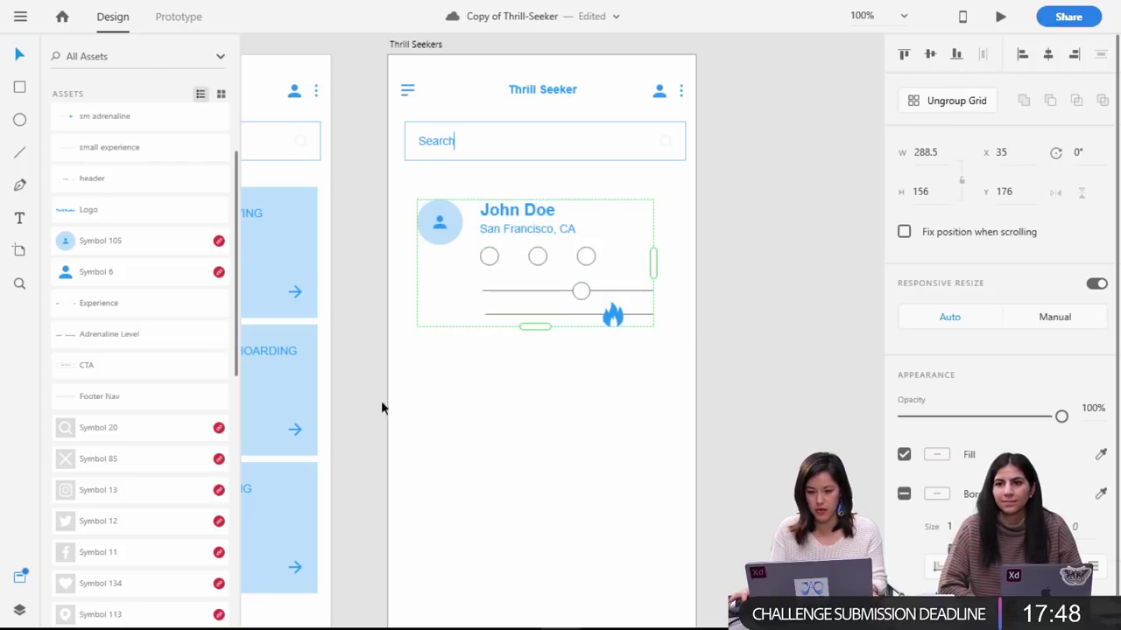
drag(529, 330, 575, 613)
mouse_move(541, 550)
mouse_down()
mouse_move(544, 565)
mouse_move(537, 556)
mouse_up()
click(679, 525)
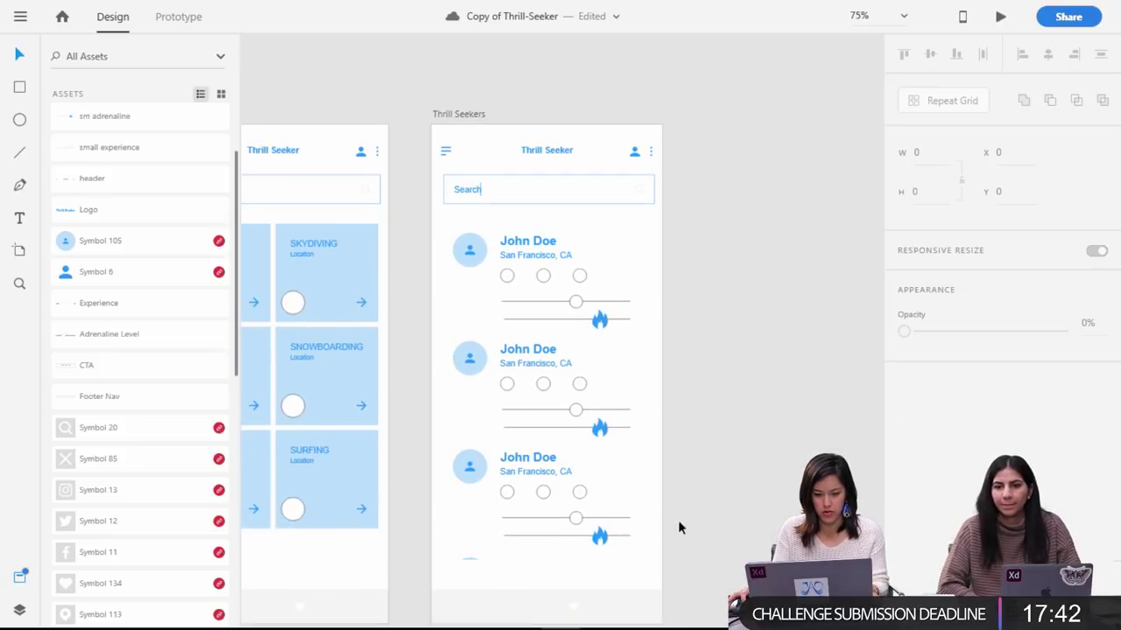
click(551, 535)
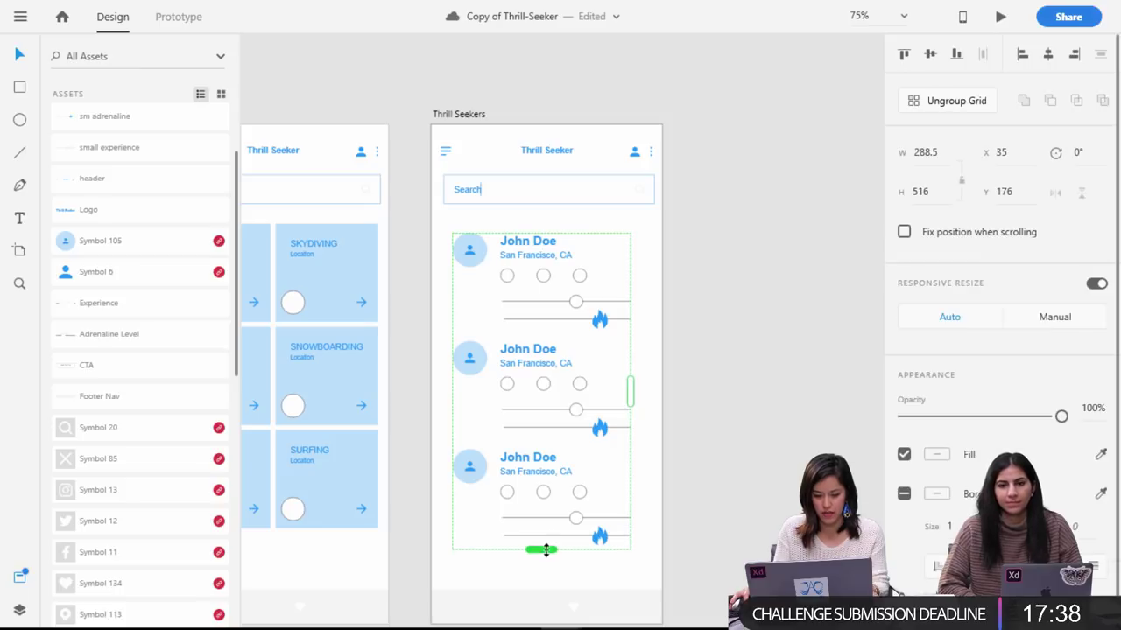
click(708, 570)
Fill the Footer Nav background with the light blue sampled from the Thrill Options cards.
scroll(704, 570, up, 1)
scroll(705, 572, down, 3)
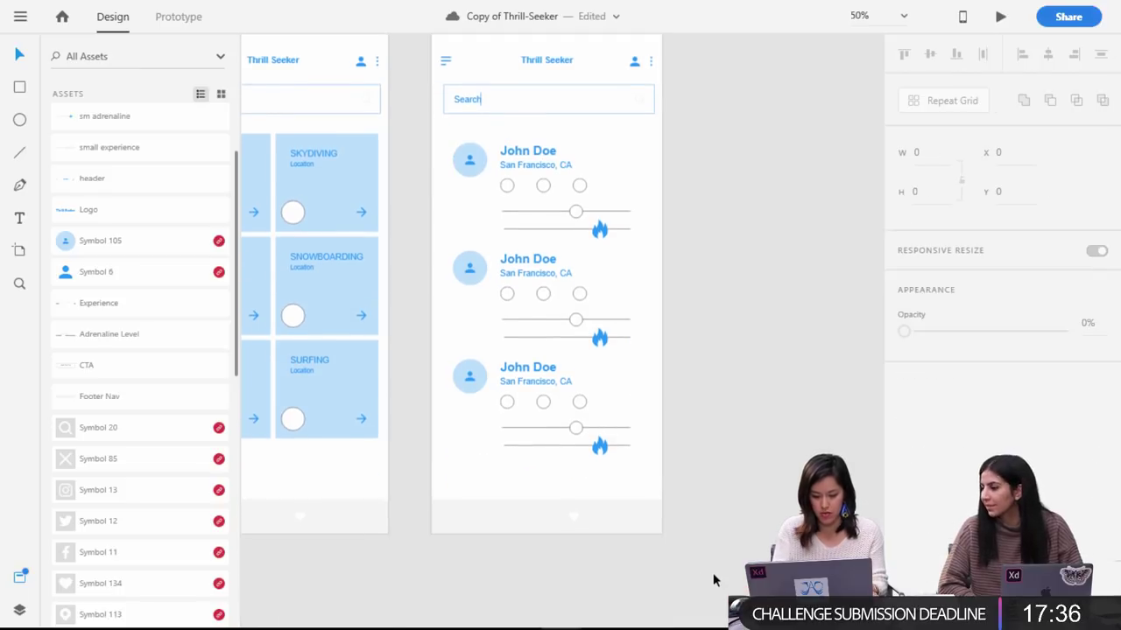
scroll(714, 580, down, 3)
click(306, 450)
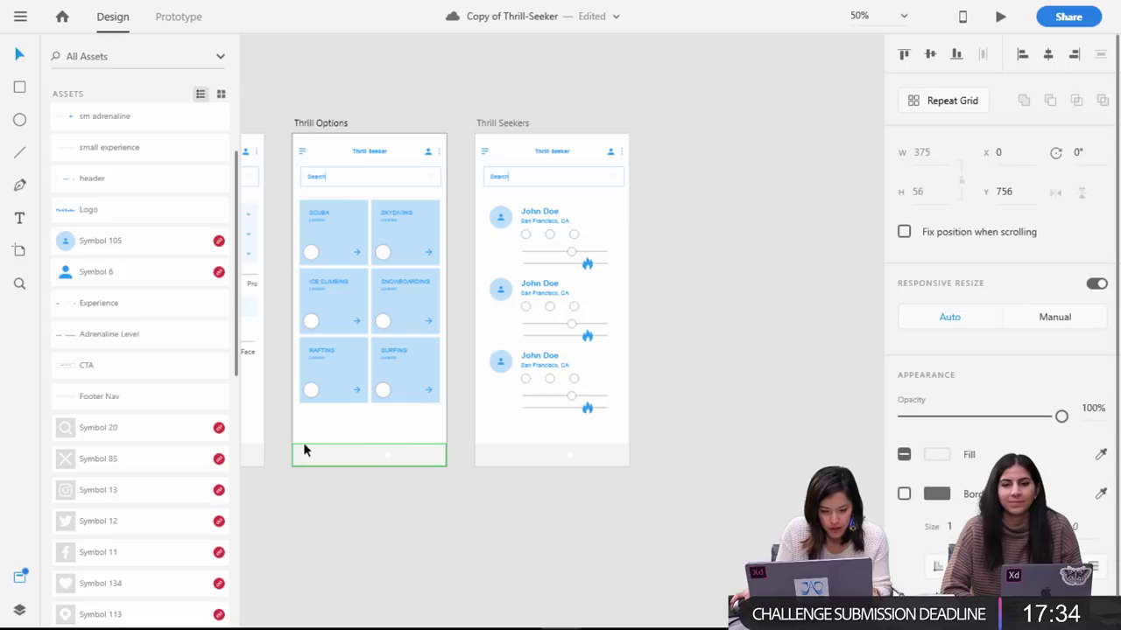
double_click(303, 448)
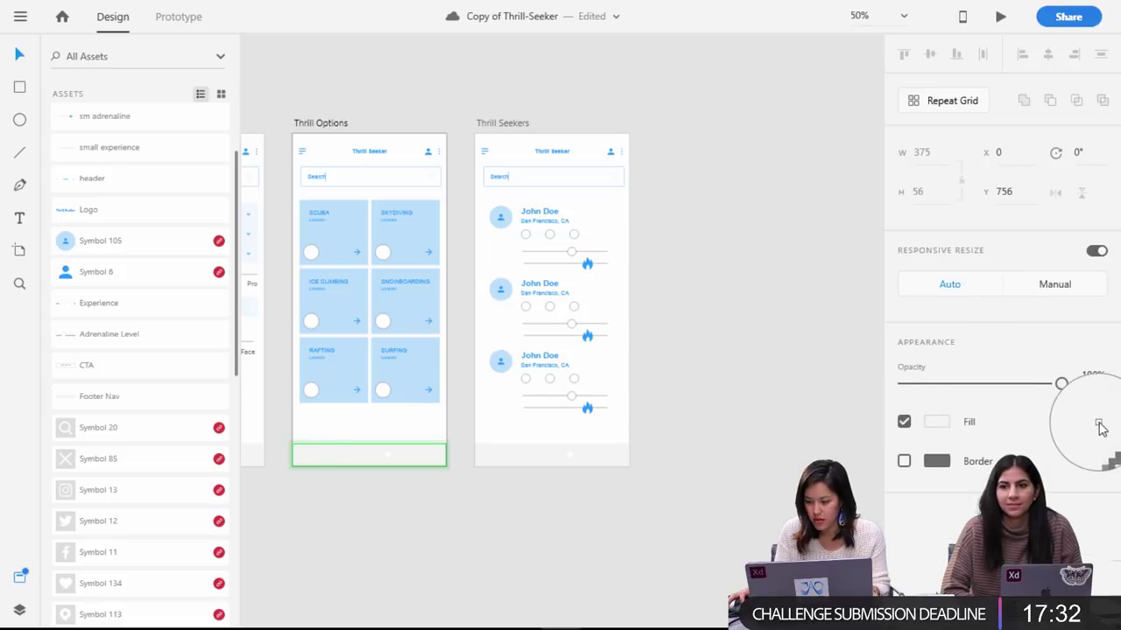
click(408, 242)
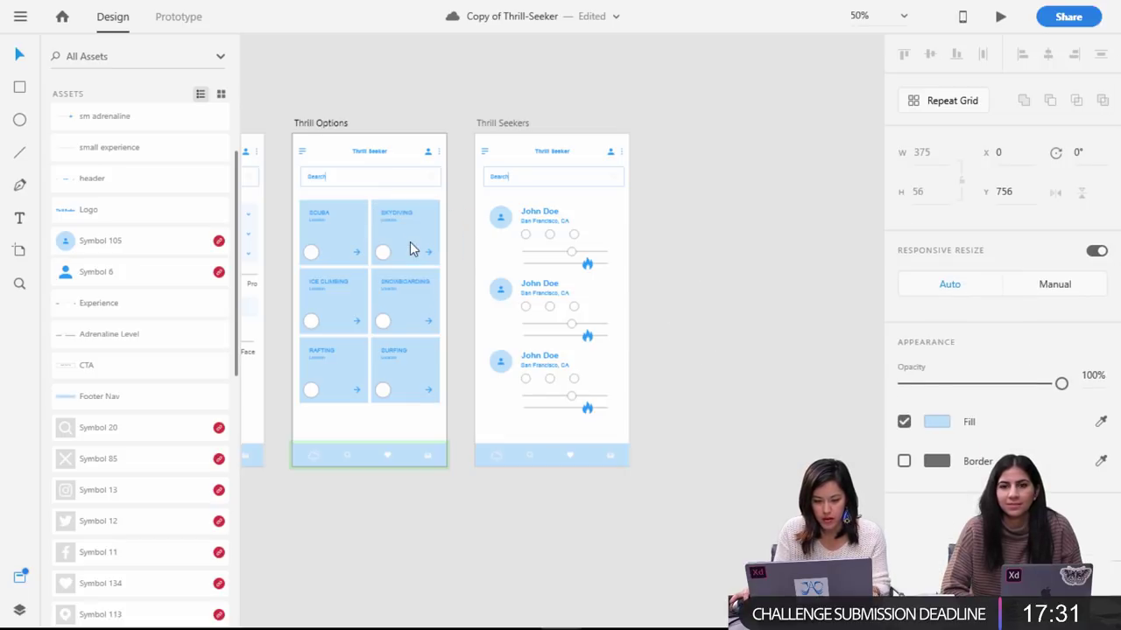
click(769, 341)
Save the document and duplicate the Thrill Seekers artboard.
key(ctrl+minus)
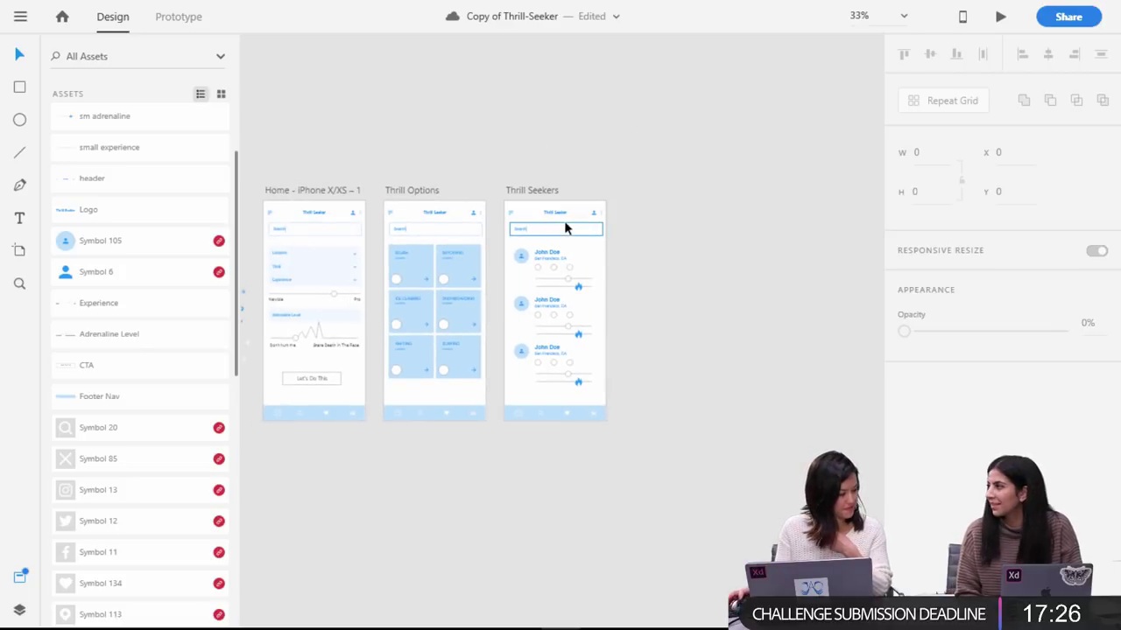
key(ctrl+s)
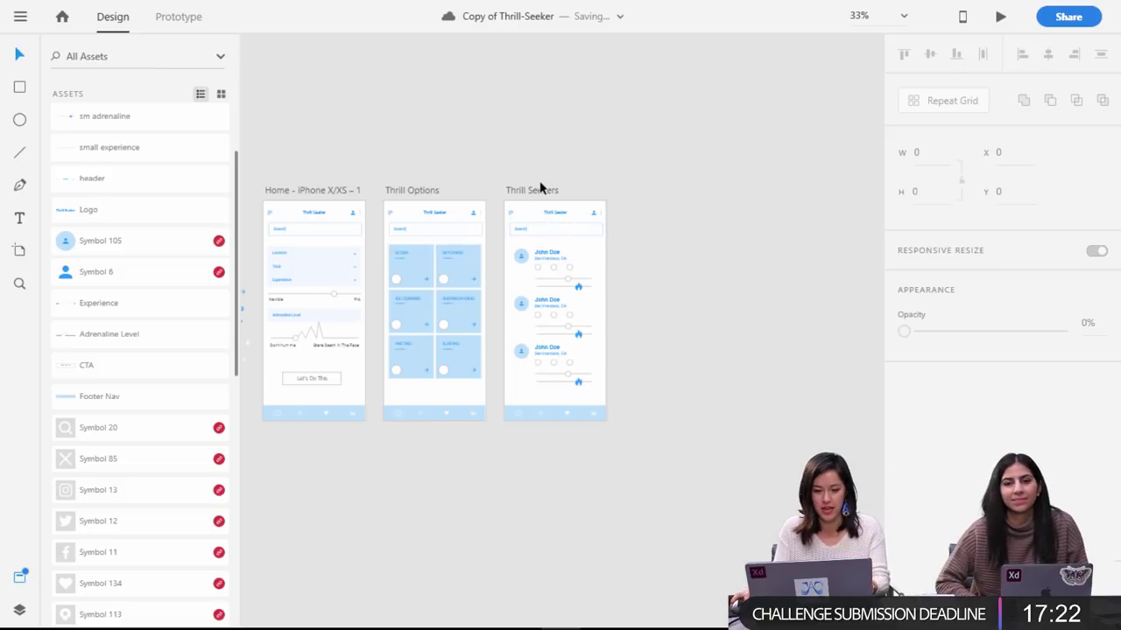
click(540, 191)
key(ctrl+d)
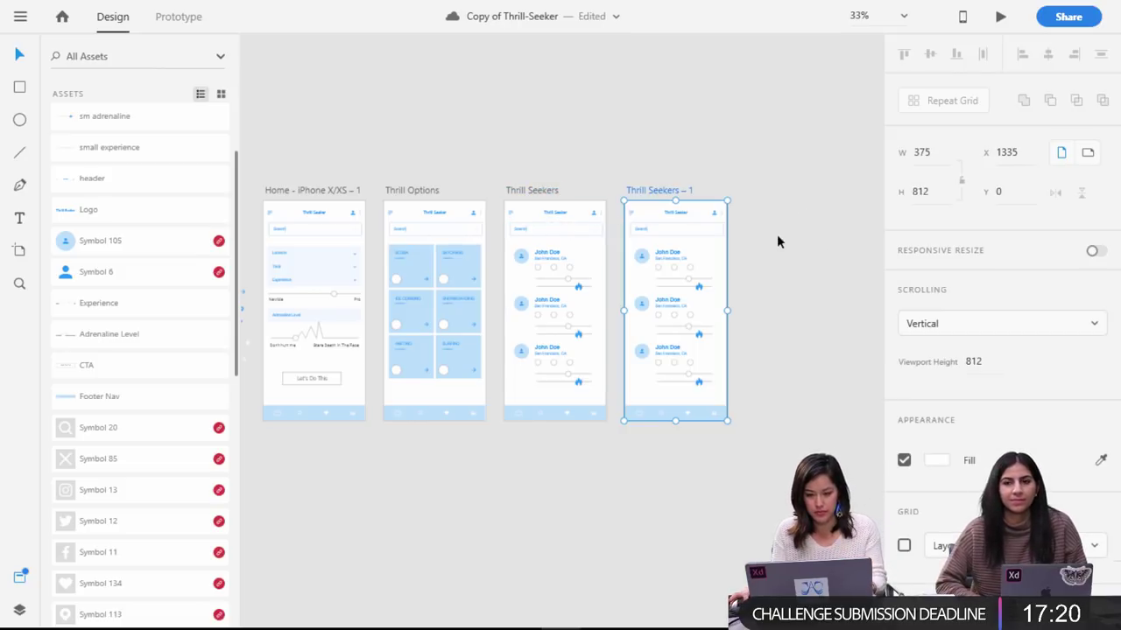
Rename the duplicated artboard "Thrill Seeker Profile" and save the document.
key(ctrl+=)
key(ctrl+=)
scroll(733, 206, up, 2)
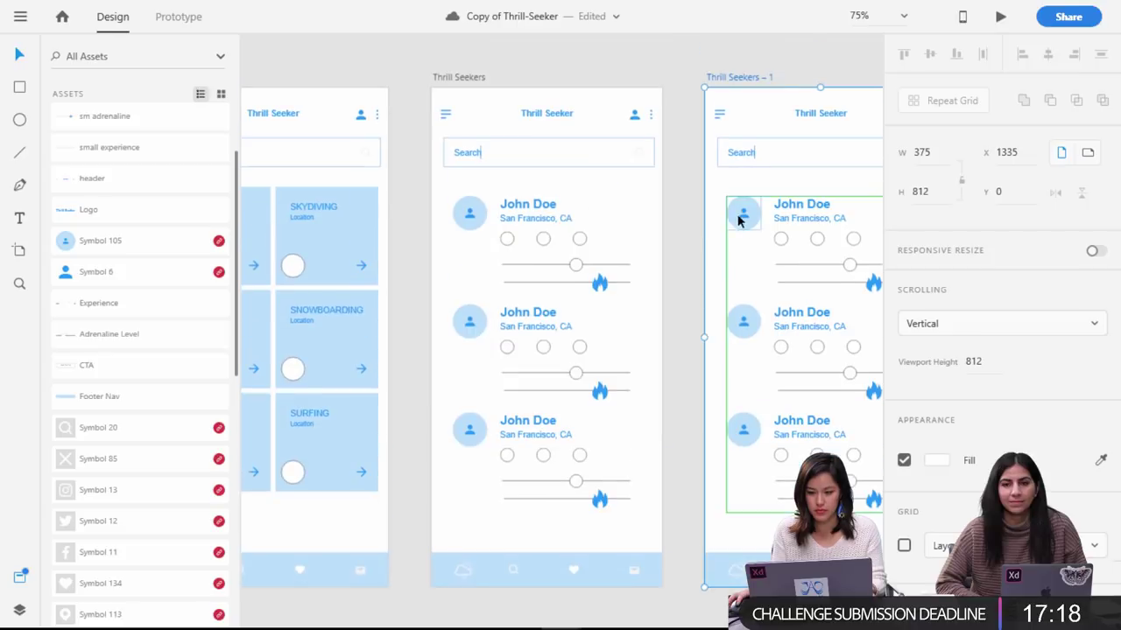
double_click(760, 77)
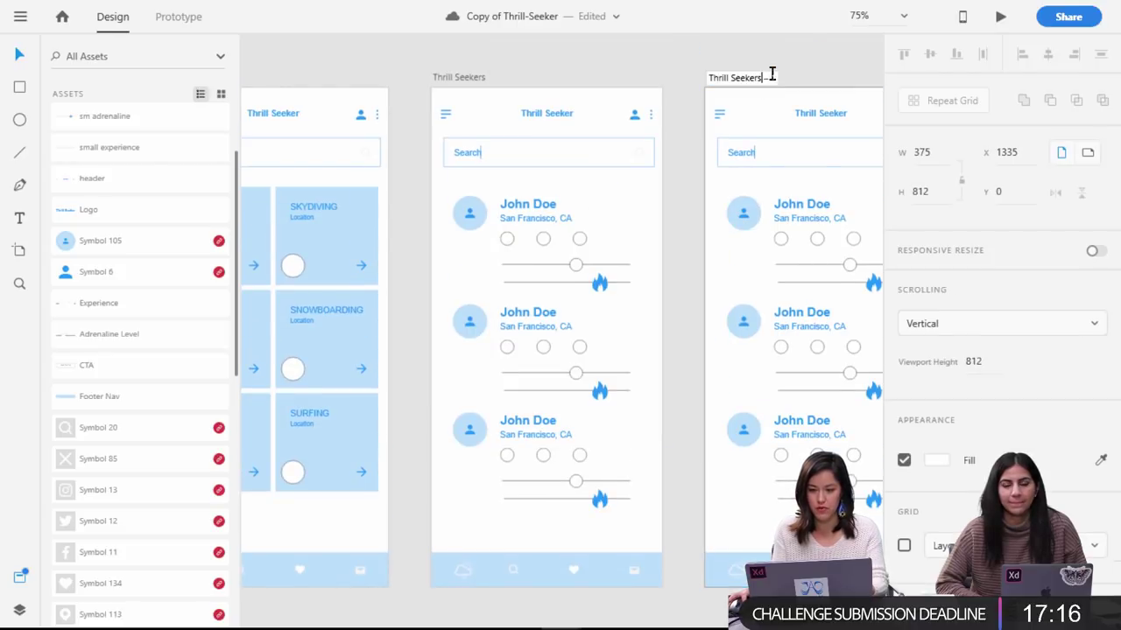
text(r Profile)
key(Return)
key(ctrl+minus)
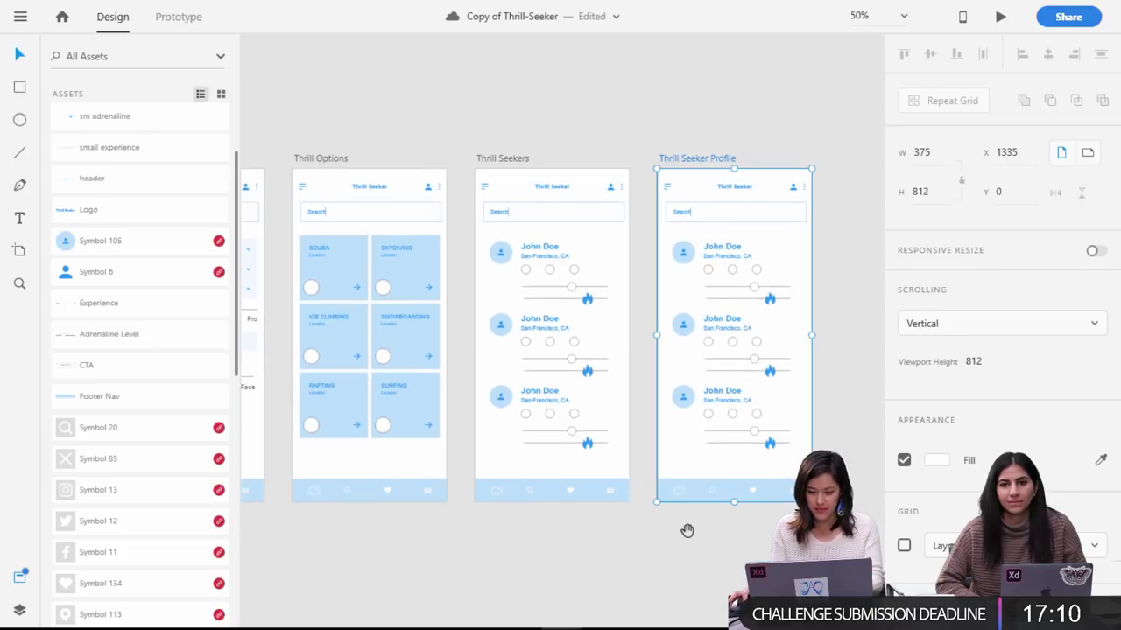
drag(728, 480, 603, 496)
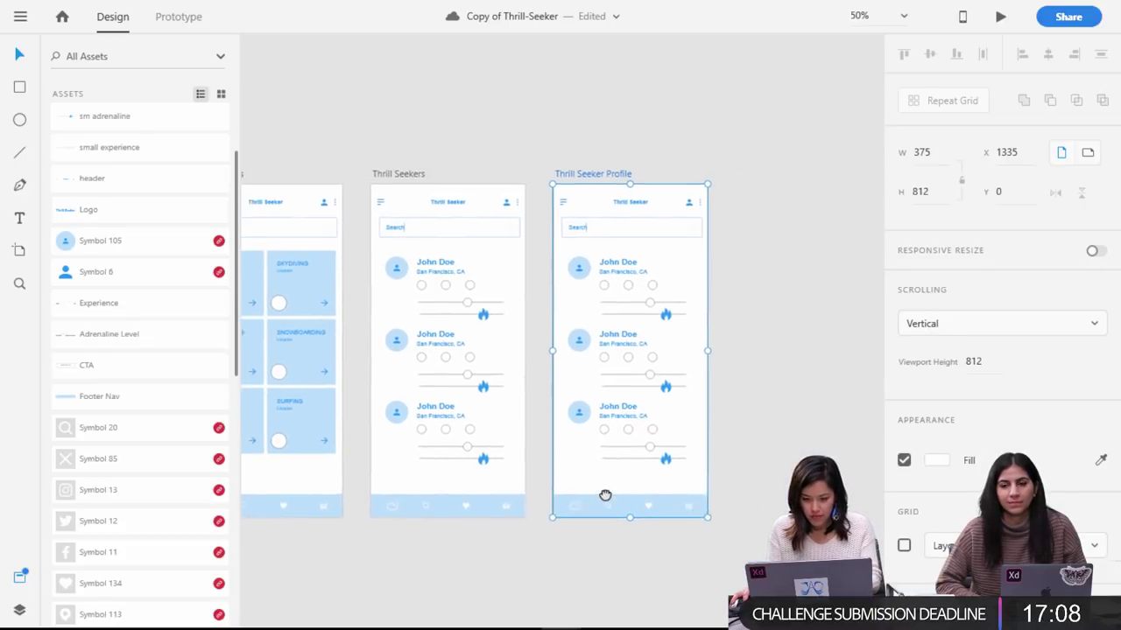
click(757, 458)
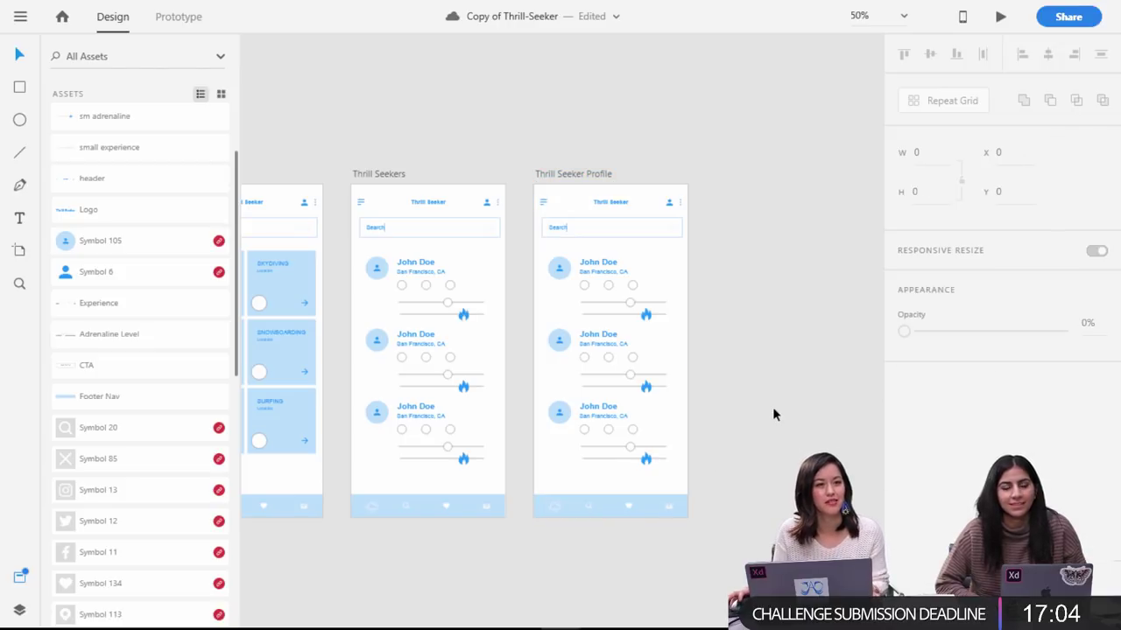
key(ctrl+s)
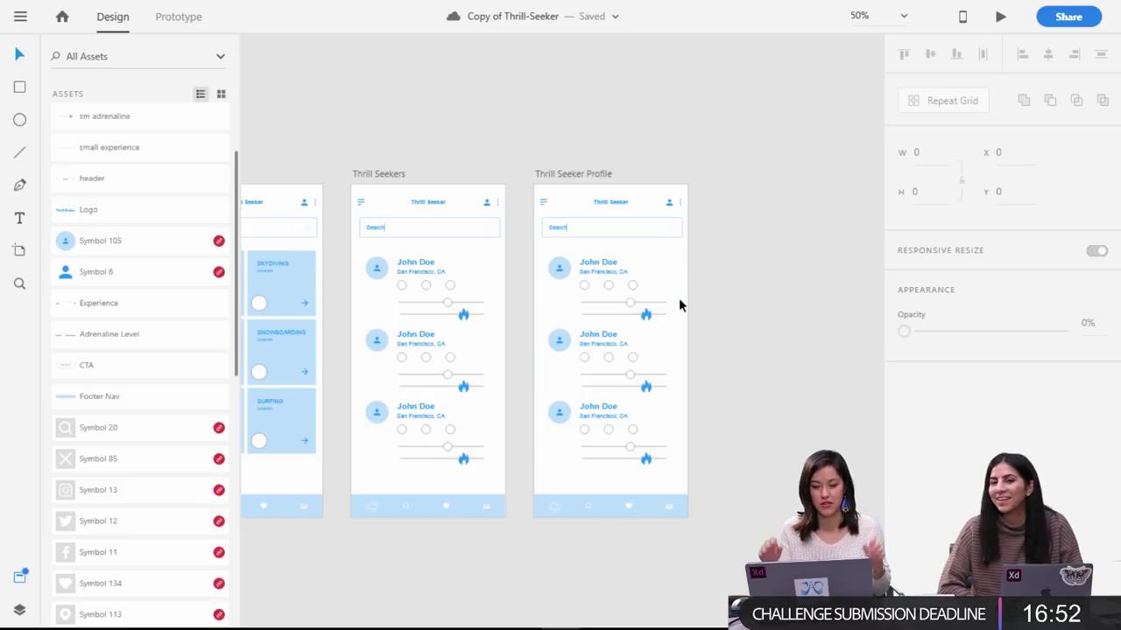
Ungroup the repeat grid on the Thrill Seeker Profile artboard and delete its lower two entries, keeping only the first.
click(596, 272)
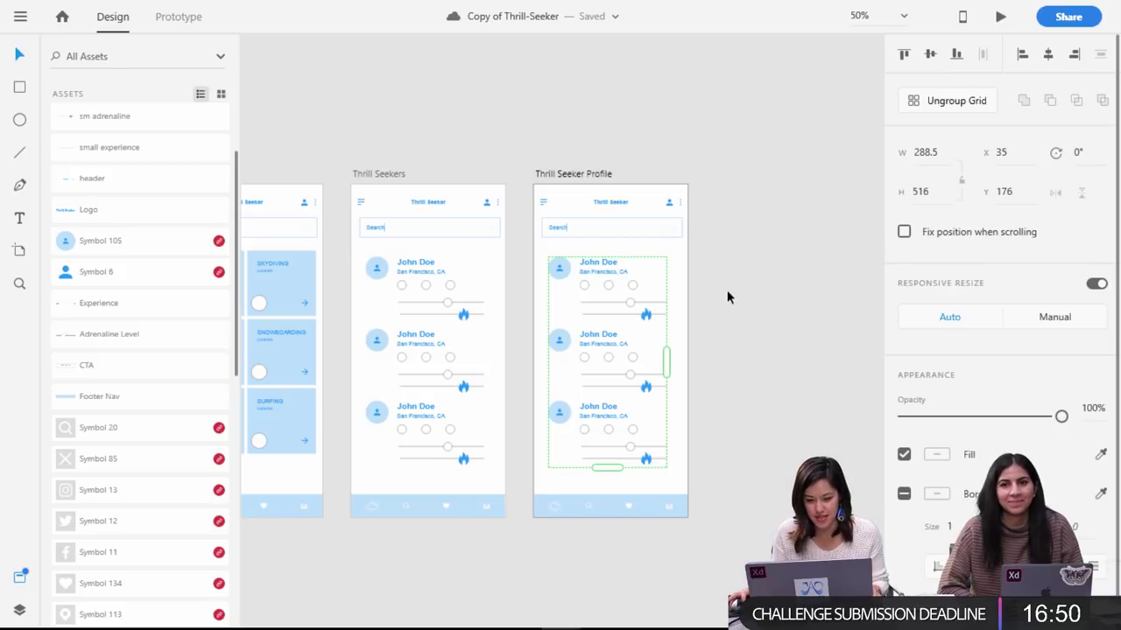
key(ctrl+equal)
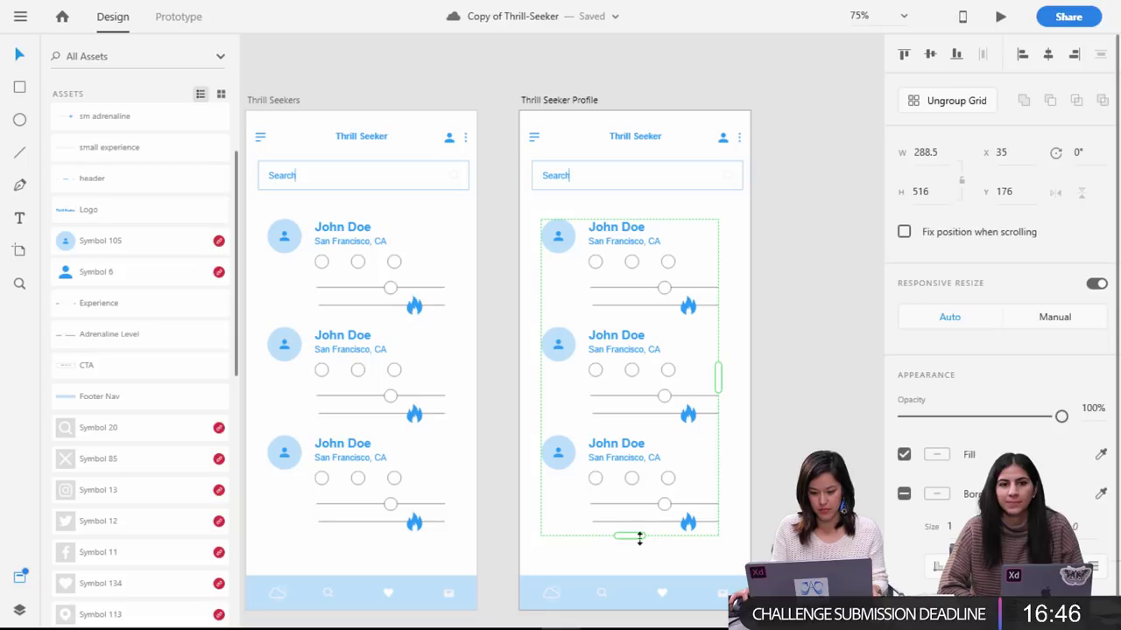
key(ctrl+shift+g)
drag(775, 535, 529, 313)
drag(767, 559, 541, 333)
key(Delete)
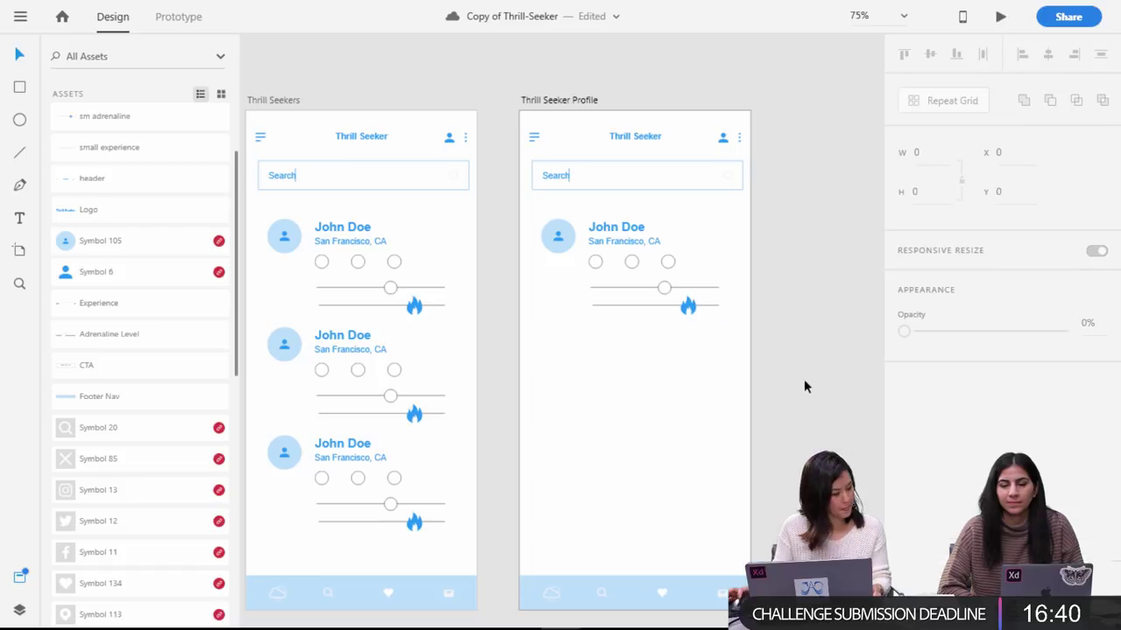
Add a text box about 223 × 126 below the profile entry reading "I love seeking thrills. Hit me up for a new adventure.".
click(667, 265)
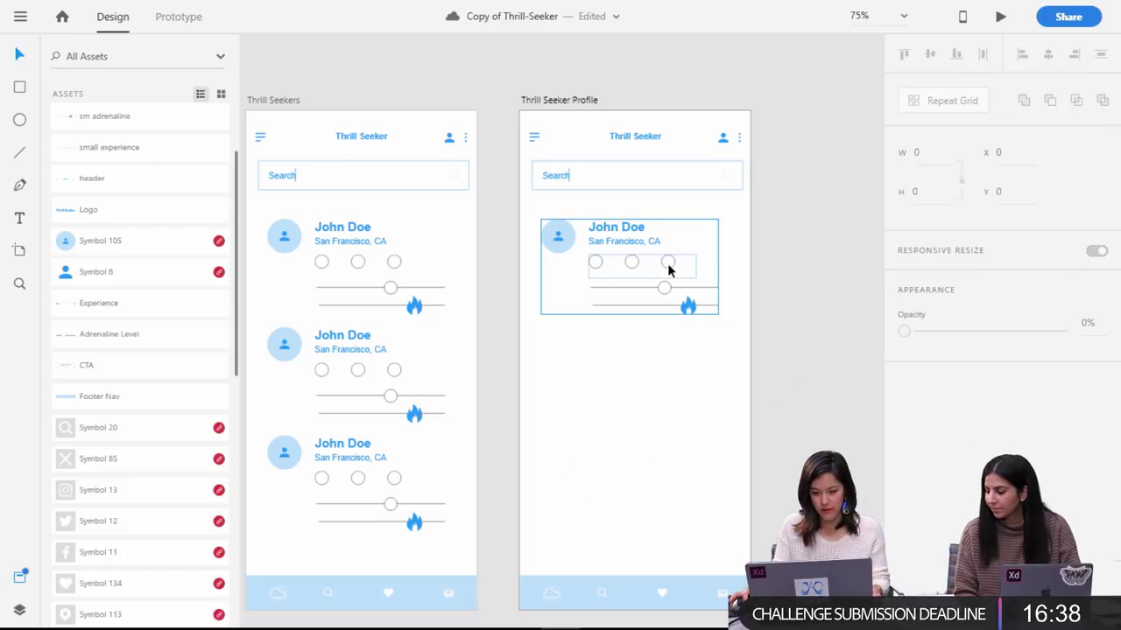
click(762, 420)
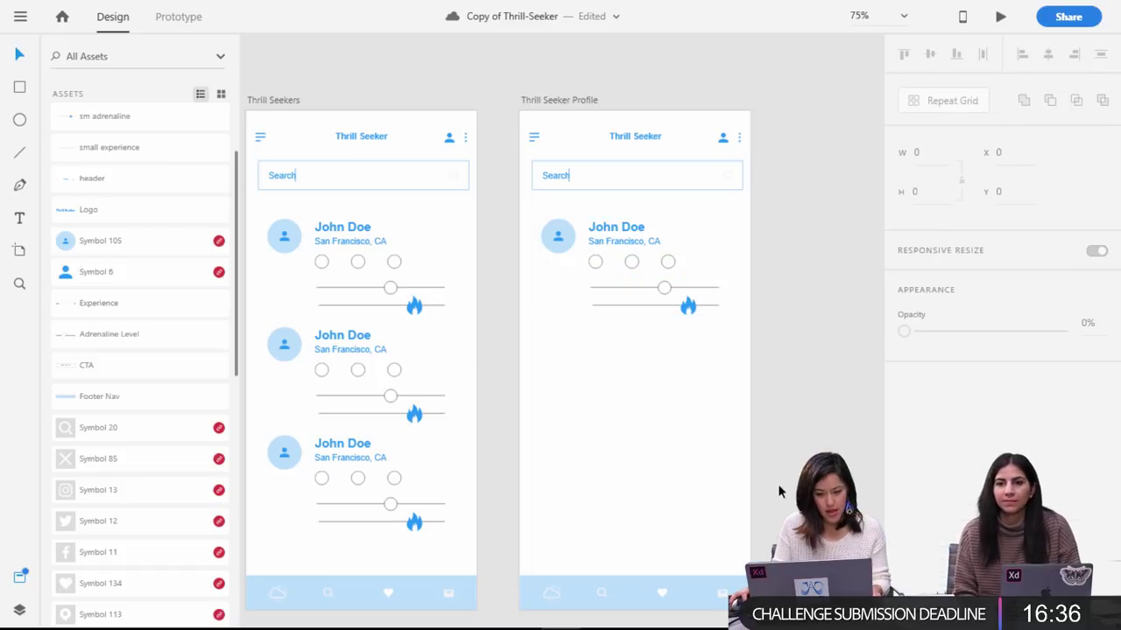
click(19, 217)
mouse_move(580, 388)
mouse_down()
mouse_move(716, 492)
mouse_move(720, 467)
mouse_up()
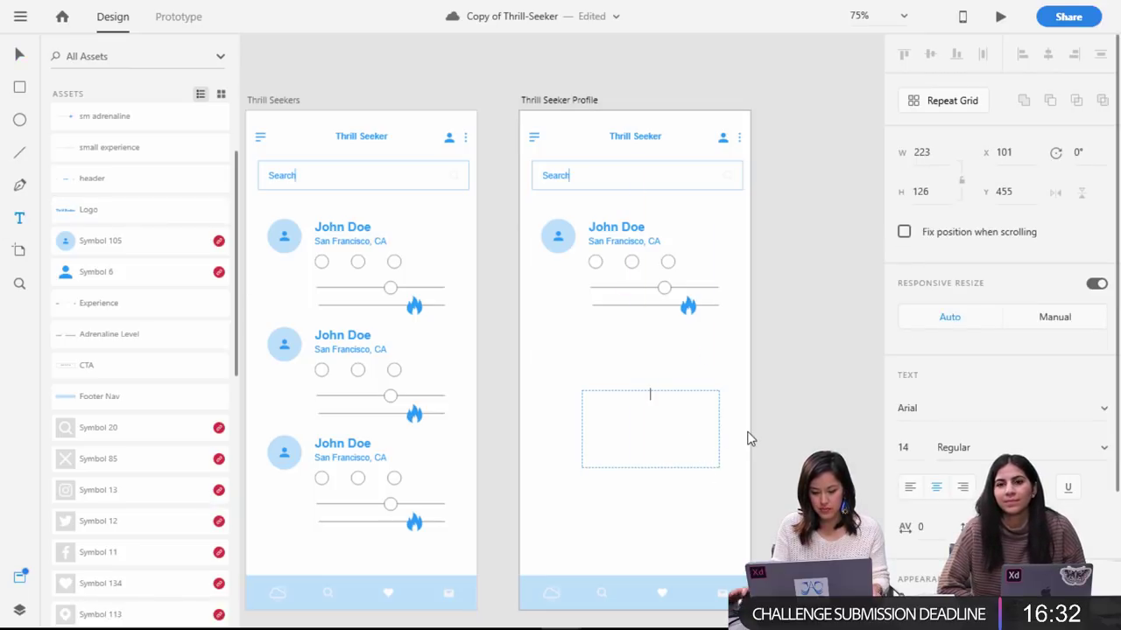
text(I love seeking thrills. Hit me up for a new adventure)
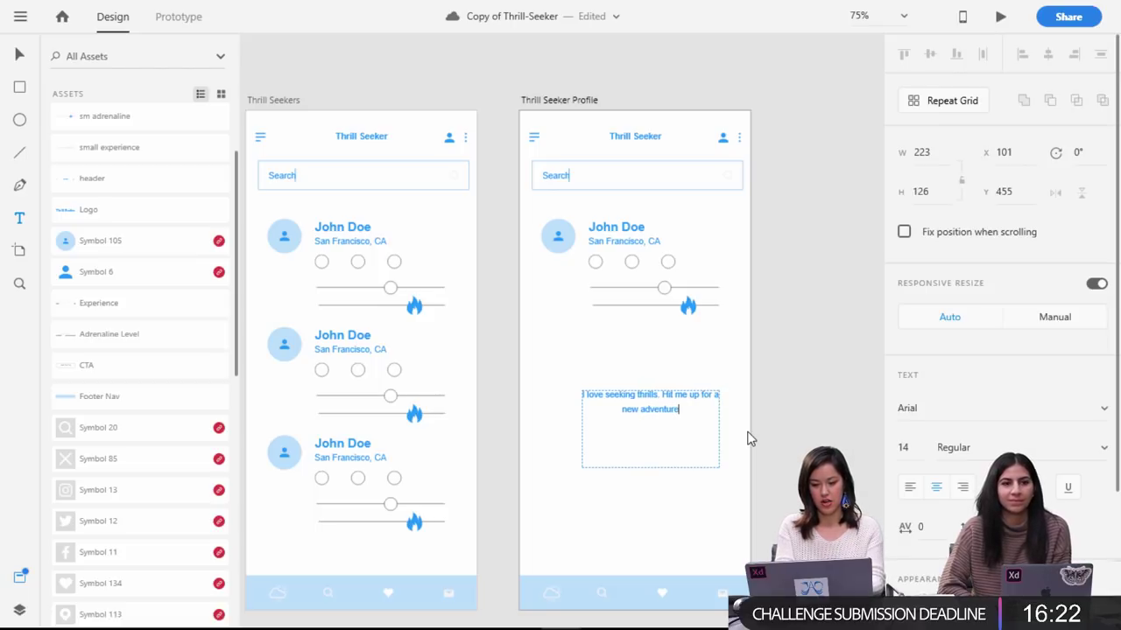
text(.)
Extend the bio text with "I'm also SCUBA certified and would love to trade thrills.".
click(704, 395)
click(720, 402)
text(I'm also)
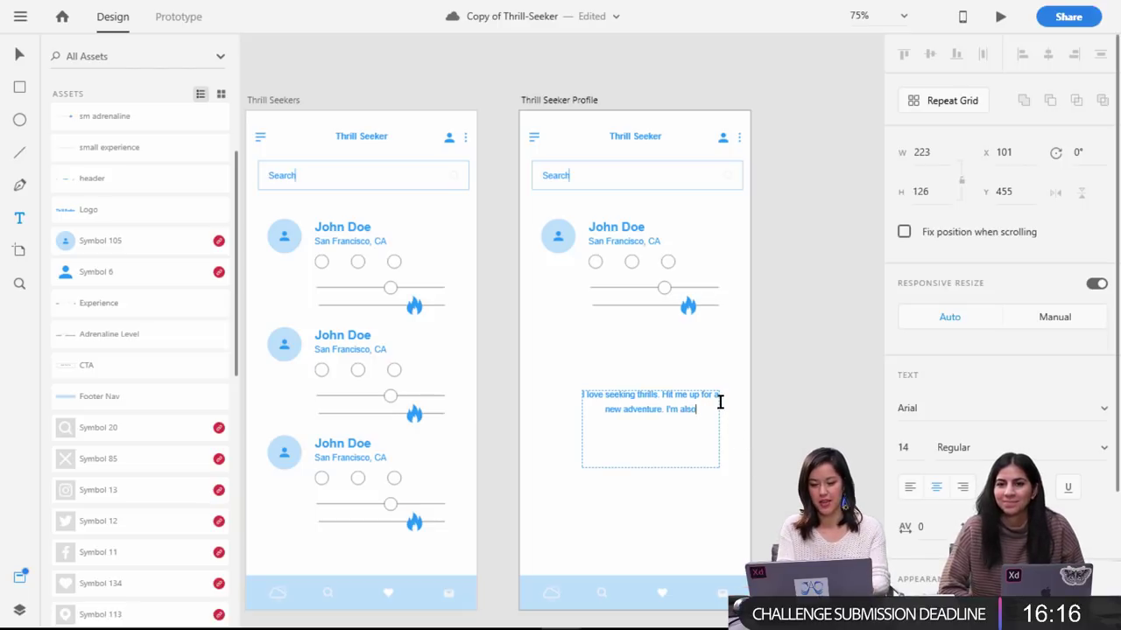
text( SCUBA)
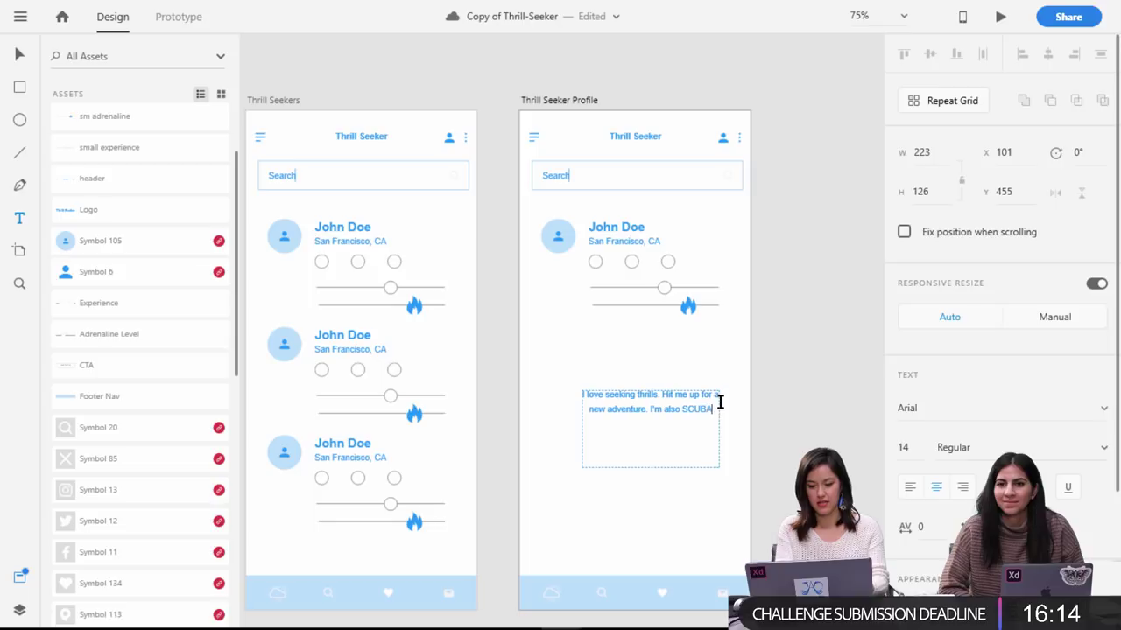
text( certified)
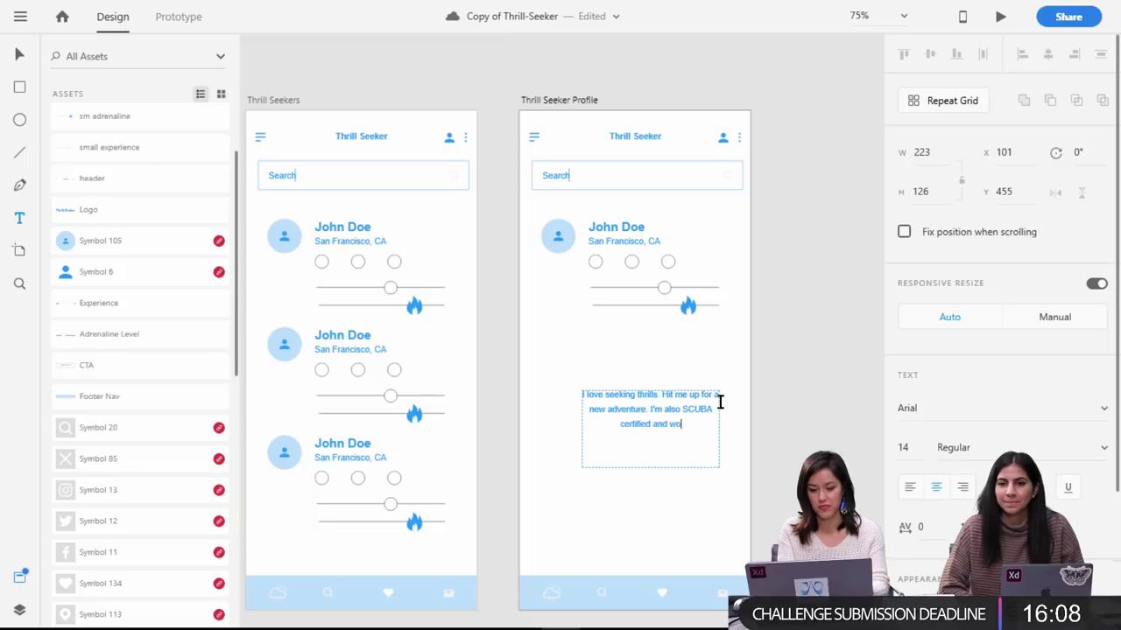
text(and would love to trade thril)
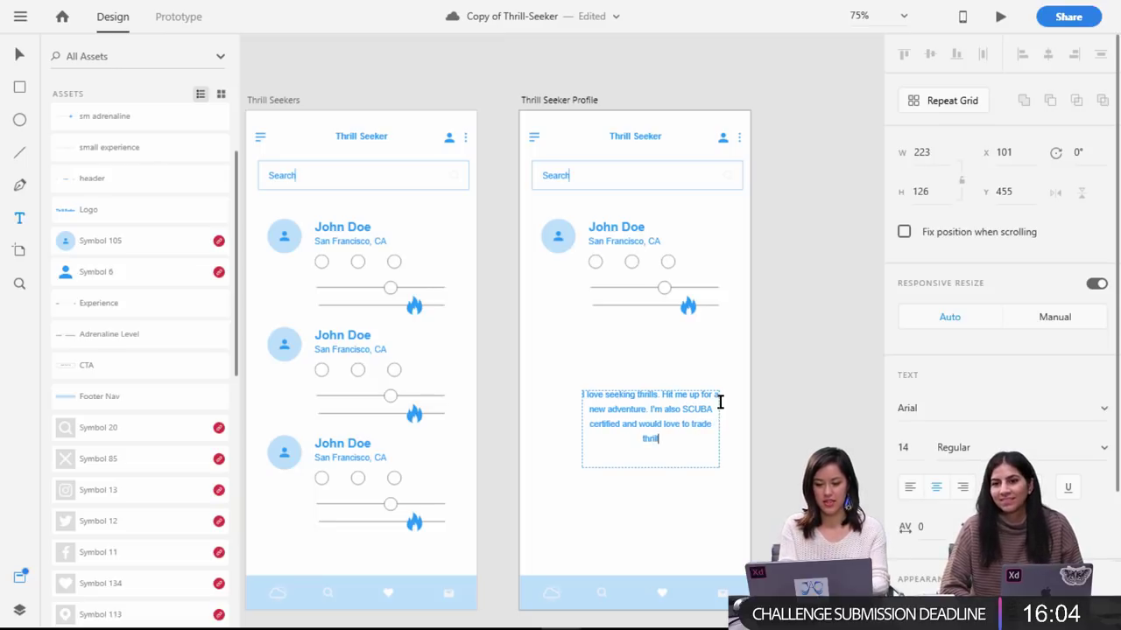
text(ls.)
key(Escape)
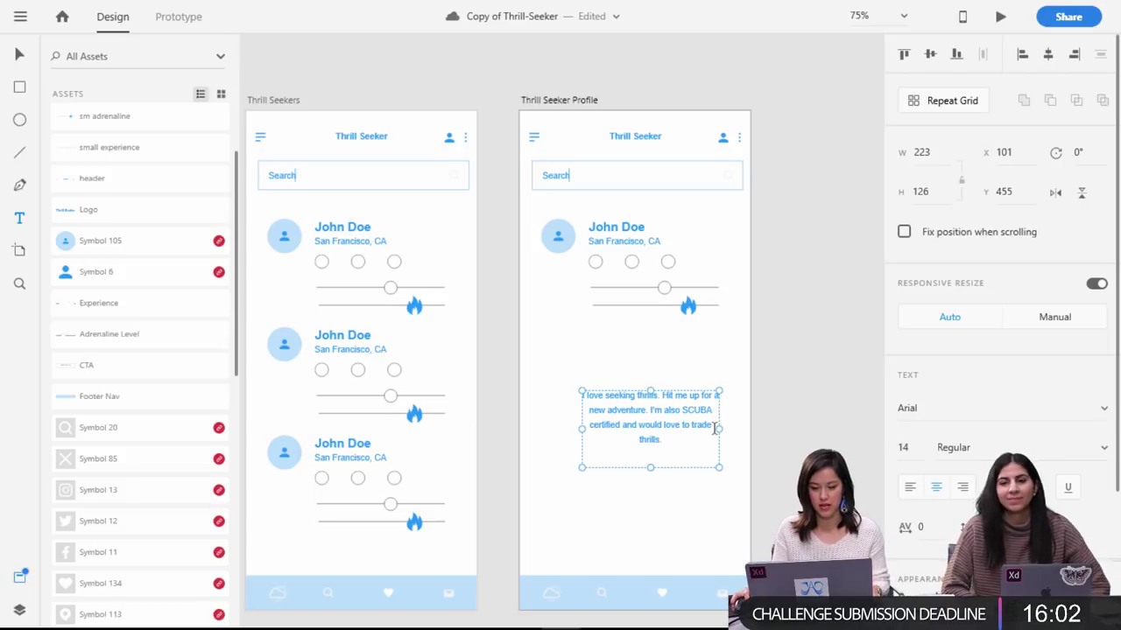
Widen the bio text box to 262 and left-align its text.
drag(720, 430, 573, 390)
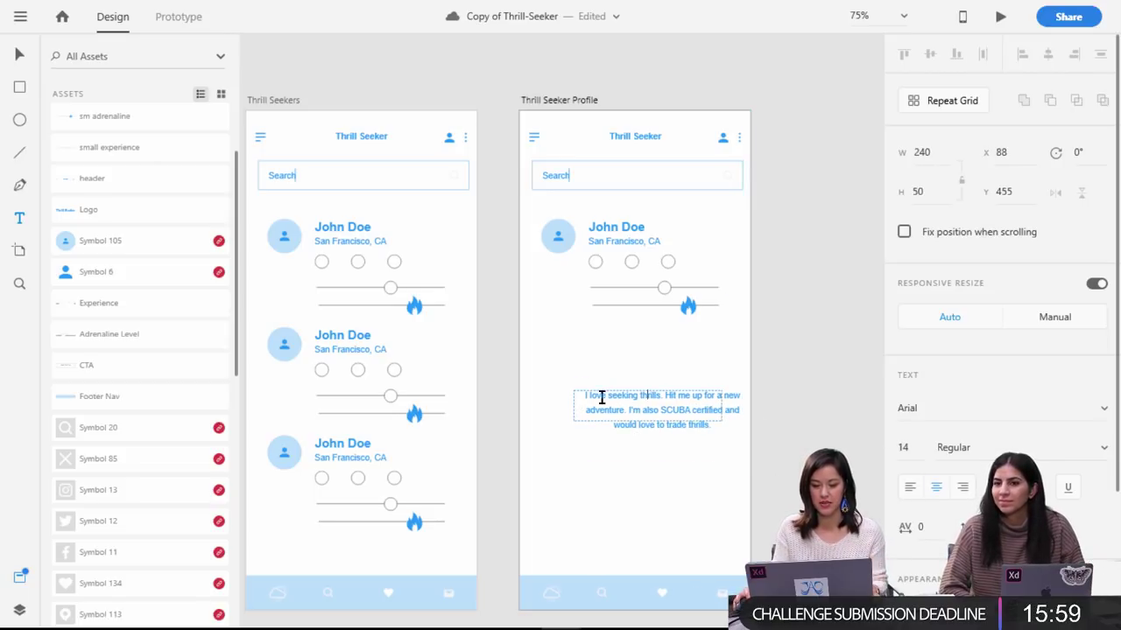
click(711, 425)
key(ctrl+a)
drag(714, 424, 560, 391)
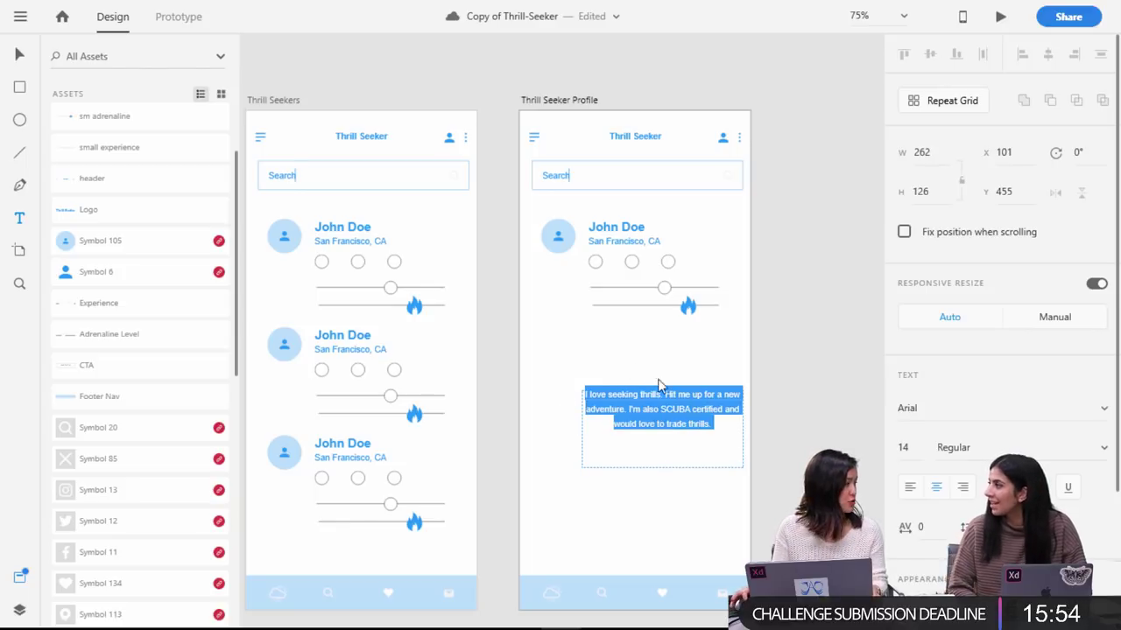
click(910, 487)
key(BackSpace)
key(ctrl+z)
click(793, 327)
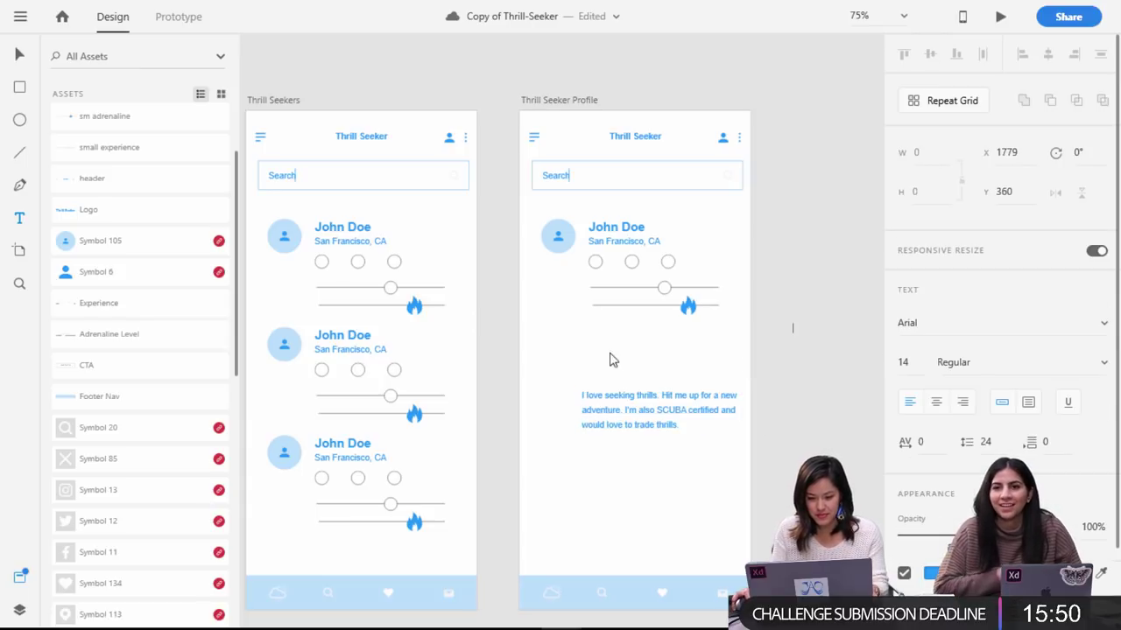
click(15, 54)
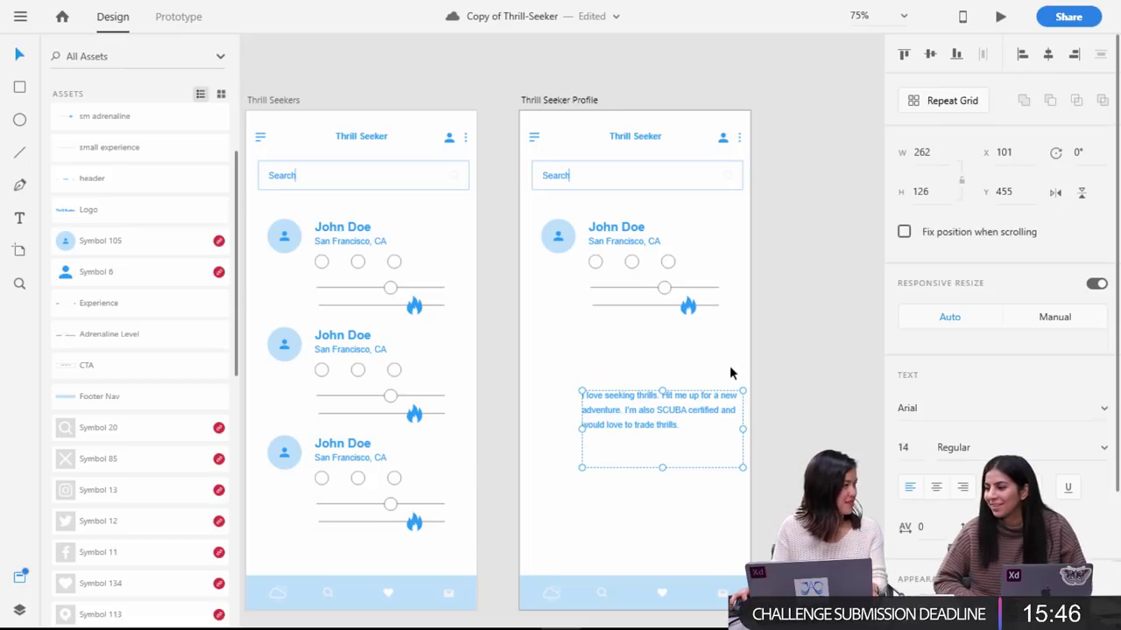
Move the bio text up between the three circles and the sliders, widening its box to 310.
click(767, 389)
click(644, 279)
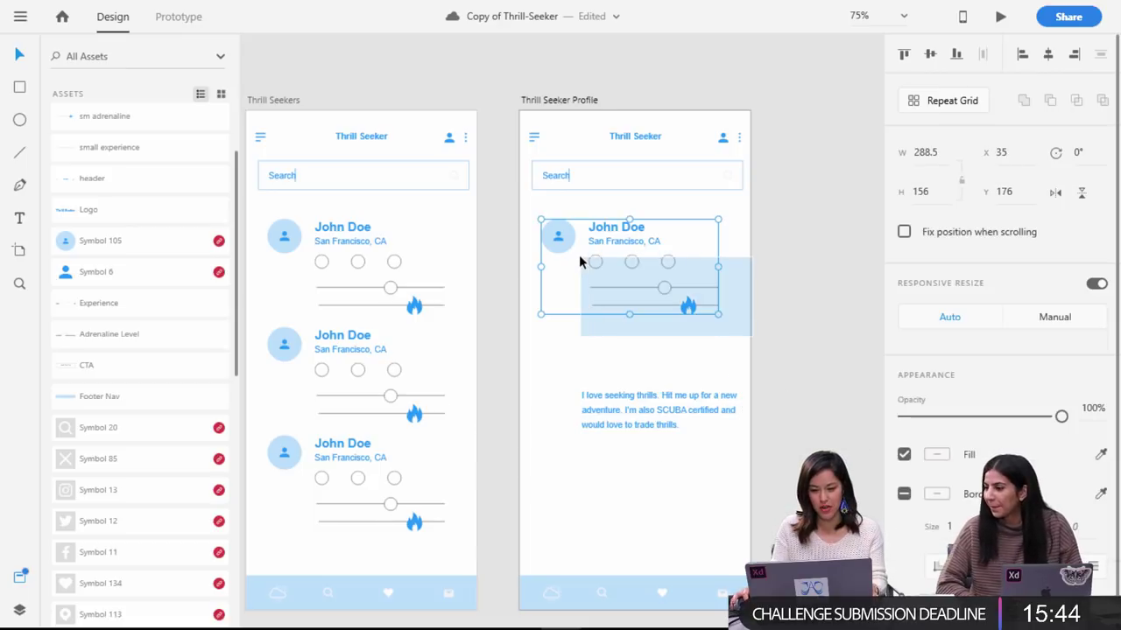
click(596, 324)
drag(720, 323, 645, 342)
drag(675, 426, 629, 317)
click(724, 319)
click(769, 393)
drag(758, 399, 628, 336)
click(636, 322)
drag(703, 312, 733, 310)
Move both sliders down to Y 400 and align them with the bio text's left edge at X 39.
click(653, 351)
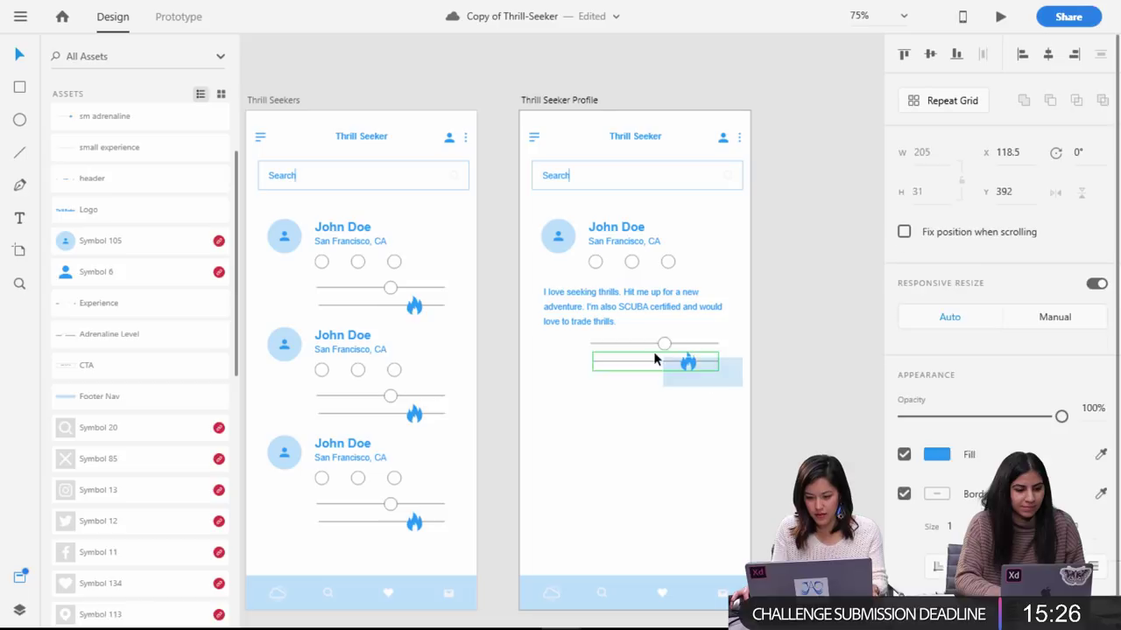
drag(664, 347, 667, 368)
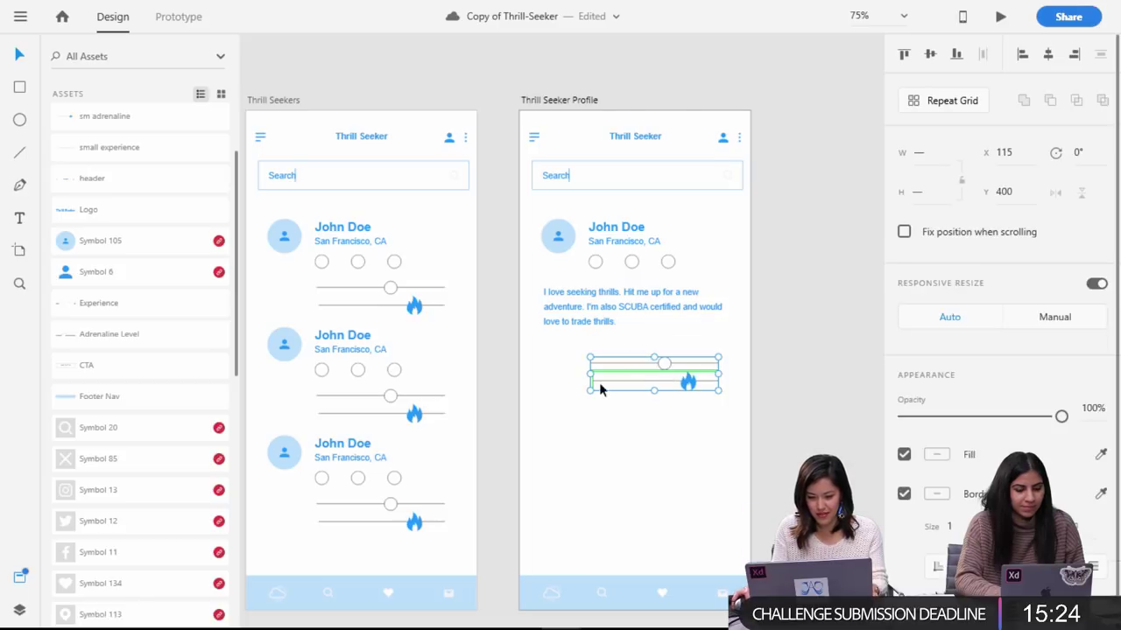
drag(588, 373, 543, 371)
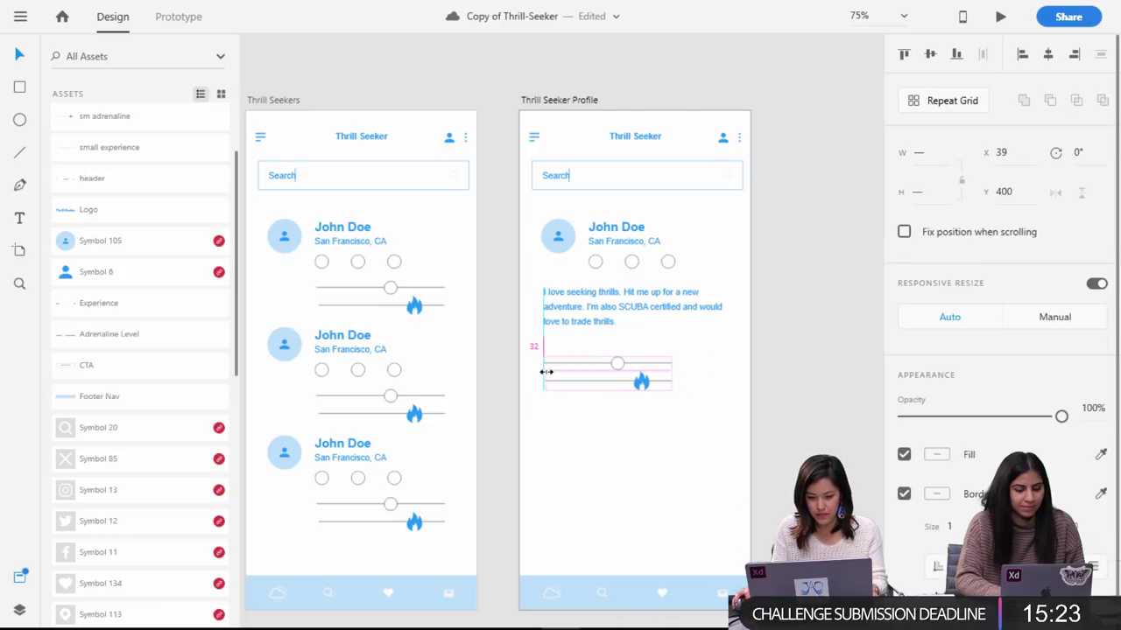
click(770, 440)
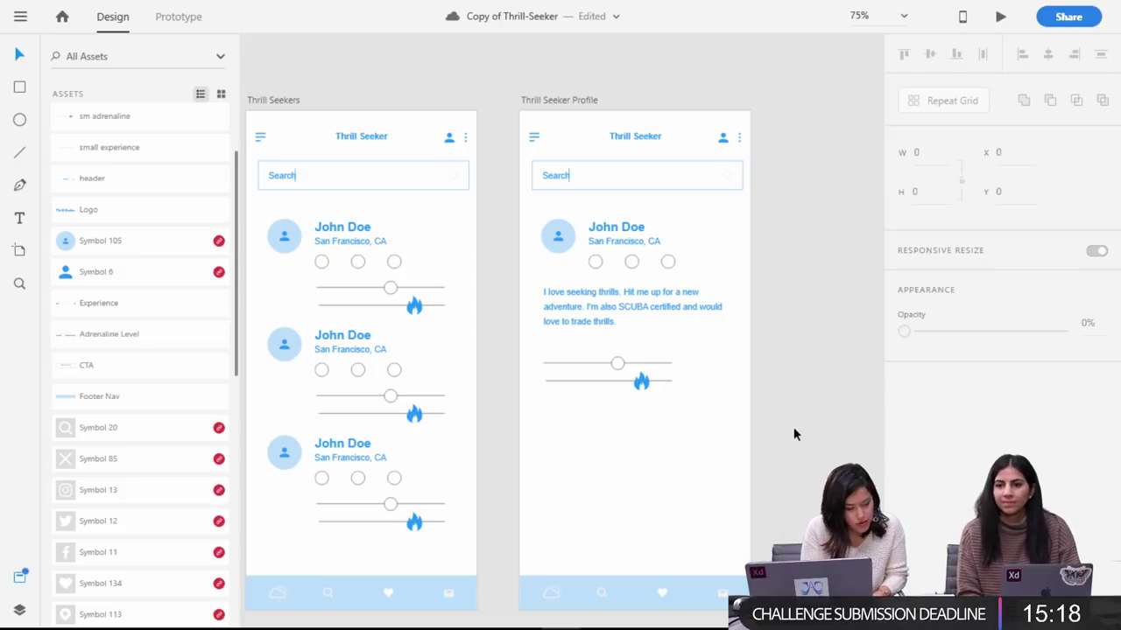
Draw a 73 × 73 square beneath the sliders, duplicate it alongside, and move the pair down to Y 502.
key(r)
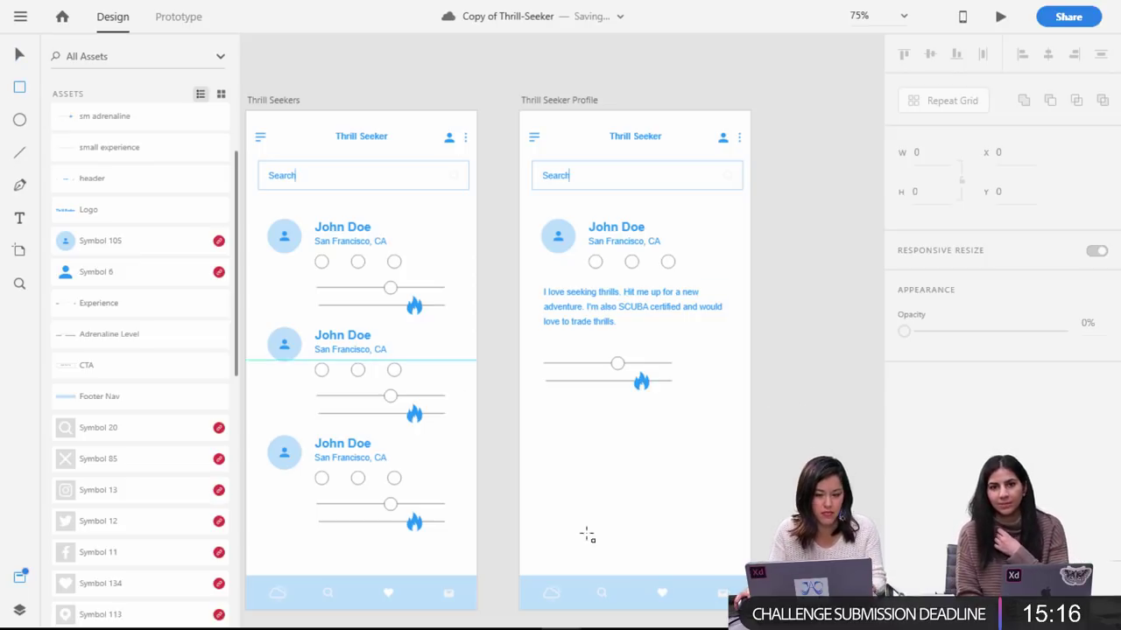
drag(543, 402, 600, 453)
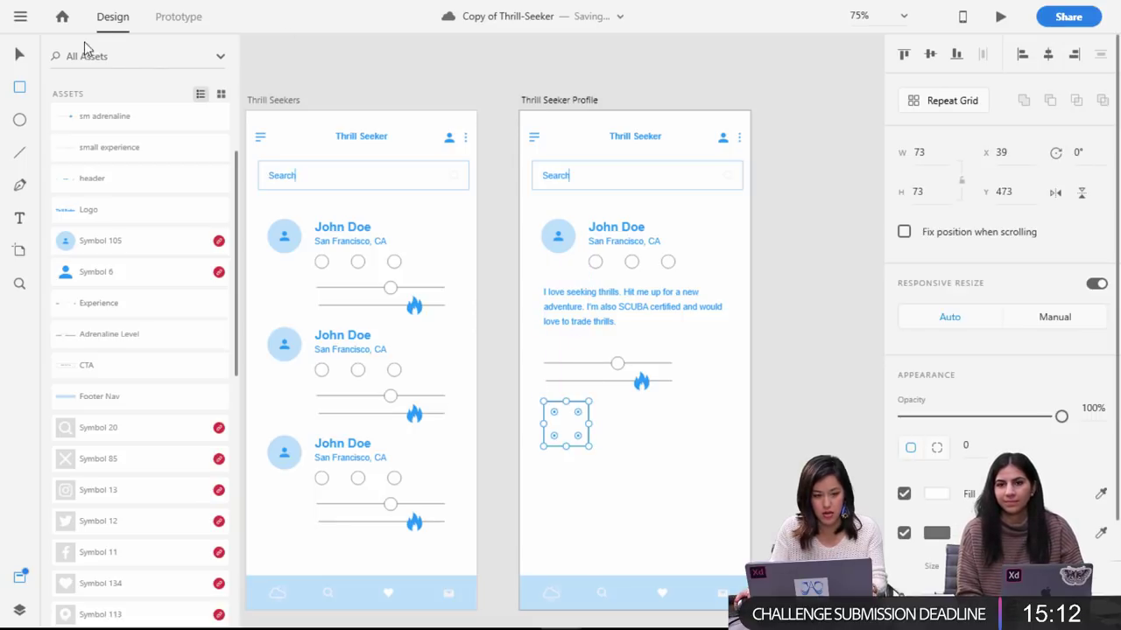
mouse_move(567, 427)
mouse_down()
mouse_move(621, 428)
mouse_move(577, 425)
mouse_up()
key(ctrl+z)
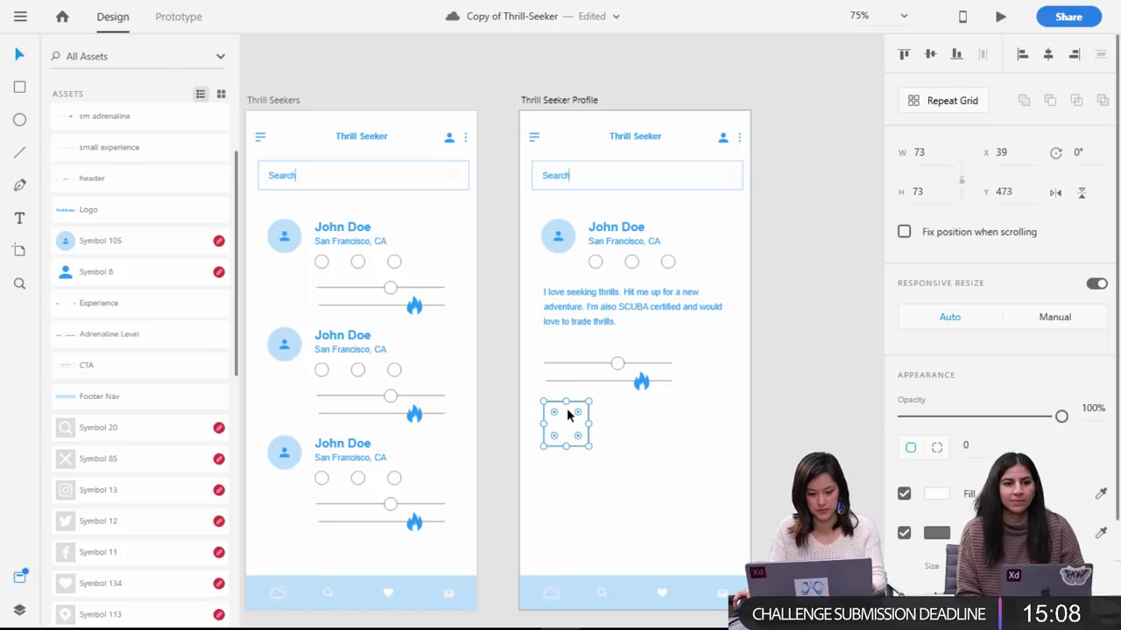
mouse_move(569, 434)
alt+mouse_down()
mouse_move(643, 437)
mouse_move(566, 432)
mouse_move(572, 446)
alt+mouse_up()
shift+click(638, 443)
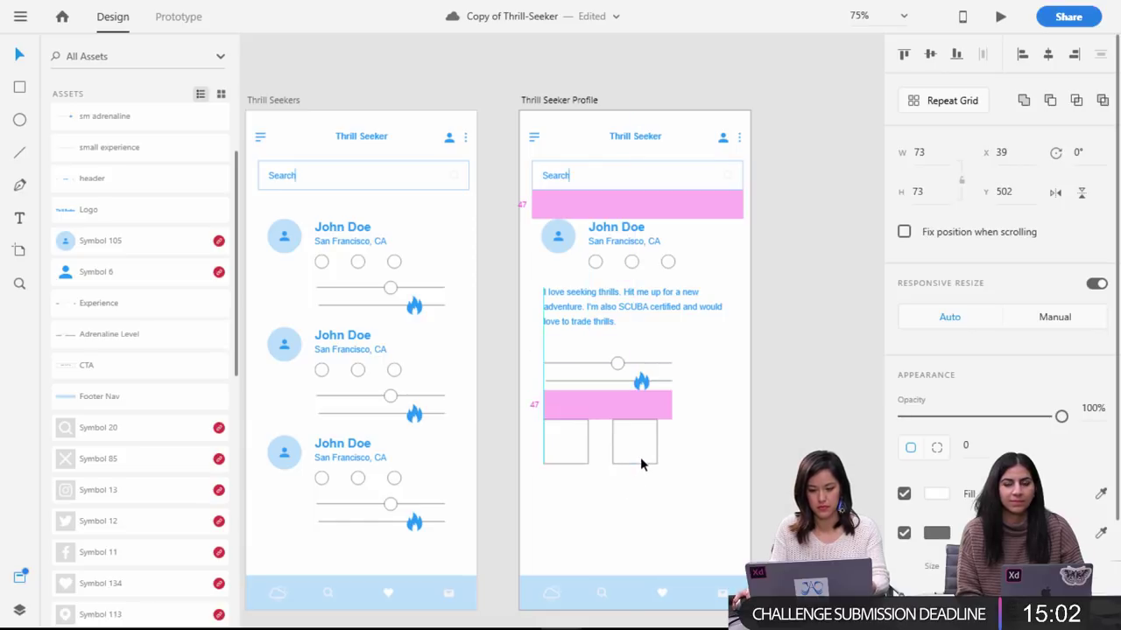
click(746, 416)
Duplicate the profile name heading as "Certifications" above the squares, aligned at X 39, and save the document.
click(615, 226)
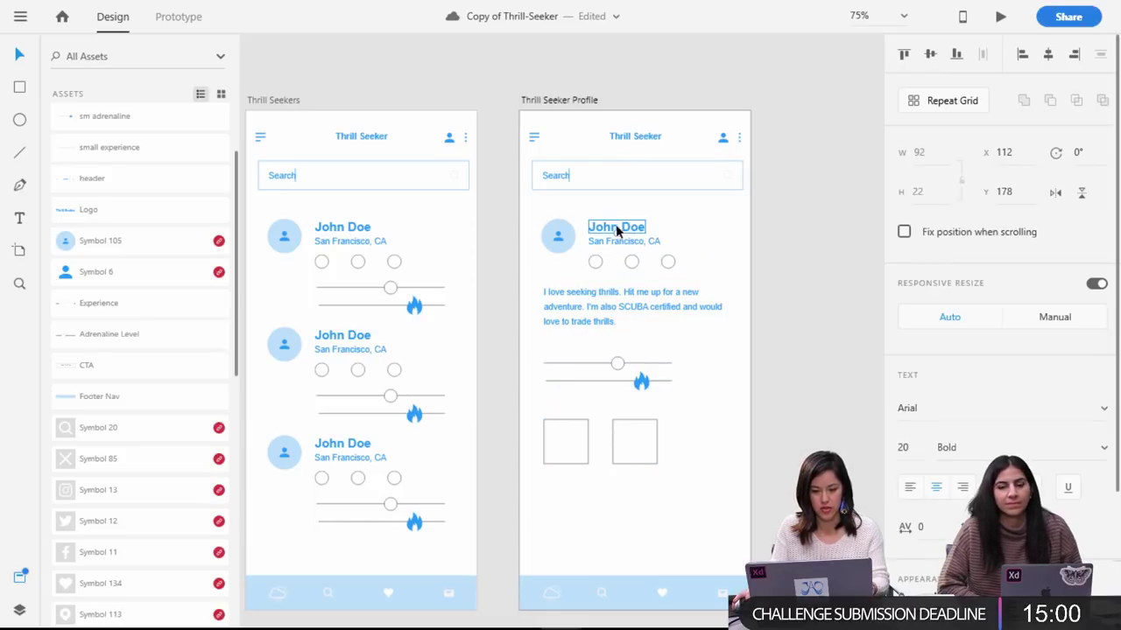
alt+drag(617, 229, 577, 410)
double_click(578, 408)
key(ctrl+a)
text(Certifications)
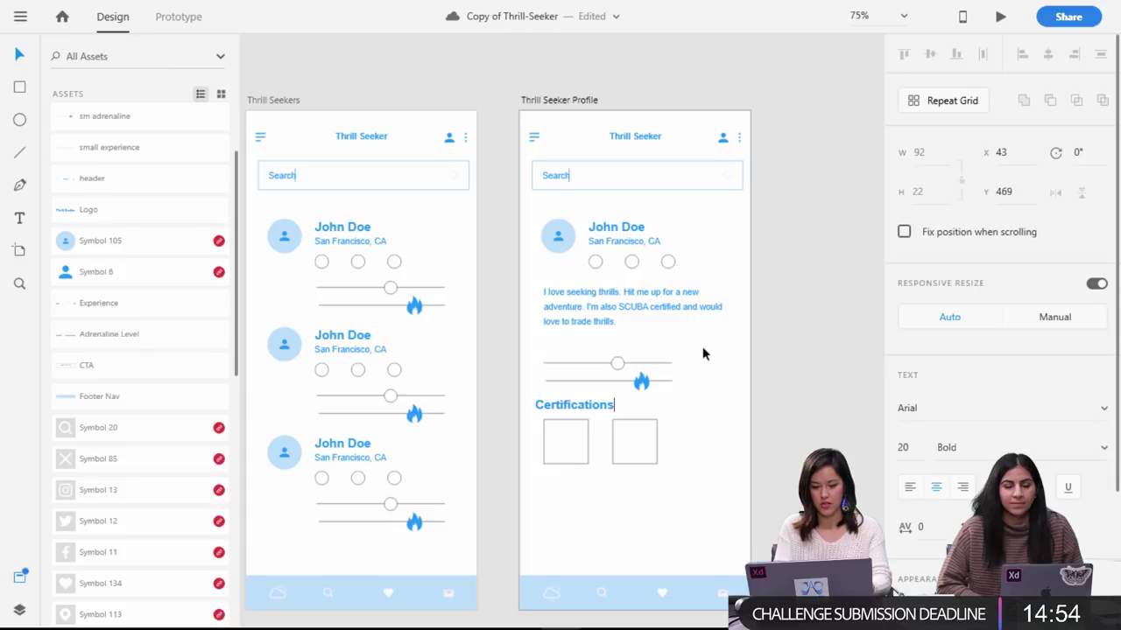
key(Escape)
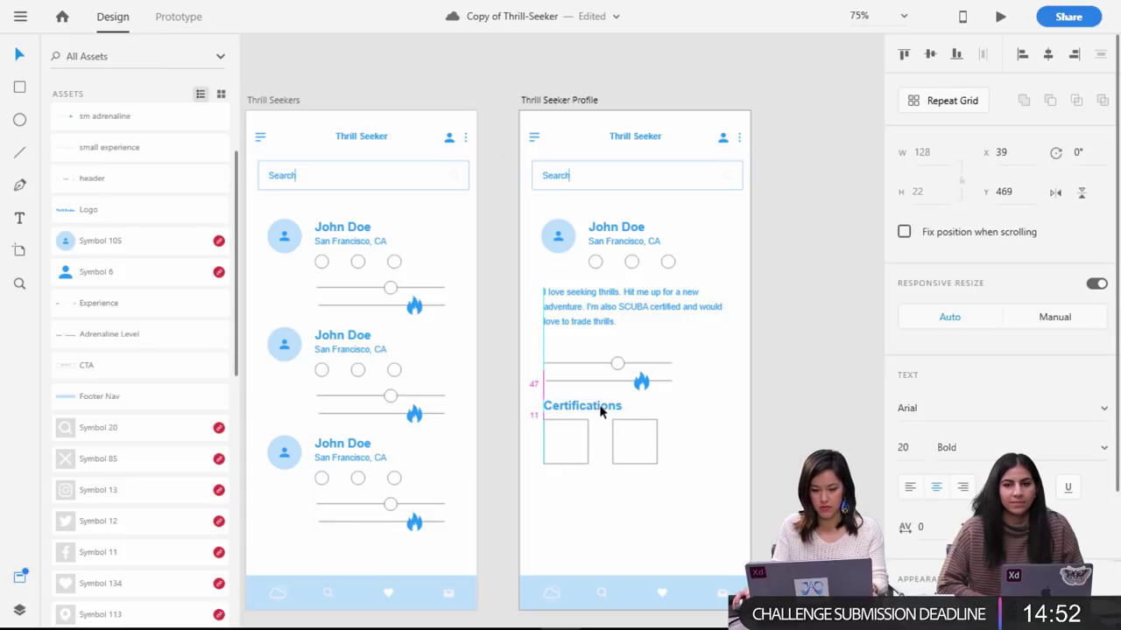
key(Escape)
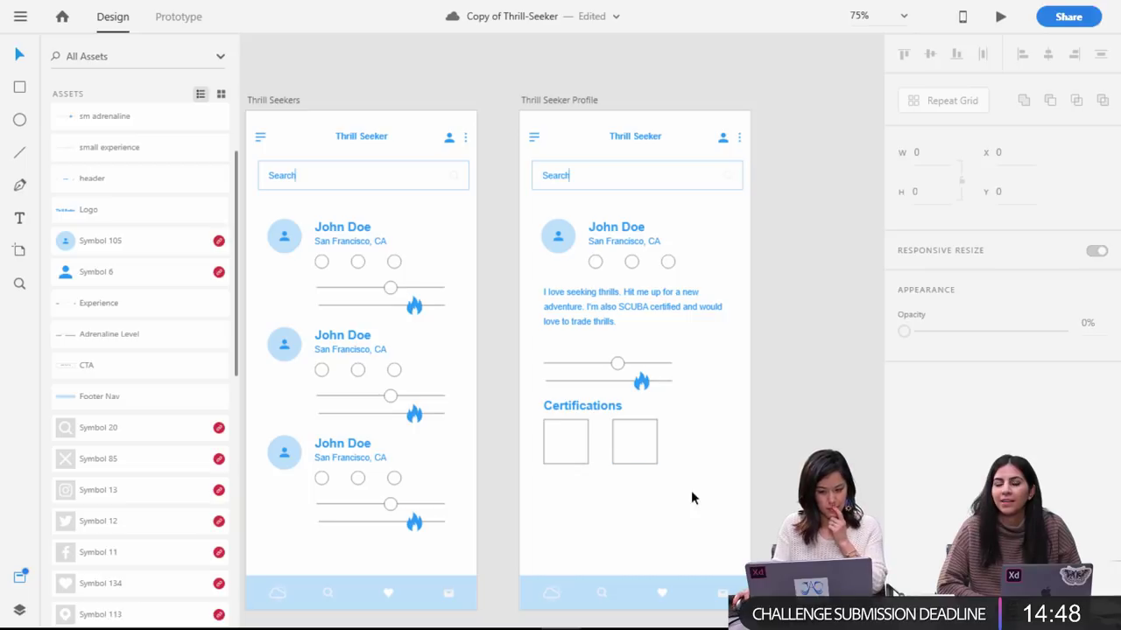
key(ctrl+s)
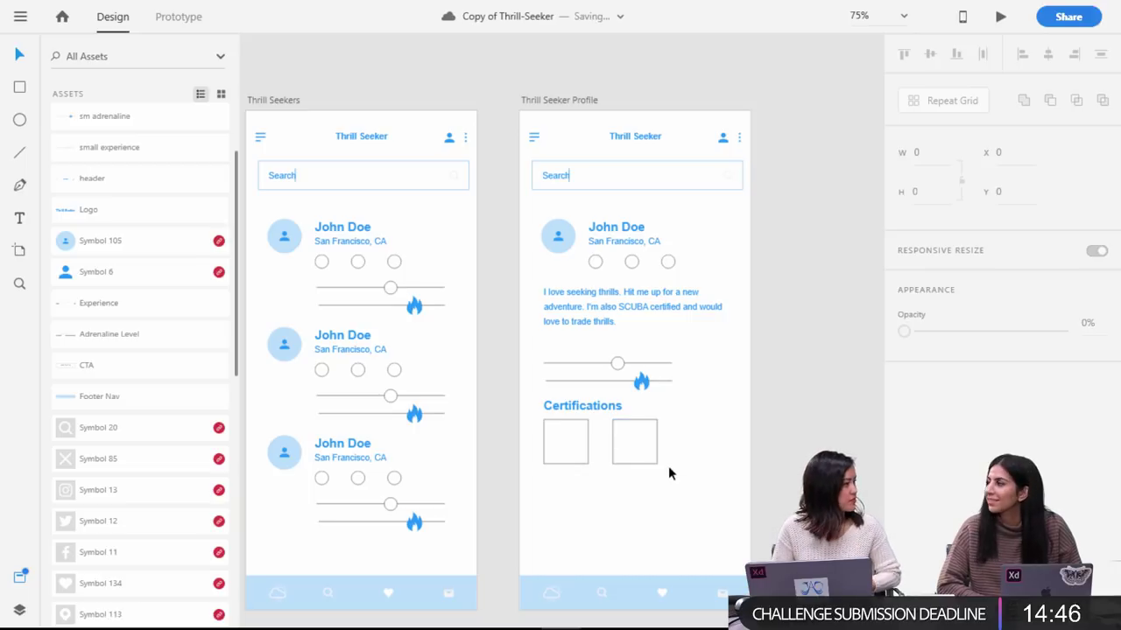
double_click(646, 318)
key(Escape)
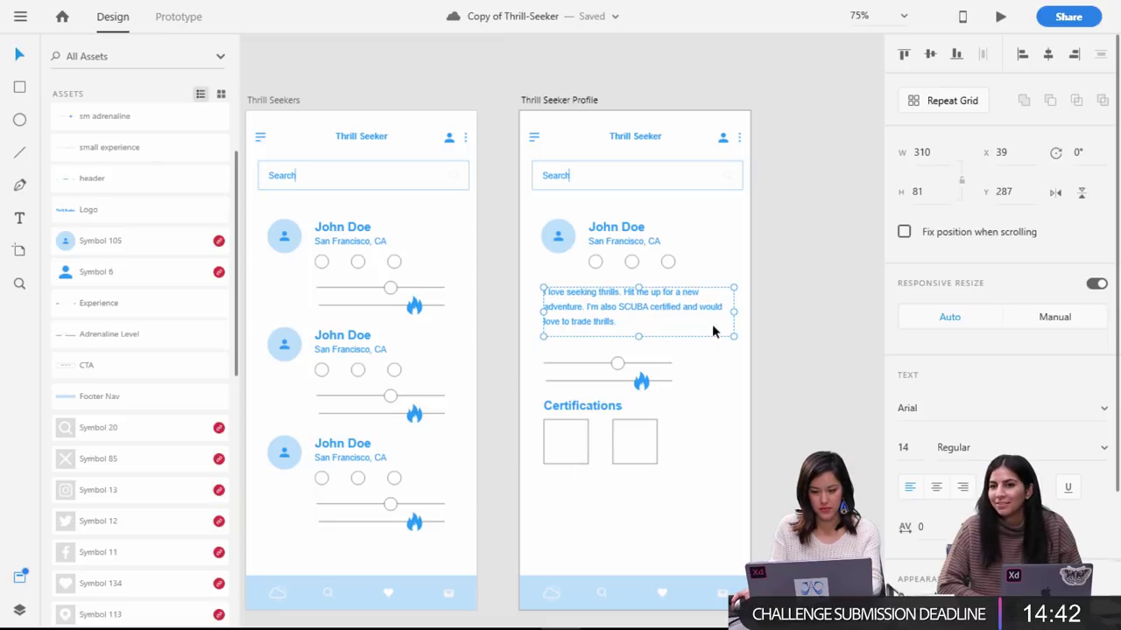
click(794, 380)
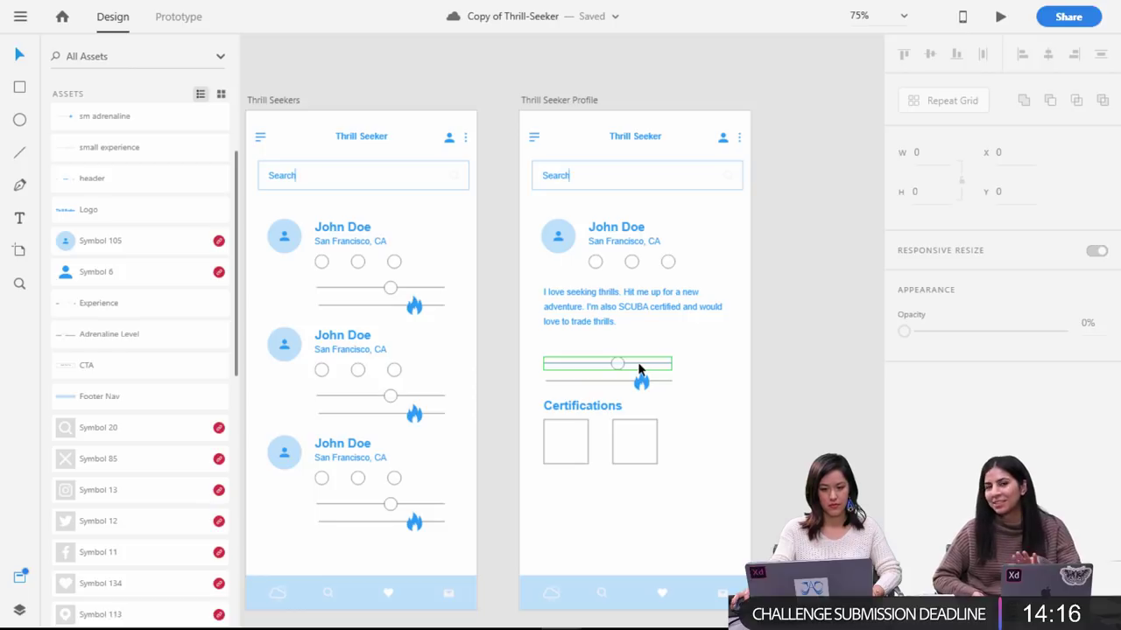
click(601, 365)
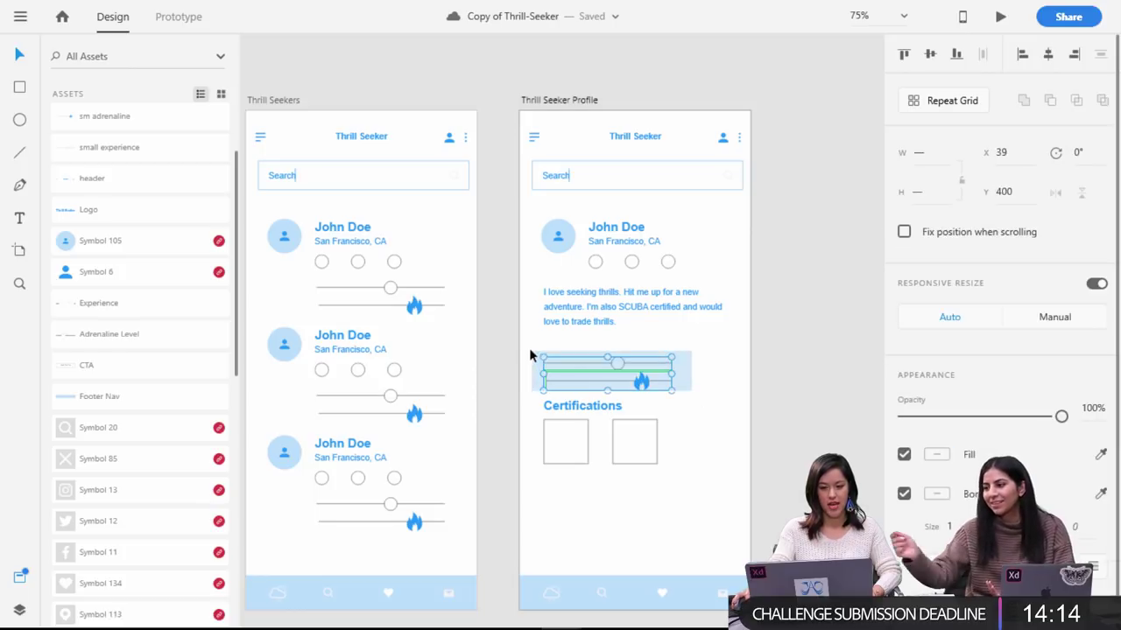
click(767, 398)
drag(708, 377, 560, 348)
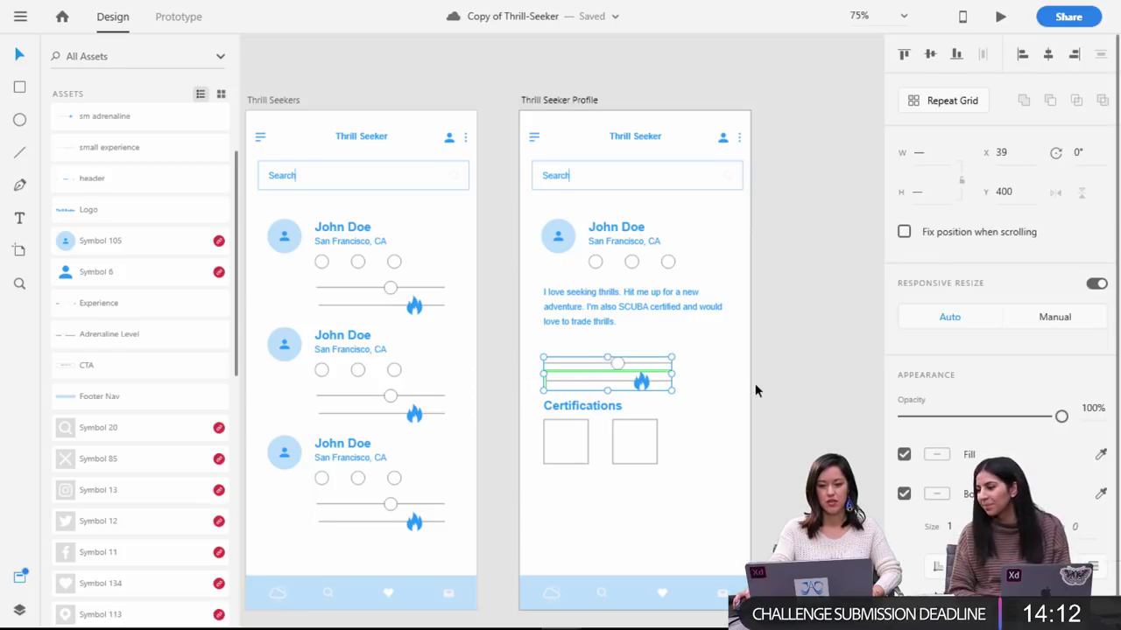
click(757, 387)
Move the flame slider directly under the bio text at Y 358 and shift the circle slider toward the artboard's right edge.
drag(644, 382, 659, 346)
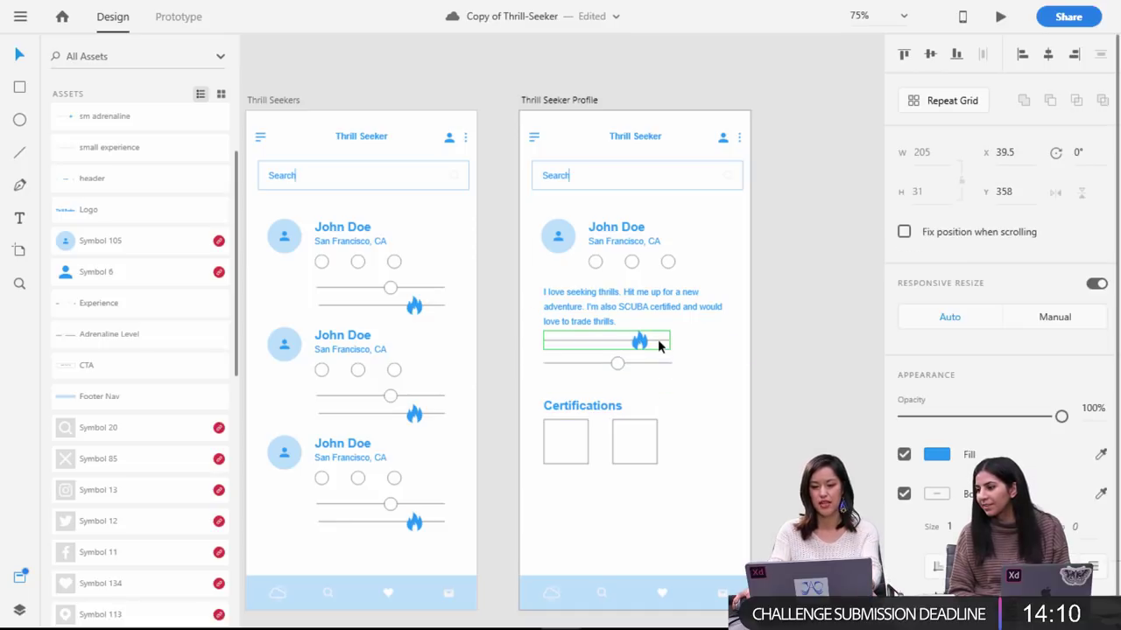
click(788, 341)
click(661, 362)
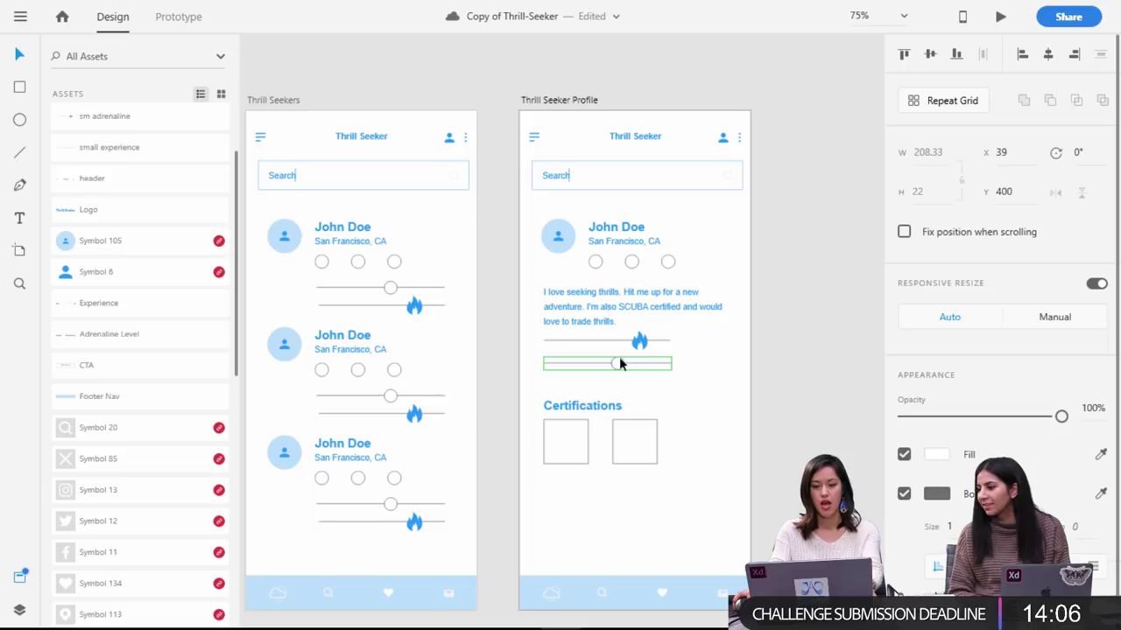
drag(614, 366, 680, 368)
Ungroup the grid of three circles and move the first circle beneath the flame slider at about X 40, Y 395.
click(668, 265)
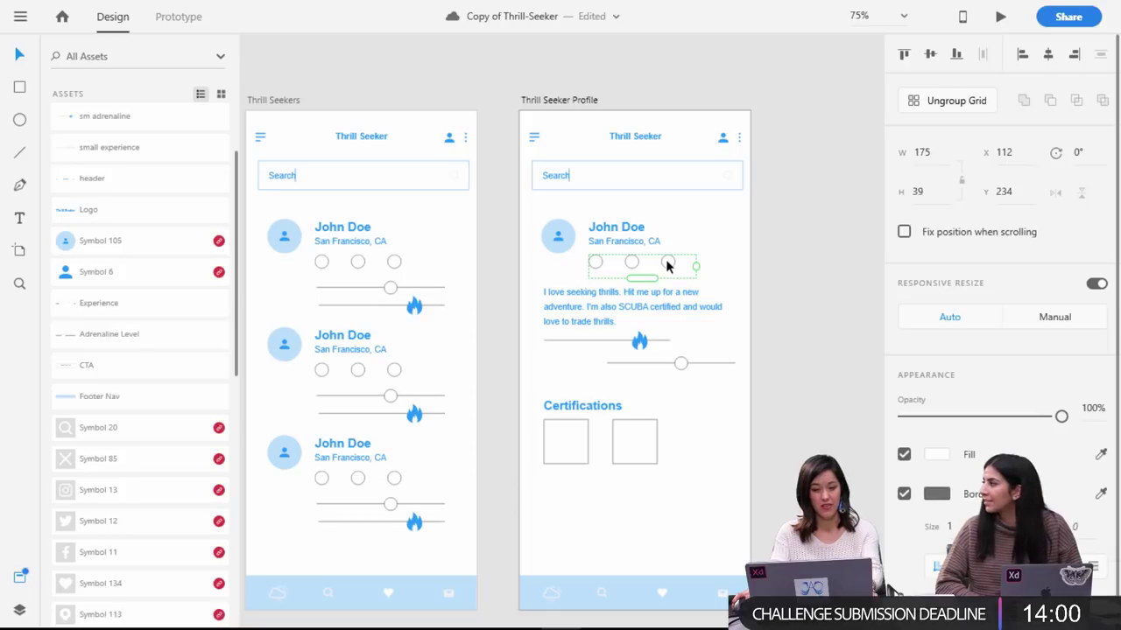
double_click(687, 263)
click(735, 276)
drag(594, 266, 577, 388)
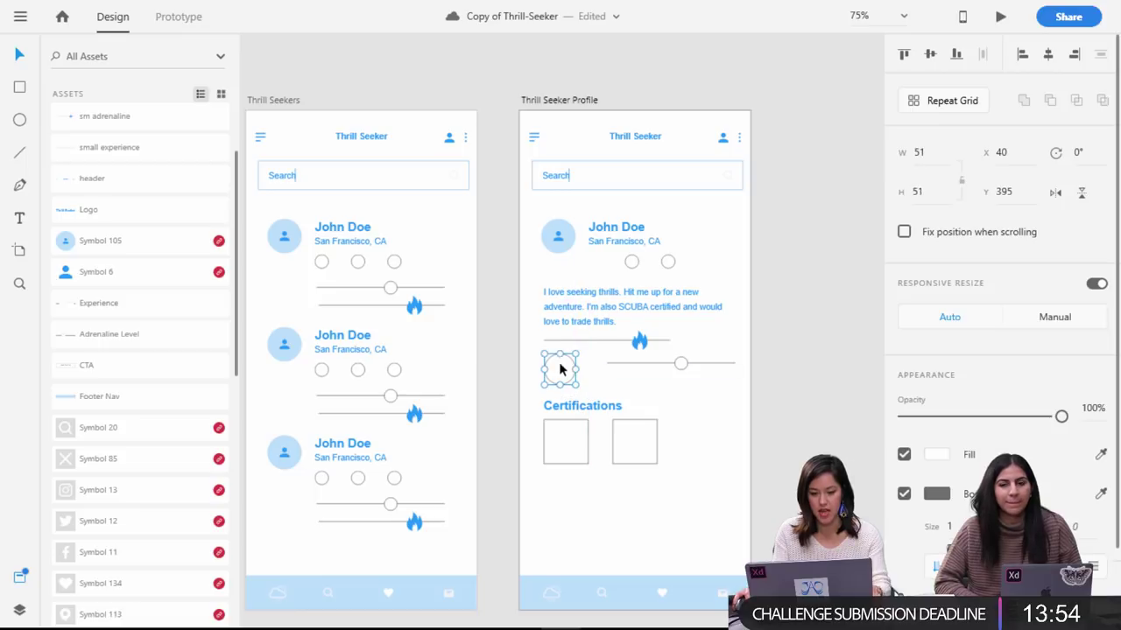
Move the Certifications heading and its two squares down toward the footer, and shift the large circle to X 35, Y 389.
click(630, 364)
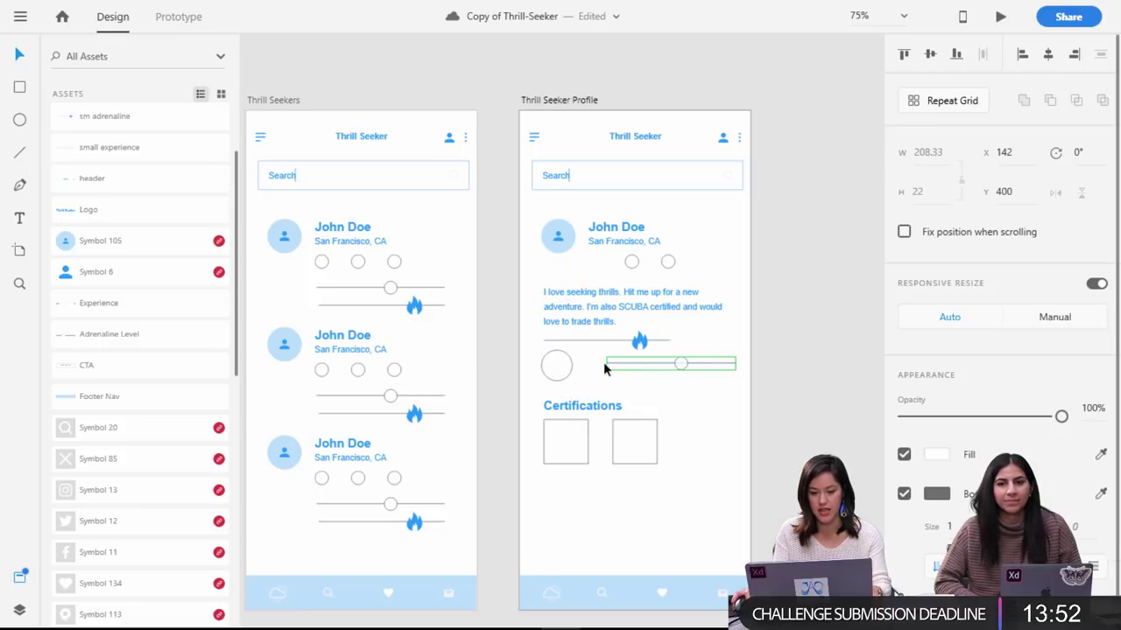
drag(762, 502, 594, 482)
click(563, 375)
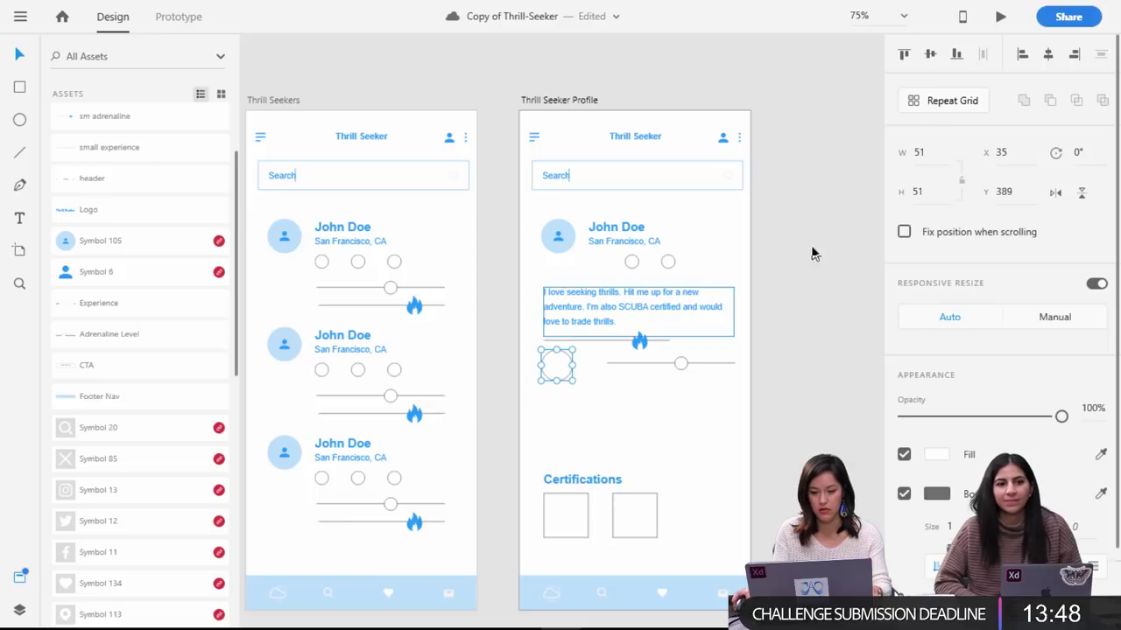
Repeat the large circle and its slider as a three-row grid, and lower the Certifications section beneath it.
drag(766, 393, 540, 350)
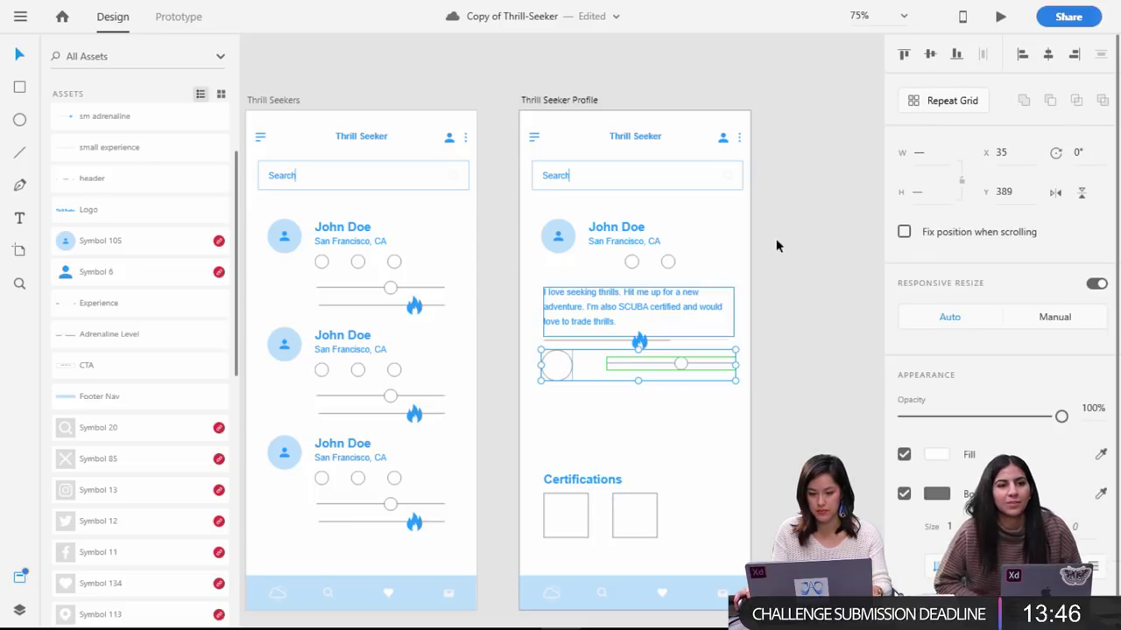
click(926, 99)
drag(629, 383, 650, 473)
mouse_move(593, 499)
mouse_down()
mouse_move(571, 481)
mouse_move(580, 500)
mouse_up()
click(733, 498)
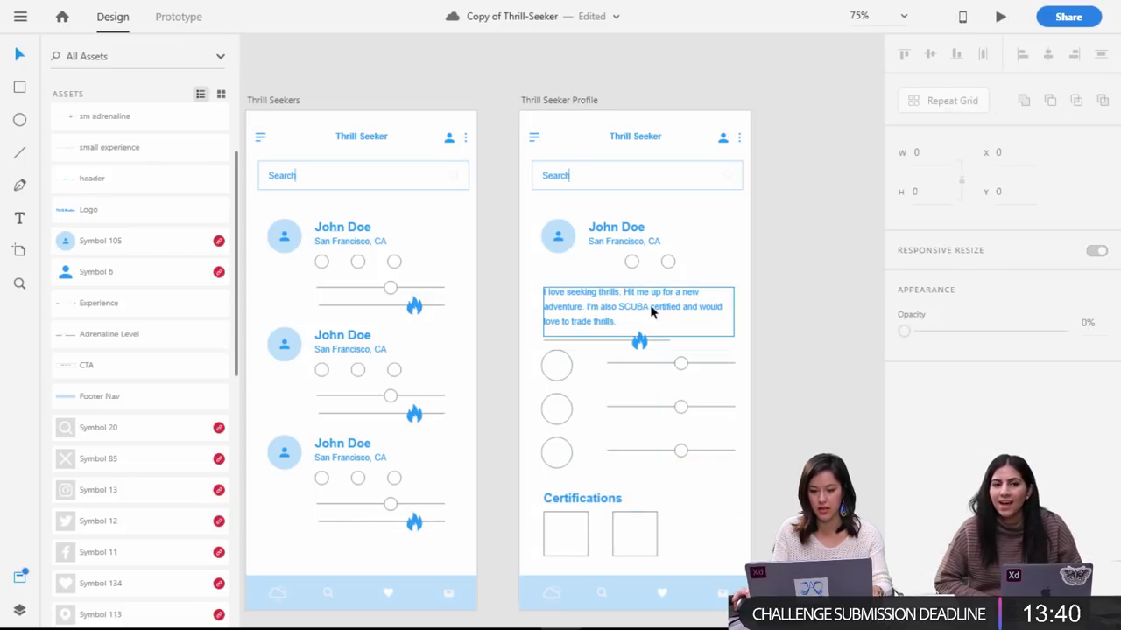
Delete the two leftover small circles beneath the location line and move the bio text up to Y 247.
click(669, 262)
key(Delete)
click(631, 262)
key(Delete)
drag(662, 318, 660, 293)
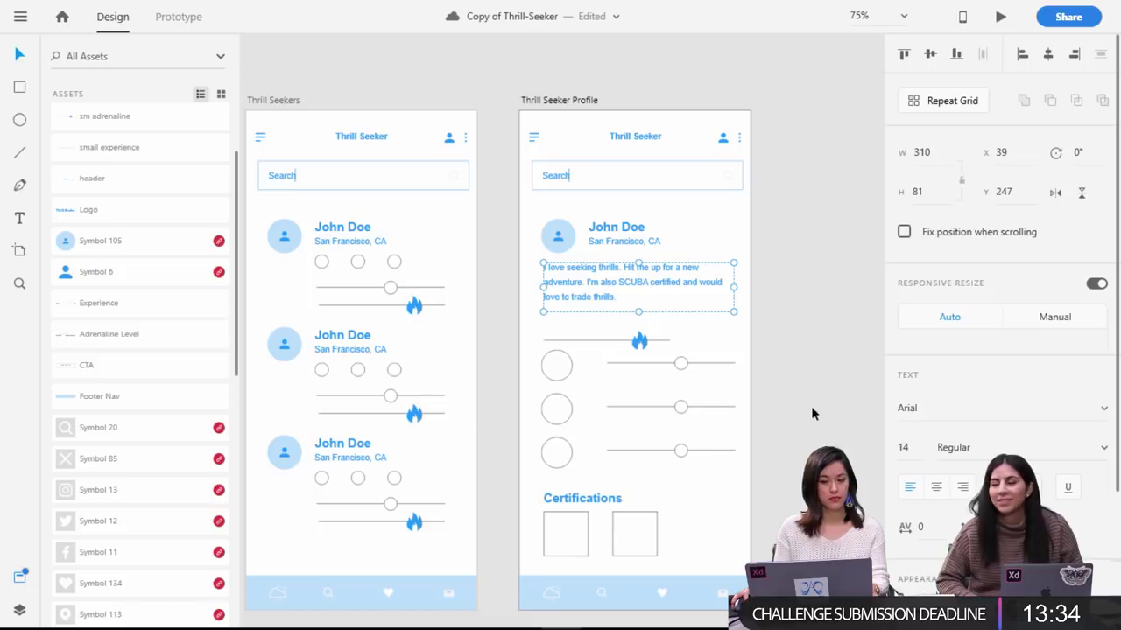
click(762, 491)
Repeat the profile's location line once below with a spacing of 10 and change the copy's text to "Member since".
click(638, 248)
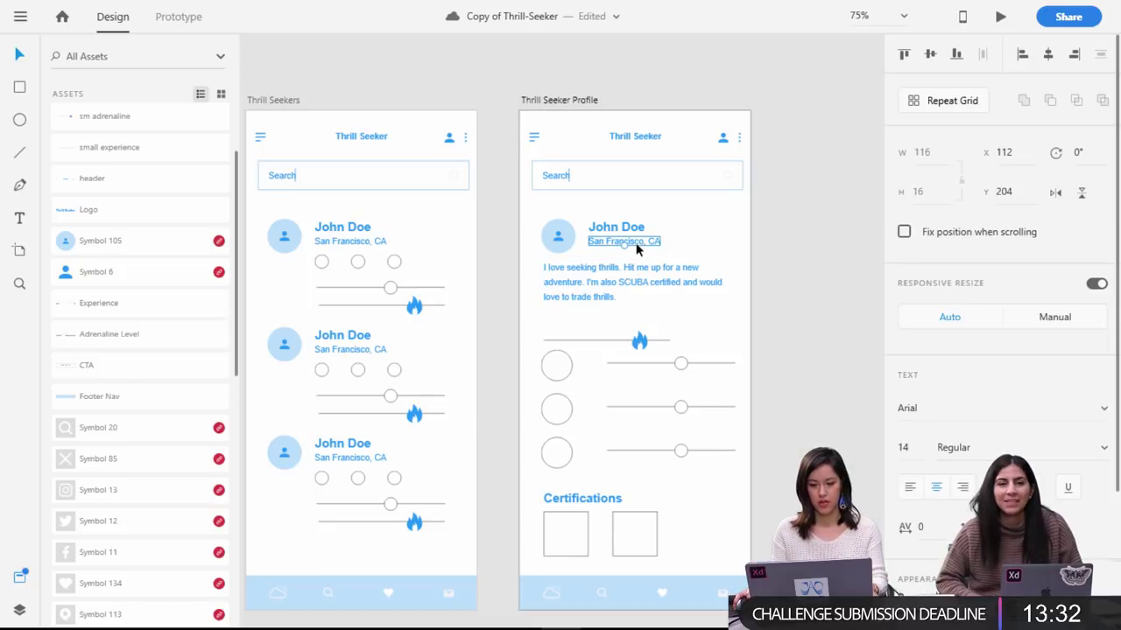
key(ctrl+r)
mouse_move(623, 245)
mouse_down()
mouse_move(624, 298)
mouse_move(624, 246)
mouse_up()
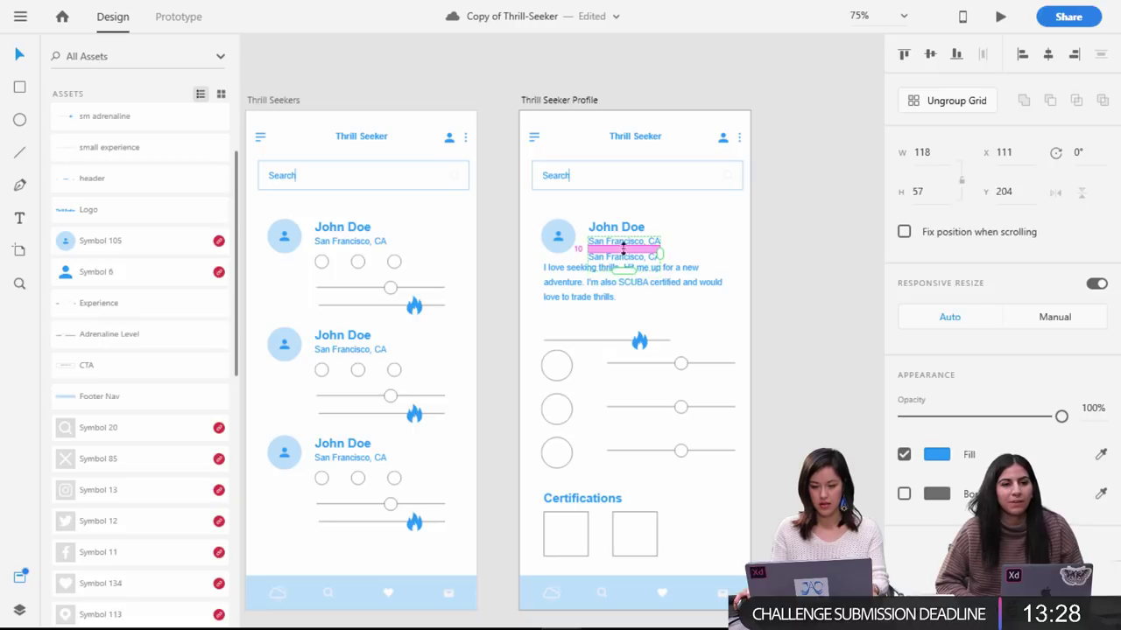
double_click(624, 254)
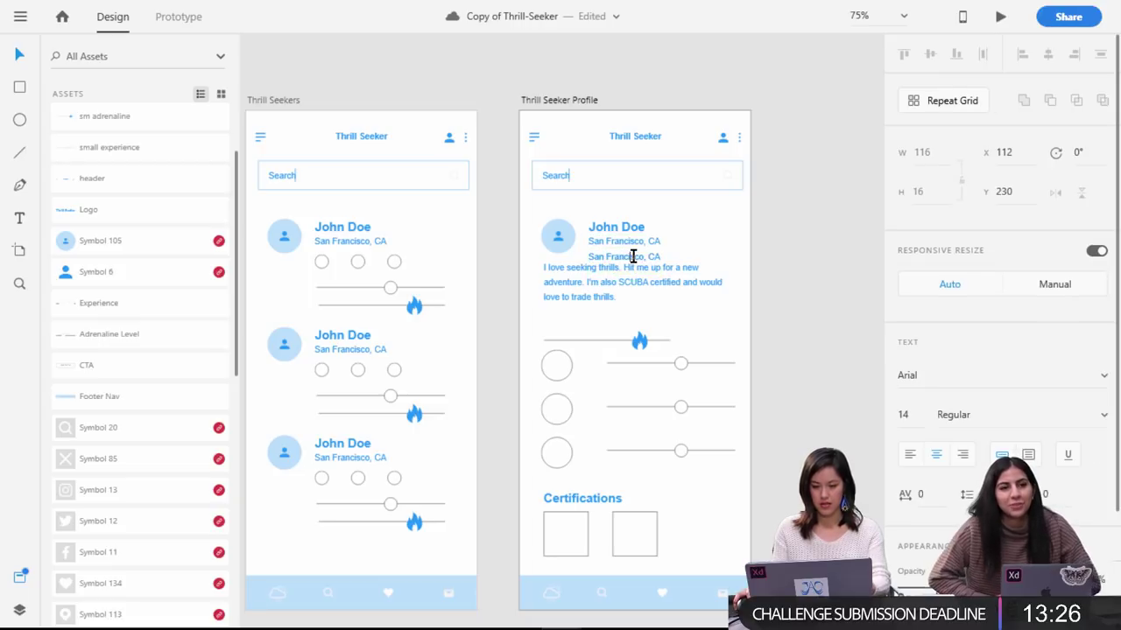
text(Member since)
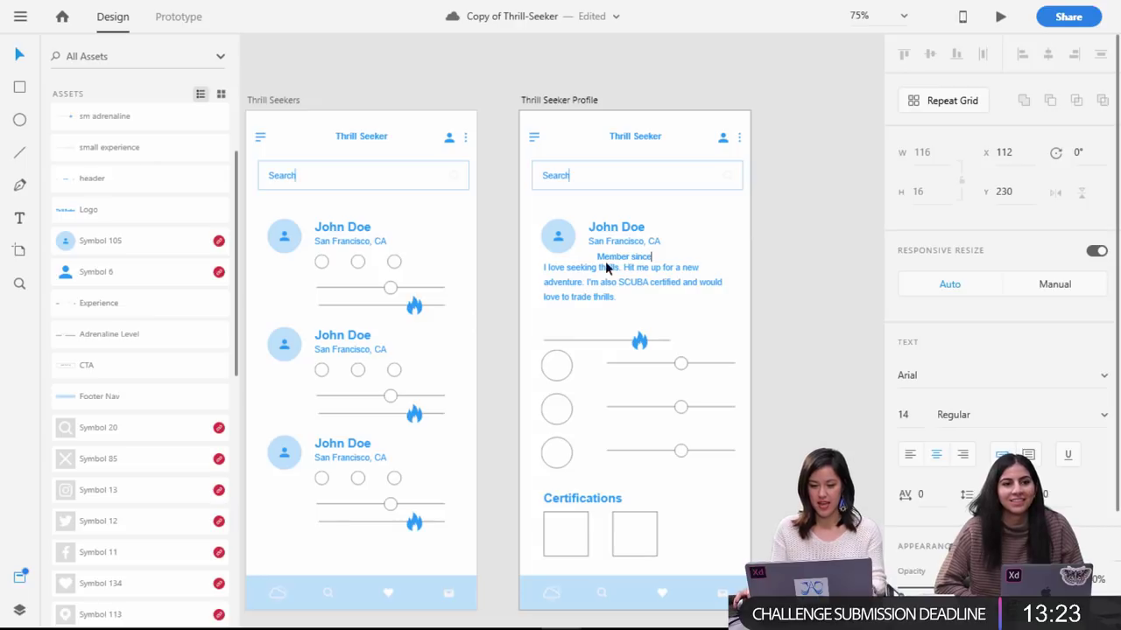
Left-align the location and "Member since" lines and widen their repeat grid to 134 so the location fits.
key(ctrl+a)
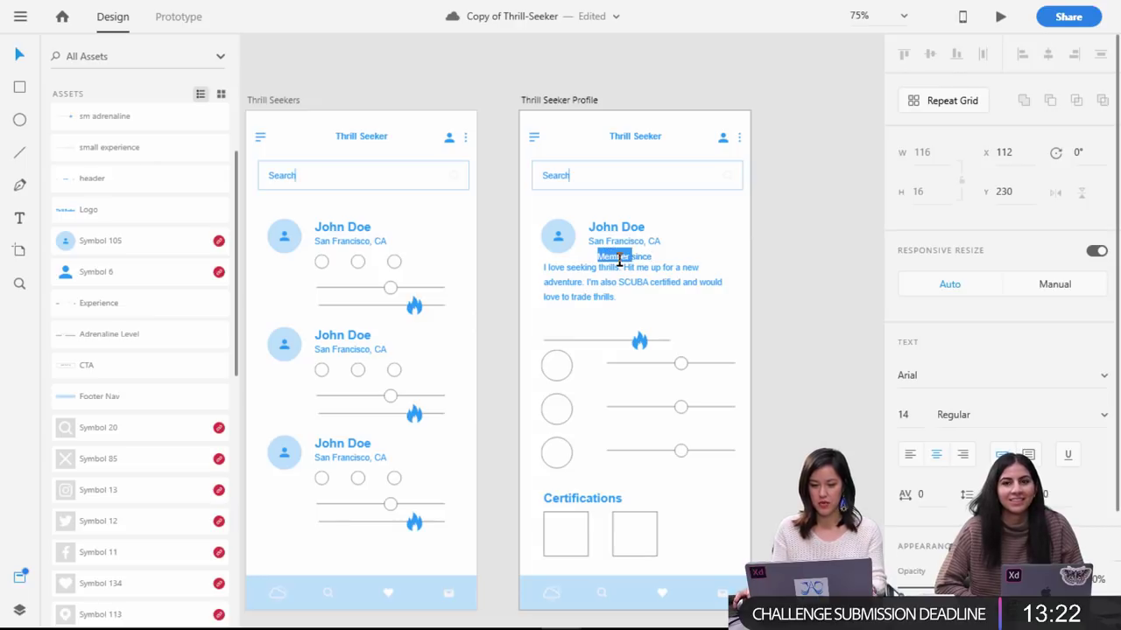
click(915, 461)
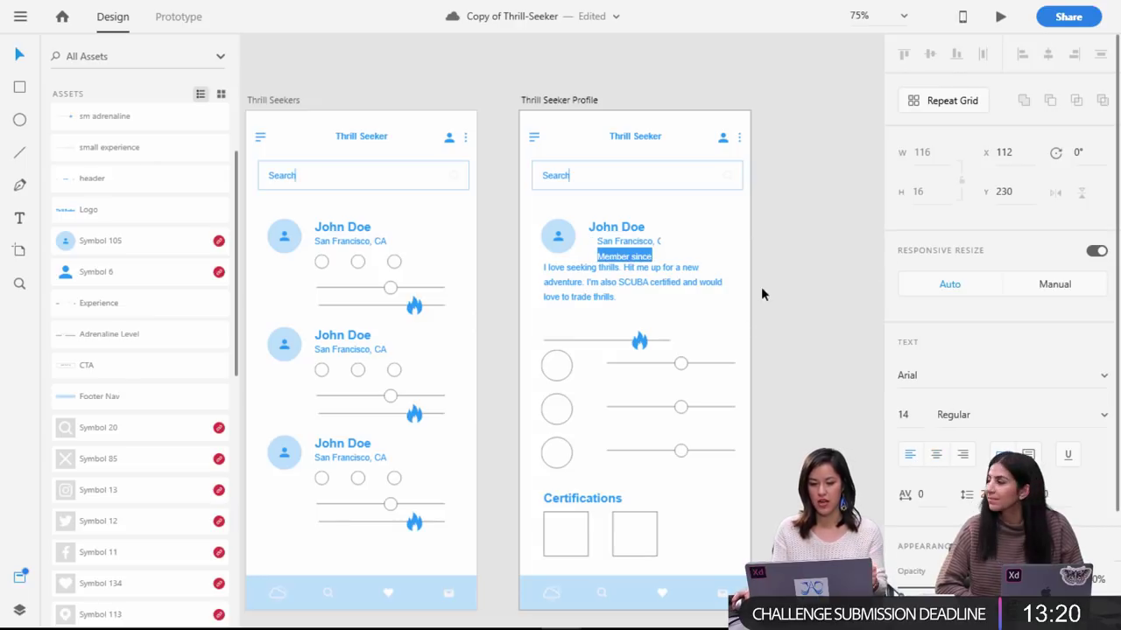
key(Escape)
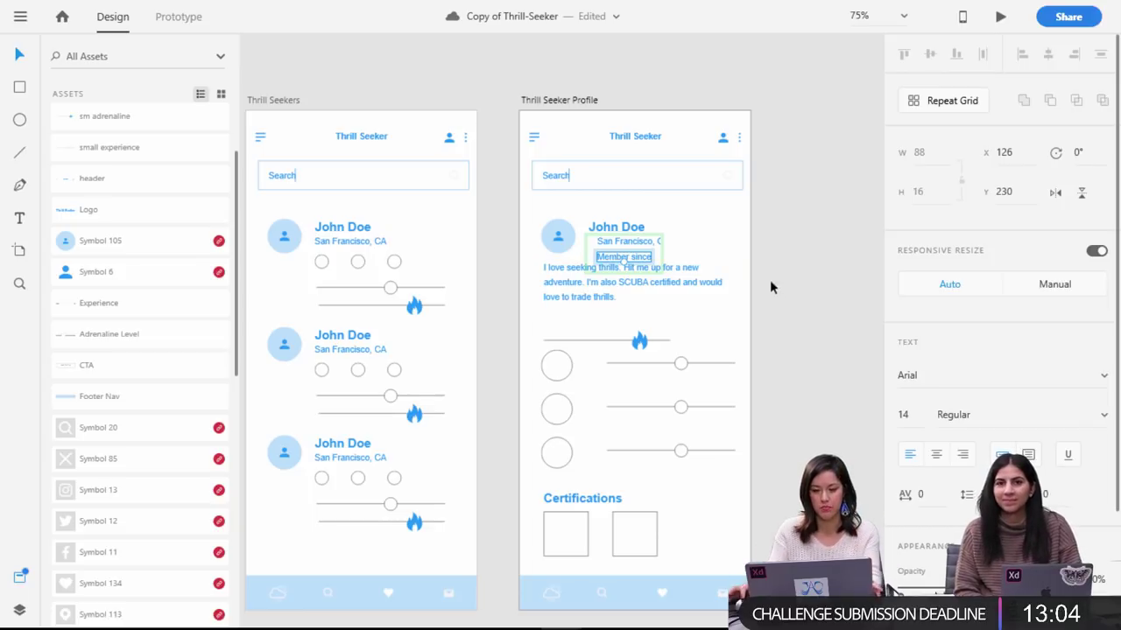
click(721, 274)
click(638, 247)
drag(659, 253, 697, 254)
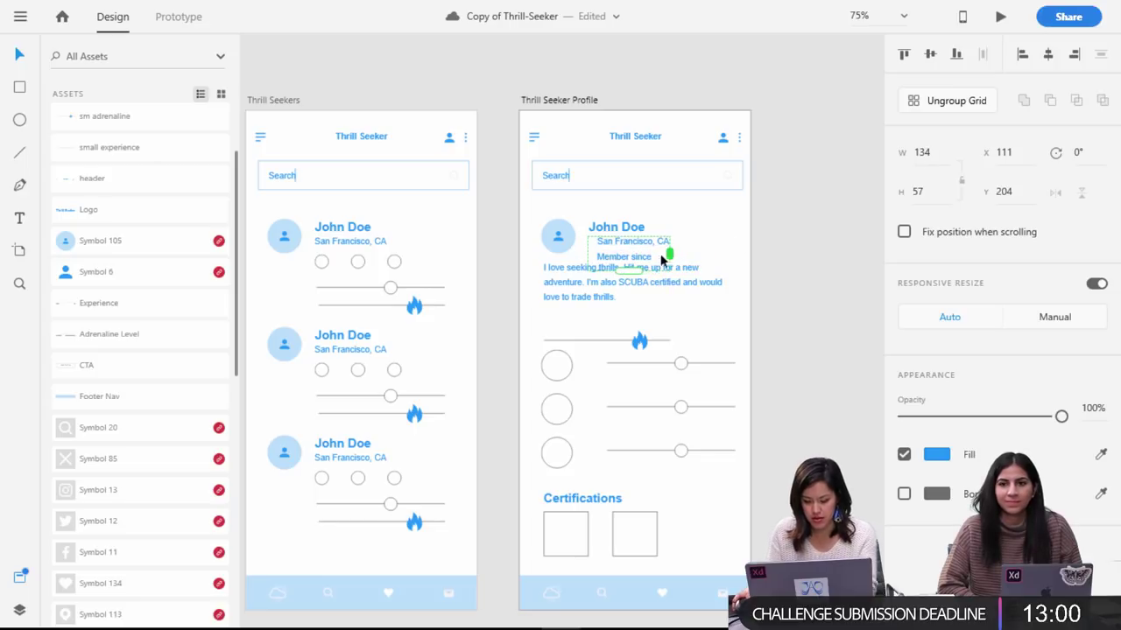
Tighten the vertical spacing between the location and "Member since" lines and shift their grid left to X 96, under the name.
drag(643, 256, 642, 246)
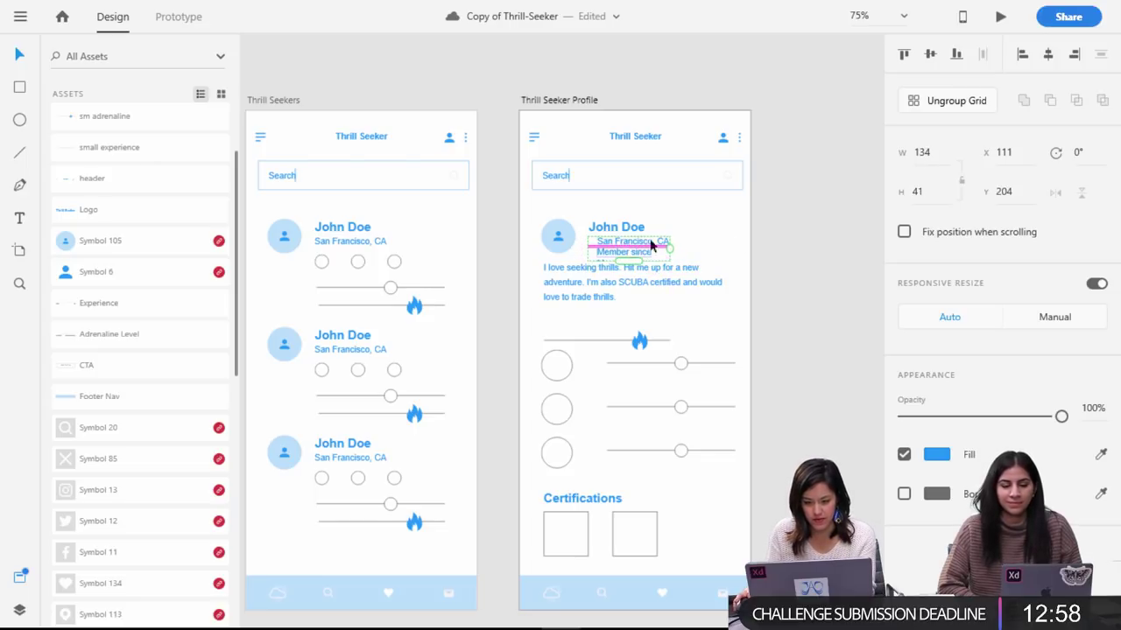
click(786, 262)
click(618, 245)
key(Left)
key(Left)
key(Left)
key(Left)
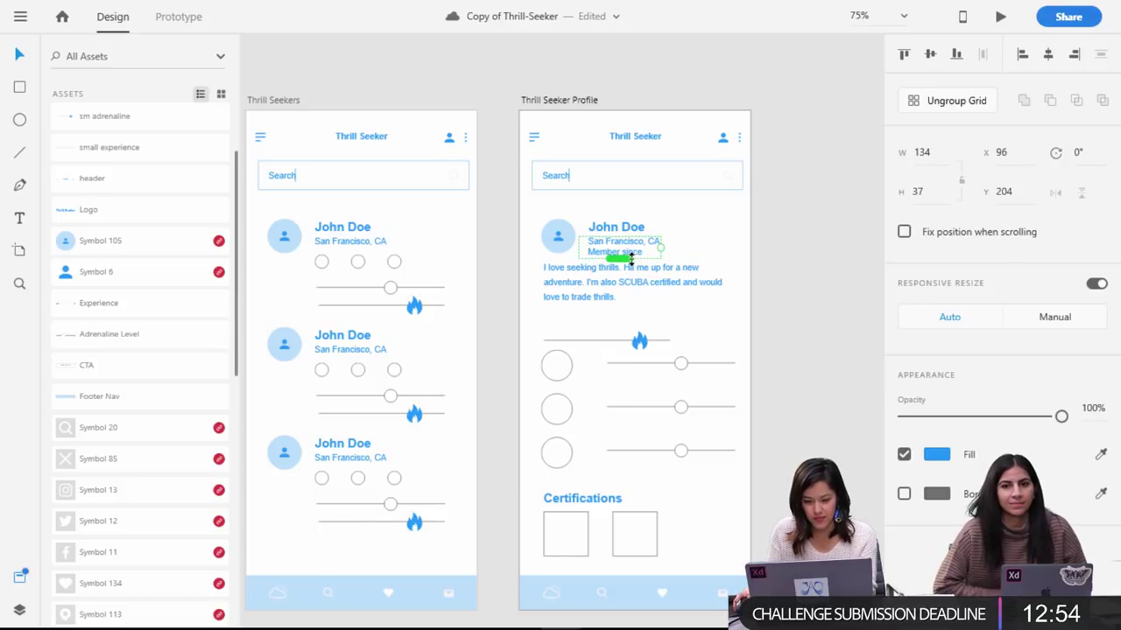
Move the bio text slightly down from the "Member since" line and raise the flame slider to Y 351.
drag(661, 274, 658, 286)
click(646, 343)
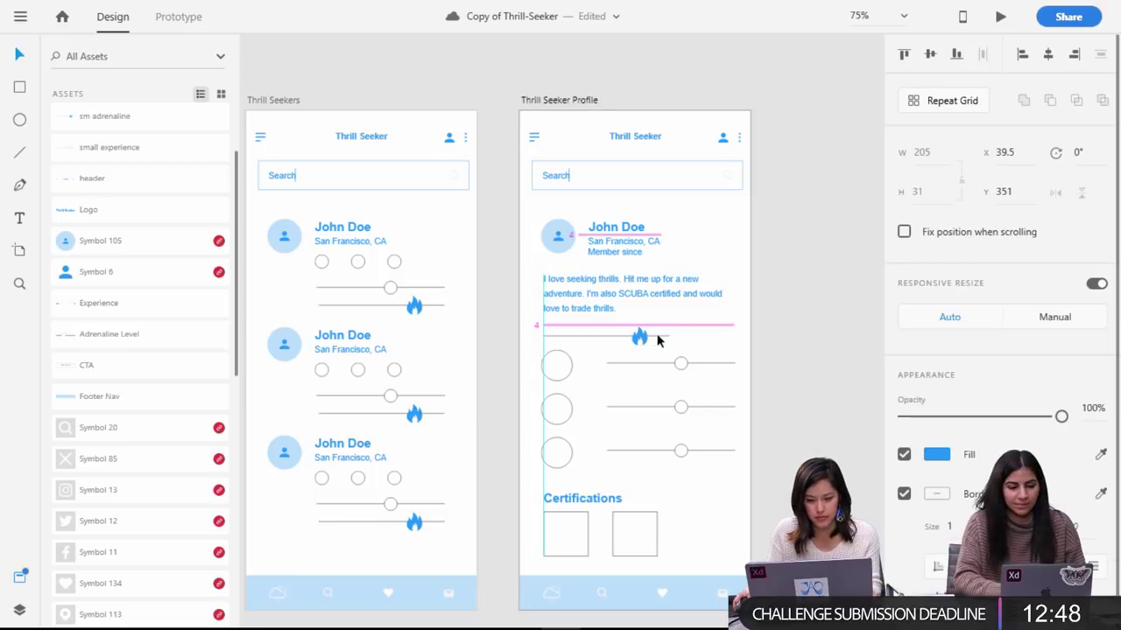
Lengthen the flame slider's line to reach the right edge of the bio text.
double_click(661, 341)
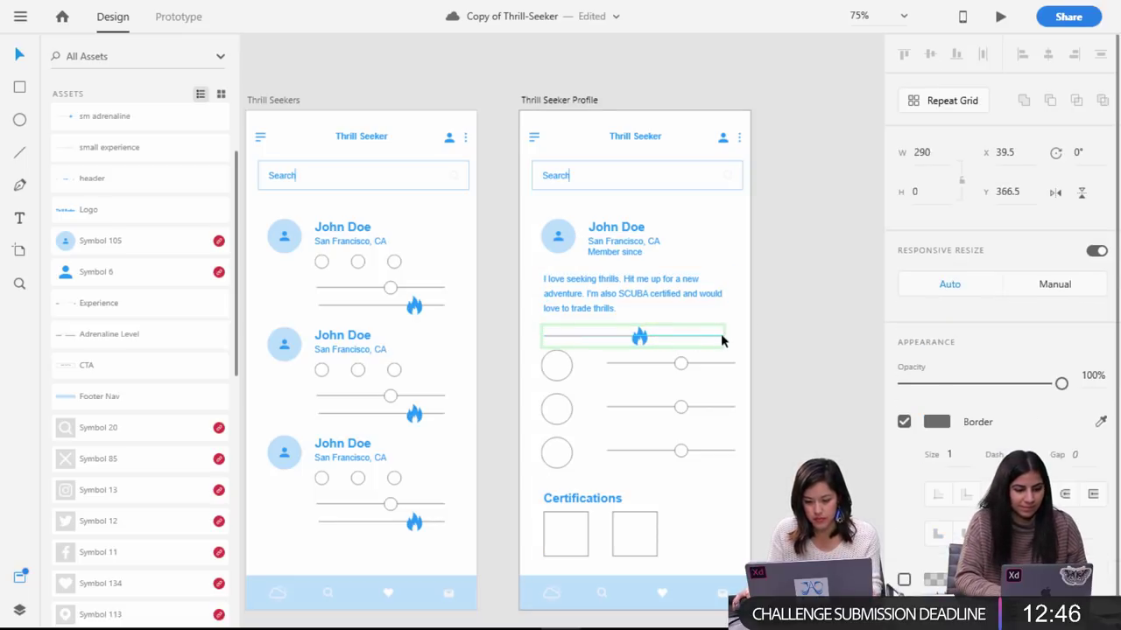
drag(733, 335, 732, 334)
click(803, 458)
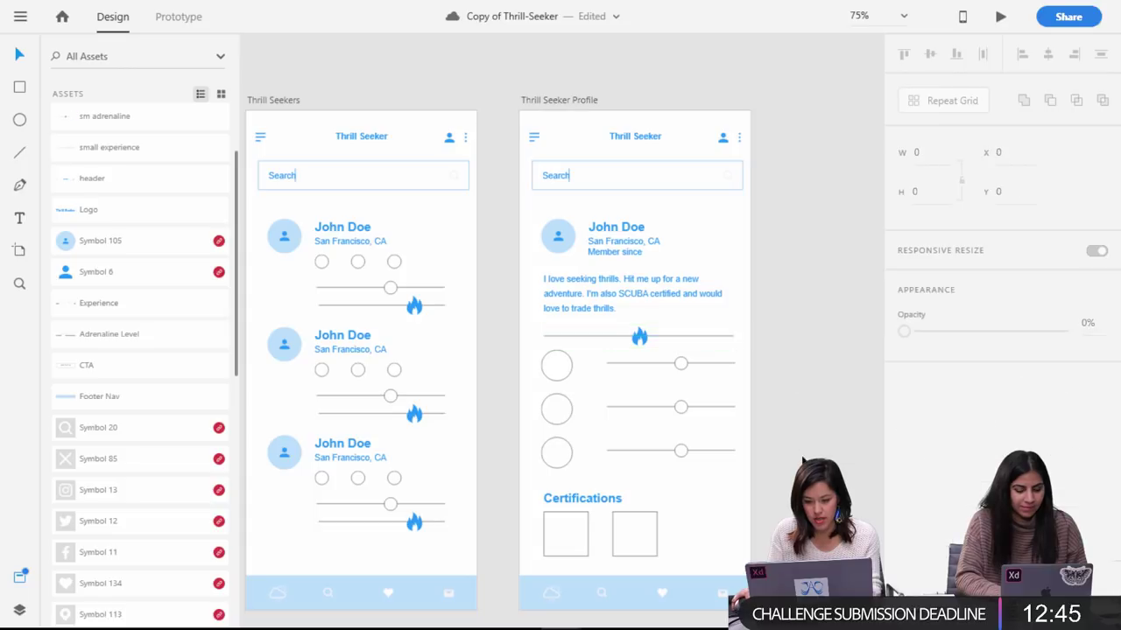
Ungroup the three-row repeat grid of large circles and sliders into separate rows.
click(679, 368)
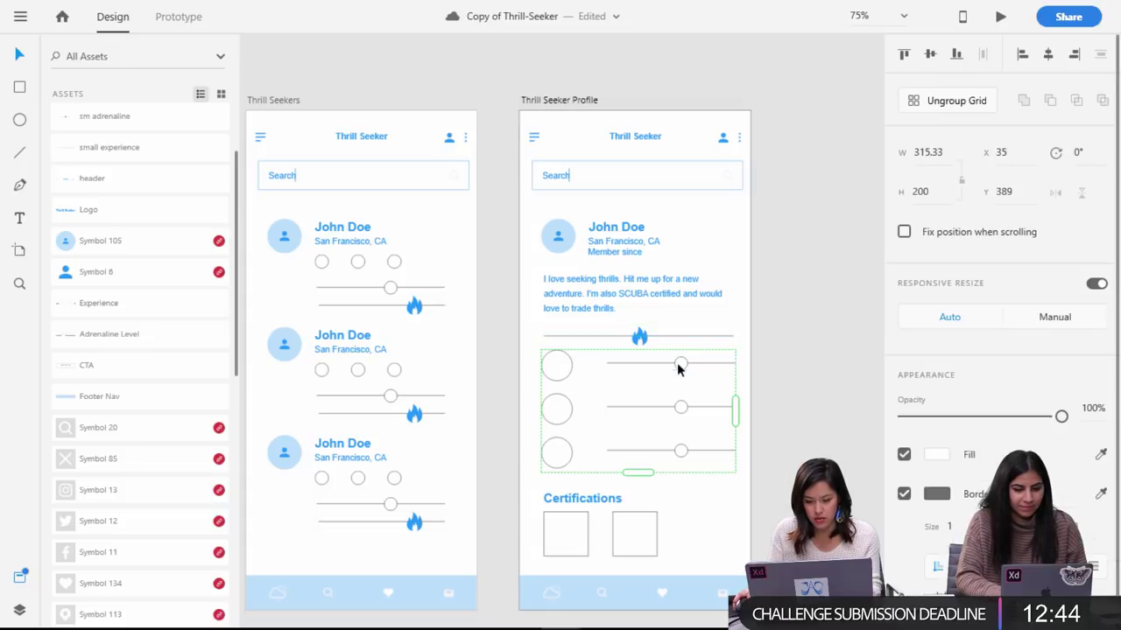
double_click(680, 408)
double_click(680, 408)
drag(781, 462, 585, 351)
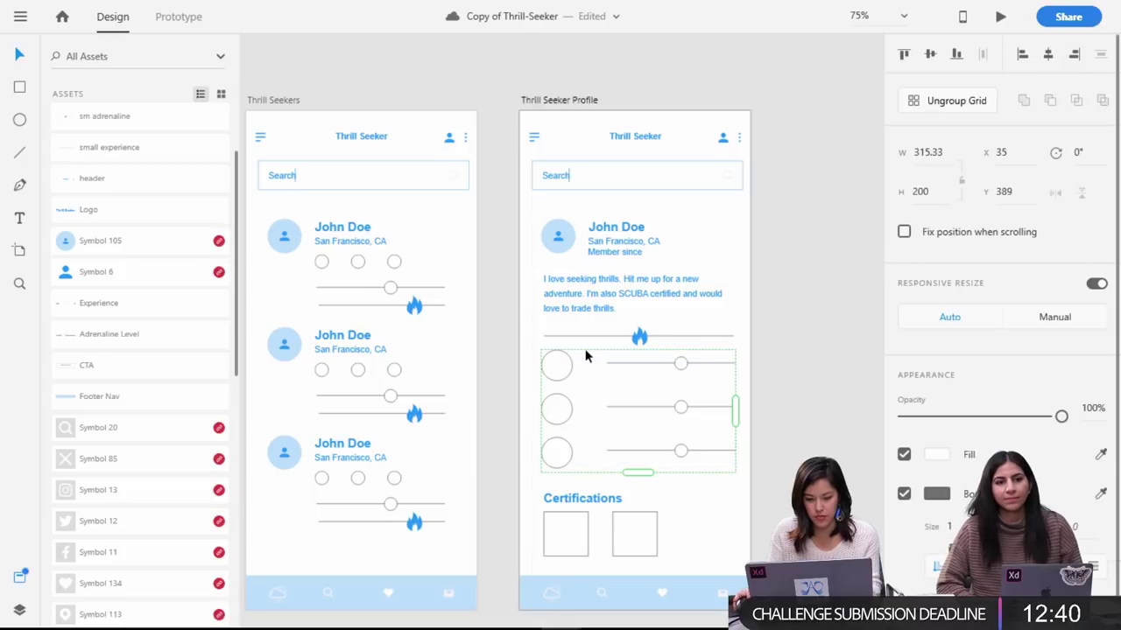
key(Escape)
click(684, 415)
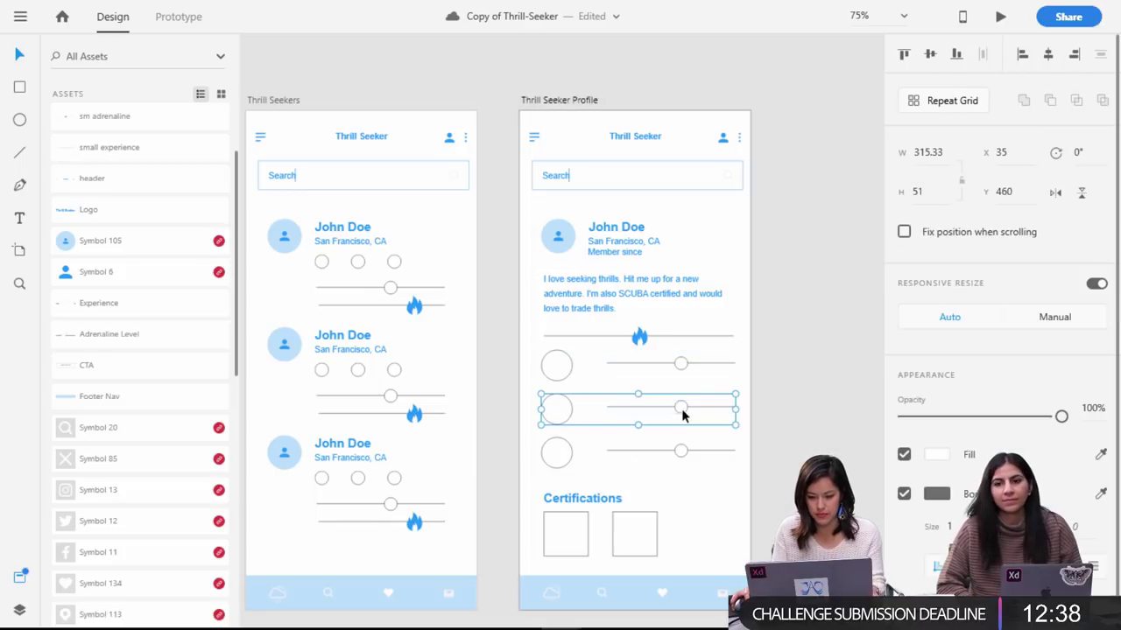
Try to move the middle slider's knob left within its grouped row.
double_click(683, 412)
double_click(680, 407)
drag(681, 407, 658, 412)
key(ctrl+z)
Ungroup the three rows, move the middle slider's knob left, and shift the upper and lower knobs slightly right to about X 280.
click(800, 434)
drag(757, 461, 661, 367)
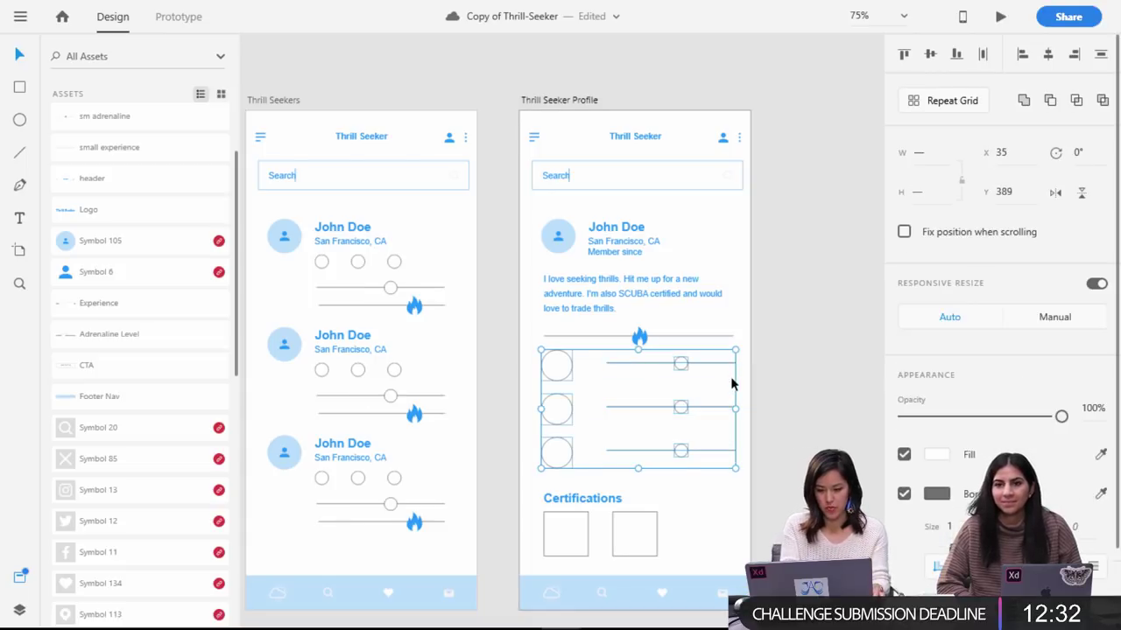
click(681, 407)
drag(680, 407, 646, 411)
drag(683, 362, 696, 368)
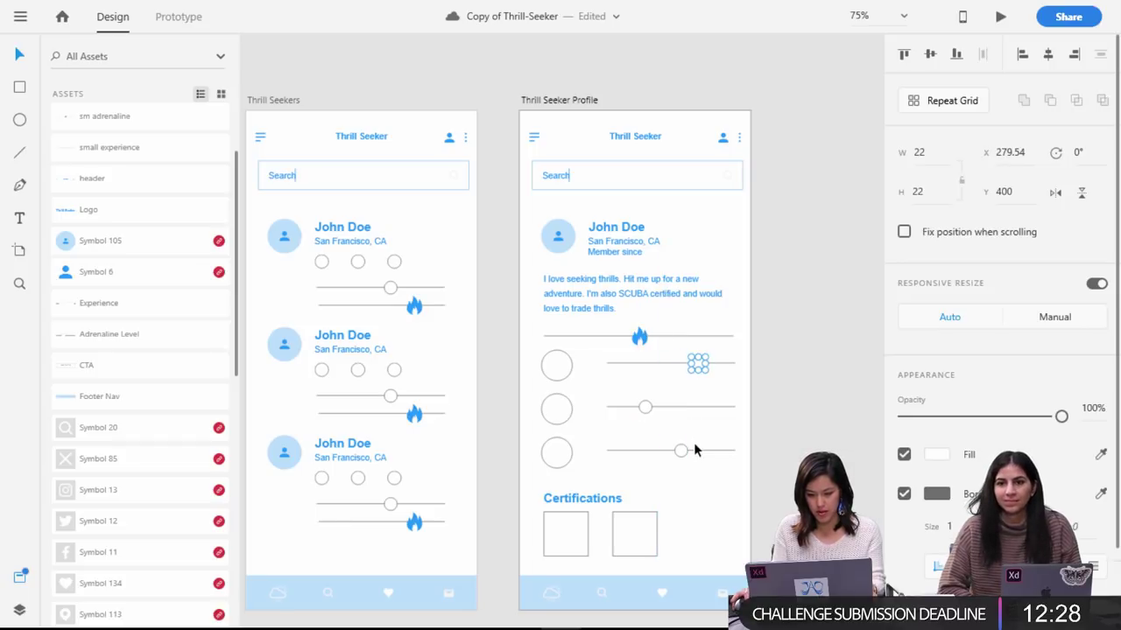
click(789, 438)
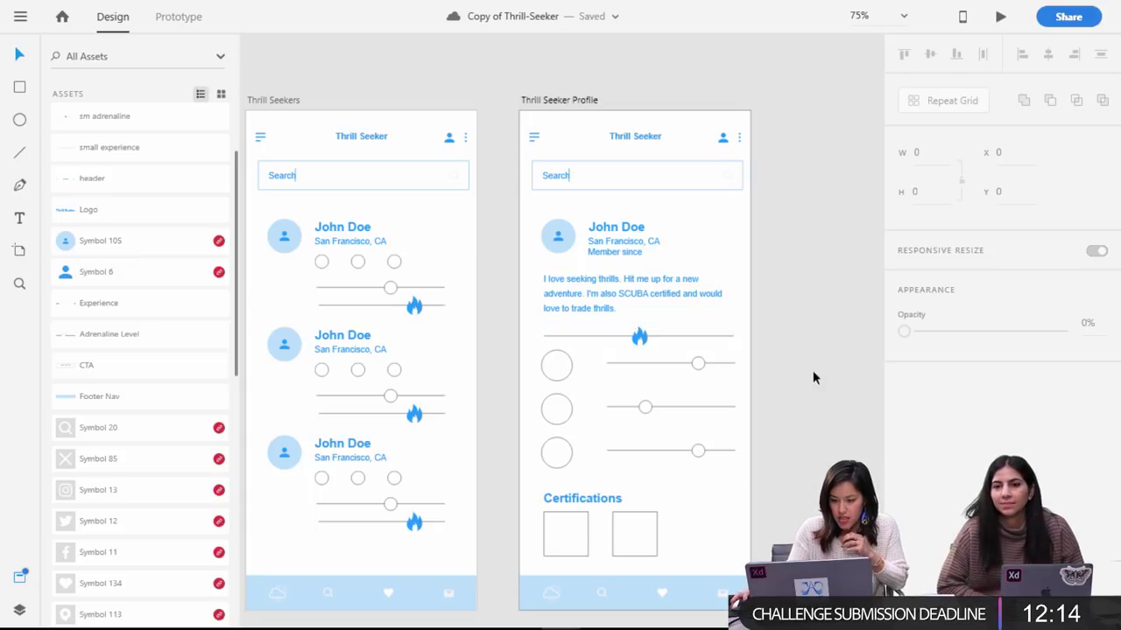
Copy the footer's envelope icon and place the copy across from the Certifications heading at about X 310, Y 630.
double_click(720, 595)
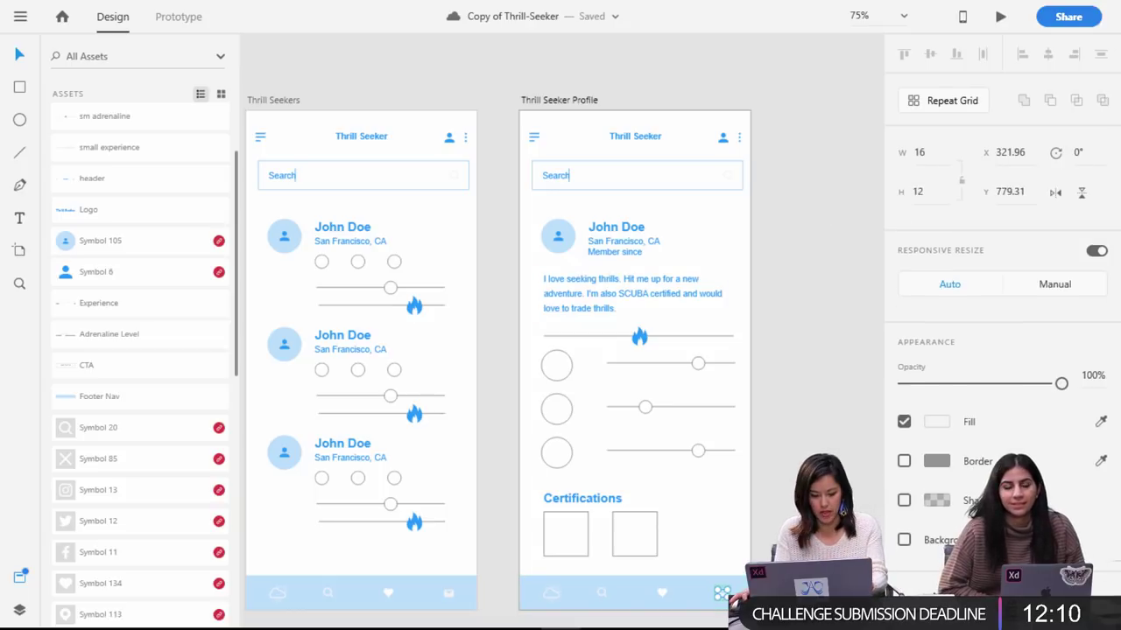
click(798, 294)
key(ctrl+v)
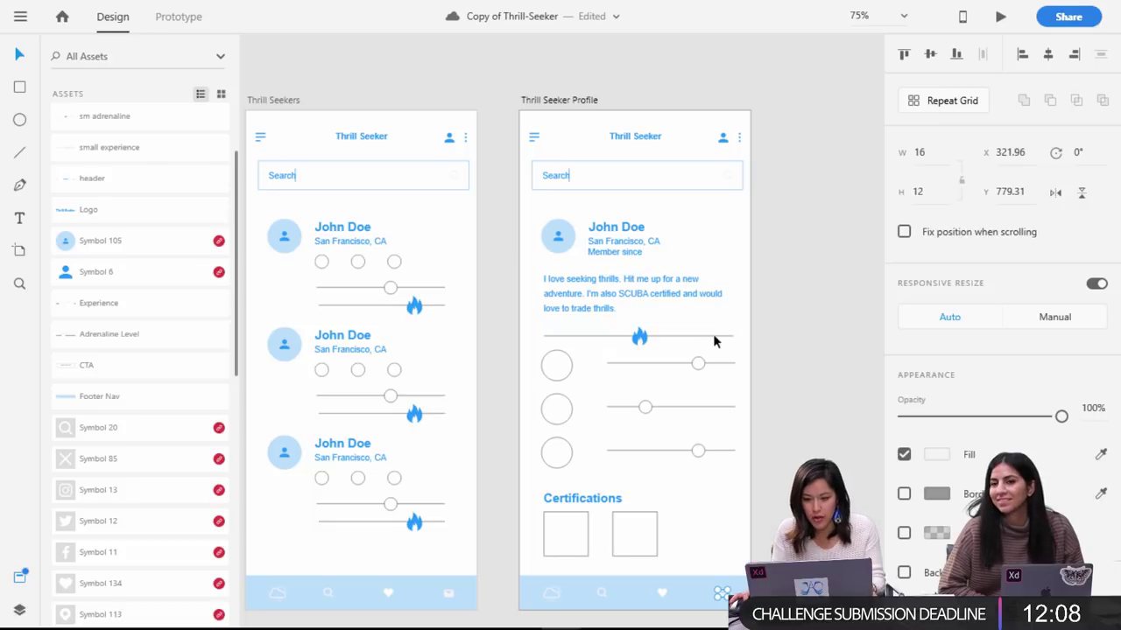
drag(723, 598, 715, 500)
Fill the envelope icon with the avatar circle's light blue, and place it enlarged to the right of the profile name.
click(1101, 454)
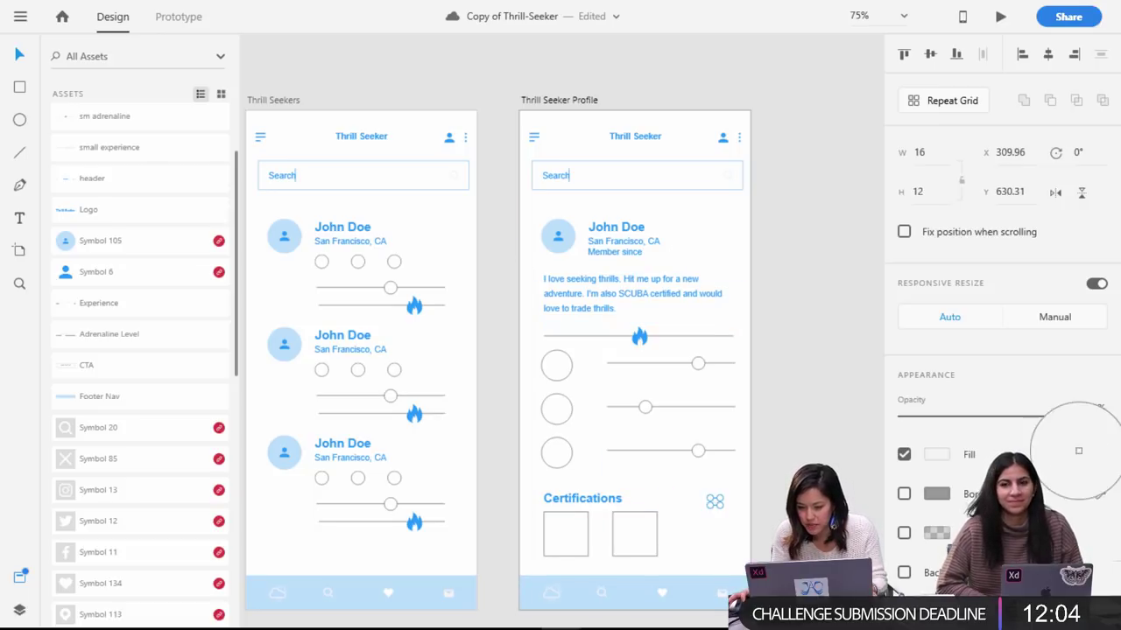
click(567, 236)
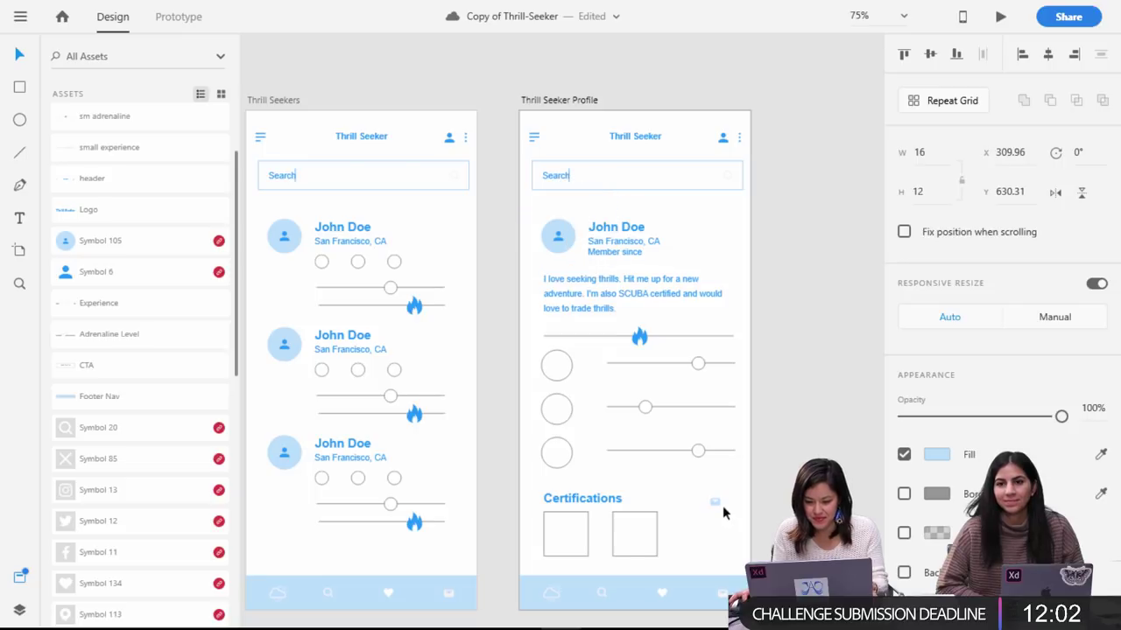
drag(717, 498, 730, 245)
click(713, 505)
Scale down the two Certifications squares and move them and the heading up, closer to the last slider row.
click(631, 540)
shift+click(578, 545)
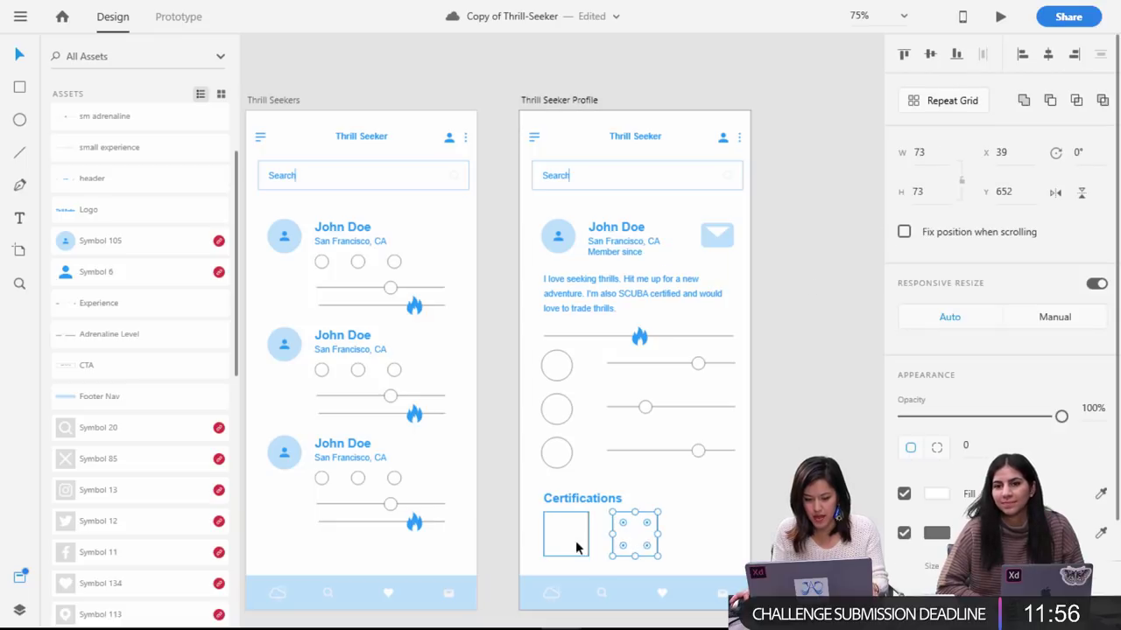
drag(658, 557, 547, 491)
click(640, 531)
drag(576, 499, 573, 493)
click(809, 499)
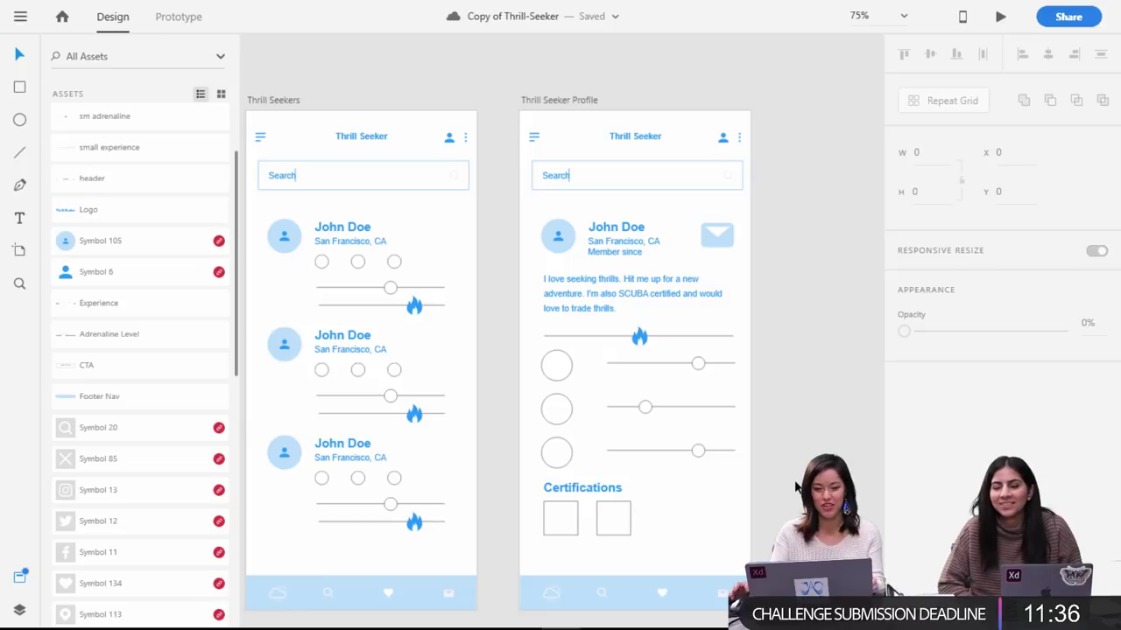
Copy the blue Twitter, Facebook and Instagram icons from the pasteboard onto the Thrill Seeker Profile artboard, near the Certifications heading at about X 254, Y 586.
key(ctrl+minus)
key(ctrl+minus)
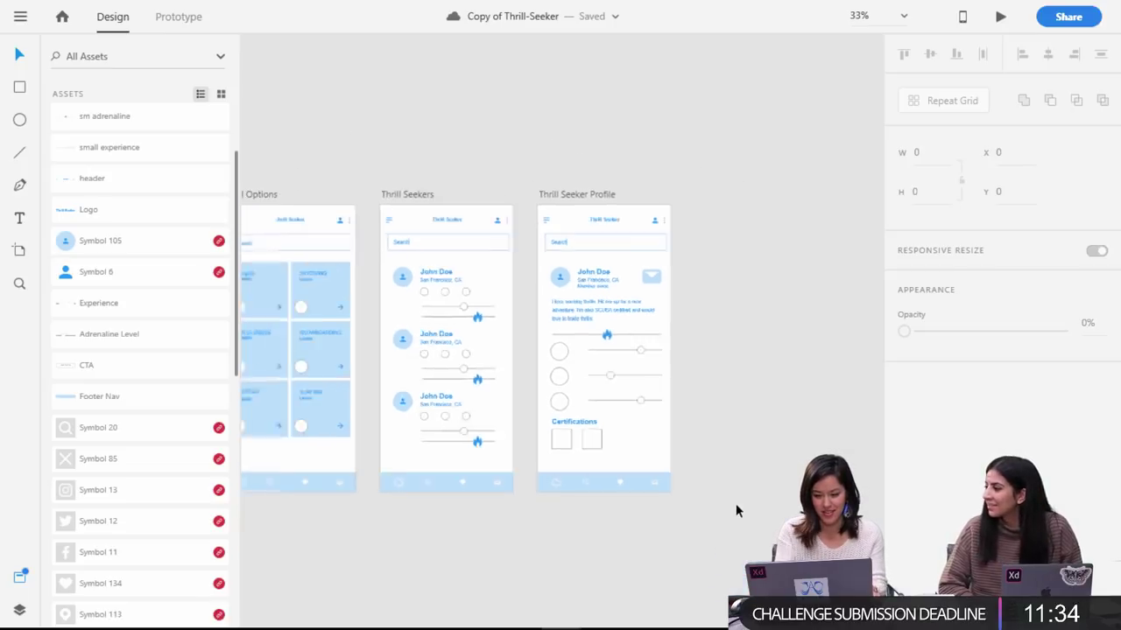
key(space)
drag(526, 538, 562, 546)
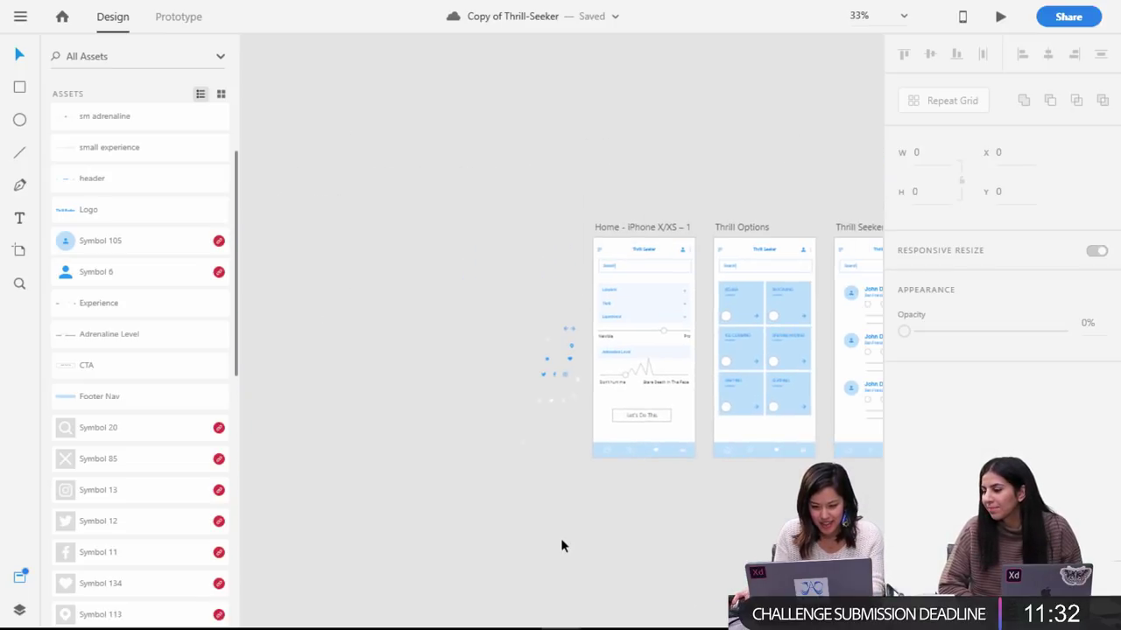
key(ctrl+1)
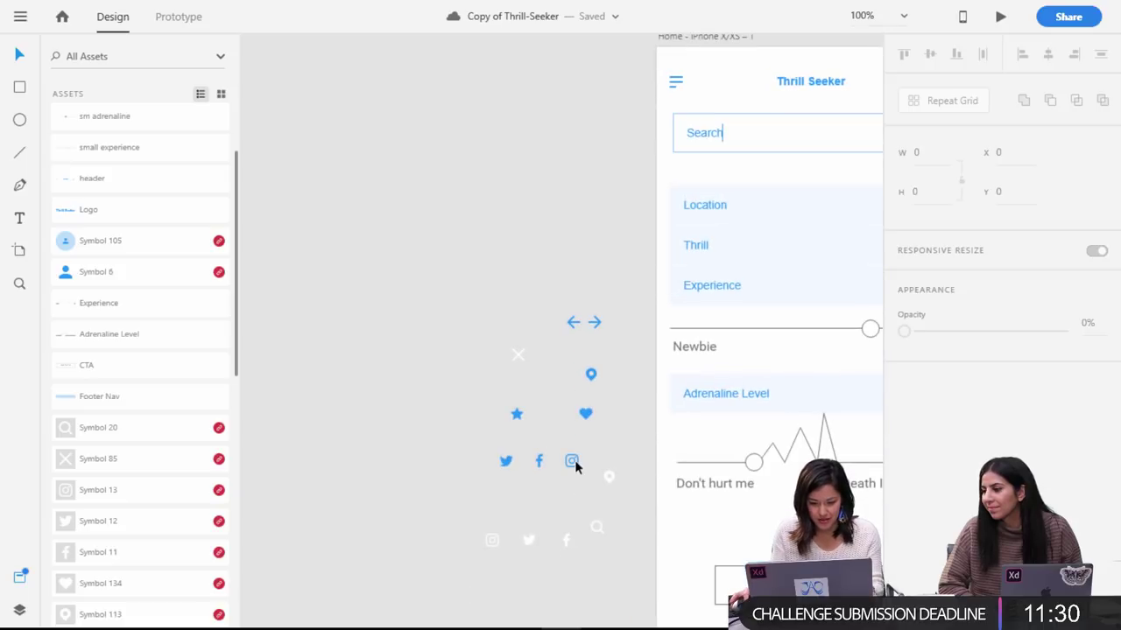
drag(582, 484, 485, 455)
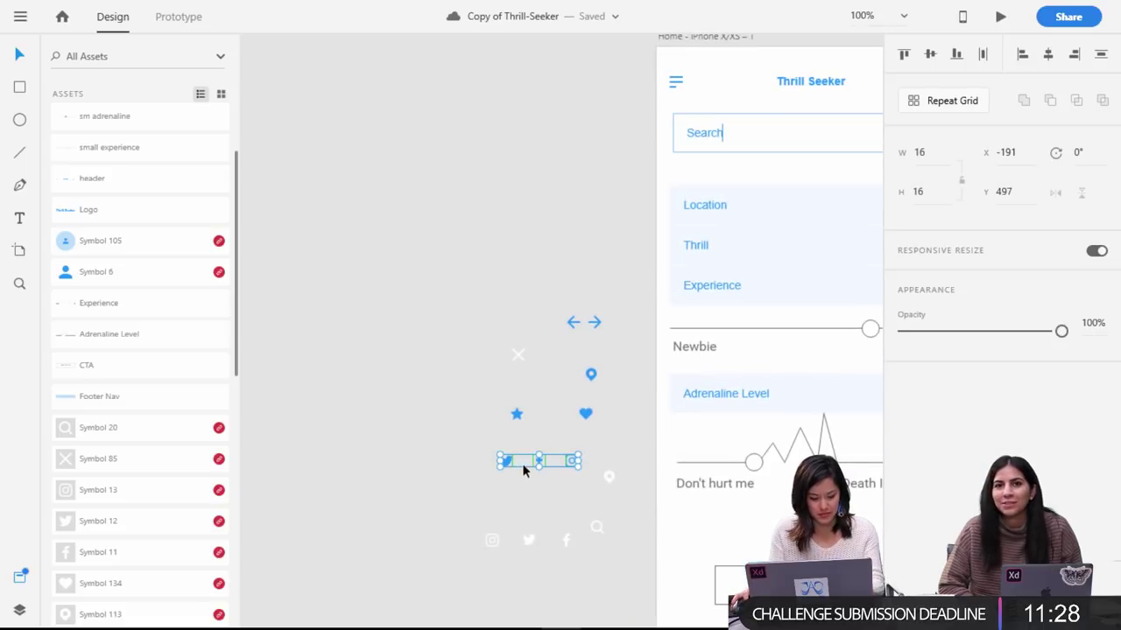
scroll(646, 565, right, 15)
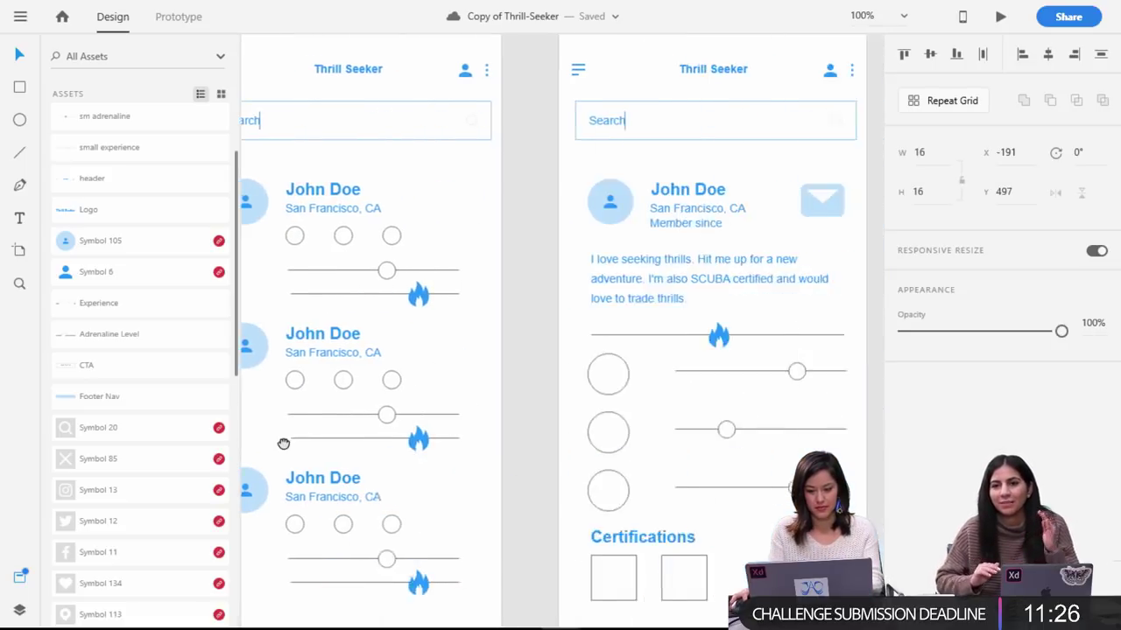
drag(701, 441, 598, 430)
click(788, 463)
key(ctrl+v)
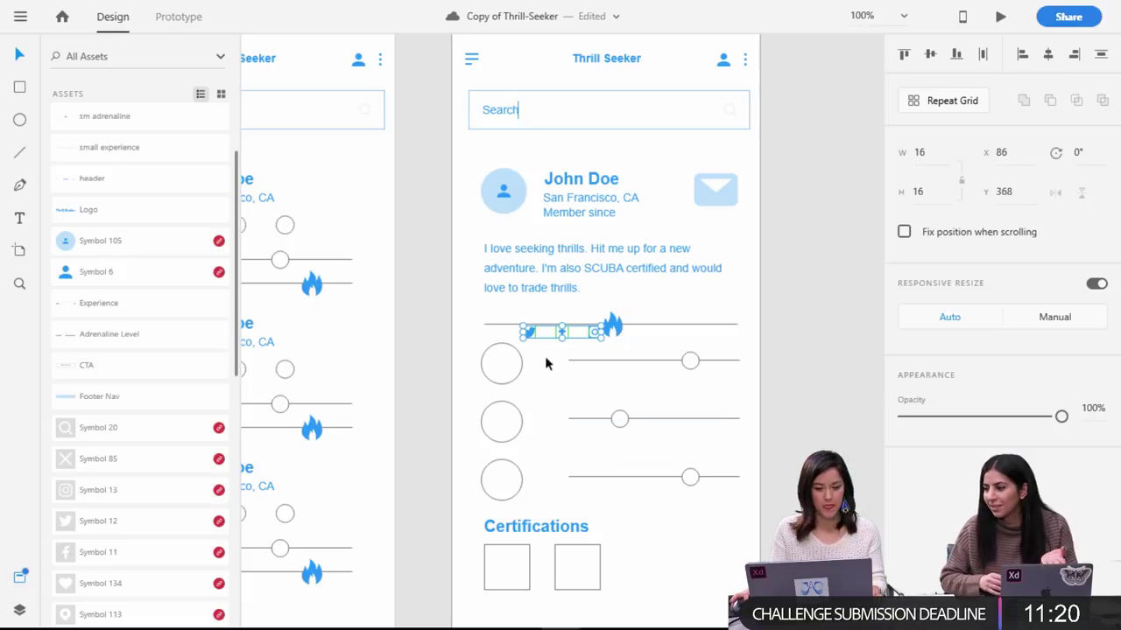
drag(529, 333, 667, 512)
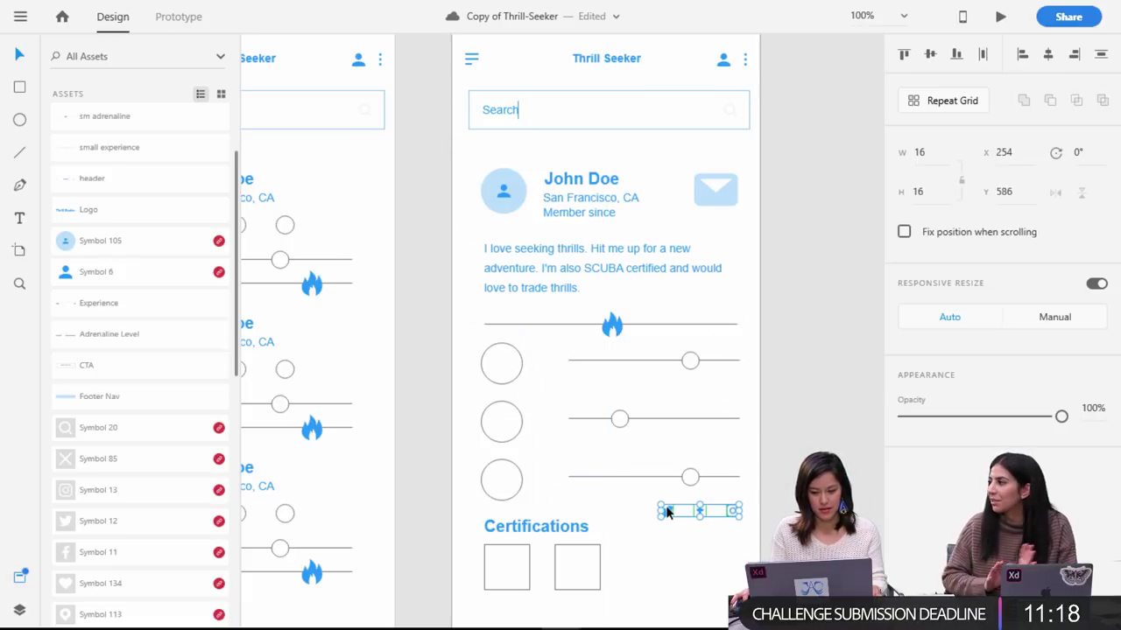
Move the three social icons up to sit directly beneath the Member since line of the profile.
key(ctrl+minus)
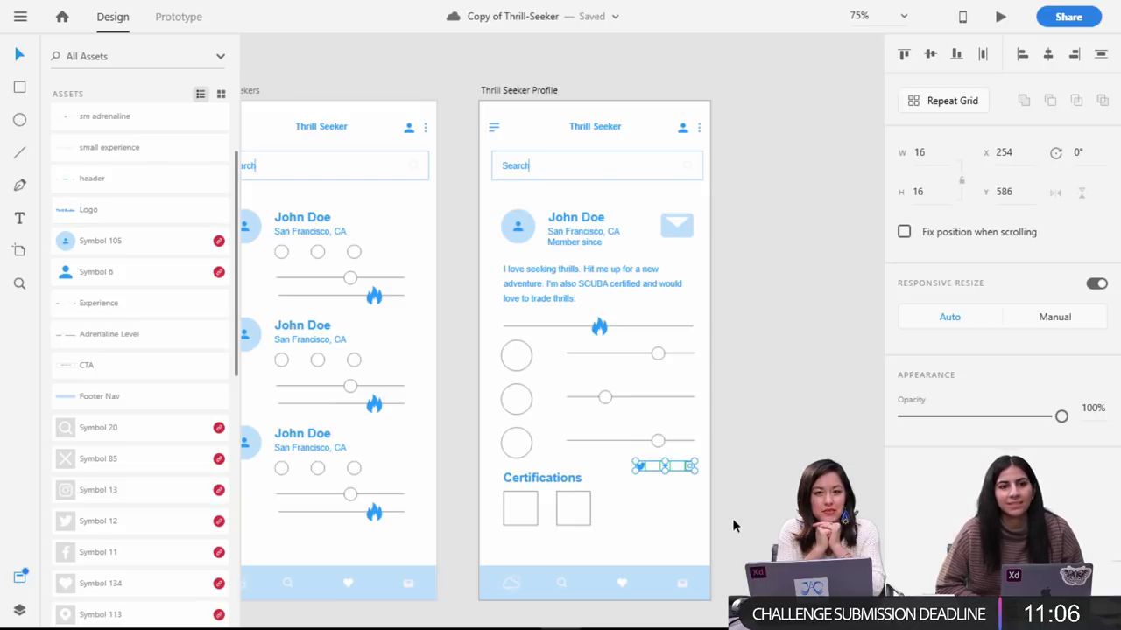
click(692, 465)
click(804, 439)
double_click(675, 468)
drag(687, 471, 603, 260)
Shift the bio paragraph, the sliders with their circles, and the Certifications section slightly down to make room beneath the social icons.
click(648, 287)
drag(648, 298, 648, 309)
drag(739, 534, 497, 332)
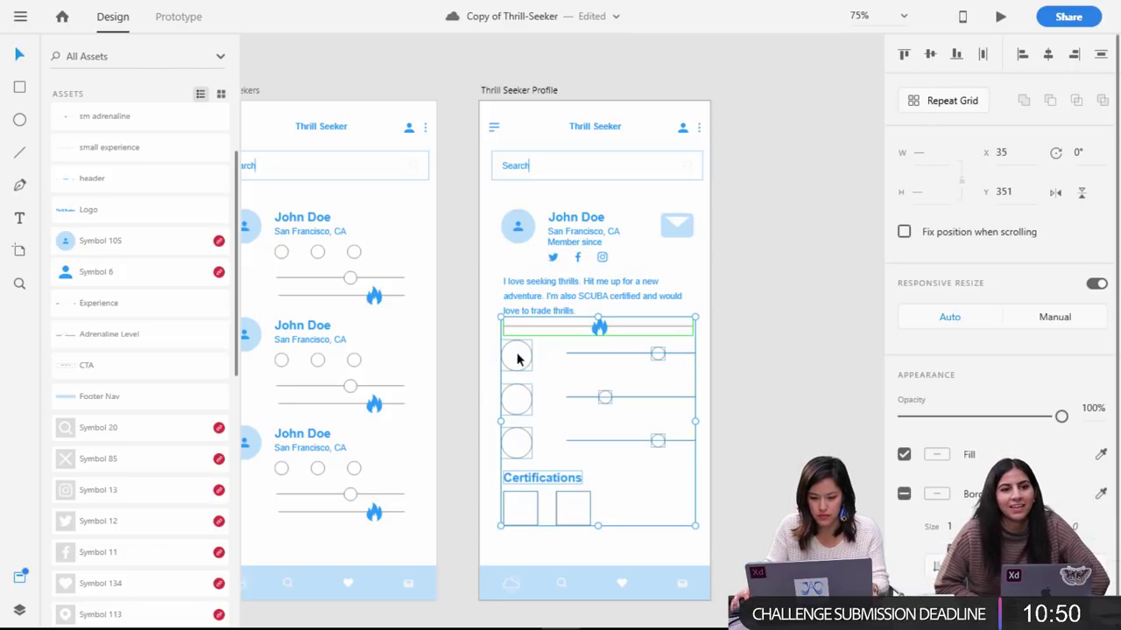
drag(525, 373, 525, 383)
click(698, 383)
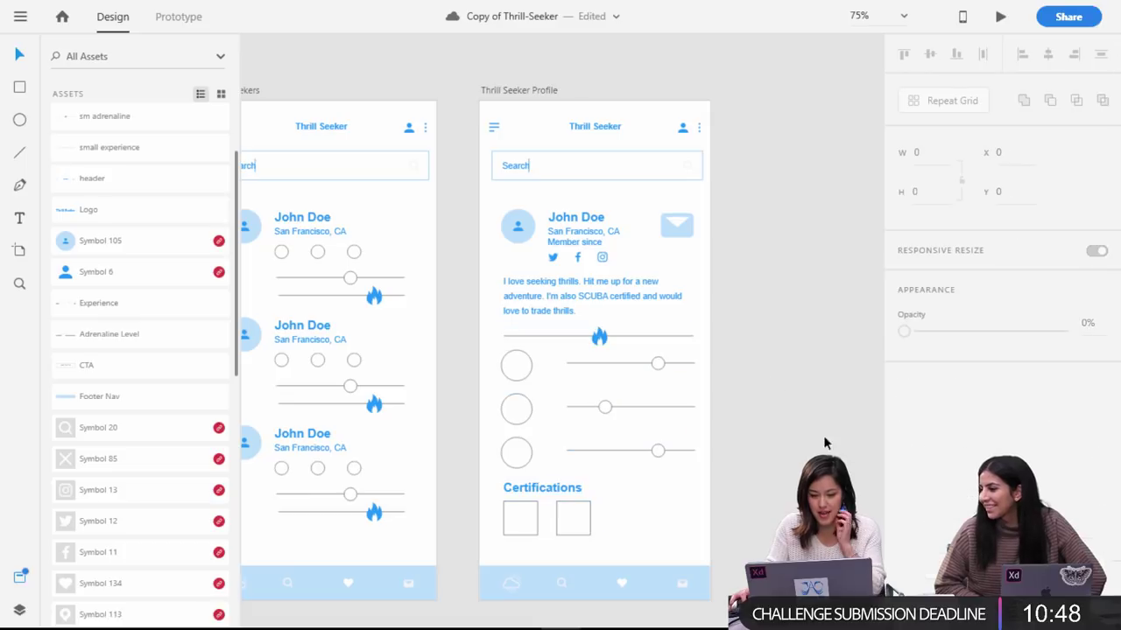
Move the avatar, name block, social icons and envelope together slightly up toward the search field.
drag(491, 201, 726, 266)
mouse_move(684, 235)
mouse_down()
mouse_move(675, 214)
mouse_move(675, 225)
mouse_up()
click(743, 229)
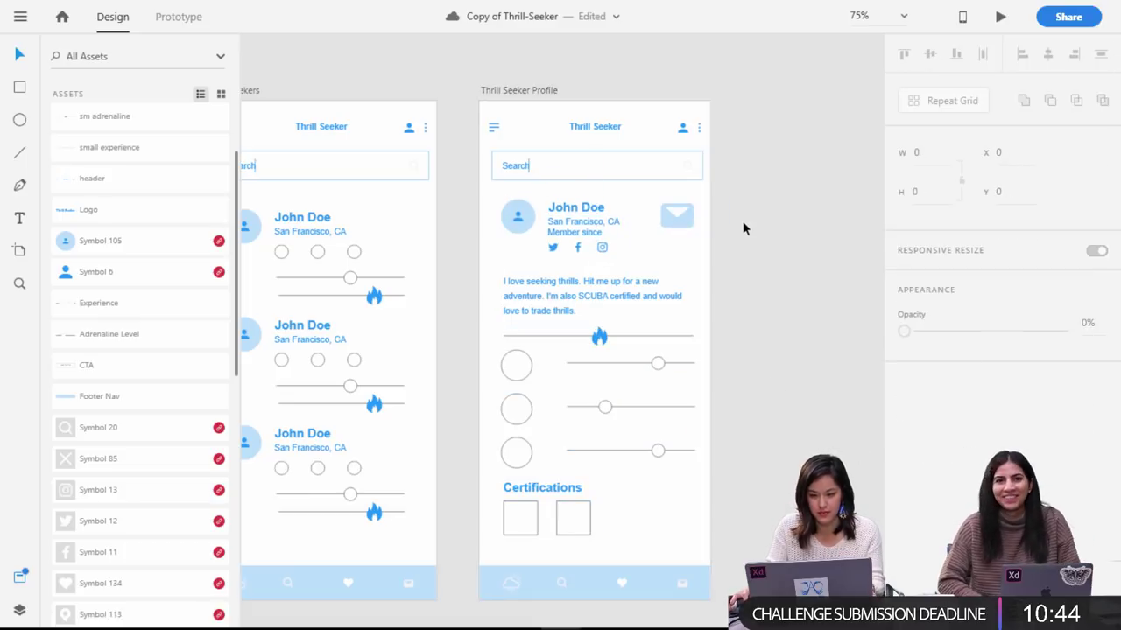
Duplicate the Thrill Seeker Profile artboard and delete everything between the copy's header and footer.
click(532, 91)
key(ctrl+d)
scroll(534, 96, right, 4)
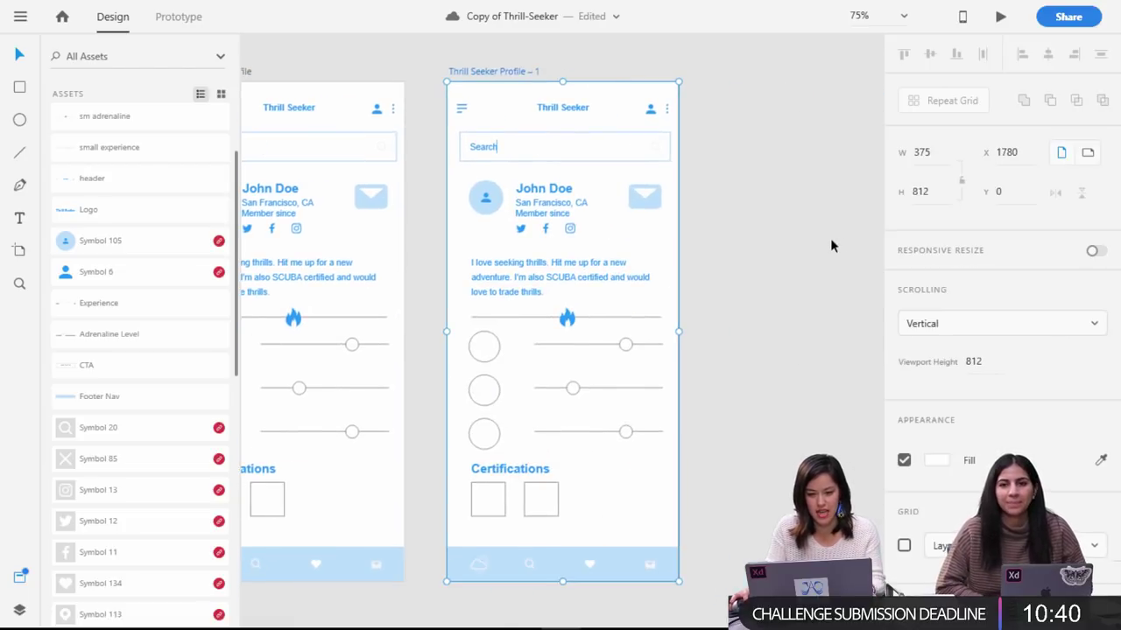
click(840, 241)
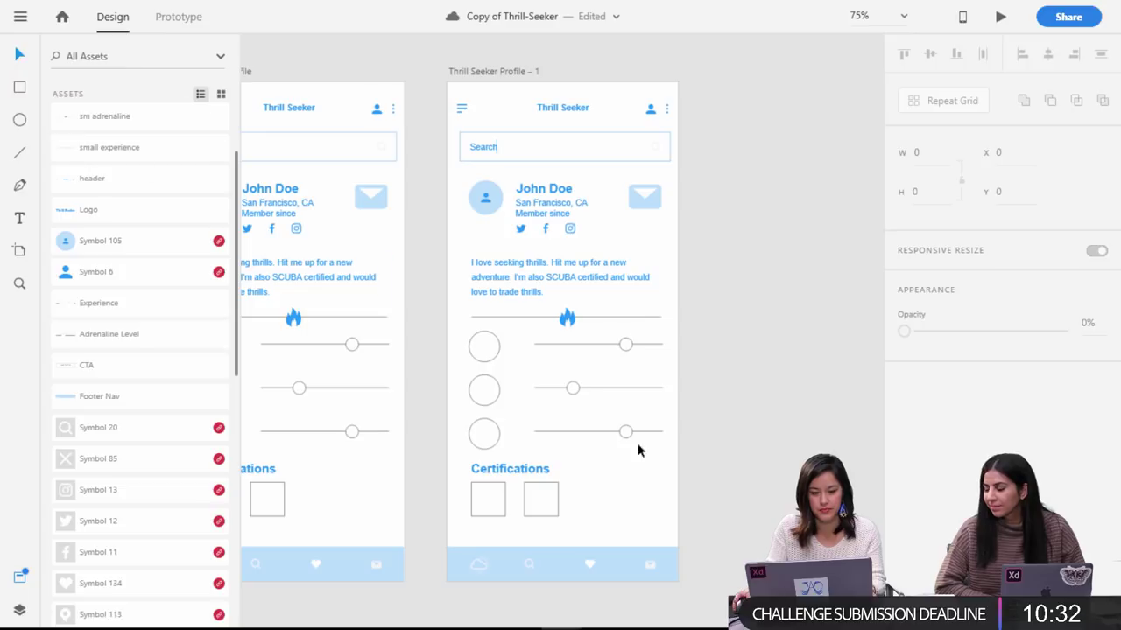
drag(620, 412, 453, 143)
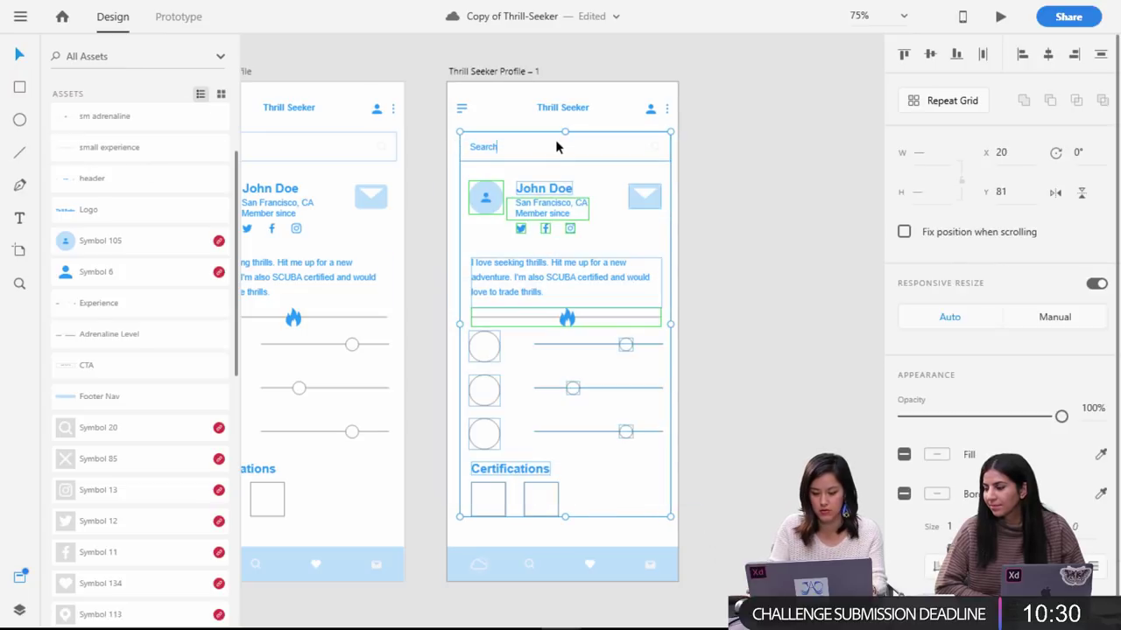
key(Delete)
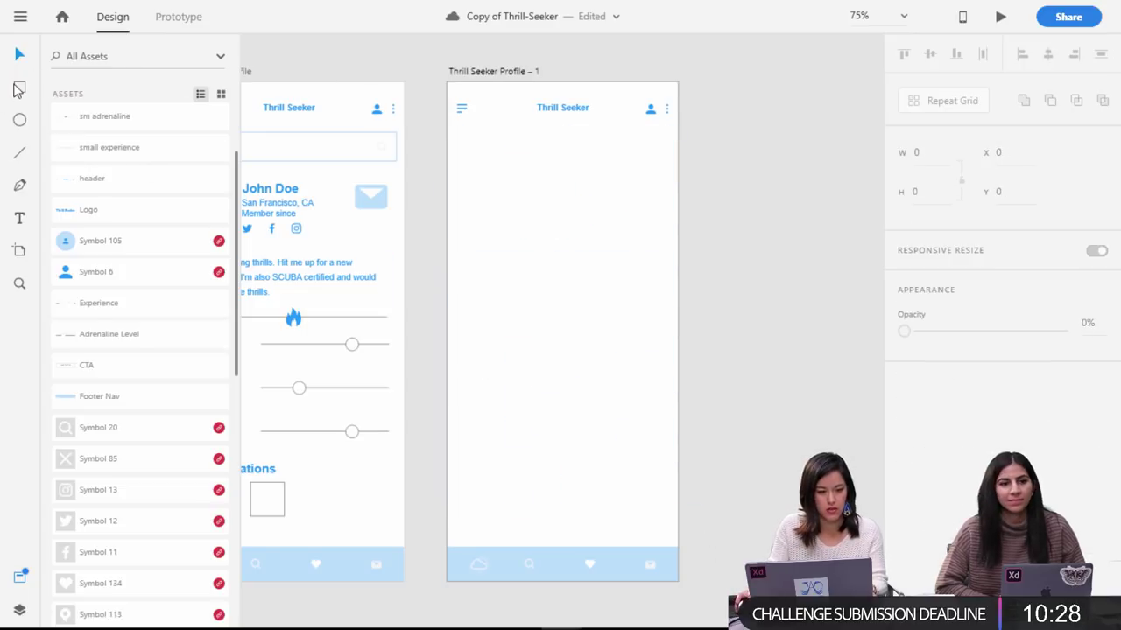
Draw a menu panel rectangle about 290 by 698 on the new artboard, against its right edge and just below the header.
drag(676, 125, 498, 553)
click(19, 53)
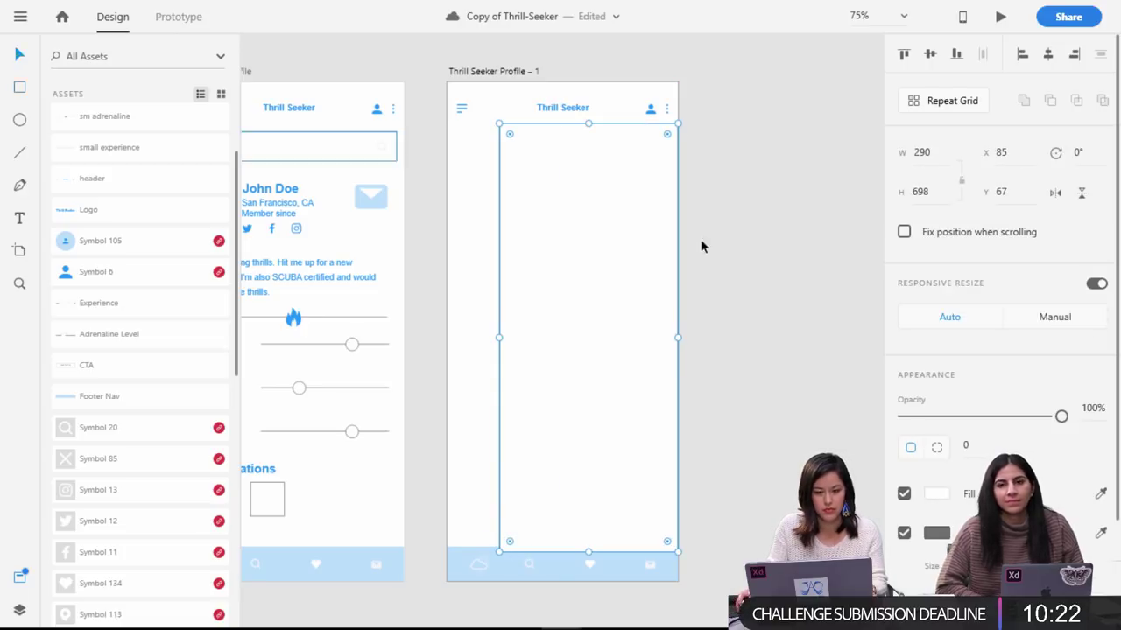
click(786, 274)
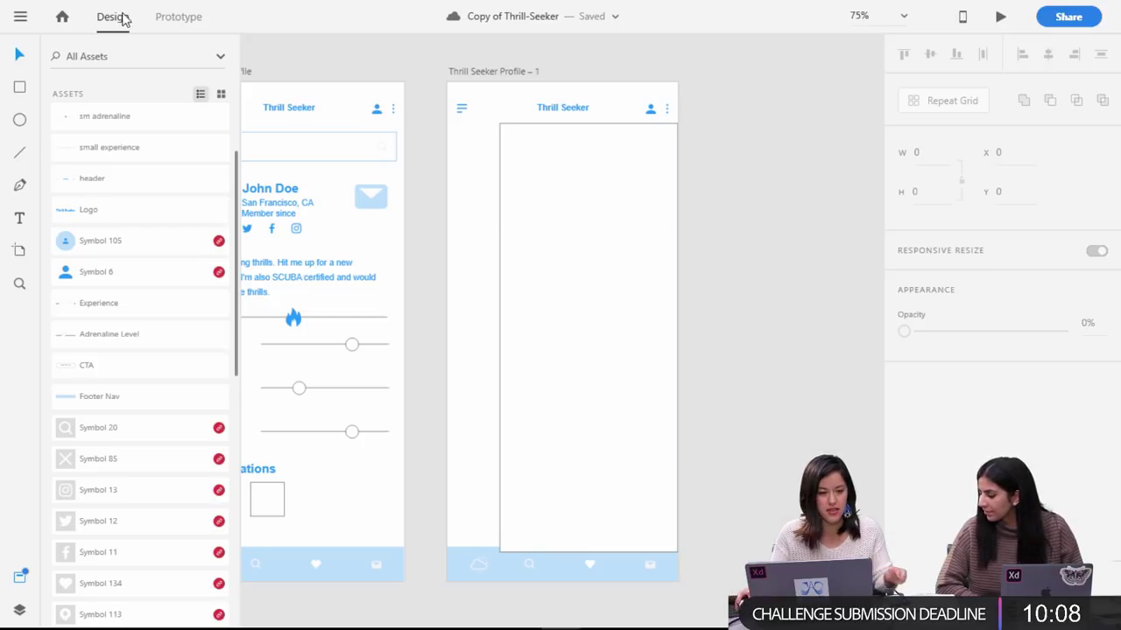
Add an area text box about 189 by 480 inside the panel with the lines "Upload Photo" and "Edit Profile".
click(19, 218)
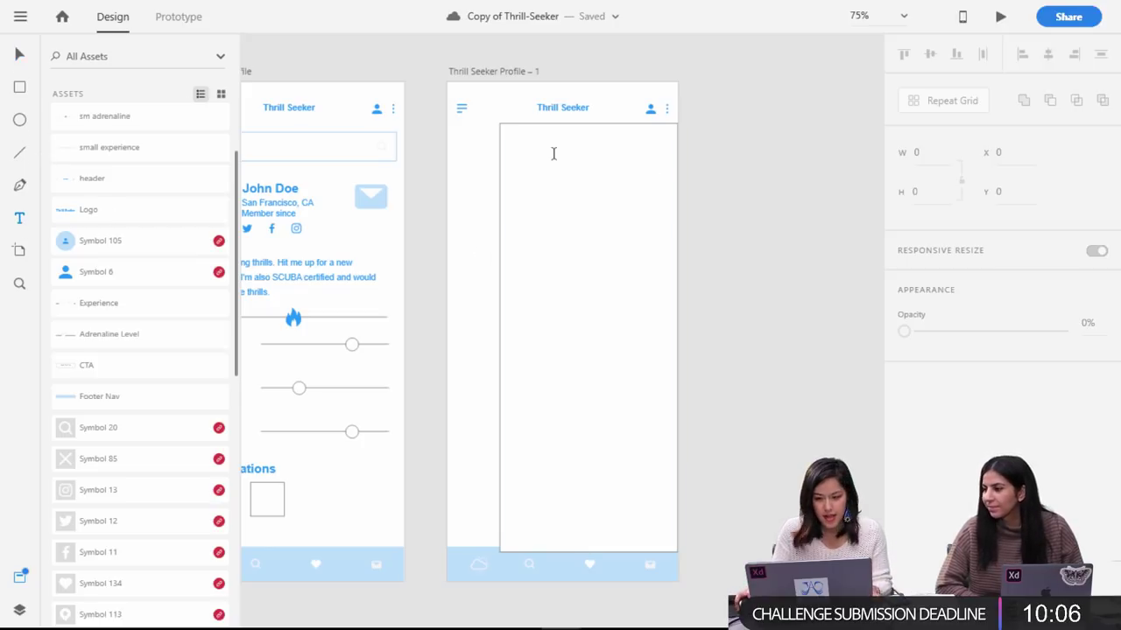
drag(551, 152, 570, 207)
drag(604, 285, 667, 447)
text(Upload Photo )
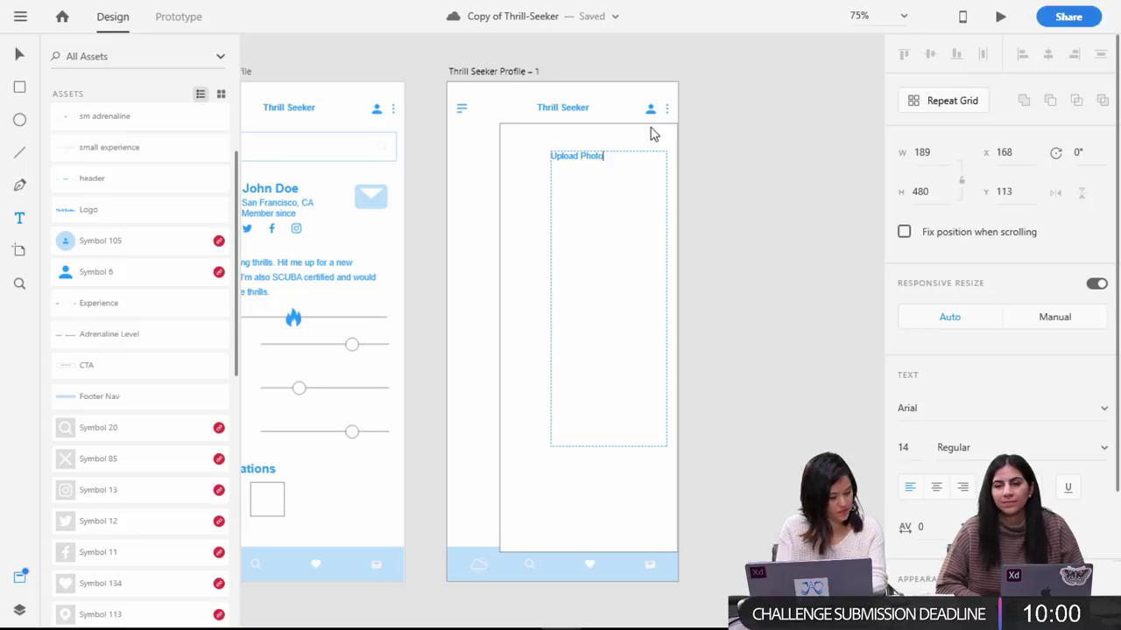
text(Edit Profile)
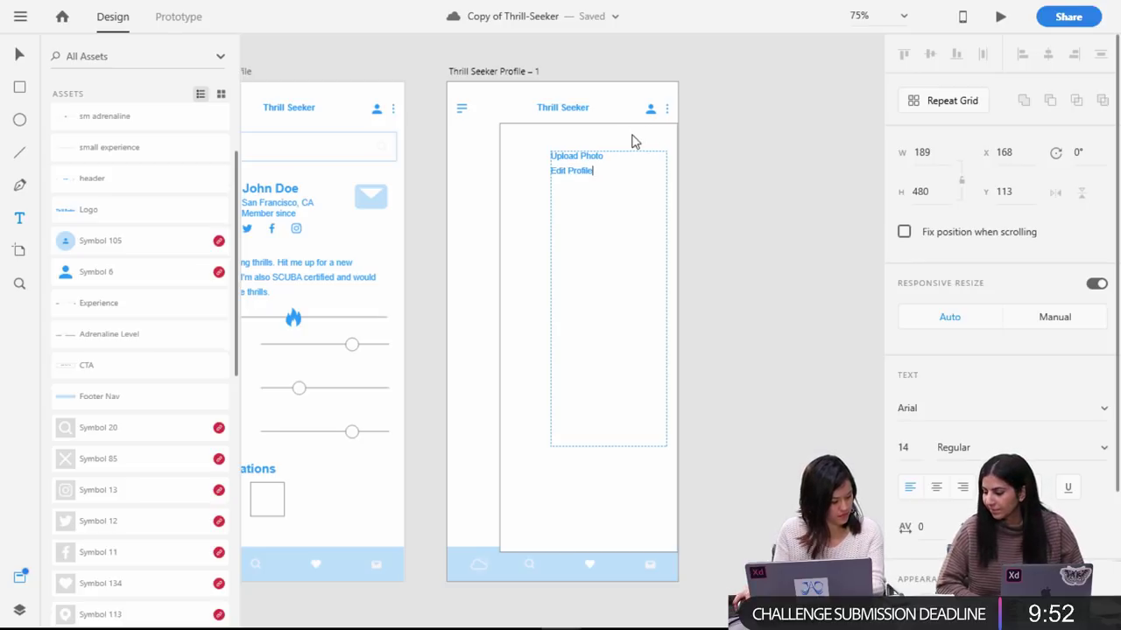
drag(614, 178, 544, 156)
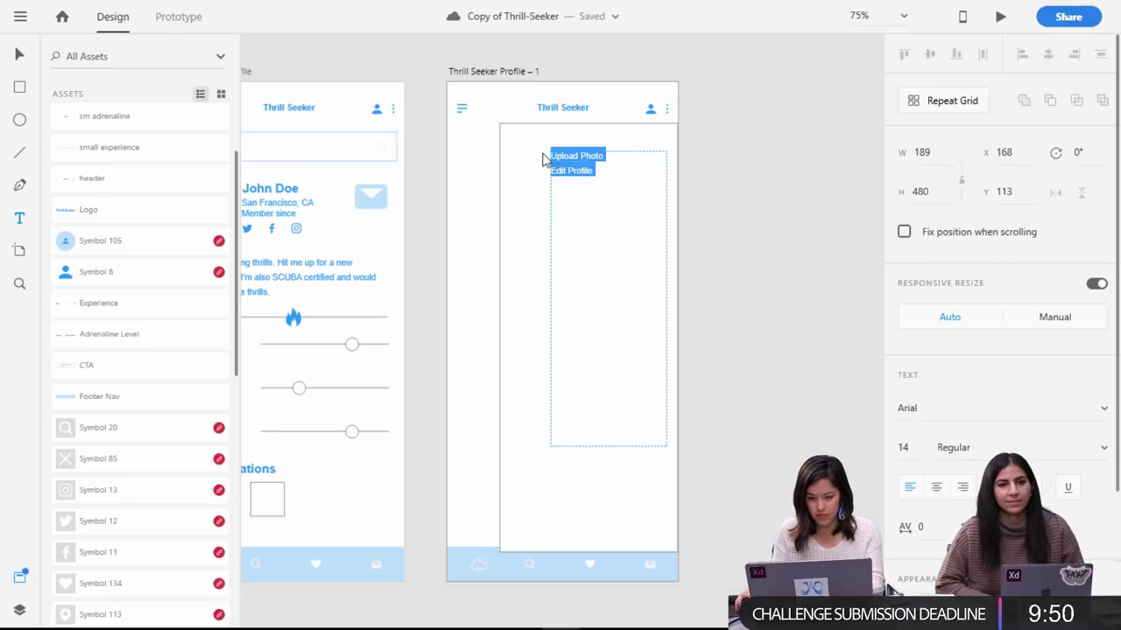
click(607, 158)
drag(608, 177, 516, 153)
click(611, 167)
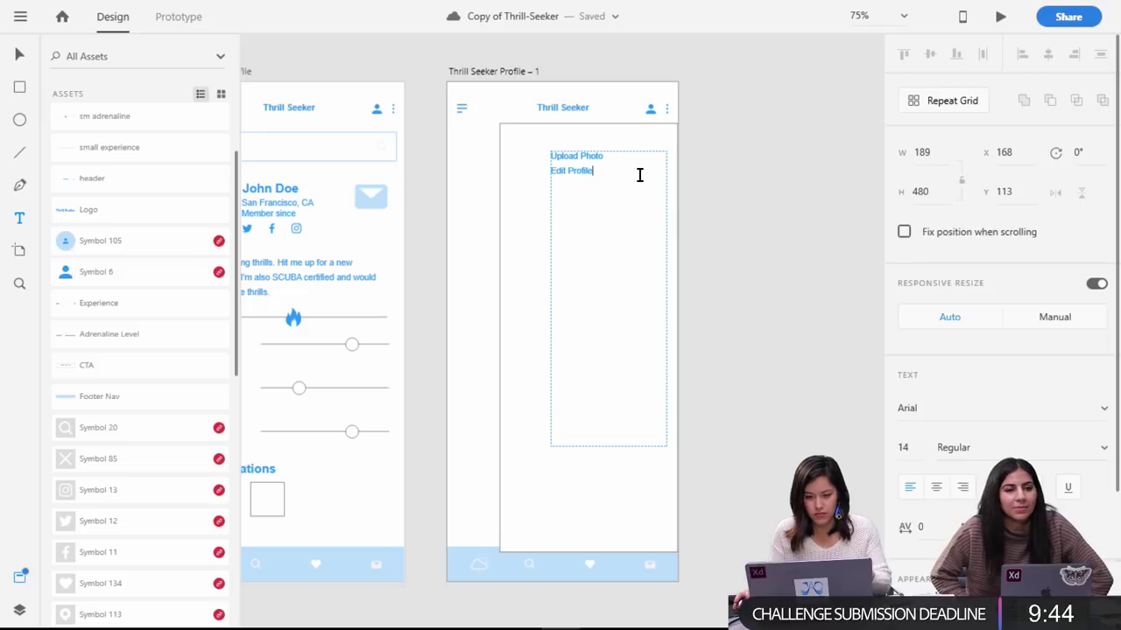
drag(623, 166, 550, 155)
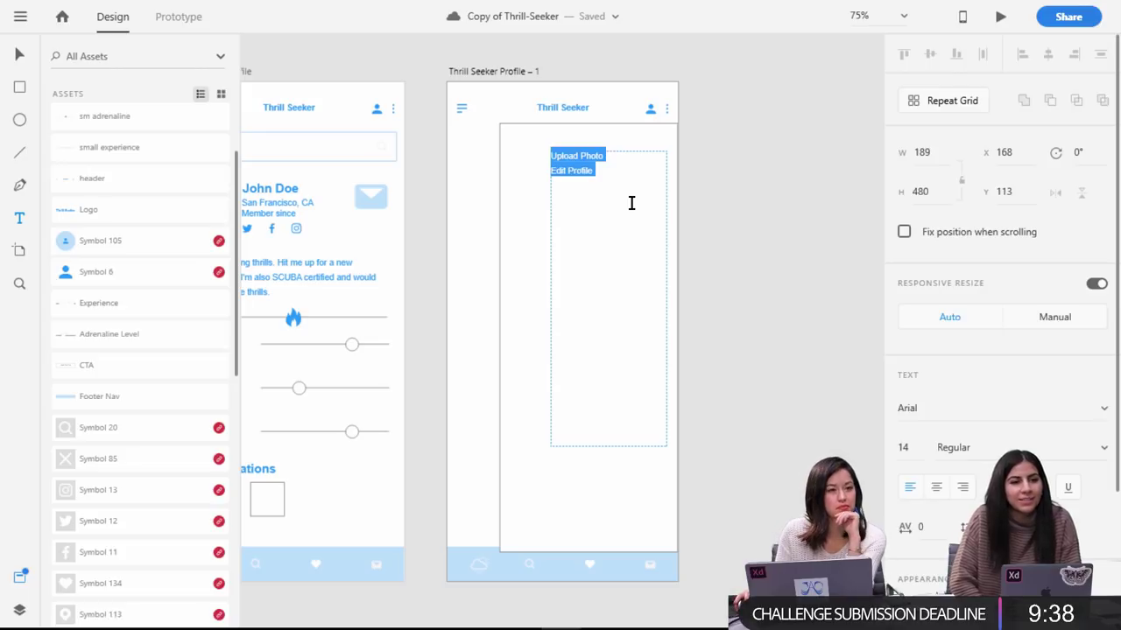
Insert an "Upload Video" line between Upload Photo and Edit Profile in the menu text.
click(620, 155)
key(Return)
text(Upload Video)
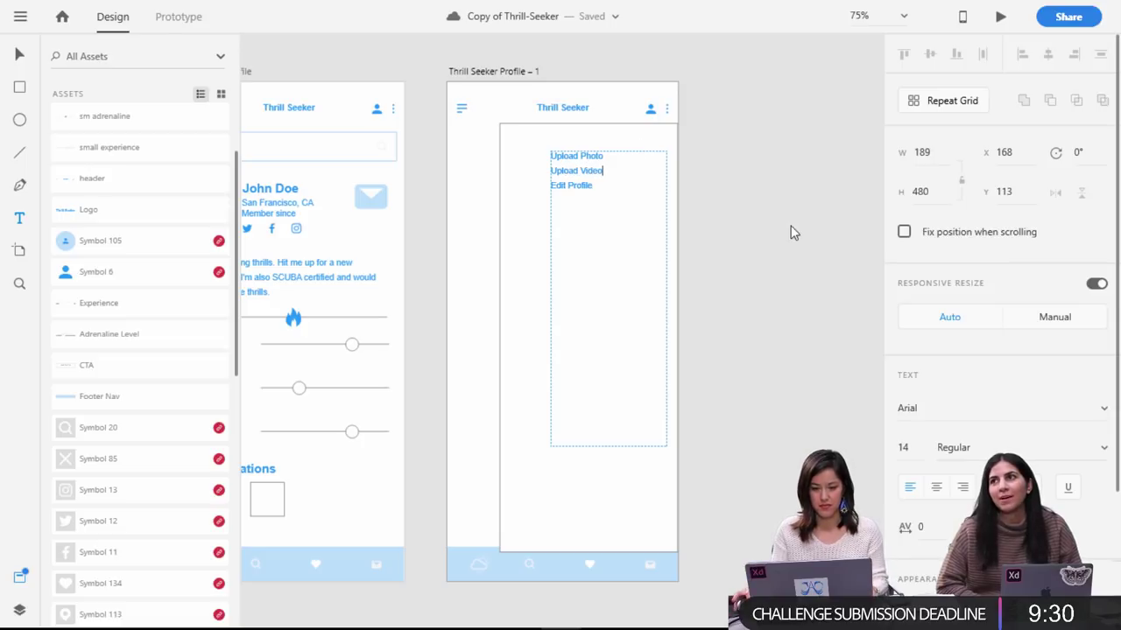
key(Escape)
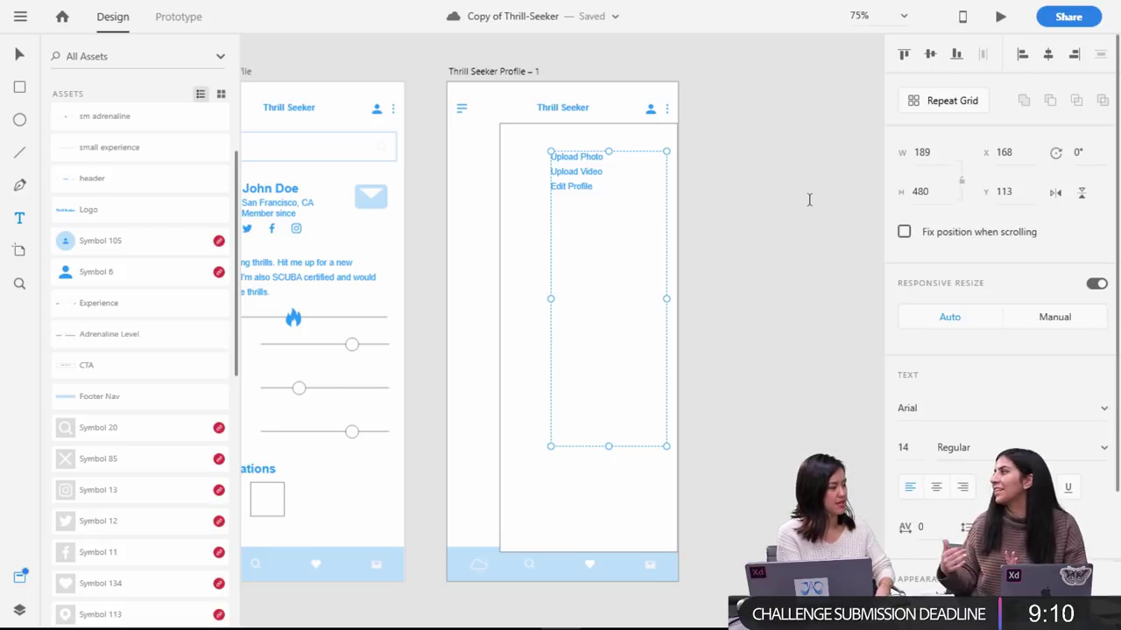
click(782, 191)
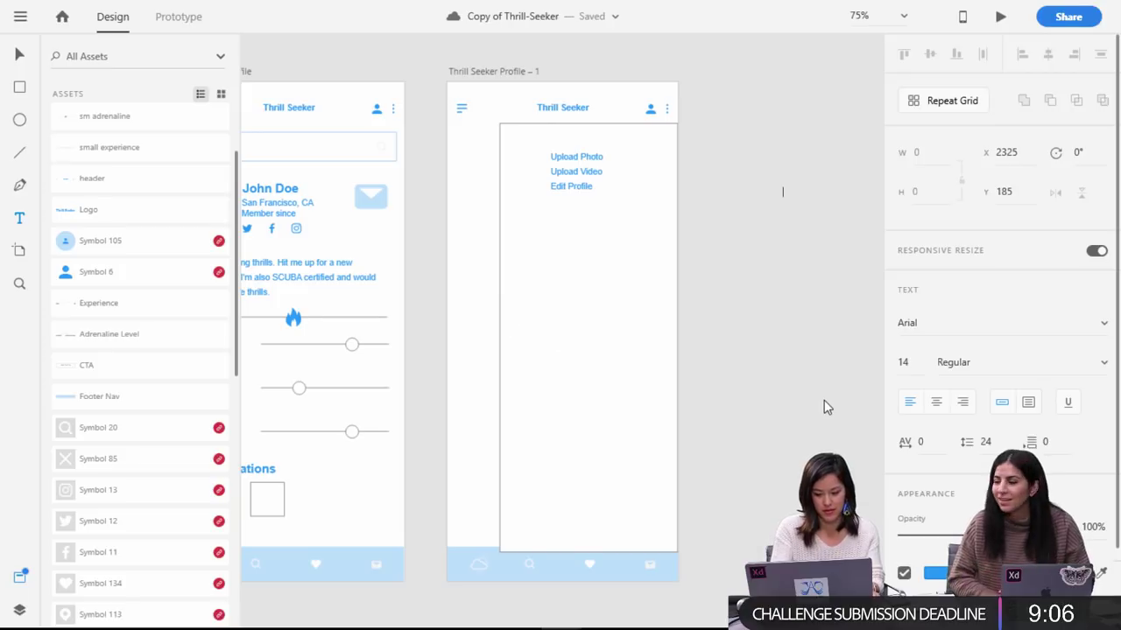
key(ctrl+minus)
key(ctrl+z)
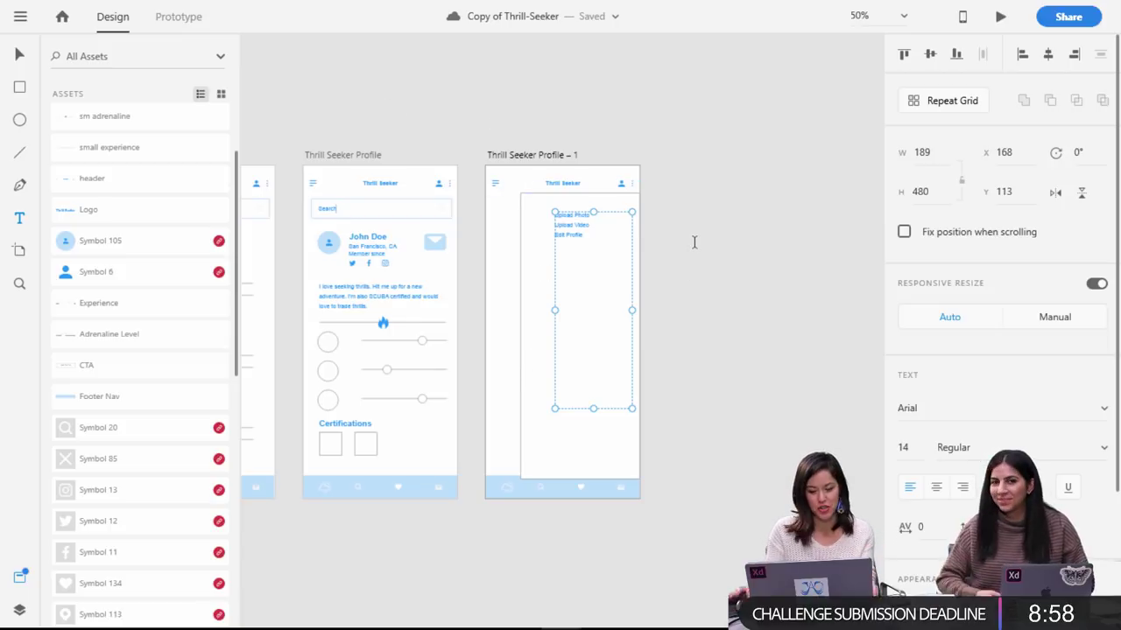
key(ctrl+plus)
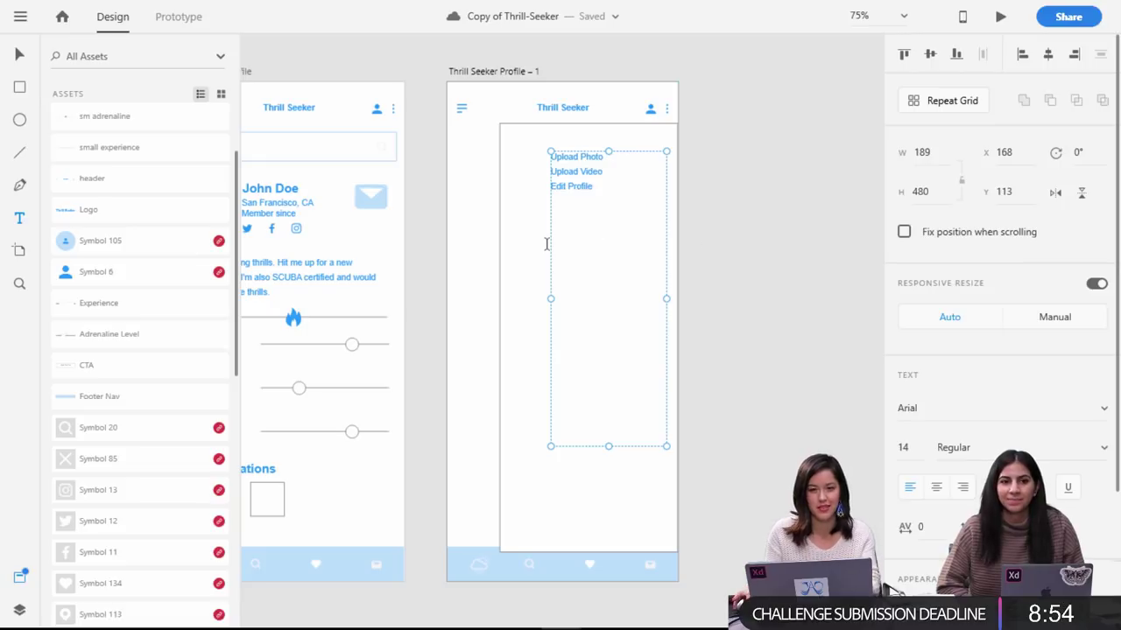
click(613, 174)
key(ctrl+a)
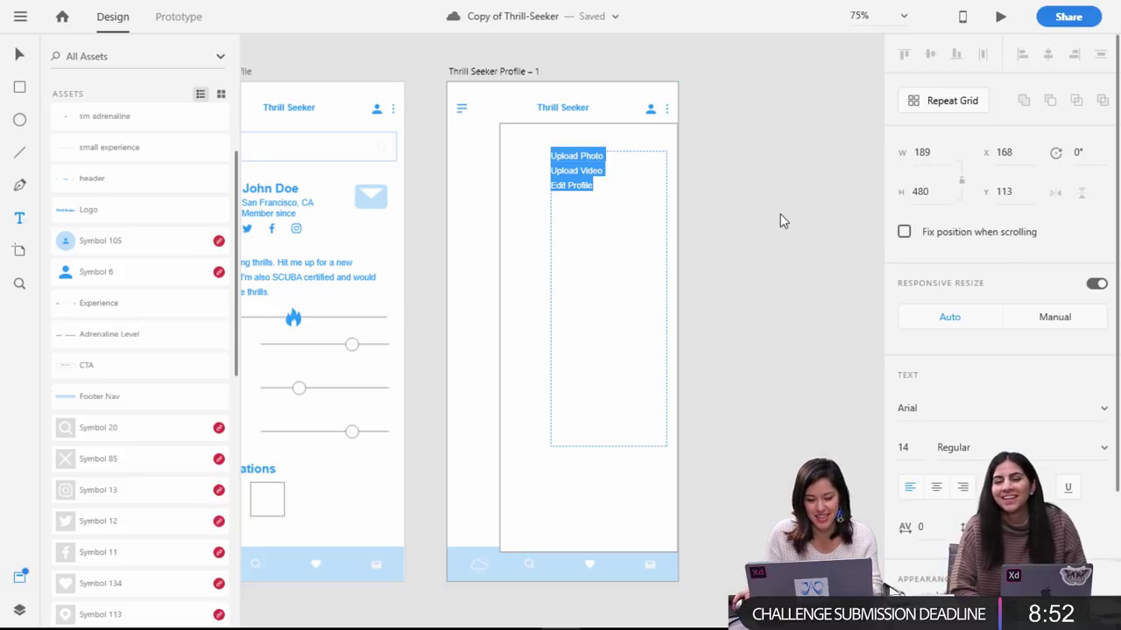
key(ctrl+minus)
key(Escape)
Narrow the menu panel rectangle from its left side to about 231 wide and shorten its lower end to about 689 high.
click(19, 54)
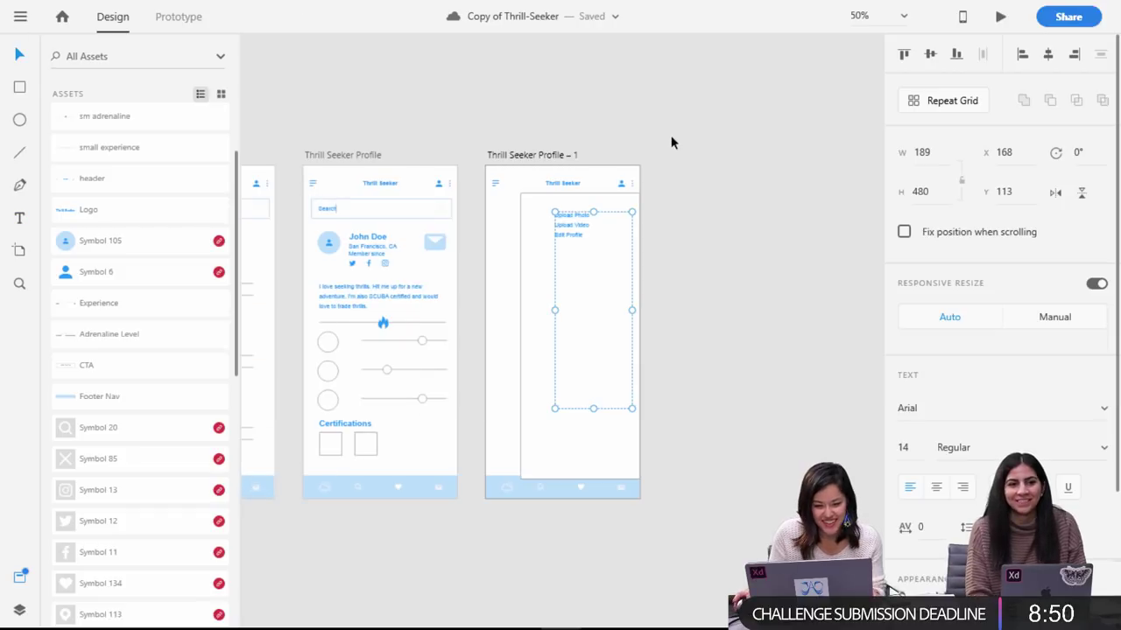
click(671, 143)
click(543, 248)
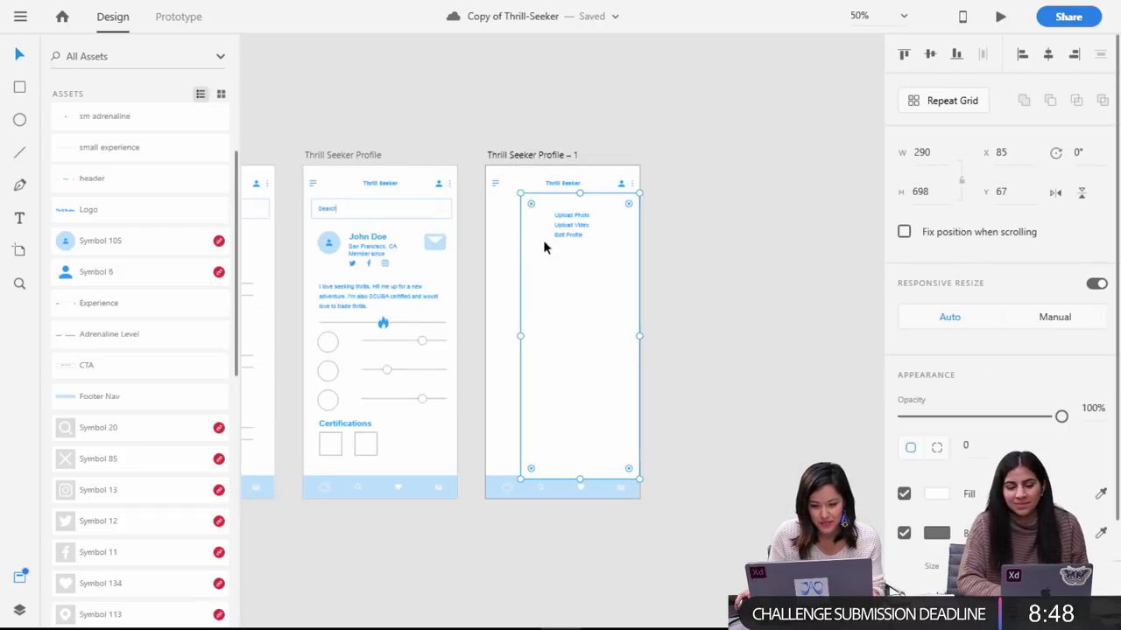
drag(522, 333, 553, 329)
click(702, 273)
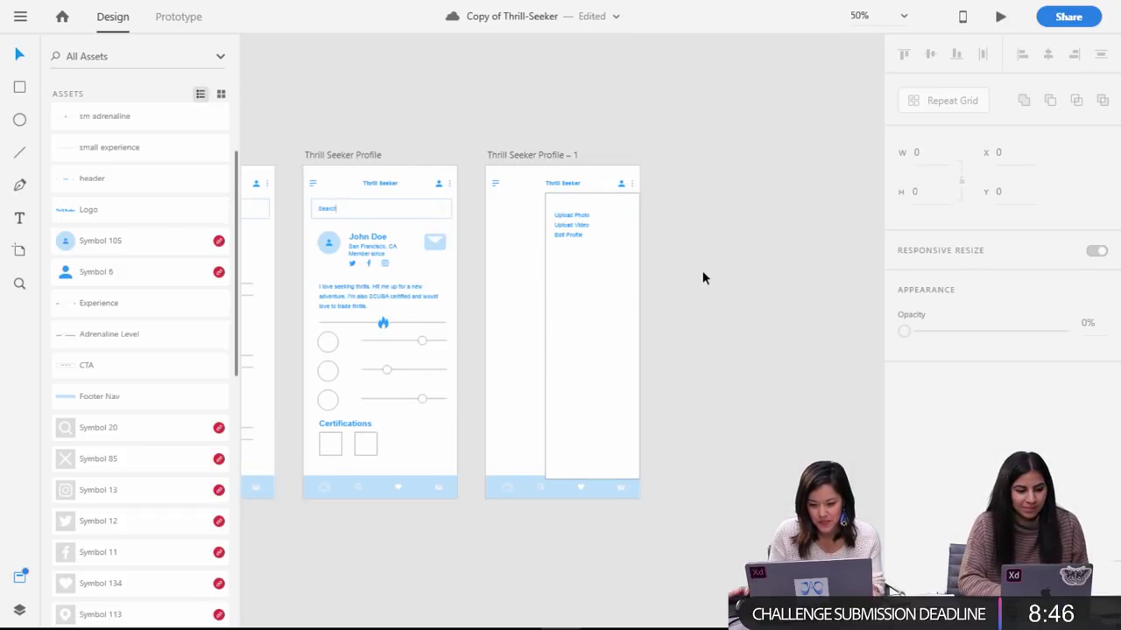
key(ctrl+plus)
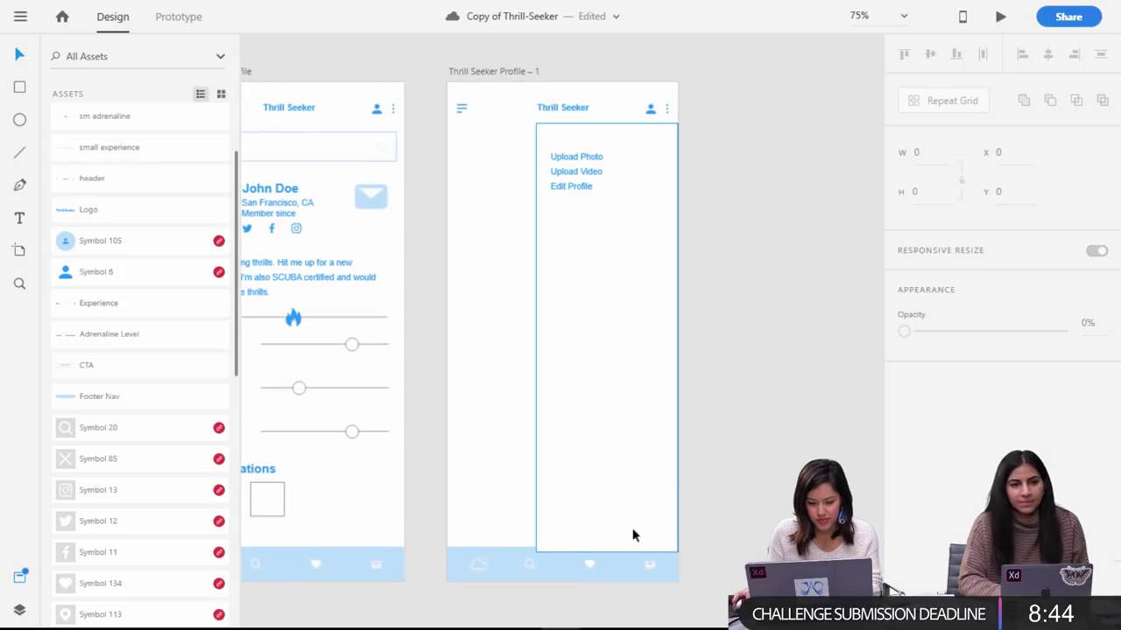
click(617, 549)
drag(607, 552, 607, 547)
Fill the menu panel rectangle with a very light, near-white gray and remove its border.
click(904, 494)
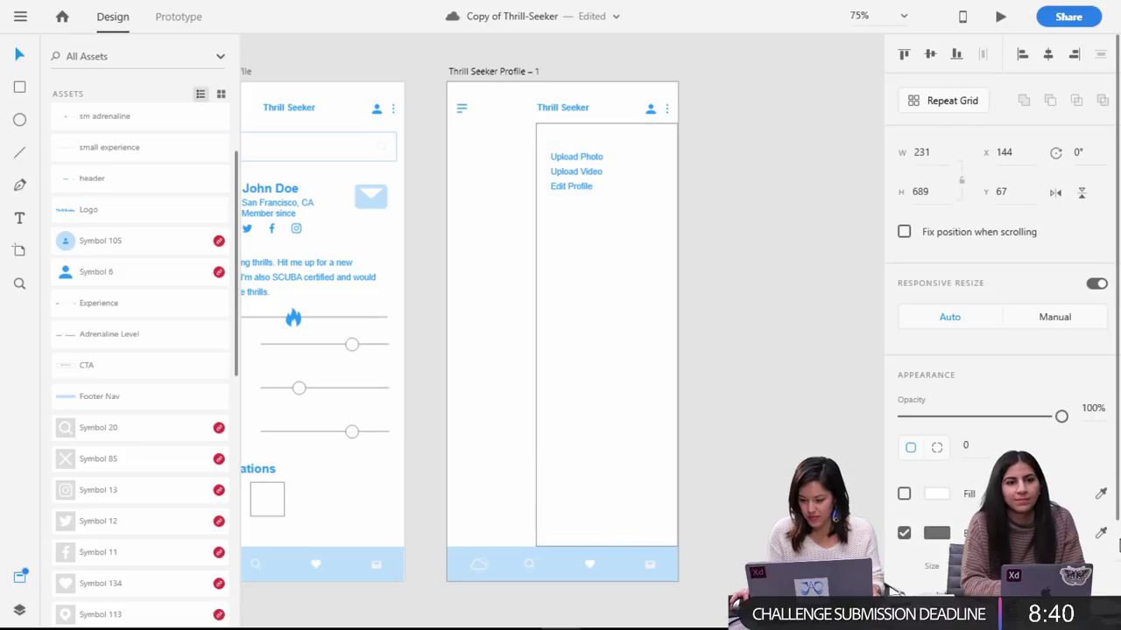
click(904, 494)
click(935, 494)
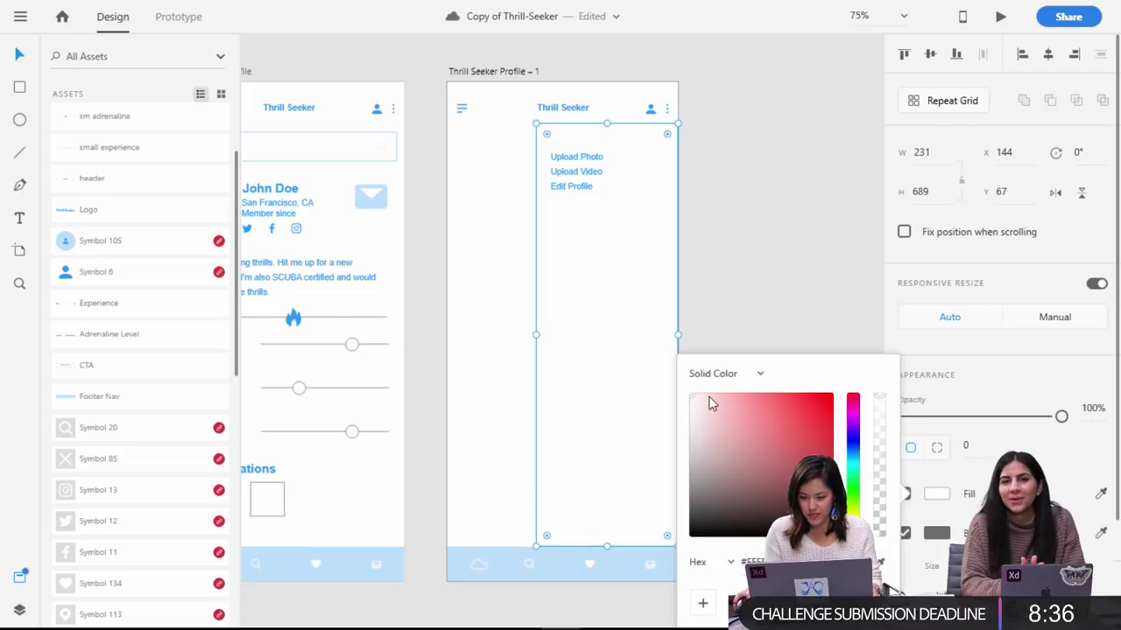
click(690, 411)
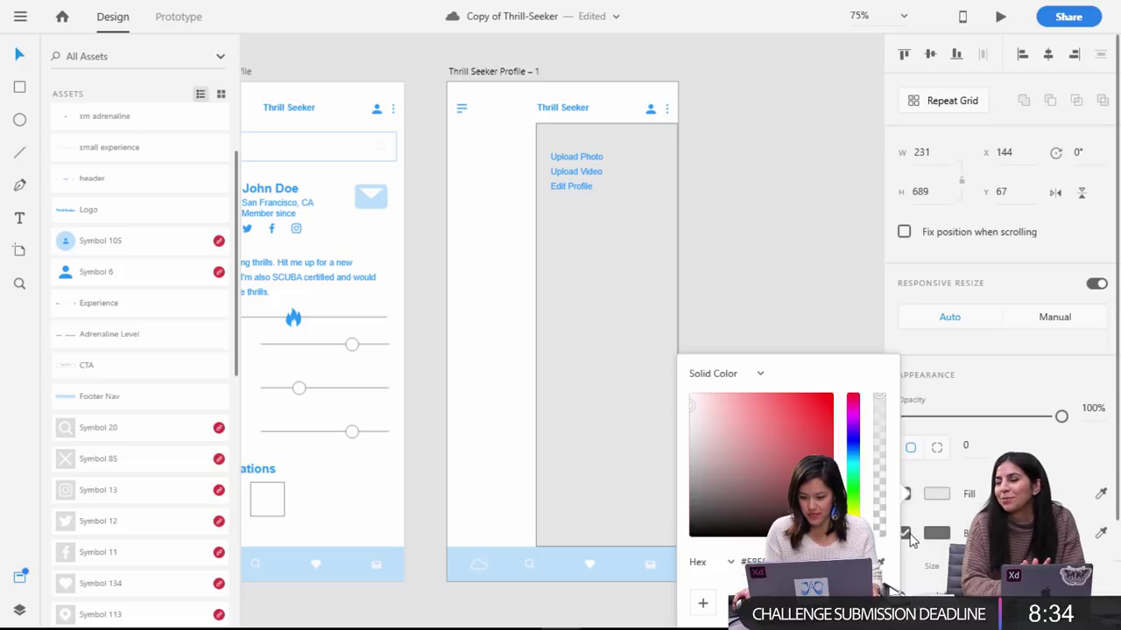
click(689, 398)
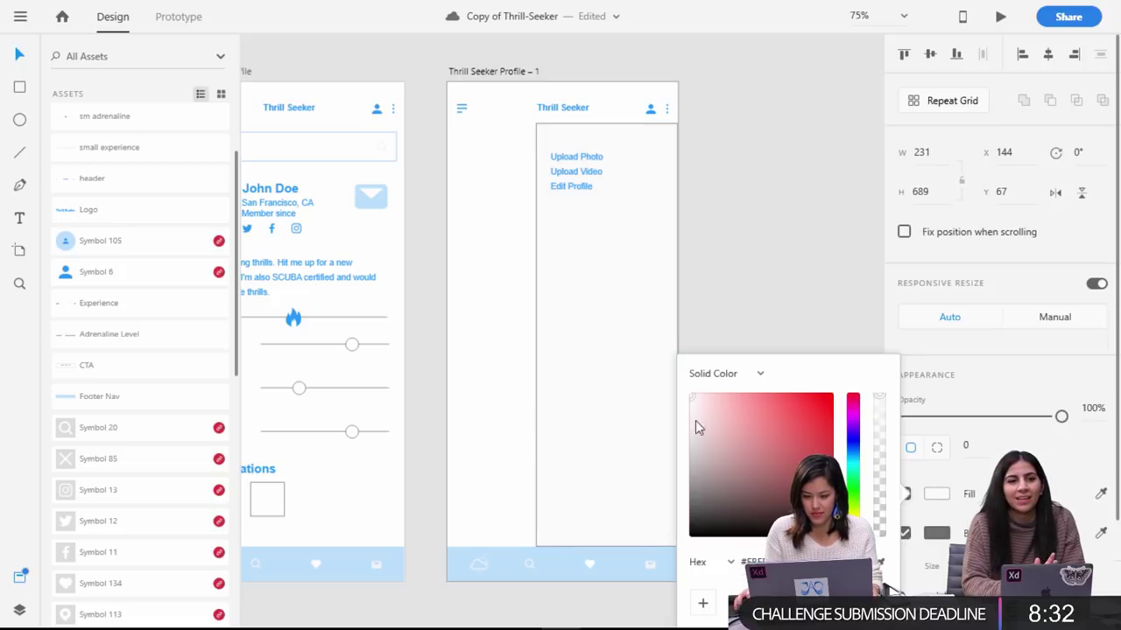
click(906, 533)
click(905, 532)
click(775, 412)
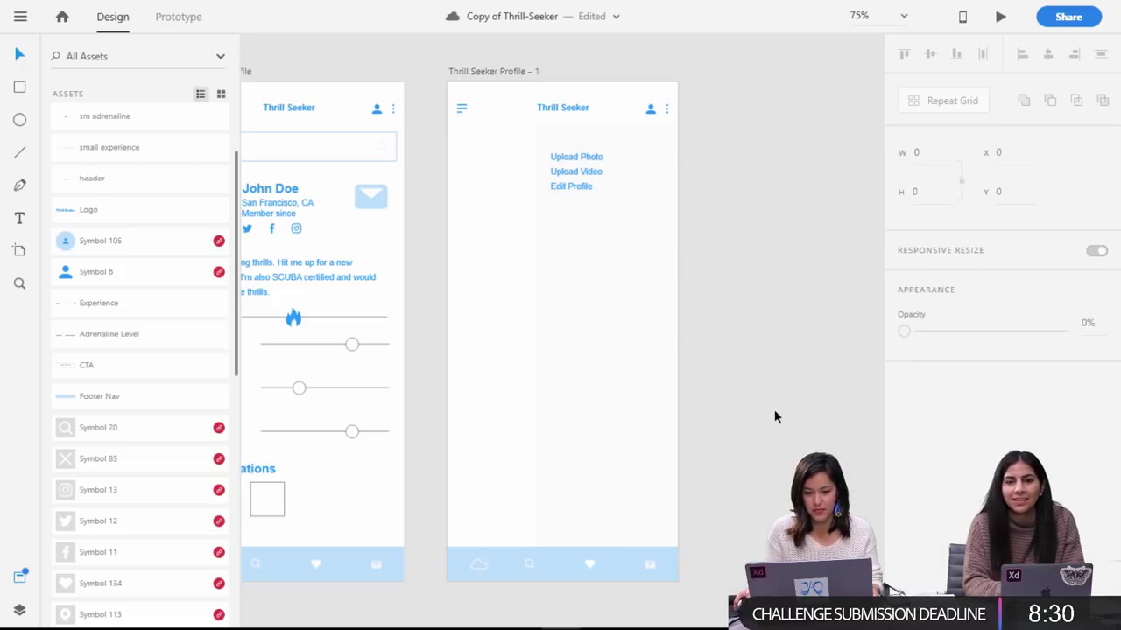
Add a "Connect Friends" line below Edit Profile in the side menu text.
key(ctrl+minus)
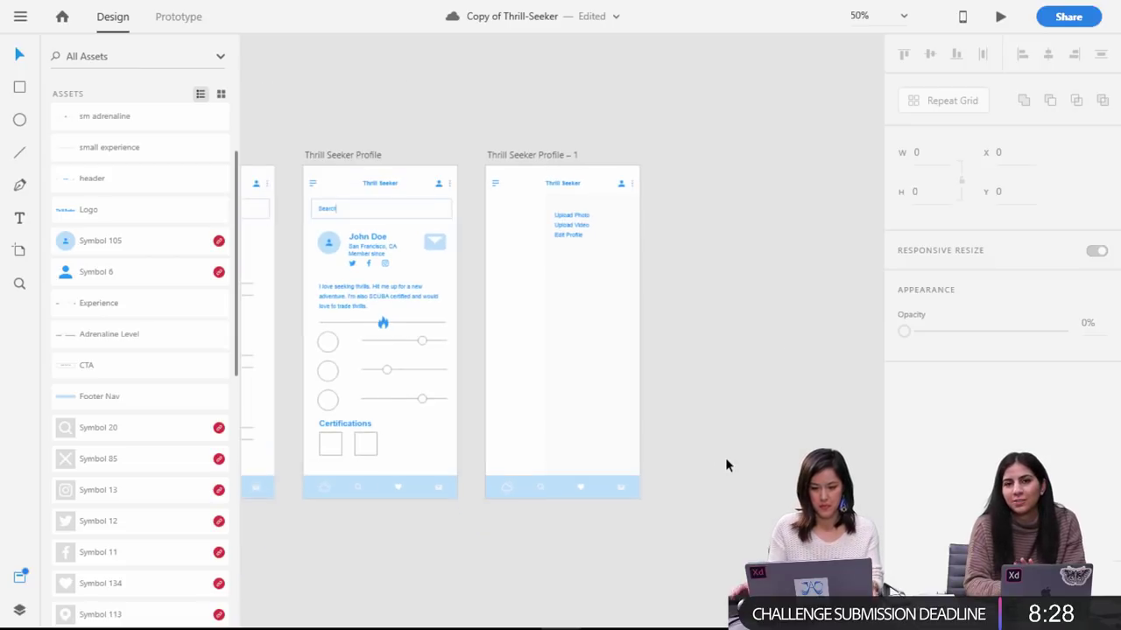
double_click(597, 237)
click(610, 230)
key(Return)
text(Connect Friends)
key(Escape)
key(super+equal)
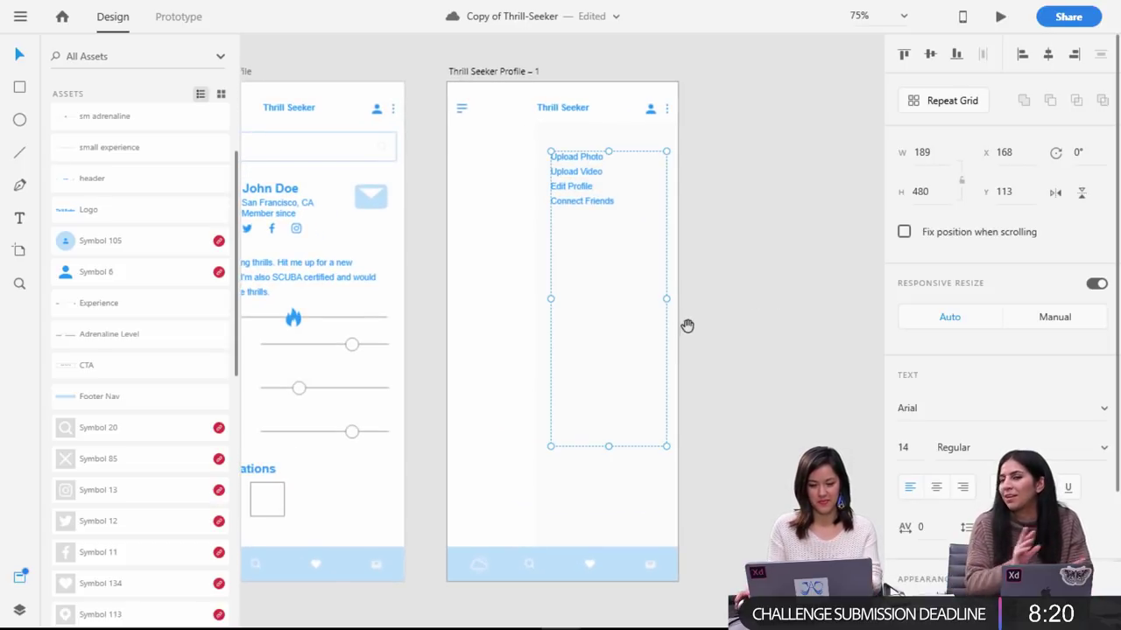
Lengthen the Thrill Seeker Profile artboard downward and move its footer navigation down to about Y 1038.
drag(470, 327, 605, 340)
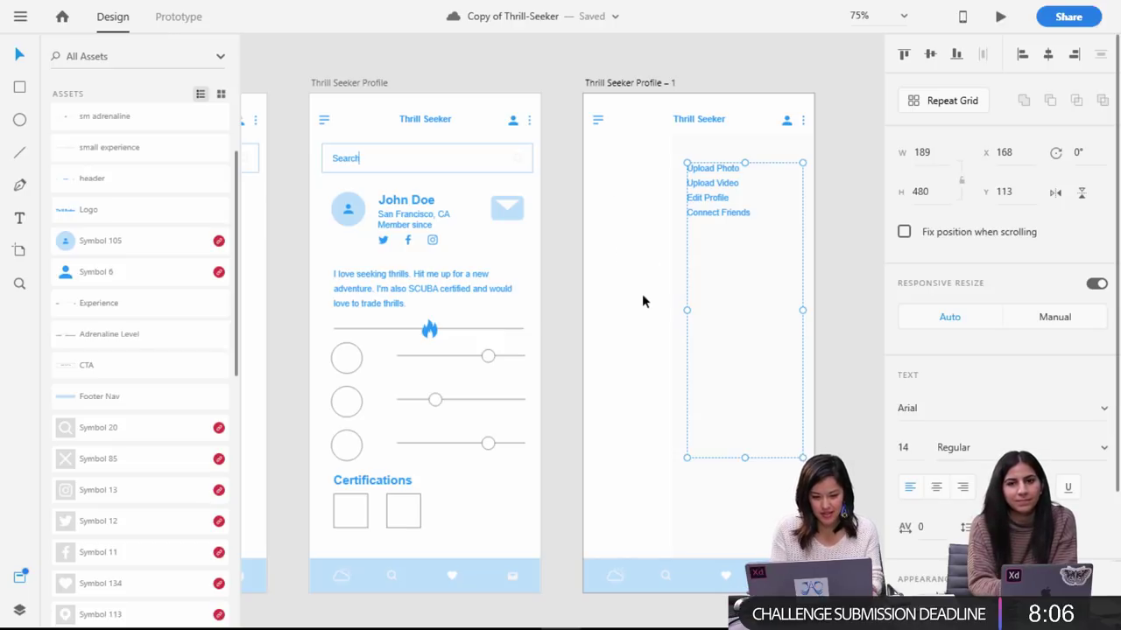
click(569, 467)
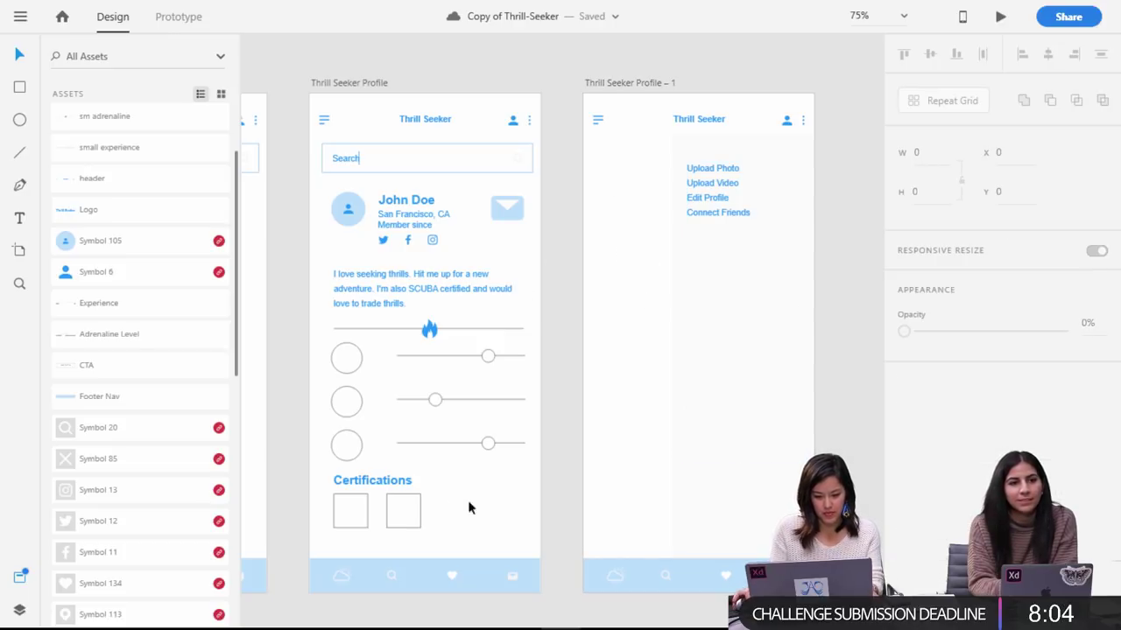
key(ctrl+minus)
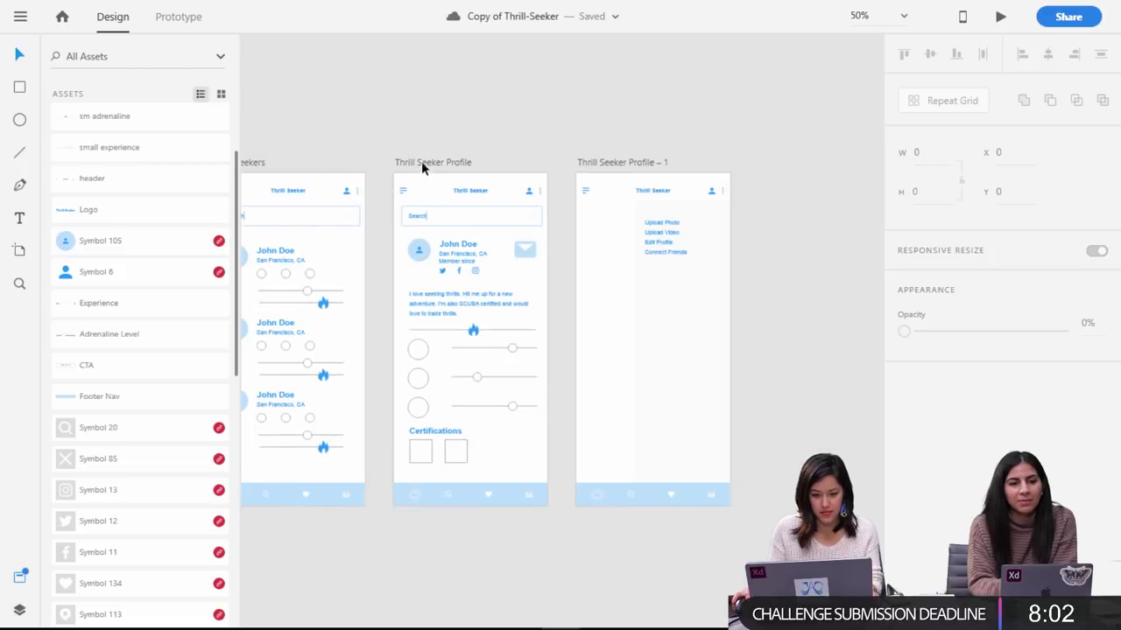
click(422, 163)
drag(469, 506, 465, 623)
click(523, 496)
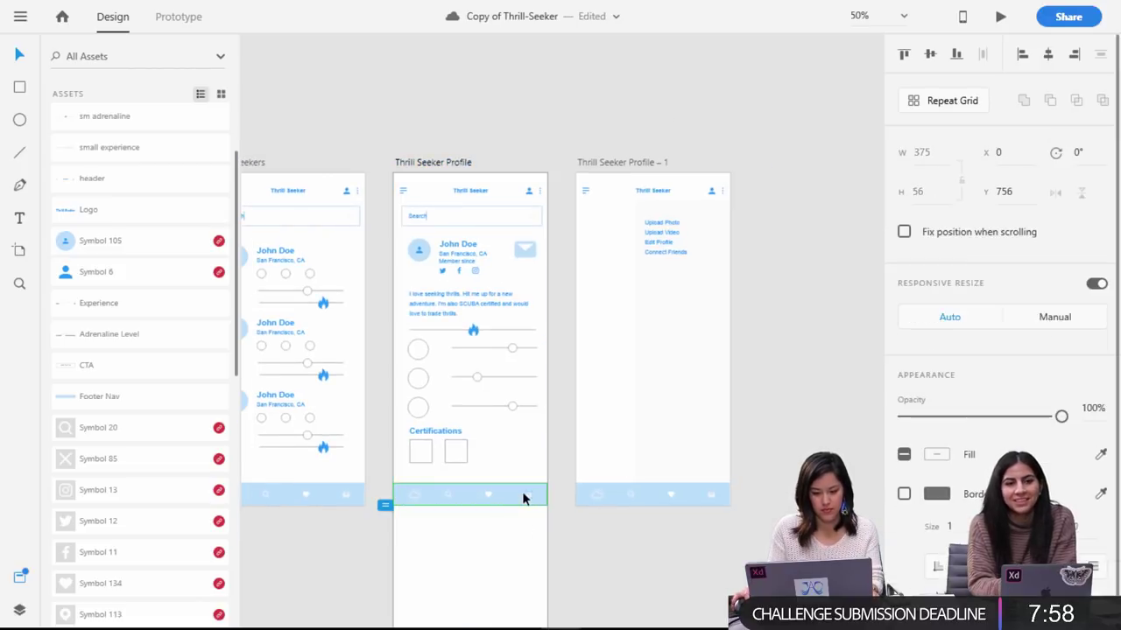
drag(505, 486, 510, 608)
key(ctrl+minus)
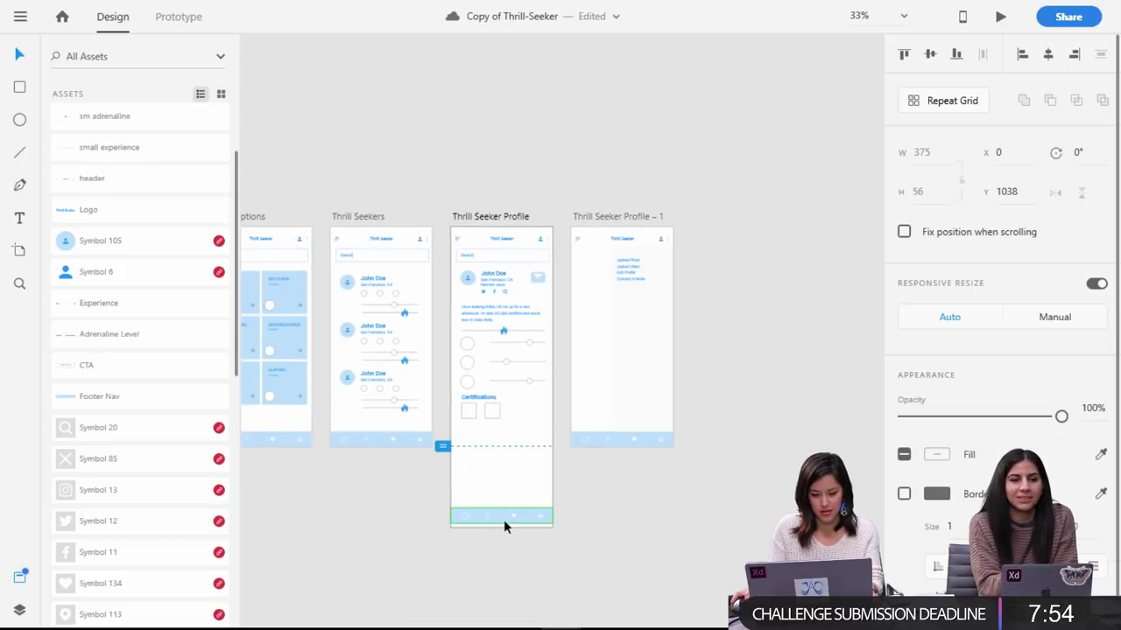
click(659, 531)
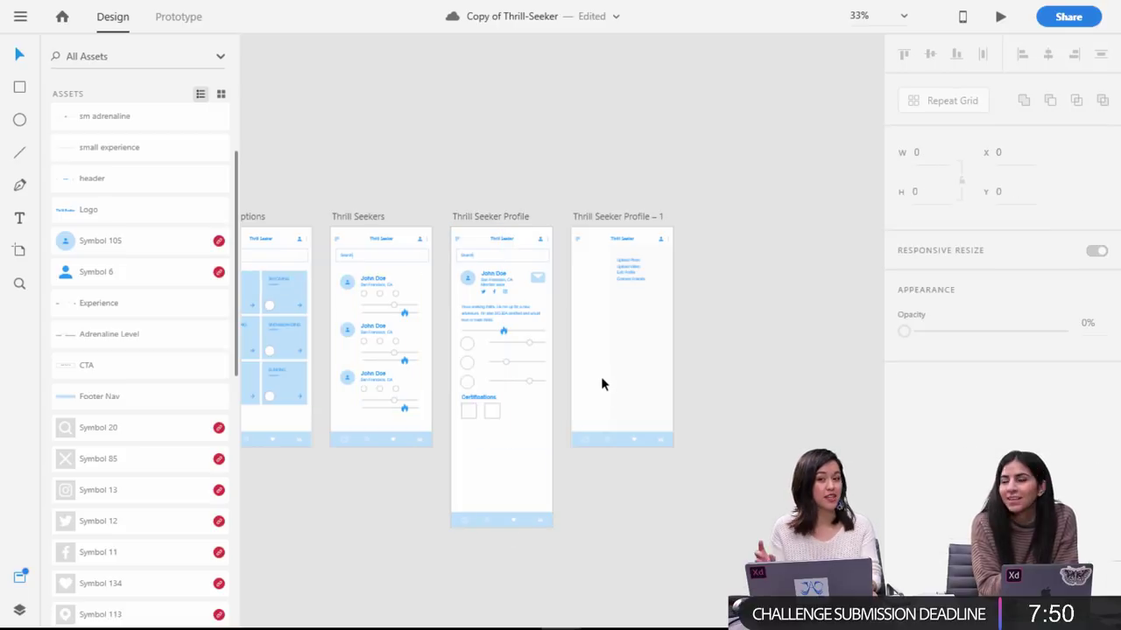
Copy the blue star icon from the loose icons beside the Home artboard and paste it on the Thrill Seeker Profile screen.
key(ctrl+plus)
key(ctrl+plus)
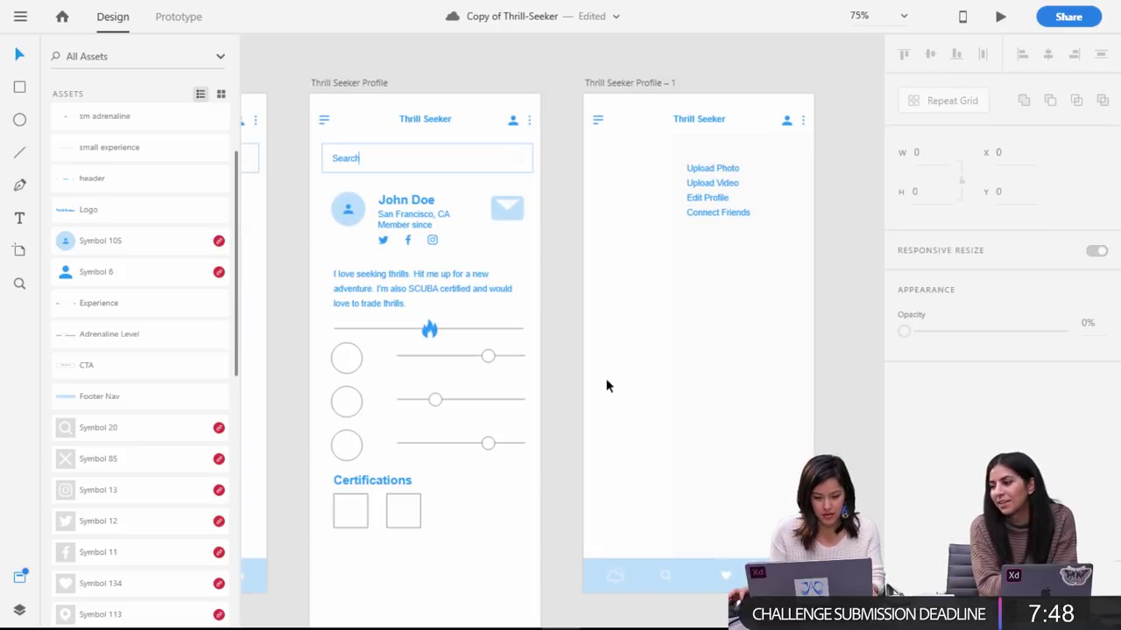
key(ctrl+minus)
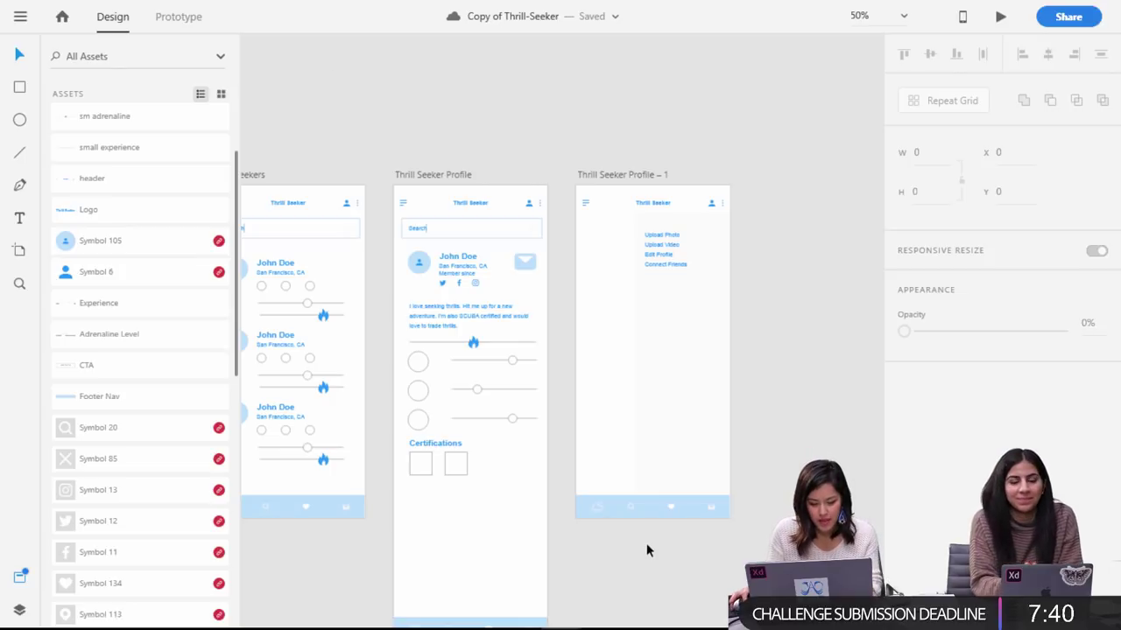
key(ctrl+minus)
drag(362, 530, 642, 493)
key(ctrl+plus)
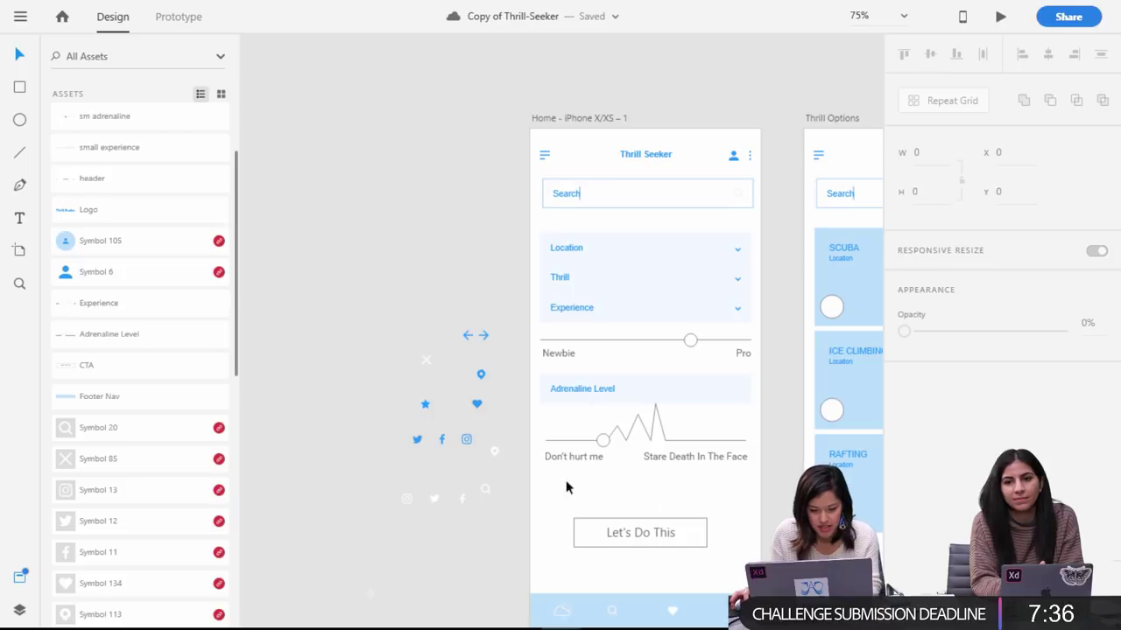
click(424, 409)
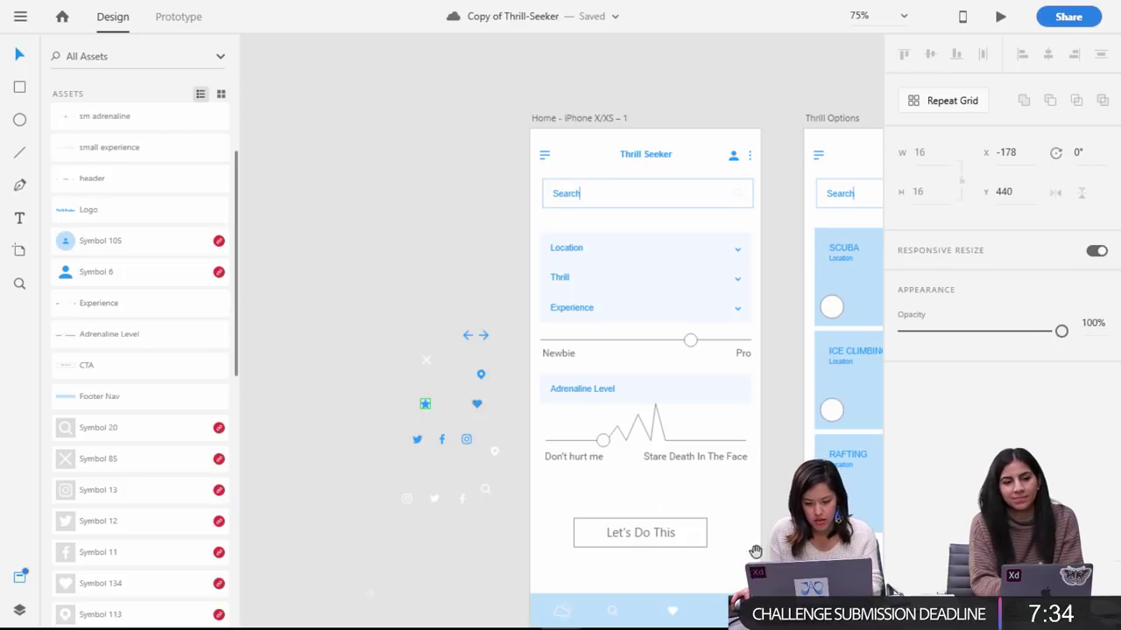
drag(756, 548, 496, 535)
scroll(496, 536, right, 10)
scroll(458, 473, down, 3)
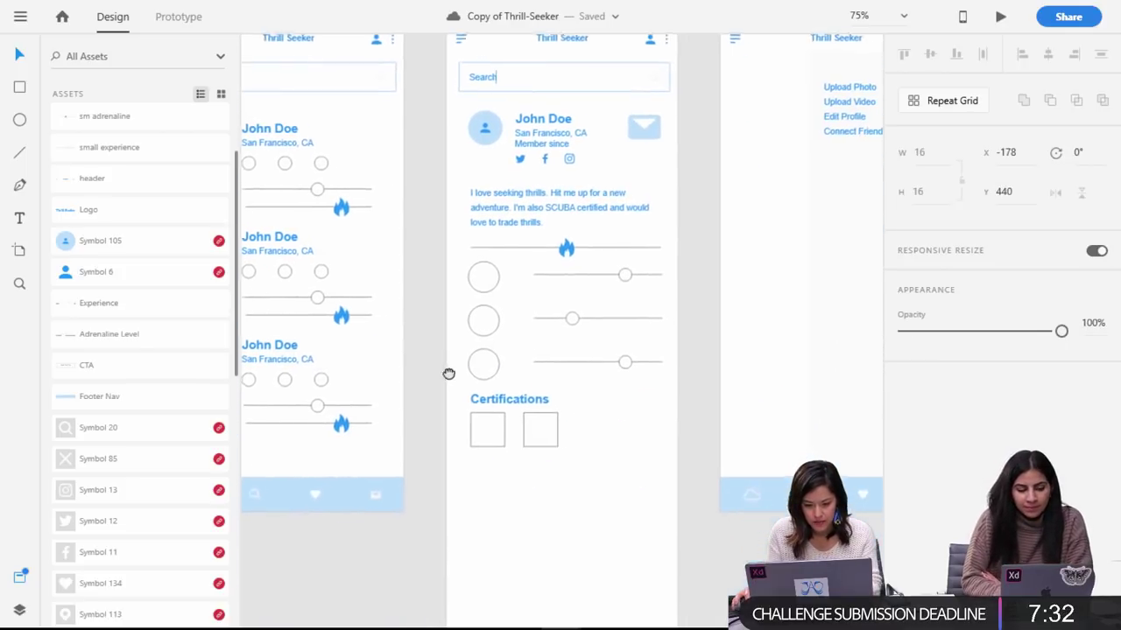
key(ctrl+v)
Place the star below the certification squares and repeat it horizontally into a row of four with Repeat Grid.
drag(563, 336, 536, 473)
key(ctrl+r)
click(612, 489)
click(537, 396)
Duplicate the bio text below the star row and replace its wording with a one-line review ending in "was awesome!".
click(511, 199)
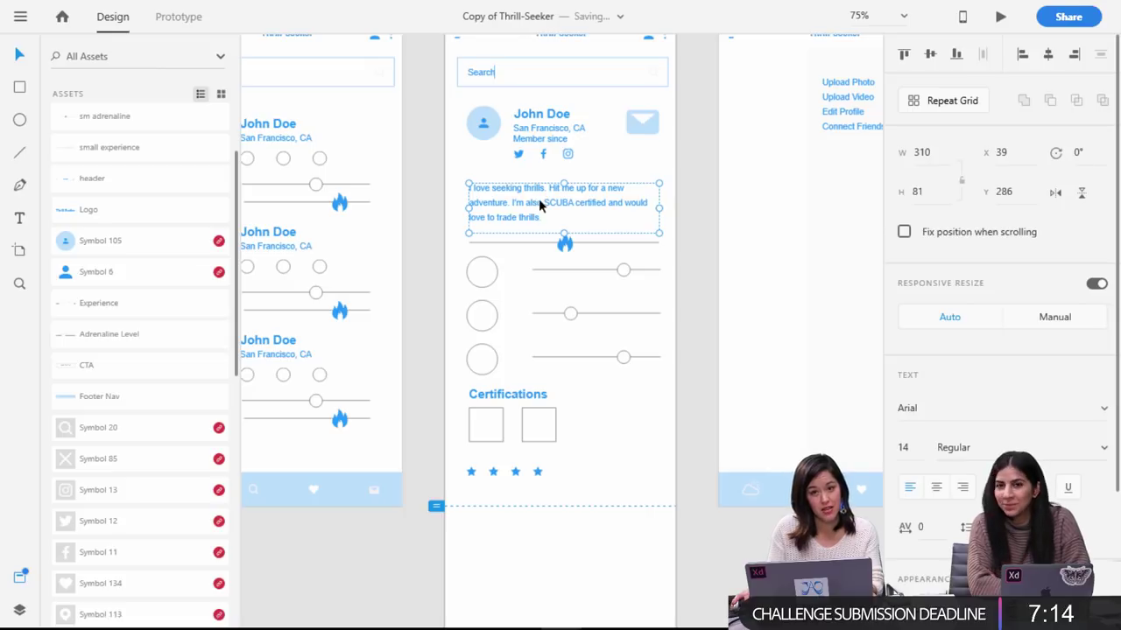
drag(570, 225, 583, 525)
double_click(549, 530)
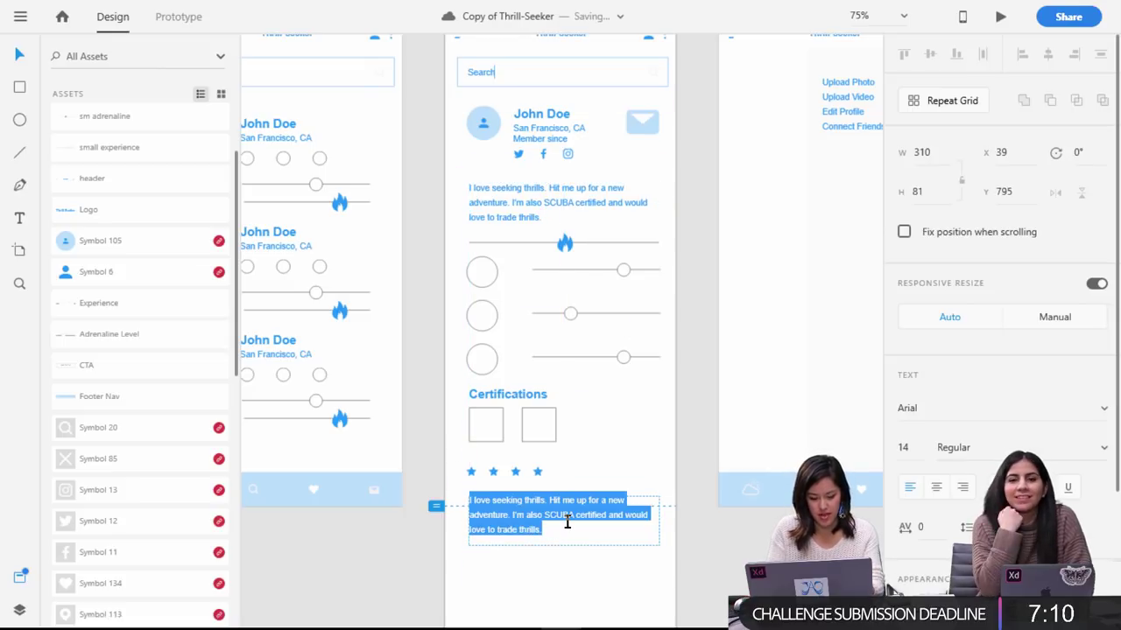
text(Obt)
key(BackSpace)
text(o)
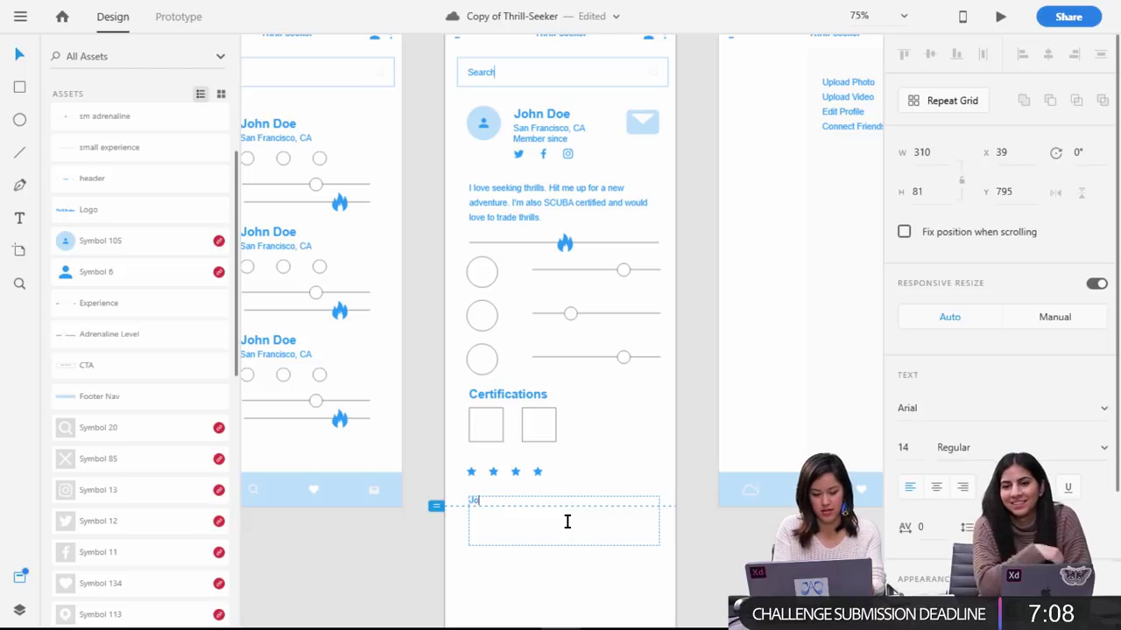
text(hn was awesome!)
key(Escape)
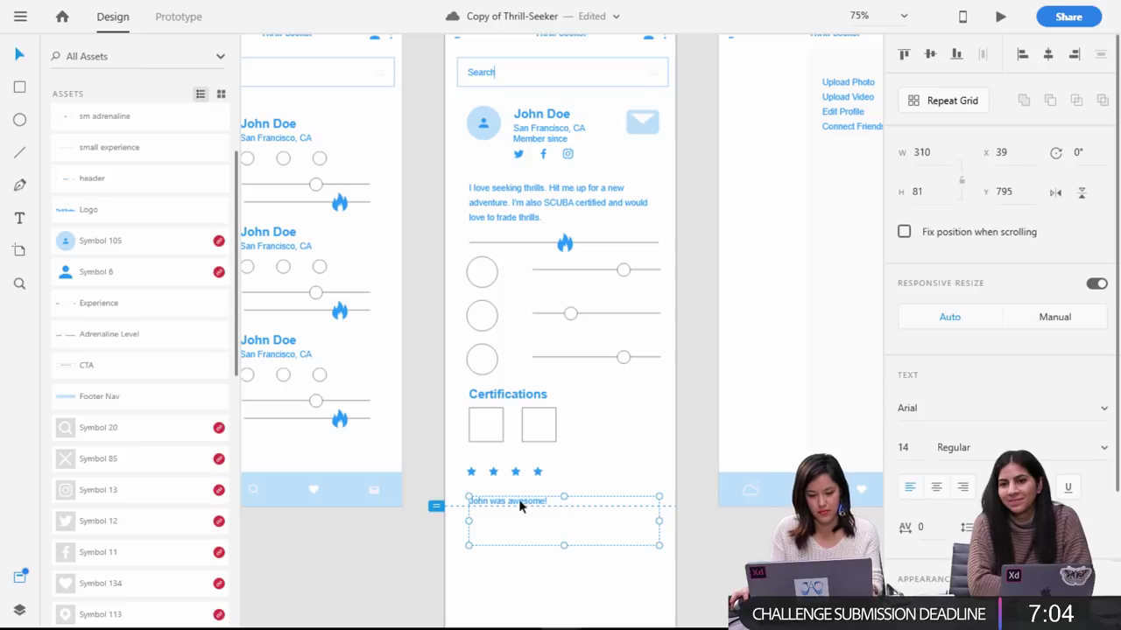
Add a second line with a dash and the reviewer's first name, and move the review up to about Y 777.
drag(514, 507, 515, 502)
double_click(564, 496)
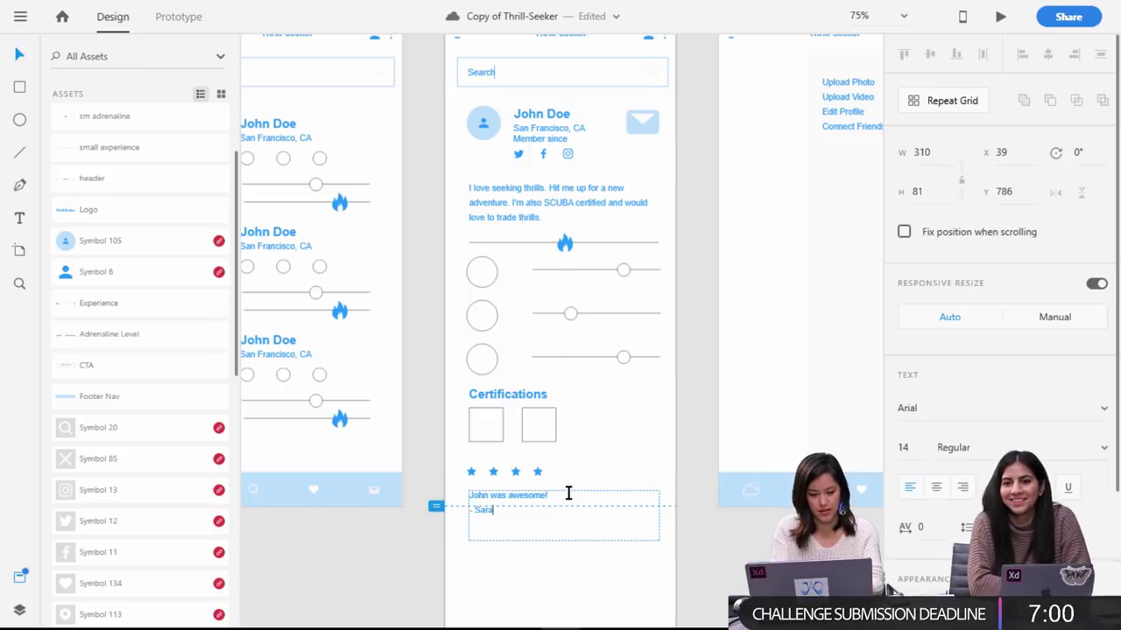
key(Escape)
drag(540, 511, 529, 492)
click(657, 555)
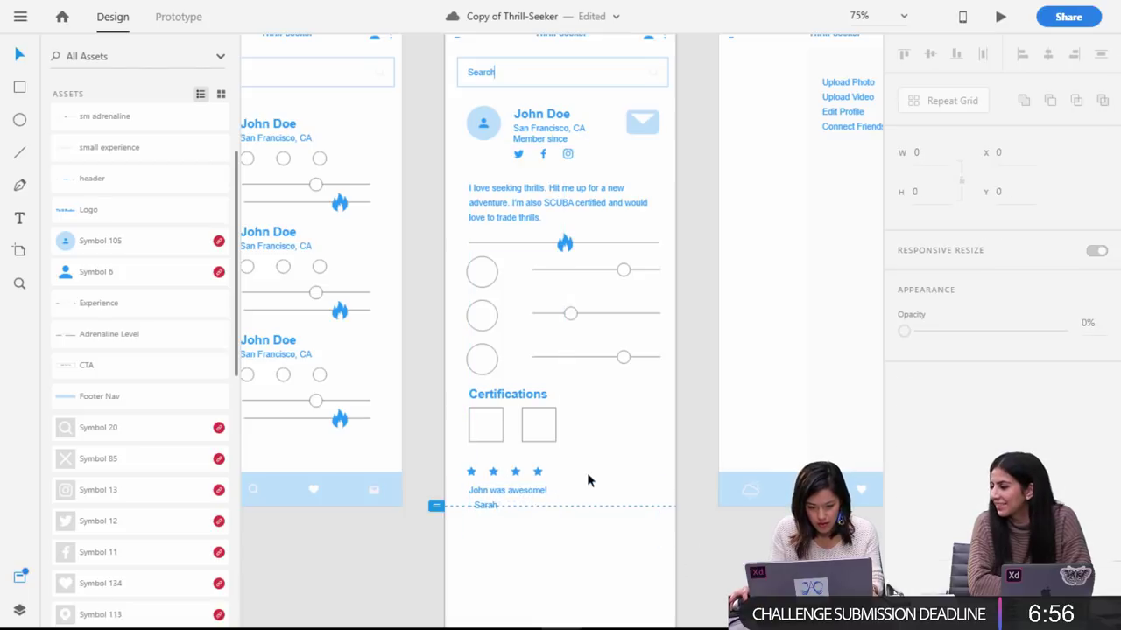
Tighten the spacing of the star row and repeat the stars with the review text downward to make two reviews.
click(537, 475)
click(573, 478)
drag(666, 534, 468, 470)
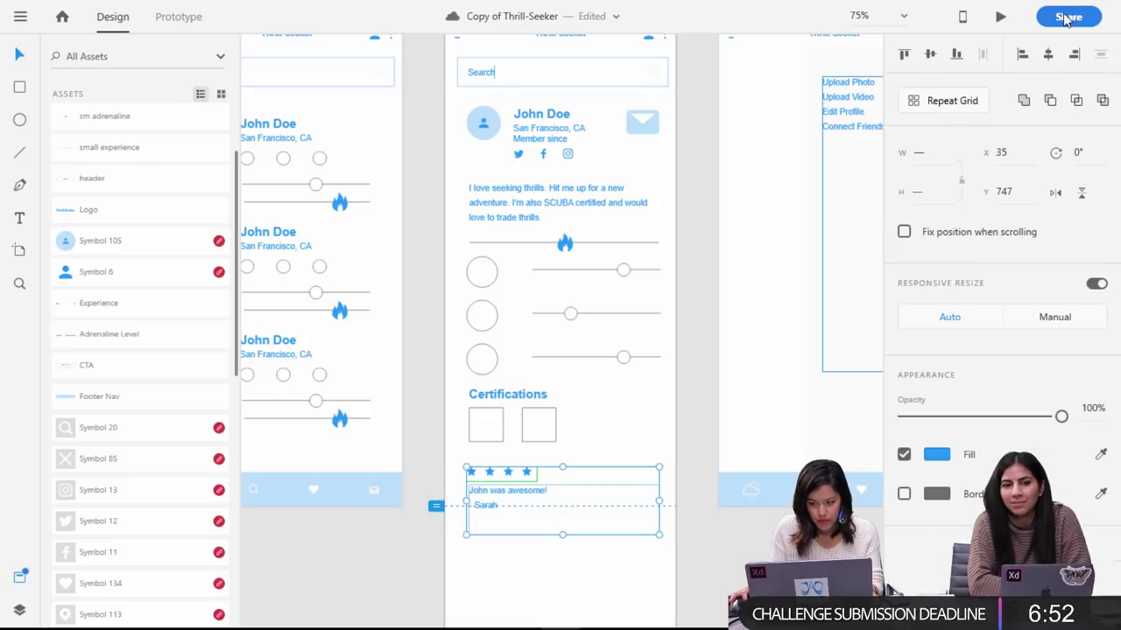
click(950, 101)
drag(560, 534, 562, 608)
Shorten the review text box inside the repeat grid and reduce the vertical gap between the two reviews.
mouse_move(527, 541)
mouse_down()
mouse_move(523, 518)
mouse_move(525, 541)
mouse_up()
double_click(516, 516)
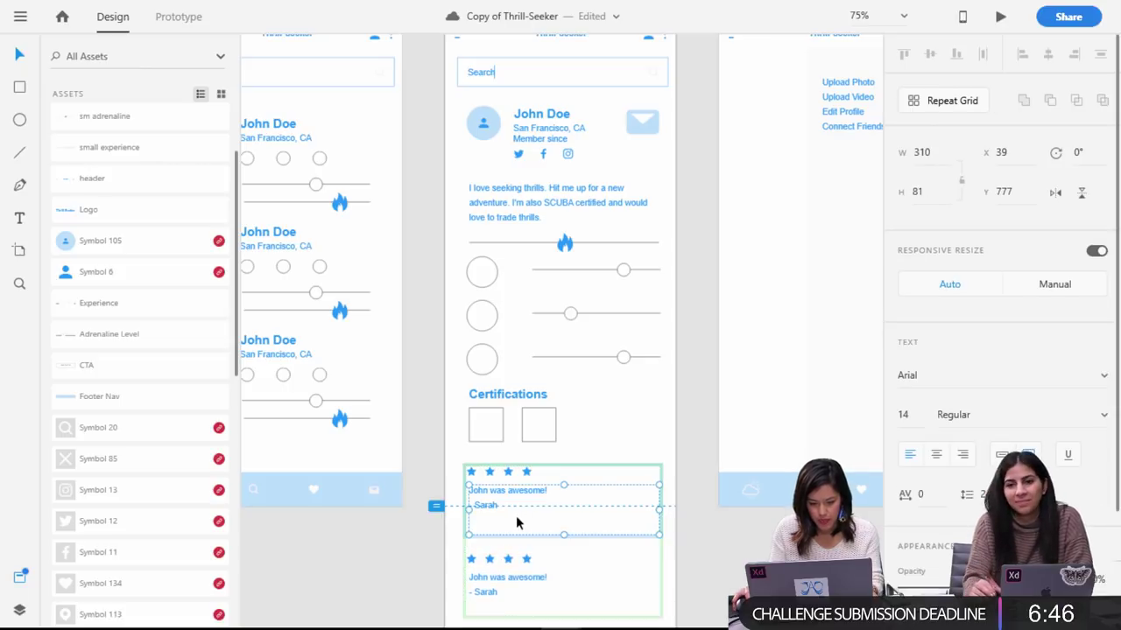
double_click(508, 521)
click(509, 520)
key(Escape)
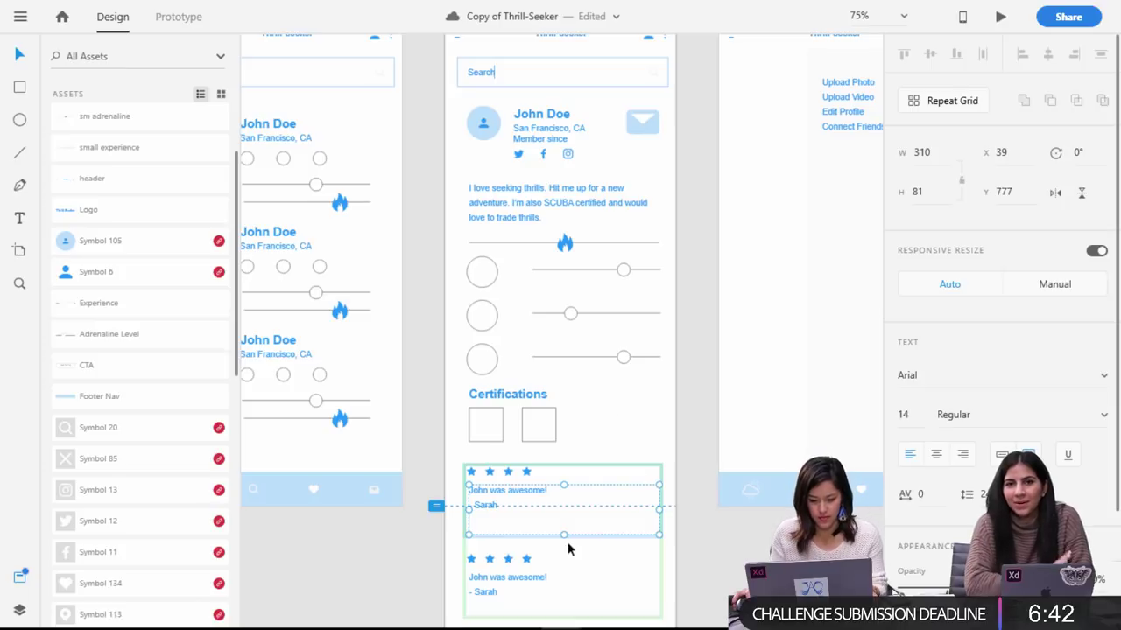
drag(564, 533, 561, 515)
key(Escape)
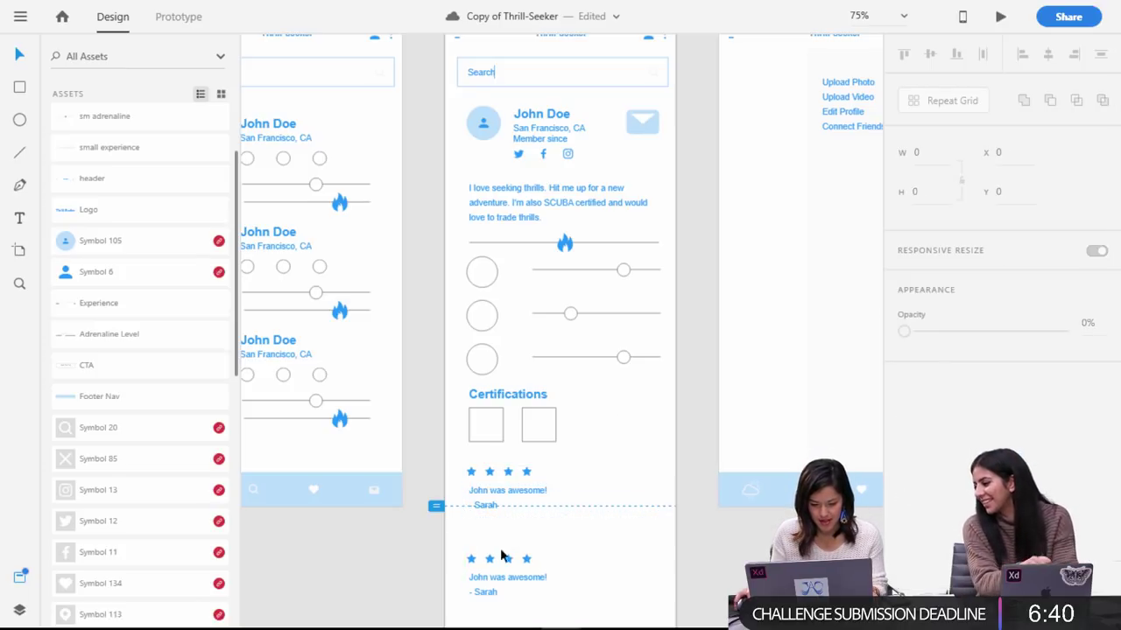
click(492, 497)
drag(496, 540, 495, 514)
click(732, 573)
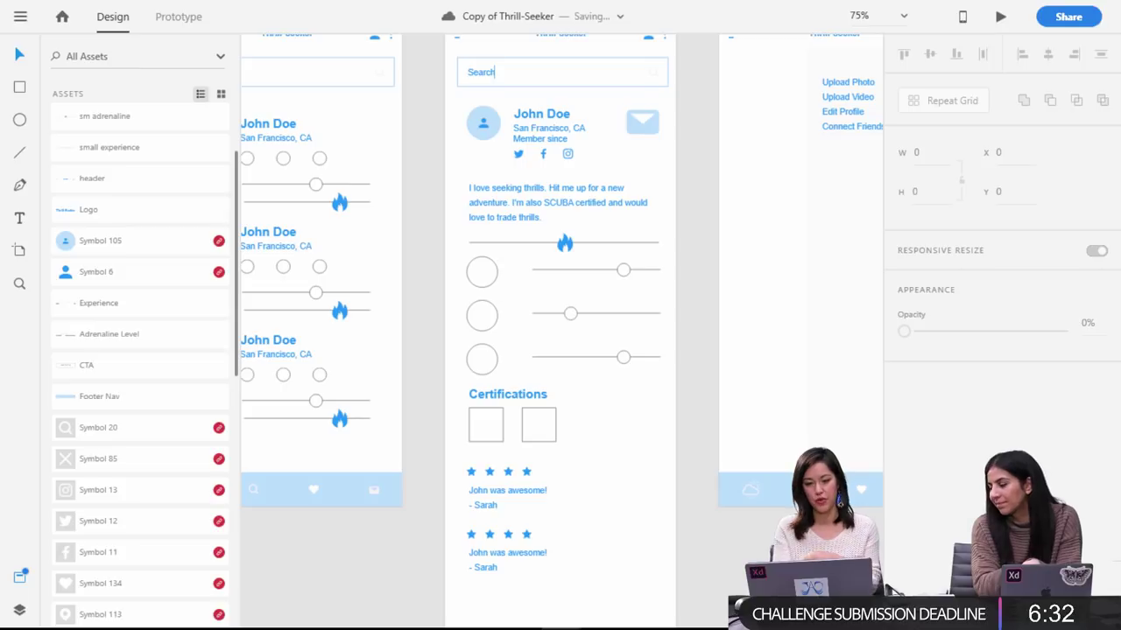
Duplicate the Certifications heading, change the copy to "Read More", and place it beside the second review at about X 240, Y 888.
key(ctrl+minus)
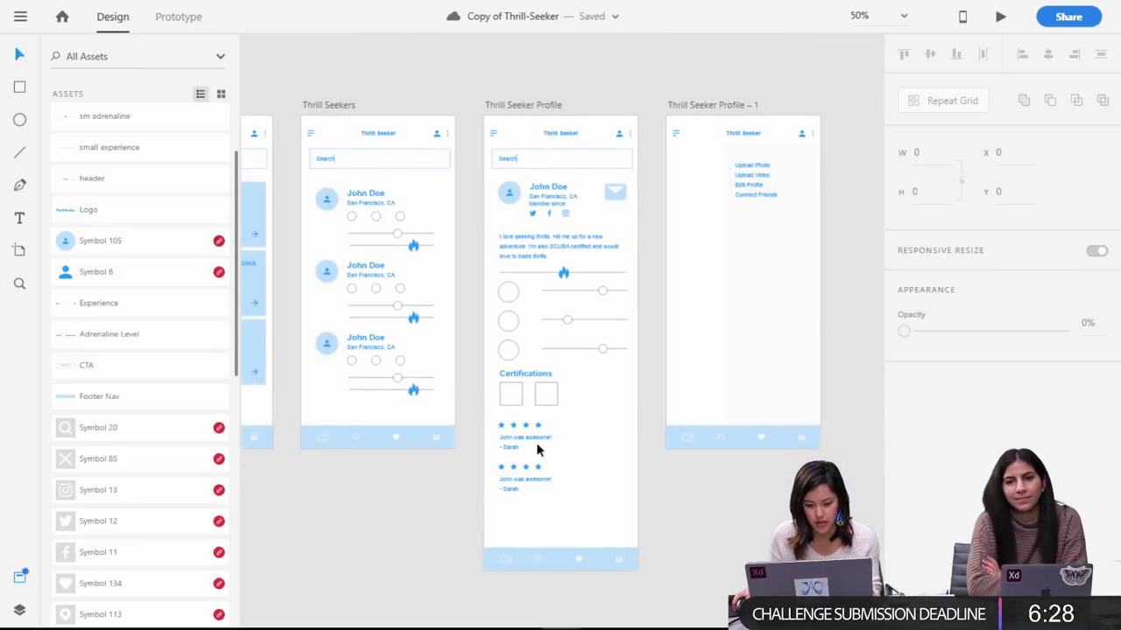
click(522, 378)
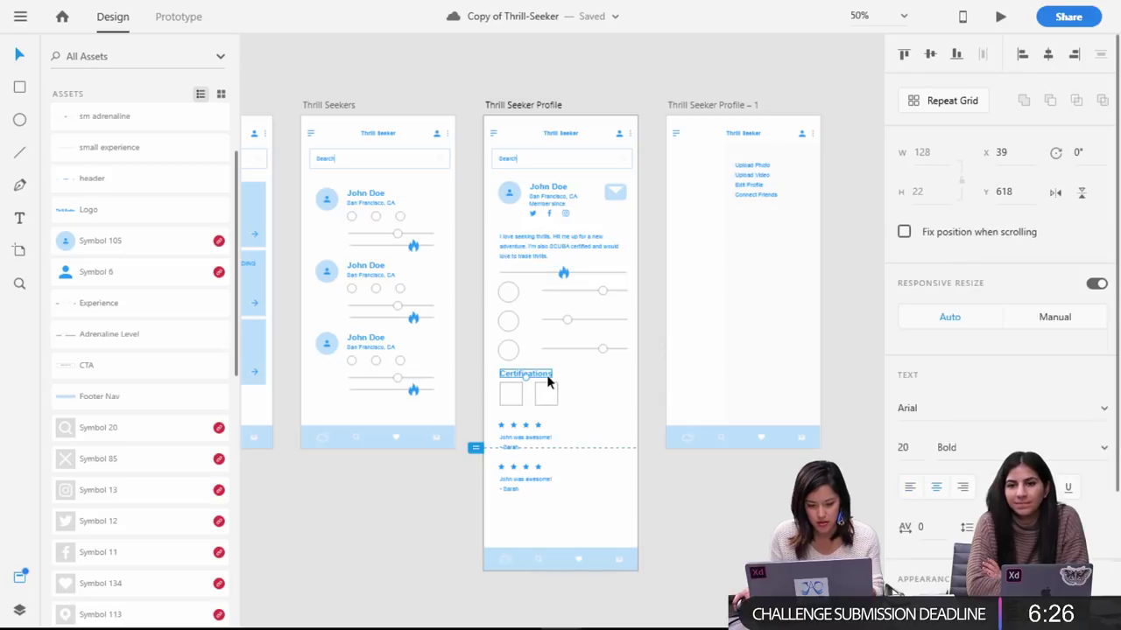
alt+drag(540, 374, 605, 442)
text(L)
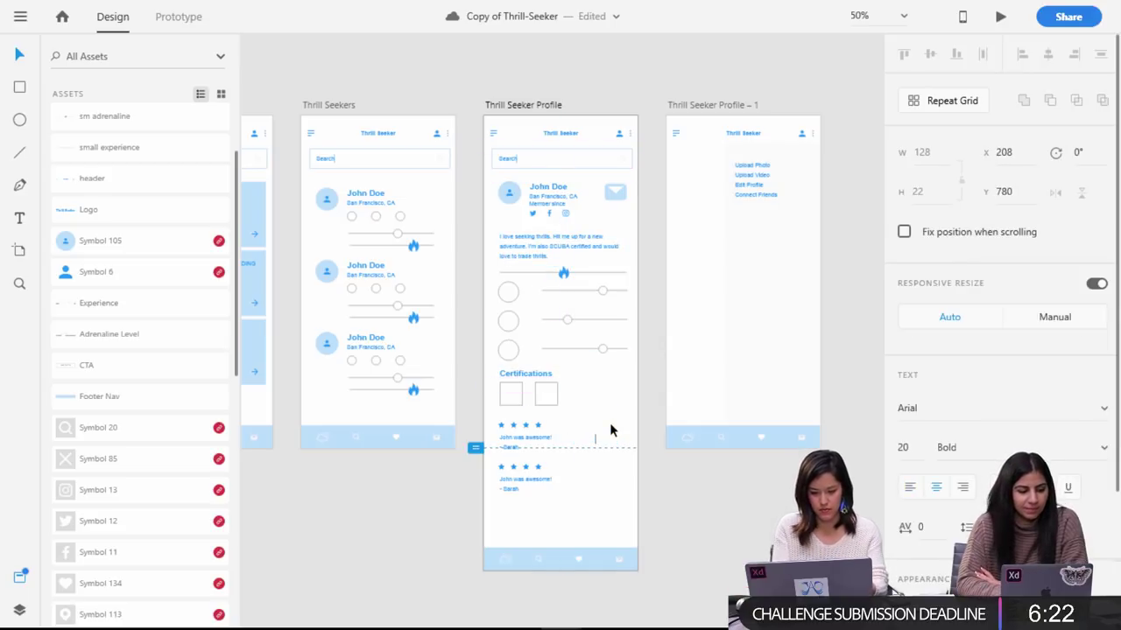
text(ead More)
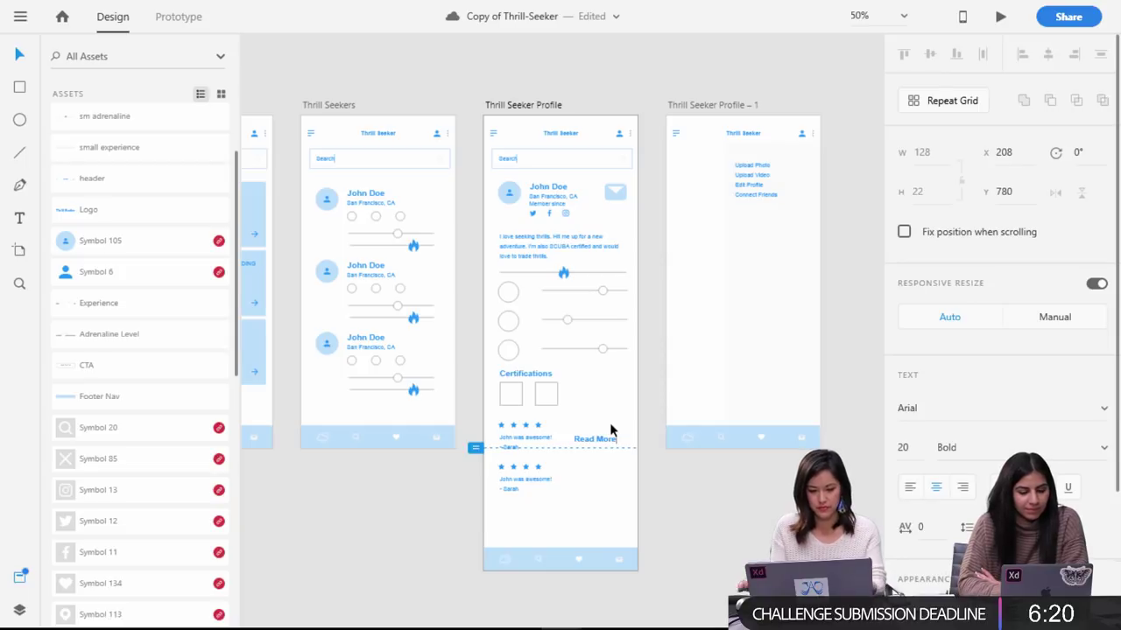
key(Escape)
drag(607, 439, 615, 486)
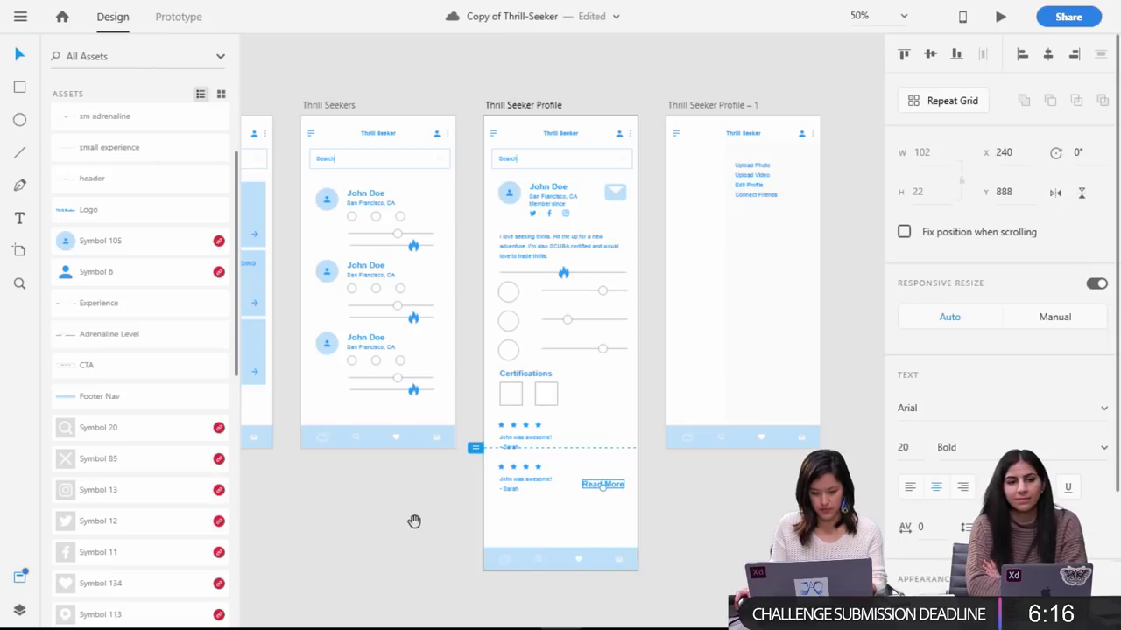
scroll(419, 524, left, 10)
scroll(623, 485, up, 3)
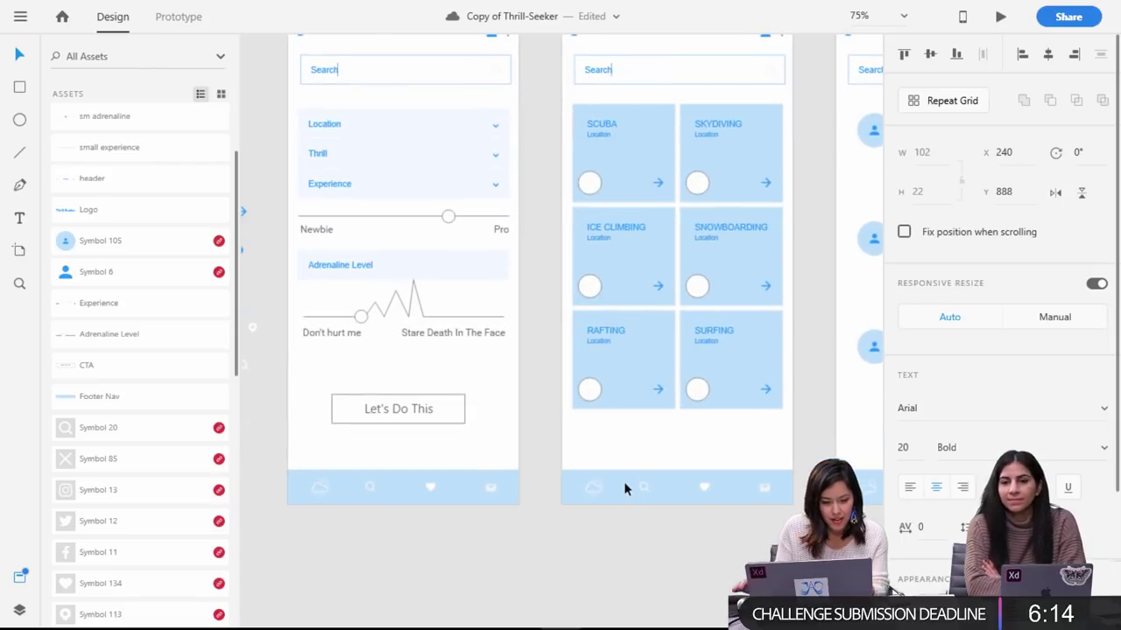
scroll(564, 399, left, 5)
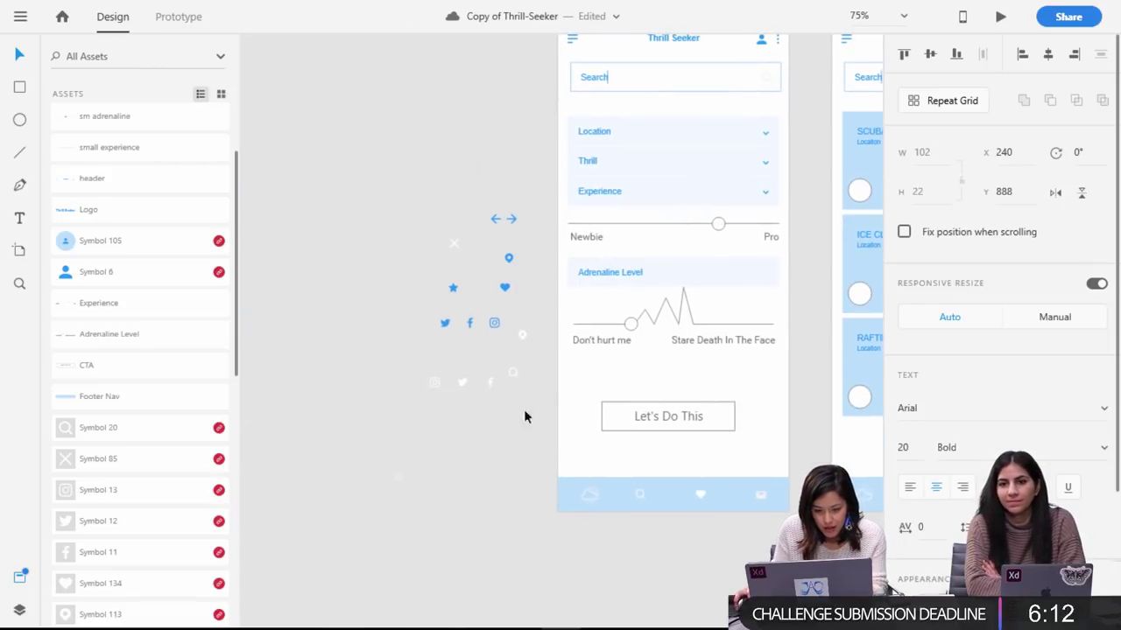
scroll(371, 446, right, 15)
scroll(370, 446, down, 2)
drag(691, 461, 506, 453)
click(768, 493)
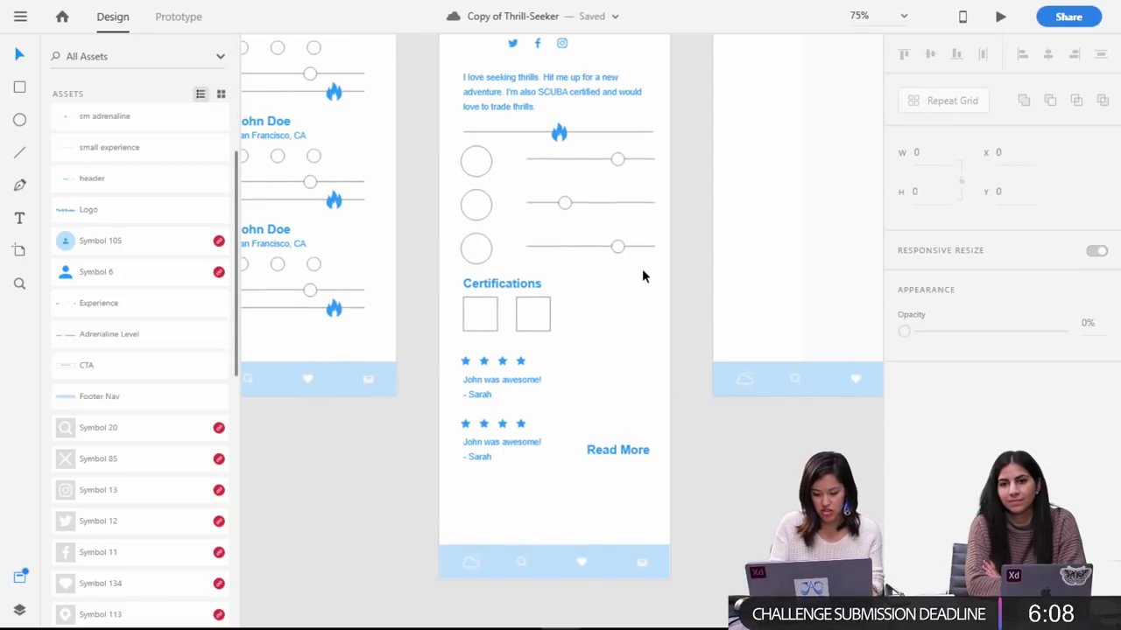
scroll(642, 269, down, 3)
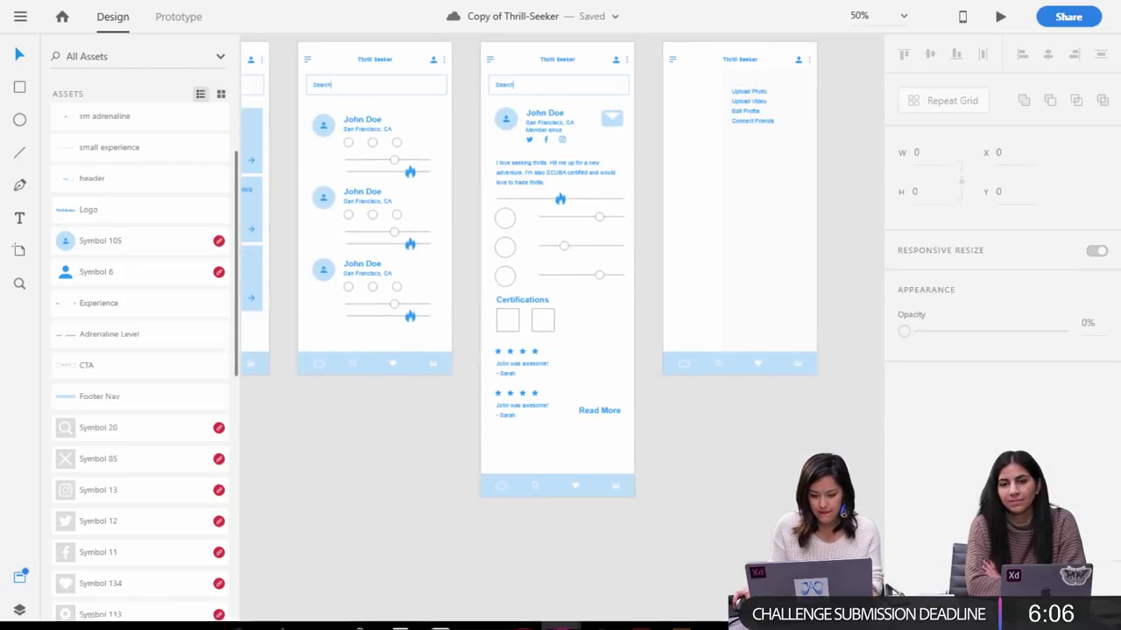
Switch to the Wires - Mobile document and look through its menu, contact, settings and activity feed sections for a reusable image placeholder.
mouse_move(560, 612)
click(558, 566)
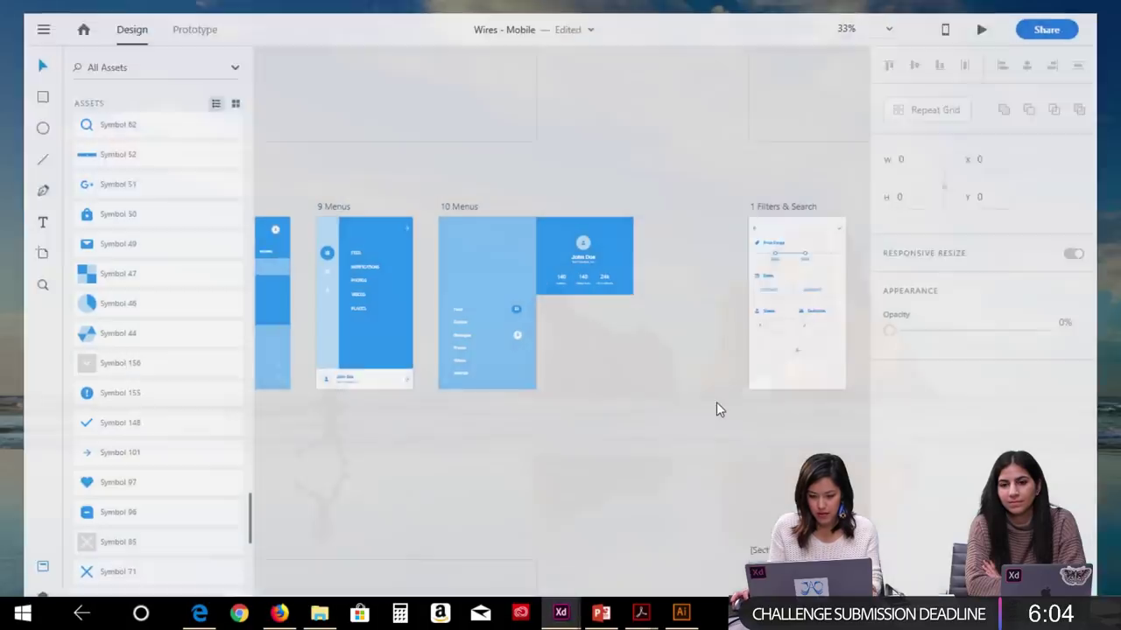
drag(562, 436, 983, 424)
drag(730, 447, 999, 420)
drag(761, 448, 1024, 493)
drag(602, 447, 878, 463)
drag(516, 523, 779, 27)
drag(321, 195, 629, 195)
drag(422, 107, 735, 354)
drag(513, 319, 538, 340)
scroll(537, 340, down, 10)
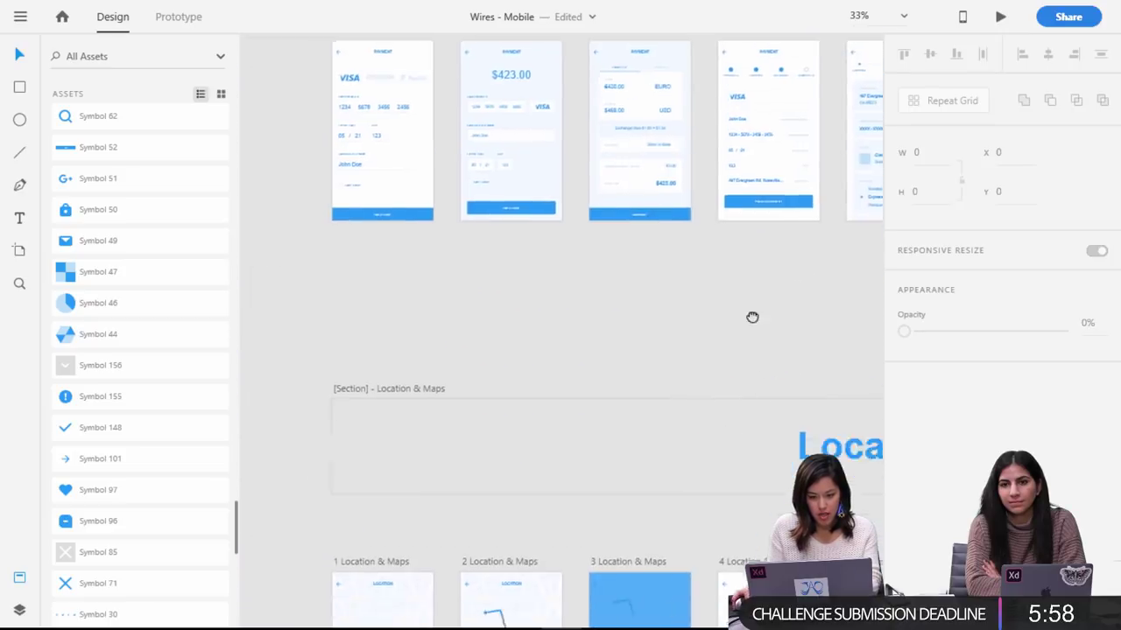
scroll(751, 163, down, 3)
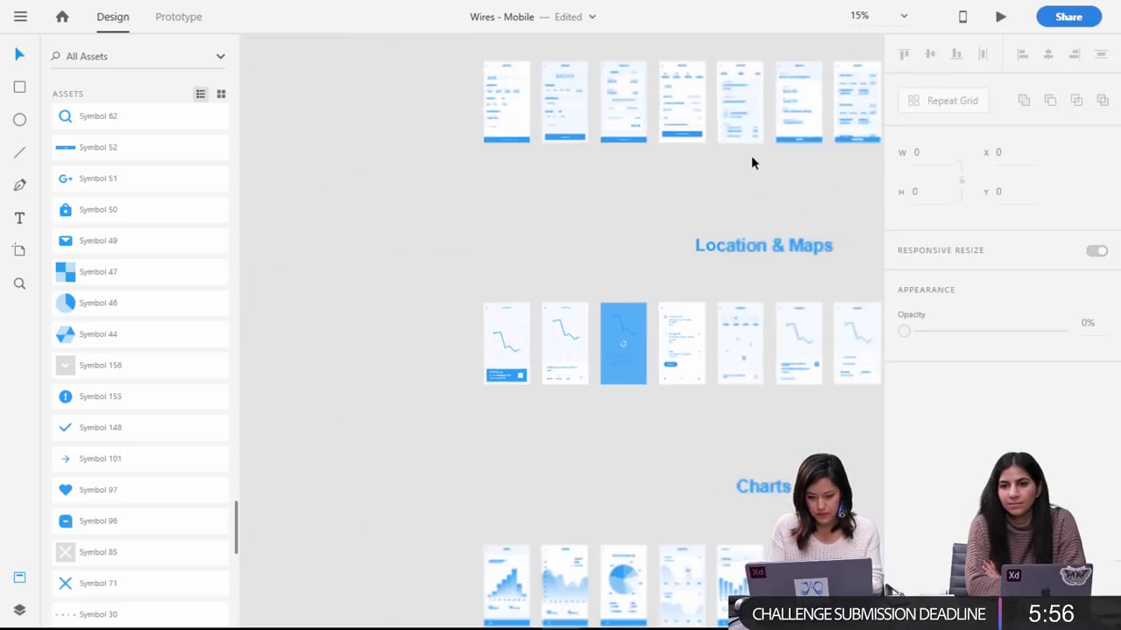
scroll(528, 545, down, 5)
scroll(529, 545, up, 6)
scroll(529, 545, right, 3)
scroll(528, 545, up, 10)
scroll(529, 545, left, 2)
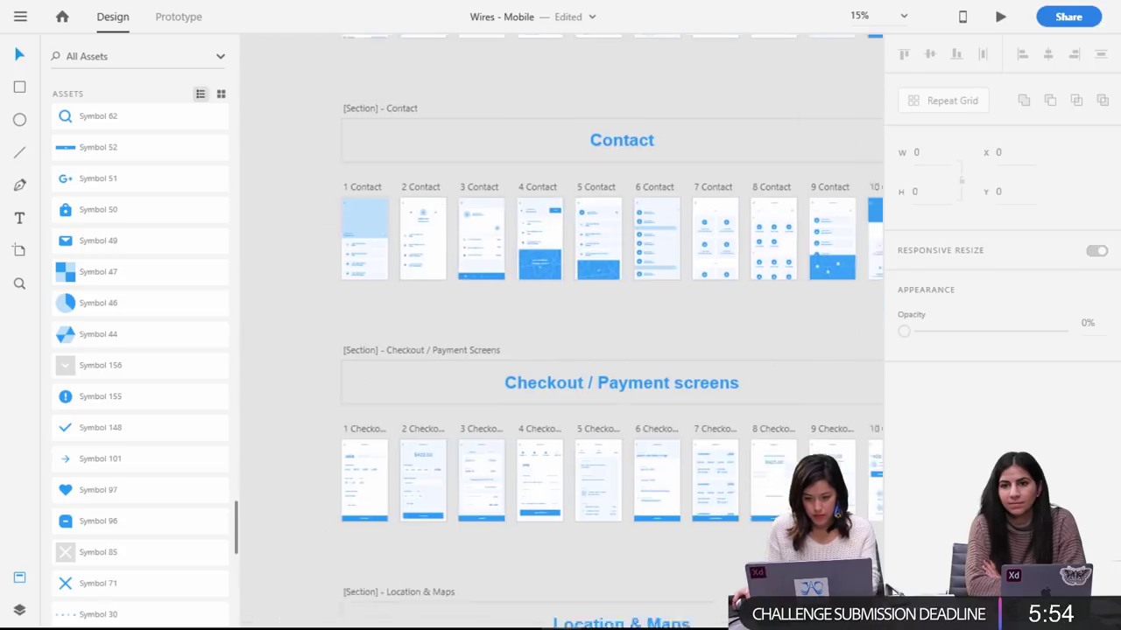
scroll(725, 382, right, 5)
scroll(448, 440, left, 4)
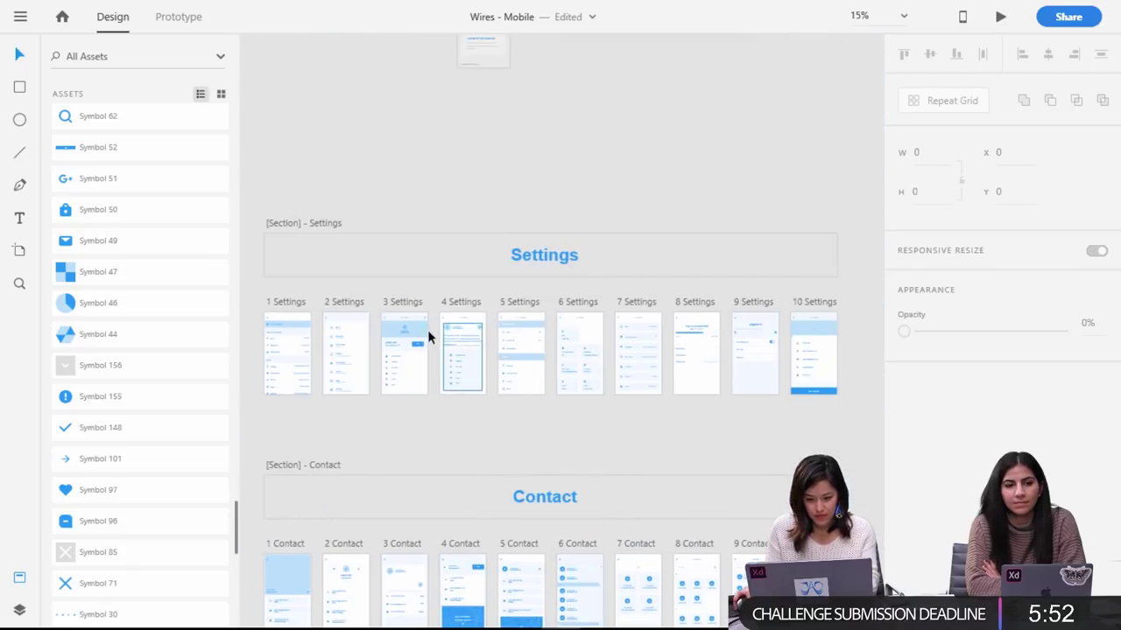
mouse_move(618, 162)
mouse_down()
mouse_move(374, 371)
mouse_move(504, 301)
mouse_move(620, 164)
mouse_up()
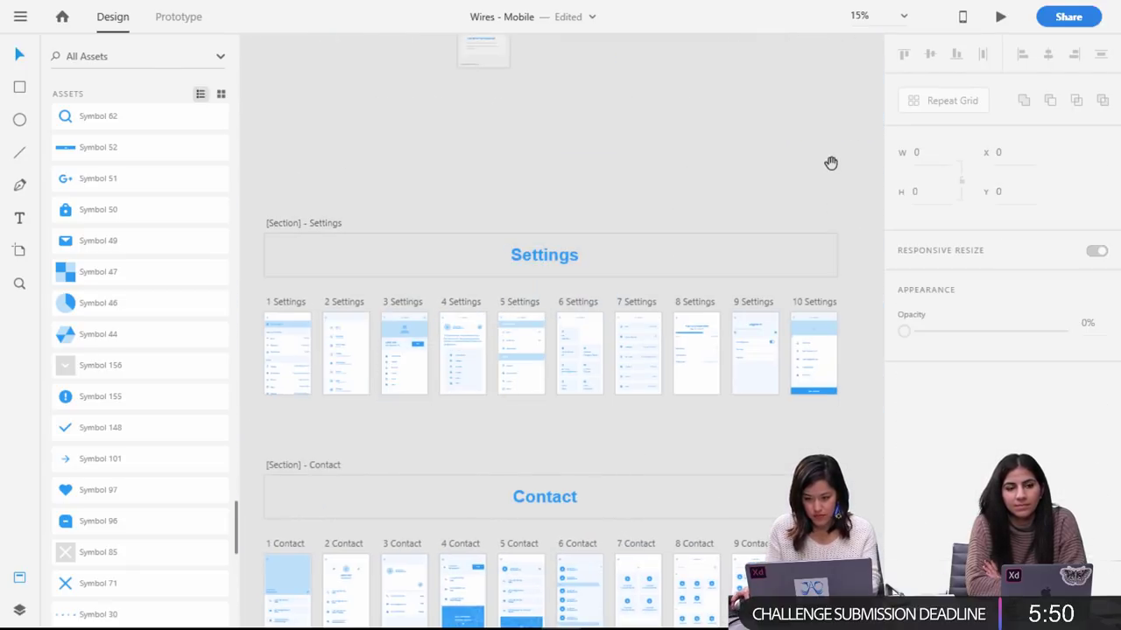
drag(831, 166, 394, 283)
click(518, 224)
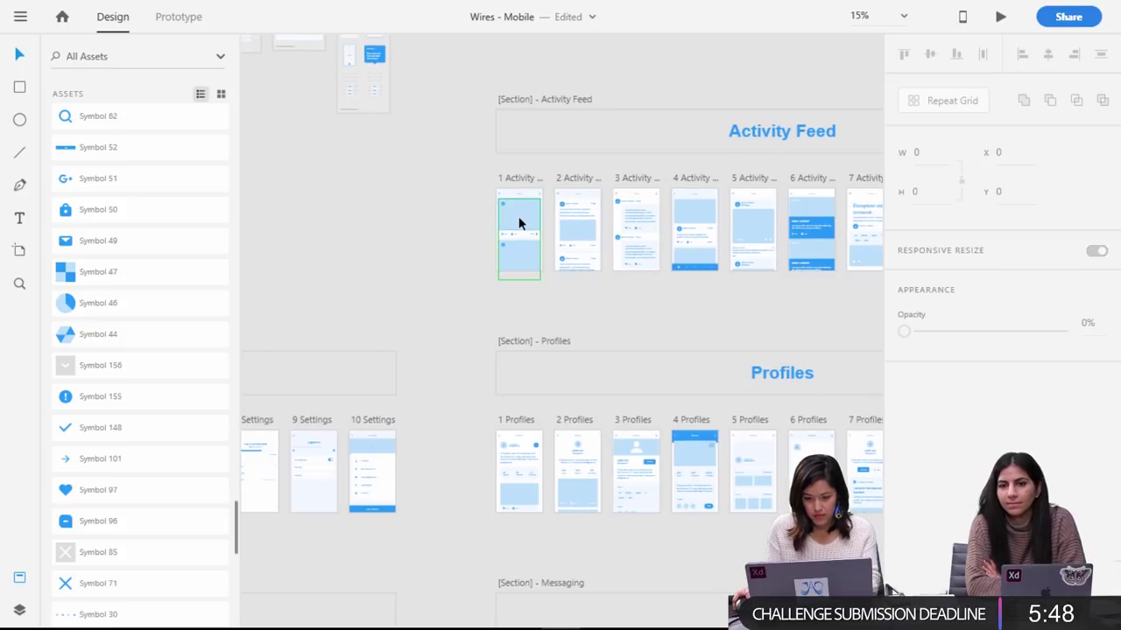
drag(416, 298, 700, 305)
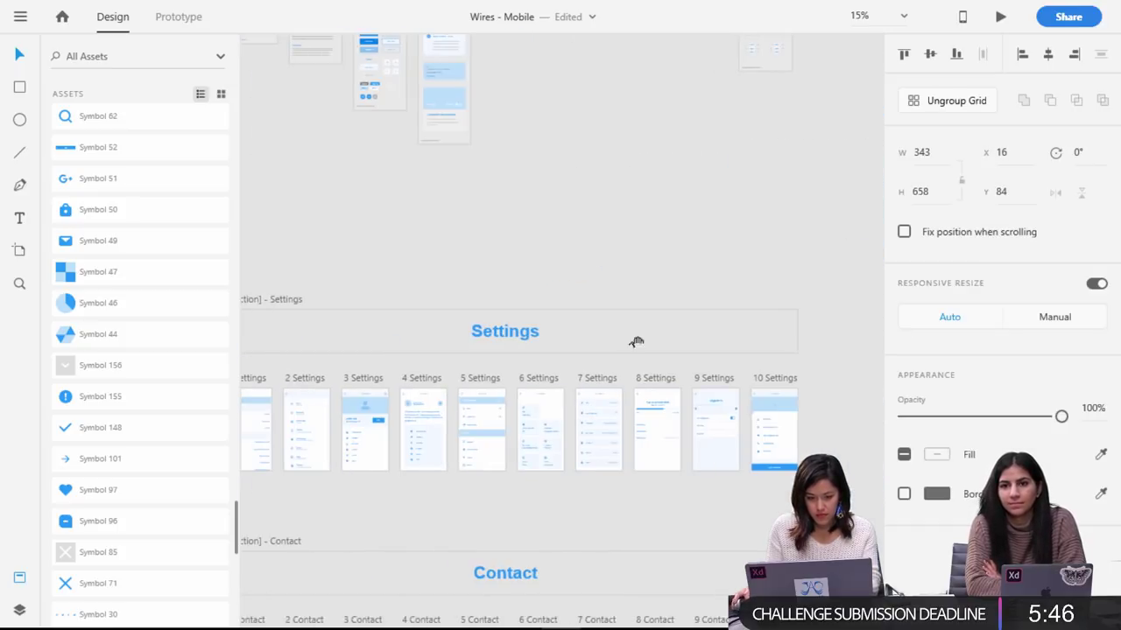
Copy the person image placeholder from the 3 Settings artboard into Copy of Thrill-Seeker, below the profile's reviews, sized 170 by 136.
click(369, 409)
double_click(370, 402)
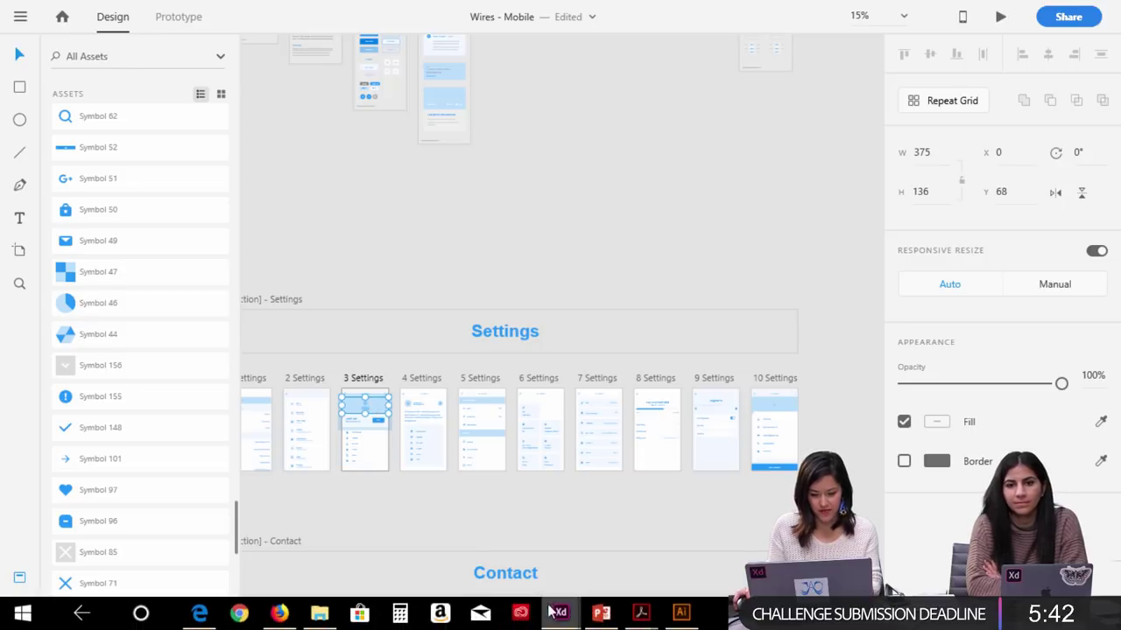
mouse_move(561, 613)
click(503, 555)
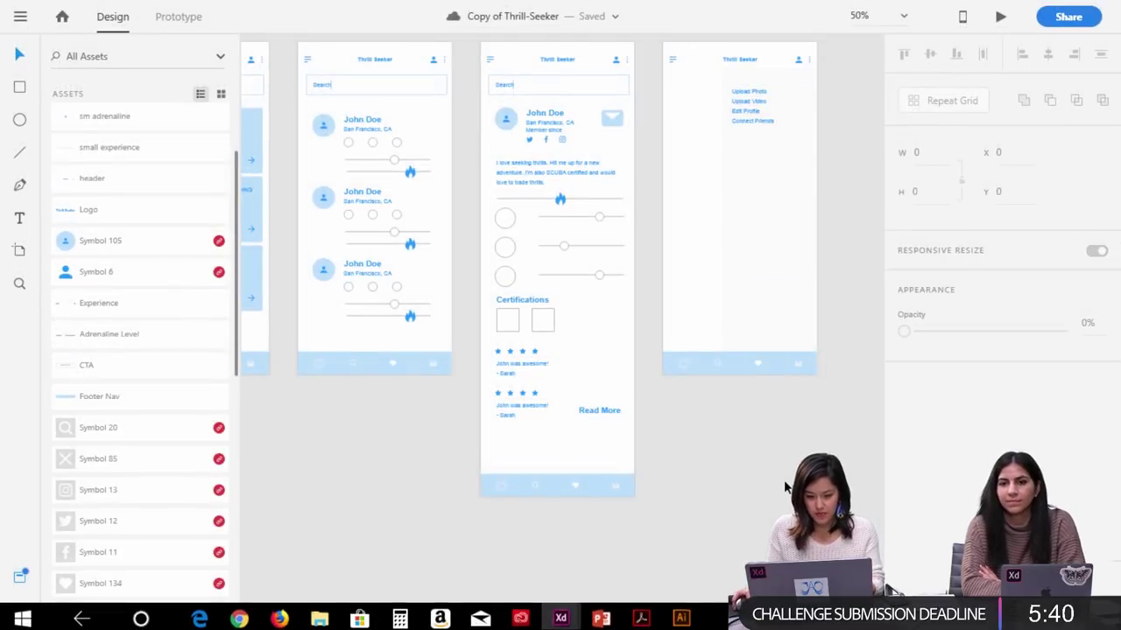
key(ctrl+v)
drag(624, 301, 545, 446)
Turn the image placeholder into a repeat grid of three columns and two rows with narrow column gaps.
key(ctrl+r)
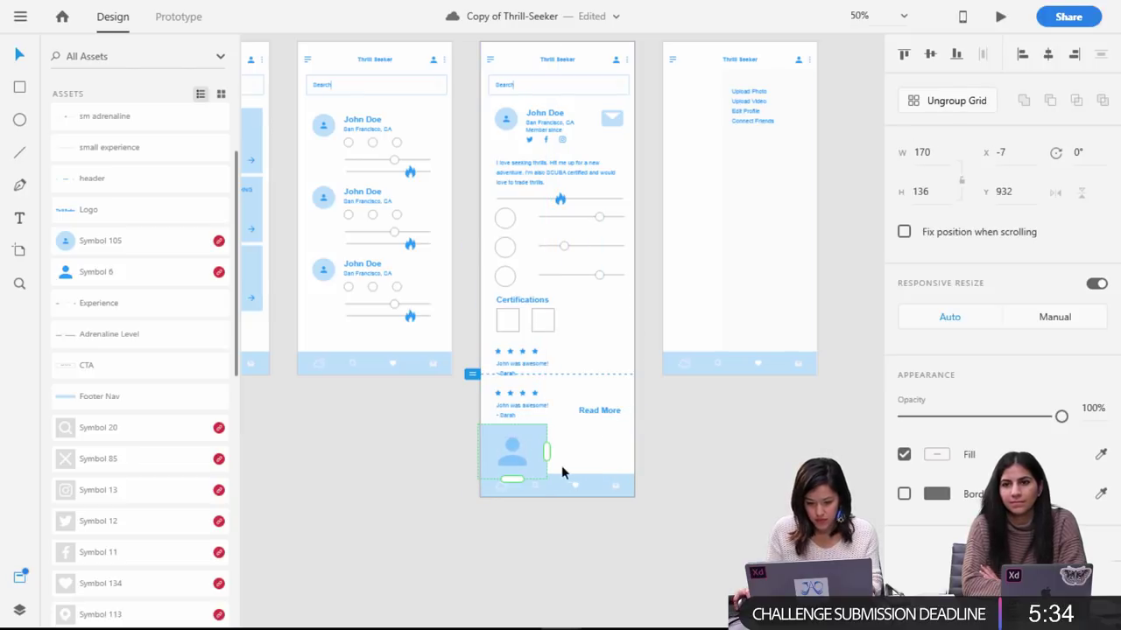
drag(549, 449, 720, 435)
drag(630, 436, 616, 435)
drag(586, 480, 585, 554)
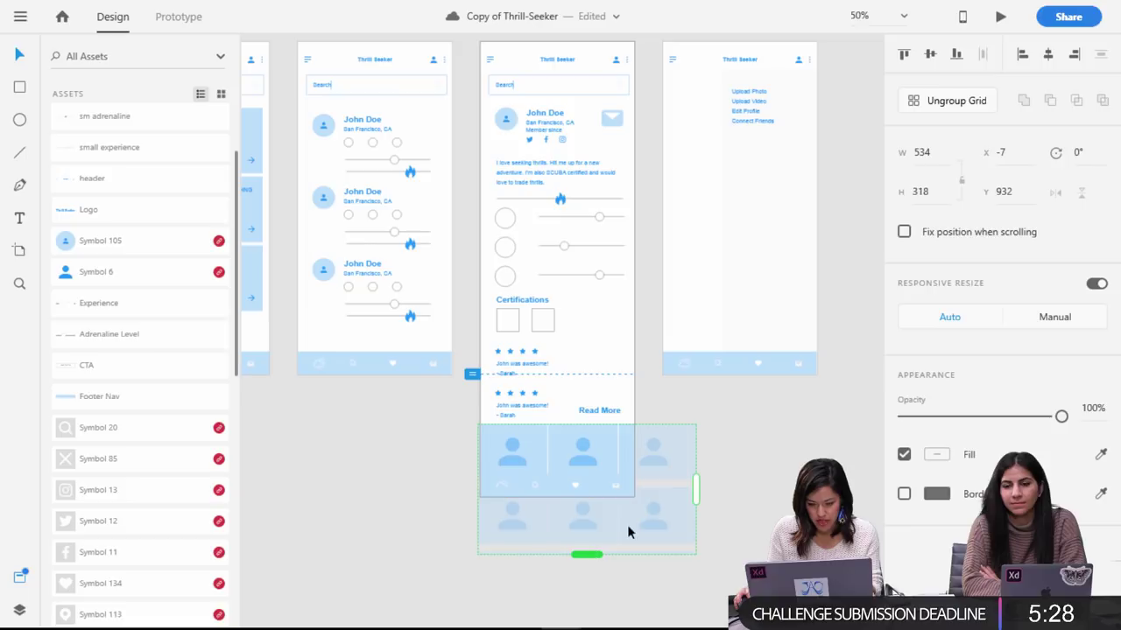
scroll(580, 352, up, 3)
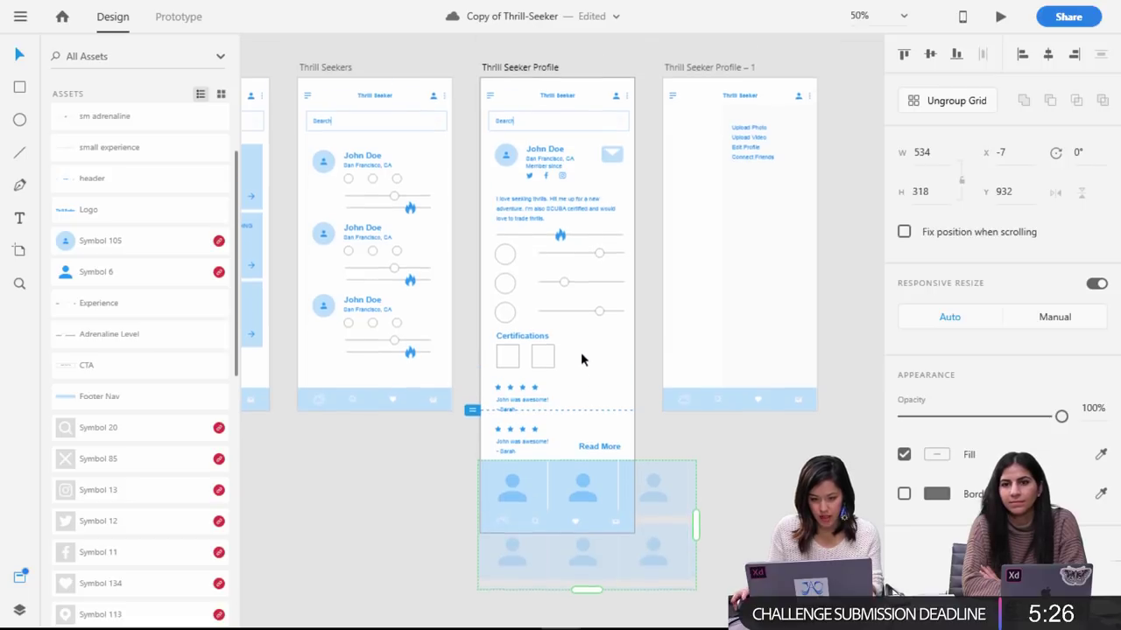
Extend the Thrill Seeker Profile artboard downward to make room for the placeholder grid.
click(500, 122)
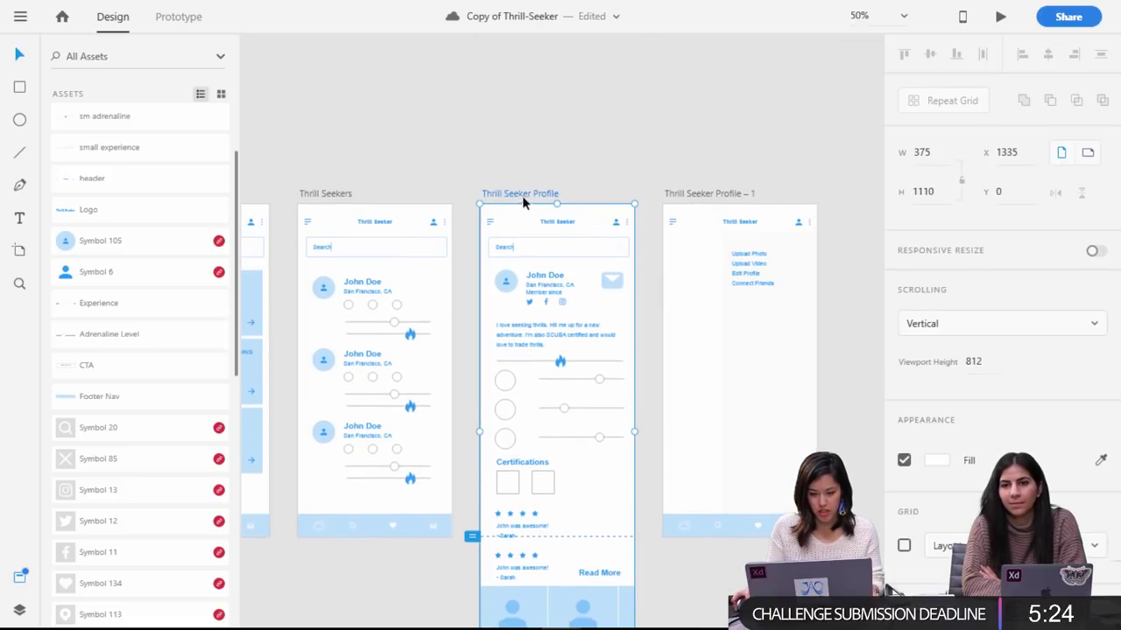
scroll(534, 254, down, 3)
drag(556, 497, 555, 622)
Move the footer navigation to the bottom of the extended artboard and place the placeholder grid at X 0, Y 972.
click(569, 484)
click(750, 486)
drag(681, 451, 887, 479)
drag(568, 484, 558, 628)
drag(826, 472, 625, 478)
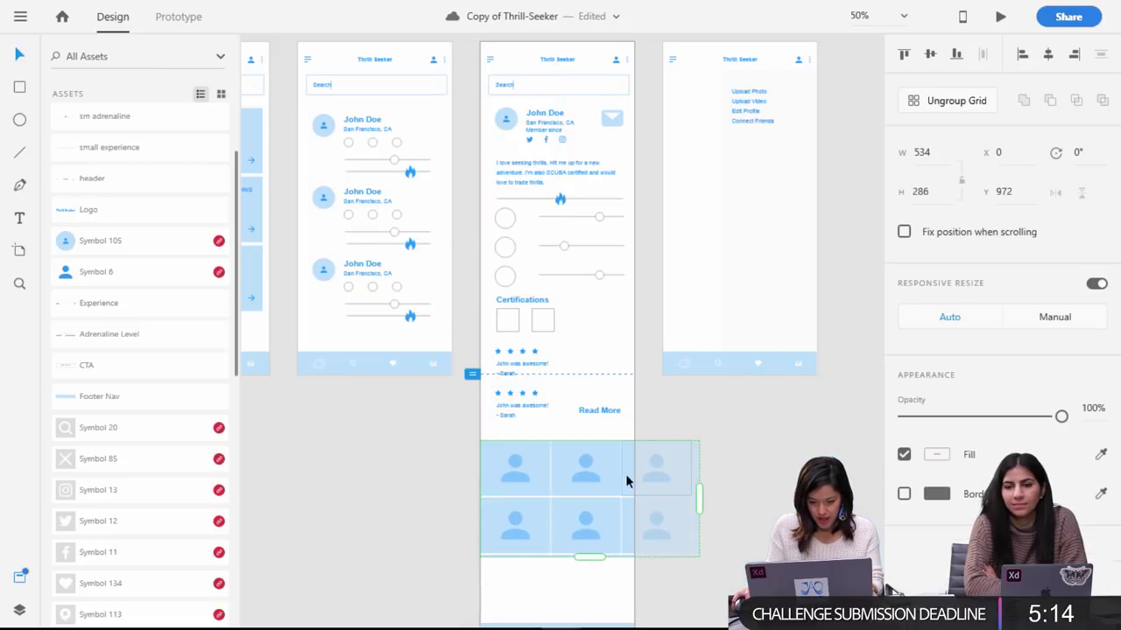
Shrink the placeholder inside the repeat grid and tighten the column and row gaps so three columns fit the screen.
double_click(529, 459)
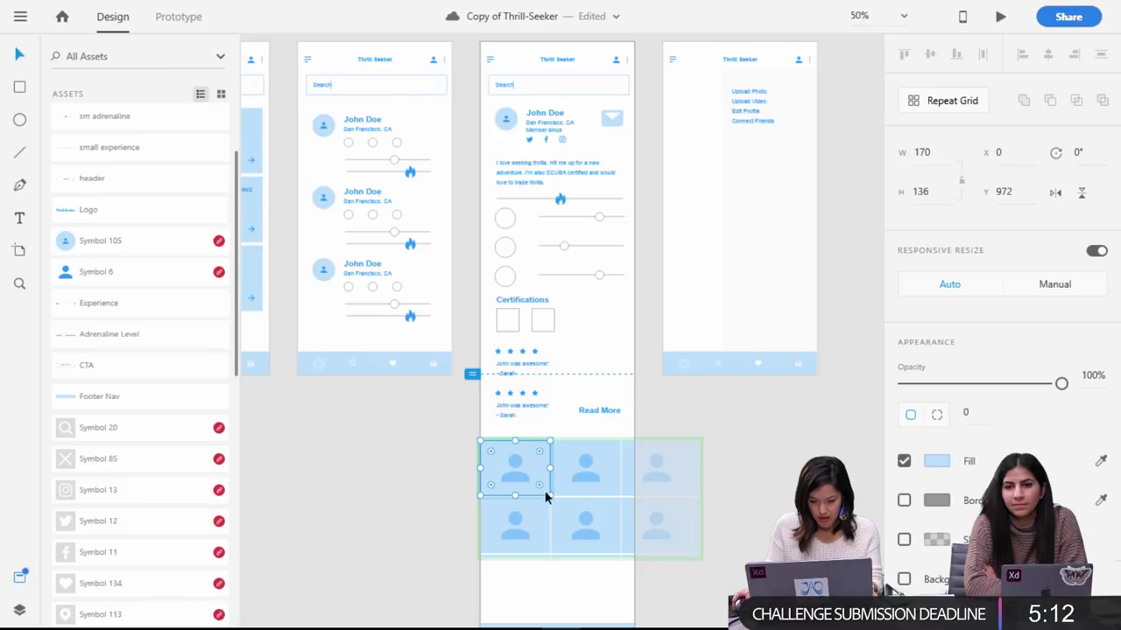
mouse_move(543, 489)
mouse_down()
mouse_move(515, 475)
mouse_move(550, 492)
mouse_move(529, 478)
mouse_up()
click(561, 472)
click(547, 499)
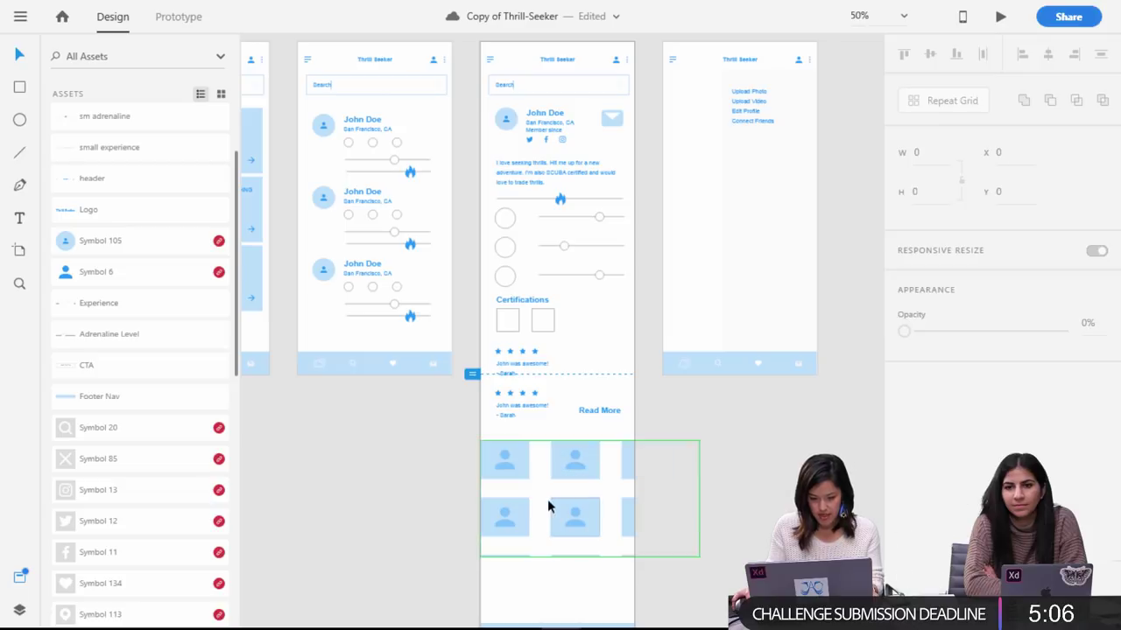
key(Escape)
drag(546, 495, 526, 474)
click(698, 530)
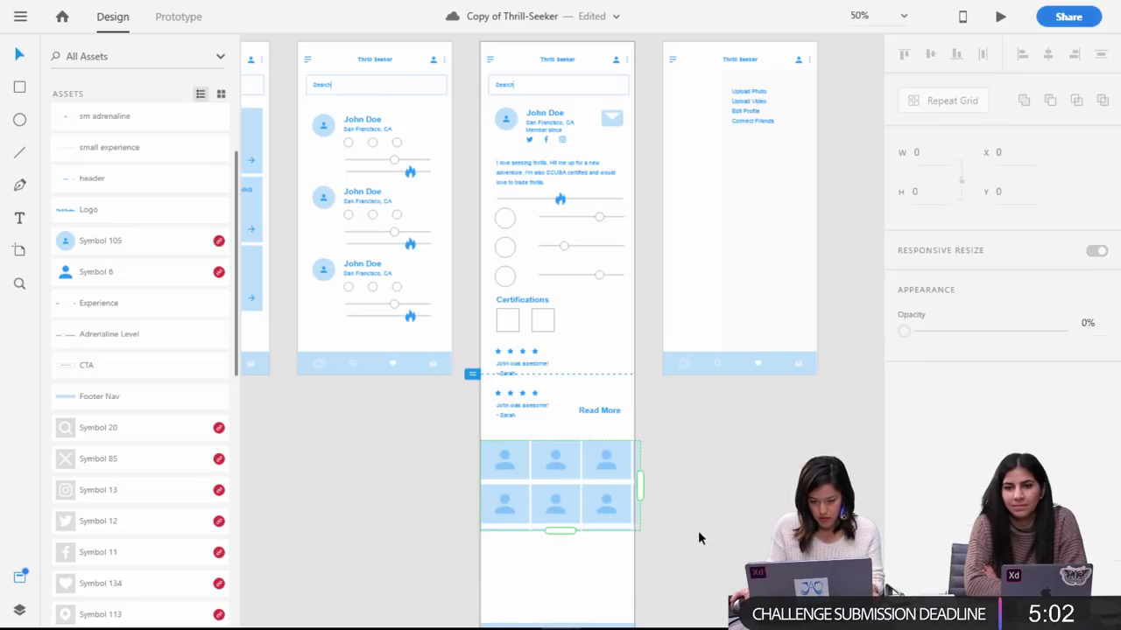
Trim the placeholder grid to 375 wide and to its second row's lower edge, and move it up slightly.
click(620, 524)
drag(639, 493, 633, 491)
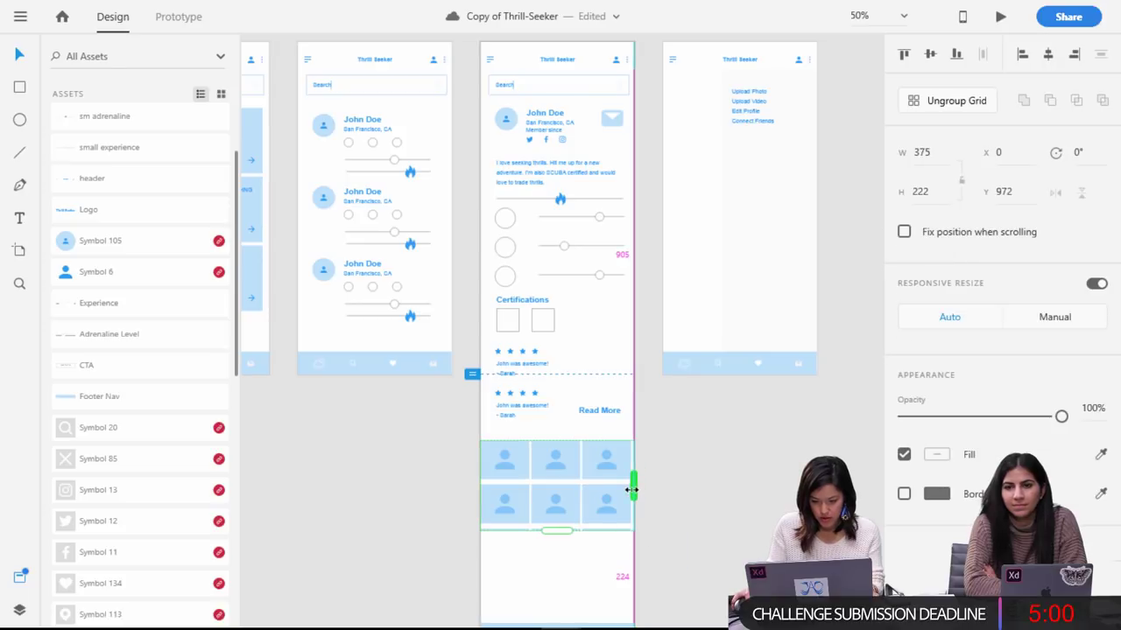
drag(564, 532, 561, 527)
key(Escape)
drag(594, 460, 596, 454)
click(647, 563)
Move the footer navigation up to Y 1194, just below the placeholder grid.
scroll(648, 562, up, 2)
scroll(648, 570, down, 2)
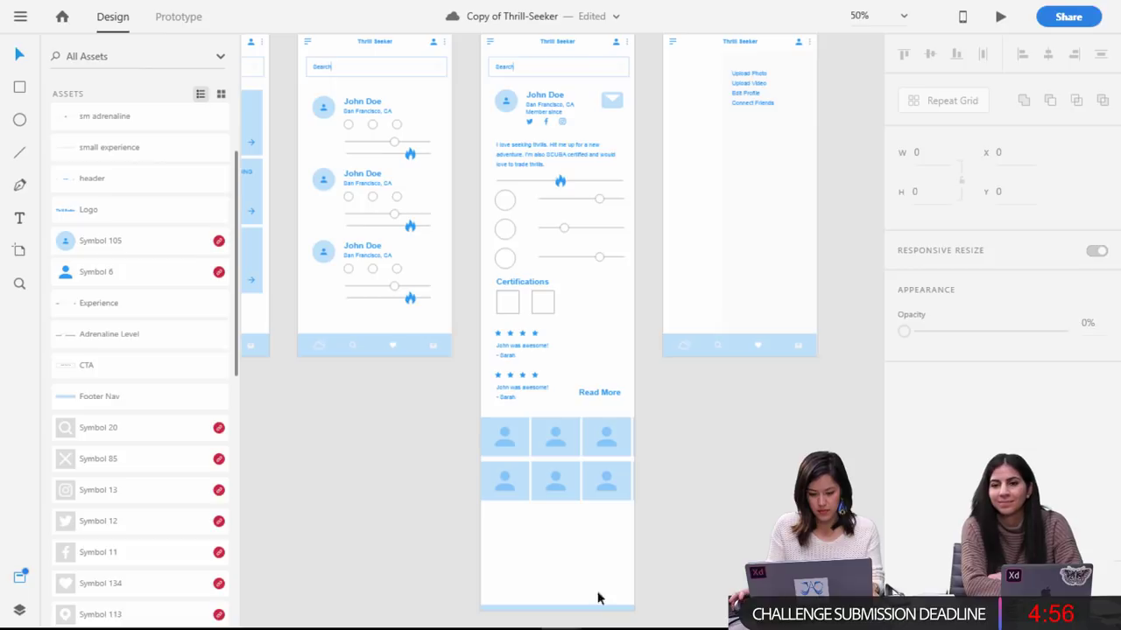
key(ctrl+v)
drag(601, 606, 604, 519)
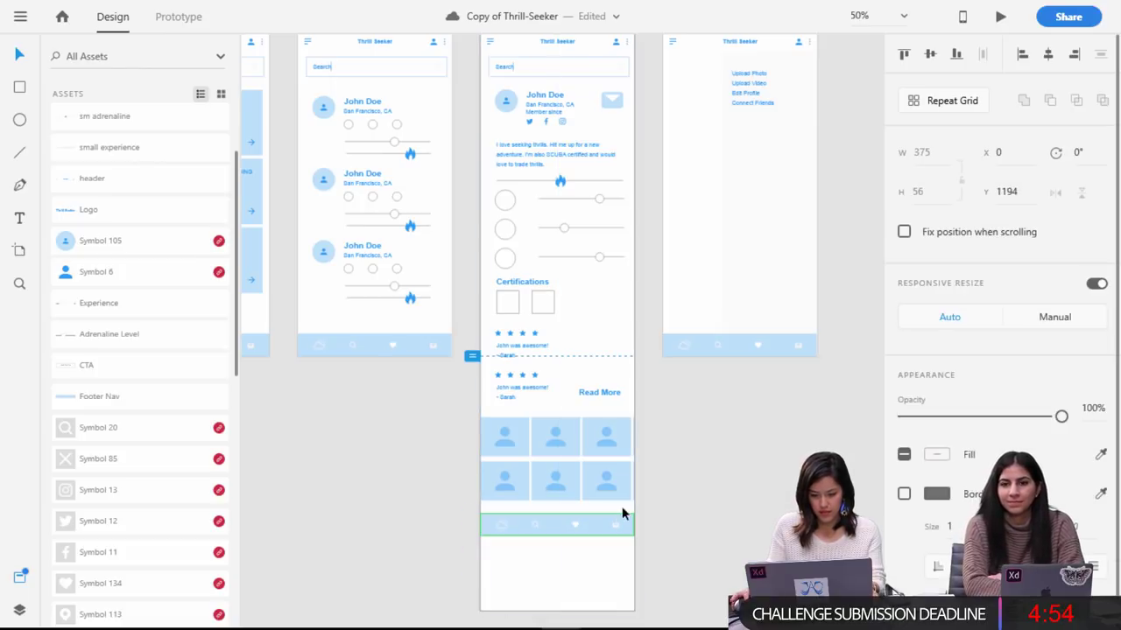
Shorten the Thrill Seeker Profile artboard to a height of 1248 so it ends at the footer navigation.
scroll(560, 465, up, 2)
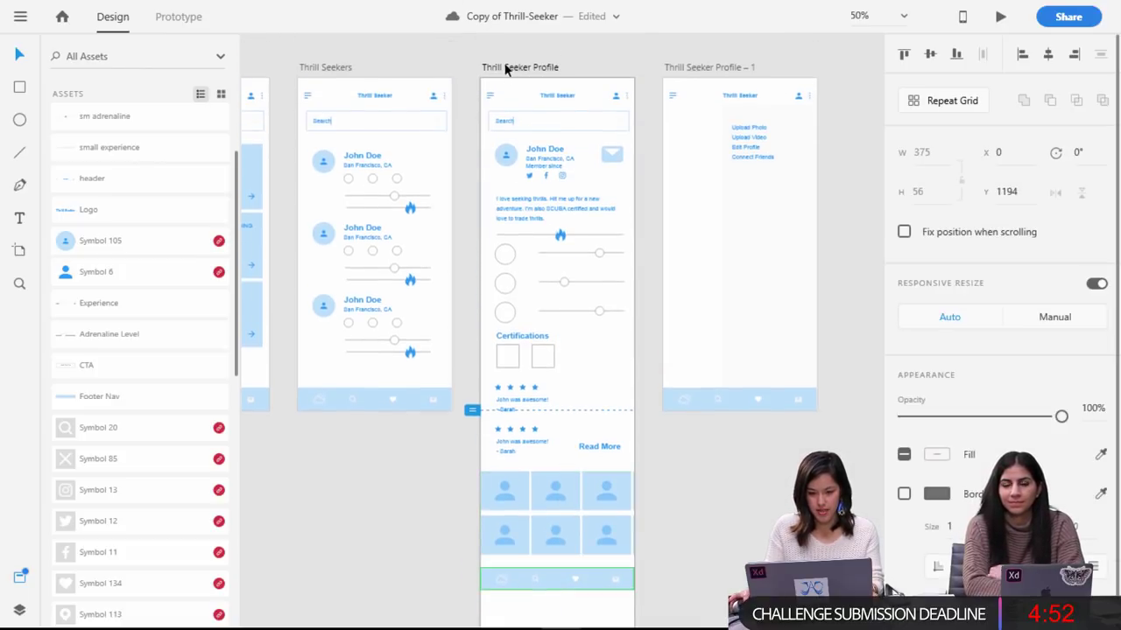
click(505, 70)
scroll(657, 458, down, 2)
drag(555, 578, 554, 499)
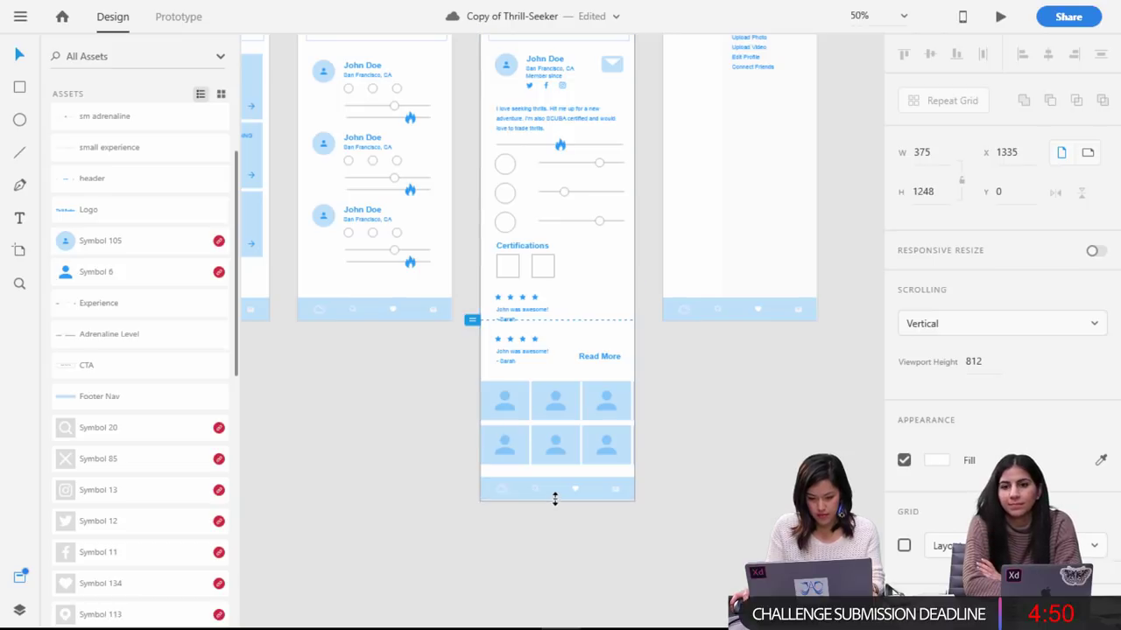
click(645, 525)
scroll(560, 298, down, 1)
scroll(561, 298, up, 2)
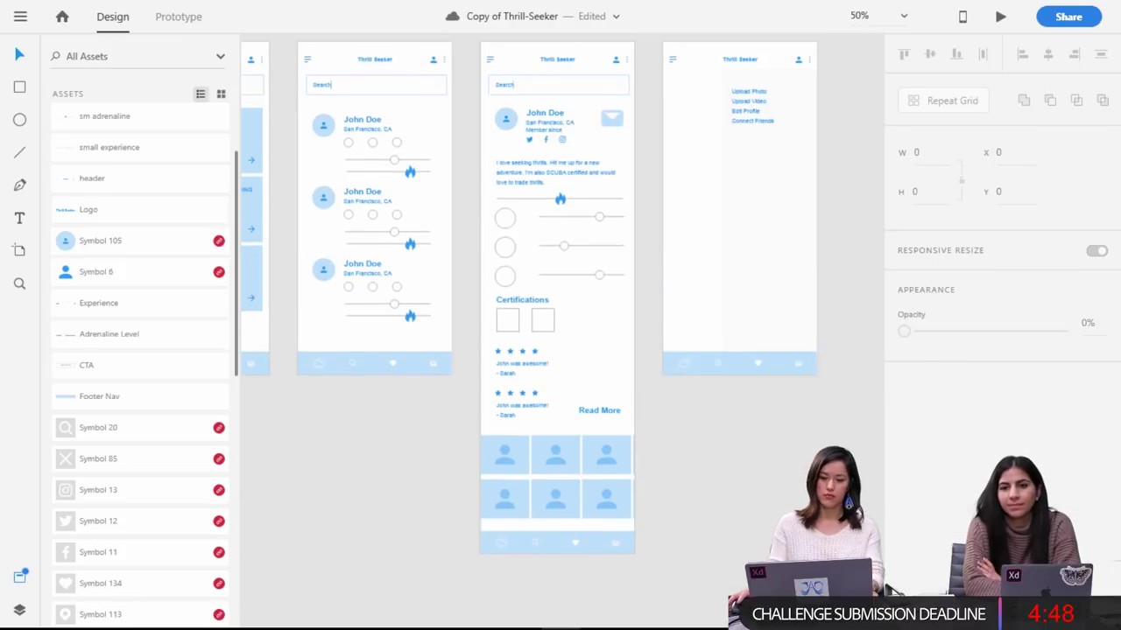
Duplicate the profile avatar and place the copy beside the Certifications boxes at X 280, Y 691.
scroll(596, 525, up, 2)
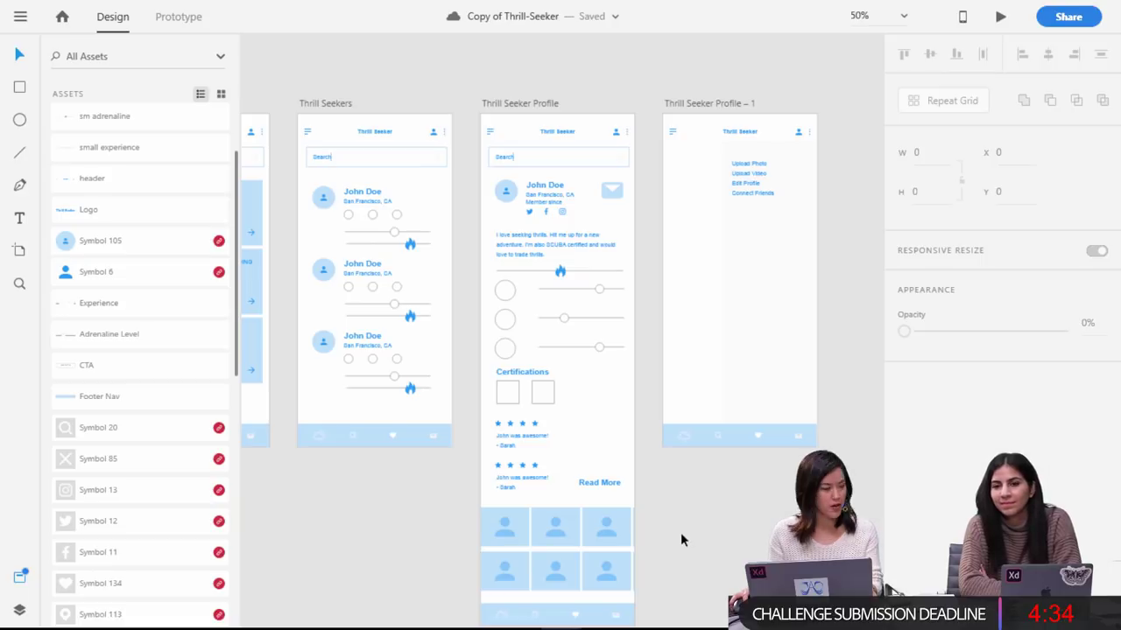
click(505, 196)
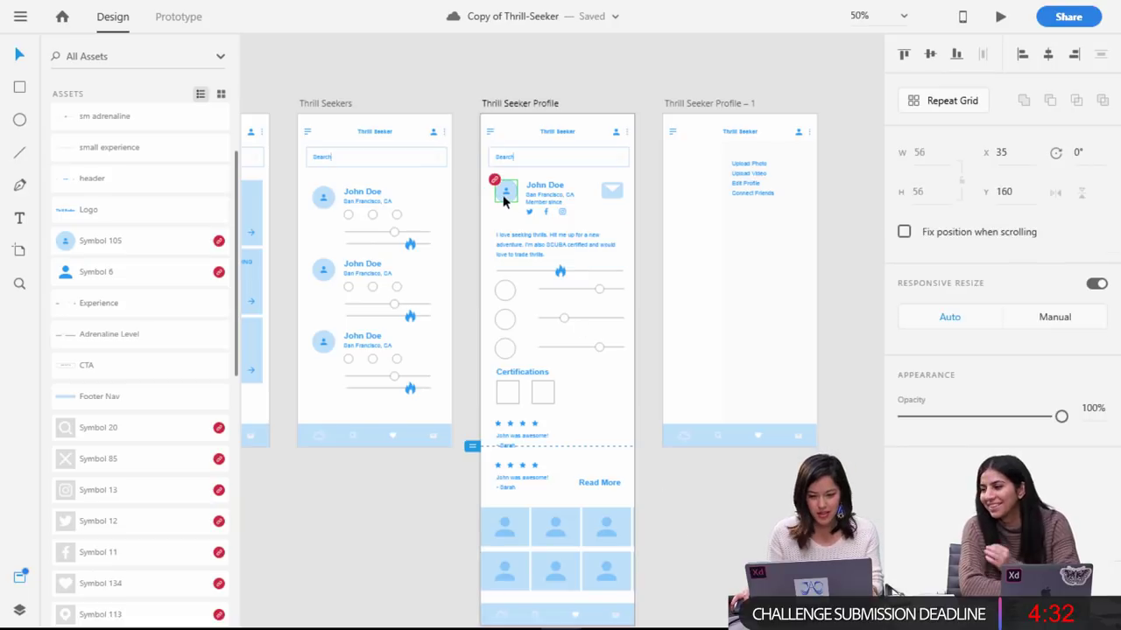
right_click(505, 196)
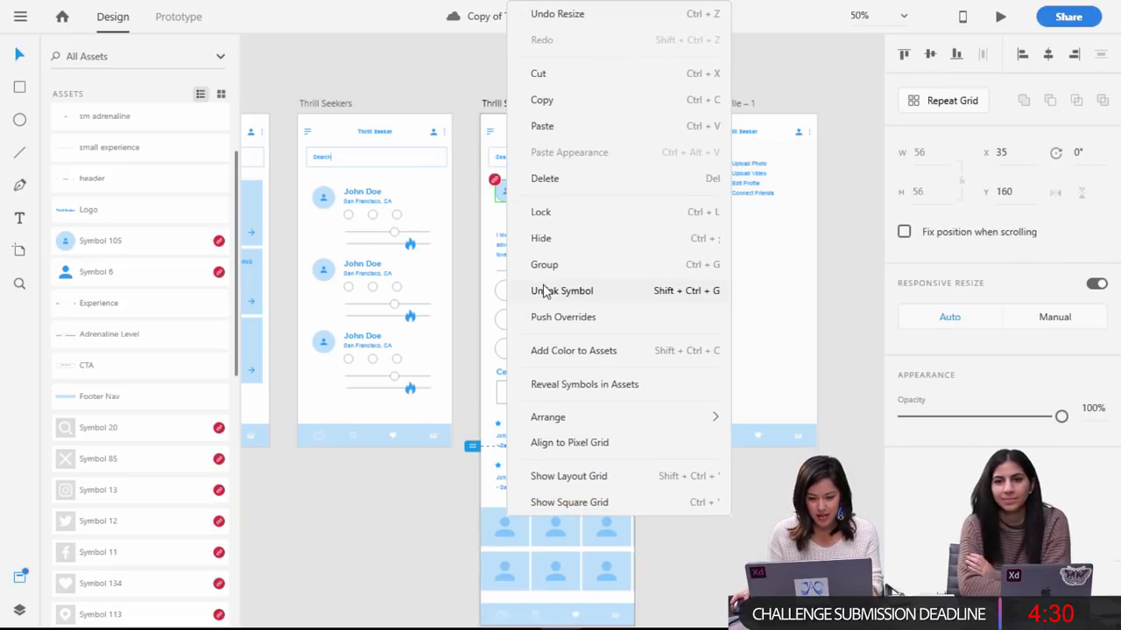
click(484, 185)
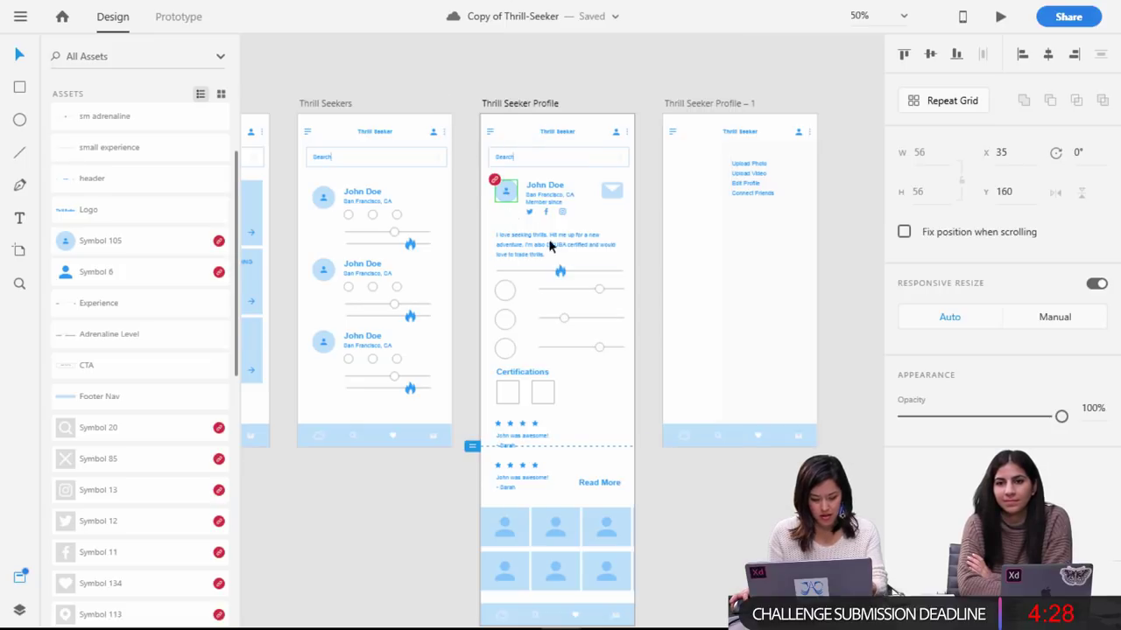
drag(506, 188, 633, 226)
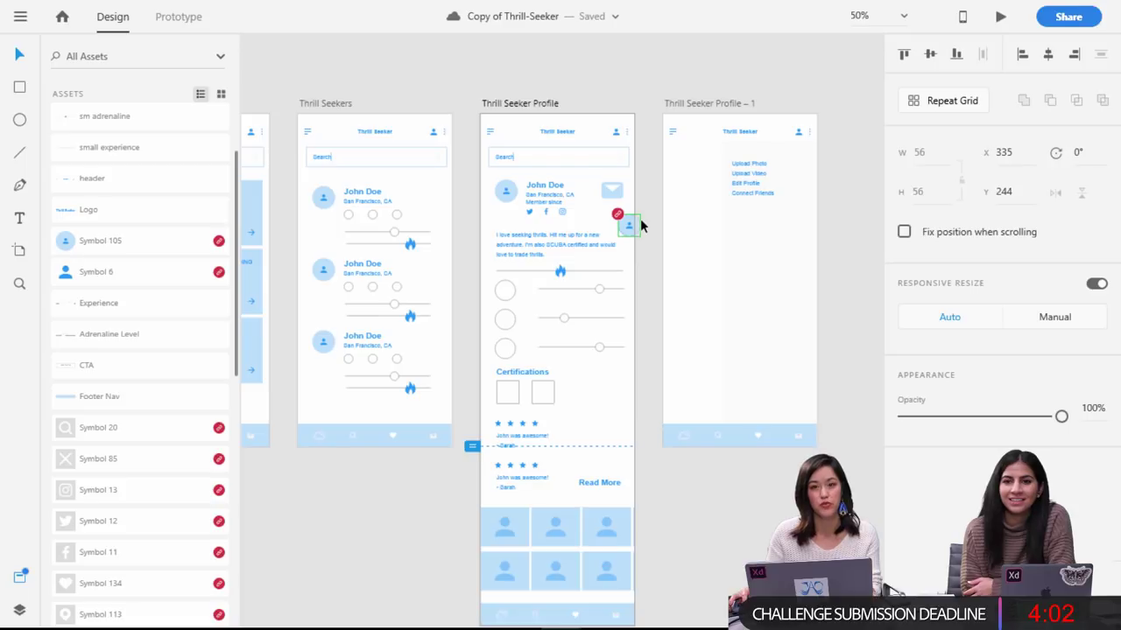
drag(627, 235, 604, 410)
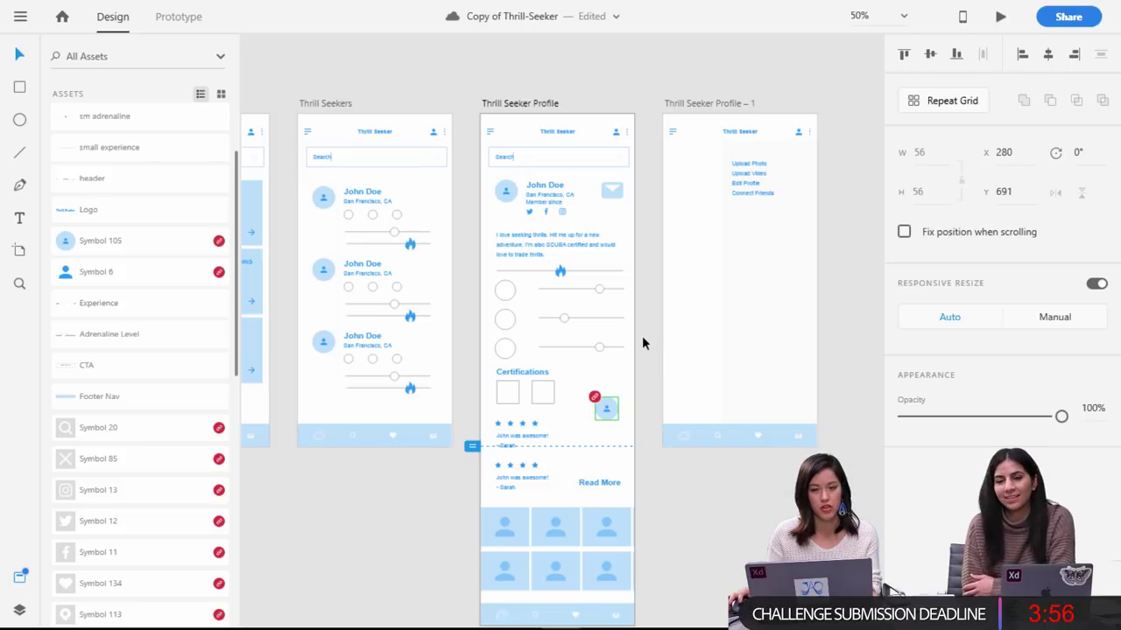
Lengthen the Thrill Seeker Profile artboard to a height of 1479.
key(ctrl+minus)
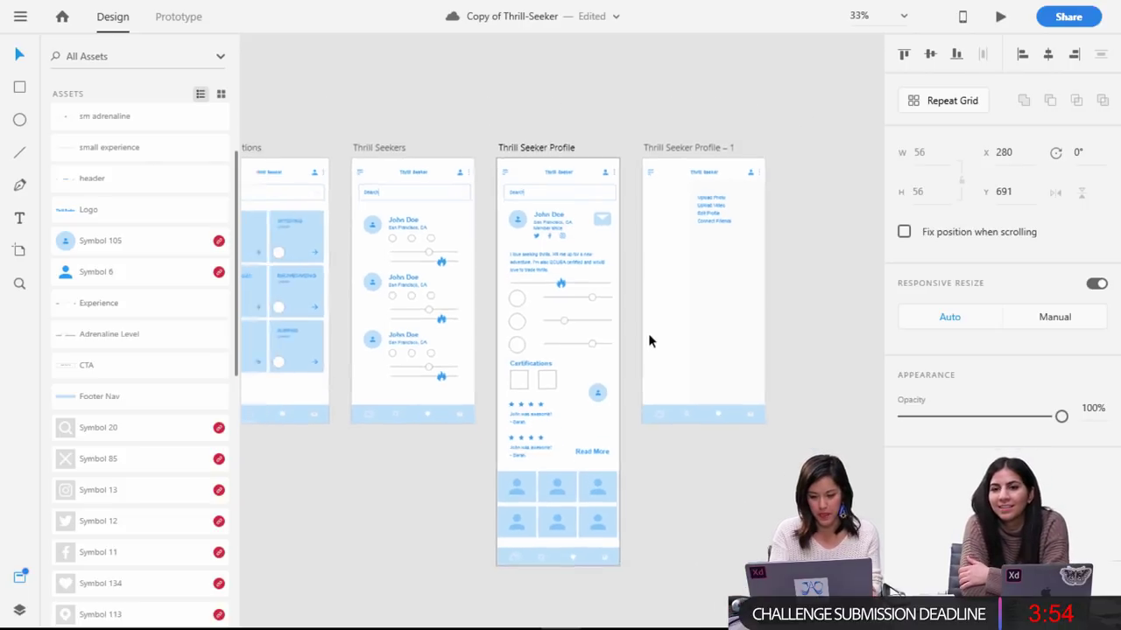
click(538, 178)
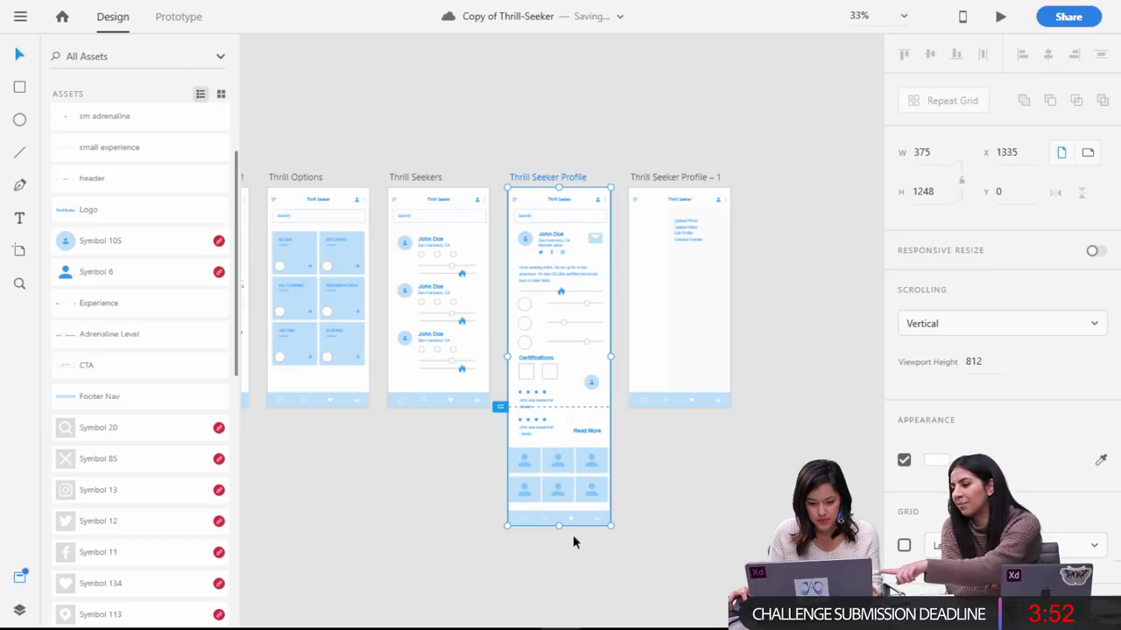
drag(558, 526, 585, 548)
key(ctrl+plus)
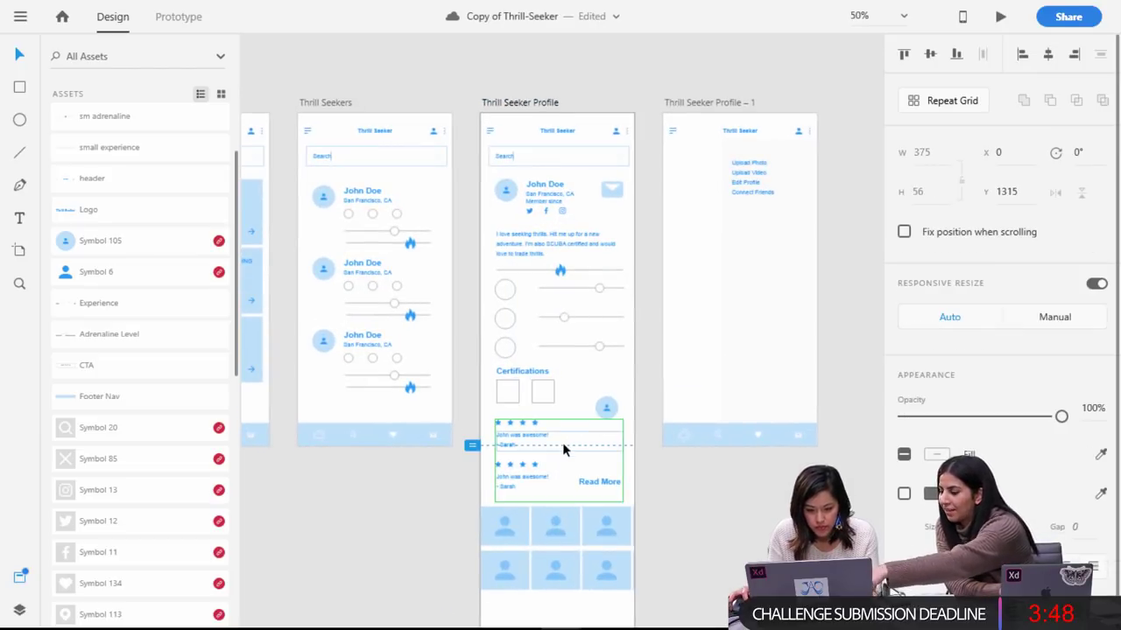
Move the Thrill Seeker Profile footer navigation to Y 754 at the viewport's lower edge and fix its position when scrolling.
scroll(565, 447, down, 4)
drag(613, 598, 600, 371)
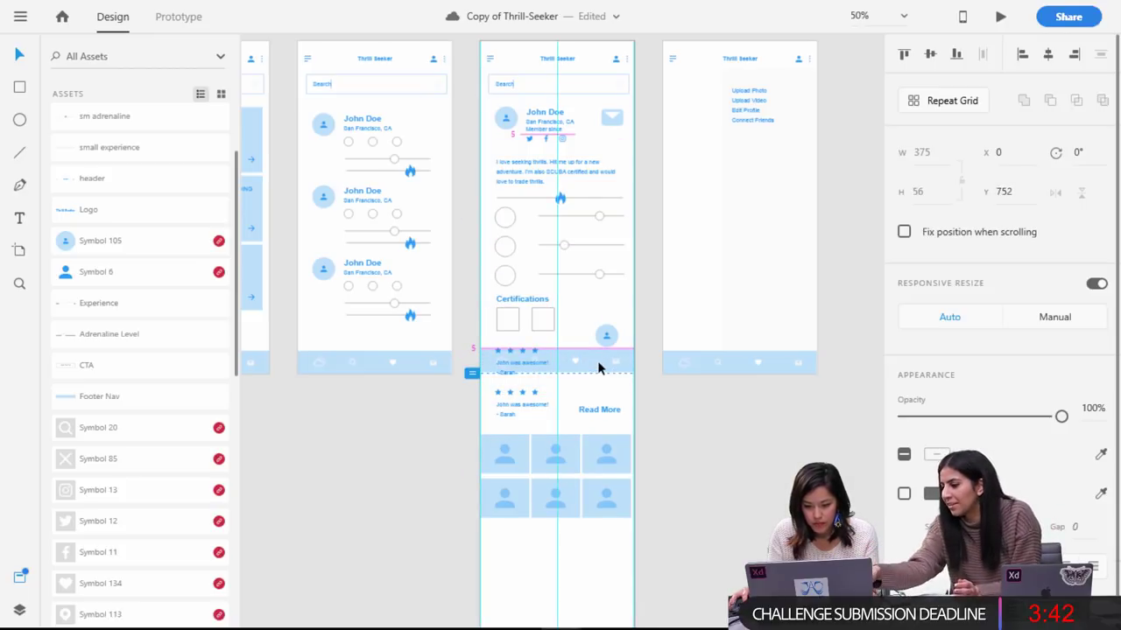
drag(599, 363, 599, 363)
key(Down)
click(904, 231)
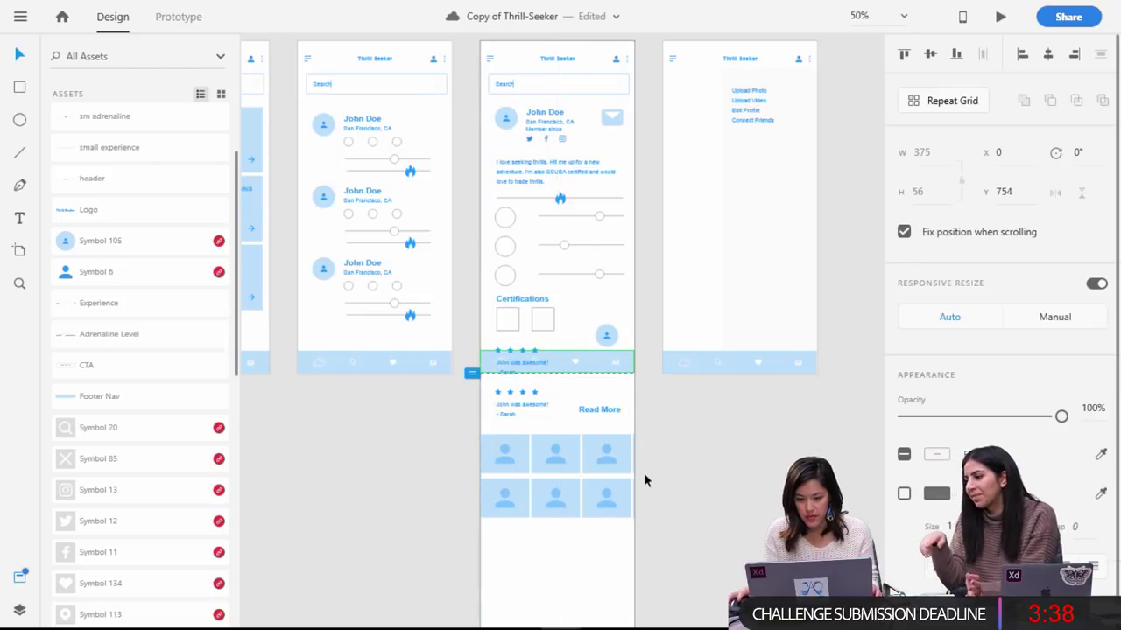
Preview the Thrill Seeker Profile screen and scroll through it to check the fixed footer navigation.
scroll(582, 140, up, 2)
click(541, 118)
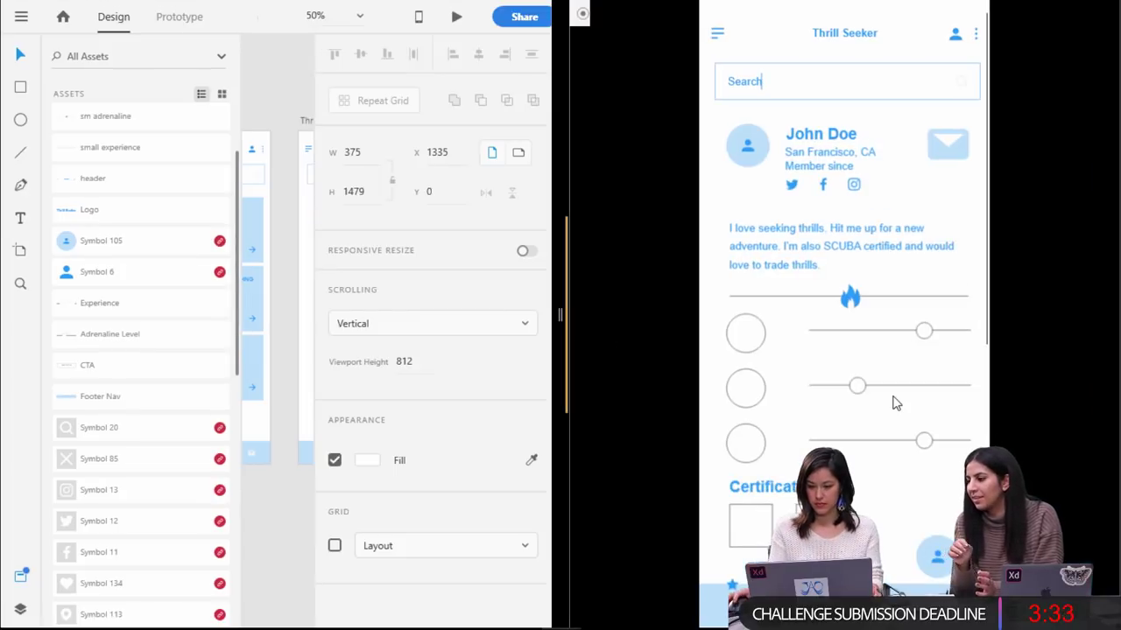
scroll(891, 405, down, 5)
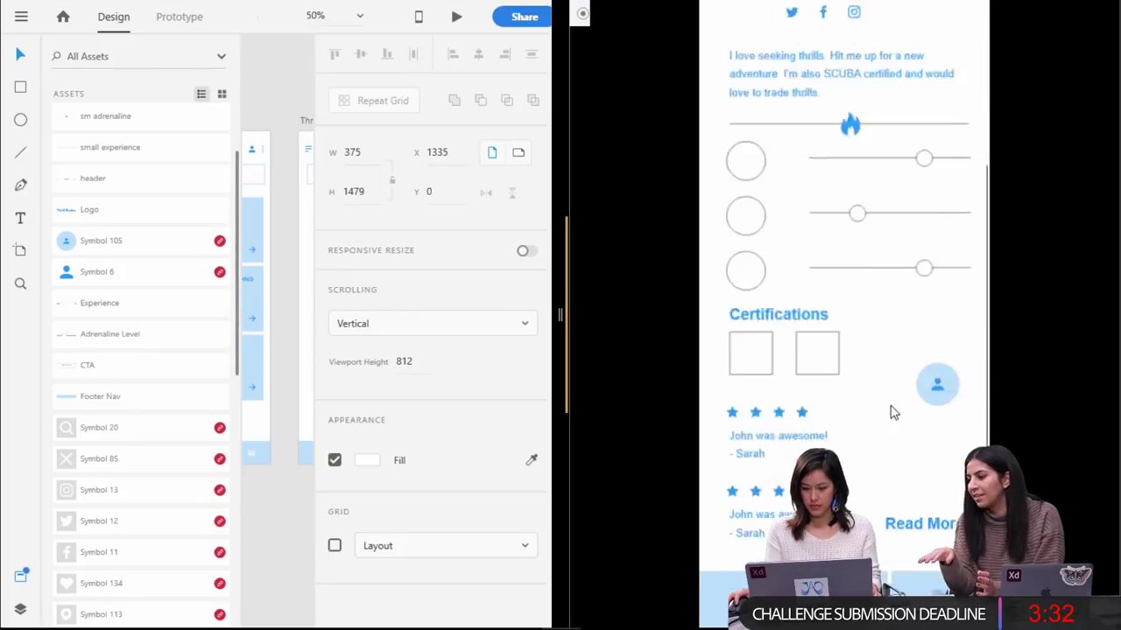
scroll(890, 416, up, 5)
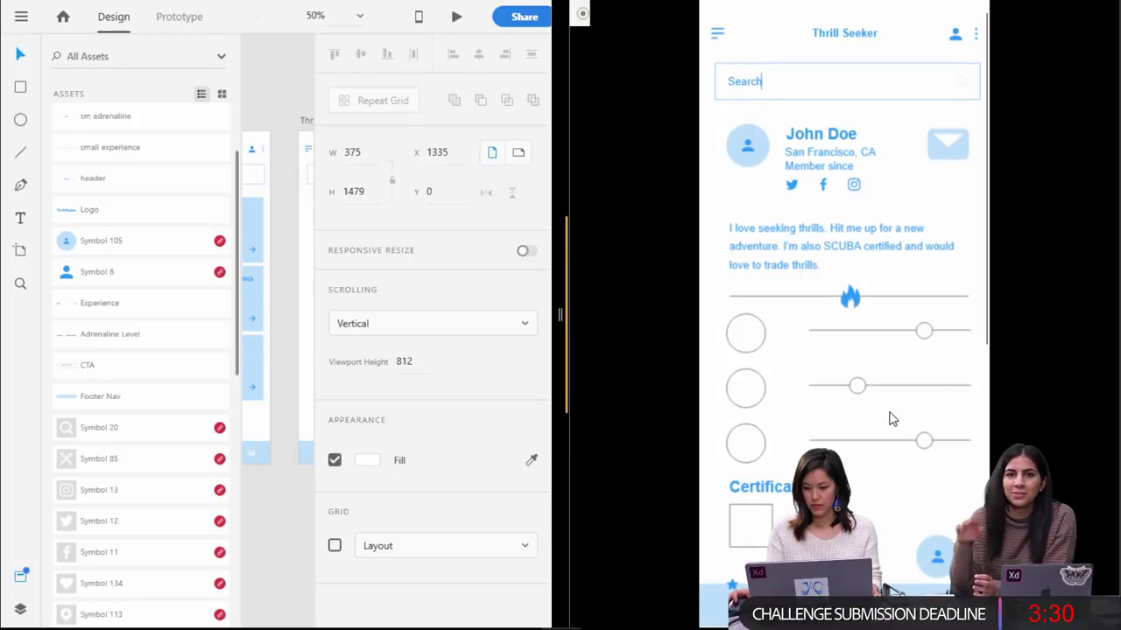
scroll(890, 420, down, 2)
scroll(887, 421, down, 4)
scroll(887, 420, up, 6)
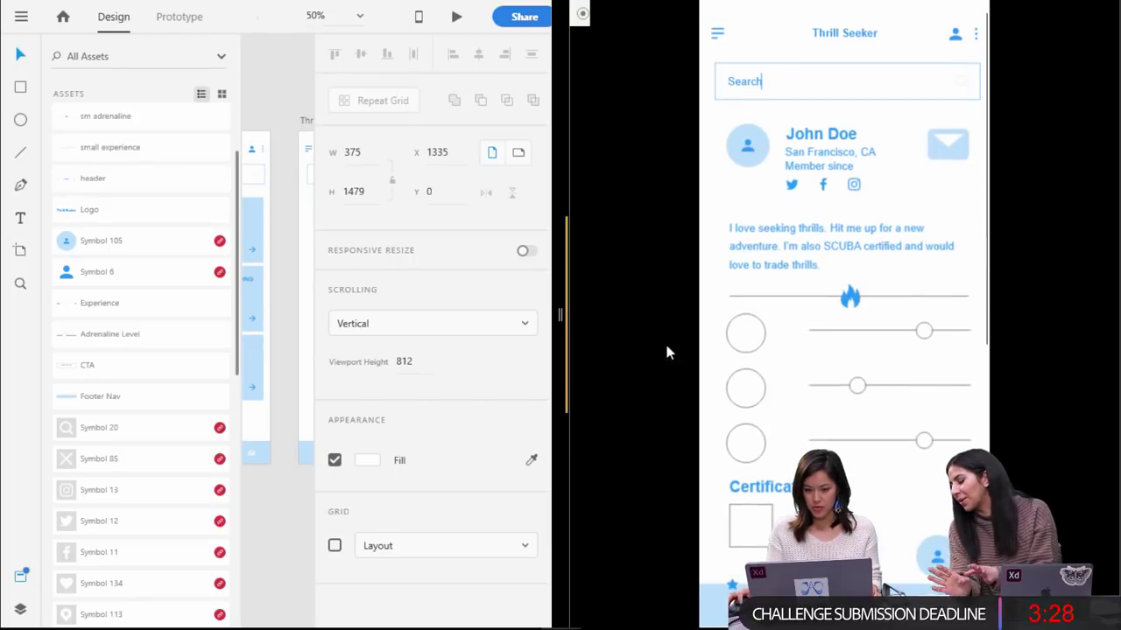
drag(562, 324, 1119, 335)
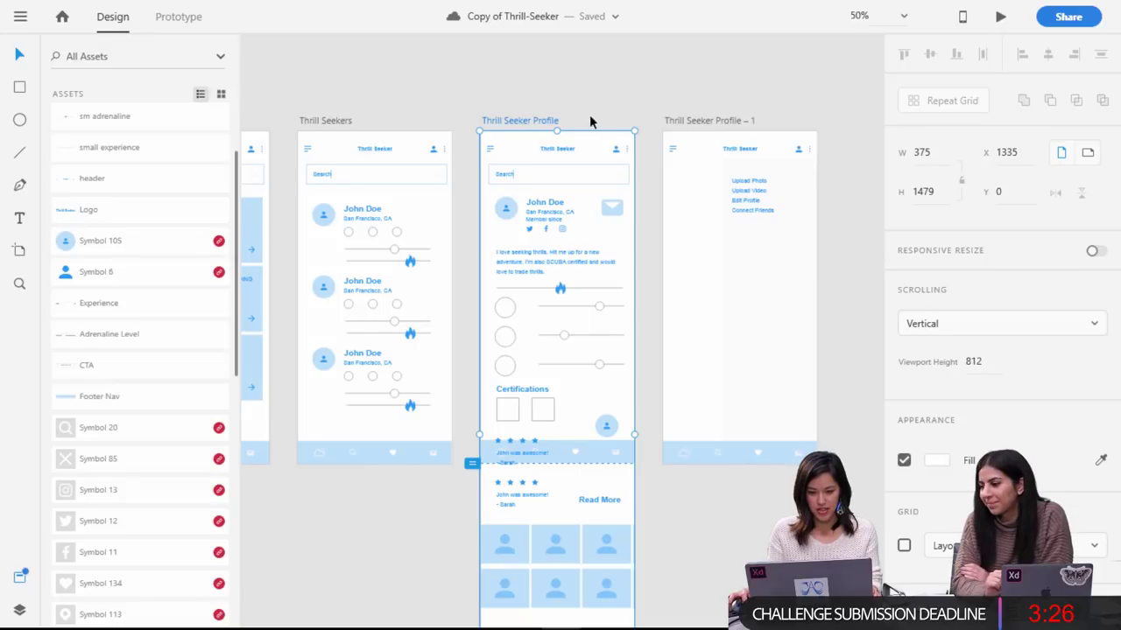
Fix the position of the Thrill Seeker Profile header when scrolling.
click(591, 119)
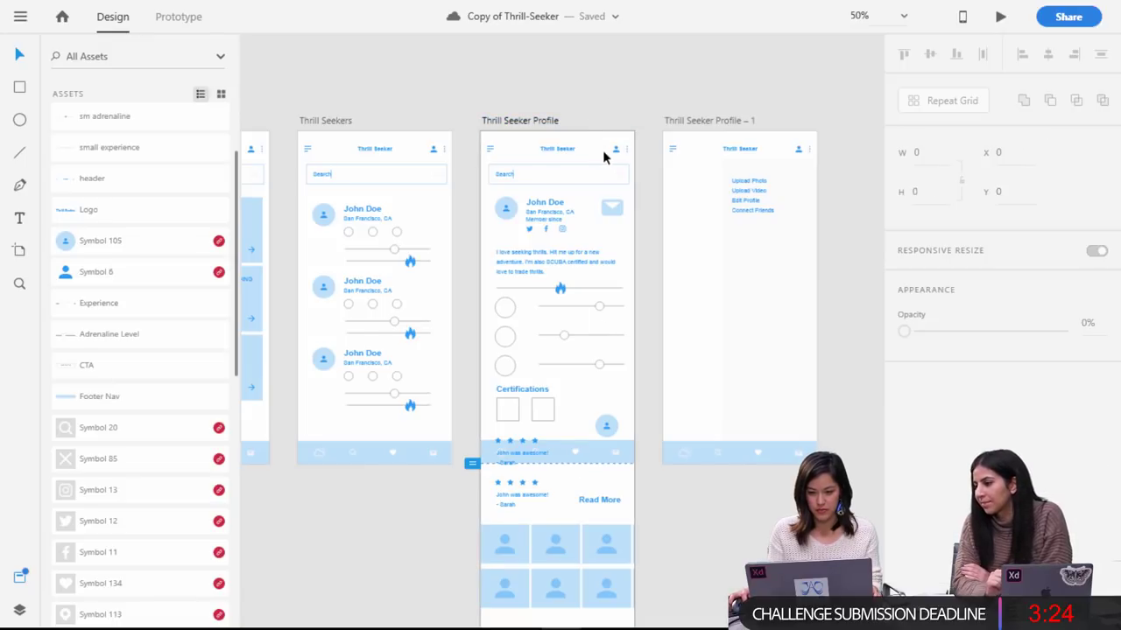
click(627, 144)
click(904, 232)
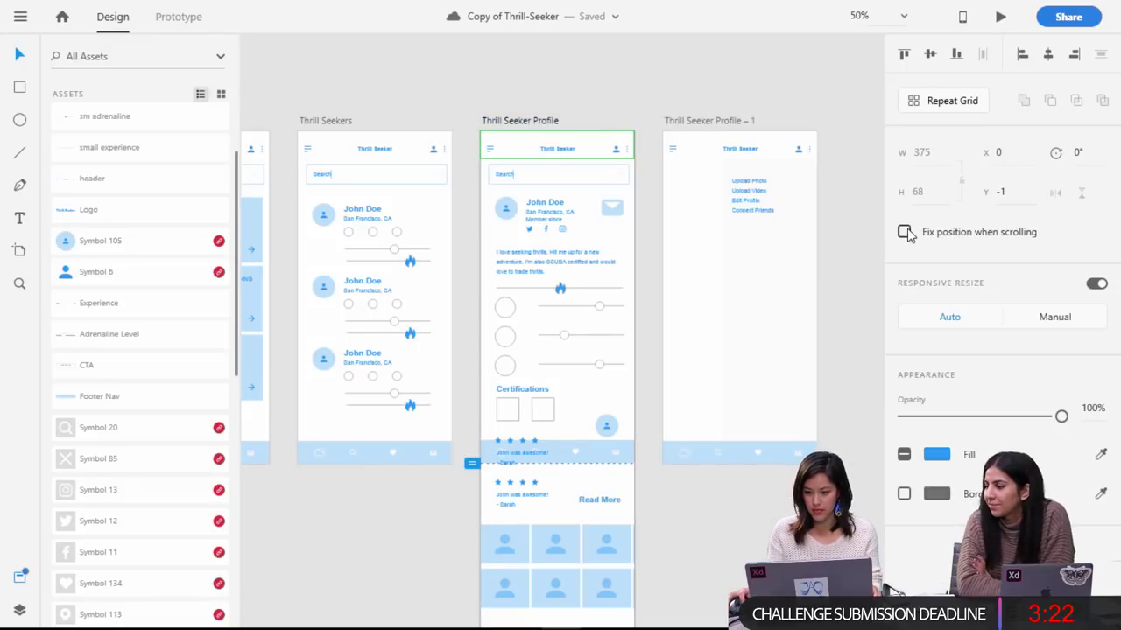
Preview the profile screen again and scroll through it to check how the fixed header behaves.
click(1000, 18)
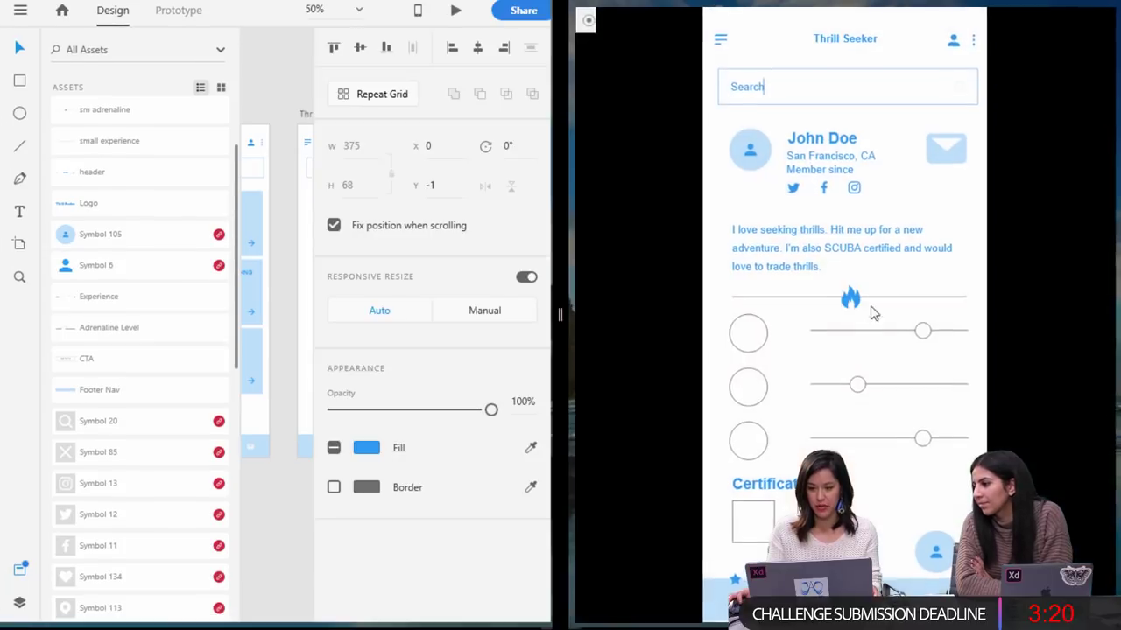
scroll(866, 336, down, 5)
scroll(864, 335, up, 5)
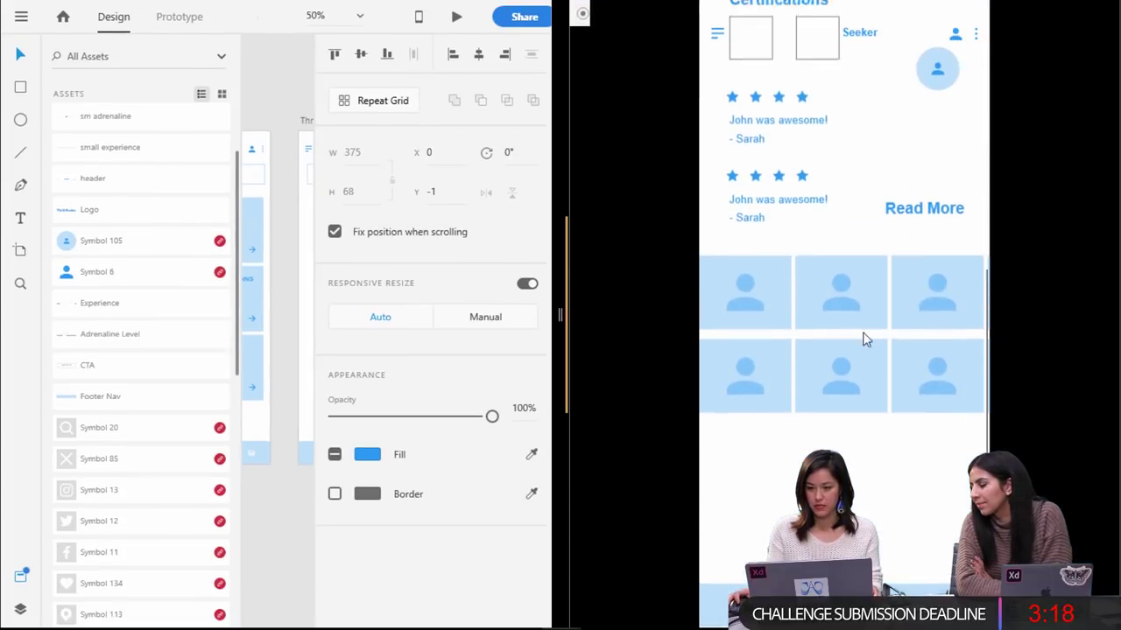
scroll(859, 349, down, 1)
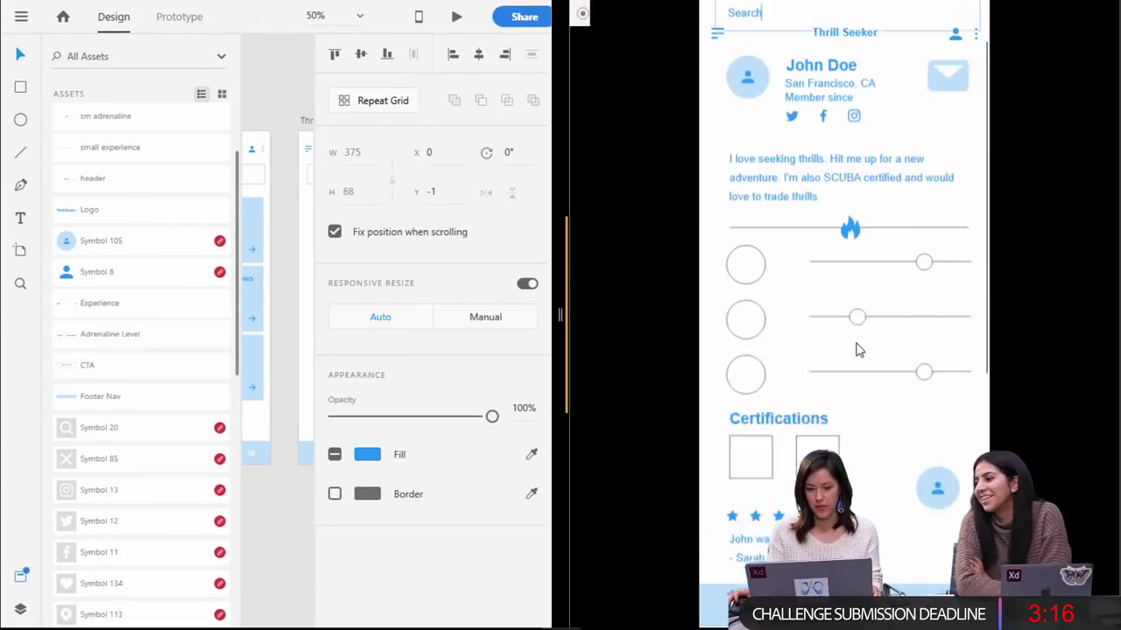
scroll(858, 349, up, 1)
drag(560, 317, 1055, 316)
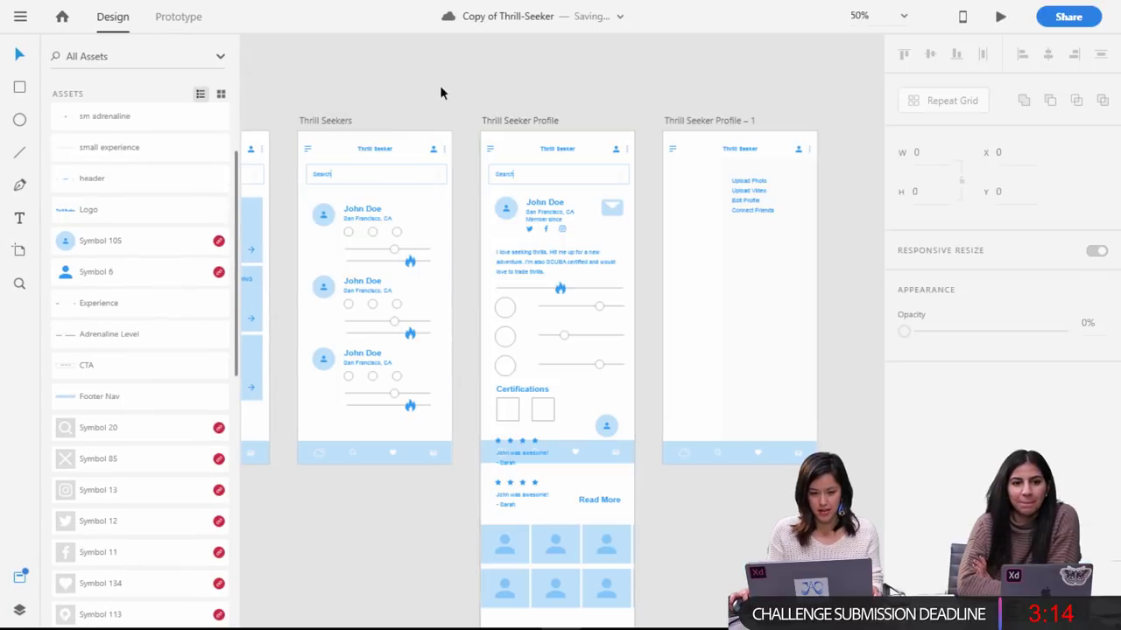
click(19, 87)
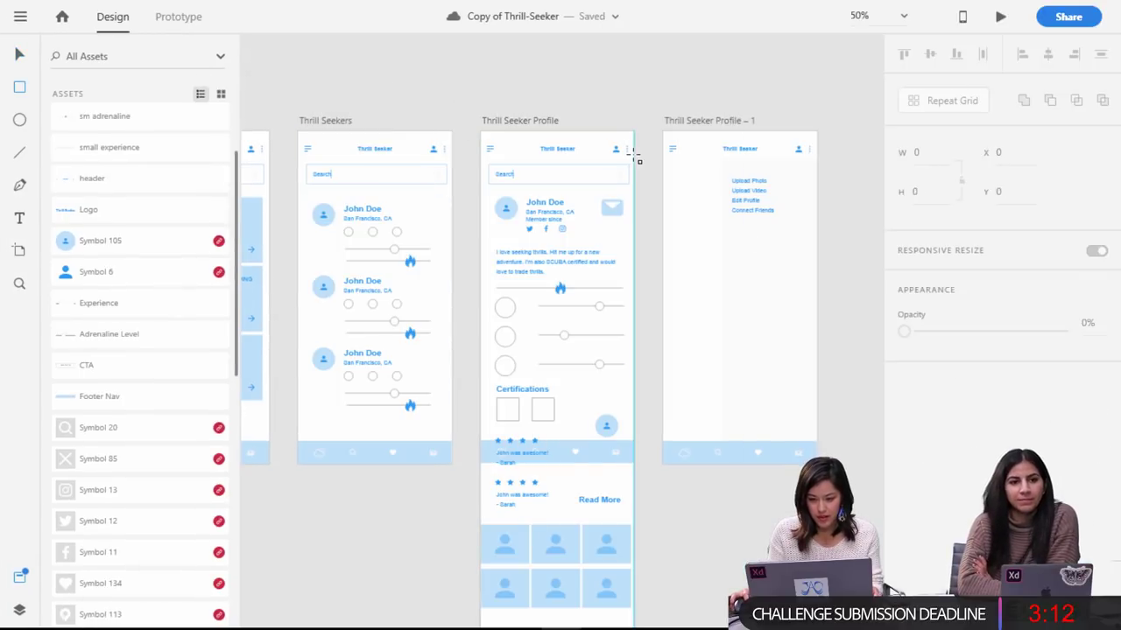
click(18, 53)
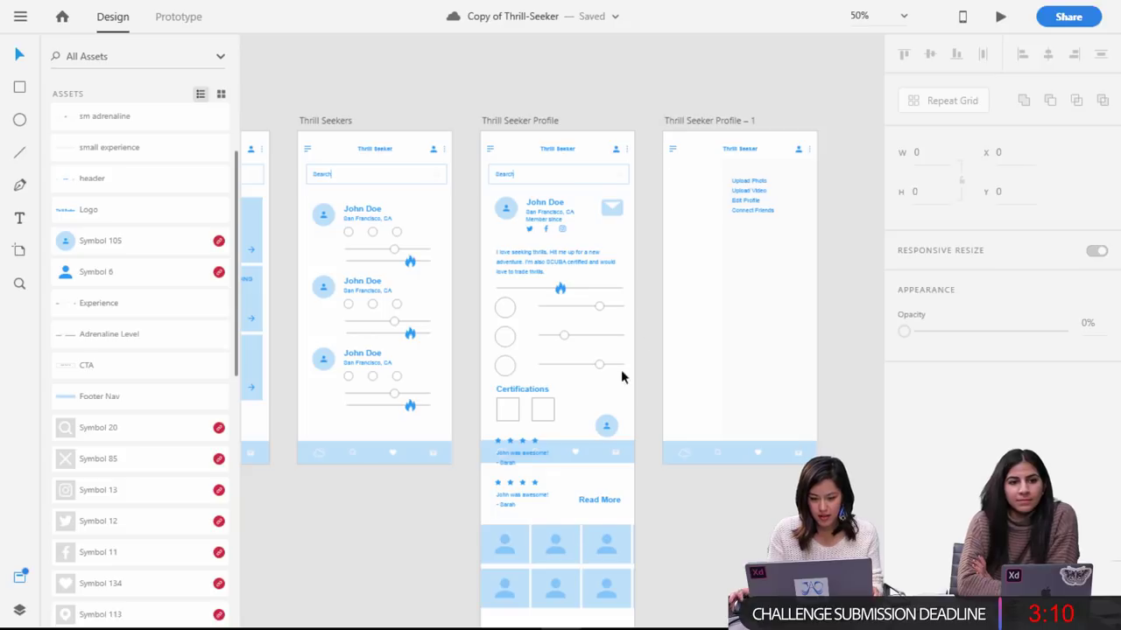
scroll(621, 370, down, 3)
scroll(583, 176, up, 3)
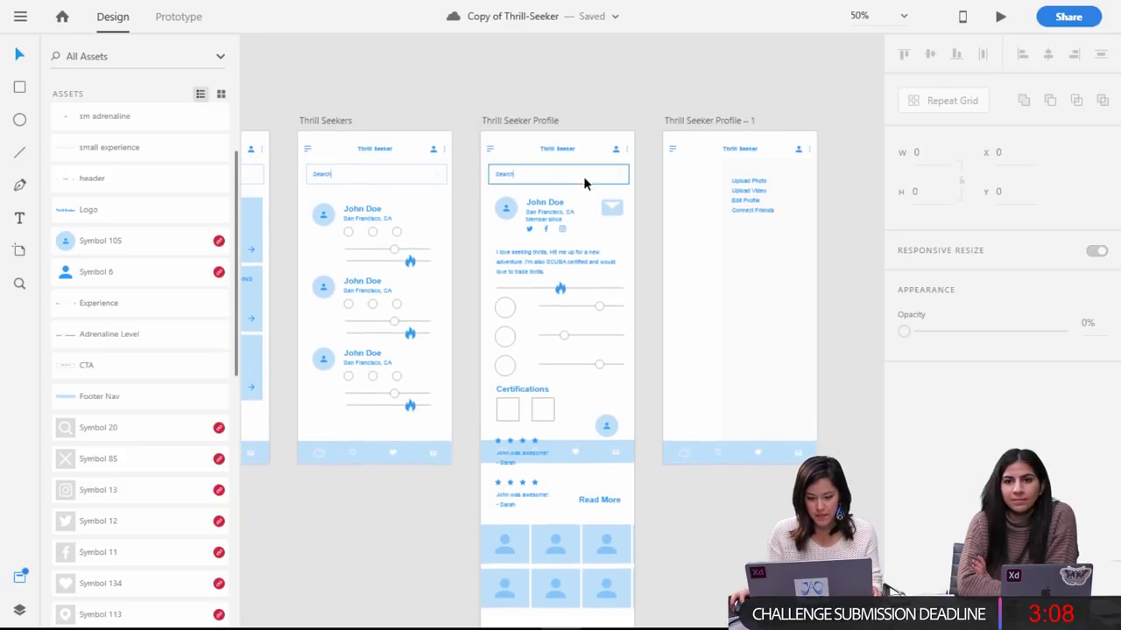
Shorten the Thrill Seeker Profile artboard to a height of 1164 so it ends at the photo grid's lower edge.
click(531, 115)
scroll(544, 135, down, 3)
scroll(583, 548, down, 3)
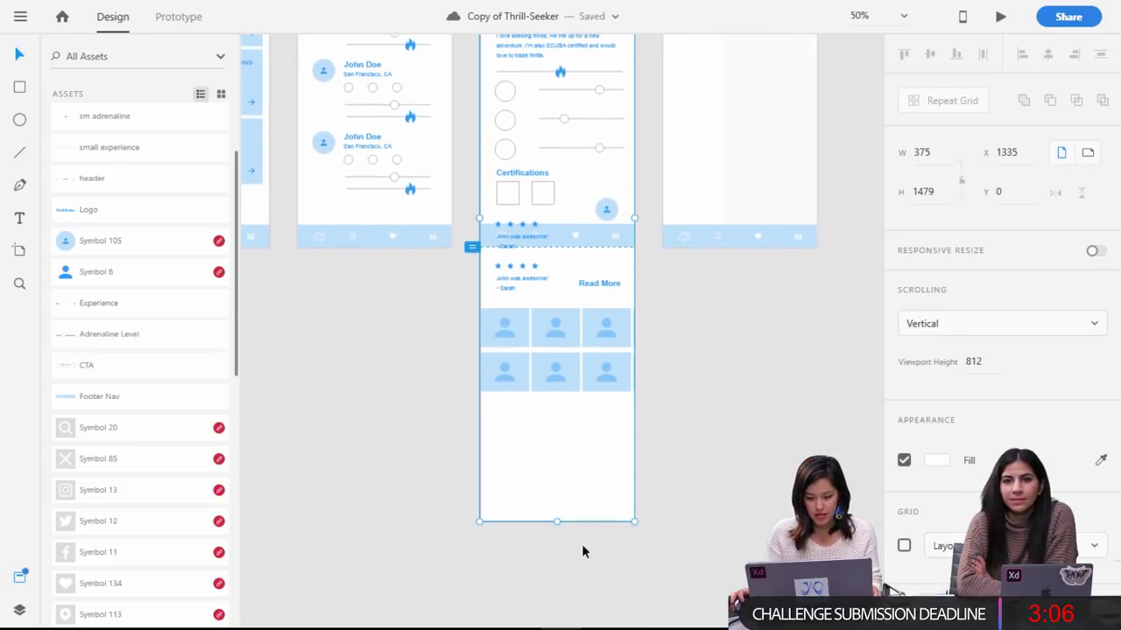
drag(555, 519, 552, 391)
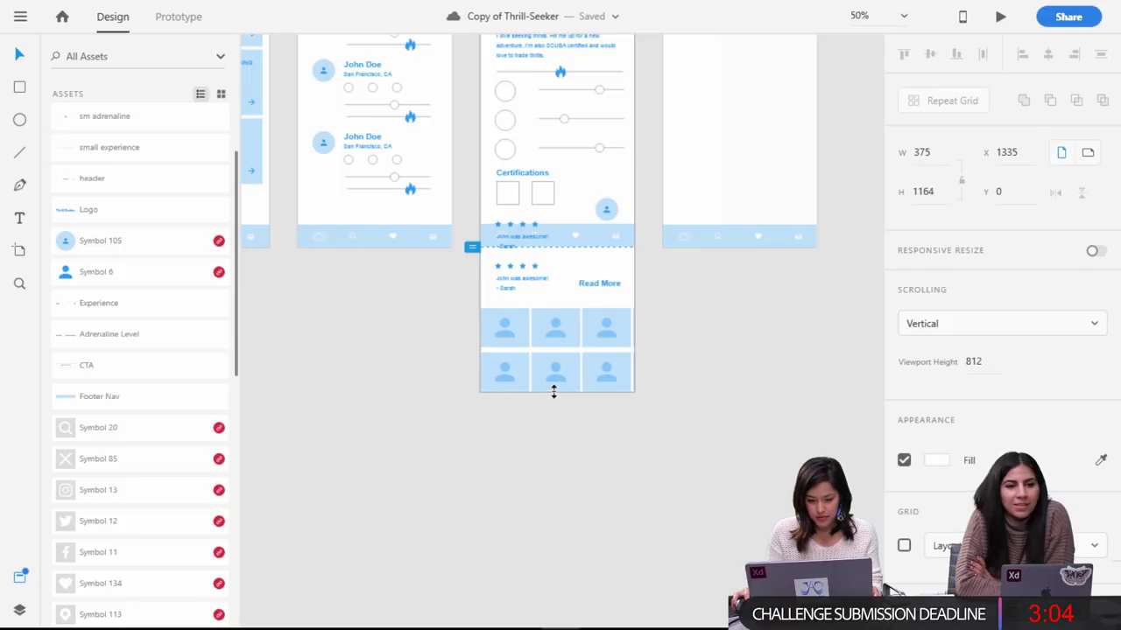
click(633, 425)
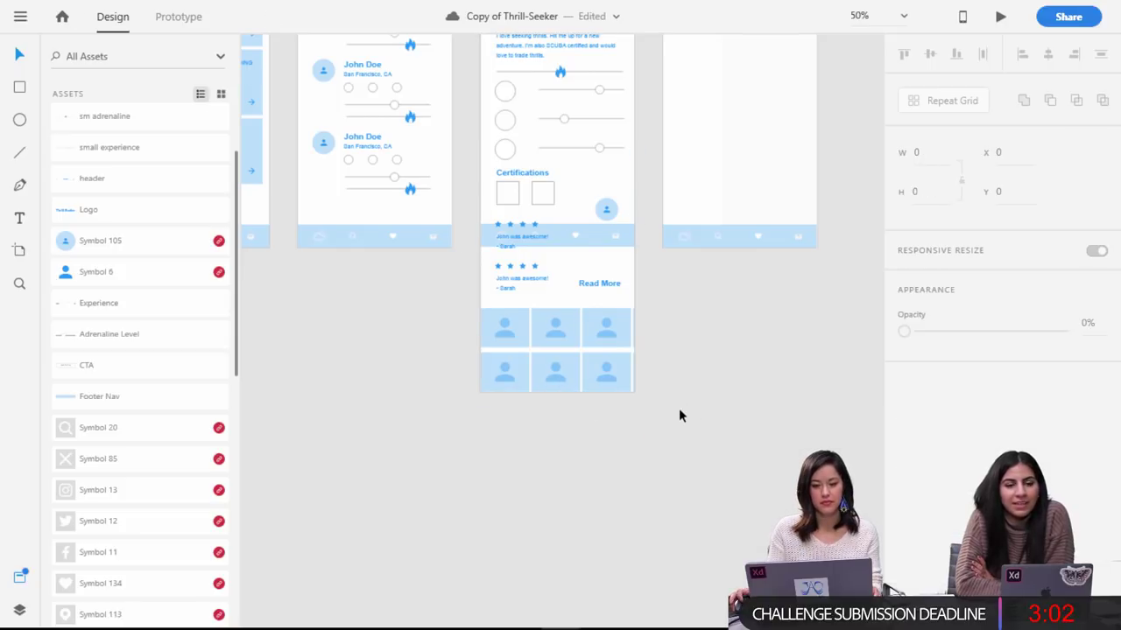
Delete the search bar from the Thrill Seeker Profile artboard.
scroll(679, 415, up, 7)
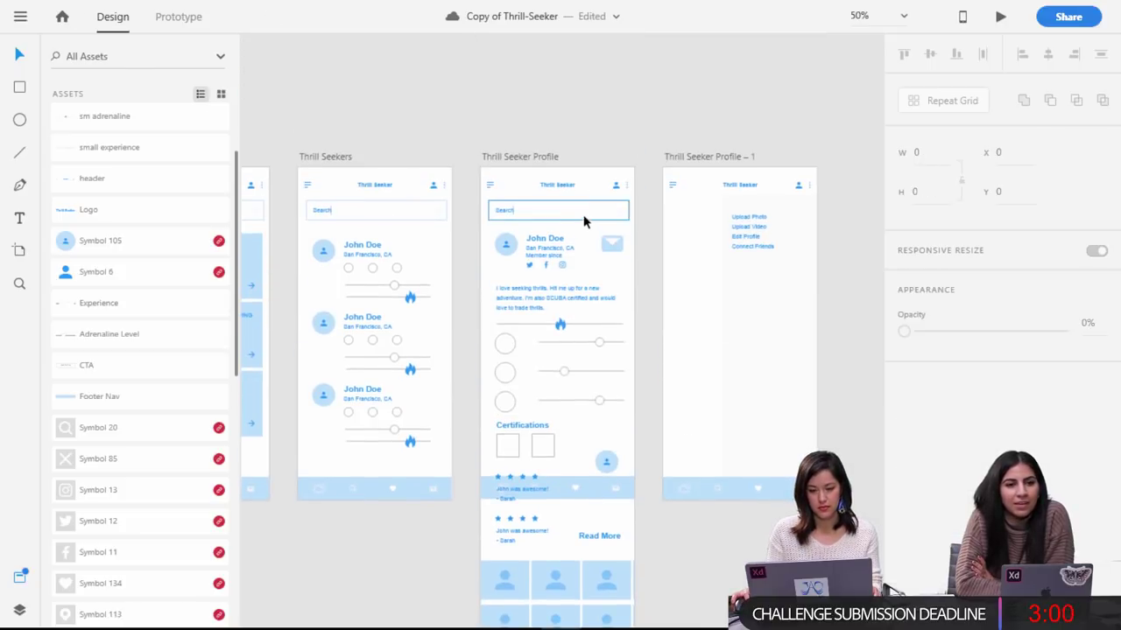
click(584, 223)
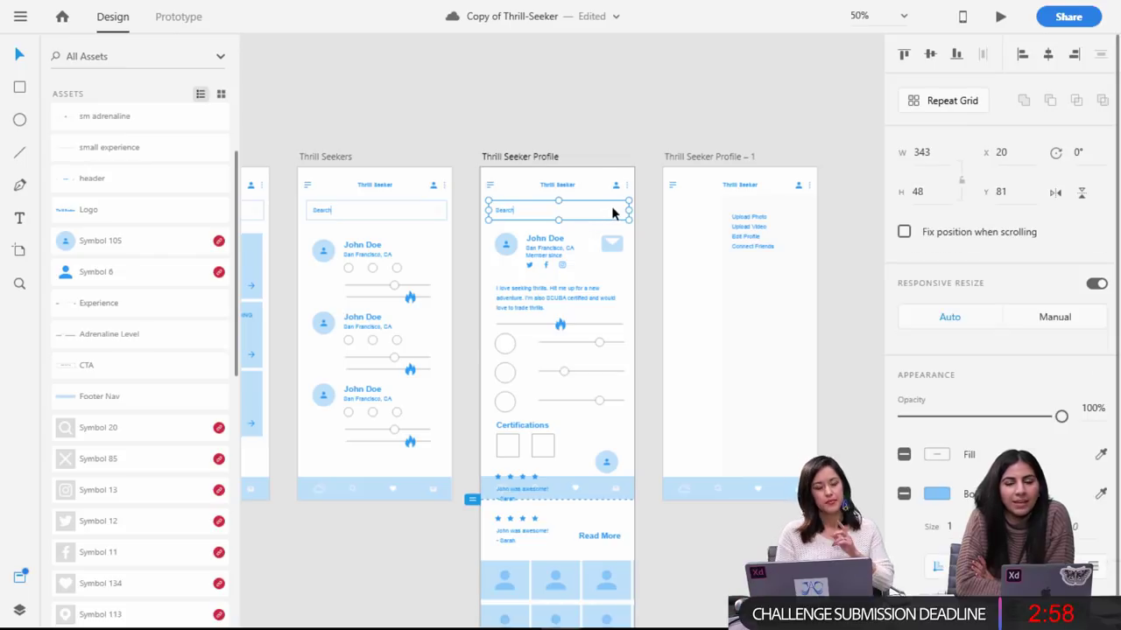
click(663, 131)
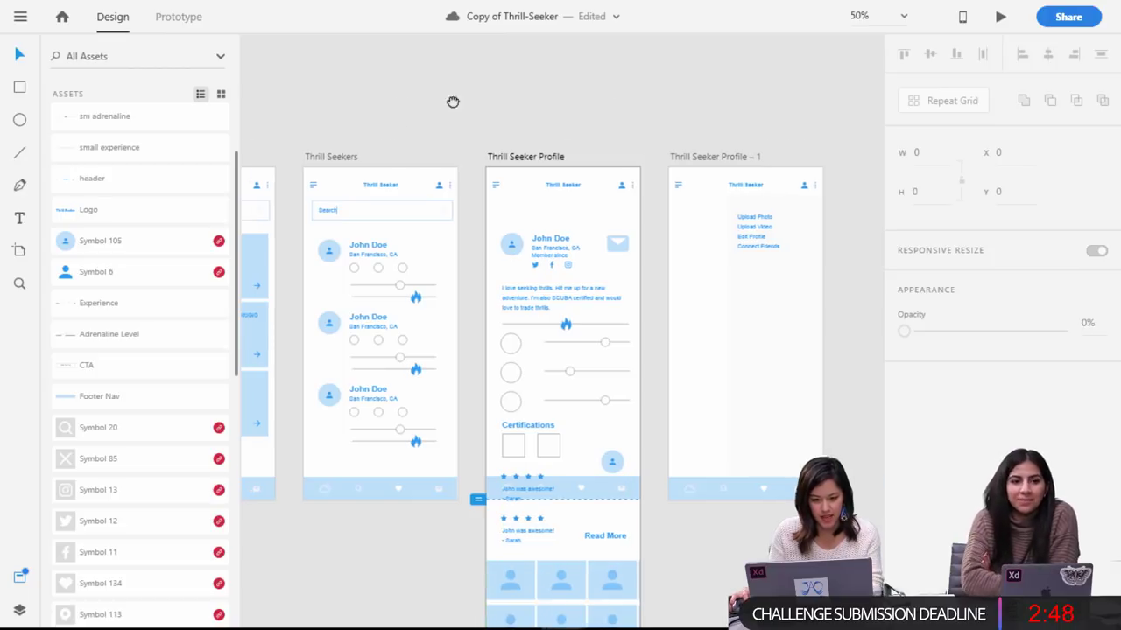
Copy the back arrow icon from the loose icons beside the Home artboard and paste it into the Thrill Seeker Profile artboard.
scroll(453, 103, left, 5)
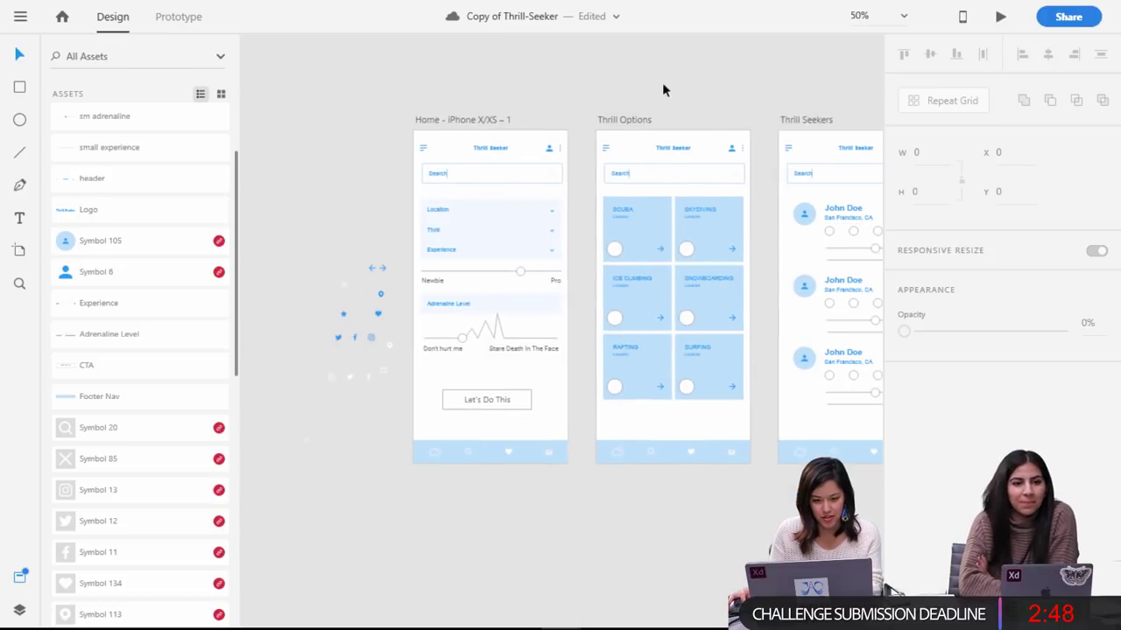
click(371, 268)
drag(656, 541, 498, 510)
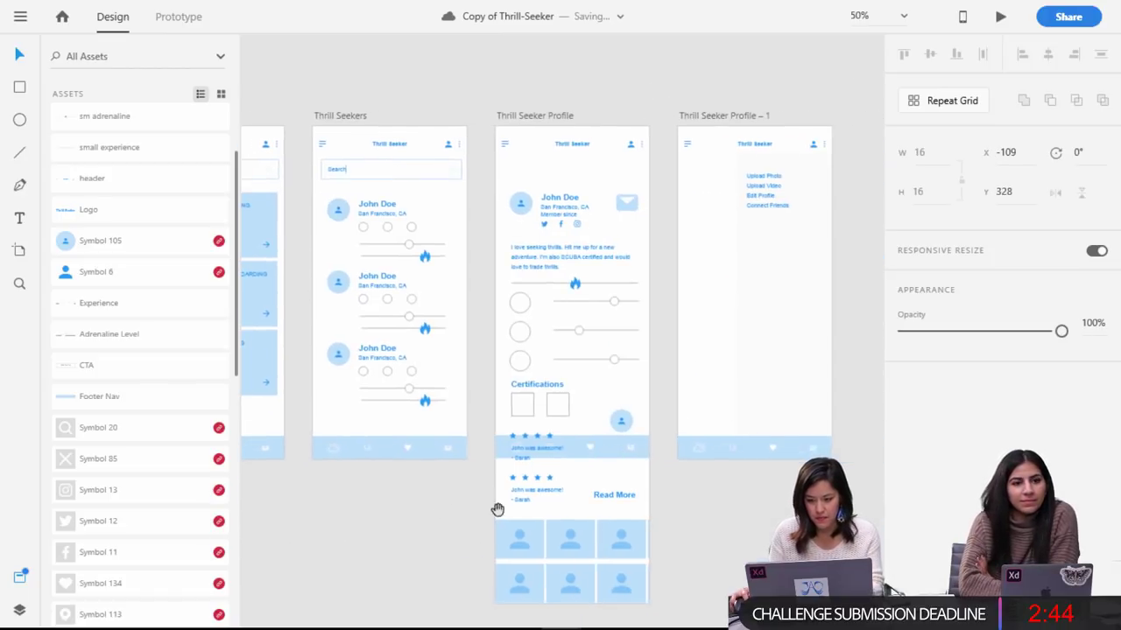
click(552, 115)
key(ctrl+v)
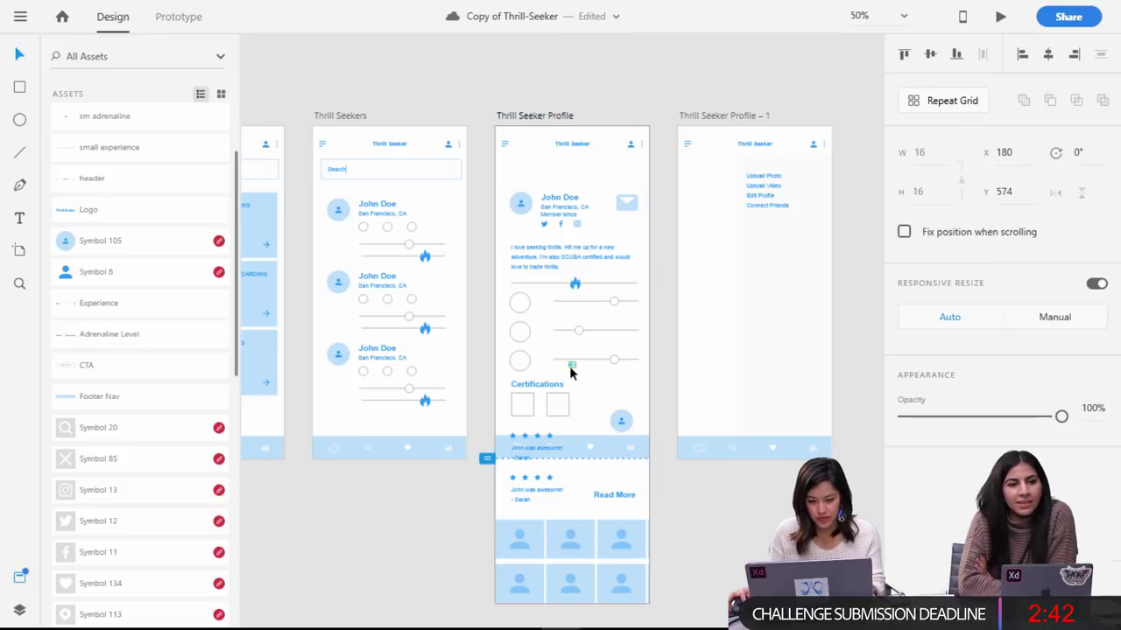
Place the back arrow just below the profile header's menu icon at X 35, Y 79.
scroll(570, 366, up, 2)
drag(577, 382, 478, 55)
click(587, 408)
drag(576, 383, 487, 79)
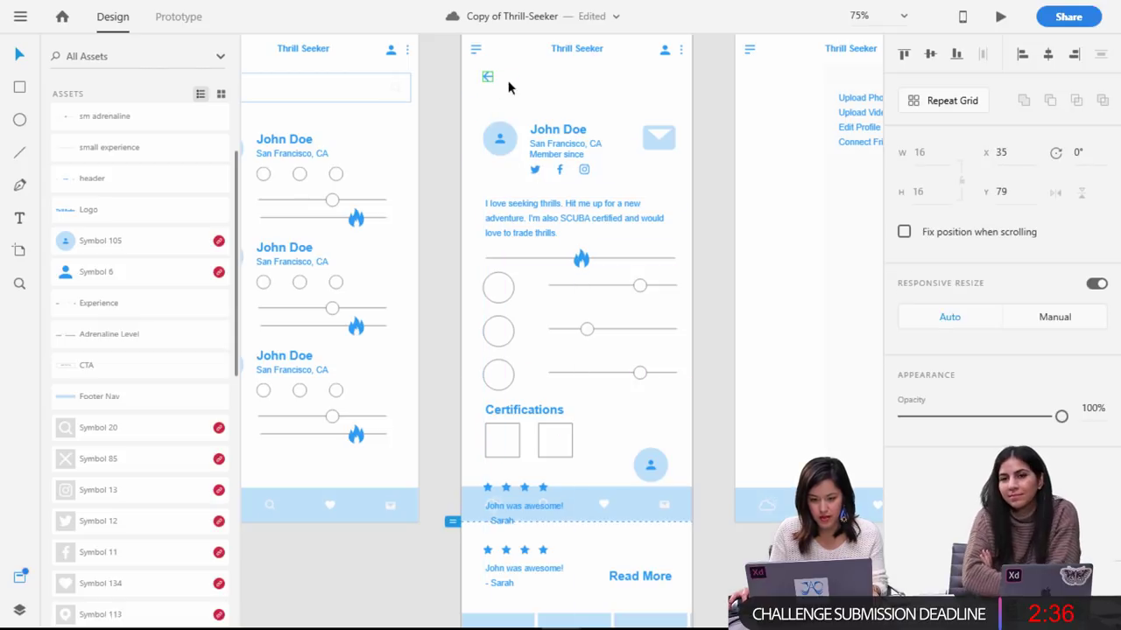
click(513, 92)
click(565, 148)
click(698, 194)
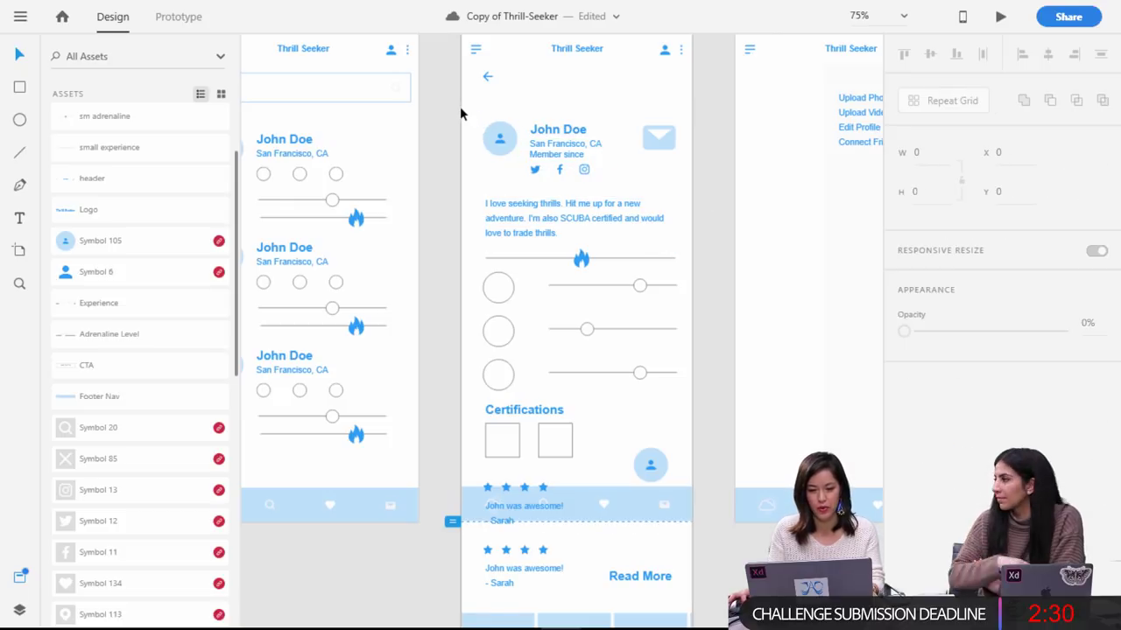
Move the profile content from the avatar through the Certifications section up to about Y 123, closer to the back arrow.
click(498, 137)
drag(457, 110, 705, 463)
drag(501, 145, 500, 122)
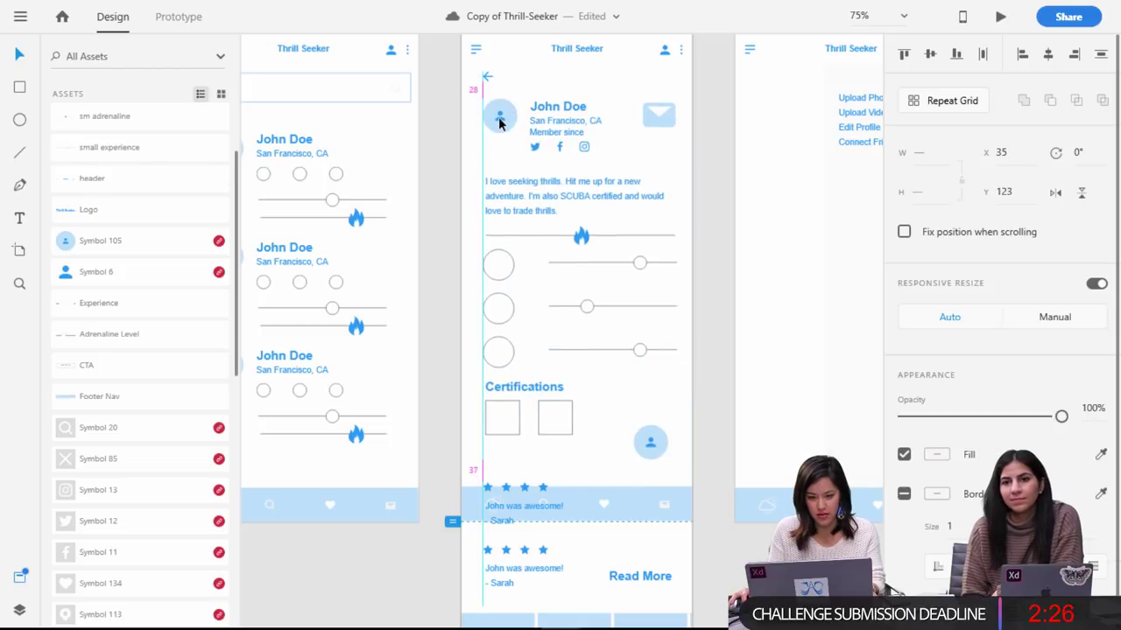
click(724, 320)
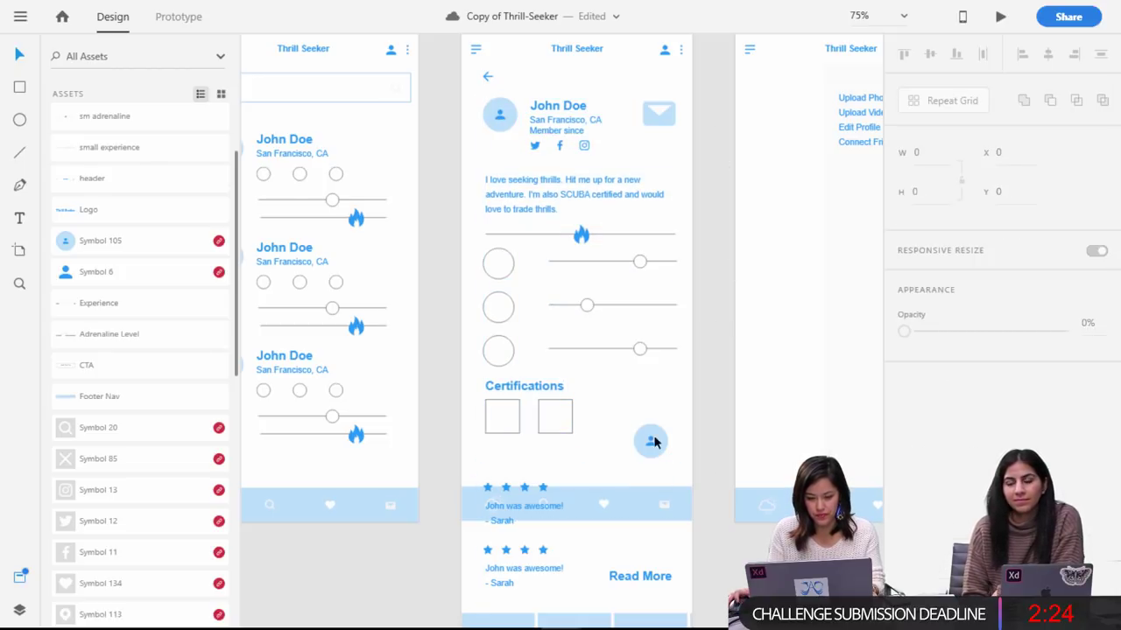
Rename the Thrill Seeker Profile – 1 artboard to "Thrill Seeker Profile Settings Window".
key(ctrl+minus)
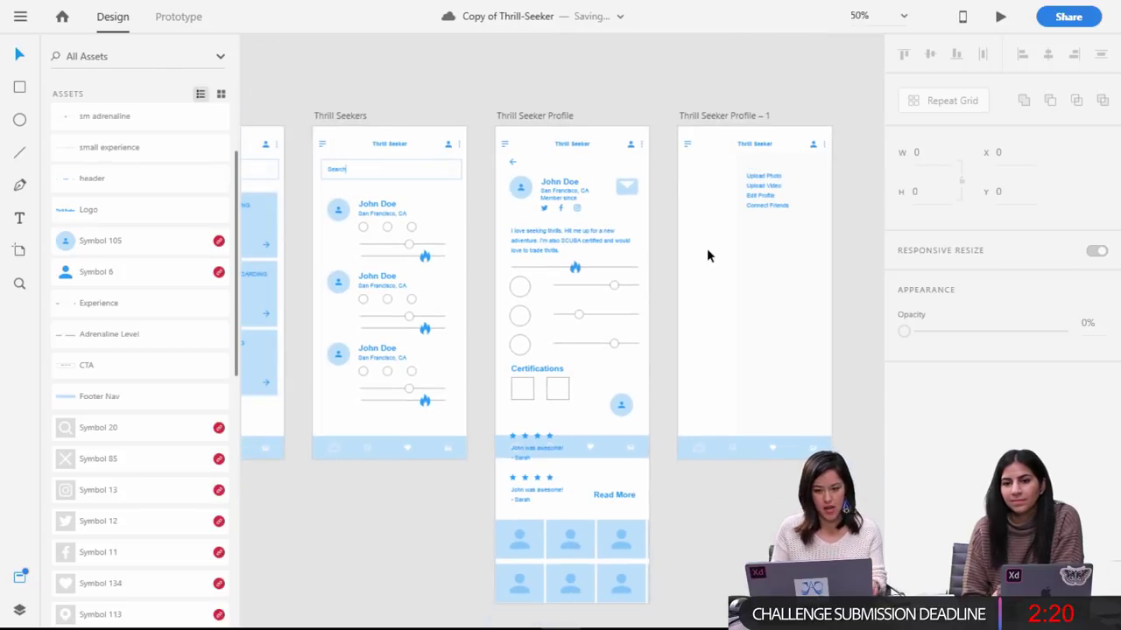
click(721, 115)
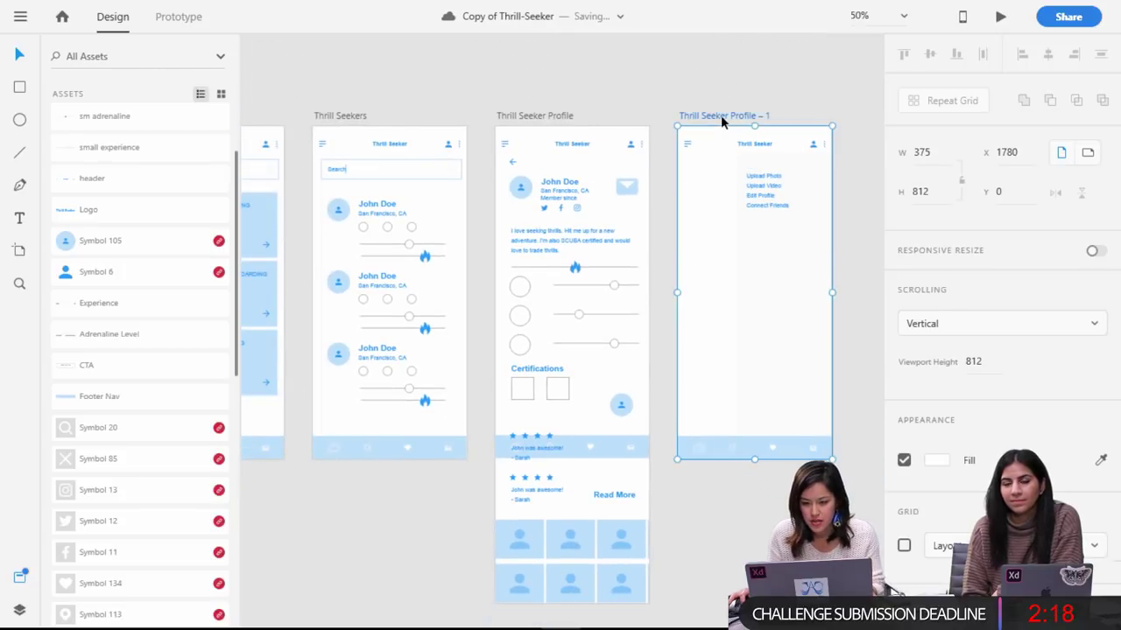
double_click(738, 115)
click(760, 116)
drag(760, 115, 776, 116)
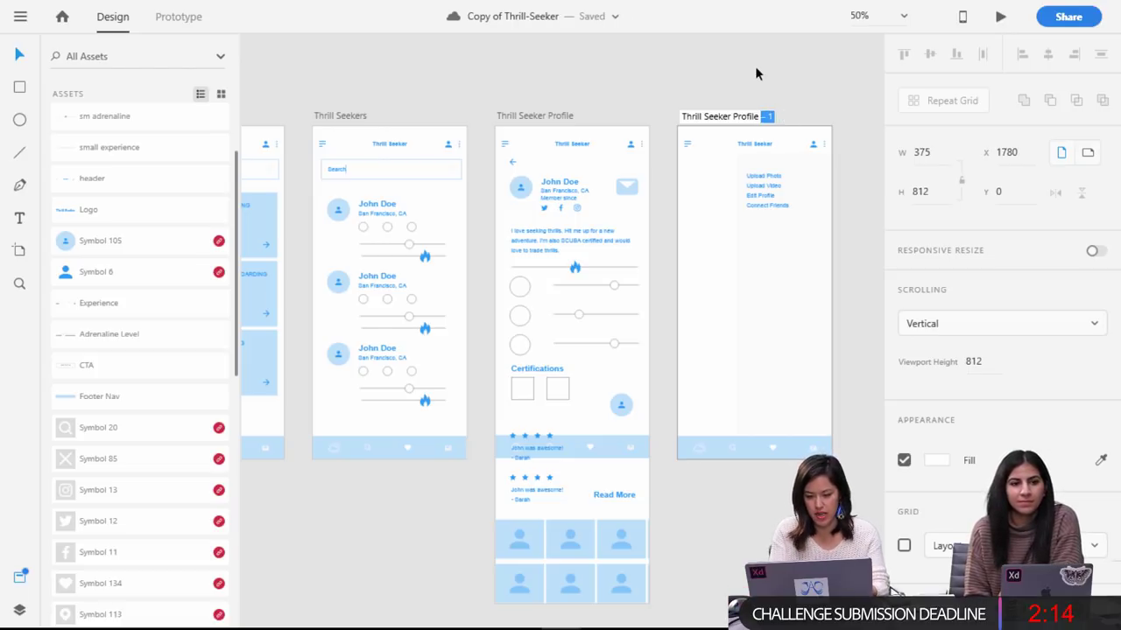
key(BackSpace)
text(Settings)
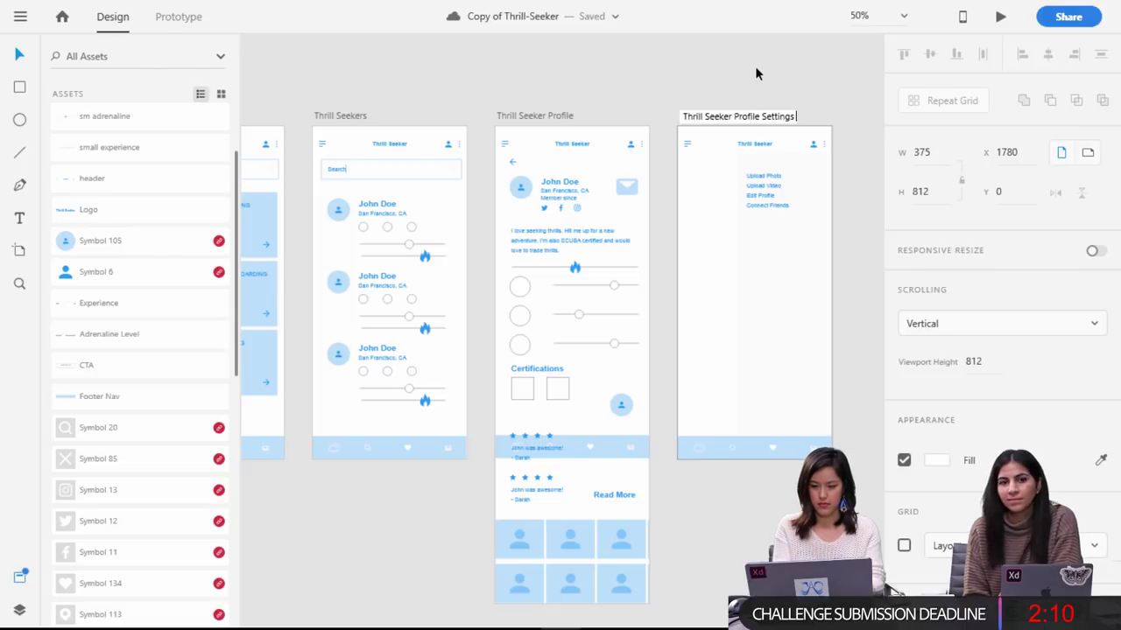
text( Window)
key(Return)
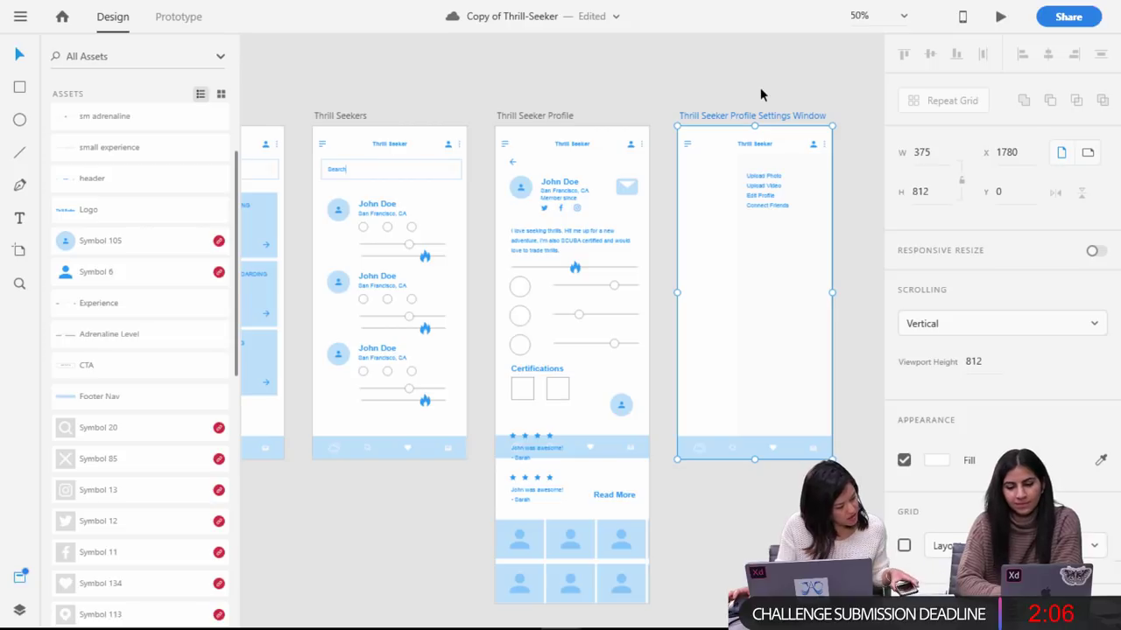
click(593, 90)
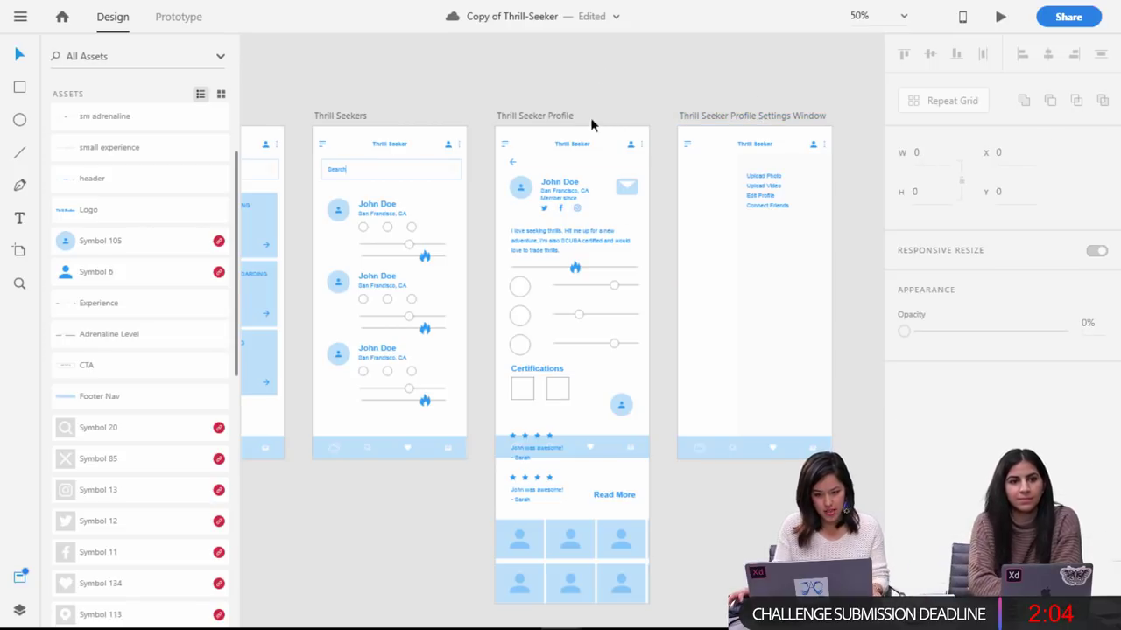
Select the whole Thrill Seeker Profile artboard.
click(624, 198)
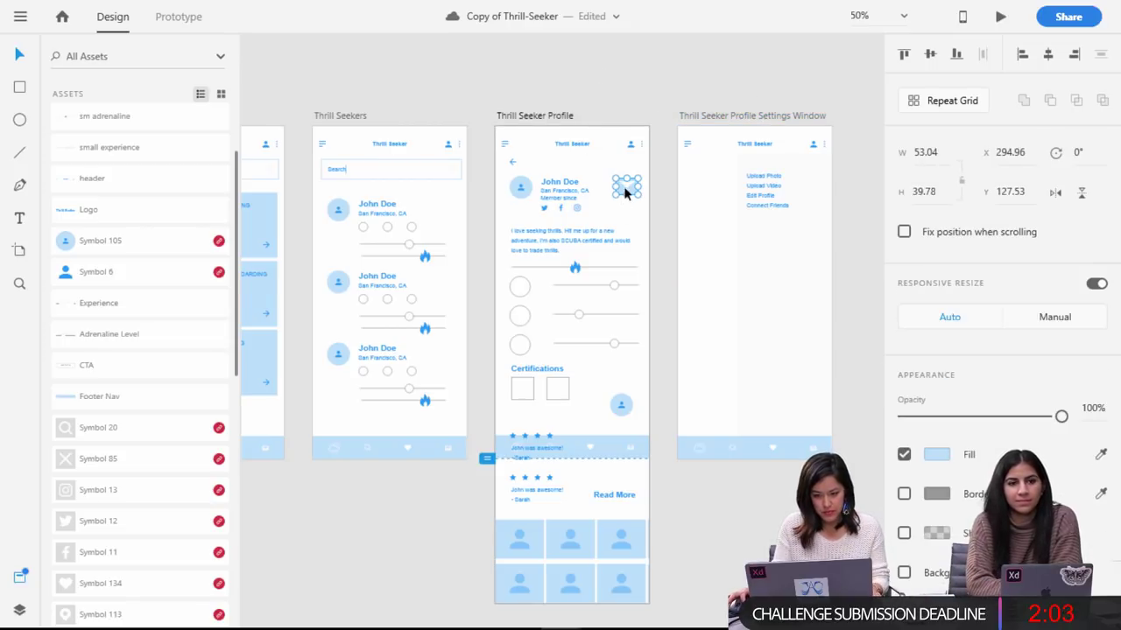
click(657, 75)
click(557, 118)
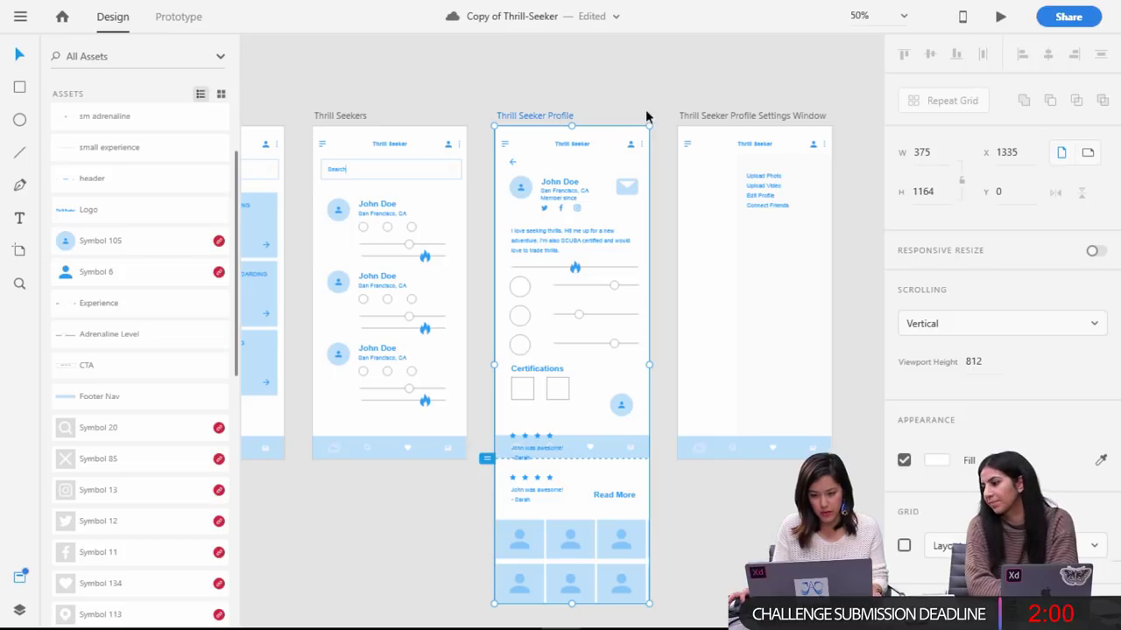
key(ctrl+minus)
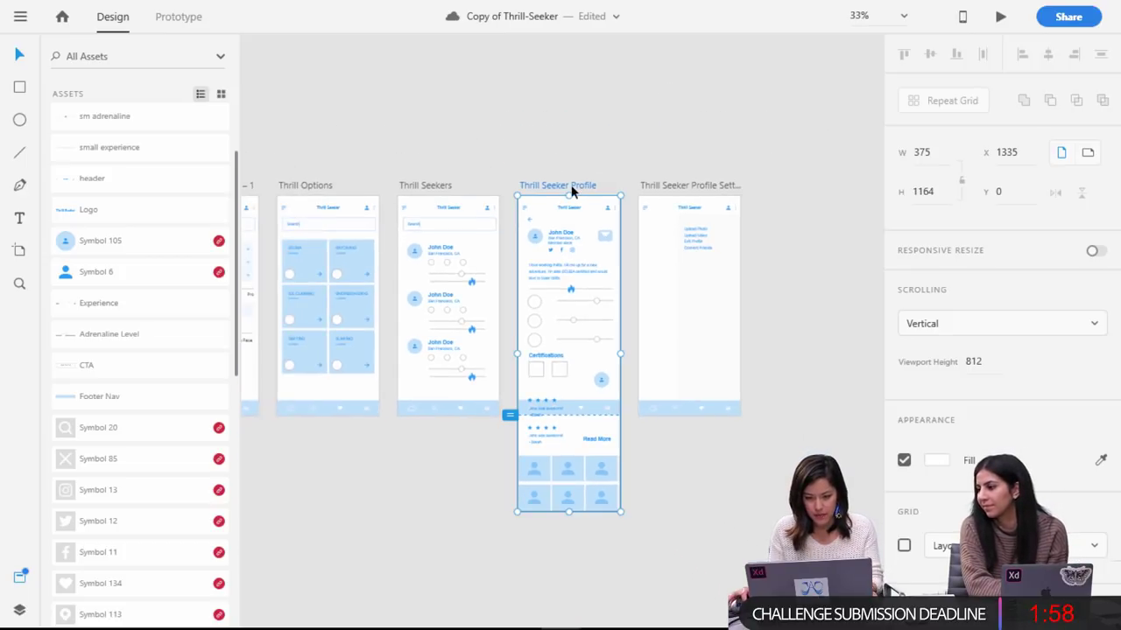
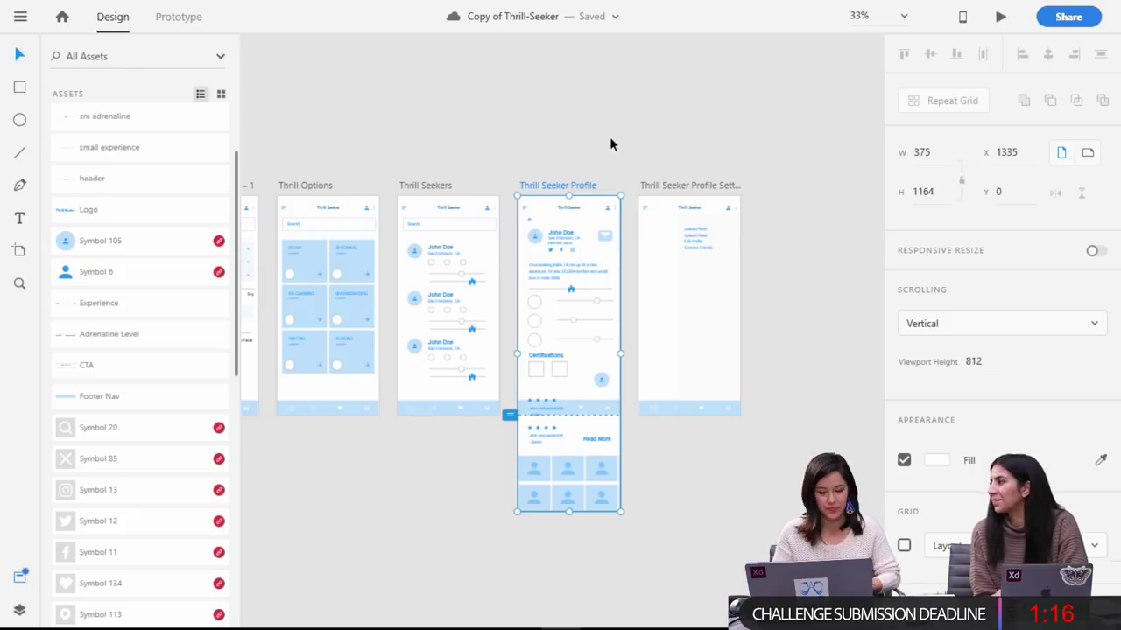
click(656, 121)
drag(699, 186, 689, 185)
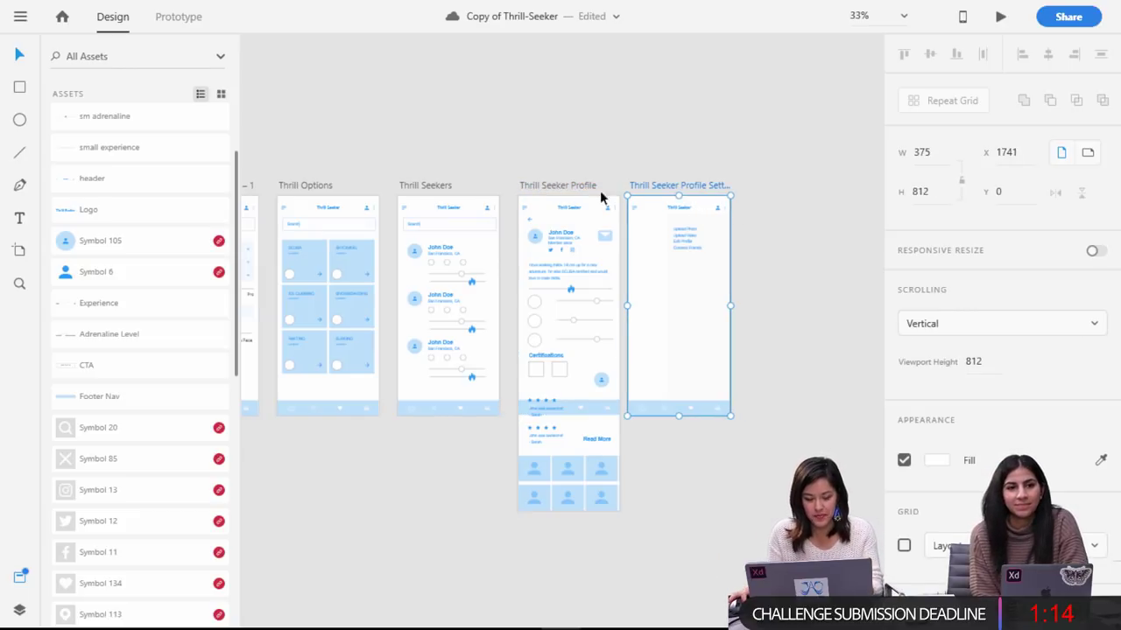
key(ctrl+z)
click(580, 186)
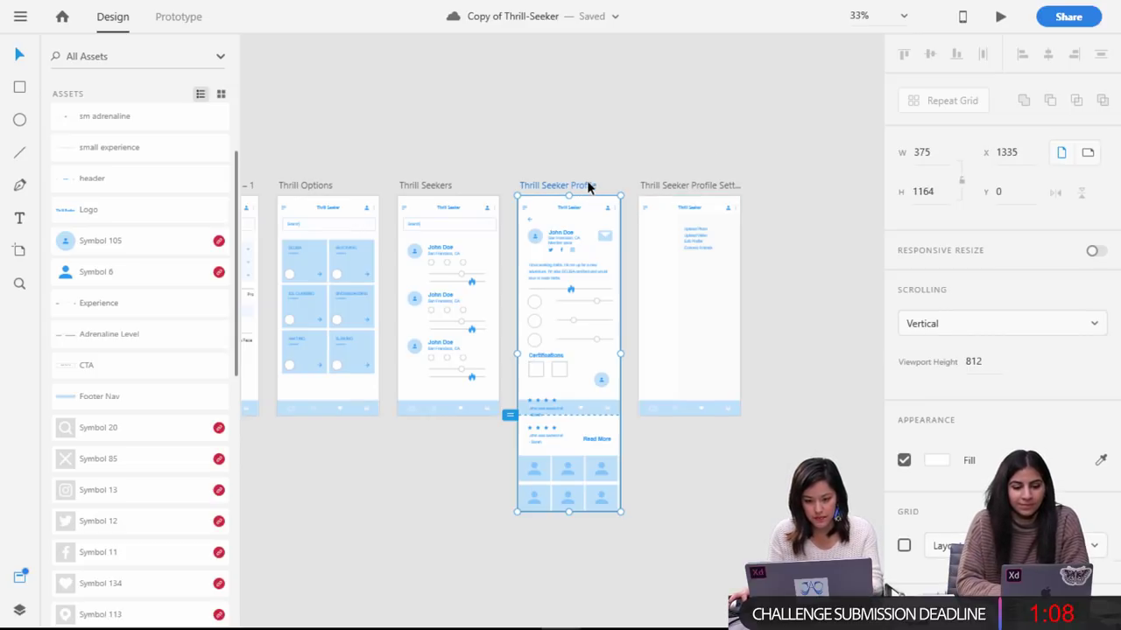
Duplicate the Thrill Seekers artboard and rename the copy "Chat Window".
click(438, 186)
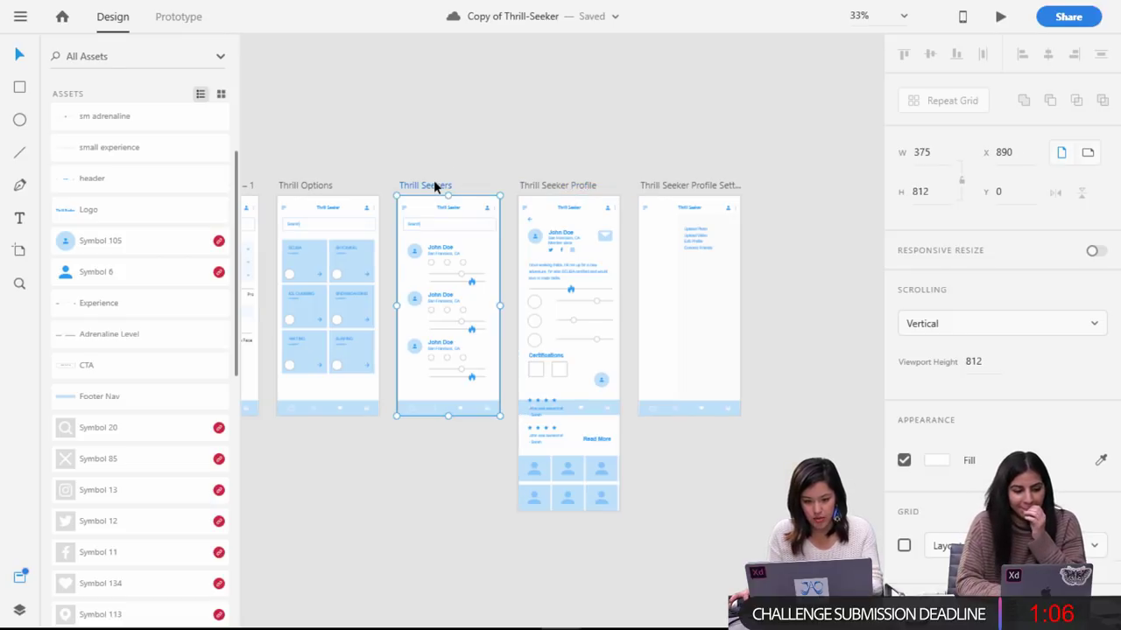
key(ctrl+d)
double_click(796, 181)
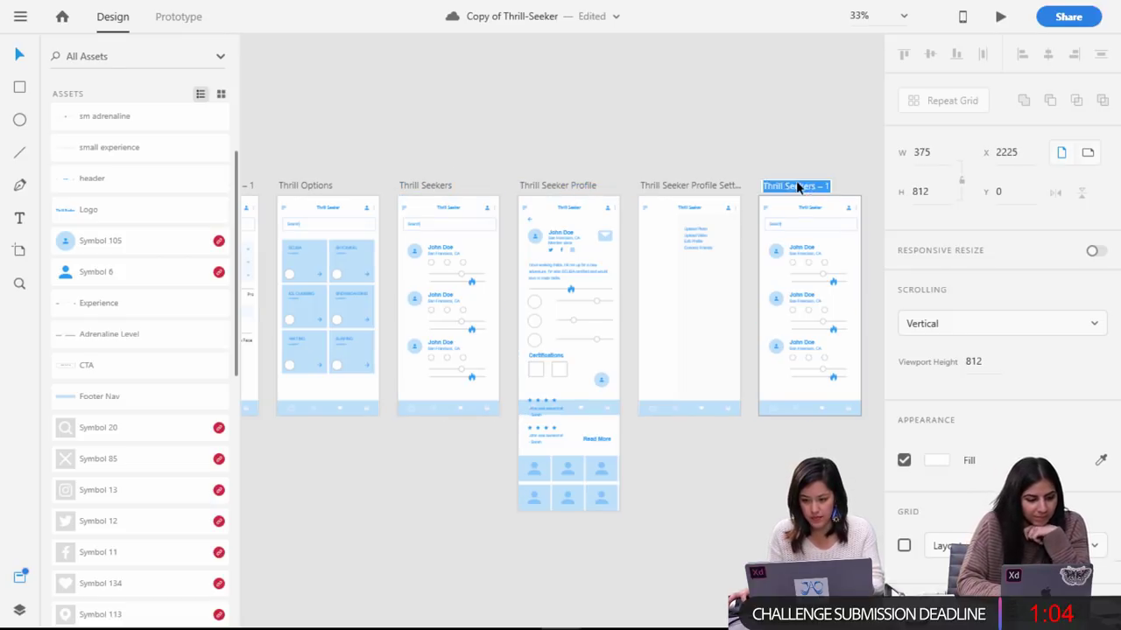
key(ctrl+a)
text(Chat Window)
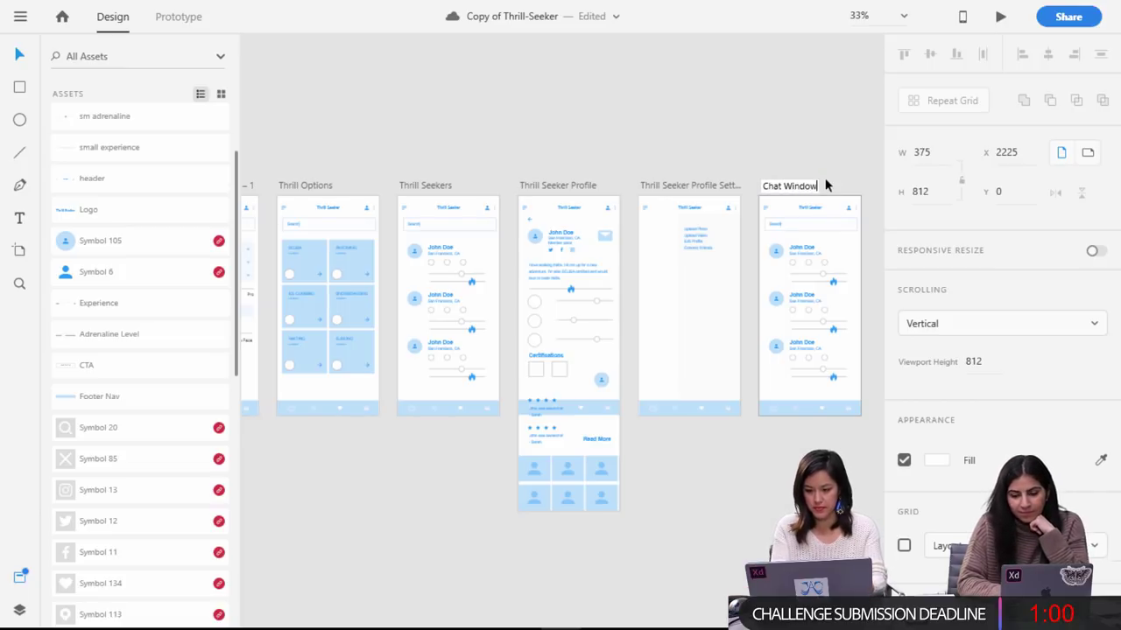
Delete the search field from the Chat Window artboard.
key(ctrl+plus)
key(ctrl+plus)
scroll(815, 254, right, 10)
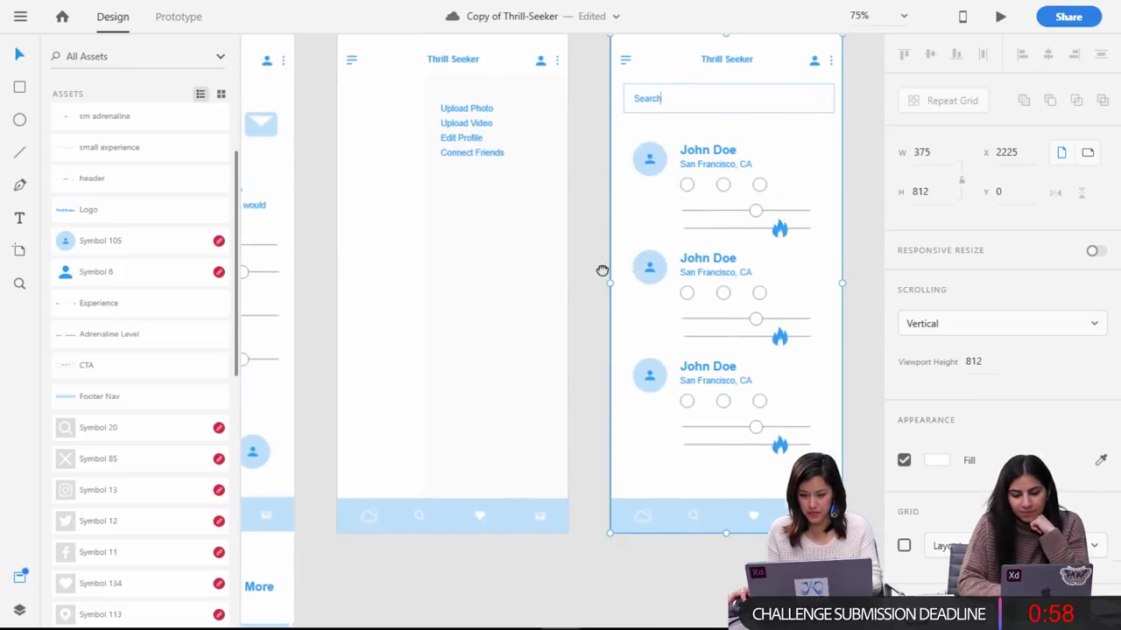
click(502, 167)
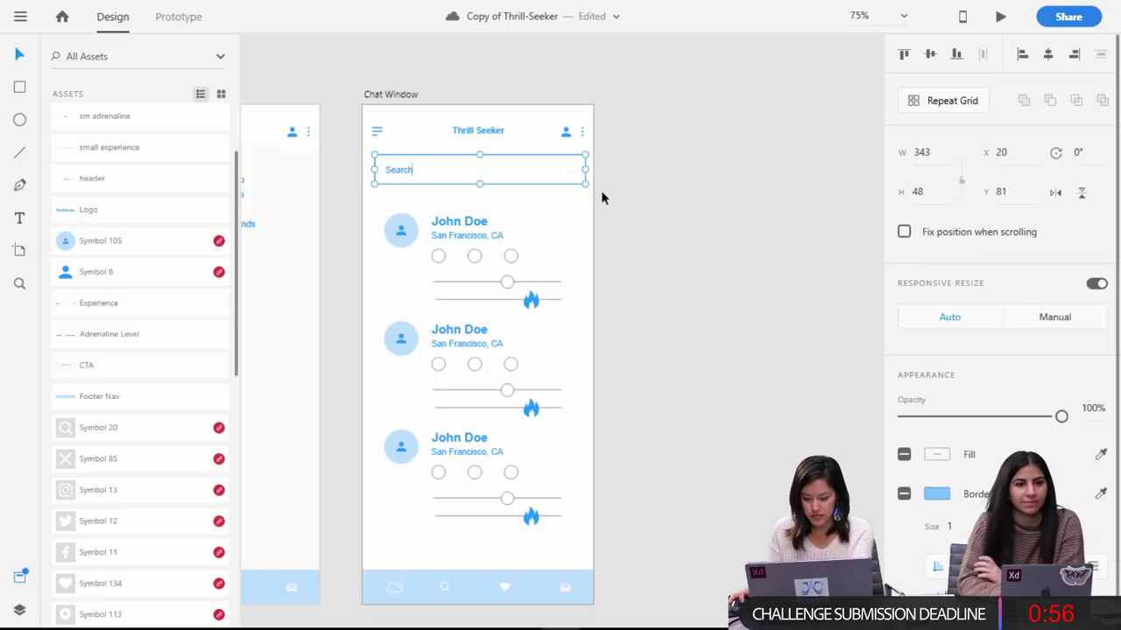
key(Delete)
Ungroup the repeat grid of profile cards on the Chat Window artboard and save the document.
click(478, 305)
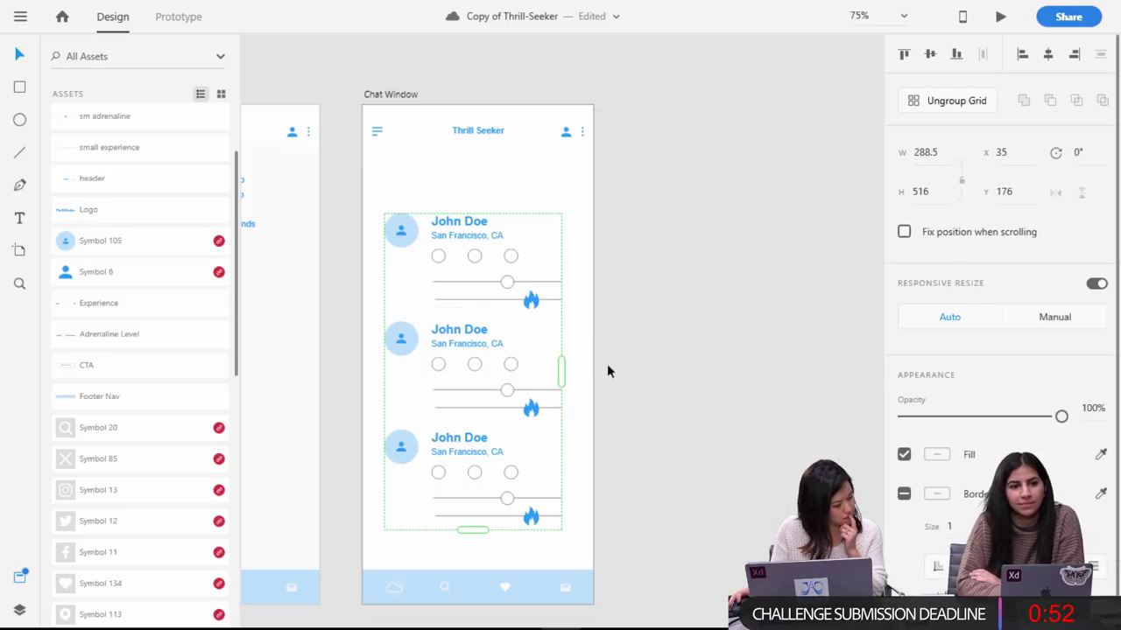
click(662, 368)
click(414, 232)
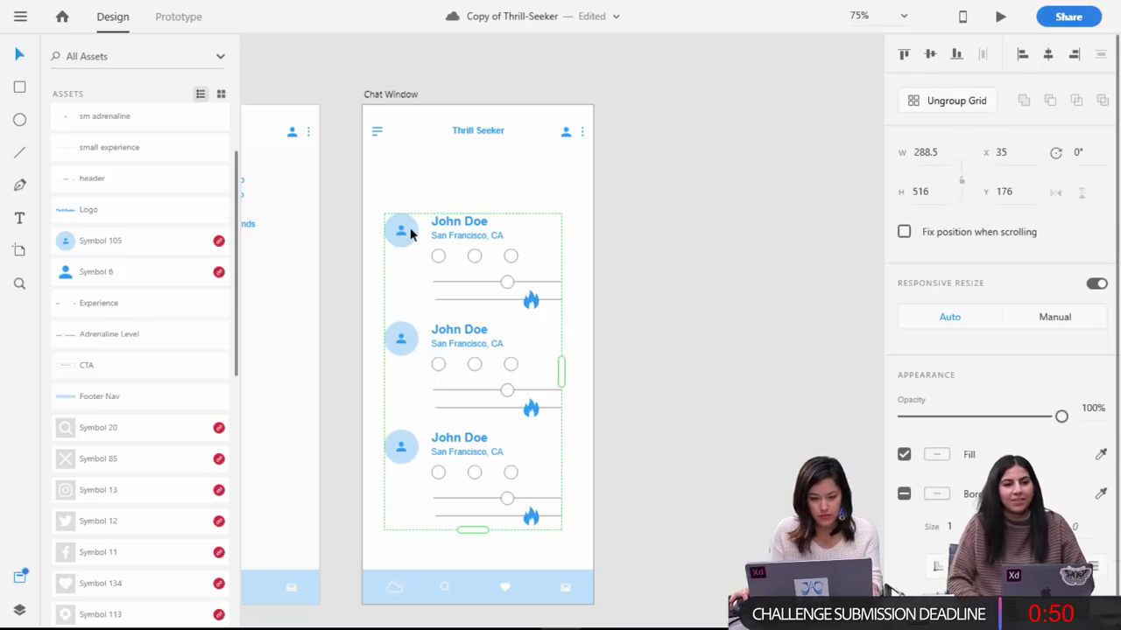
key(ctrl+shift+g)
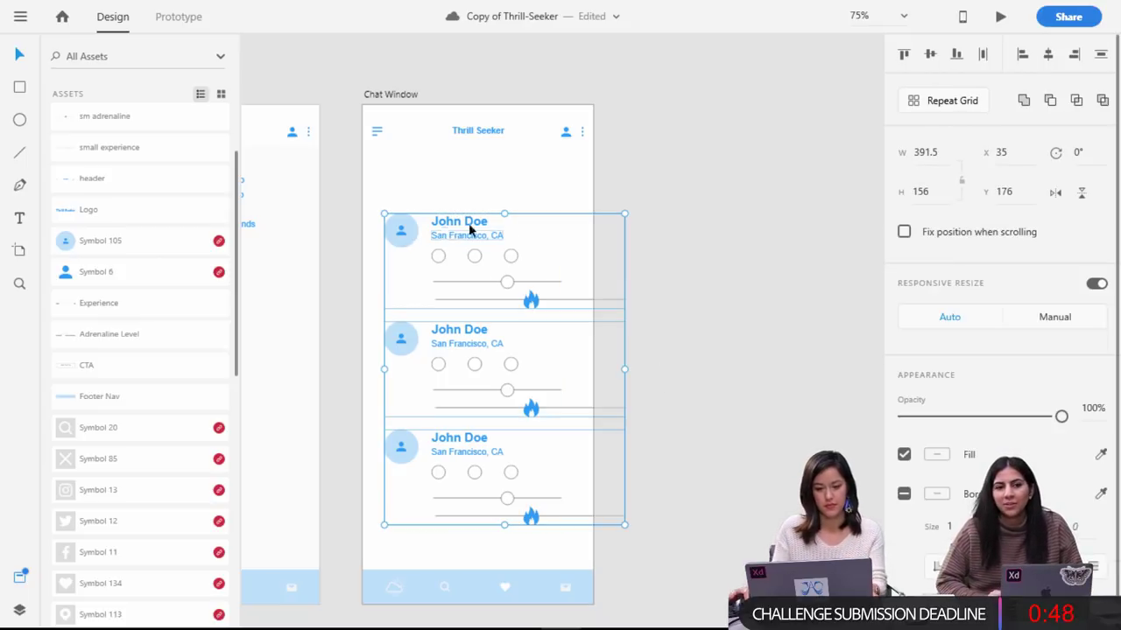
click(652, 259)
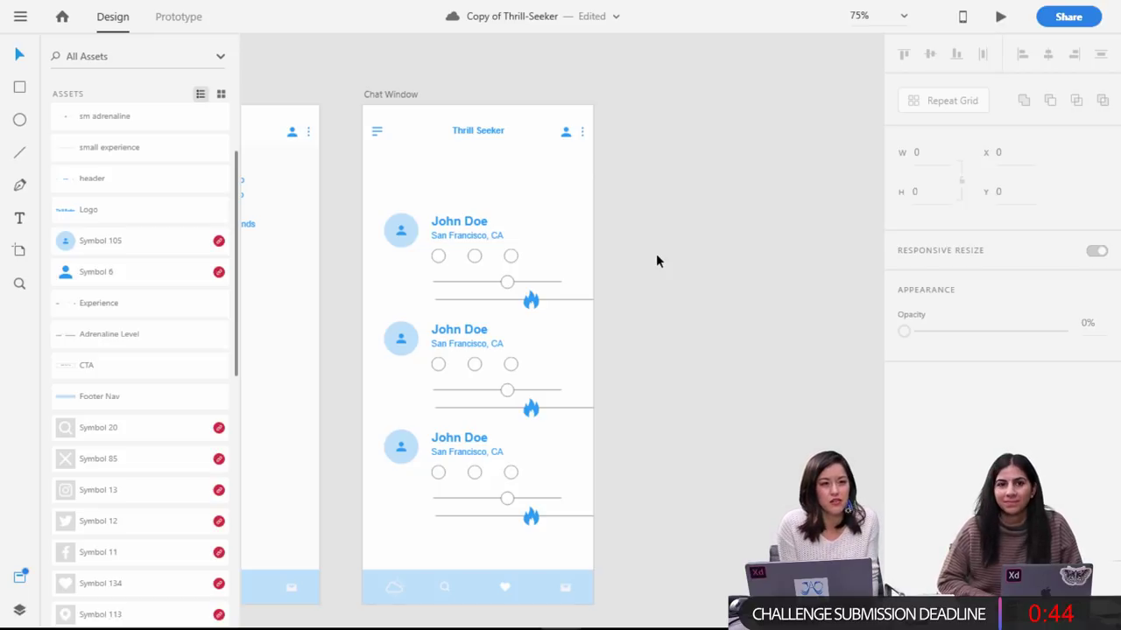
key(ctrl+s)
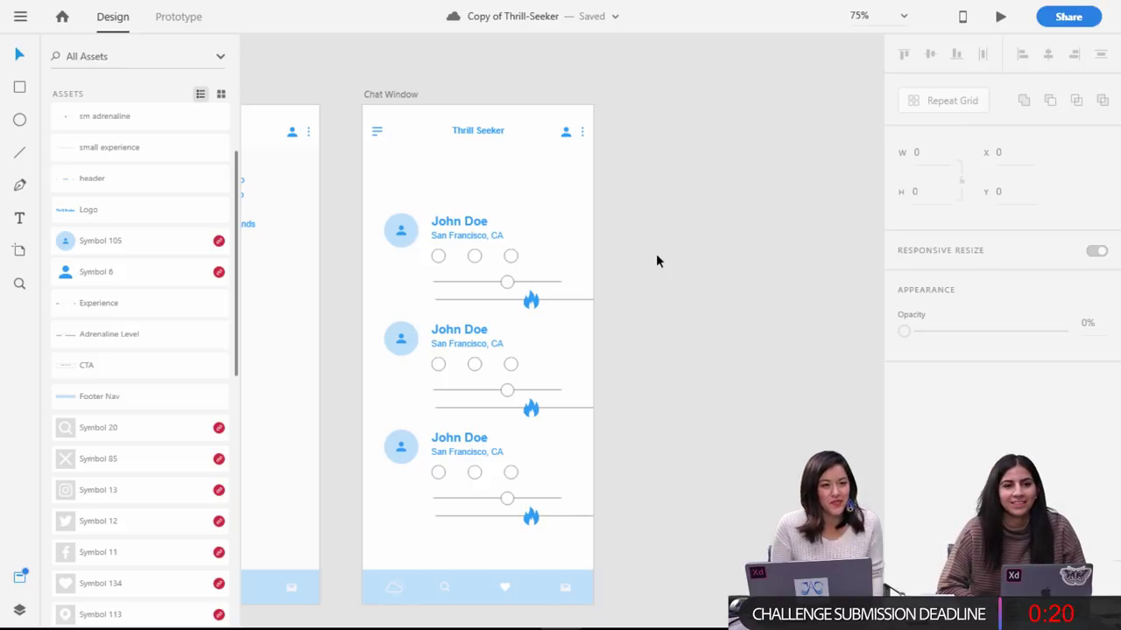
Delete the second and third profile cards from the Chat Window artboard, keeping only the first one.
key(ctrl+minus)
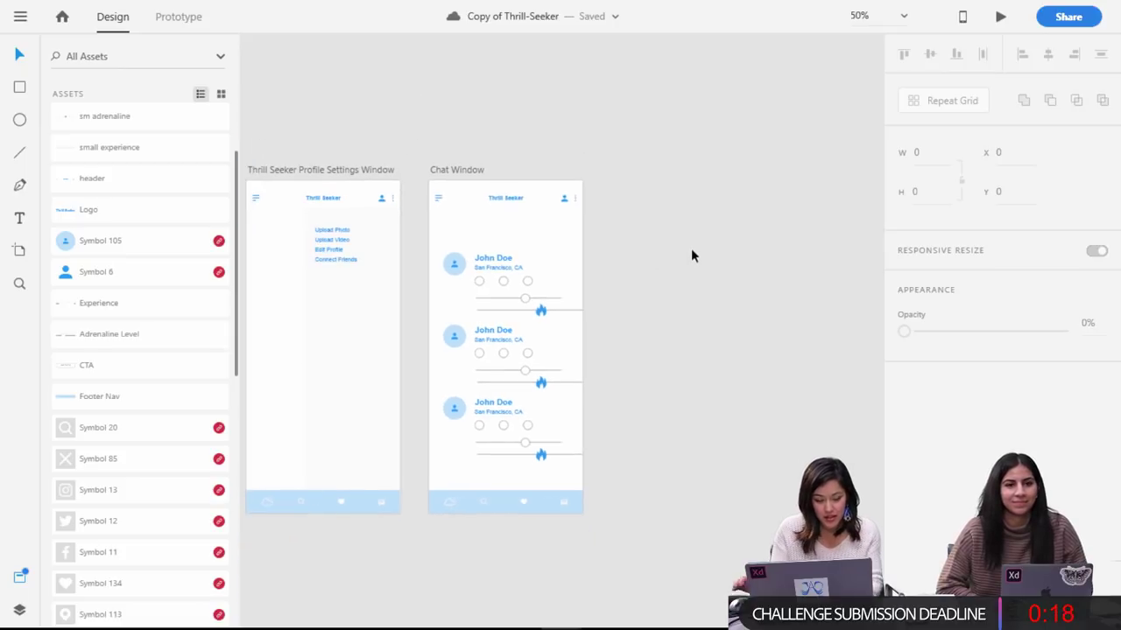
drag(400, 108, 733, 108)
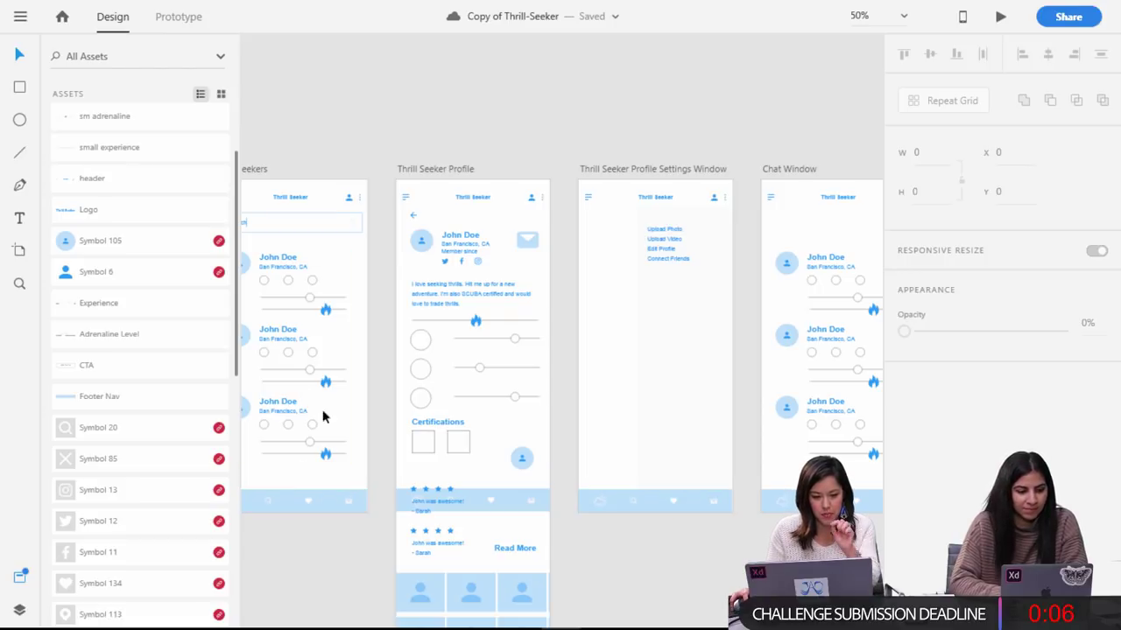
drag(495, 125, 617, 115)
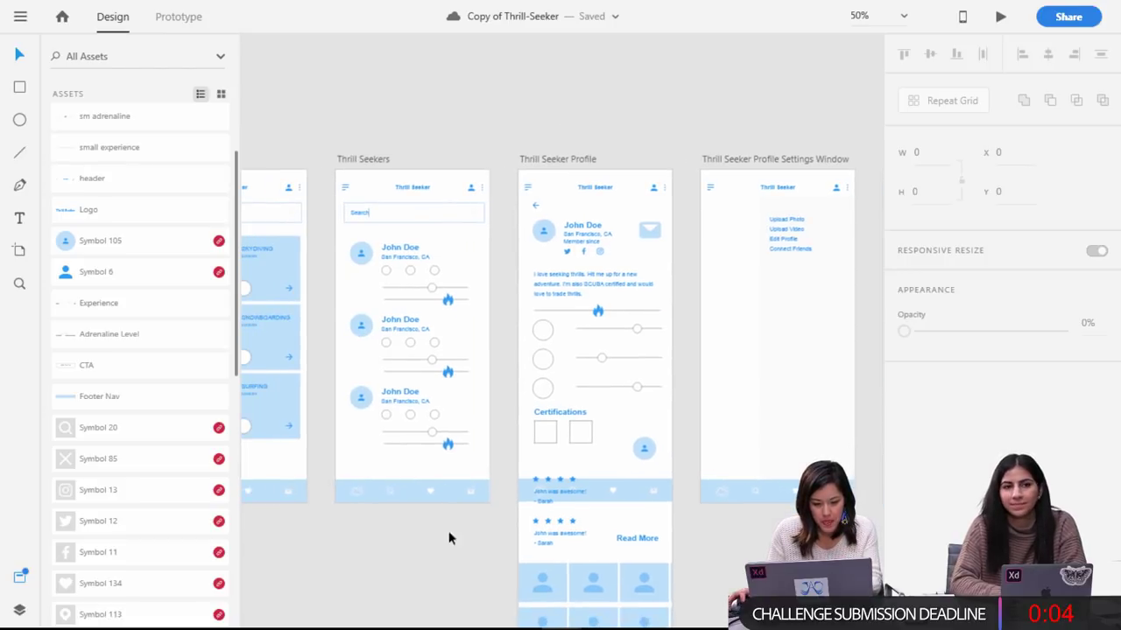
drag(682, 101, 388, 91)
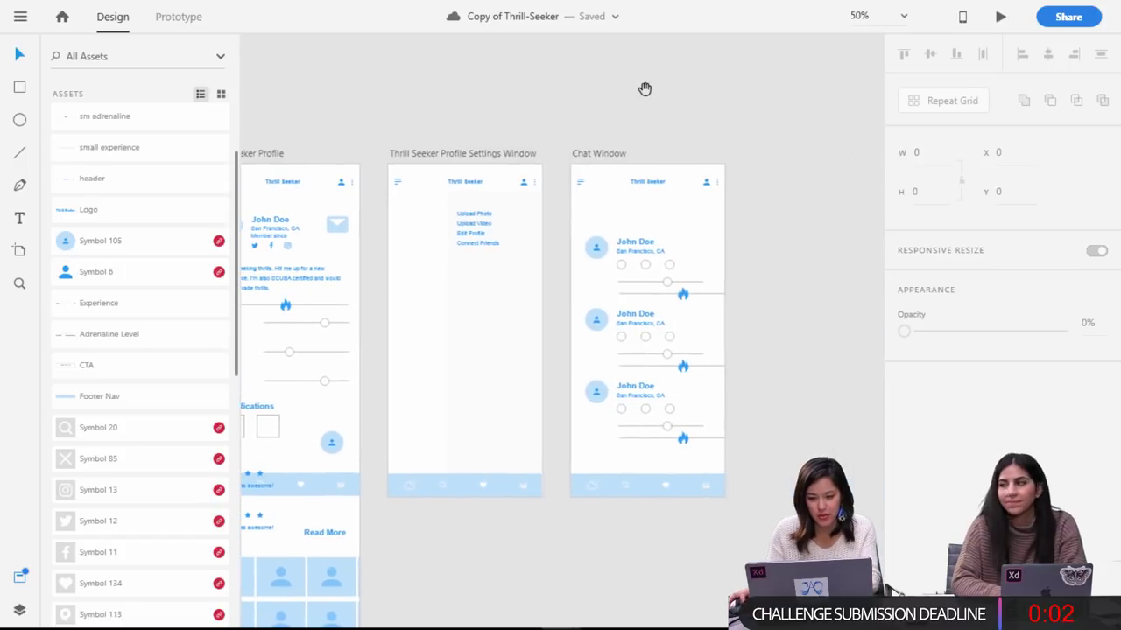
click(691, 424)
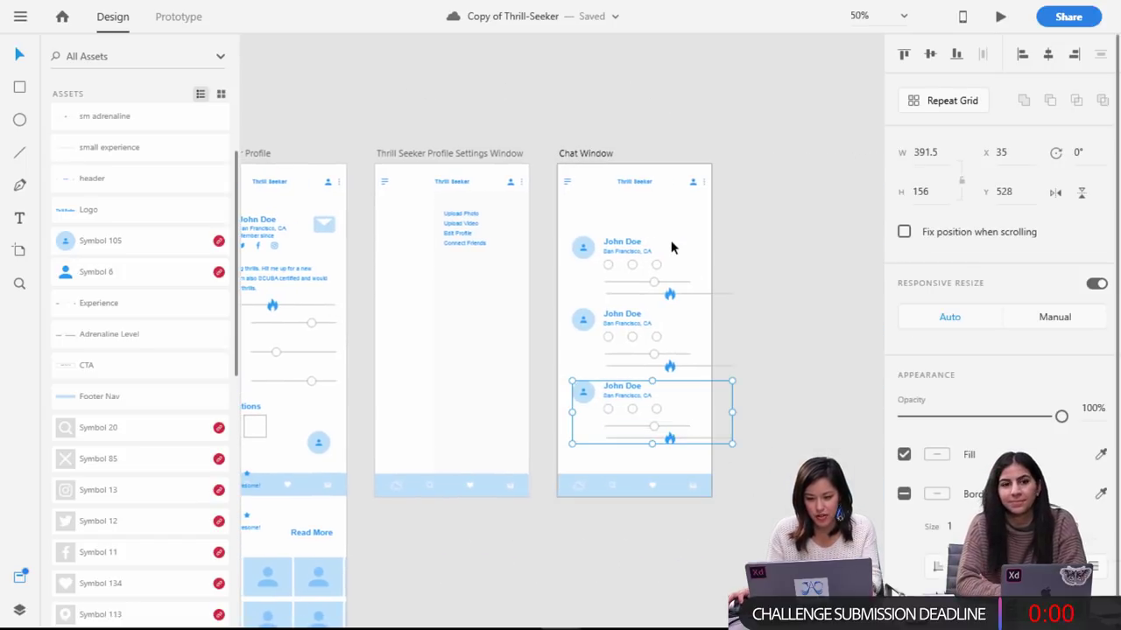
key(Delete)
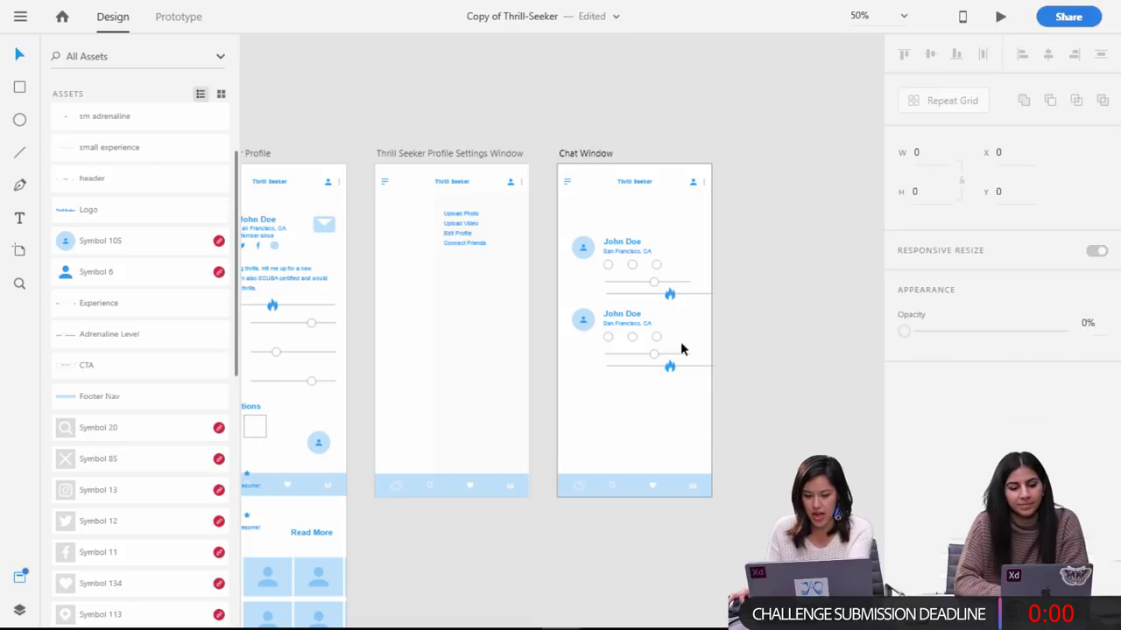
click(630, 318)
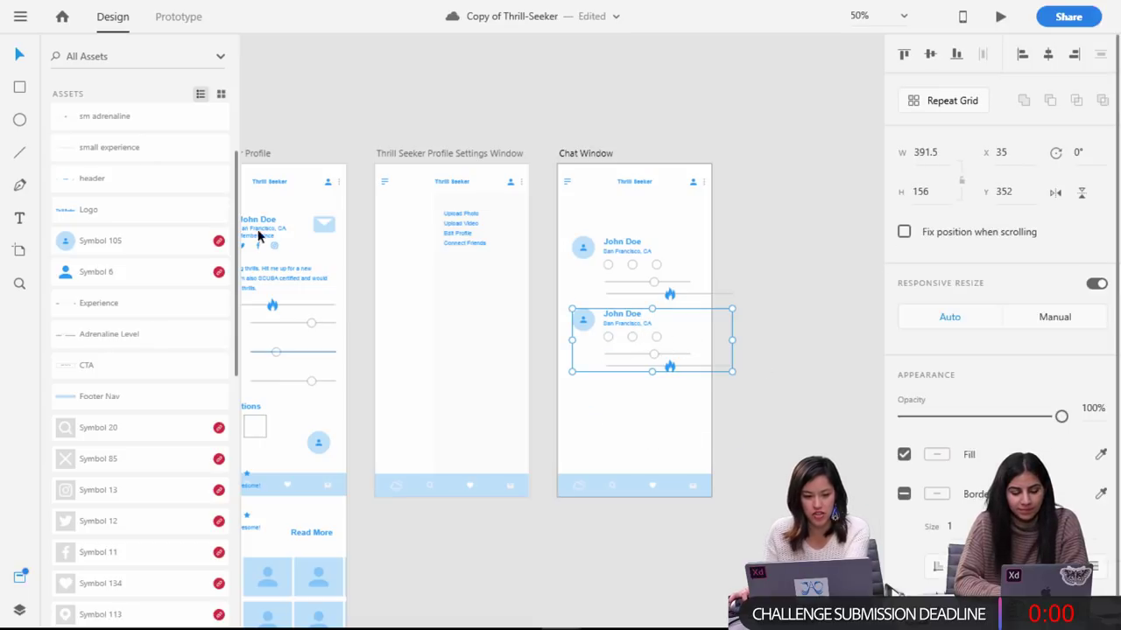
key(Delete)
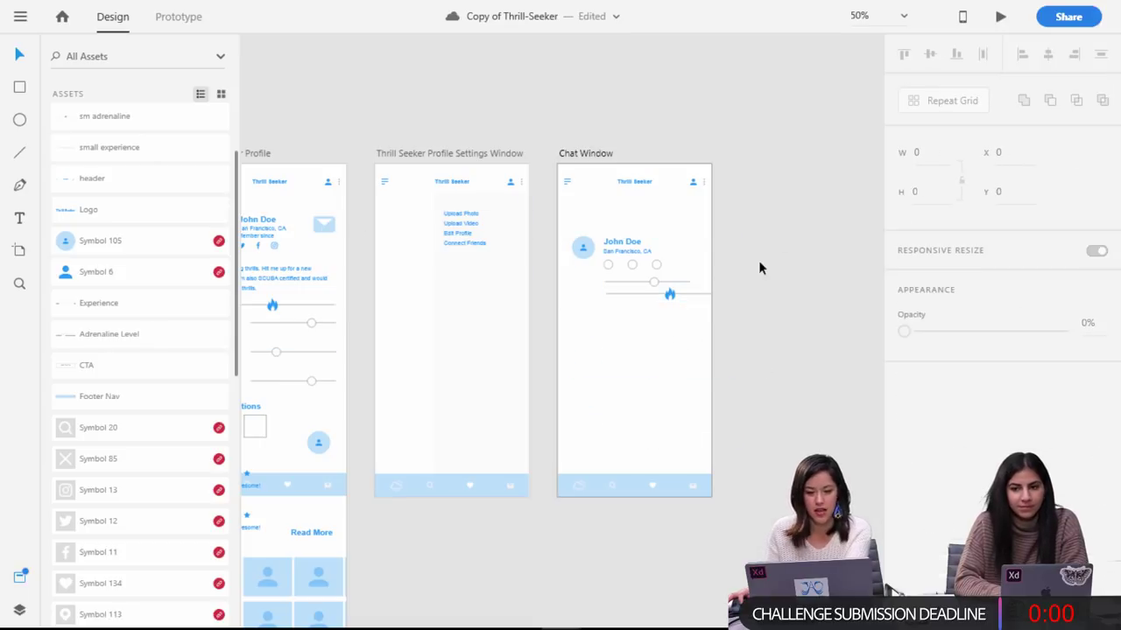
Strip the remaining ungrouped card down to its avatar, name and location, and move them up beneath the header to about X 37, Y 110.
click(619, 254)
key(ctrl+shift+g)
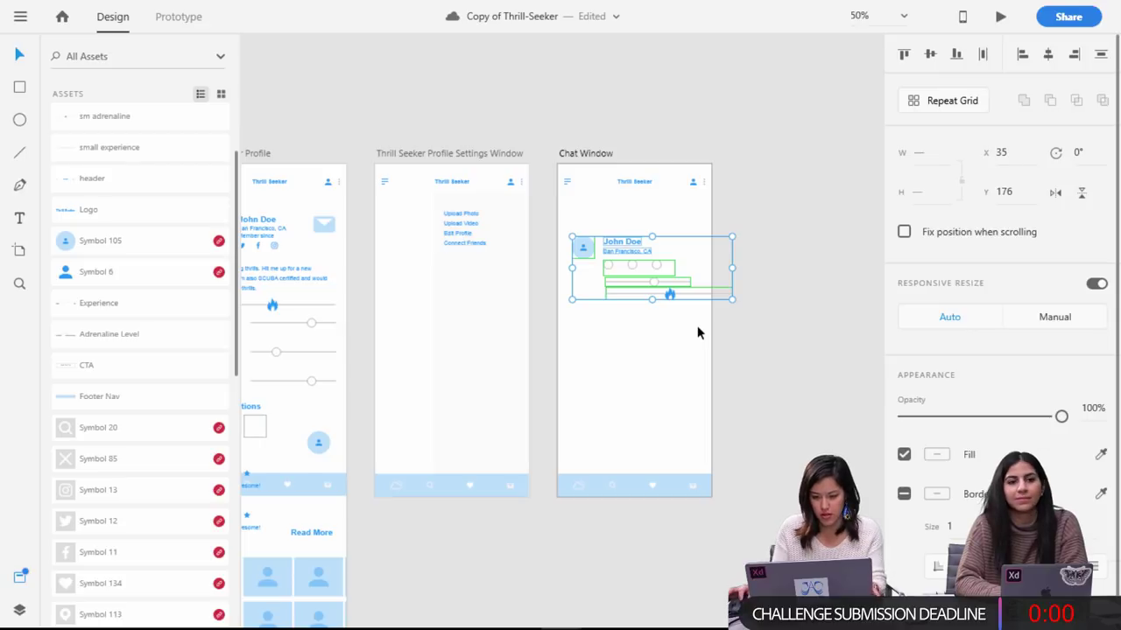
click(735, 305)
drag(758, 322, 598, 260)
key(Delete)
drag(698, 267, 579, 228)
Add the text "Hey!" below the avatar on the Chat Window artboard.
click(22, 89)
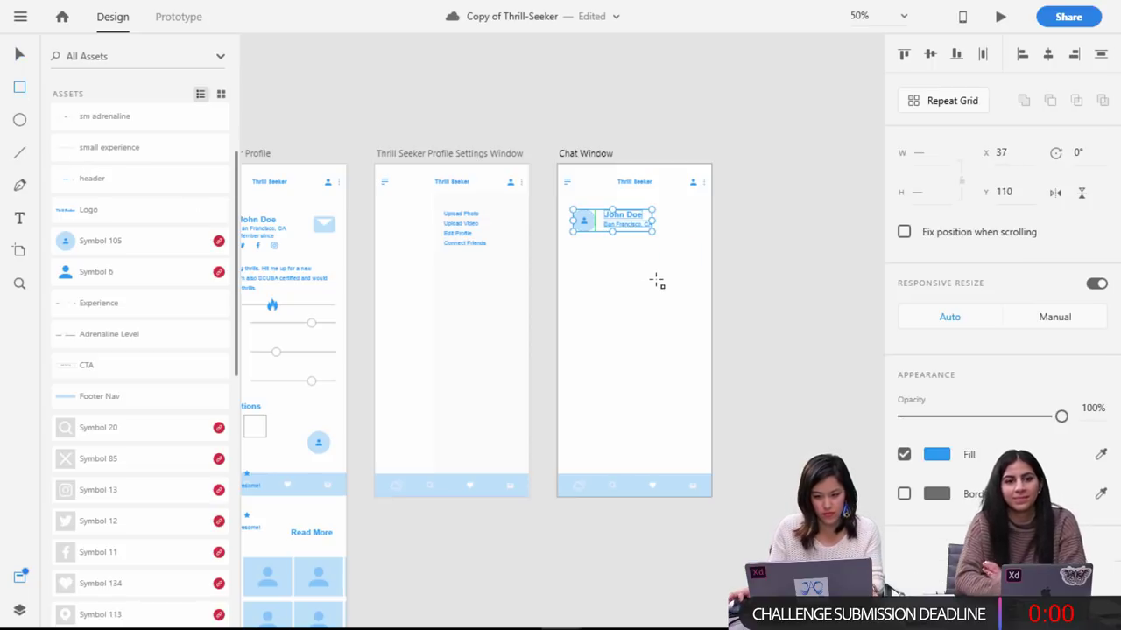
click(21, 219)
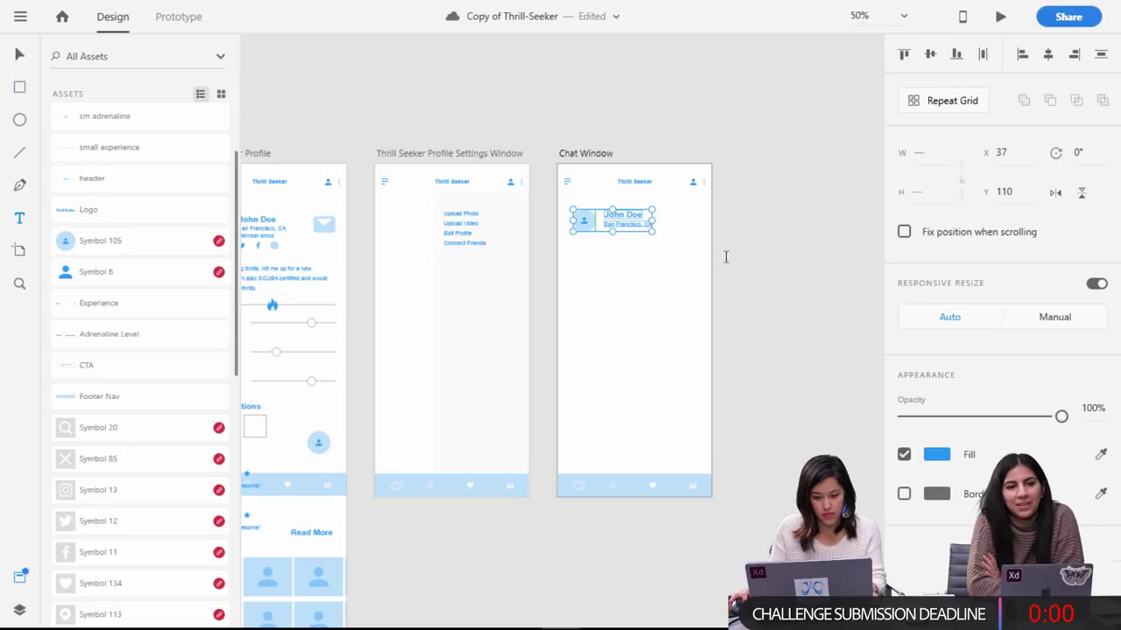
click(585, 256)
text(Hey!)
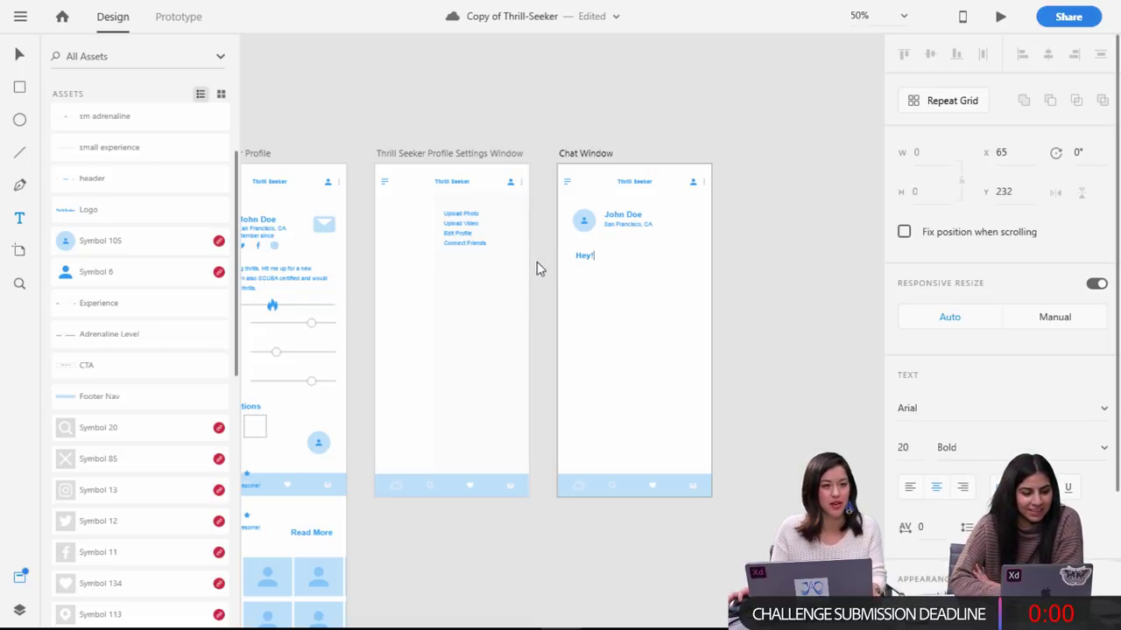
Set the font weight of the "Hey!" text to Regular.
double_click(585, 254)
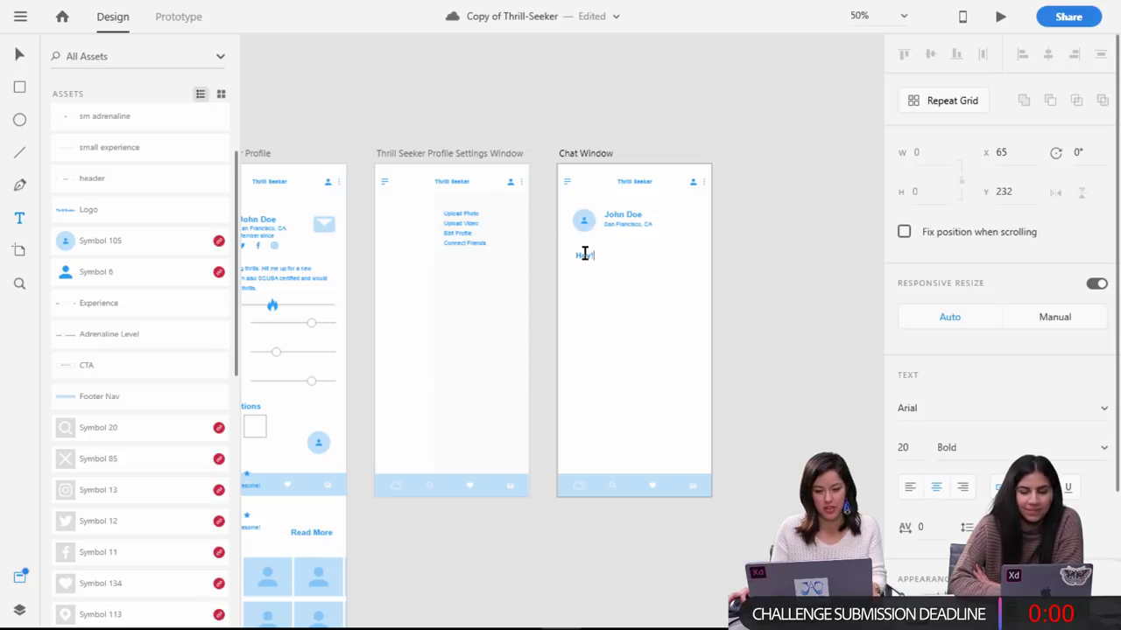
double_click(585, 254)
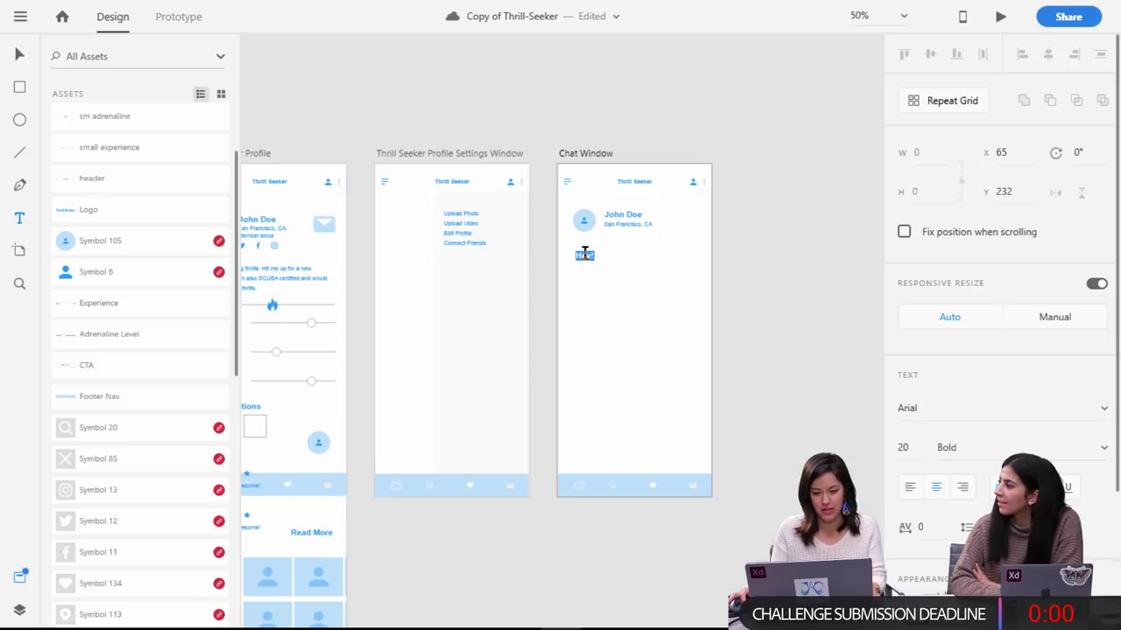
click(959, 408)
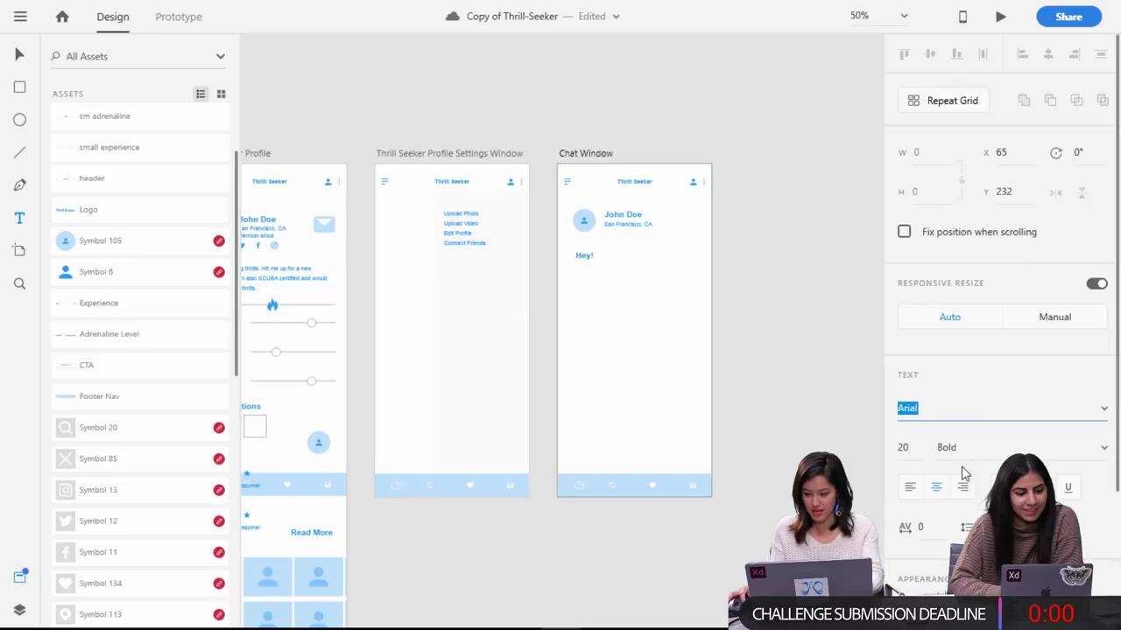
click(974, 446)
click(1102, 449)
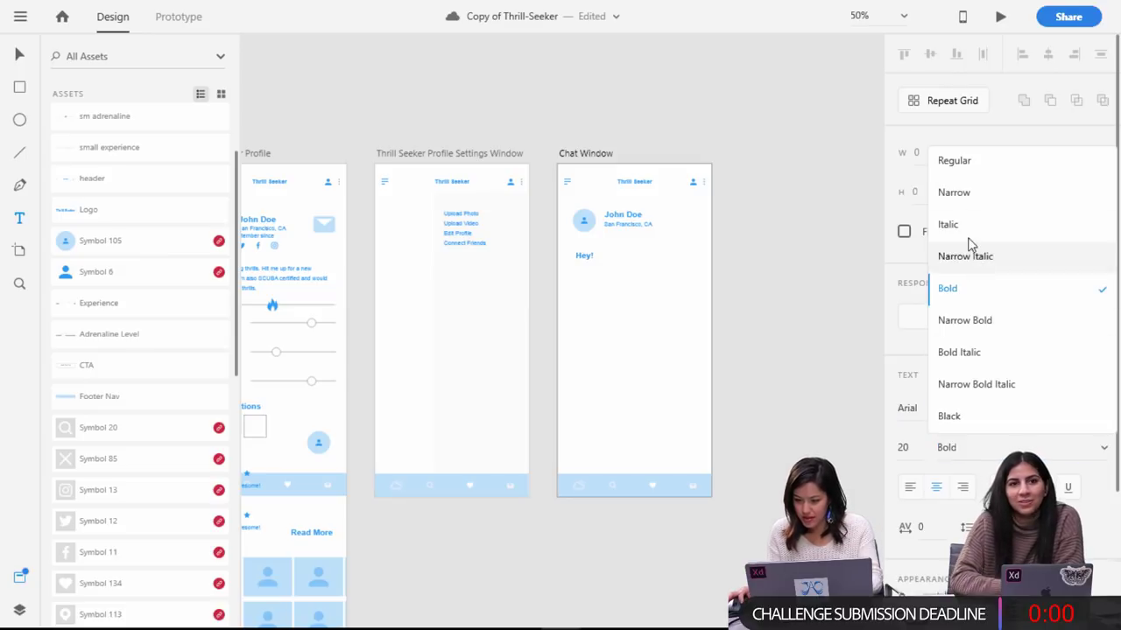
click(959, 161)
click(749, 249)
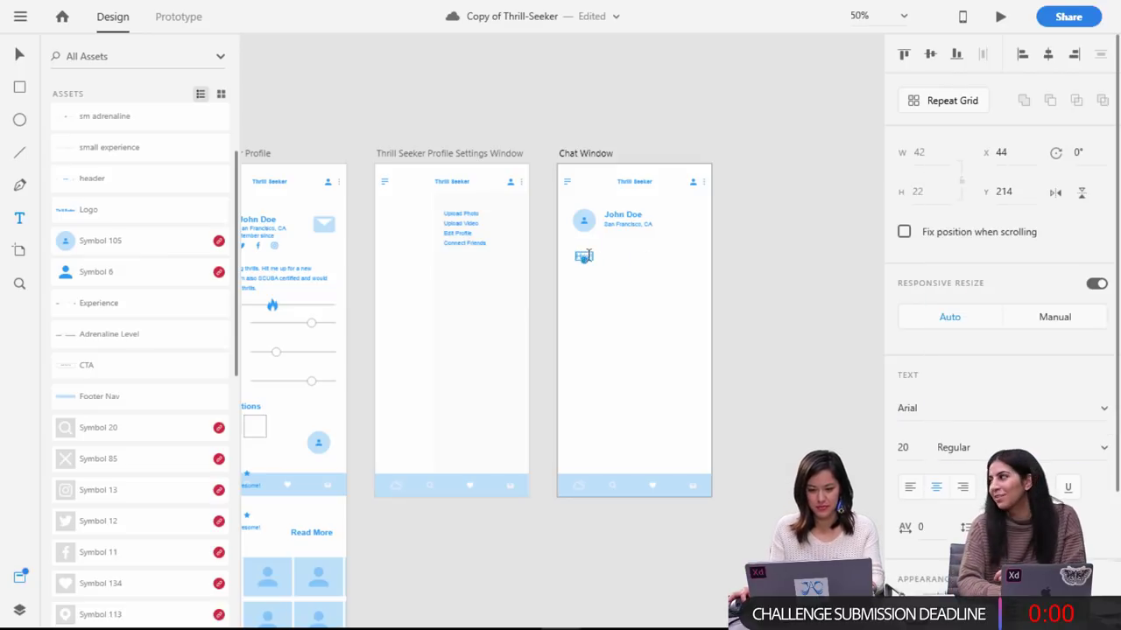
double_click(585, 256)
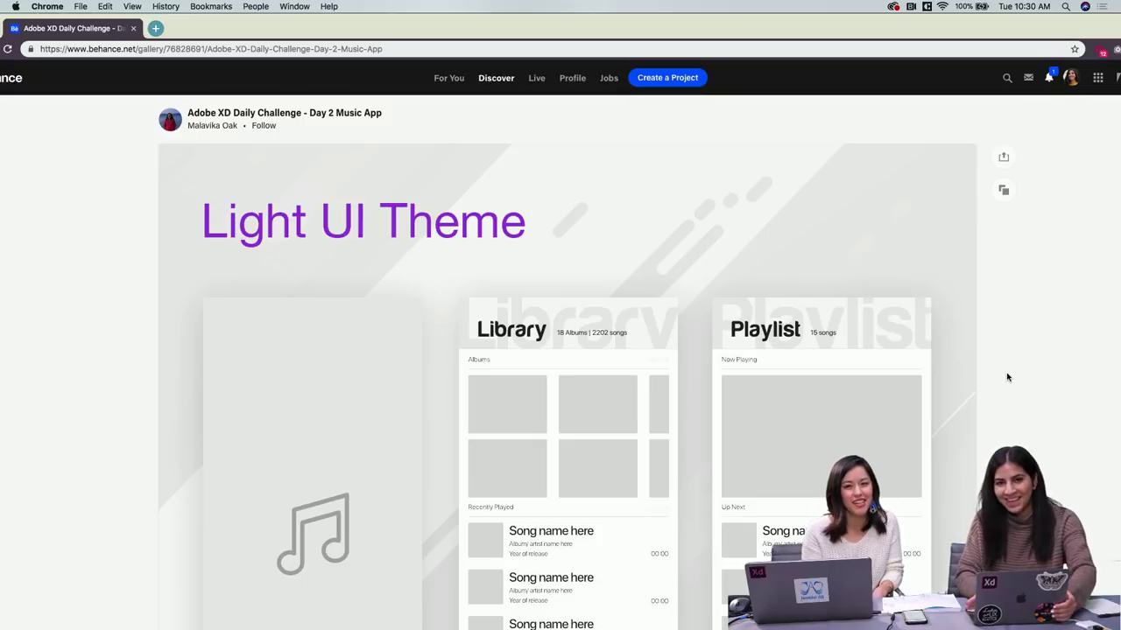
Switch to Chrome and examine the Light UI Theme music app screens in the Adobe XD Daily Challenge Day 2 project on Behance.
scroll(1084, 378, down, 1)
scroll(1084, 378, down, 3)
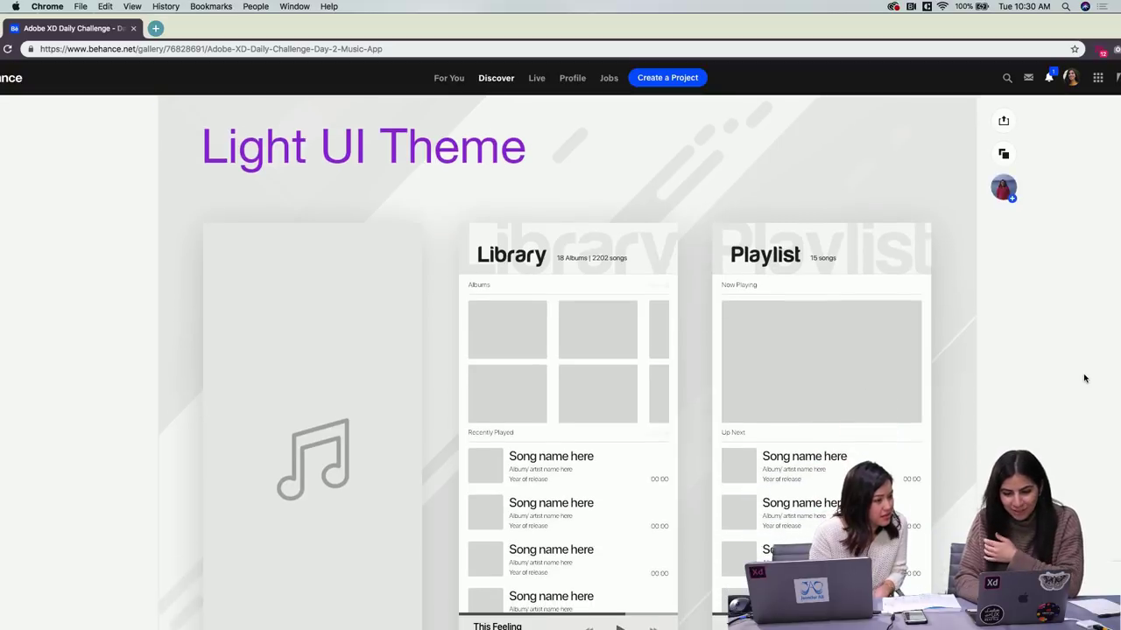
scroll(1084, 379, down, 1)
scroll(1084, 378, down, 3)
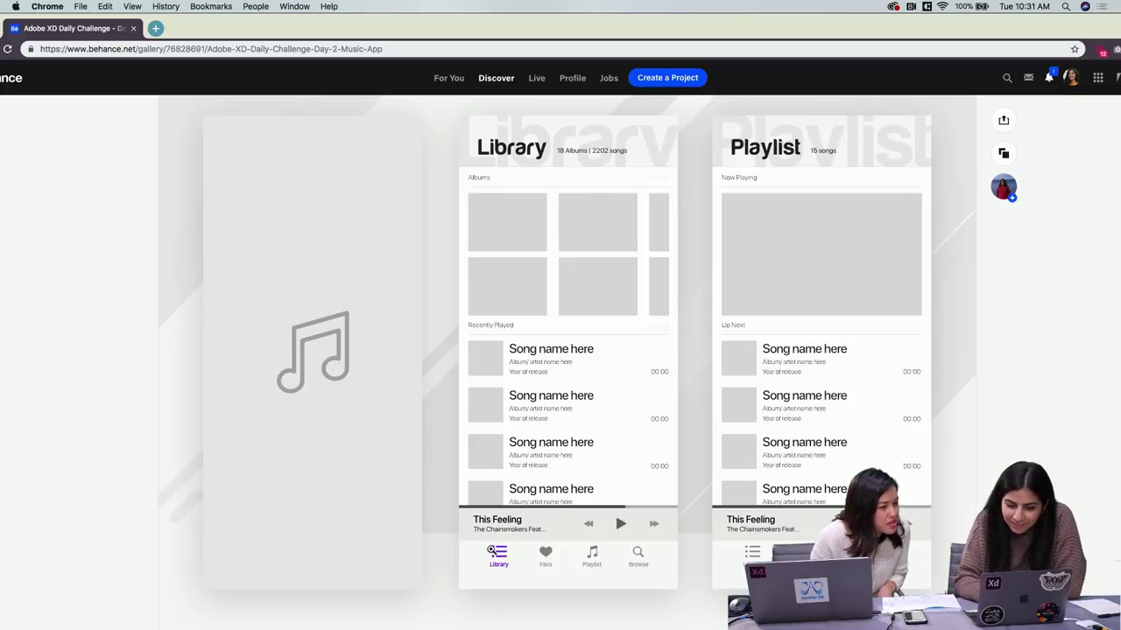
scroll(540, 549, down, 5)
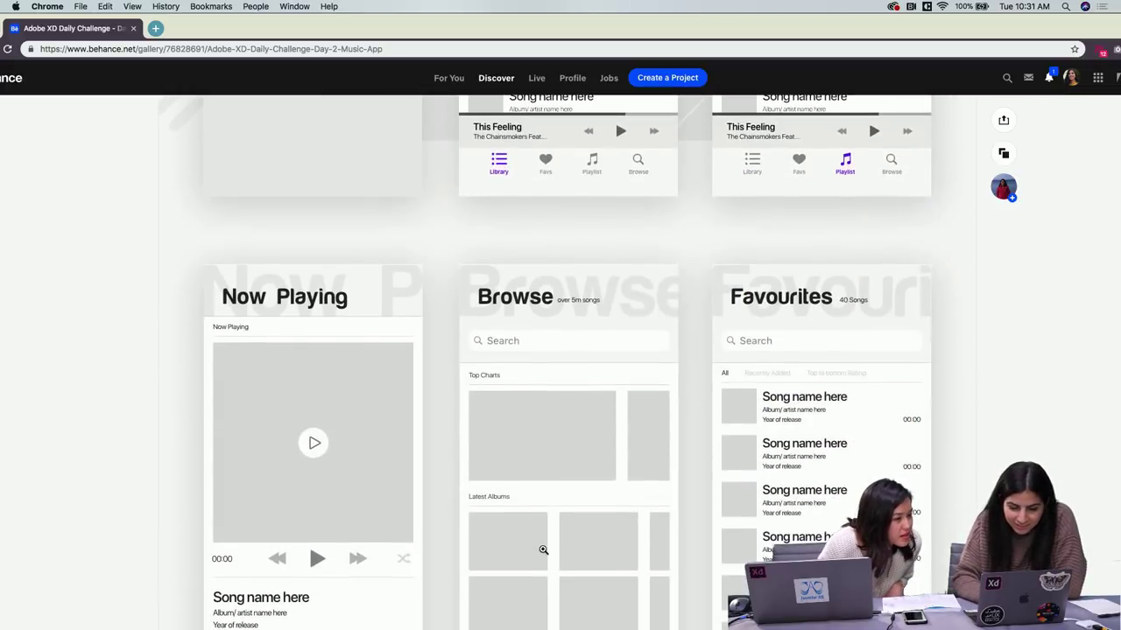
scroll(543, 550, down, 2)
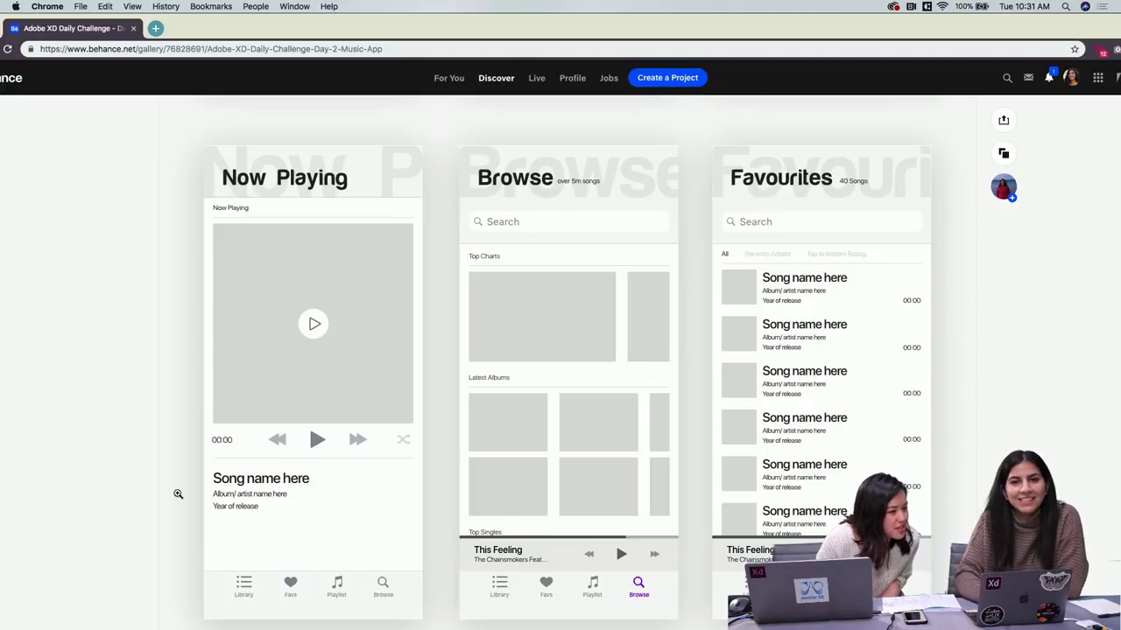
Examine the Dark UI Theme screens of the music app, from the Library and Playlist screens through to the project's end.
scroll(178, 494, down, 1)
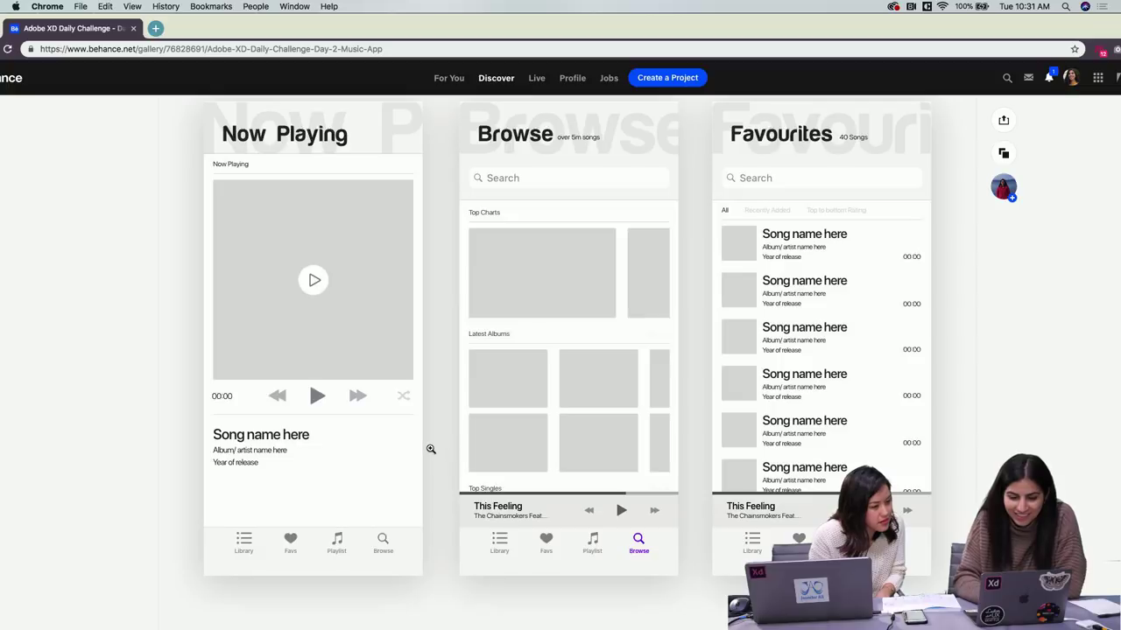
scroll(430, 448, down, 3)
scroll(430, 448, down, 6)
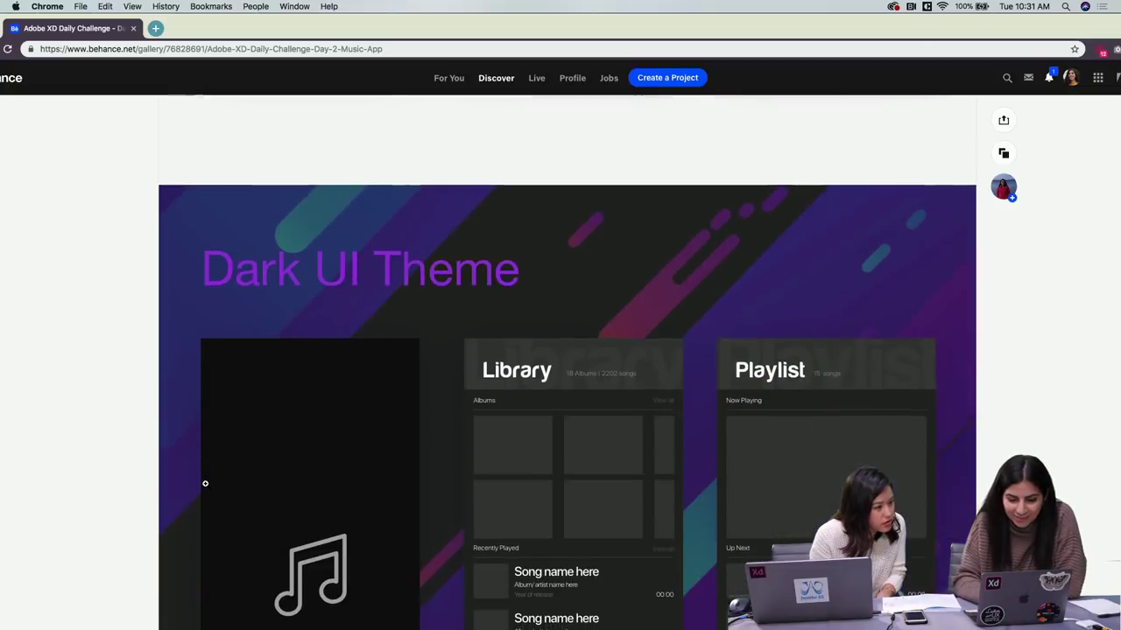
scroll(159, 496, down, 3)
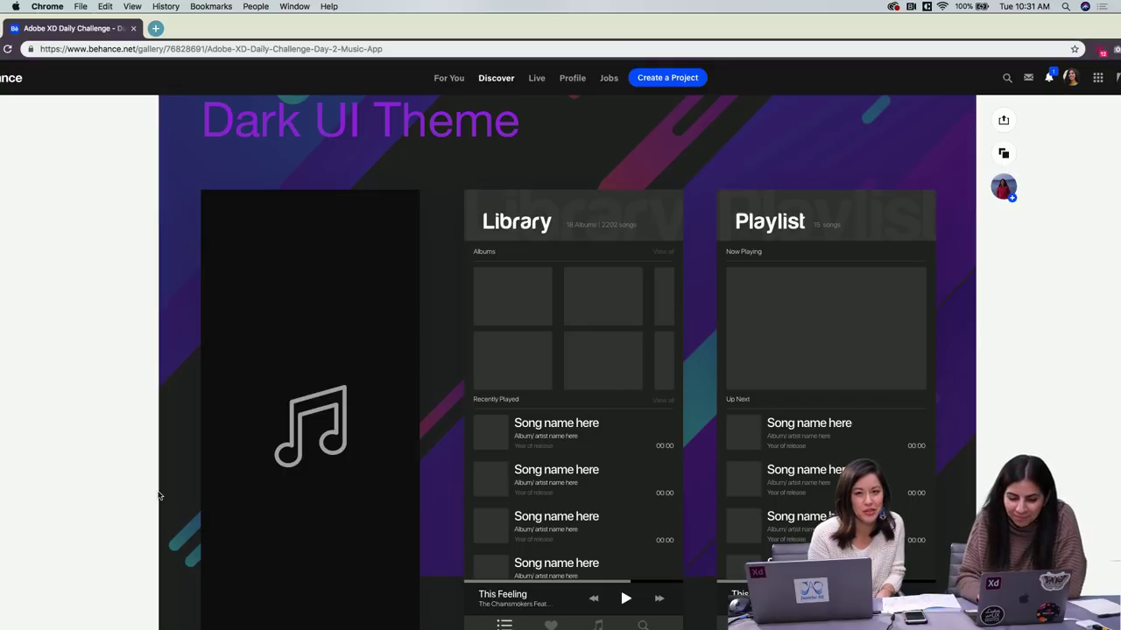
scroll(160, 497, down, 2)
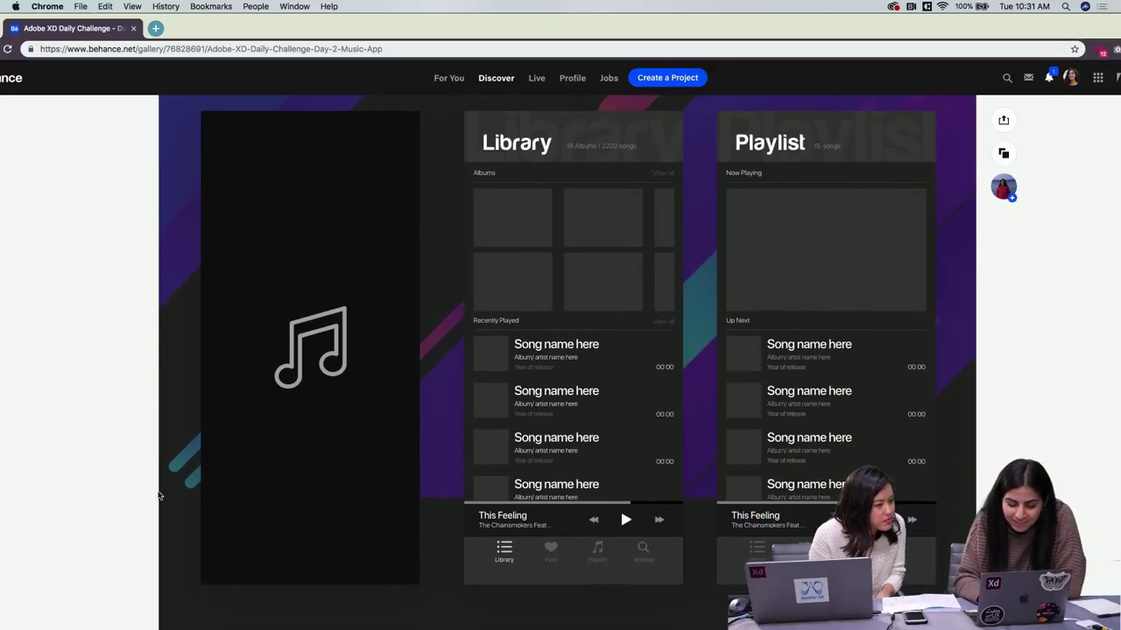
scroll(481, 429, up, 3)
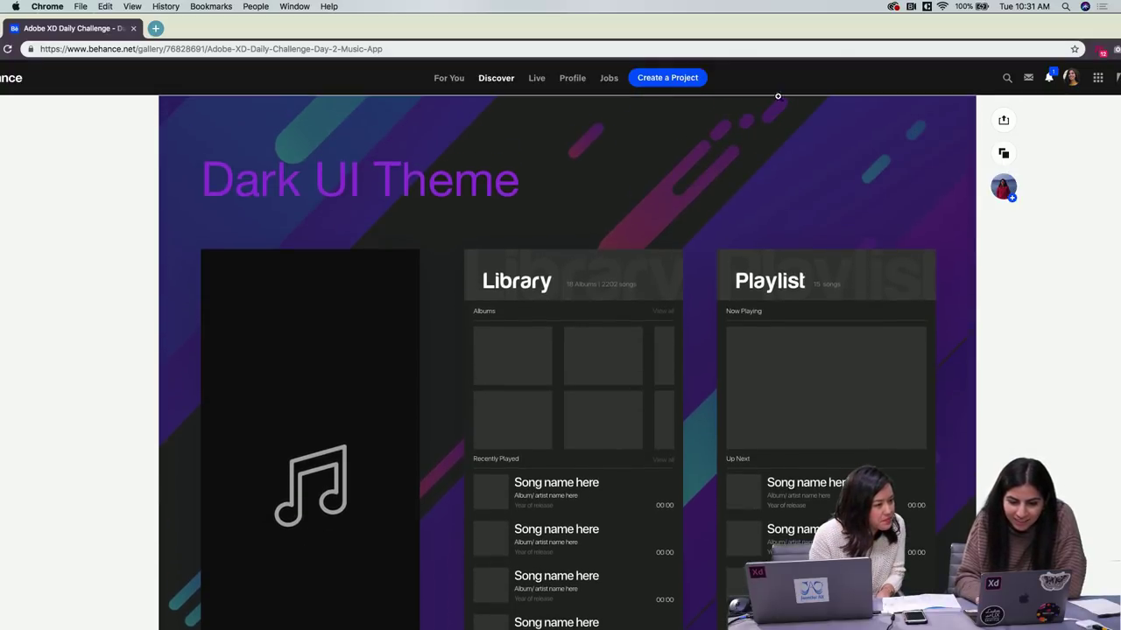
scroll(469, 376, down, 3)
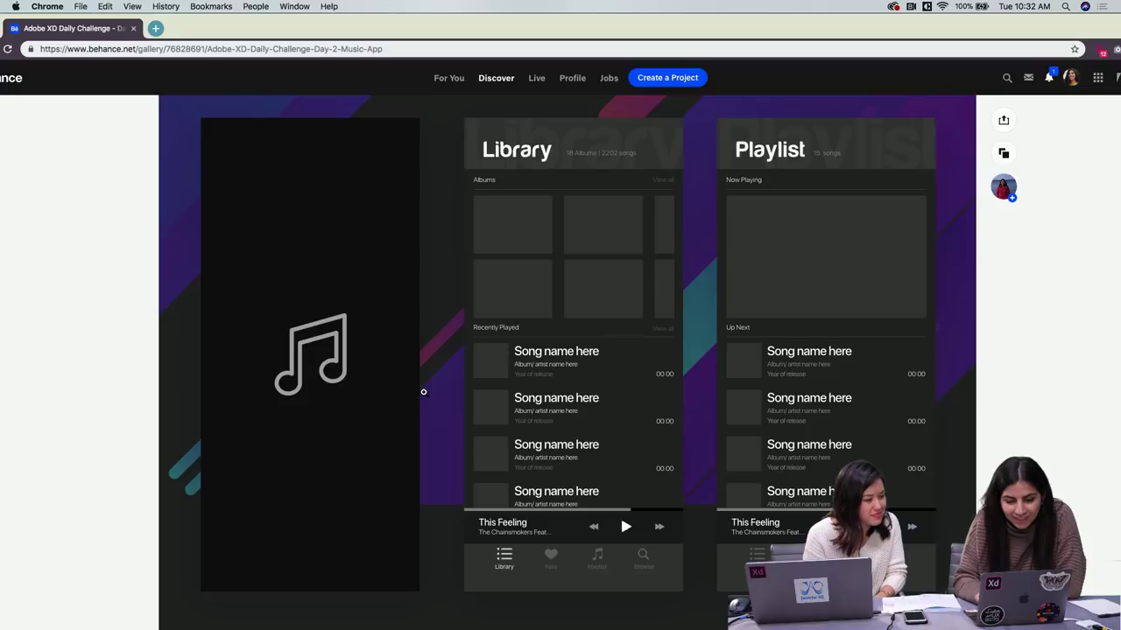
scroll(423, 390, down, 5)
scroll(423, 392, down, 3)
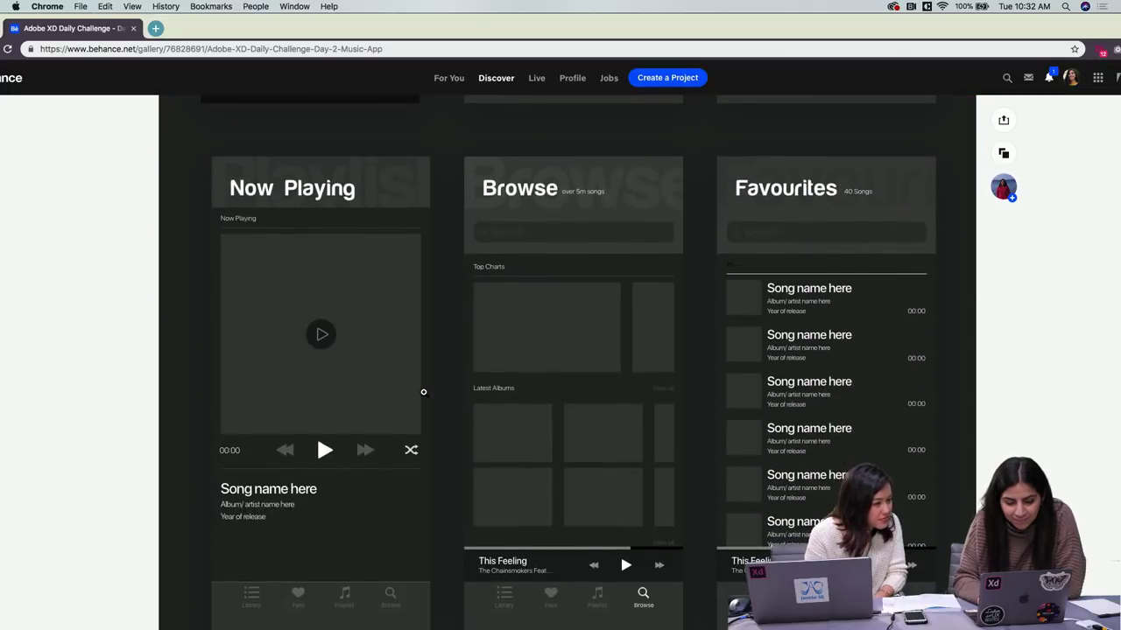
scroll(423, 393, up, 1)
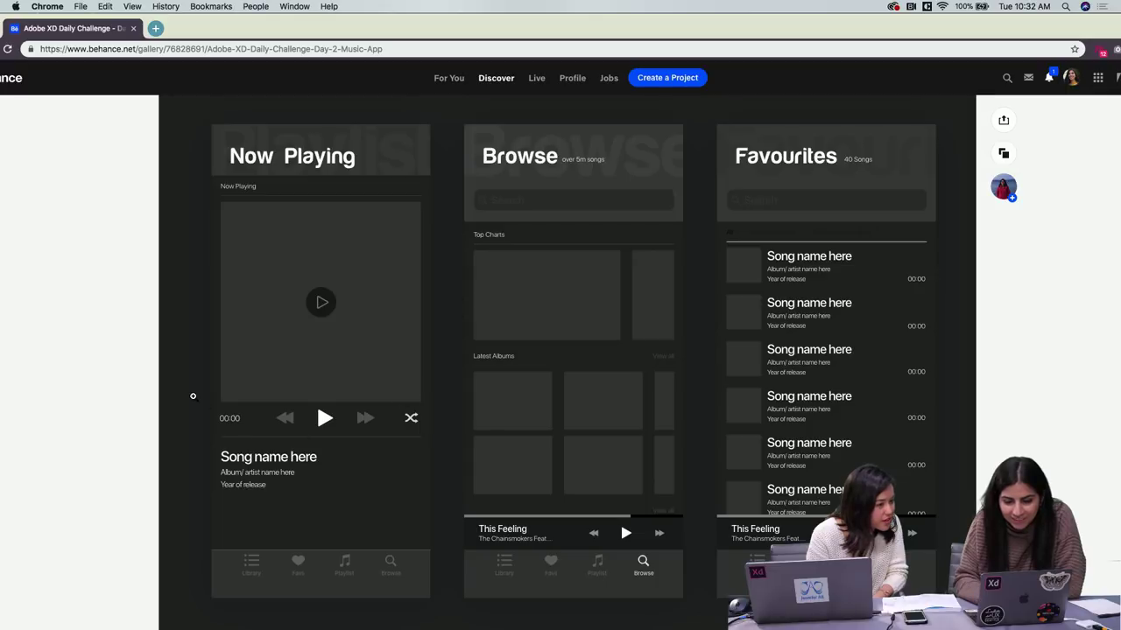
scroll(176, 447, down, 4)
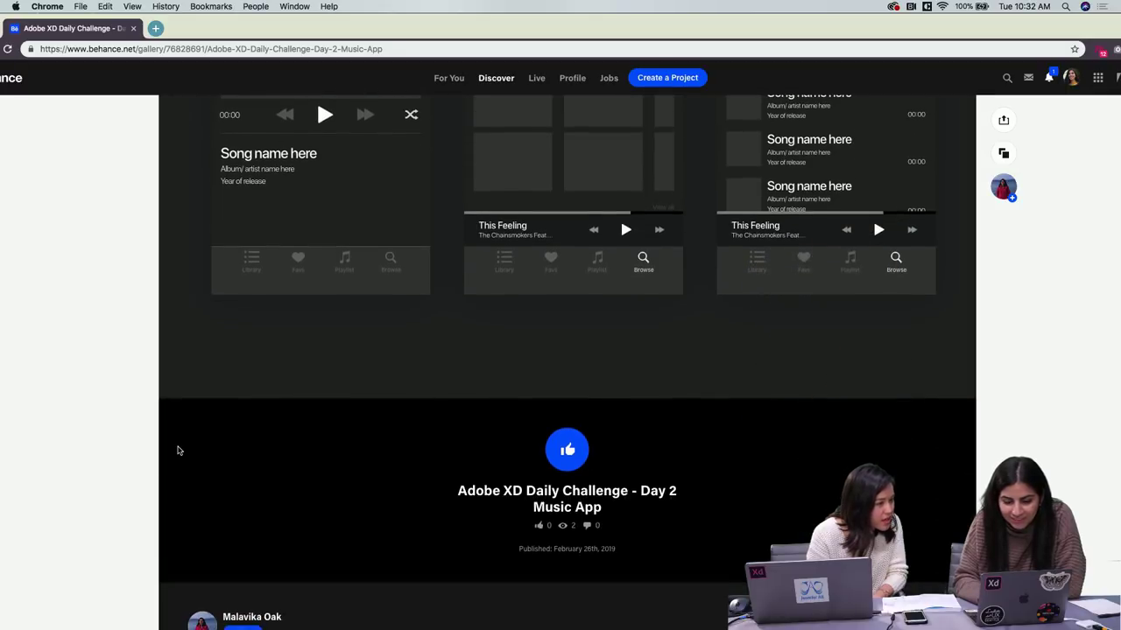
Inspect the headers, search fields and content layout of the dark Now Playing, Browse and Favourites screens.
scroll(176, 450, up, 5)
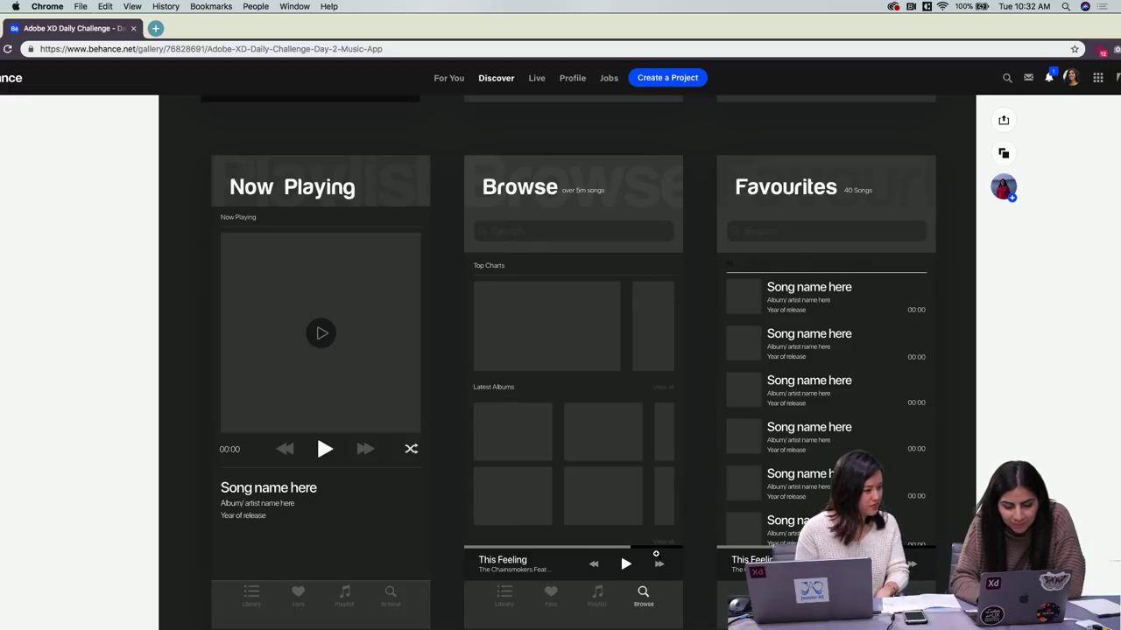
scroll(620, 525, down, 1)
scroll(692, 502, up, 2)
scroll(692, 502, up, 5)
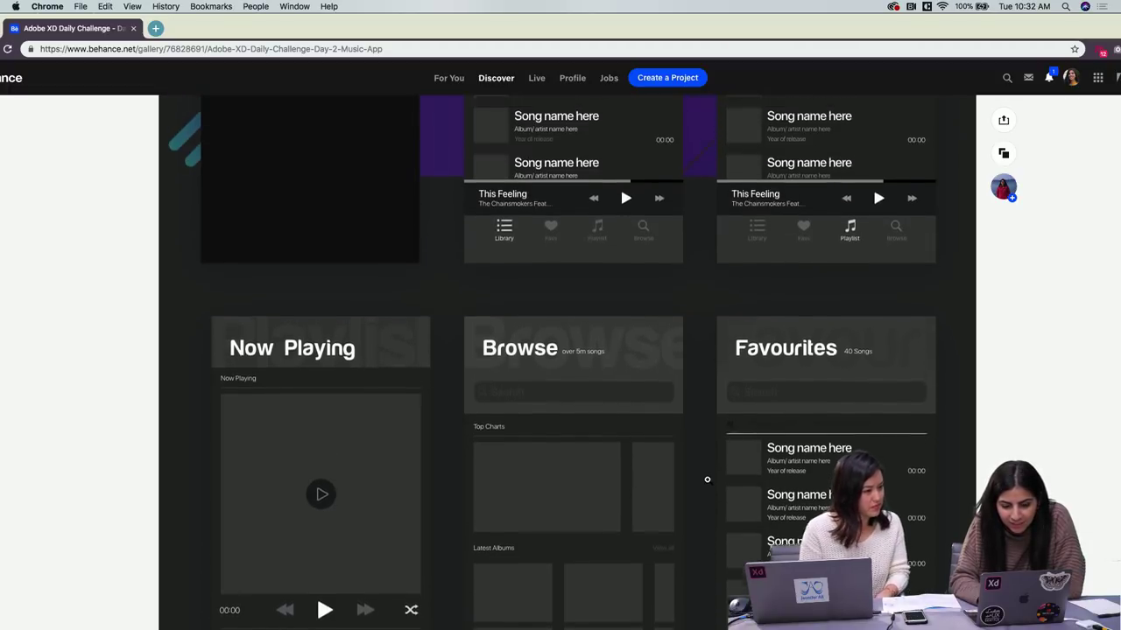
scroll(708, 480, down, 3)
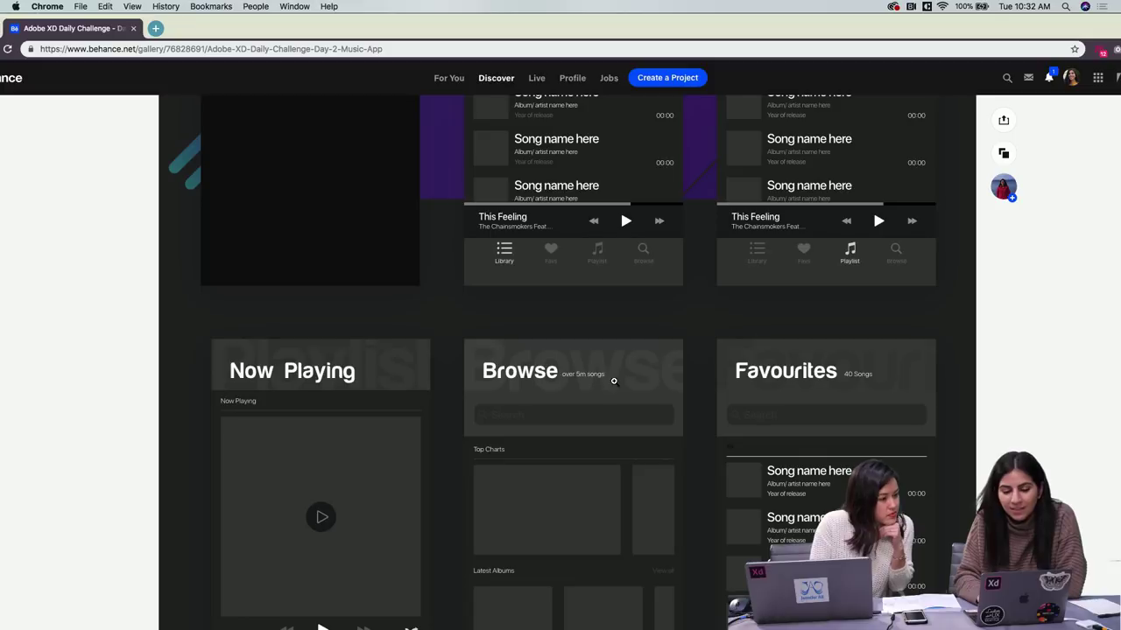
scroll(688, 346, up, 2)
scroll(663, 383, down, 1)
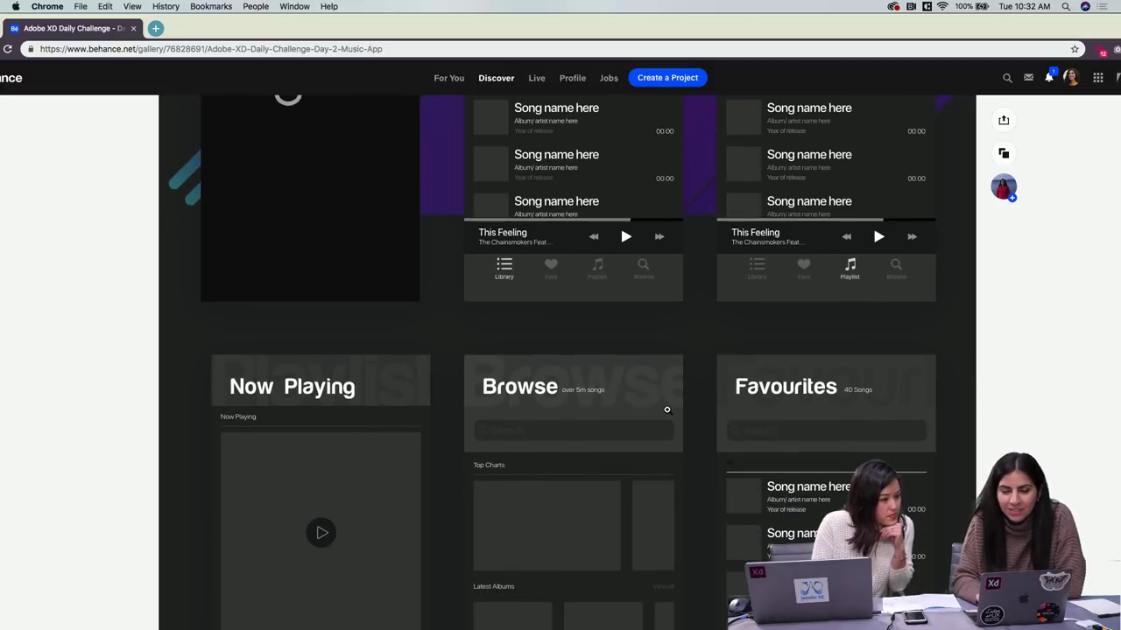
scroll(691, 398, up, 5)
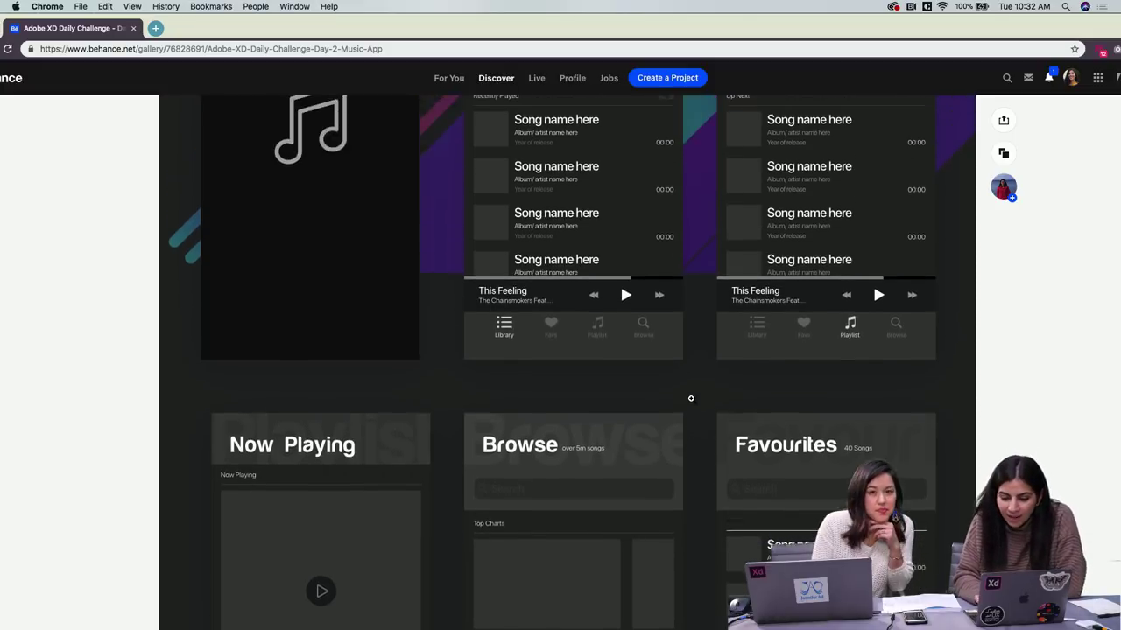
scroll(691, 398, down, 3)
scroll(691, 399, down, 3)
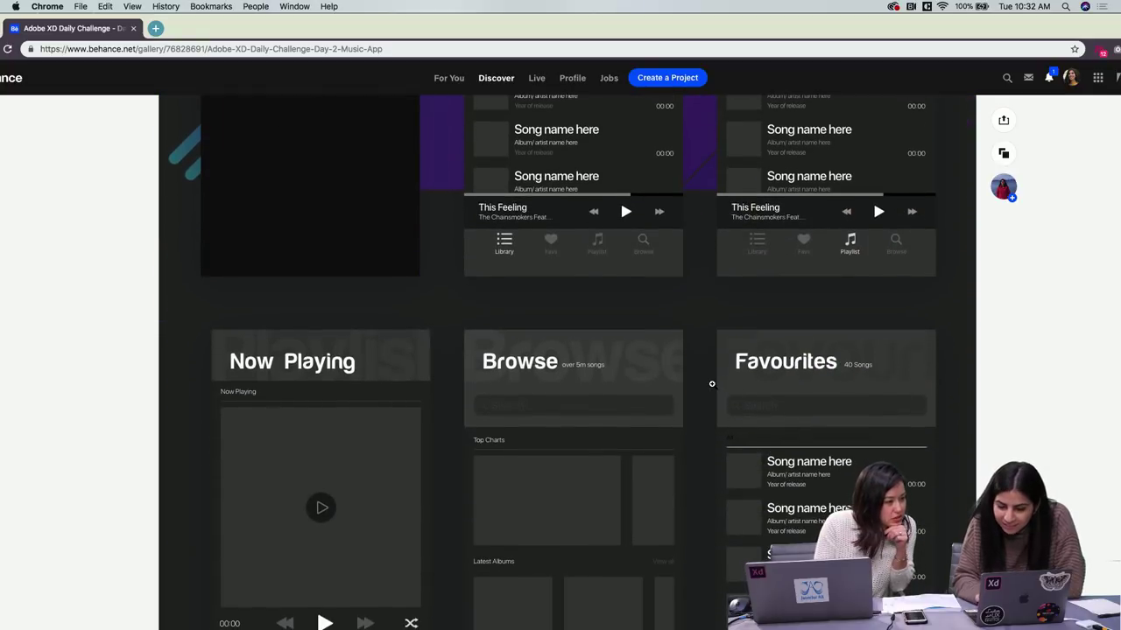
scroll(713, 383, down, 1)
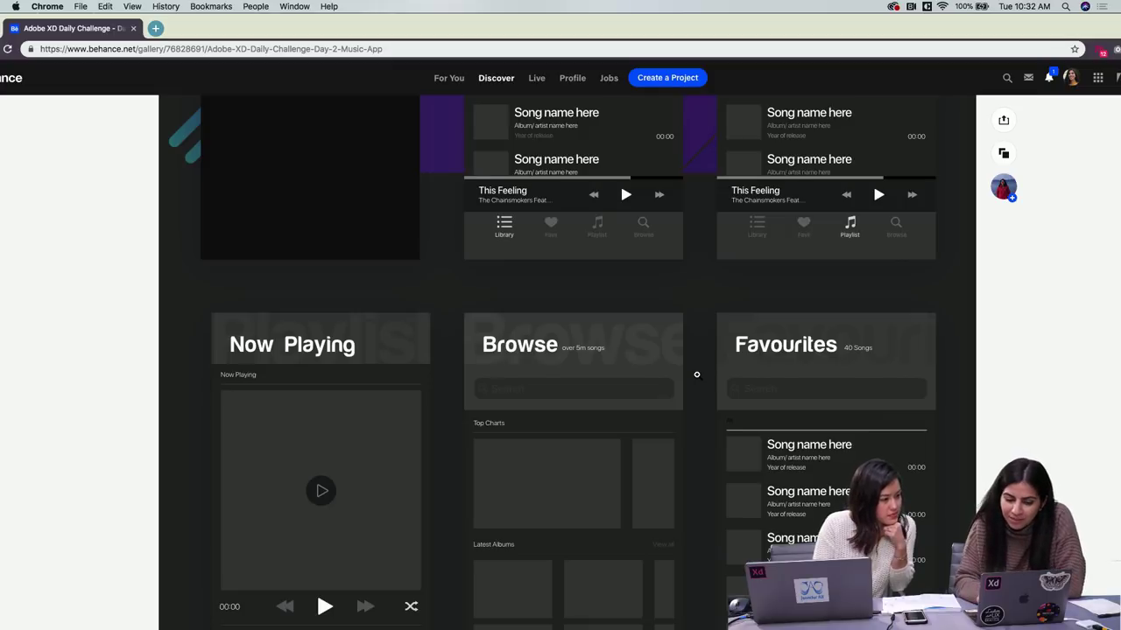
scroll(701, 382, down, 2)
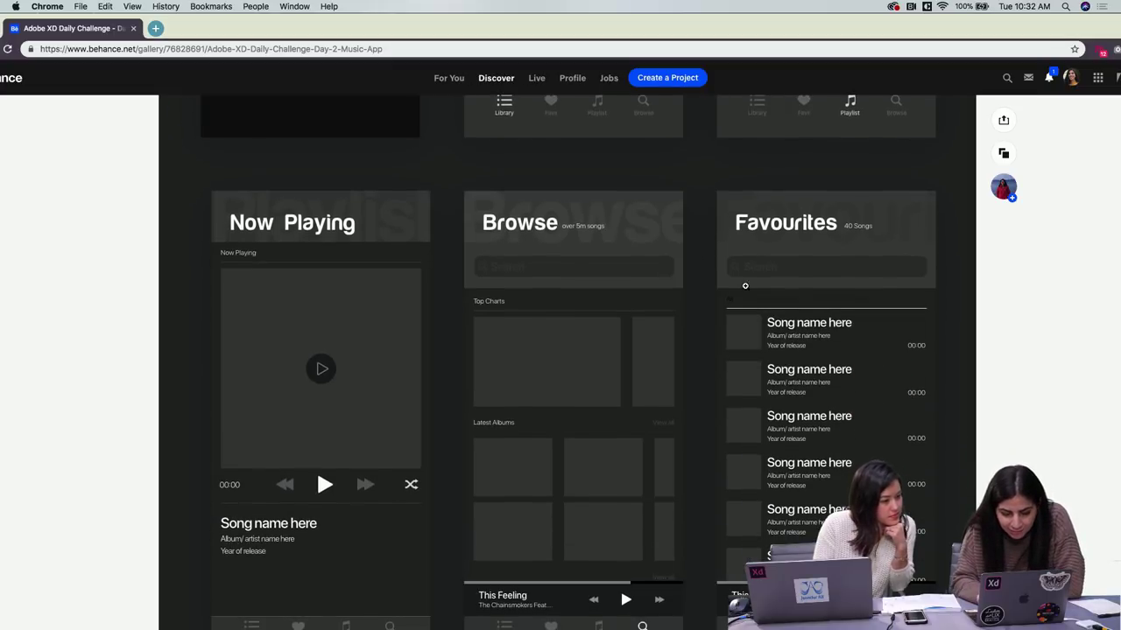
scroll(744, 283, down, 1)
scroll(747, 281, up, 1)
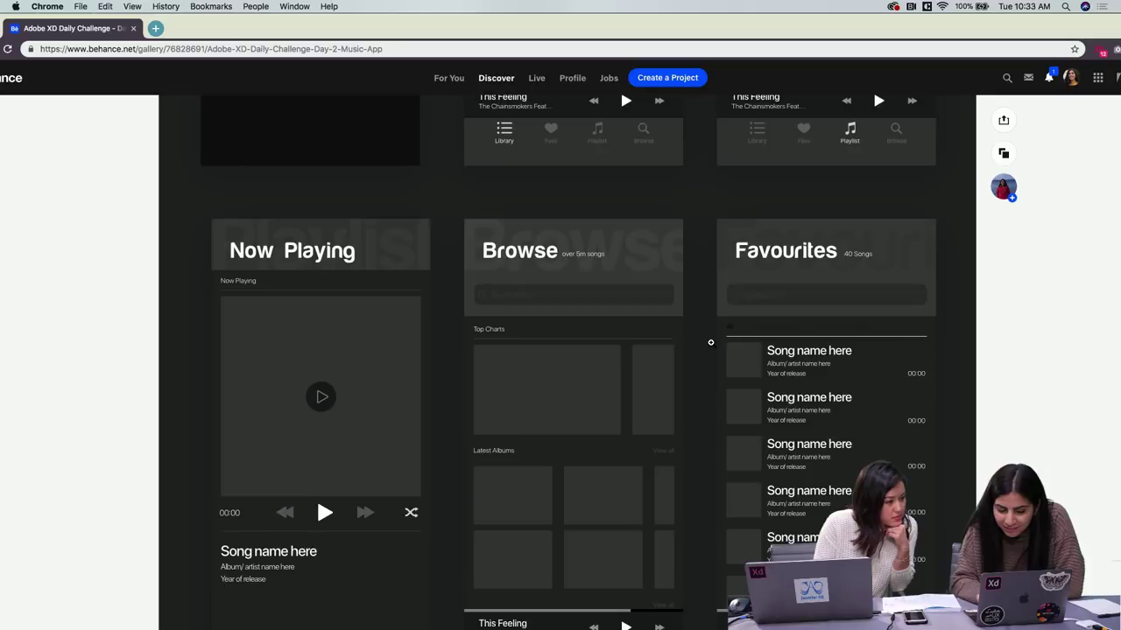
scroll(710, 342, down, 1)
scroll(710, 343, down, 3)
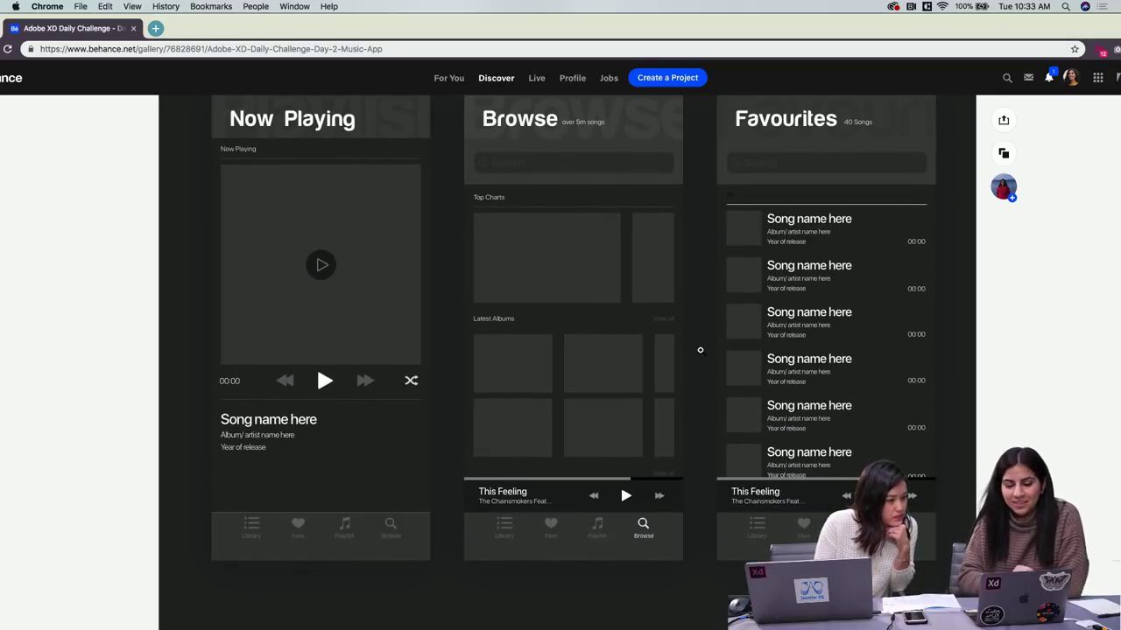
Compare the Light UI Theme's Now Playing, Browse and Favourites screens with their Dark UI Theme versions.
scroll(709, 368, up, 8)
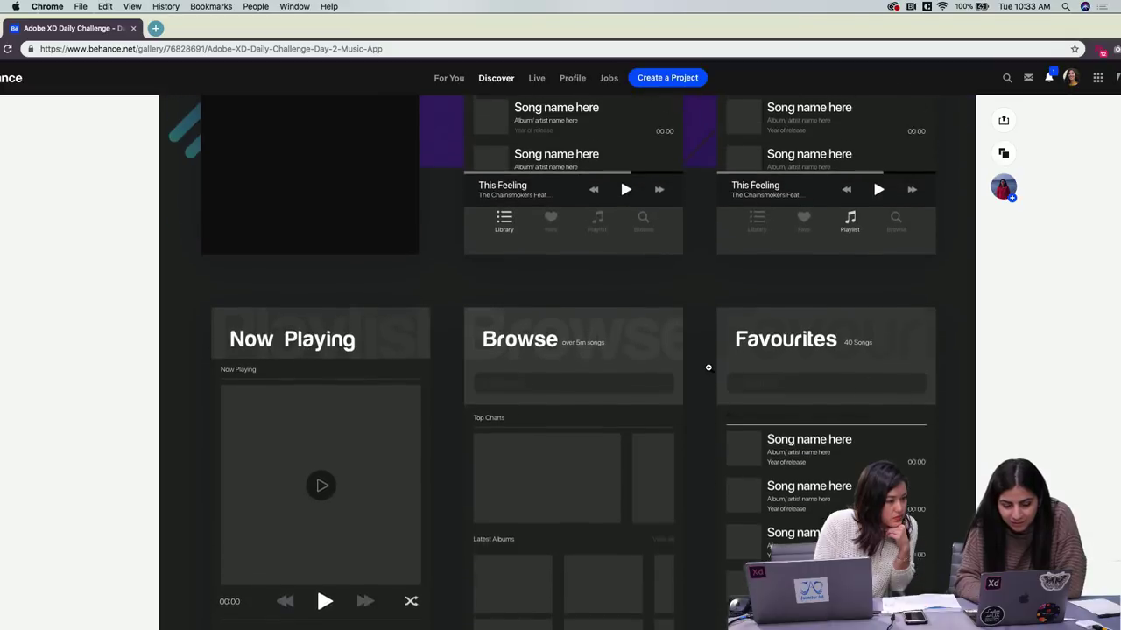
scroll(708, 368, up, 4)
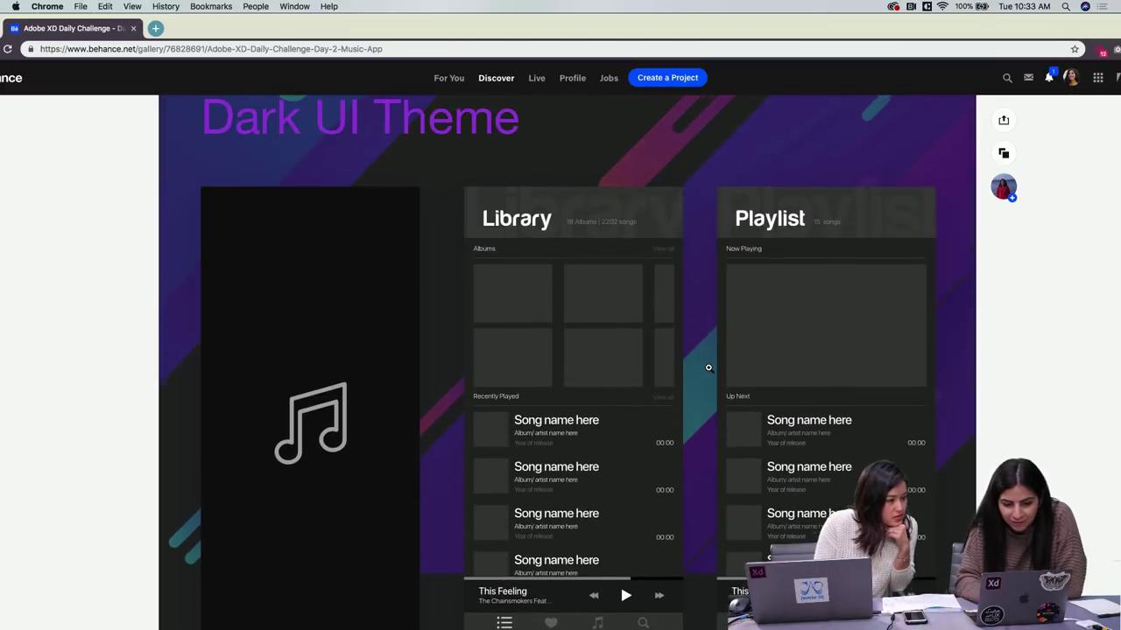
scroll(708, 367, up, 4)
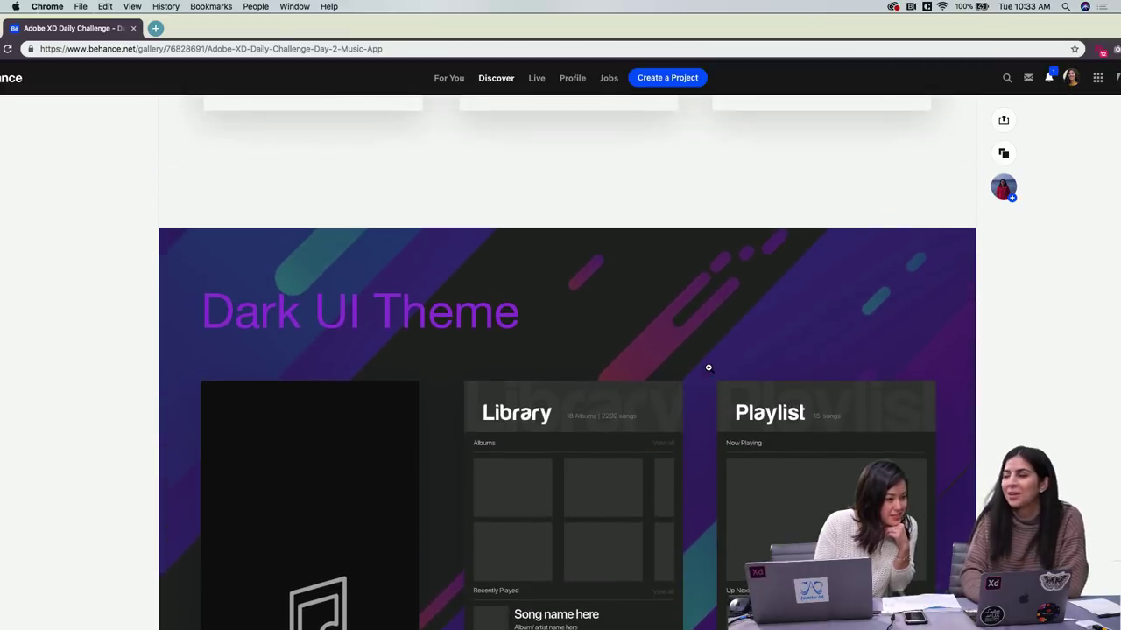
scroll(708, 367, up, 10)
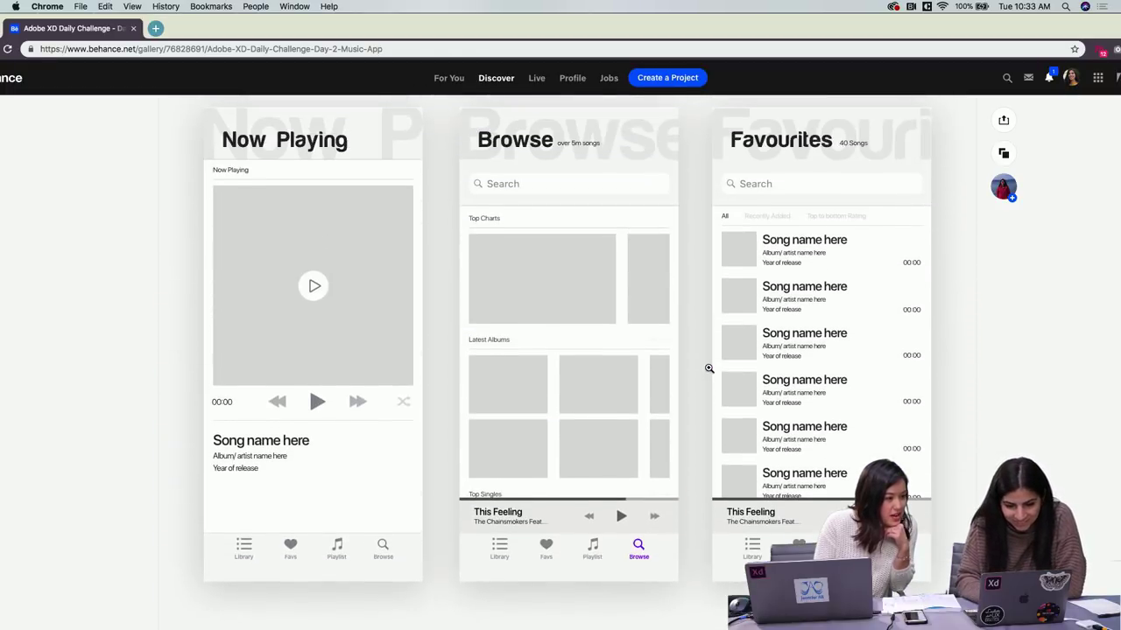
scroll(708, 367, up, 2)
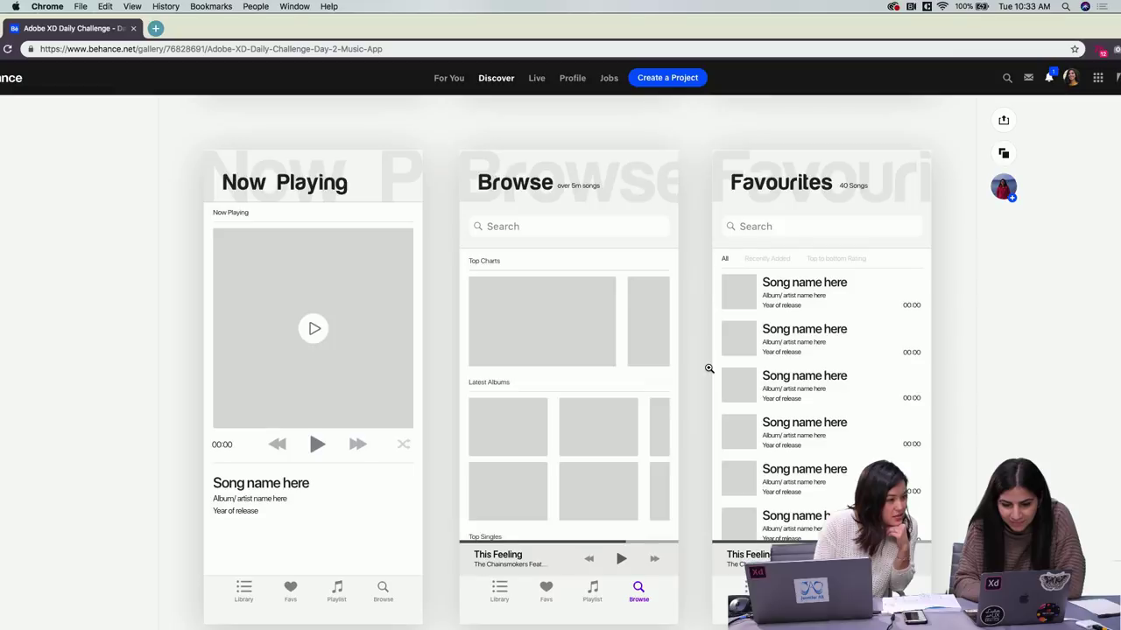
scroll(708, 368, down, 1)
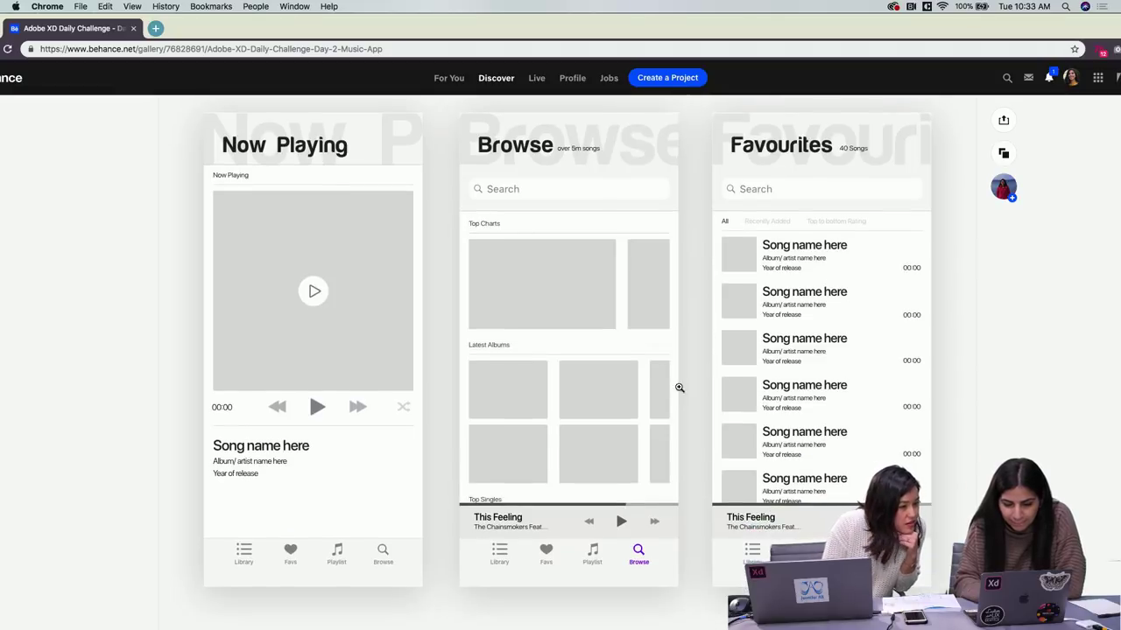
scroll(414, 421, up, 2)
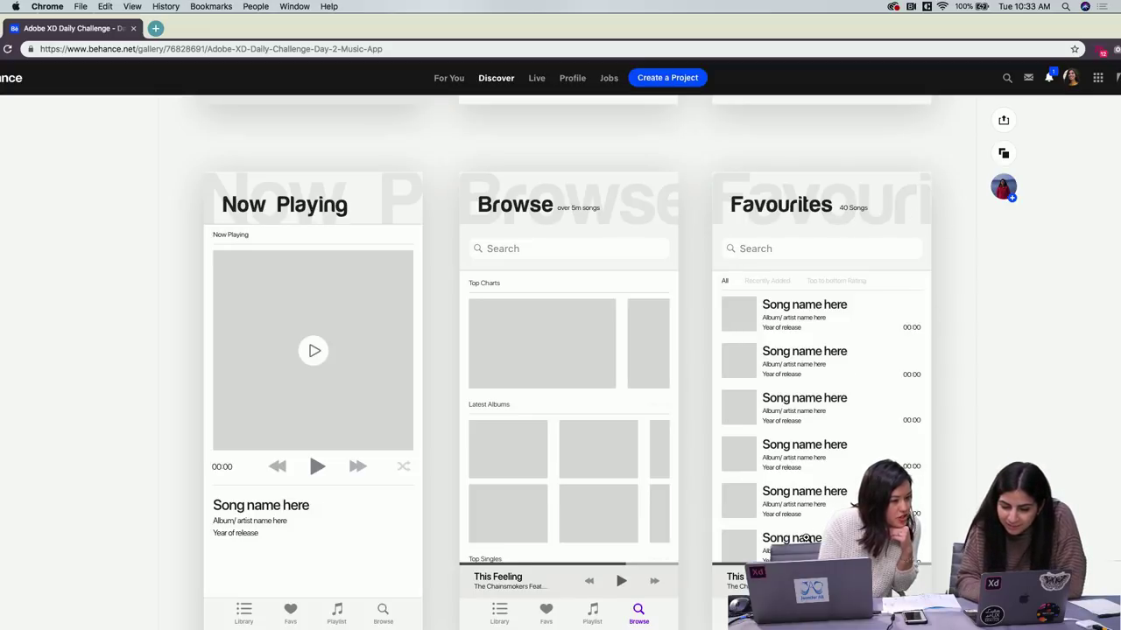
scroll(805, 538, up, 10)
scroll(806, 538, up, 1)
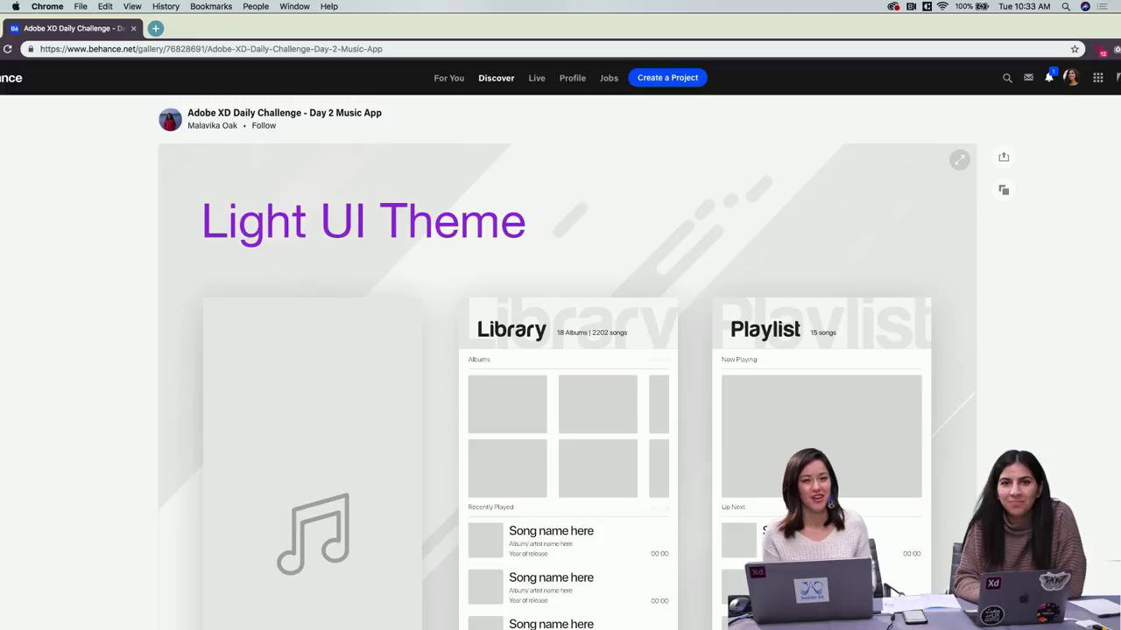
scroll(567, 362, down, 10)
scroll(568, 363, down, 10)
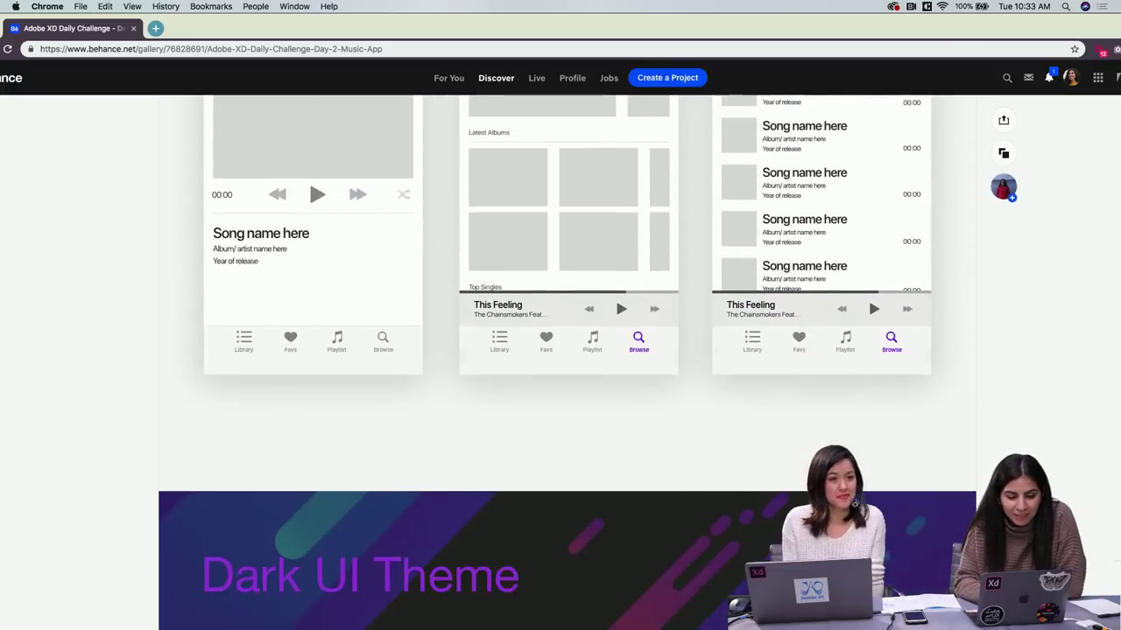
scroll(620, 435, down, 5)
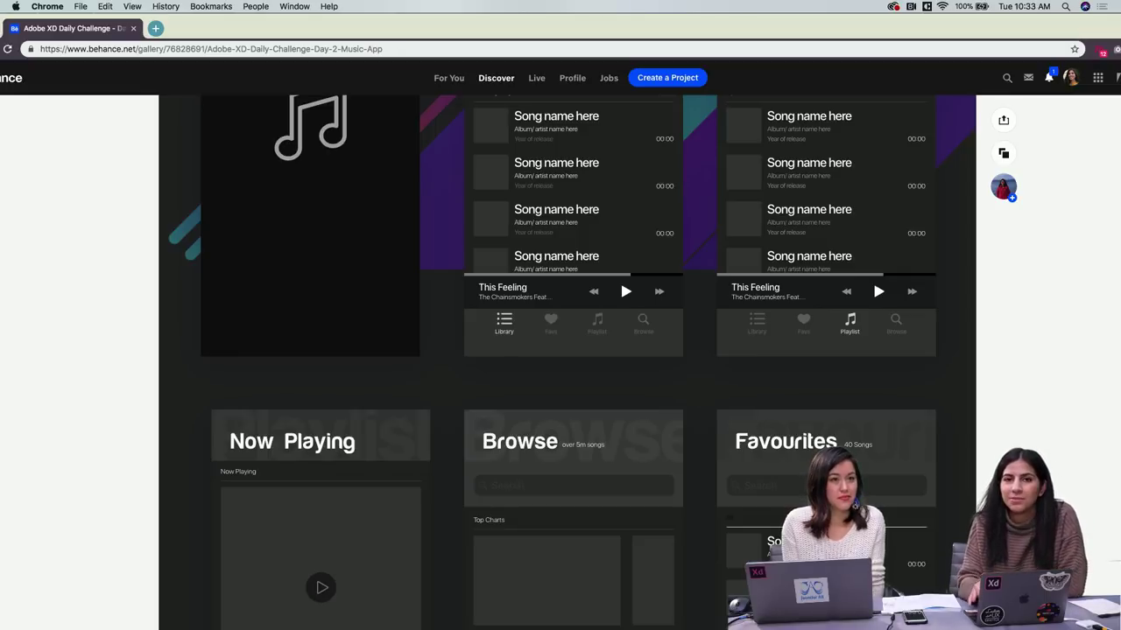
scroll(799, 436, up, 20)
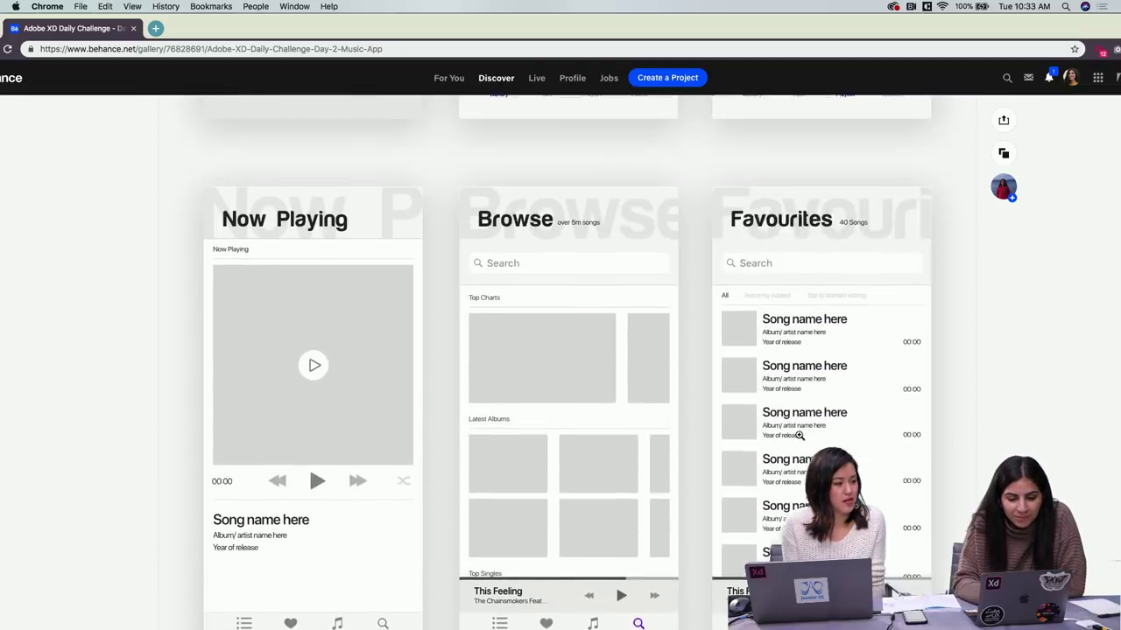
scroll(799, 435, up, 2)
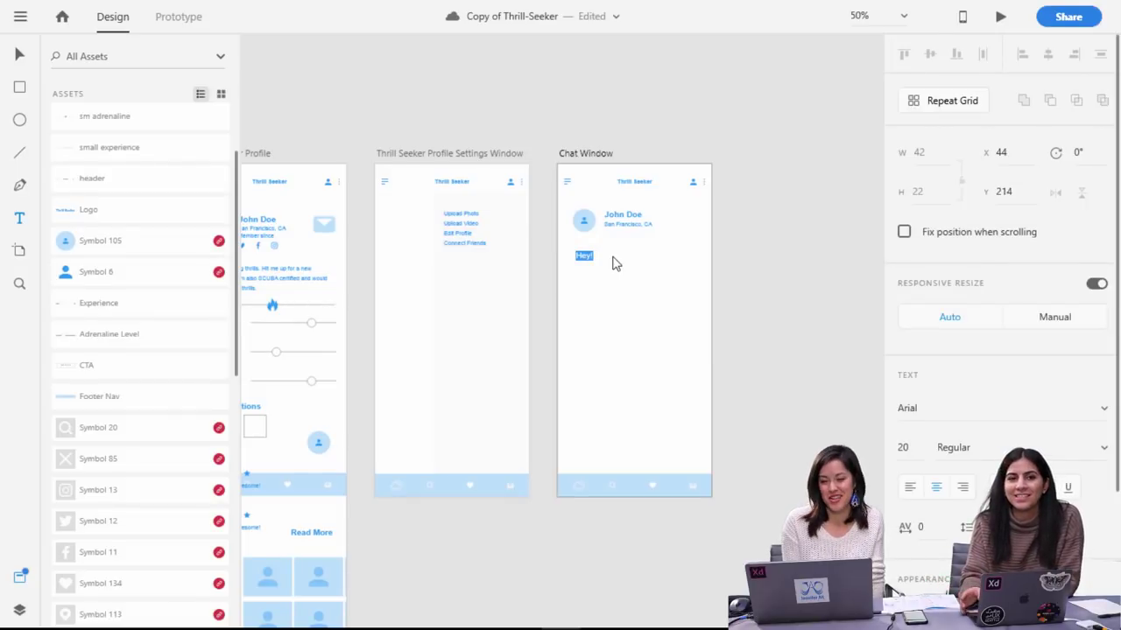
Switch back to Adobe XD and extend the "Hey!" text on the Chat Window artboard to "Hey! I've to meet.".
key(Escape)
click(589, 256)
key(super+plus)
key(Escape)
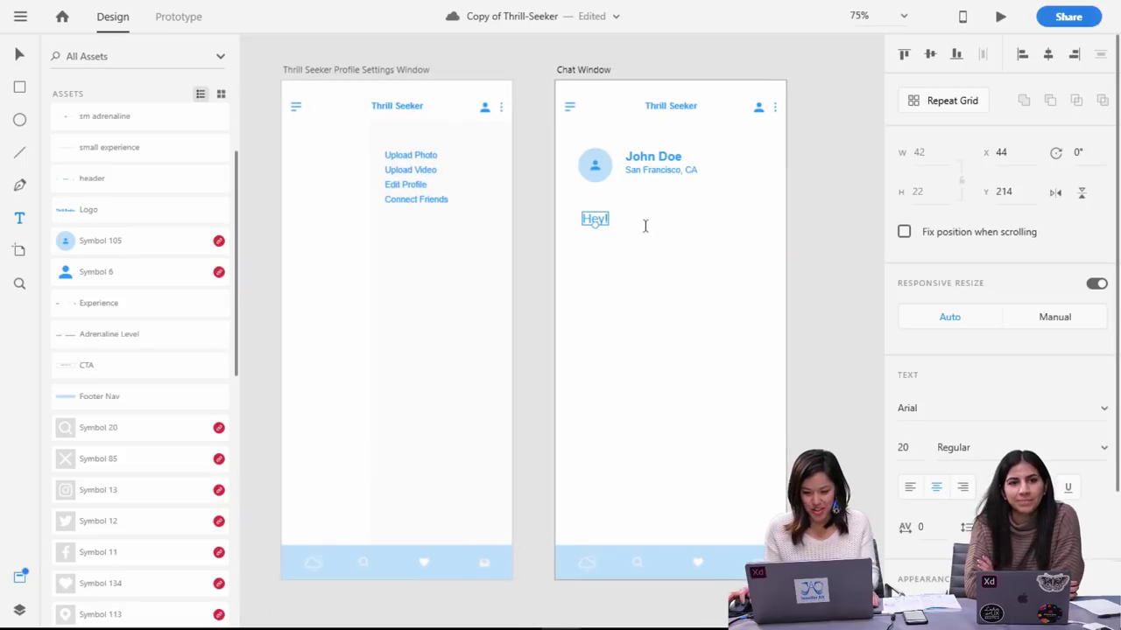
double_click(602, 219)
click(609, 220)
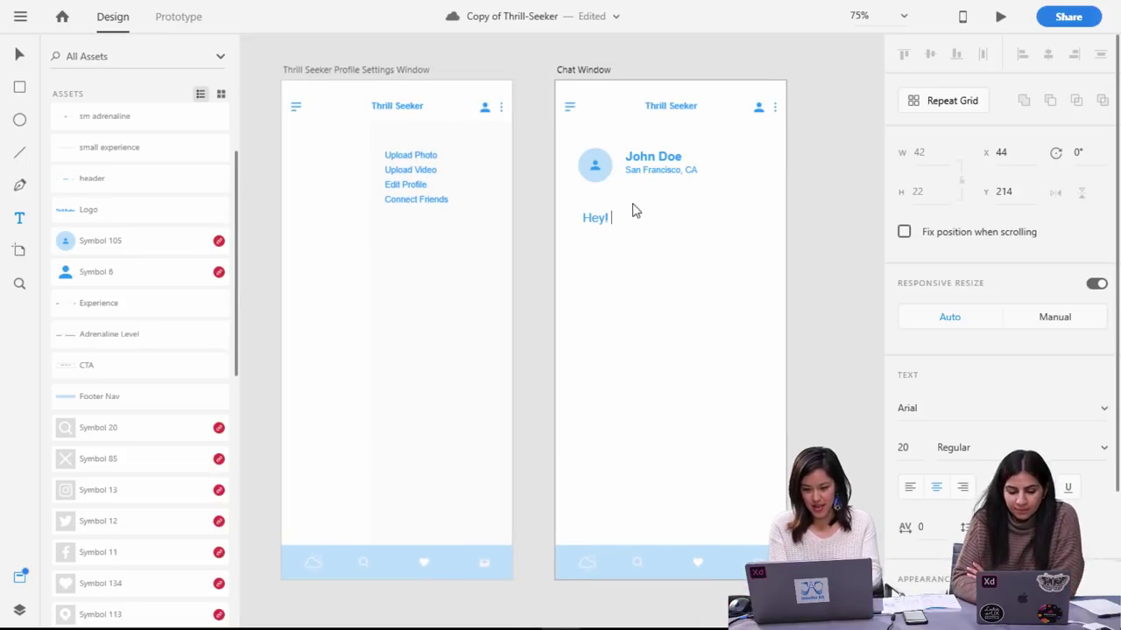
text(I've to meet)
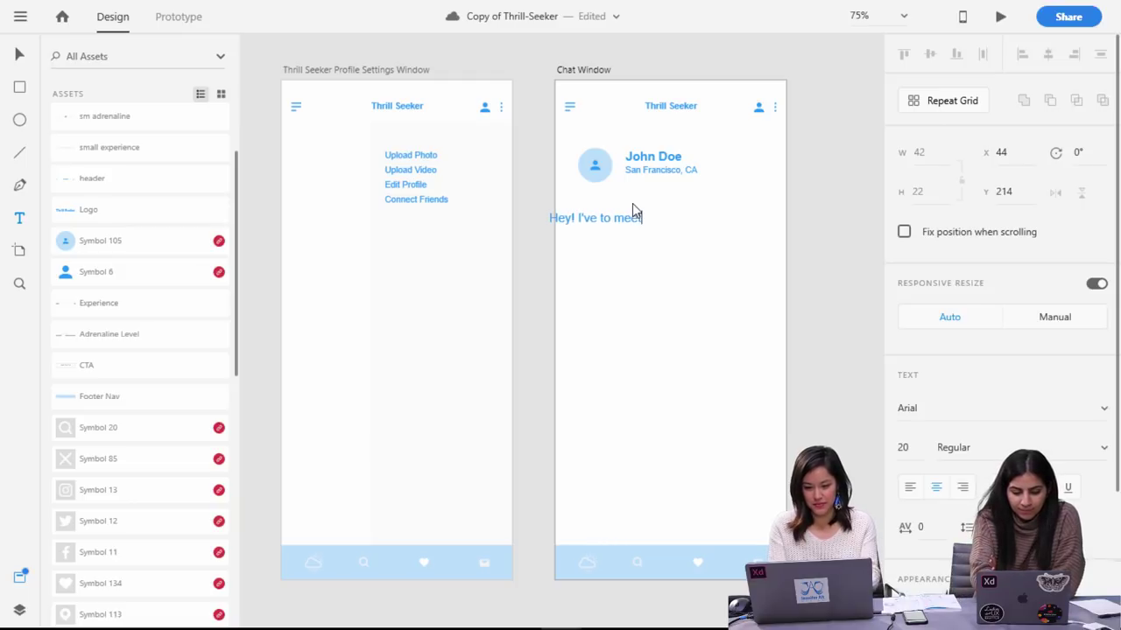
text(.)
key(Escape)
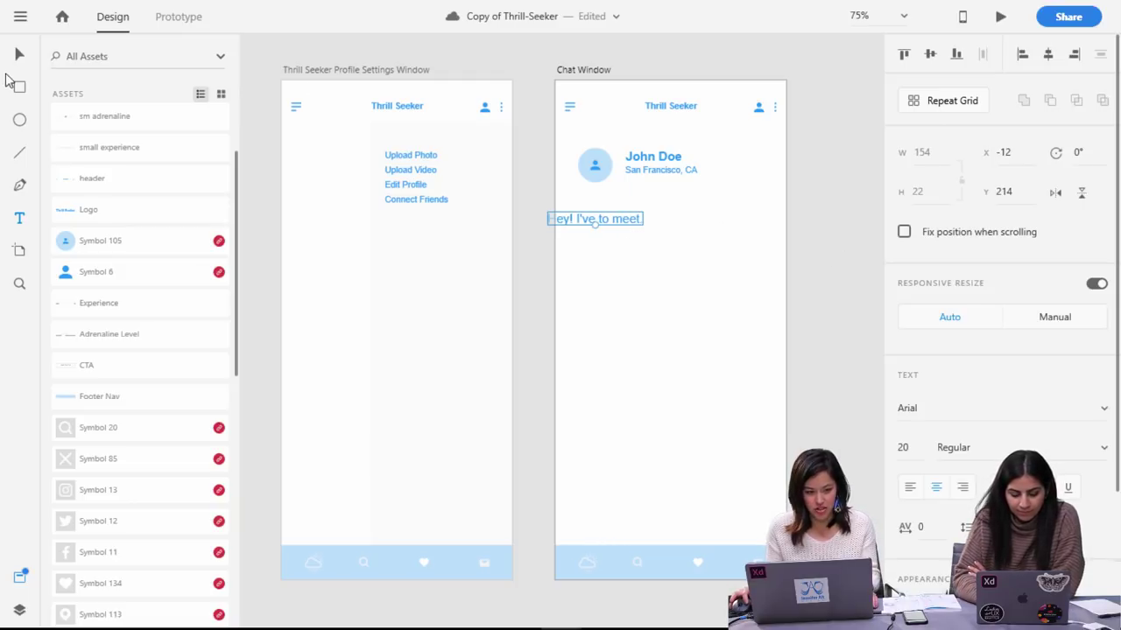
Place the greeting text under the profile block at X 34, Y 197 and duplicate the block below it at X 160, Y 262.
drag(609, 223, 648, 212)
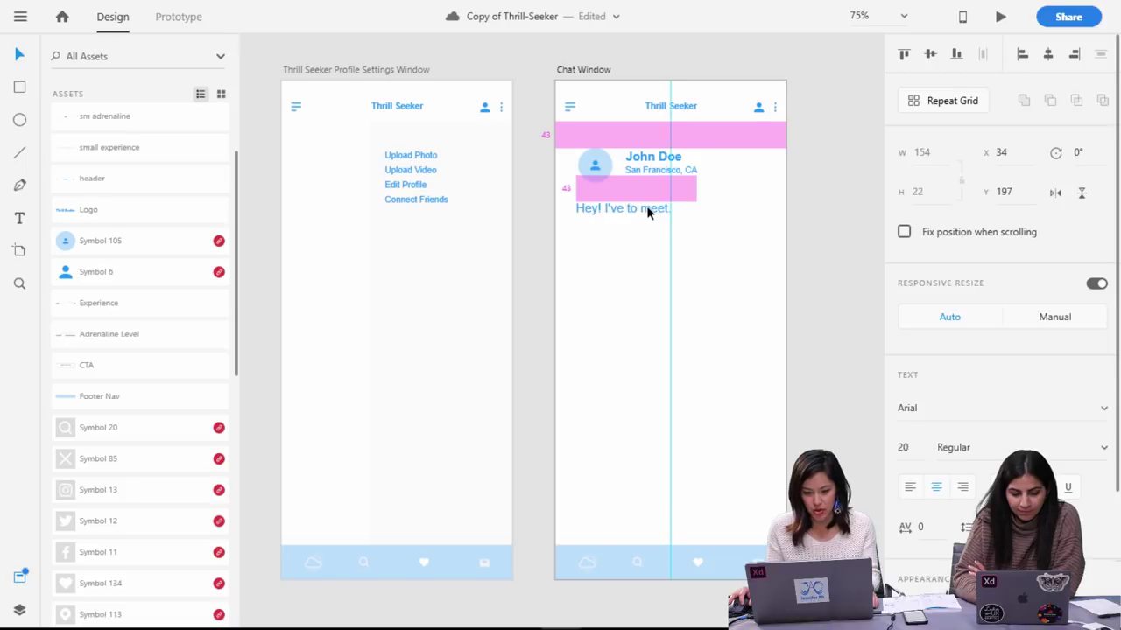
drag(800, 241, 579, 158)
click(817, 246)
drag(691, 190, 676, 255)
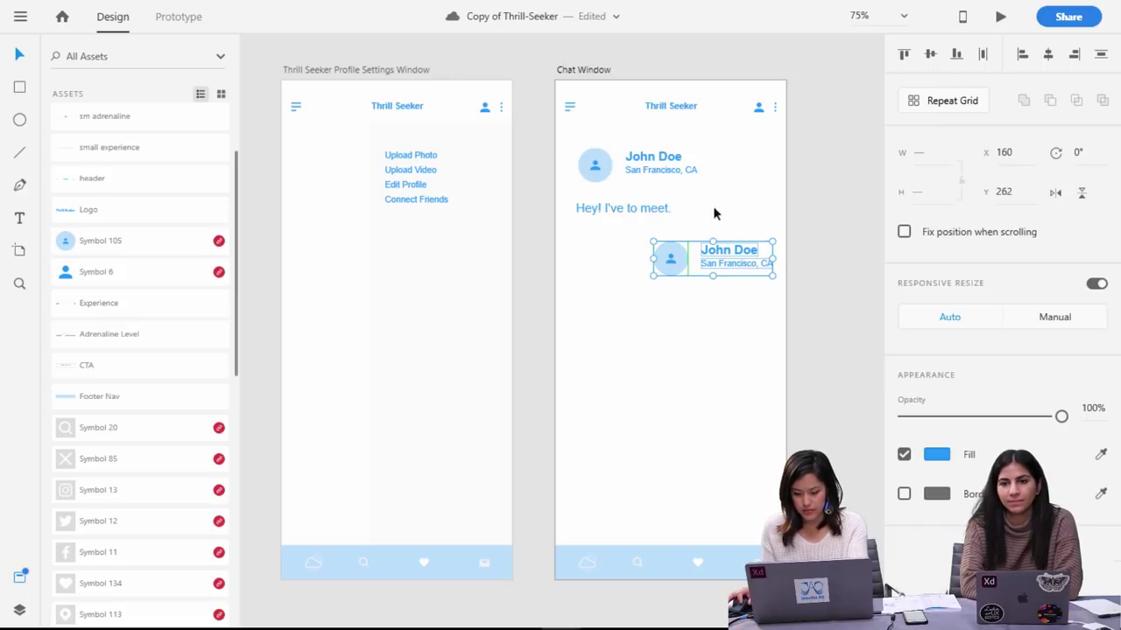
click(714, 213)
click(692, 255)
Duplicate the greeting text beneath the second profile block and change the copy to "How about tomorrow?".
click(661, 208)
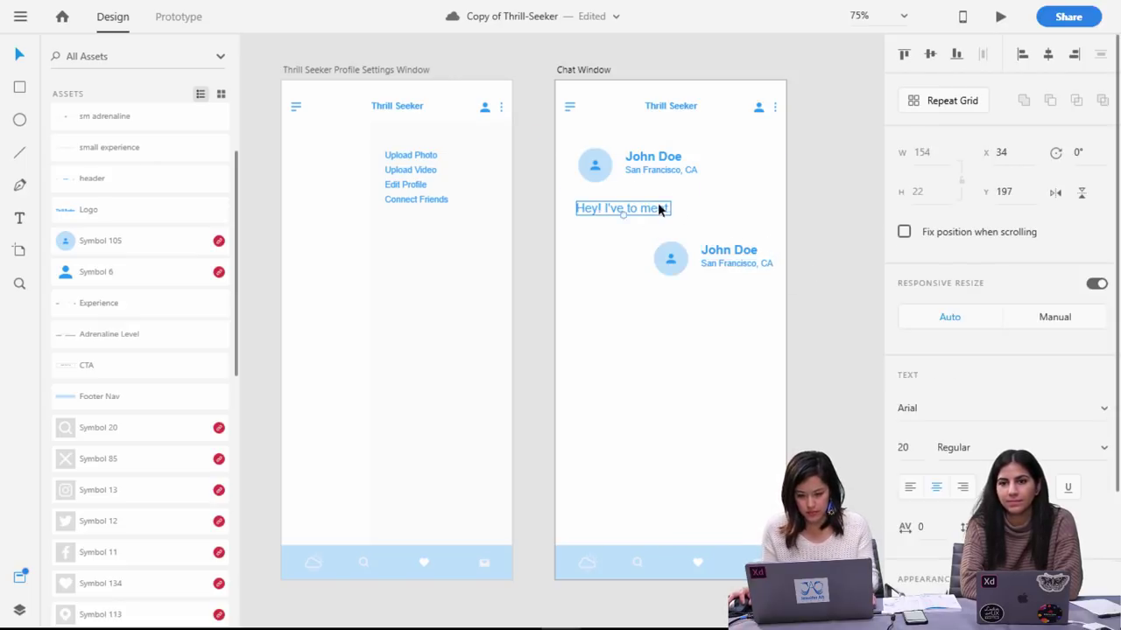
drag(643, 226, 753, 295)
double_click(753, 296)
click(750, 297)
triple_click(761, 300)
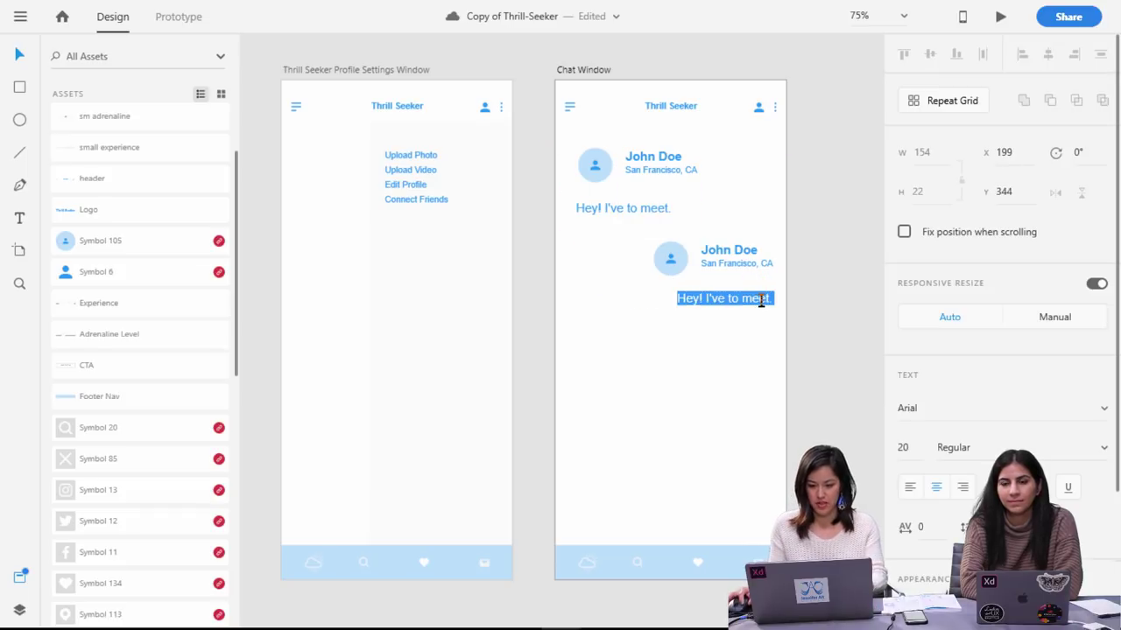
text(How about)
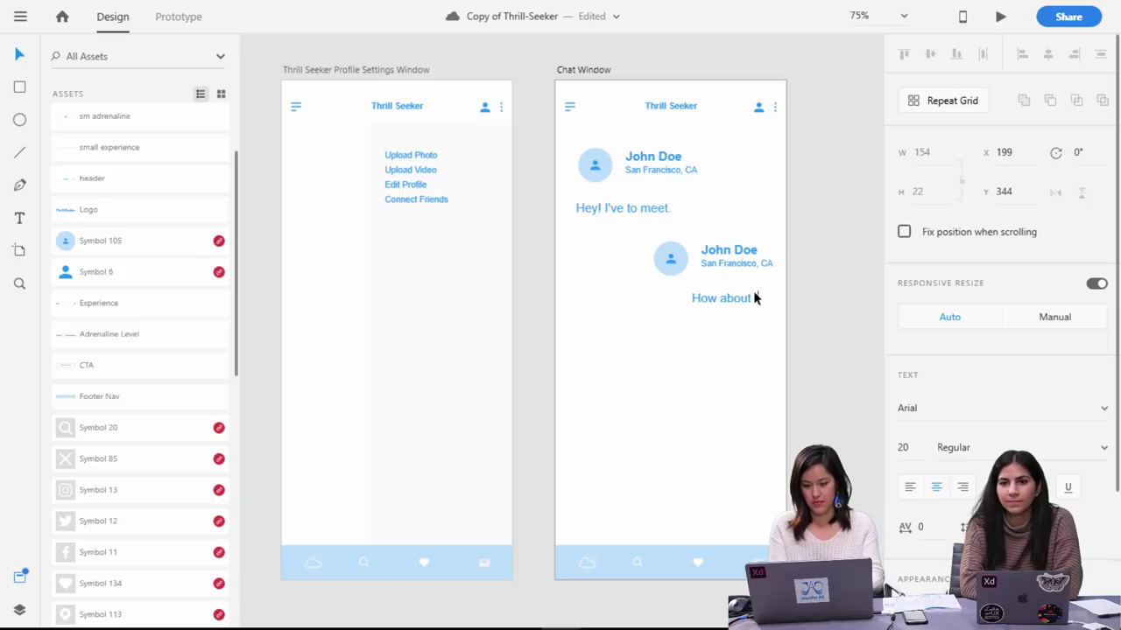
text( tomorrow?)
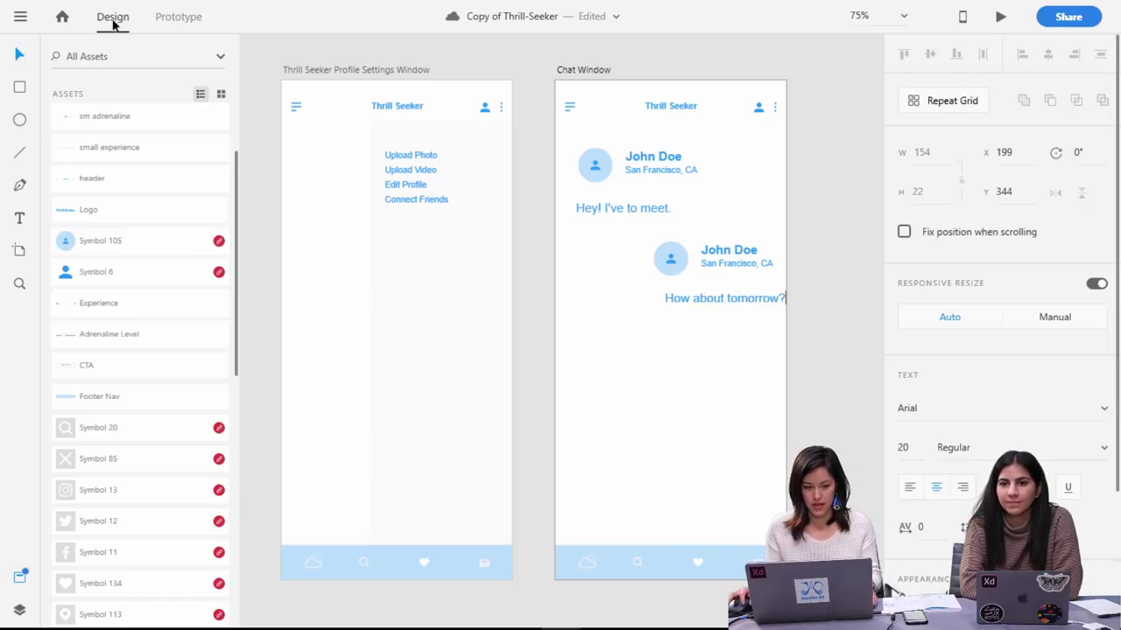
key(Escape)
click(819, 327)
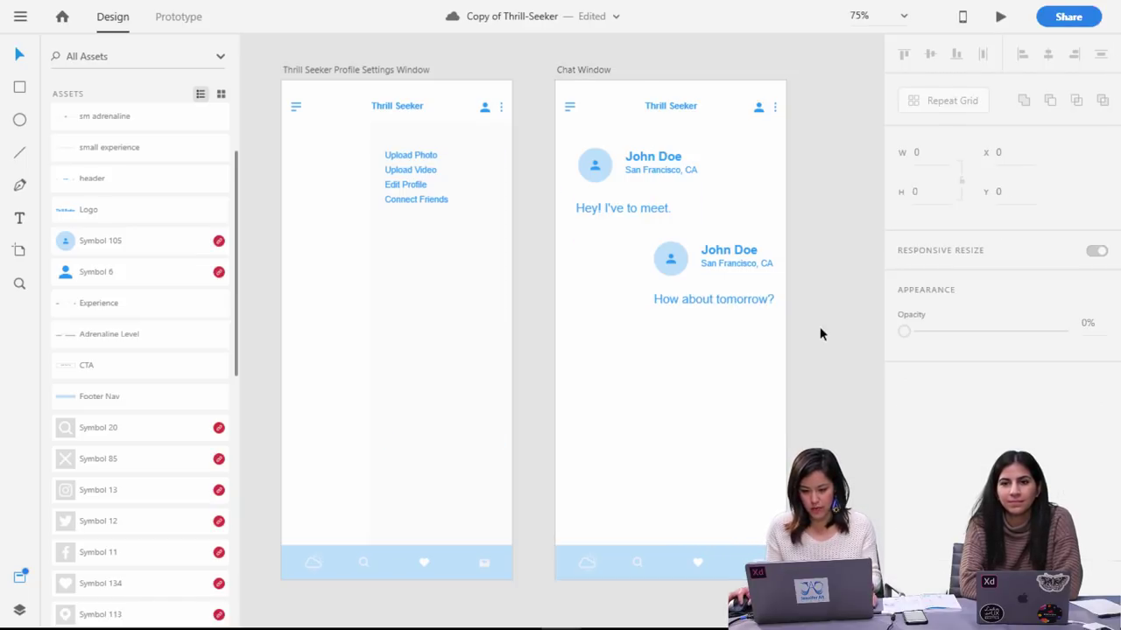
Draw a message box rectangle 334 wide above the footer navigation and reduce its height to about 81.
mouse_move(774, 519)
mouse_down()
mouse_move(625, 388)
mouse_move(569, 442)
mouse_up()
click(19, 55)
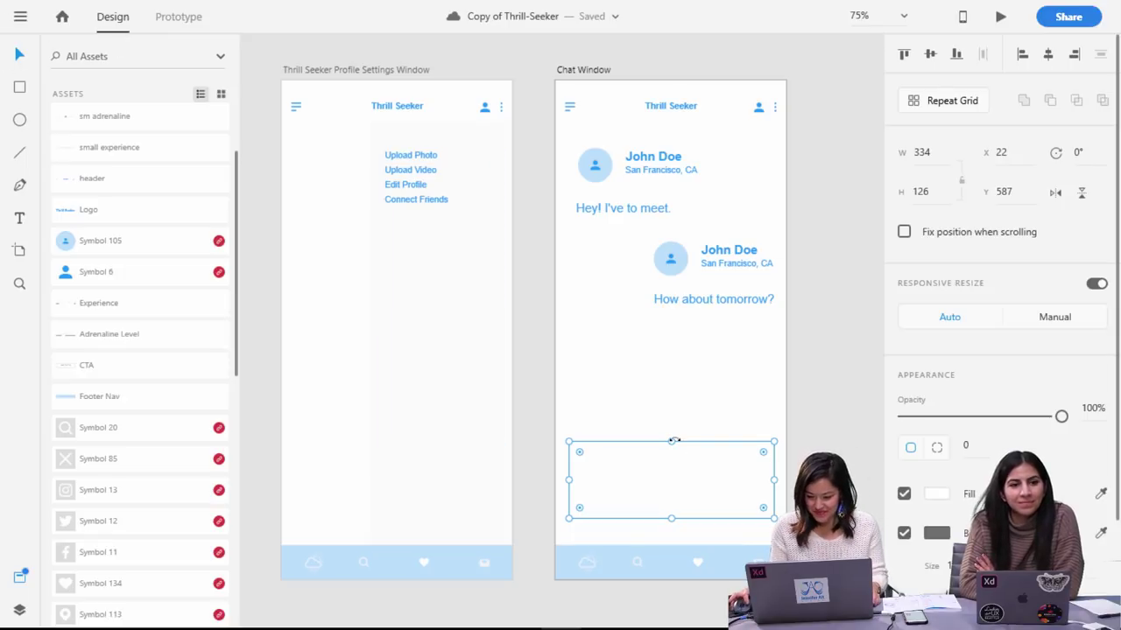
drag(672, 442, 673, 469)
key(Escape)
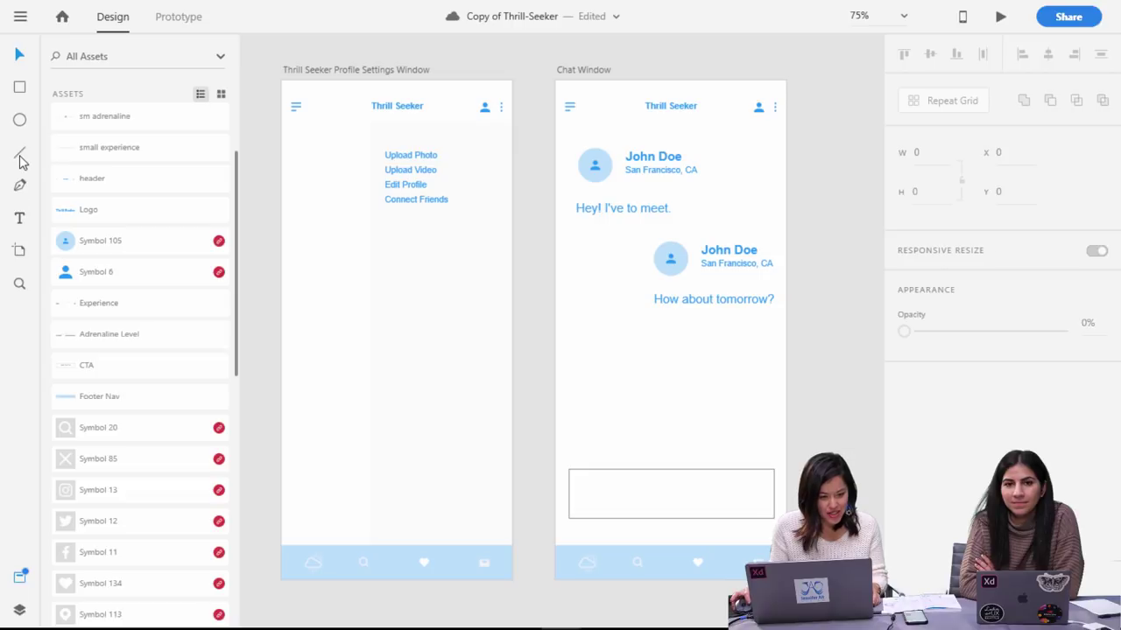
Copy the white X icon from beside the Home artboard and paste it above the message box on the Chat Window artboard.
drag(283, 458, 898, 423)
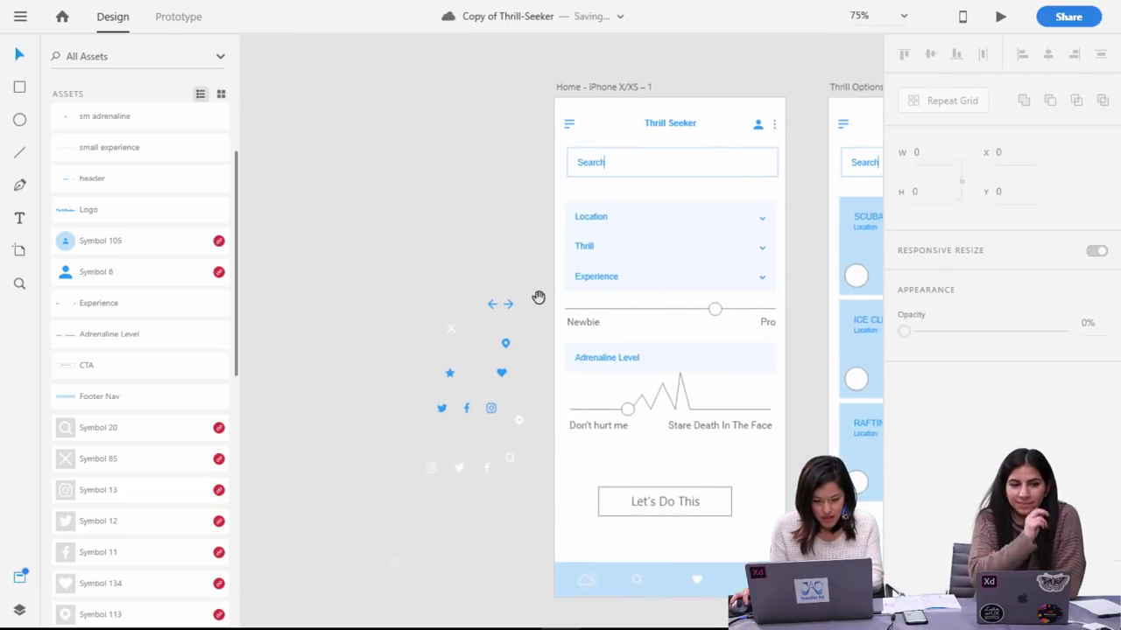
click(447, 326)
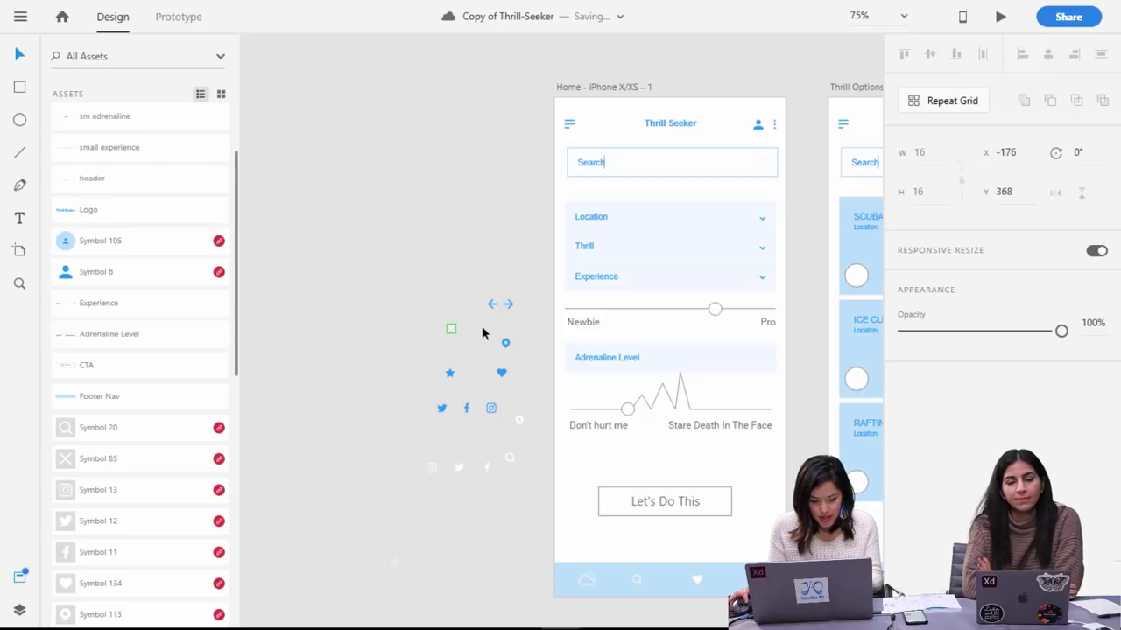
scroll(706, 473, right, 15)
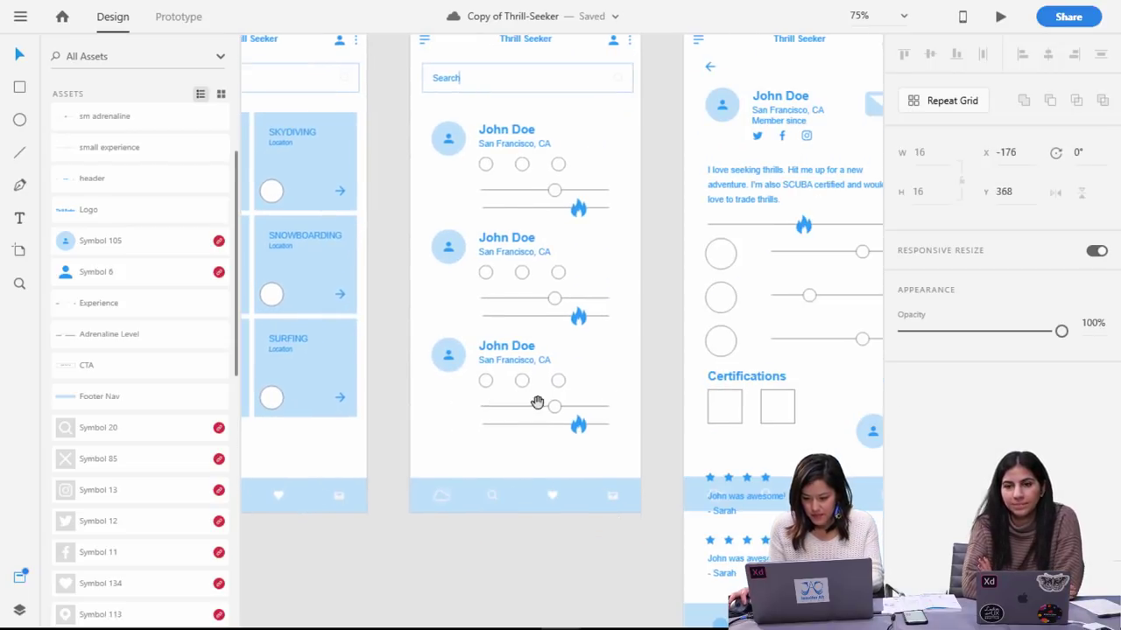
drag(580, 303, 441, 336)
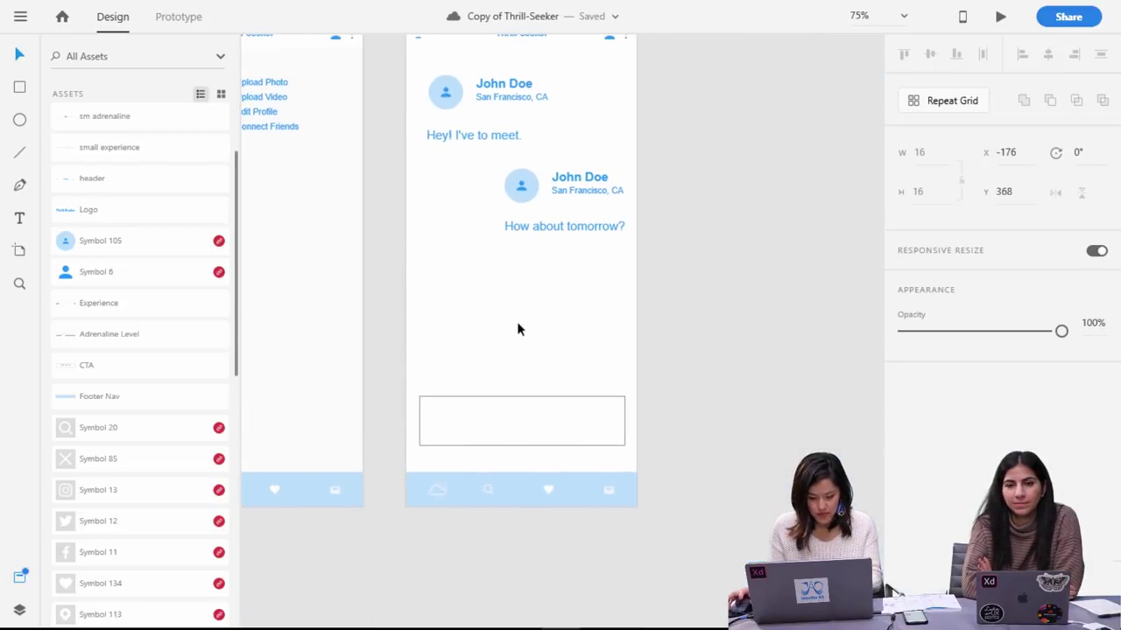
key(ctrl+v)
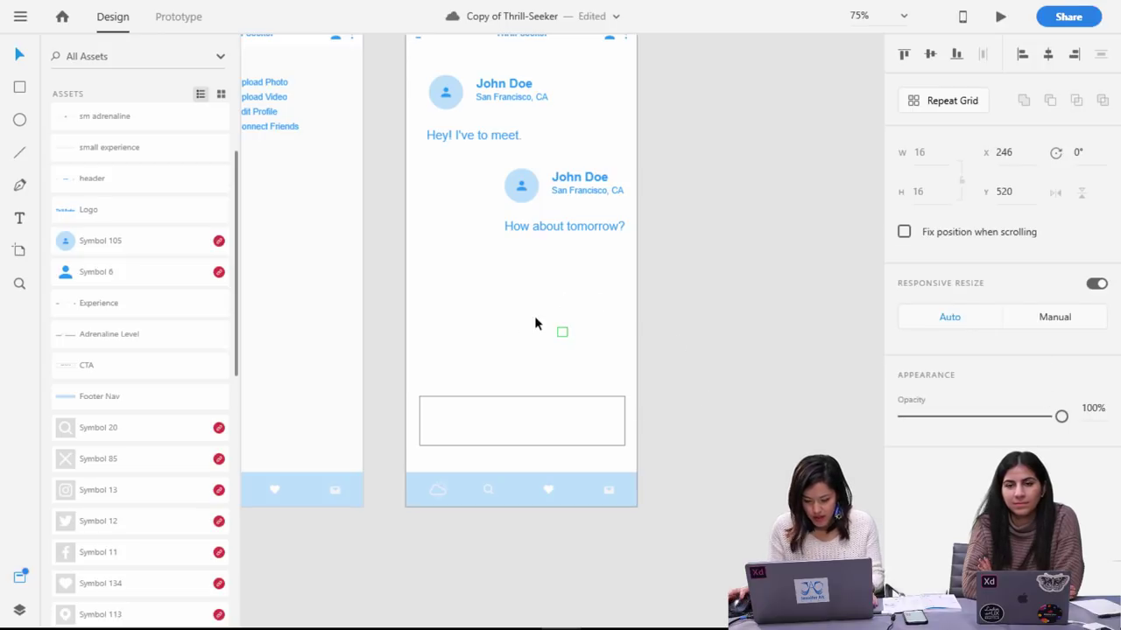
Try to edit the pasted X icon's inner path and push overrides to its linked symbol.
scroll(535, 324, up, 4)
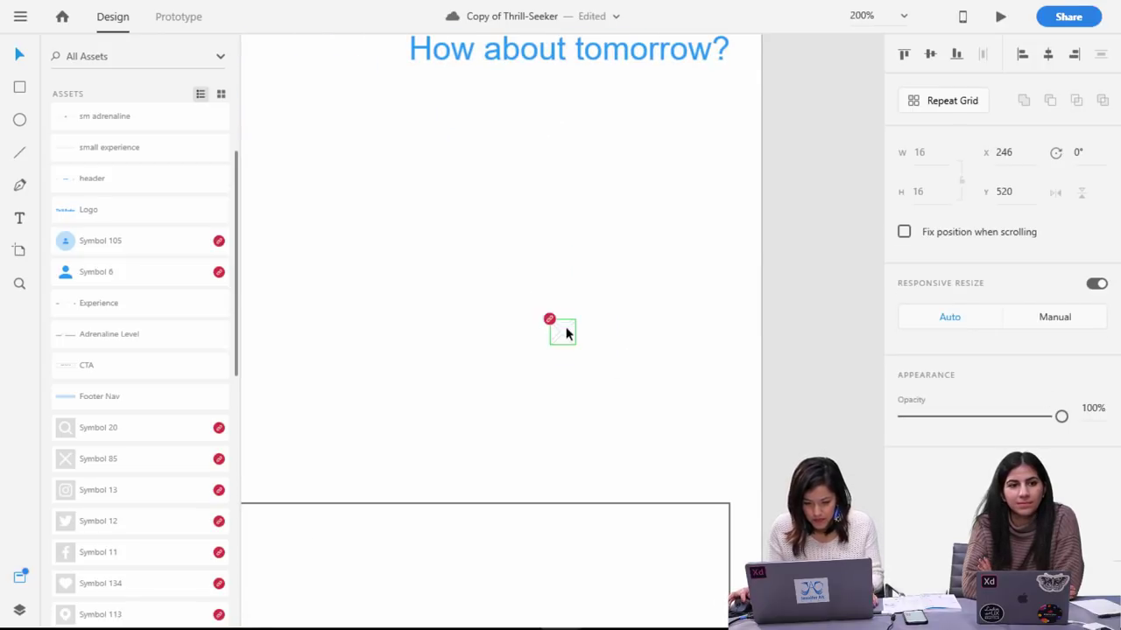
double_click(565, 332)
key(Escape)
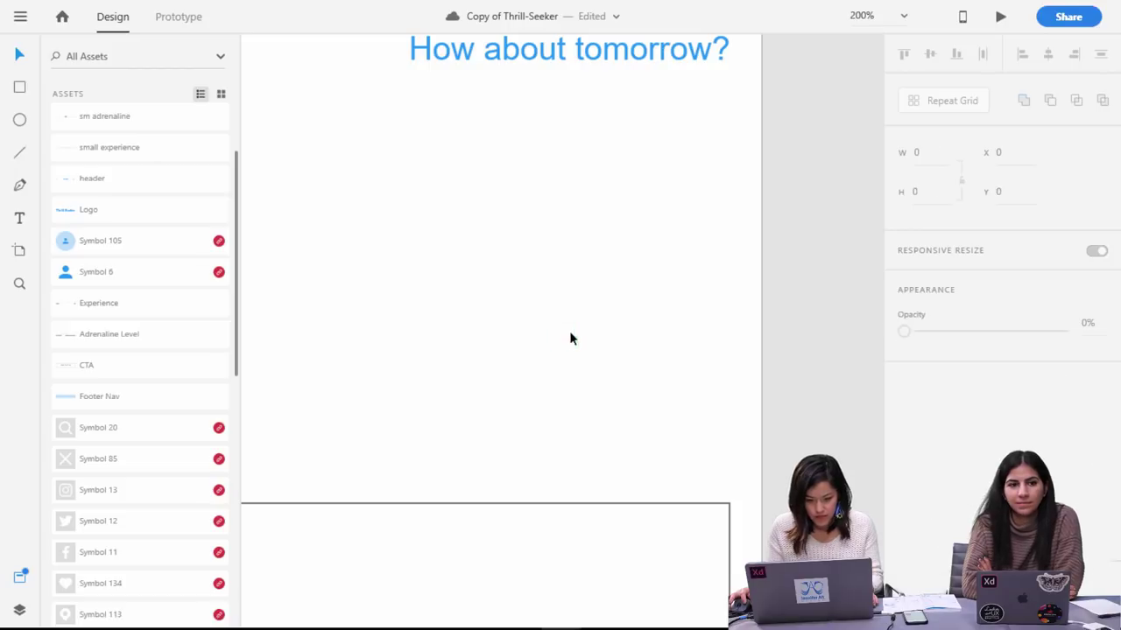
click(565, 338)
right_click(564, 338)
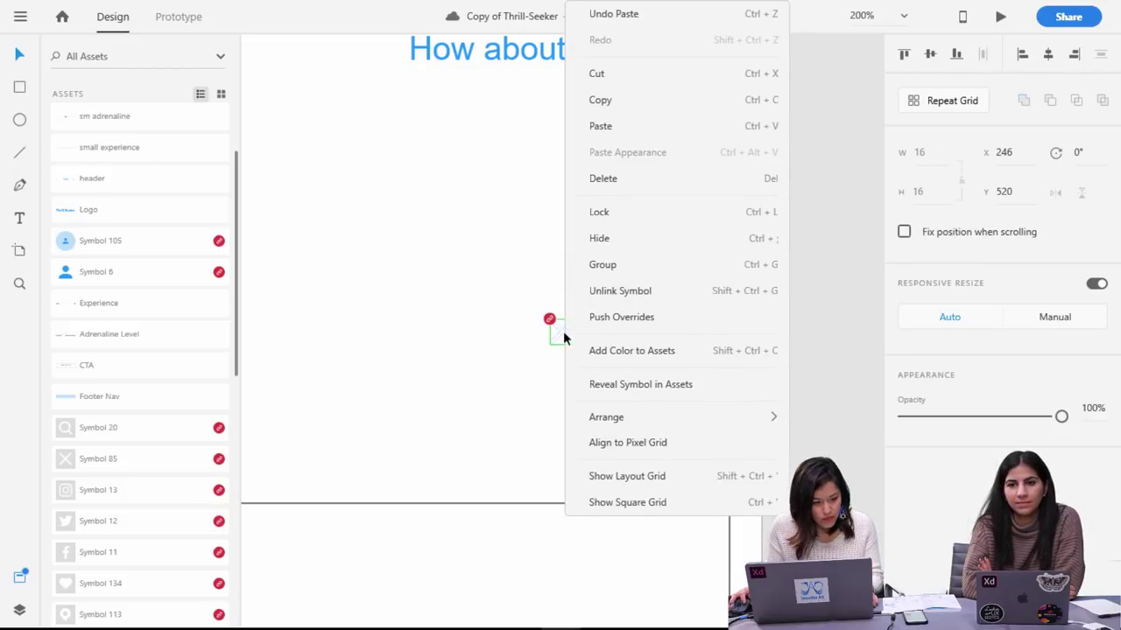
click(613, 320)
key(Delete)
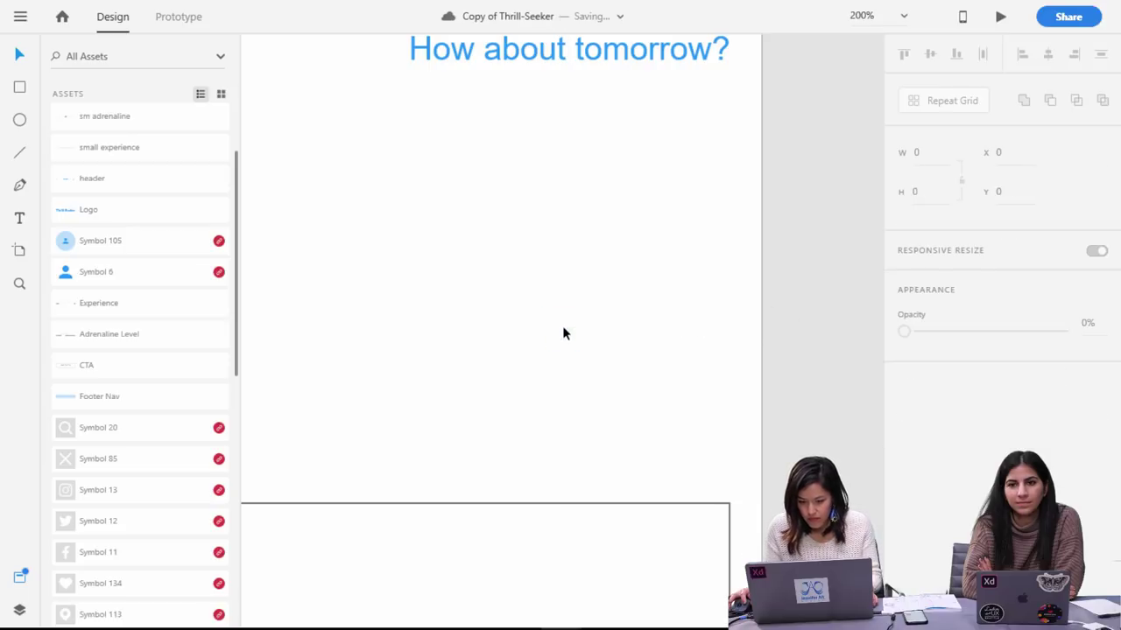
click(563, 332)
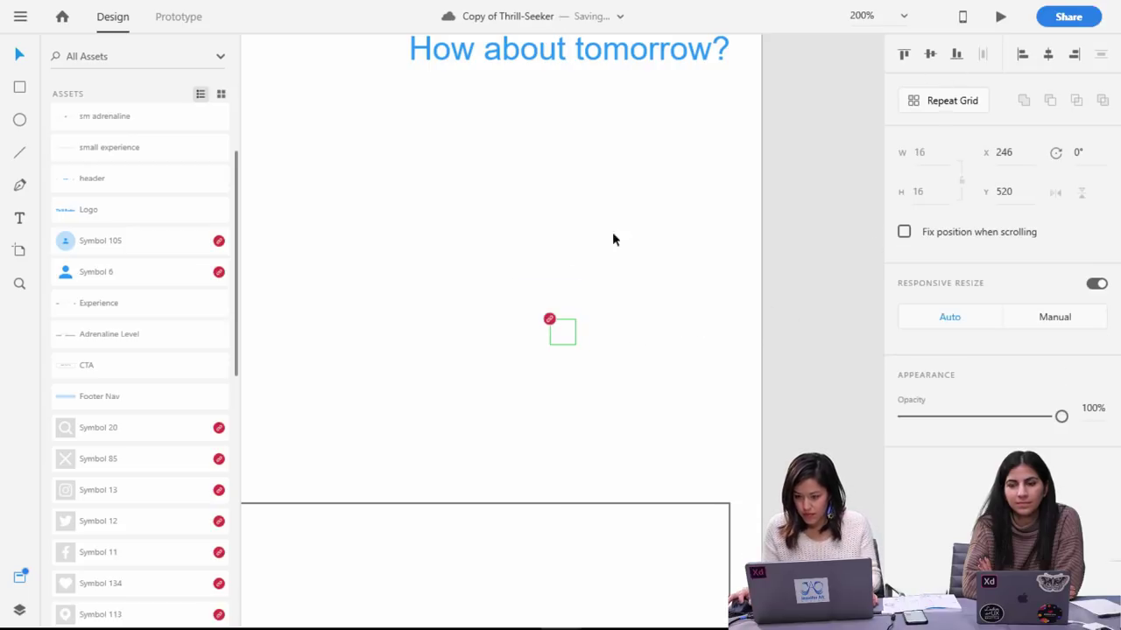
double_click(563, 335)
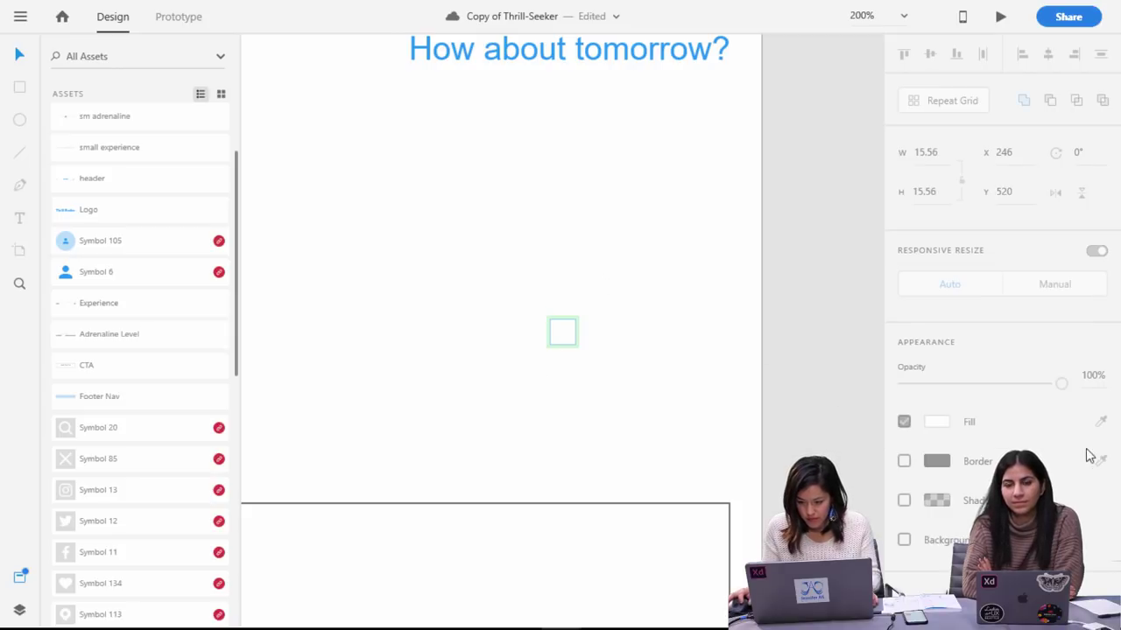
right_click(563, 333)
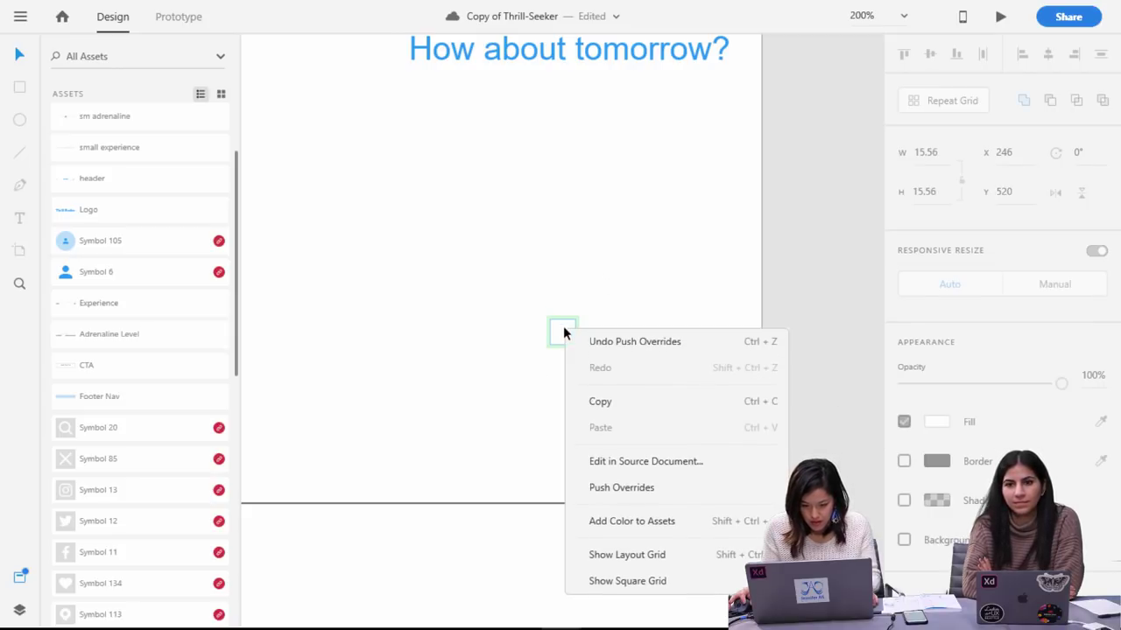
click(391, 182)
key(Delete)
Make the X icon's linked symbol, Symbol 85, local and fill it with the blue sampled from the "How about tomorrow?" text.
drag(123, 329, 570, 348)
right_click(570, 343)
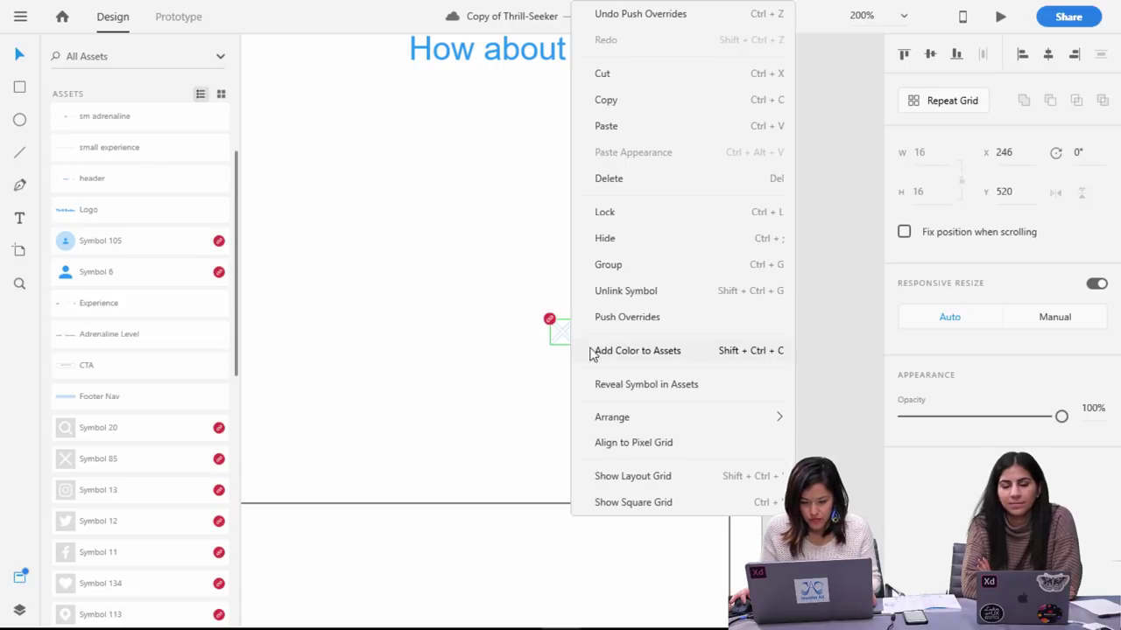
click(585, 383)
right_click(185, 117)
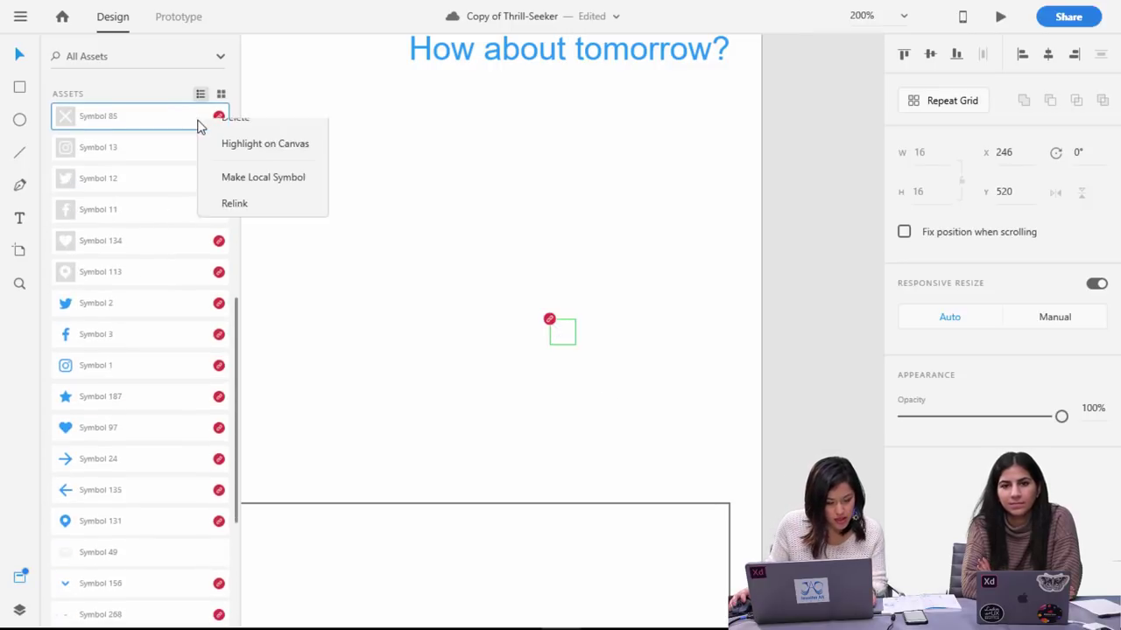
click(237, 190)
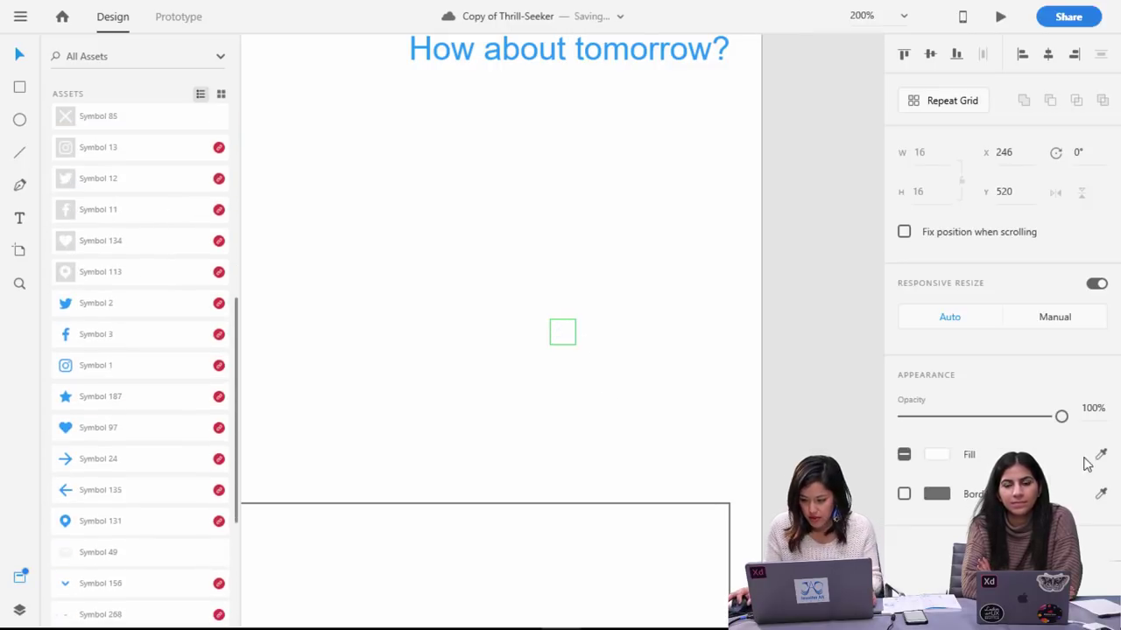
click(1101, 456)
click(648, 53)
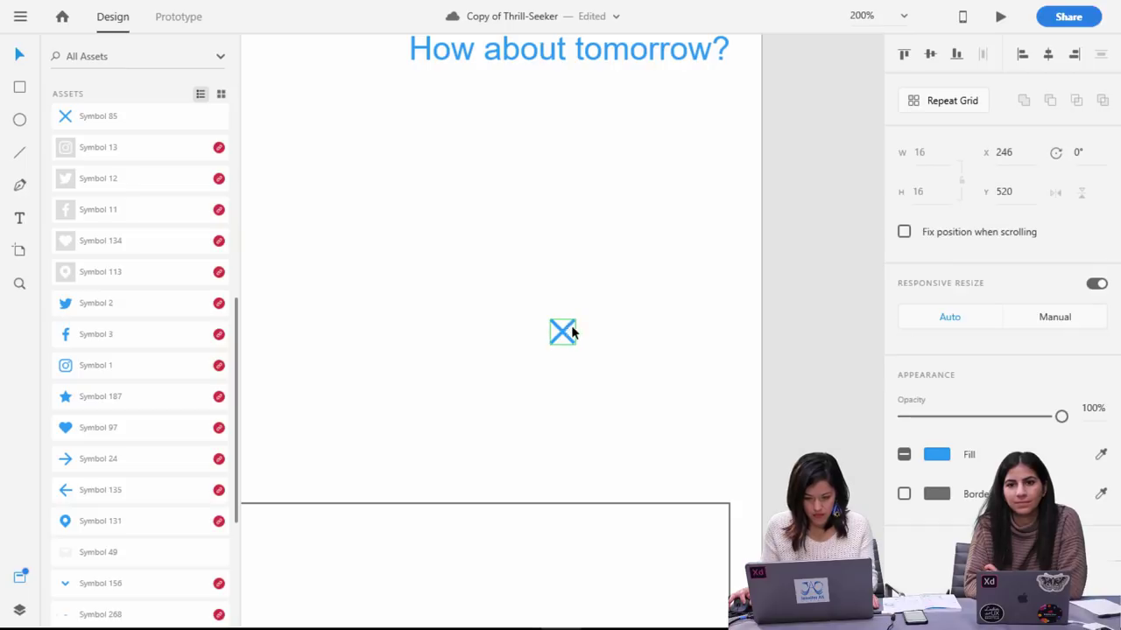
Rotate the X icon's path 45° into a plus sign and place the icon inside the message box's upper right corner.
drag(570, 324, 705, 547)
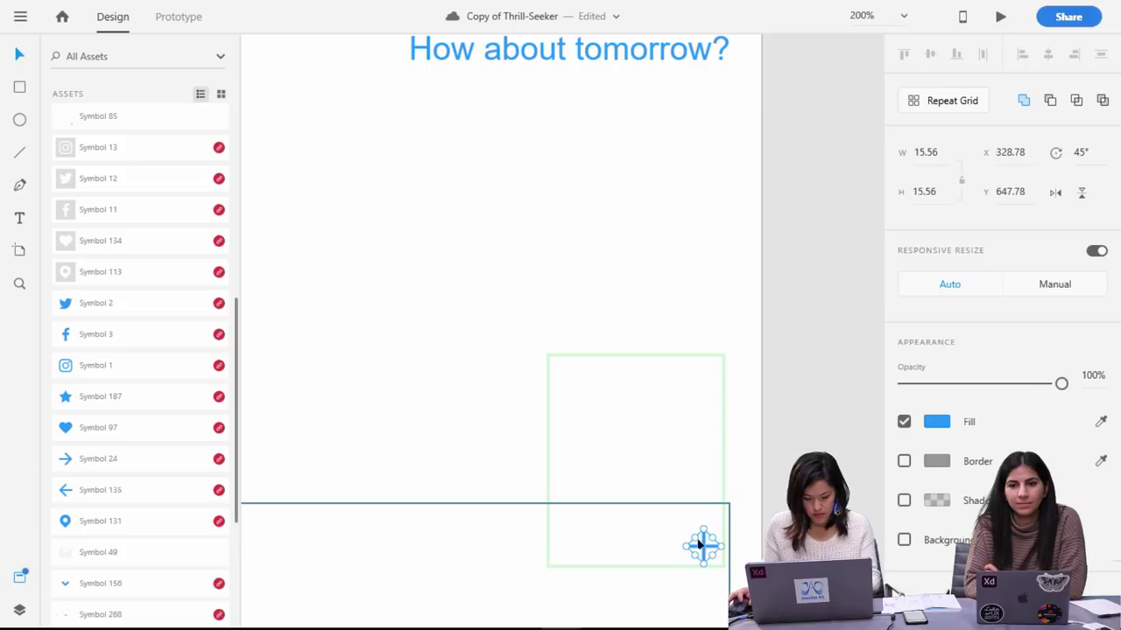
key(ctrl+z)
click(639, 411)
drag(566, 372, 695, 570)
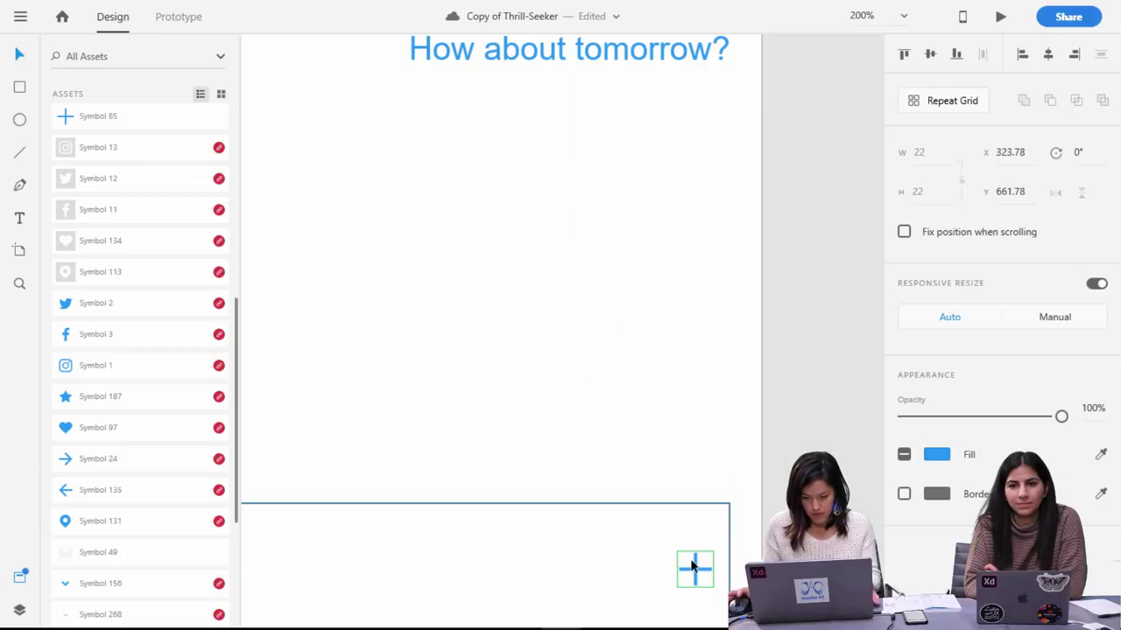
Move the message box down behind the plus icon to X 21, Y 650.
scroll(692, 566, down, 1)
scroll(692, 567, down, 1)
mouse_move(612, 427)
mouse_down()
mouse_move(612, 406)
mouse_move(613, 436)
mouse_up()
key(ctrl+z)
click(678, 436)
click(612, 420)
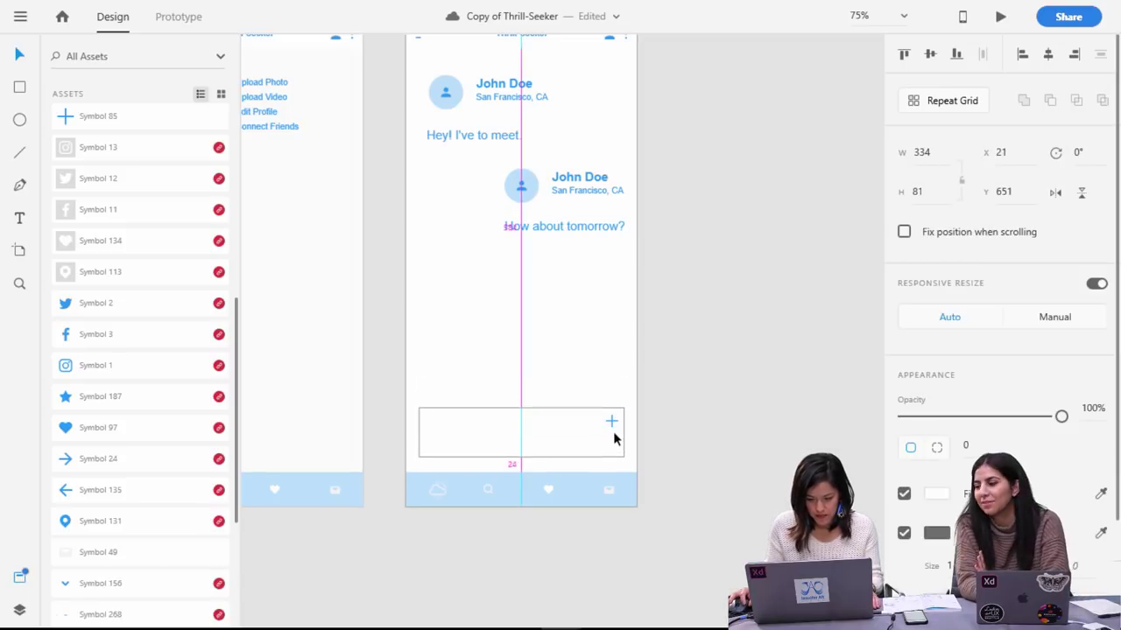
click(706, 443)
click(520, 430)
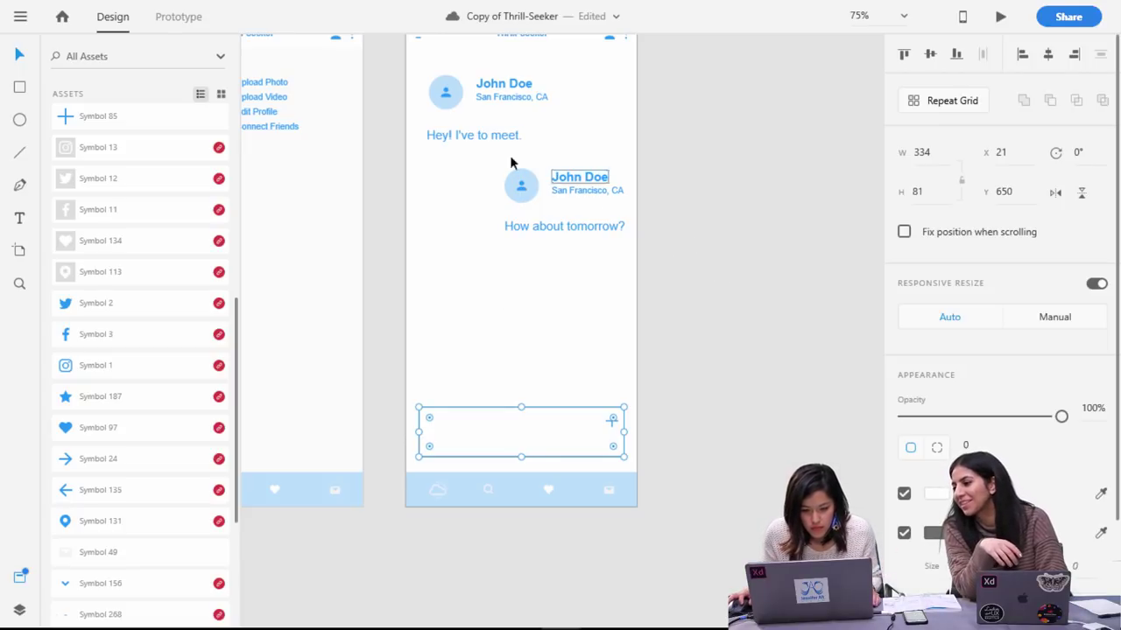
Reword the first chat message to "Hey! I'd like to meet.".
click(476, 137)
double_click(481, 139)
click(475, 133)
drag(476, 133, 461, 135)
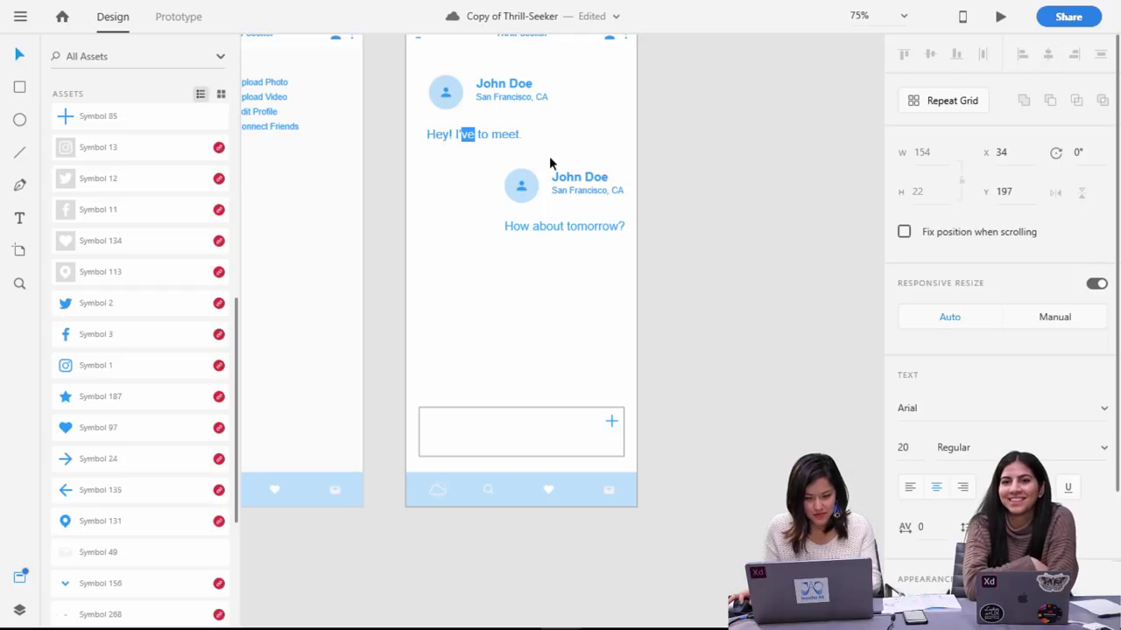
text(d li)
text(ke)
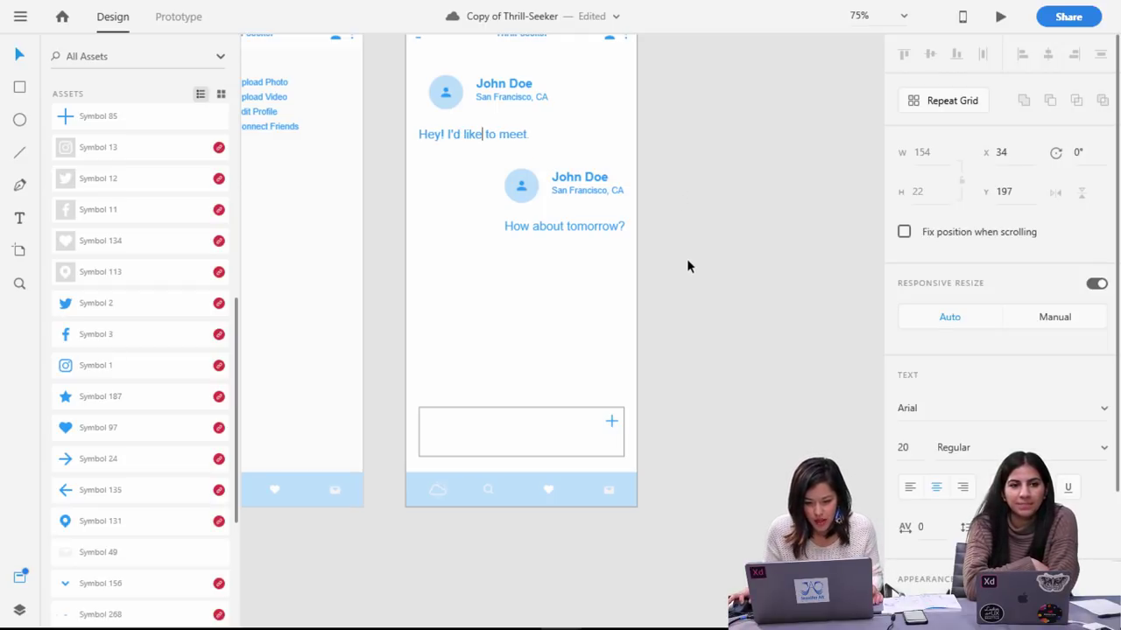
key(Escape)
Replace the second profile block's name with a different first name and set its location to "Austin, TX".
double_click(580, 176)
triple_click(580, 176)
text(Sarah)
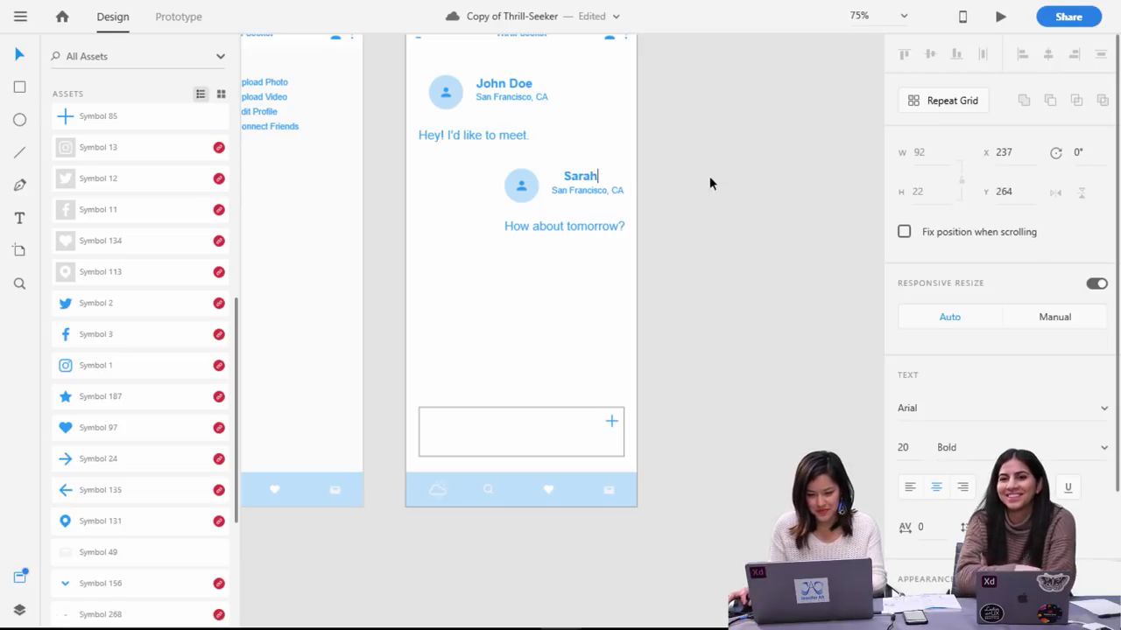
key(Escape)
double_click(585, 189)
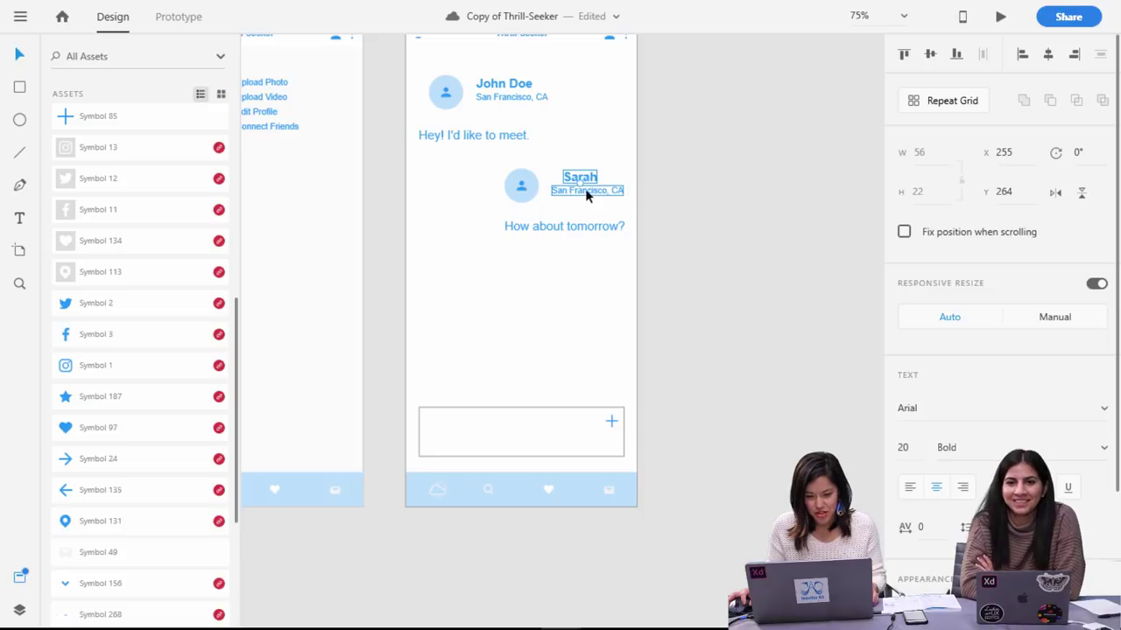
click(587, 191)
triple_click(590, 196)
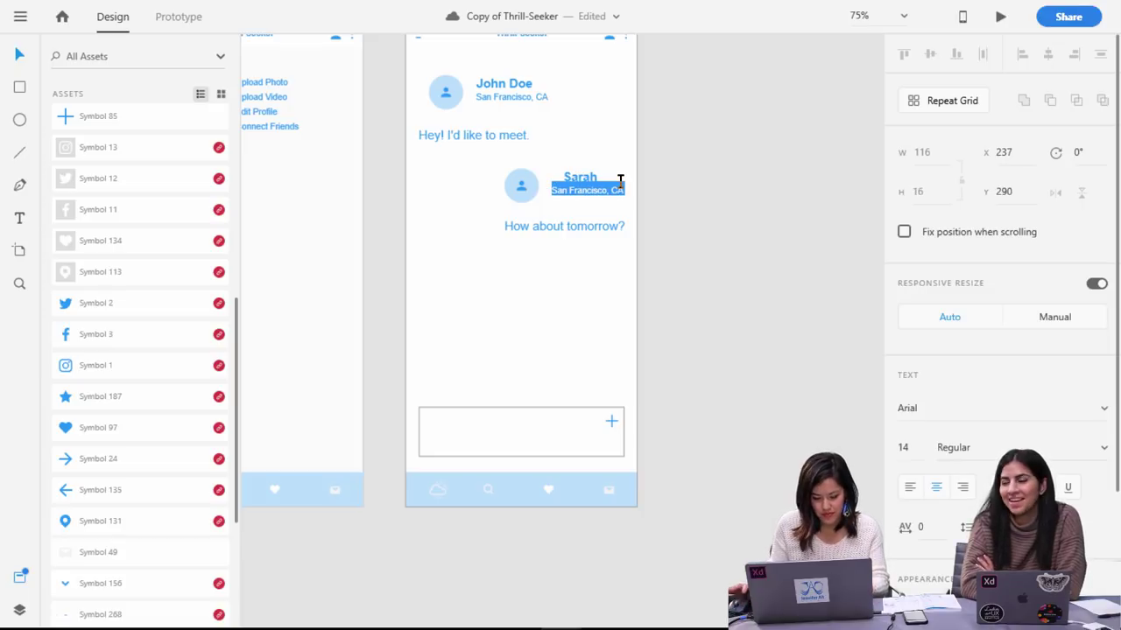
text(Austin, TX)
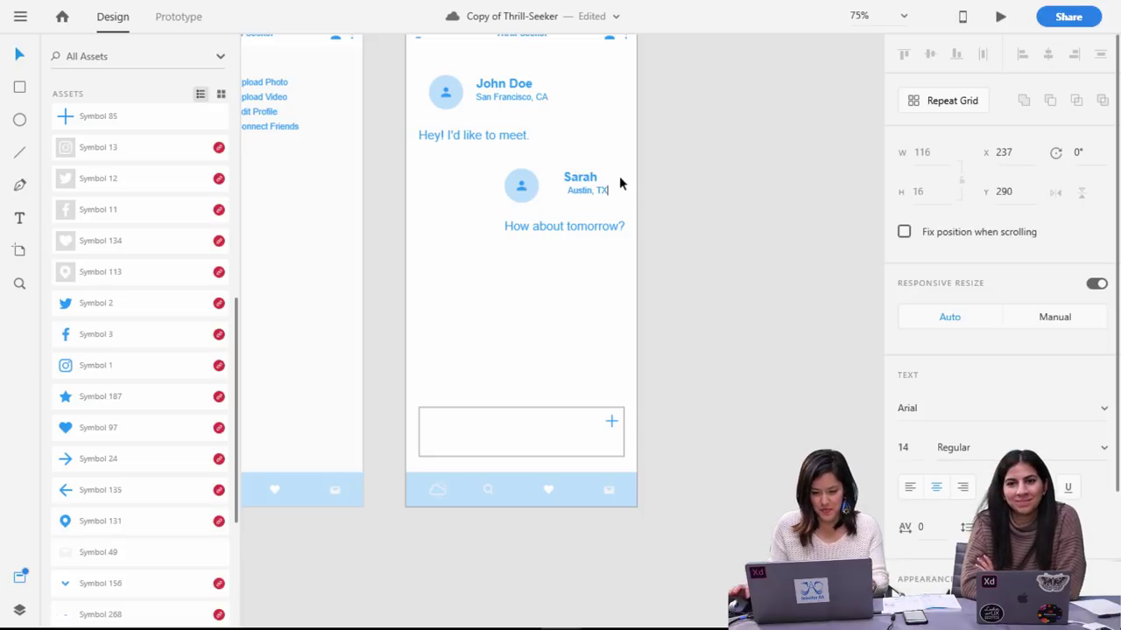
Move the second user's name and location closer to the avatar in the chat.
key(Escape)
drag(657, 200, 574, 184)
click(683, 233)
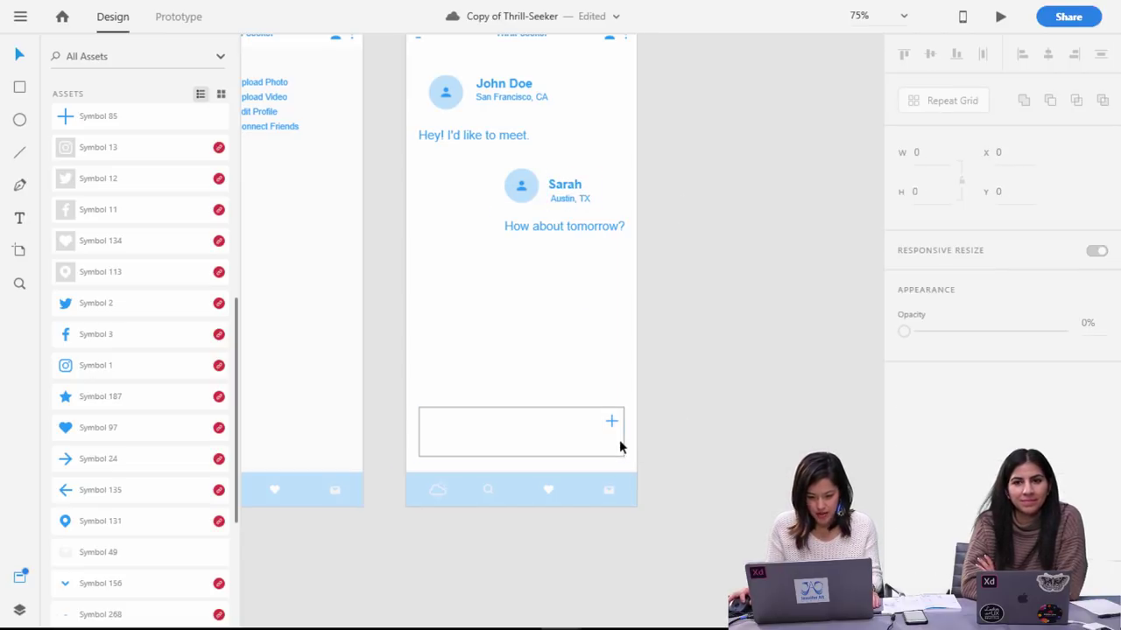
Draw a button rectangle about 129 by 31 in the message box's lower right corner and label it "SEND".
key(r)
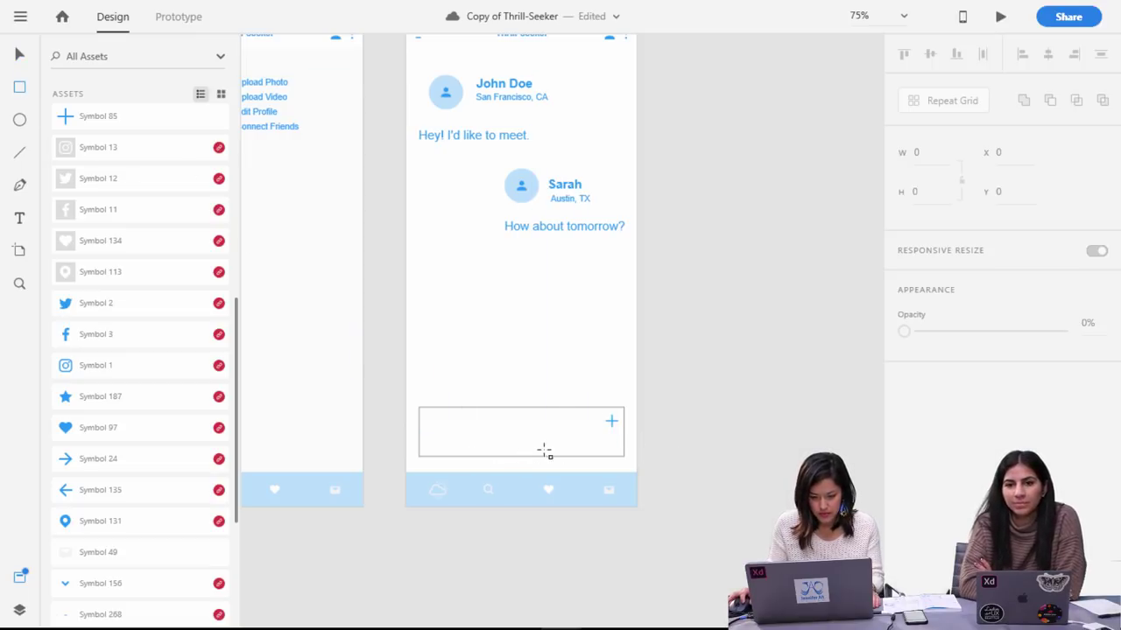
mouse_move(614, 452)
mouse_down()
mouse_move(568, 430)
mouse_move(530, 431)
mouse_up()
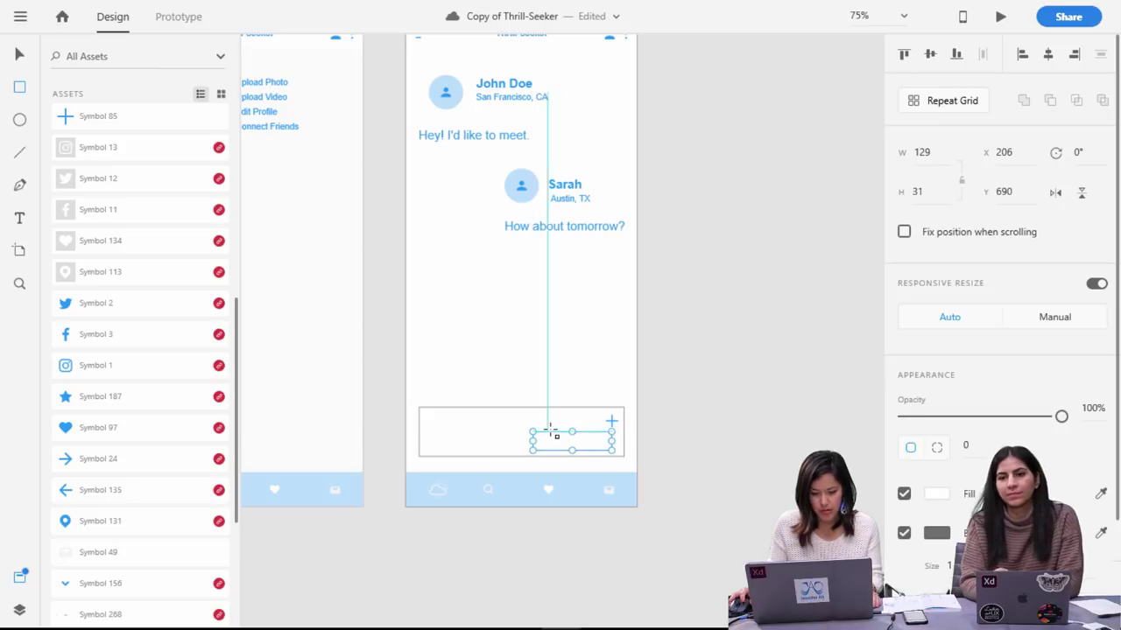
click(19, 217)
drag(515, 354, 610, 387)
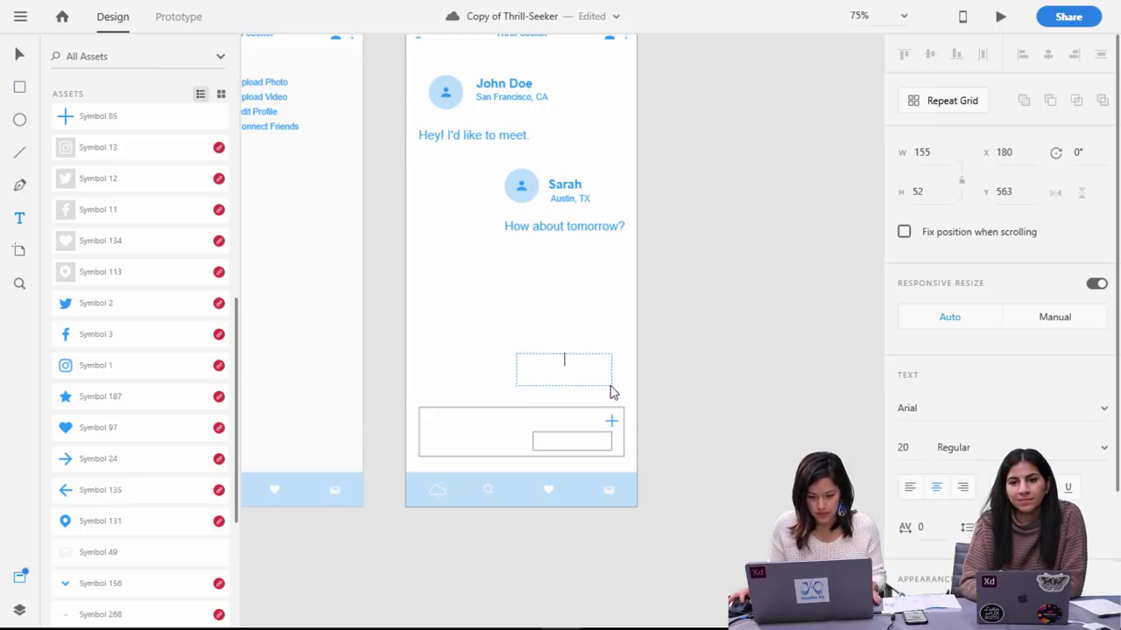
text(SEND)
click(21, 54)
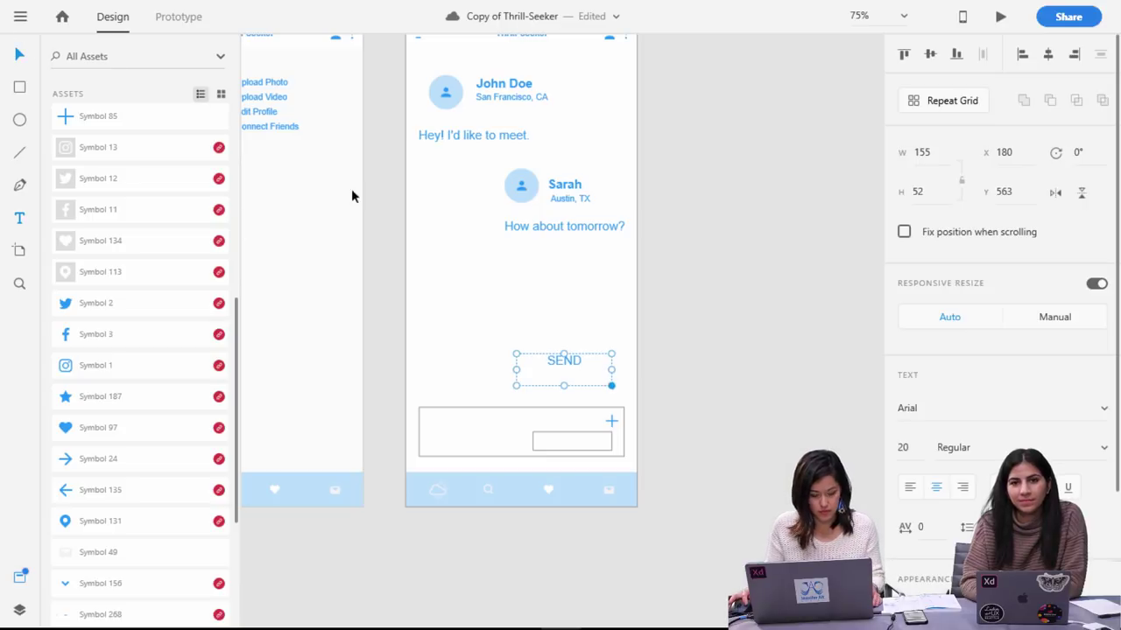
drag(580, 358, 589, 438)
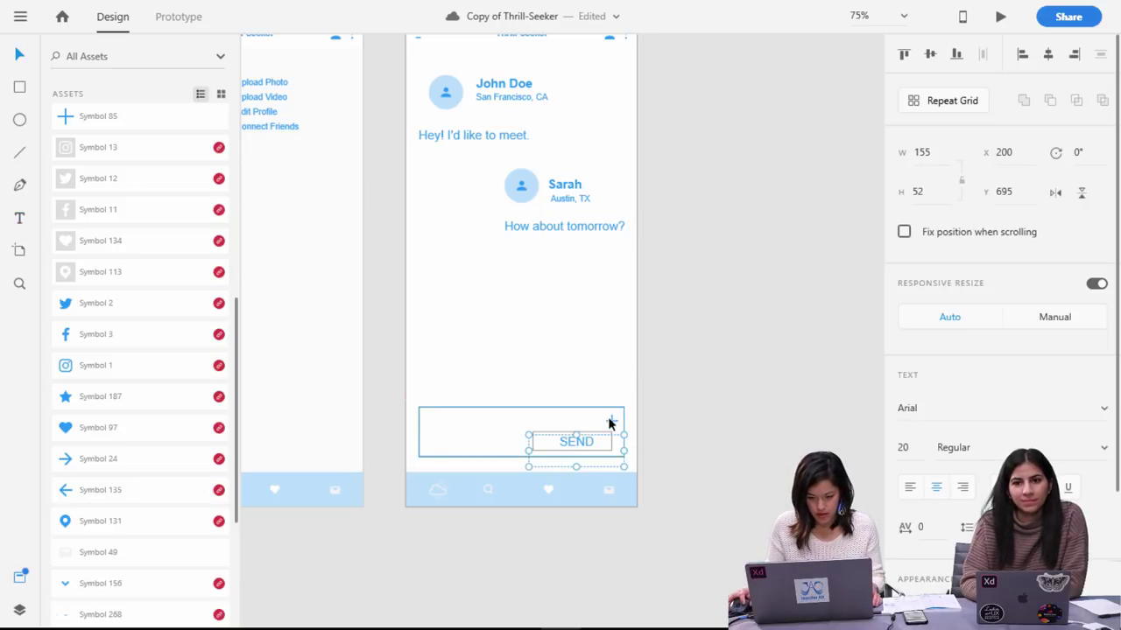
click(613, 424)
double_click(613, 425)
click(700, 431)
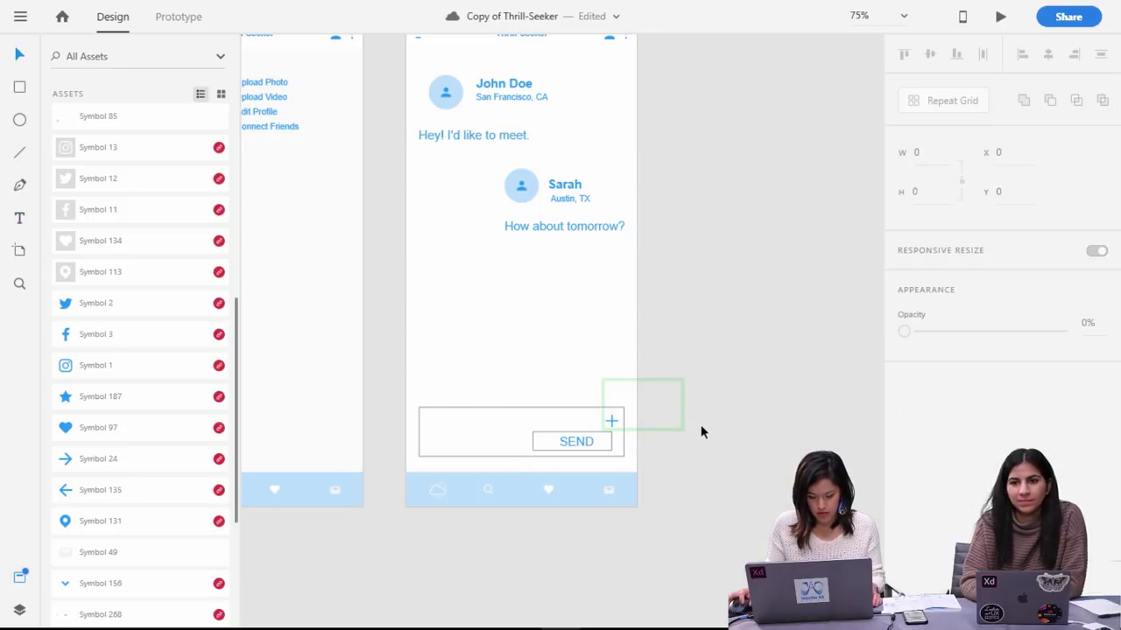
double_click(612, 423)
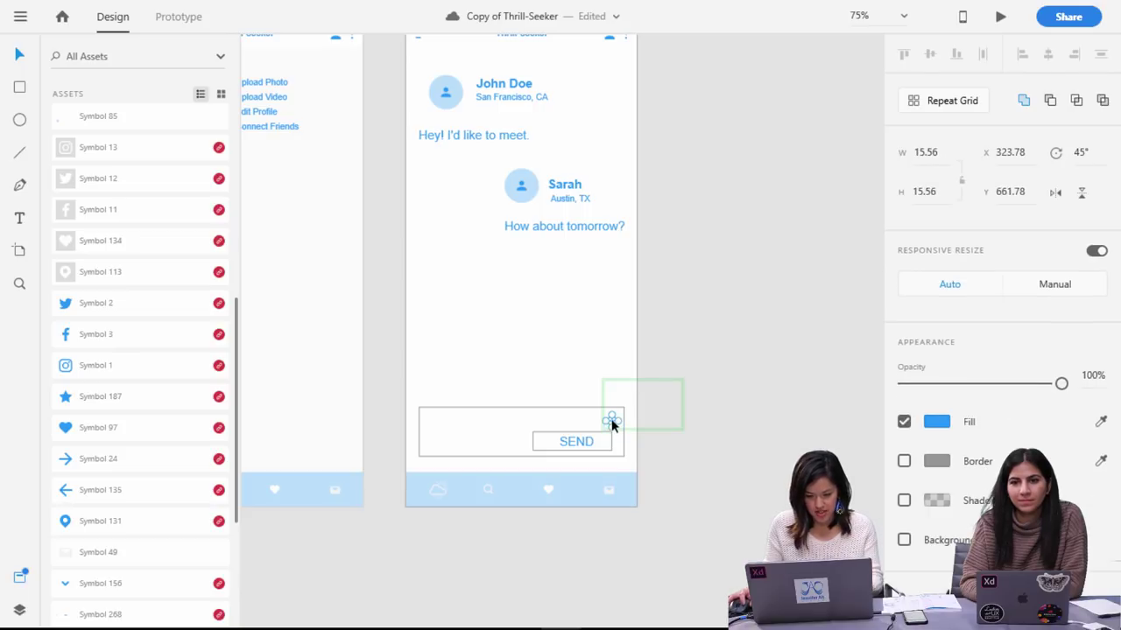
click(718, 508)
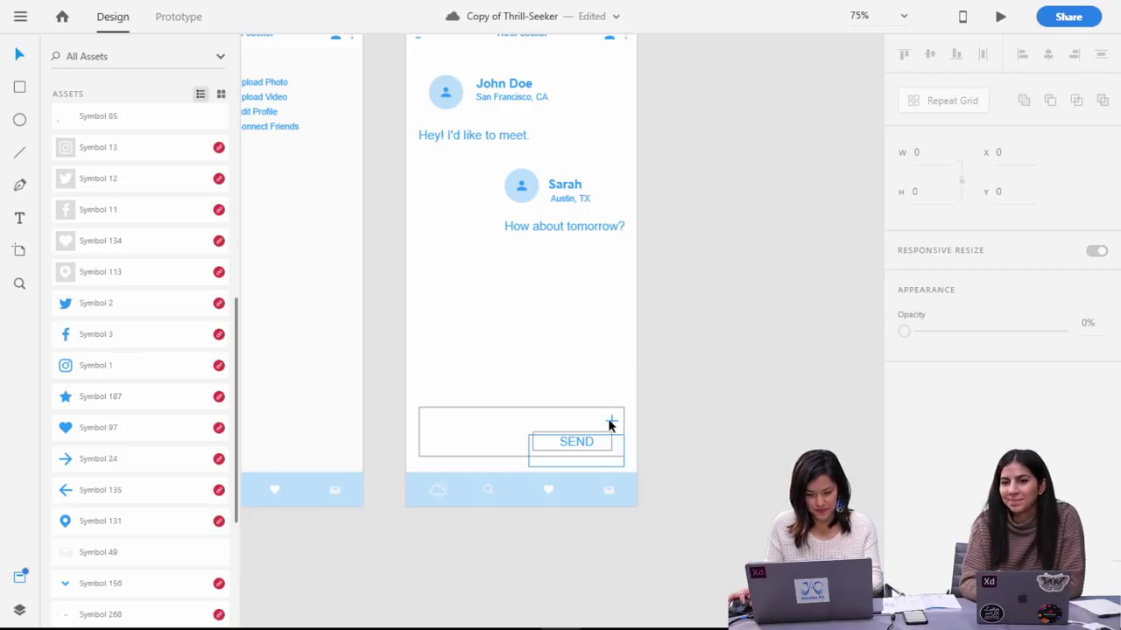
click(612, 420)
key(ctrl+plus)
click(629, 442)
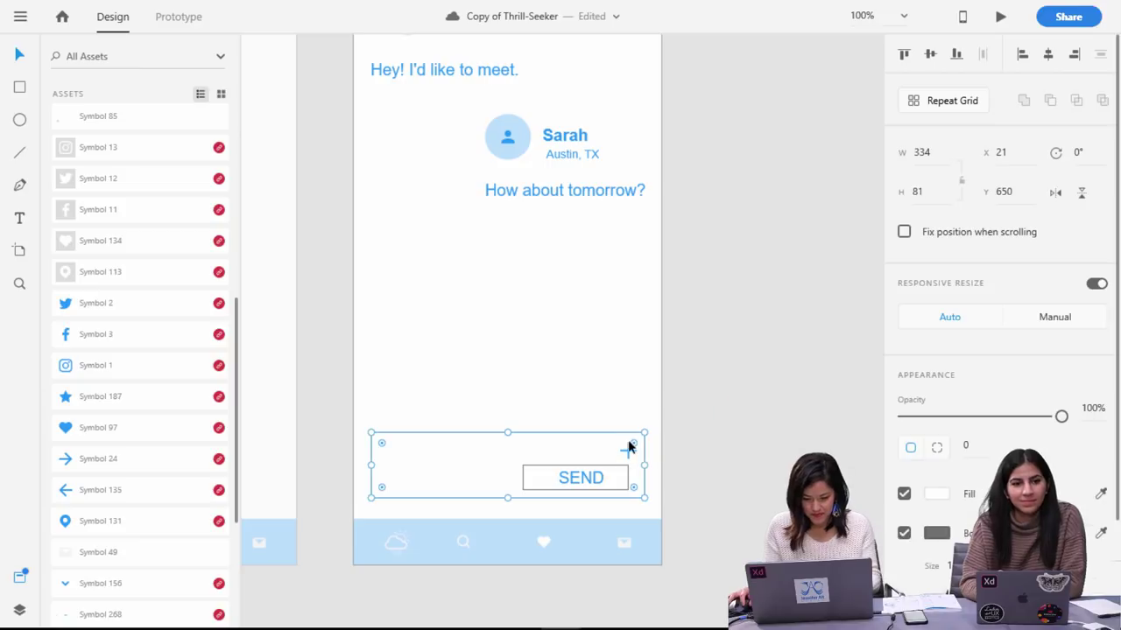
click(629, 457)
key(Delete)
key(ctrl+z)
drag(628, 455, 741, 224)
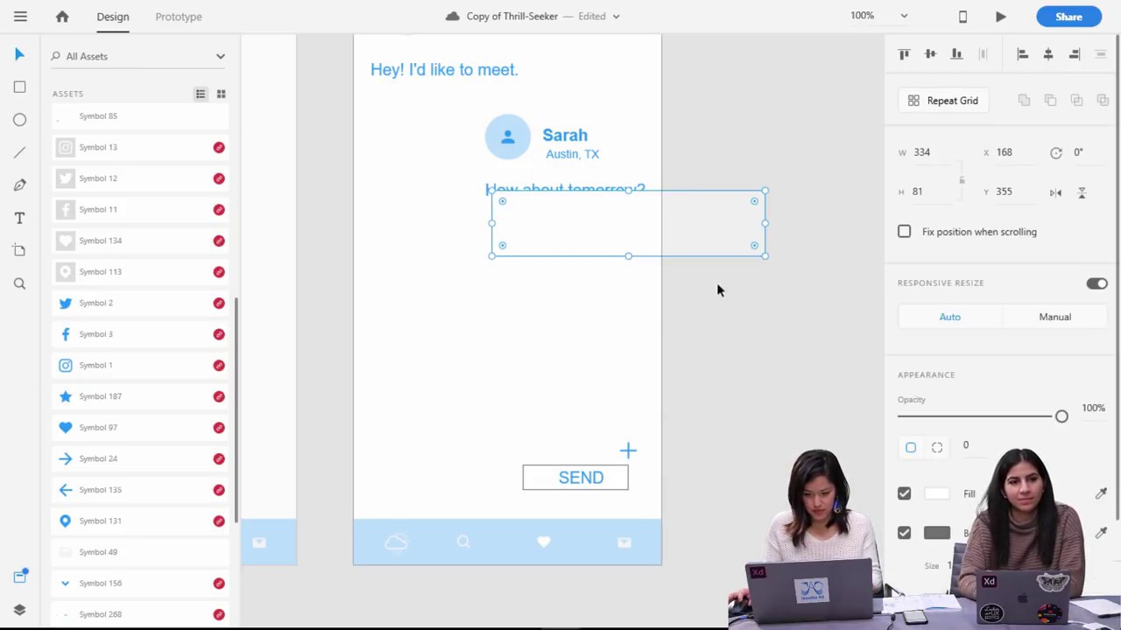
key(ctrl+z)
Move the plus icon out of the message box onto the empty canvas beside the Chat Window artboard.
key(Escape)
drag(629, 449, 732, 330)
Shrink the SEND text frame to about 90 by 26, centre it in the button, and narrow the button rectangle around it.
click(565, 478)
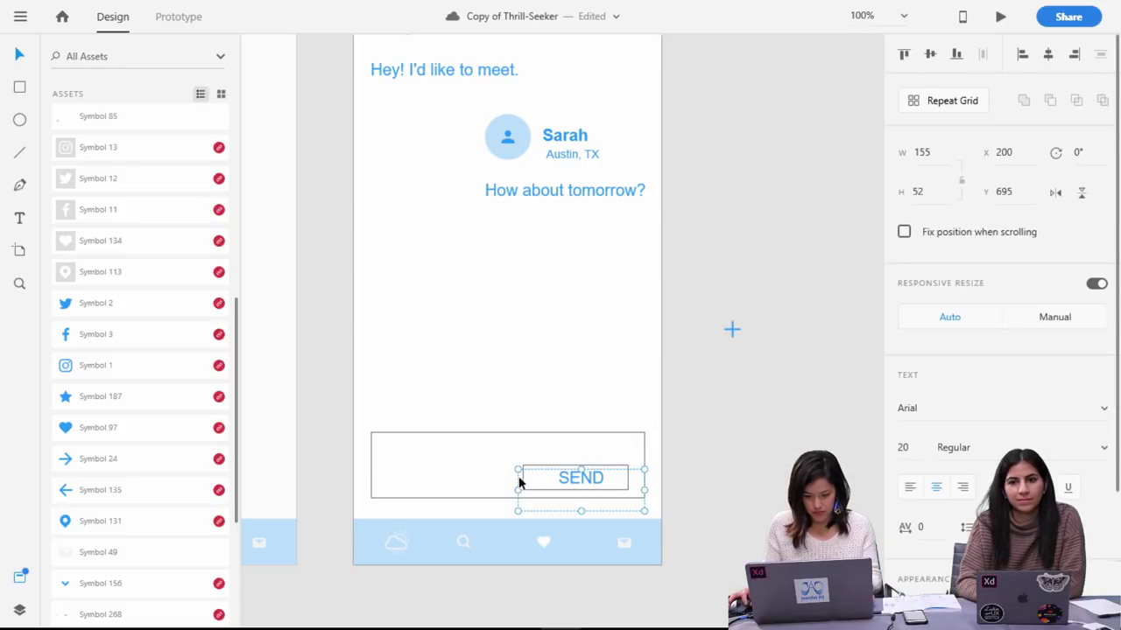
drag(519, 487, 566, 484)
drag(646, 510, 604, 475)
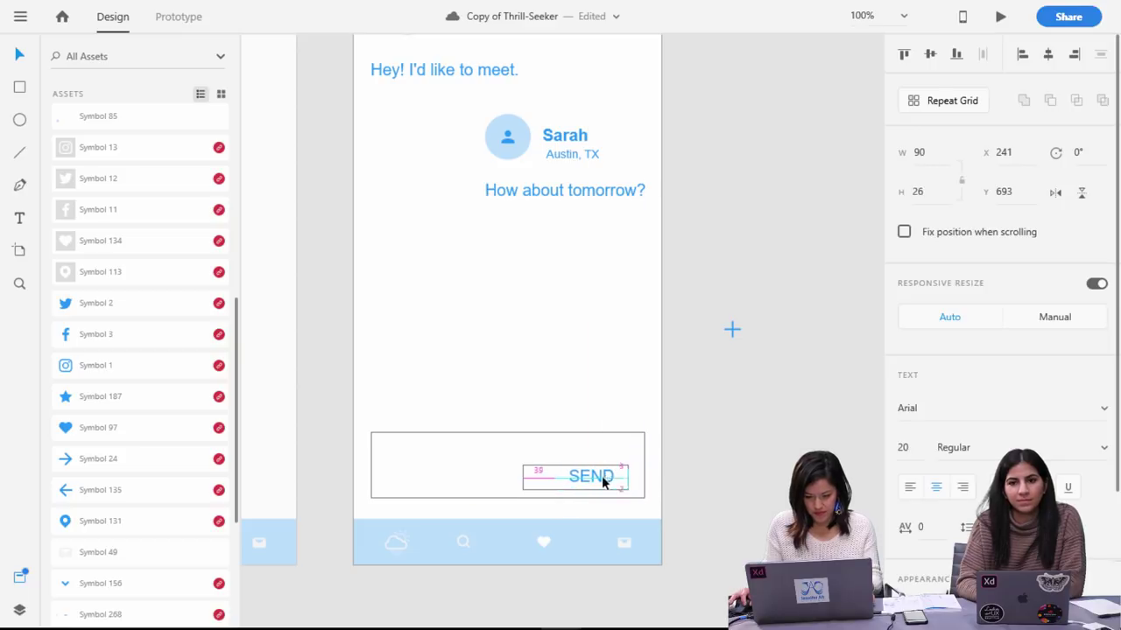
click(525, 477)
drag(523, 477, 546, 477)
click(723, 492)
Extend the message box's upper edge upward to make the box taller above the SEND button.
key(ctrl+minus)
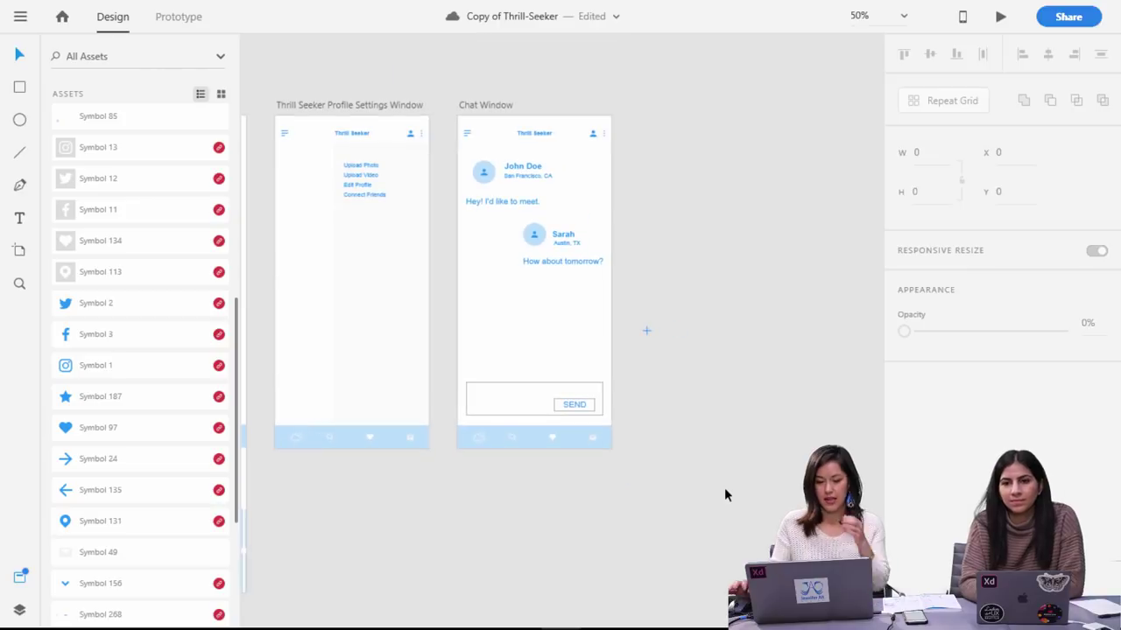
click(539, 400)
drag(535, 383, 534, 361)
click(724, 481)
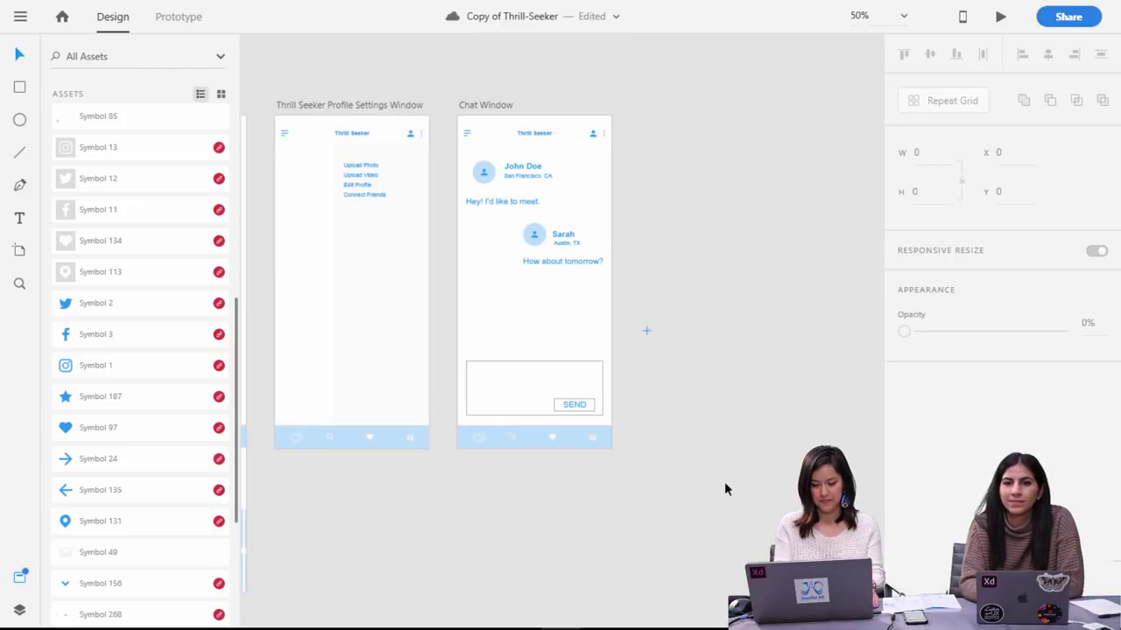
Look over the full row of wireframe artboards from Home to Chat Window.
key(ctrl+minus)
drag(672, 357, 614, 309)
key(ctrl+minus)
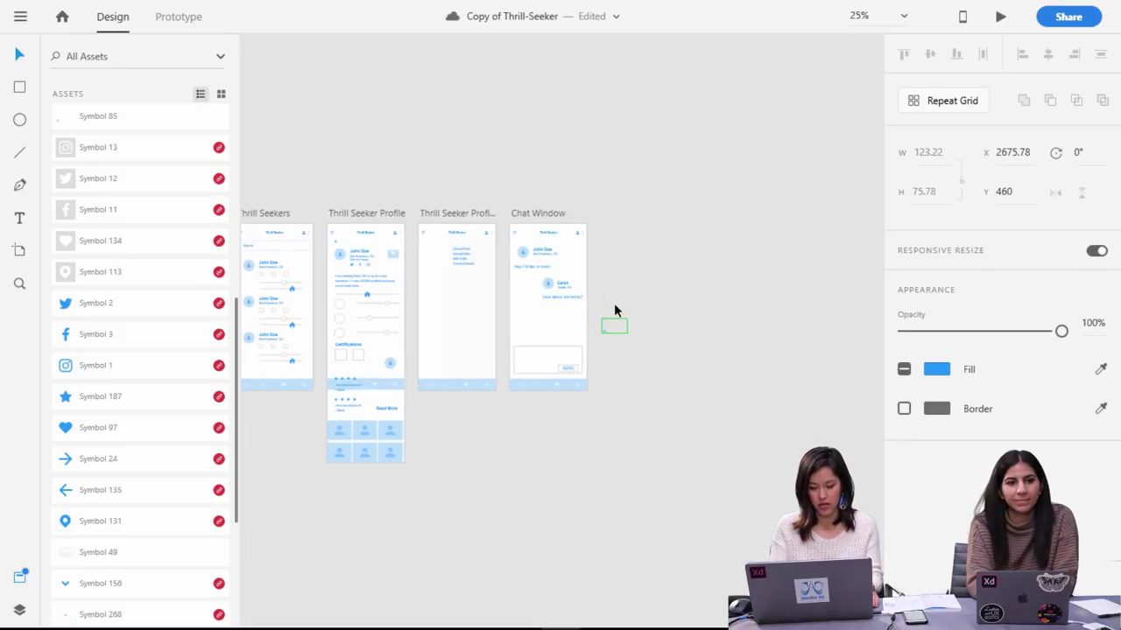
key(ctrl+minus)
scroll(662, 408, left, 5)
scroll(662, 408, up, 3)
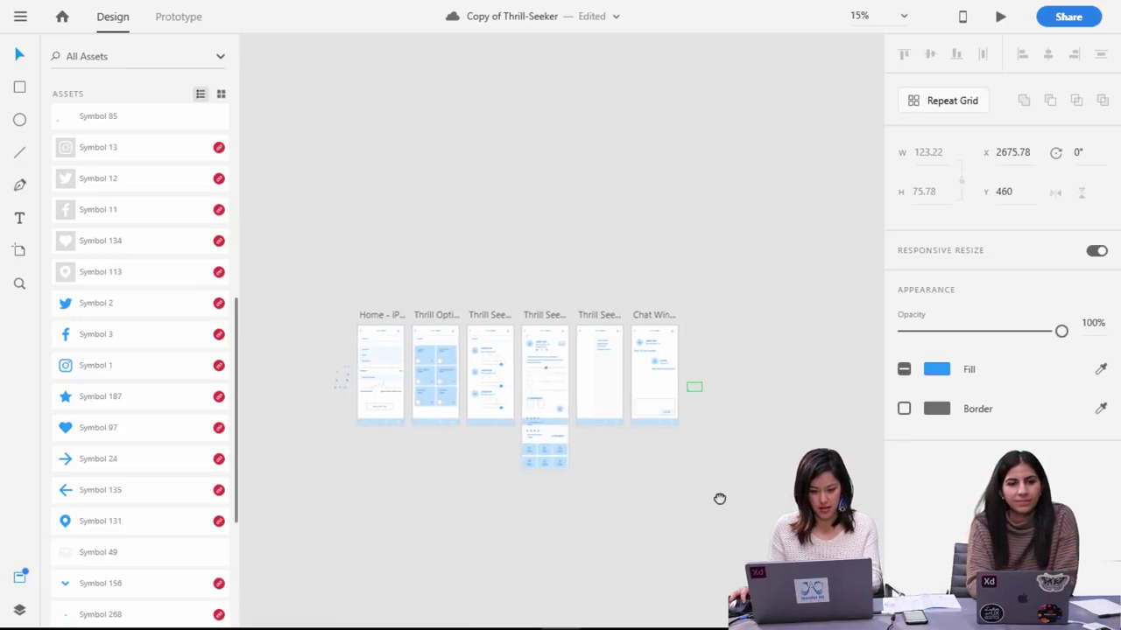
drag(746, 422, 684, 364)
key(ctrl+plus)
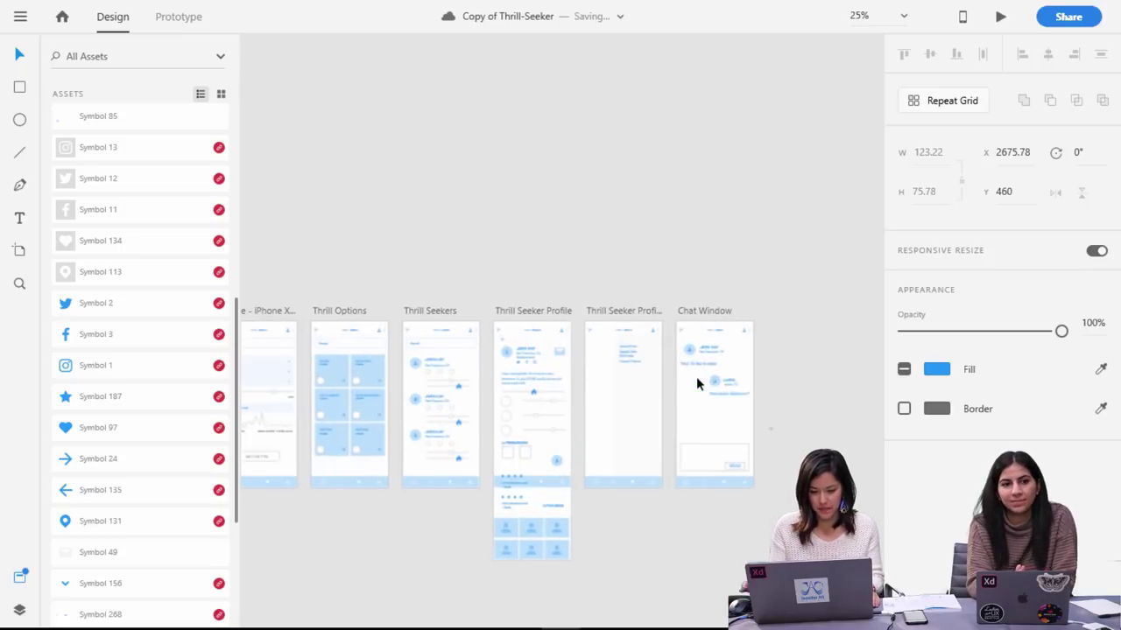
drag(837, 457, 789, 198)
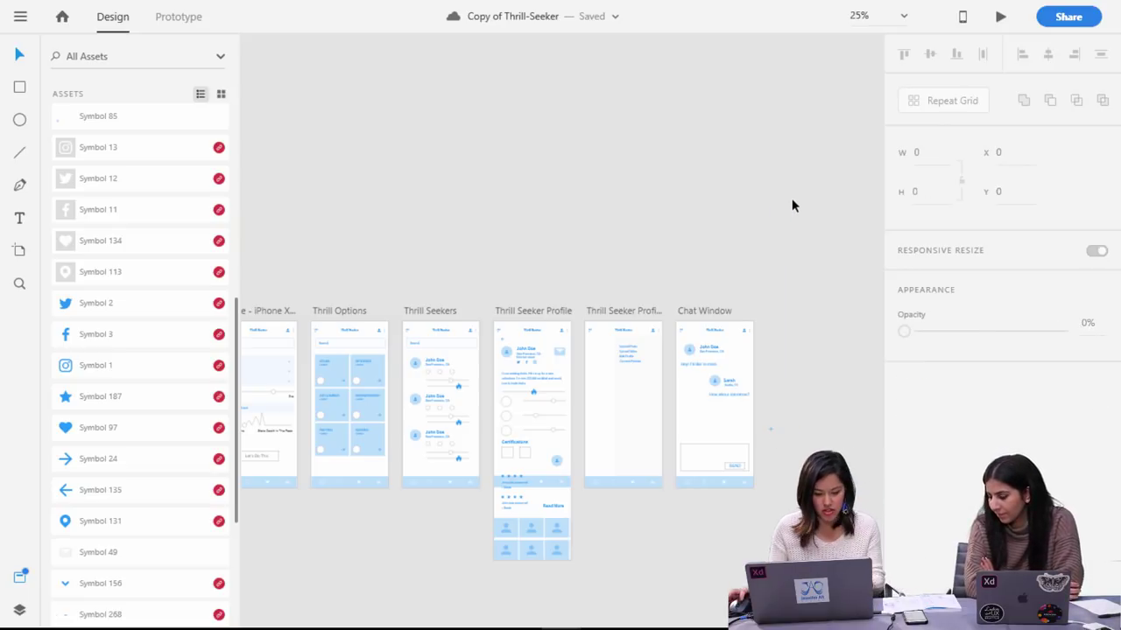
Examine the Home artboard's search, filter and slider layout up close.
key(ctrl+plus)
scroll(791, 198, left, 8)
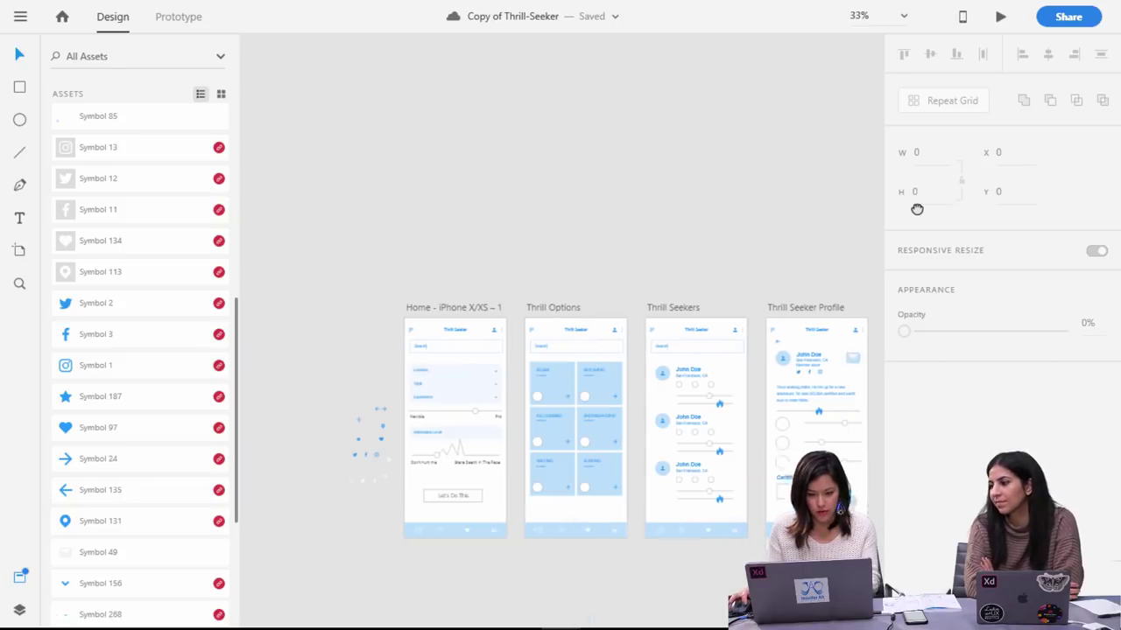
click(497, 308)
key(ctrl+plus)
key(ctrl+plus)
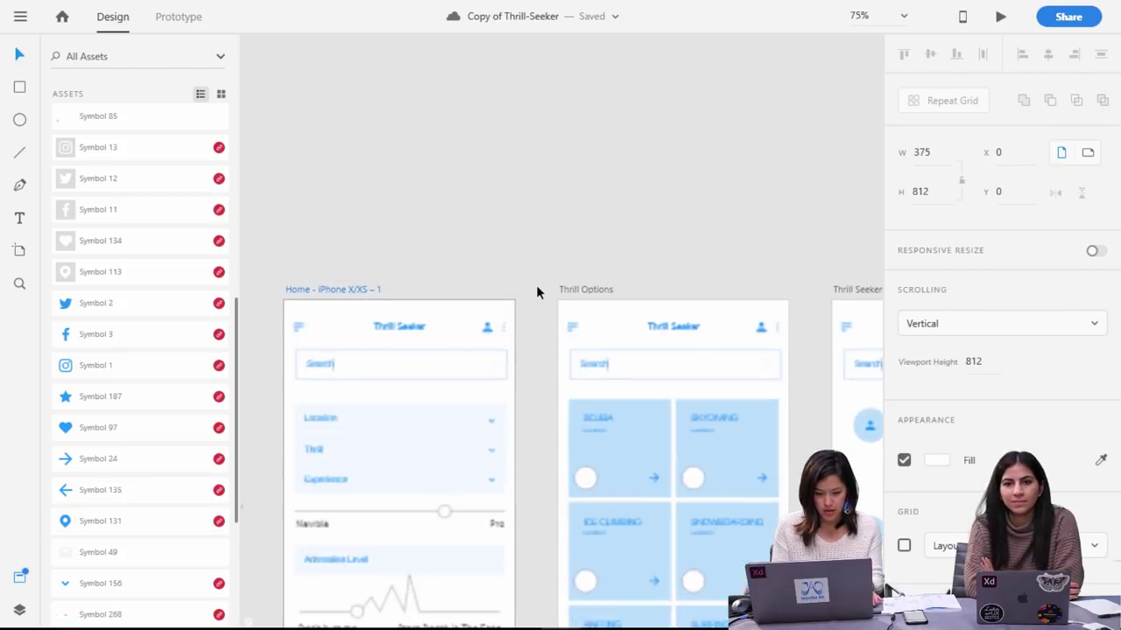
scroll(546, 288, up, 2)
scroll(550, 296, down, 3)
scroll(549, 295, down, 2)
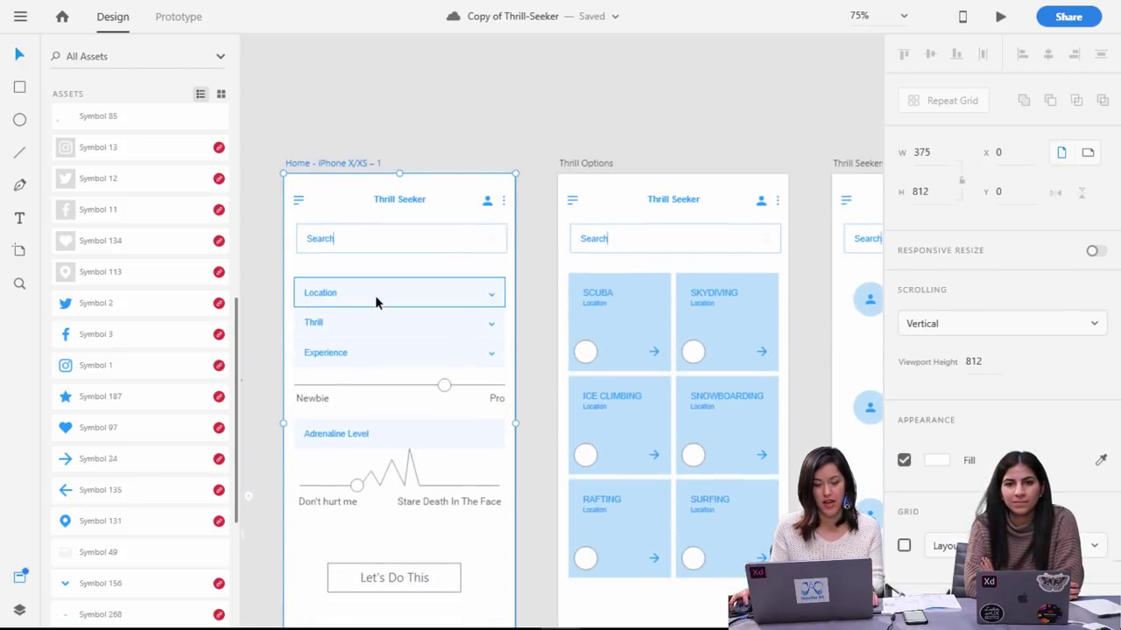
click(440, 100)
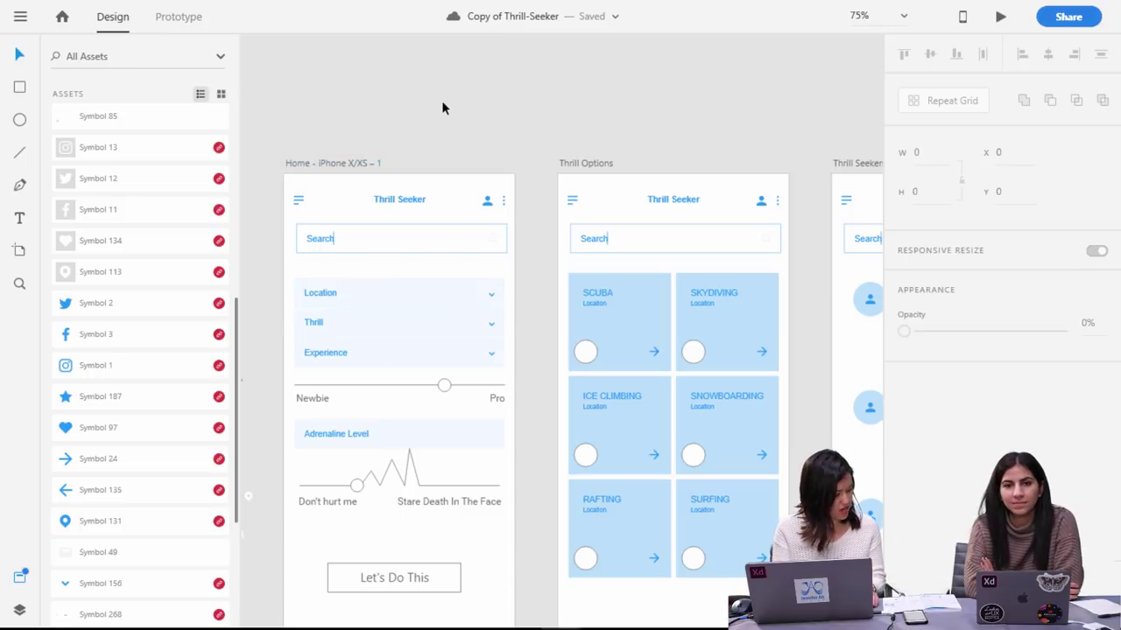
key(ctrl+0)
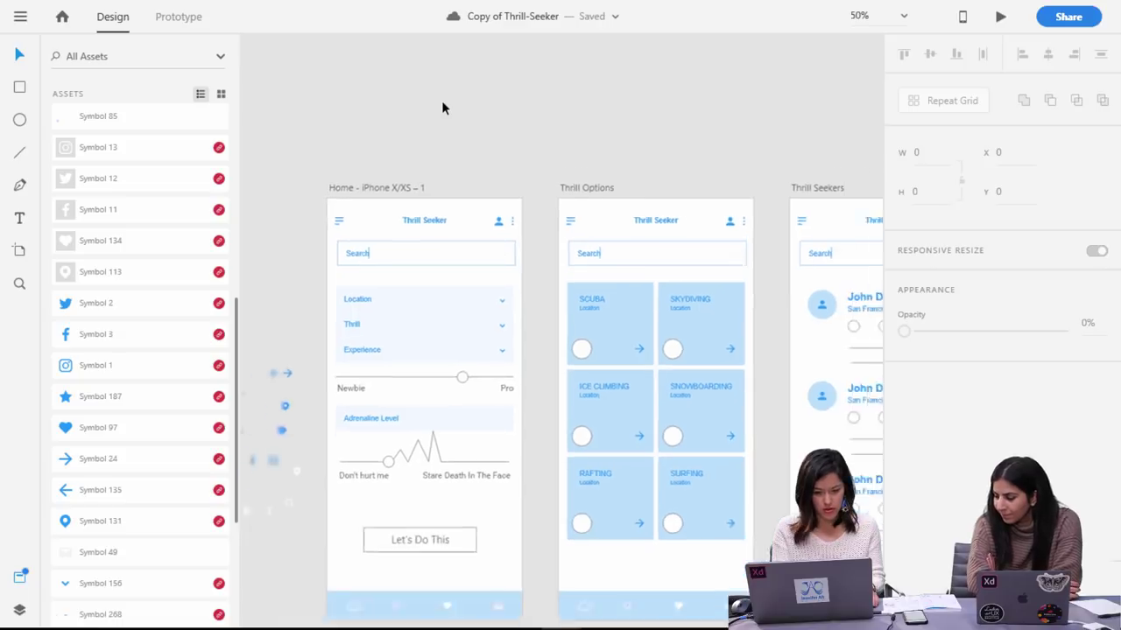
Duplicate the Home artboard and place the copy directly below the original at X 0, Y 902.
click(524, 253)
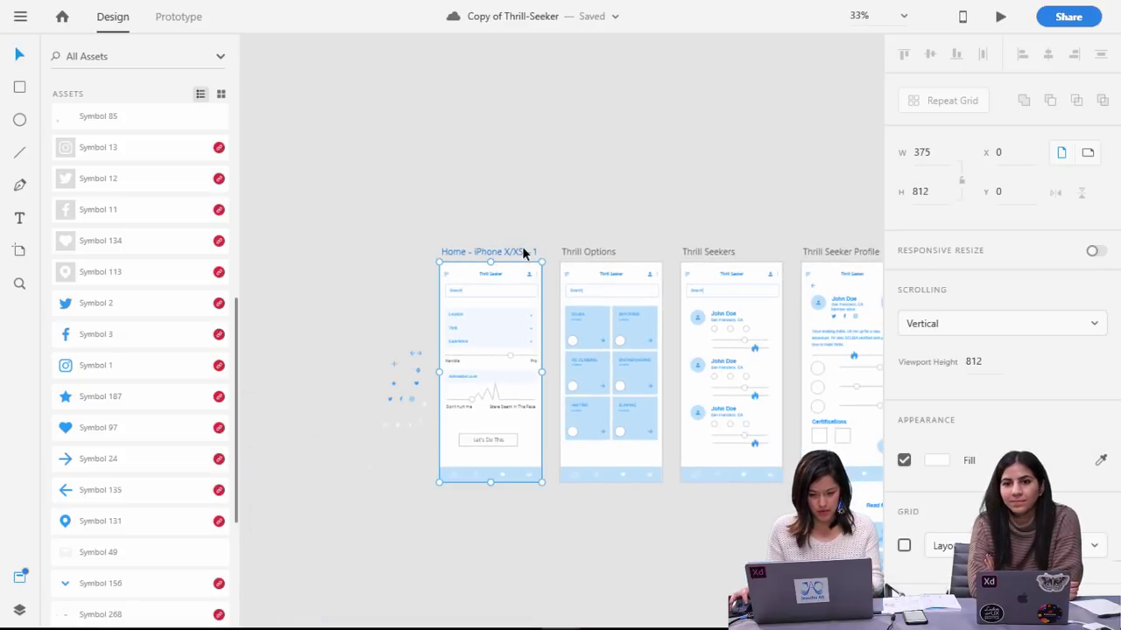
drag(524, 252, 513, 433)
key(ctrl+z)
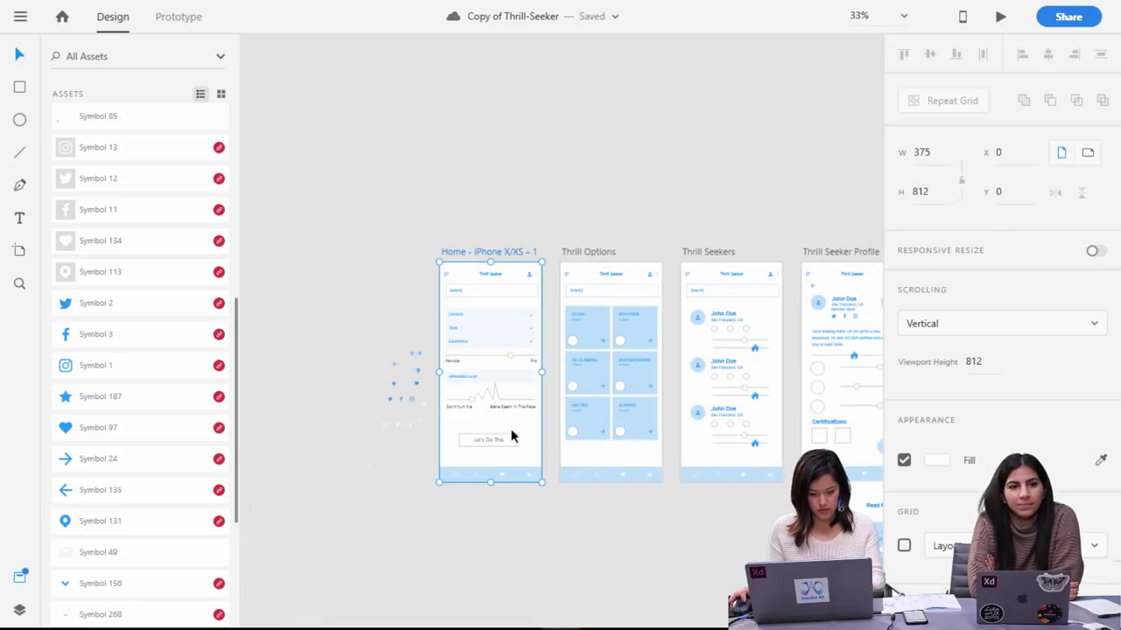
key(ctrl+d)
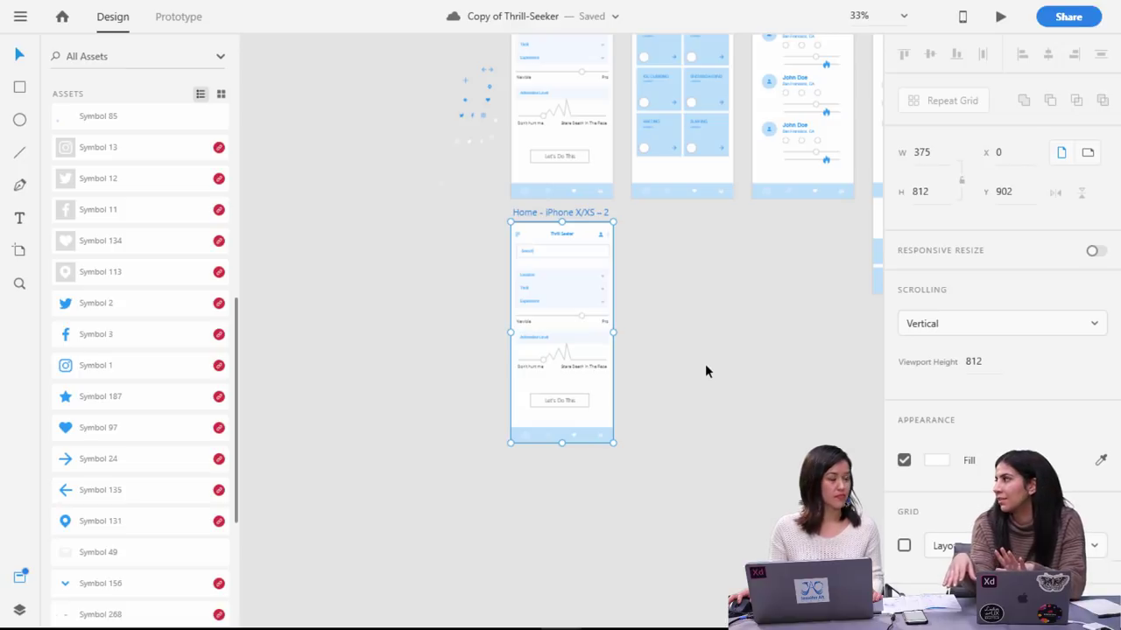
Move the second user's avatar in the Chat Window to the other side of the name and location.
drag(792, 318, 489, 433)
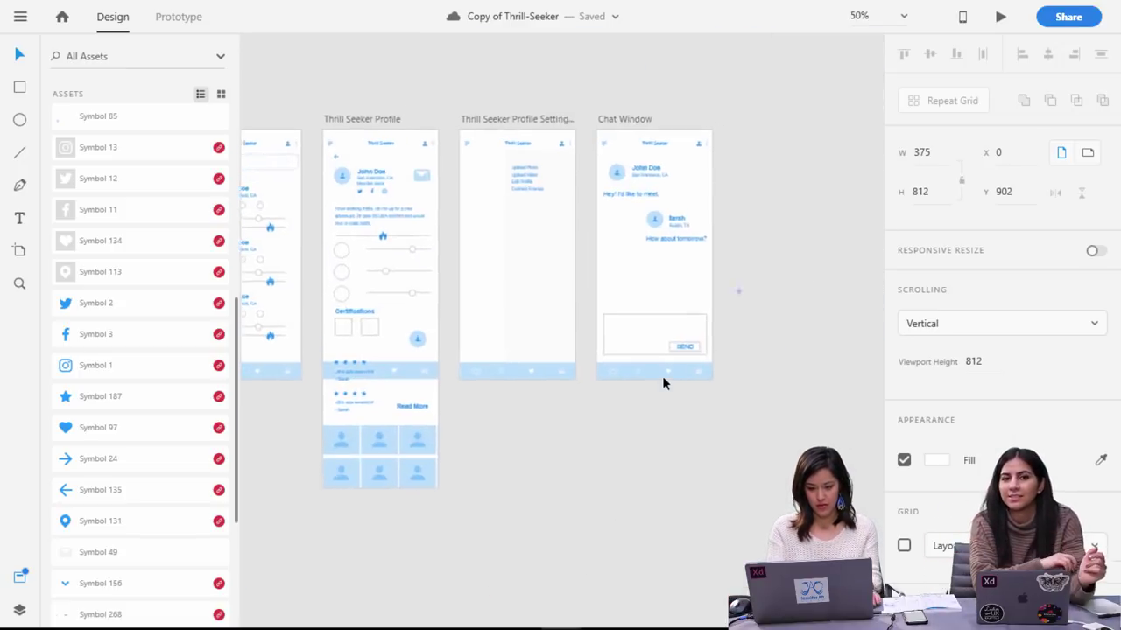
scroll(662, 383, up, 3)
click(684, 179)
drag(685, 179, 748, 180)
Right-align the second user's location and name text in the Chat Window.
double_click(724, 193)
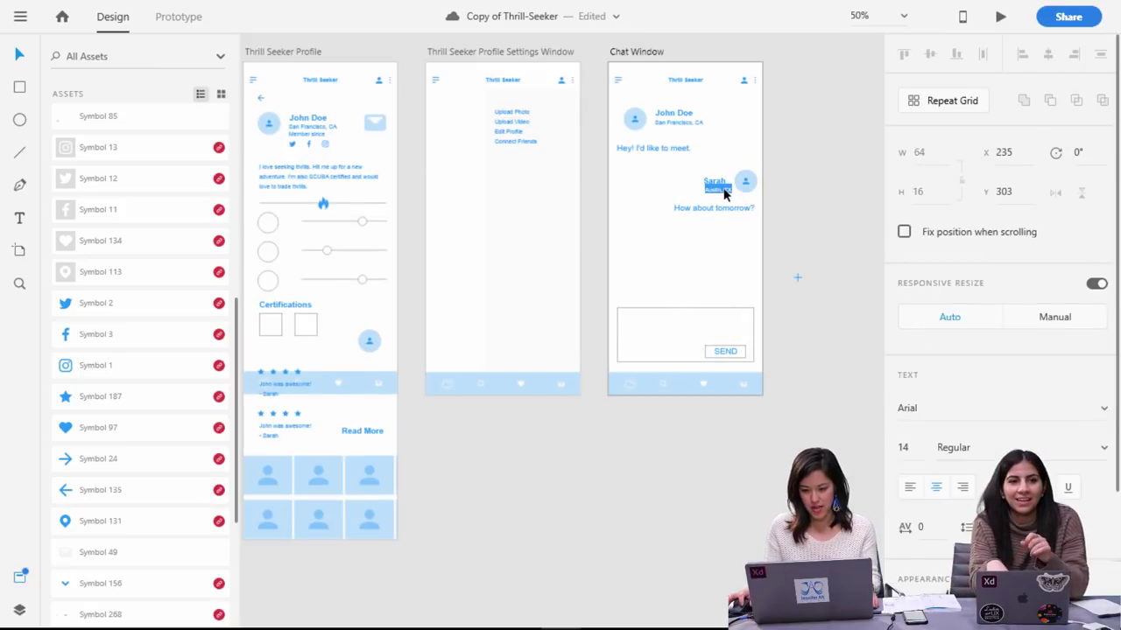
click(964, 487)
double_click(714, 180)
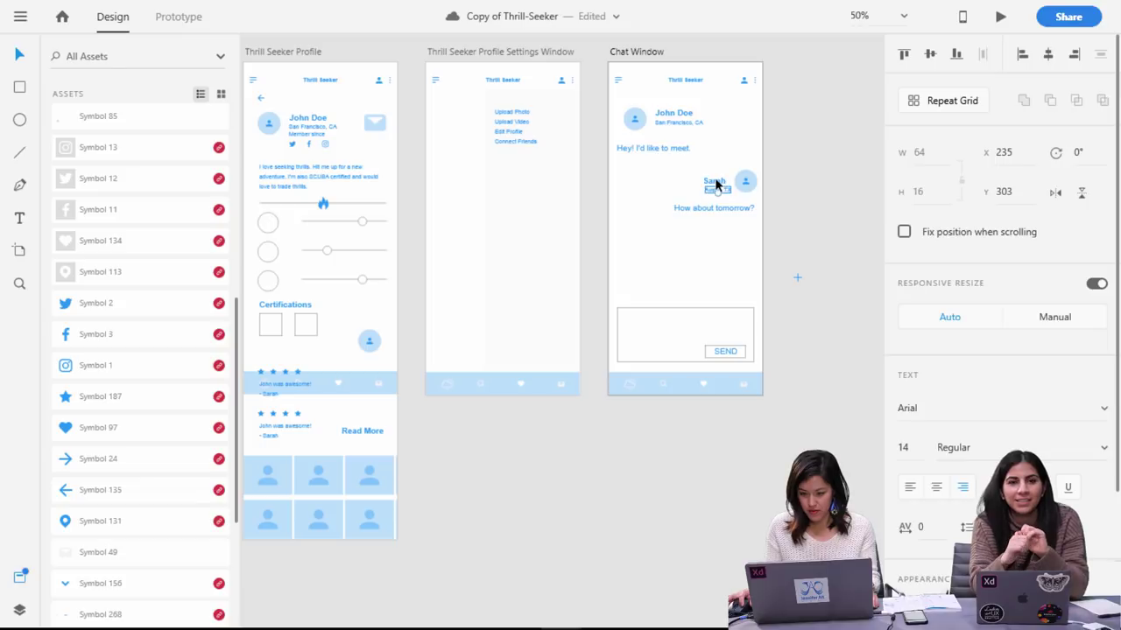
click(962, 486)
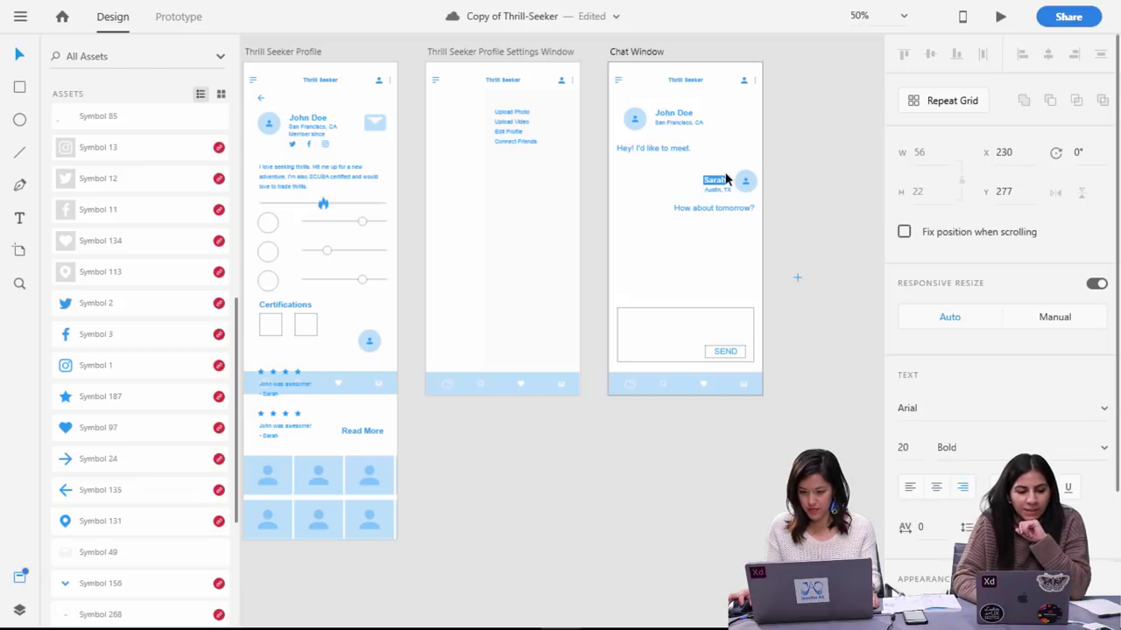
Shift the second user's avatar slightly closer to the name so it lines up with the message's right edge.
key(Escape)
drag(712, 184, 743, 182)
click(855, 260)
click(834, 314)
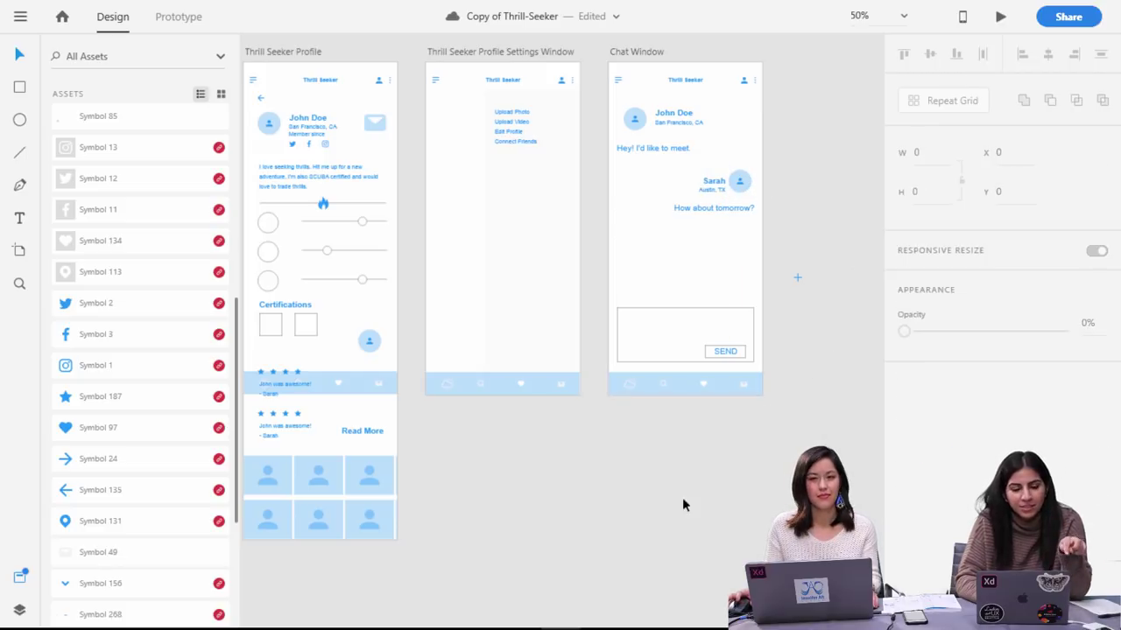
Examine the duplicated Home artboard below the original row up close.
drag(538, 482, 798, 459)
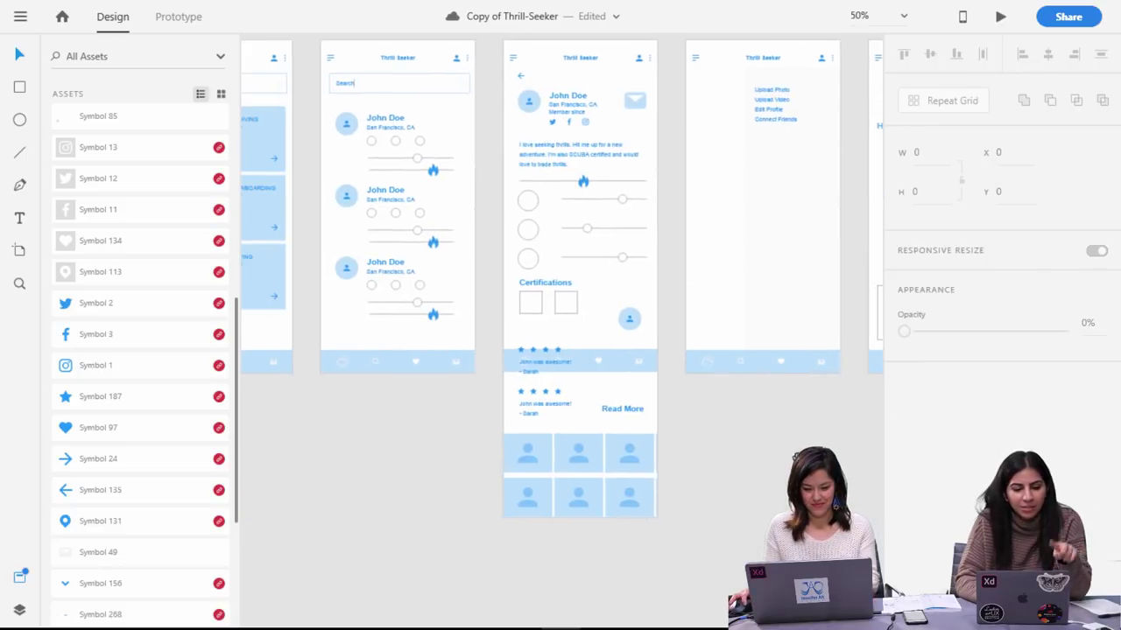
drag(369, 525, 675, 278)
drag(579, 390, 656, 415)
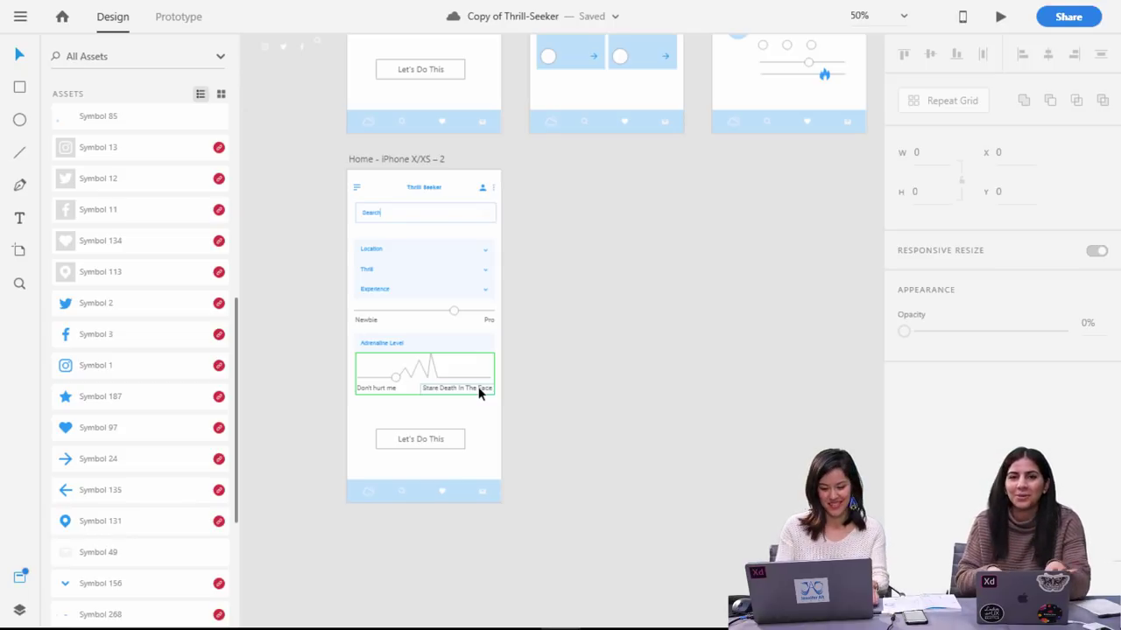
key(ctrl+equal)
drag(620, 376, 753, 376)
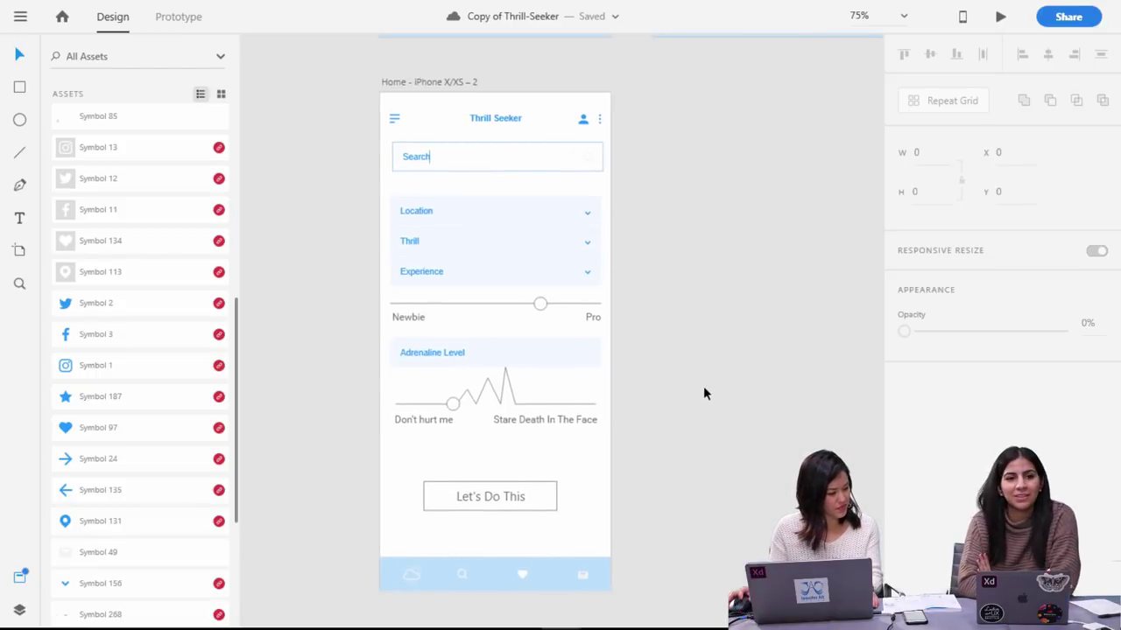
Move the filter fields, sliders and Let's Do This button off the duplicated Home artboard onto the empty canvas beside it.
drag(674, 515, 396, 207)
drag(589, 208, 337, 205)
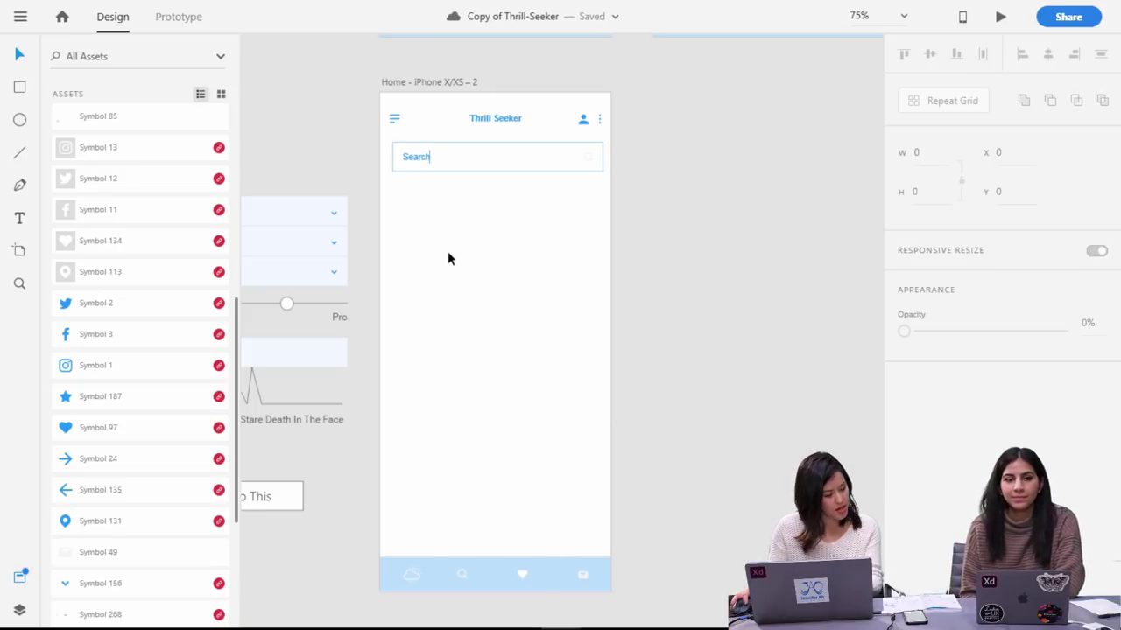
click(481, 158)
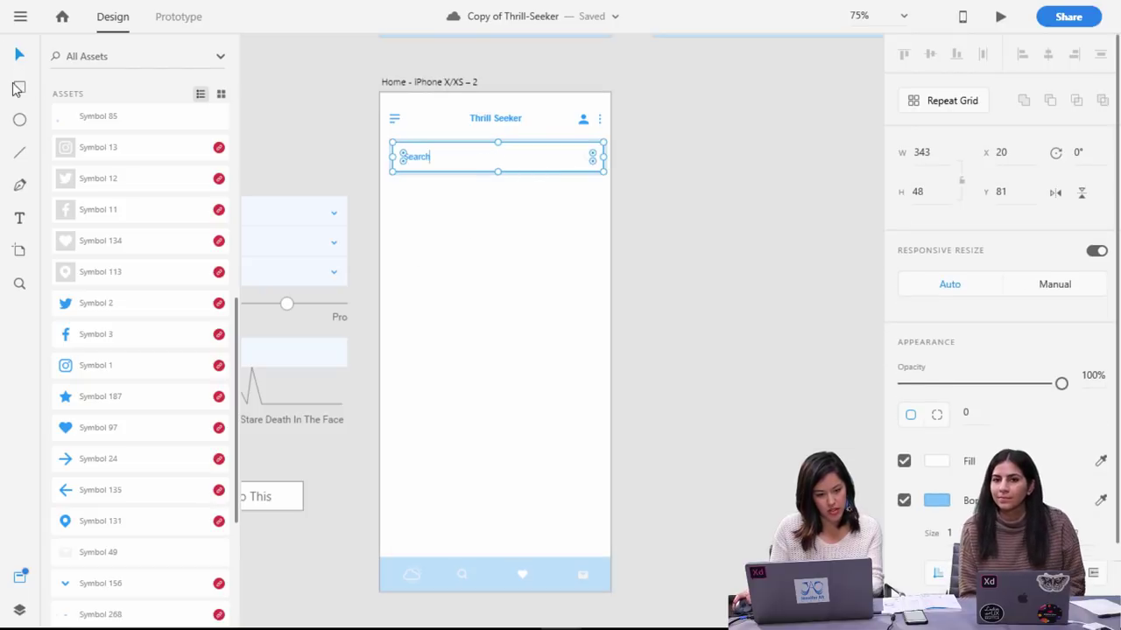
click(20, 218)
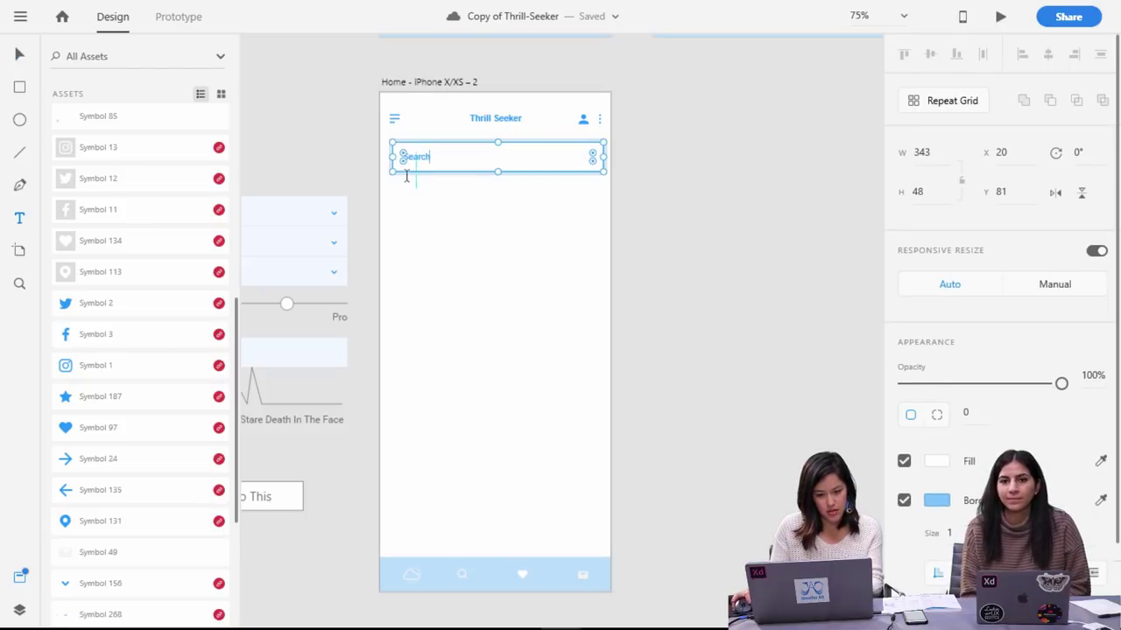
drag(396, 195, 594, 226)
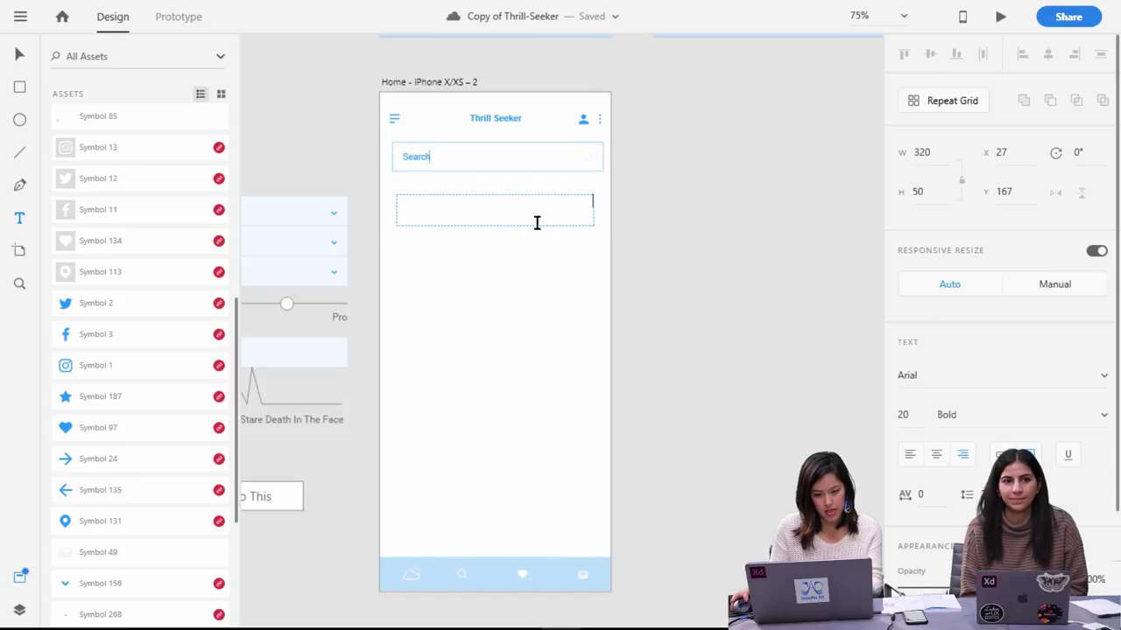
click(12, 53)
click(670, 218)
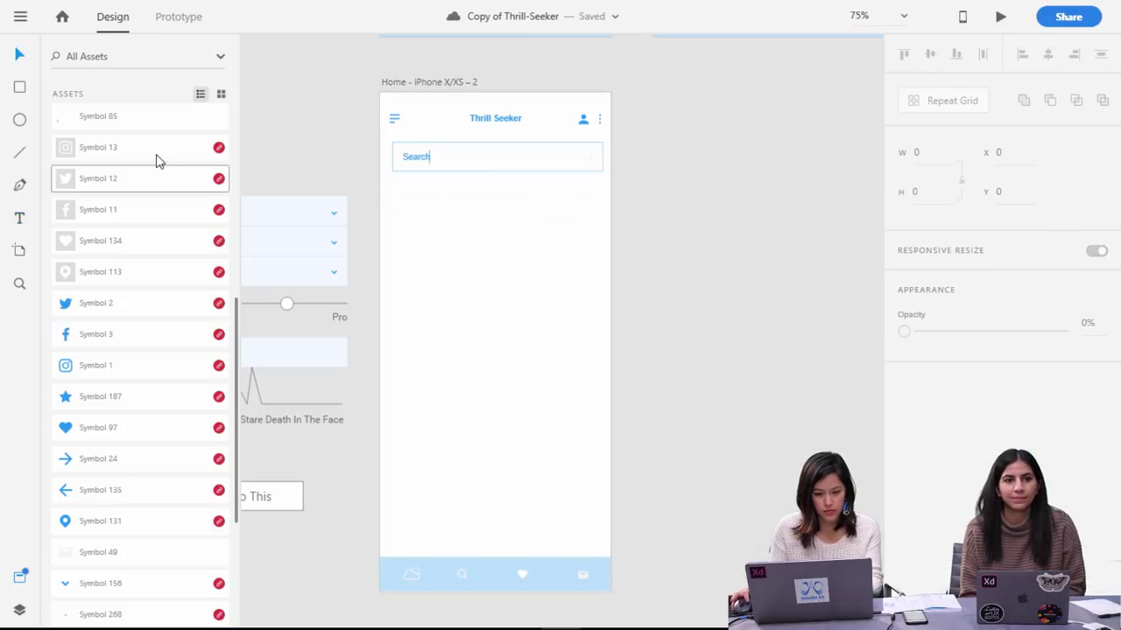
Create a text box about 228 by 141 below the search field, listing Alaska, Germany and Japan on separate lines.
click(21, 220)
drag(537, 309, 396, 225)
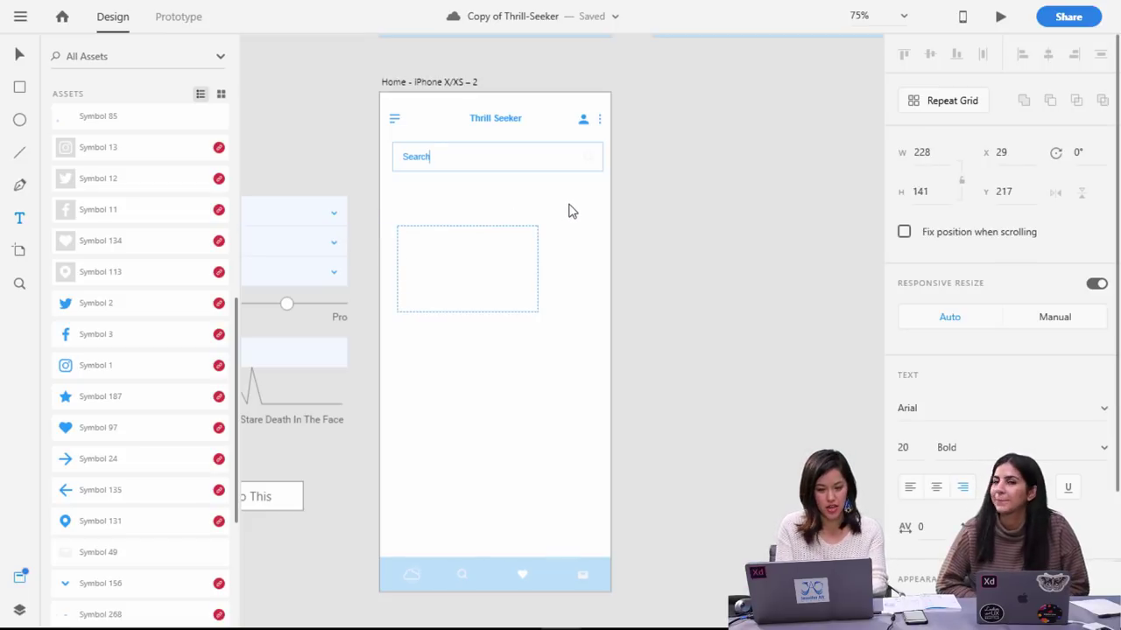
text(Germany)
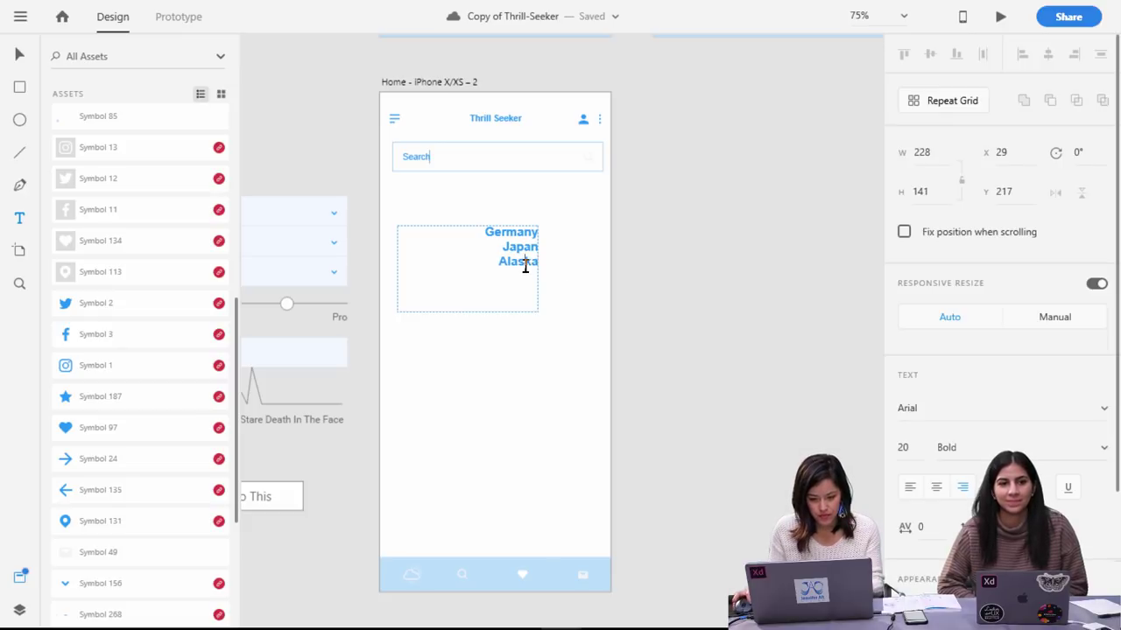
key(BackSpace)
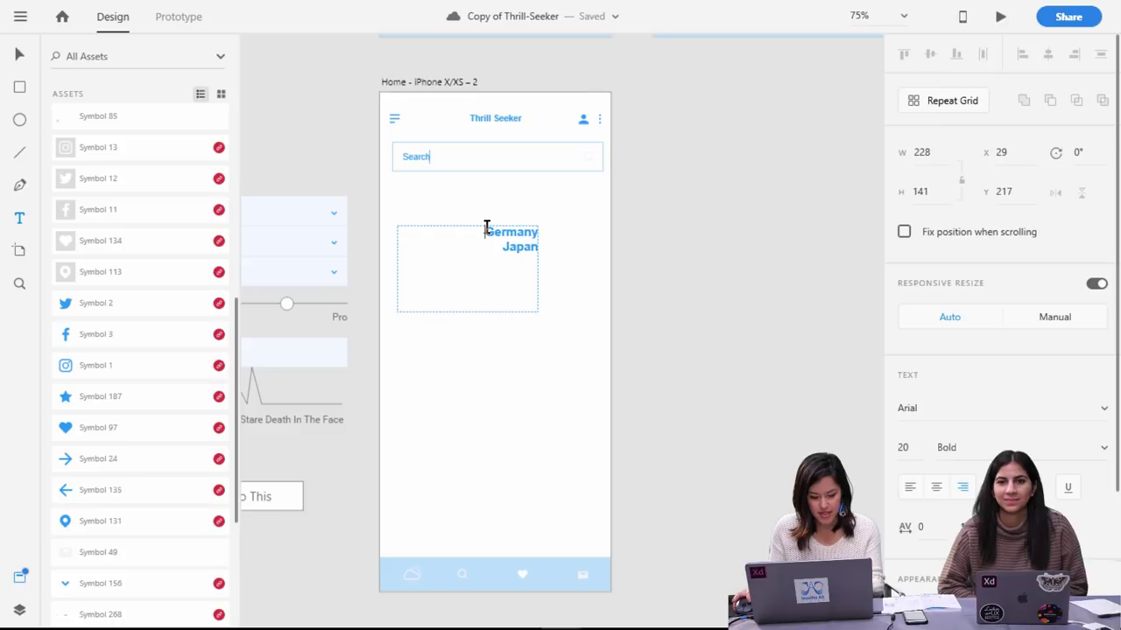
key(Return)
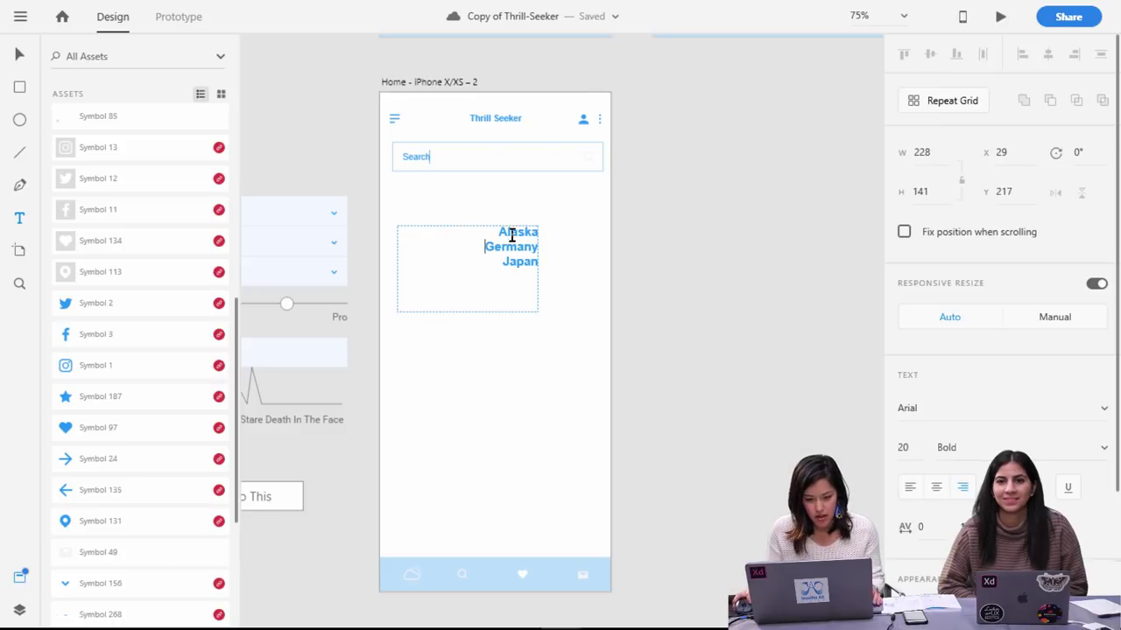
Left-align the place list and set its font weight to Regular.
drag(502, 229, 604, 299)
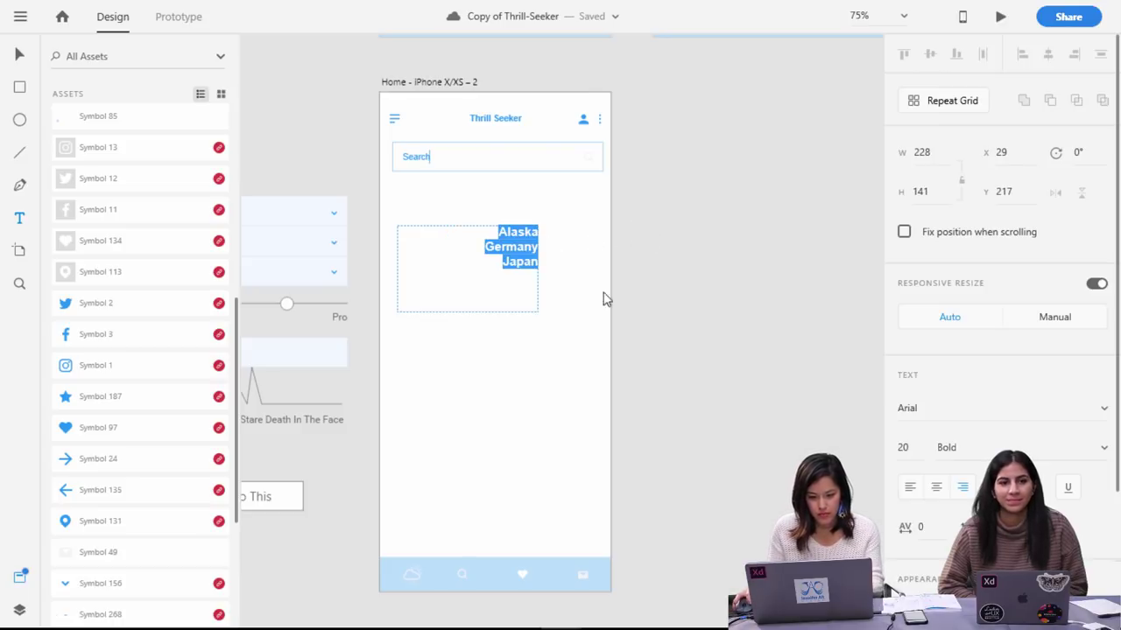
click(910, 488)
click(977, 449)
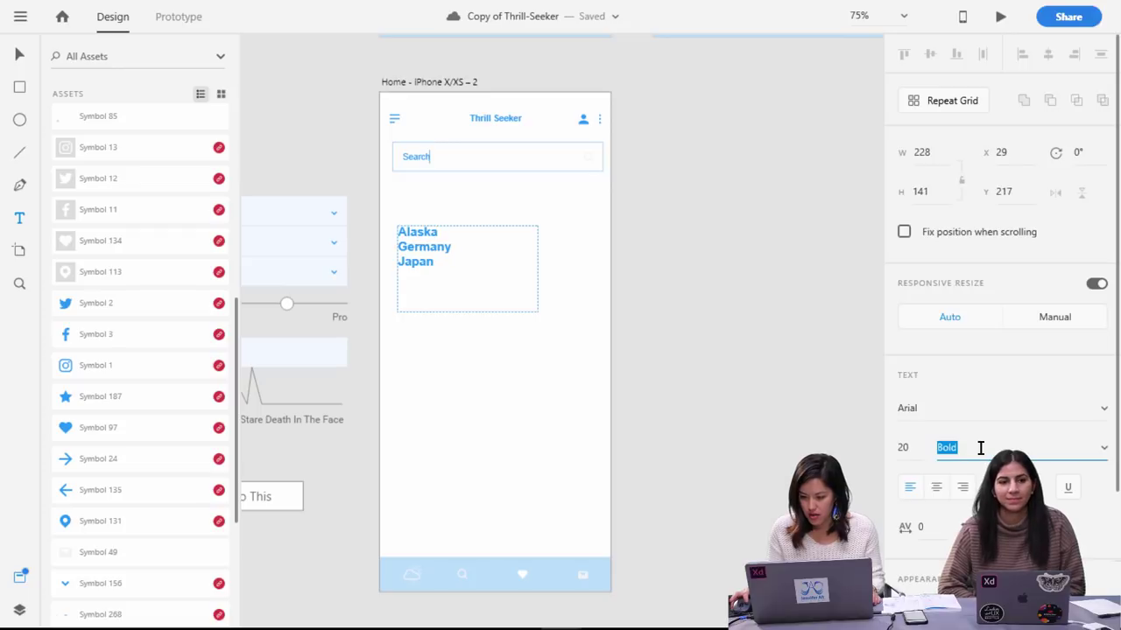
click(1102, 448)
click(968, 161)
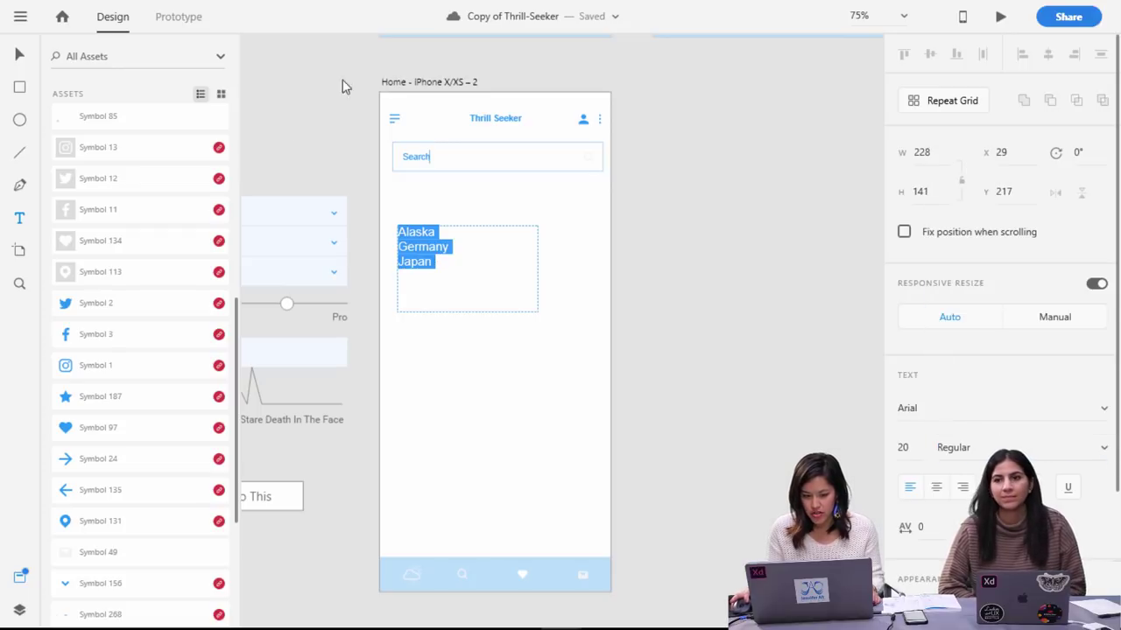
Shrink the place list's text box and move it up closer to the search field.
click(19, 55)
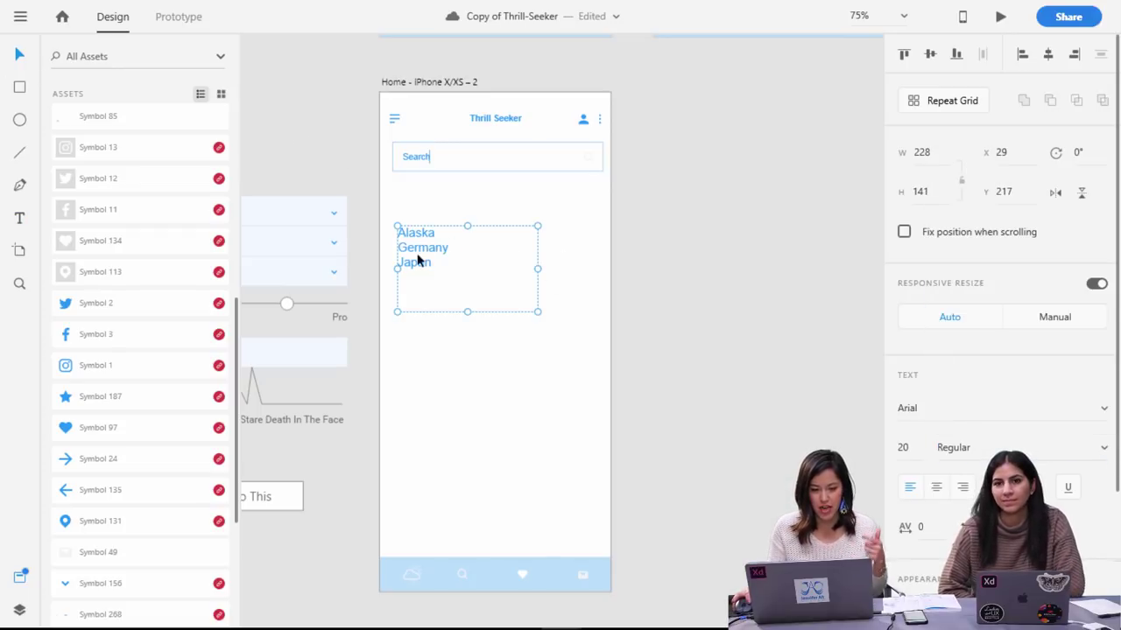
drag(535, 312, 511, 280)
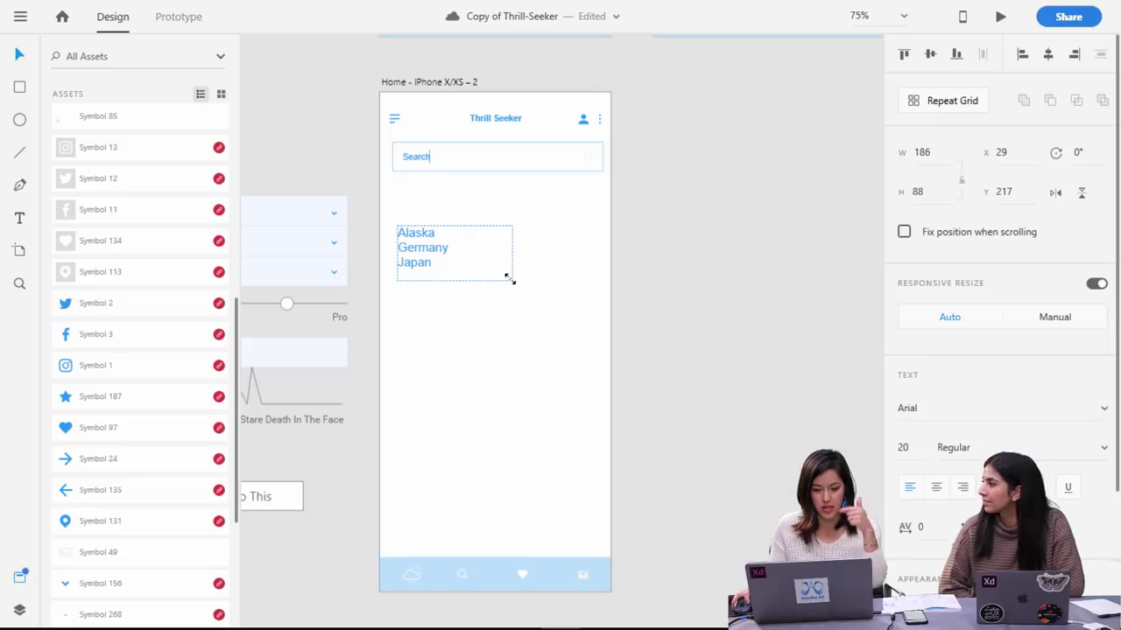
drag(423, 246, 437, 203)
Delete the Search placeholder text from the search field, keeping the text cursor line.
double_click(426, 157)
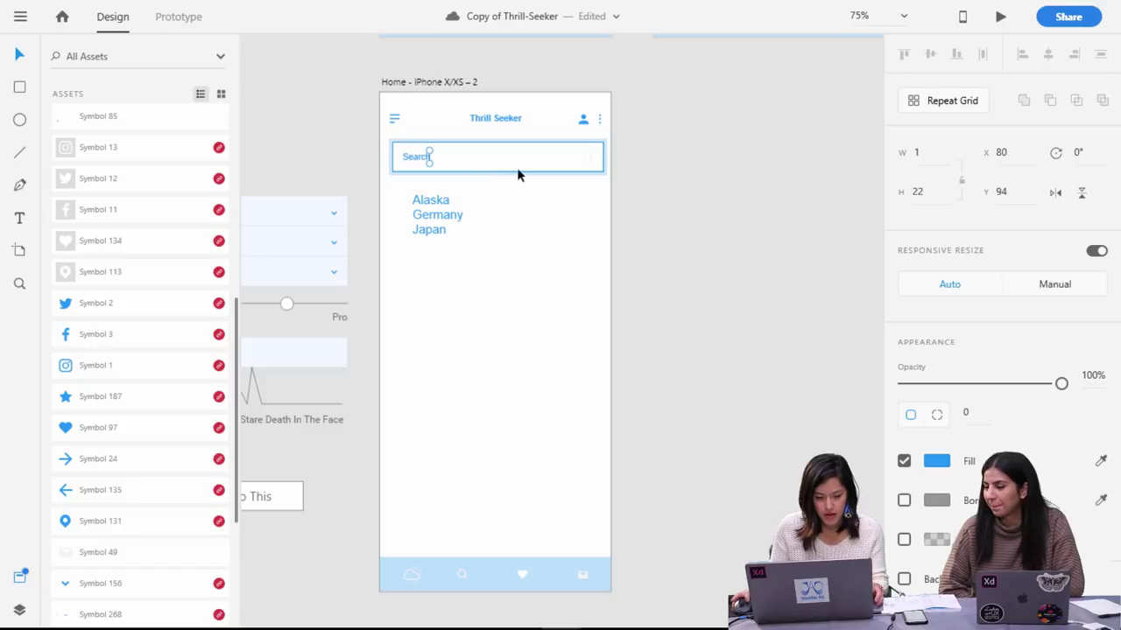
click(648, 183)
drag(641, 182, 480, 142)
right_click(479, 142)
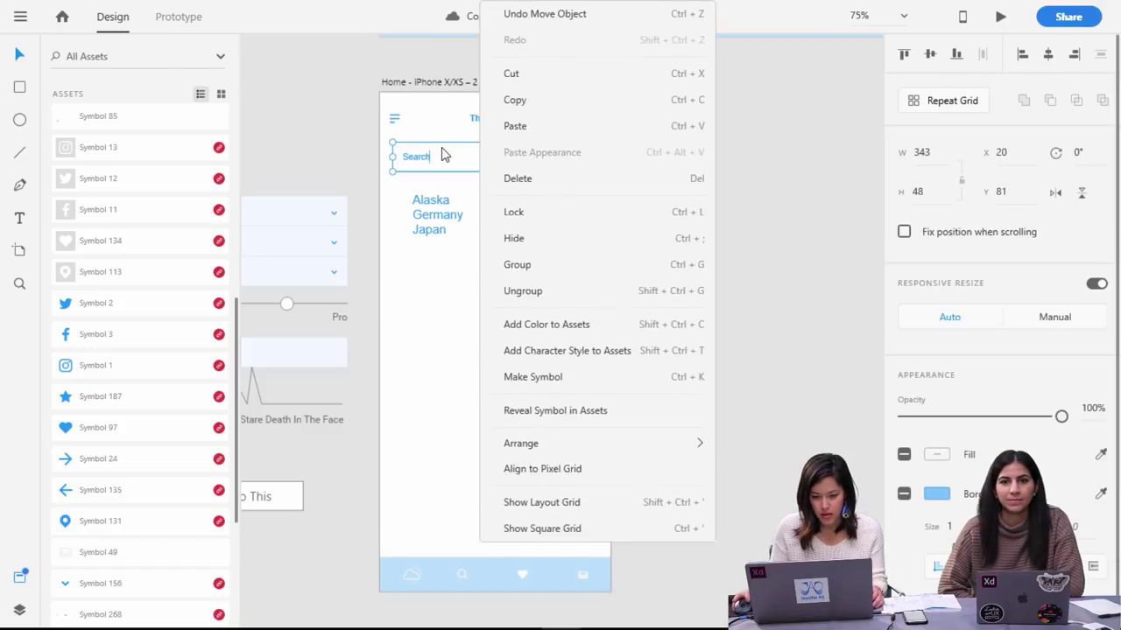
click(371, 150)
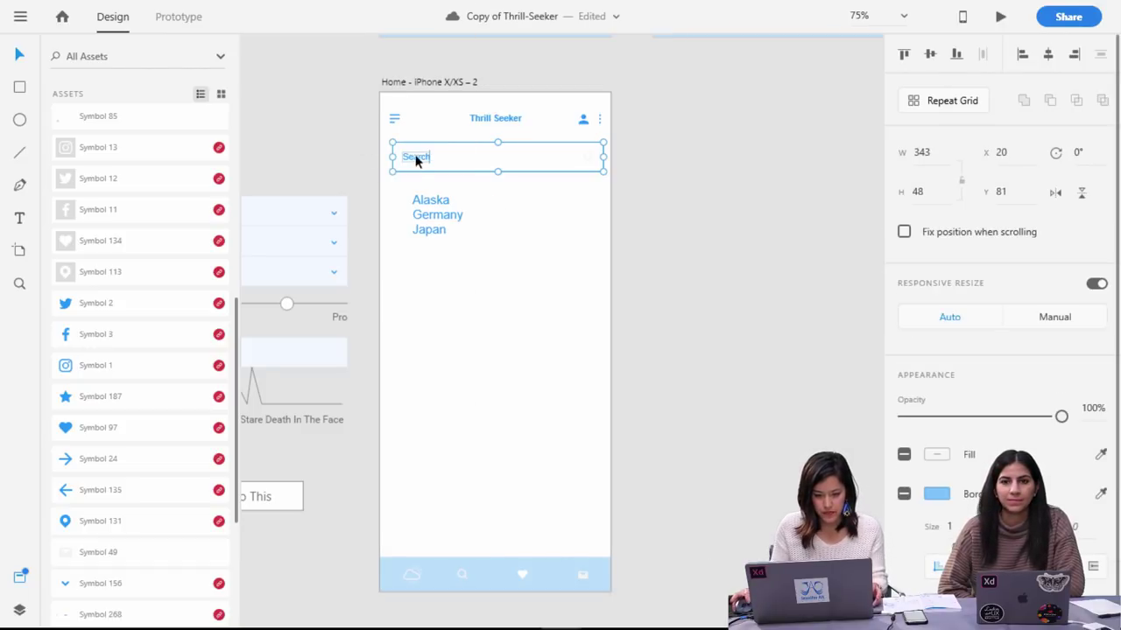
click(746, 173)
double_click(413, 159)
key(BackSpace)
Move the place list up so Alaska sits inside the search field, with a blank line separating it from Germany and Japan.
drag(430, 218, 420, 176)
double_click(451, 164)
click(452, 157)
key(Return)
drag(458, 198, 464, 217)
key(ctrl+z)
key(ctrl+z)
key(ctrl+z)
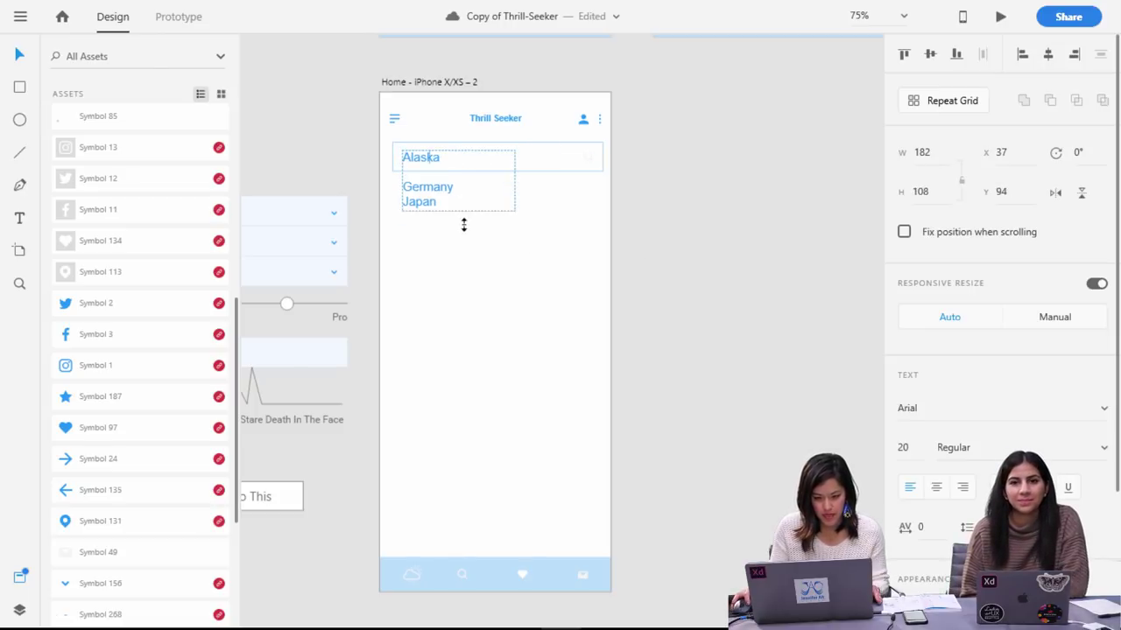
Move the text cursor line to the start of the search field and place the list just after it.
drag(430, 190, 468, 190)
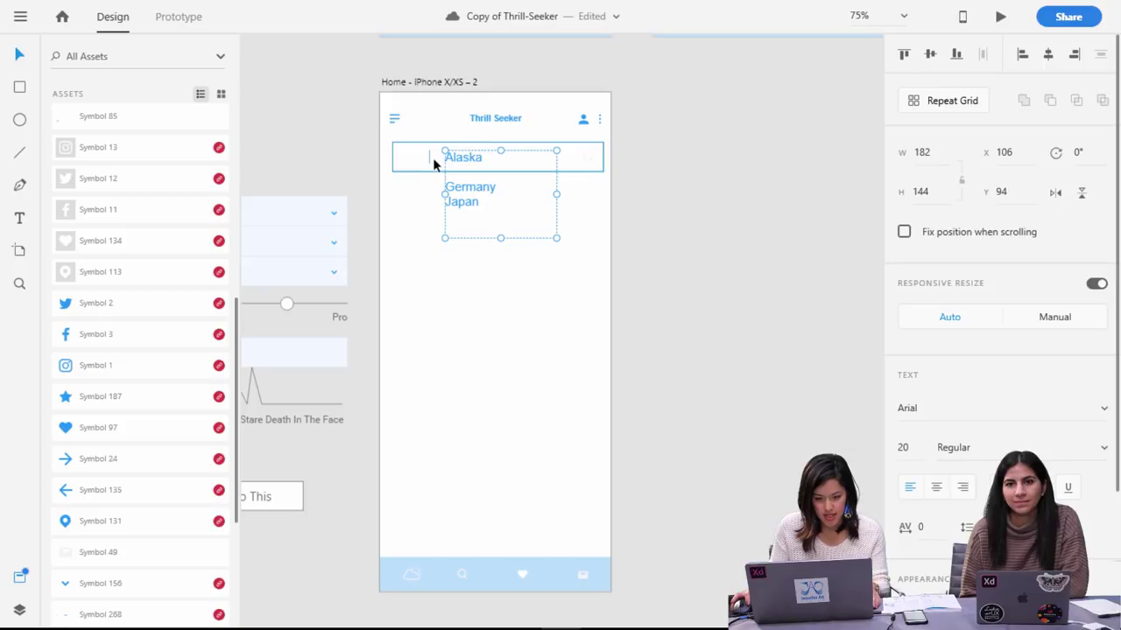
click(428, 158)
mouse_move(426, 159)
mouse_down()
mouse_move(403, 159)
mouse_move(444, 163)
mouse_up()
click(468, 161)
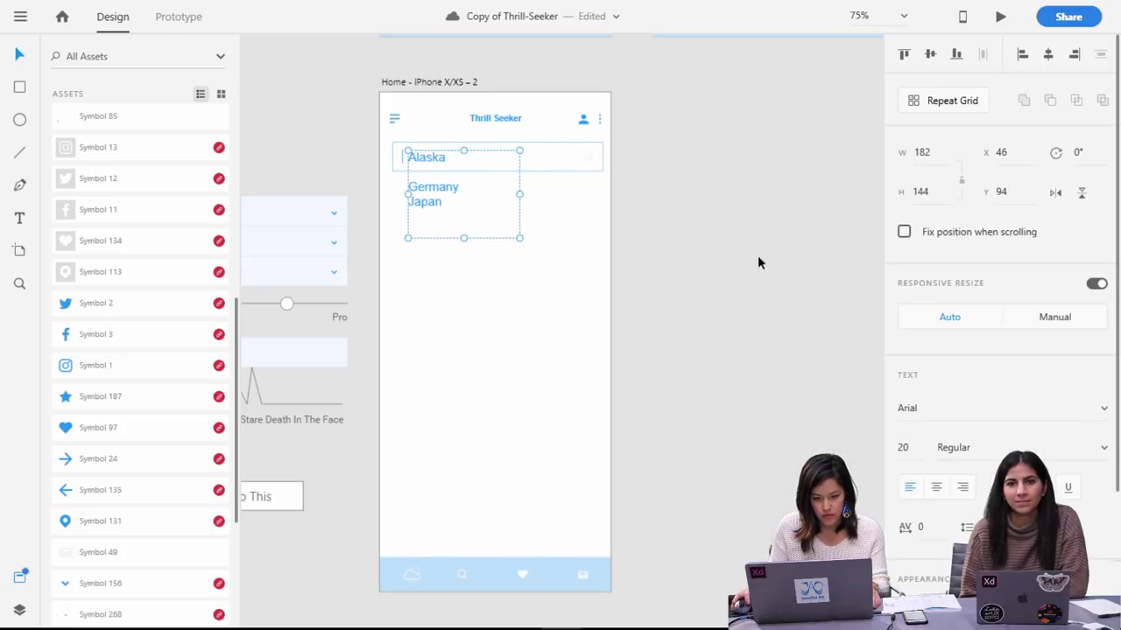
click(722, 322)
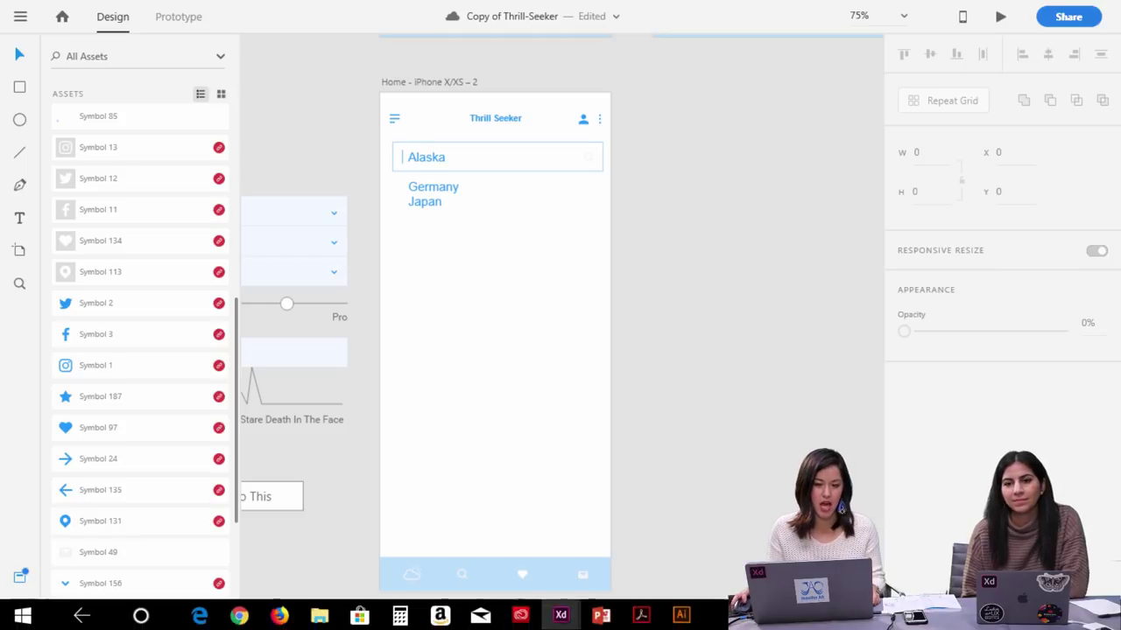
Switch to the Wires - Mobile document and find the Contact screen that combines a contact list with a map.
key(ctrl+minus)
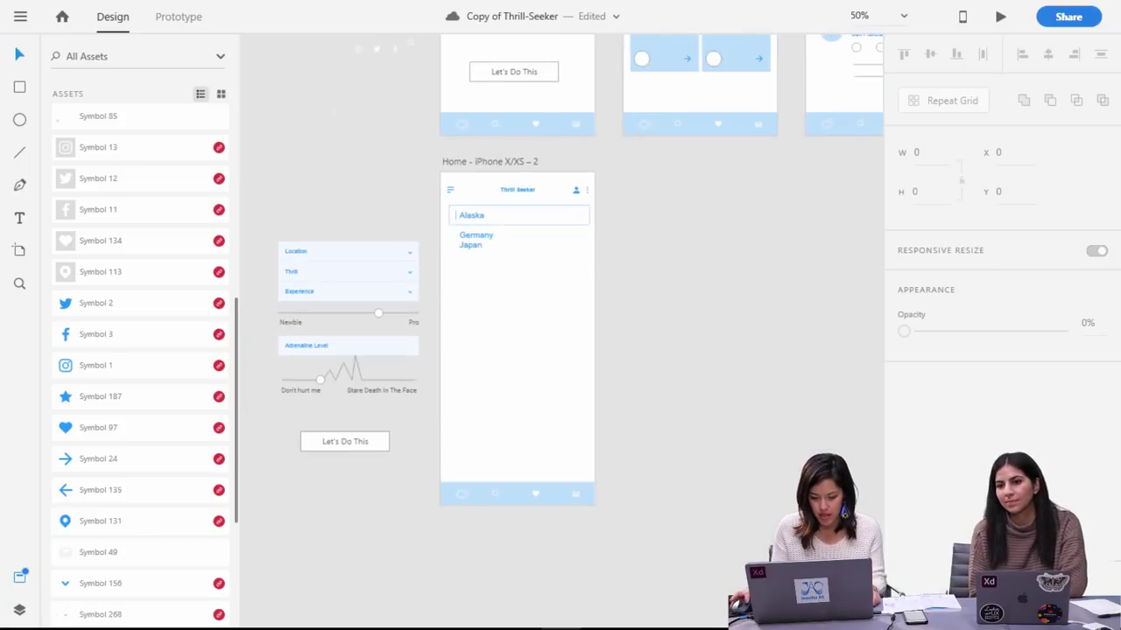
mouse_move(554, 626)
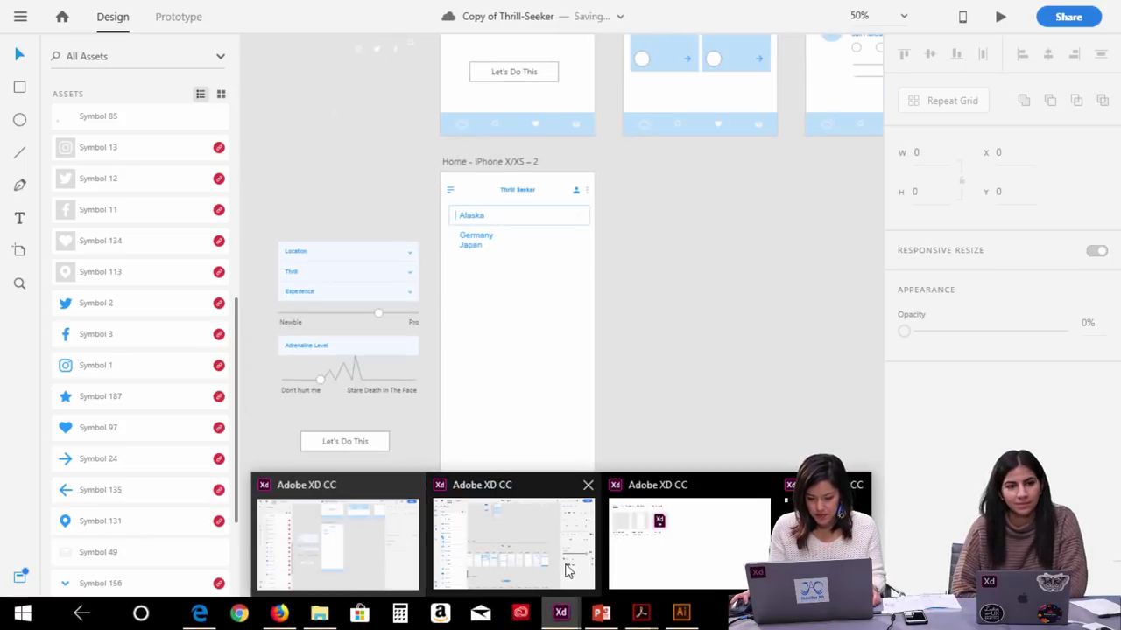
click(539, 532)
scroll(593, 203, down, 10)
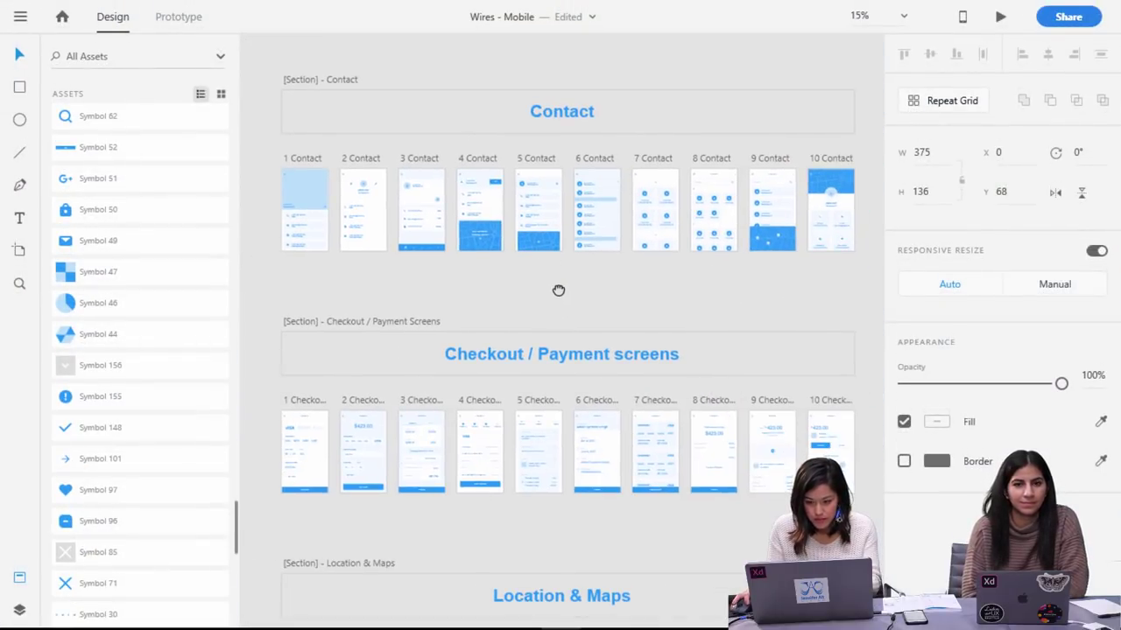
scroll(559, 289, right, 5)
key(ctrl+plus)
key(ctrl+plus)
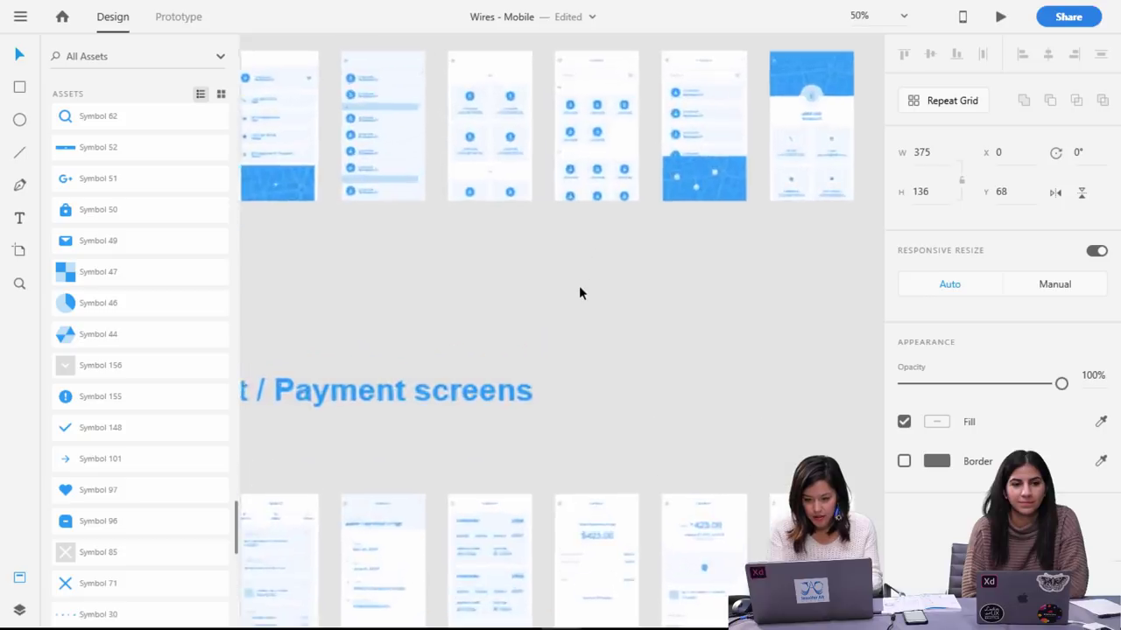
drag(726, 230, 447, 420)
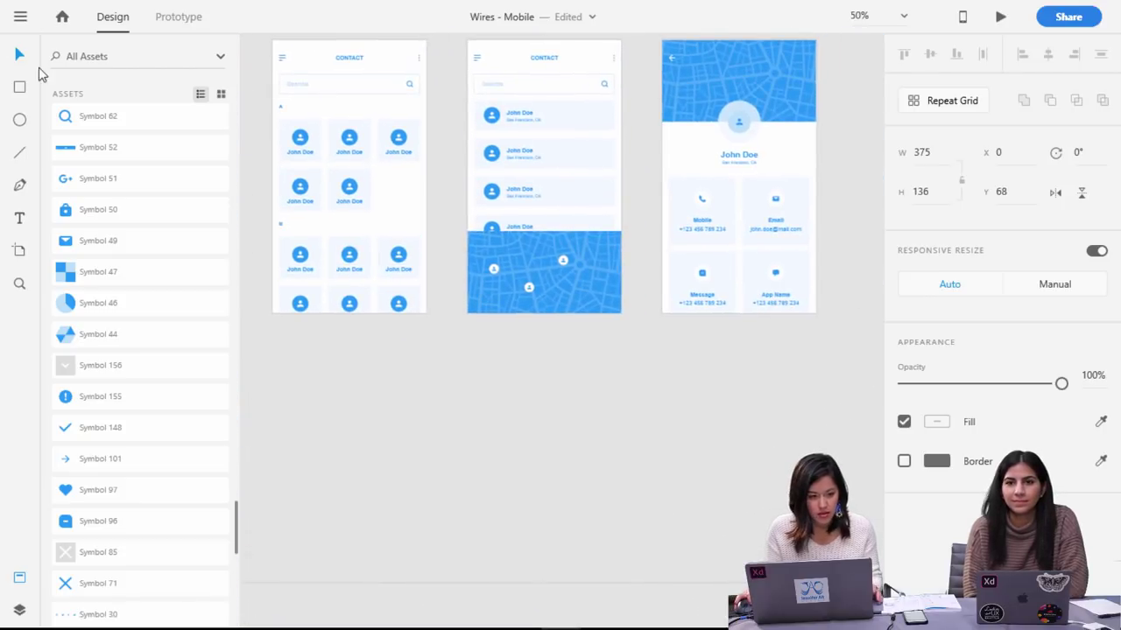
Ungroup the contact list and map on the Contact screen, leaving the pieces in their original positions.
drag(603, 289, 559, 303)
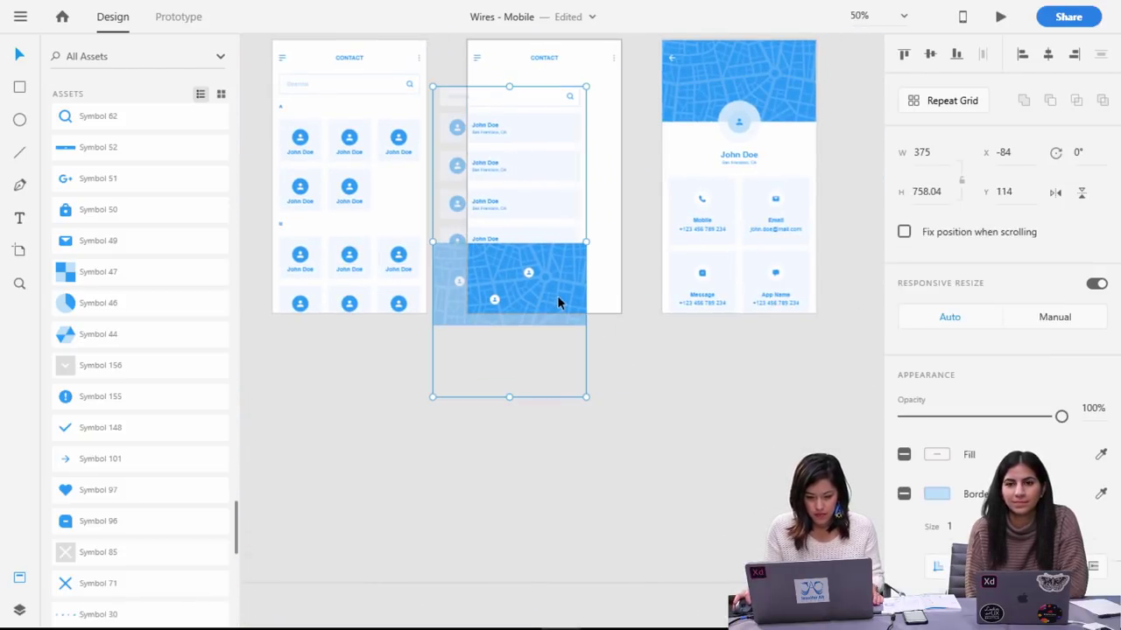
key(ctrl+z)
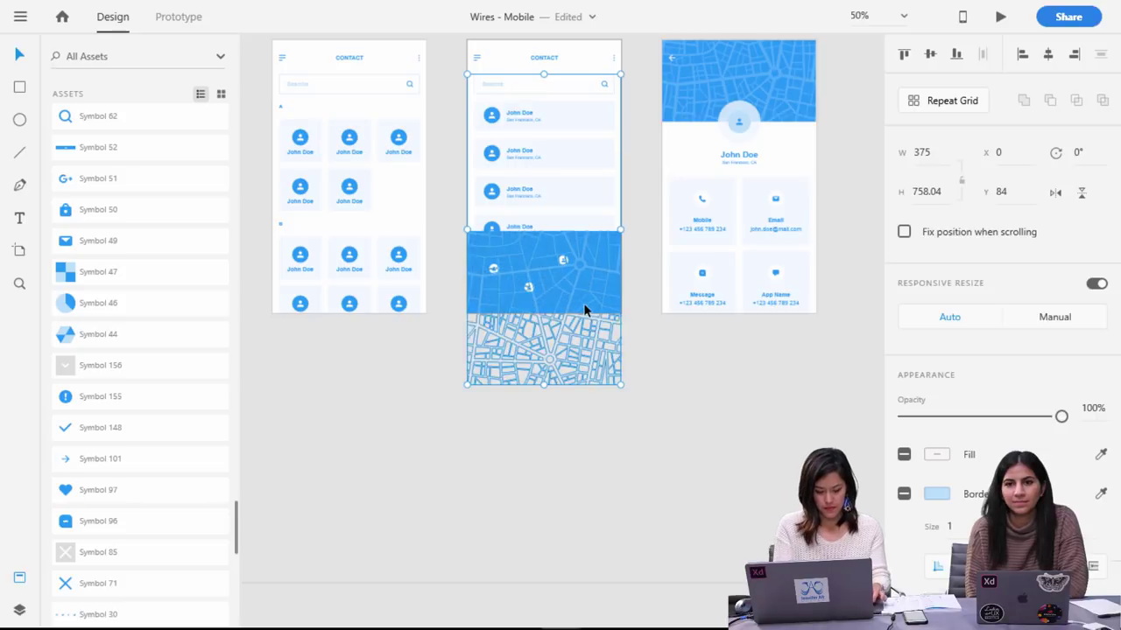
key(ctrl+shift+g)
click(629, 296)
drag(610, 290, 590, 282)
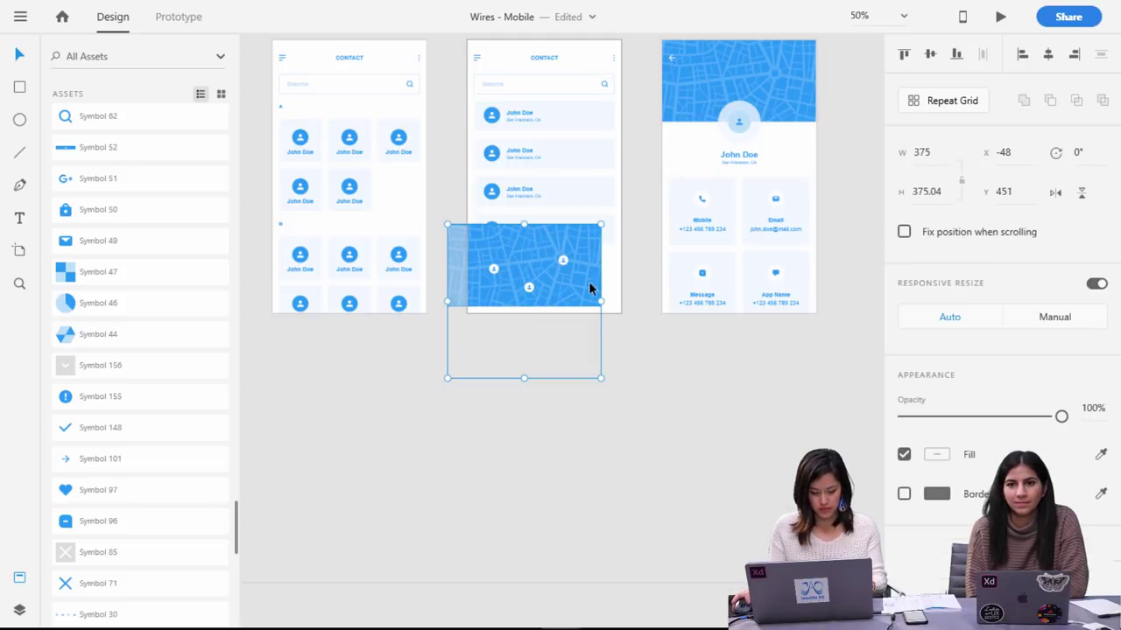
key(ctrl+z)
Copy the map with its pins into the duplicated Home artboard in Copy of Thrill-Seeker, place it below the place list, and save.
drag(651, 384, 474, 244)
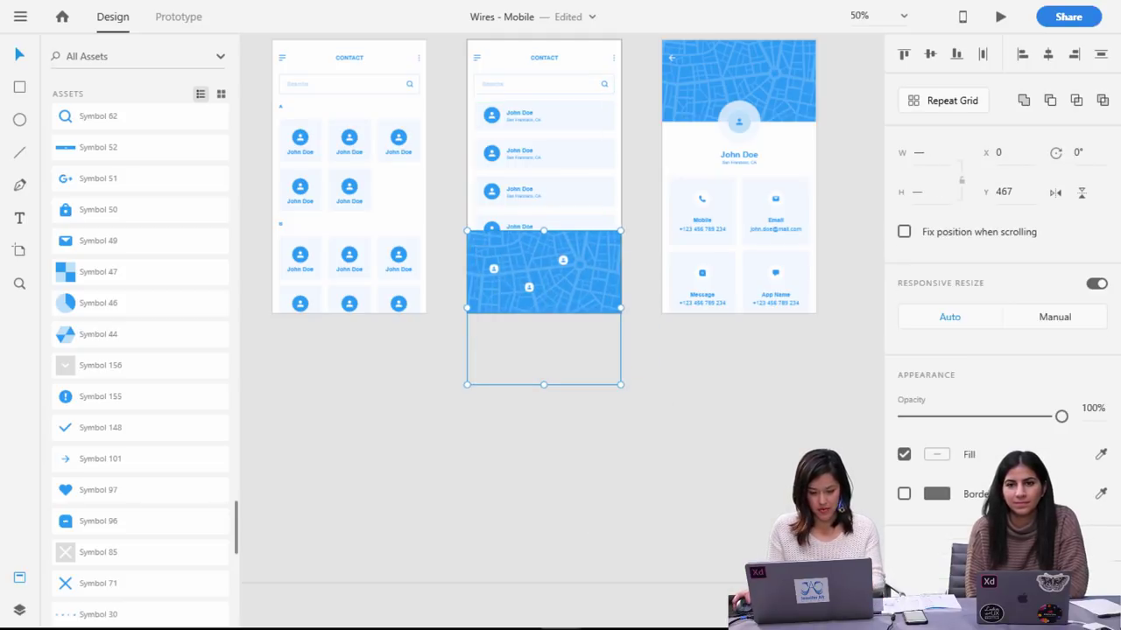
mouse_move(561, 613)
click(362, 564)
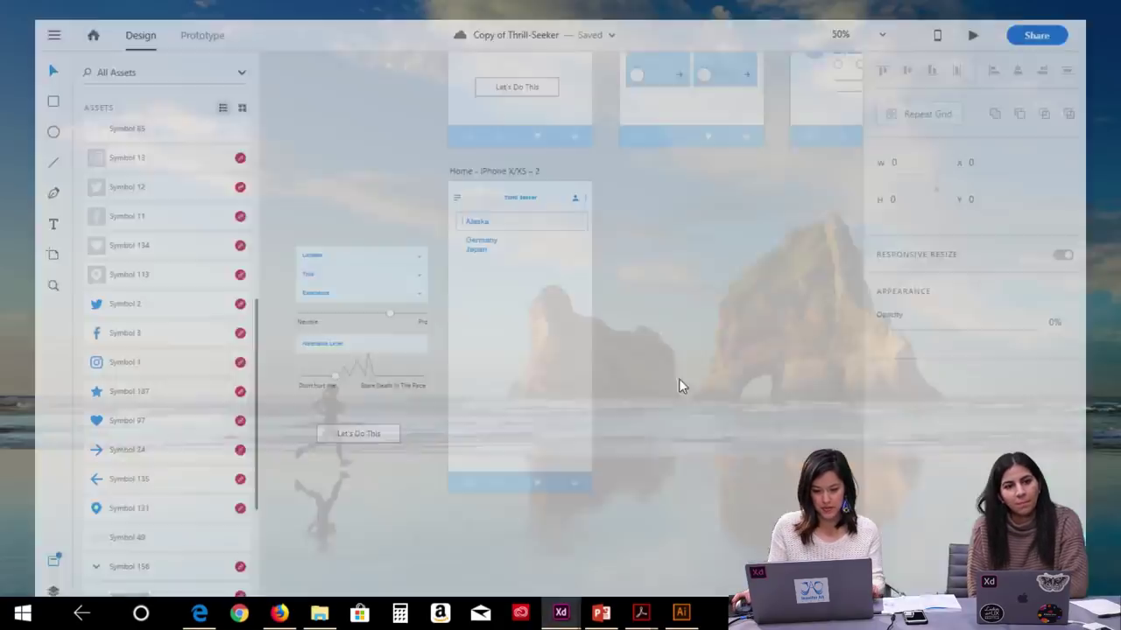
key(ctrl+v)
drag(578, 298, 534, 310)
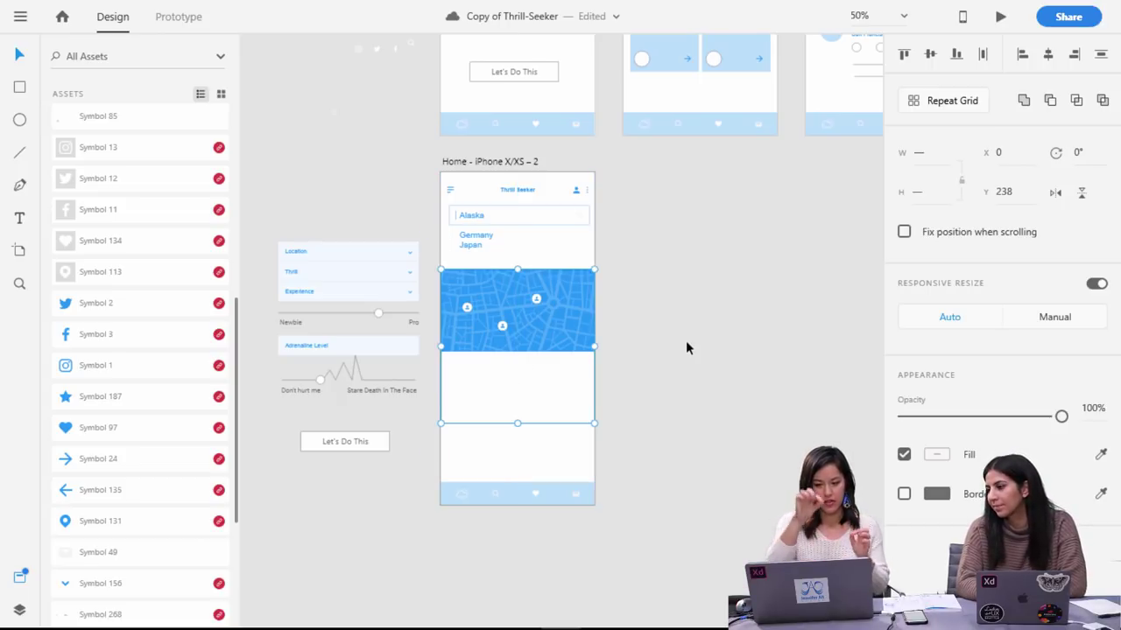
key(ctrl+s)
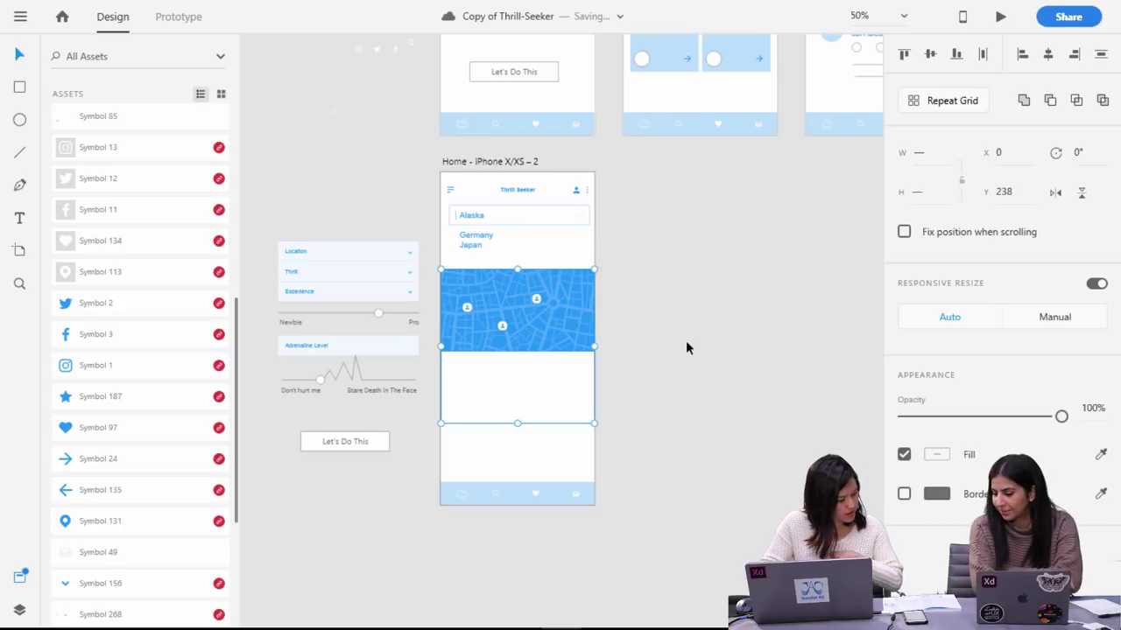
Extend the map's blue background downward to cover the blank area beneath the street pattern.
double_click(585, 344)
drag(523, 353, 518, 427)
click(544, 343)
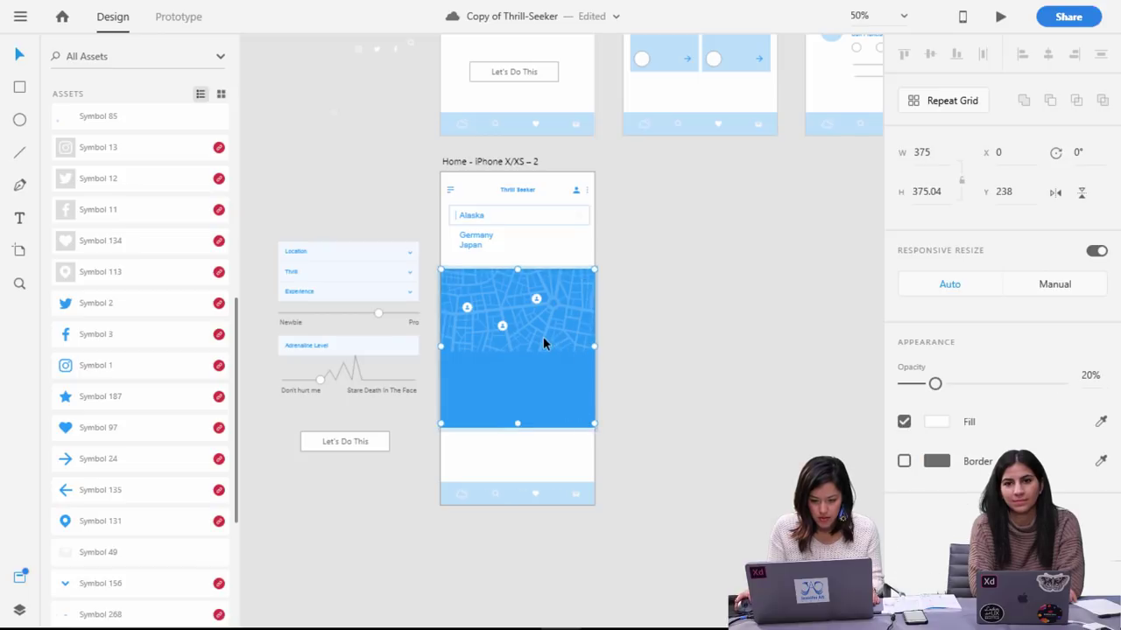
key(2)
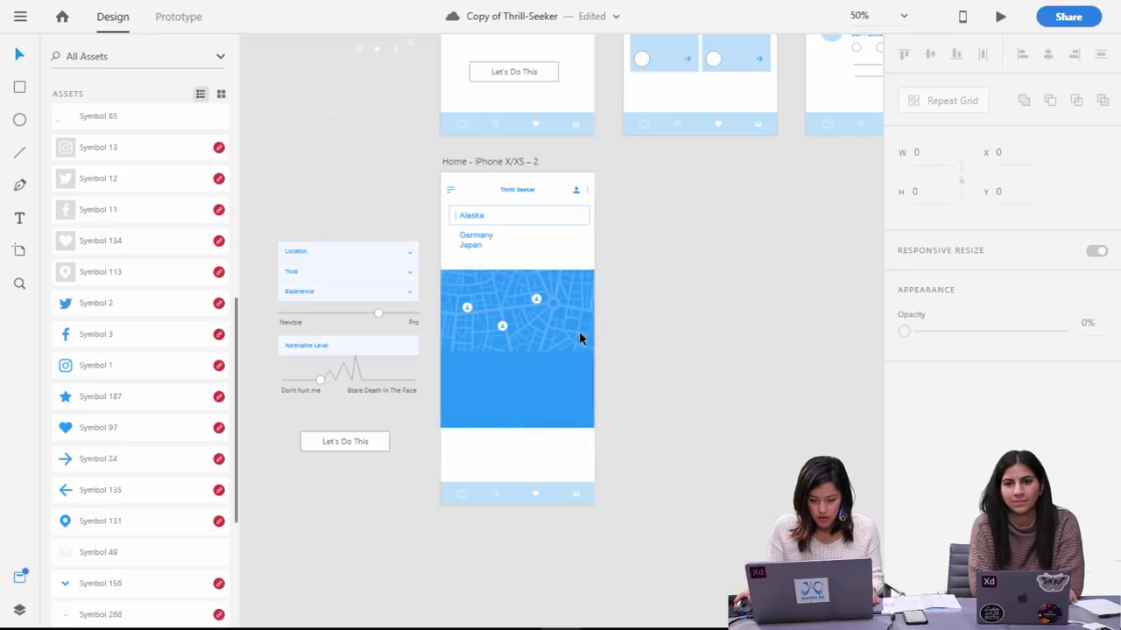
Undo the recent edits to the map, including the street pattern's moves and the downward extension of its blue background.
click(573, 331)
key(ctrl+1)
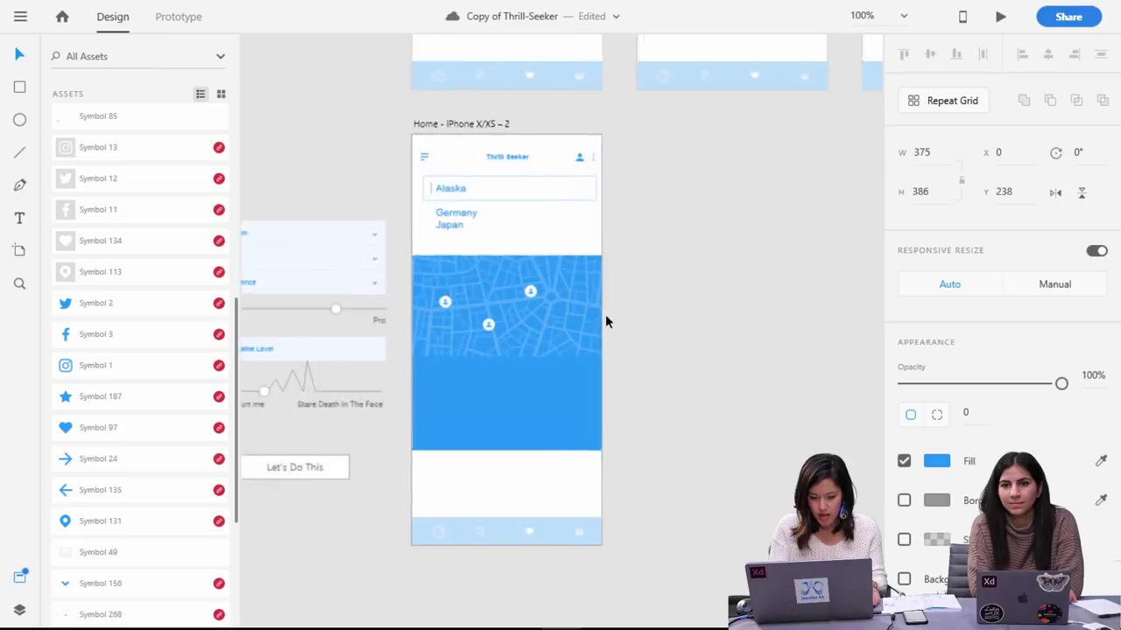
click(541, 285)
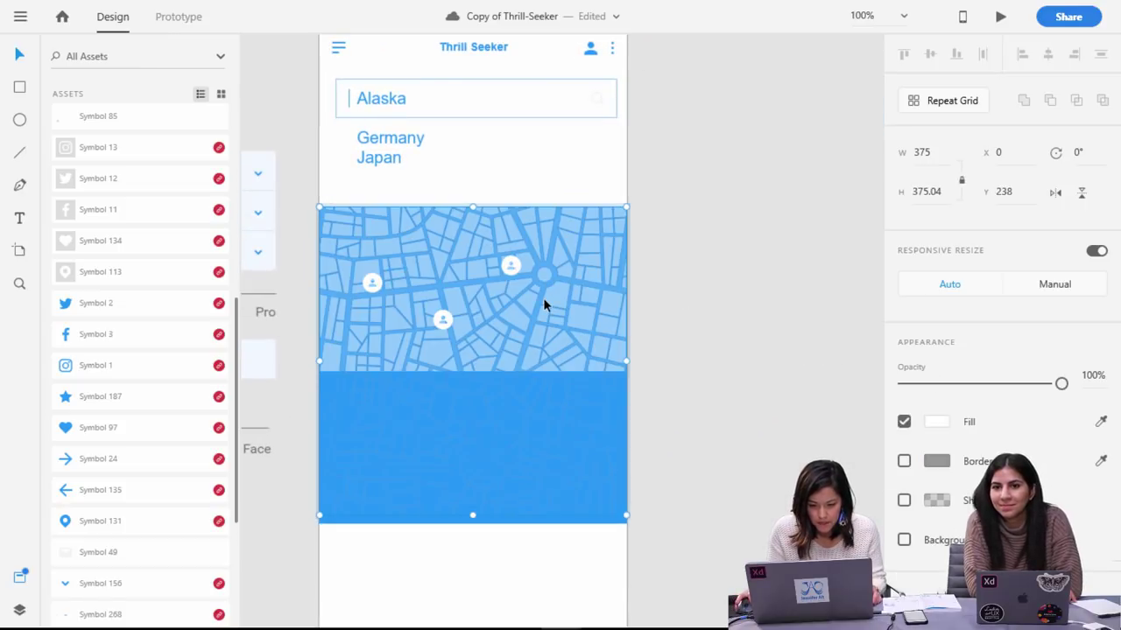
mouse_move(528, 323)
mouse_down()
mouse_move(486, 384)
mouse_move(521, 316)
mouse_up()
key(ctrl+z)
key(ctrl+z)
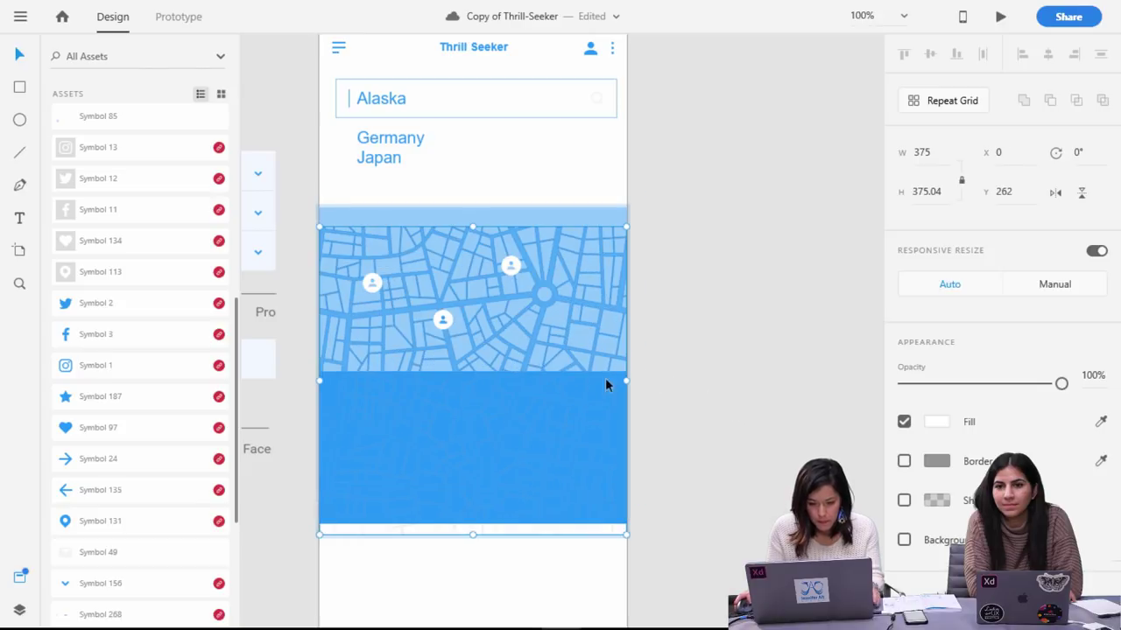
key(ctrl+z)
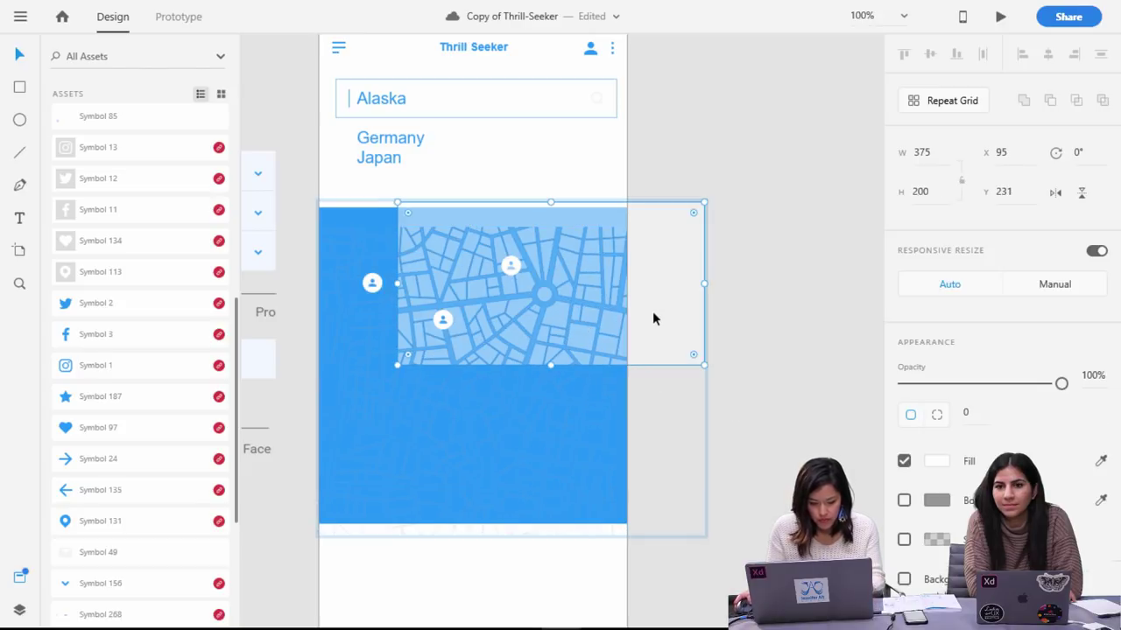
key(ctrl+z)
key(ctrl+z)
key(ctrl+z)
key(ctrl+z)
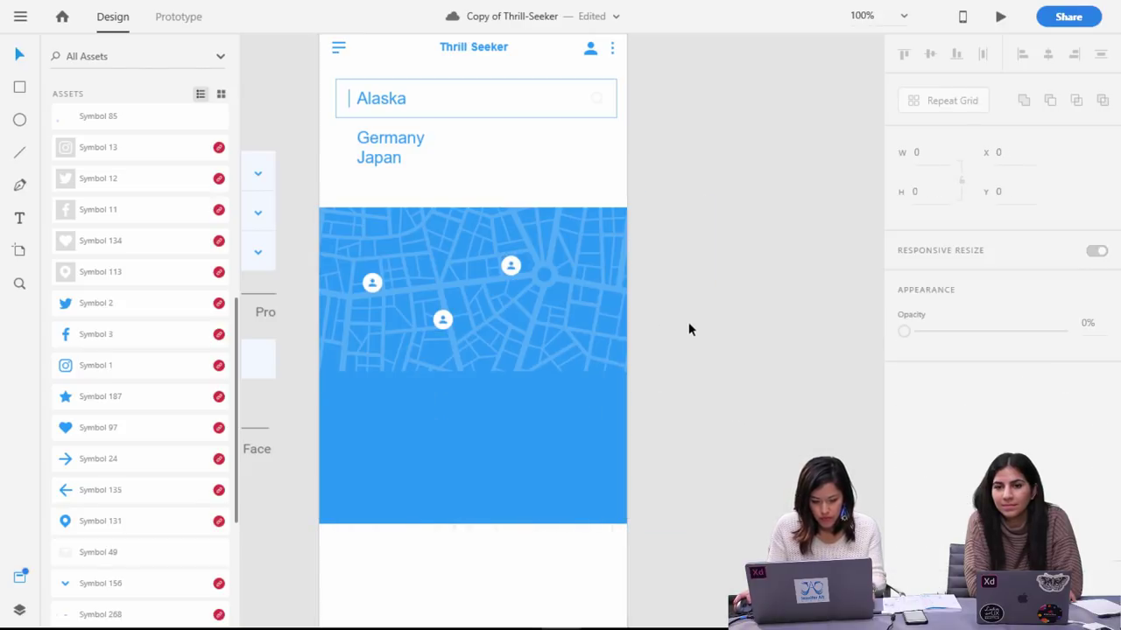
Enlarge the map's street pattern proportionally until the map fills the duplicated Home artboard down to the navigation bar.
click(690, 384)
click(589, 344)
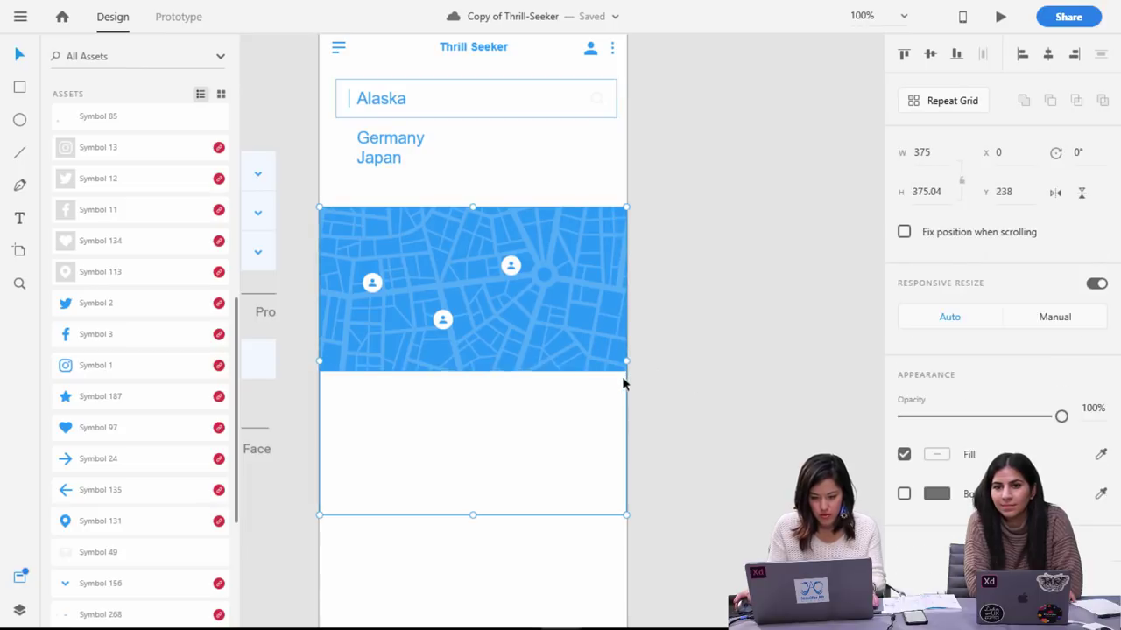
drag(623, 513, 741, 628)
key(ctrl+minus)
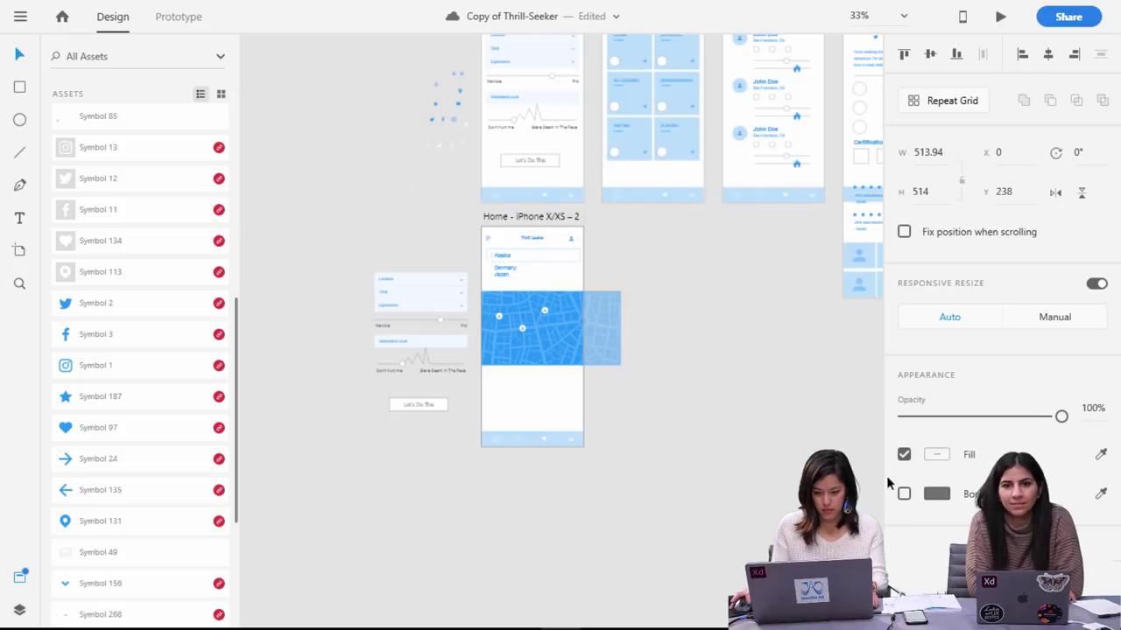
drag(550, 433, 538, 373)
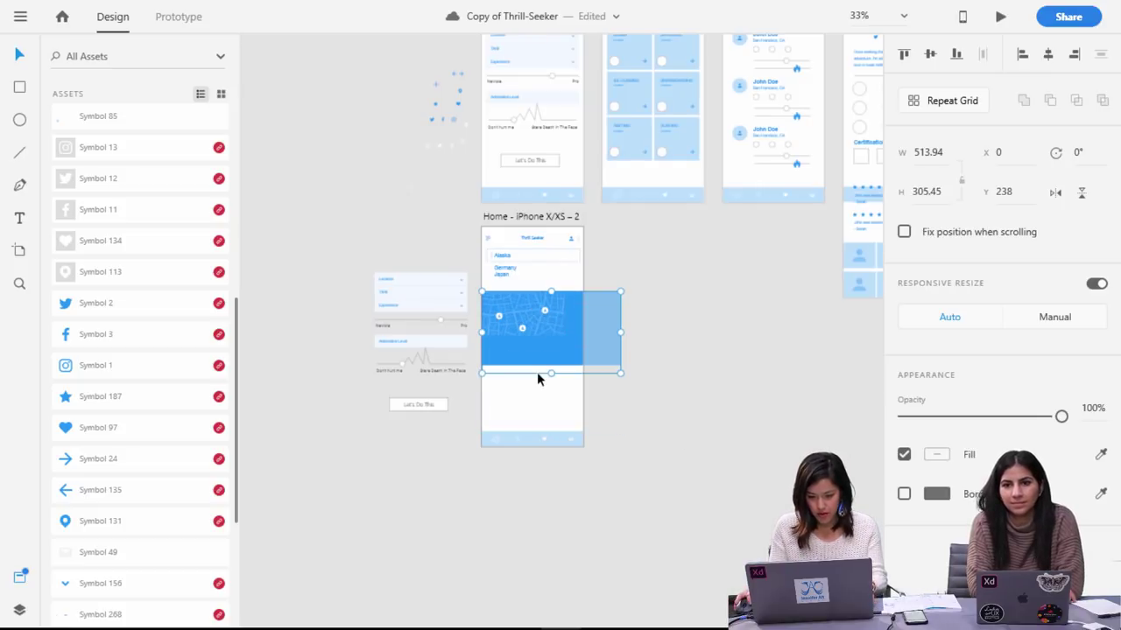
key(ctrl+z)
drag(619, 430, 770, 555)
click(752, 334)
key(ctrl+equal)
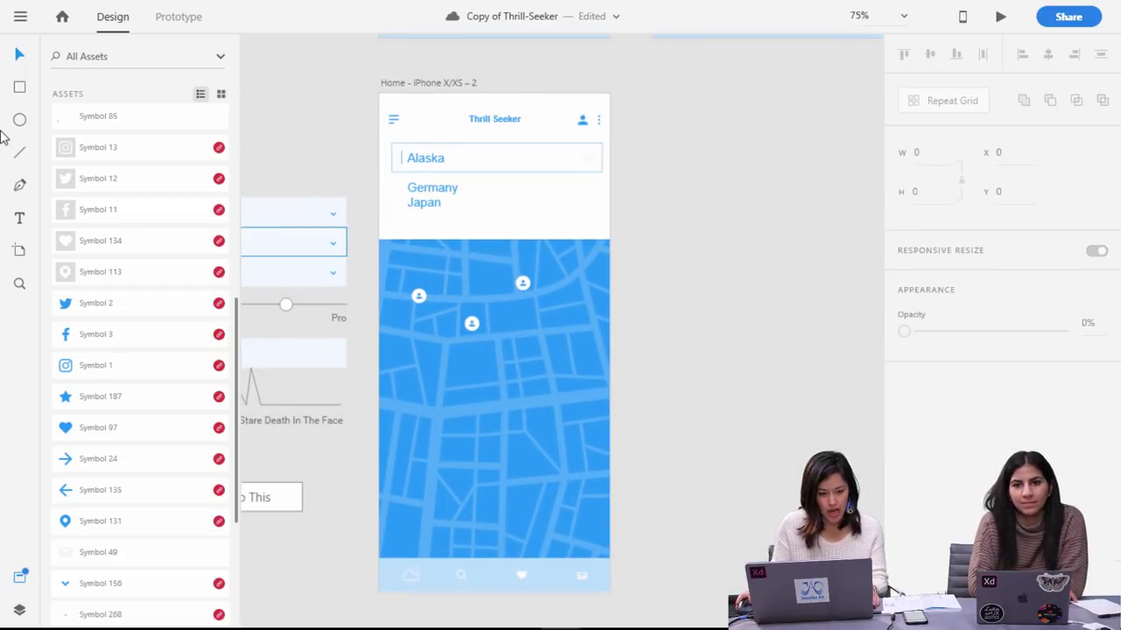
Compare the duplicated Home screen and its map with the Home and Thrill Options artboards above it.
key(ctrl+minus)
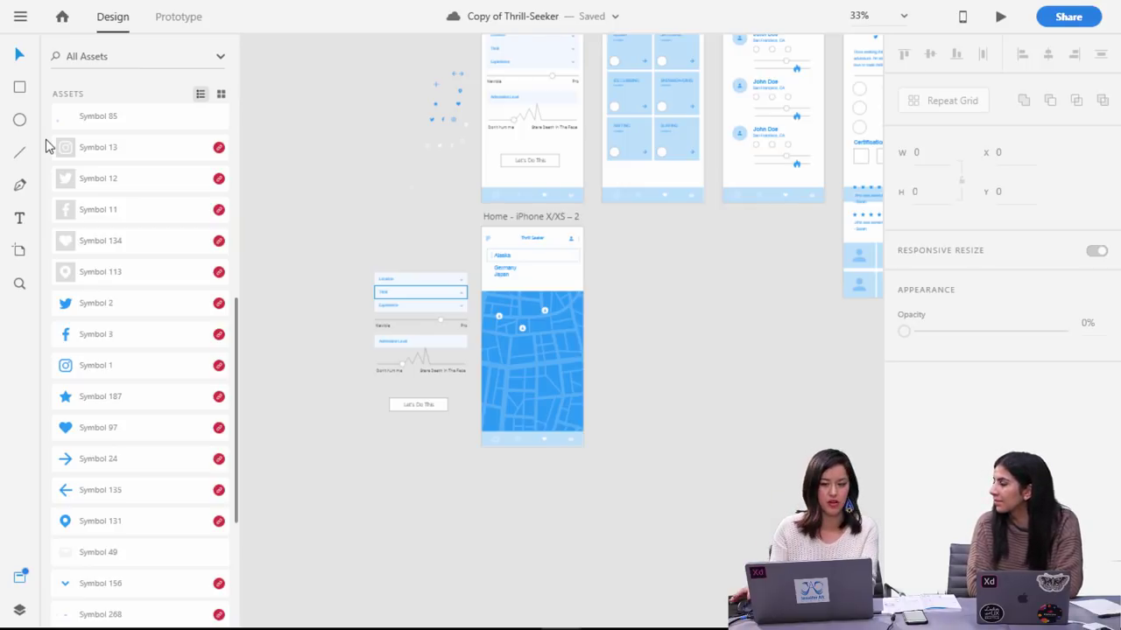
click(787, 394)
scroll(786, 395, up, 3)
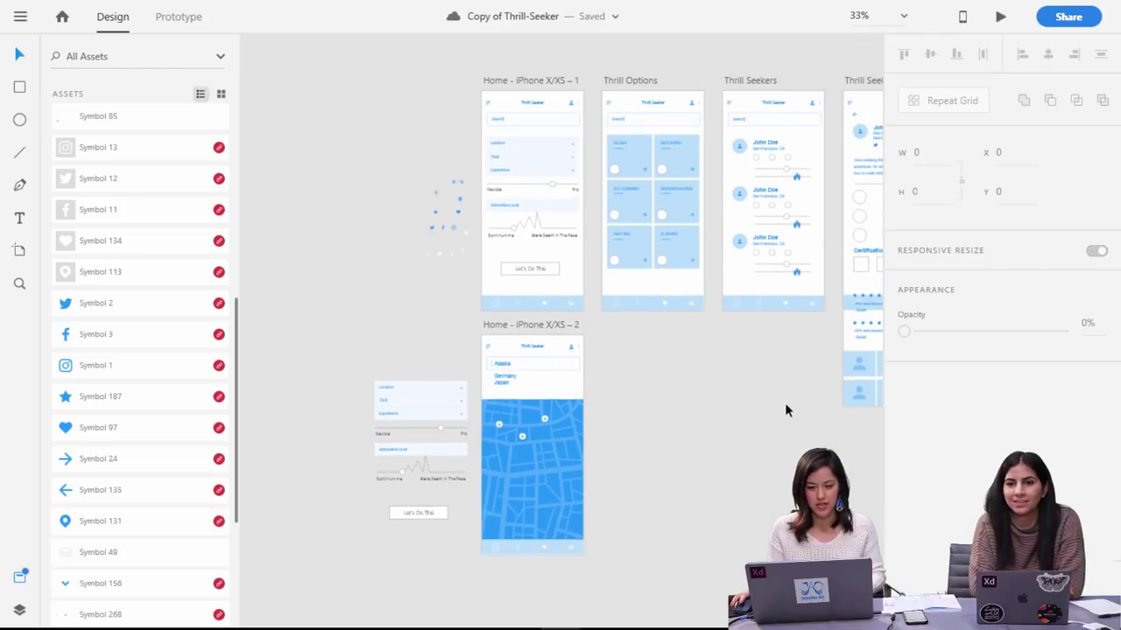
key(ctrl+plus)
key(ctrl+plus)
scroll(679, 260, up, 5)
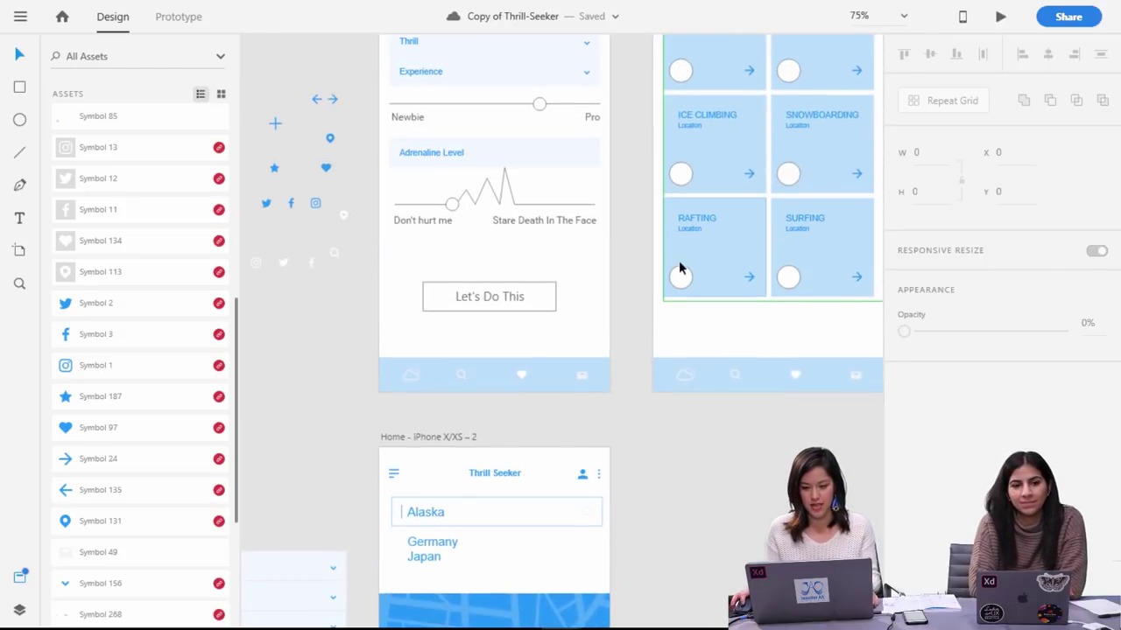
scroll(729, 198, up, 2)
click(676, 78)
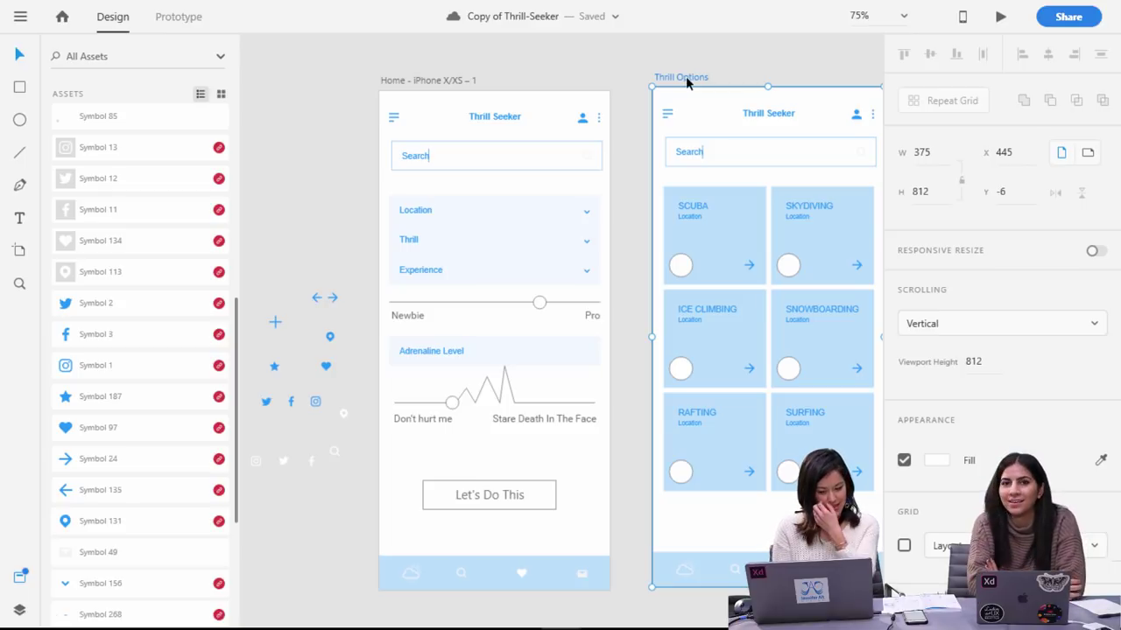
key(ctrl+minus)
scroll(705, 175, up, 1)
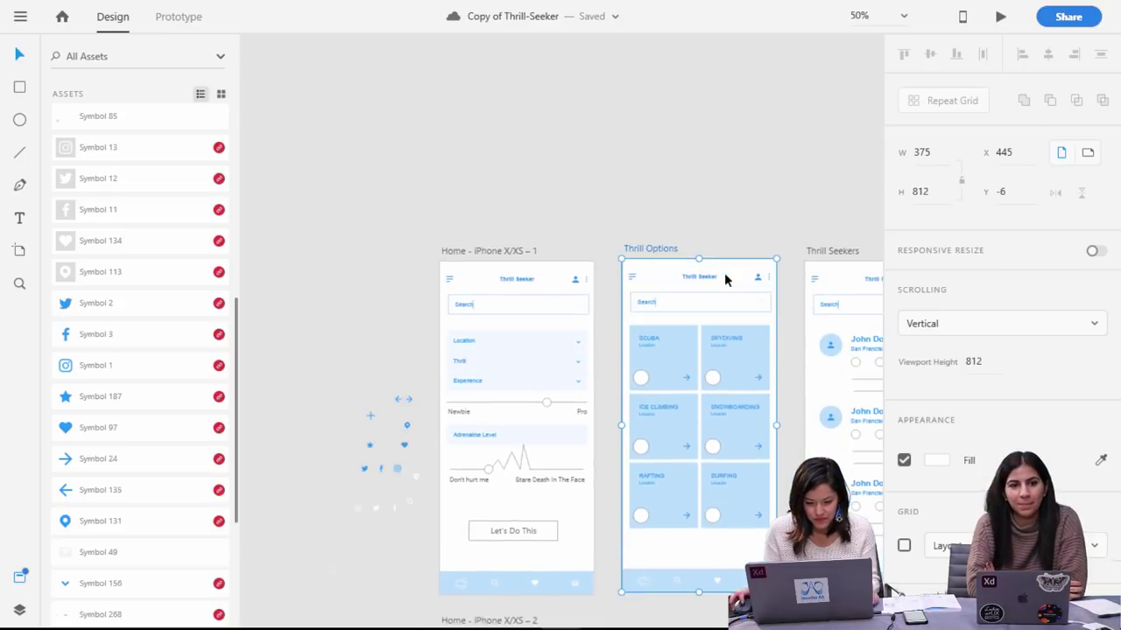
scroll(724, 280, down, 5)
scroll(725, 318, down, 2)
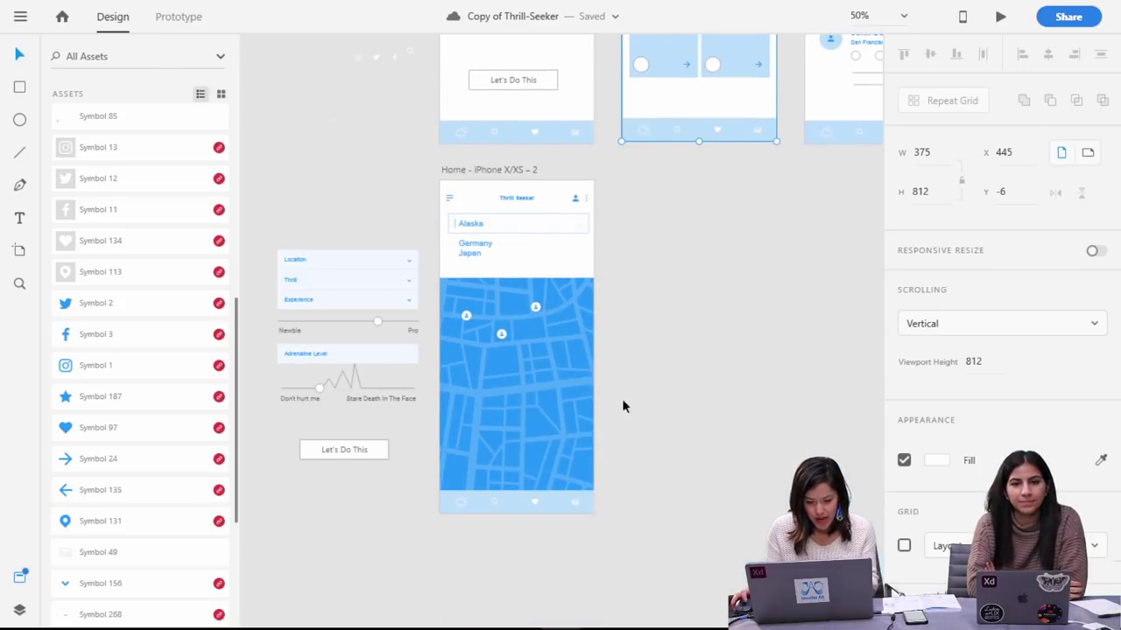
click(580, 424)
click(652, 235)
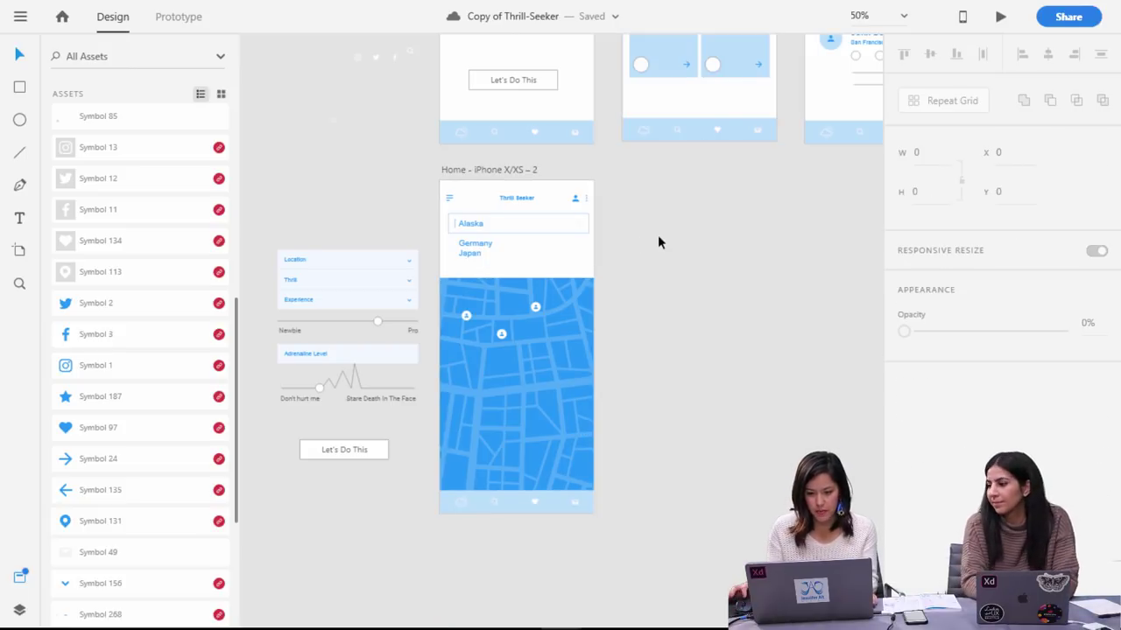
Duplicate the Thrill Options artboard into the row below, beside the map screen.
key(super+minus)
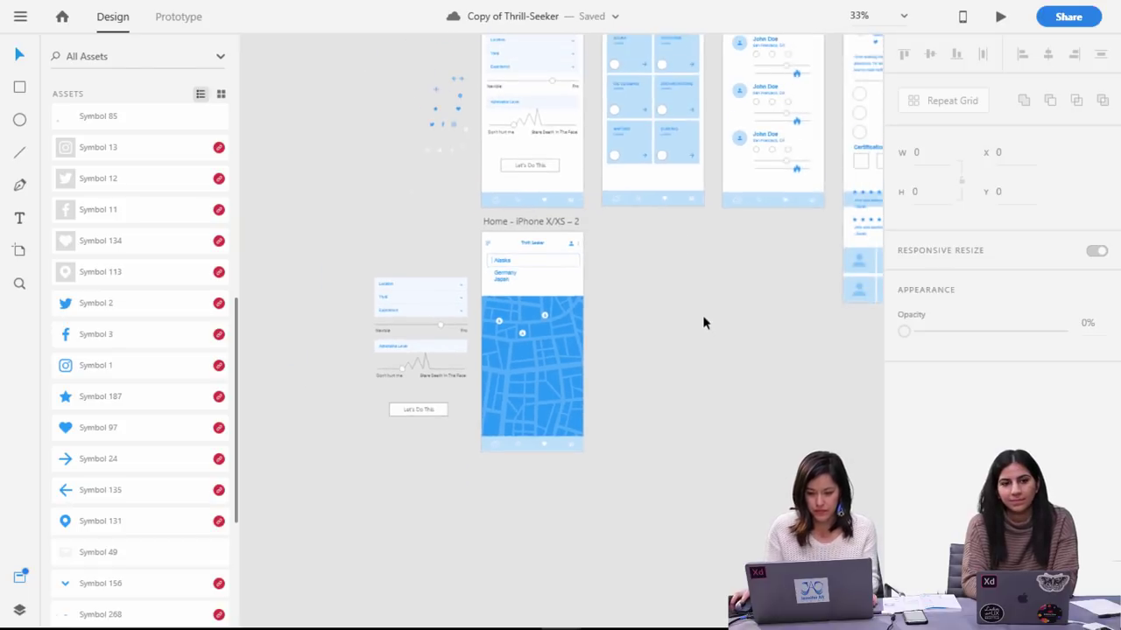
scroll(703, 321, up, 3)
click(632, 120)
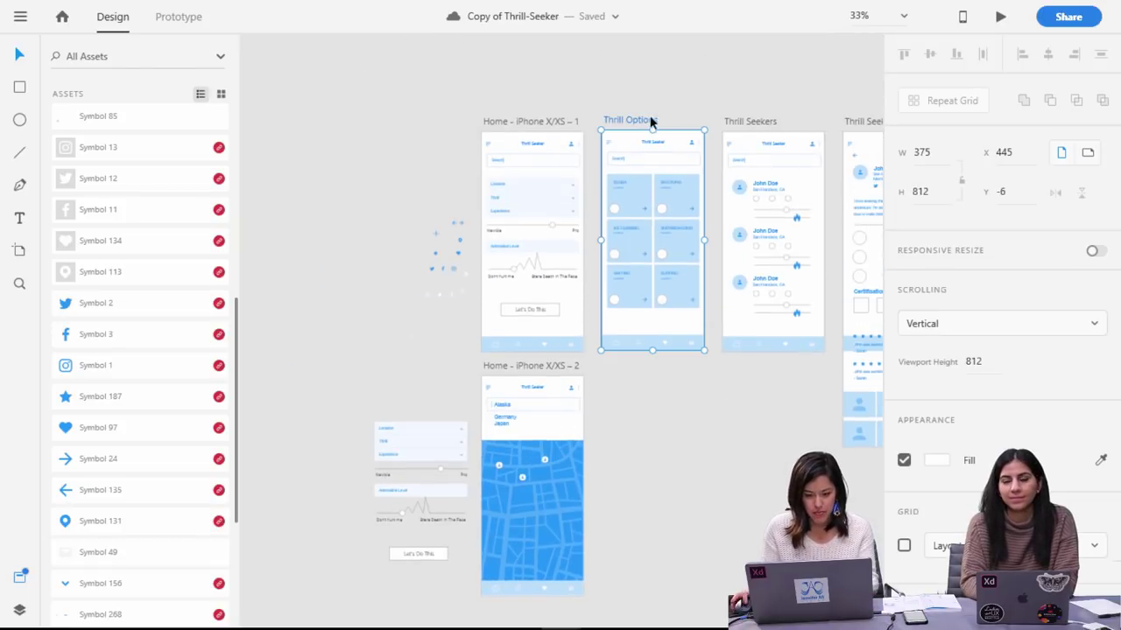
key(super+d)
click(761, 401)
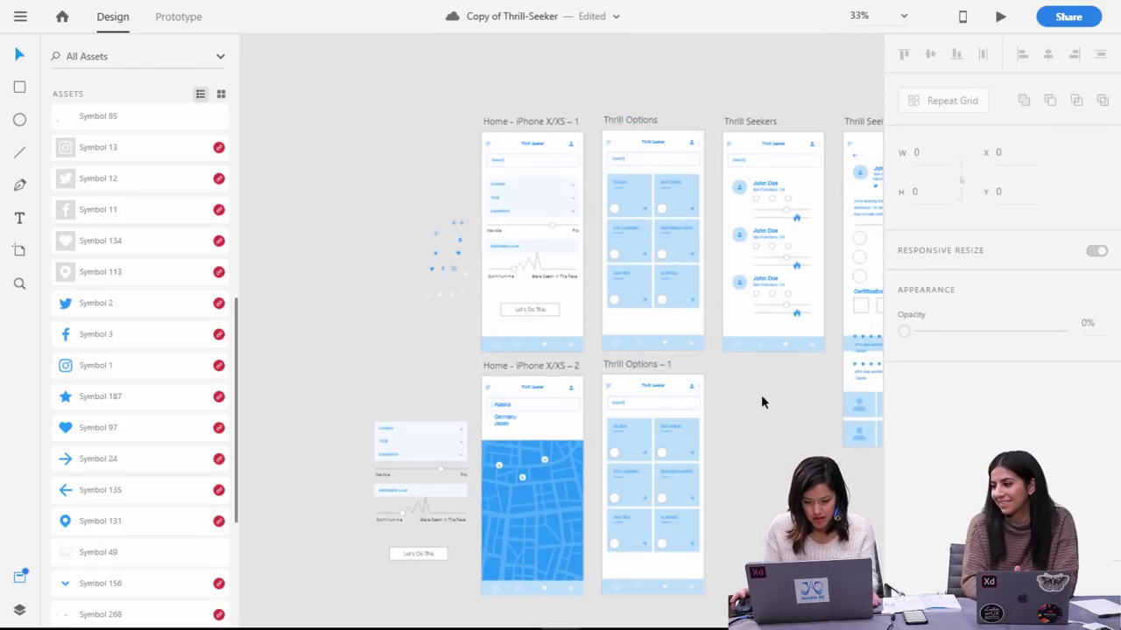
Rename the duplicated Home artboard that holds the map as Location Search.
key(super+equal)
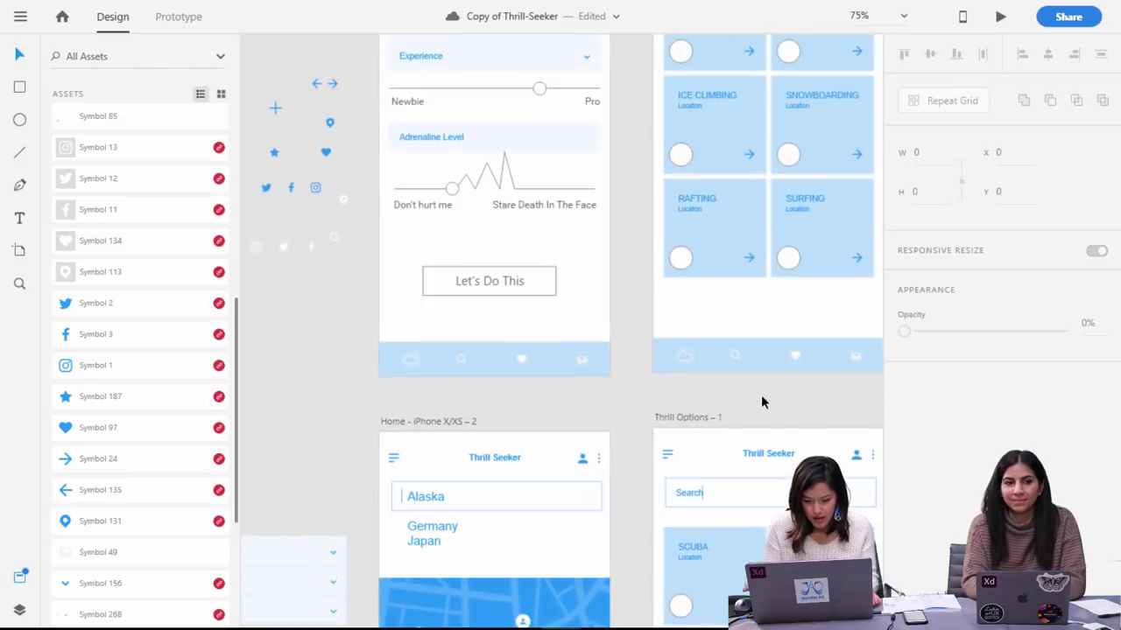
click(437, 422)
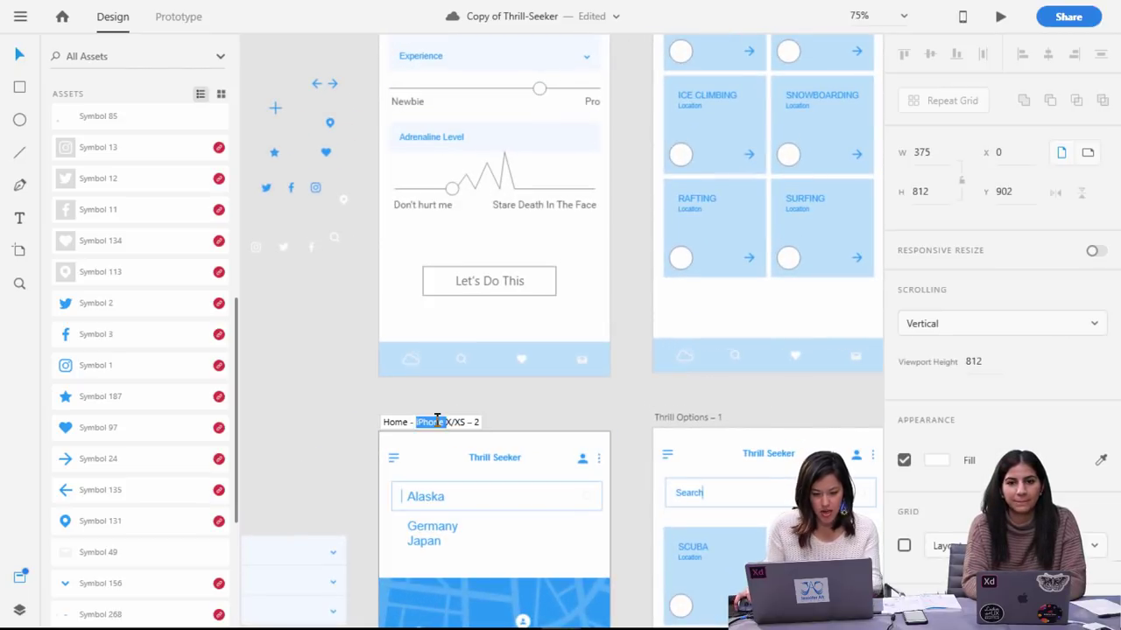
key(super+a)
text(Location e)
key(BackSpace)
text(Search)
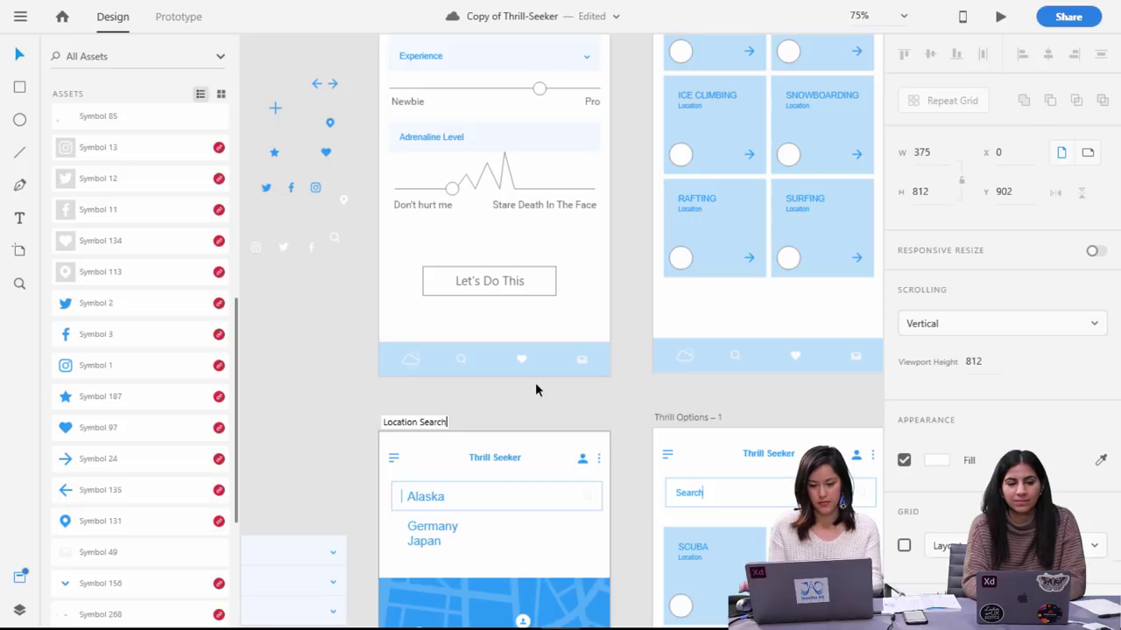
Rename the duplicated Thrill Options artboard as Location Search Zoom.
double_click(678, 418)
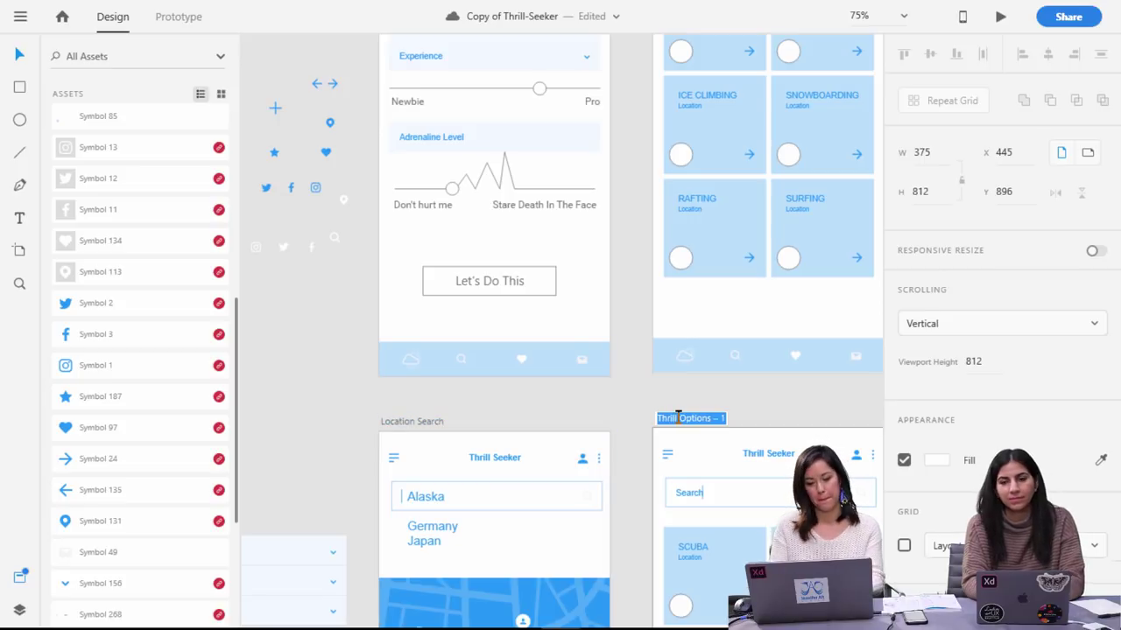
text(Location Search 2)
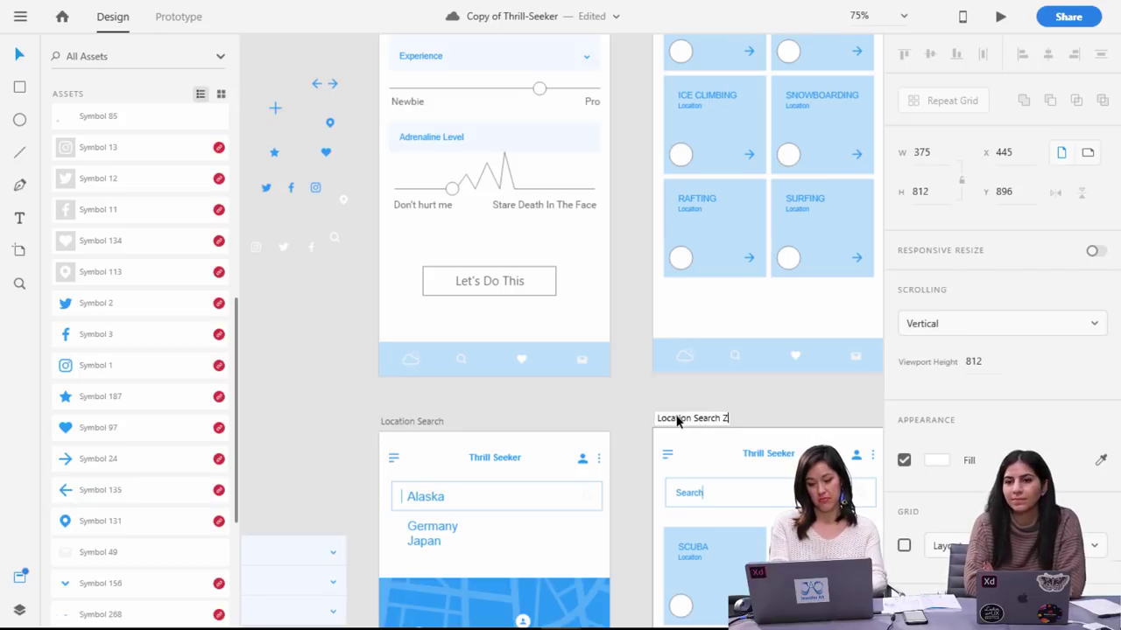
text(oom)
key(Return)
Replace the search field on Location Search Zoom with the Alaska field and suggestion list copied from Location Search.
key(ctrl+minus)
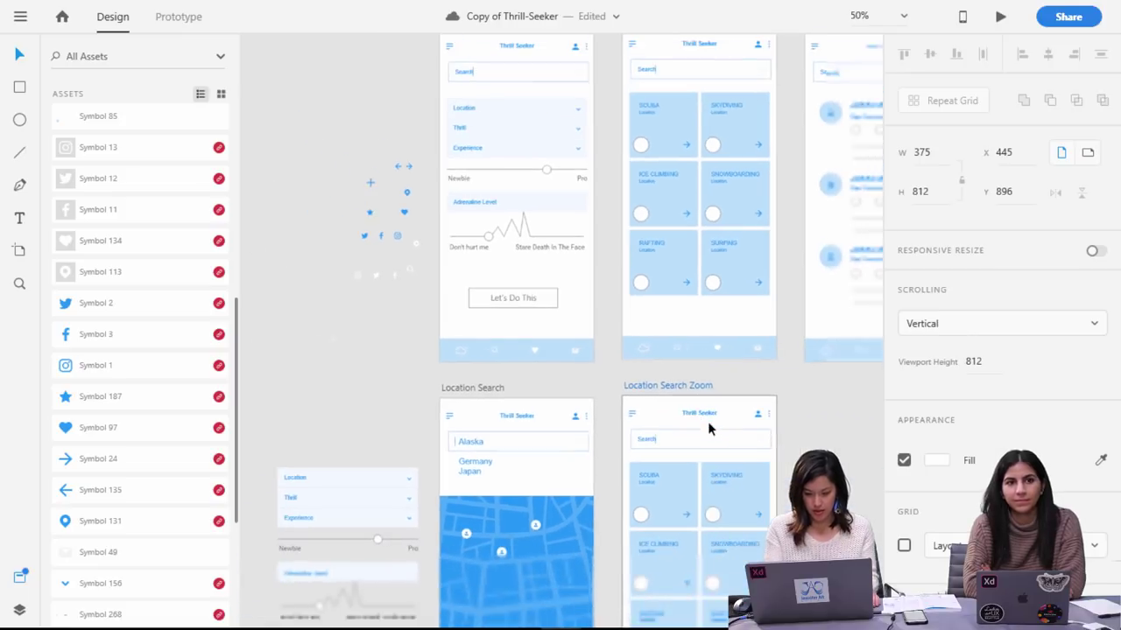
click(659, 438)
drag(659, 435, 502, 442)
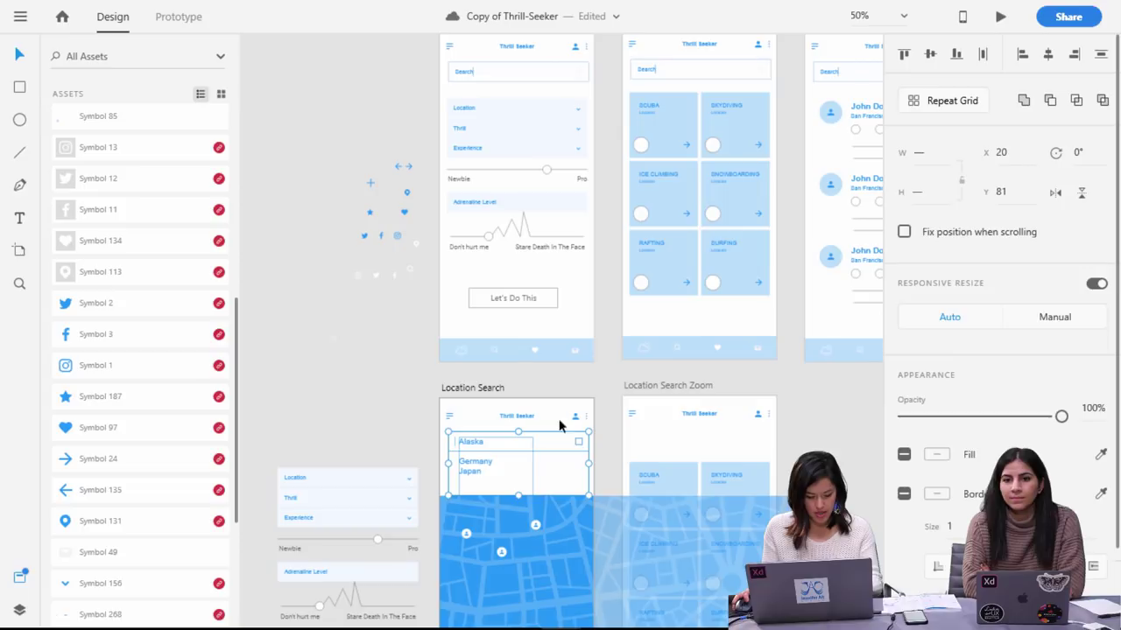
click(652, 390)
key(ctrl+v)
click(809, 422)
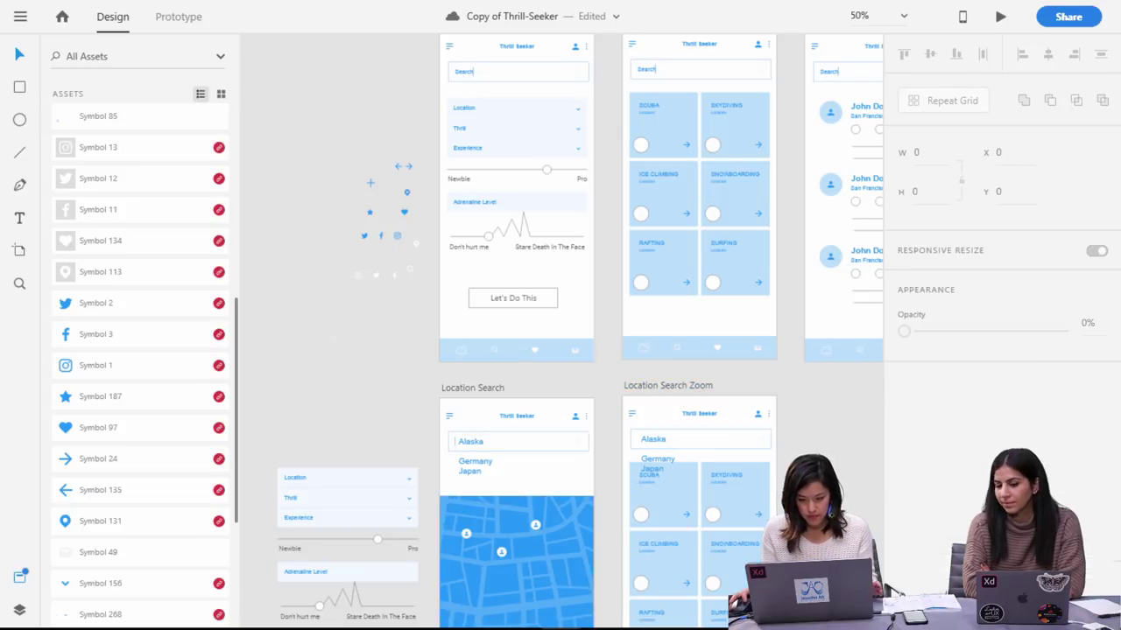
Shorten the pasted suggestion text box on Location Search Zoom to a height of 35 so only Alaska shows.
click(659, 456)
drag(676, 493, 675, 449)
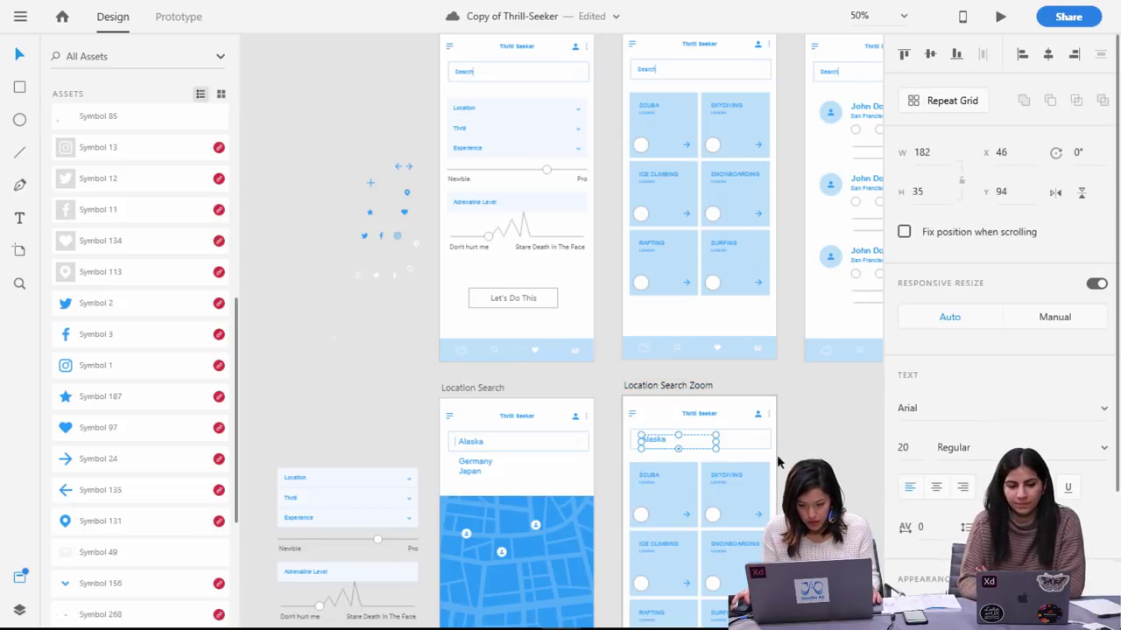
click(781, 461)
Replace the SCUBA title on the first card of Location Search Zoom with a person's first name.
key(ctrl+=)
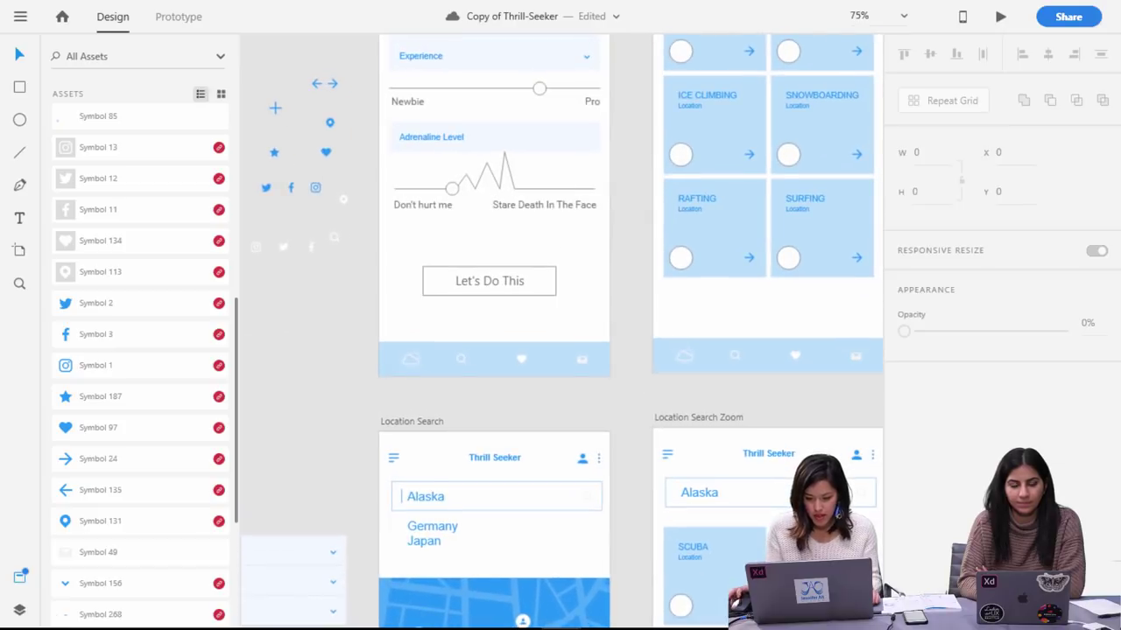
scroll(776, 514, up, 1)
scroll(776, 513, down, 3)
click(695, 295)
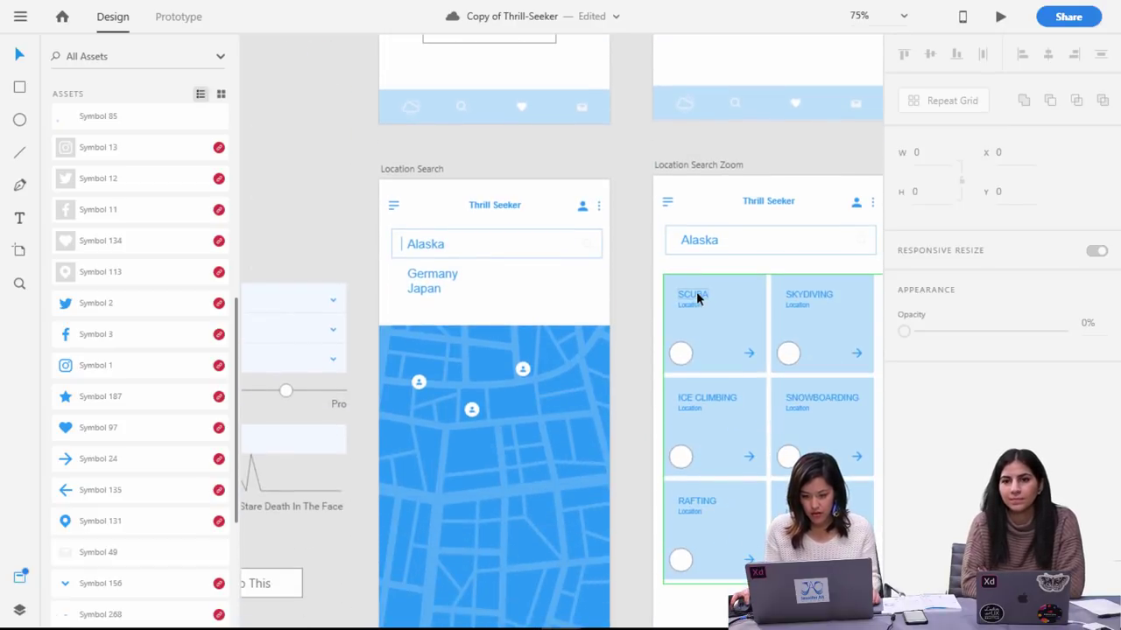
double_click(695, 295)
double_click(696, 294)
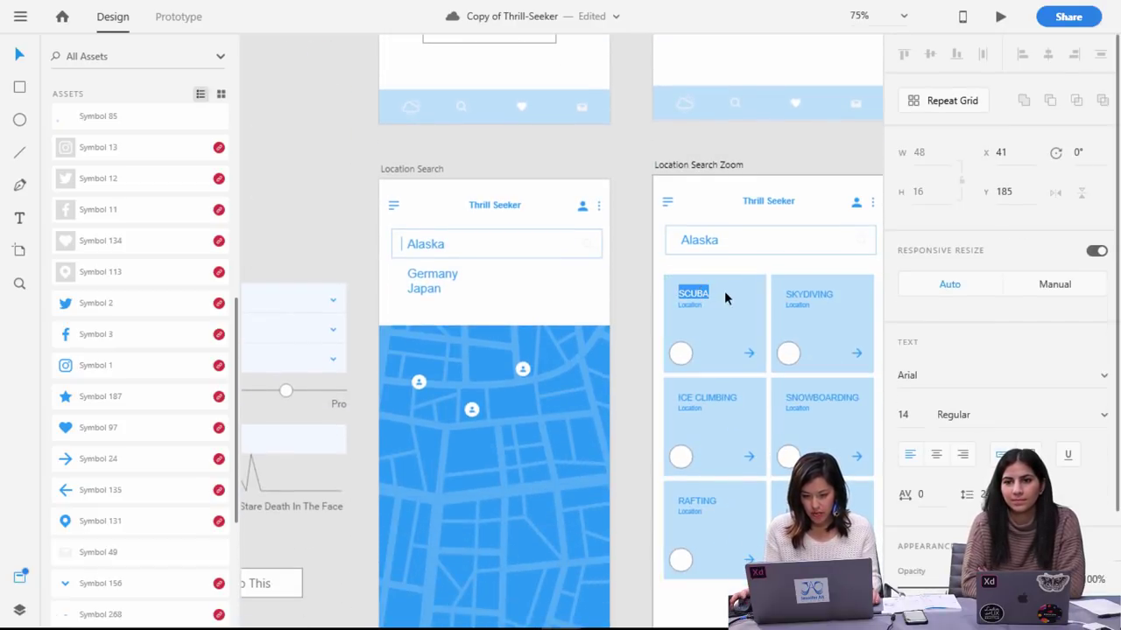
text(JOe)
key(BackSpace)
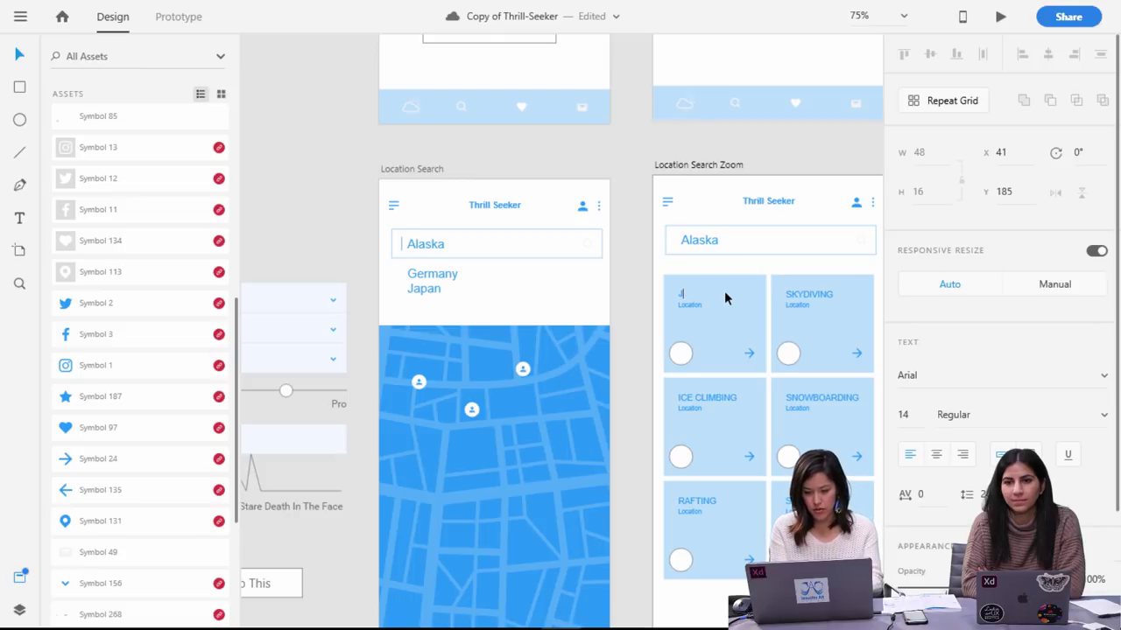
text(oe)
Re-enter the person's first name as the title of the first card on Location Search Zoom.
double_click(807, 297)
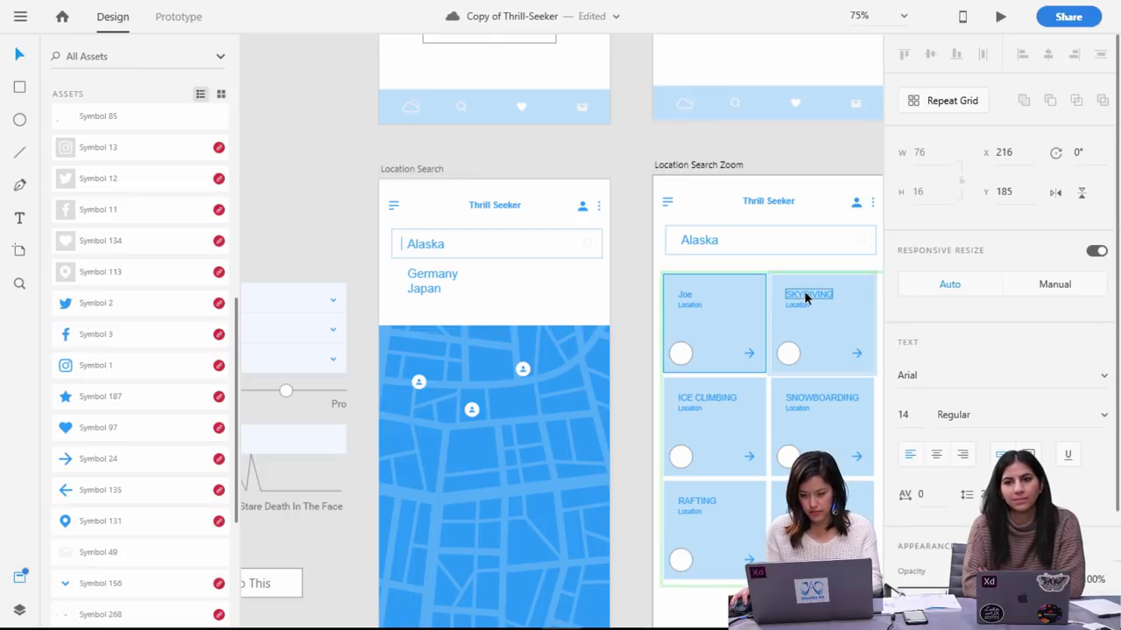
double_click(721, 310)
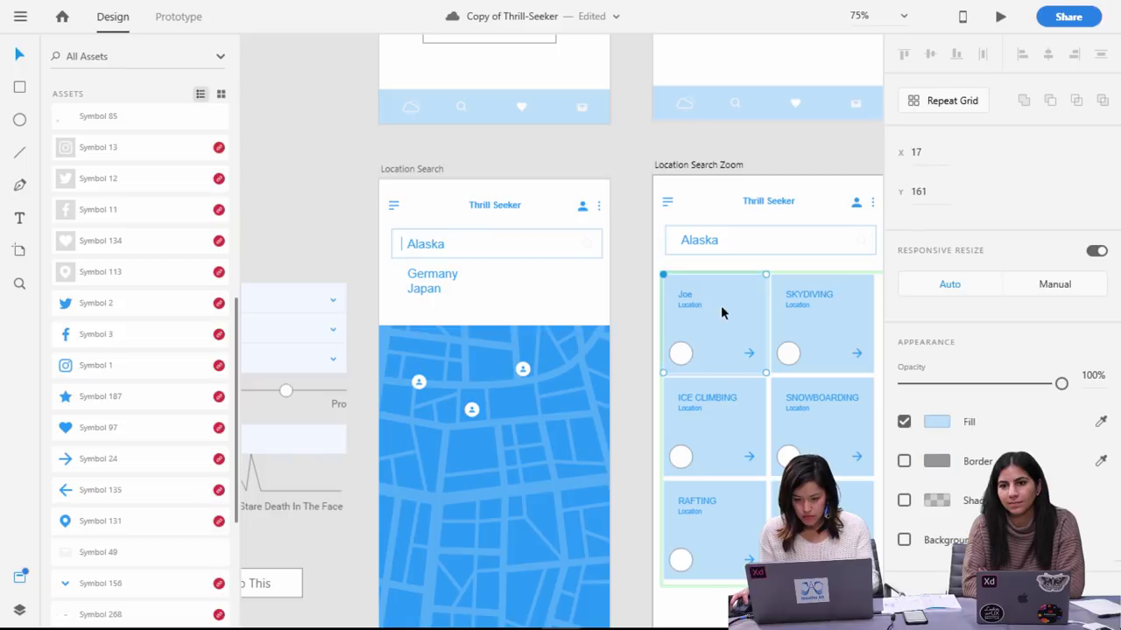
click(684, 296)
double_click(684, 297)
text(JOE)
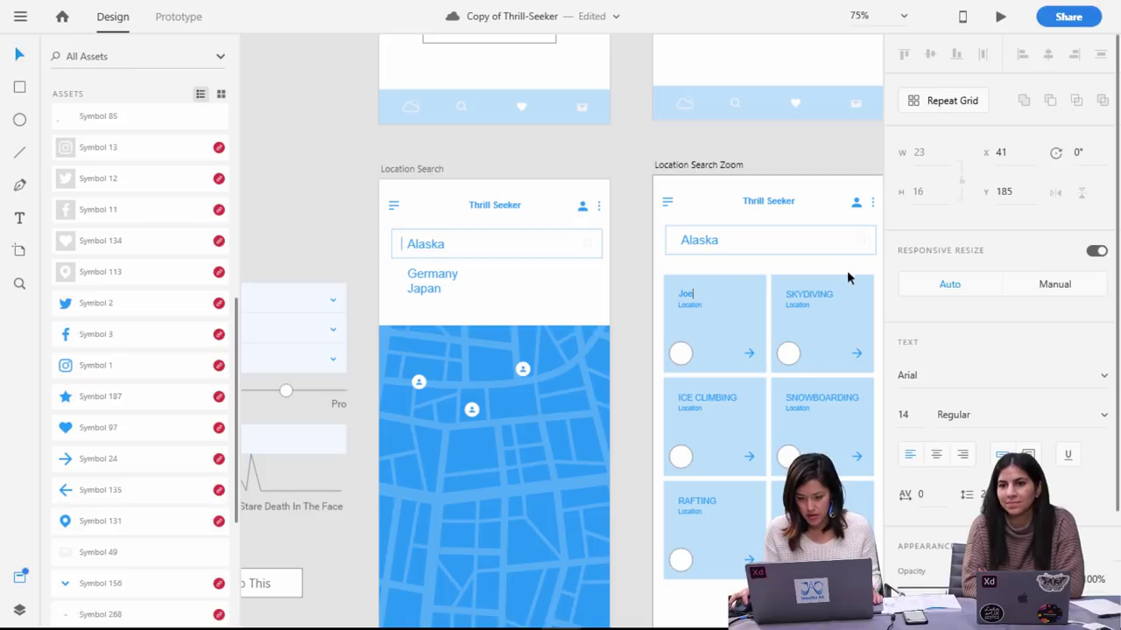
key(Escape)
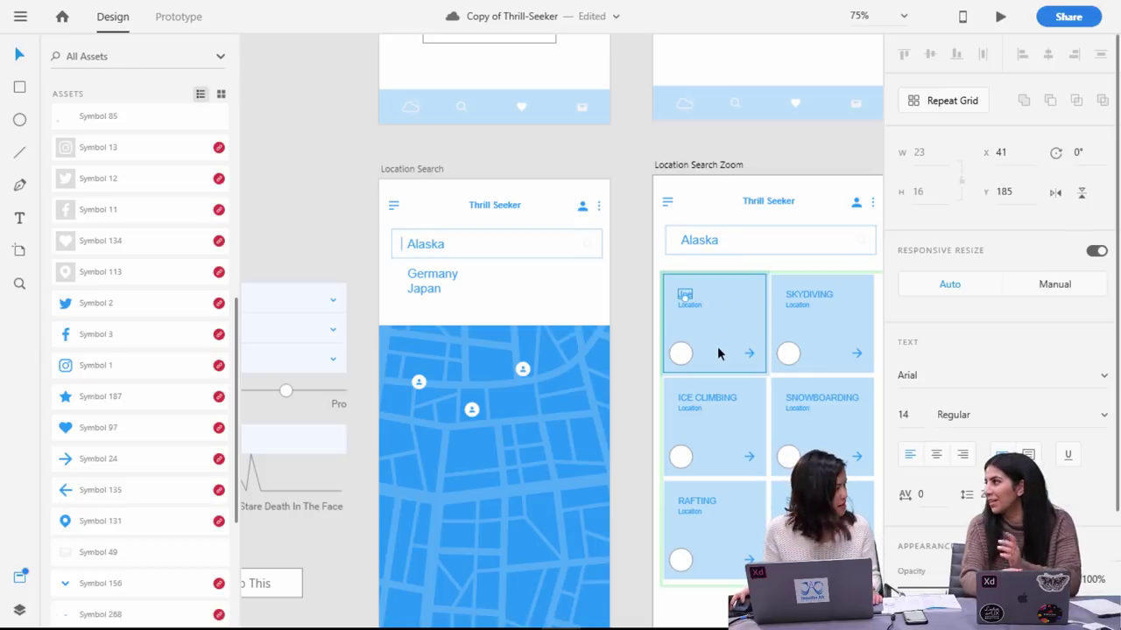
Search the available plugins for content generator and install ContentGenerator, then return to the full-width design.
click(330, 213)
click(14, 26)
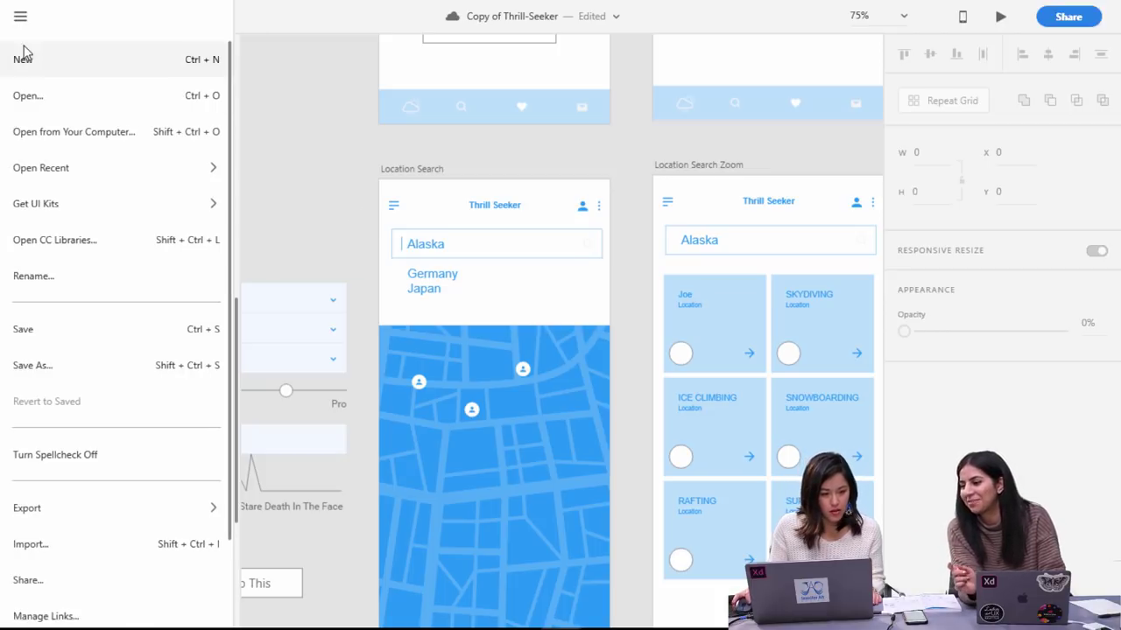
click(119, 333)
scroll(114, 333, down, 2)
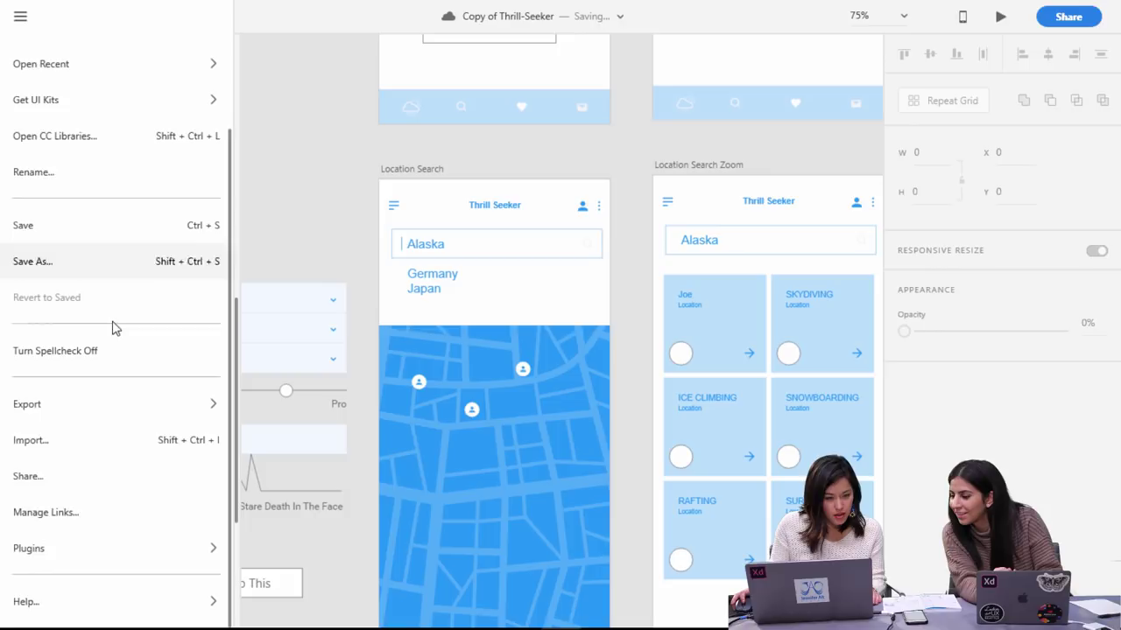
mouse_move(145, 547)
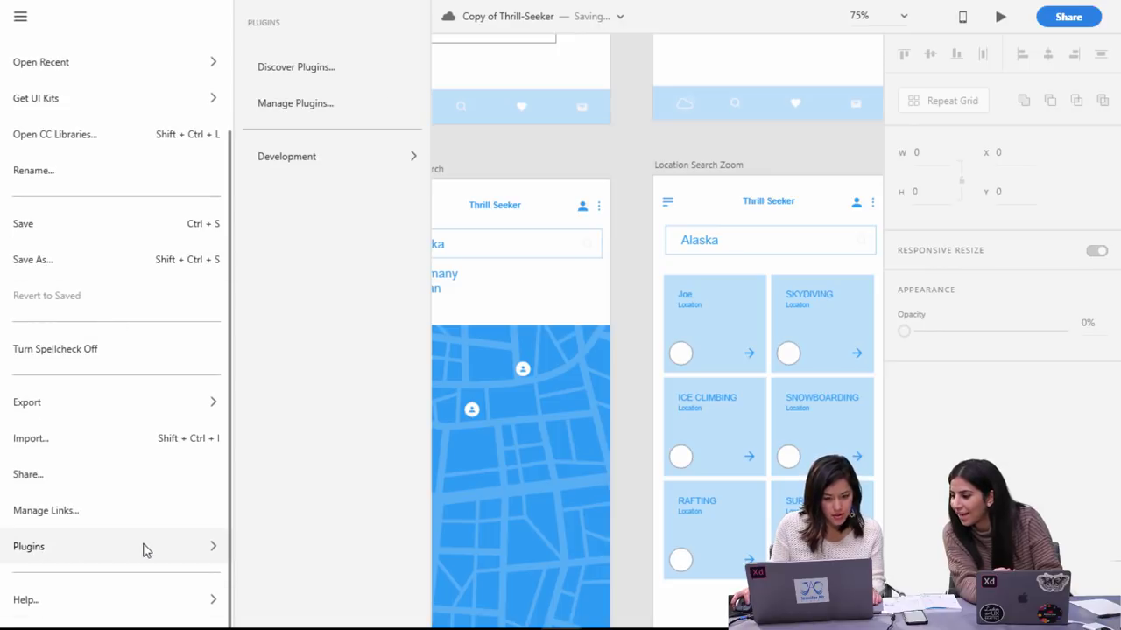
click(323, 74)
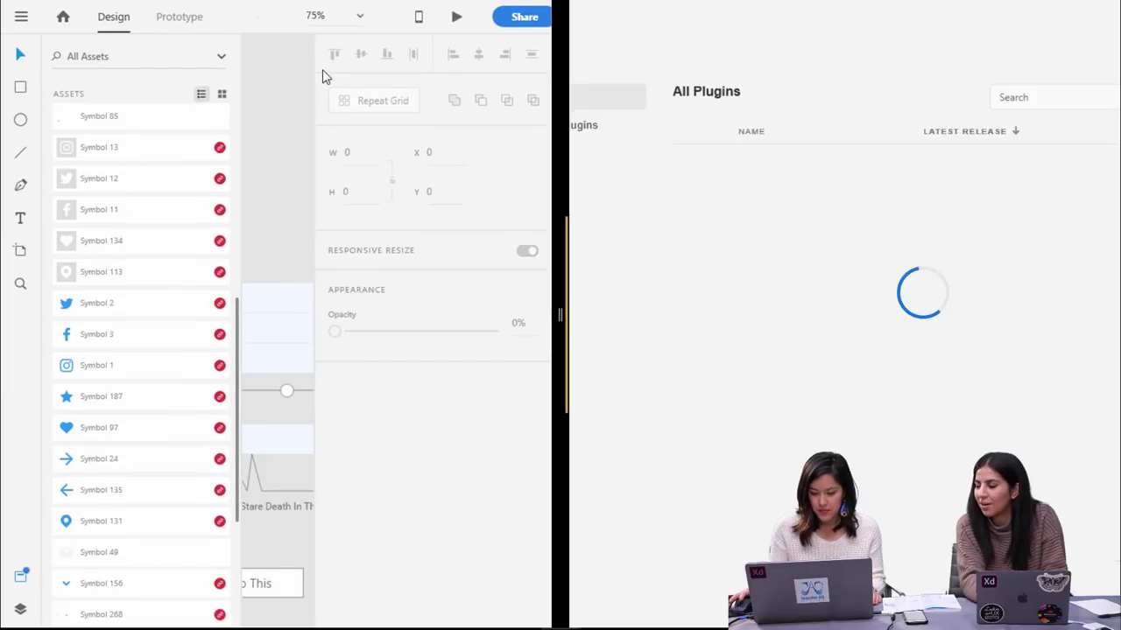
click(1047, 98)
text(content generator)
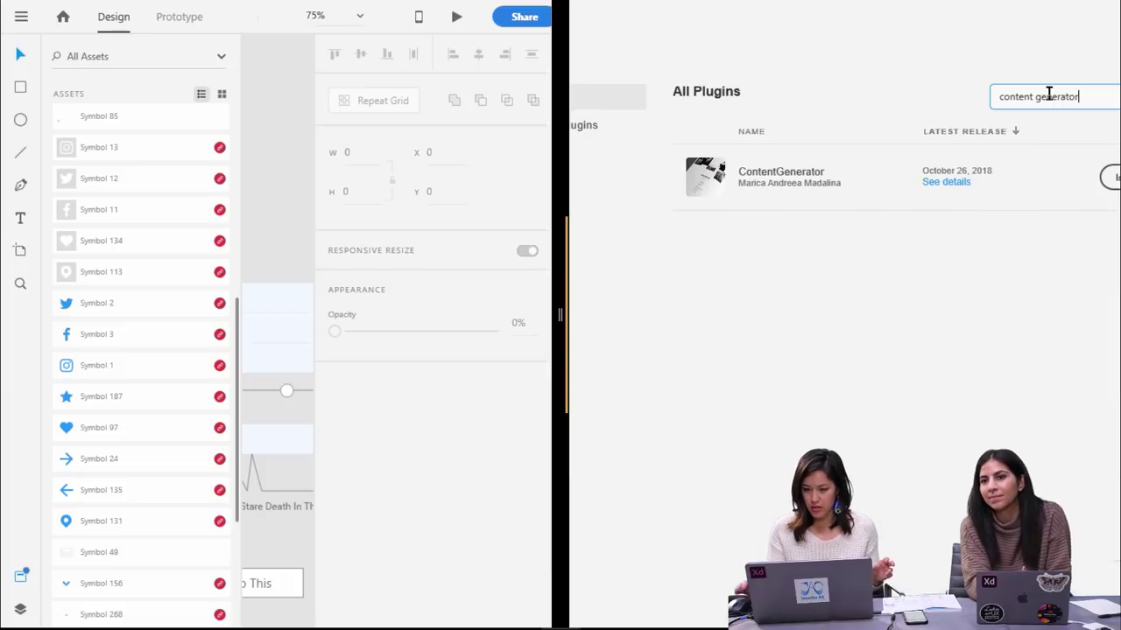
click(1113, 179)
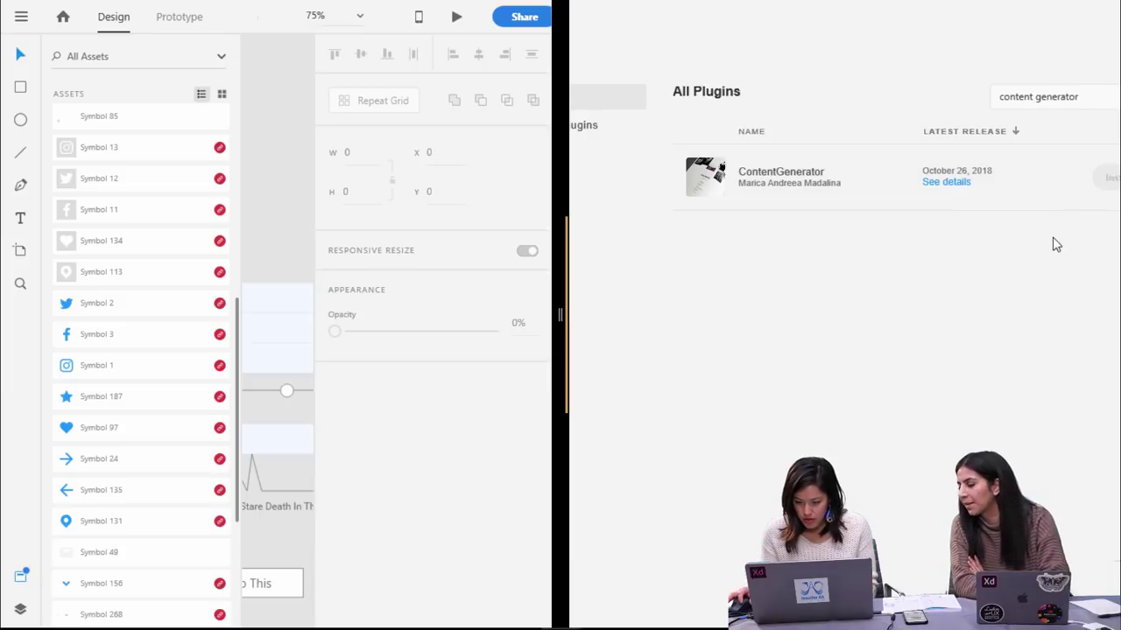
drag(559, 316, 1119, 329)
Ungroup the repeat grid of result cards on Location Search Zoom into separate cards.
click(737, 391)
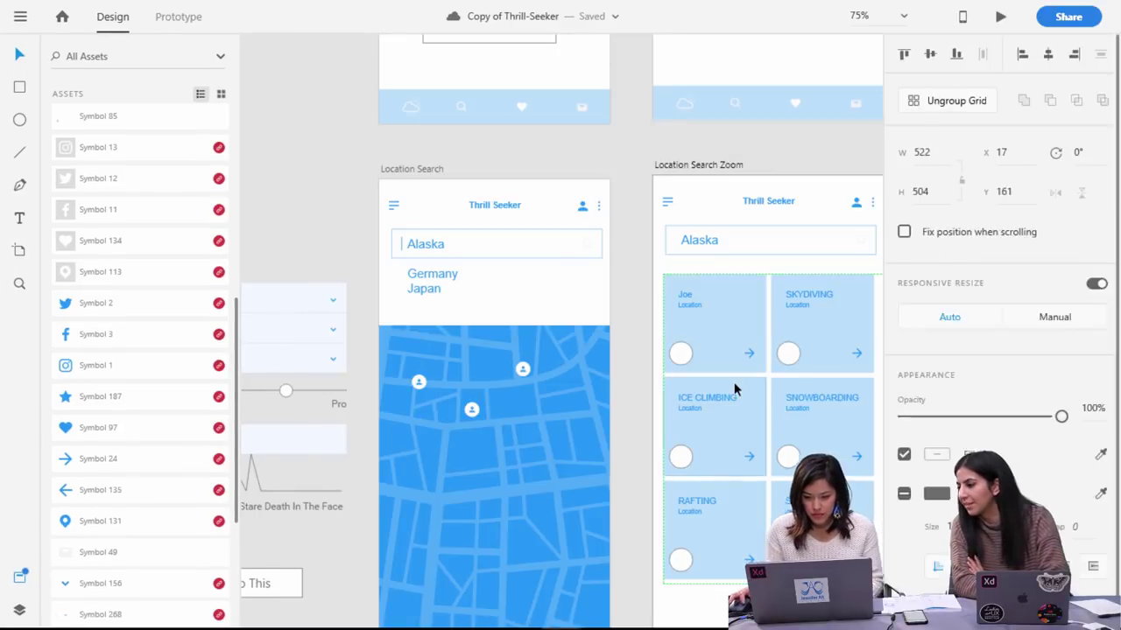
key(ctrl+shift+g)
click(738, 136)
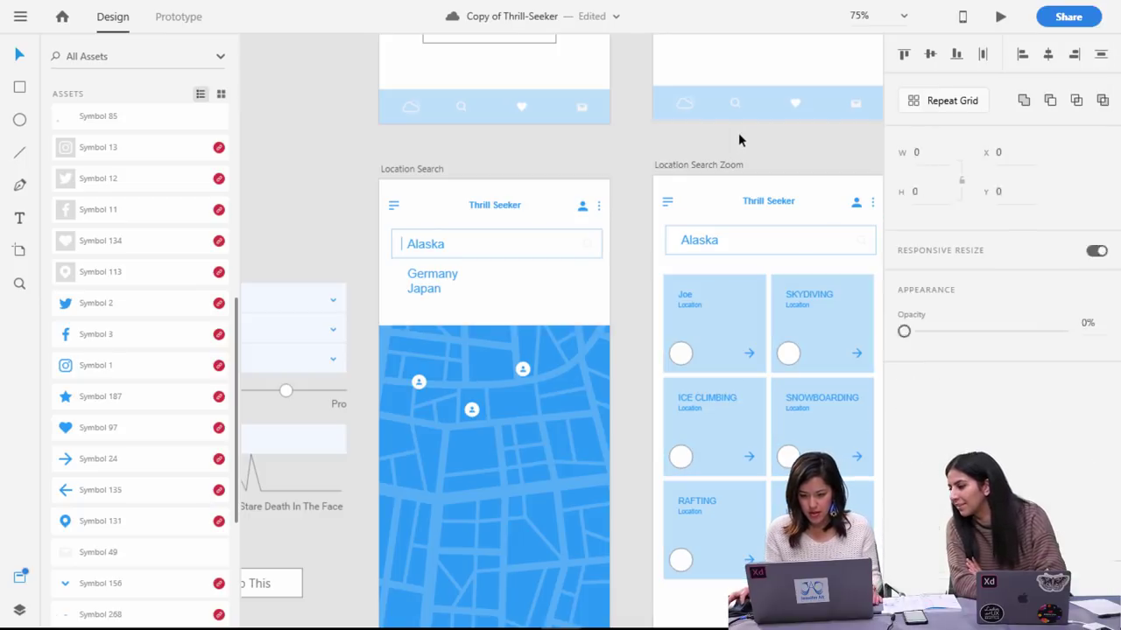
Try to select the titles of the first two cards together while the cards are still grouped.
double_click(804, 296)
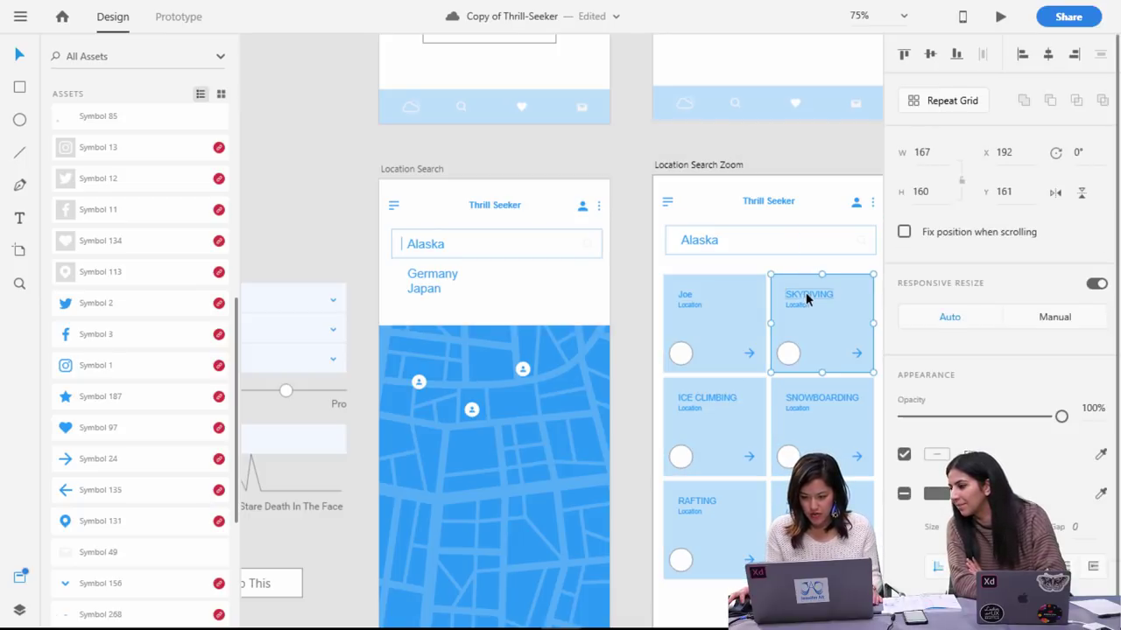
click(688, 301)
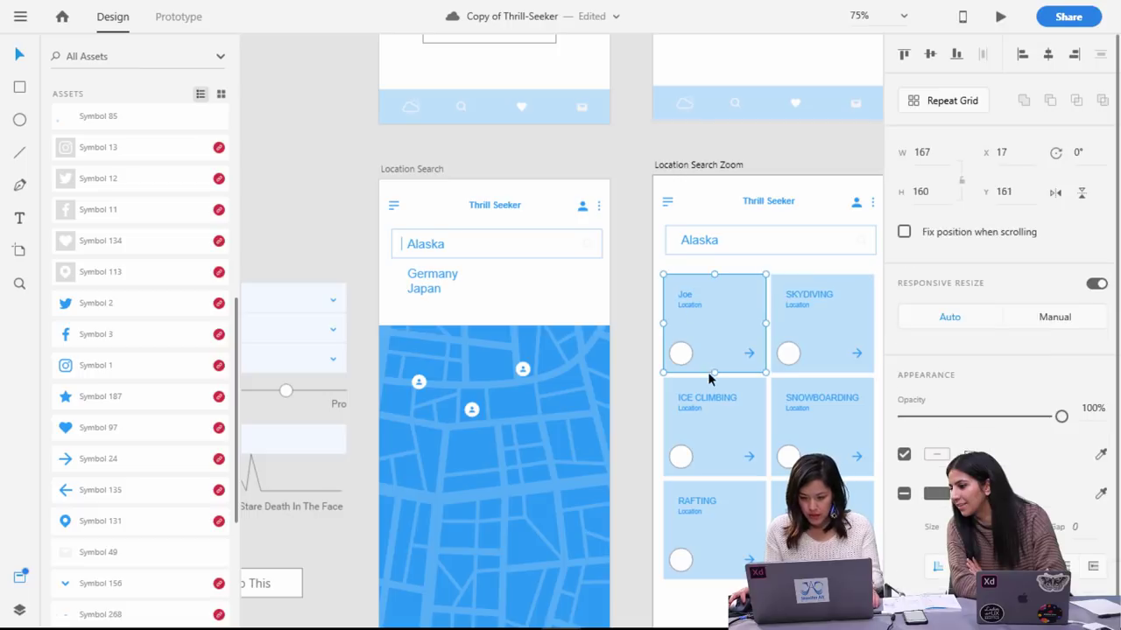
double_click(686, 297)
click(814, 294)
click(815, 292)
drag(644, 268, 880, 594)
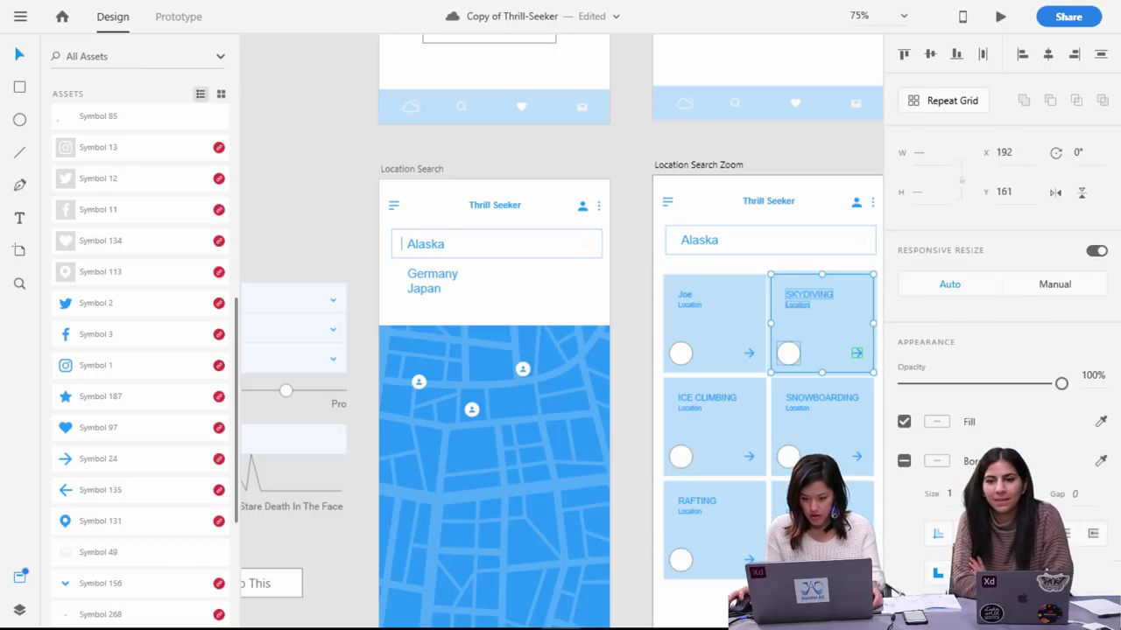
click(740, 321)
click(811, 296)
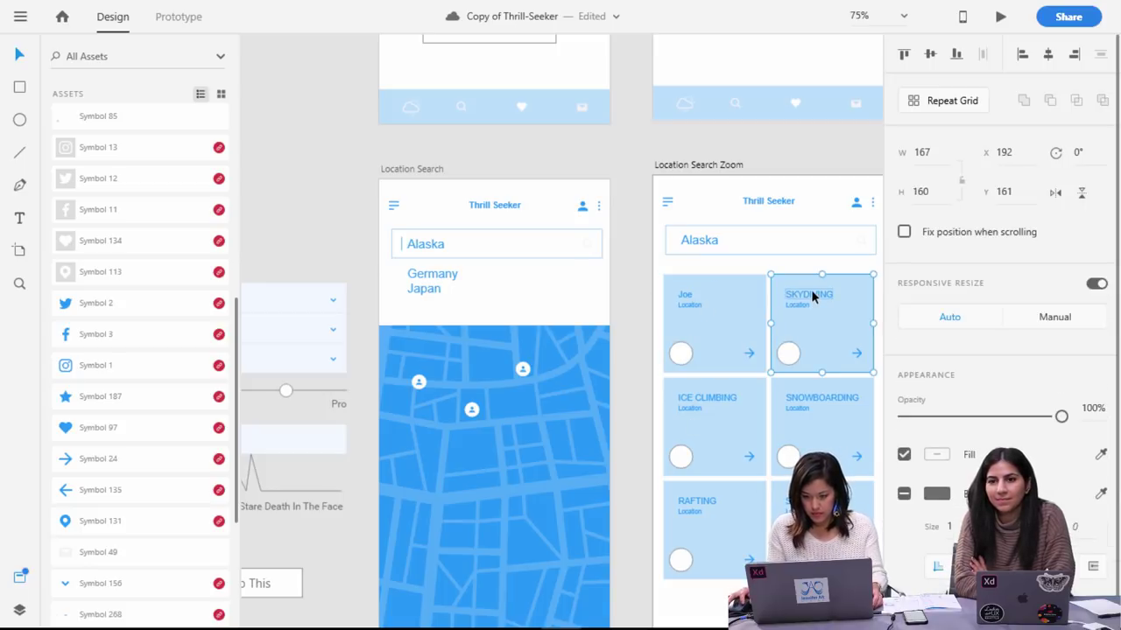
double_click(812, 296)
double_click(688, 294)
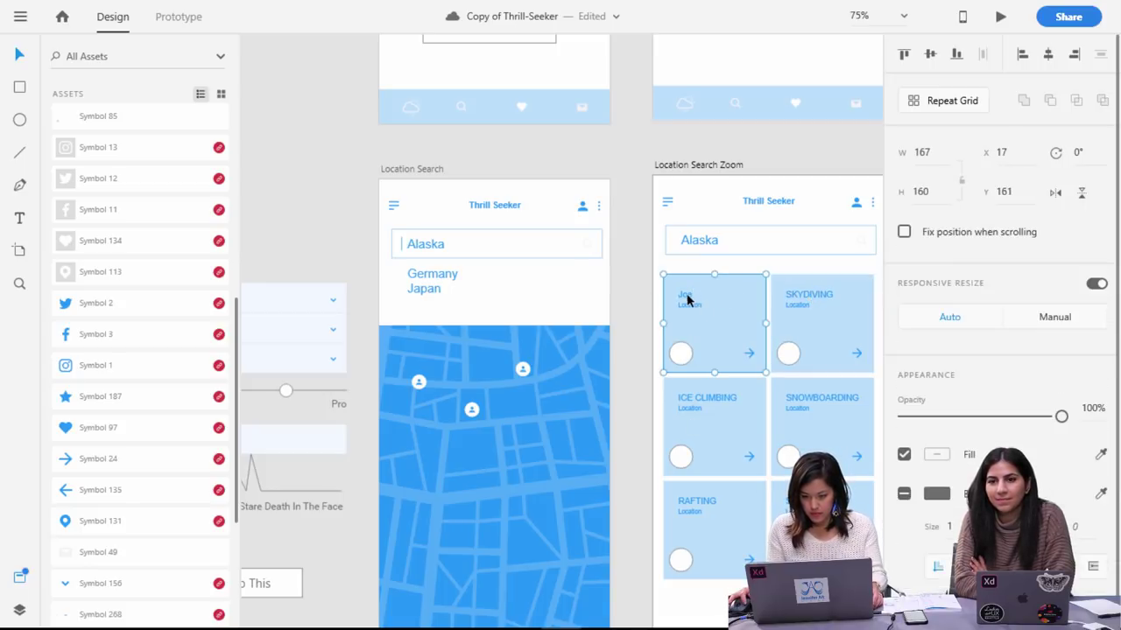
key(ctrl+plus)
drag(667, 312, 311, 218)
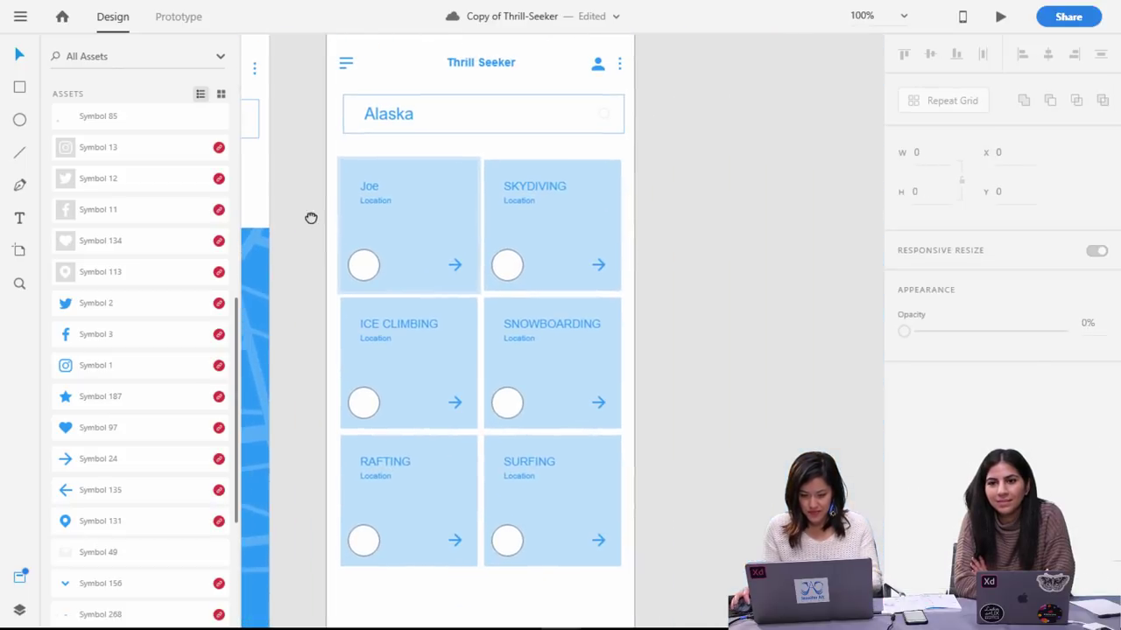
click(370, 186)
double_click(375, 190)
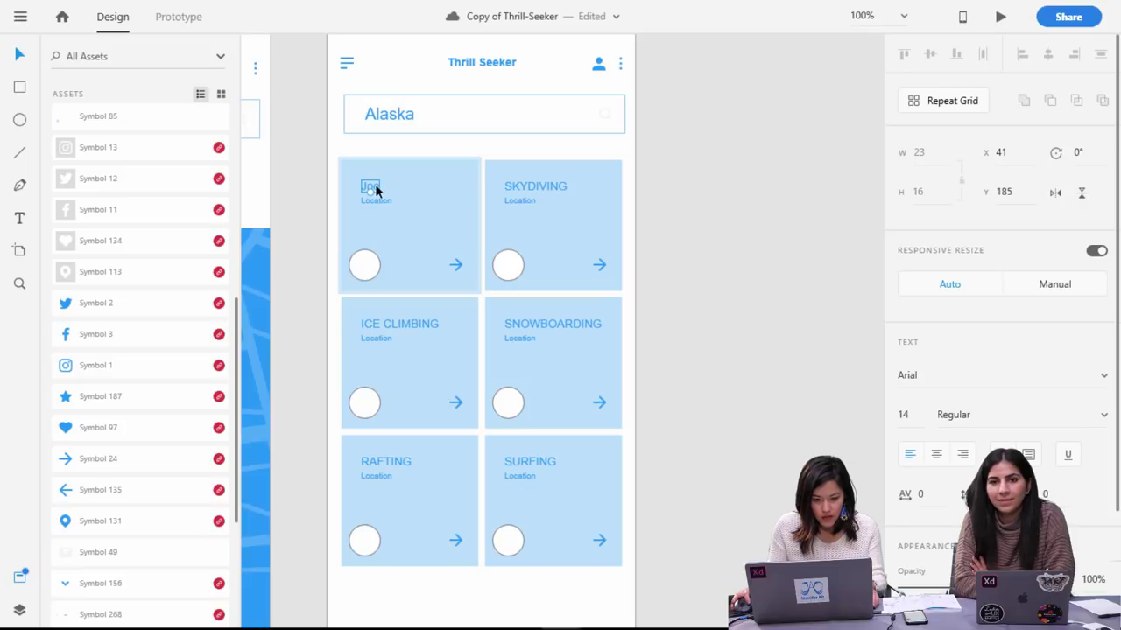
click(531, 186)
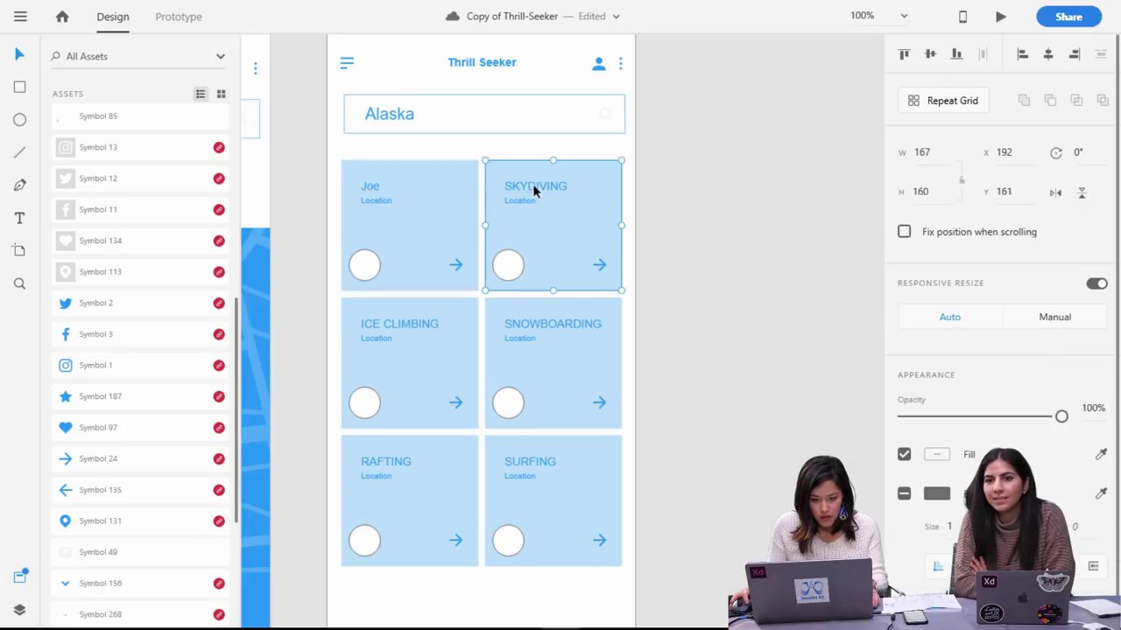
click(446, 174)
Ungroup all six result cards on Location Search Zoom so their text elements can be selected individually.
drag(301, 155, 687, 607)
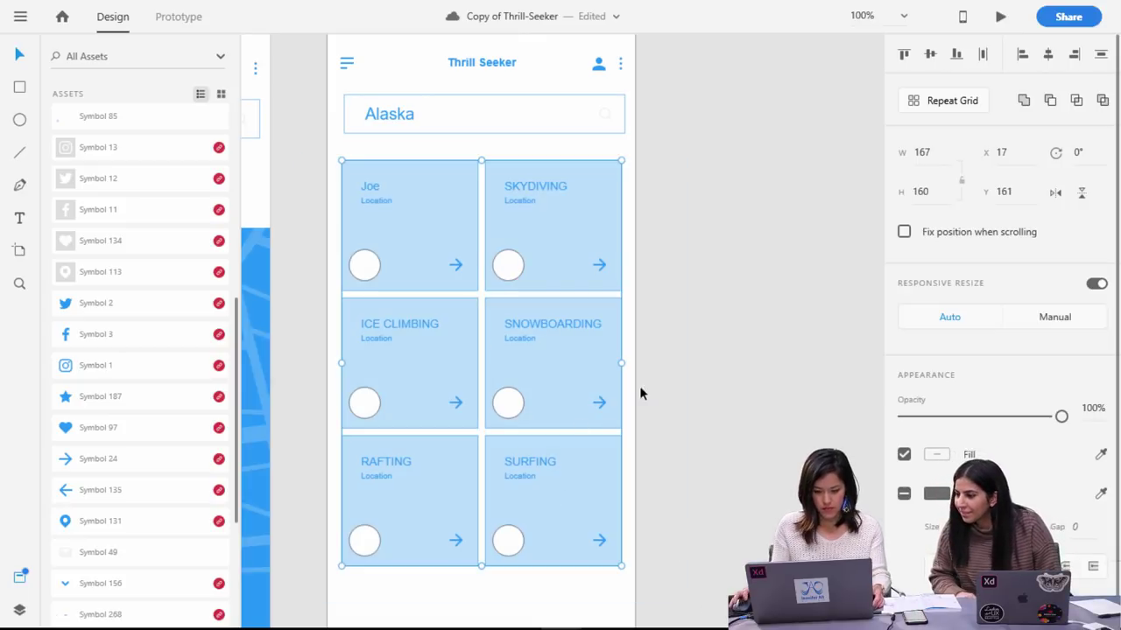
right_click(569, 284)
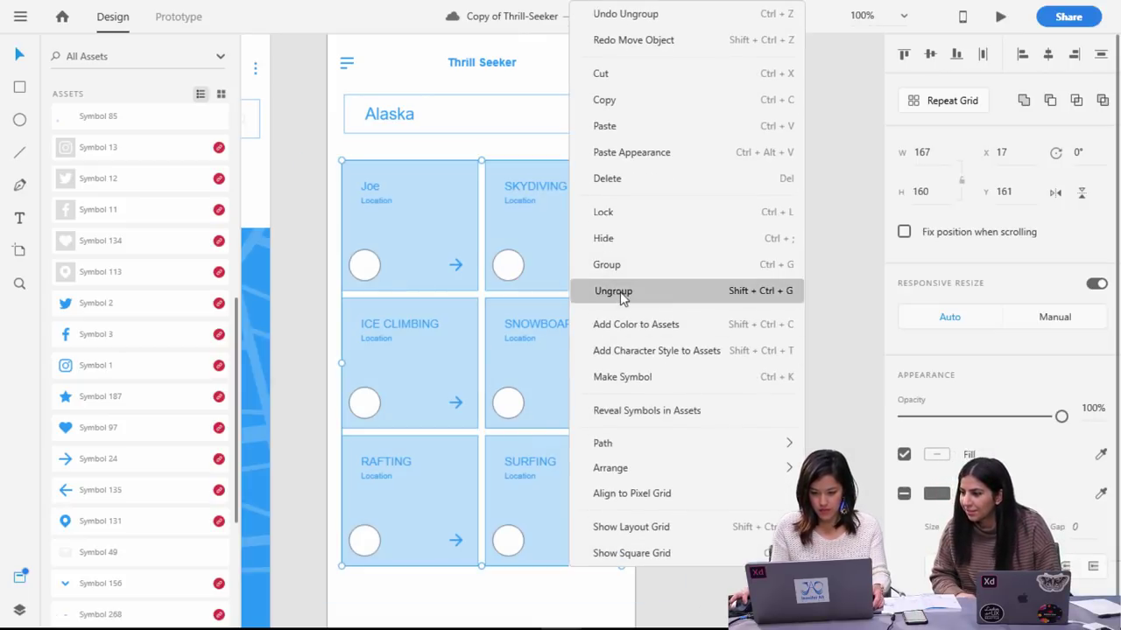
click(620, 291)
key(Escape)
Fill the titles of all six result cards with Female names from the Content Generator plugin.
click(372, 190)
shift+click(520, 185)
shift+click(400, 322)
shift+click(525, 328)
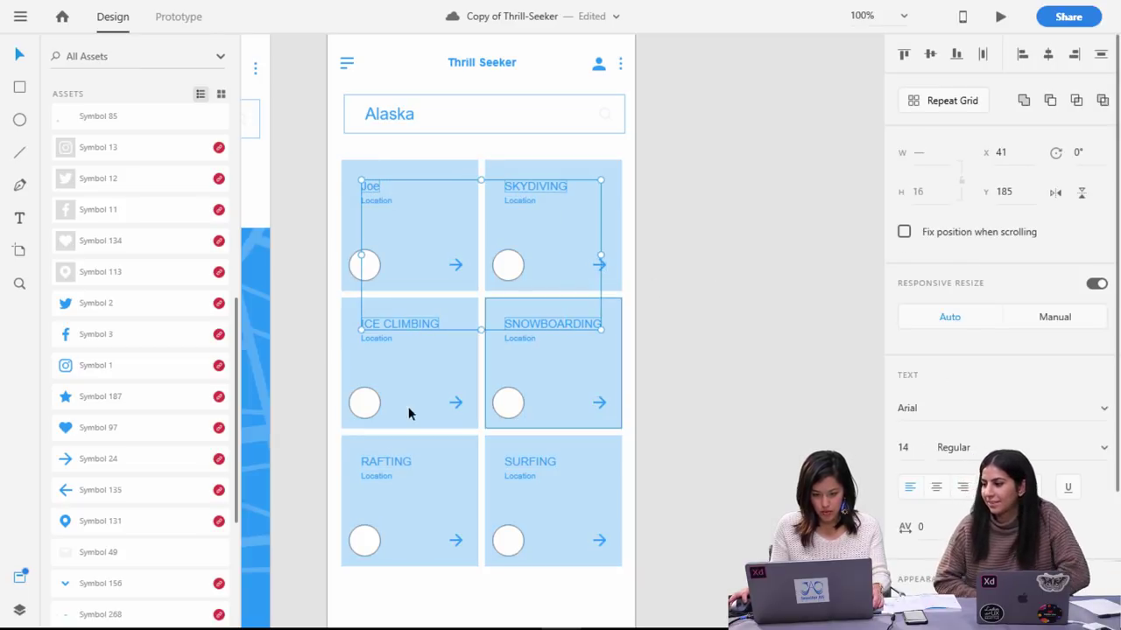
shift+click(390, 458)
shift+click(531, 461)
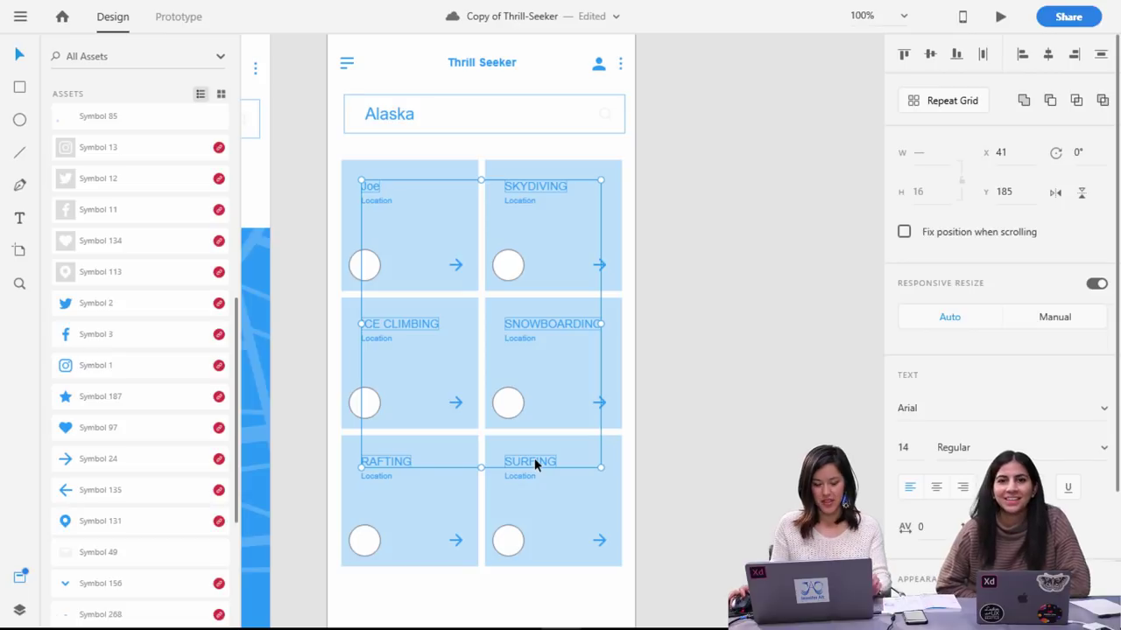
click(20, 18)
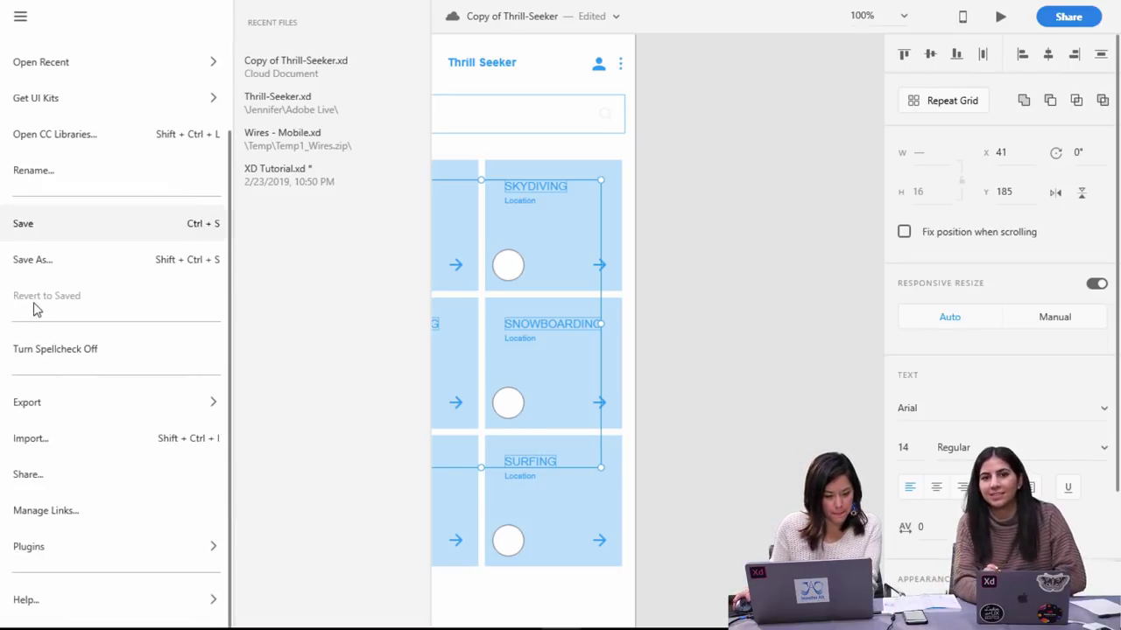
mouse_move(75, 552)
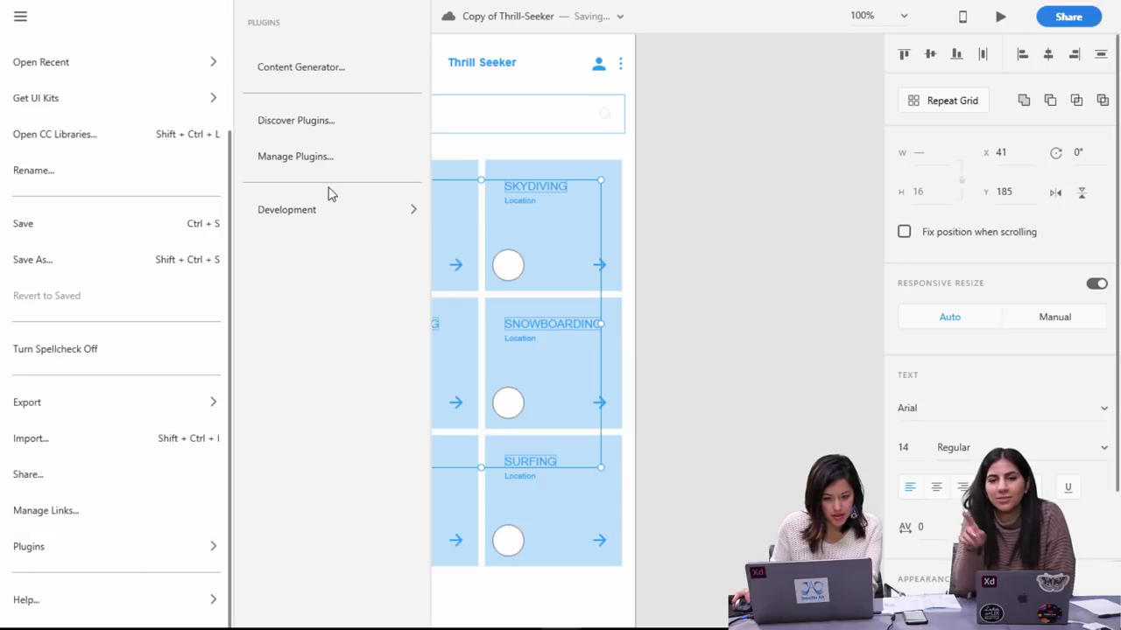
click(321, 68)
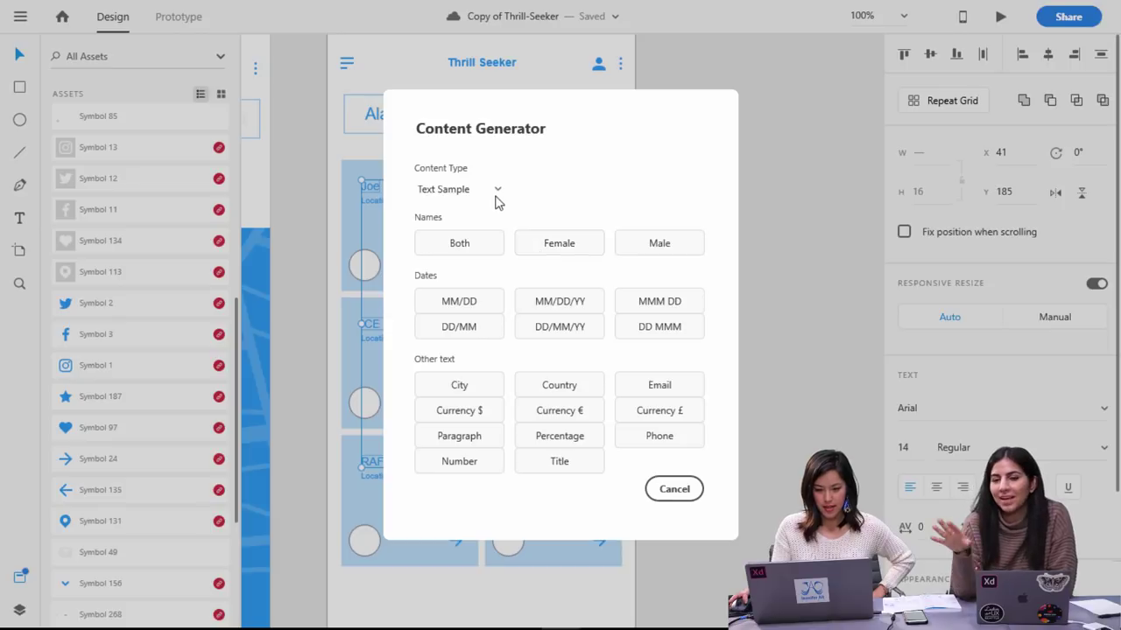
click(558, 245)
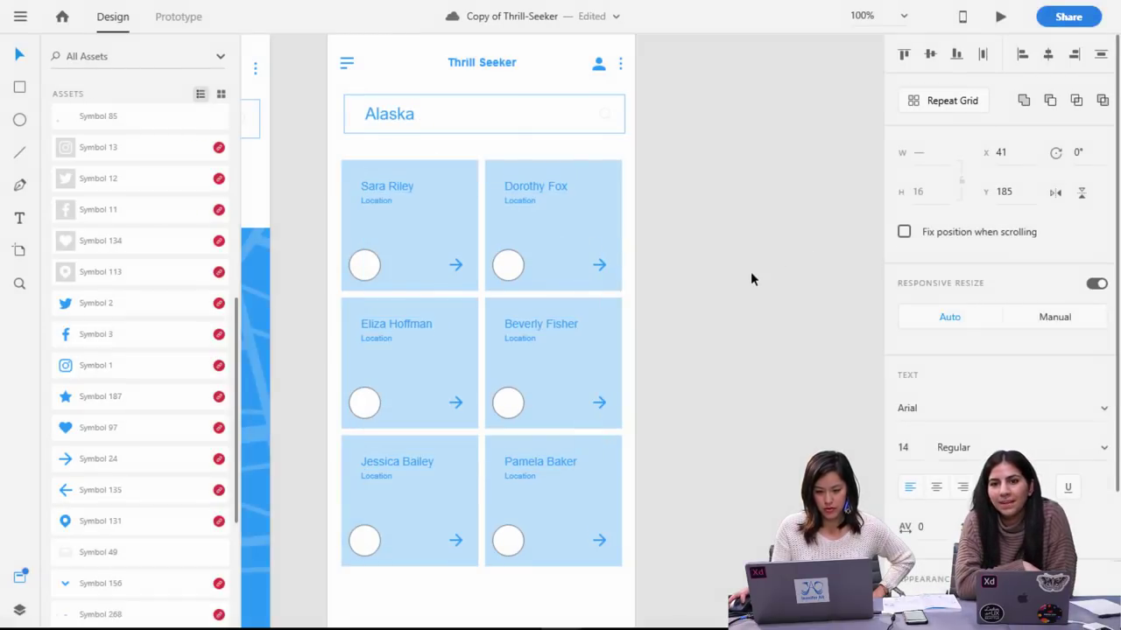
Replace the Location labels on all six result cards with Country text from the Content Generator plugin.
double_click(386, 201)
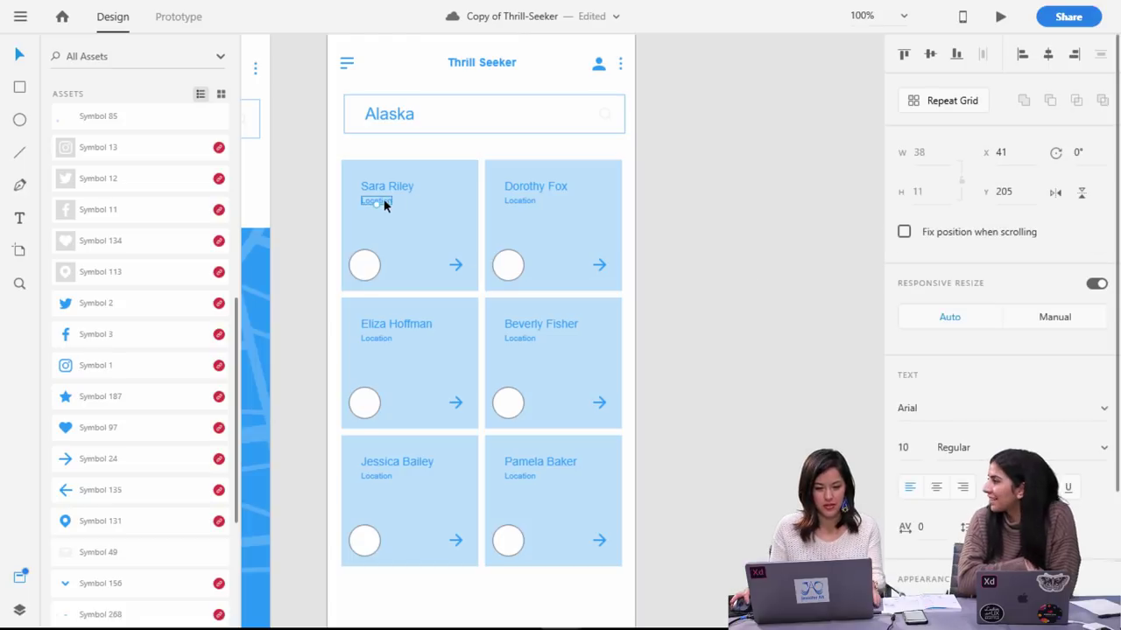
shift+click(516, 201)
shift+click(378, 338)
shift+click(514, 339)
shift+click(375, 476)
shift+click(524, 478)
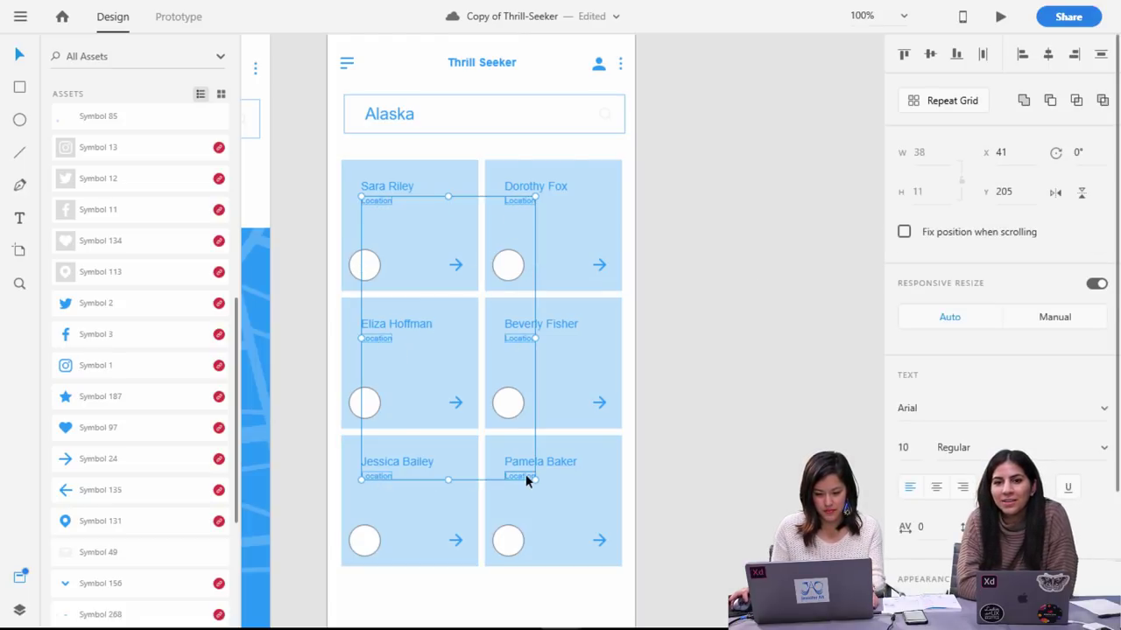
click(21, 15)
mouse_move(45, 551)
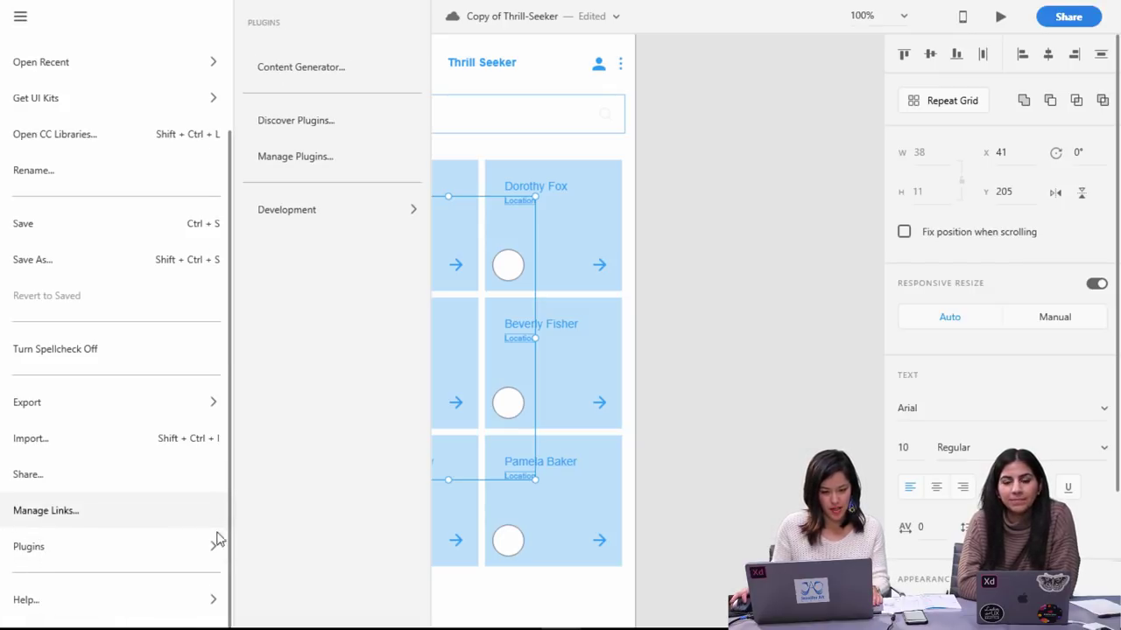
click(302, 67)
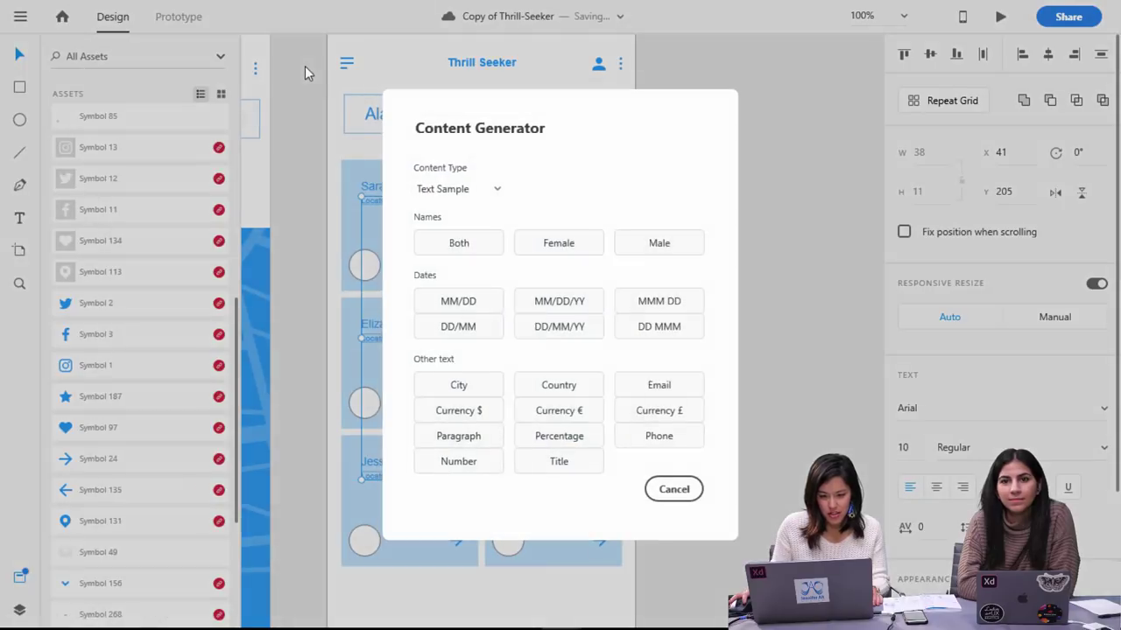
click(576, 388)
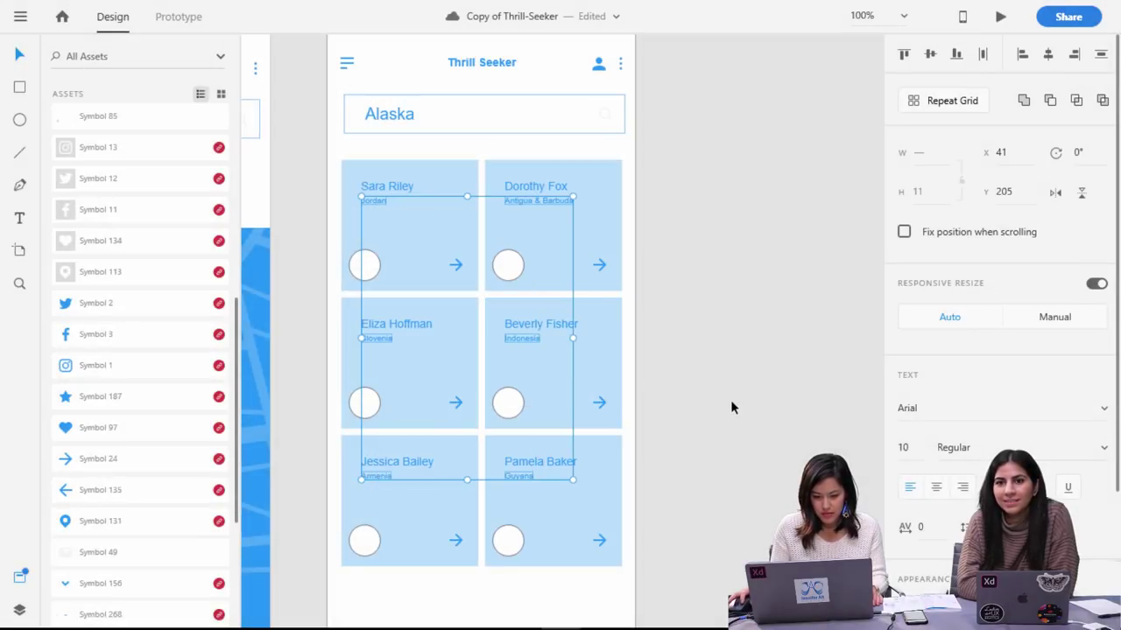
click(743, 392)
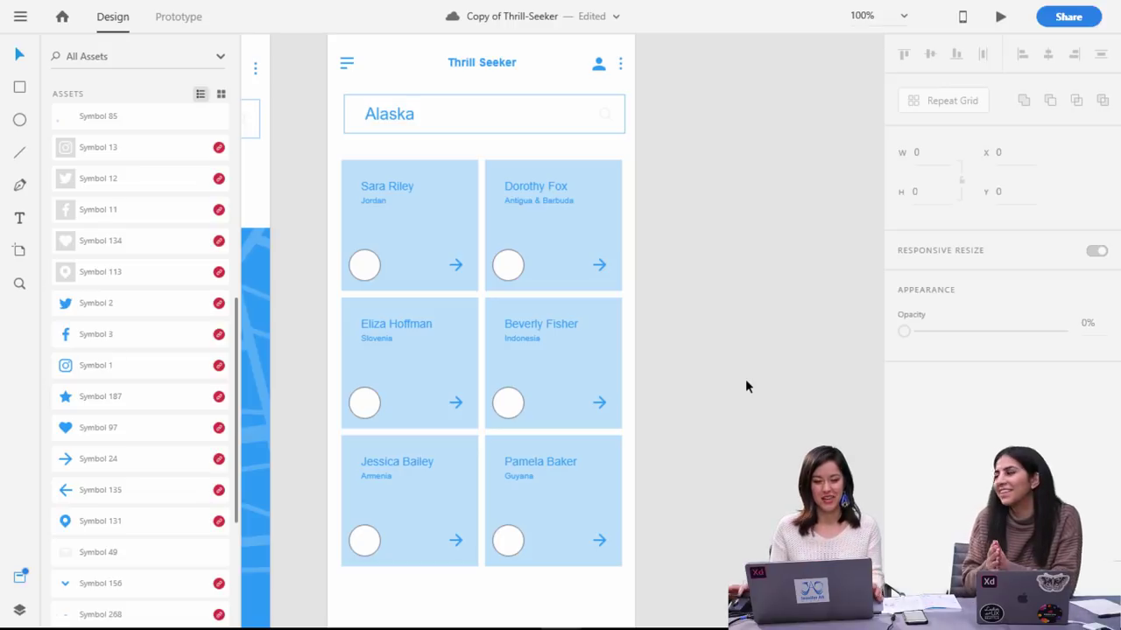
key(ctrl+minus)
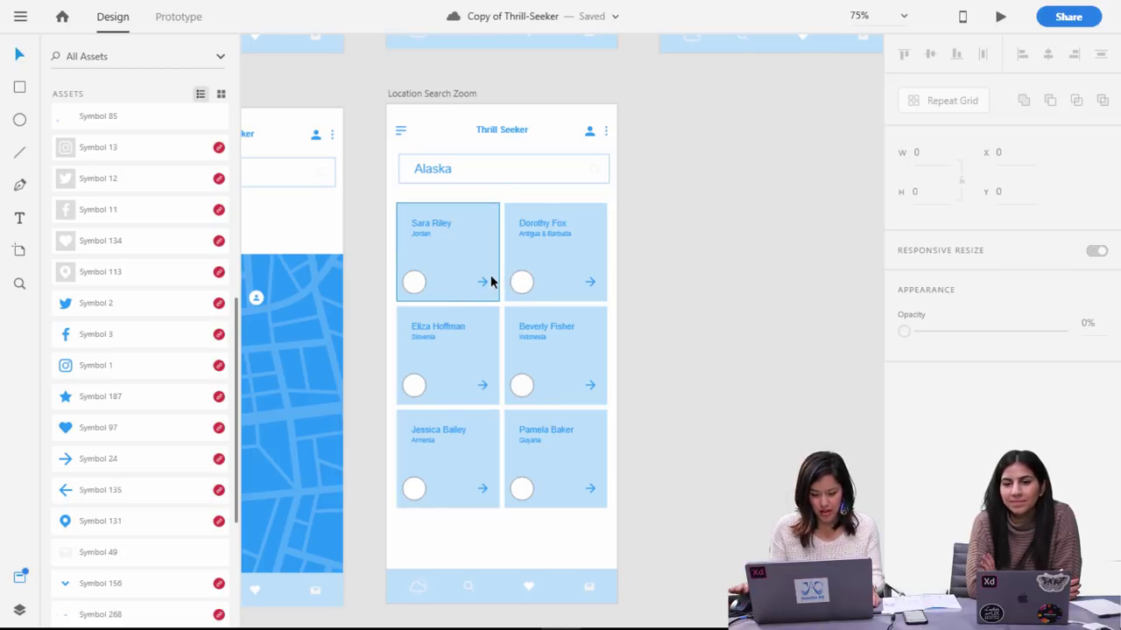
Review the wireframe's artboards from Location Search Zoom through the Thrill Seeker screens to Chat Window.
key(ctrl+minus)
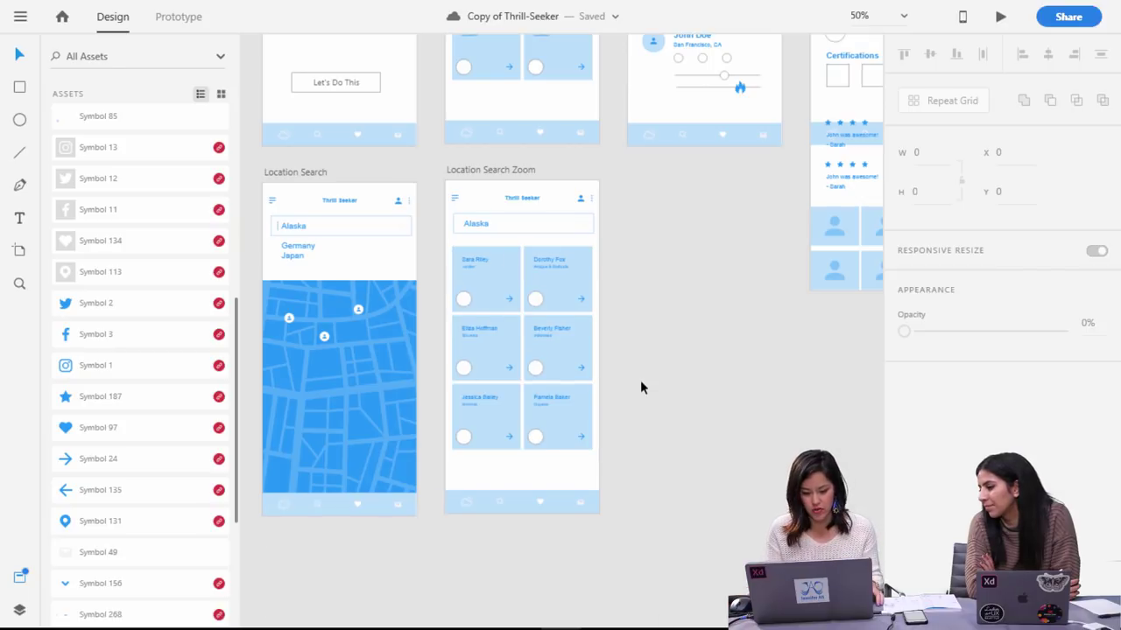
key(ctrl+plus)
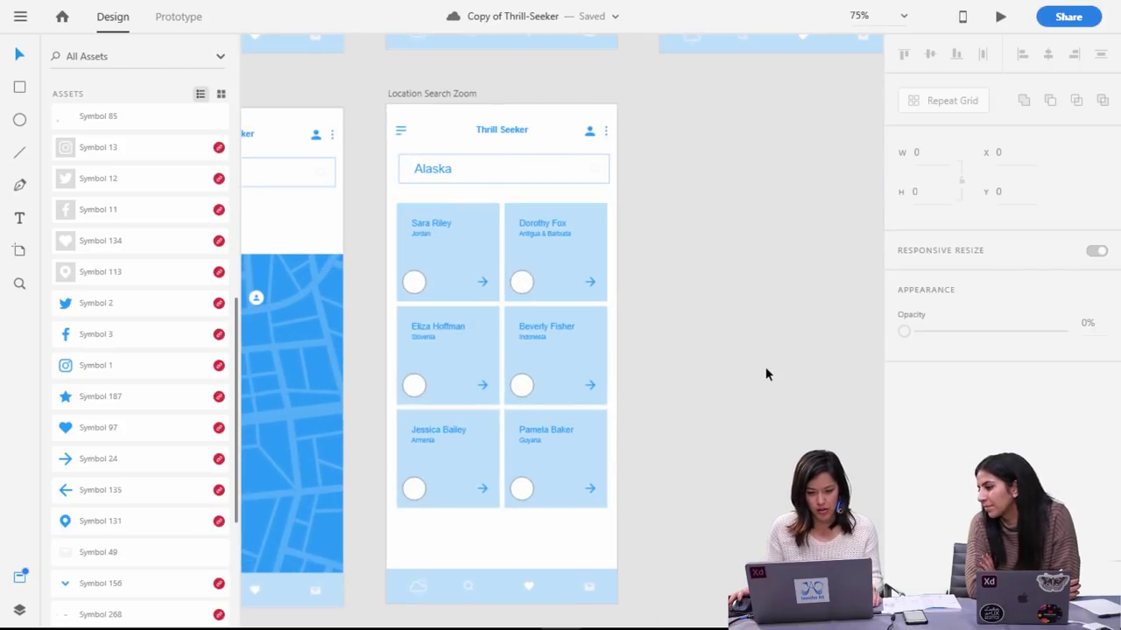
scroll(758, 373, up, 10)
scroll(753, 403, up, 2)
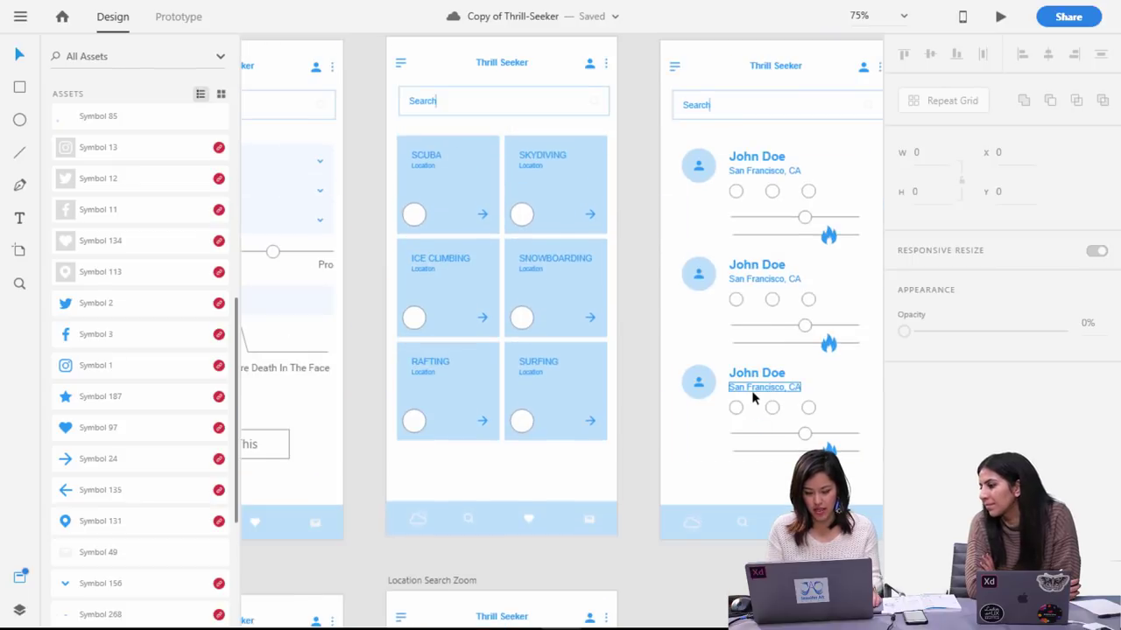
key(ctrl+minus)
click(827, 127)
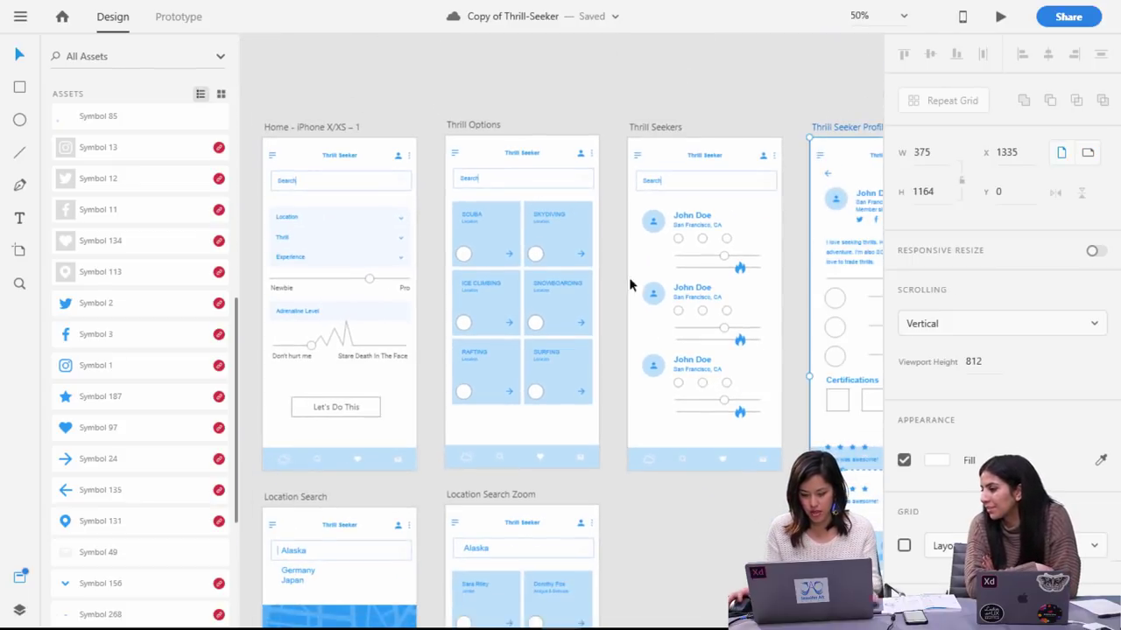
drag(708, 543, 450, 523)
click(638, 103)
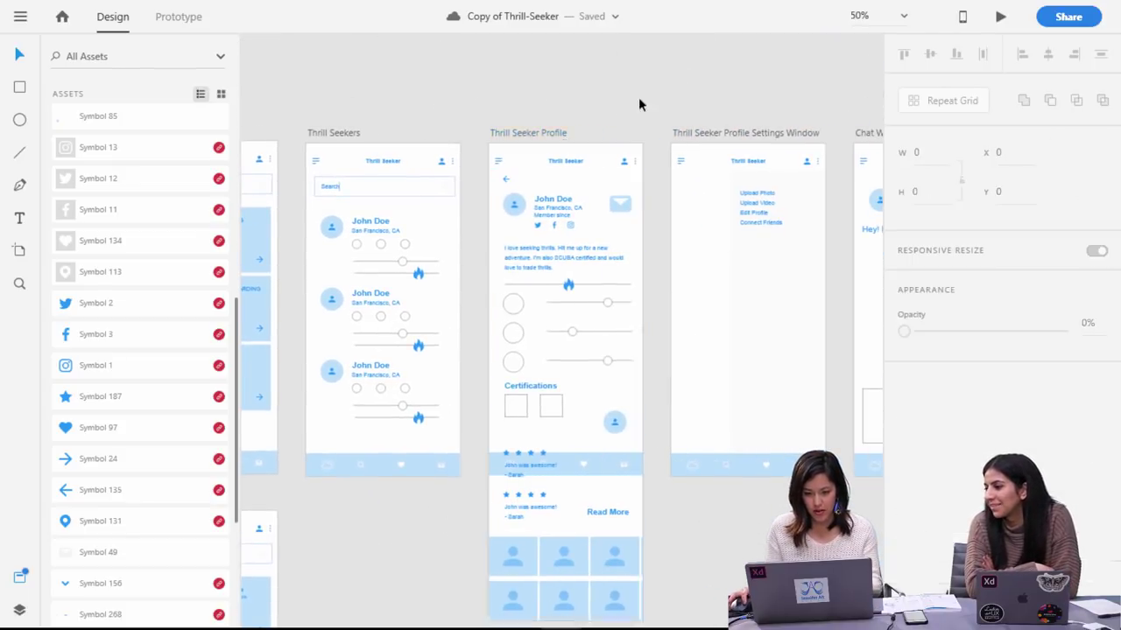
drag(763, 233, 352, 267)
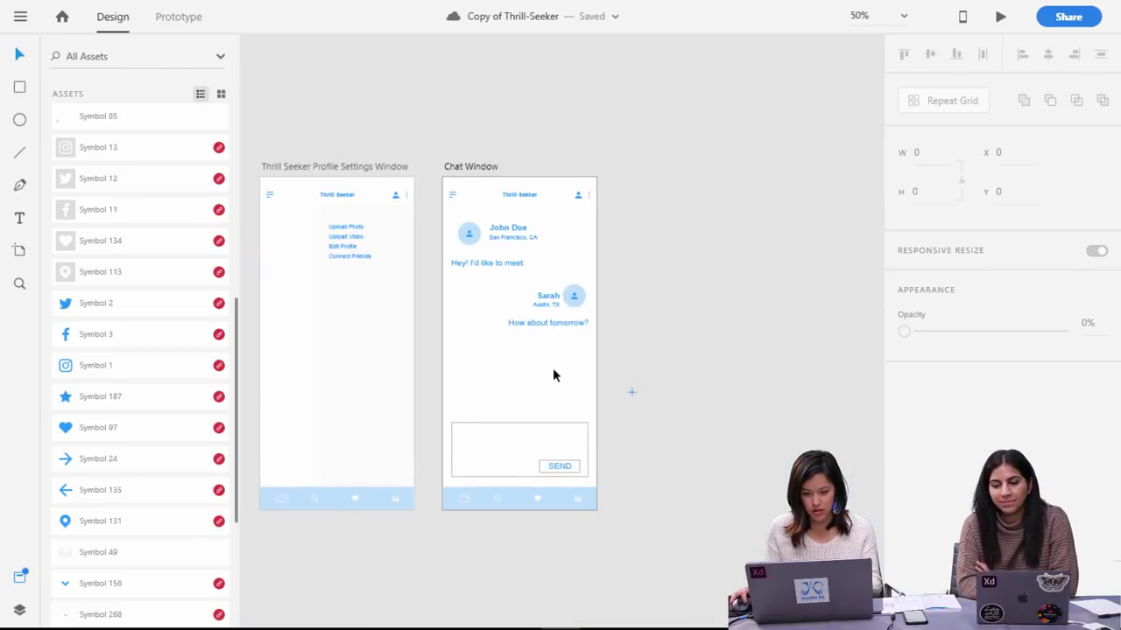
key(ctrl+minus)
drag(631, 548, 853, 367)
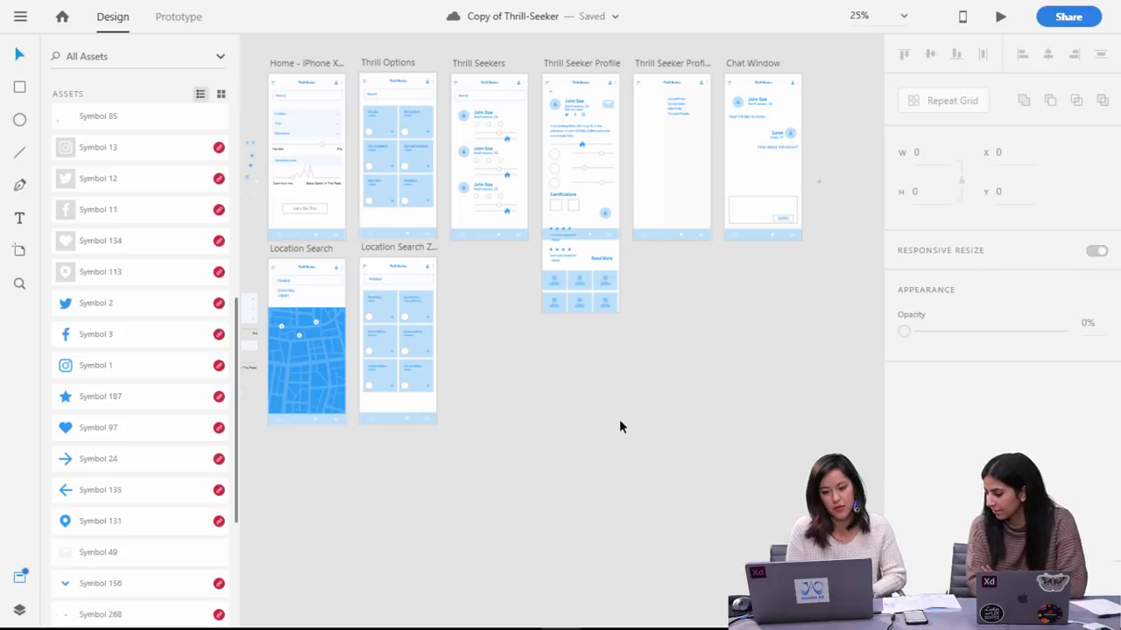
Move the Location Search and Location Search Zoom artboards down to widen the gap below the upper row, and save the document.
click(407, 248)
drag(426, 245, 429, 292)
click(318, 249)
drag(318, 250, 326, 292)
click(496, 403)
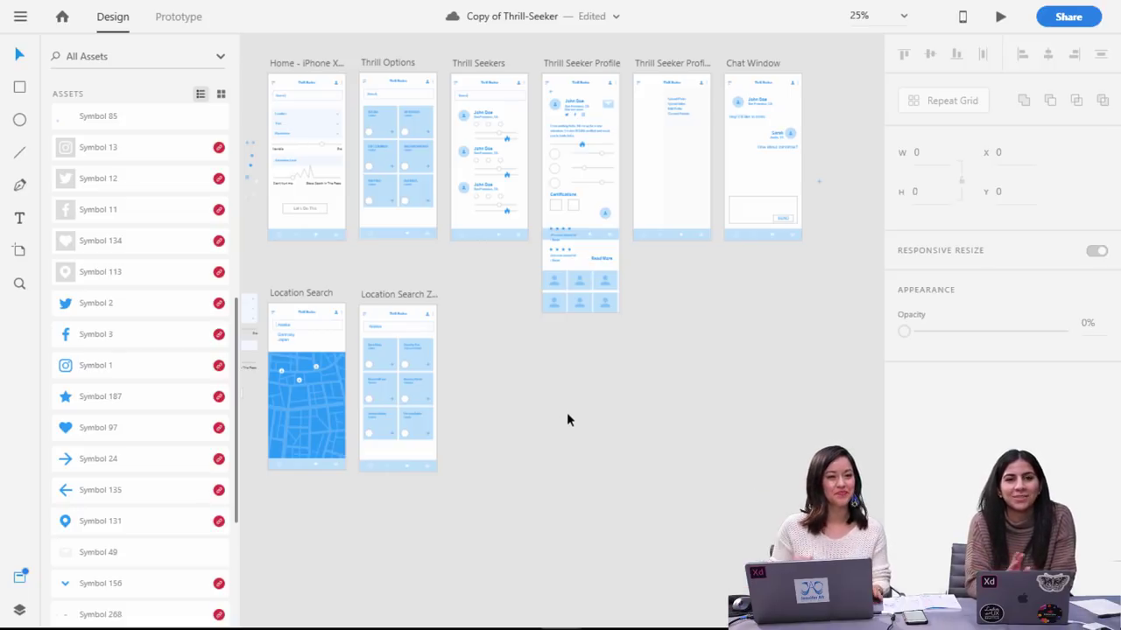
key(ctrl+s)
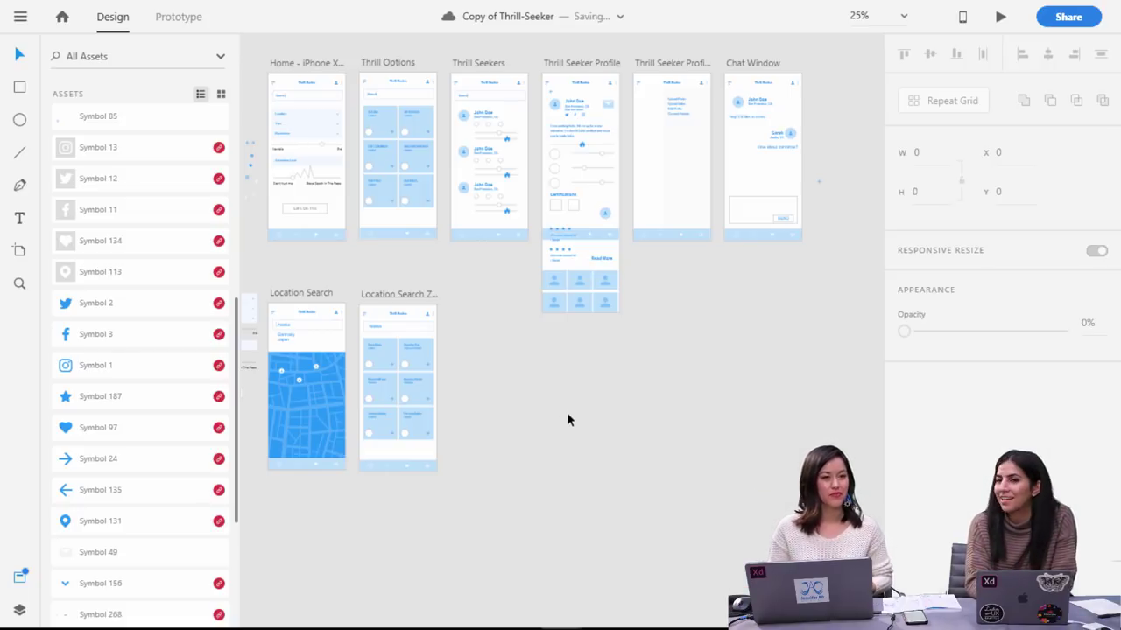
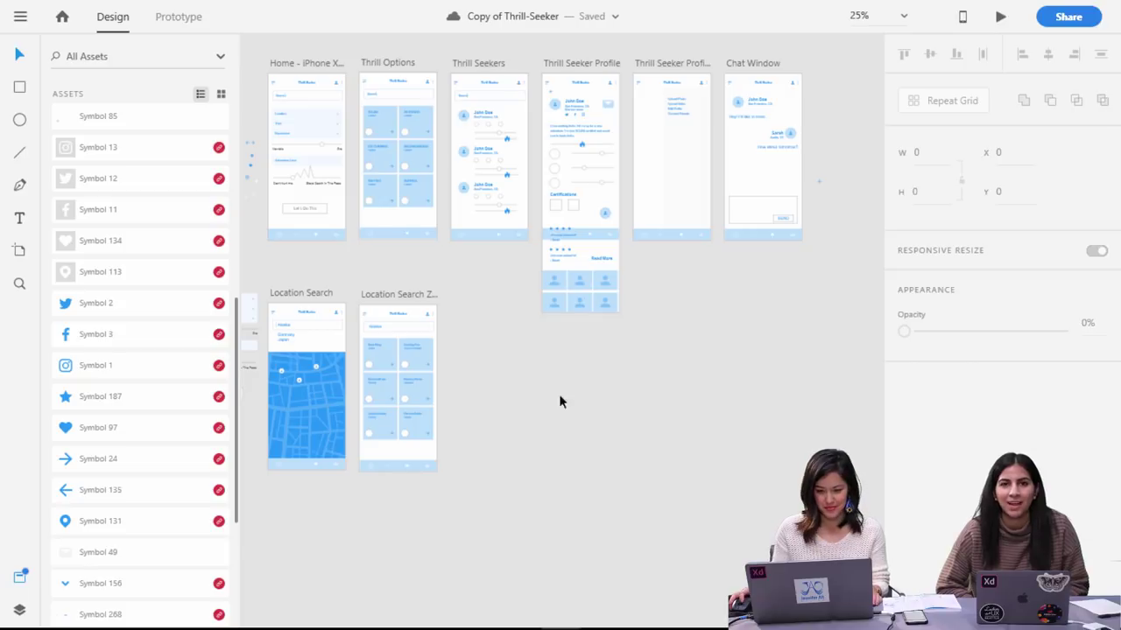
Duplicate the Home - iPhone X/XS – 1 artboard and place the copy beside Location Search Zoom in the lower row.
scroll(590, 460, up, 2)
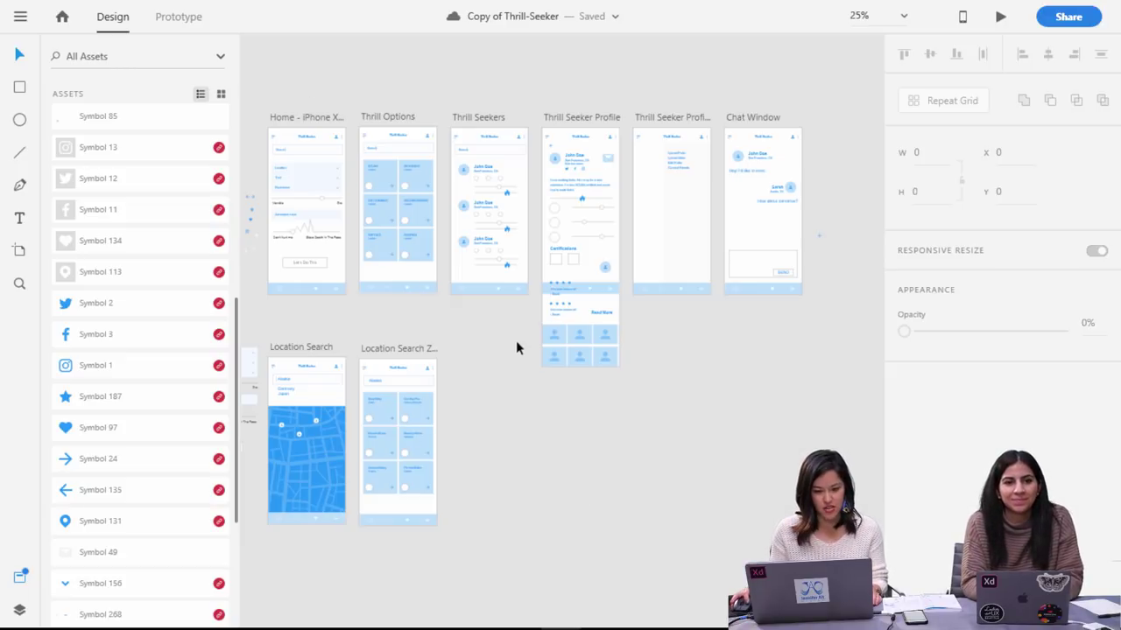
drag(495, 303, 637, 488)
click(471, 265)
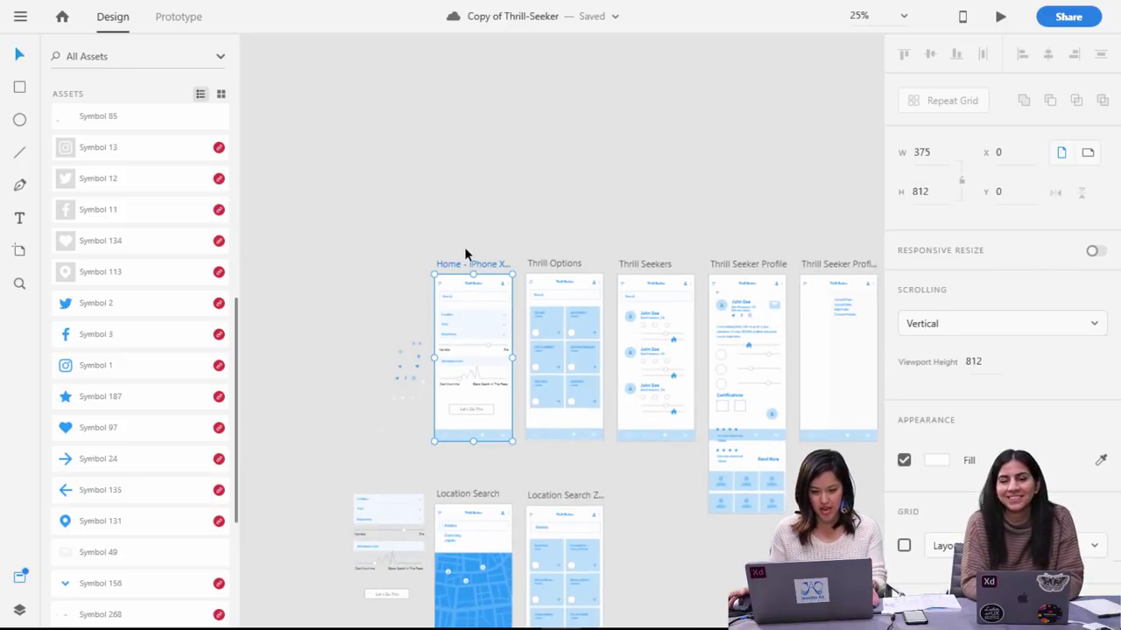
key(Delete)
key(ctrl+z)
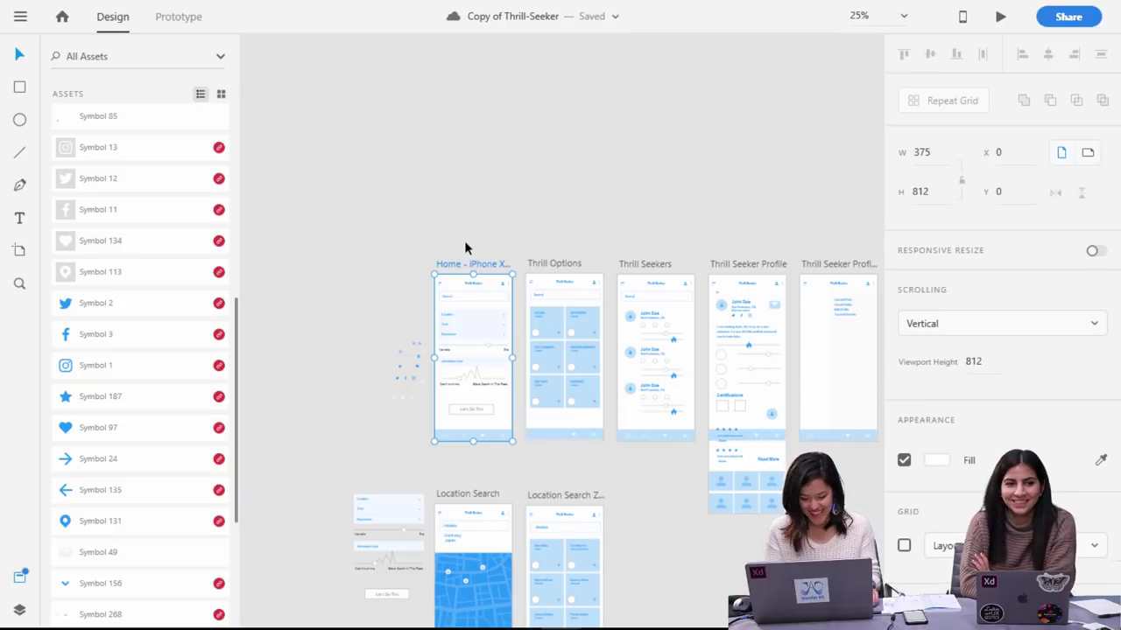
key(ctrl+plus)
key(ctrl+plus)
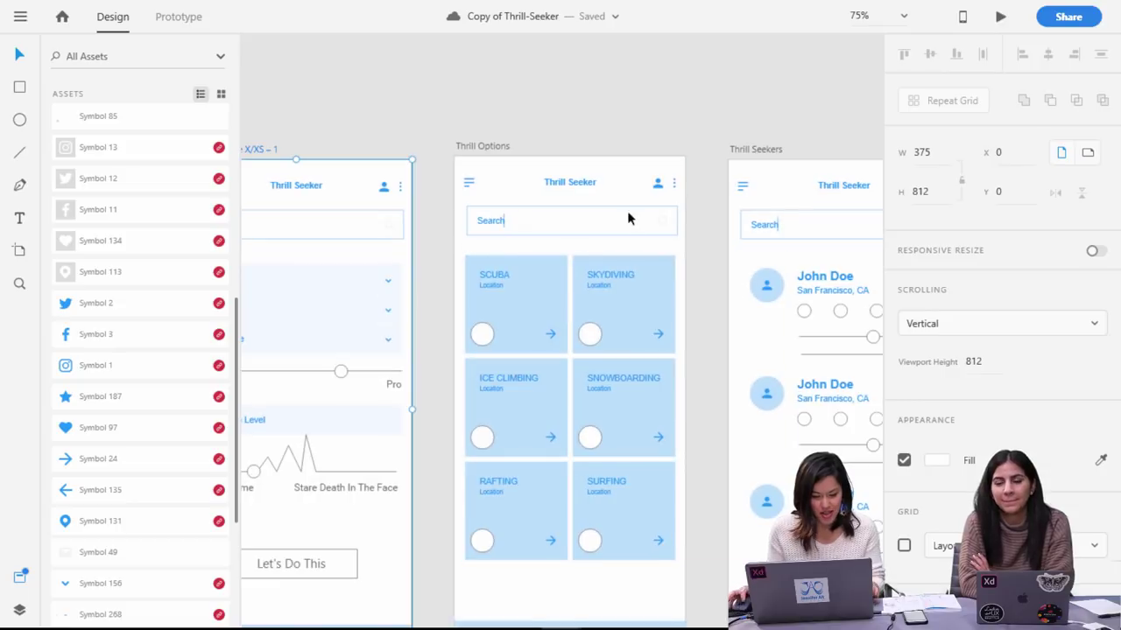
drag(500, 120, 674, 66)
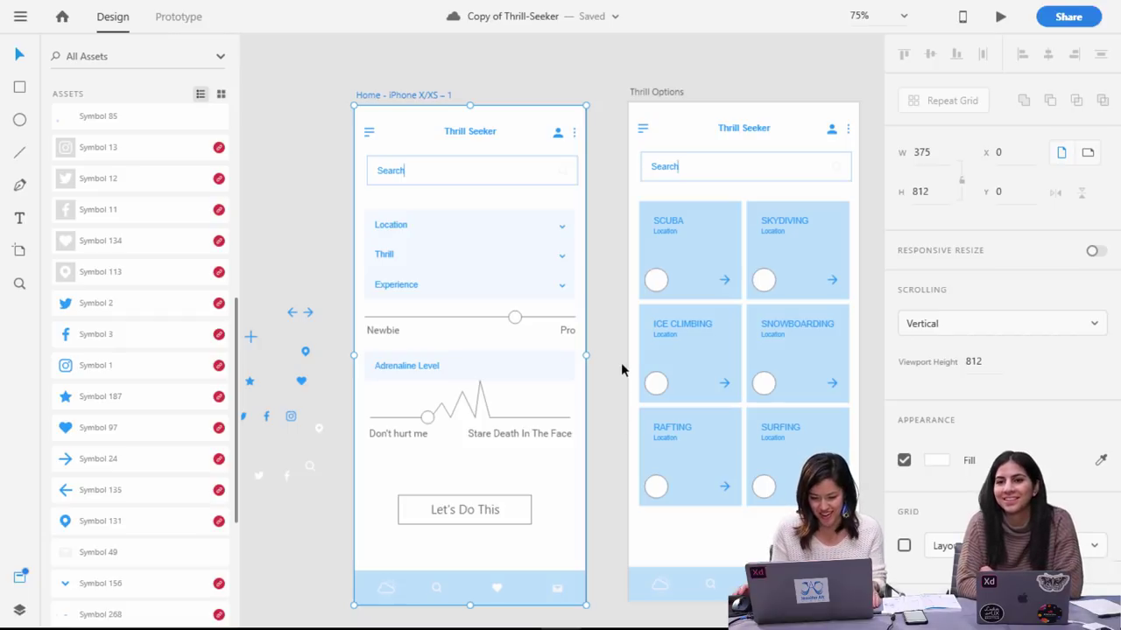
key(ctrl+minus)
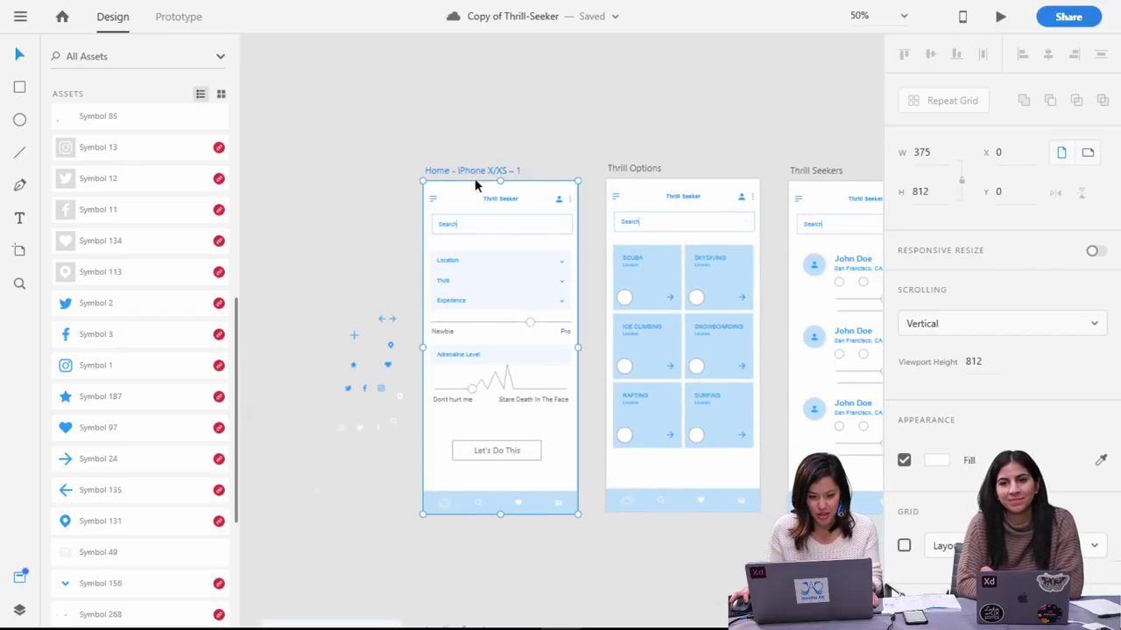
key(ctrl+d)
key(ctrl+minus)
key(ctrl+minus)
drag(530, 240, 739, 52)
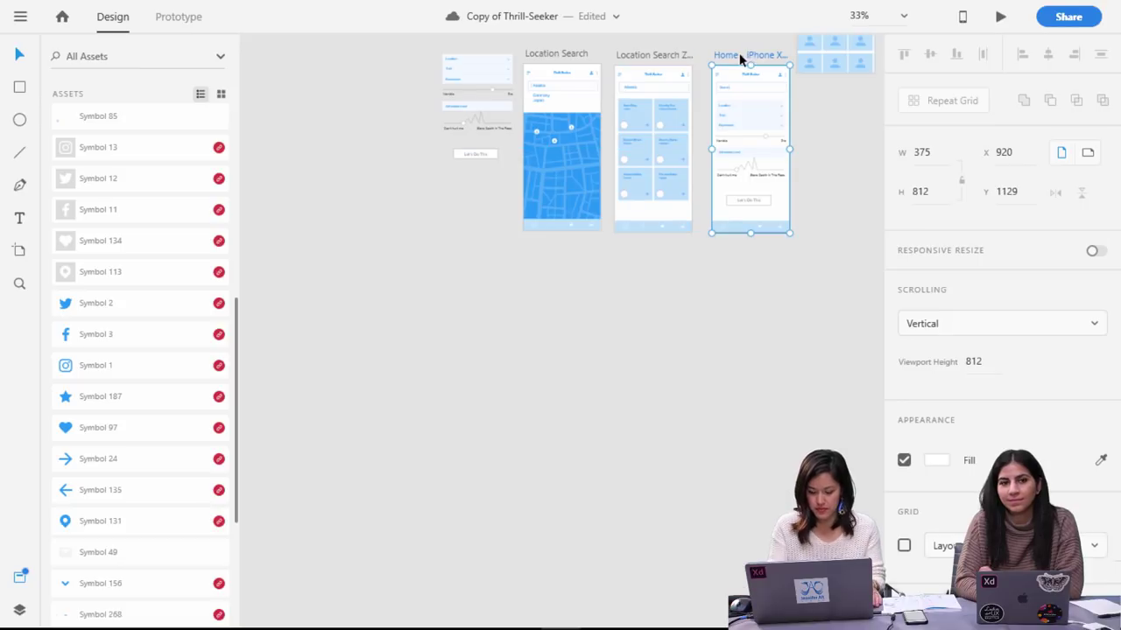
Remove the Search field from the duplicated Home artboard.
key(ctrl+plus)
drag(779, 170, 408, 550)
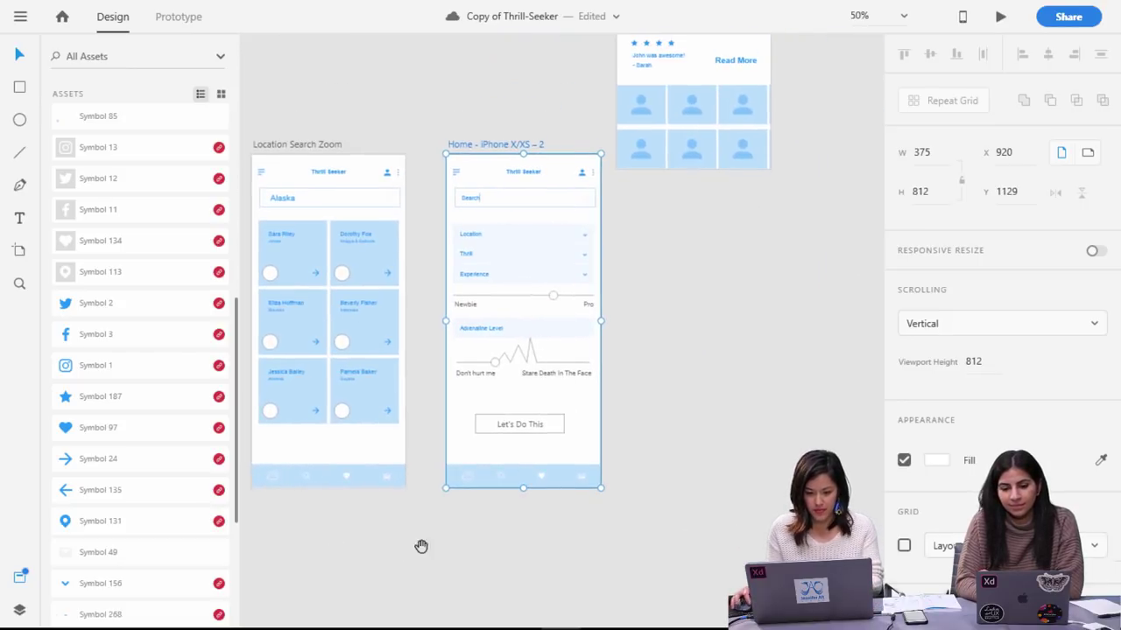
key(ctrl+plus)
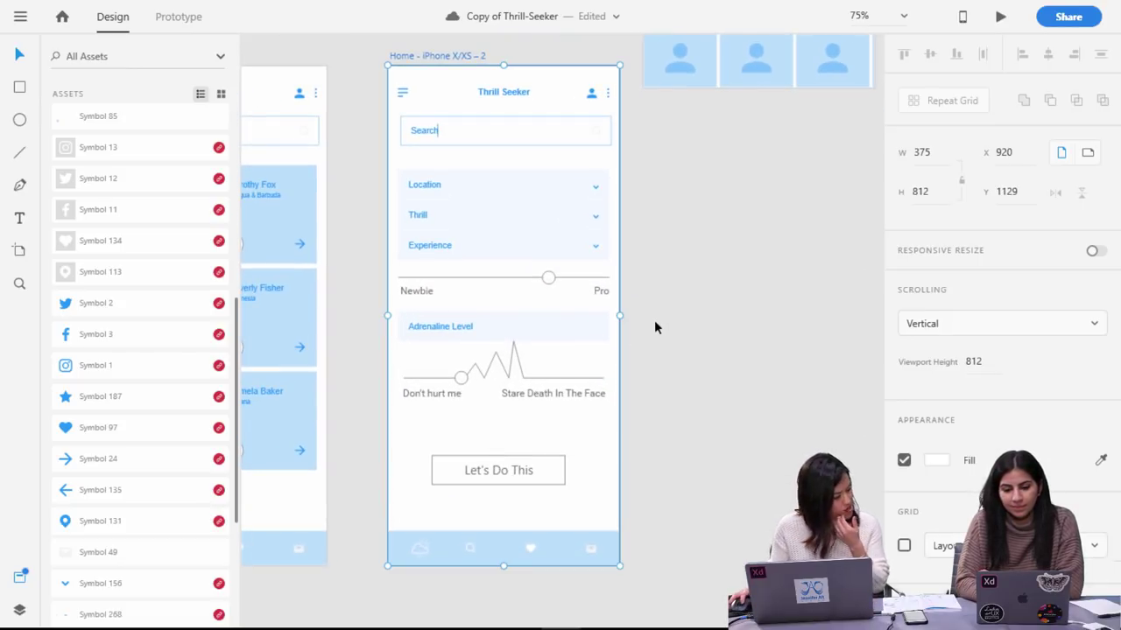
click(690, 226)
click(435, 133)
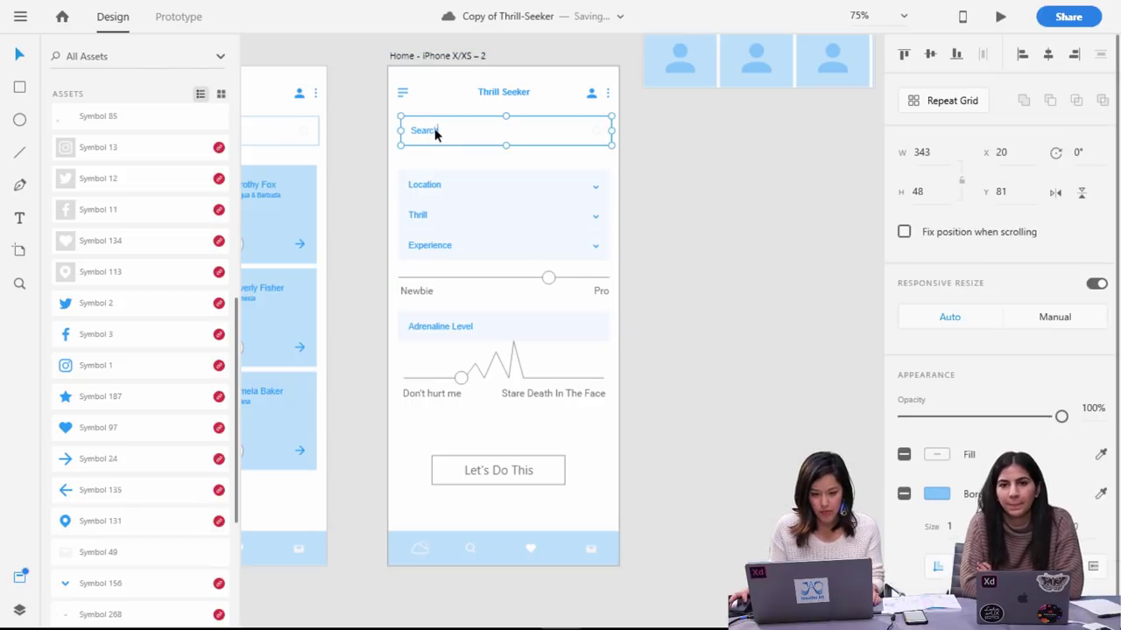
key(Escape)
Copy the back arrow from the Thrill Seeker Profile artboard to the duplicated Home artboard.
key(ctrl+minus)
key(ctrl+minus)
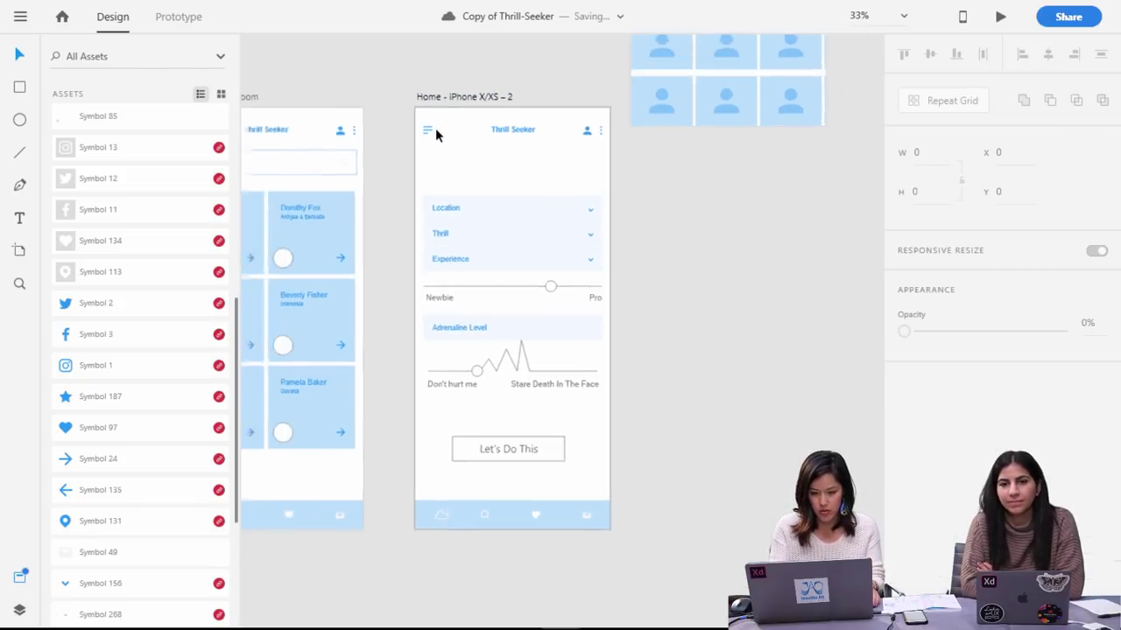
scroll(701, 324, down, 2)
scroll(750, 350, up, 5)
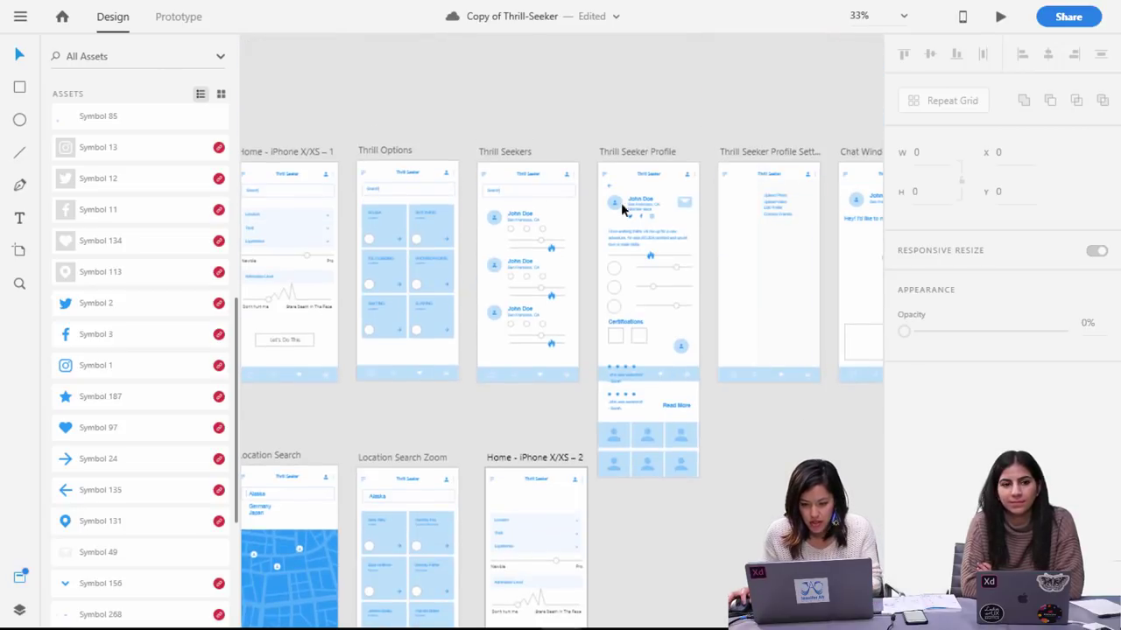
click(609, 188)
click(496, 461)
key(ctrl+v)
click(710, 578)
Add a text box about 305 × 36 reading "Thrill Match" below the back arrow on the duplicated Home artboard, and centre its text.
key(ctrl+plus)
key(ctrl+plus)
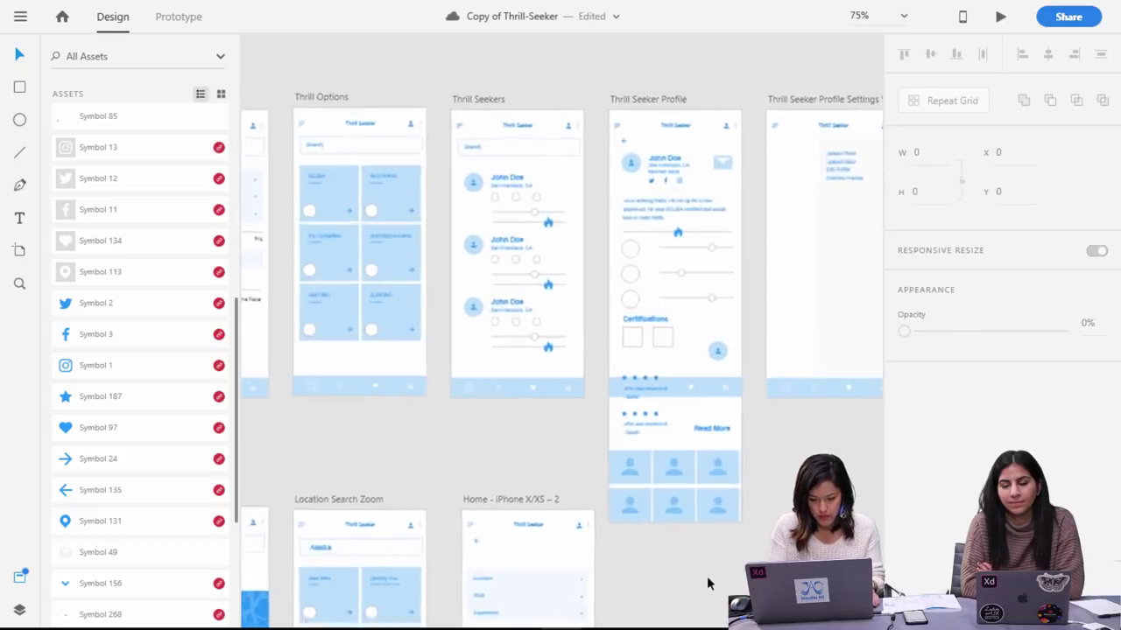
click(411, 99)
scroll(410, 99, up, 3)
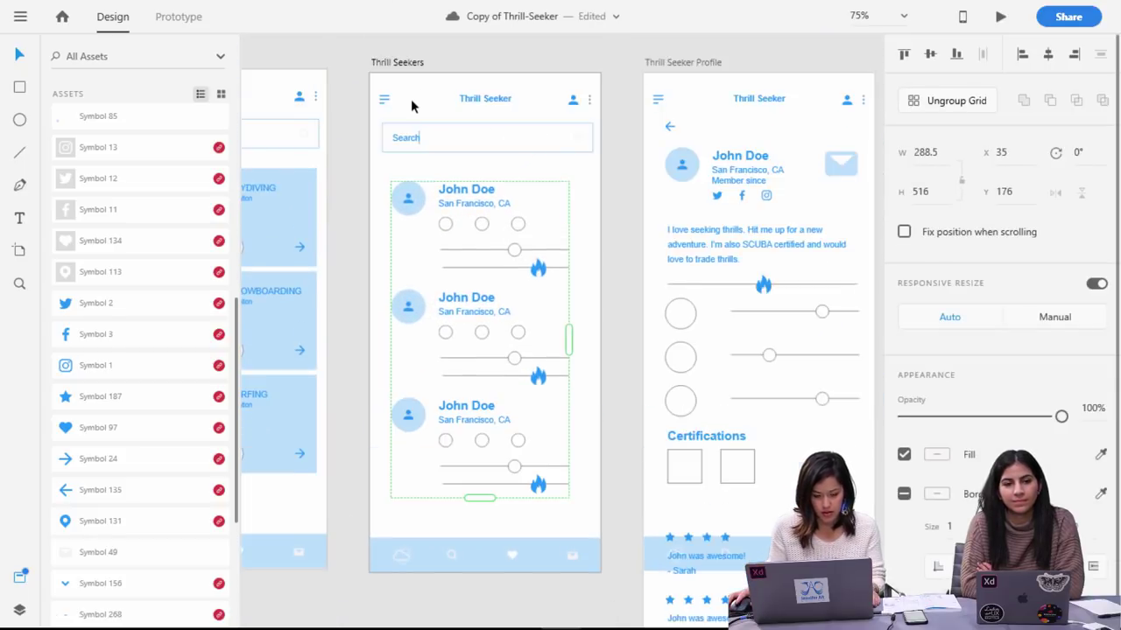
scroll(410, 99, down, 10)
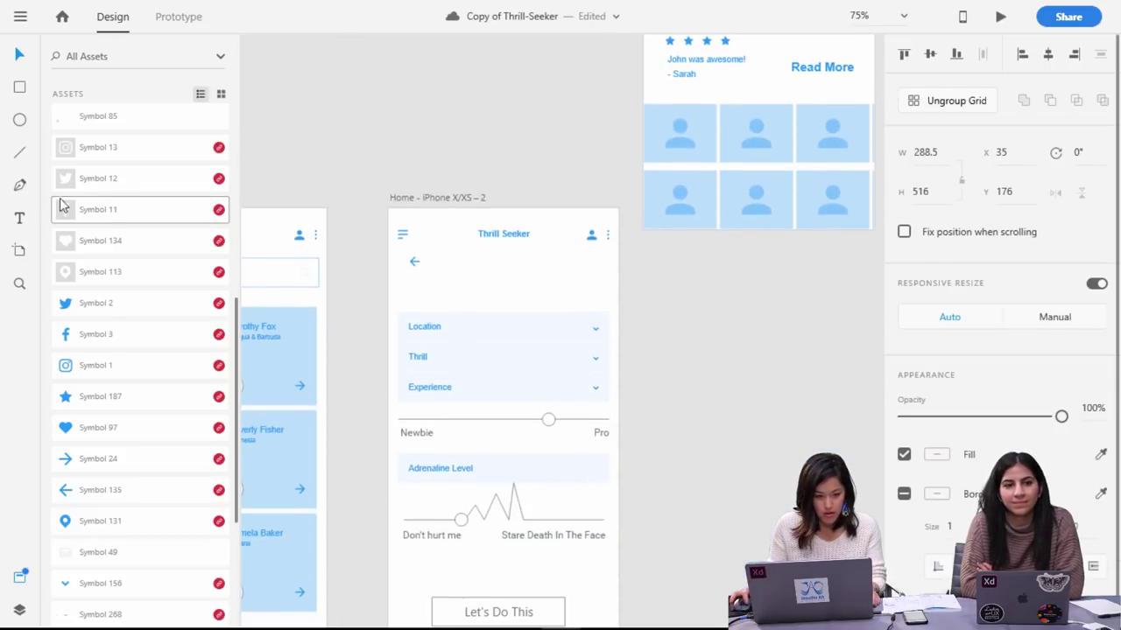
click(19, 217)
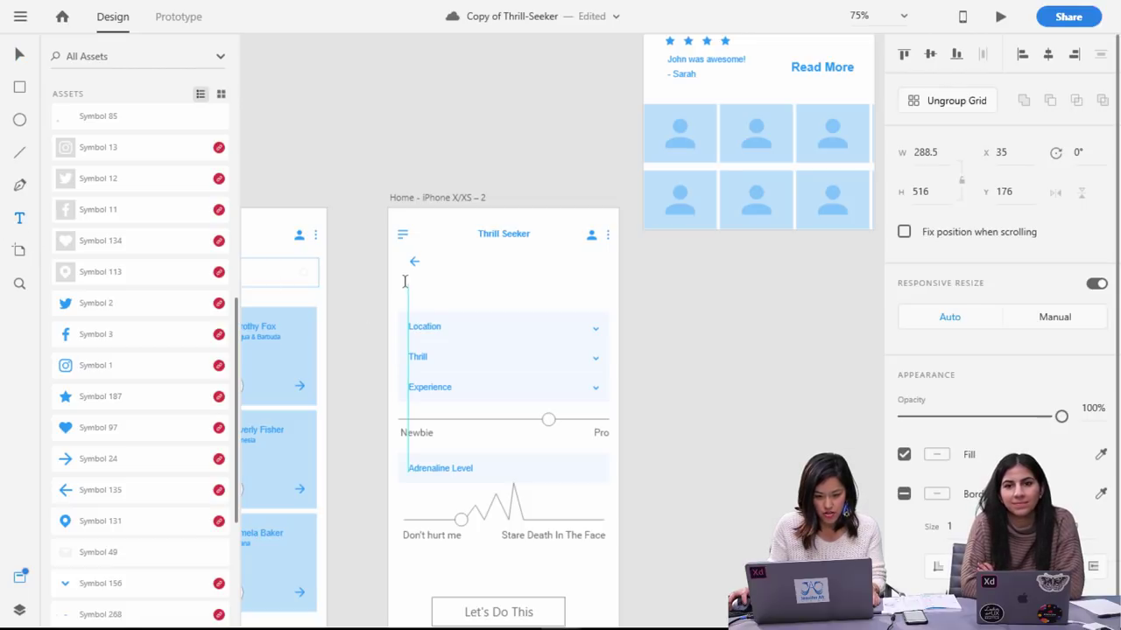
drag(406, 283, 596, 307)
text(Thrill Match)
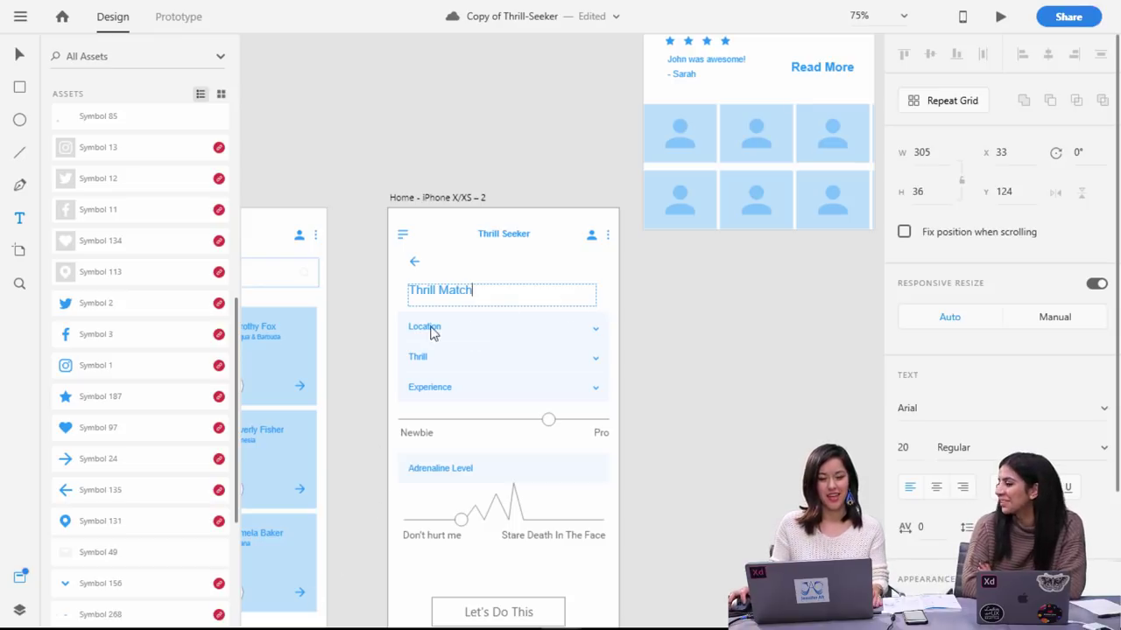
drag(408, 290, 478, 291)
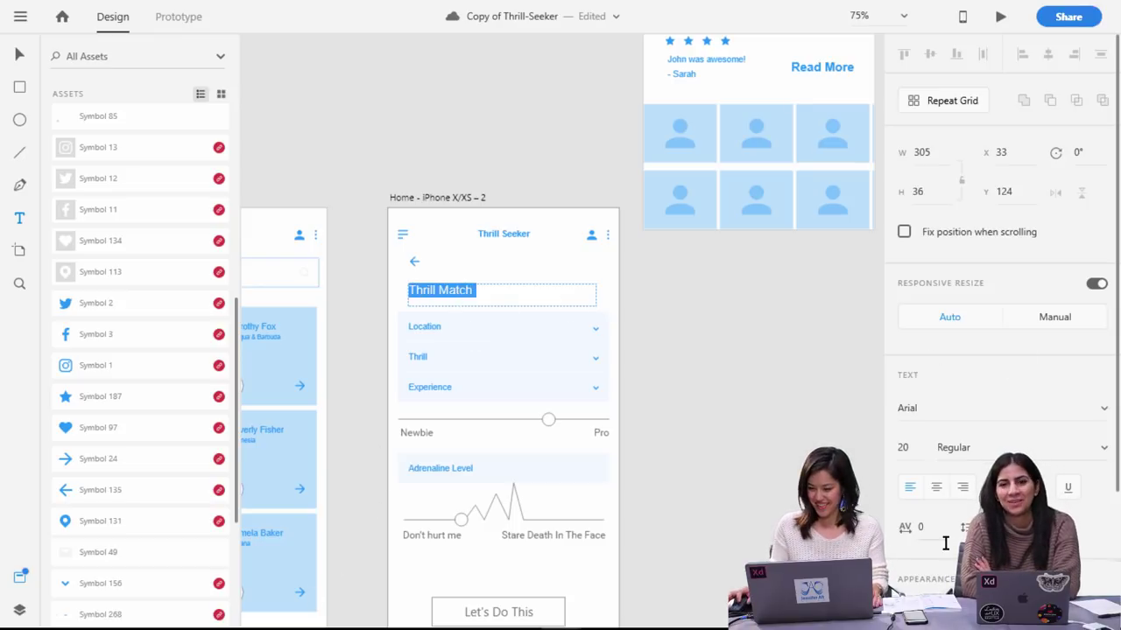
click(936, 486)
key(Escape)
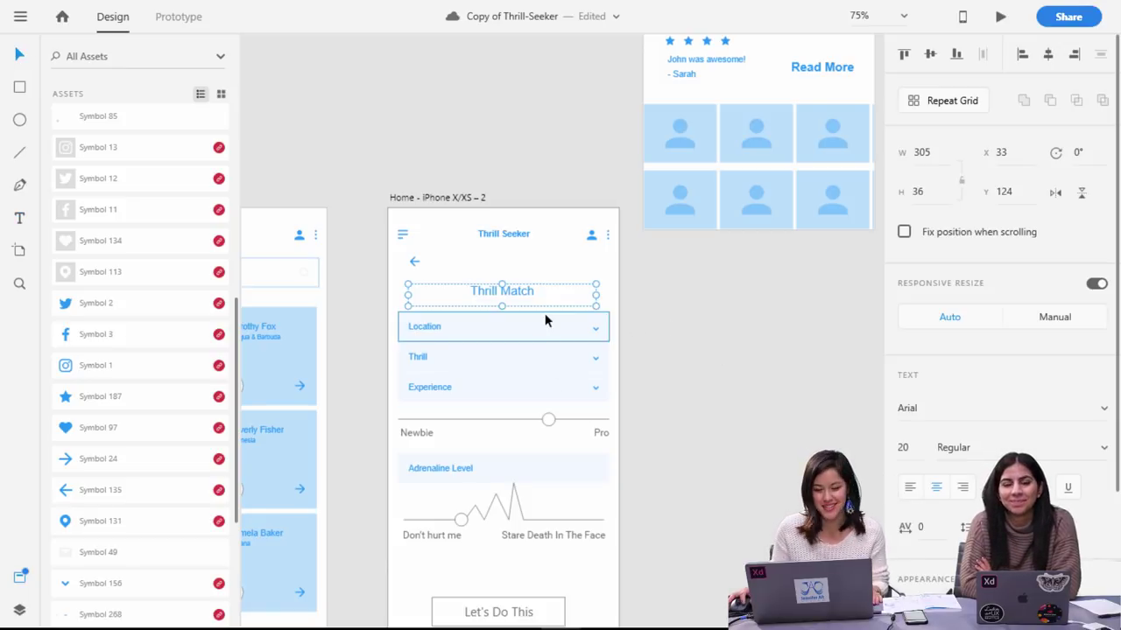
Set the "Thrill Match" title to Bold at size 24.
click(689, 314)
double_click(522, 290)
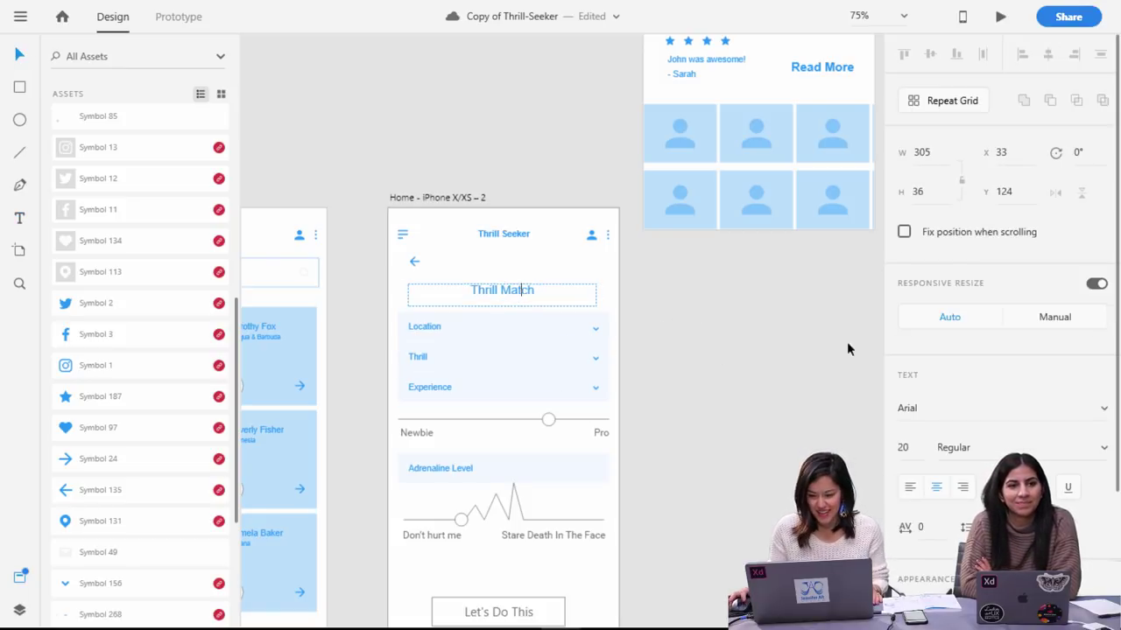
triple_click(516, 290)
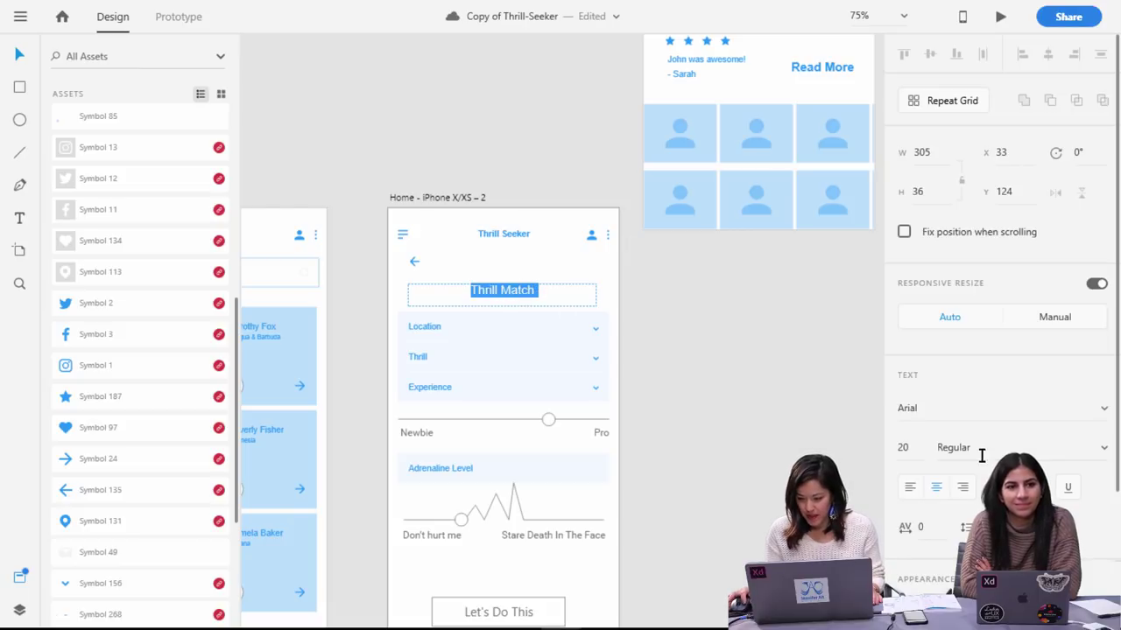
click(1104, 448)
click(949, 286)
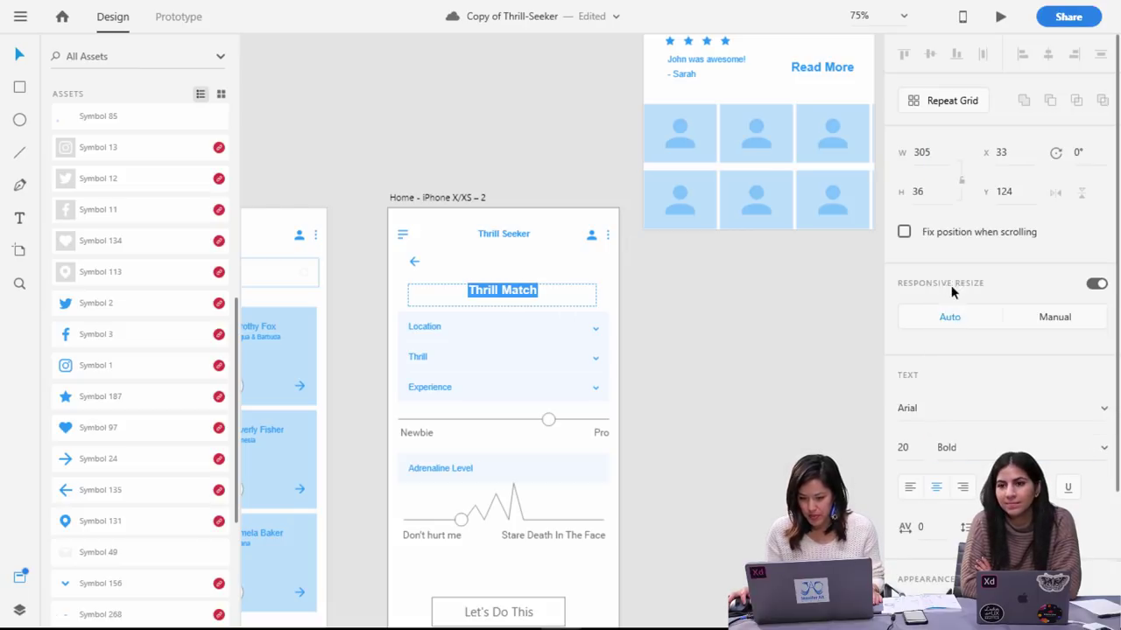
click(903, 447)
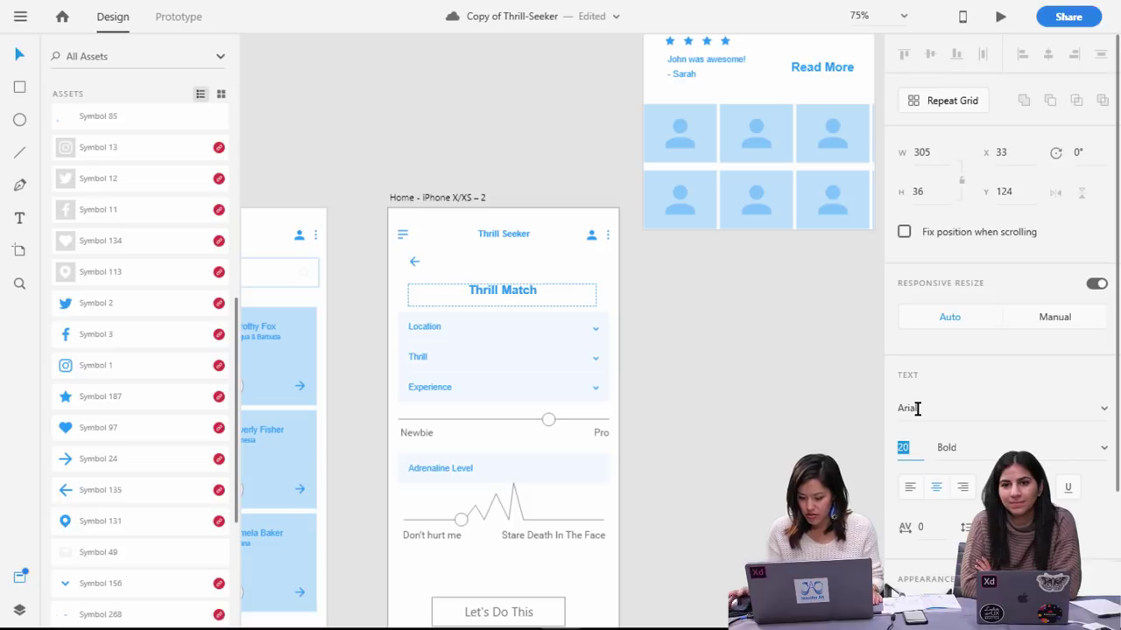
text(24)
key(Return)
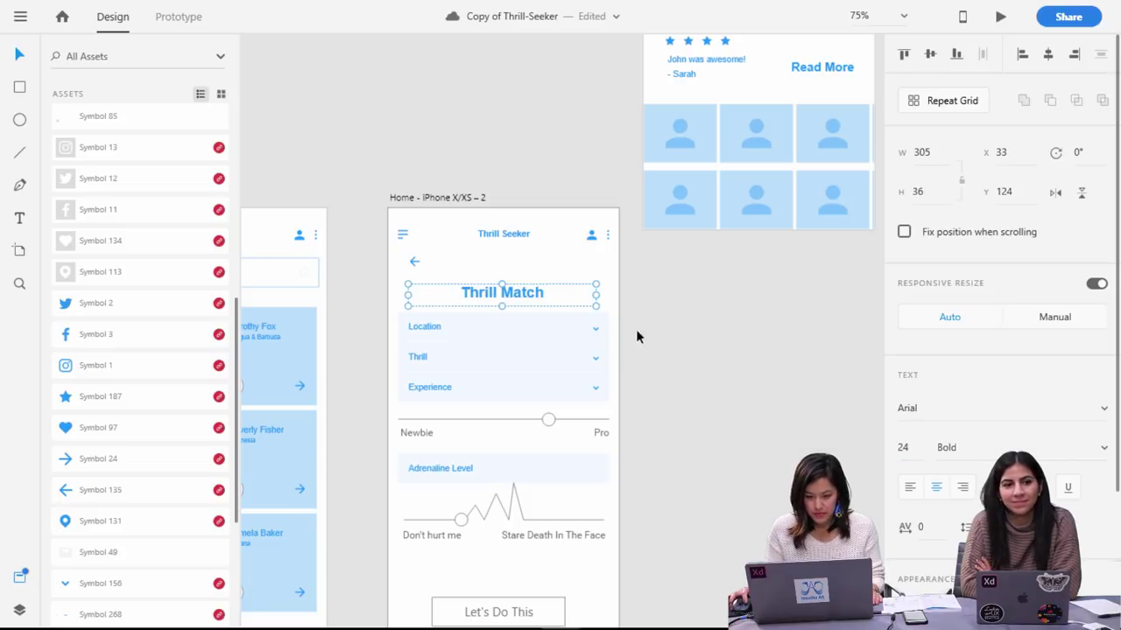
Delete the Location, Thrill and Experience dropdown rows below the "Thrill Match" title.
click(670, 323)
click(439, 329)
drag(658, 401, 395, 321)
key(Delete)
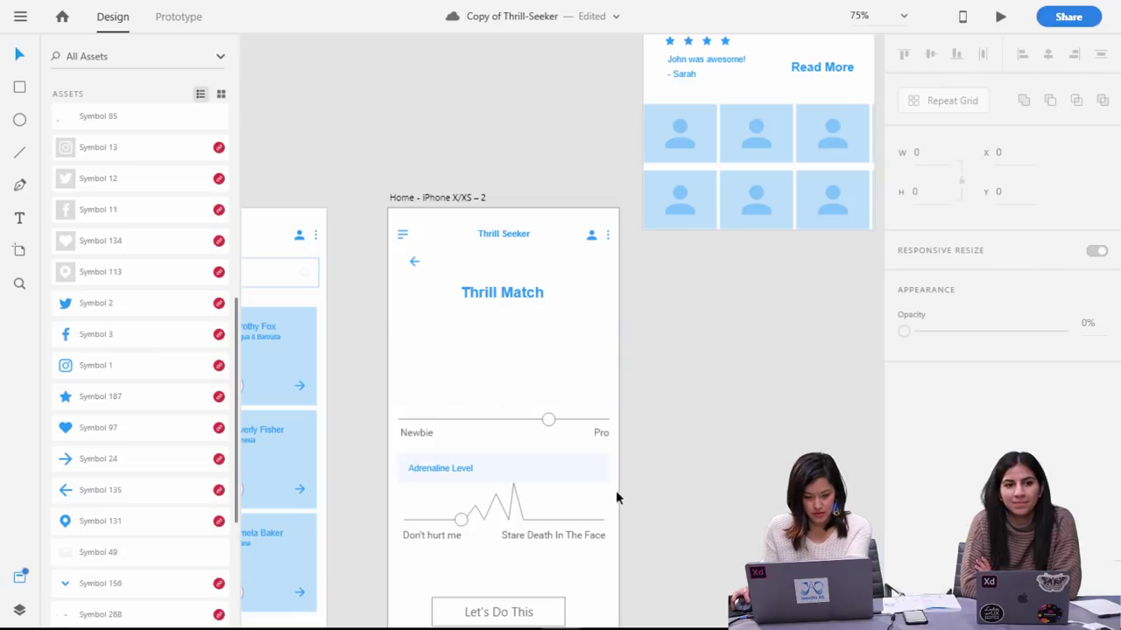
Delete the "Adrenaline Level" label and its background row above the adrenaline graph on the duplicated Home artboard.
drag(633, 486, 447, 447)
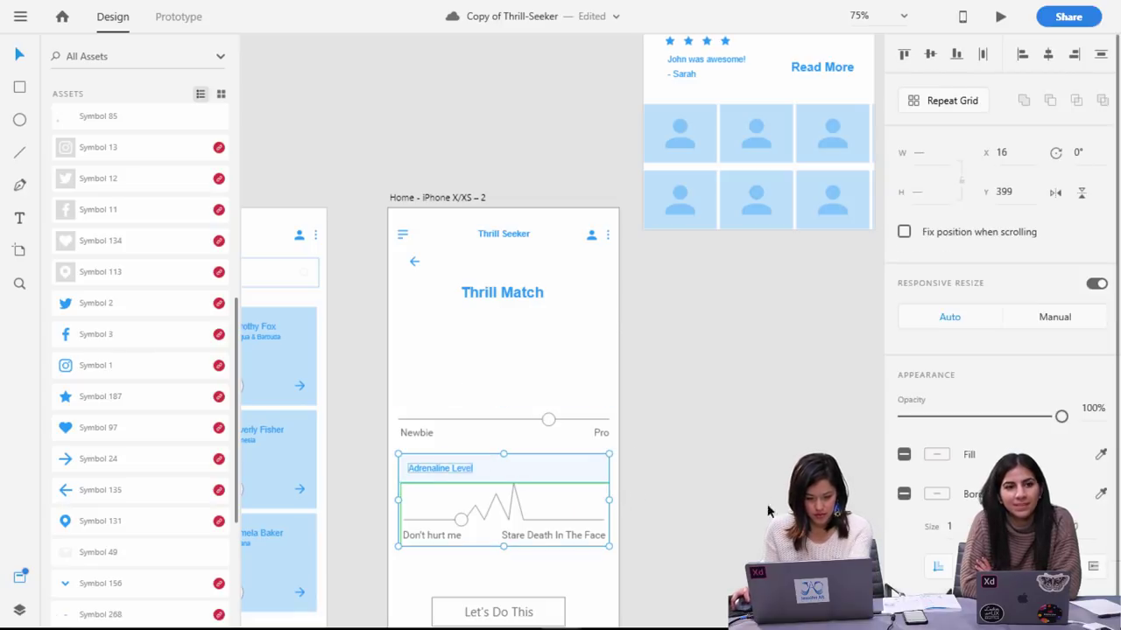
click(767, 511)
click(598, 468)
key(Delete)
click(474, 470)
key(Delete)
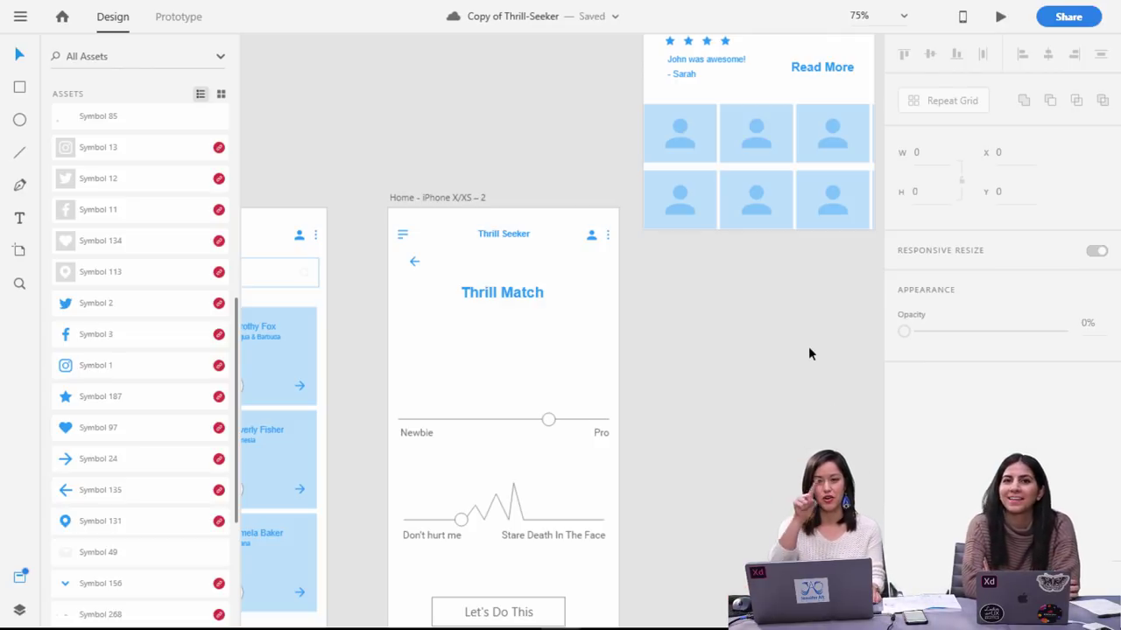
Review the original Home artboard from its search bar to its button, and compare it with the Thrill Match artboard.
key(ctrl+minus)
scroll(808, 354, up, 10)
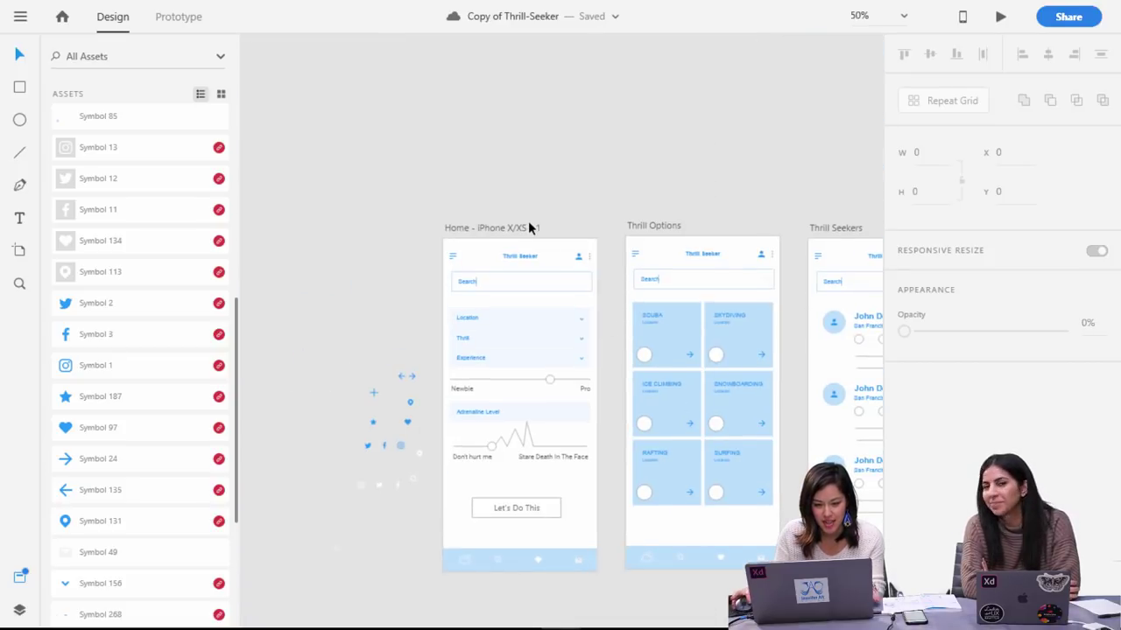
click(528, 228)
key(ctrl+plus)
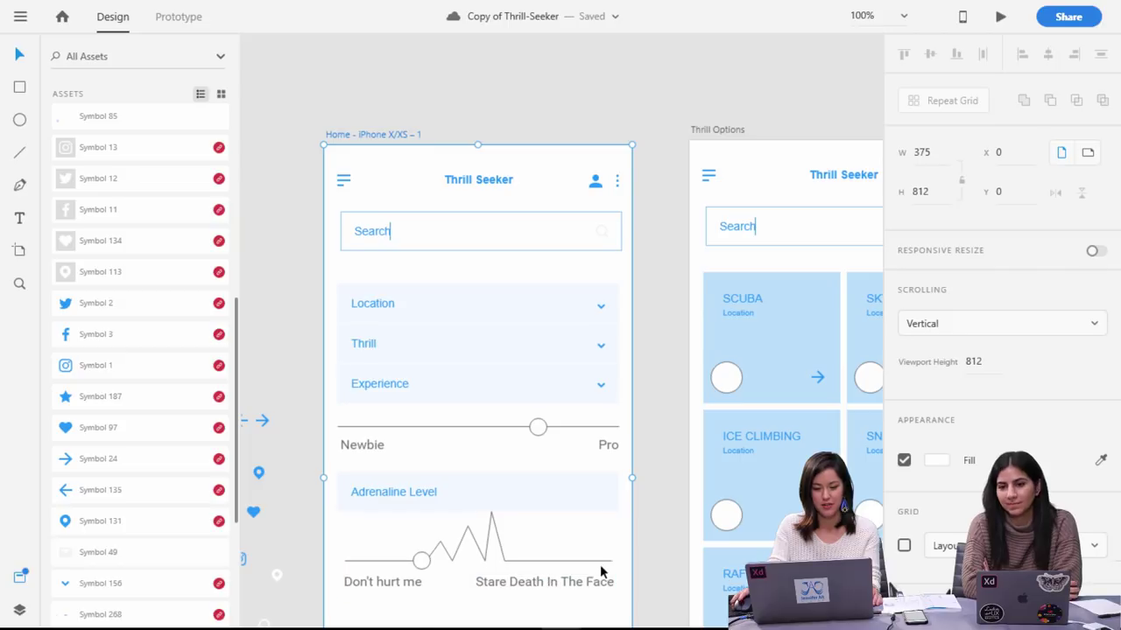
scroll(599, 565, down, 4)
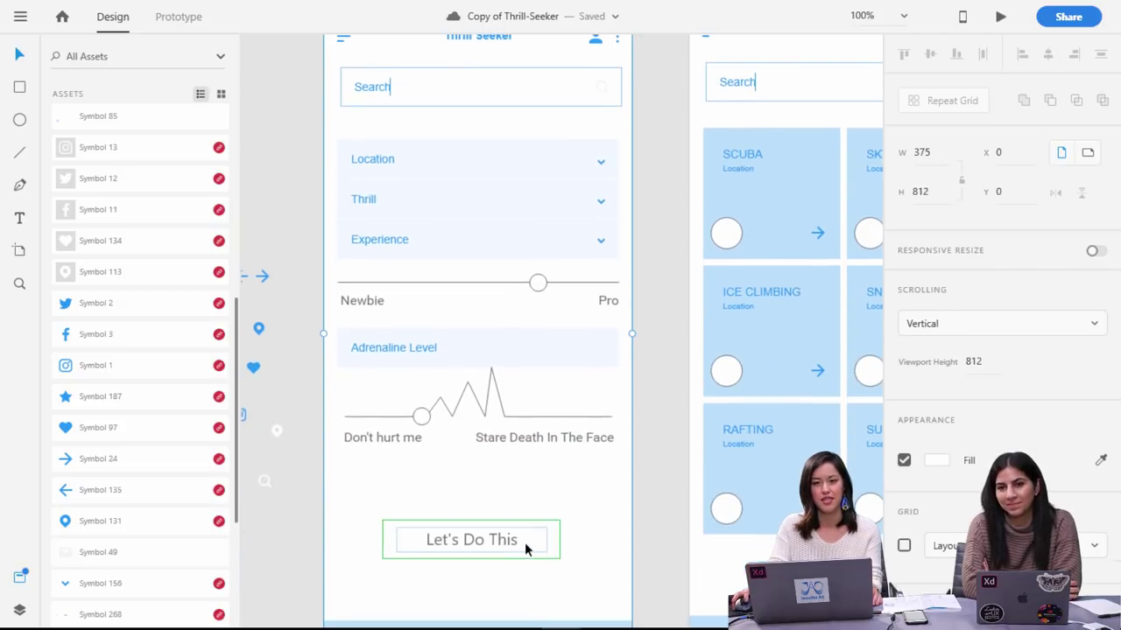
scroll(642, 541, down, 12)
scroll(642, 540, right, 5)
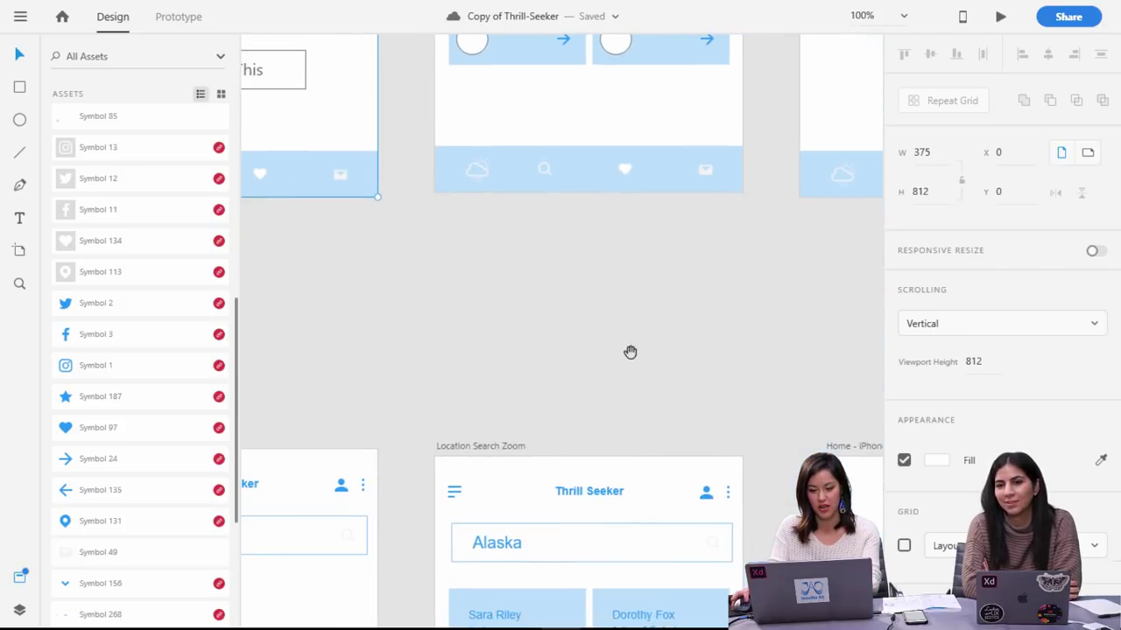
drag(630, 352, 559, 212)
scroll(613, 262, down, 6)
scroll(613, 263, right, 9)
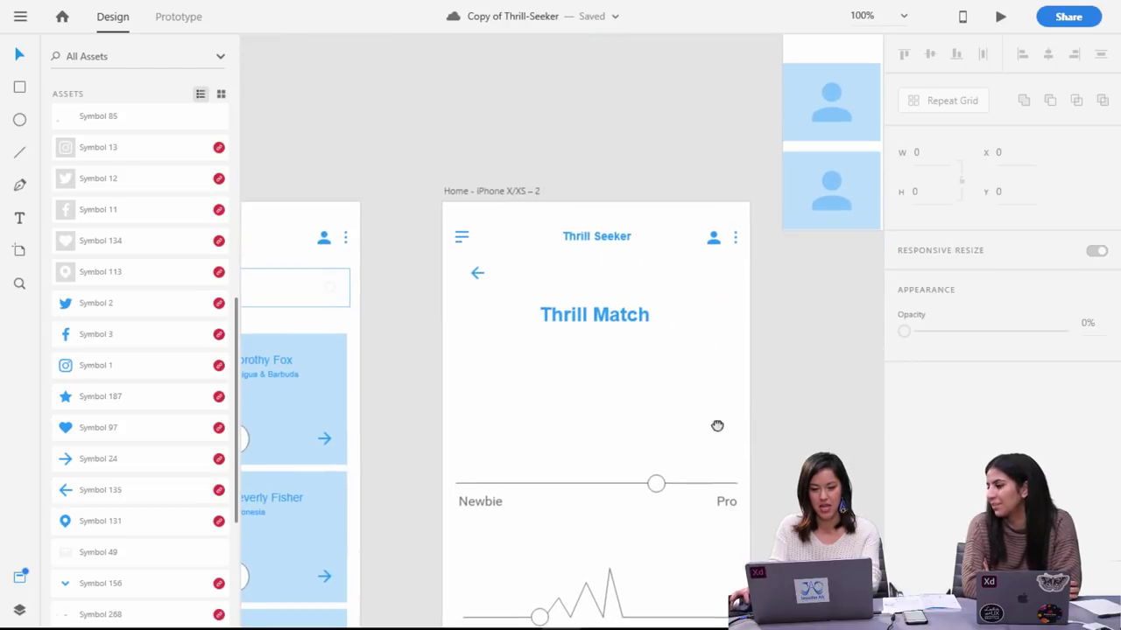
drag(717, 425, 685, 310)
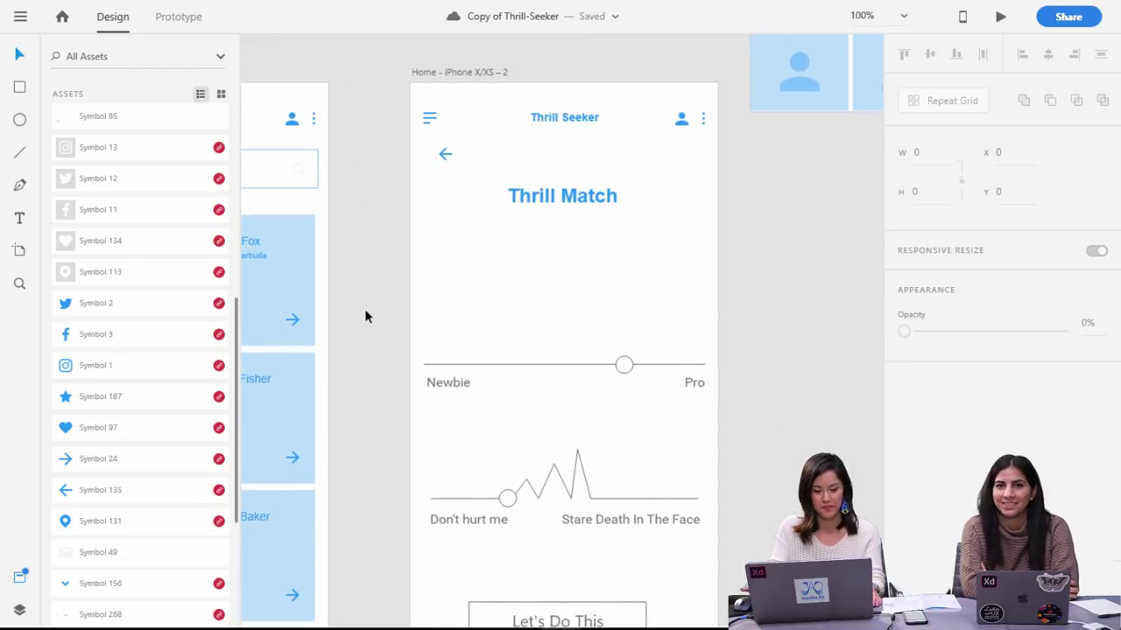
Copy the round avatar from the Thrill Seeker Profile artboard to the duplicated Home artboard, placing it below the "Thrill Match" title at about X 43, Y 213.
key(ctrl+minus)
scroll(385, 385, down, 2)
scroll(405, 416, up, 10)
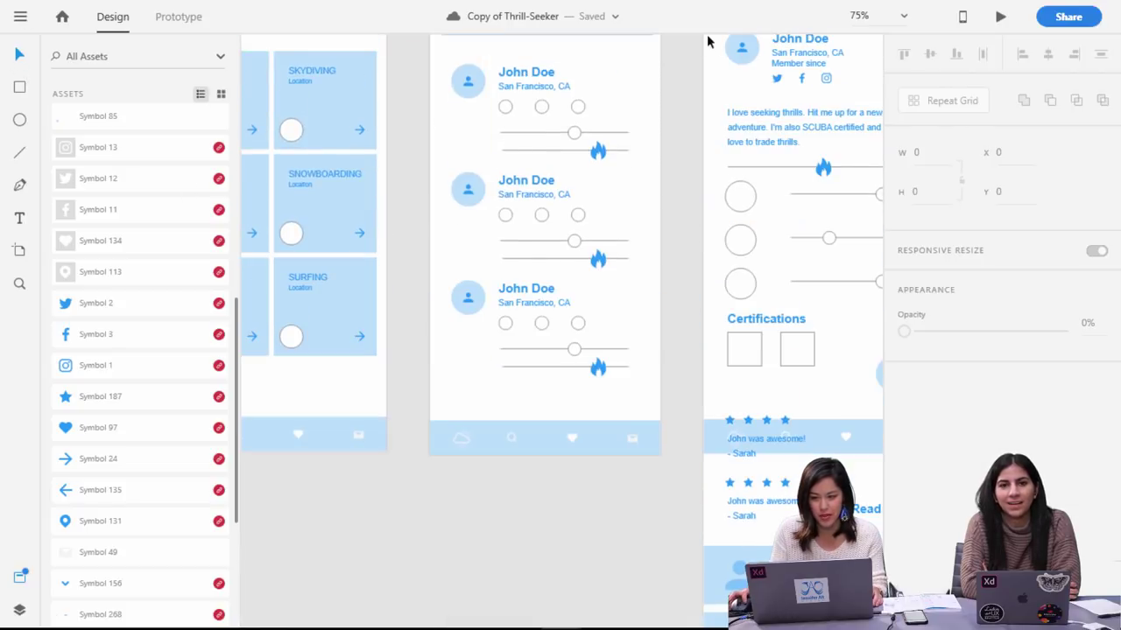
click(743, 52)
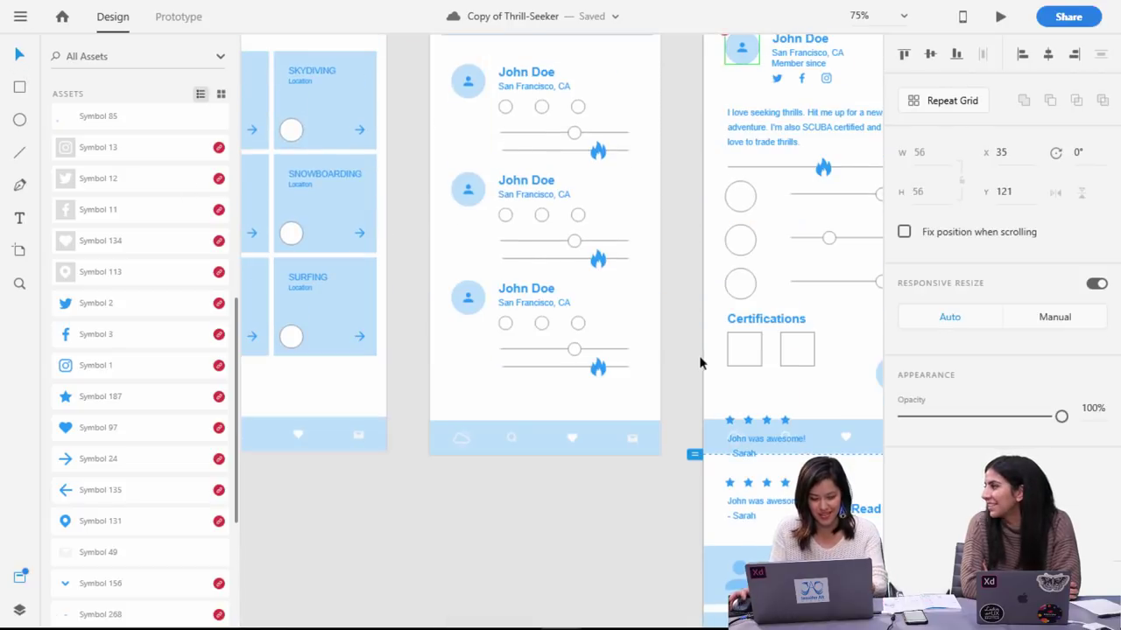
scroll(700, 361, up, 2)
scroll(697, 368, down, 6)
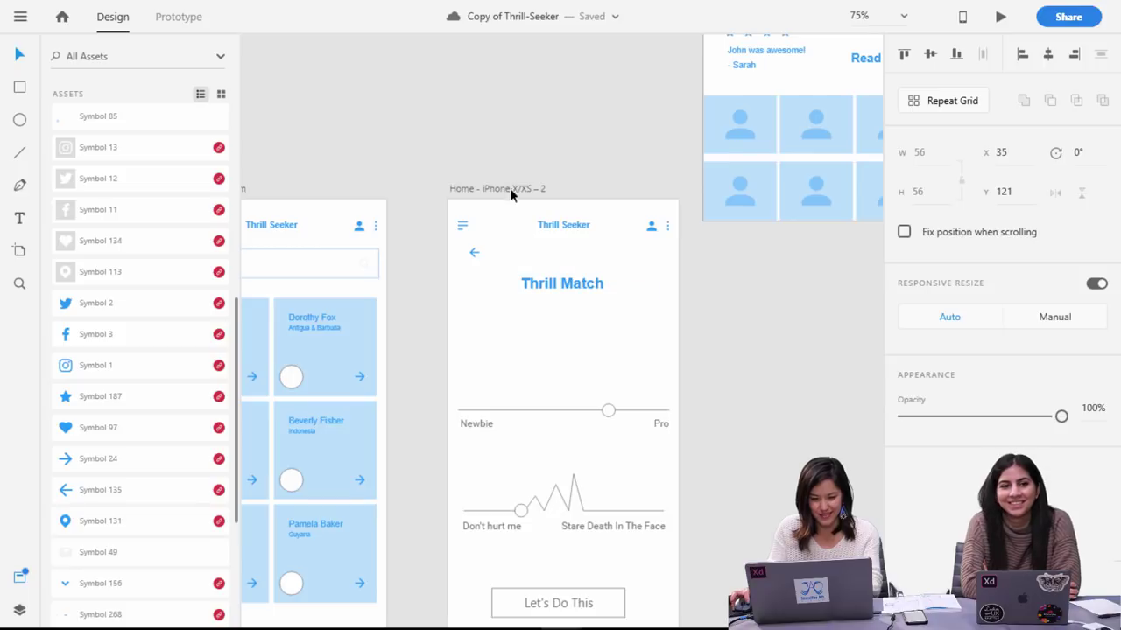
click(512, 189)
key(ctrl+v)
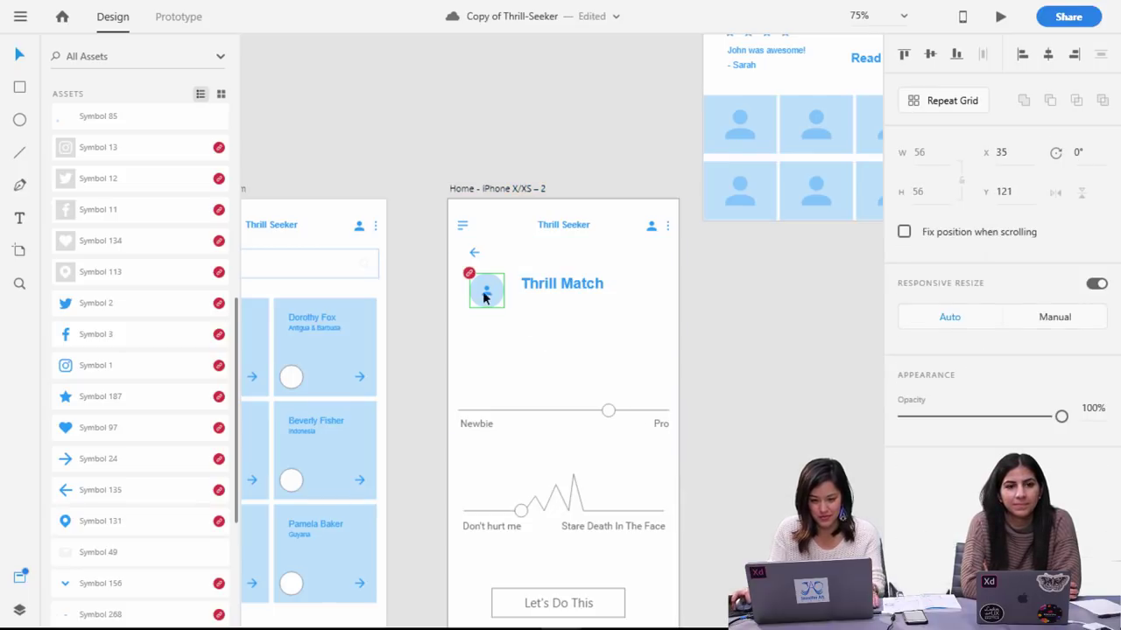
drag(483, 295, 506, 369)
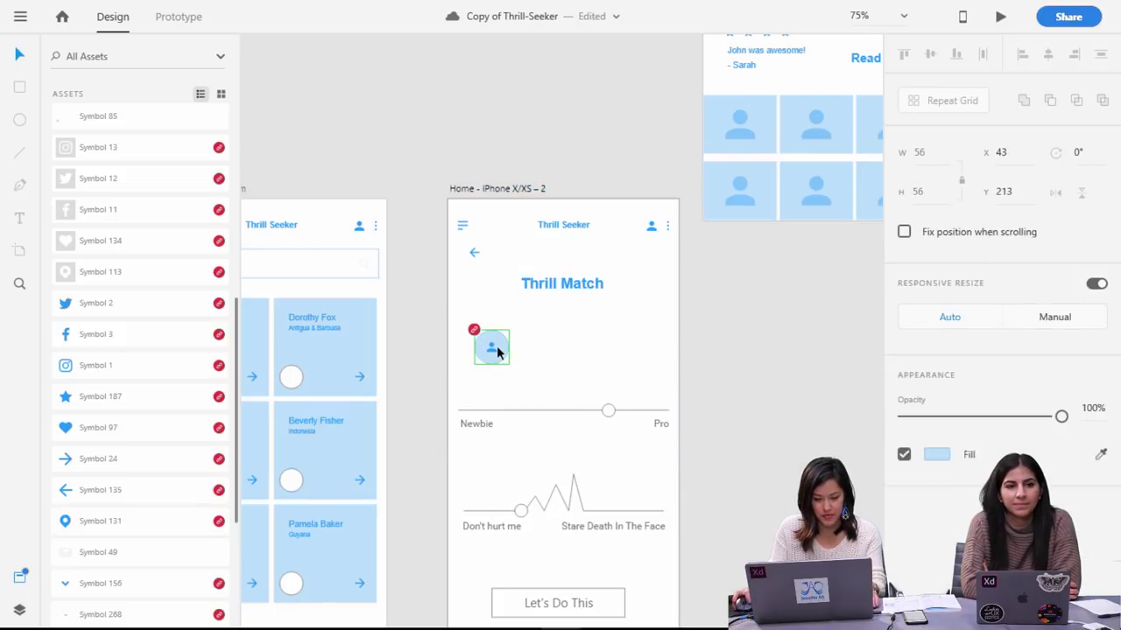
Detach the pasted avatar from its linked symbol and enlarge it proportionally to about 106 × 106 at X 35, Y 206.
right_click(501, 355)
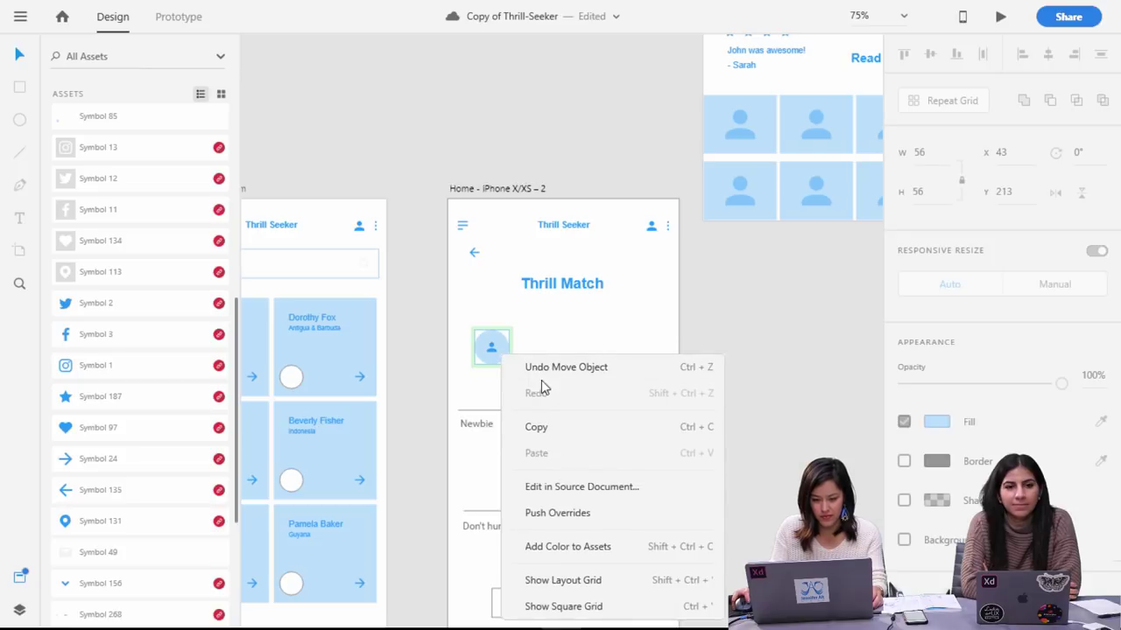
click(442, 339)
drag(541, 370, 468, 323)
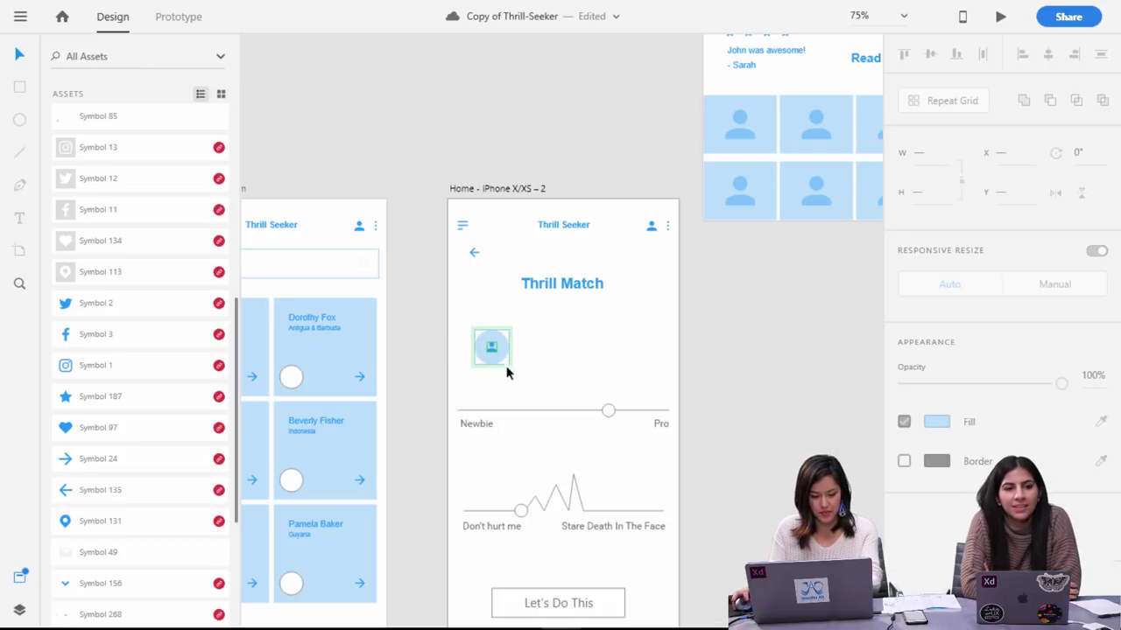
click(570, 388)
click(492, 353)
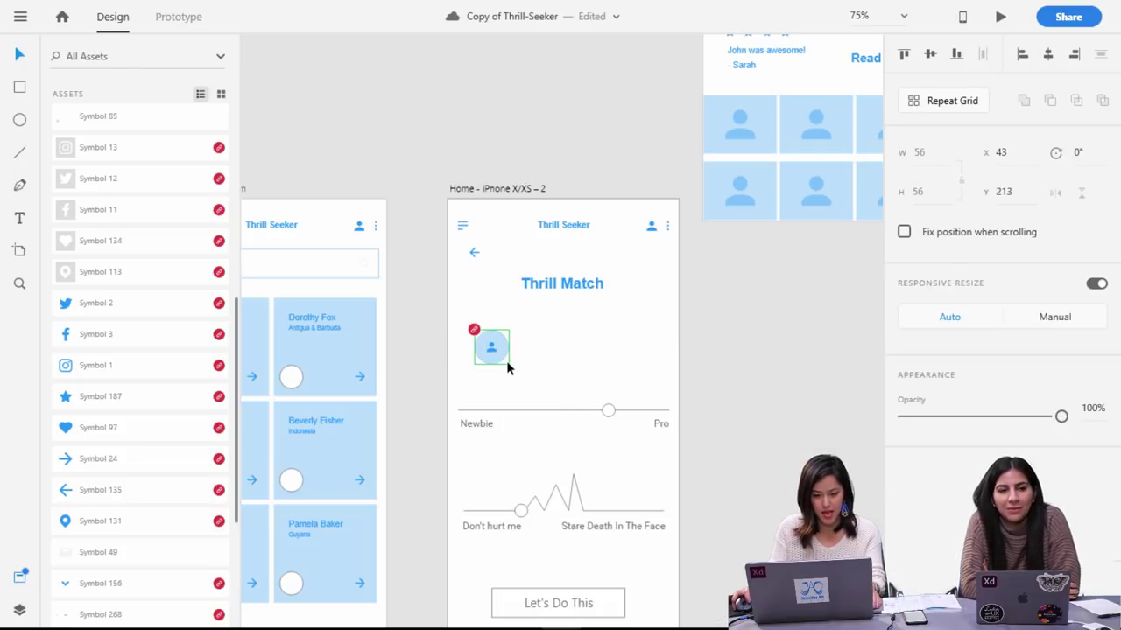
double_click(508, 357)
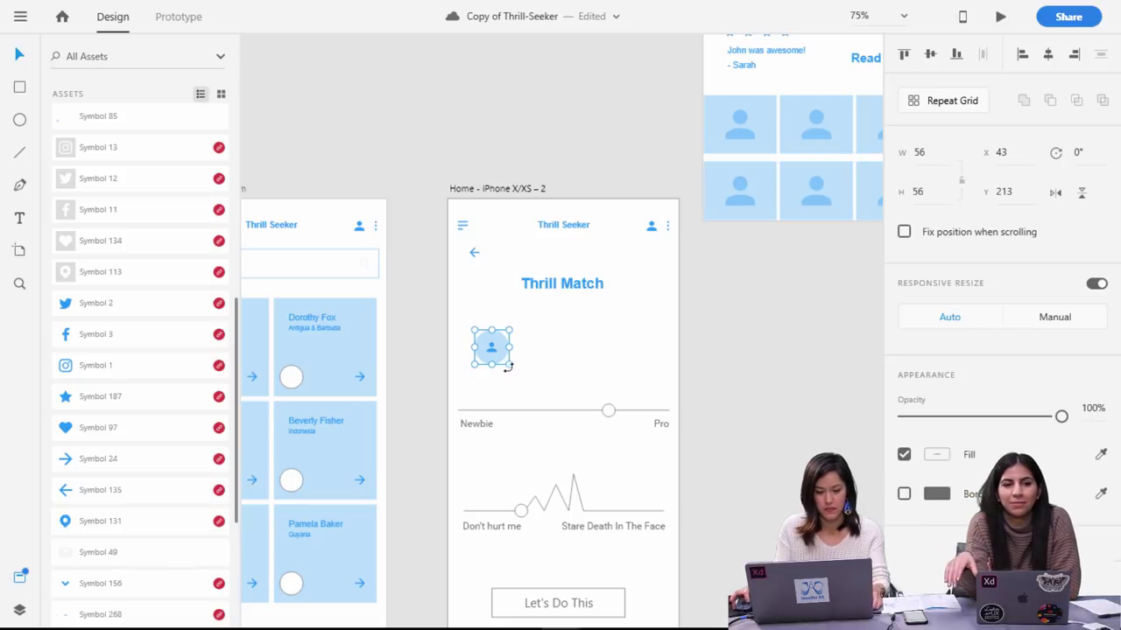
drag(508, 364, 637, 377)
key(ctrl+z)
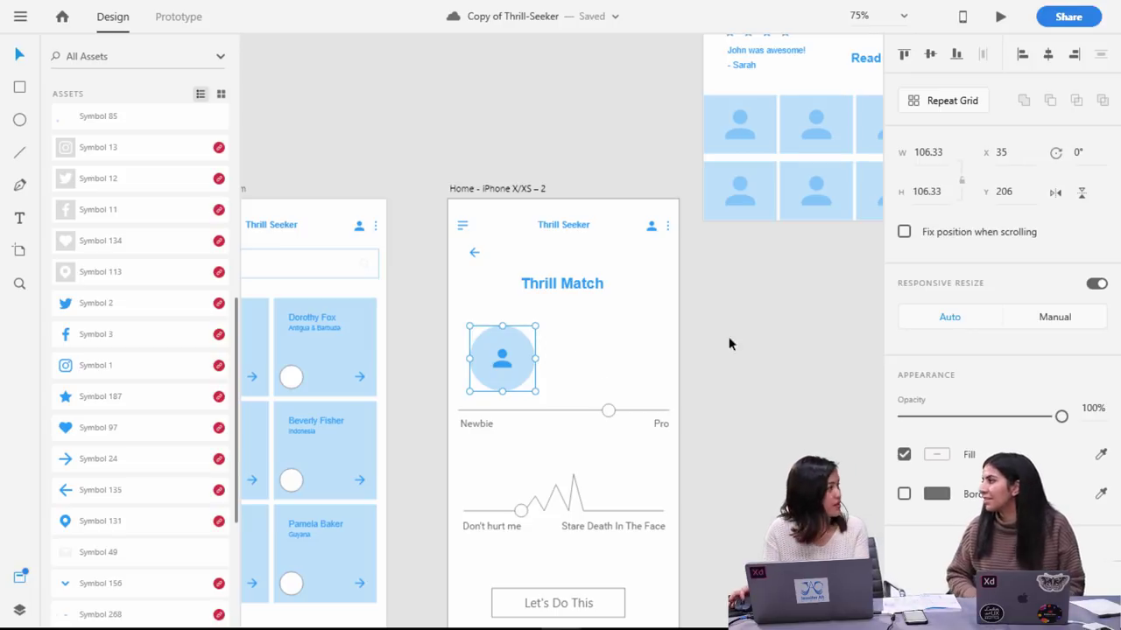
click(866, 338)
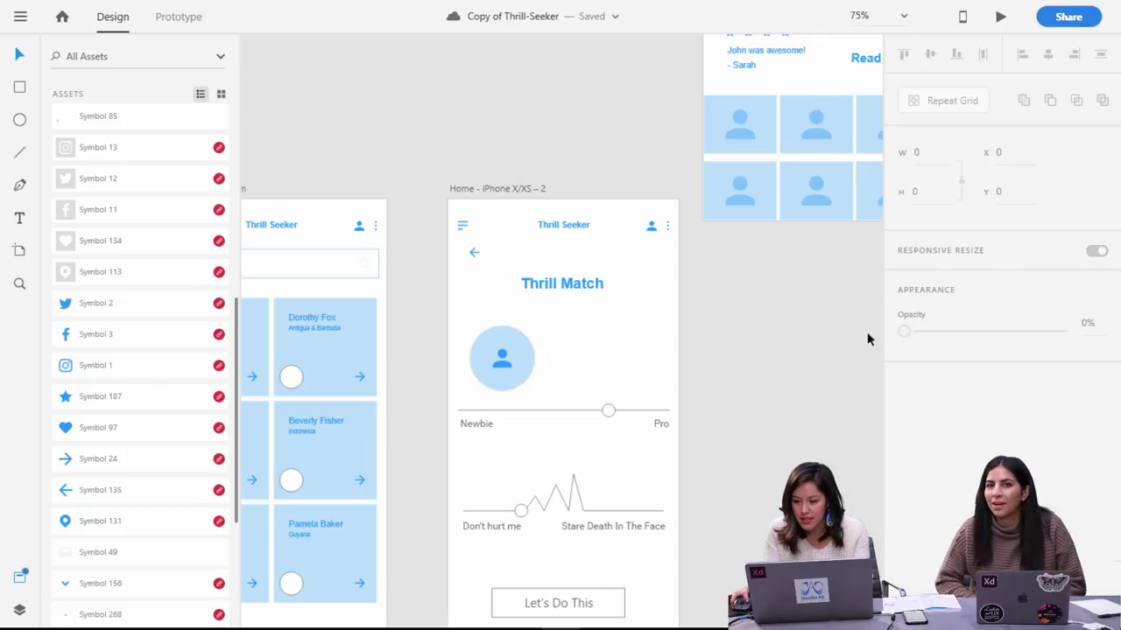
Try resizing the duplicated Home artboard from its side edge with Responsive Resize on, and switch Responsive Resize back off.
click(520, 188)
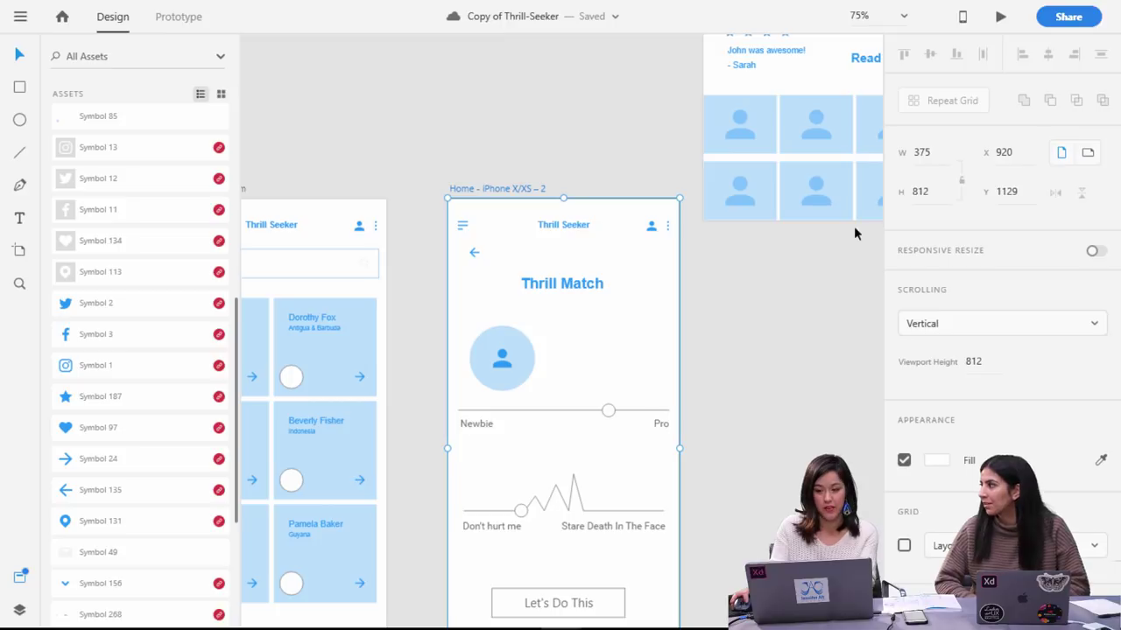
click(1094, 252)
mouse_move(680, 448)
mouse_down()
mouse_move(621, 443)
mouse_move(710, 455)
mouse_move(681, 458)
mouse_up()
click(1095, 252)
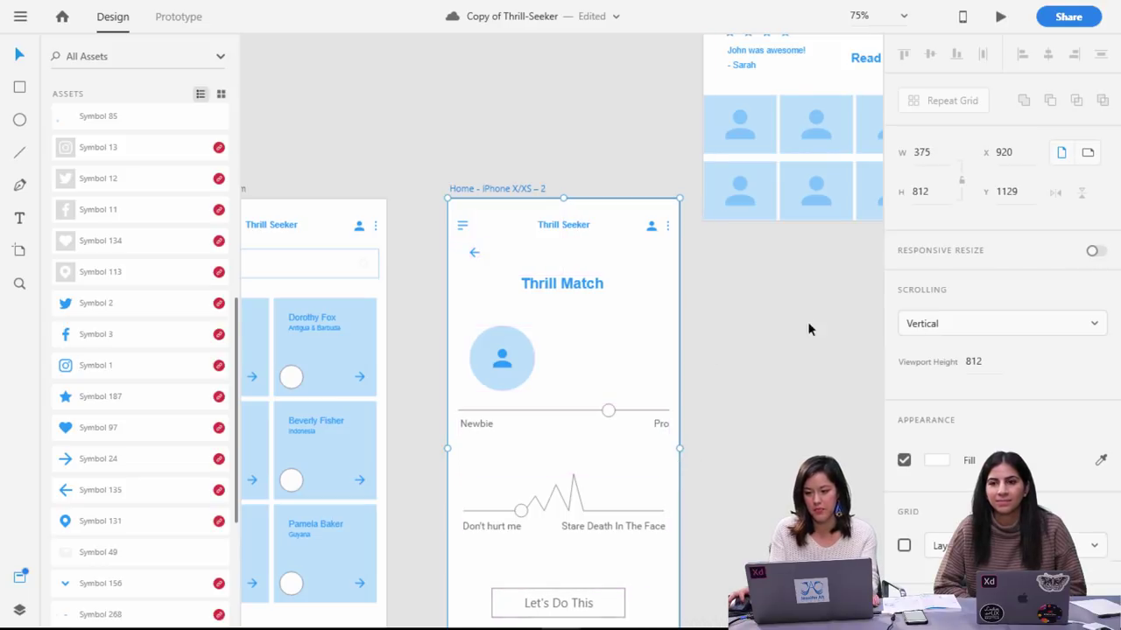
click(807, 321)
Duplicate the avatar beside the first one and centre the pair horizontally below the "Thrill Match" title, starting at about X 61.
click(502, 367)
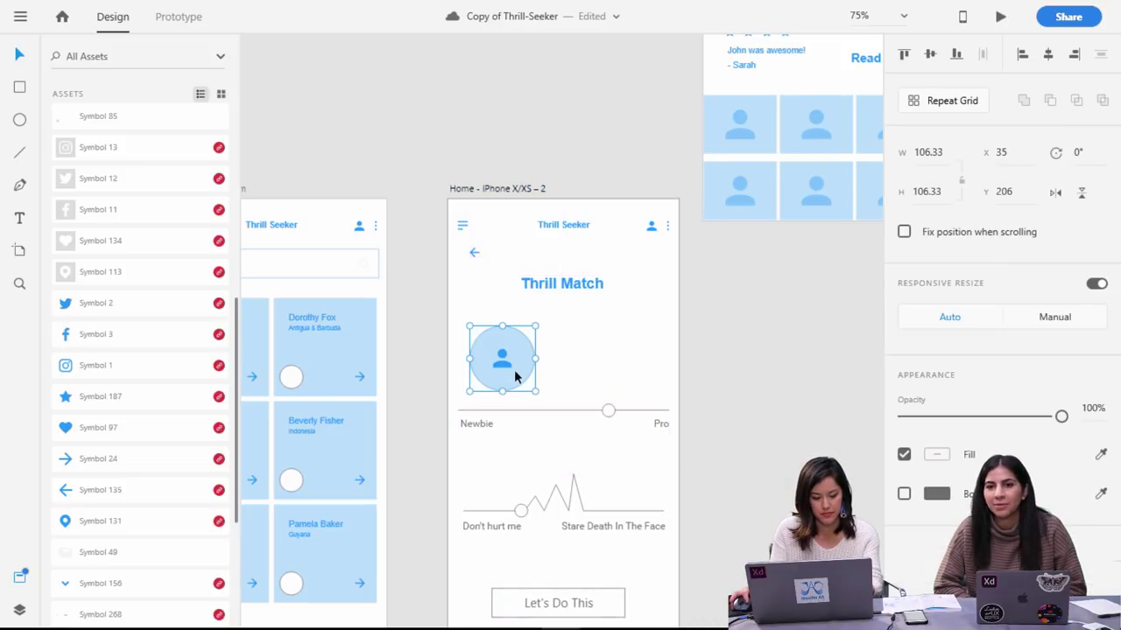
drag(530, 377, 622, 372)
shift+click(506, 371)
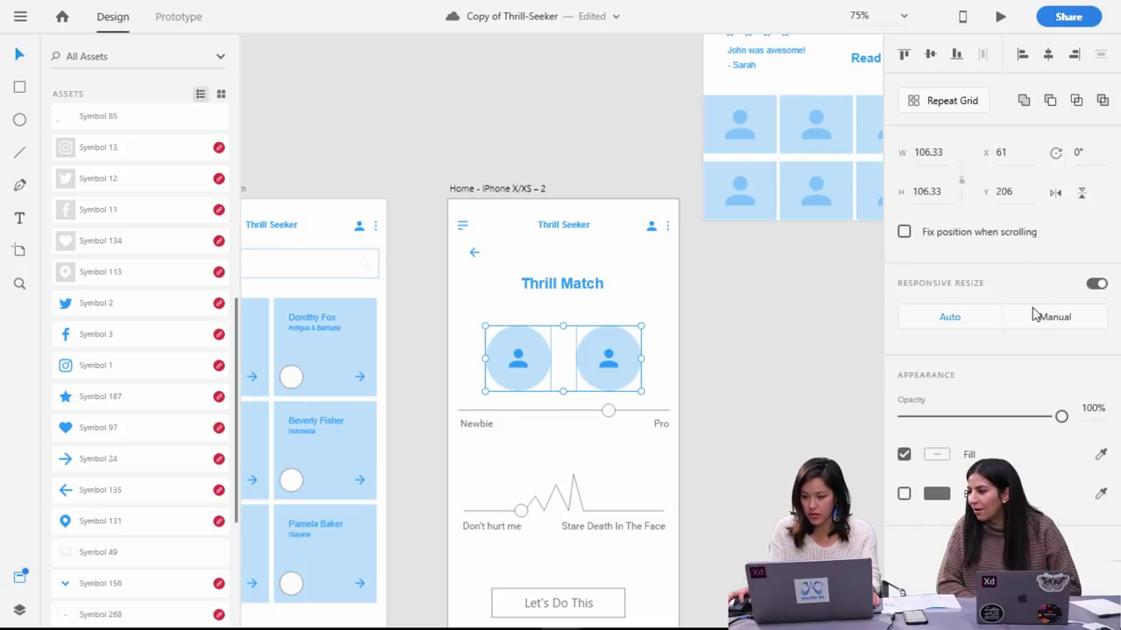
Test how the avatars respond to Responsive Resize by changing the artboard's width, up to about 392, and undo the resizing.
click(1095, 284)
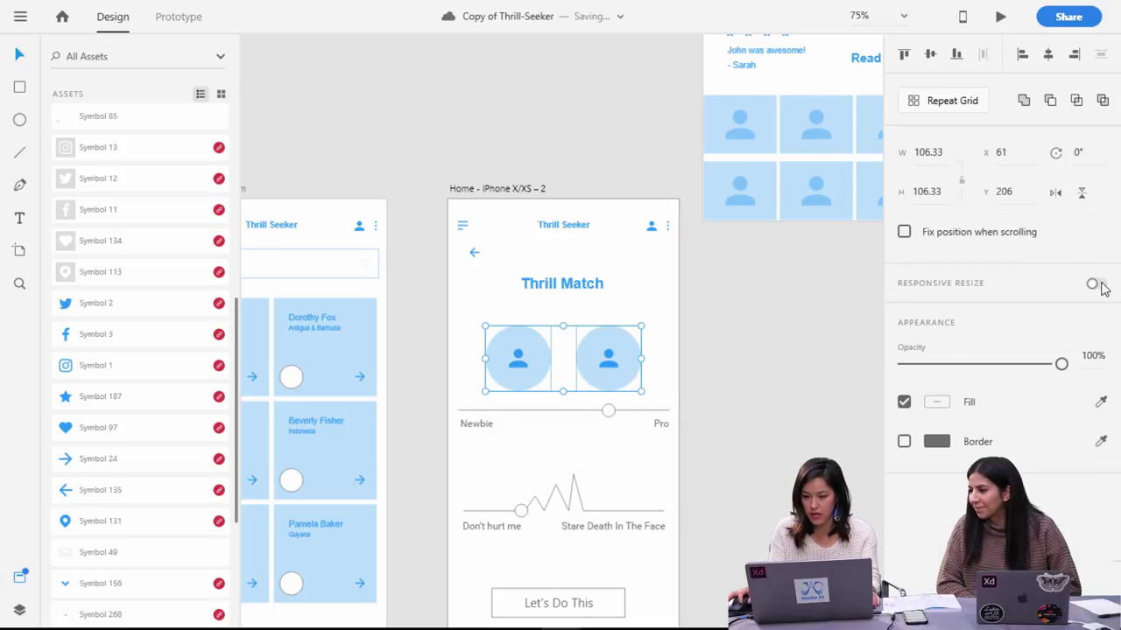
click(1095, 284)
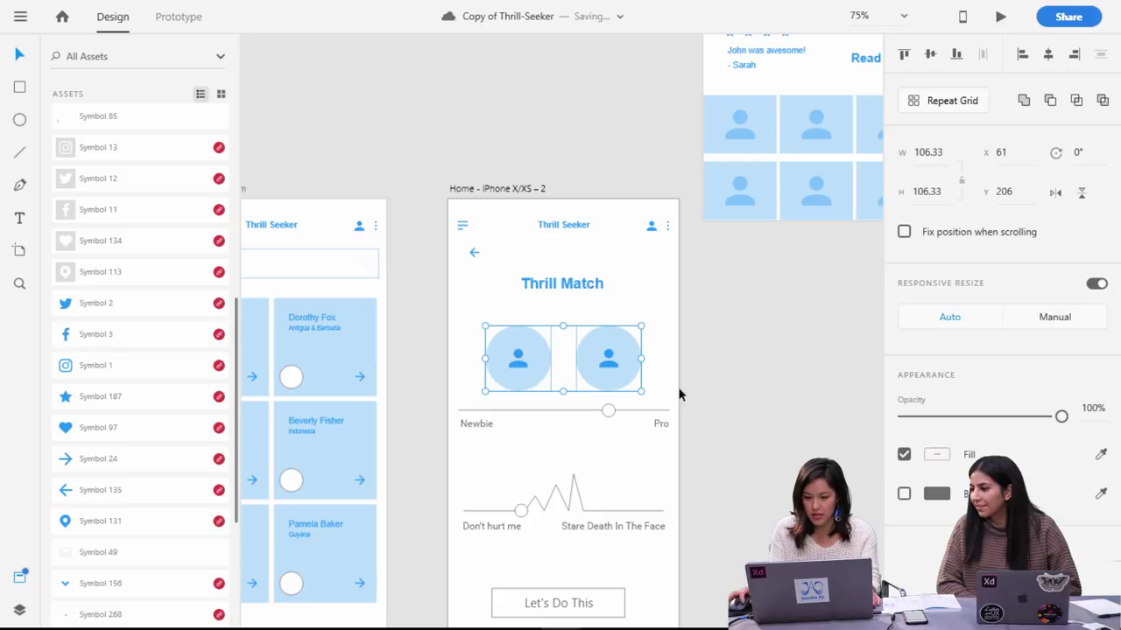
click(522, 192)
click(660, 447)
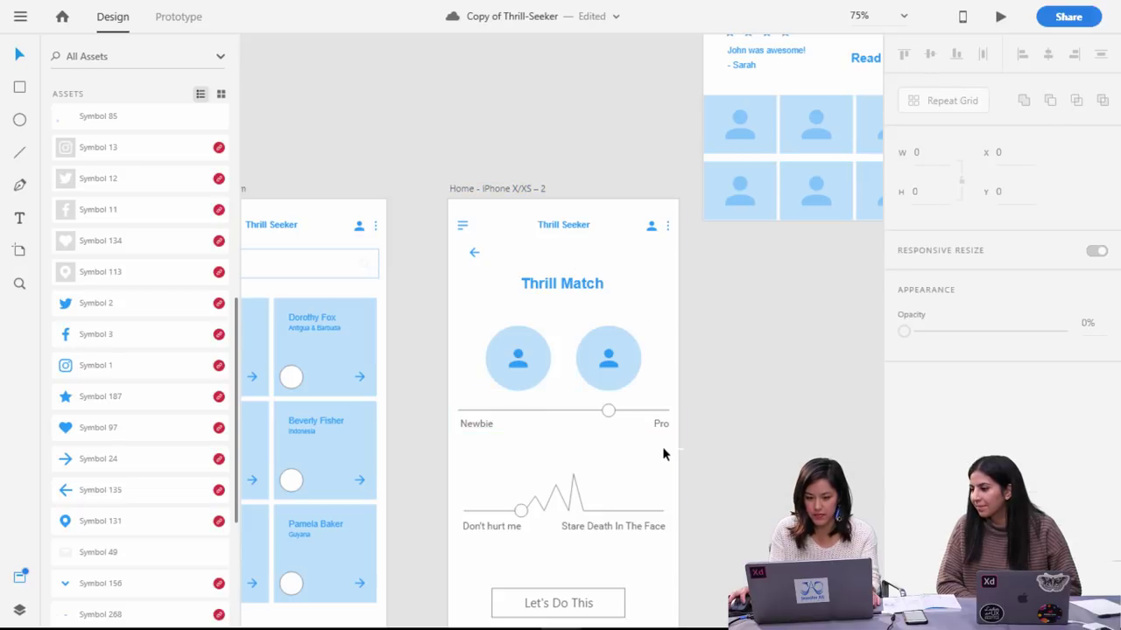
click(494, 190)
drag(677, 448, 645, 447)
key(ctrl+z)
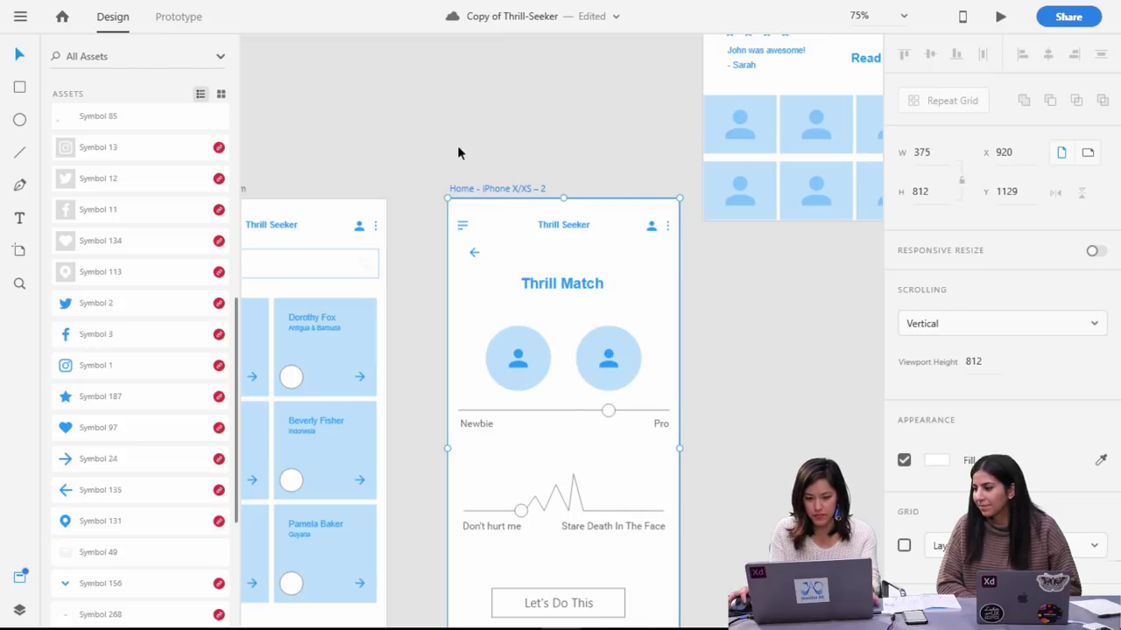
mouse_move(681, 448)
mouse_down()
mouse_move(578, 440)
mouse_move(689, 439)
mouse_up()
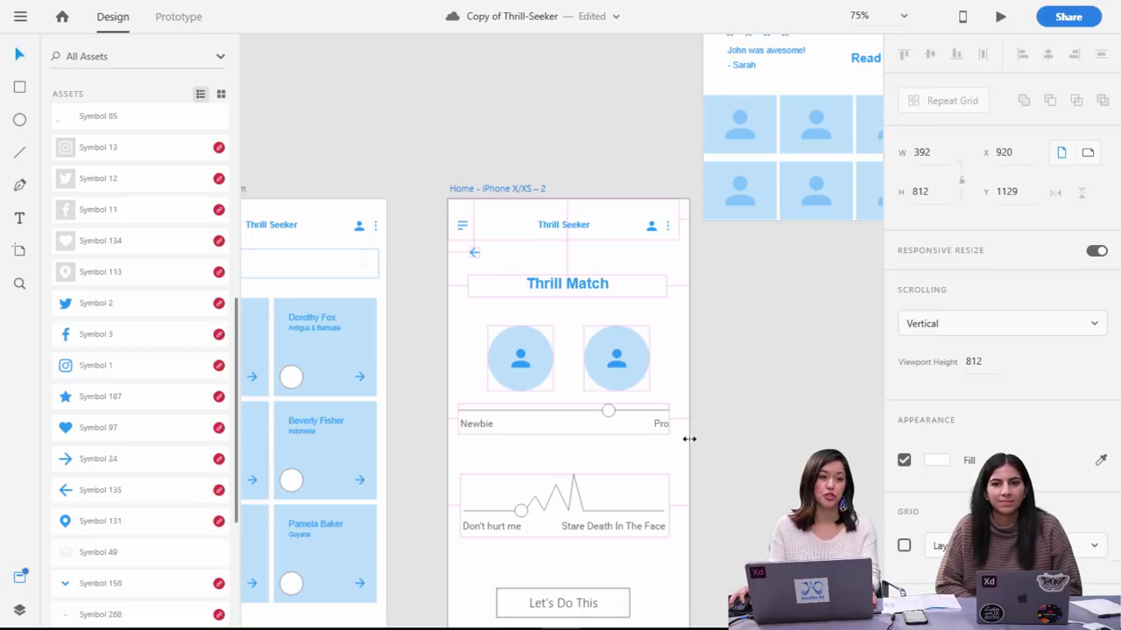
drag(689, 439, 692, 438)
key(ctrl+z)
click(733, 393)
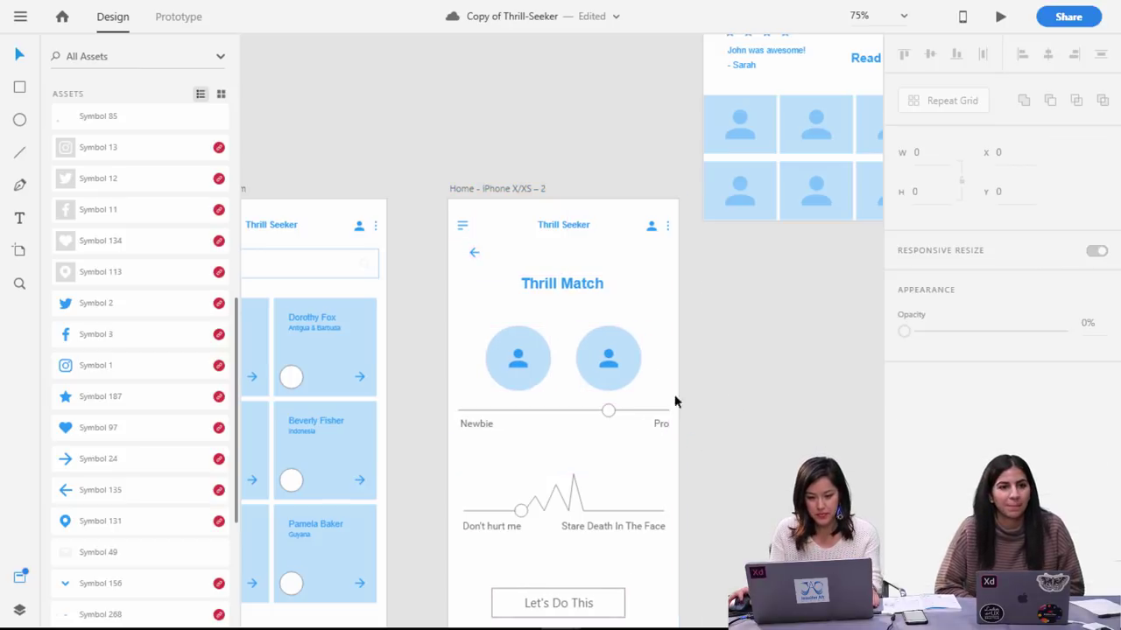
Move the Newbie–Pro slider down to about Y 390, between the avatars and the adrenaline graph.
click(657, 423)
drag(477, 411, 482, 457)
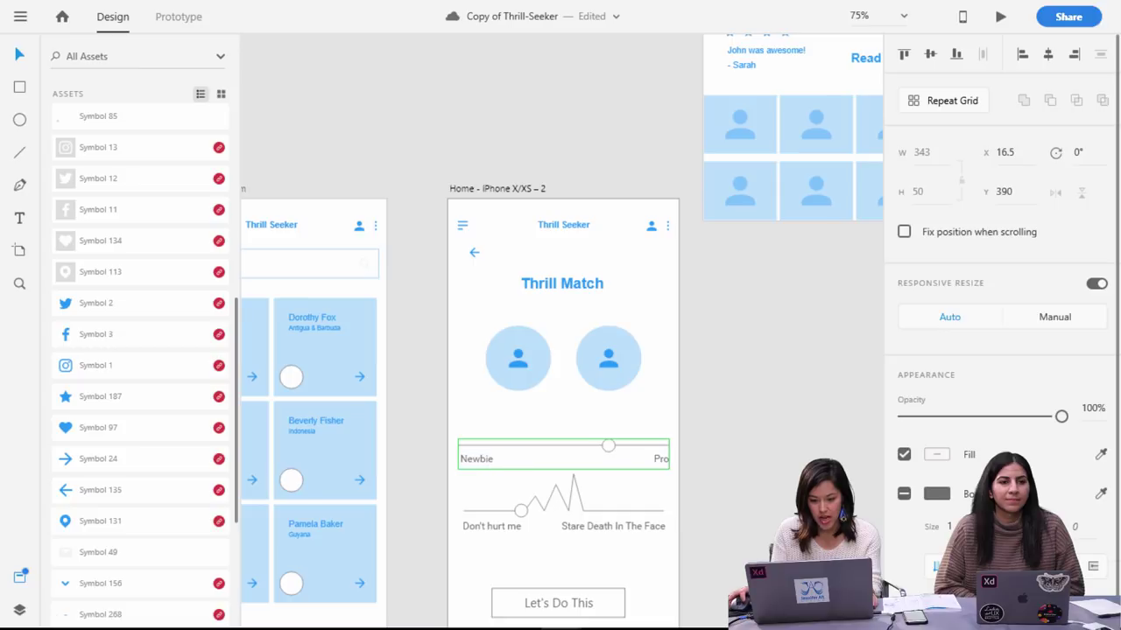
click(749, 550)
Replace the "Let's Do This" button text on the duplicated Home artboard with "SEND MESSAGE".
key(ctrl+minus)
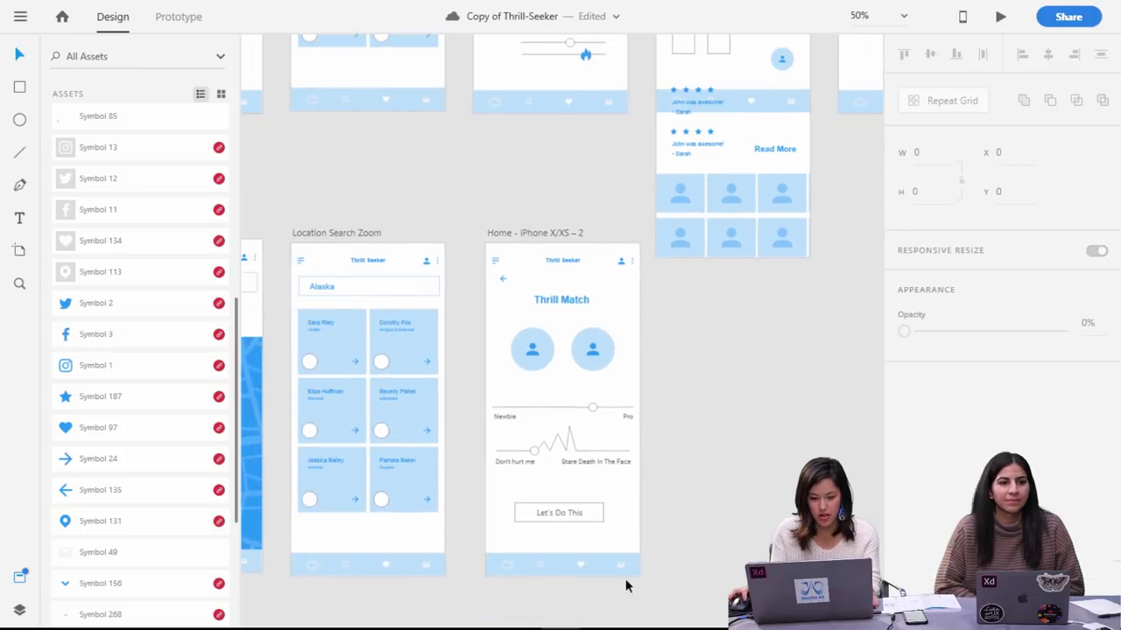
click(576, 512)
double_click(567, 515)
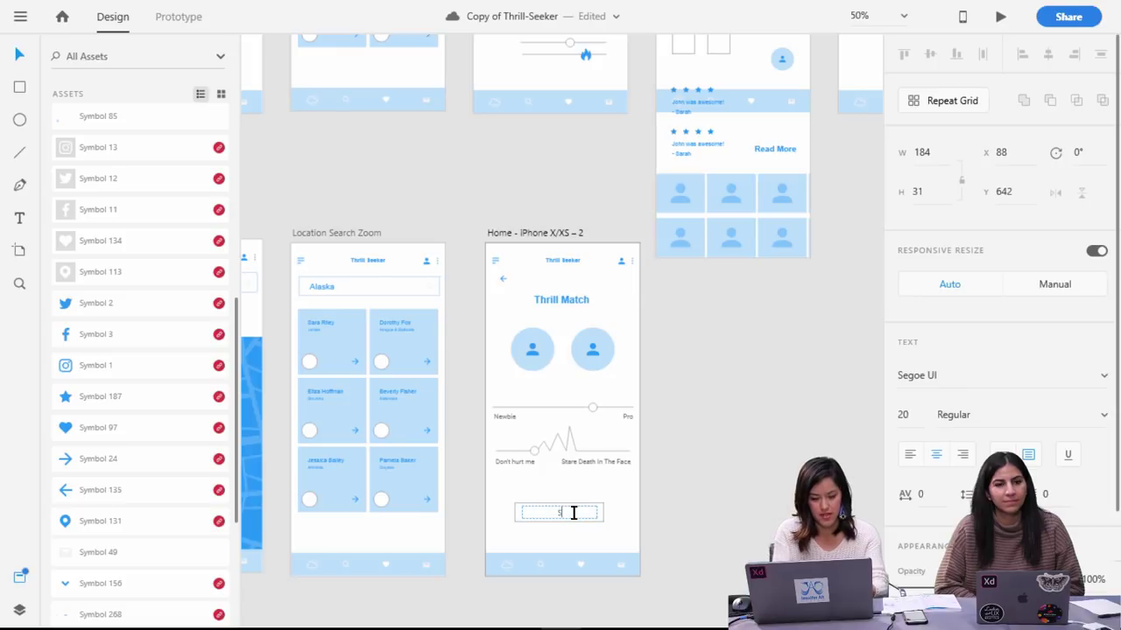
text(SEND MESSAGE)
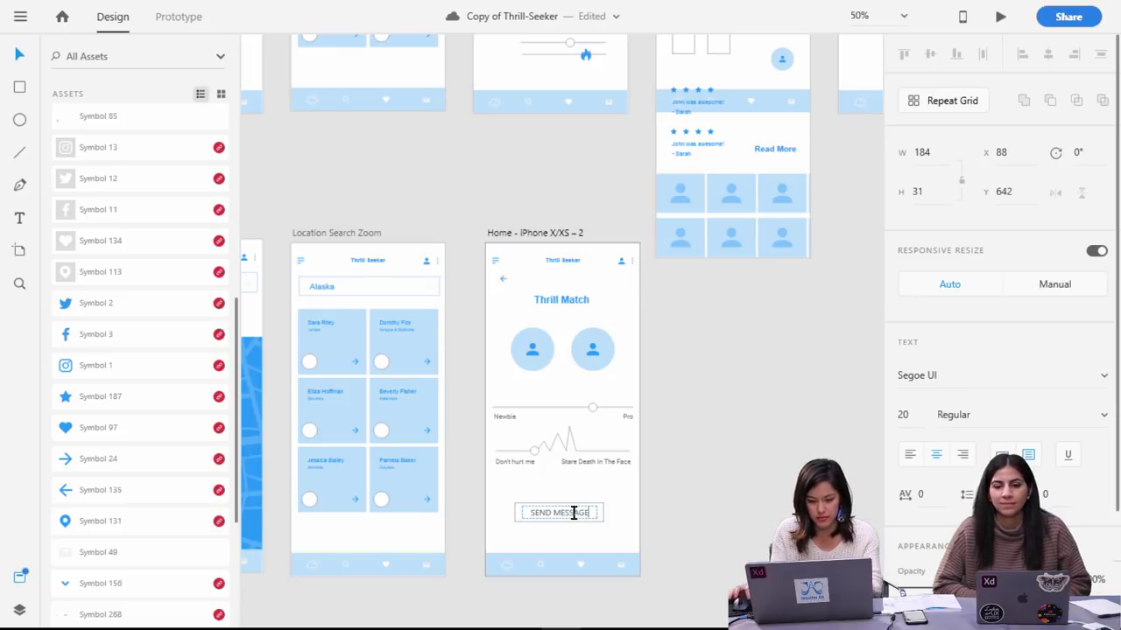
click(700, 498)
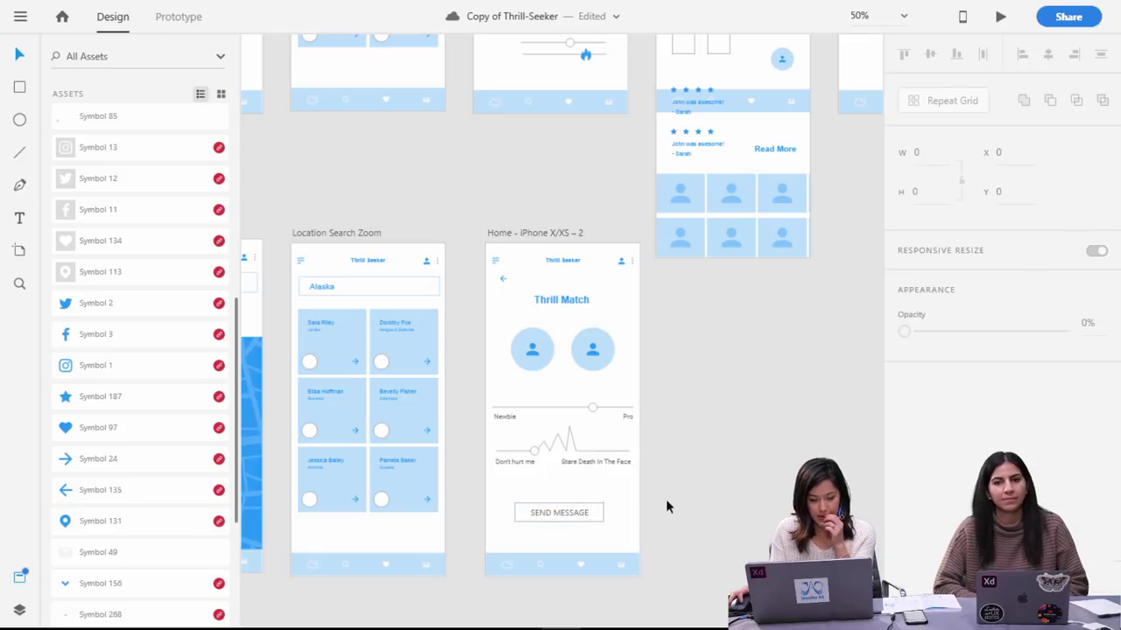
scroll(658, 504, up, 5)
scroll(652, 506, down, 5)
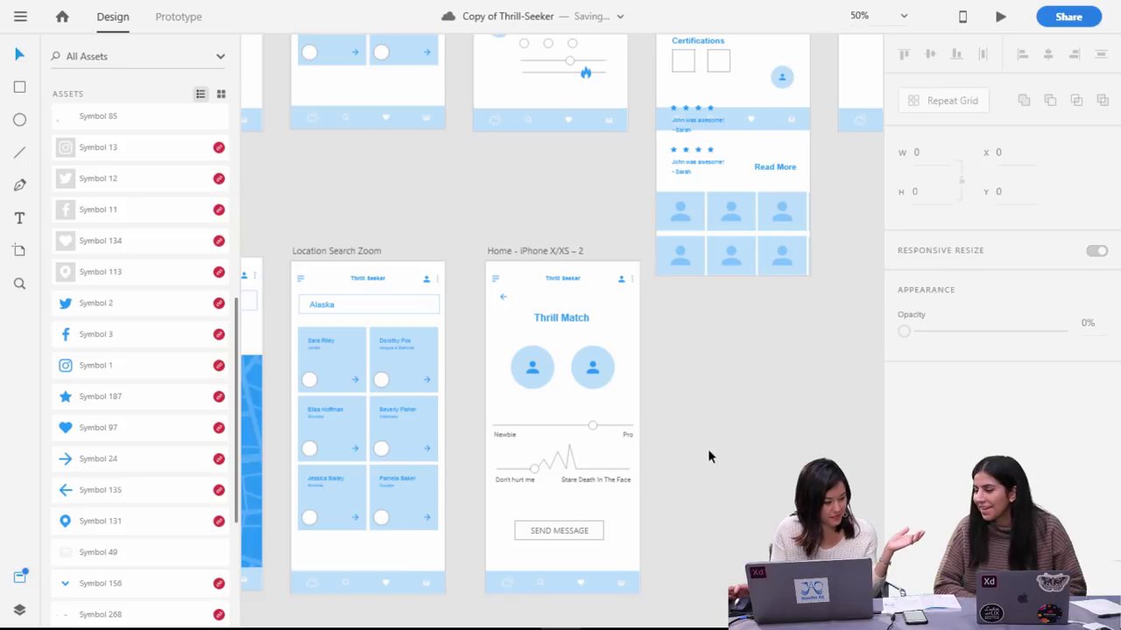
Move the leftover Home elements beside the Location Search artboard farther left on the pasteboard, to about X -611, Y 1094.
key(ctrl+minus)
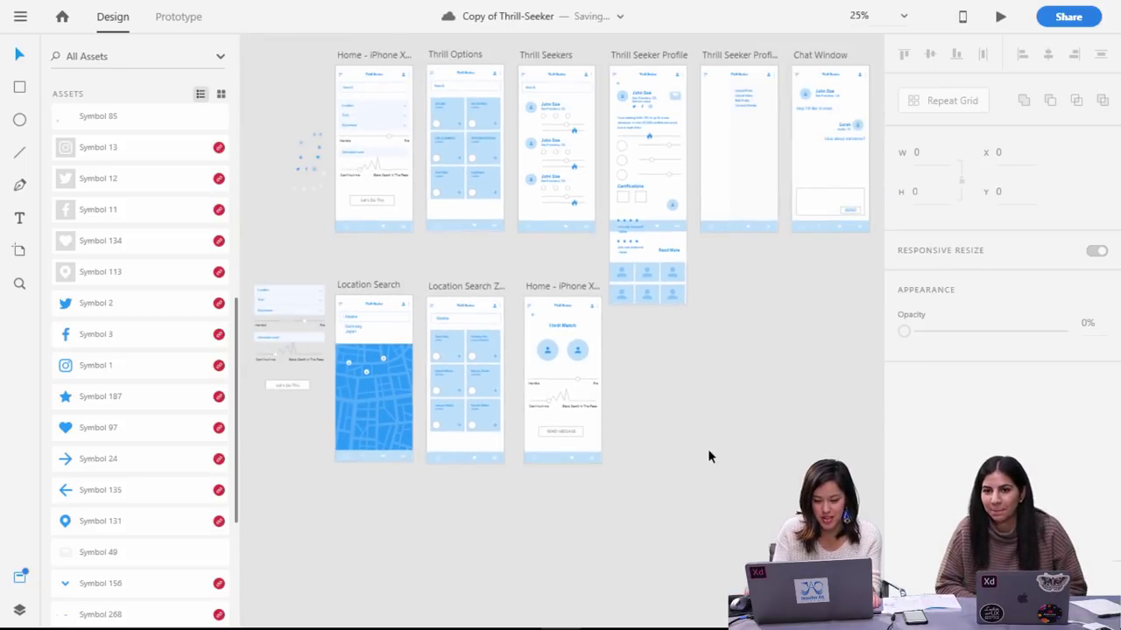
key(ctrl+minus)
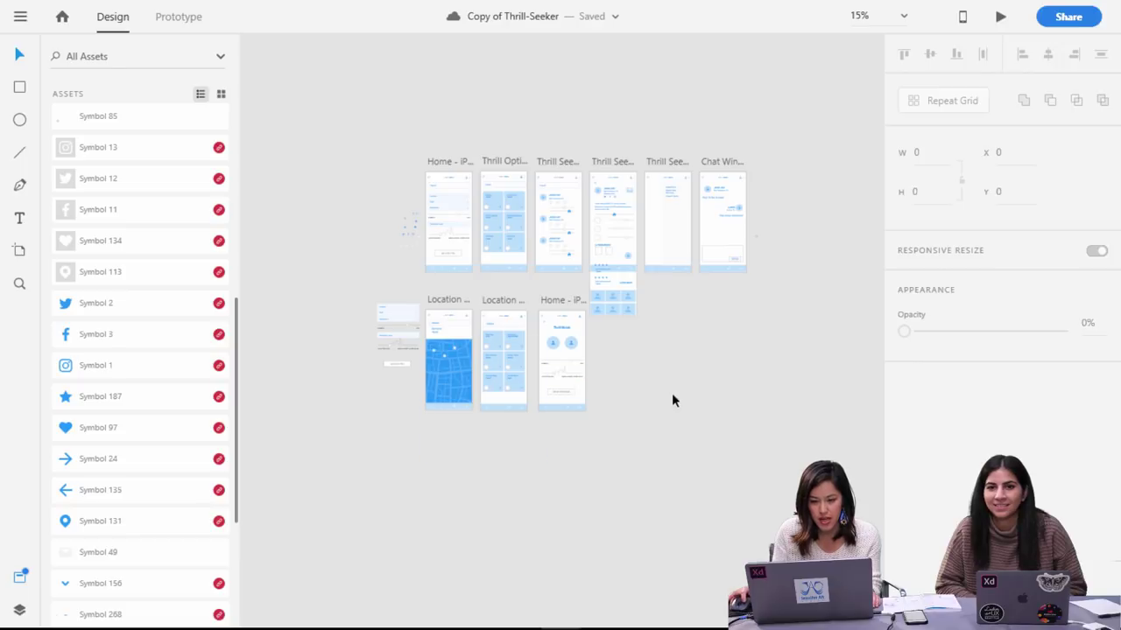
key(ctrl+plus)
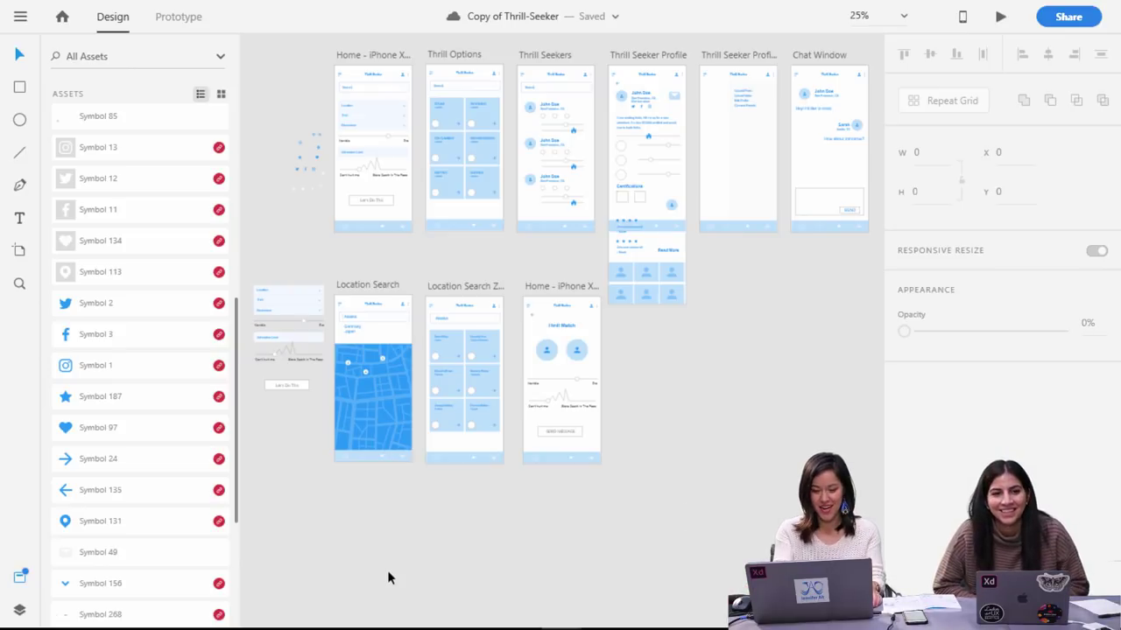
drag(295, 453, 243, 295)
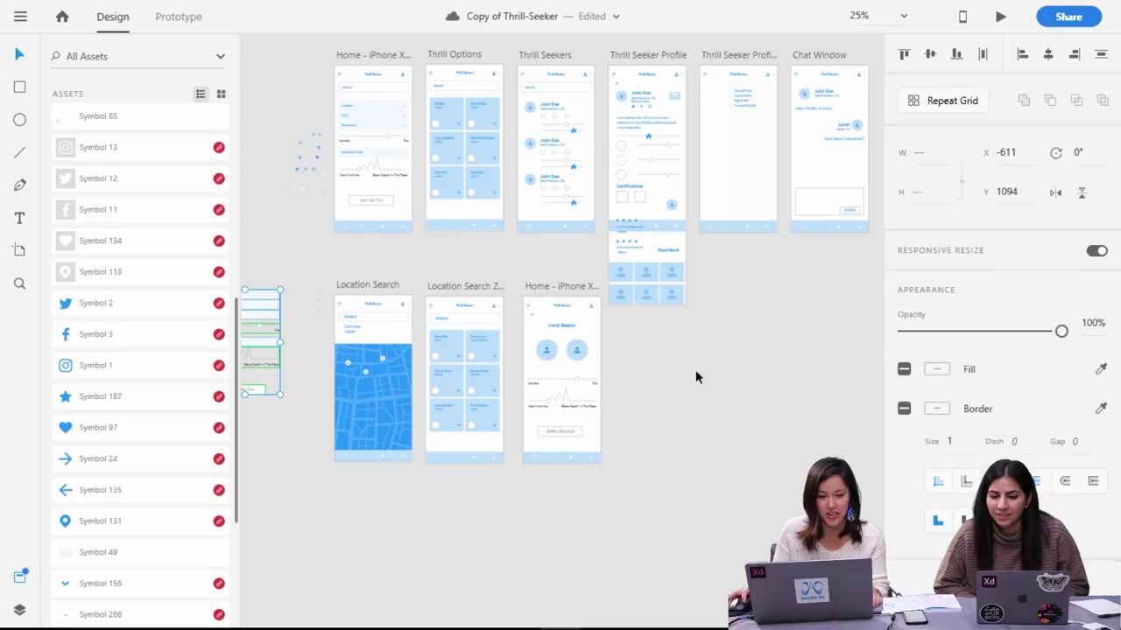
click(696, 371)
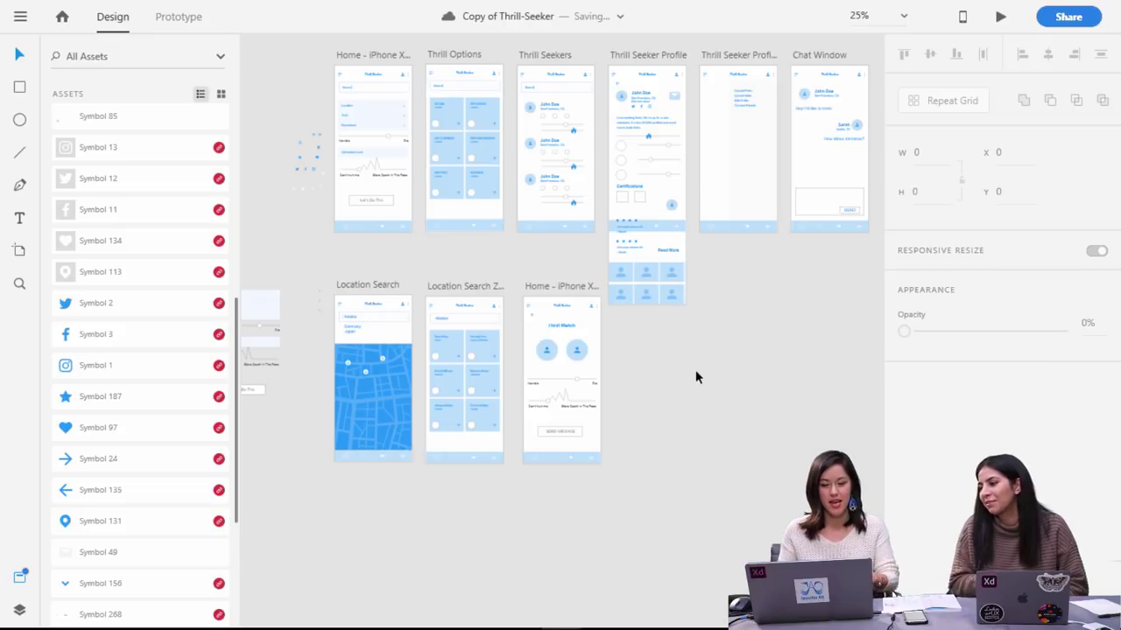
Review the contents and layout of the original Home and Thrill Options artboards.
scroll(707, 435, up, 3)
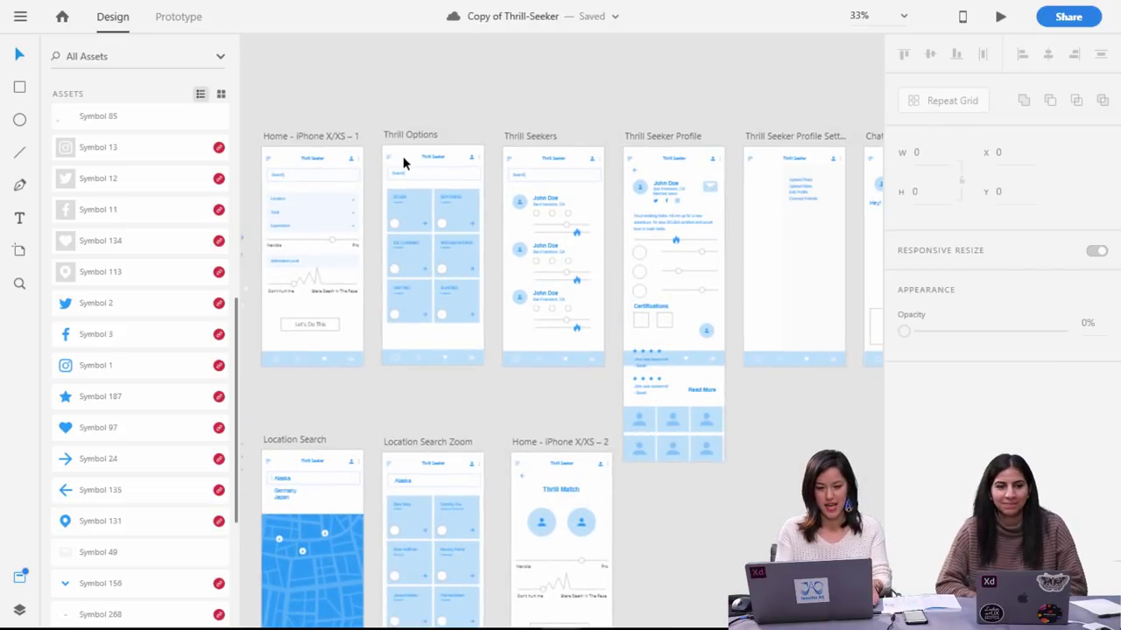
click(310, 142)
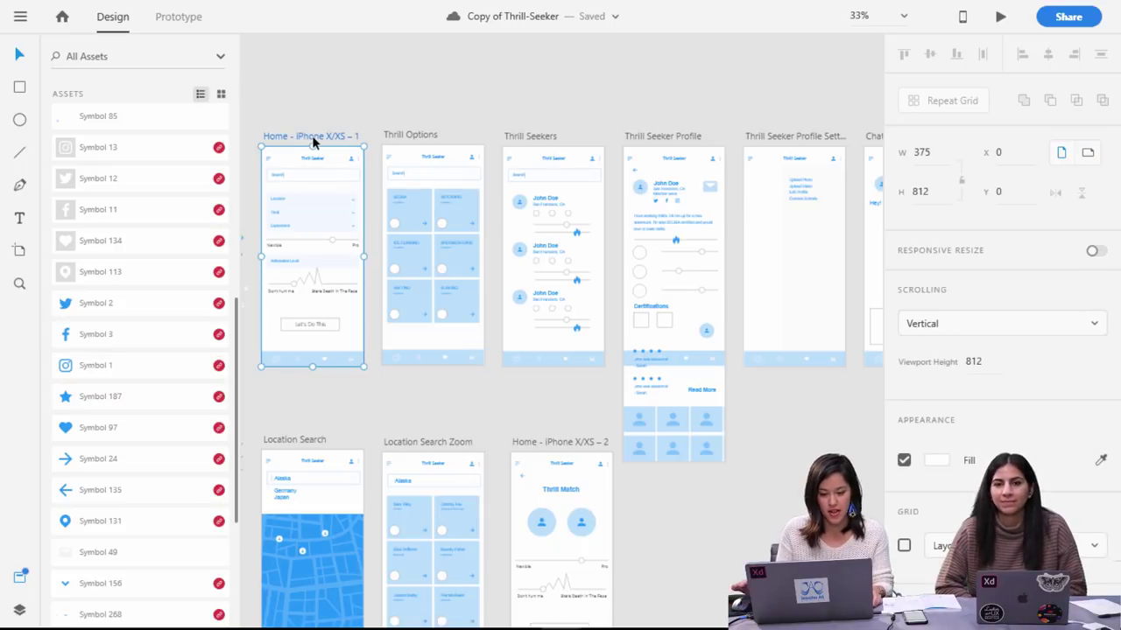
key(ctrl+equal)
key(ctrl+equal)
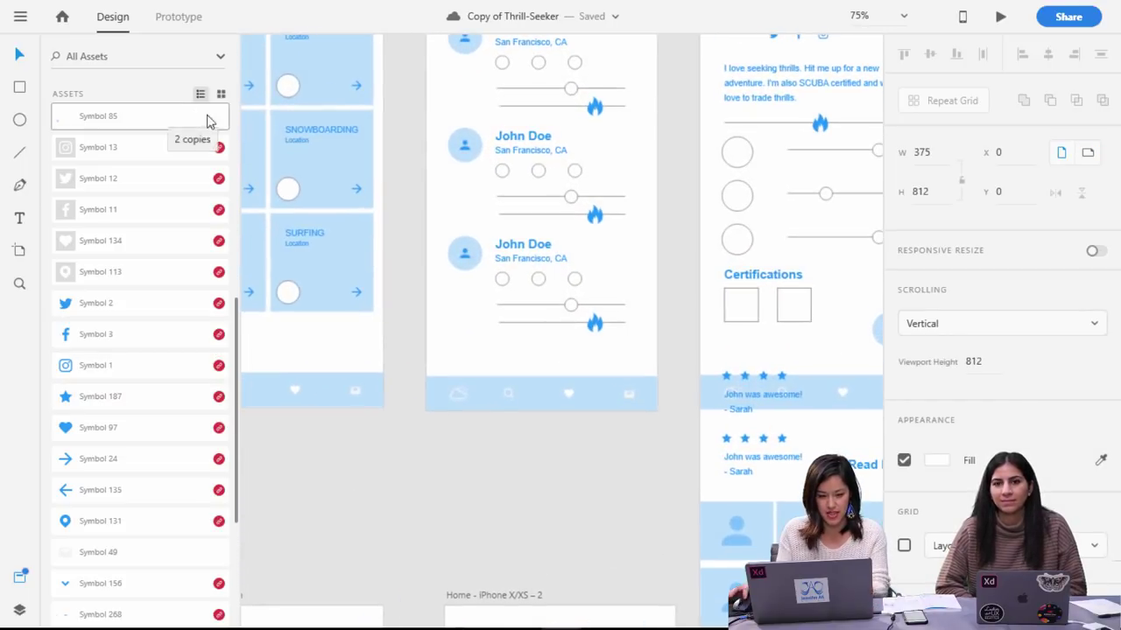
drag(435, 381, 867, 612)
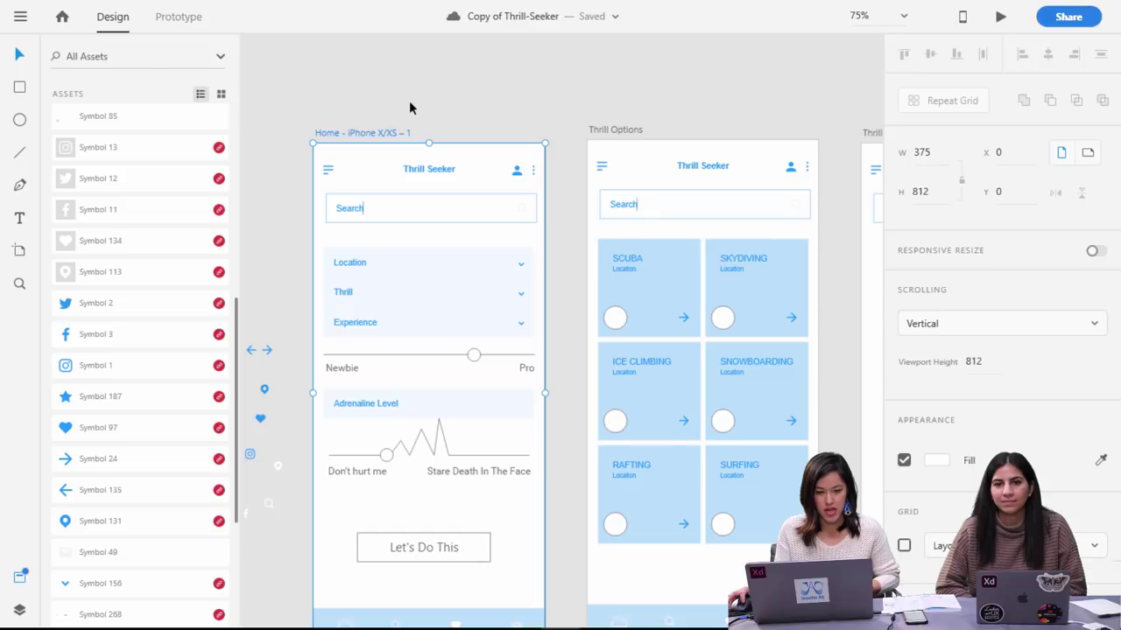
scroll(407, 103, down, 2)
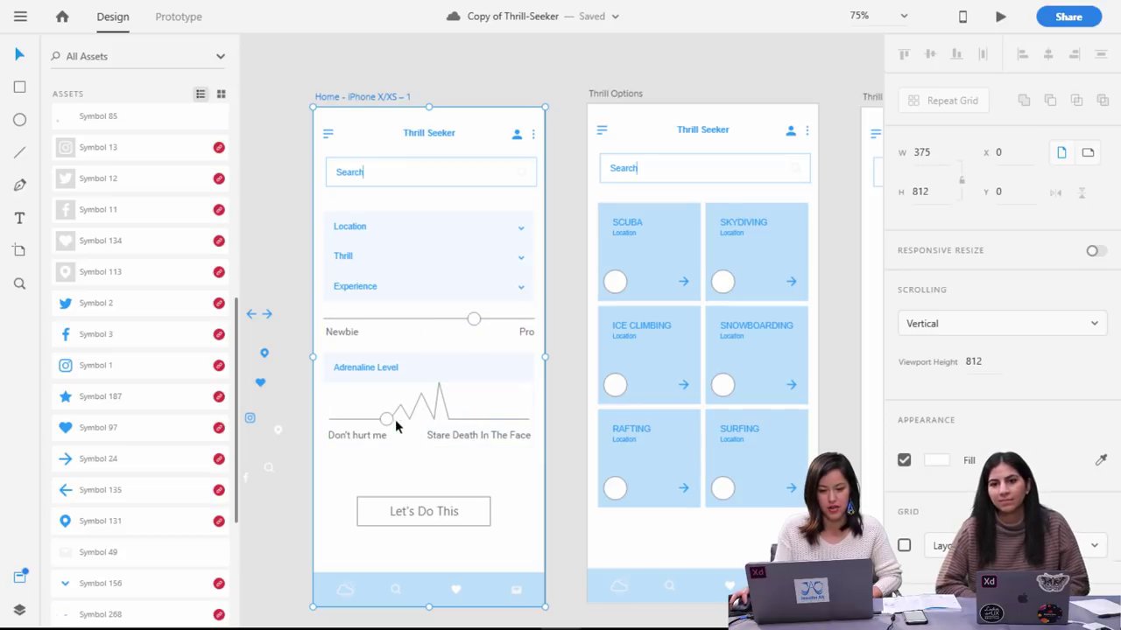
click(633, 93)
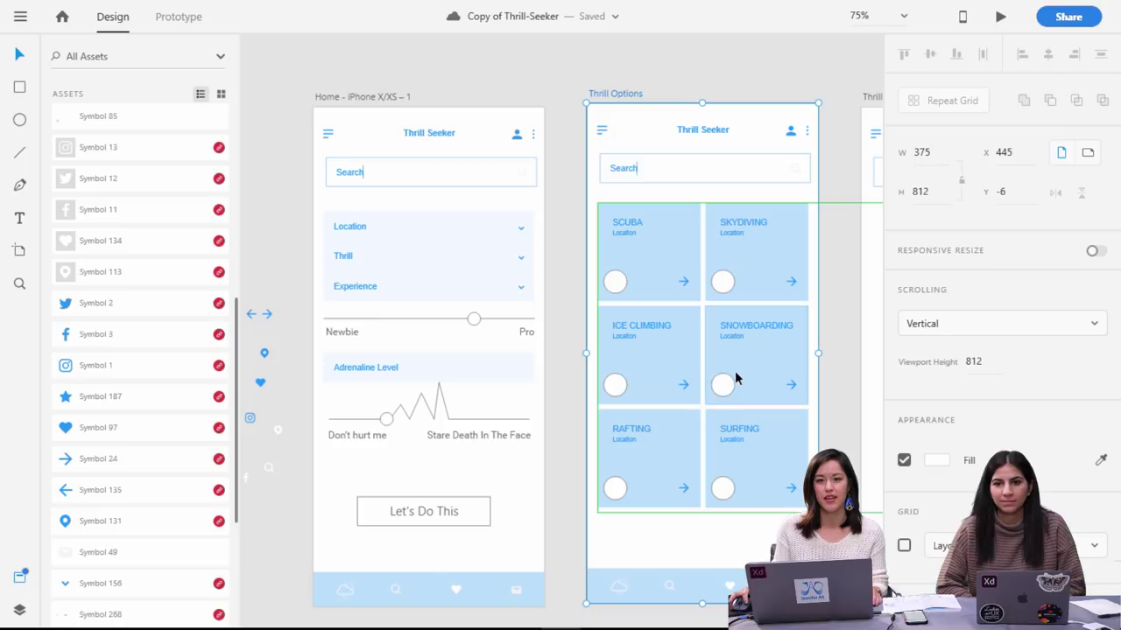
drag(846, 430, 376, 410)
Review the Thrill Seekers, Thrill Seeker Profile, Profile Settings Window and Chat Window artboards in sequence.
click(406, 74)
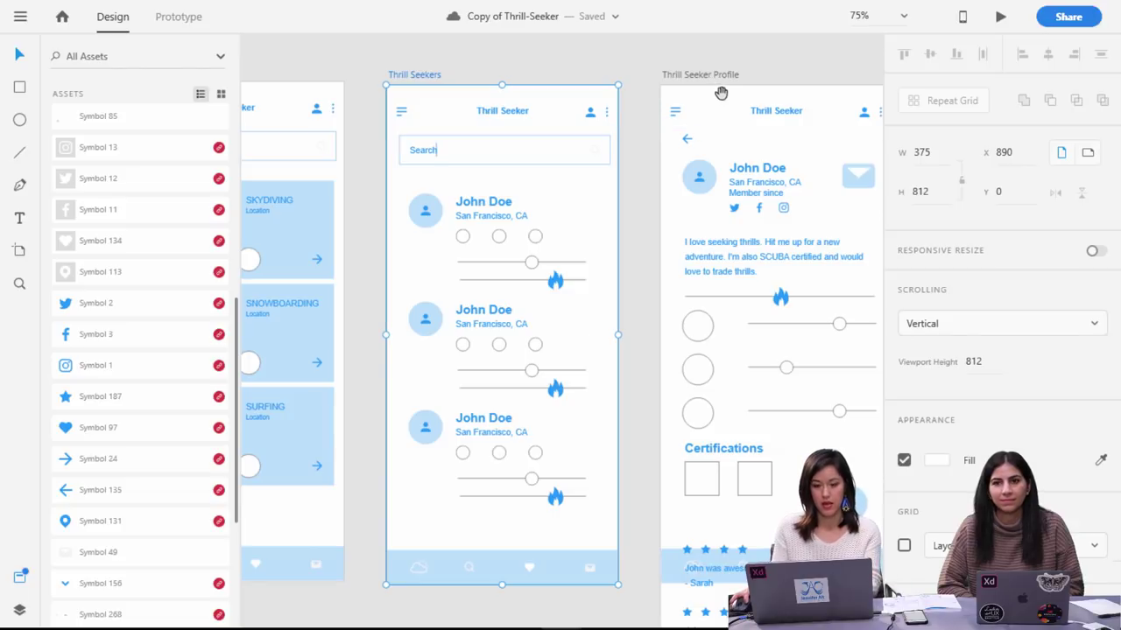
drag(715, 80, 464, 76)
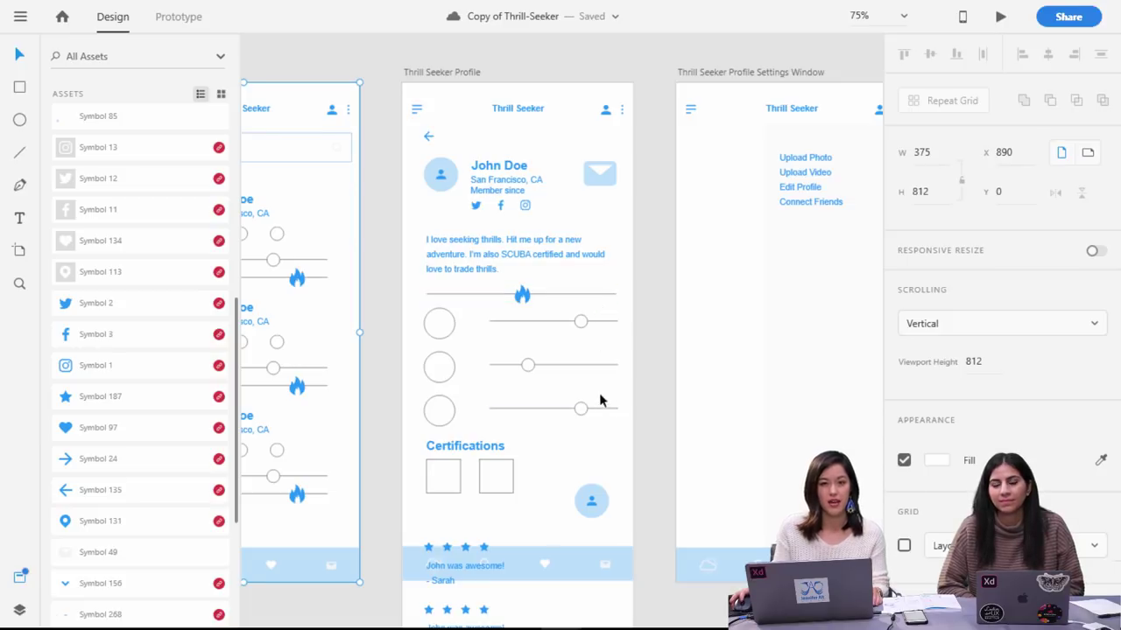
scroll(591, 390, down, 6)
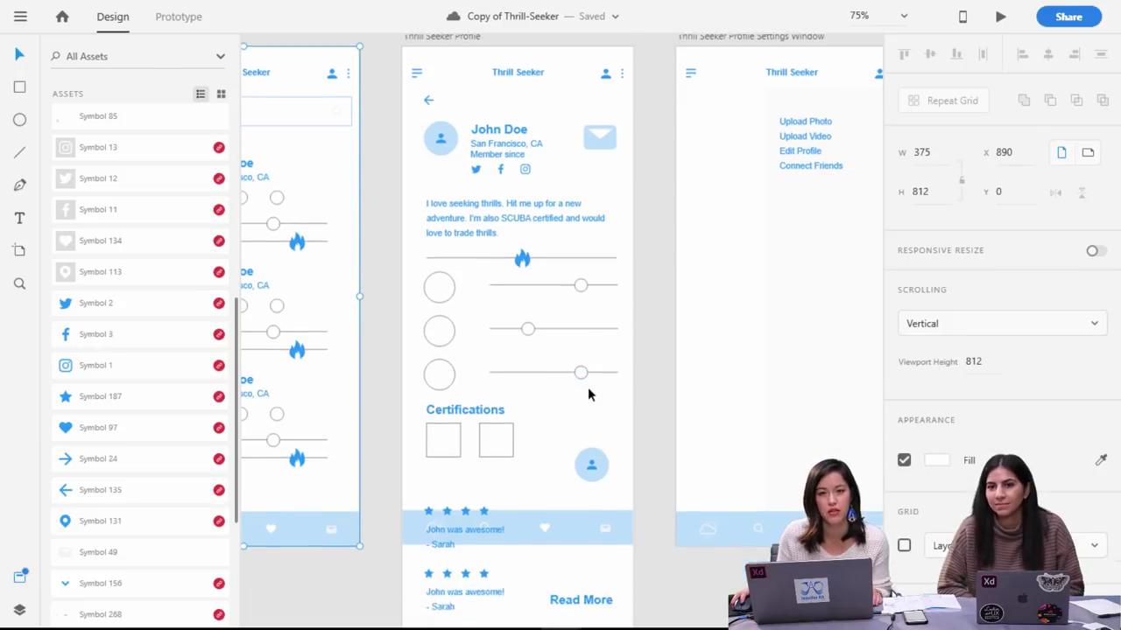
scroll(587, 400, down, 2)
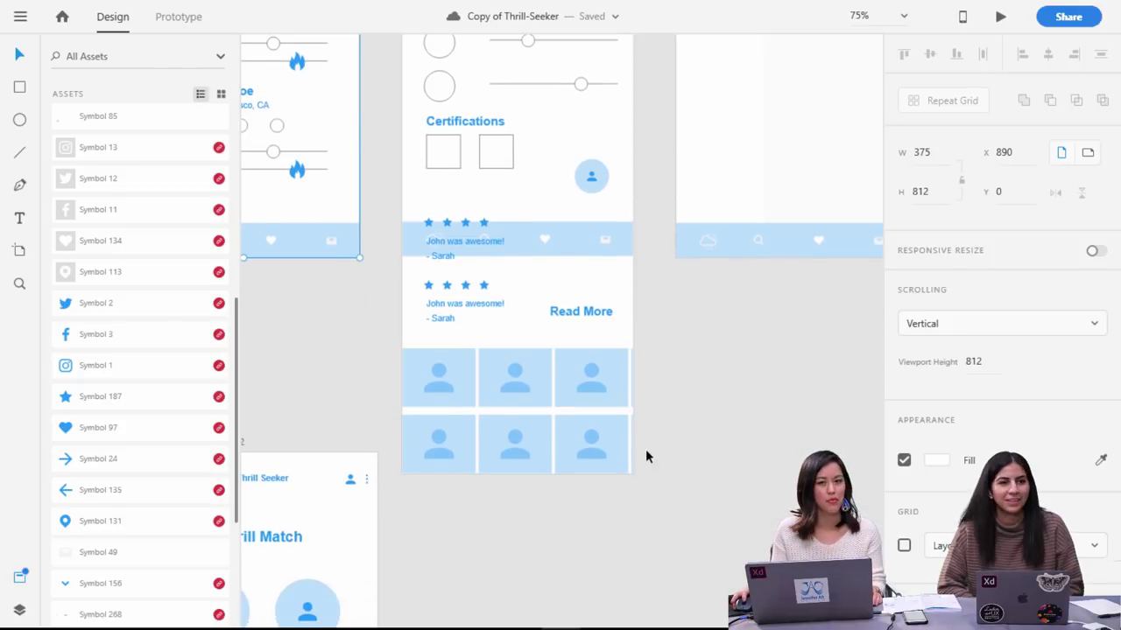
scroll(583, 442, up, 5)
scroll(583, 462, up, 3)
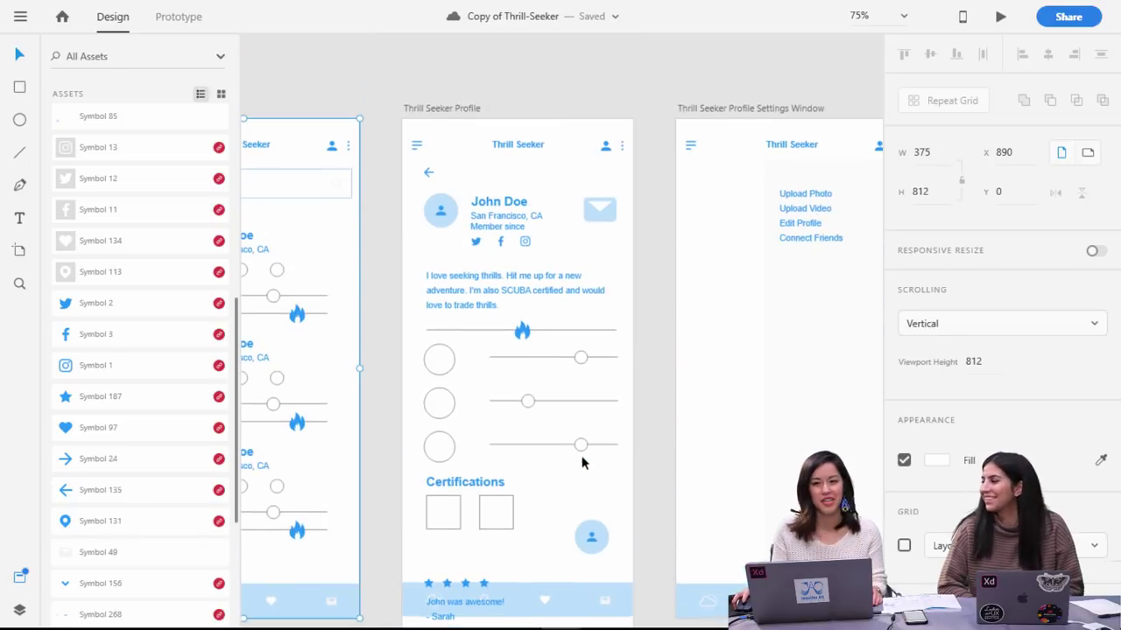
scroll(585, 462, down, 2)
scroll(821, 131, up, 2)
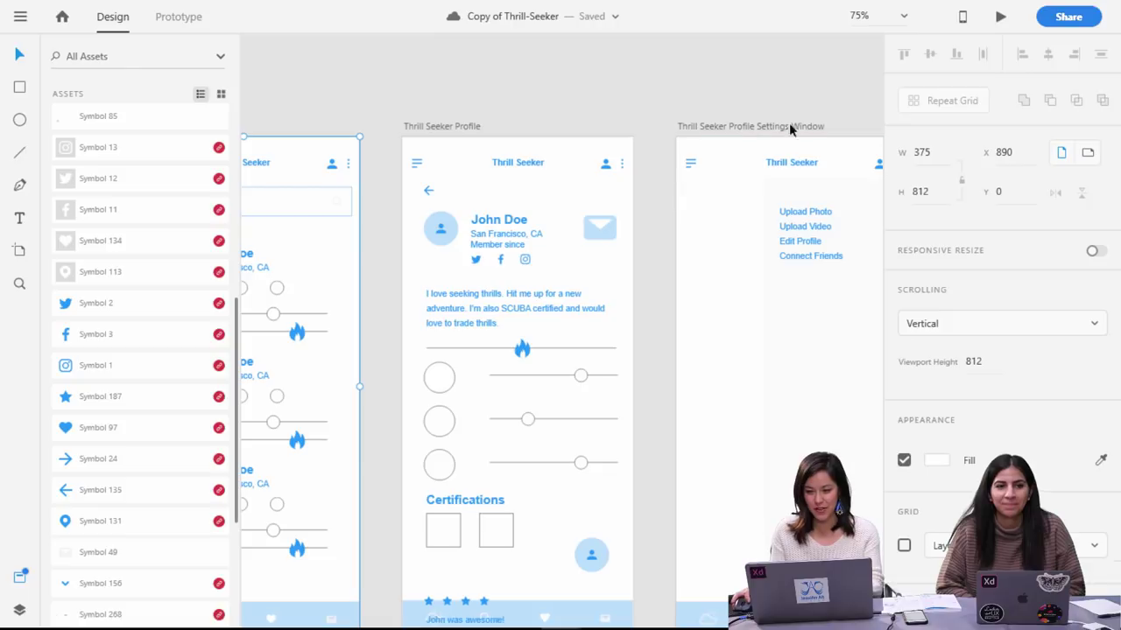
drag(801, 125, 642, 122)
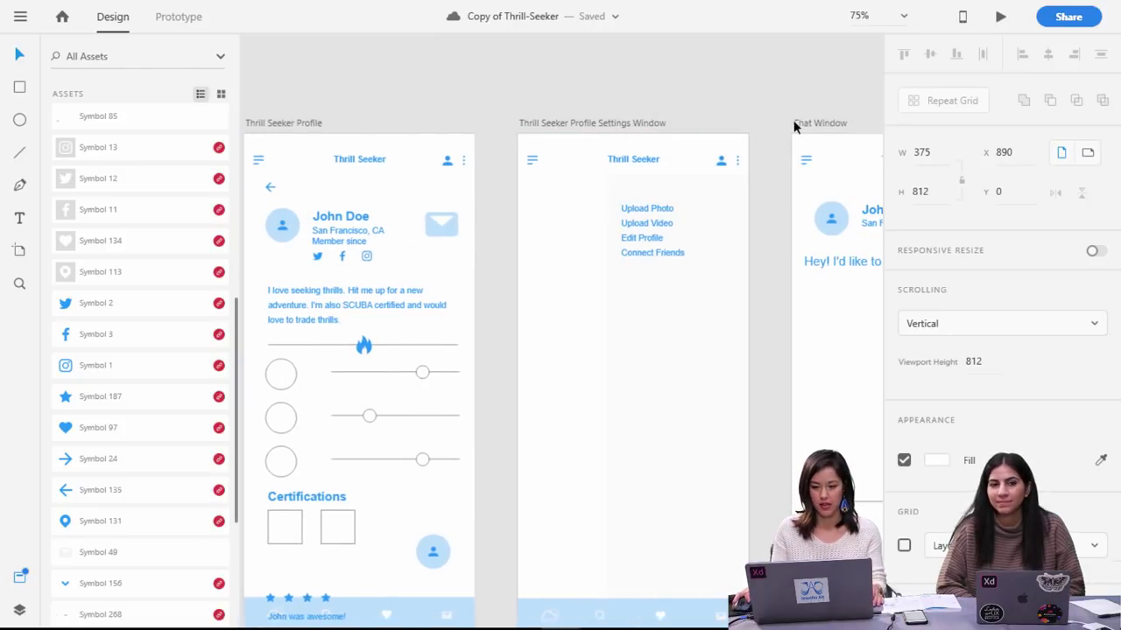
drag(823, 123, 483, 108)
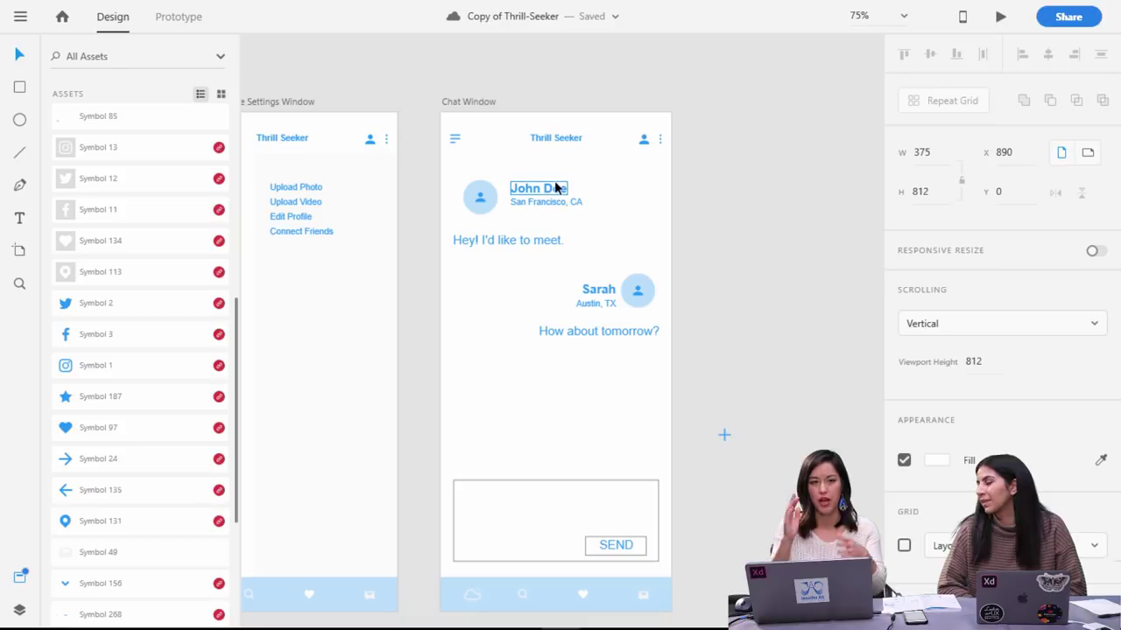
Duplicate the Chat Window artboard and delete the "Hey! I'd like to meet." message from the copy.
click(470, 102)
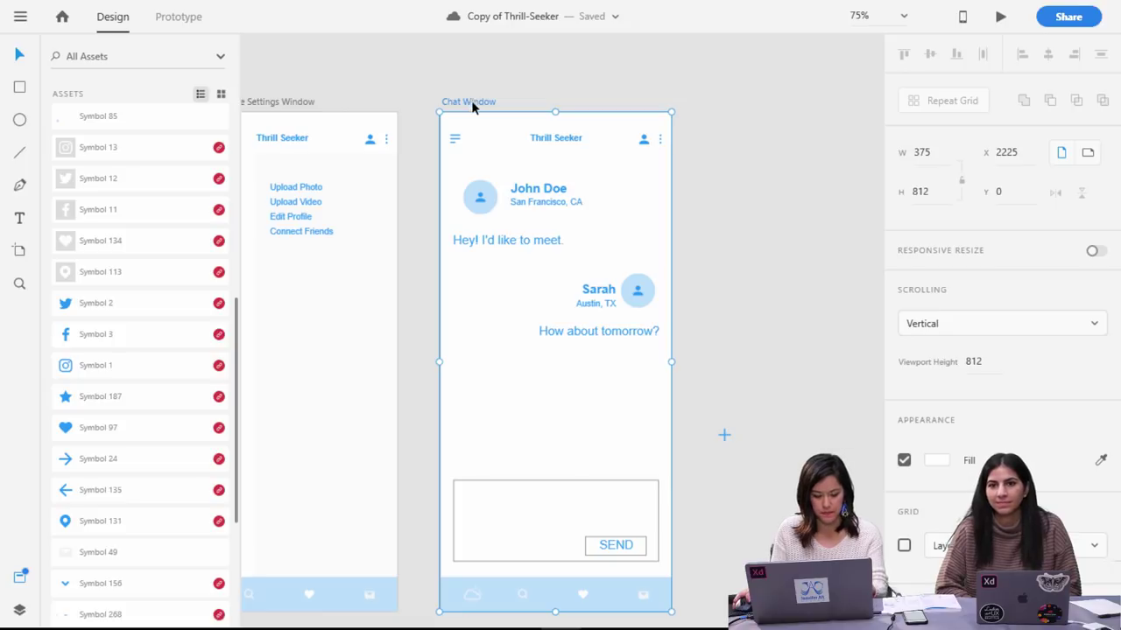
key(ctrl+d)
scroll(545, 143, right, 5)
click(797, 280)
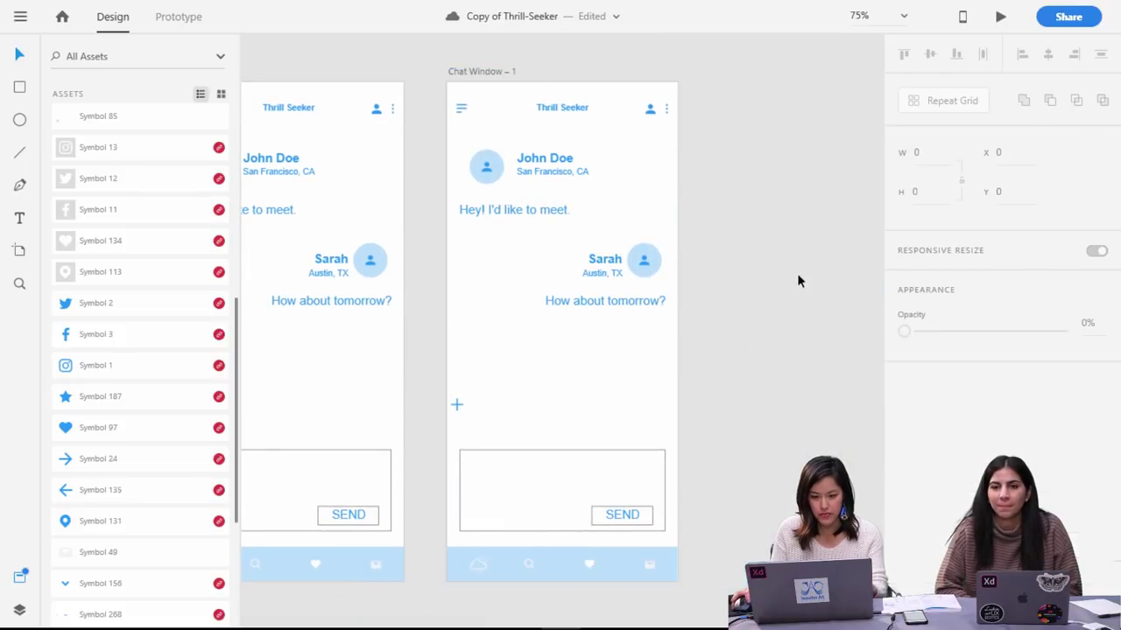
click(542, 210)
key(Delete)
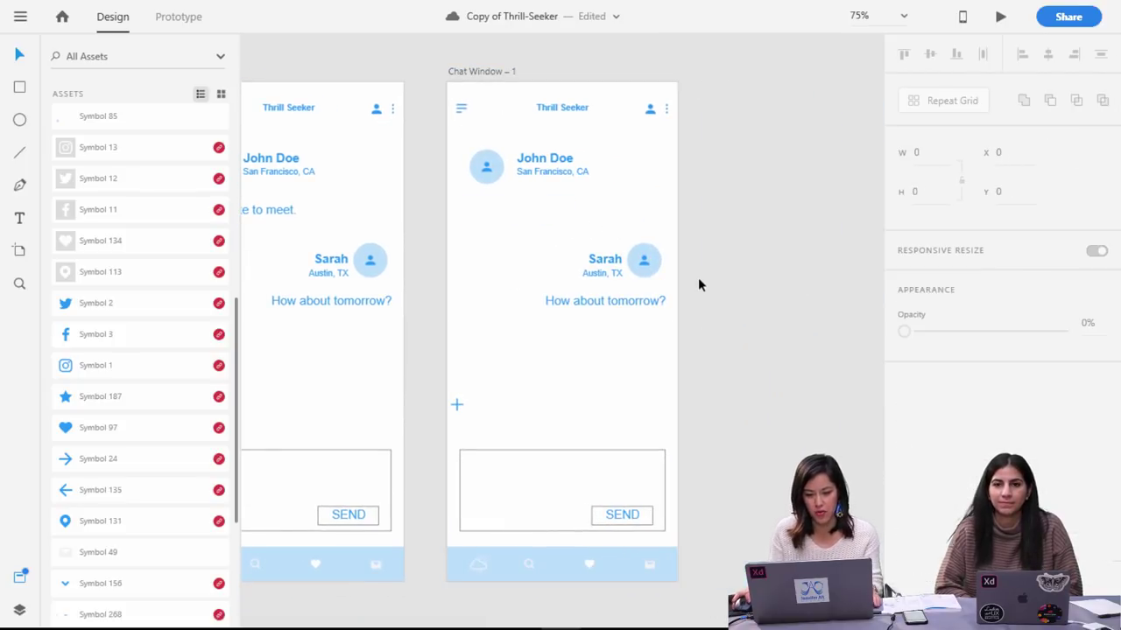
Move the second contact's avatar to about X 39, beneath the first avatar, and left-align that contact's name text.
click(650, 273)
drag(653, 263, 500, 254)
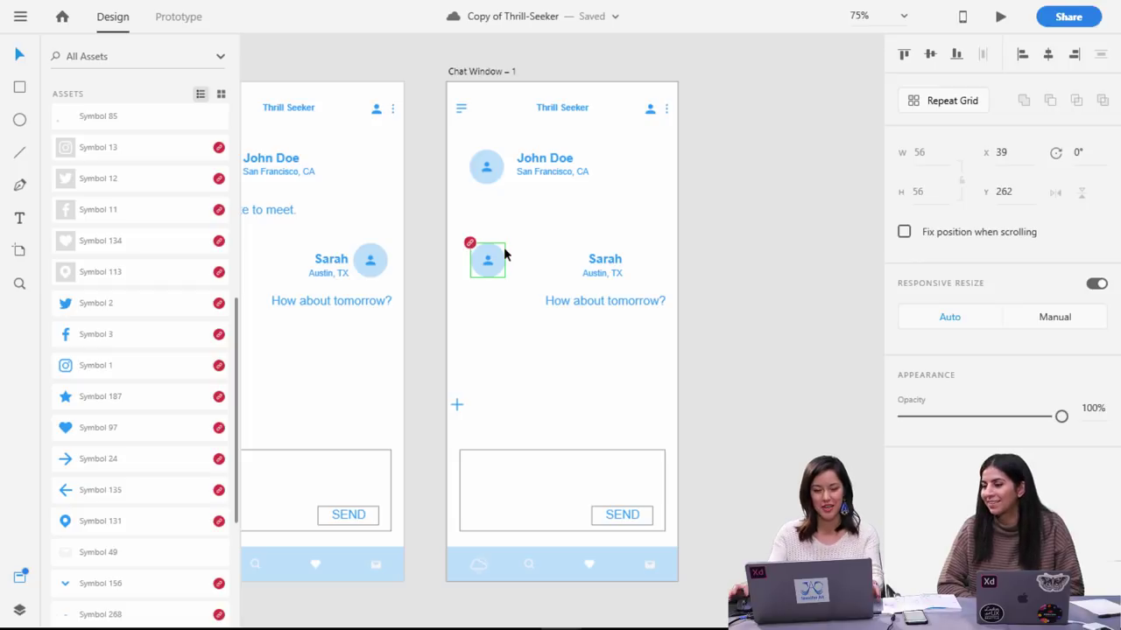
click(609, 259)
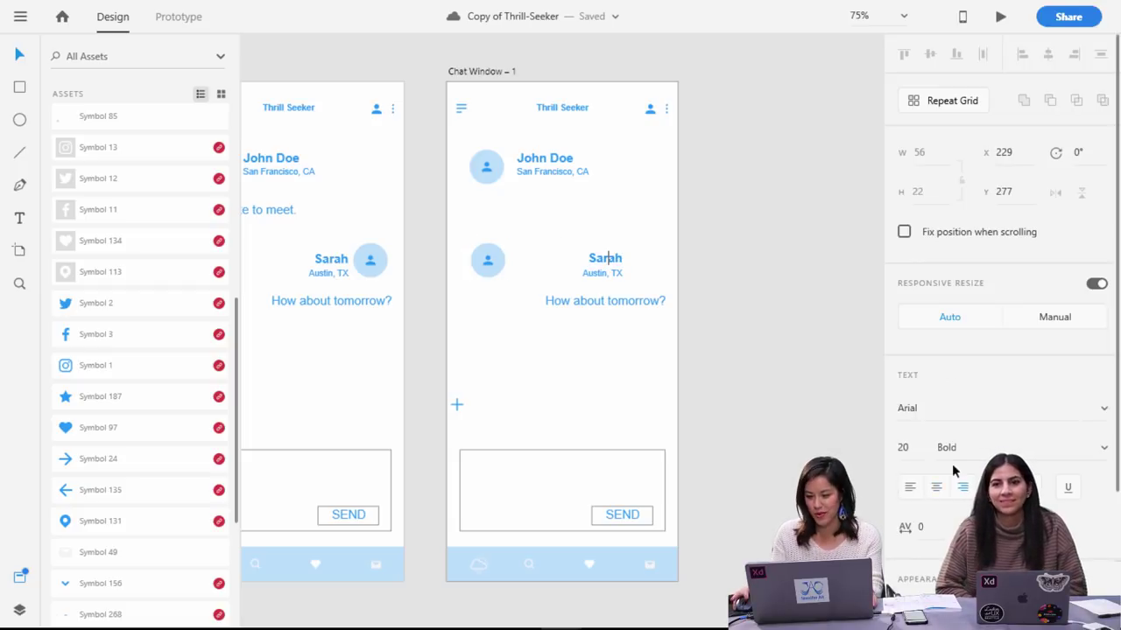
double_click(605, 260)
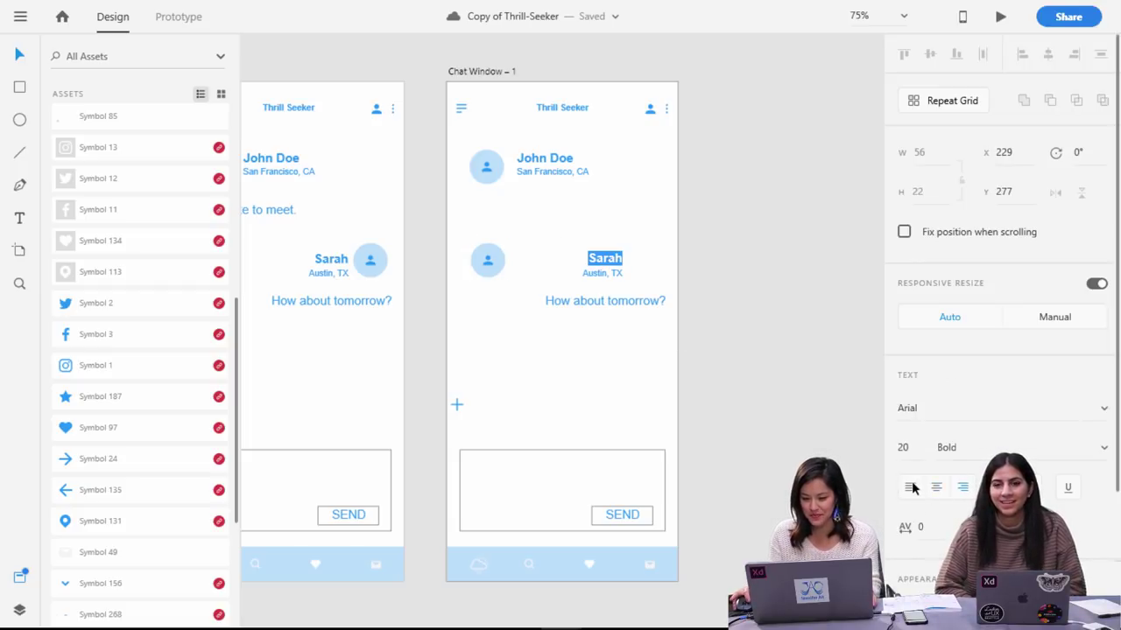
key(Escape)
Left-align the second contact's location text and line the name up with it at X 221.
click(602, 272)
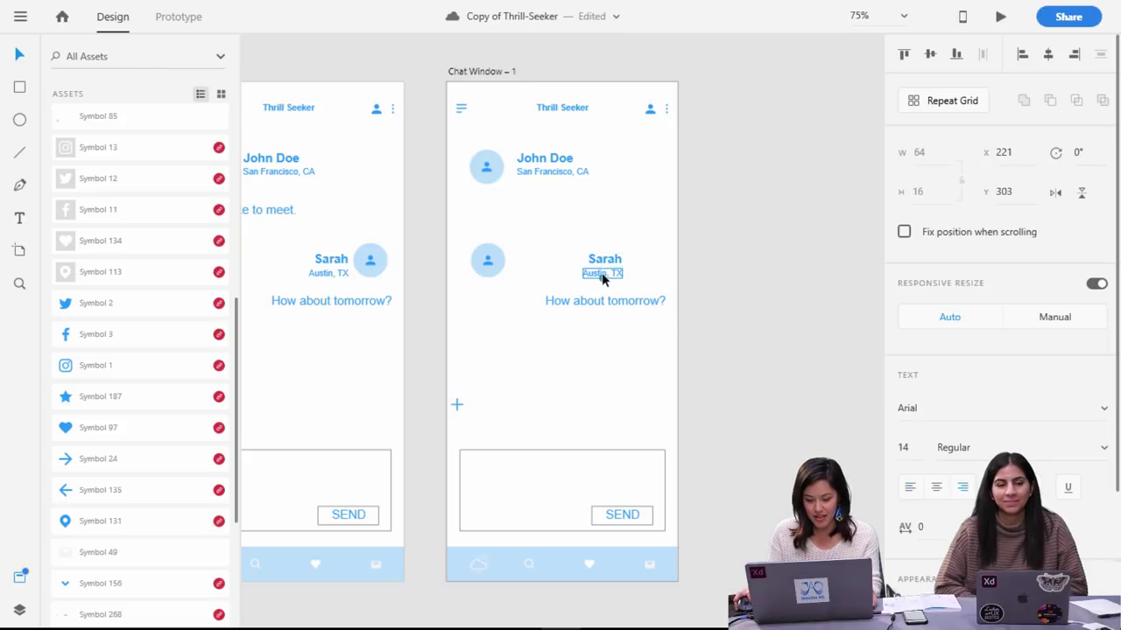
double_click(603, 275)
triple_click(604, 276)
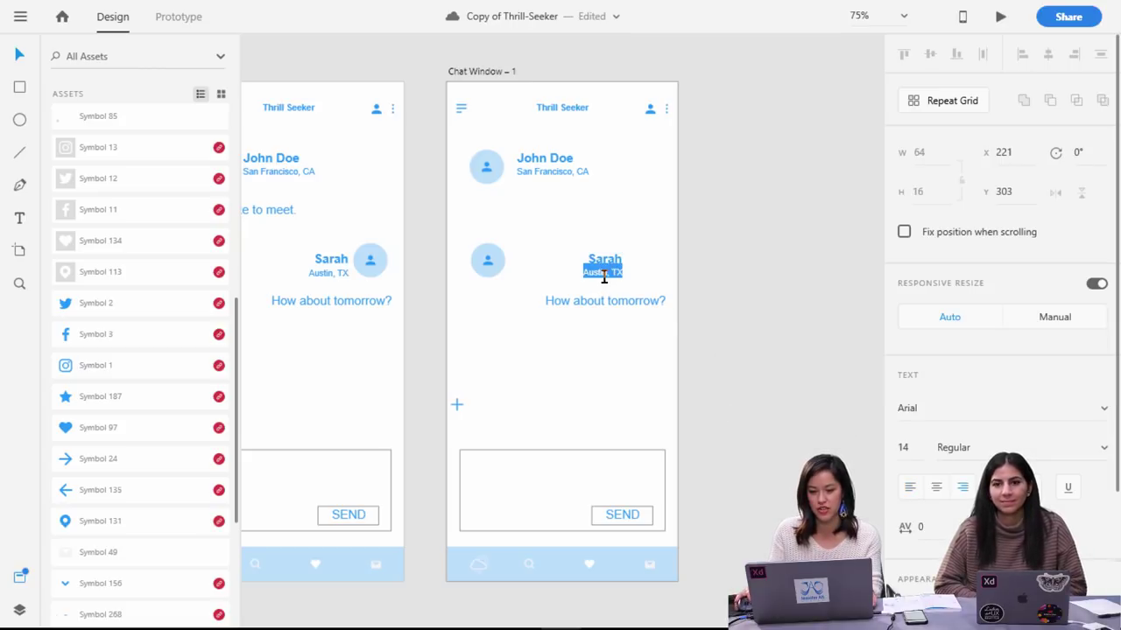
click(910, 487)
key(Escape)
click(606, 258)
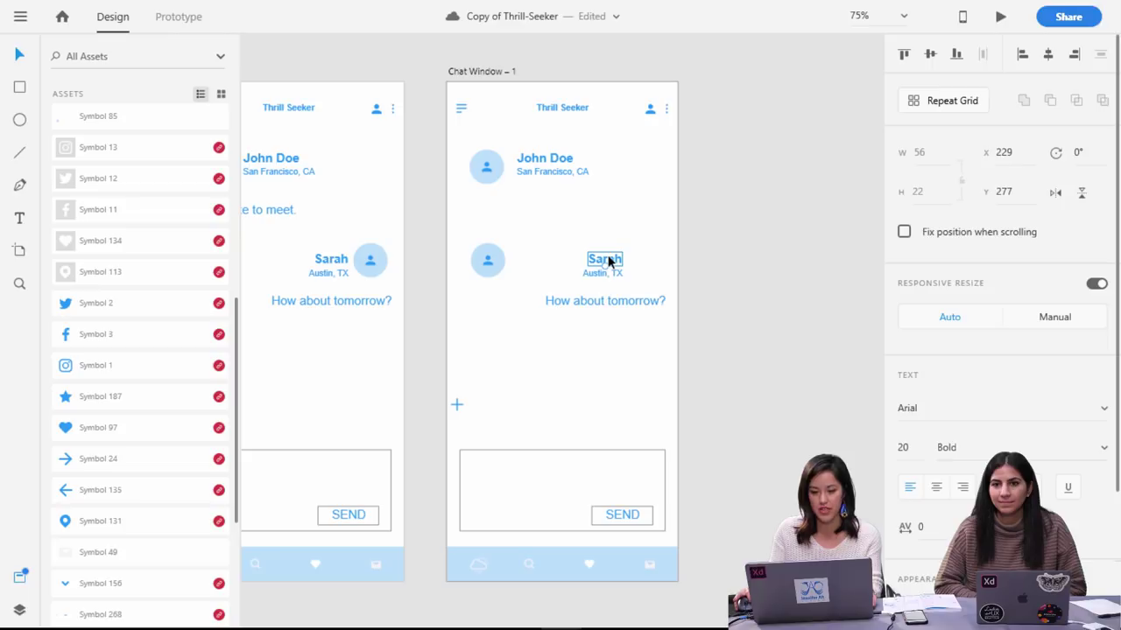
drag(607, 258, 604, 257)
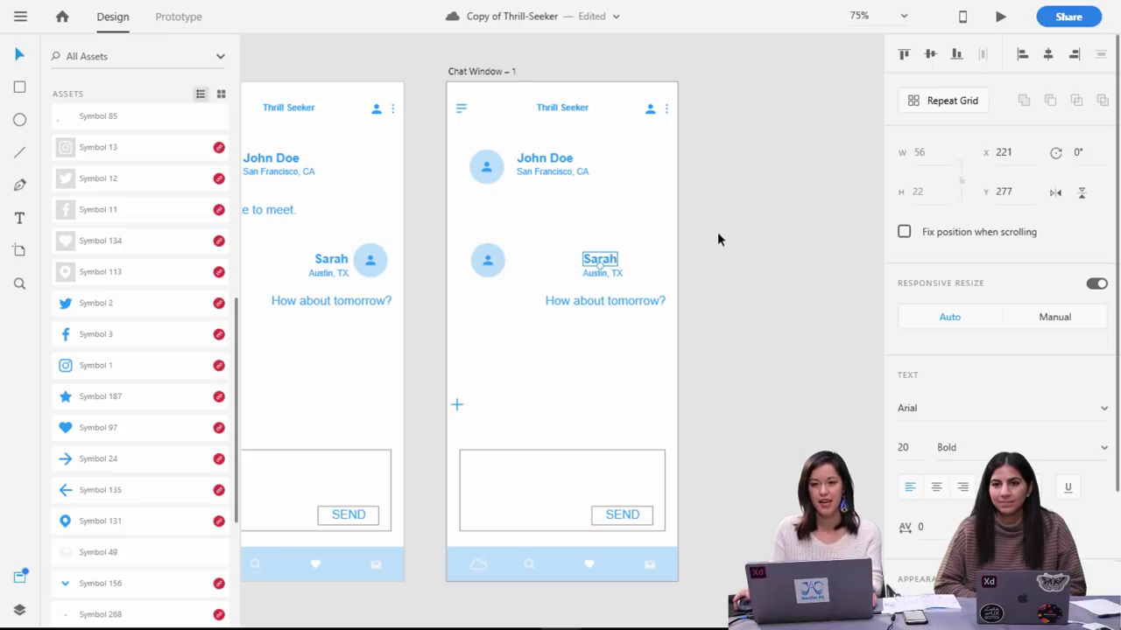
Place the second contact's name and location beside the avatar and delete the "How about tomorrow?" message.
drag(692, 279, 541, 258)
key(Escape)
click(652, 300)
key(Delete)
Move the second contact's avatar, name and location up directly beneath the first contact, at about X 37, Y 191.
drag(700, 319, 486, 251)
drag(490, 258, 496, 217)
click(664, 257)
drag(642, 252, 482, 204)
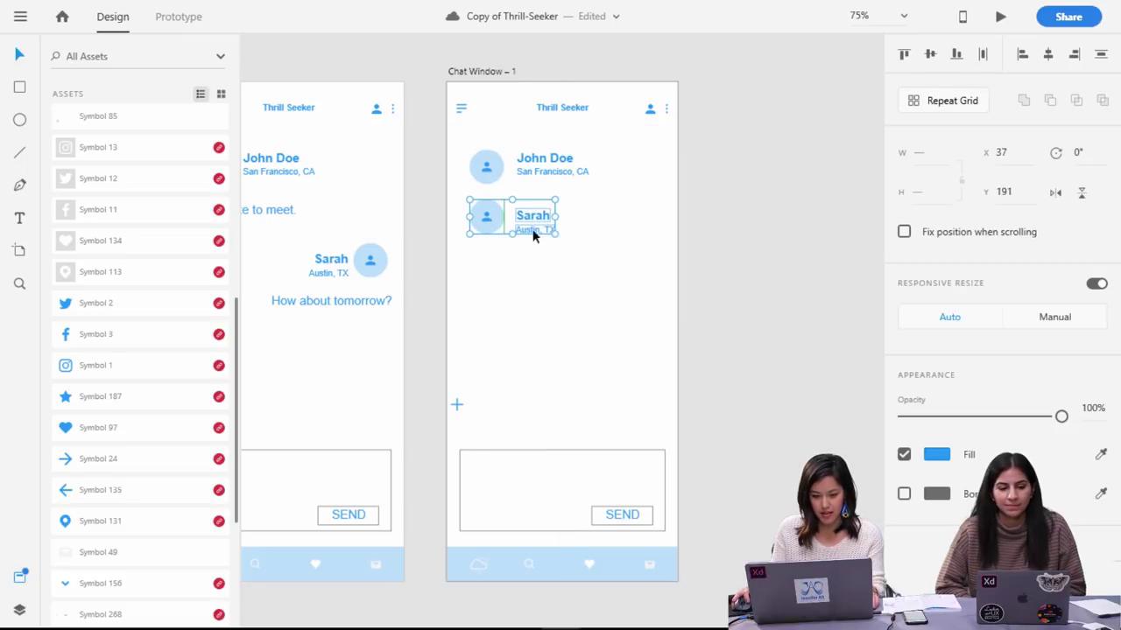
Delete the second contact's avatar, name and location from the duplicated chat artboard.
click(600, 243)
drag(591, 243, 471, 209)
key(Delete)
Turn the remaining contact's avatar, name and location into a Repeat Grid and extend it downward to a height of about 426.
drag(617, 208, 465, 155)
click(950, 100)
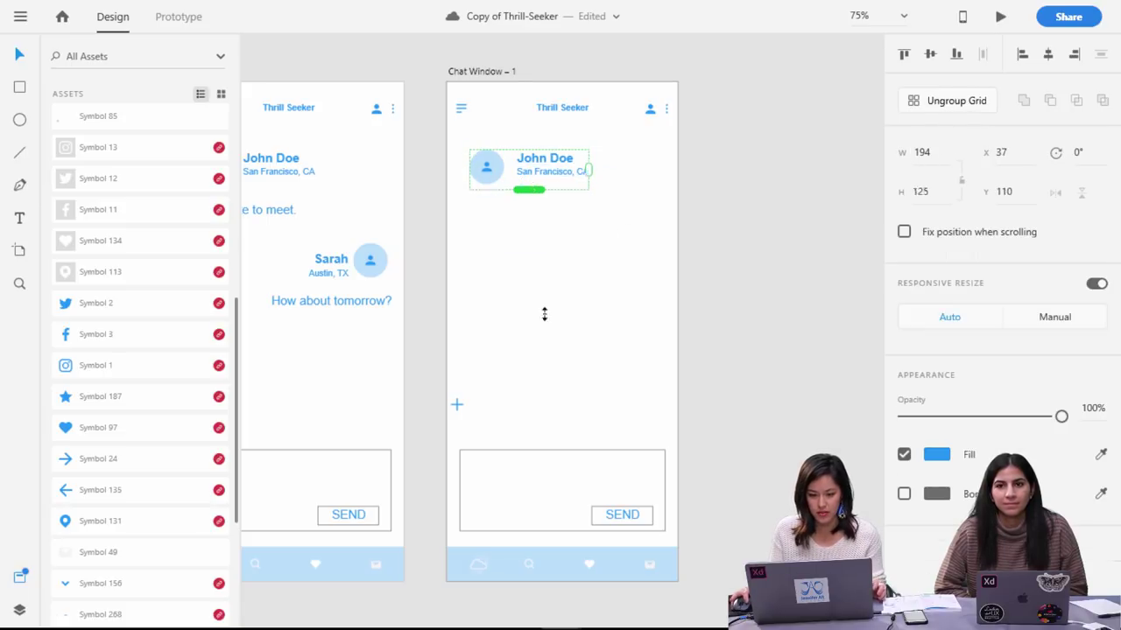
drag(537, 202, 549, 411)
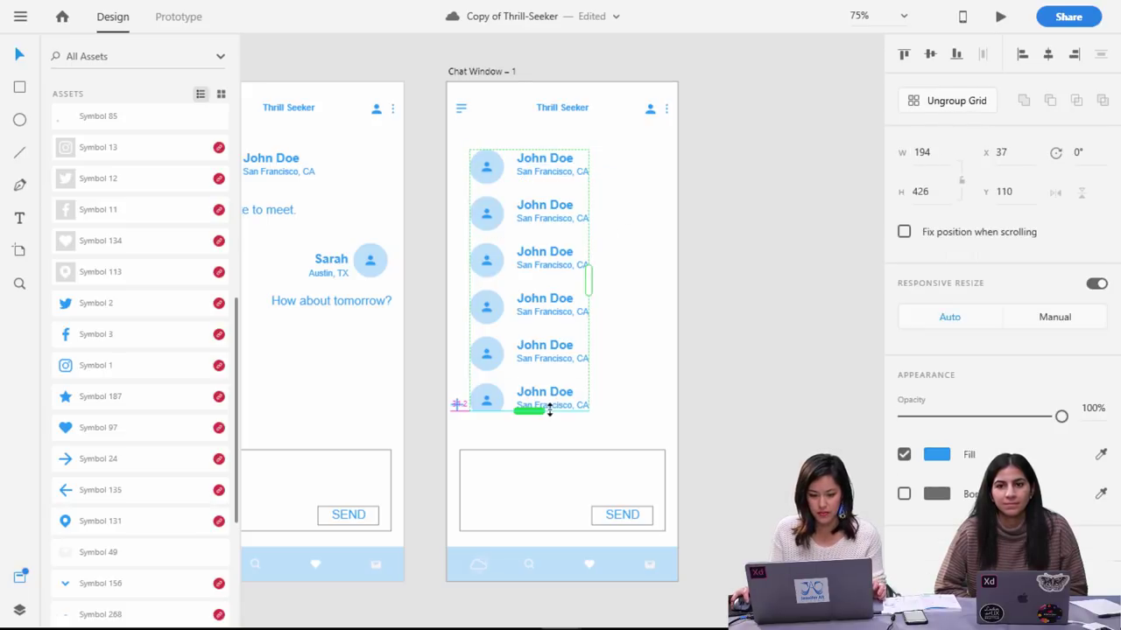
Delete the message input box and the SEND button from the duplicated chat artboard.
click(664, 483)
key(Delete)
drag(720, 530, 564, 502)
key(Delete)
Extend the contact Repeat Grid to about 598 high and widen it to about 212 so the location text fits.
click(480, 411)
drag(531, 429, 531, 533)
click(720, 522)
click(555, 325)
mouse_move(588, 333)
mouse_down()
mouse_move(603, 334)
mouse_move(592, 339)
mouse_up()
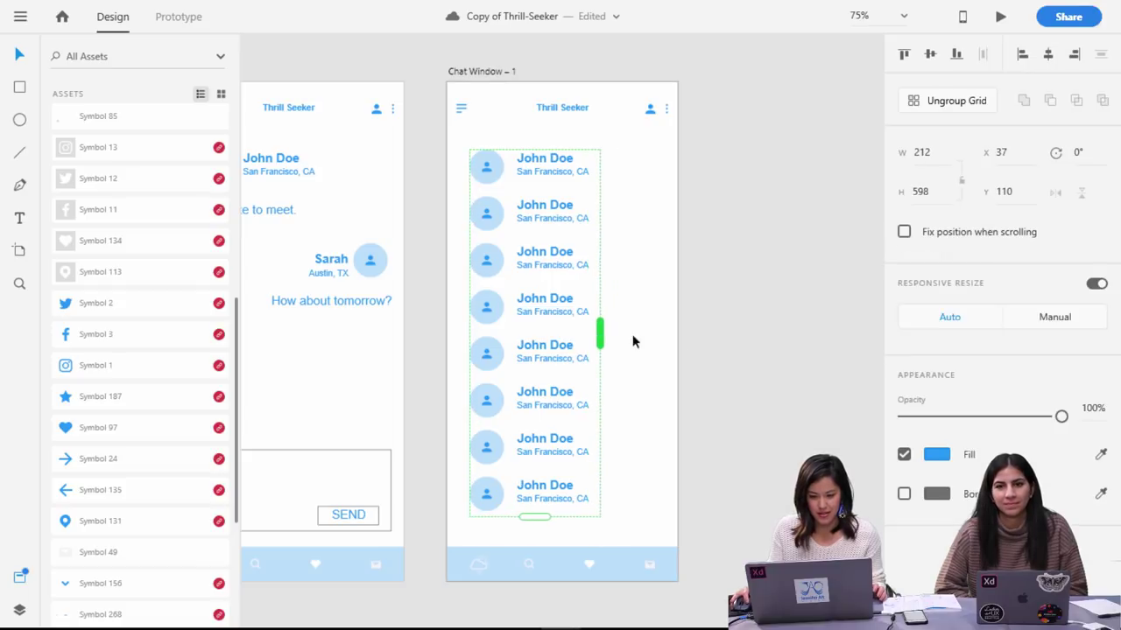
click(807, 364)
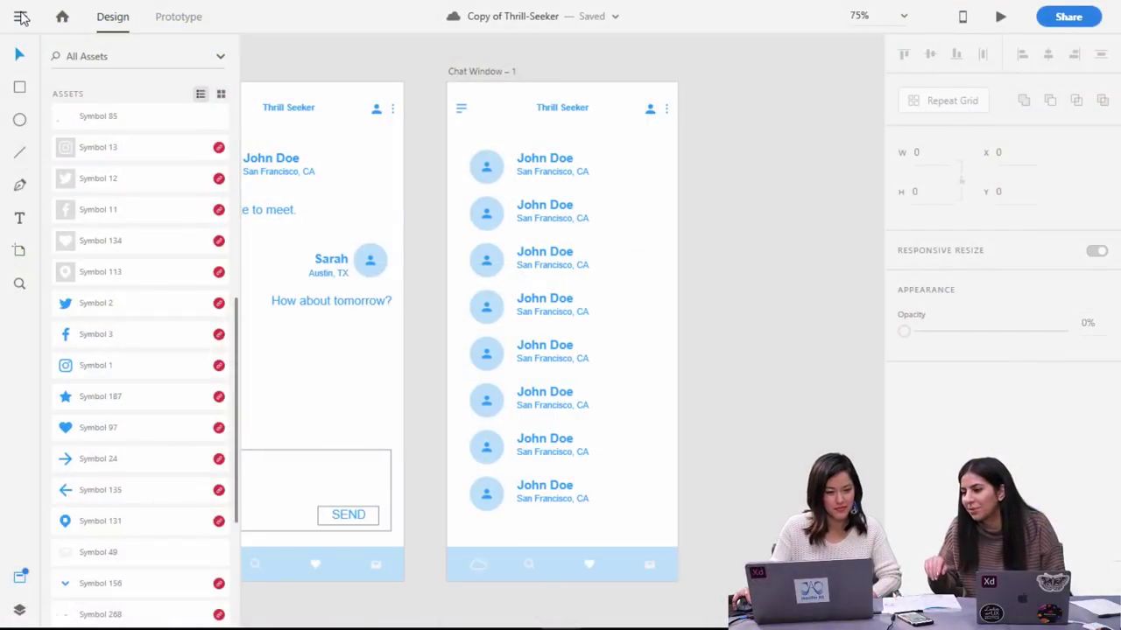
Find the UI Faces plugin in the plugin catalogue, install it and return to the full-width design window.
click(21, 18)
mouse_move(103, 554)
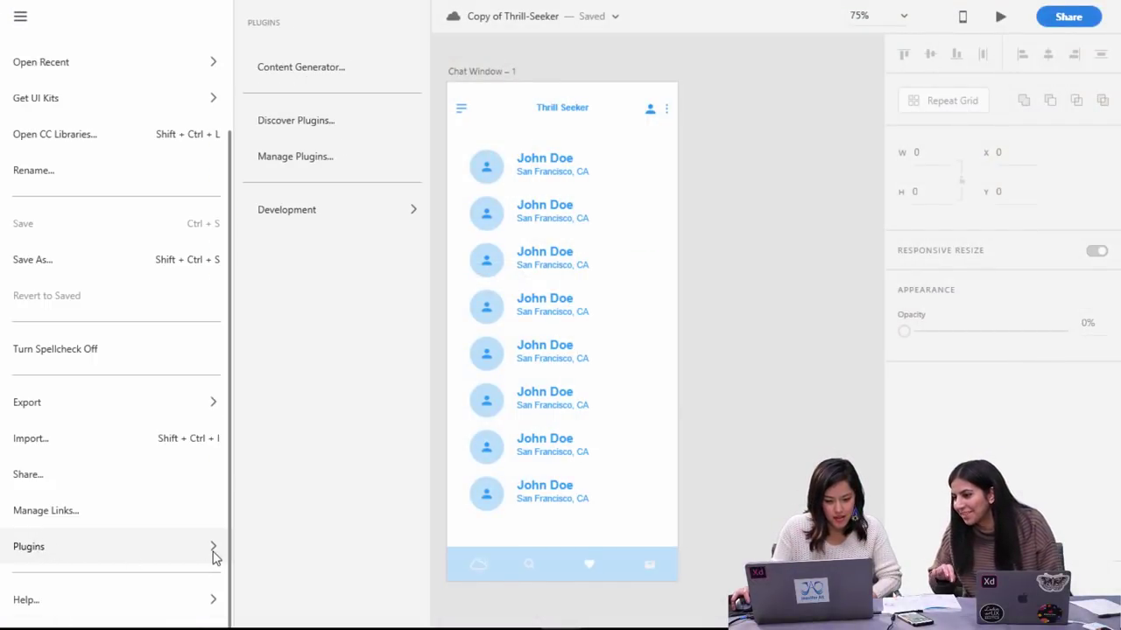
click(309, 121)
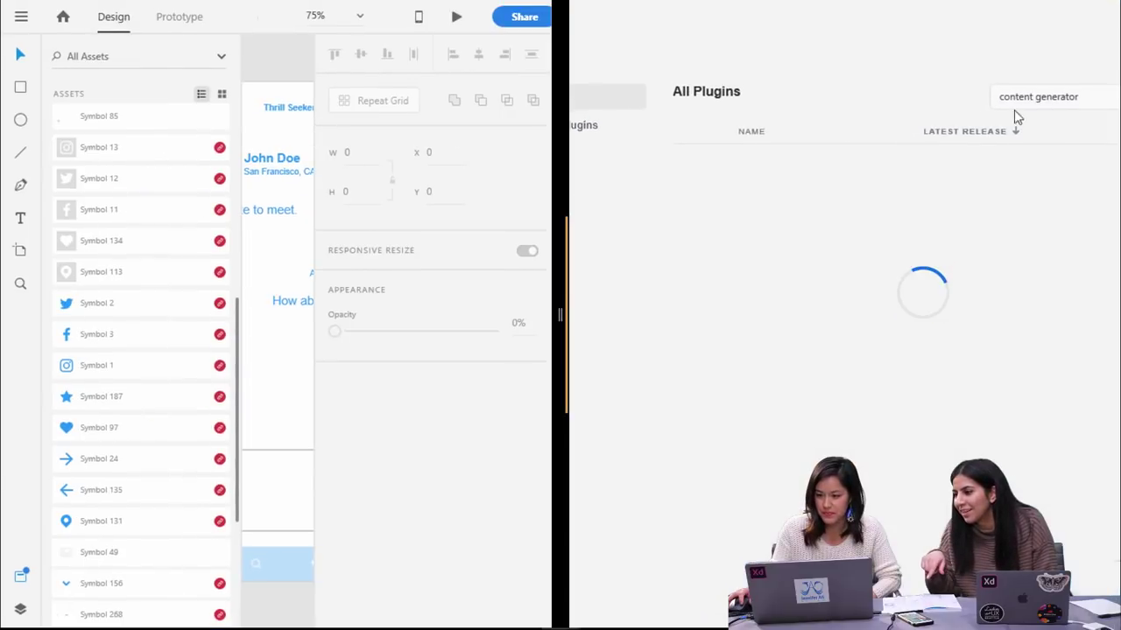
triple_click(1036, 97)
text(ui faces)
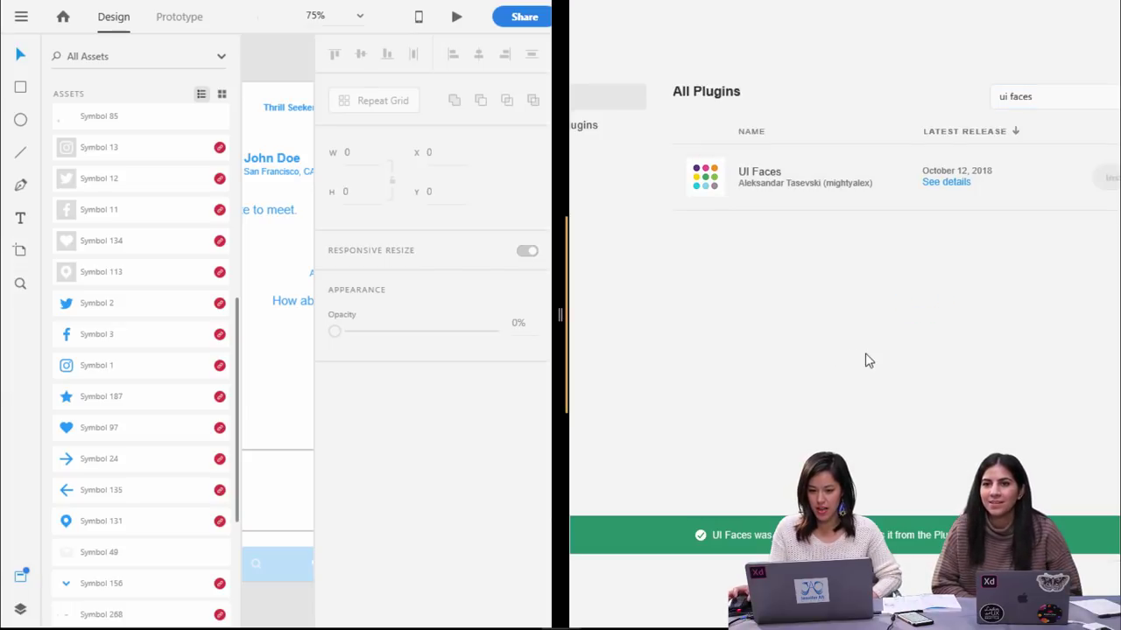
drag(558, 307, 1119, 310)
Break up the contact Repeat Grid and select its eight avatars together, without the names and locations.
click(551, 219)
double_click(555, 217)
click(713, 234)
drag(437, 137, 487, 515)
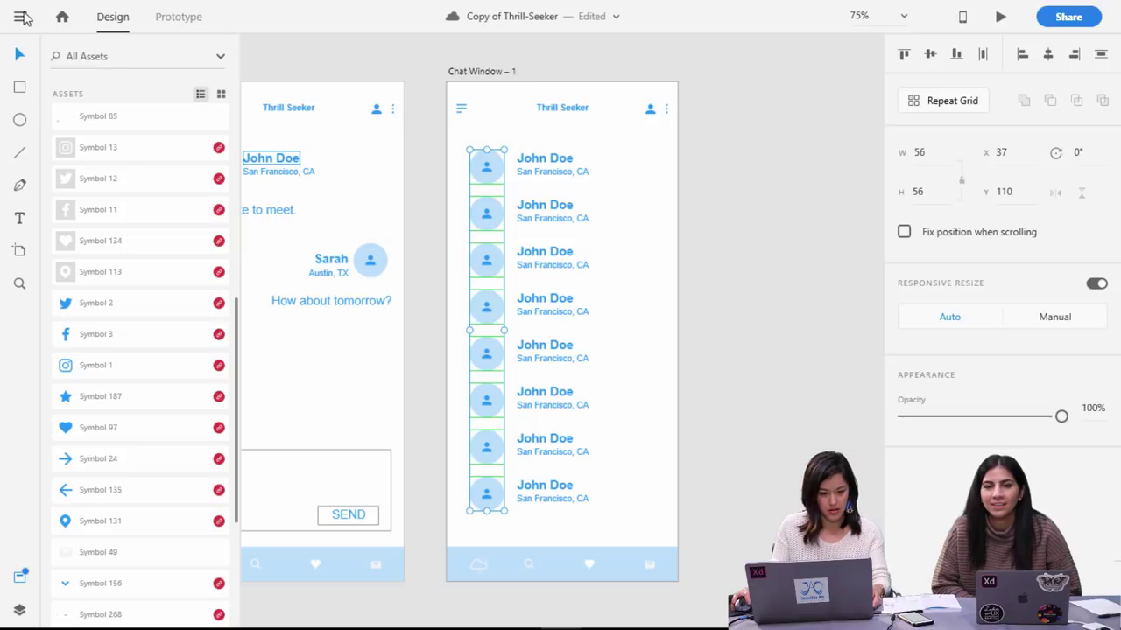
Try to fill the avatars with UI Faces photos, choosing gender Female, emotion Happiness and hair color Black.
click(21, 18)
mouse_move(48, 564)
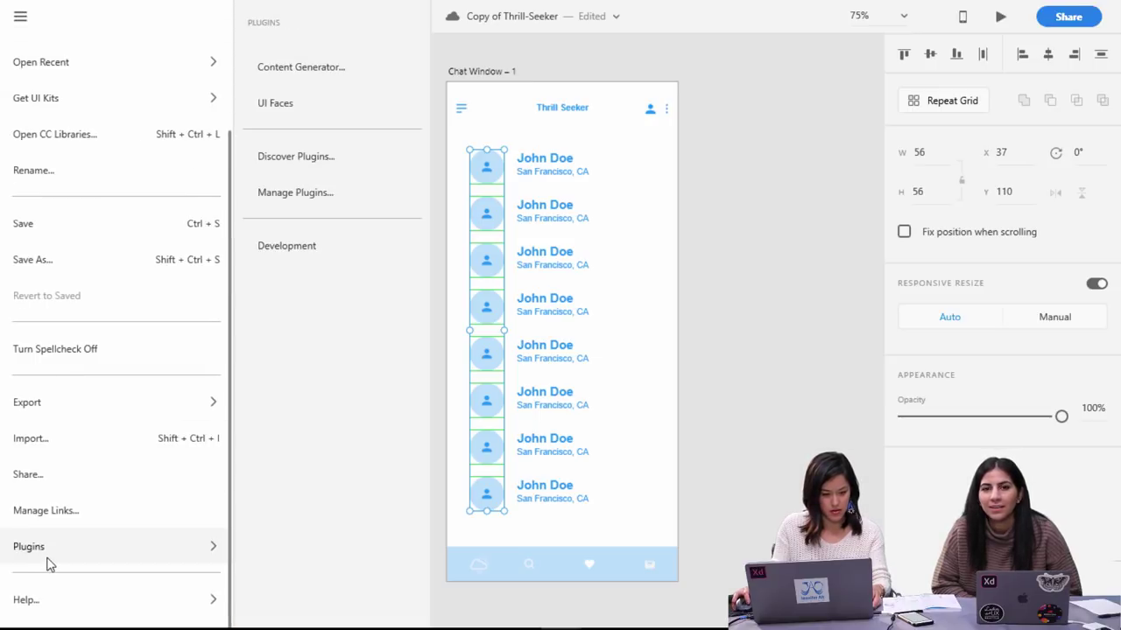
click(318, 113)
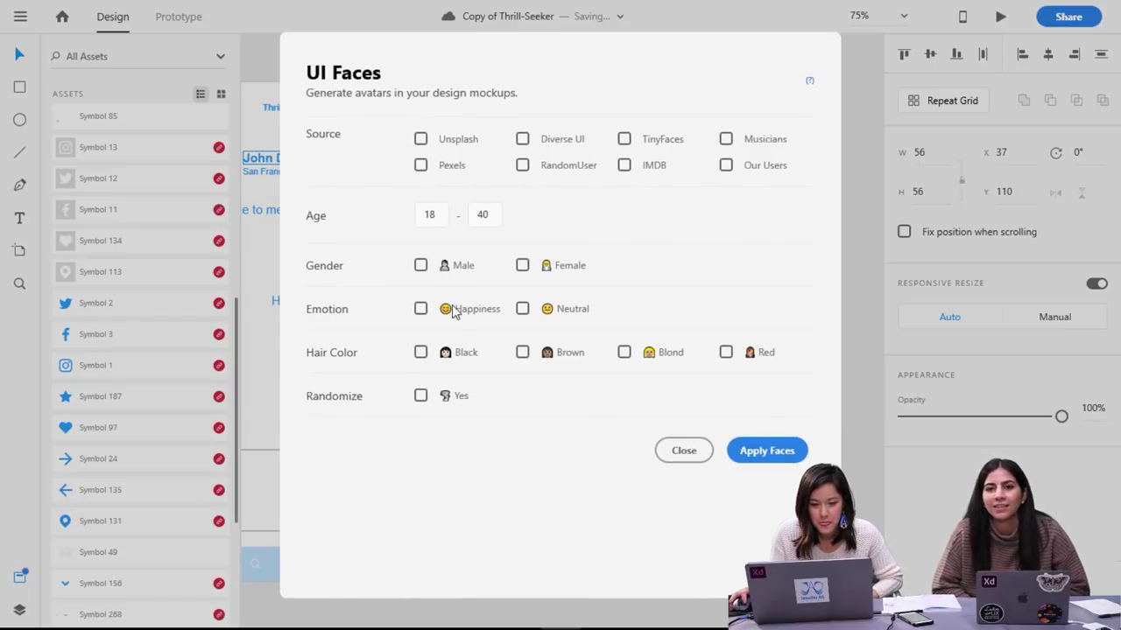
click(522, 265)
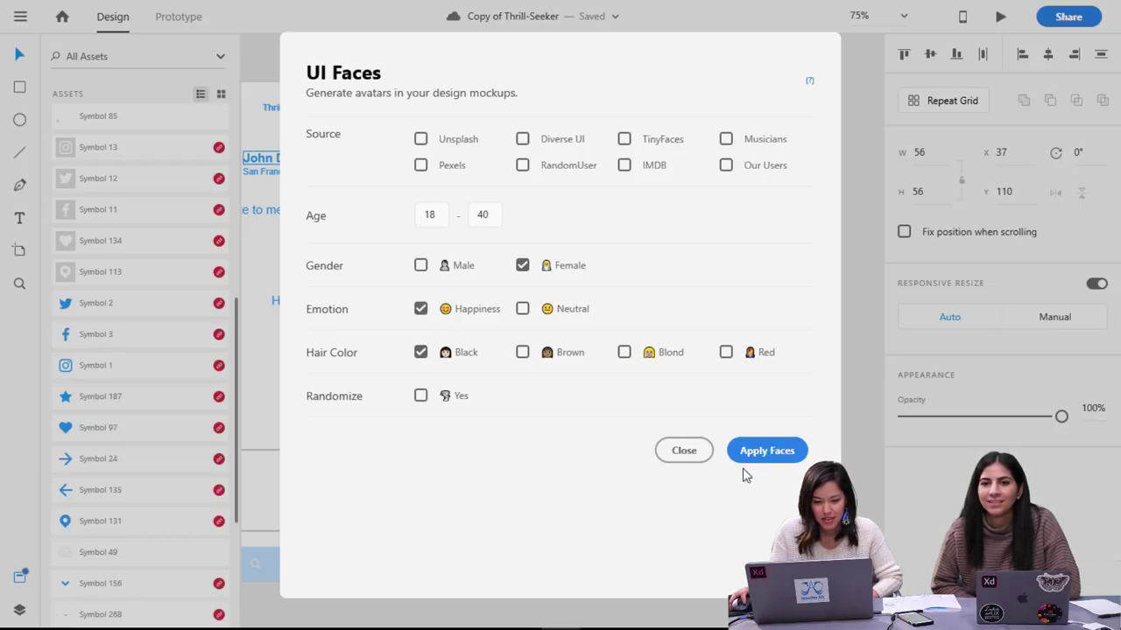
click(780, 450)
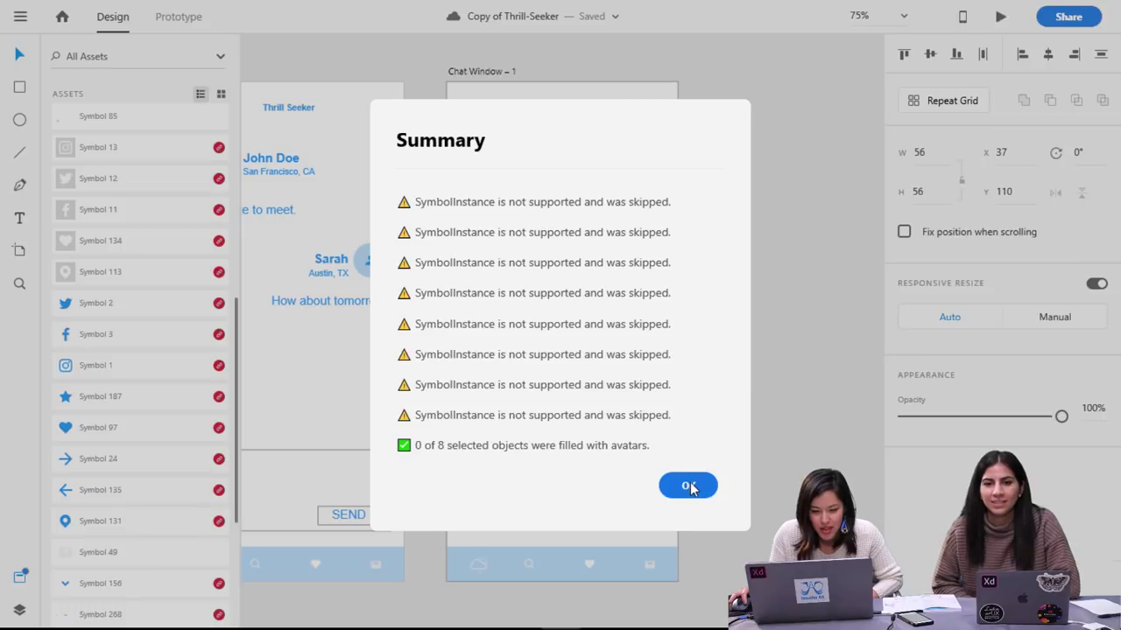
click(688, 486)
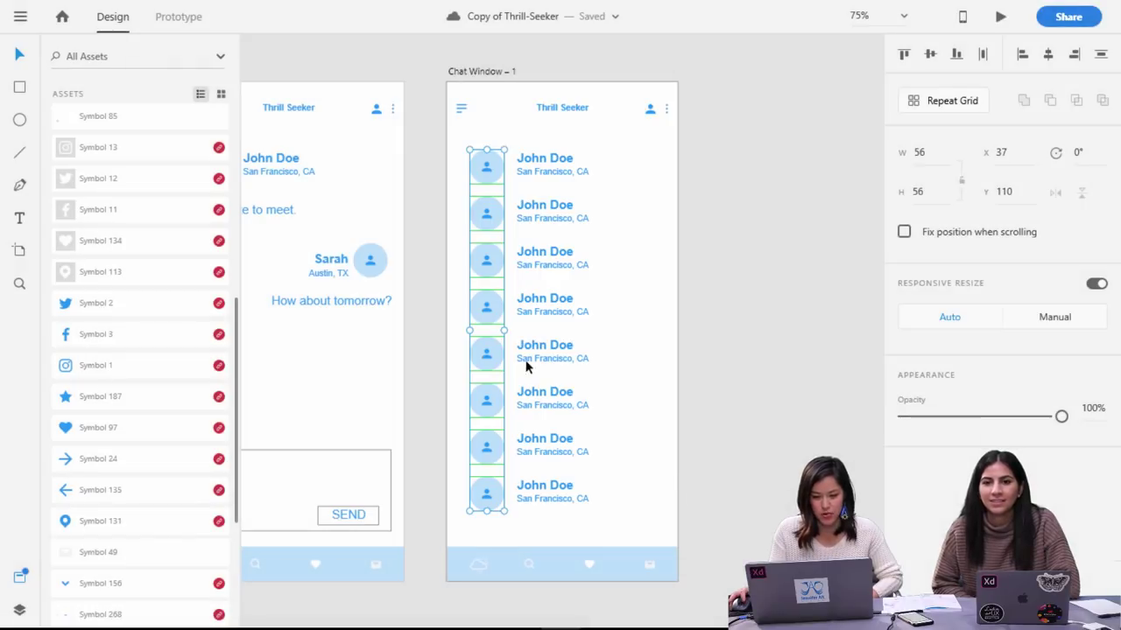
Unlink the eight selected contact avatars from their symbol.
right_click(484, 177)
click(517, 290)
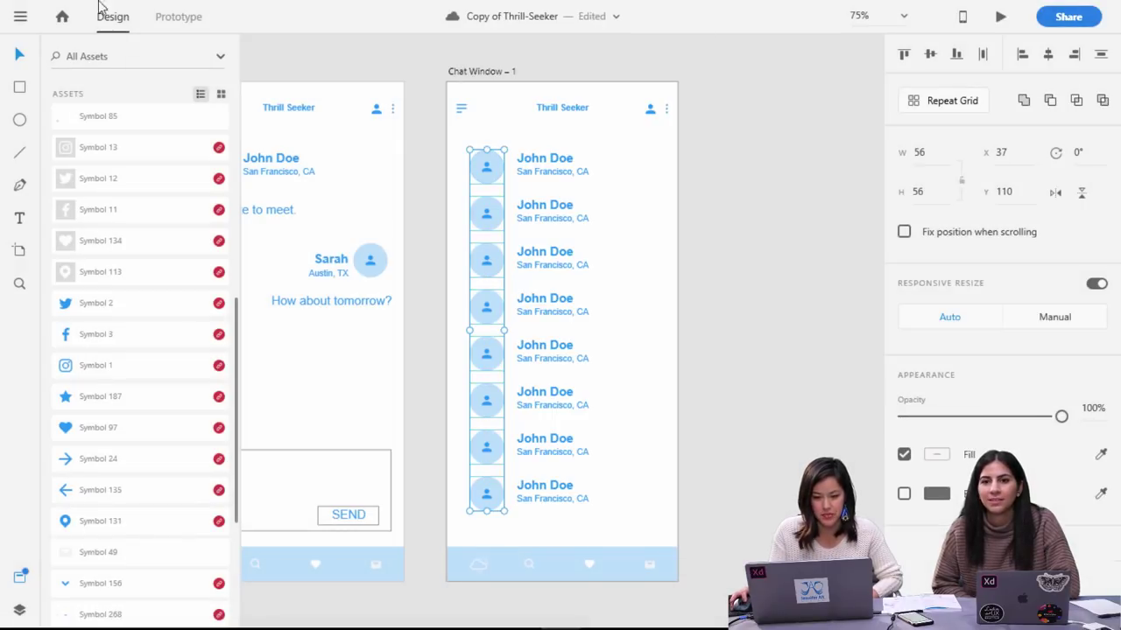
click(20, 15)
mouse_move(76, 549)
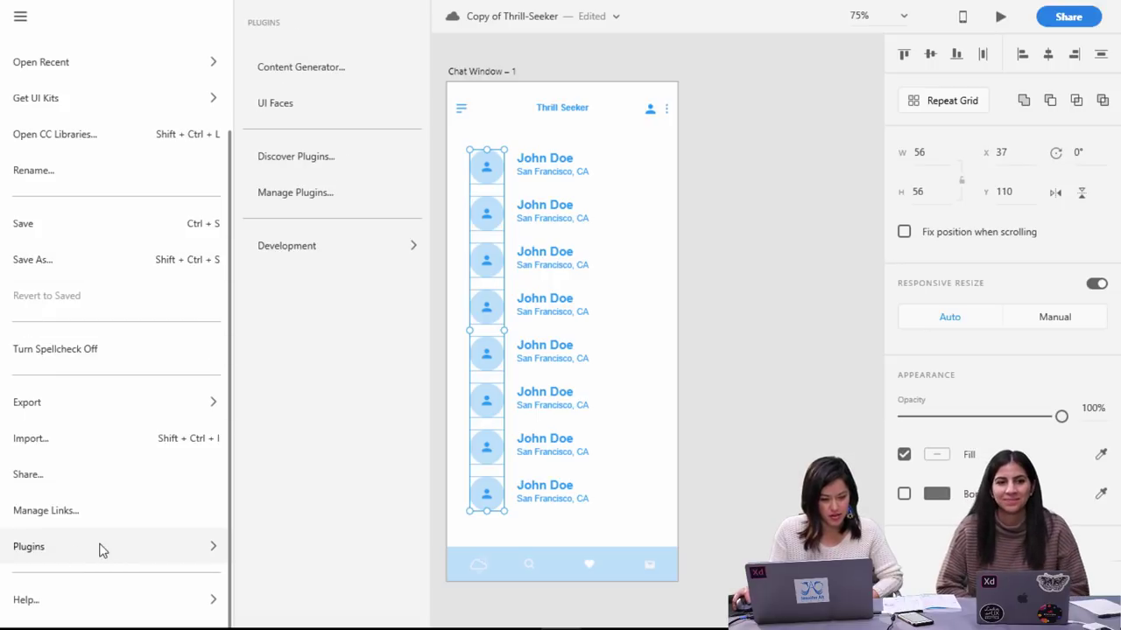
click(306, 155)
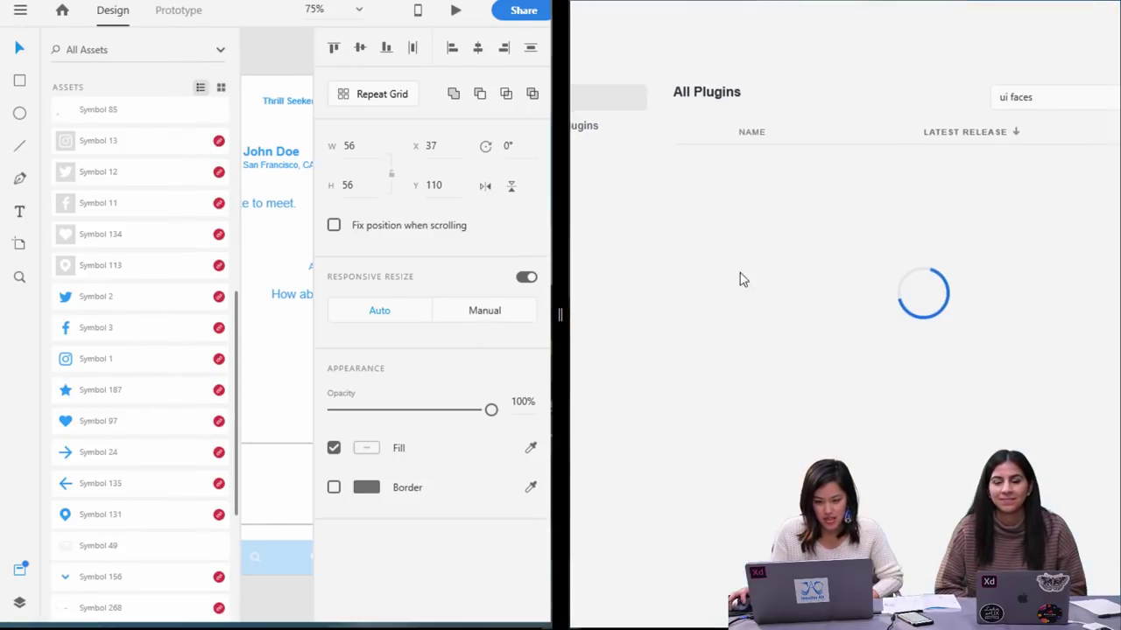
click(275, 135)
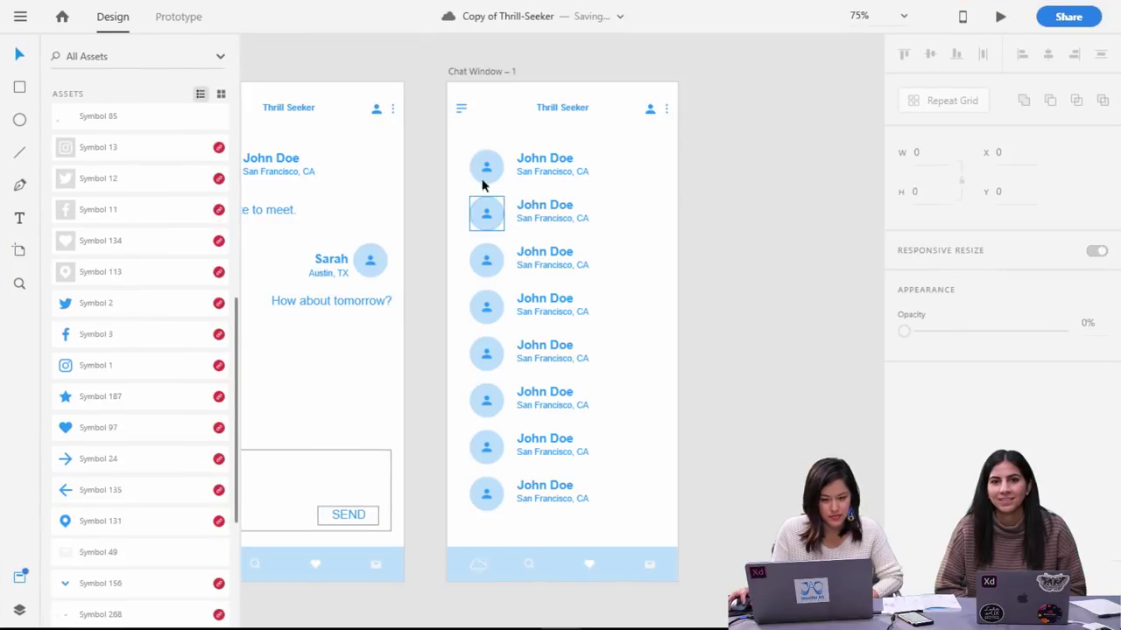
Try to fill the eight unlinked avatar groups with UI Faces photos using the Female, Happiness and Black options.
drag(449, 142, 517, 487)
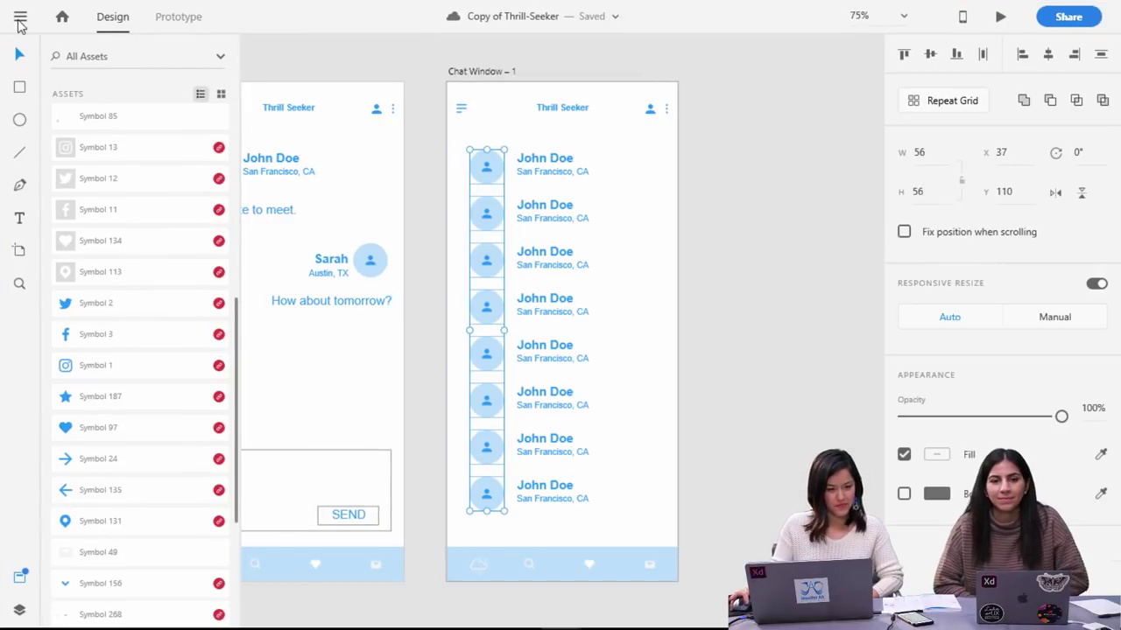
click(21, 17)
mouse_move(44, 542)
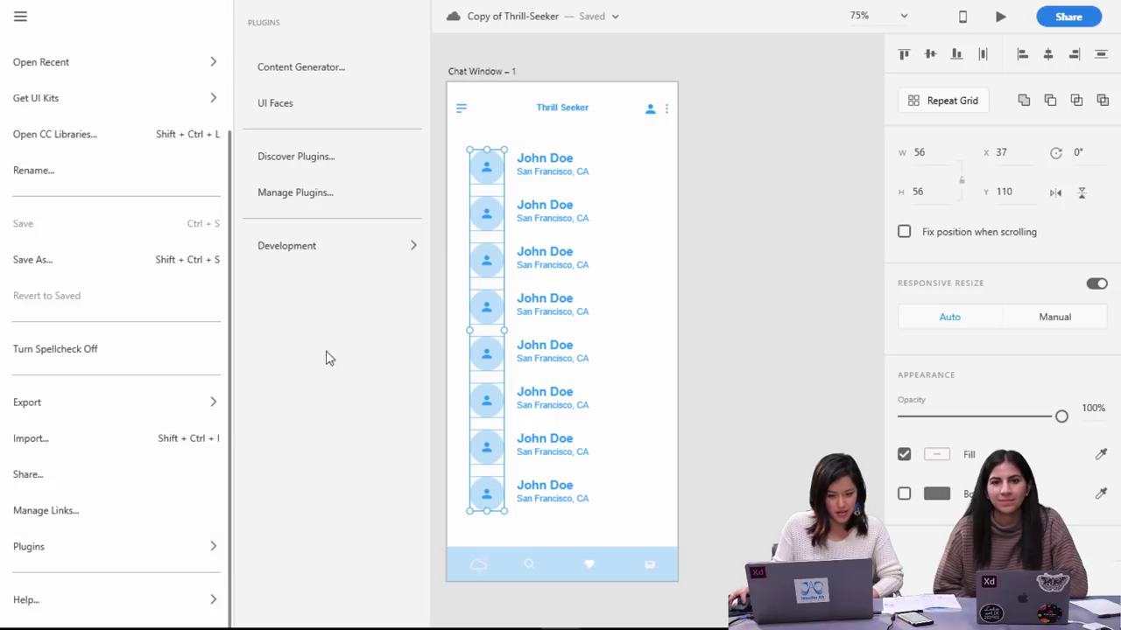
click(270, 104)
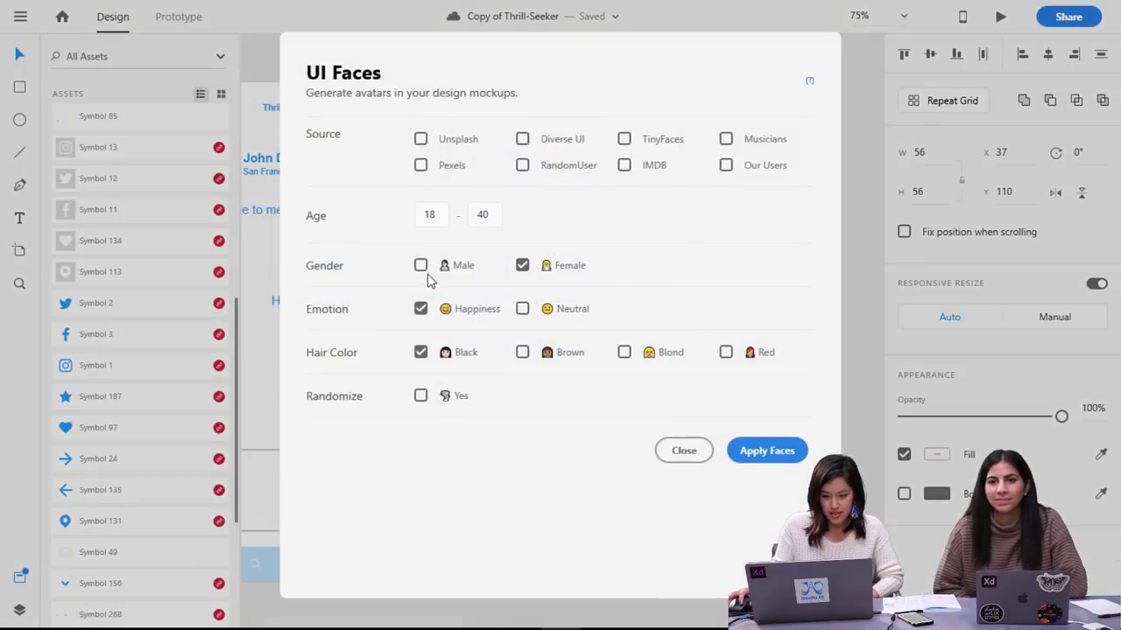
click(767, 451)
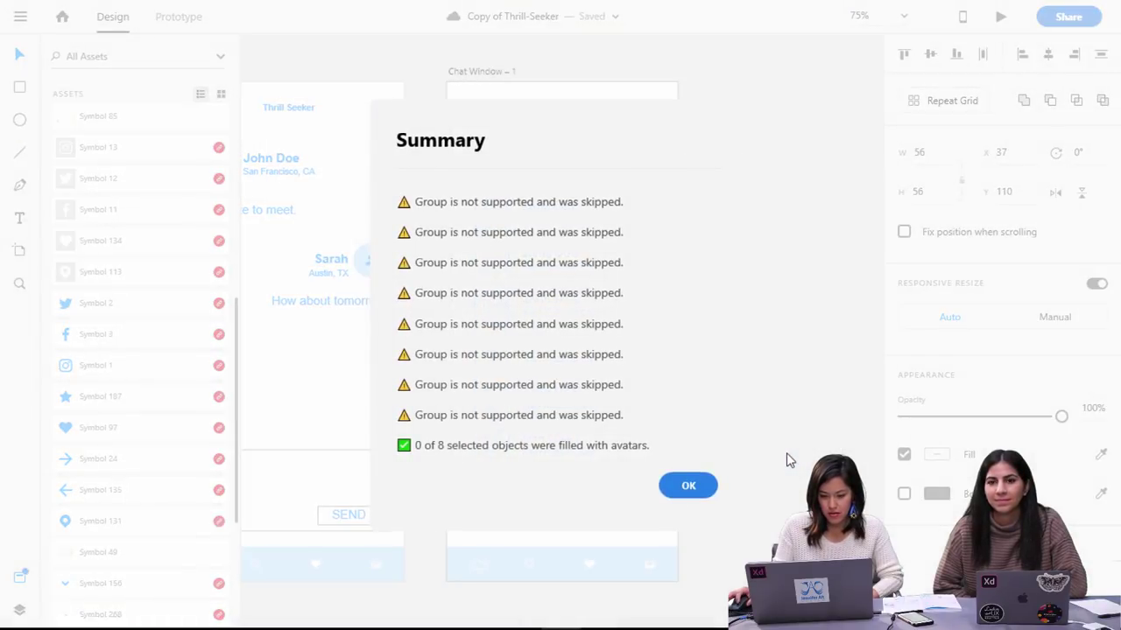
click(719, 496)
click(734, 488)
Ungroup all eight contact avatars into separate circles and person icons.
click(488, 358)
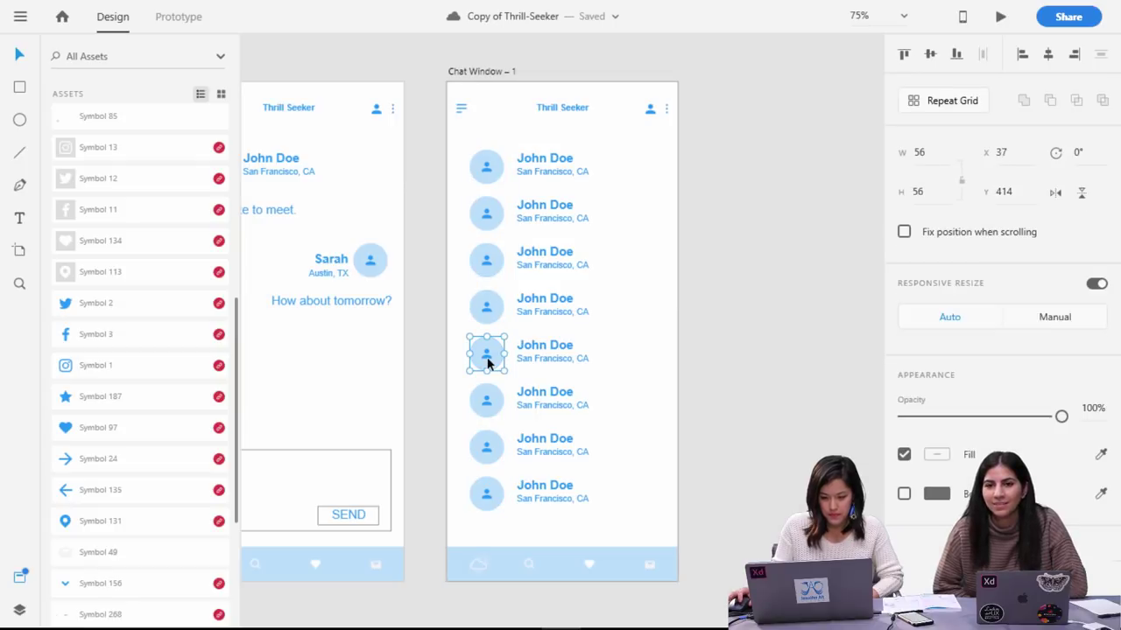
right_click(487, 362)
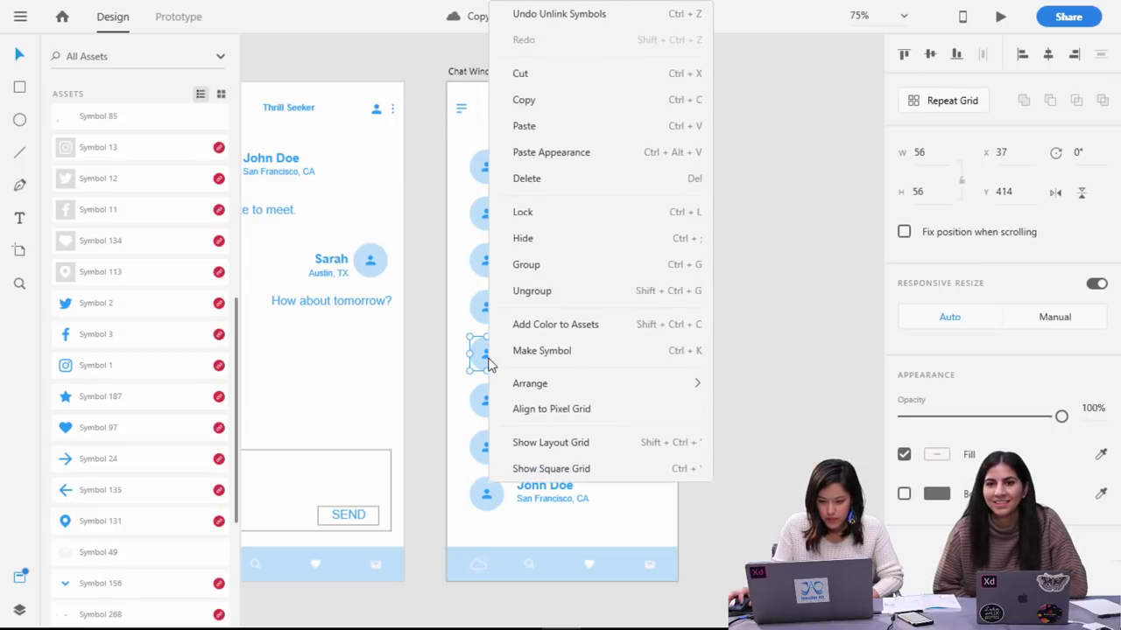
click(518, 294)
drag(466, 139, 478, 513)
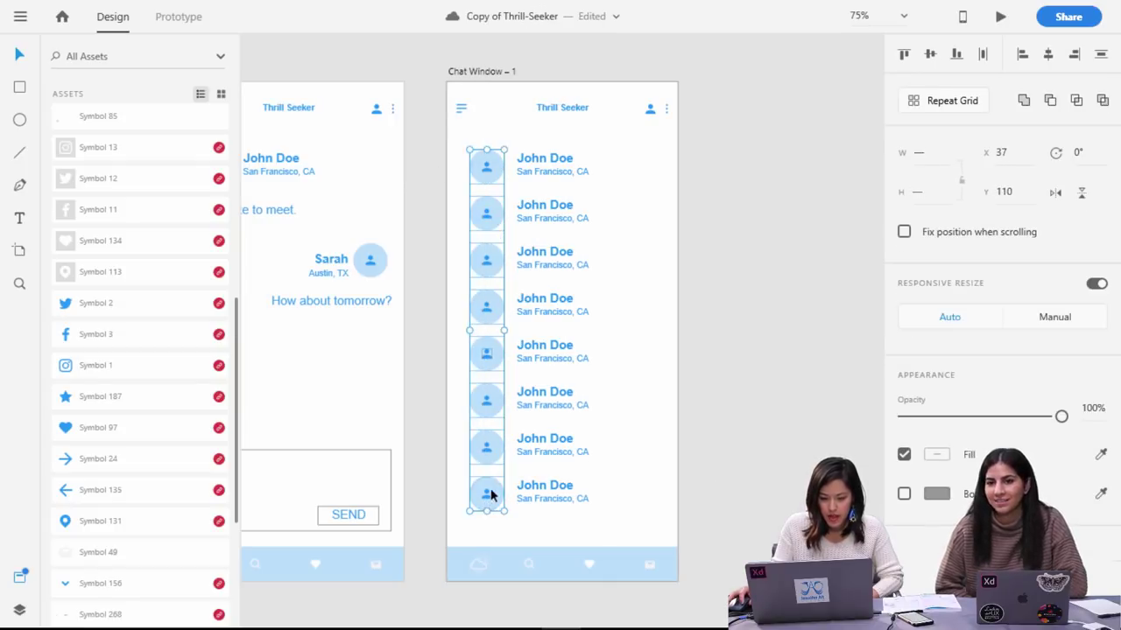
right_click(487, 495)
click(526, 291)
click(460, 203)
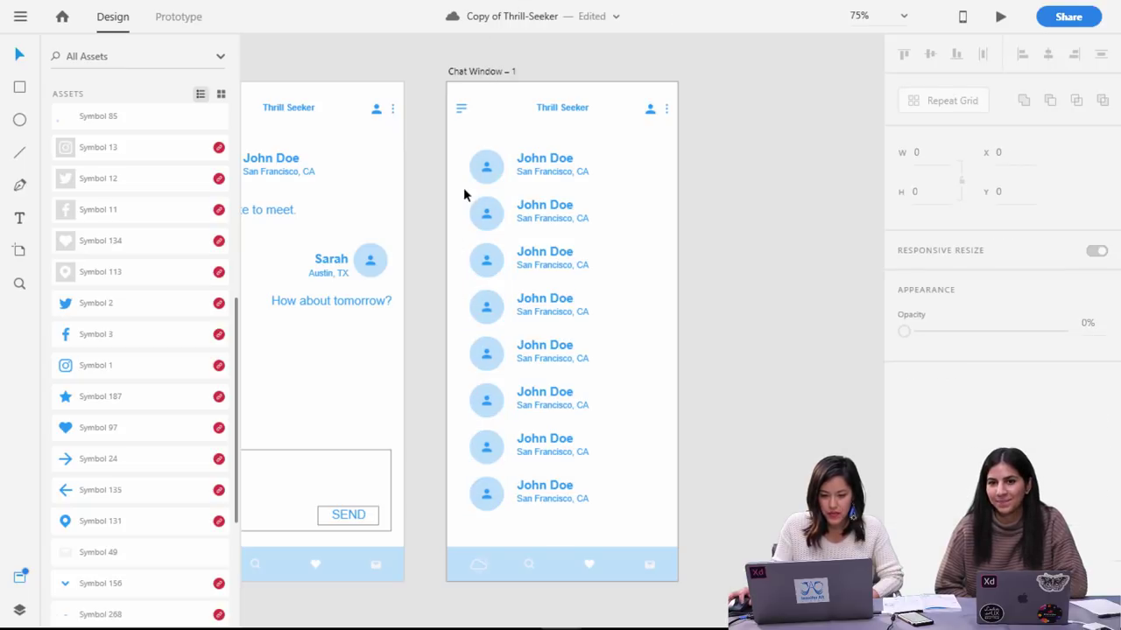
click(486, 171)
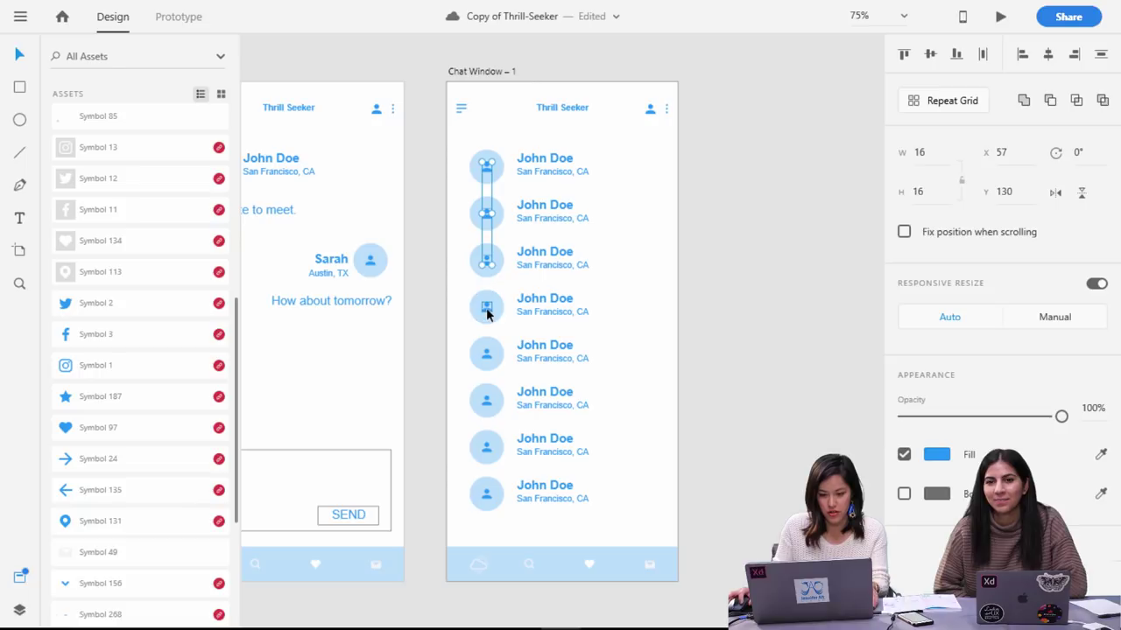
shift+click(487, 361)
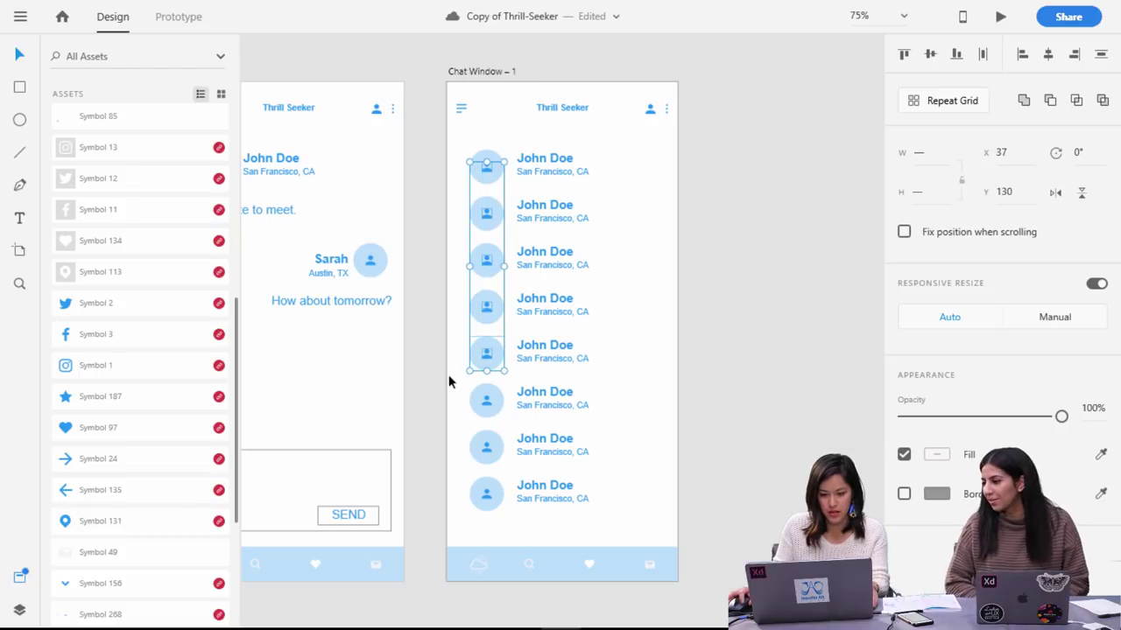
shift+click(491, 343)
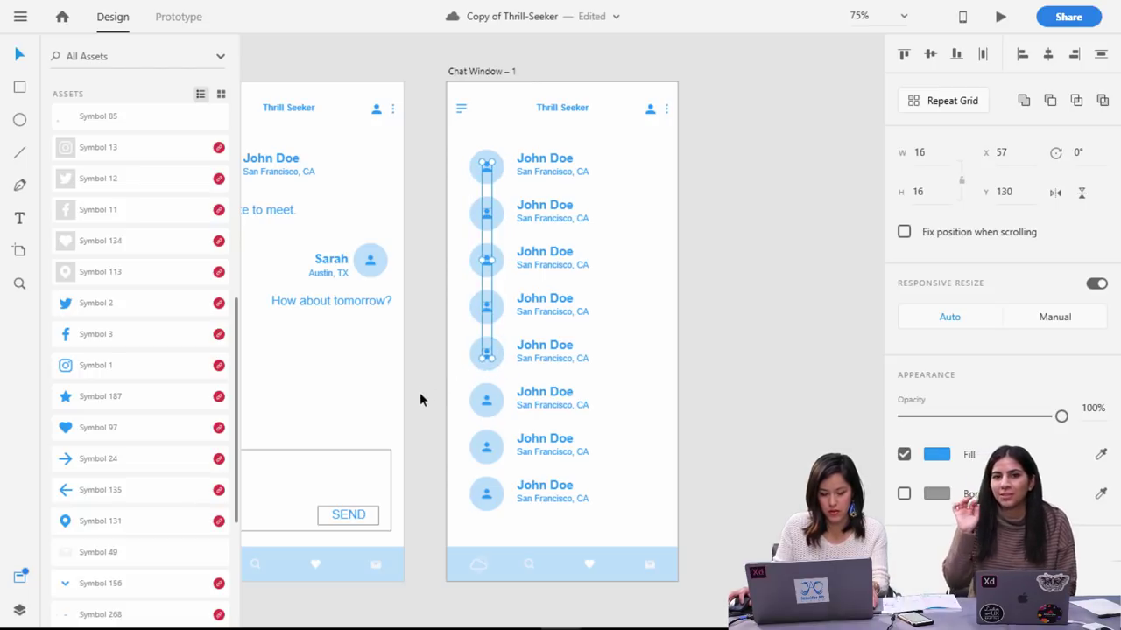
click(20, 21)
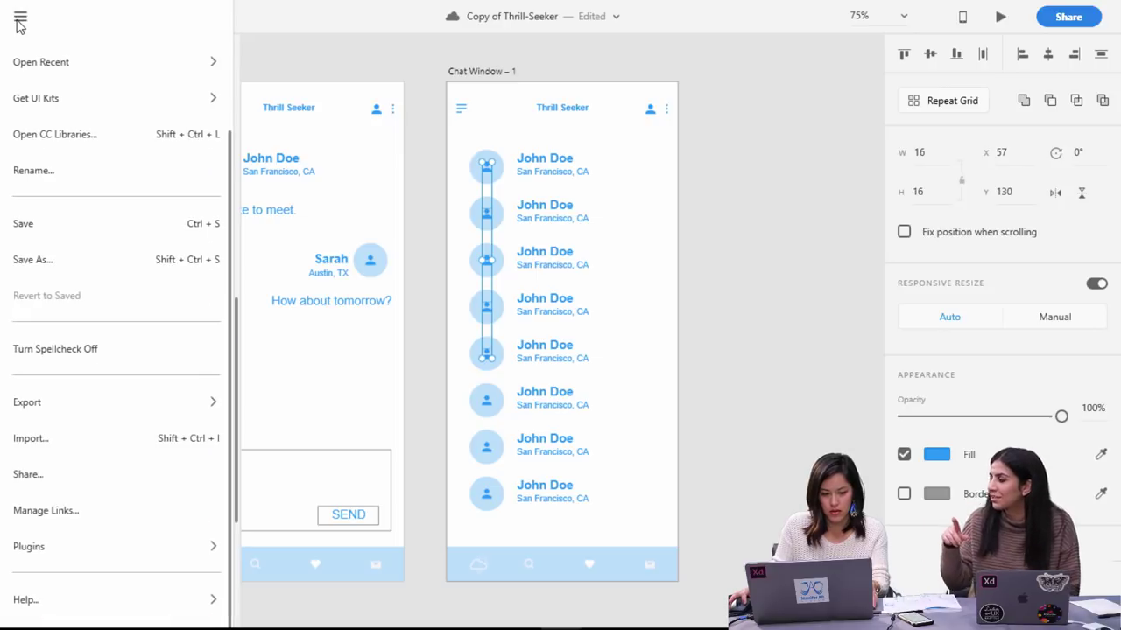
click(315, 105)
Fill the eight avatar circles with UI Faces photos using gender Female, emotion Happiness and hair color Black.
drag(436, 154, 475, 512)
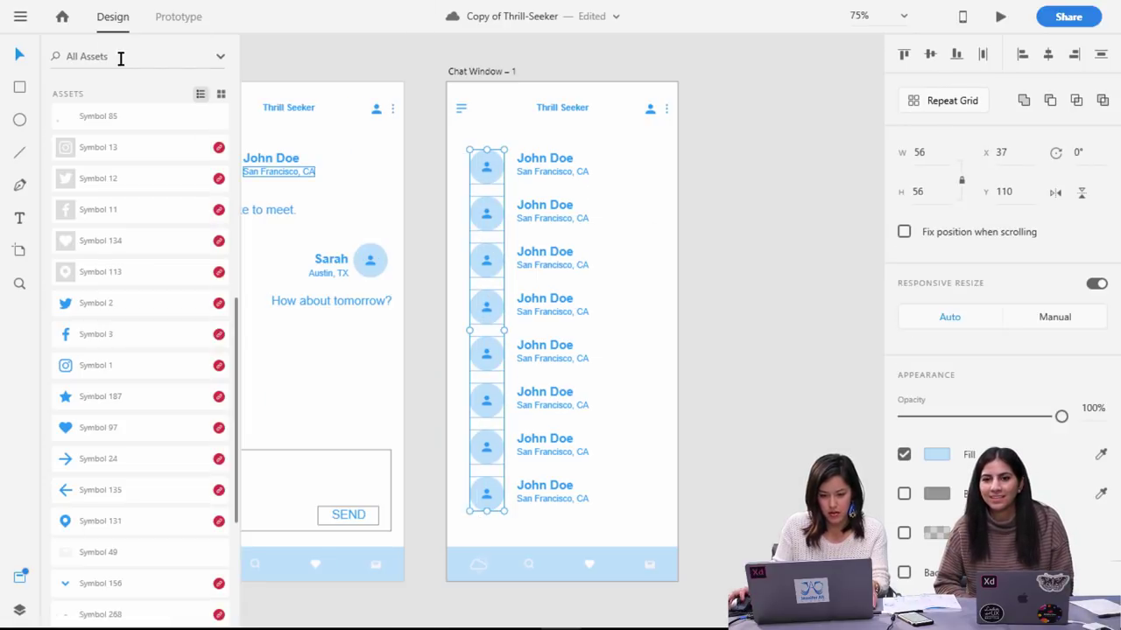
click(20, 16)
mouse_move(78, 550)
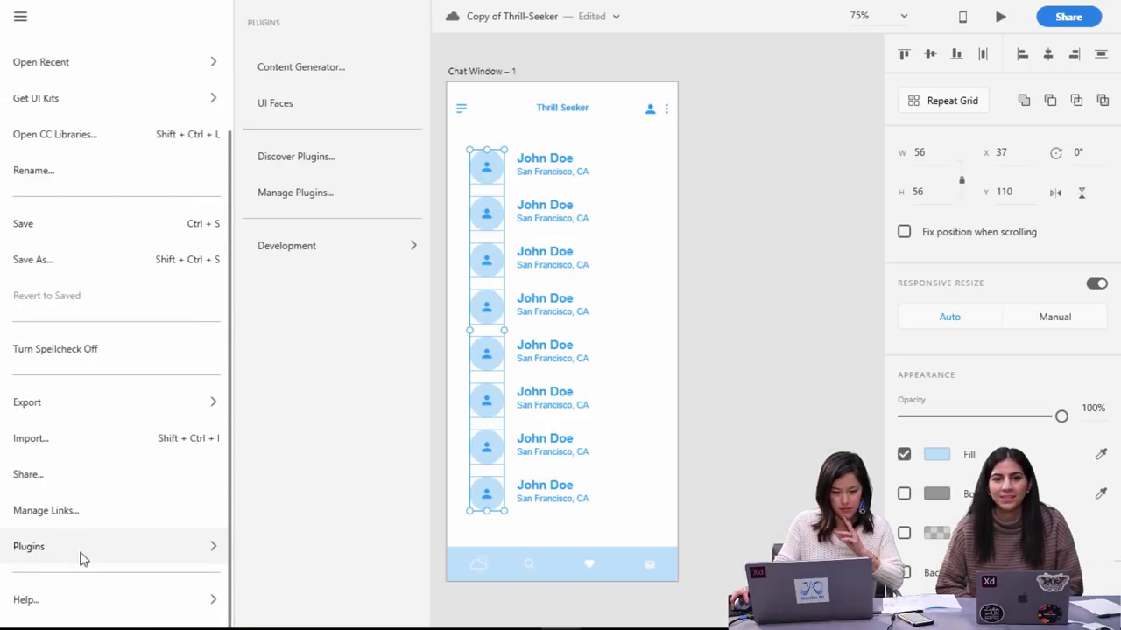
click(349, 104)
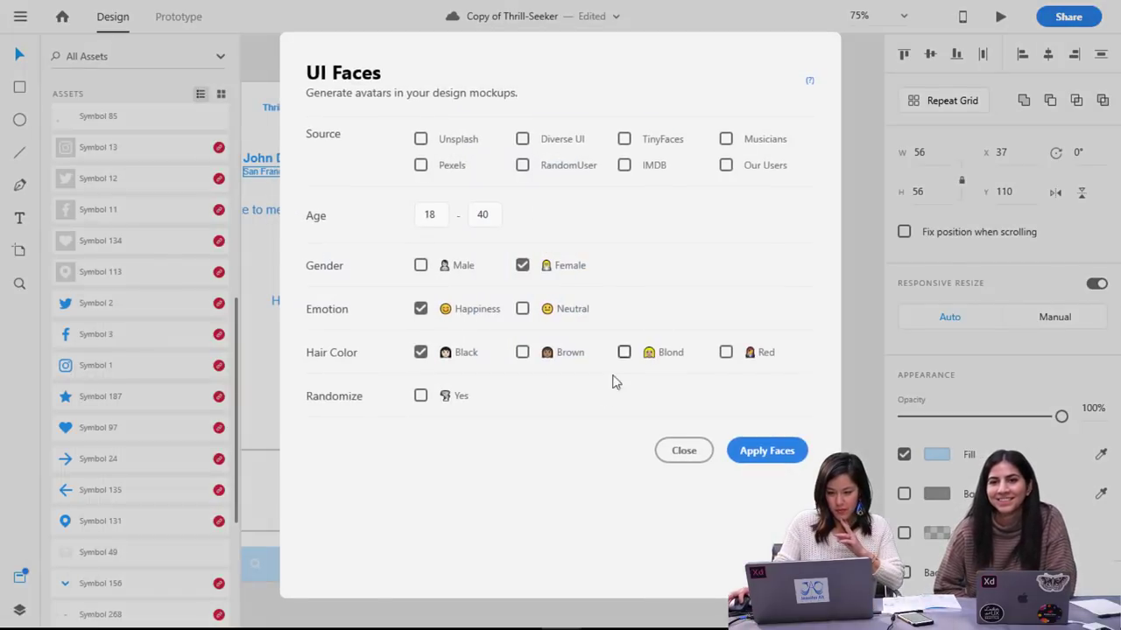
click(768, 450)
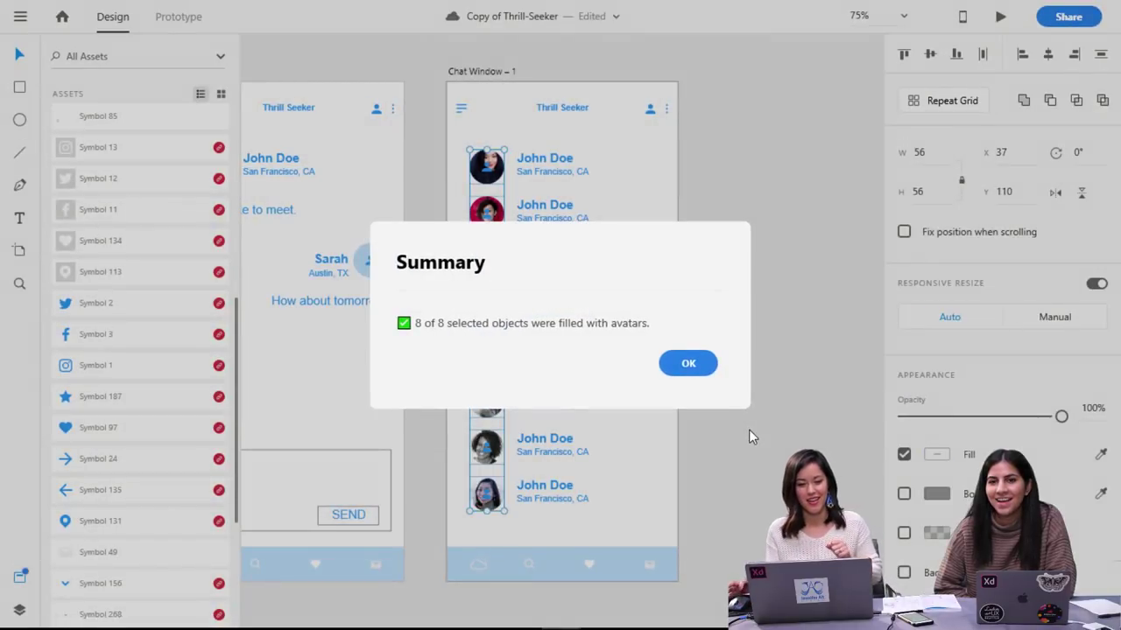
click(694, 359)
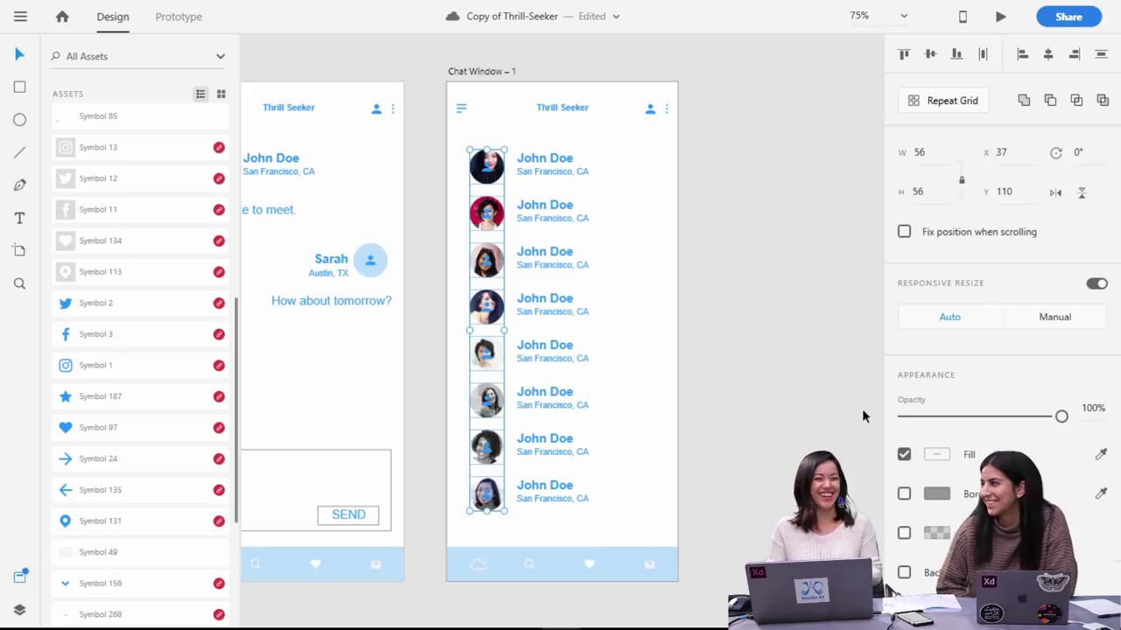
click(767, 377)
Select the name texts of the contacts together, starting from the first contact in the list.
double_click(554, 158)
shift+click(565, 211)
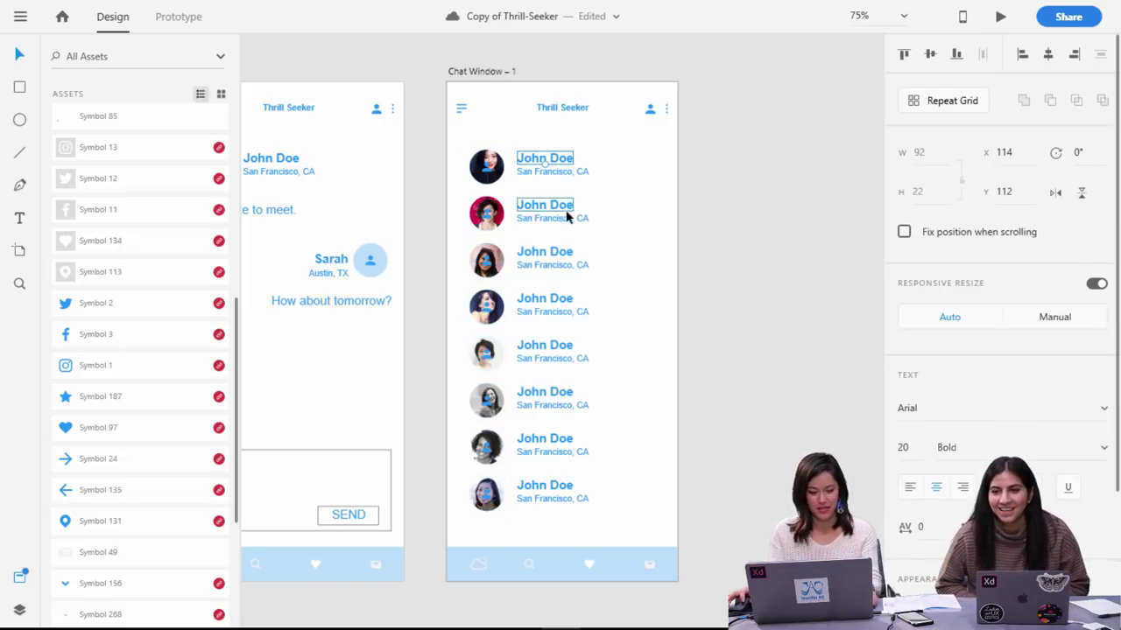
shift+click(557, 253)
shift+click(556, 346)
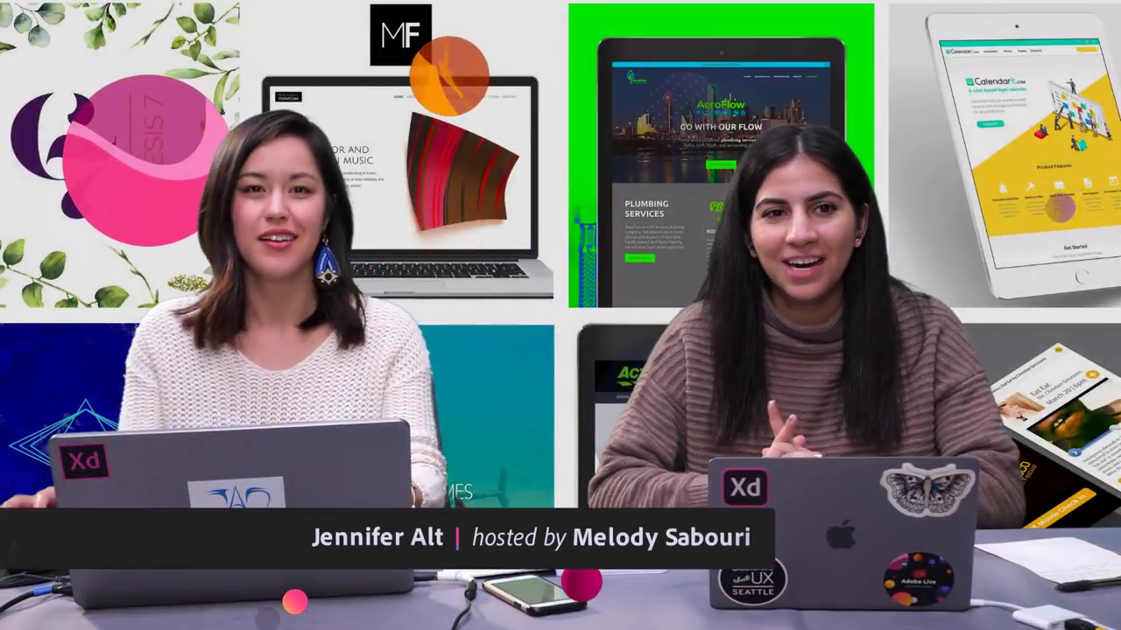